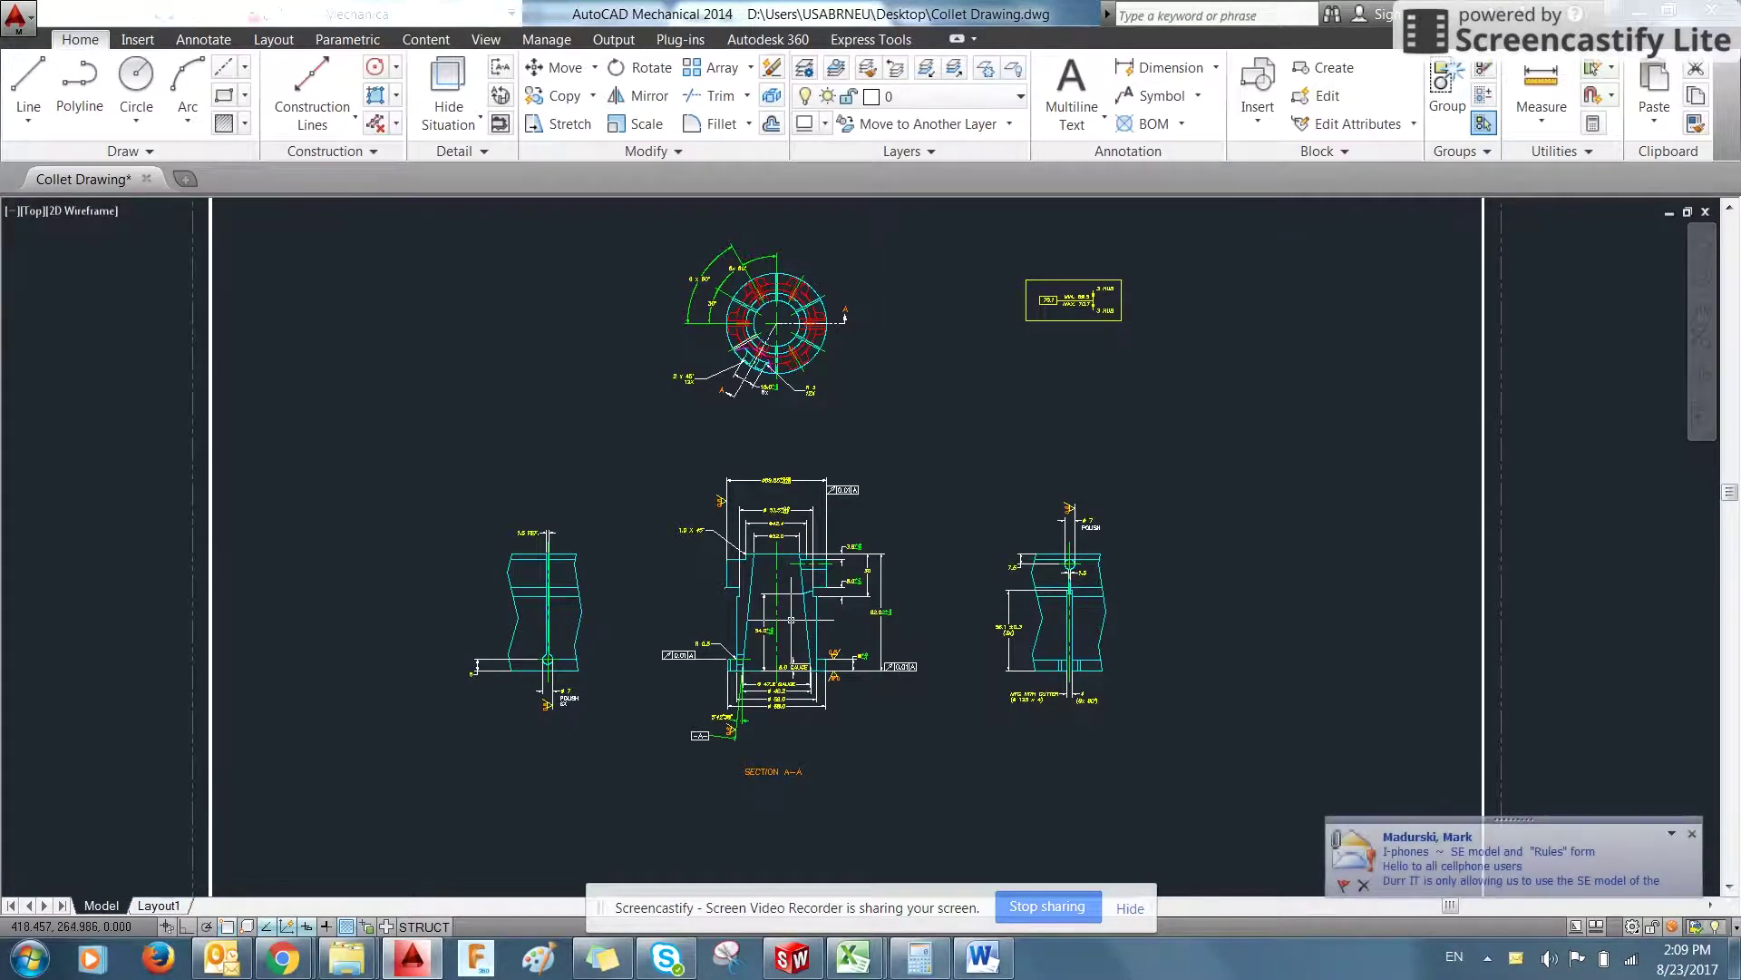
- Examine the collet drawing's views, material notes and Section A-A dimensions
middle_click_drag(563, 797, 684, 615)
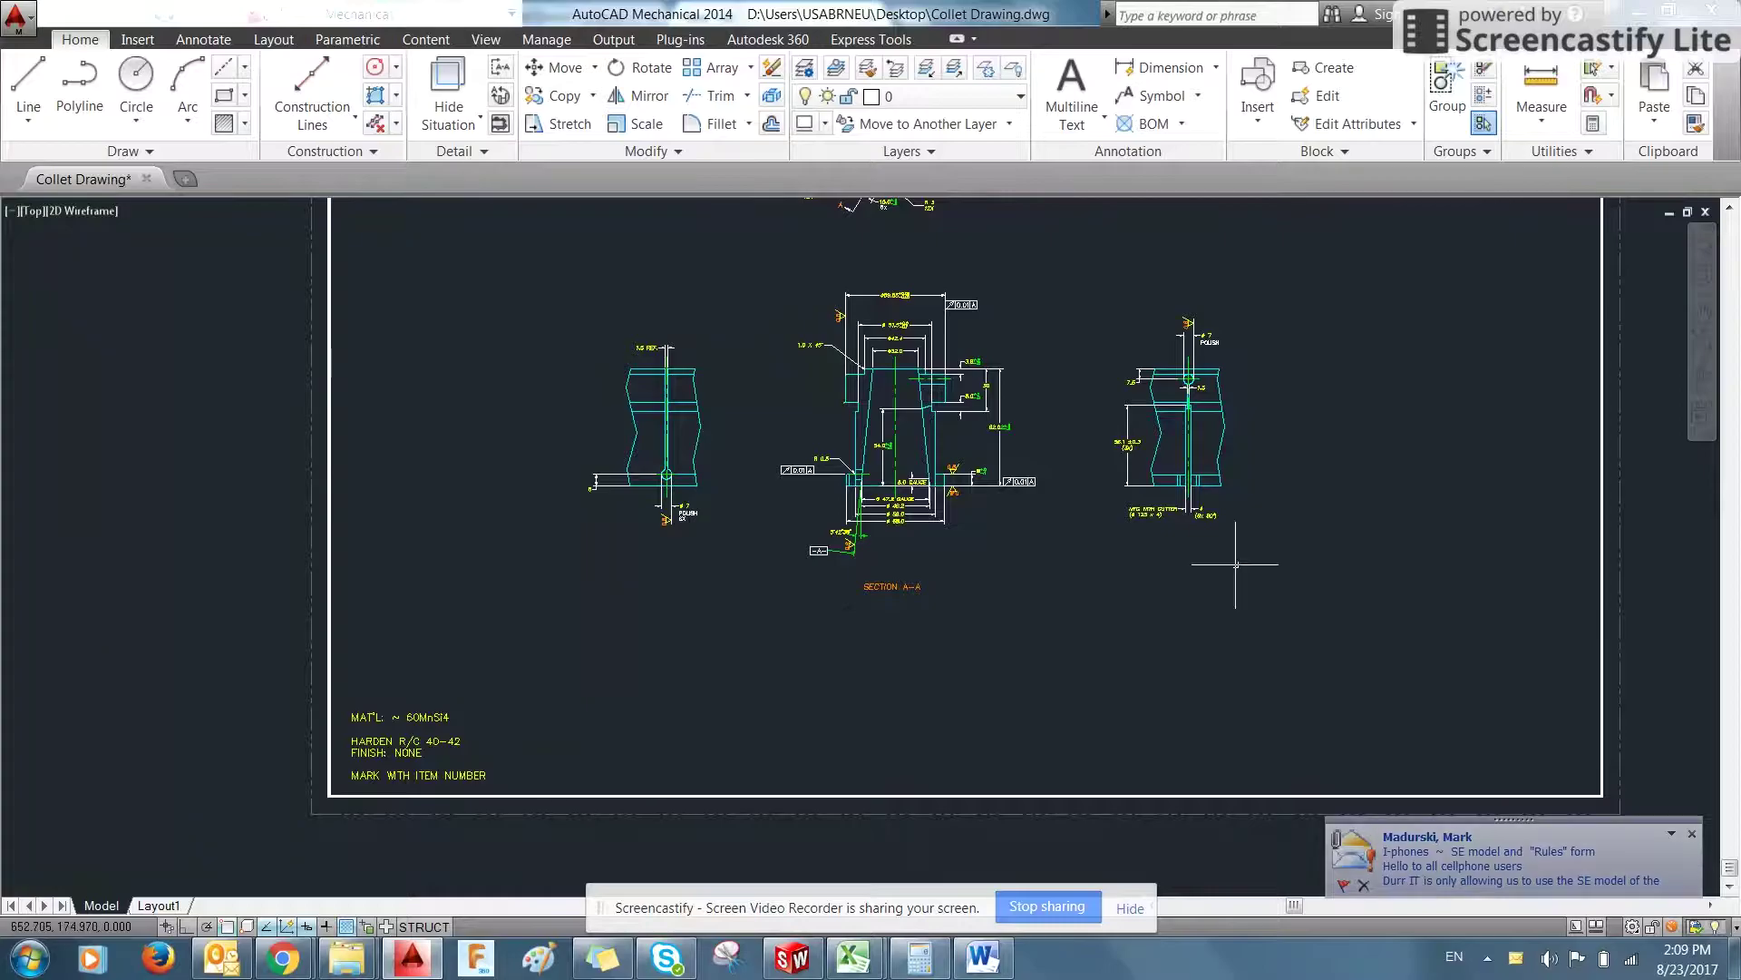
mouse_move(1389, 401)
middle_mouse_down()
mouse_move(1326, 511)
mouse_move(1307, 605)
middle_mouse_up()
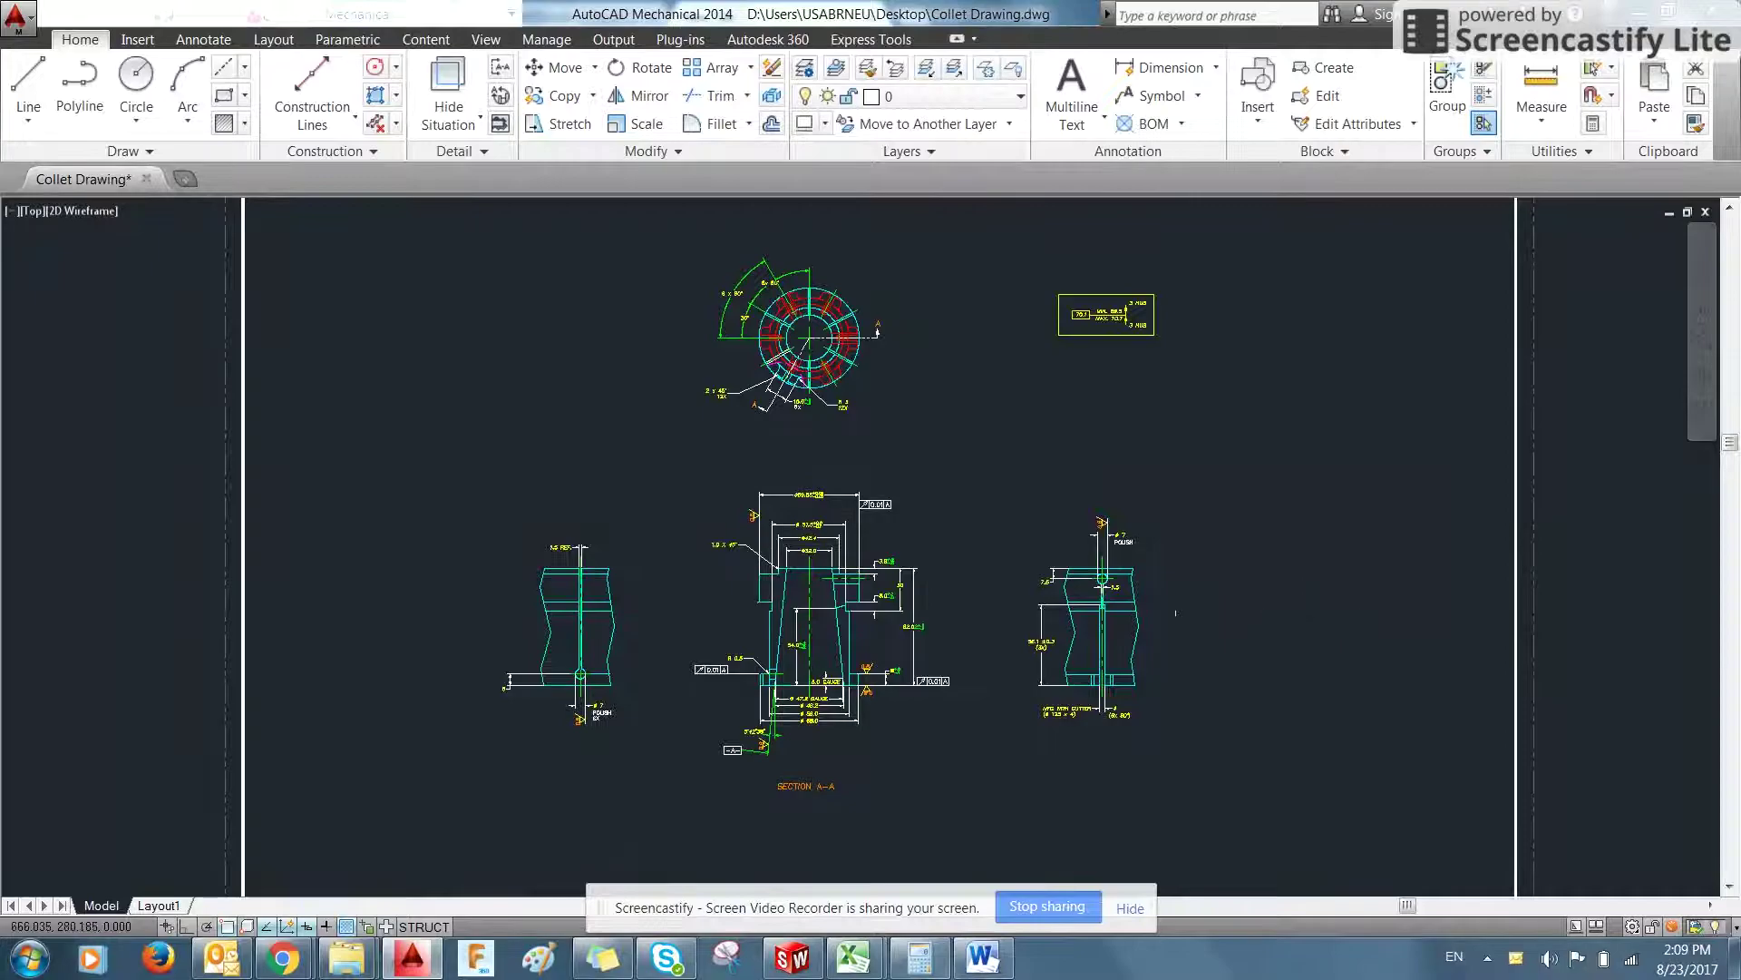
scroll(852, 597, "up", 4)
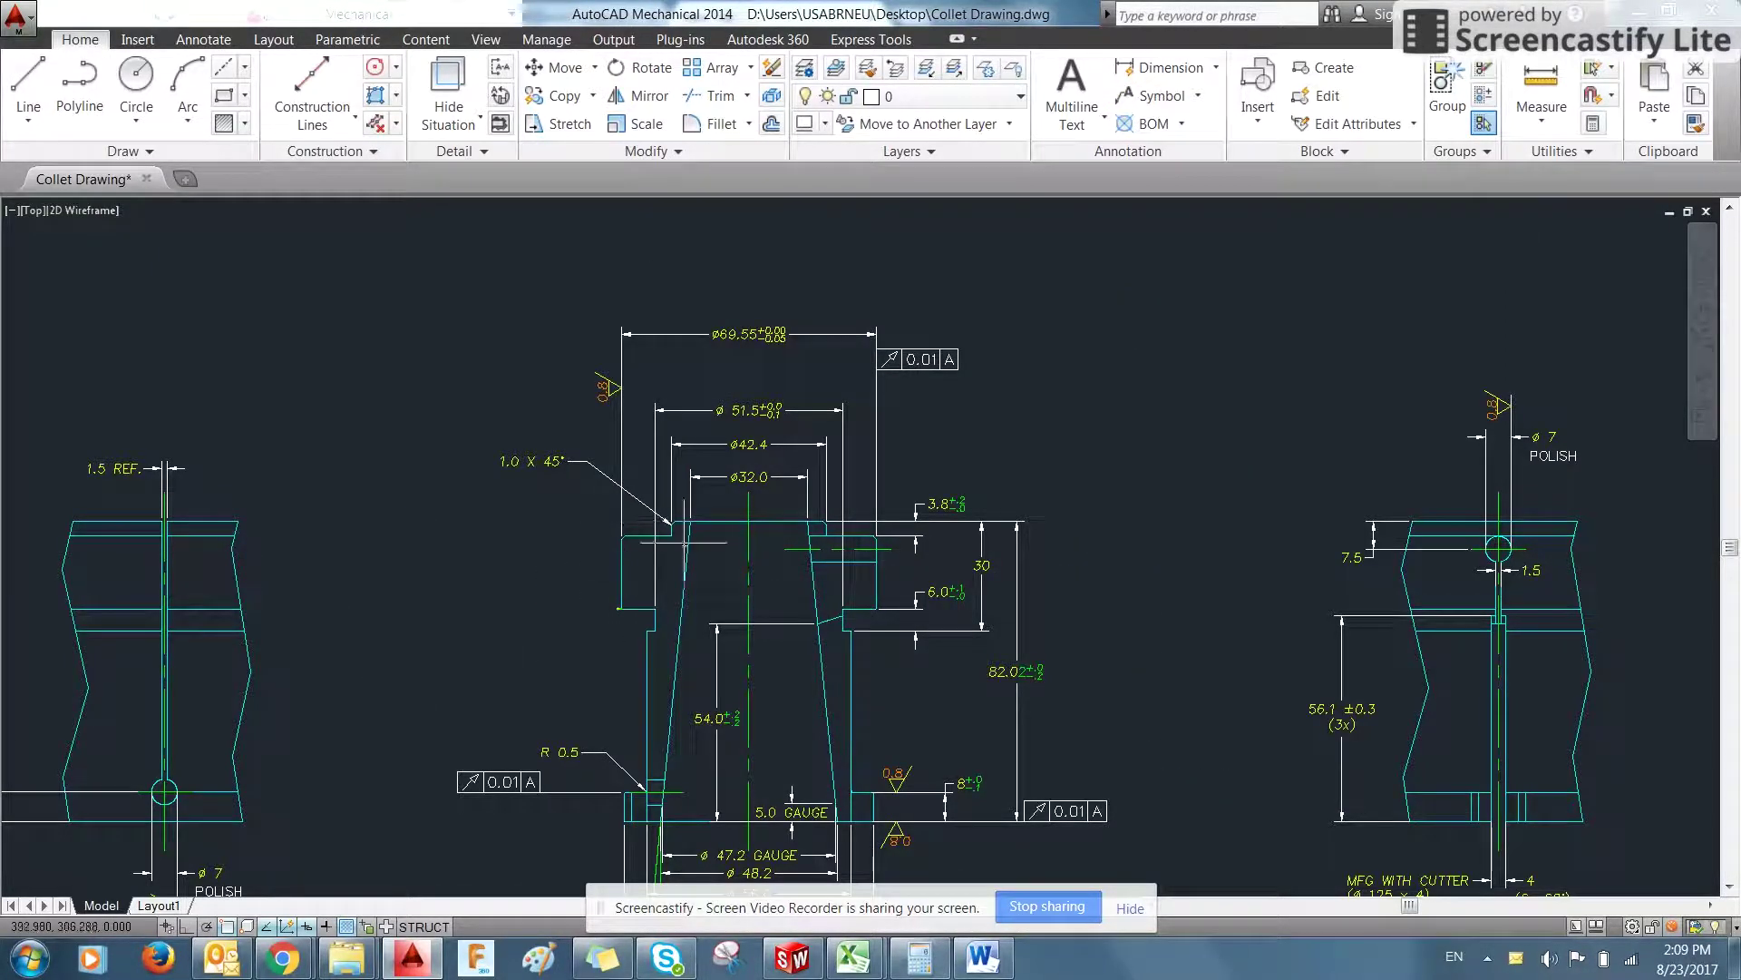
scroll(1070, 513, "down", 2)
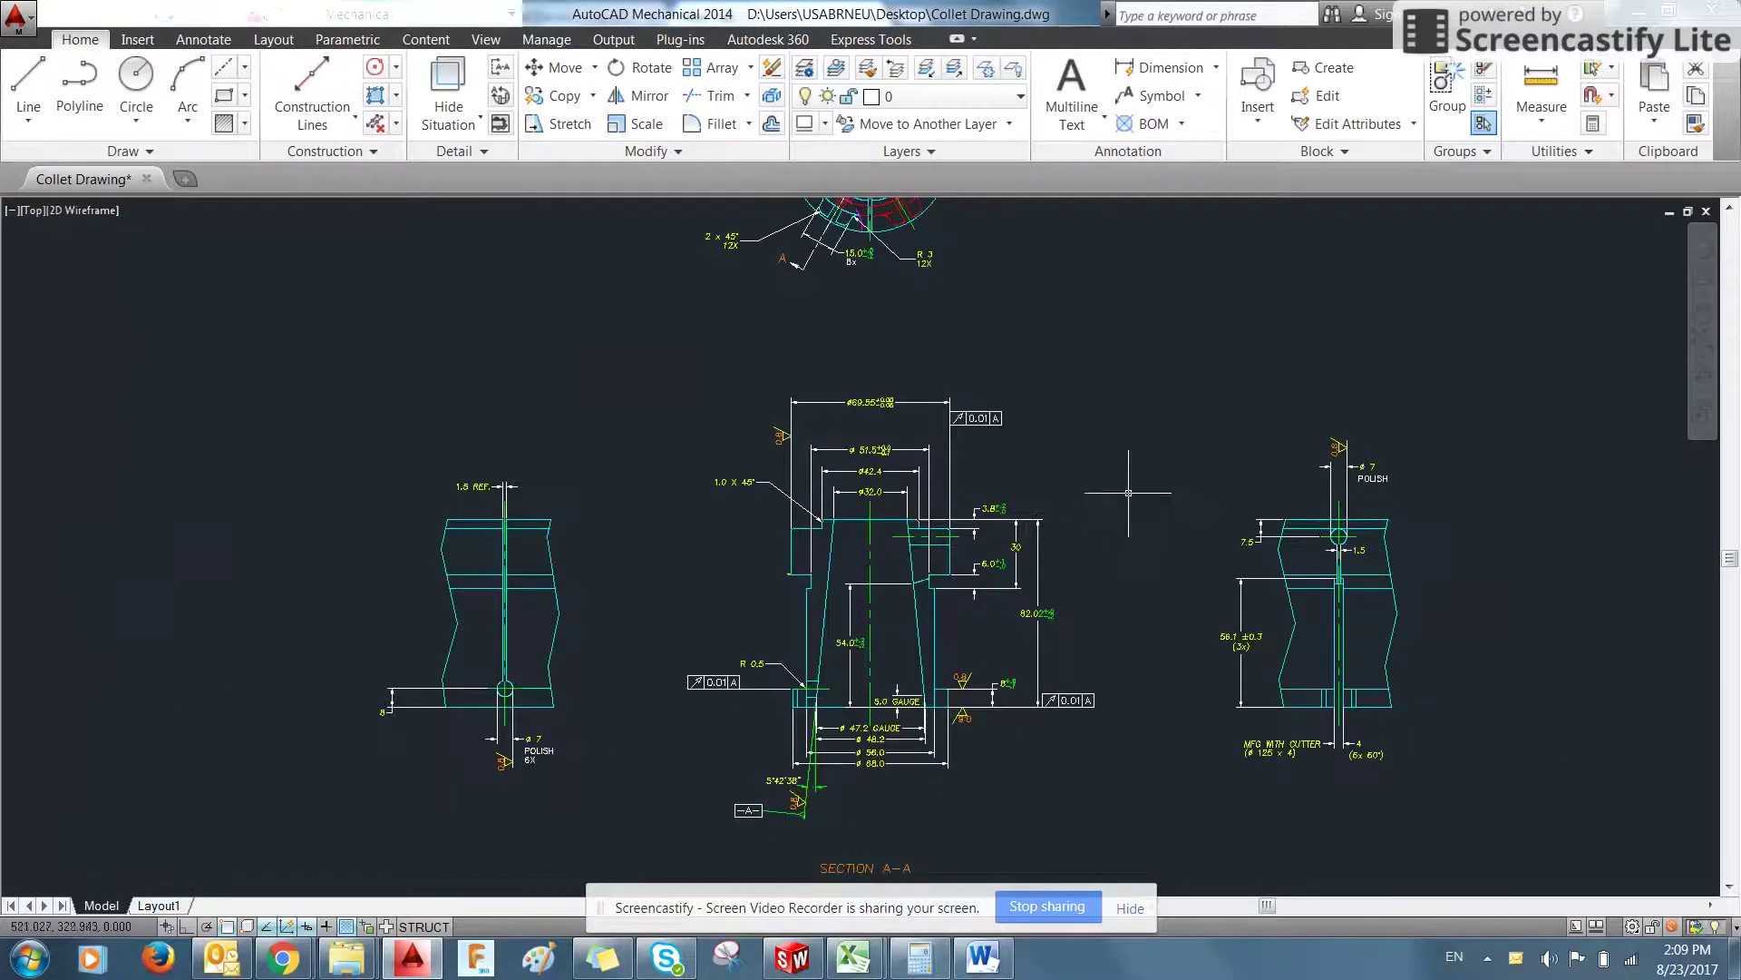
middle_click_drag(1122, 478, 1018, 493)
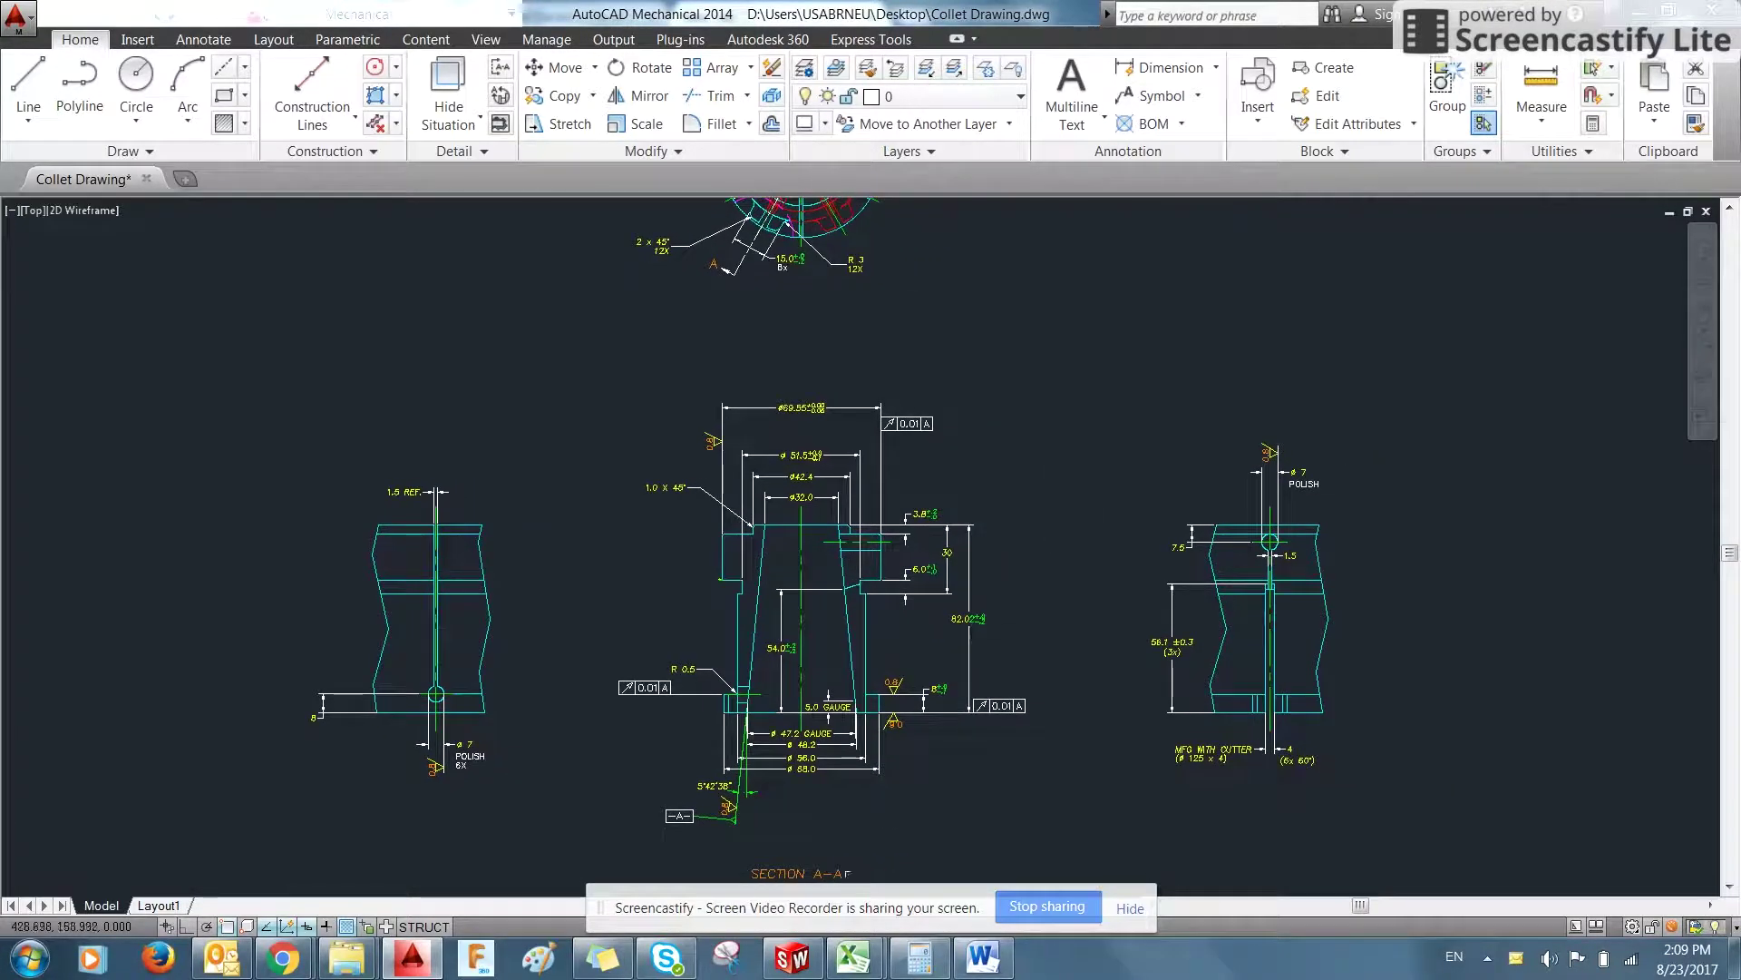
- Switch to SolidWorks and create a new part from the Prt Duerr kg-mm template
left_click(792, 958)
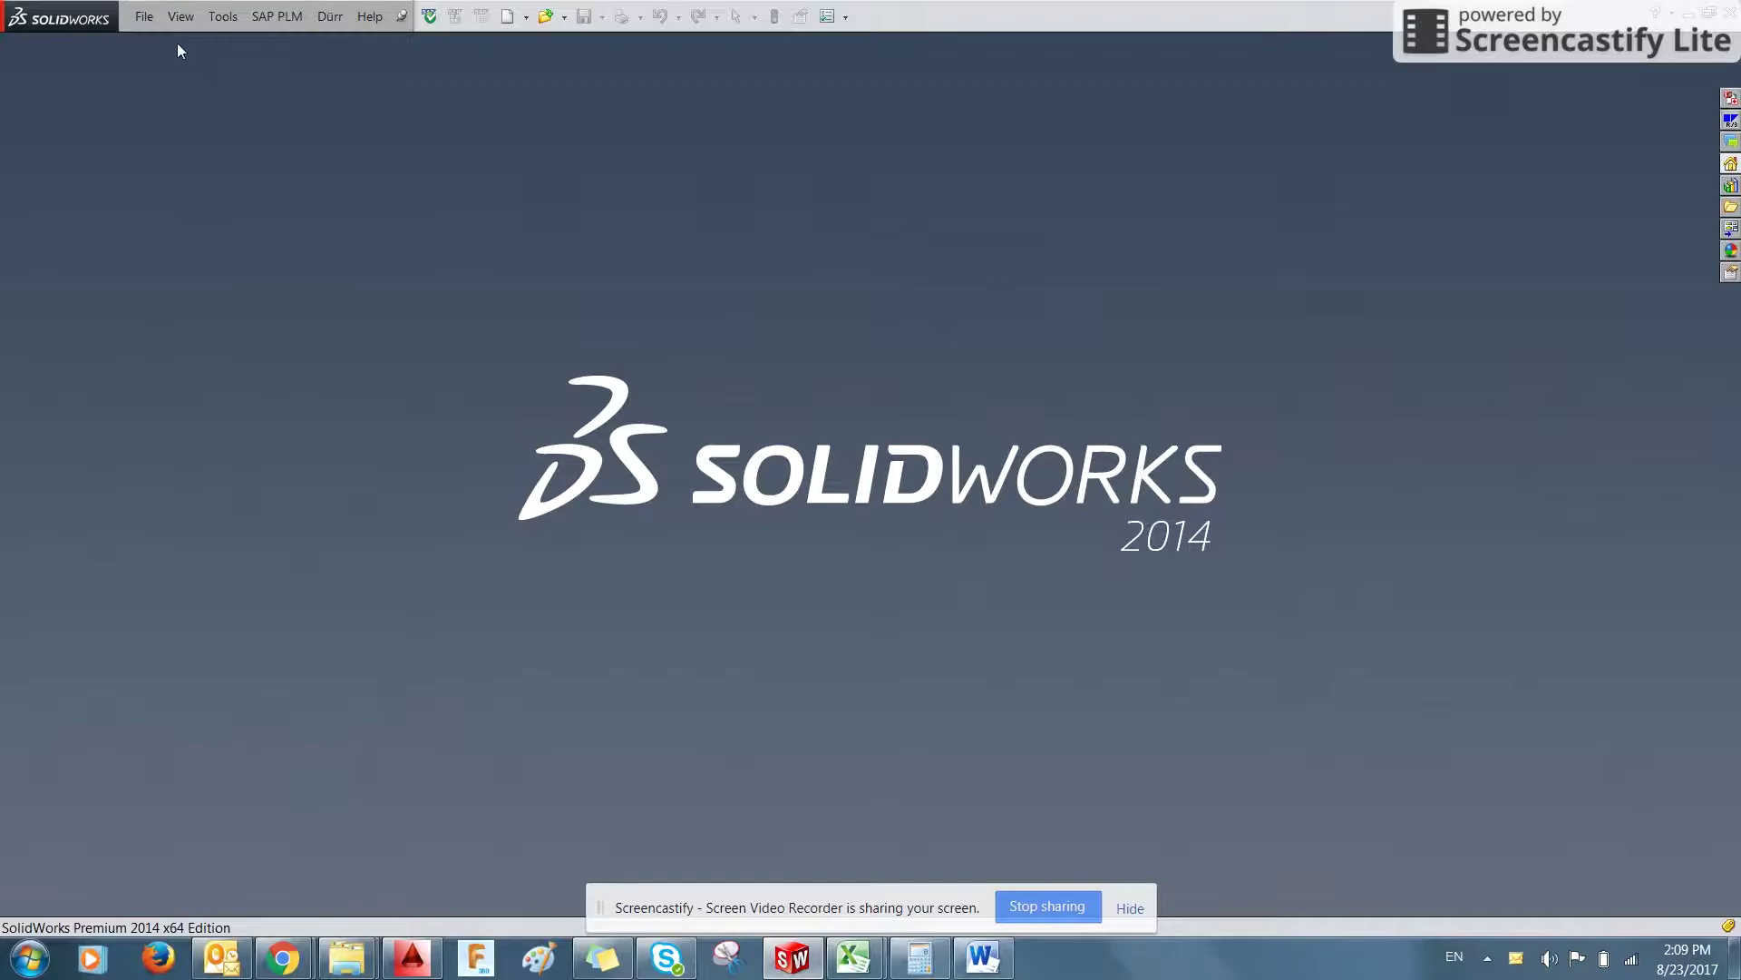
left_click(145, 16)
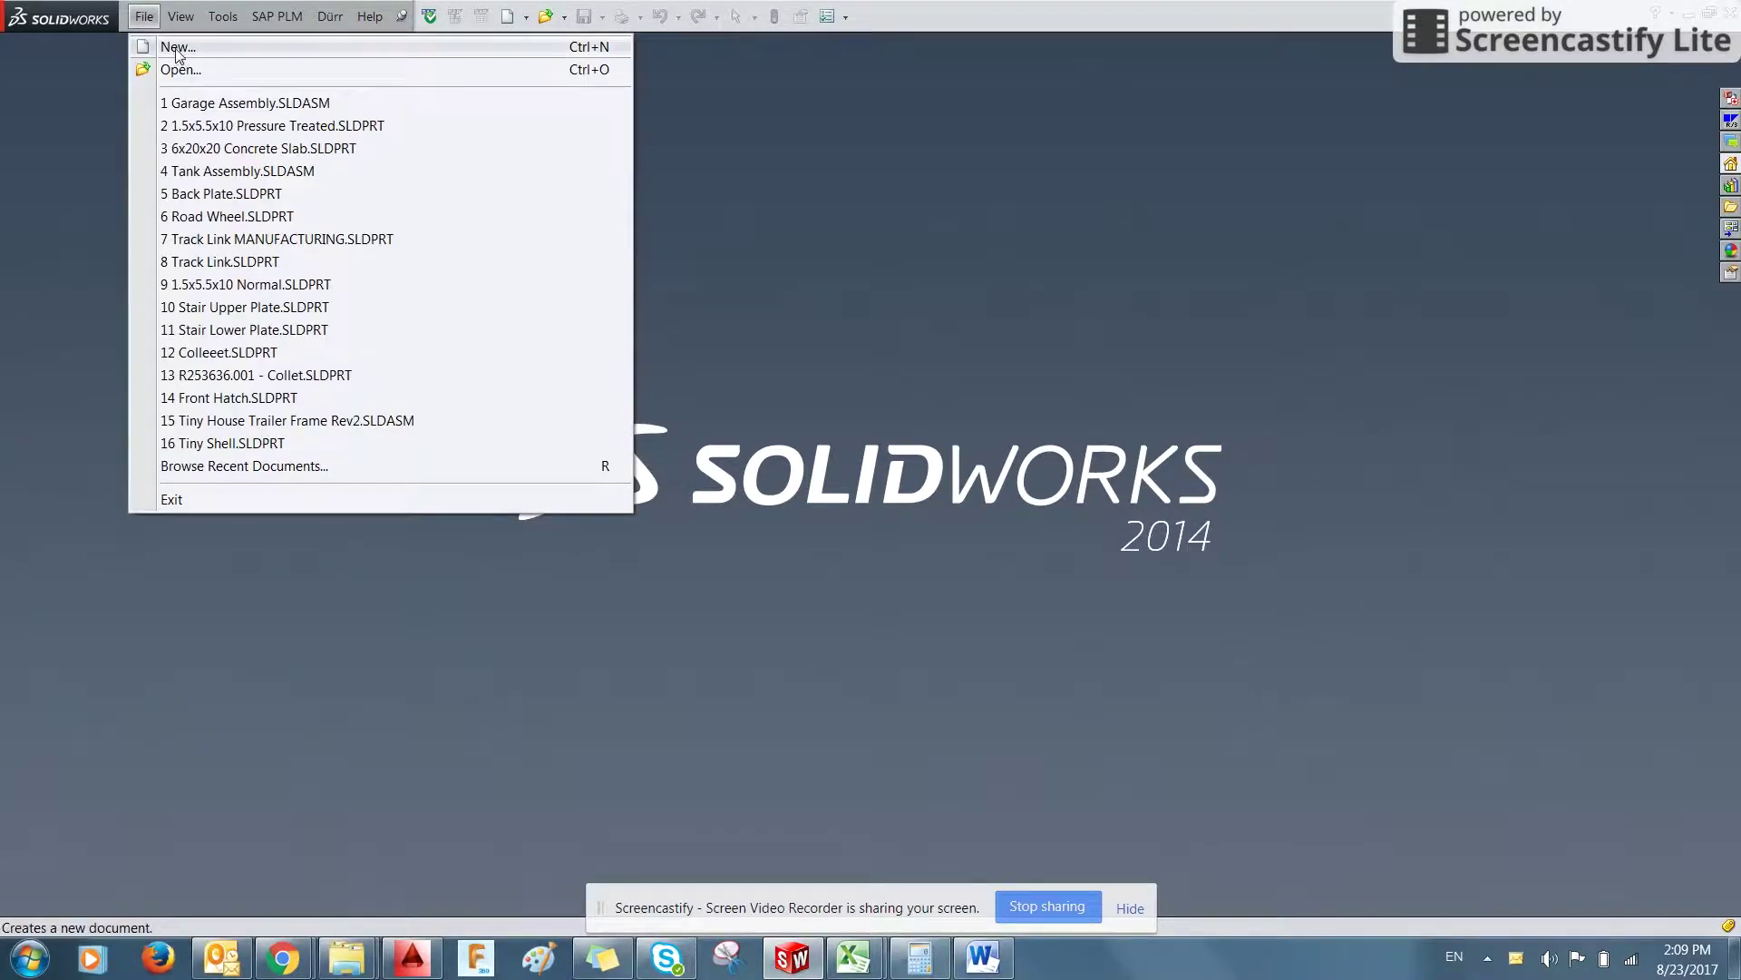
left_click(176, 46)
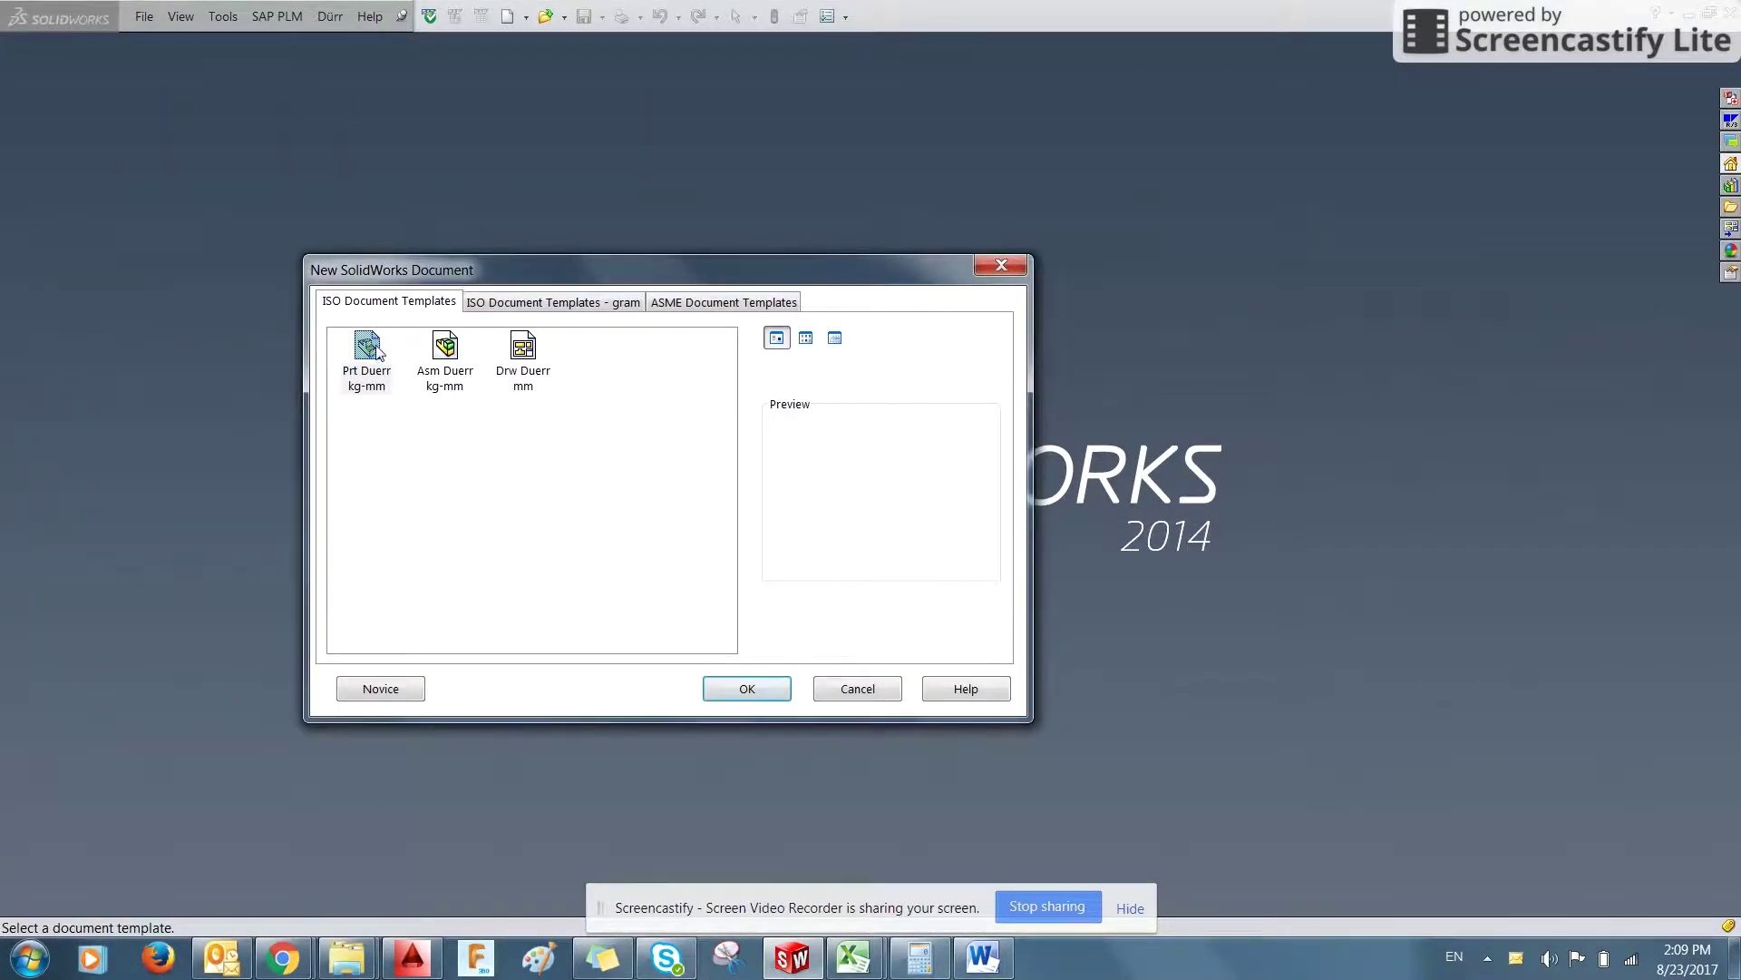
left_click(367, 349)
left_click(766, 689)
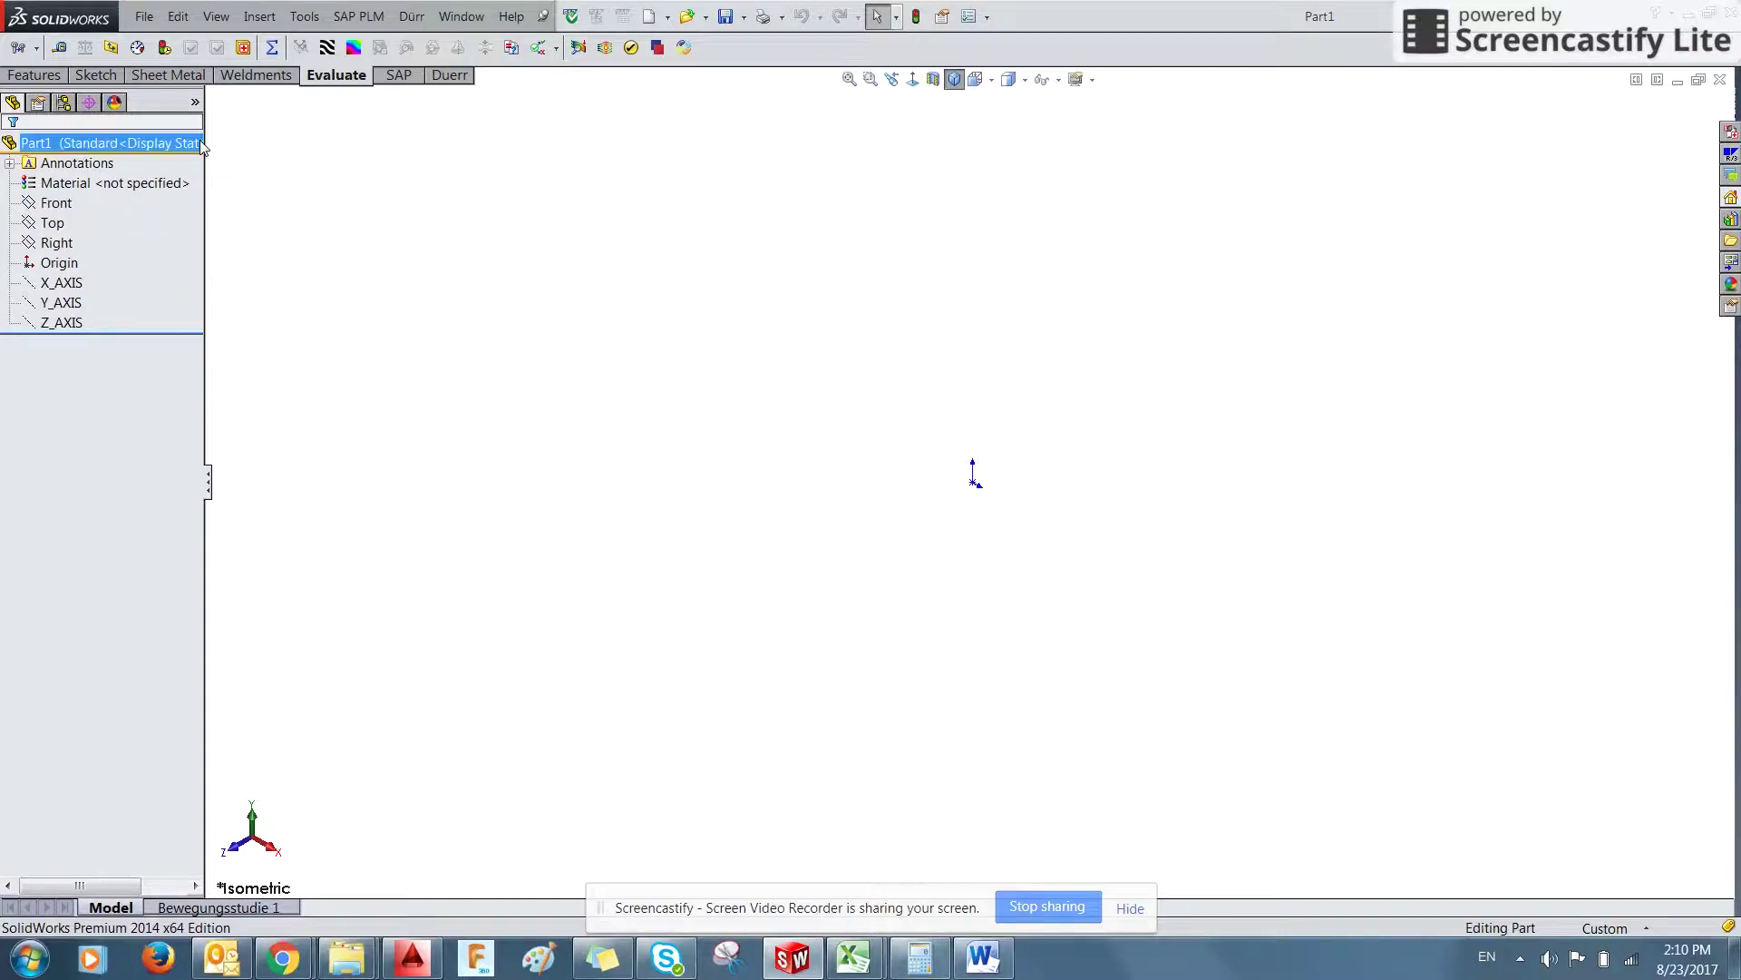
- Start a new sketch on the Front plane and orient the view normal to it
left_click(96, 75)
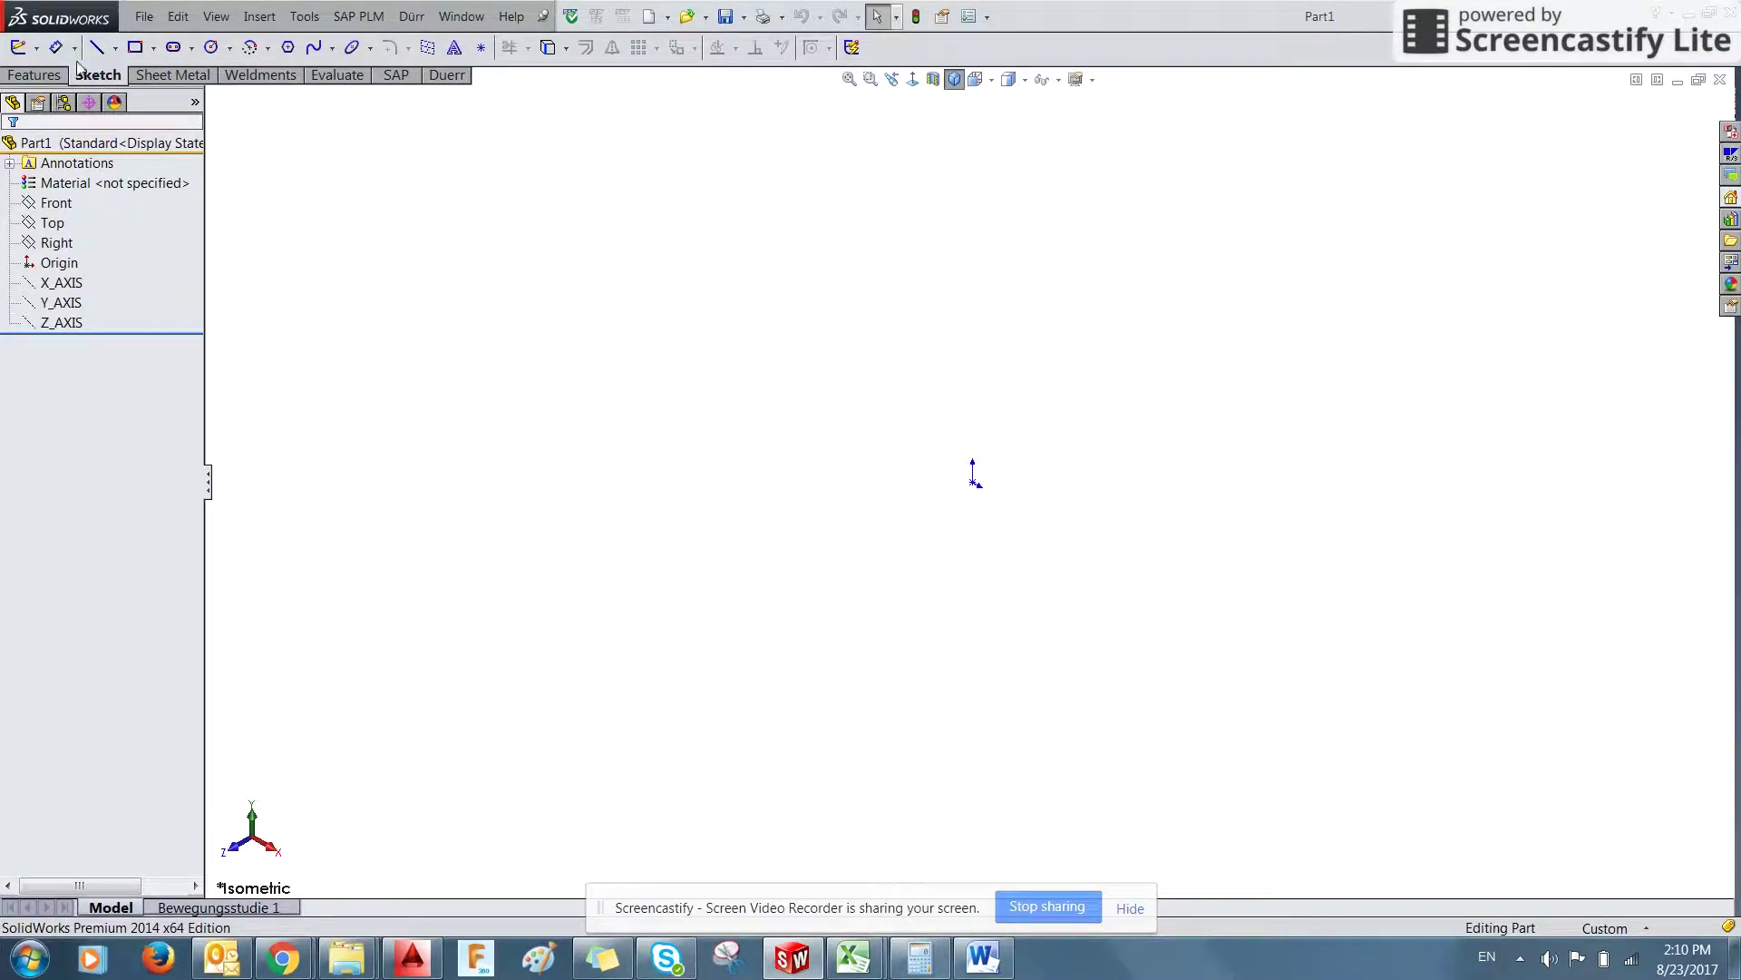
left_click(18, 50)
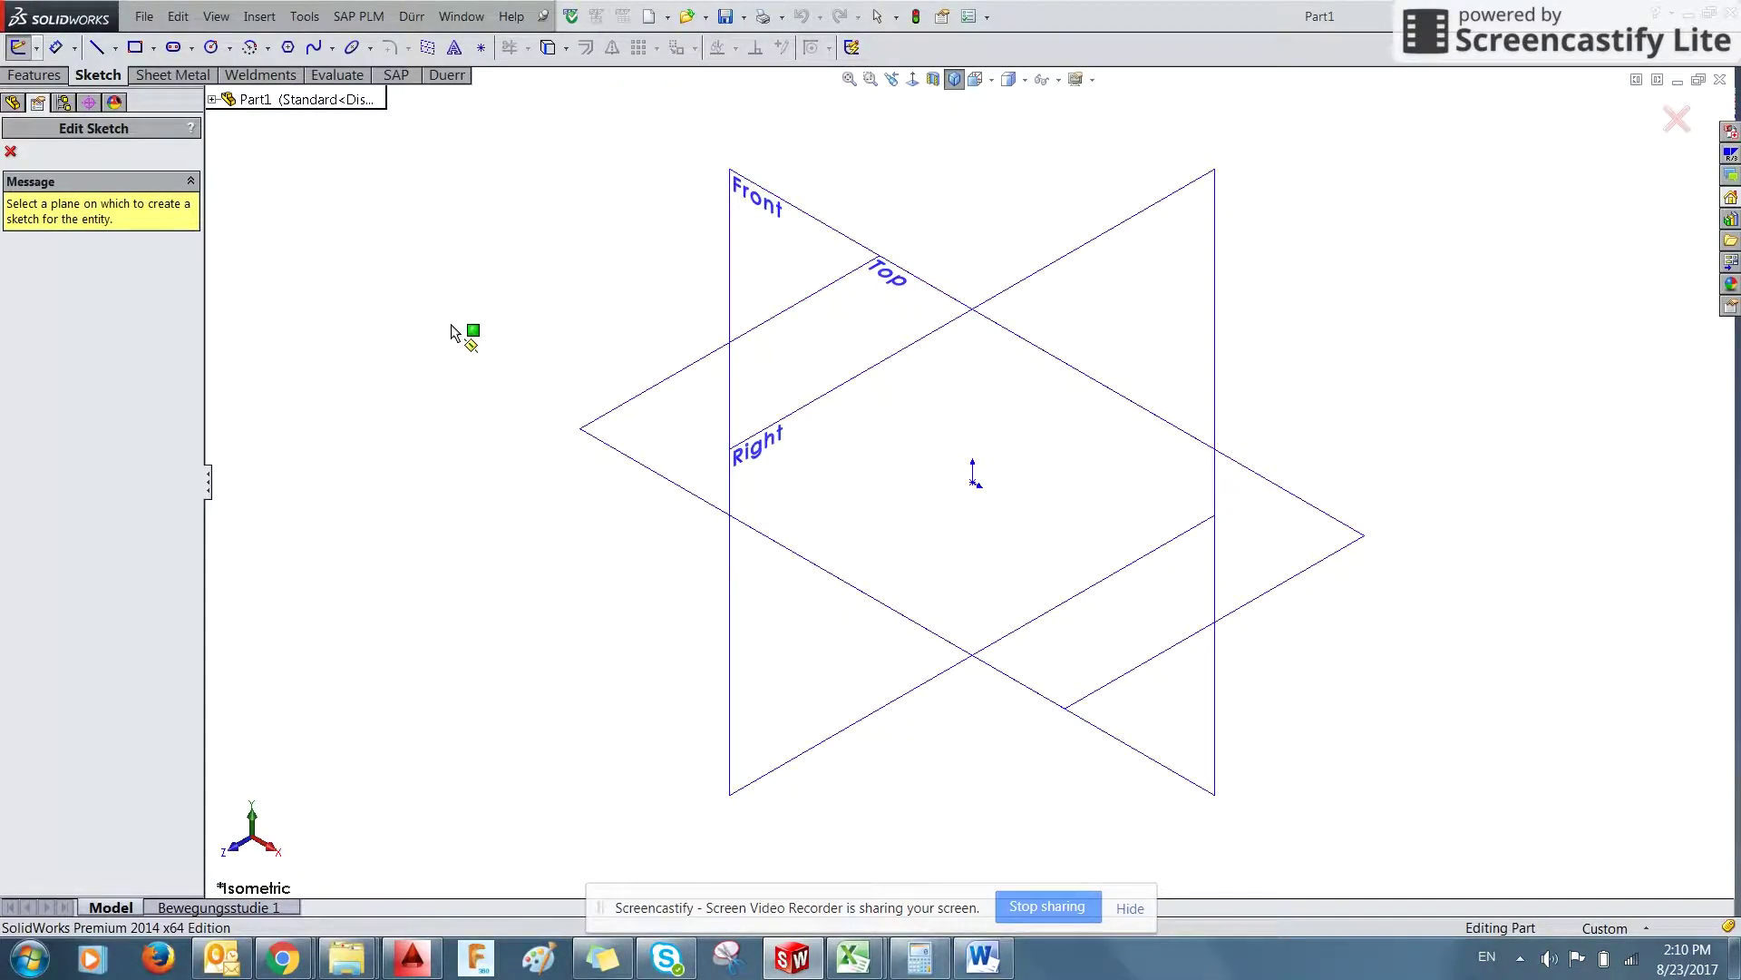
left_click(756, 201)
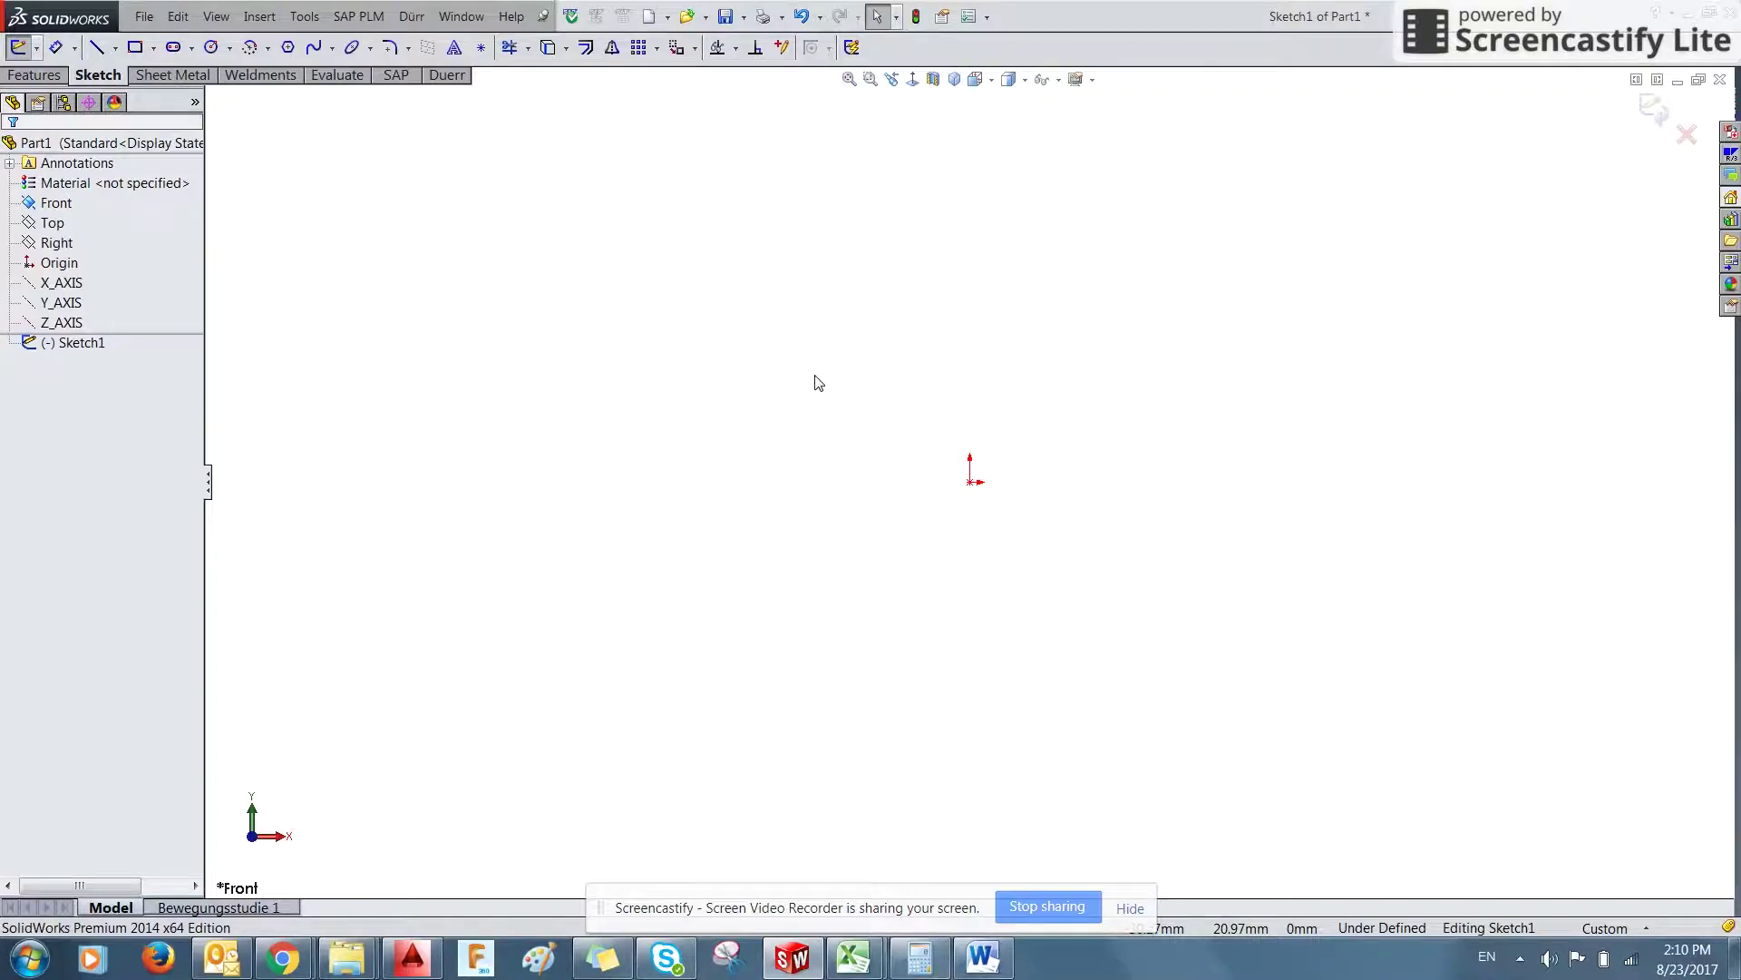
middle_click_drag(818, 381, 908, 627)
key("Escape")
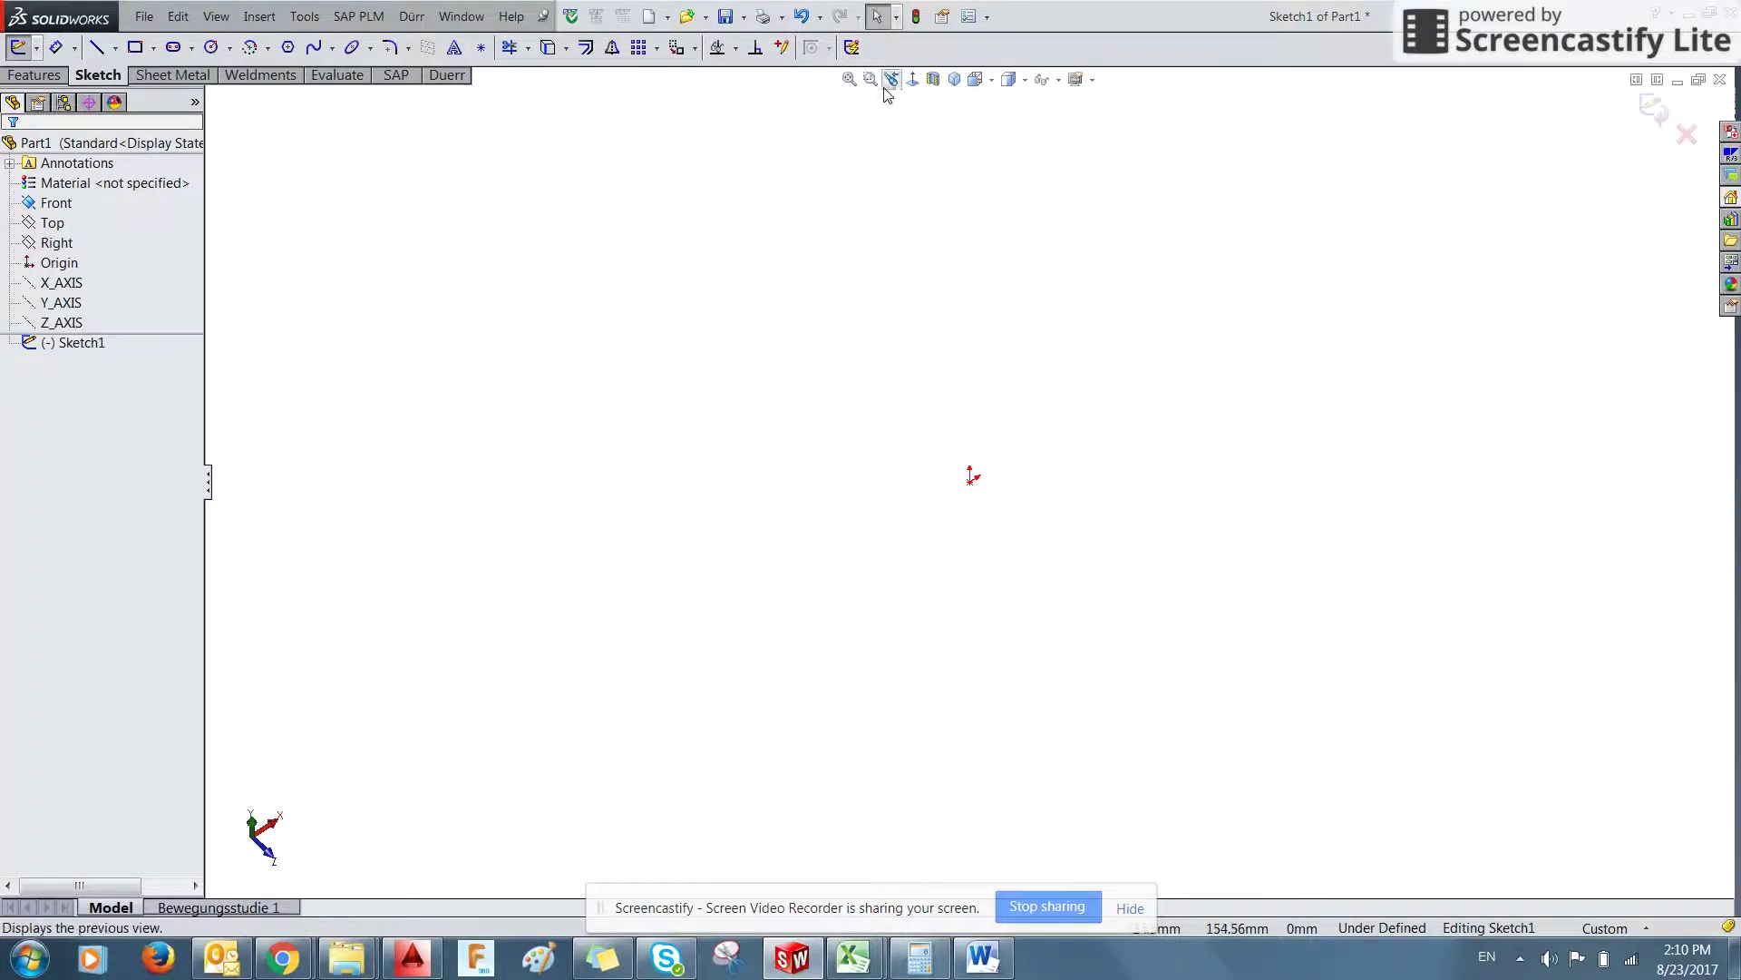
left_click(919, 83)
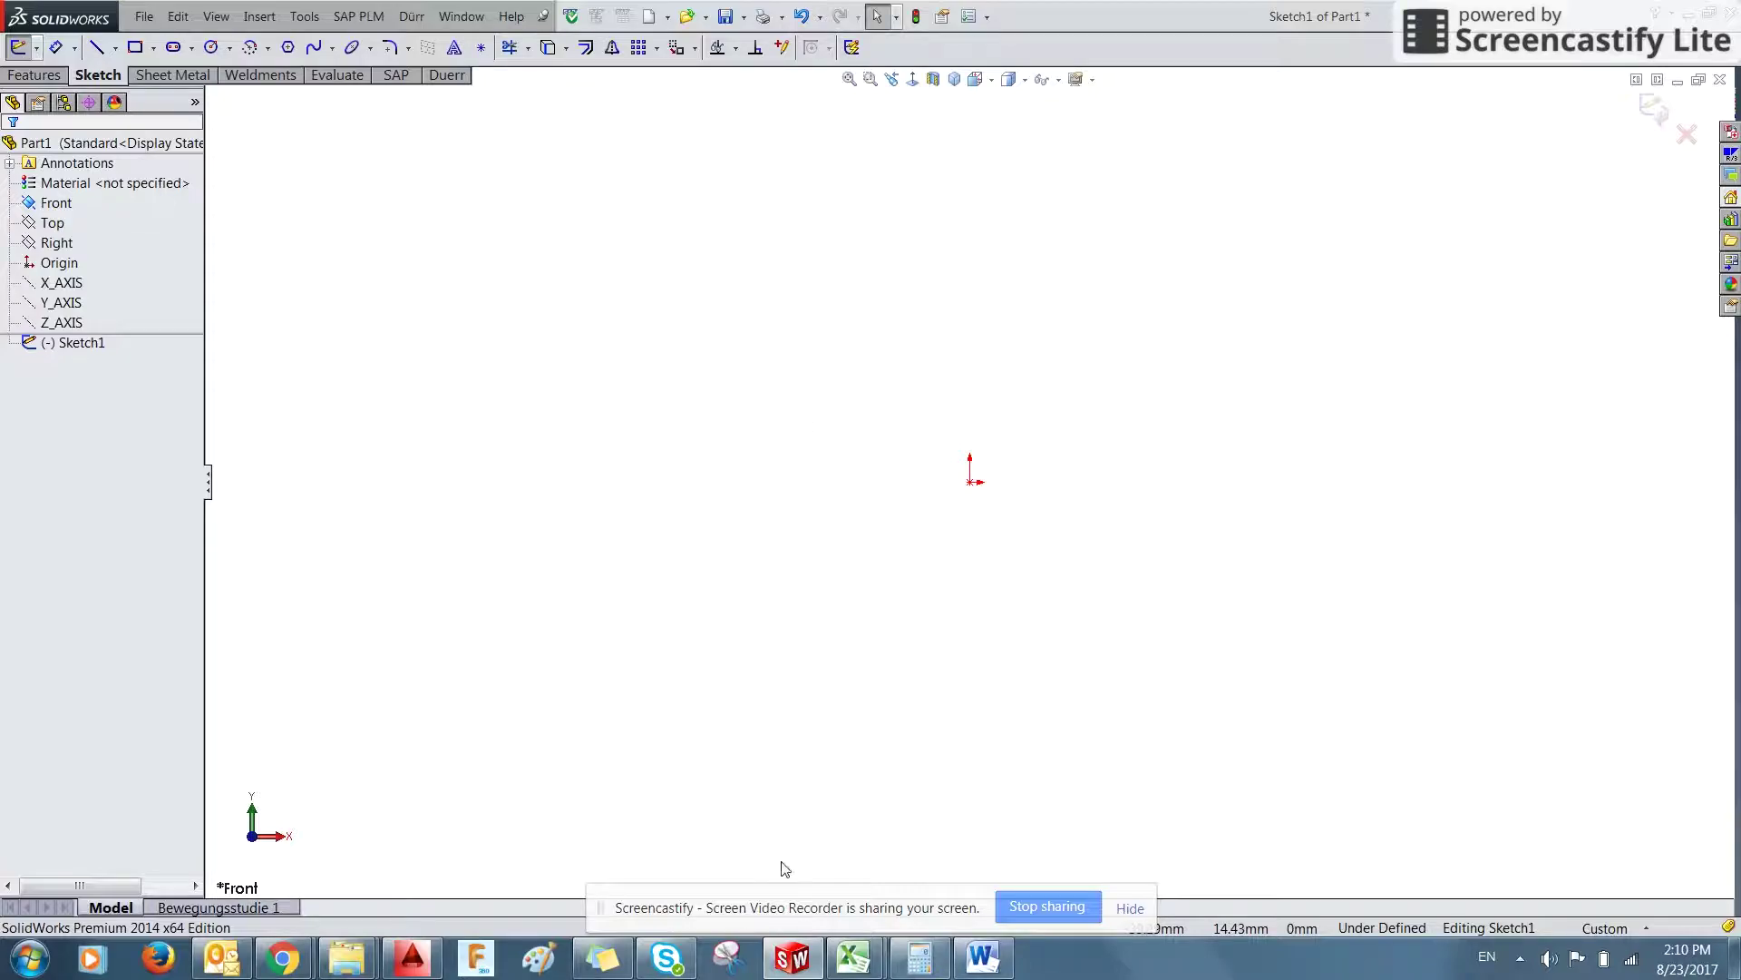
- Switch to the collet drawing in AutoCAD and examine the circular end view with its slots and angle dimensions
left_click(411, 957)
middle_click_drag(818, 616, 847, 550)
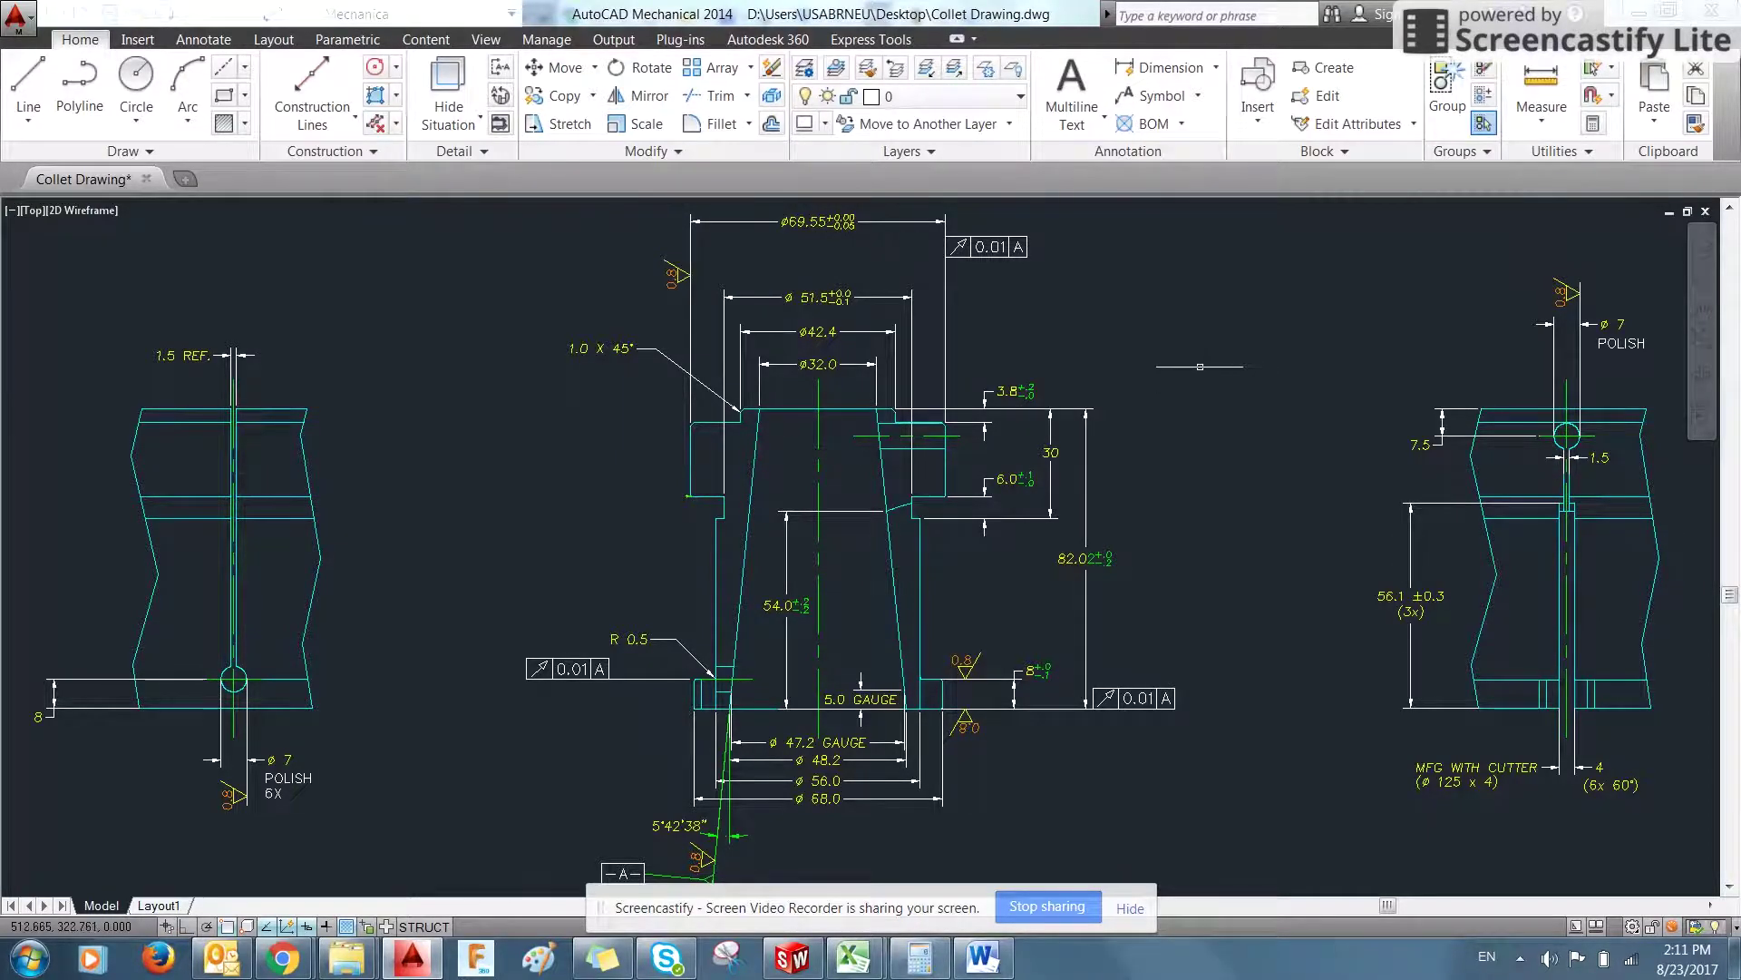
scroll(1206, 358, "down", 4)
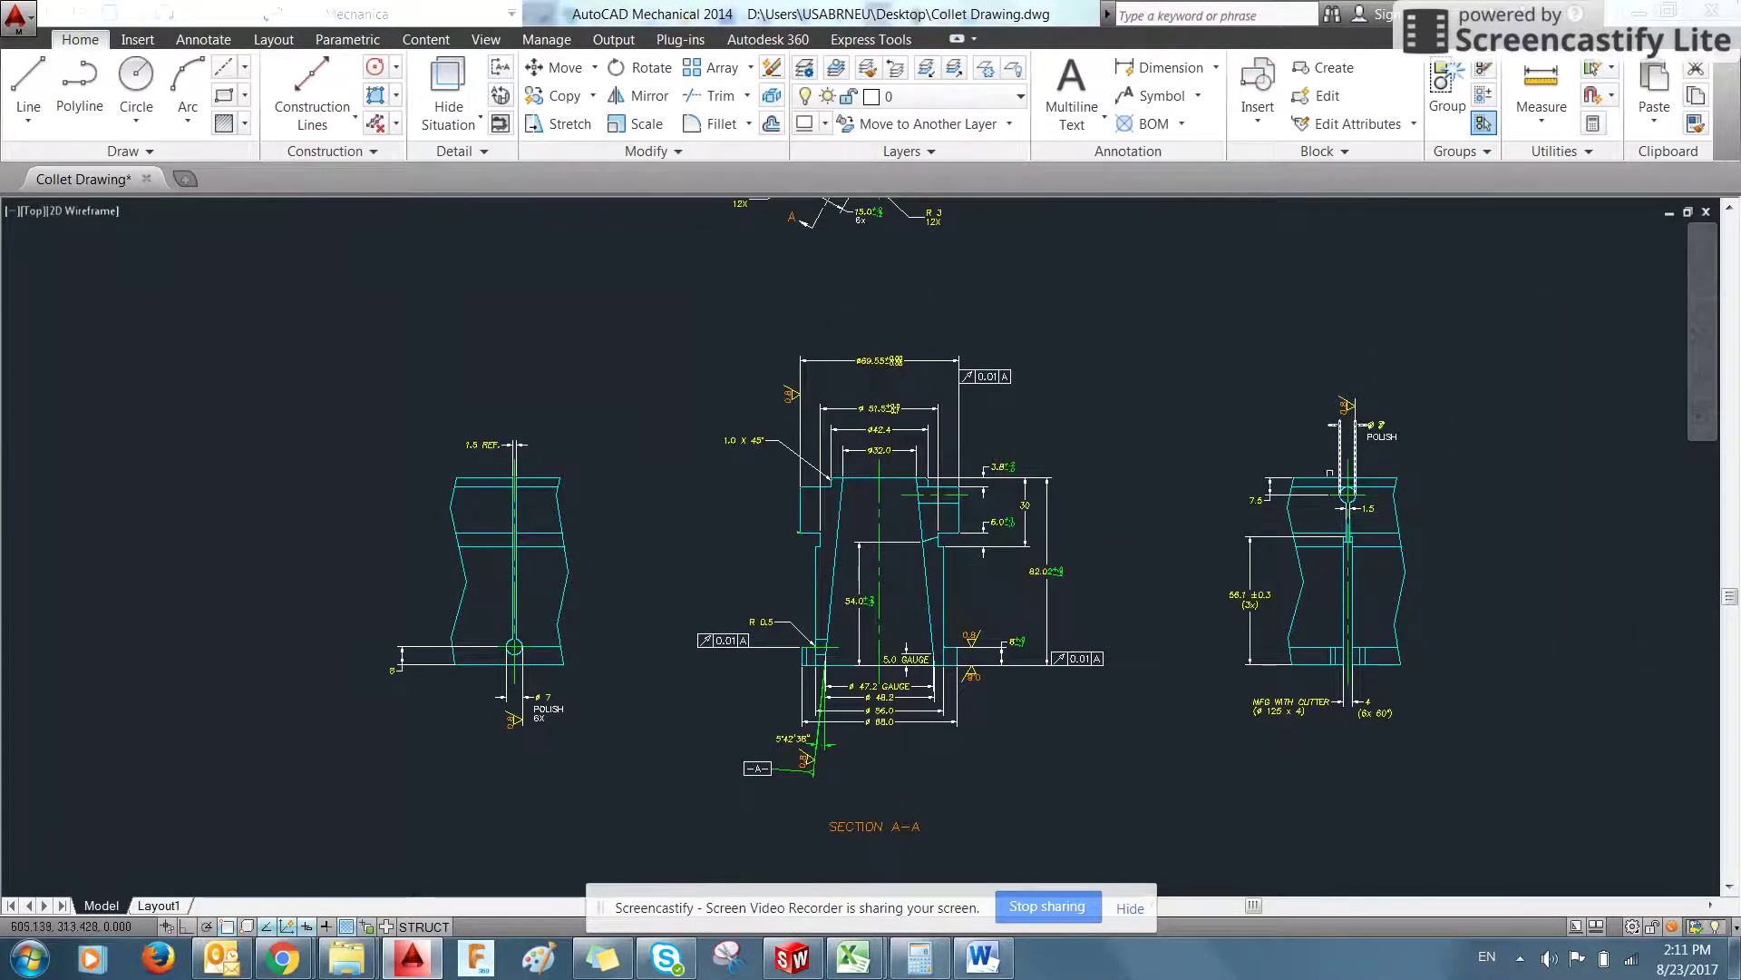
middle_click_drag(674, 443, 699, 696)
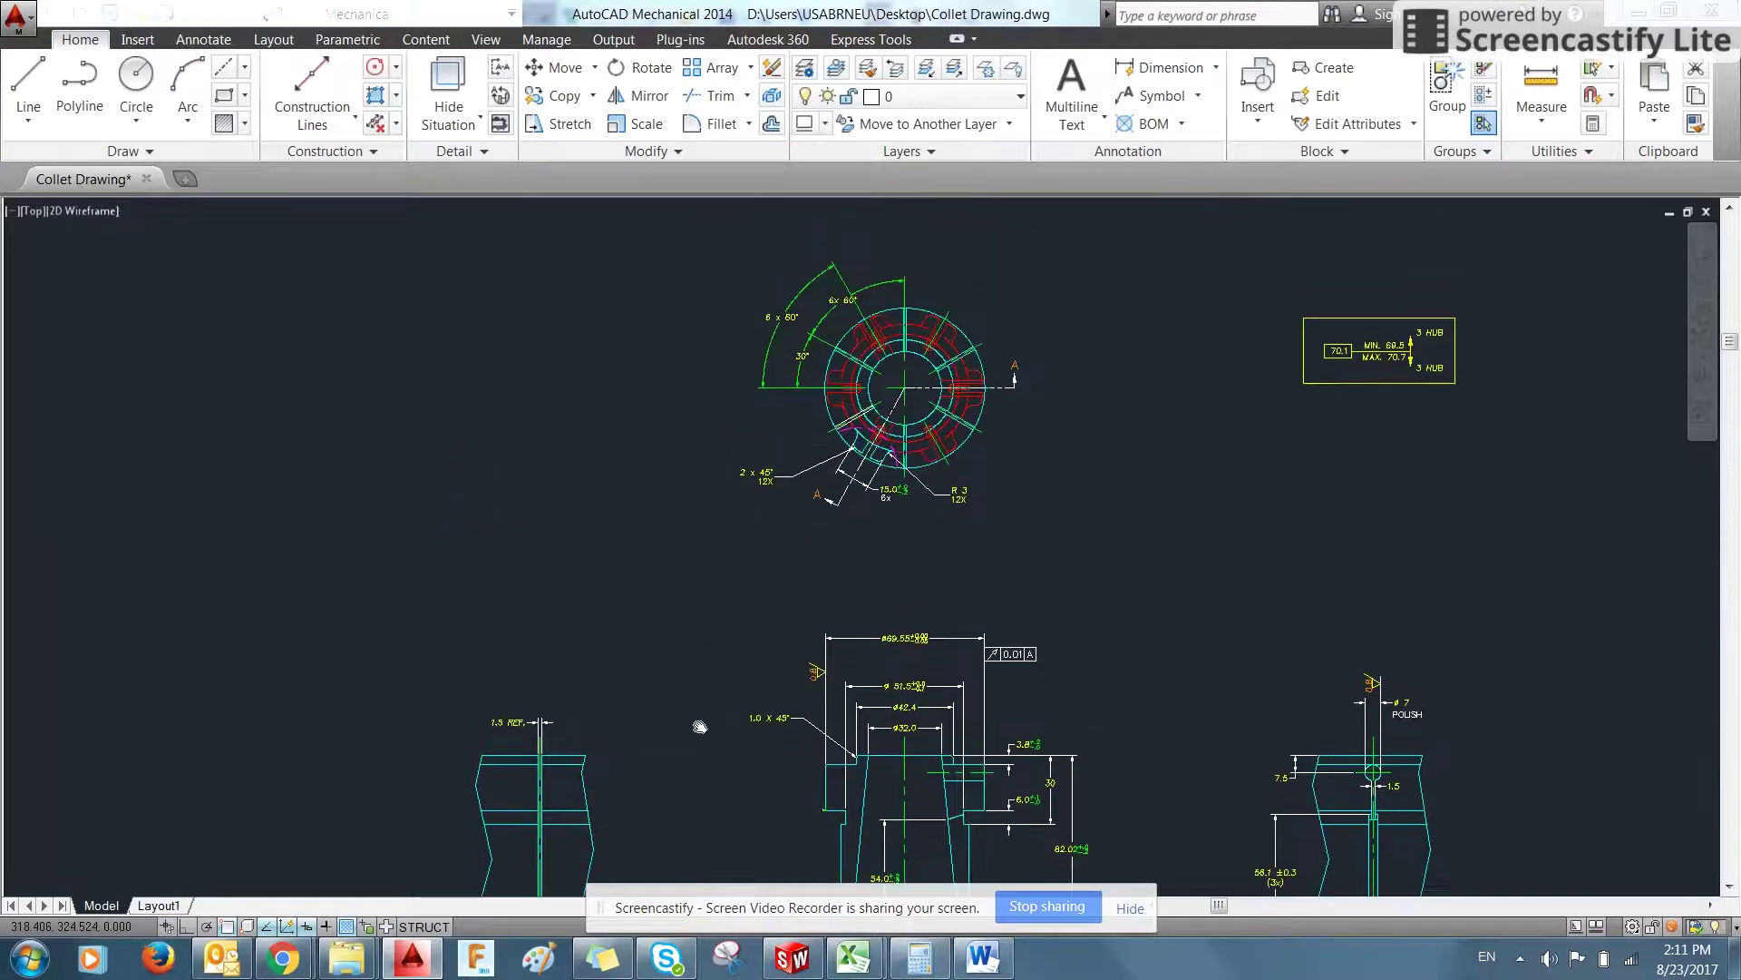
scroll(950, 373, "up", 2)
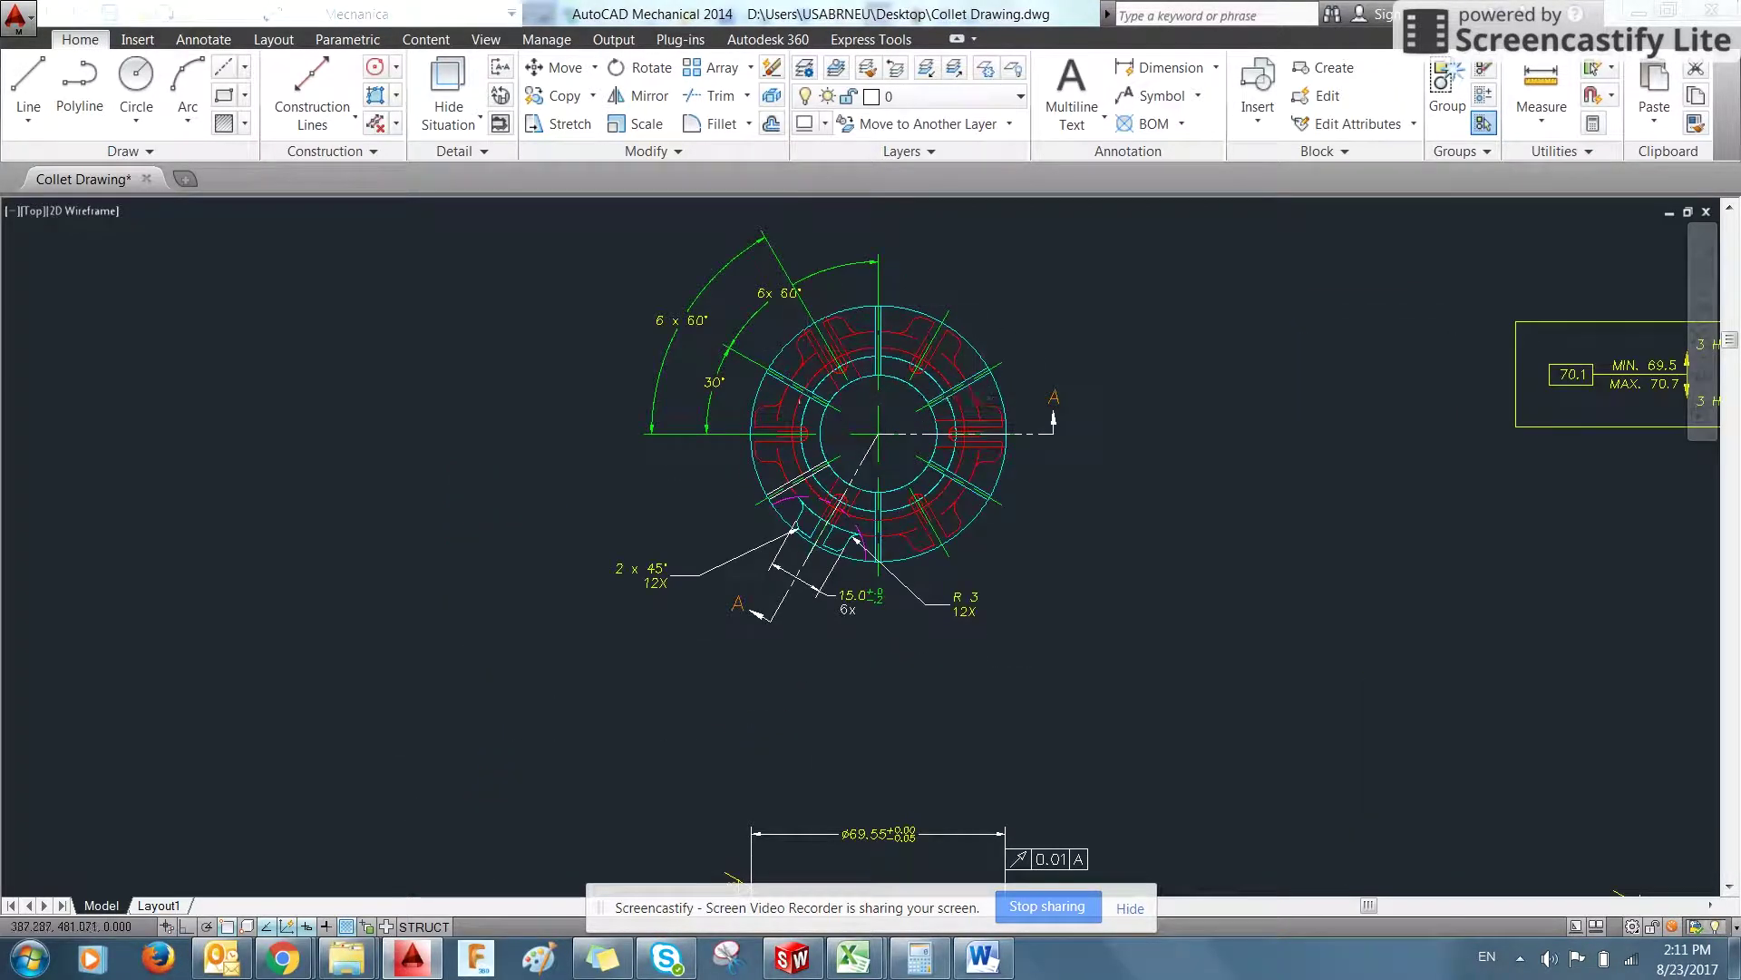
left_click(993, 494)
key("Escape")
- Examine the diameters, heights and lower flange dimensions of the collet in Section A-A
scroll(1116, 575, "down", 2)
middle_click_drag(1166, 684, 1095, 442)
middle_click_drag(1147, 633, 1157, 455)
mouse_move(1179, 733)
middle_mouse_down()
mouse_move(1184, 388)
mouse_move(1160, 780)
middle_mouse_up()
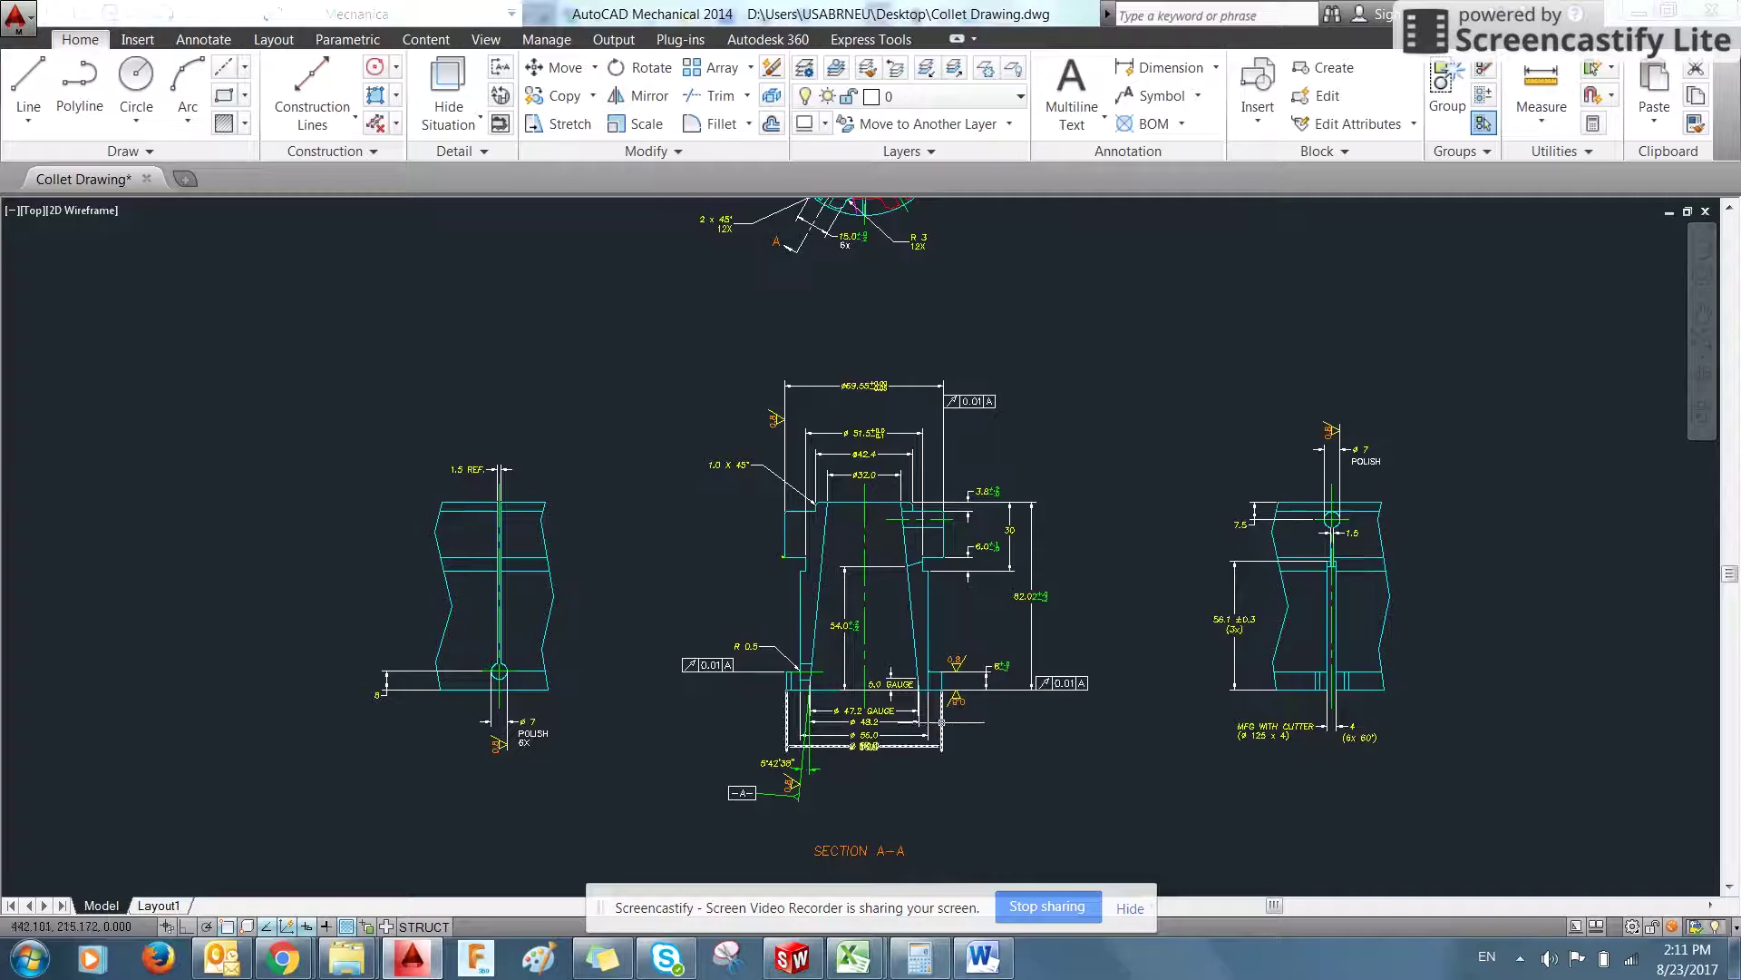
scroll(937, 687, "up", 5)
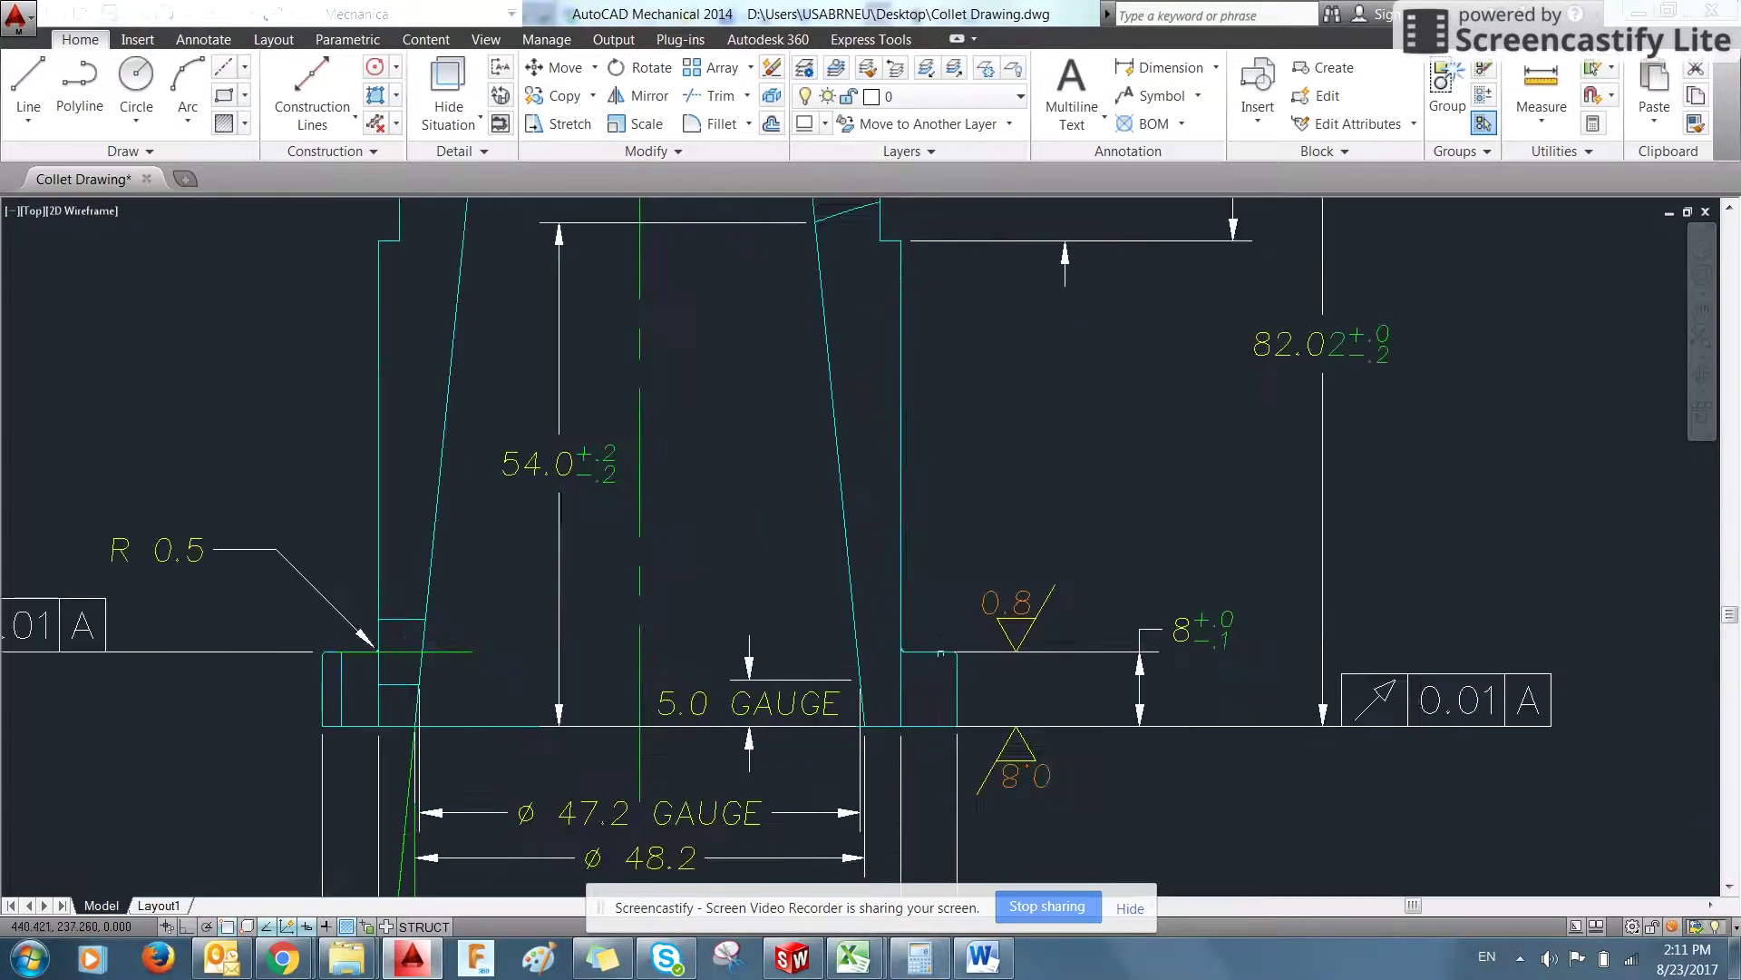
scroll(952, 635, "down", 5)
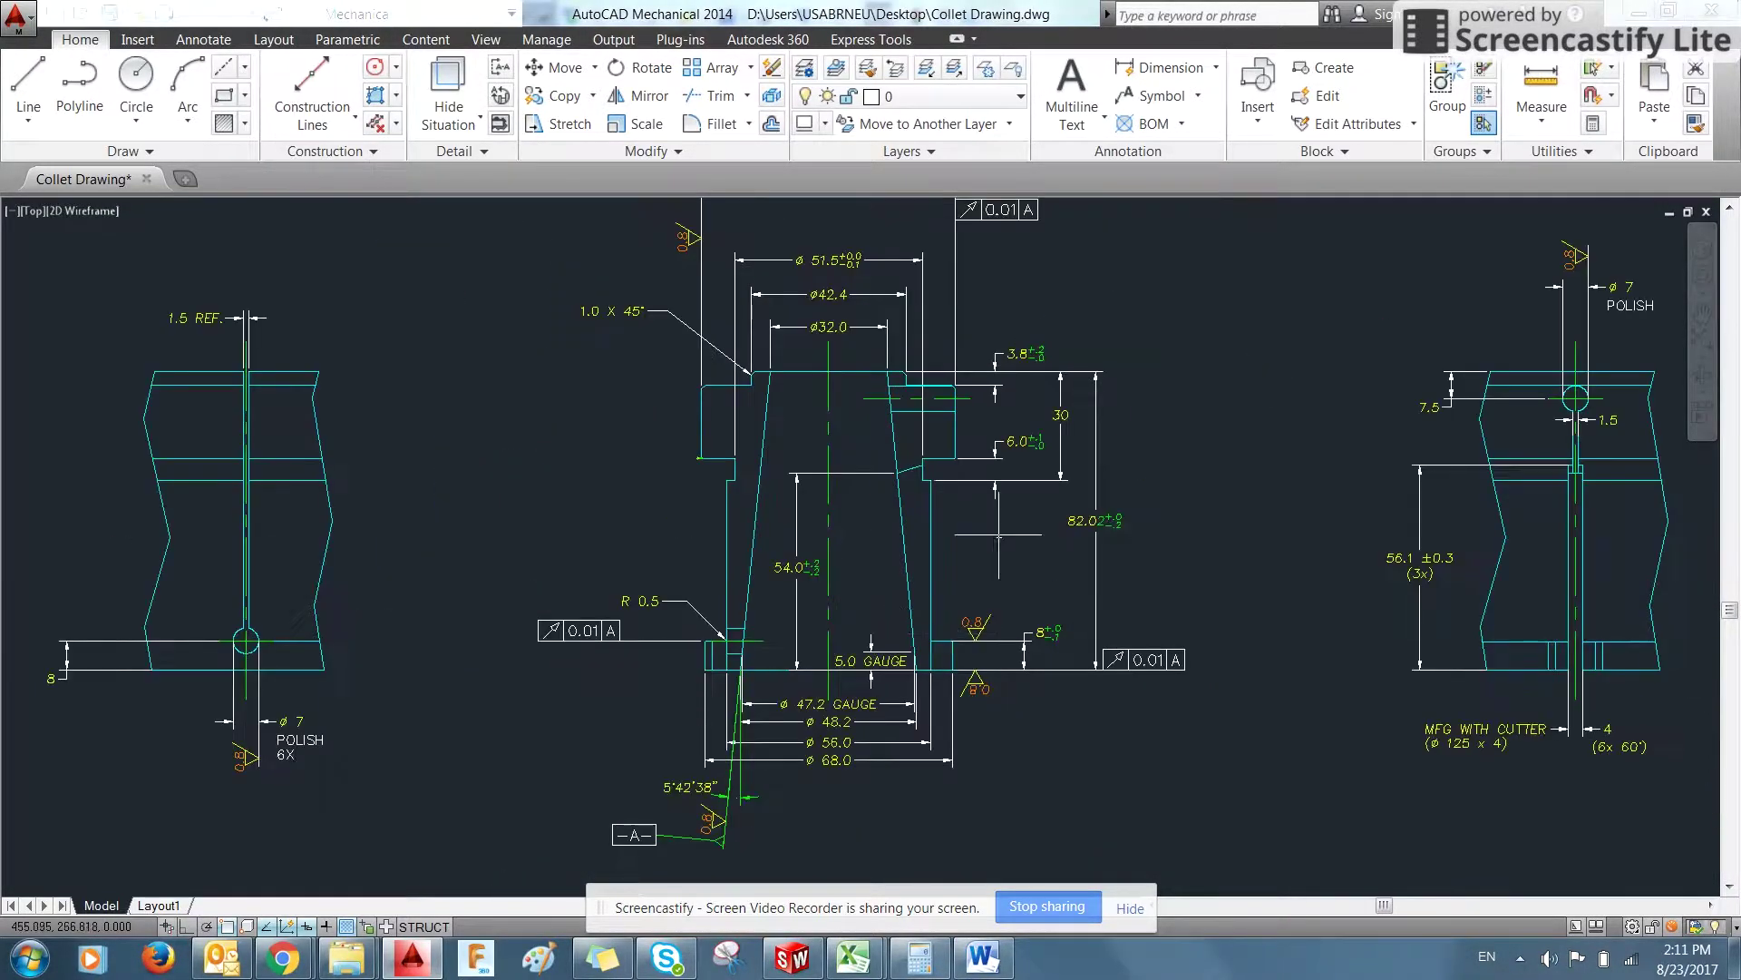
scroll(1009, 532, "up", 3)
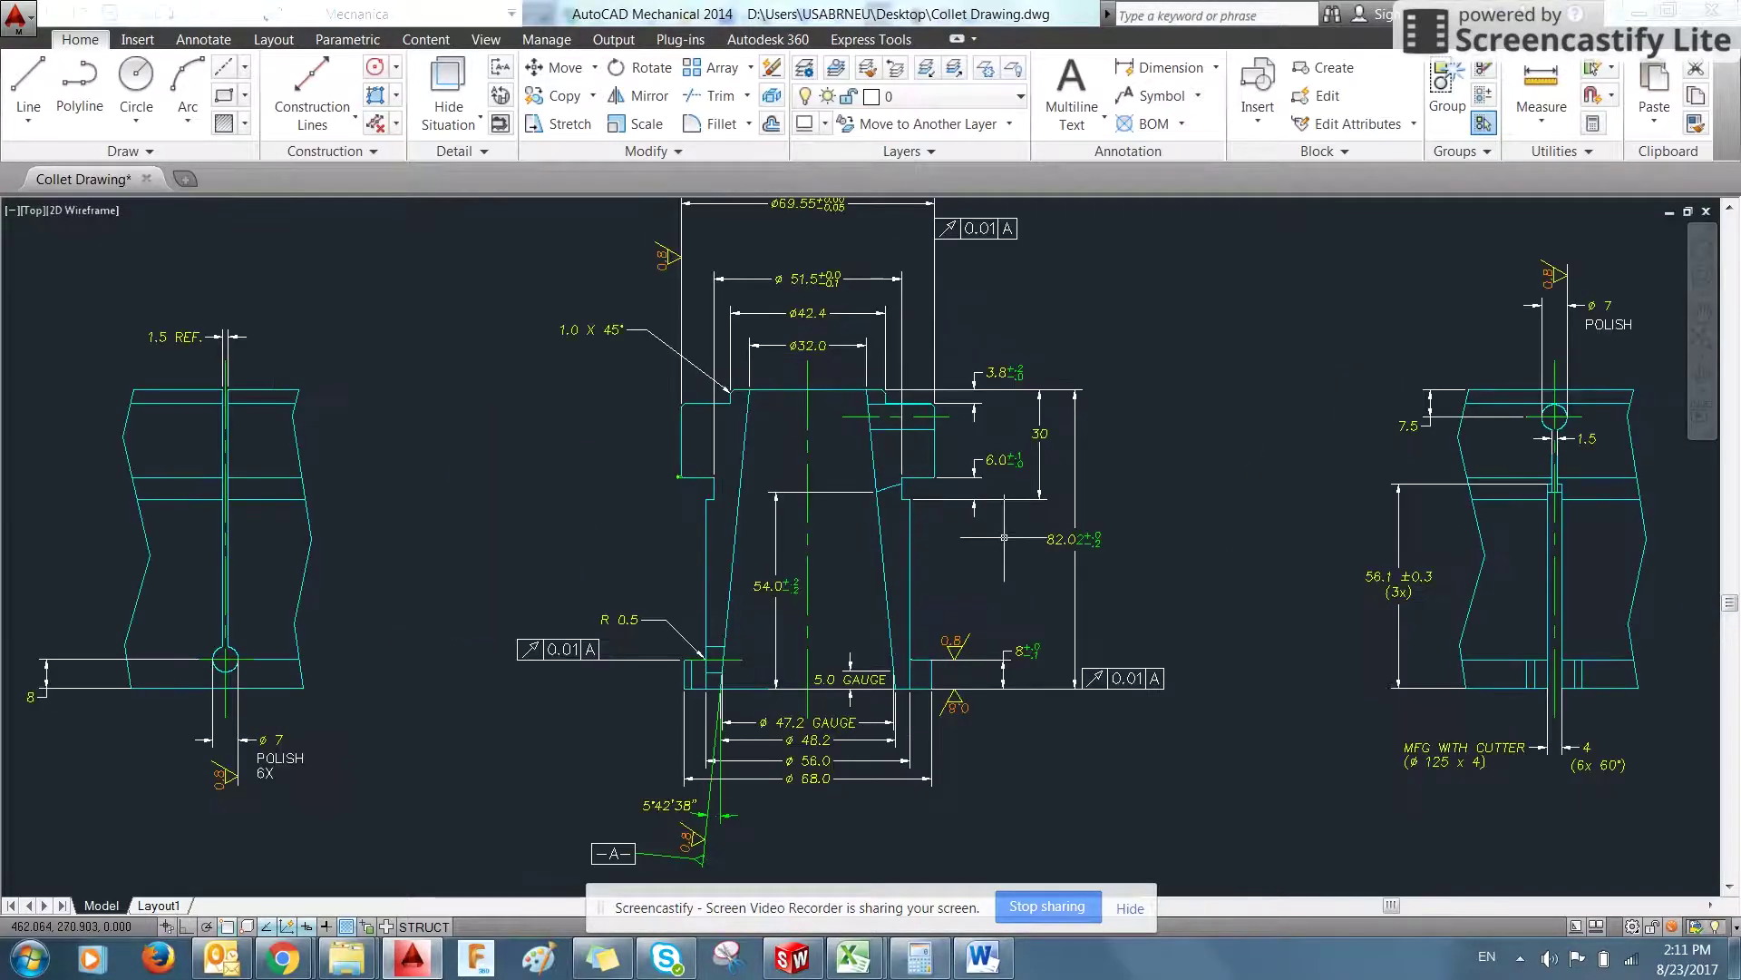
middle_click_drag(1001, 540, 999, 564)
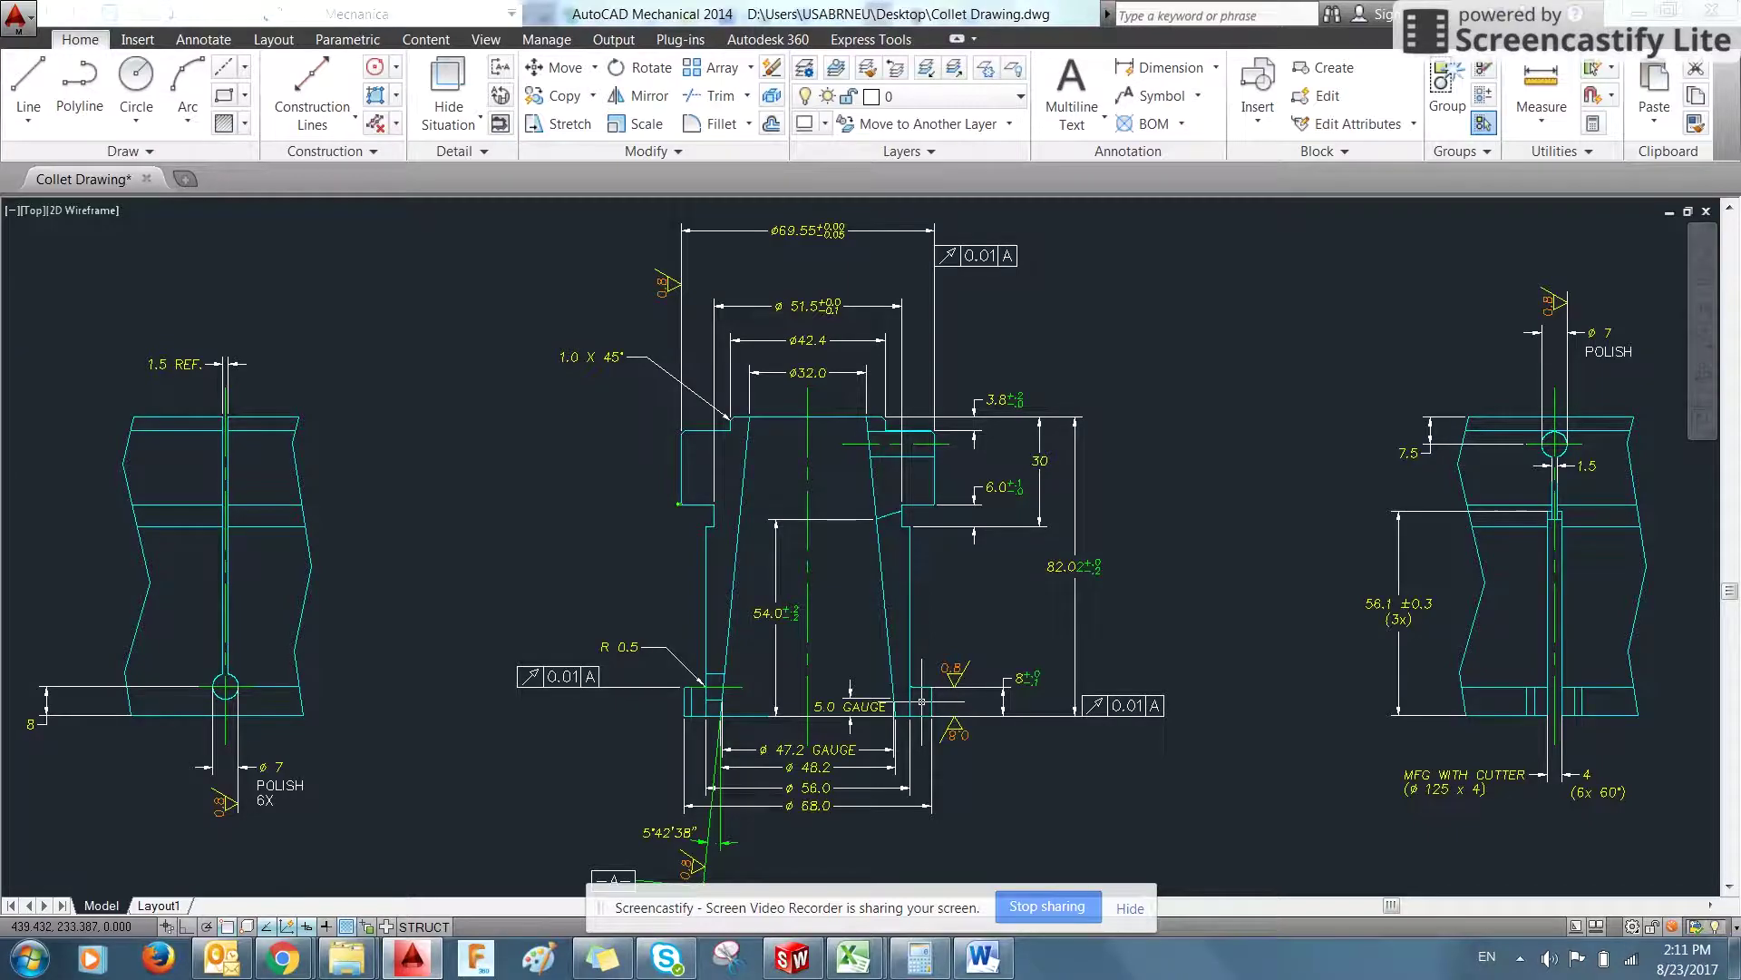
- Check the SolidWorks sketch, then return to the AutoCAD drawing and compare the collet's circular end view with Section A-A
key("alt+Tab")
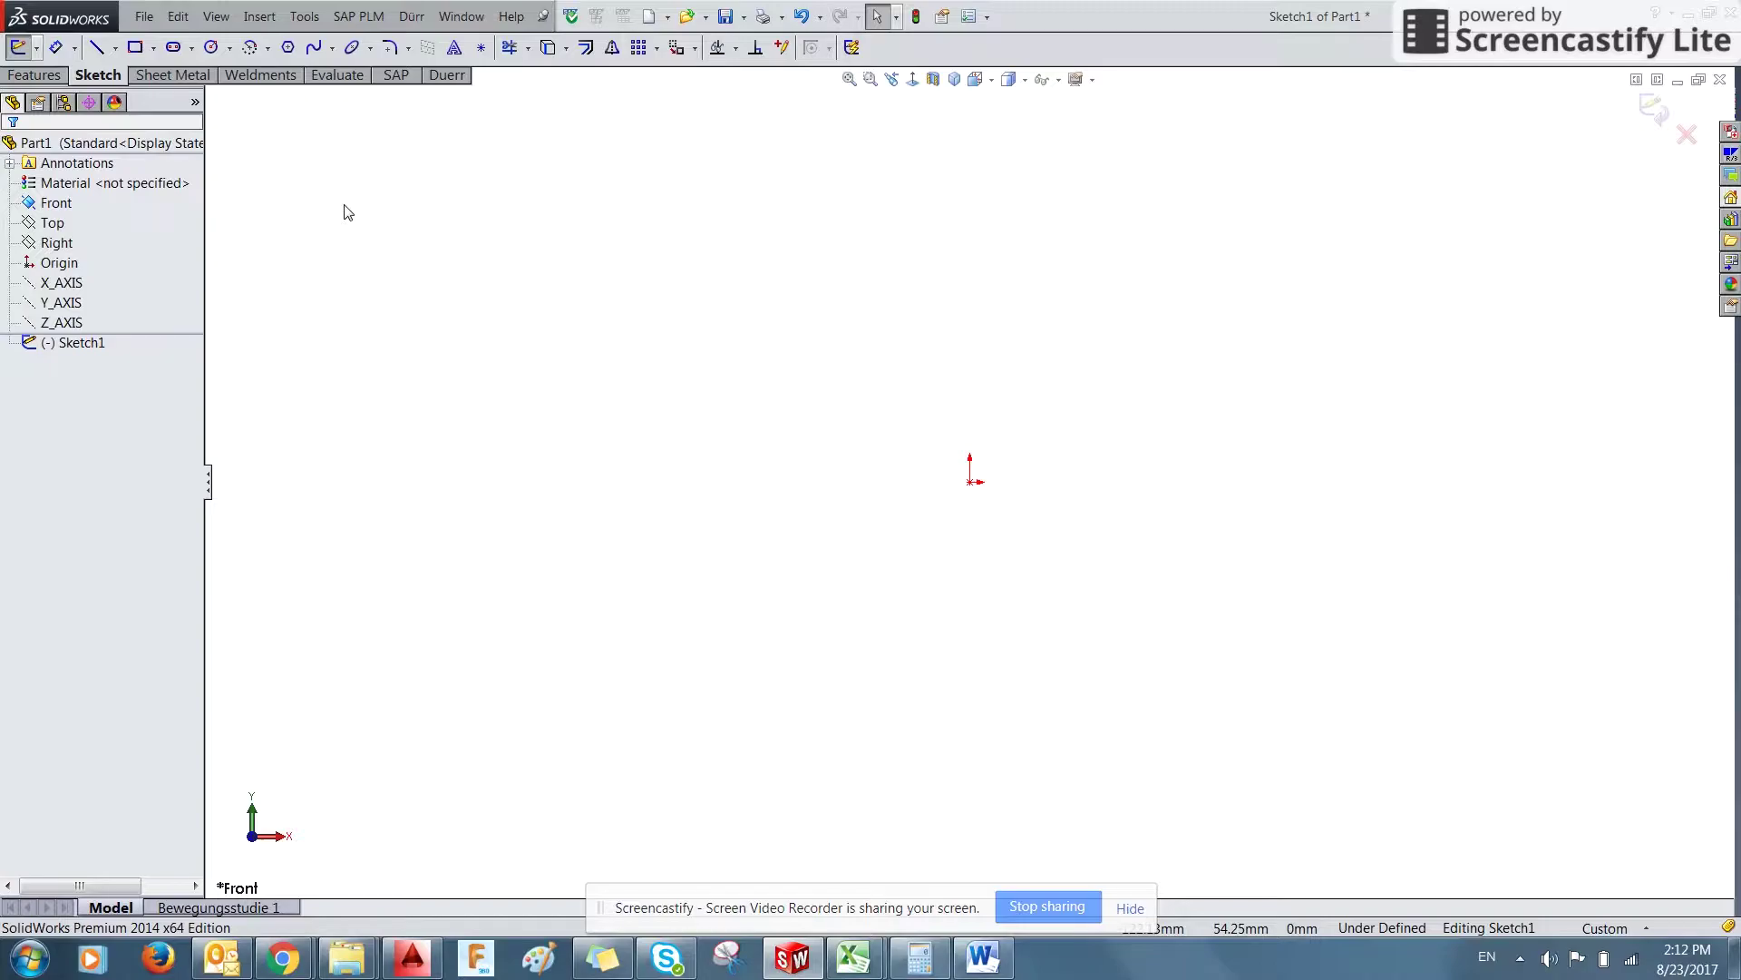
key("alt+Tab")
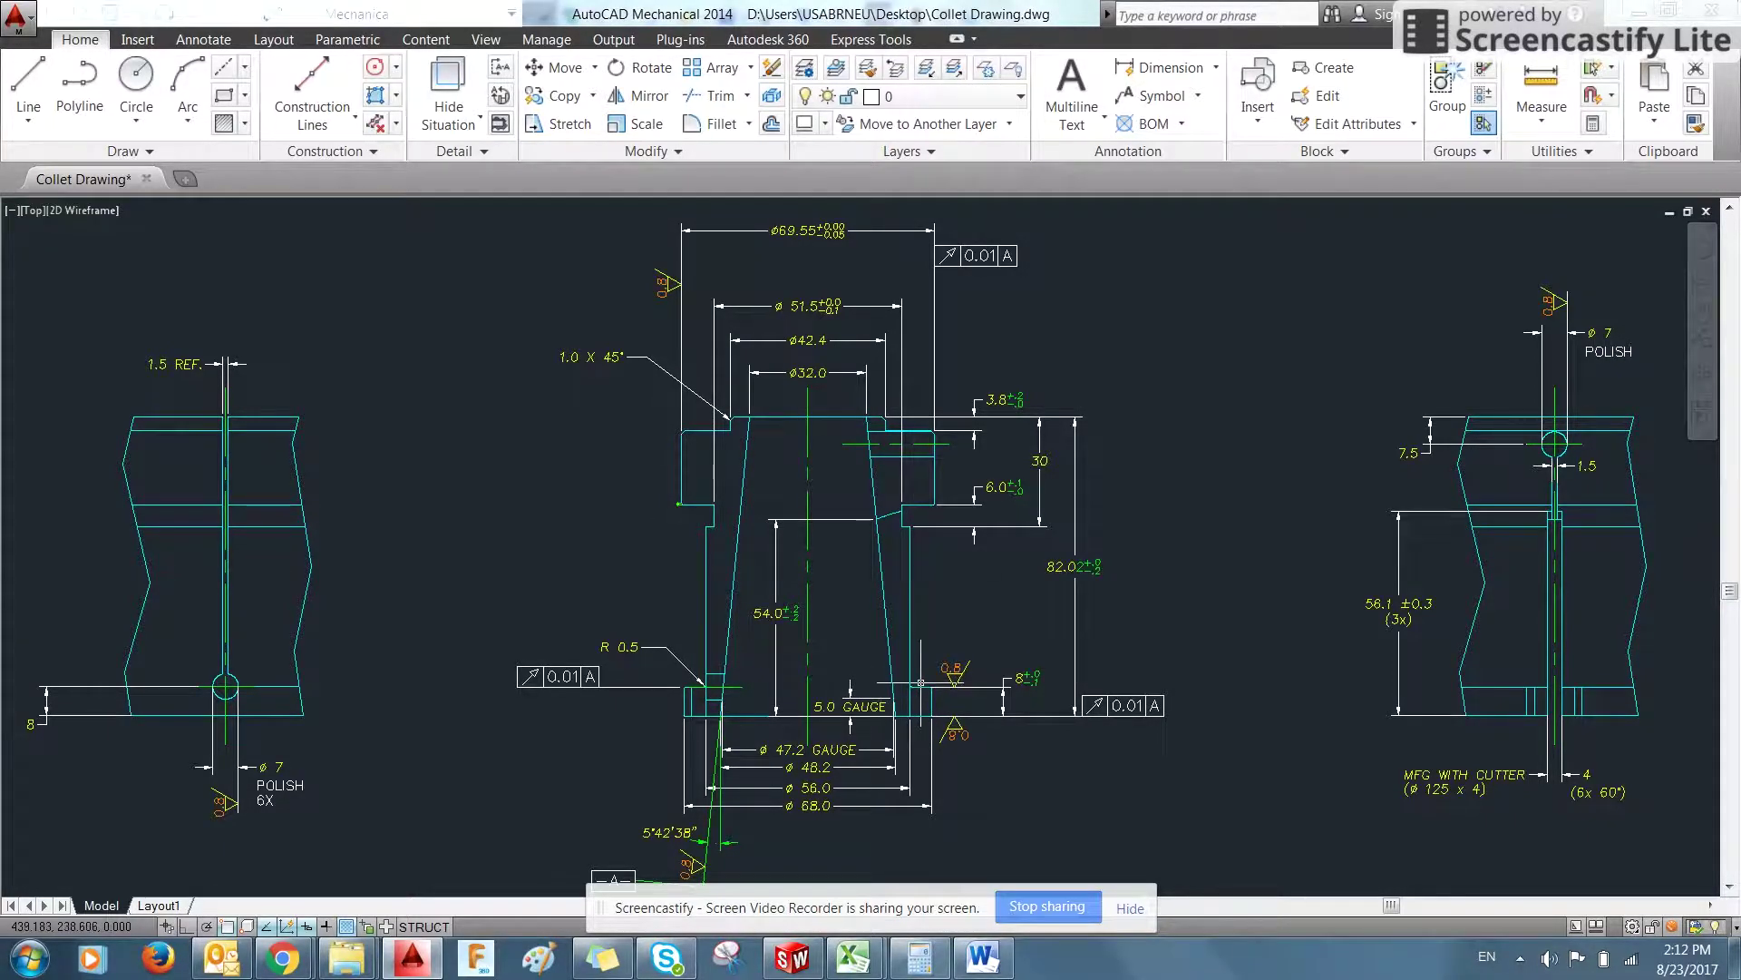
scroll(903, 581, "up", 2)
scroll(902, 580, "down", 8)
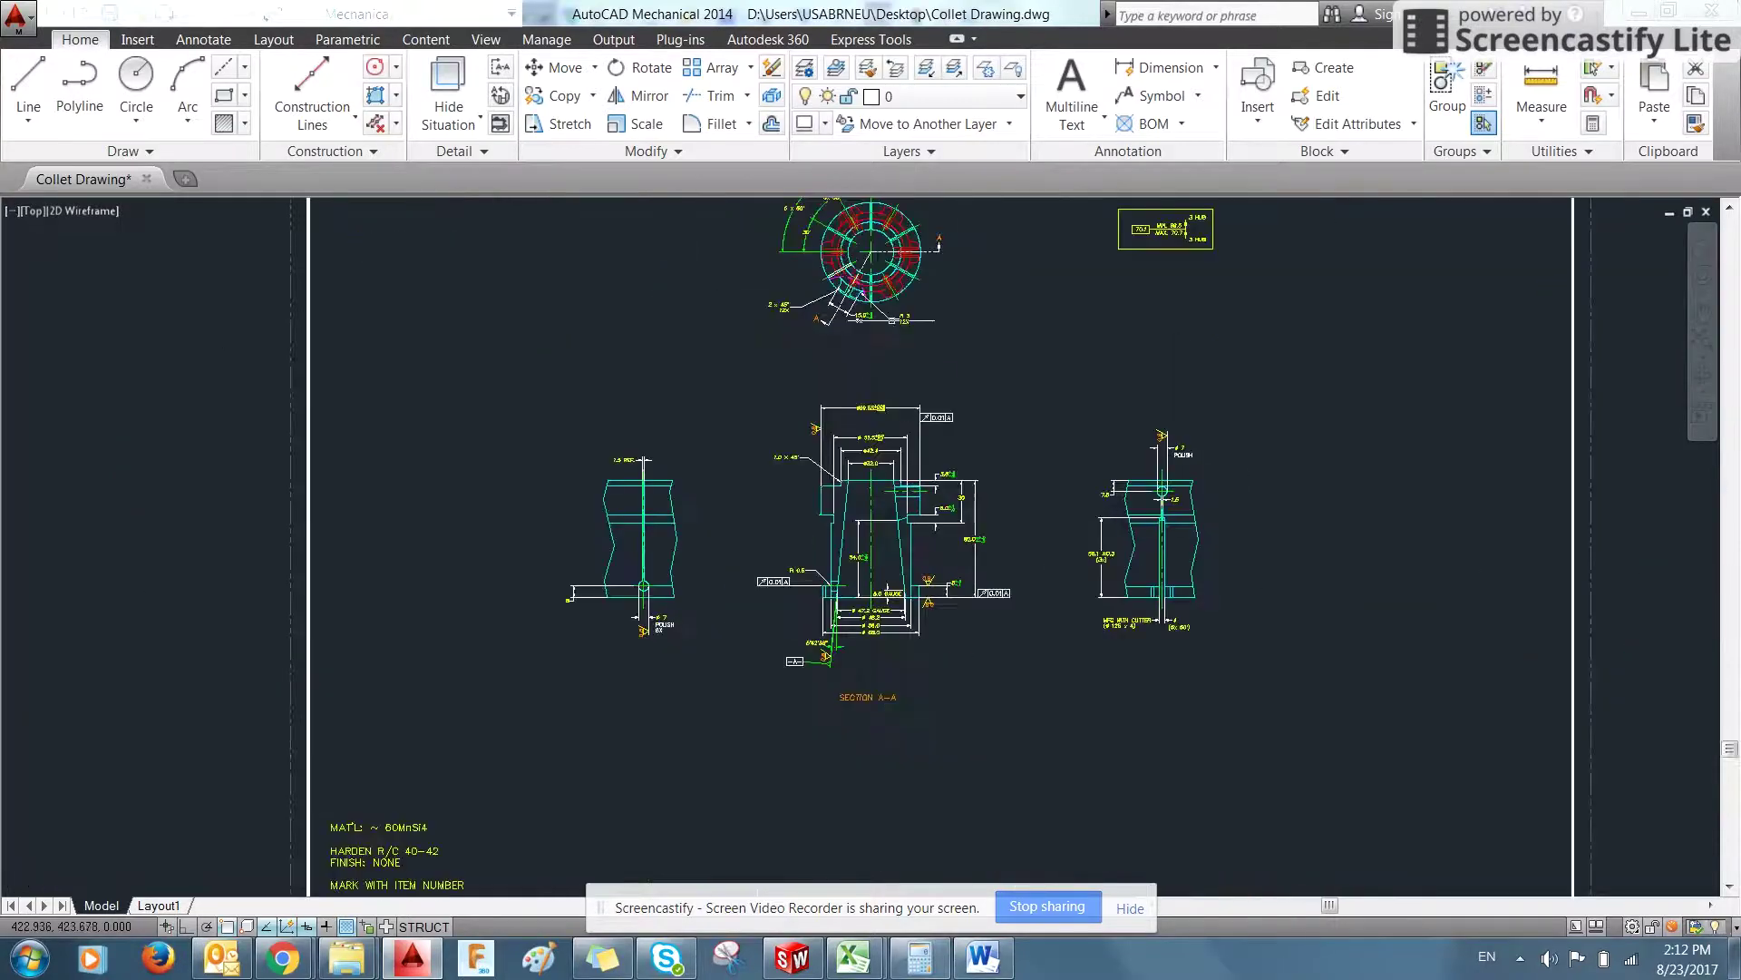
scroll(881, 341, "up", 4)
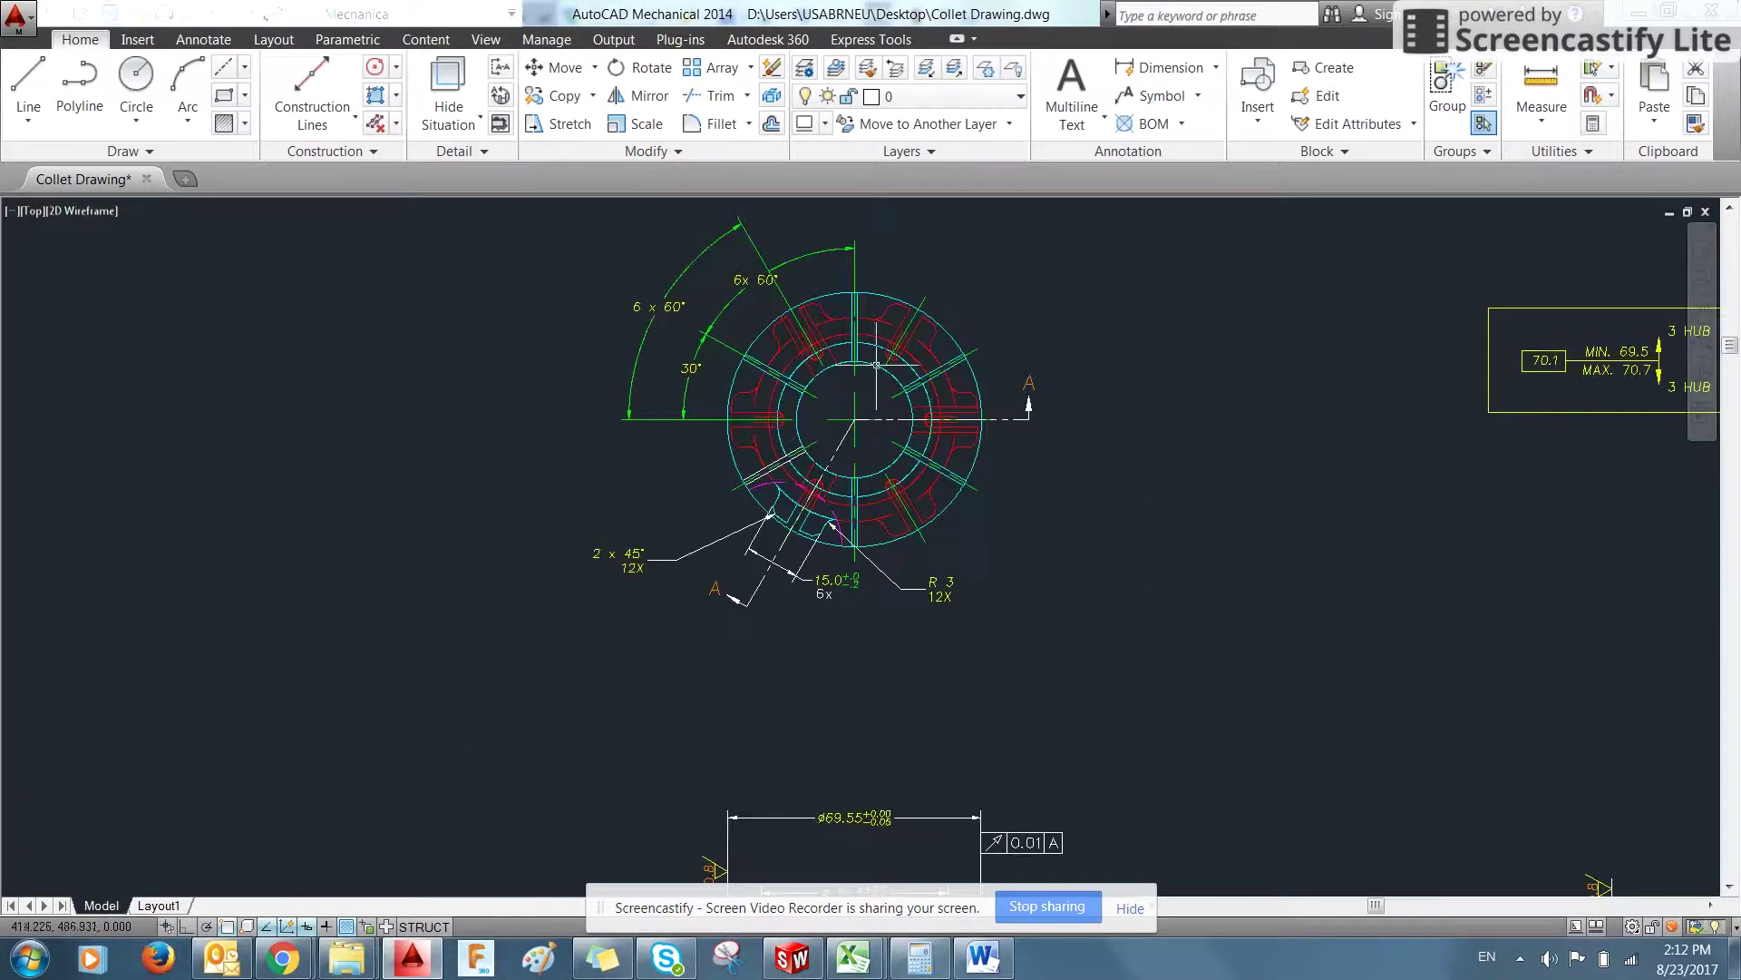
scroll(876, 364, "up", 2)
middle_click_drag(876, 364, 867, 515)
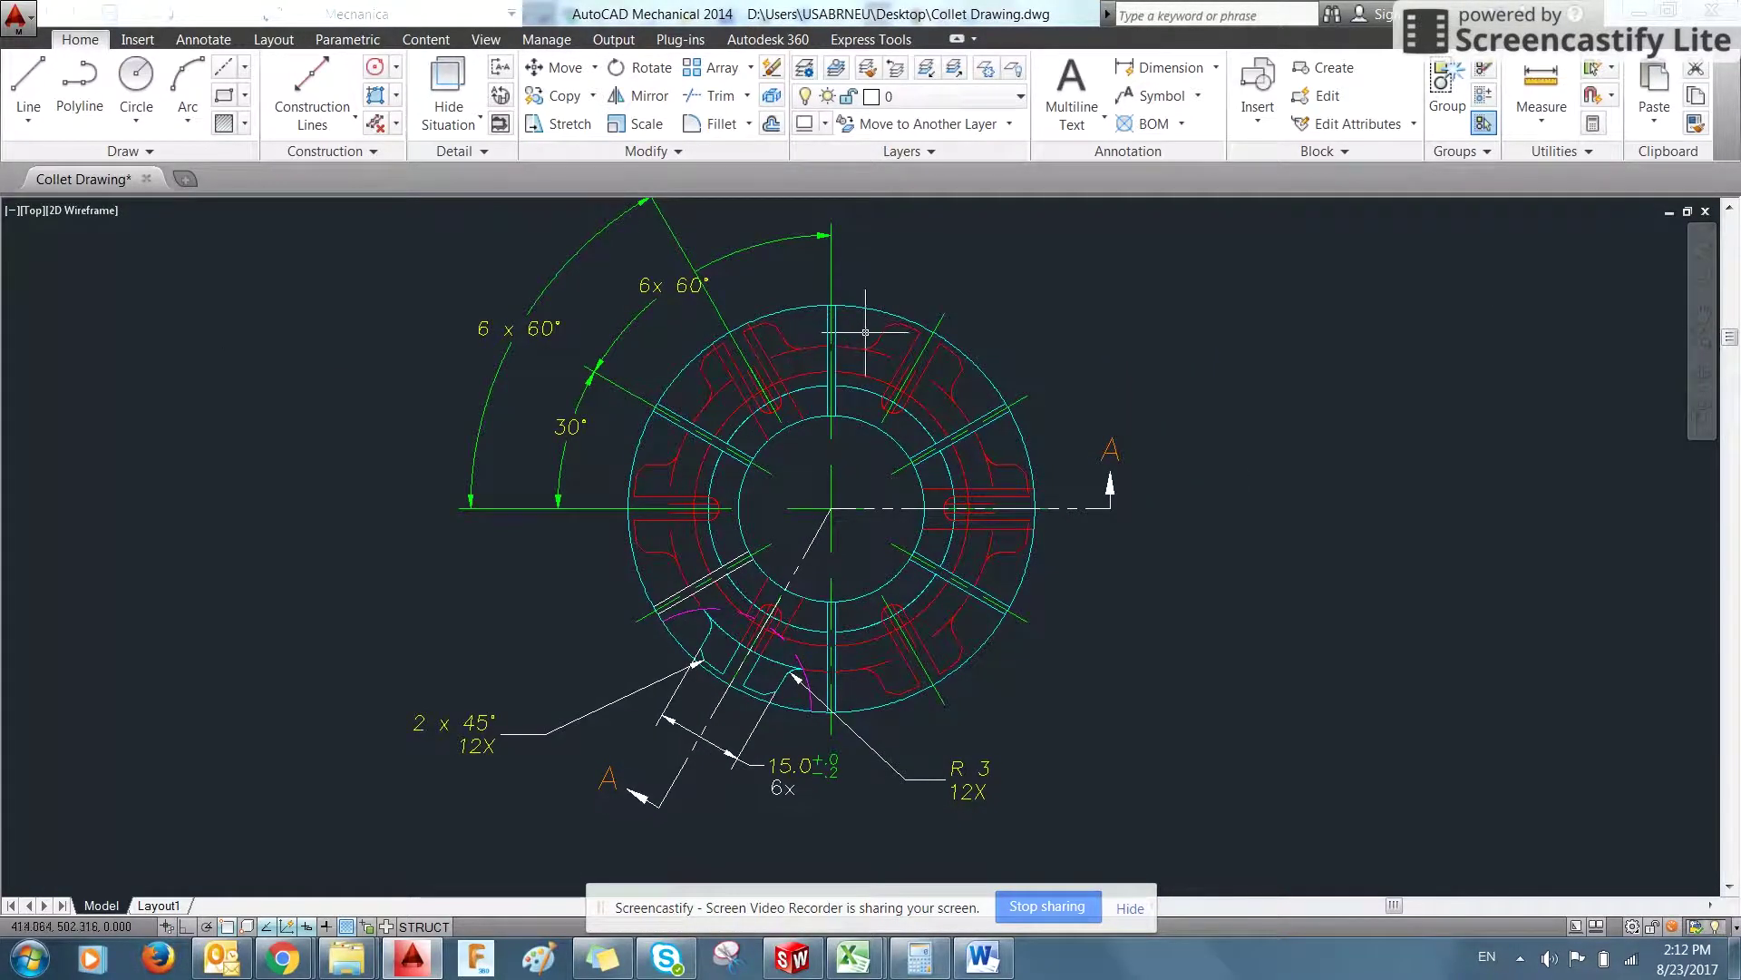
scroll(933, 381, "down", 2)
mouse_move(882, 491)
middle_mouse_down()
mouse_move(871, 272)
mouse_move(898, 281)
middle_mouse_up()
middle_click_drag(883, 620, 883, 535)
scroll(885, 689, "up", 3)
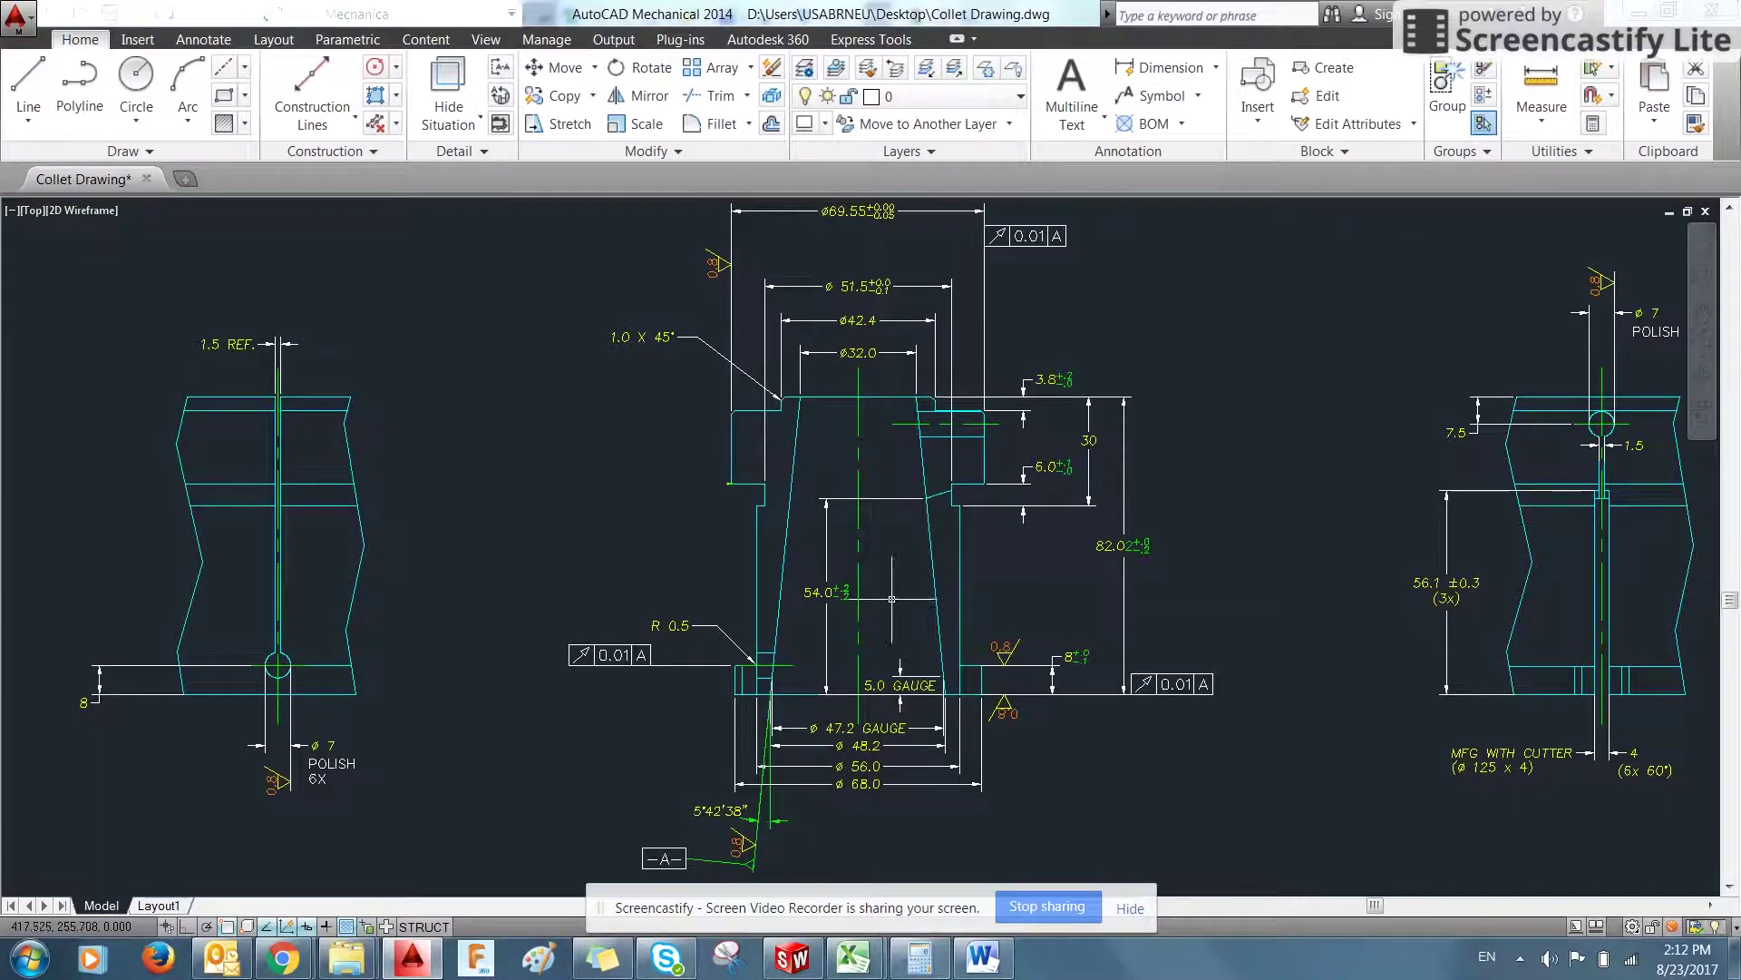
middle_click_drag(902, 577, 869, 604)
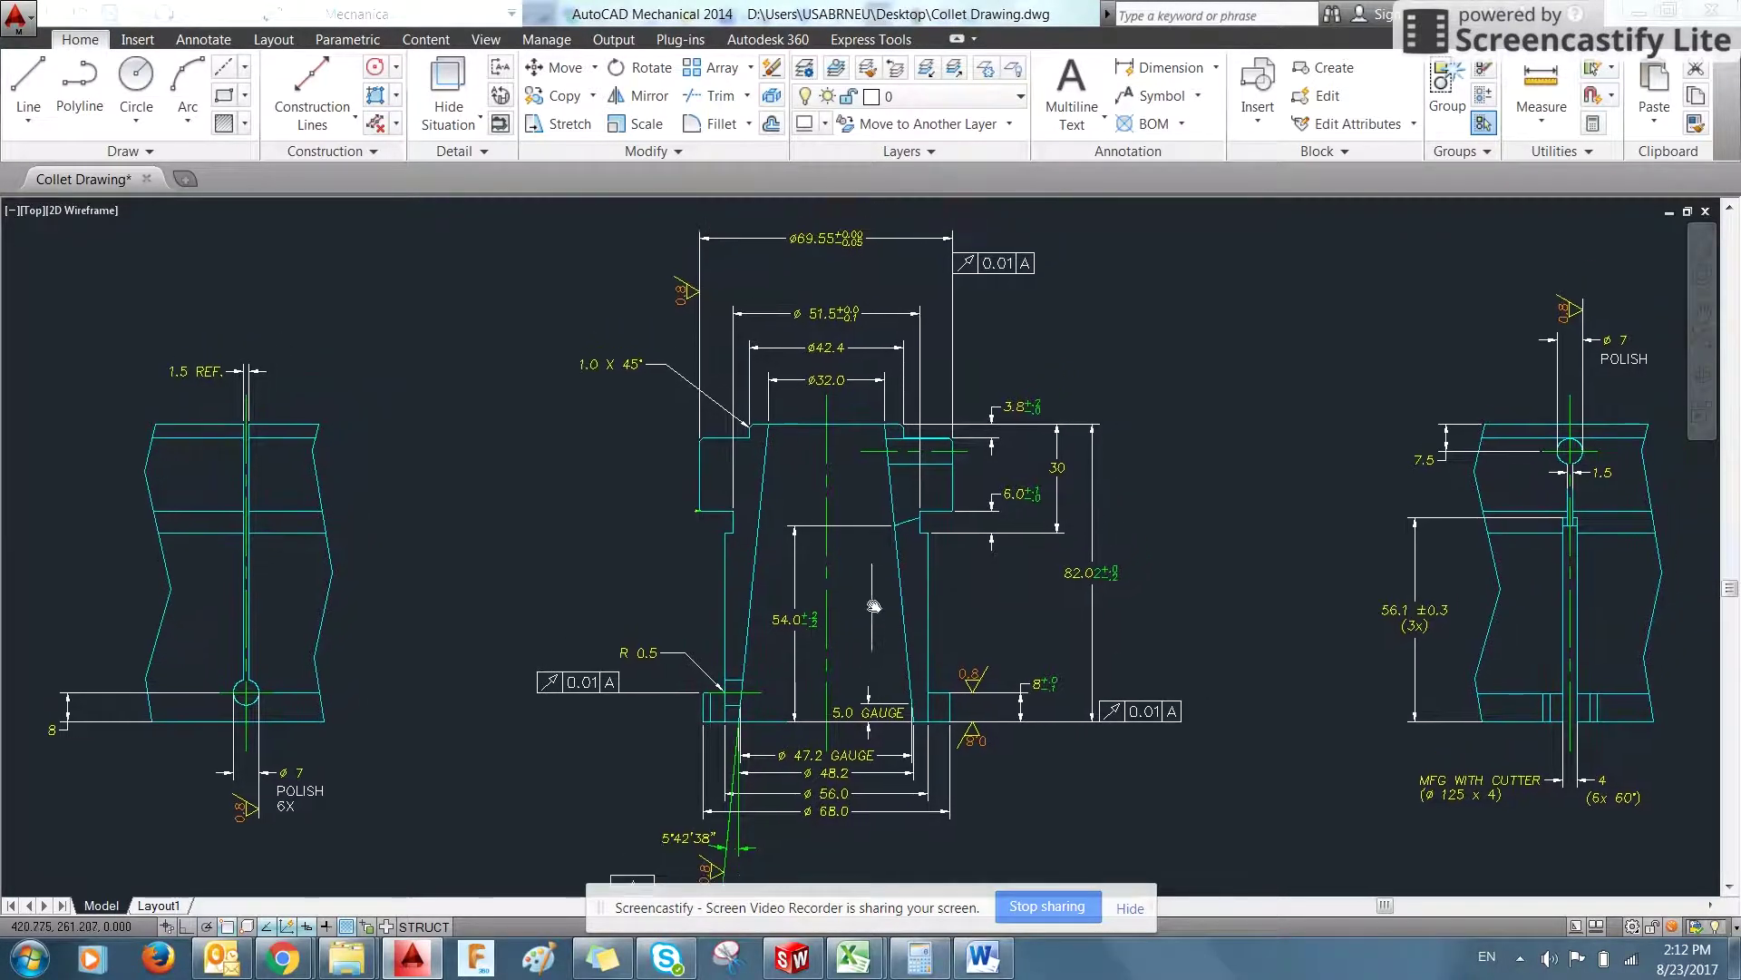
- Return to SolidWorks and sketch a vertical centerline about 86 mm long upward from the origin
key("alt+Tab")
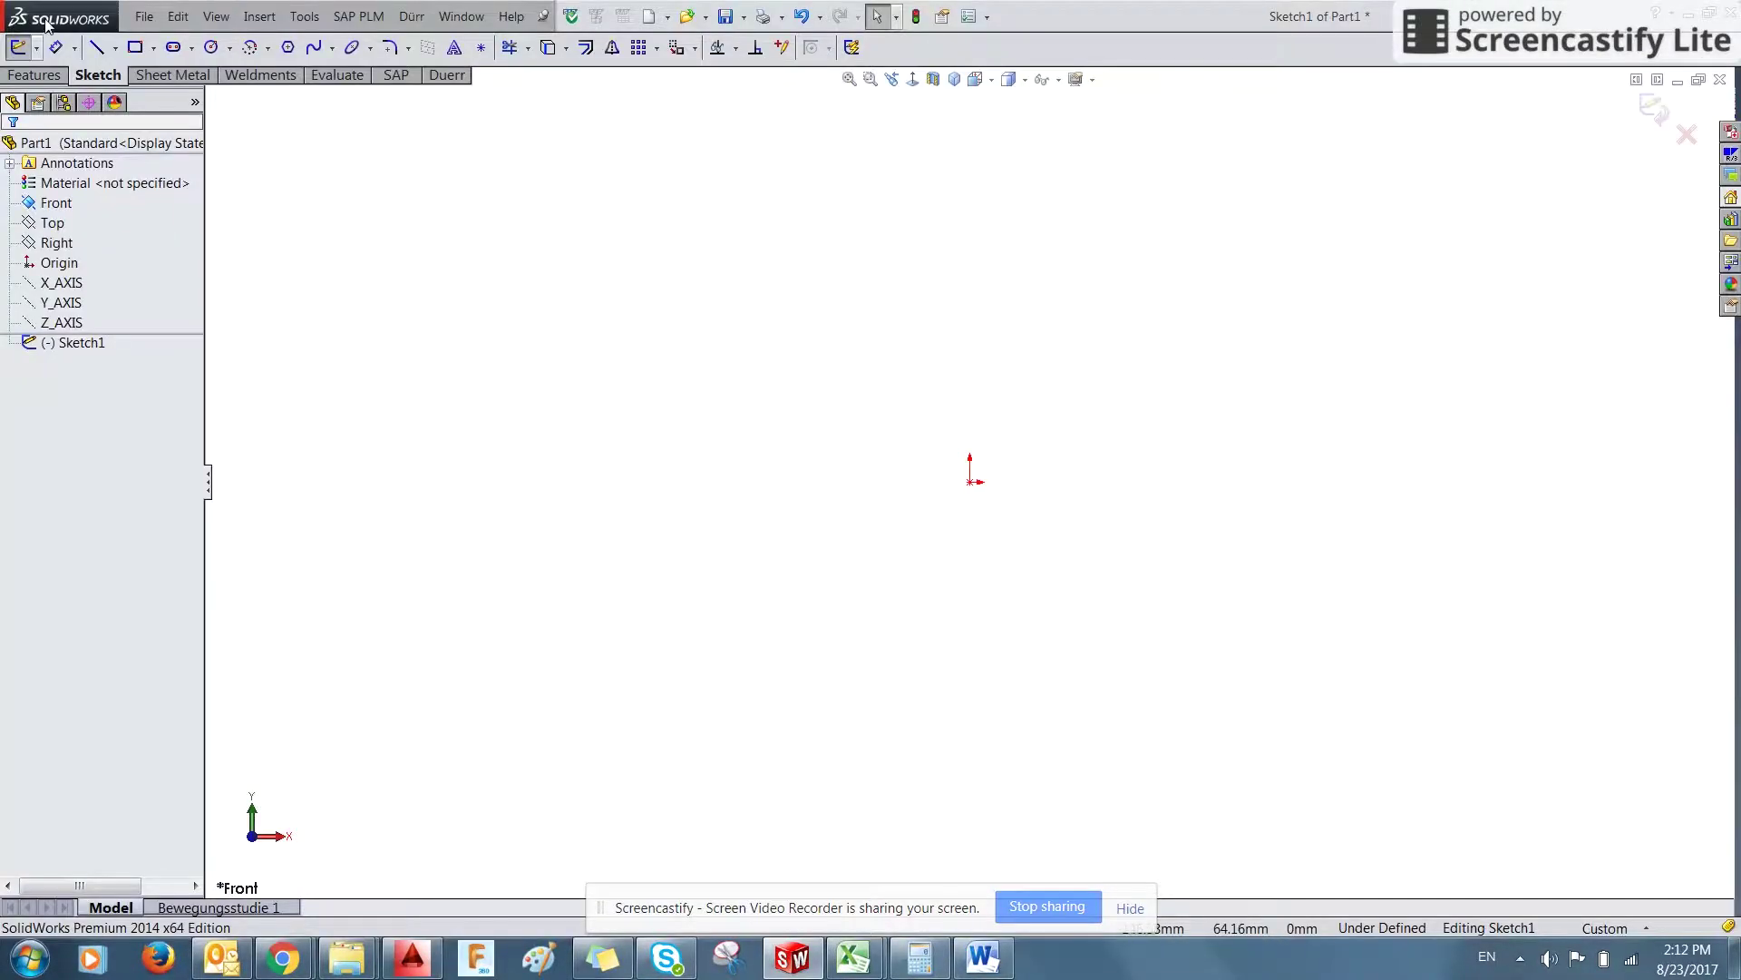
left_click(117, 52)
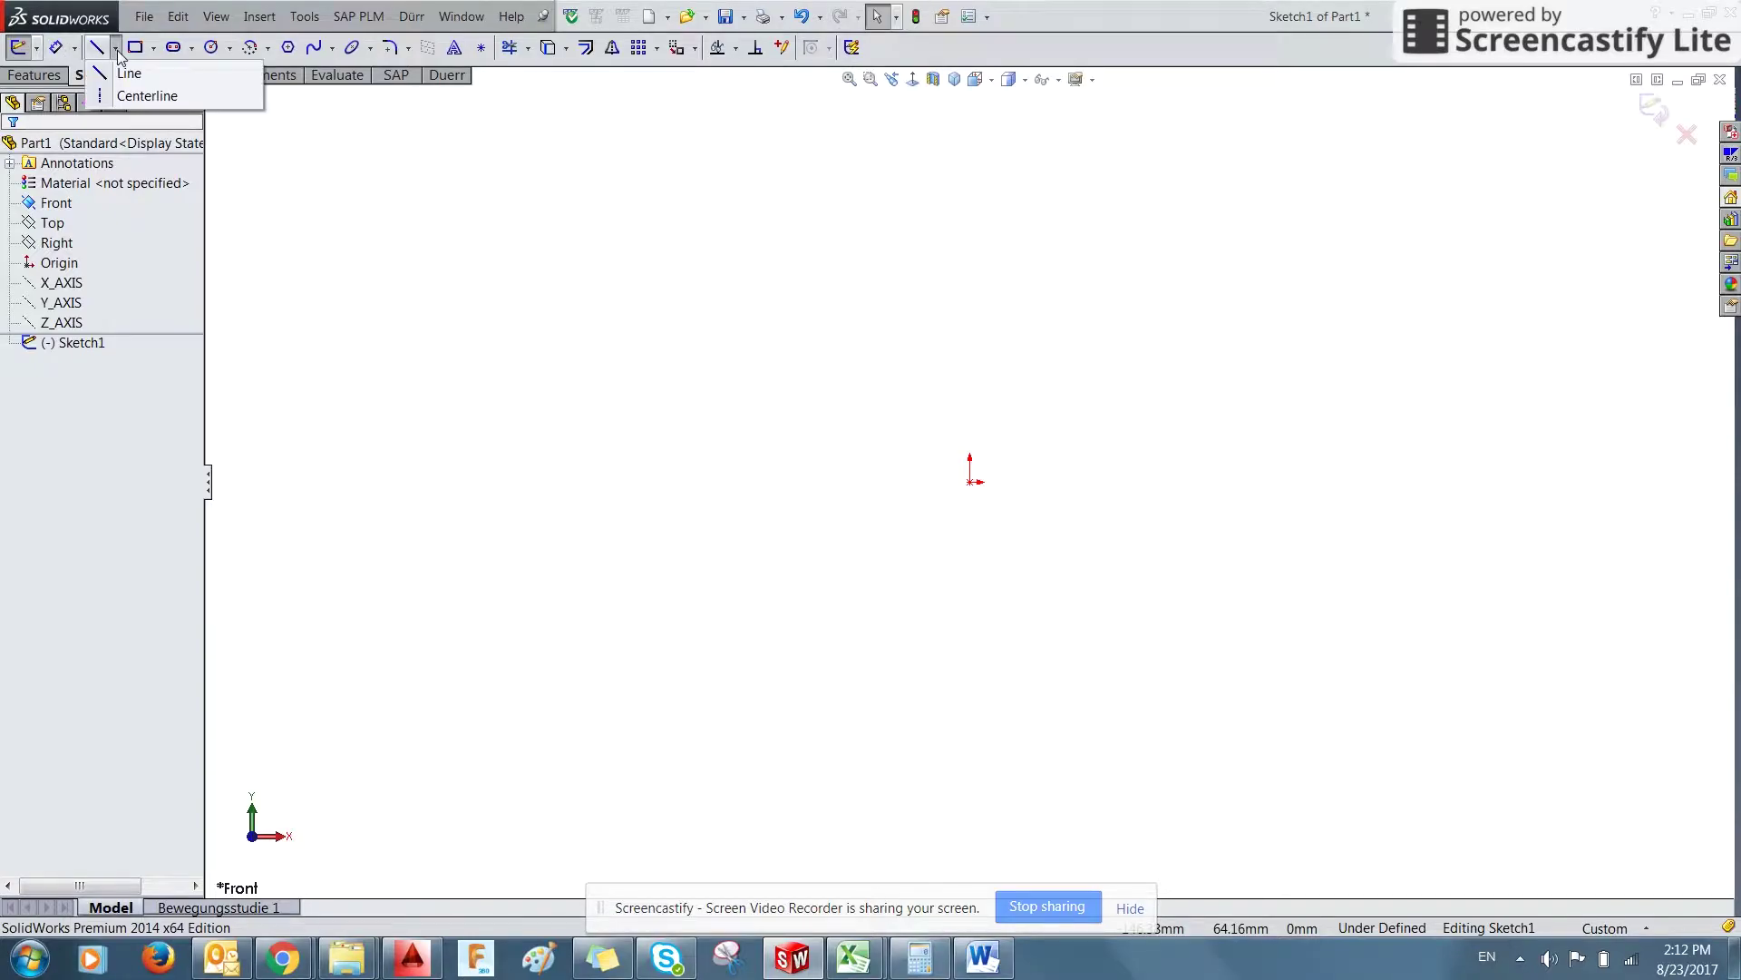
left_click(146, 95)
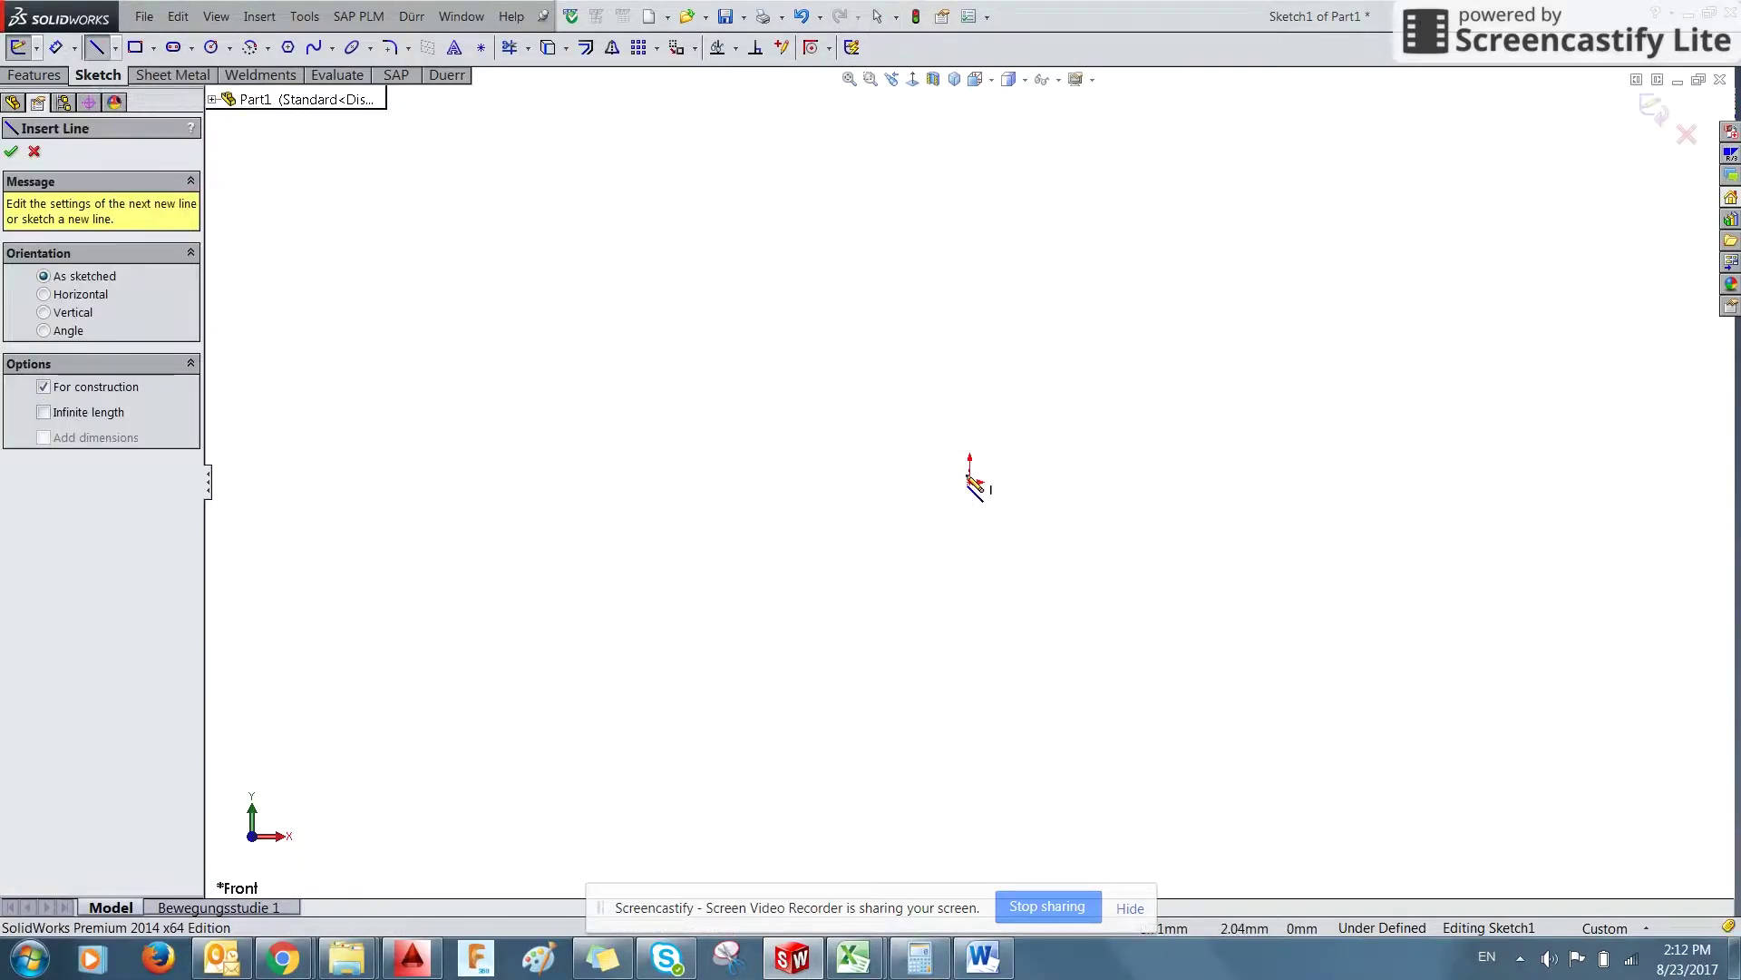
left_click(970, 482)
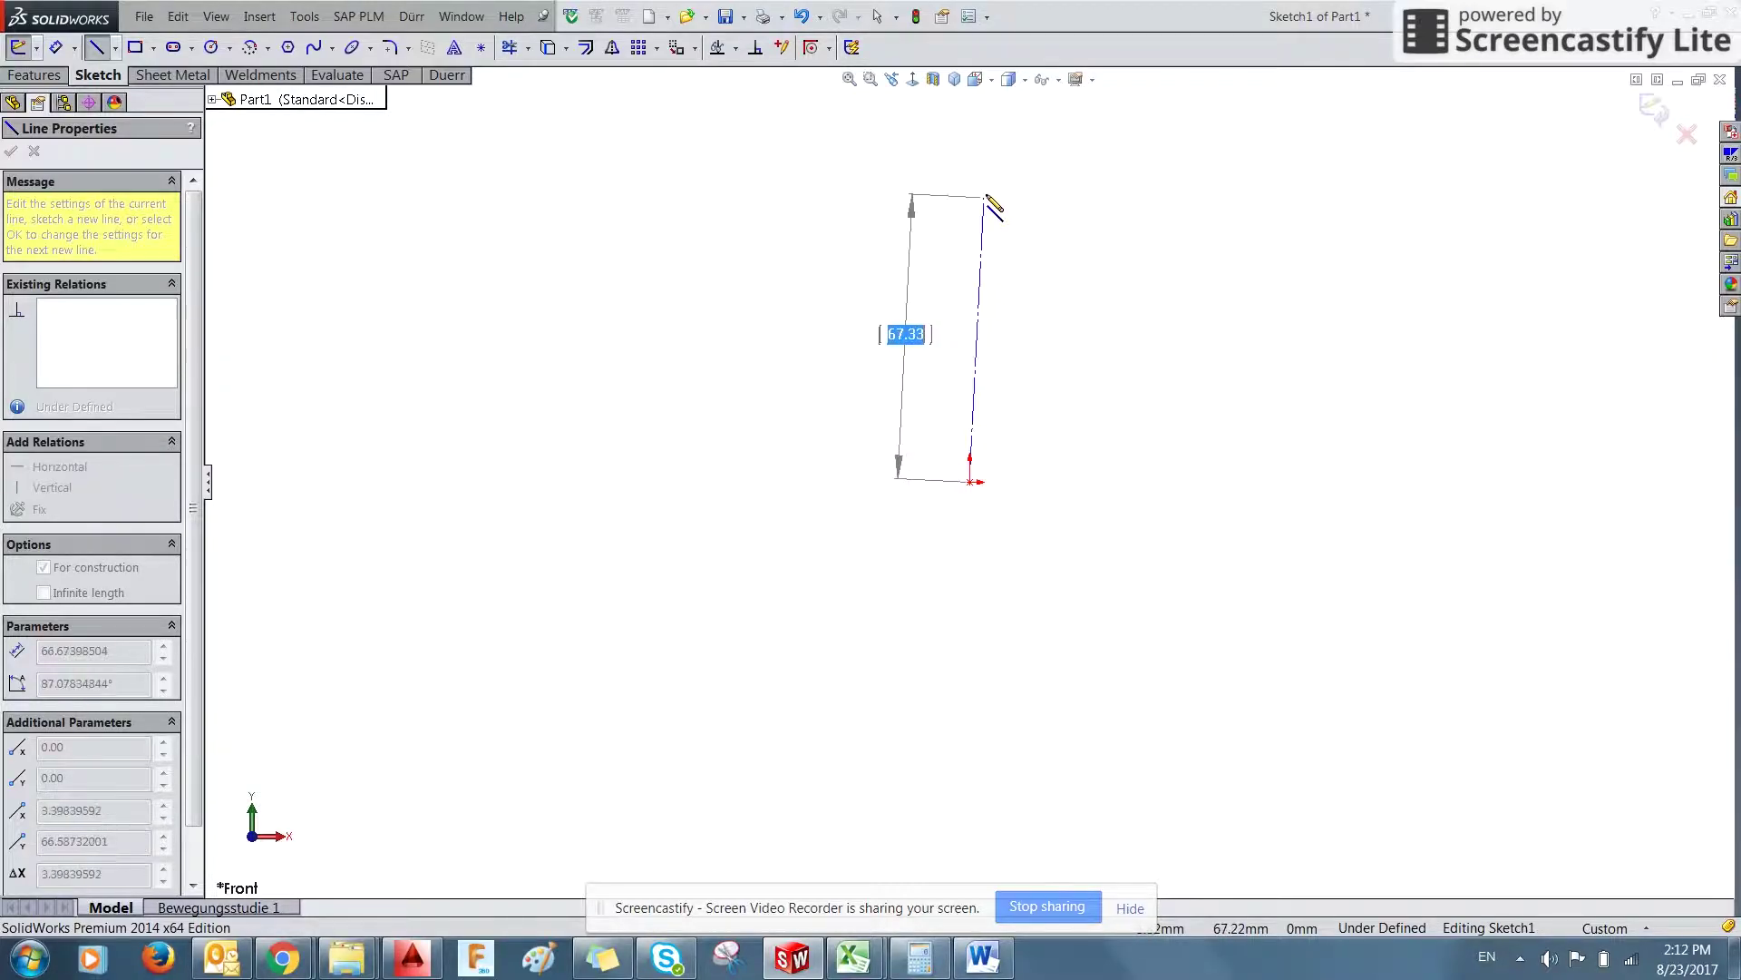
key("alt+Tab")
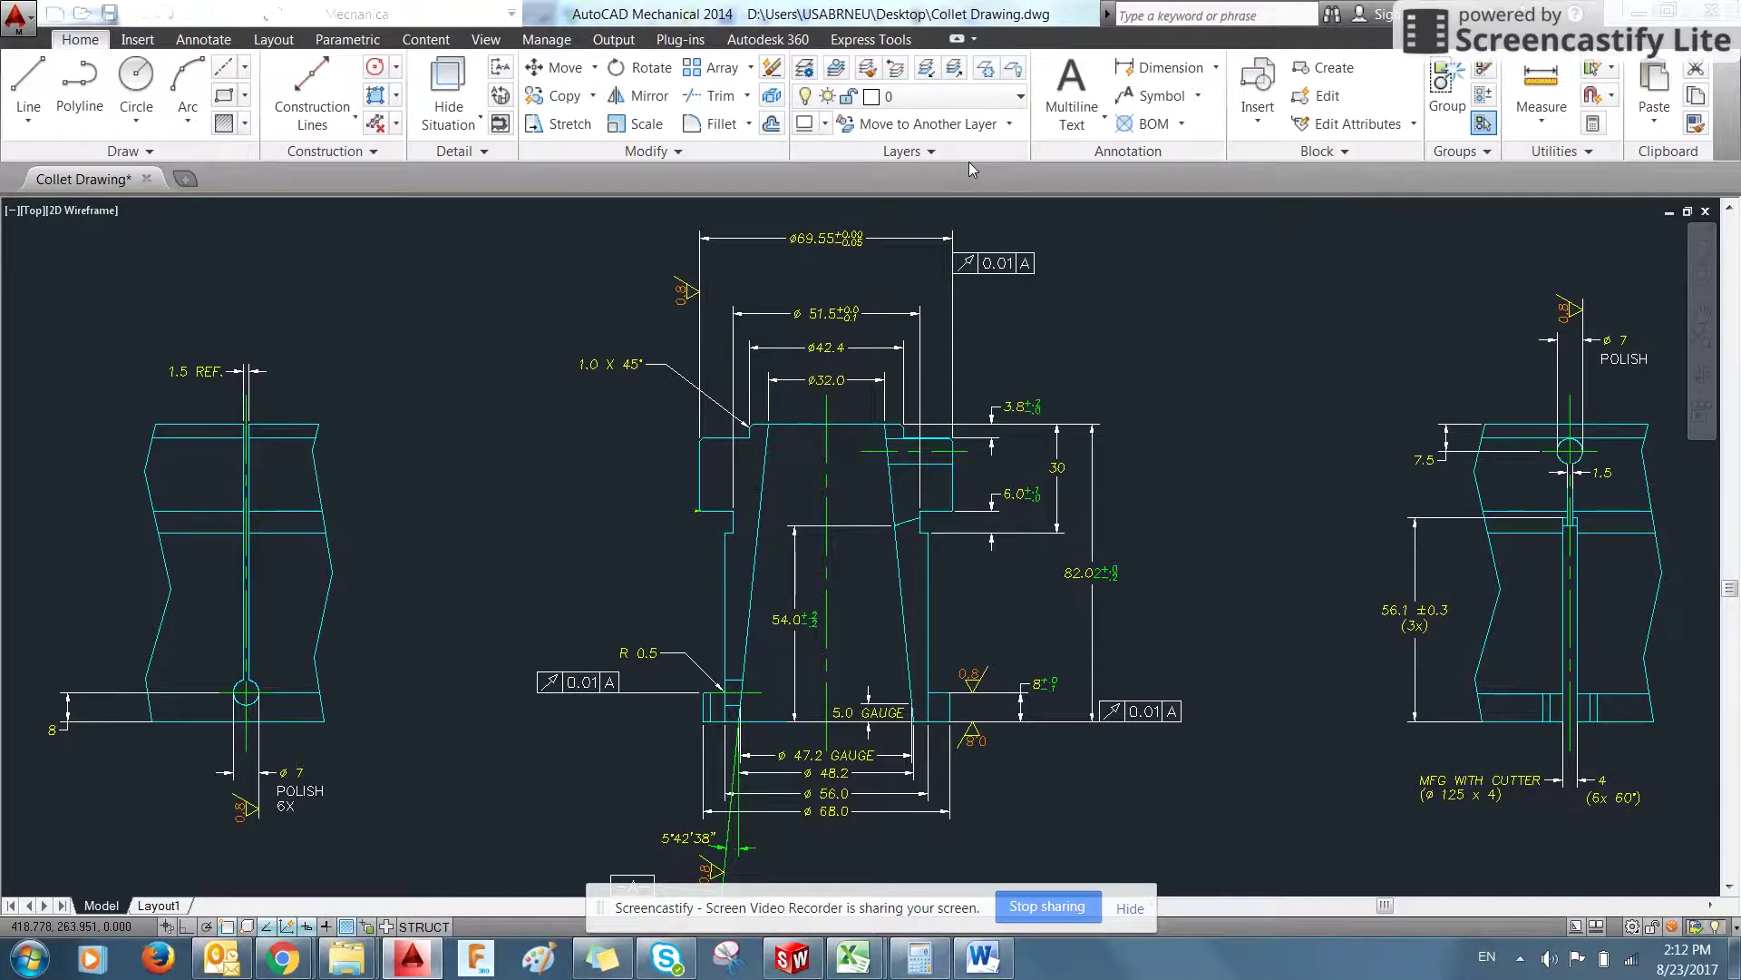
key("alt+Tab")
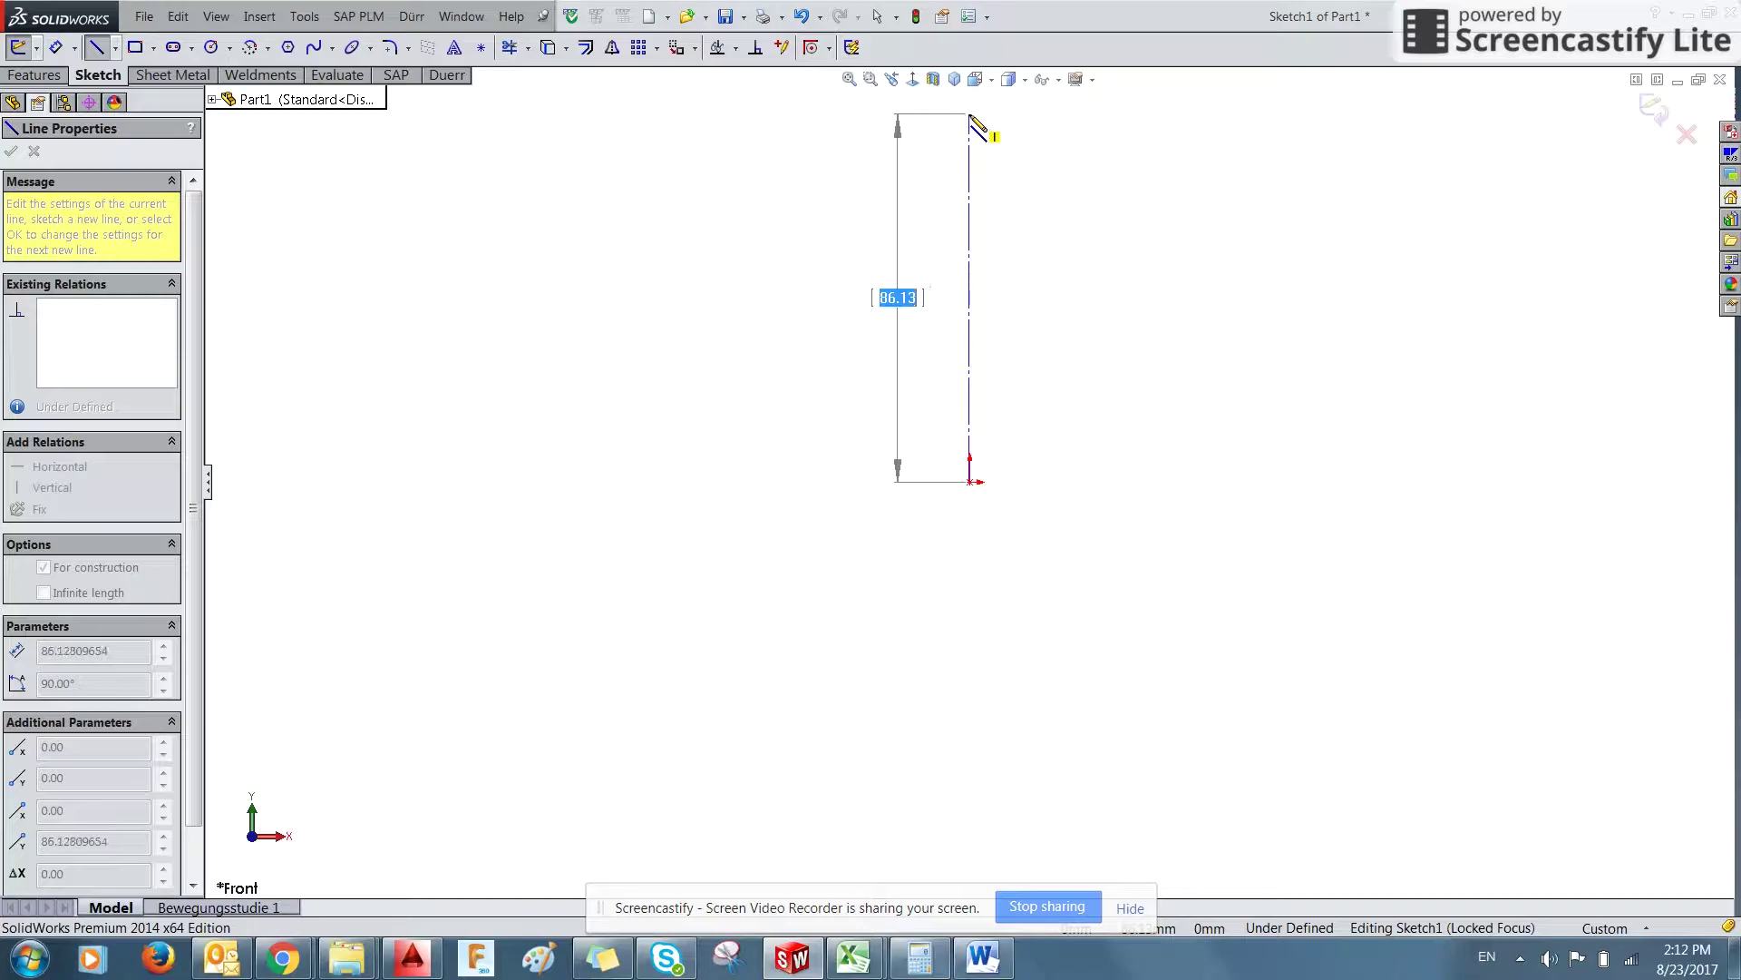
left_click(970, 116)
key("Escape")
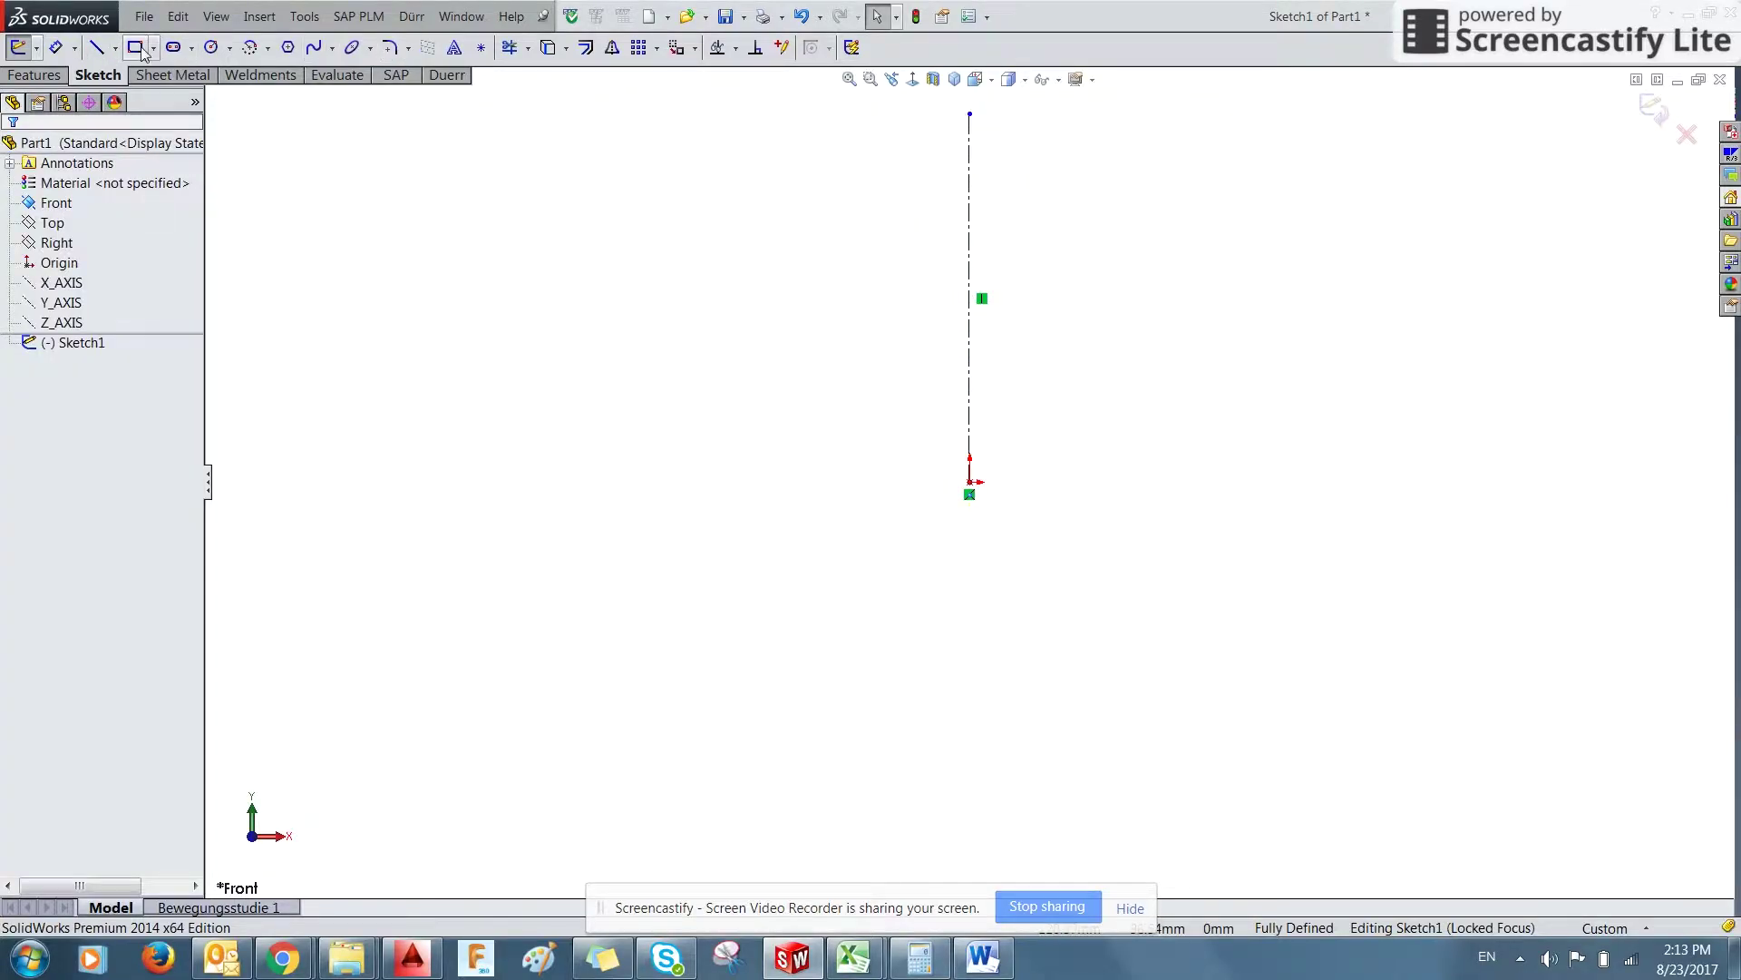
- Start the Line tool and review the collet's end view and Section A-A in the AutoCAD drawing
left_click(96, 47)
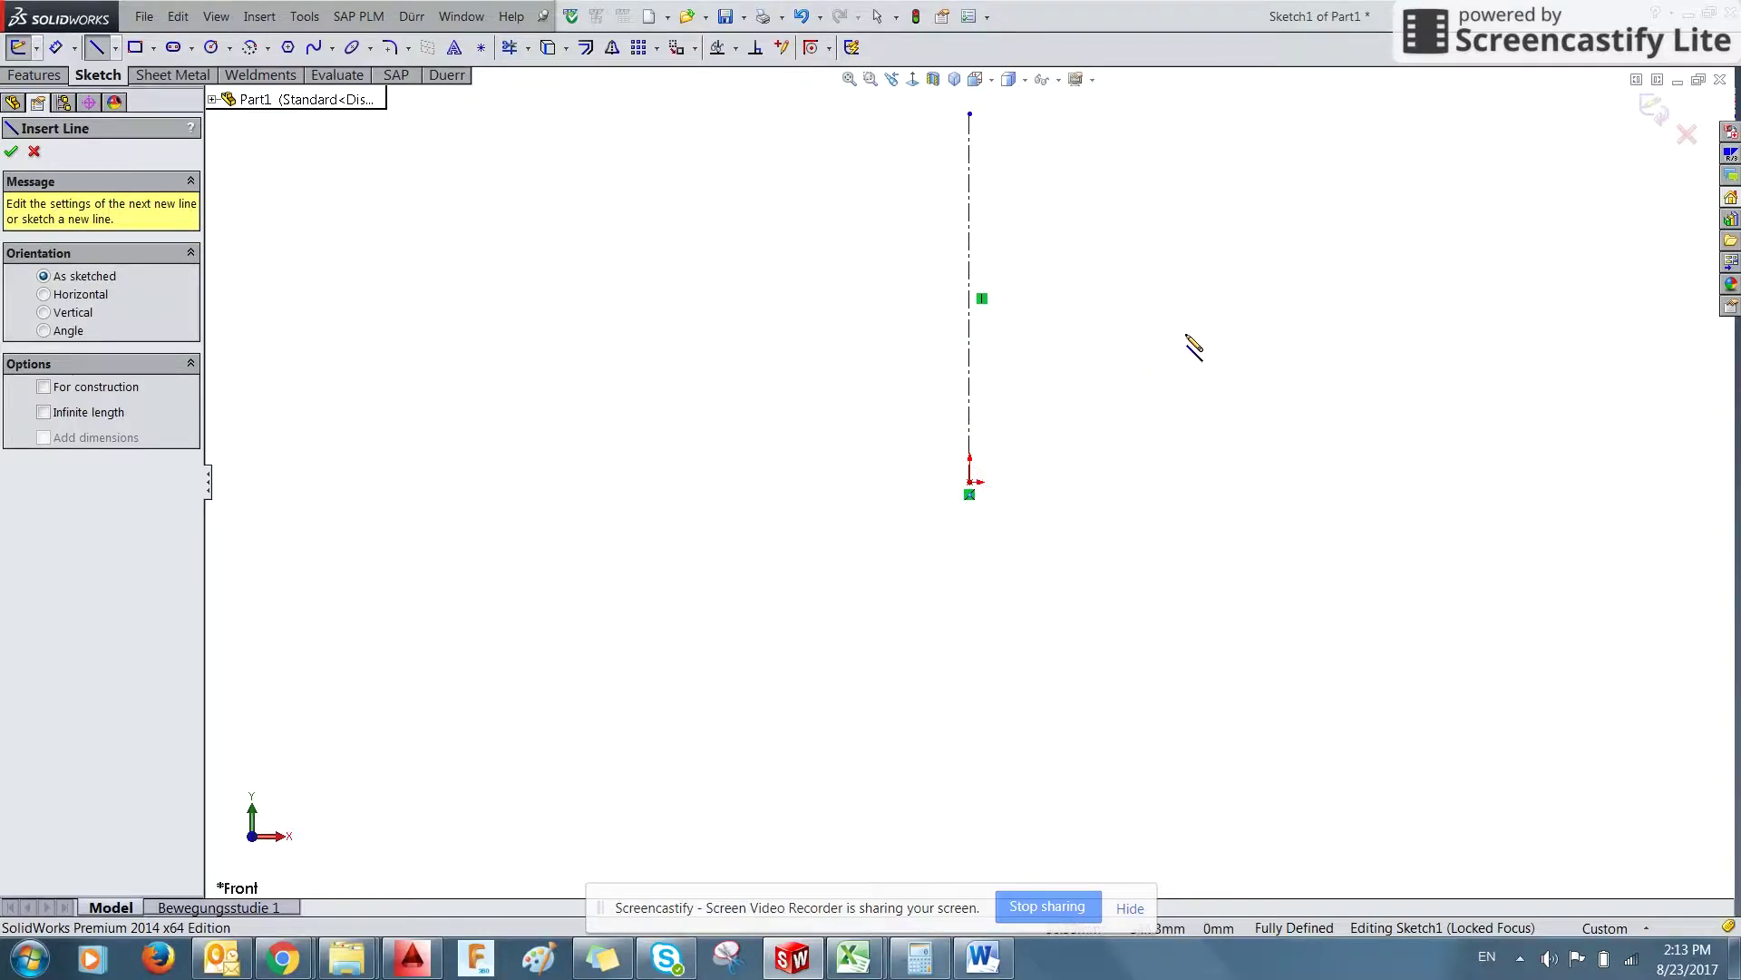
key("alt+Tab")
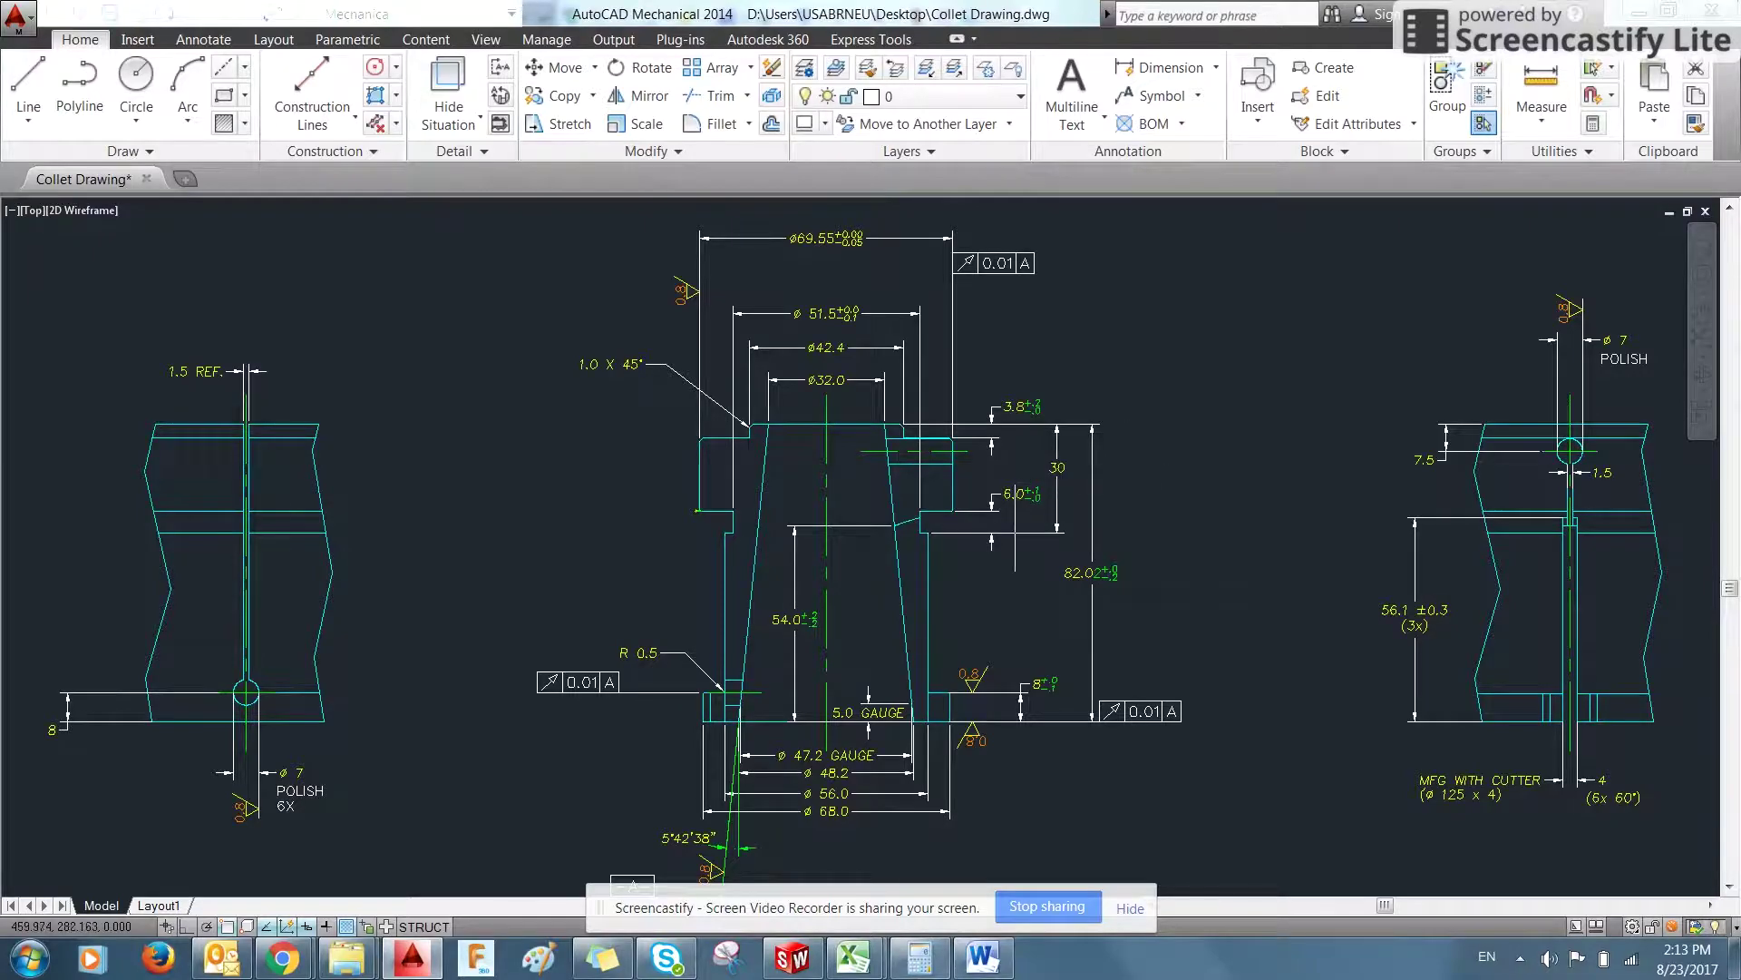
left_click(869, 697)
key("Escape")
mouse_move(889, 472)
middle_mouse_down()
mouse_move(893, 716)
mouse_move(875, 323)
mouse_move(873, 631)
middle_mouse_up()
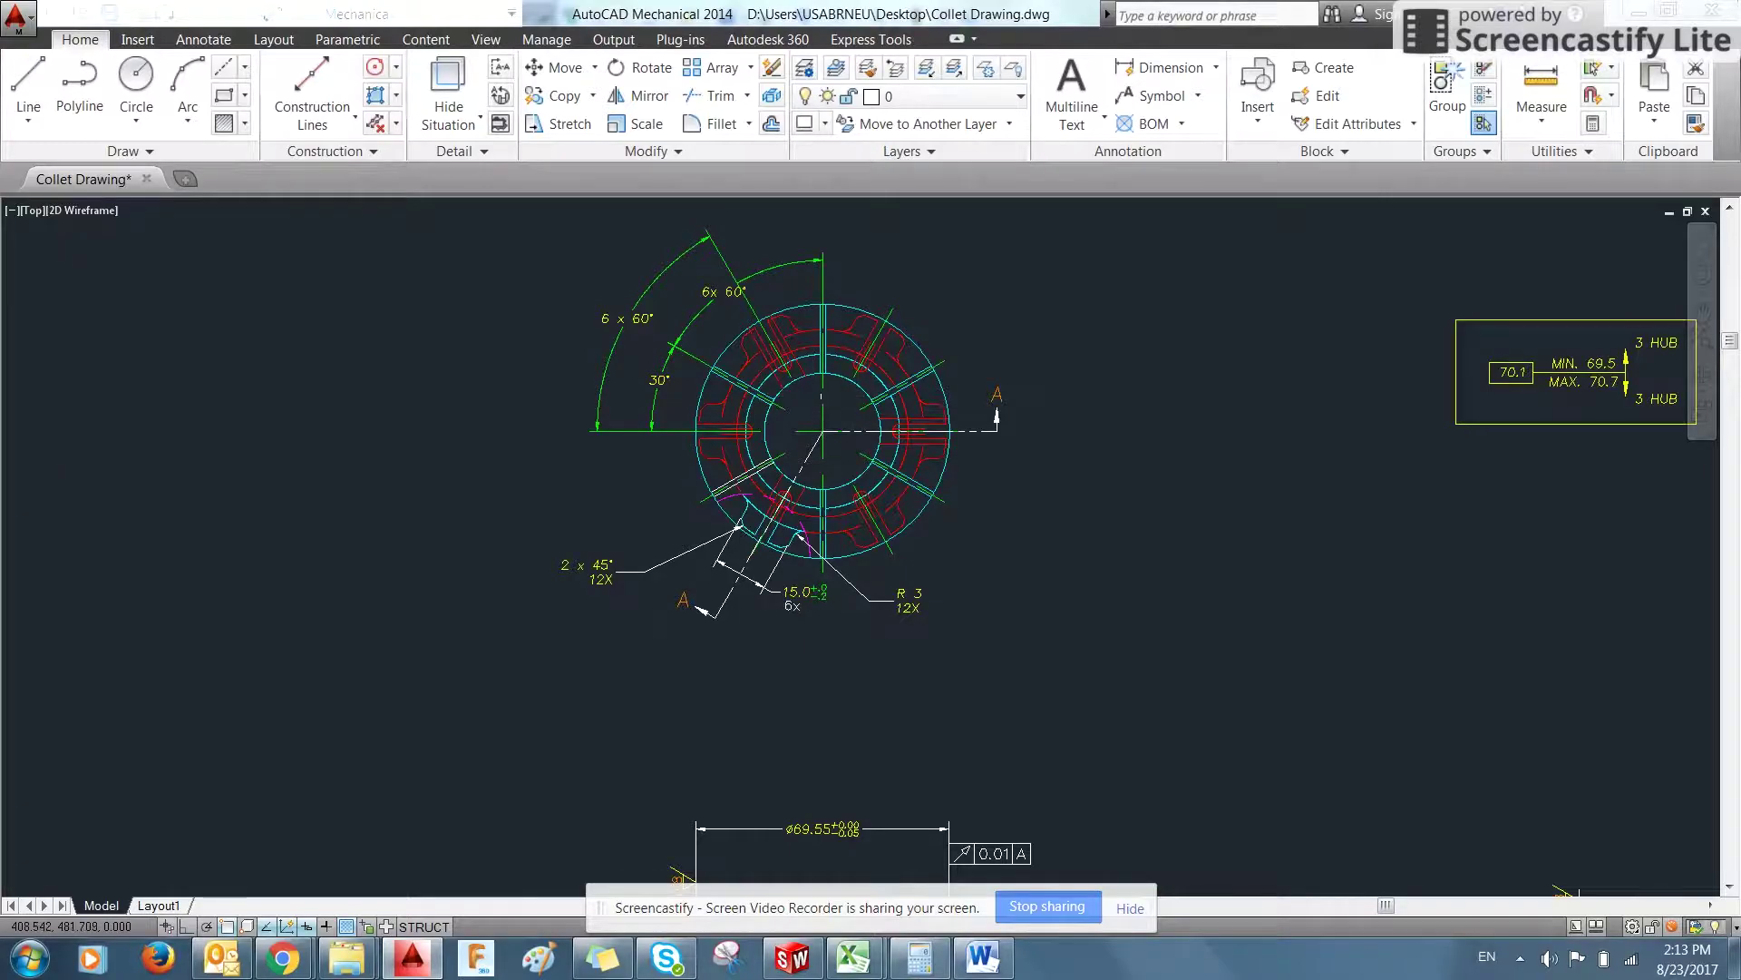
middle_click_drag(880, 605, 876, 127)
middle_click_drag(858, 568, 858, 449)
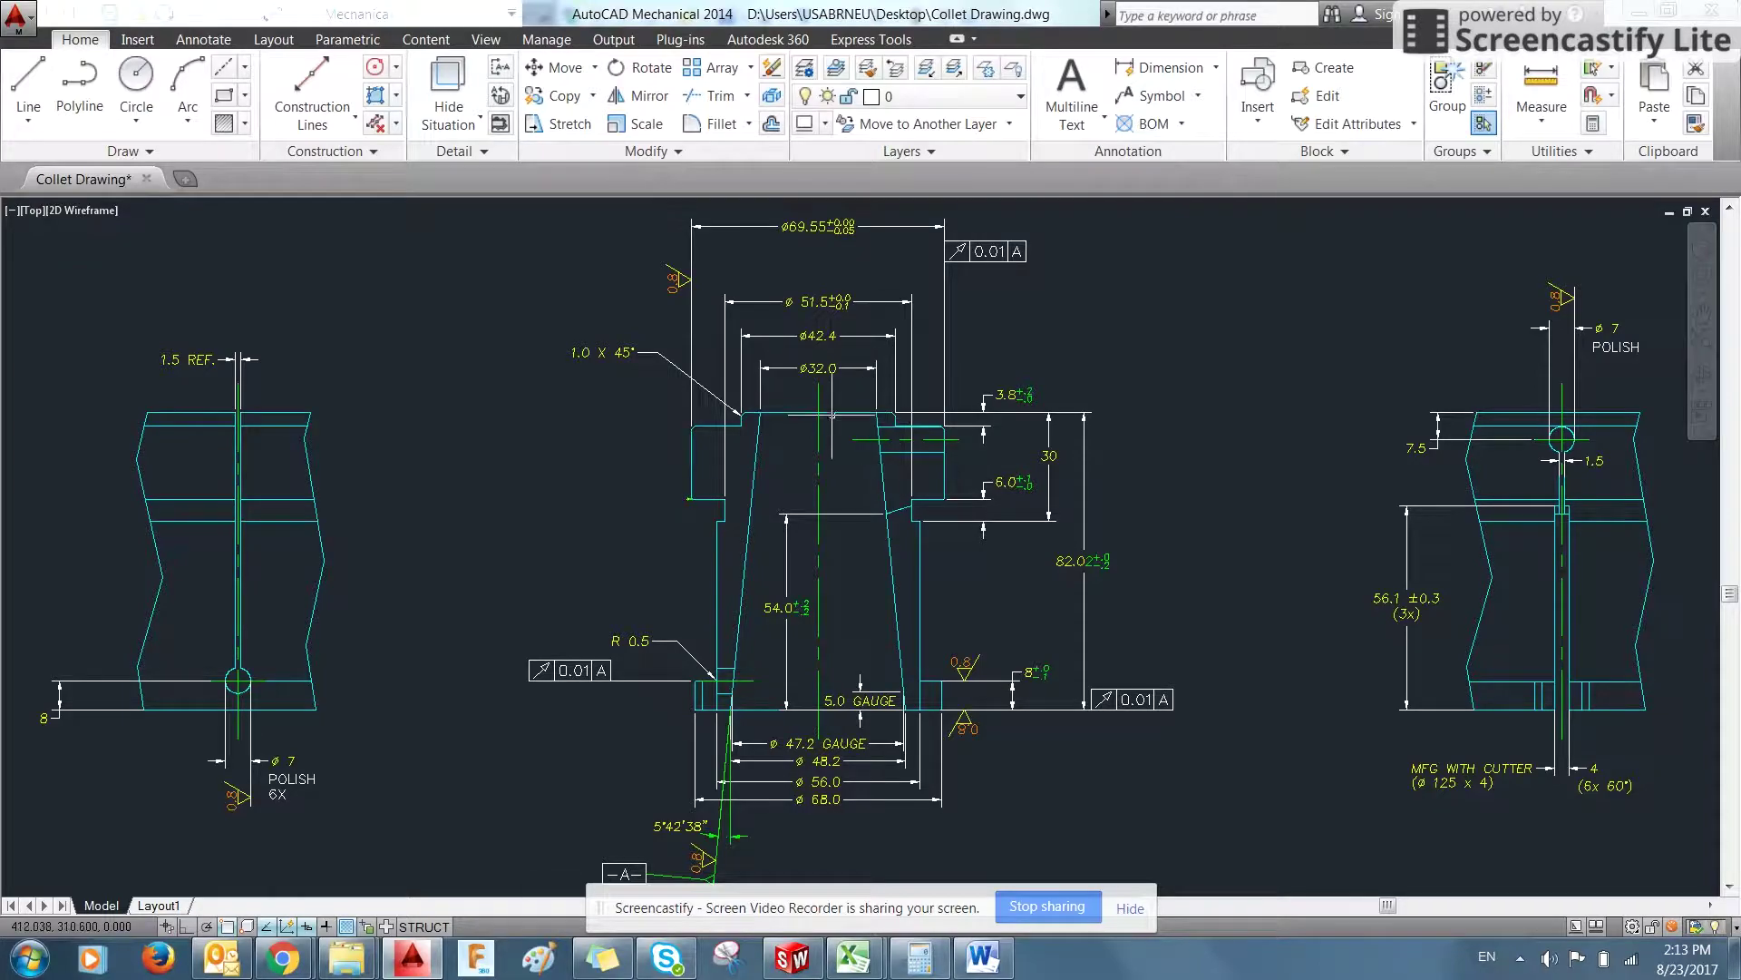
key("alt+Tab")
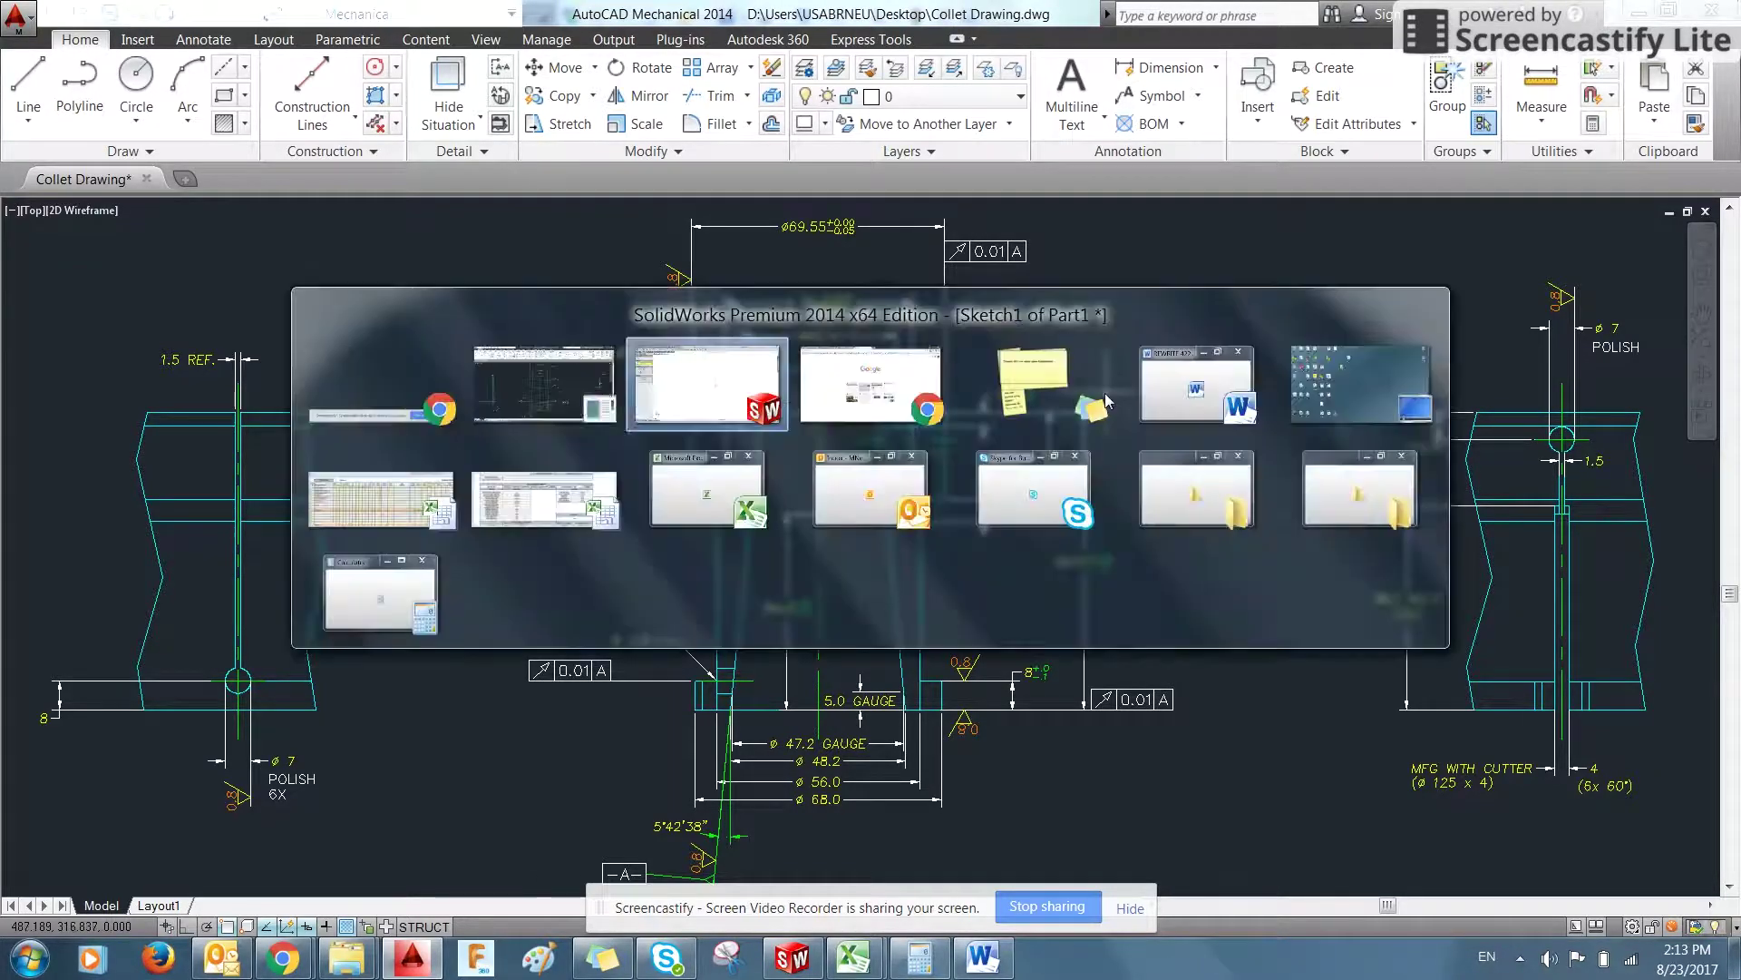
- Sketch the profile's horizontal bottom edge about 13.5 mm long, level with the origin and offset to the right of the centerline
left_click(970, 482)
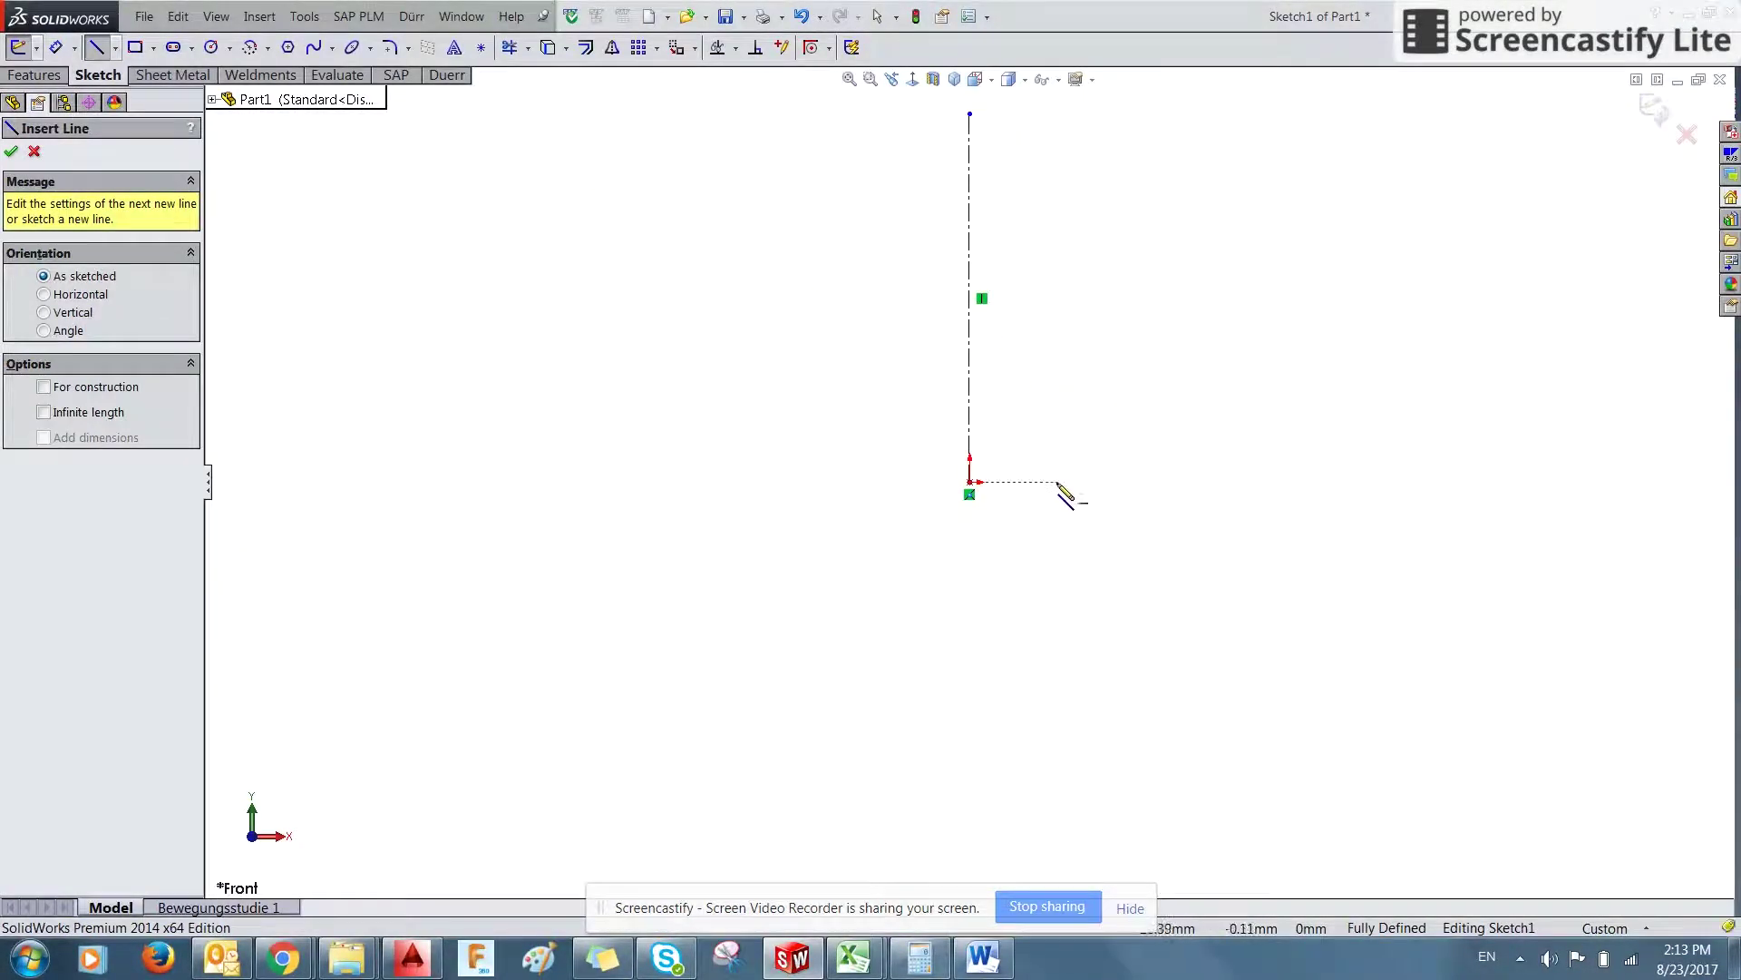
left_click(1054, 483)
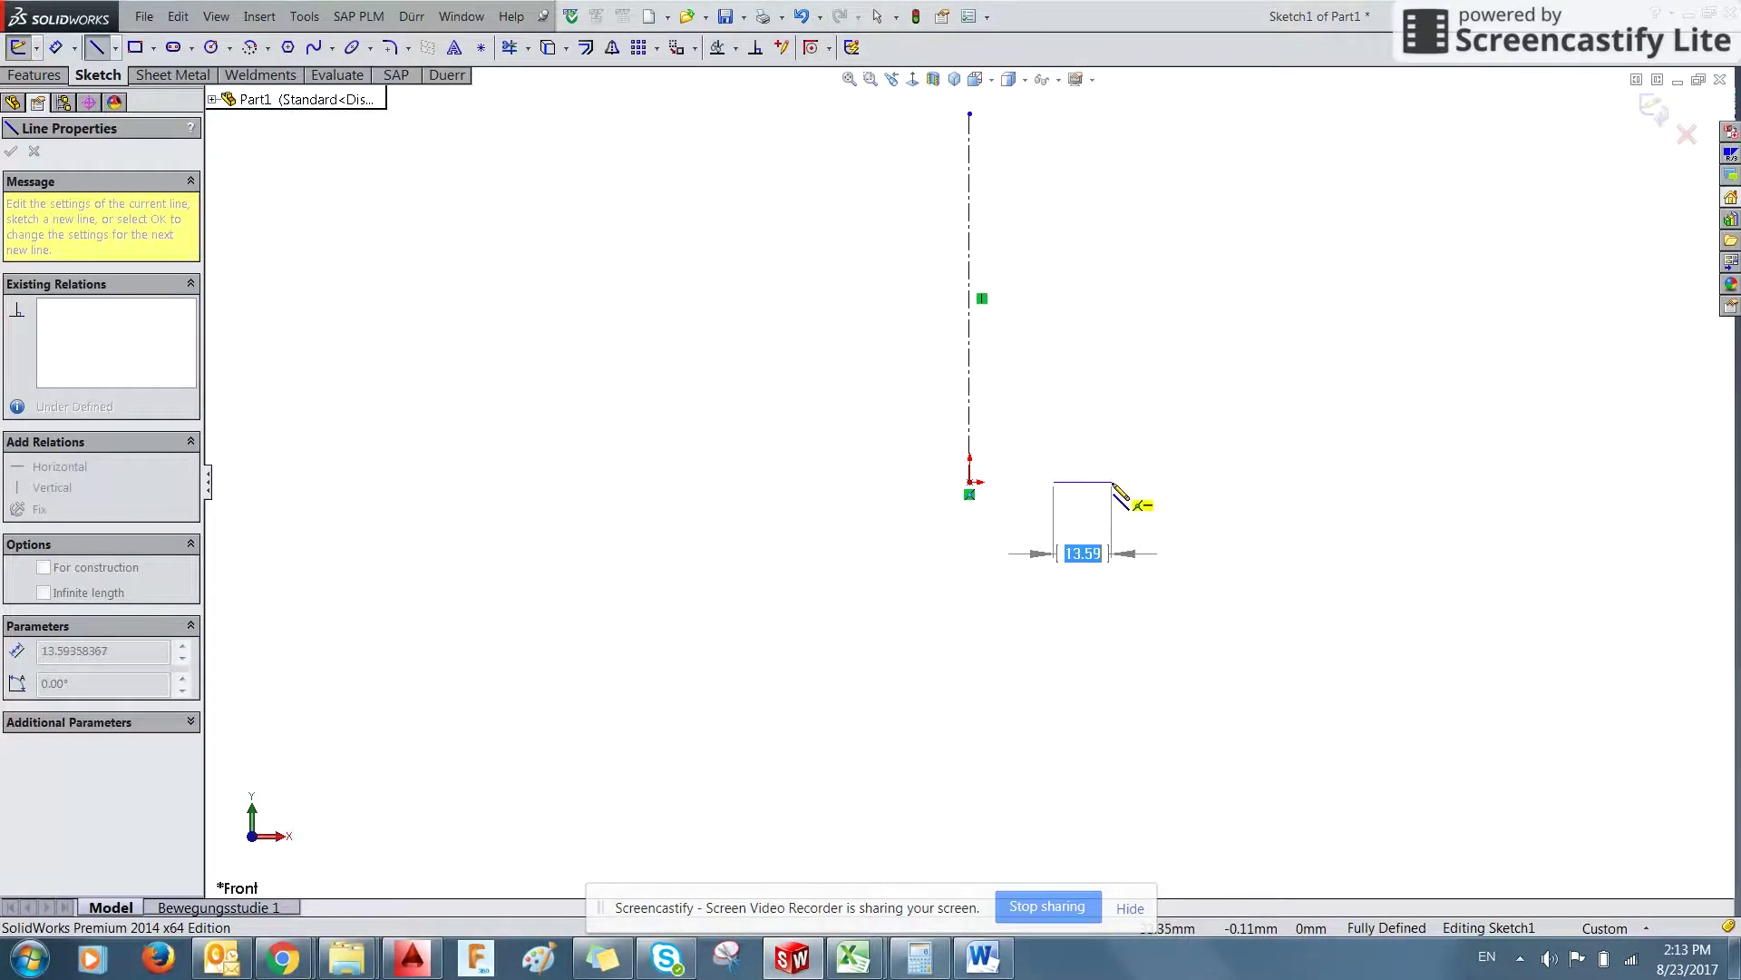
left_click(1112, 483)
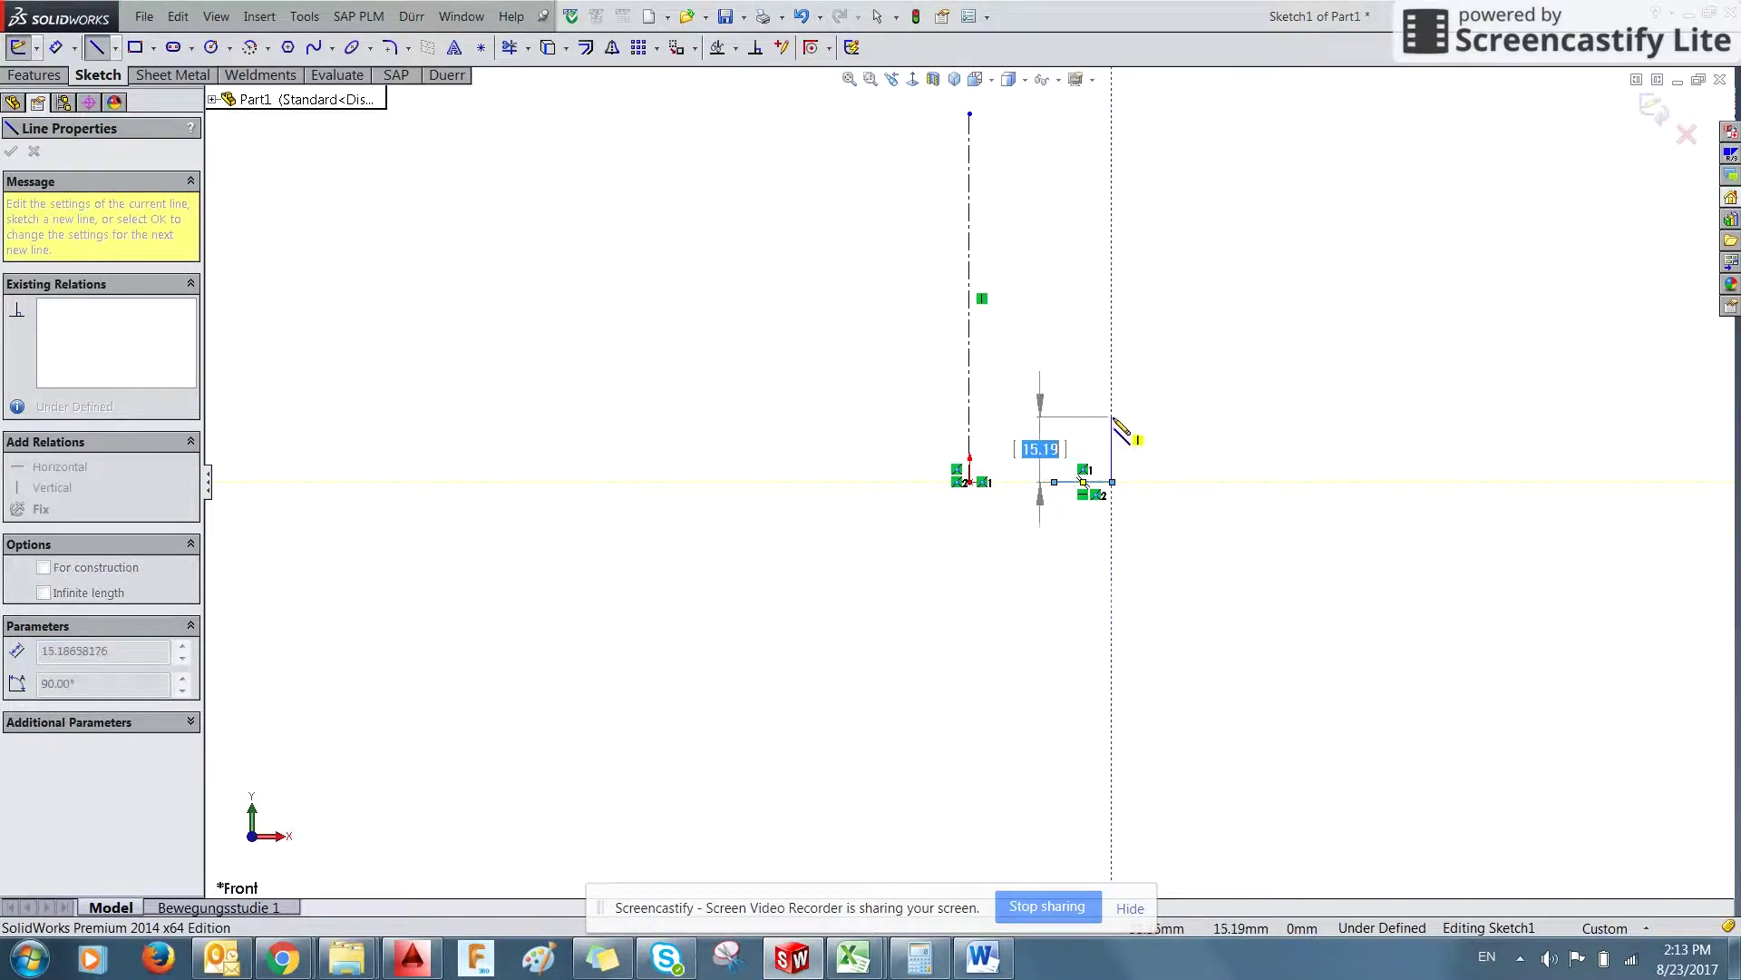
- Sketch the stepped outer contour with its groove and upper collar about 72 mm high, and close the profile with a slanted inner line
key("alt+Tab")
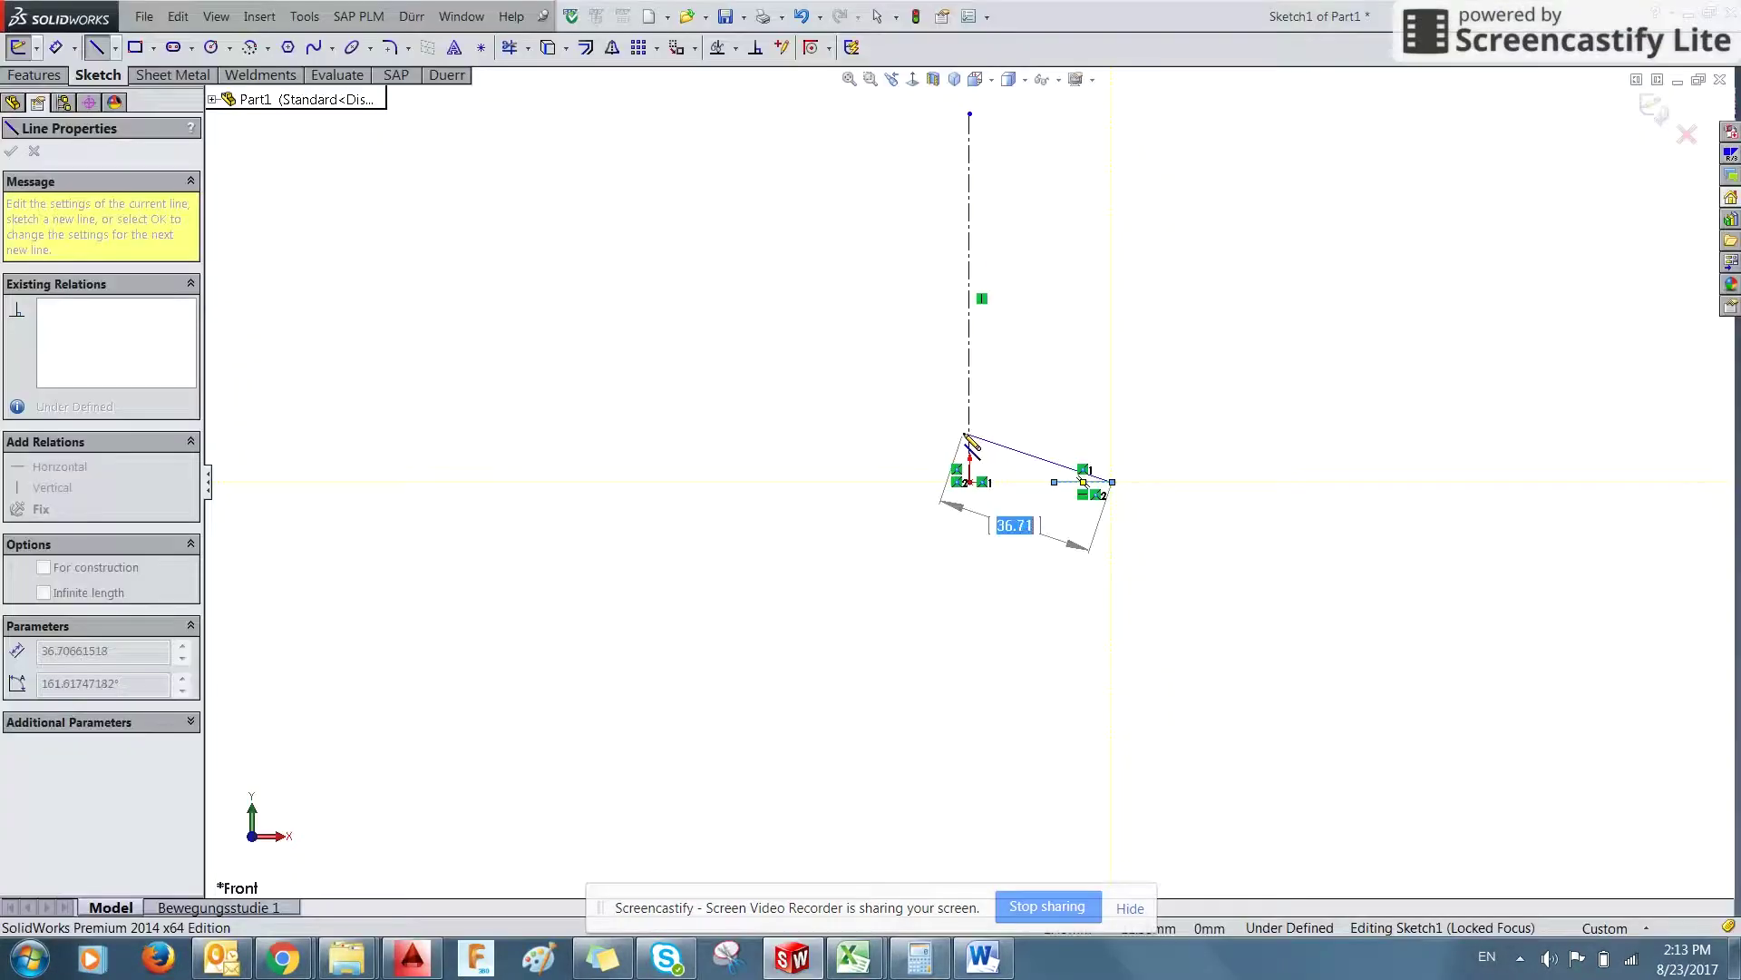
left_click(1112, 482)
left_click(1112, 294)
left_click(1083, 293)
left_click(1084, 262)
left_click(1126, 262)
left_click(1127, 191)
left_click(1072, 192)
left_click(1071, 173)
left_click(1038, 171)
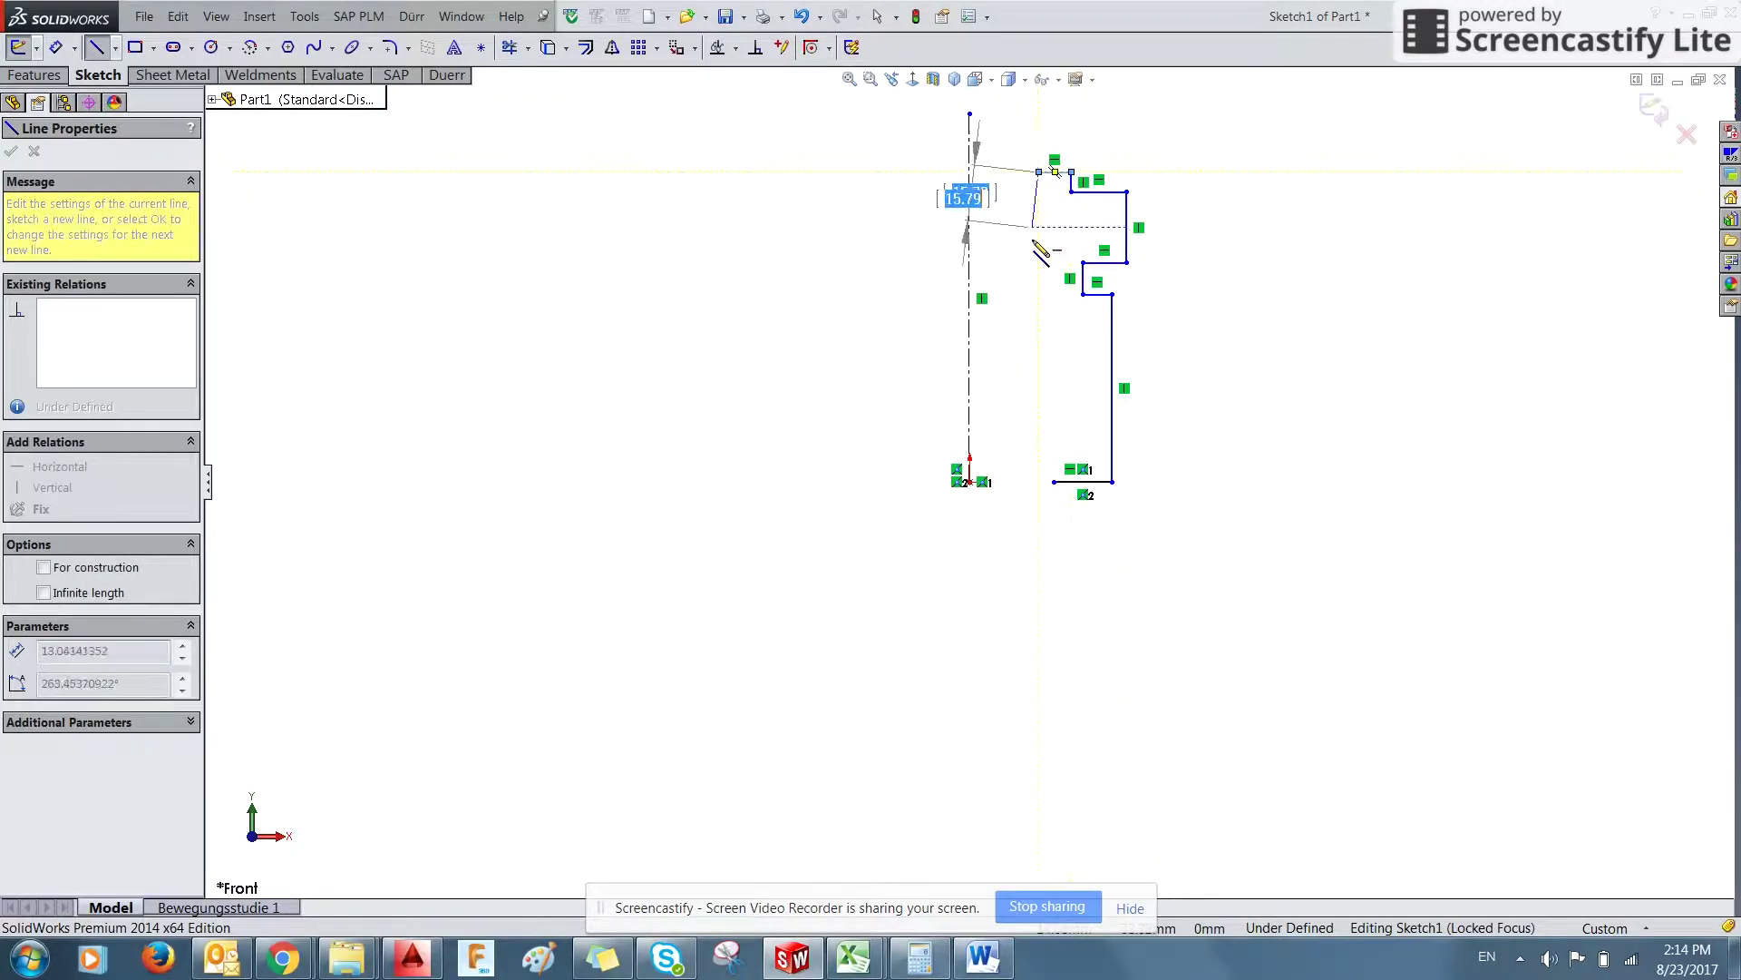
left_click(1054, 482)
key("Escape")
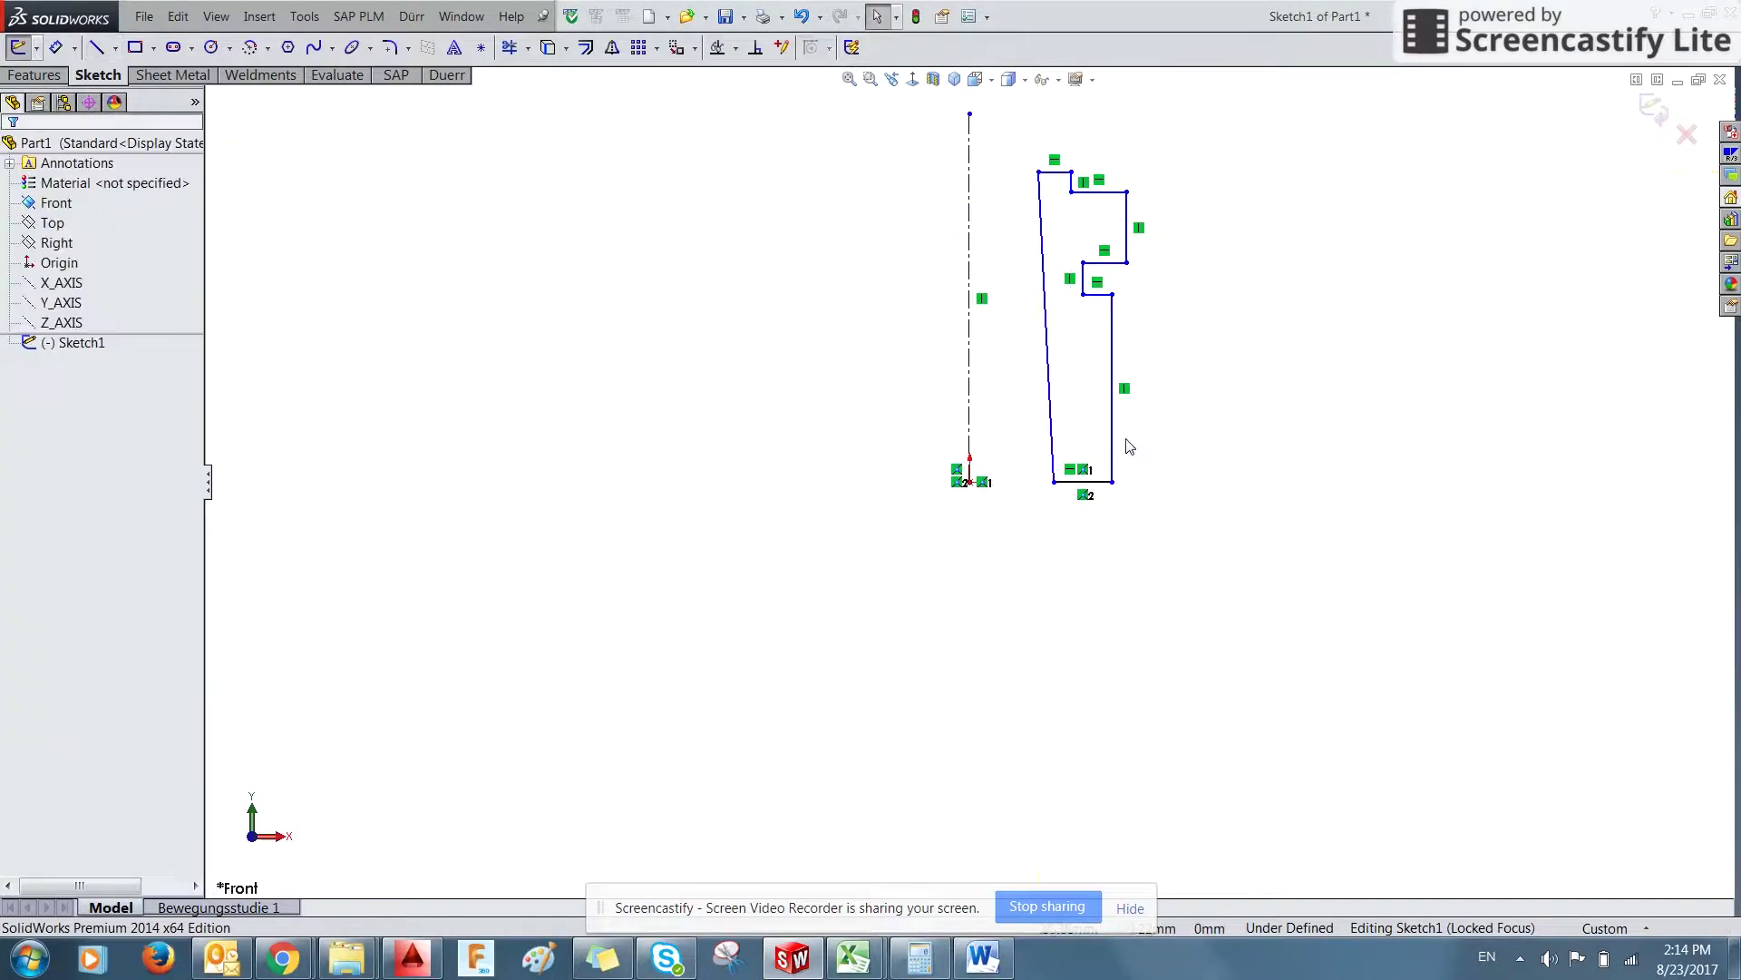
- Switch to the AutoCAD drawing and examine the heights and upper diameters of the collet in Section A-A
key("alt+Tab")
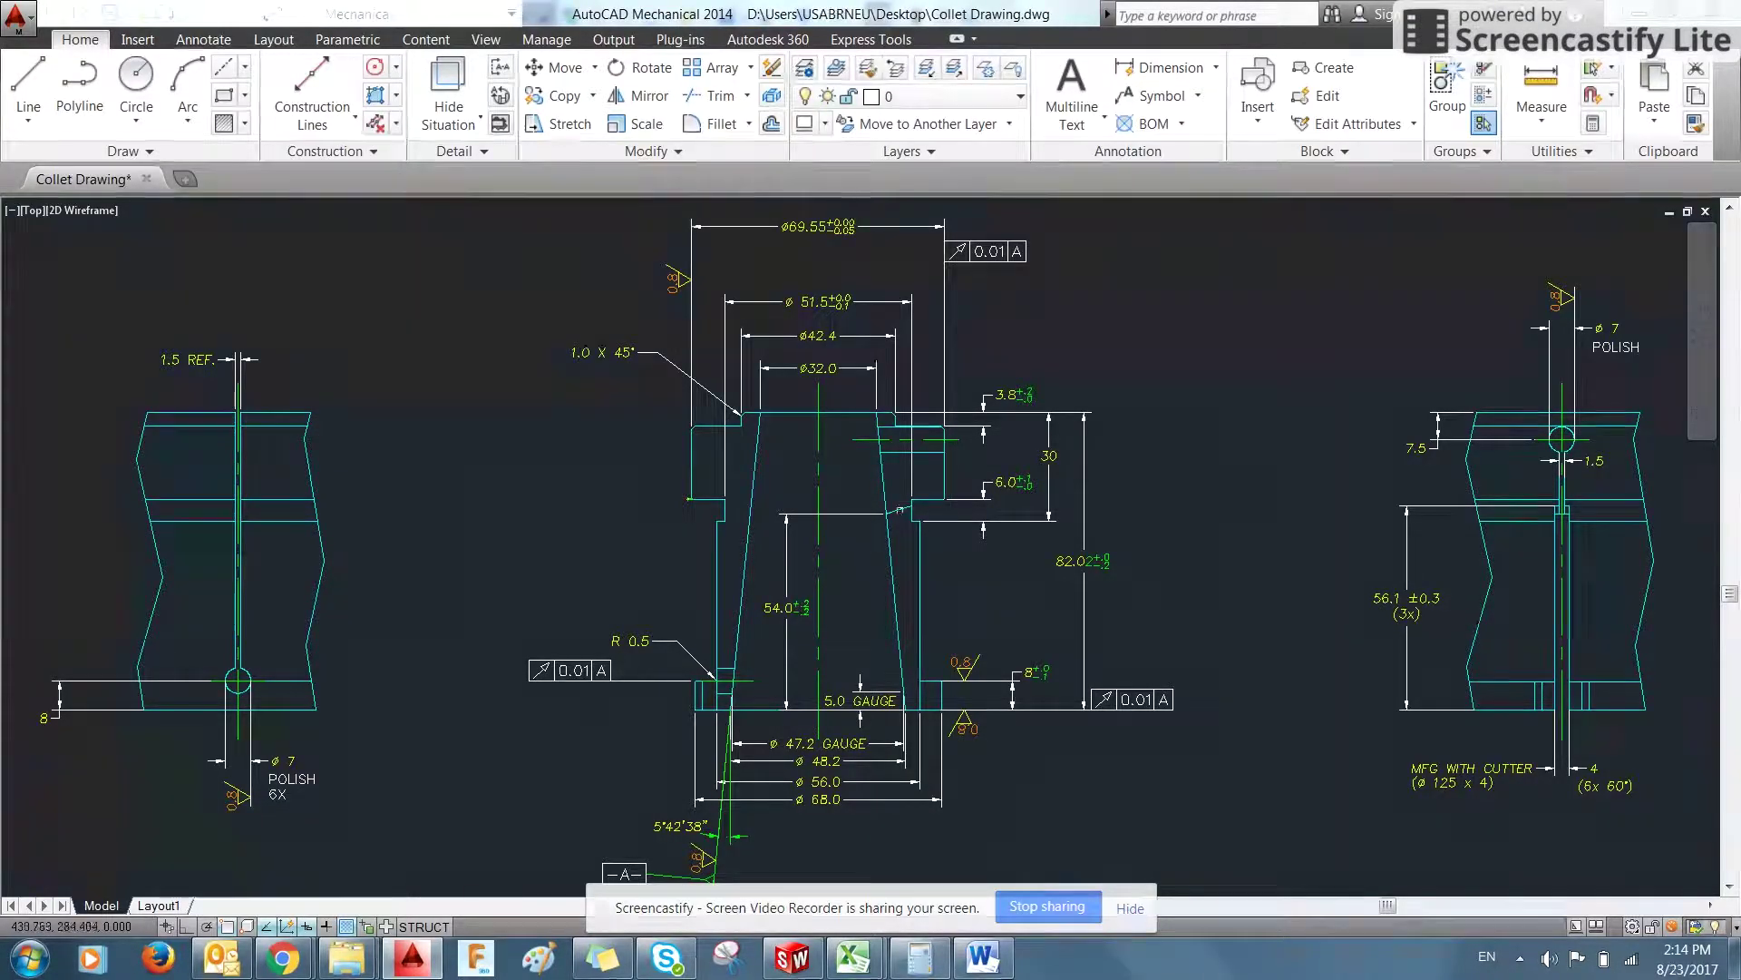
scroll(884, 476, "up", 3)
scroll(884, 477, "up", 3)
scroll(903, 399, "down", 3)
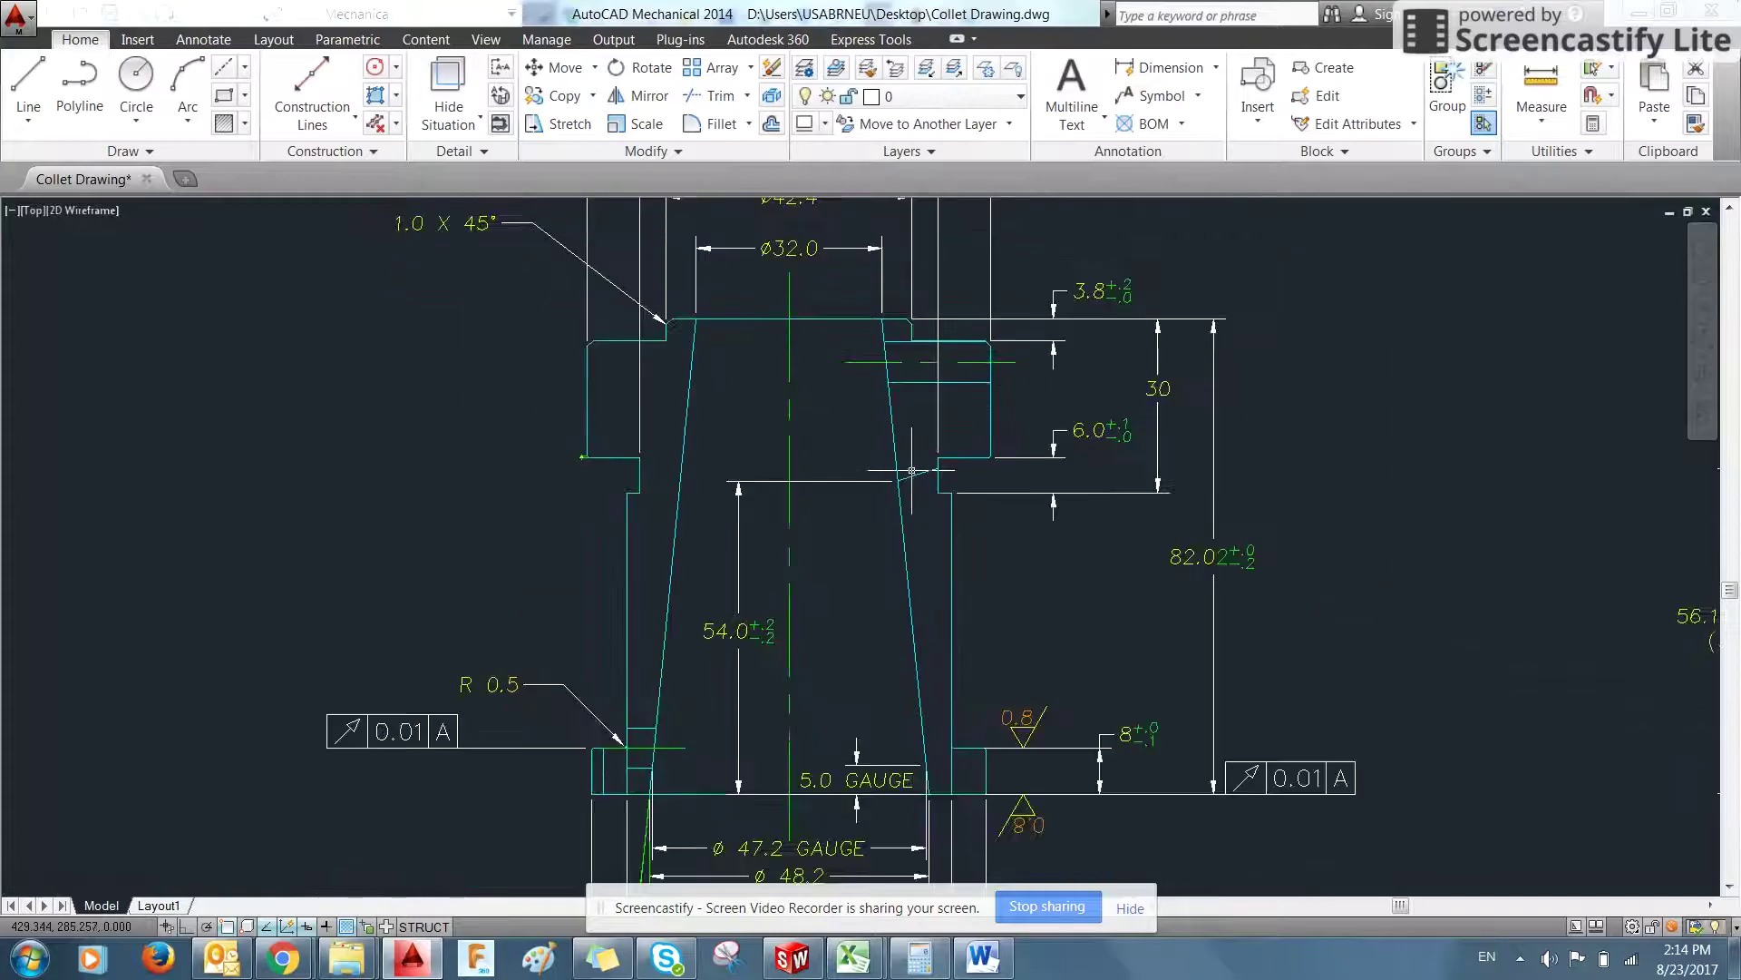
middle_click_drag(952, 573, 947, 531)
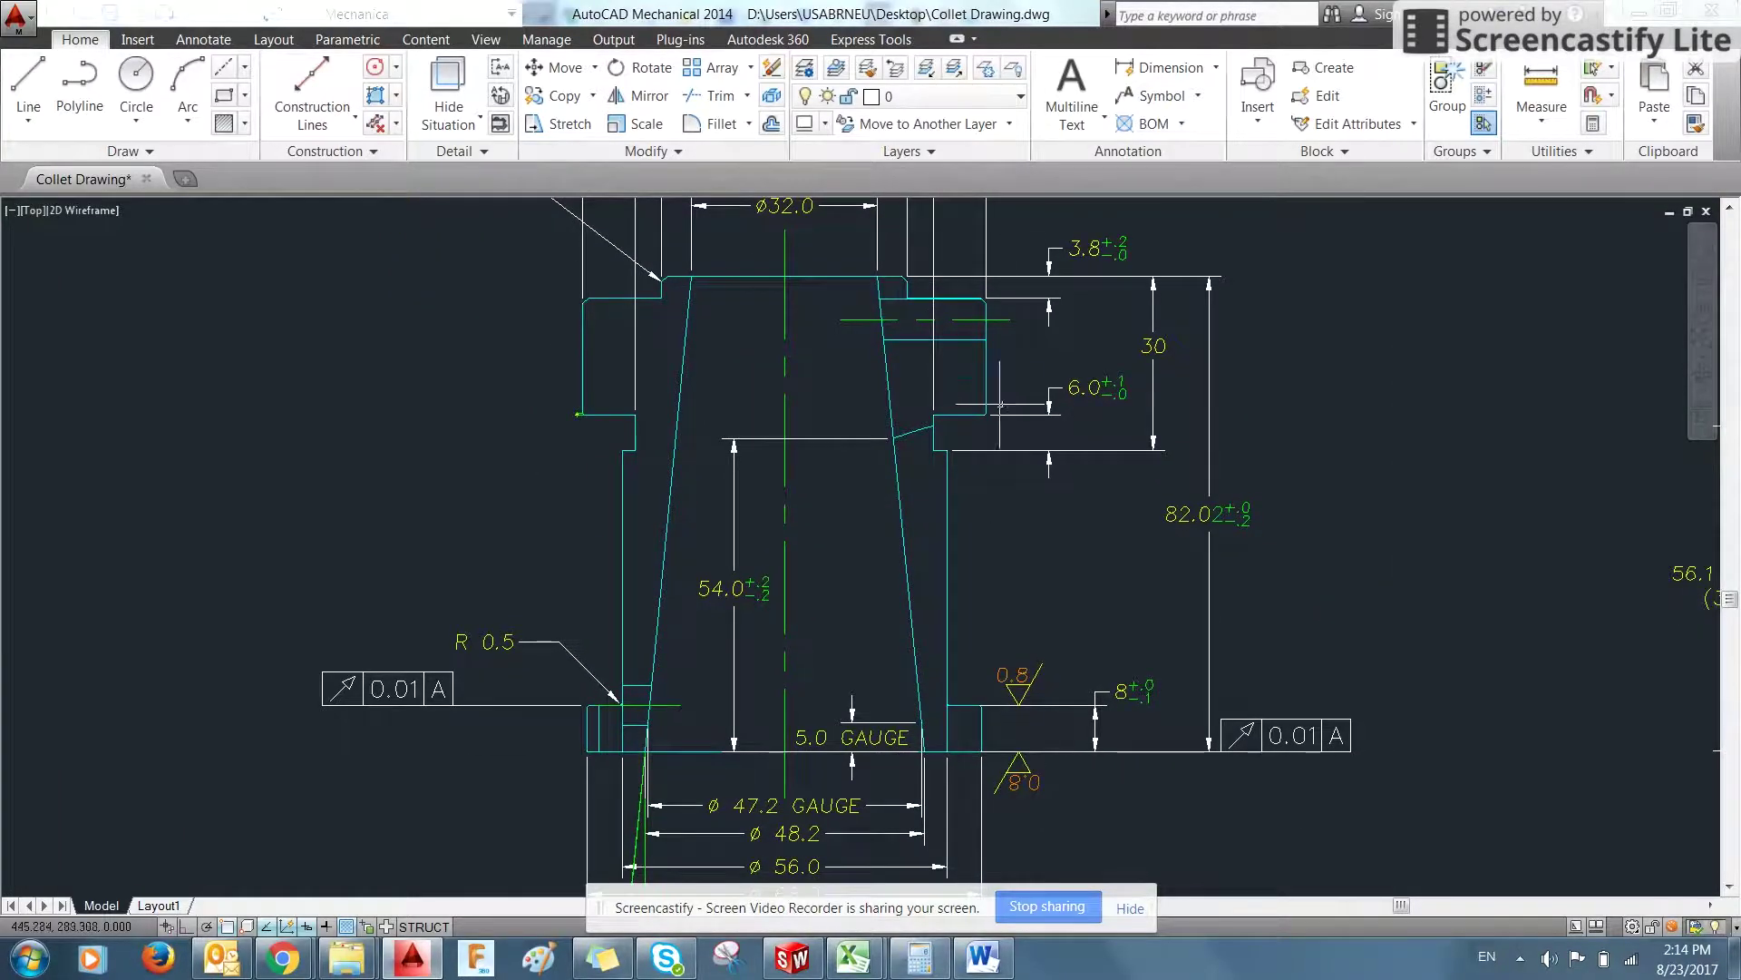
scroll(1059, 586, "down", 3)
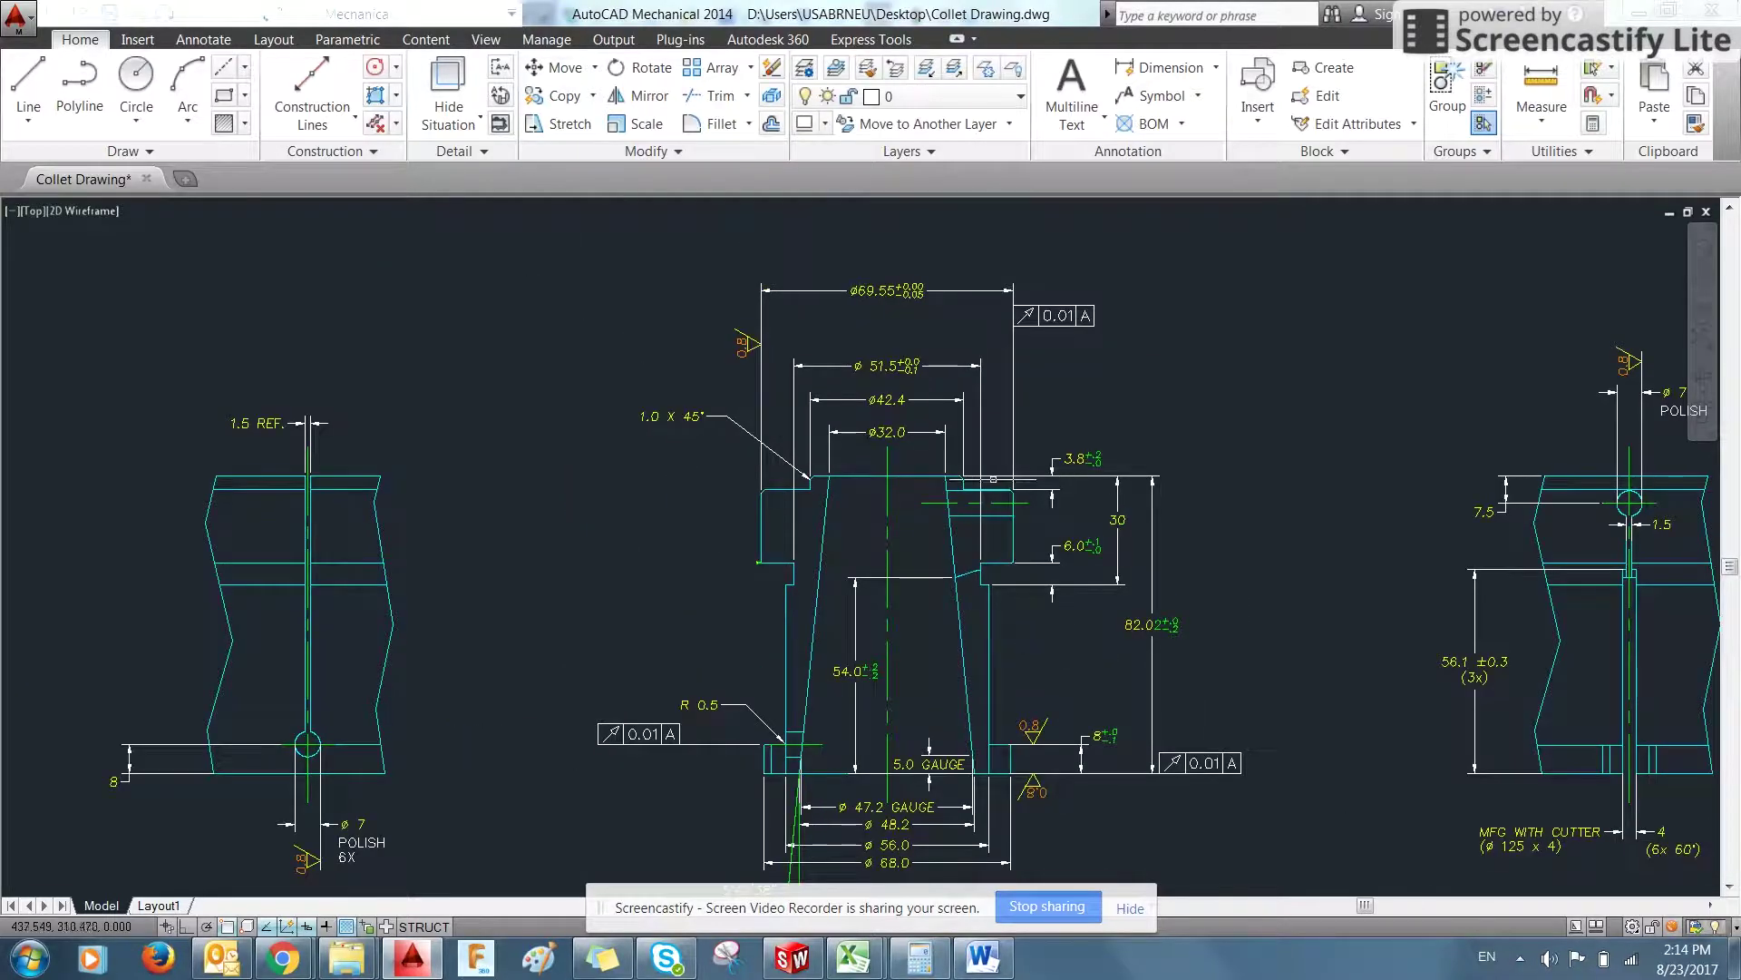
middle_click_drag(1155, 362, 1117, 348)
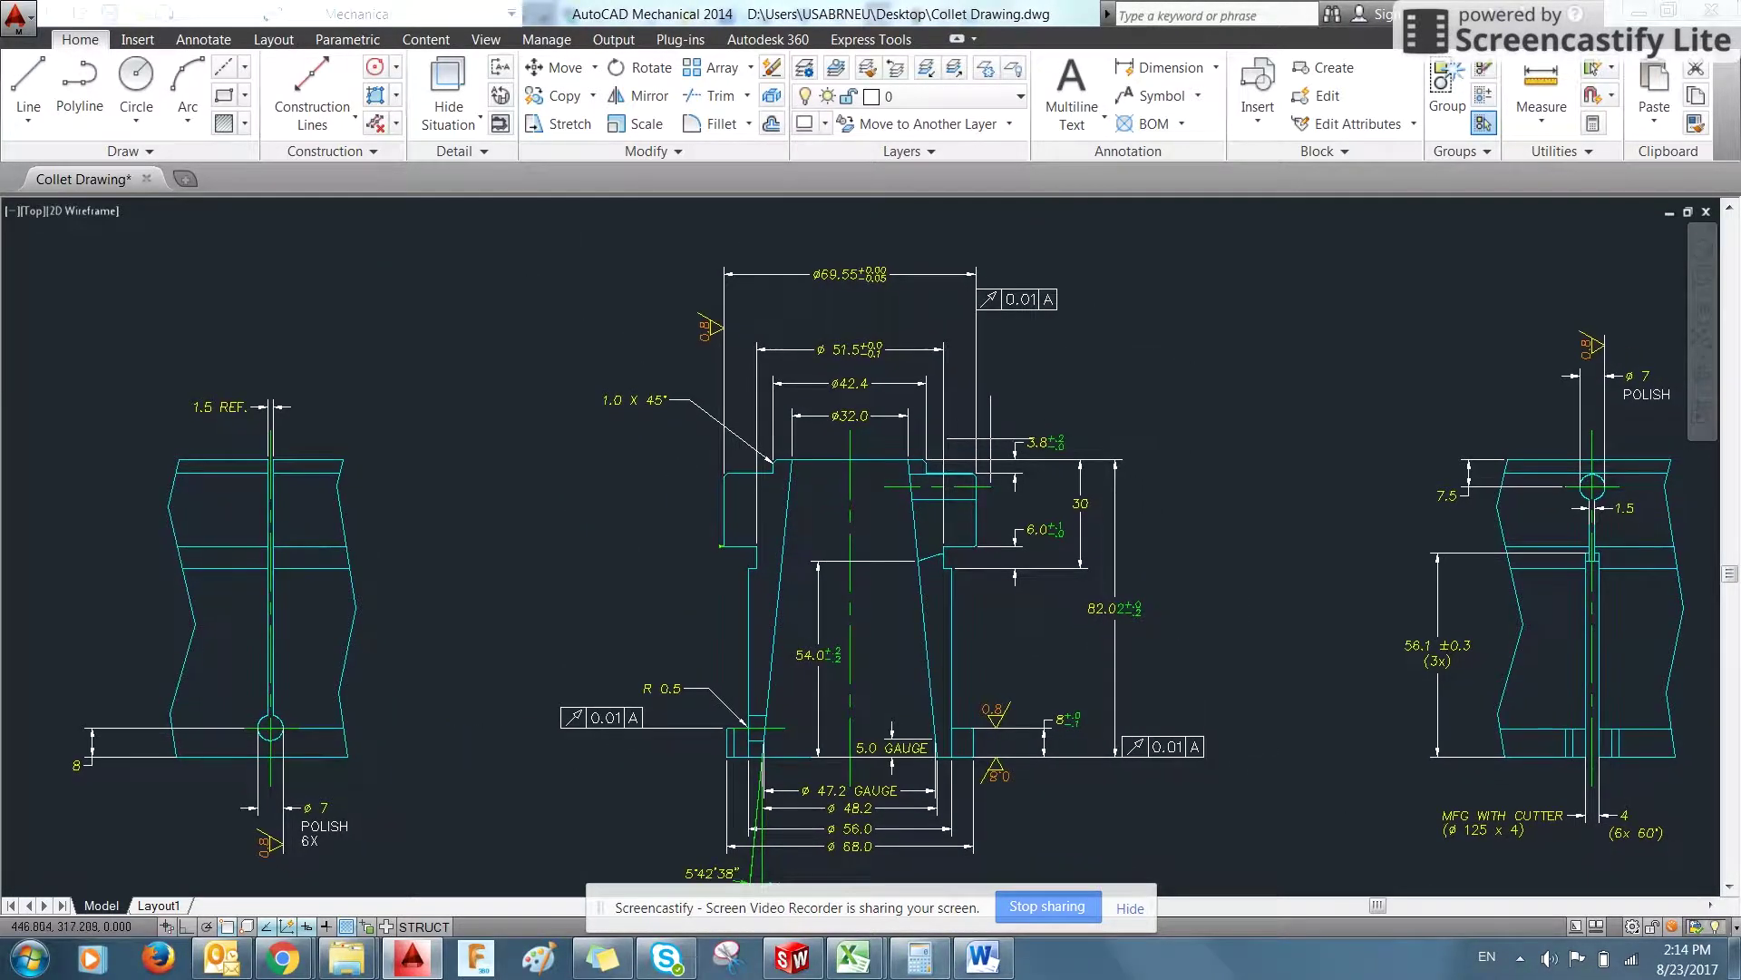
scroll(929, 455, "up", 2)
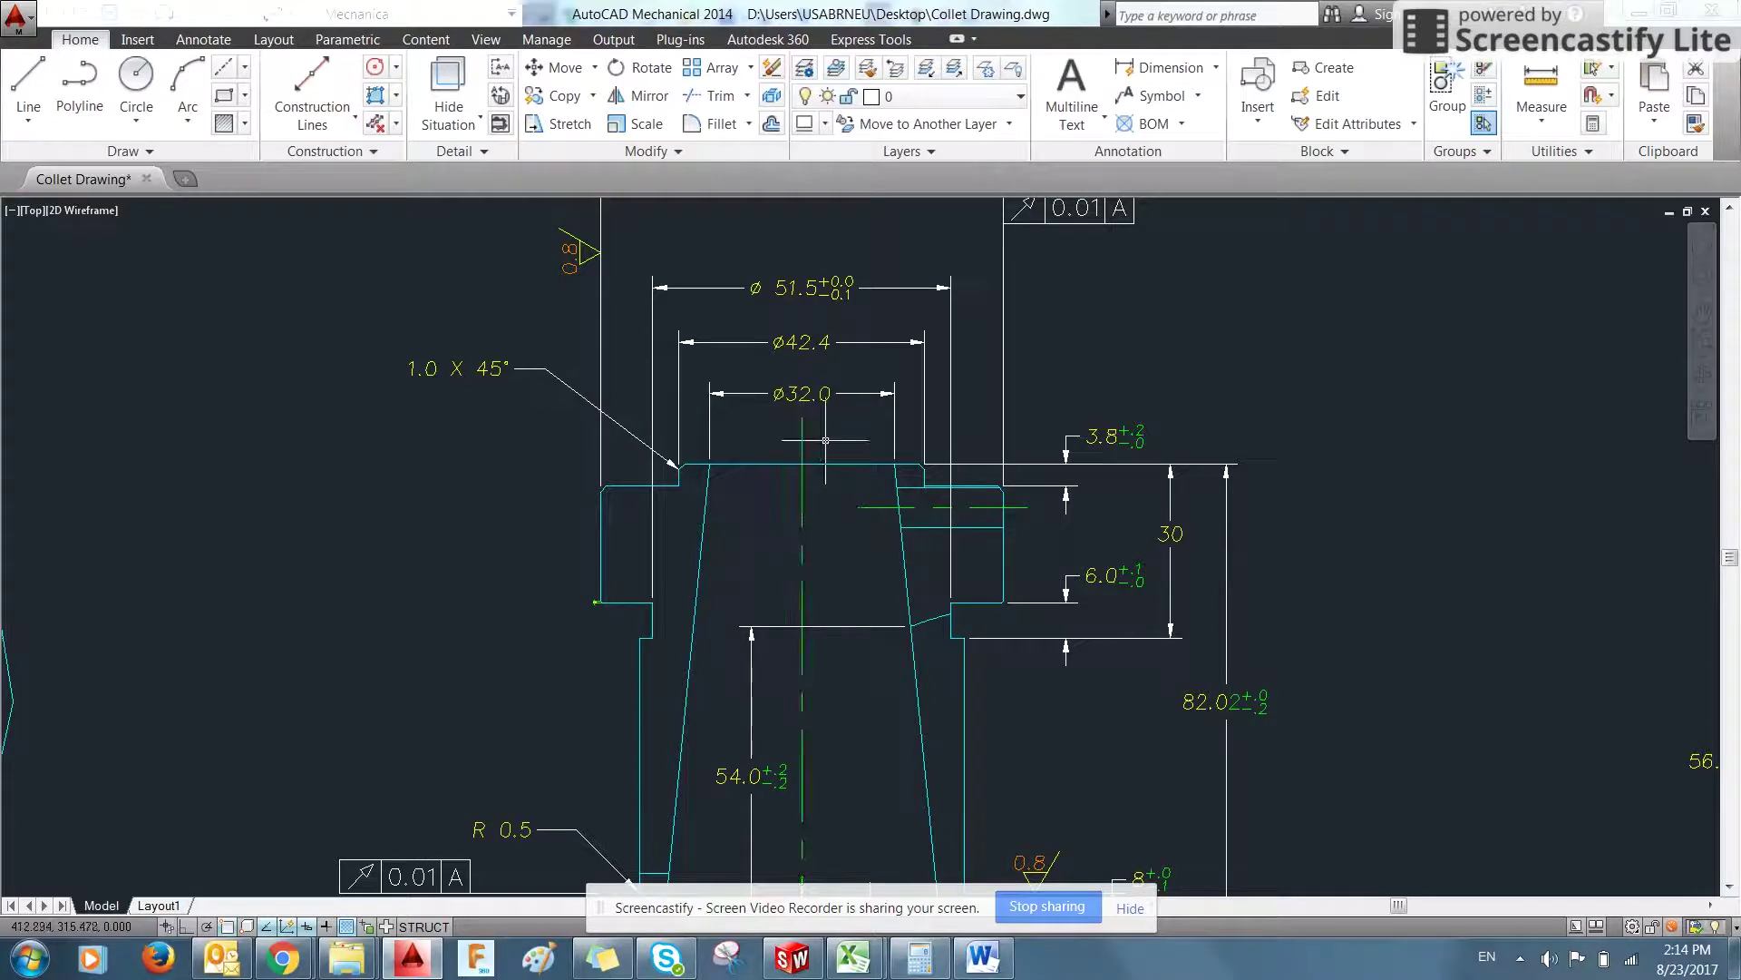
middle_click_drag(840, 440, 844, 514)
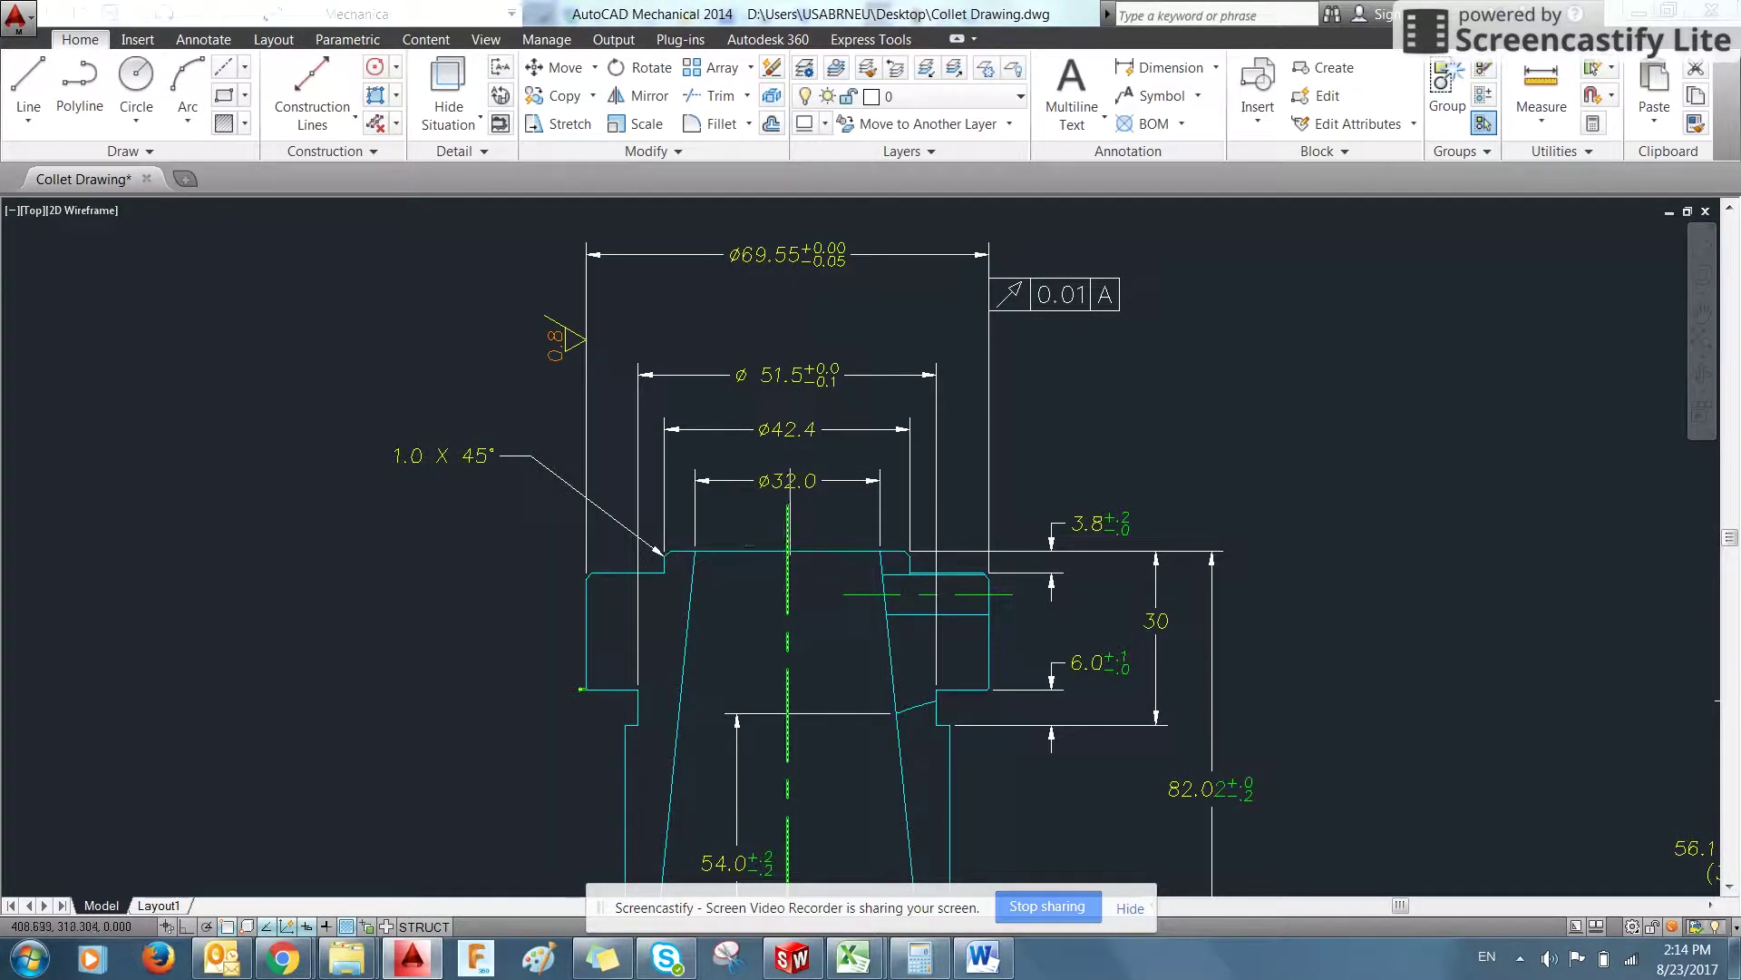
- In the SolidWorks sketch, dimension the profile's upper inner corner 16 mm from the centerline
key("alt+Tab")
left_click(55, 47)
scroll(1064, 136, "down", 3)
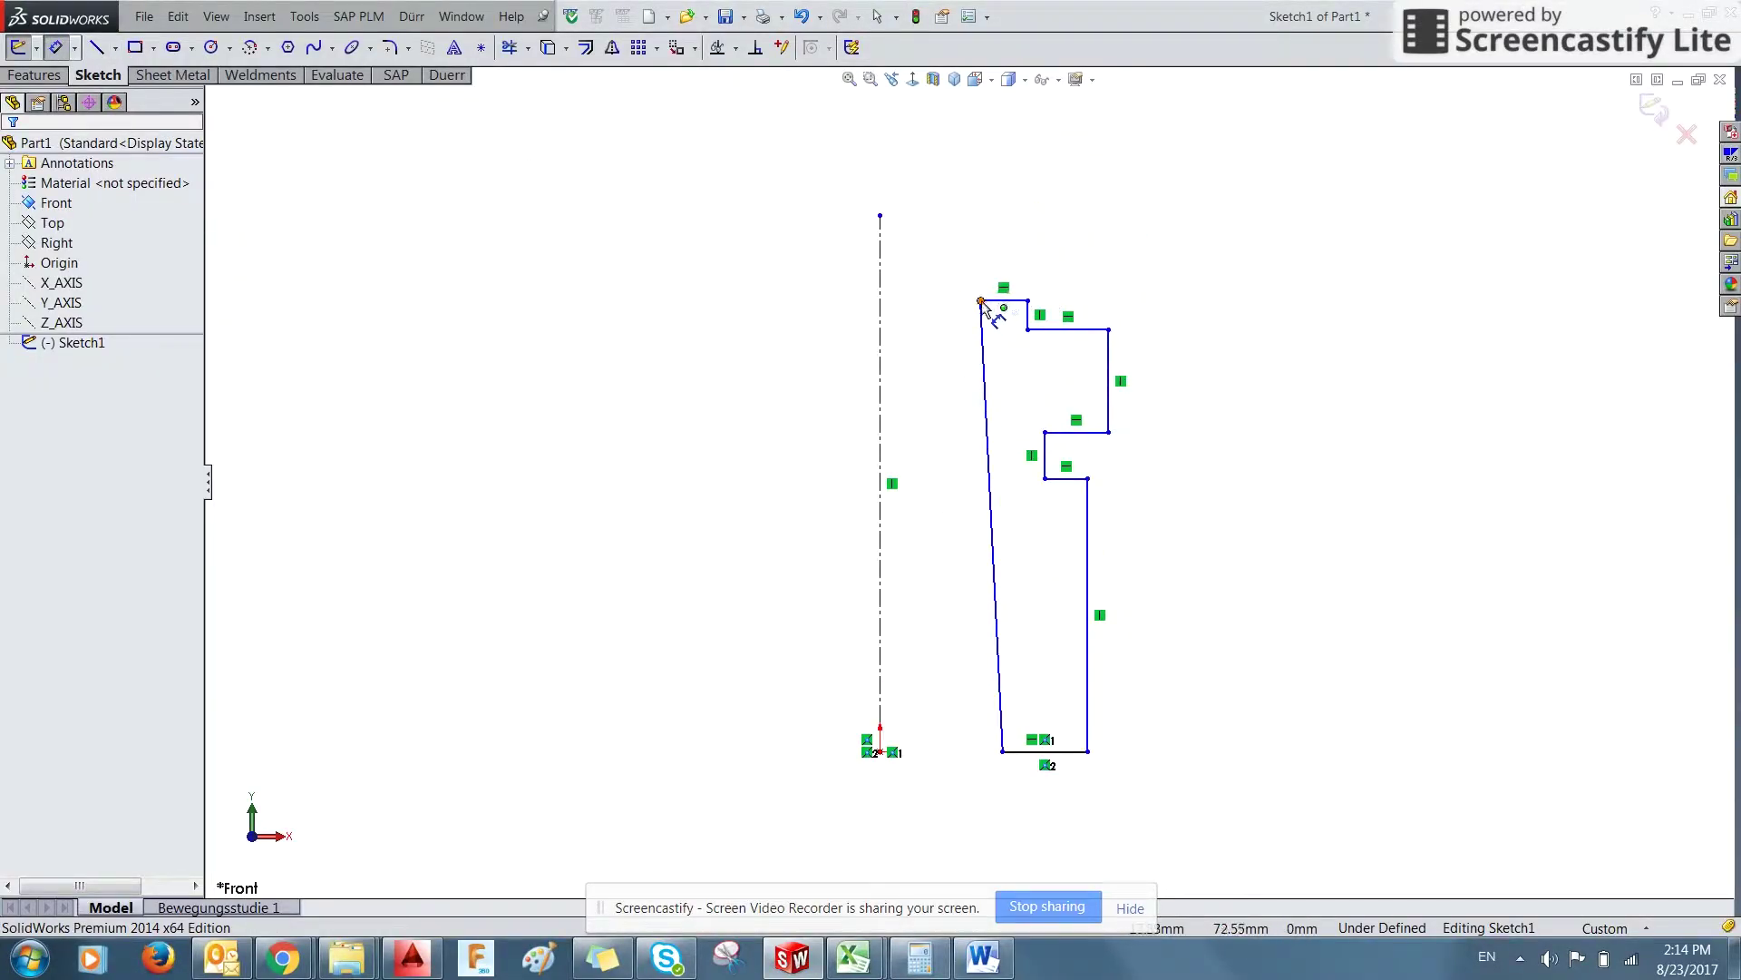
left_click(981, 301)
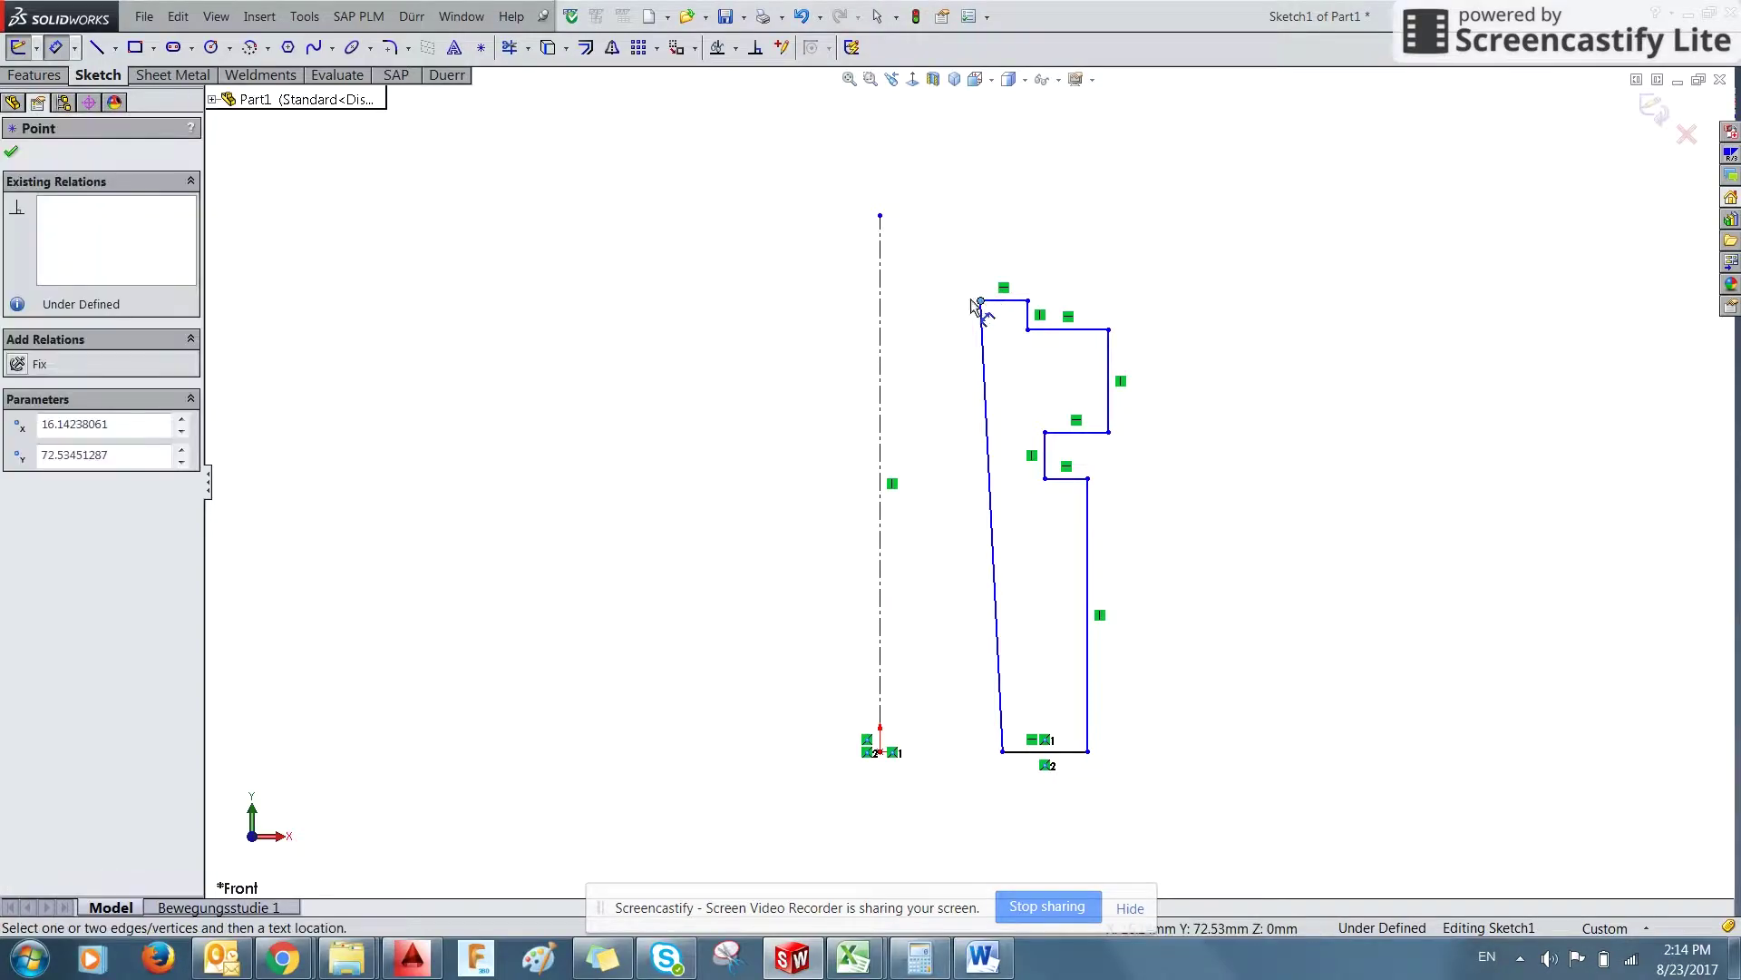
left_click(881, 297)
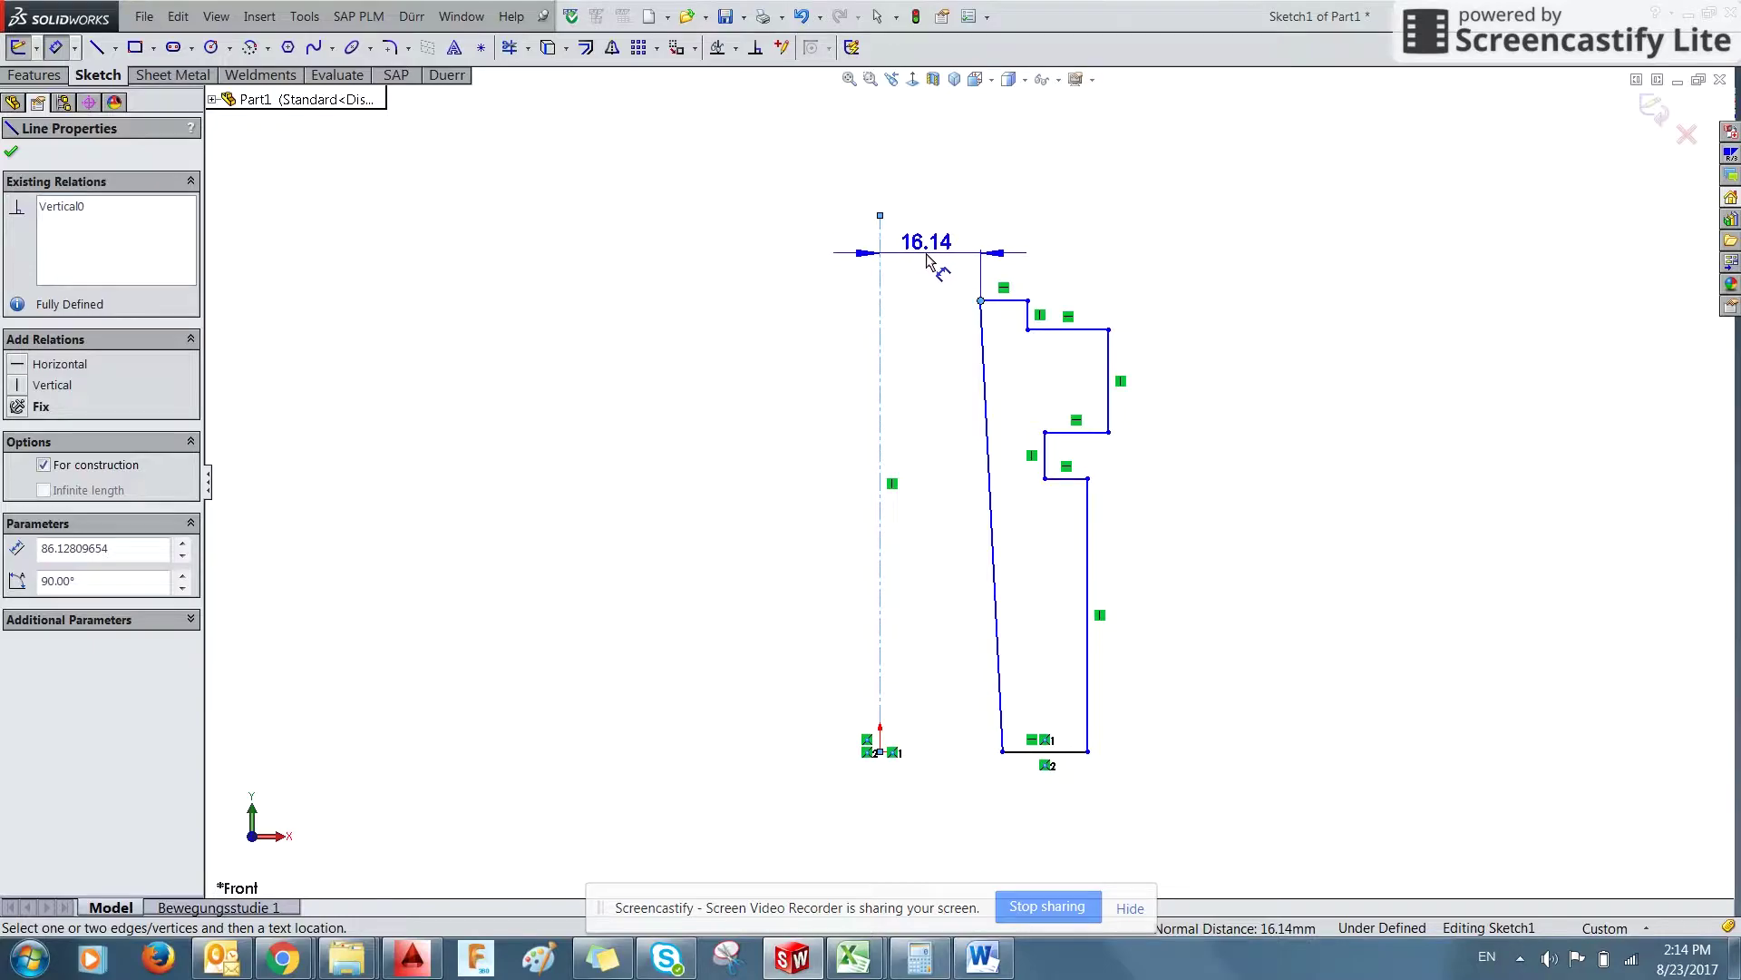
left_click(930, 250)
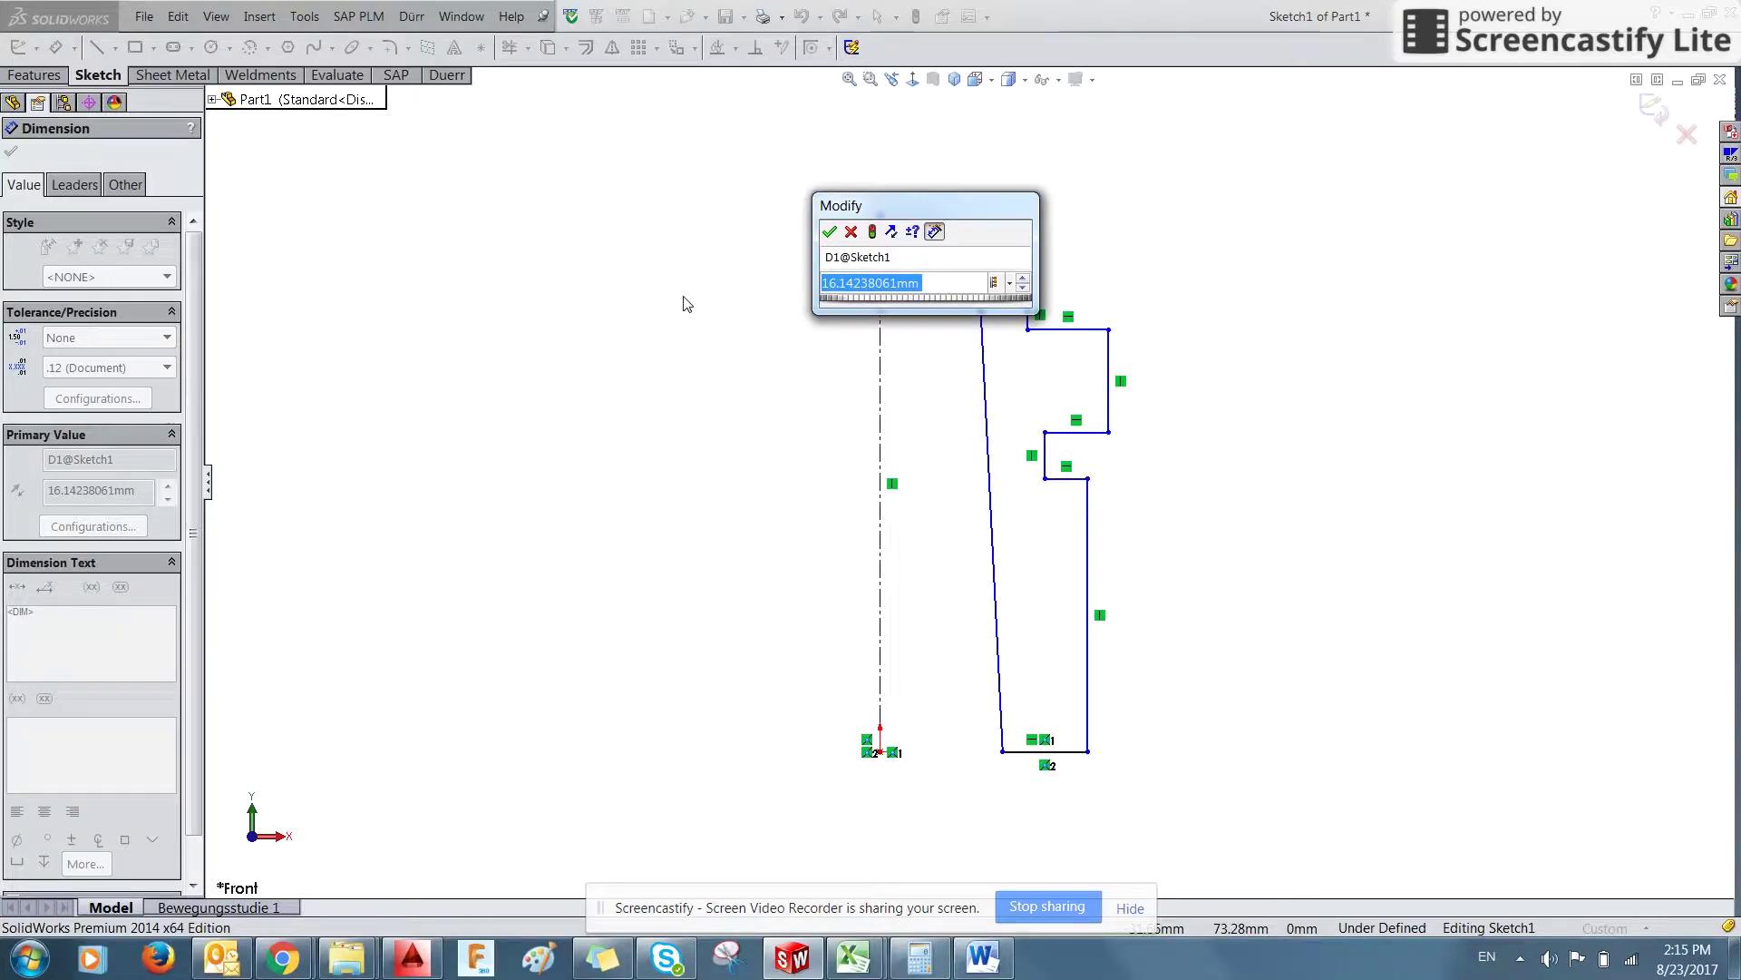
type("16")
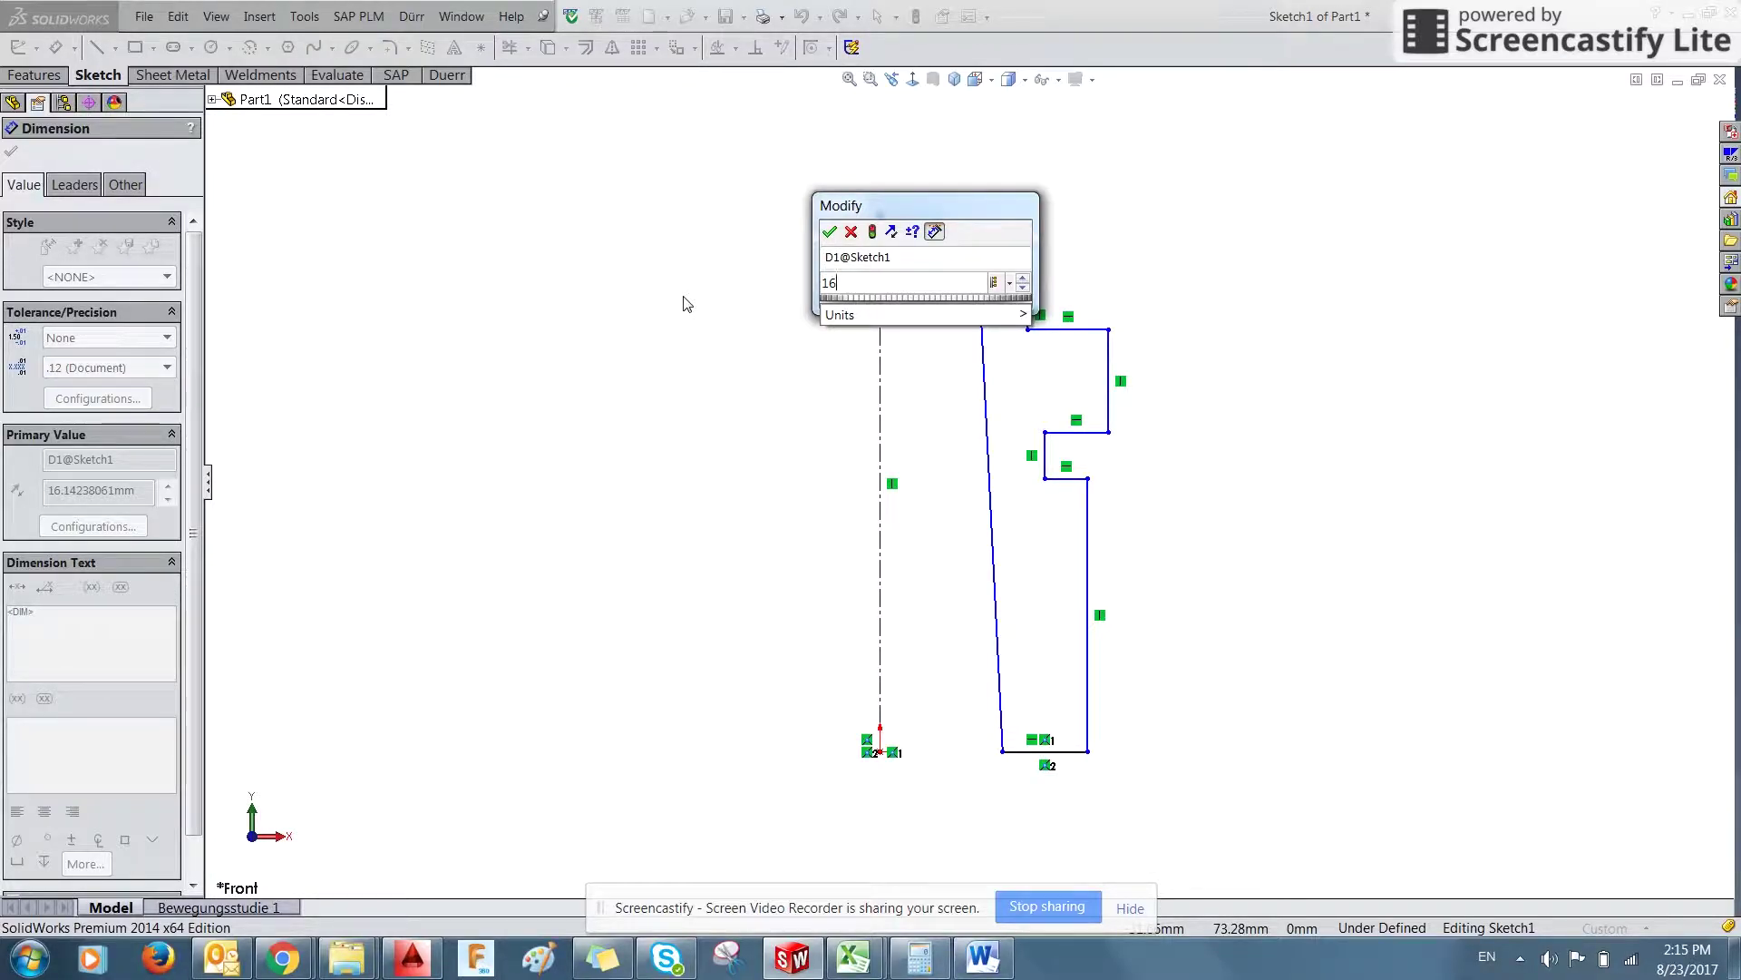
type("mm")
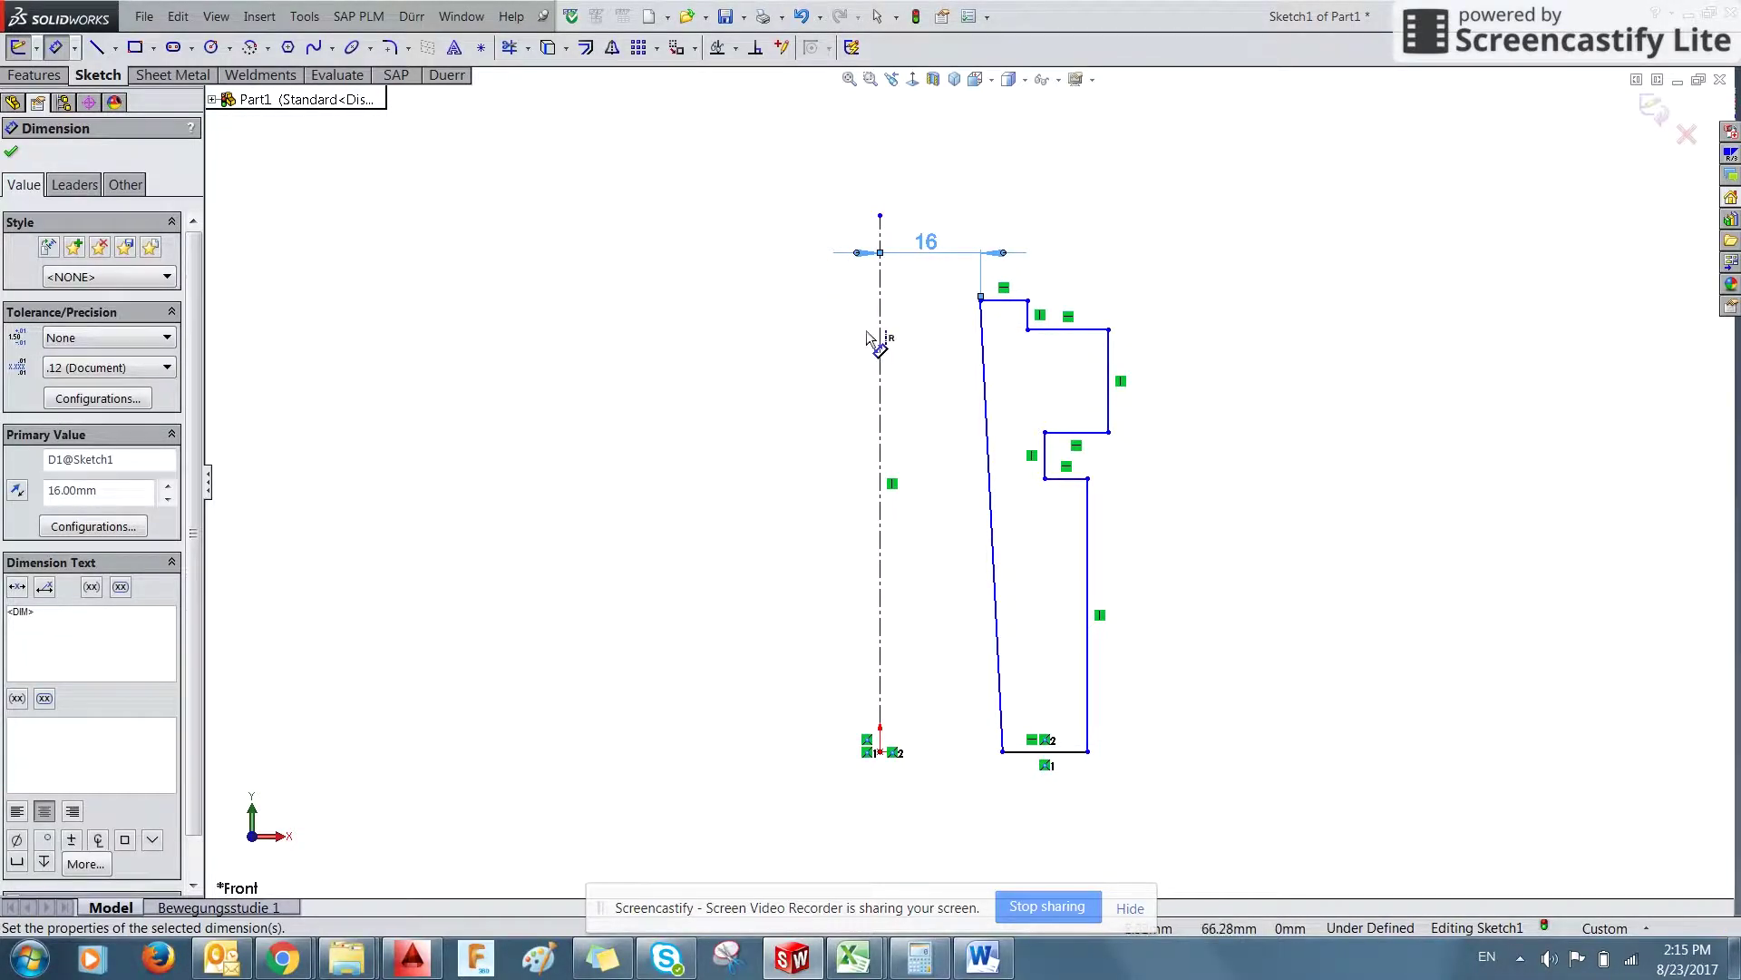
- Check the collet's overall height in the AutoCAD drawing, and dimension the profile's total height as 82 mm in the SolidWorks sketch
key("alt+Tab")
scroll(933, 545, "down", 5)
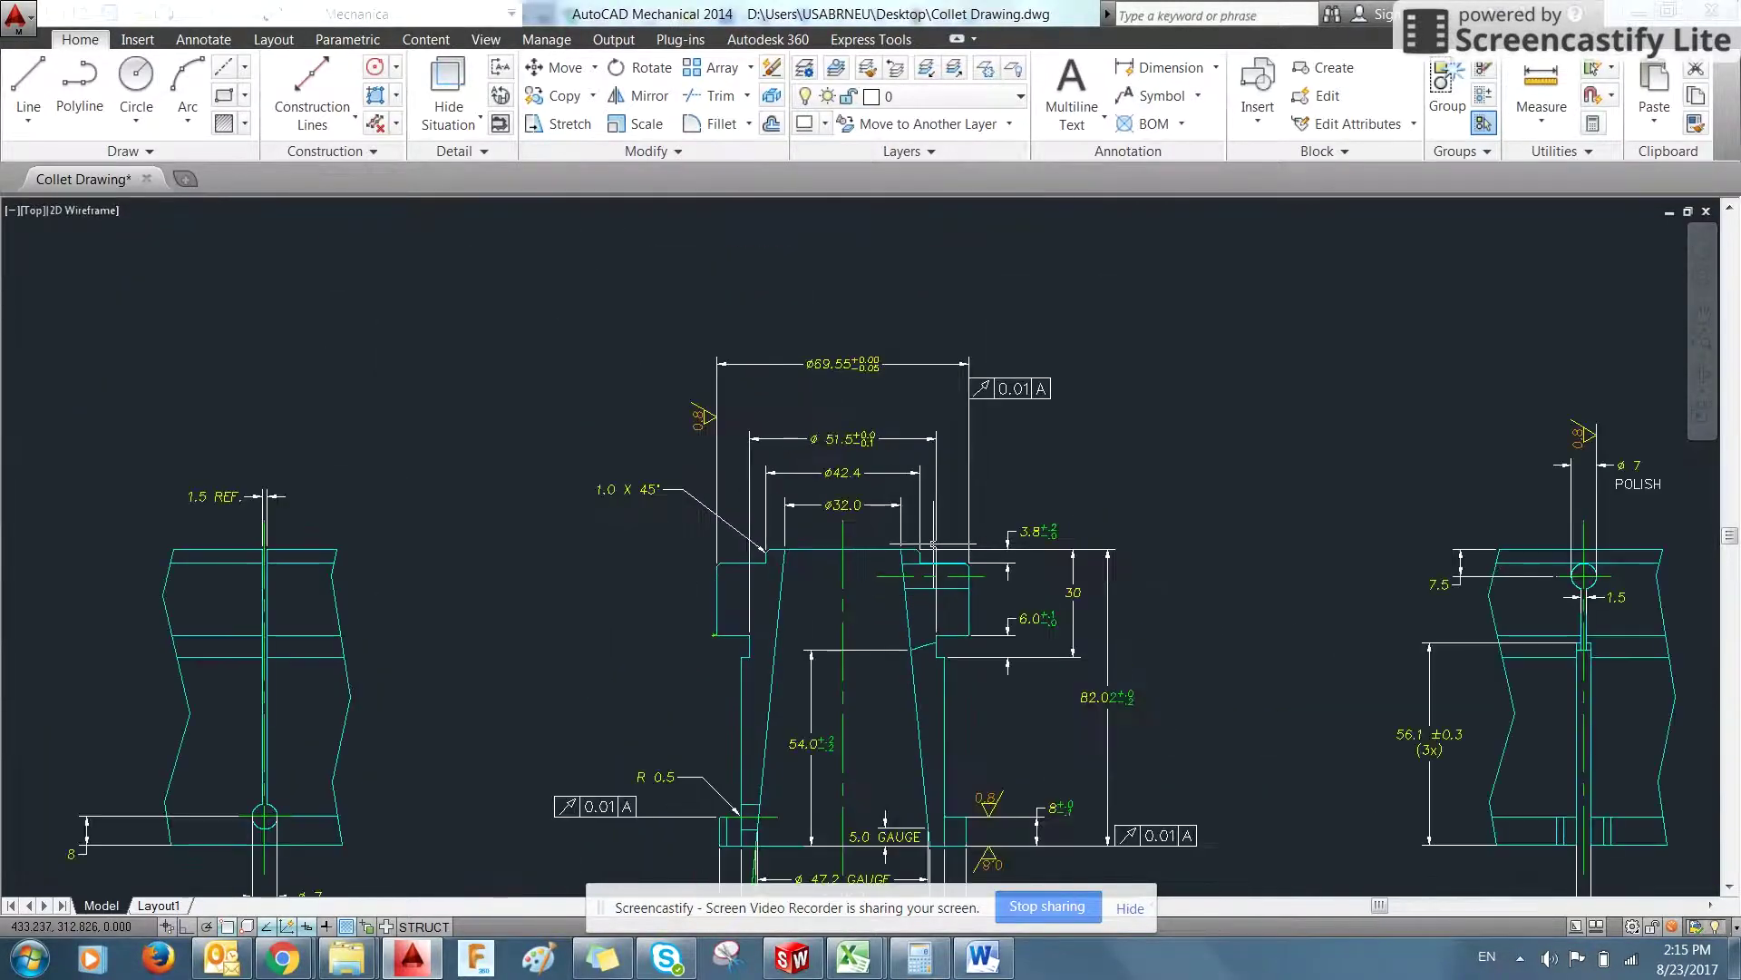
scroll(1054, 530, "up", 4)
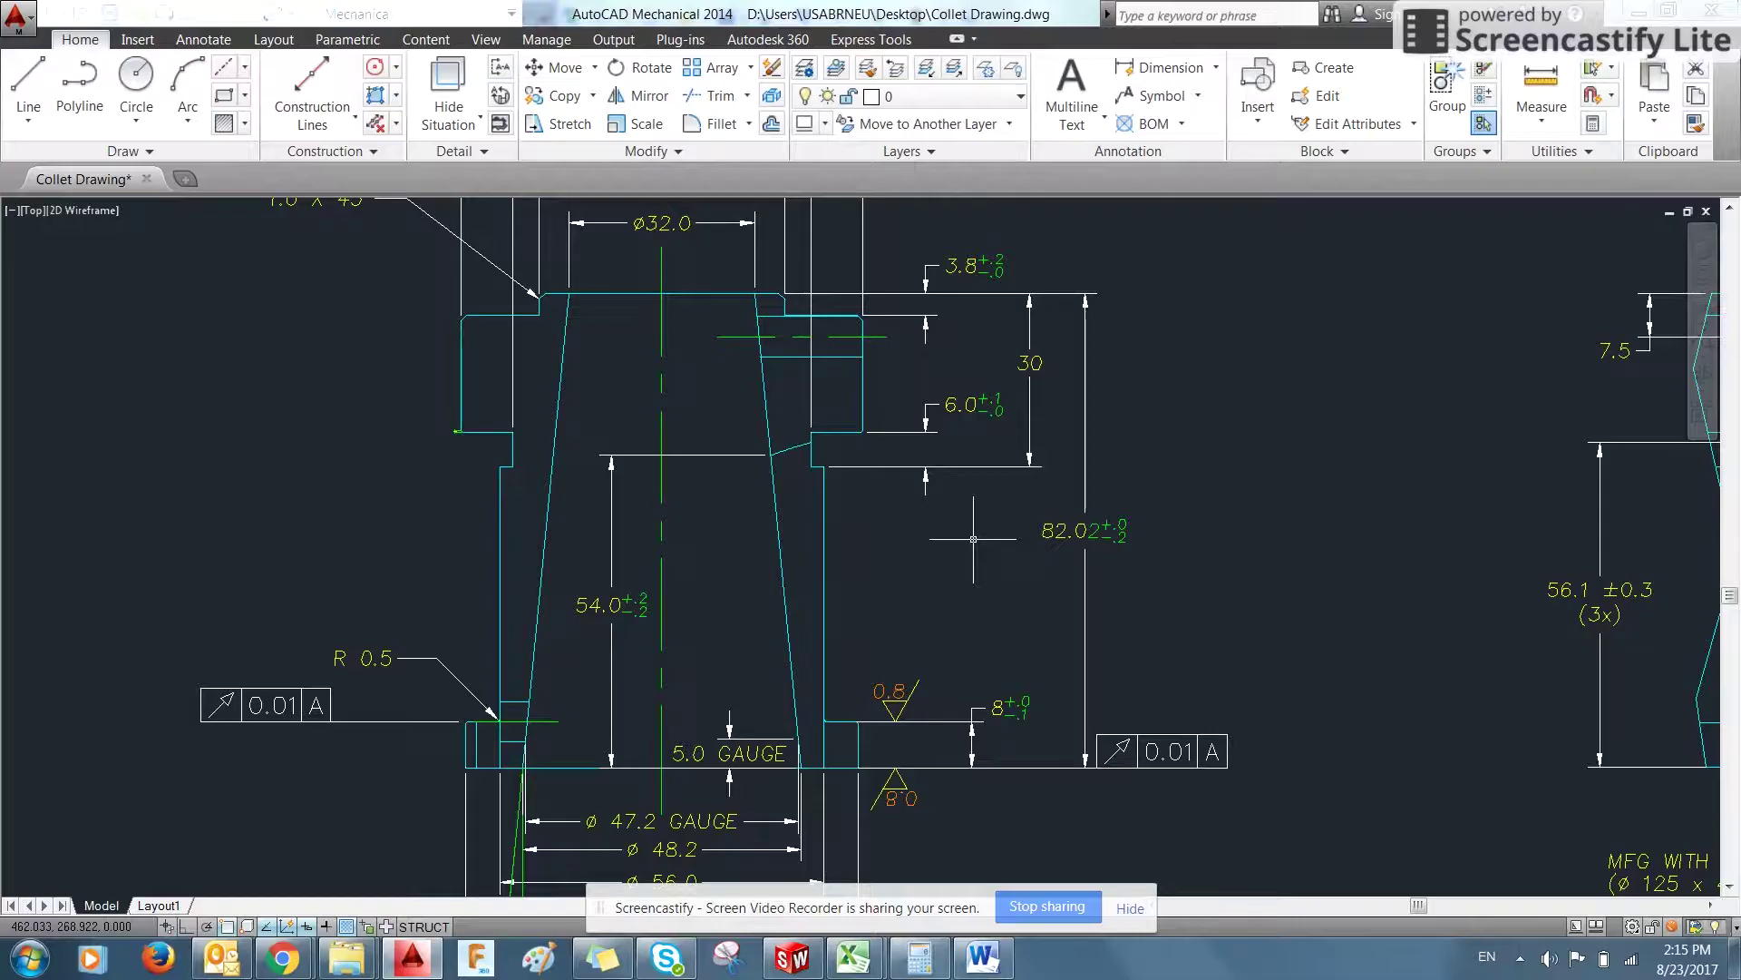
key("alt+Tab")
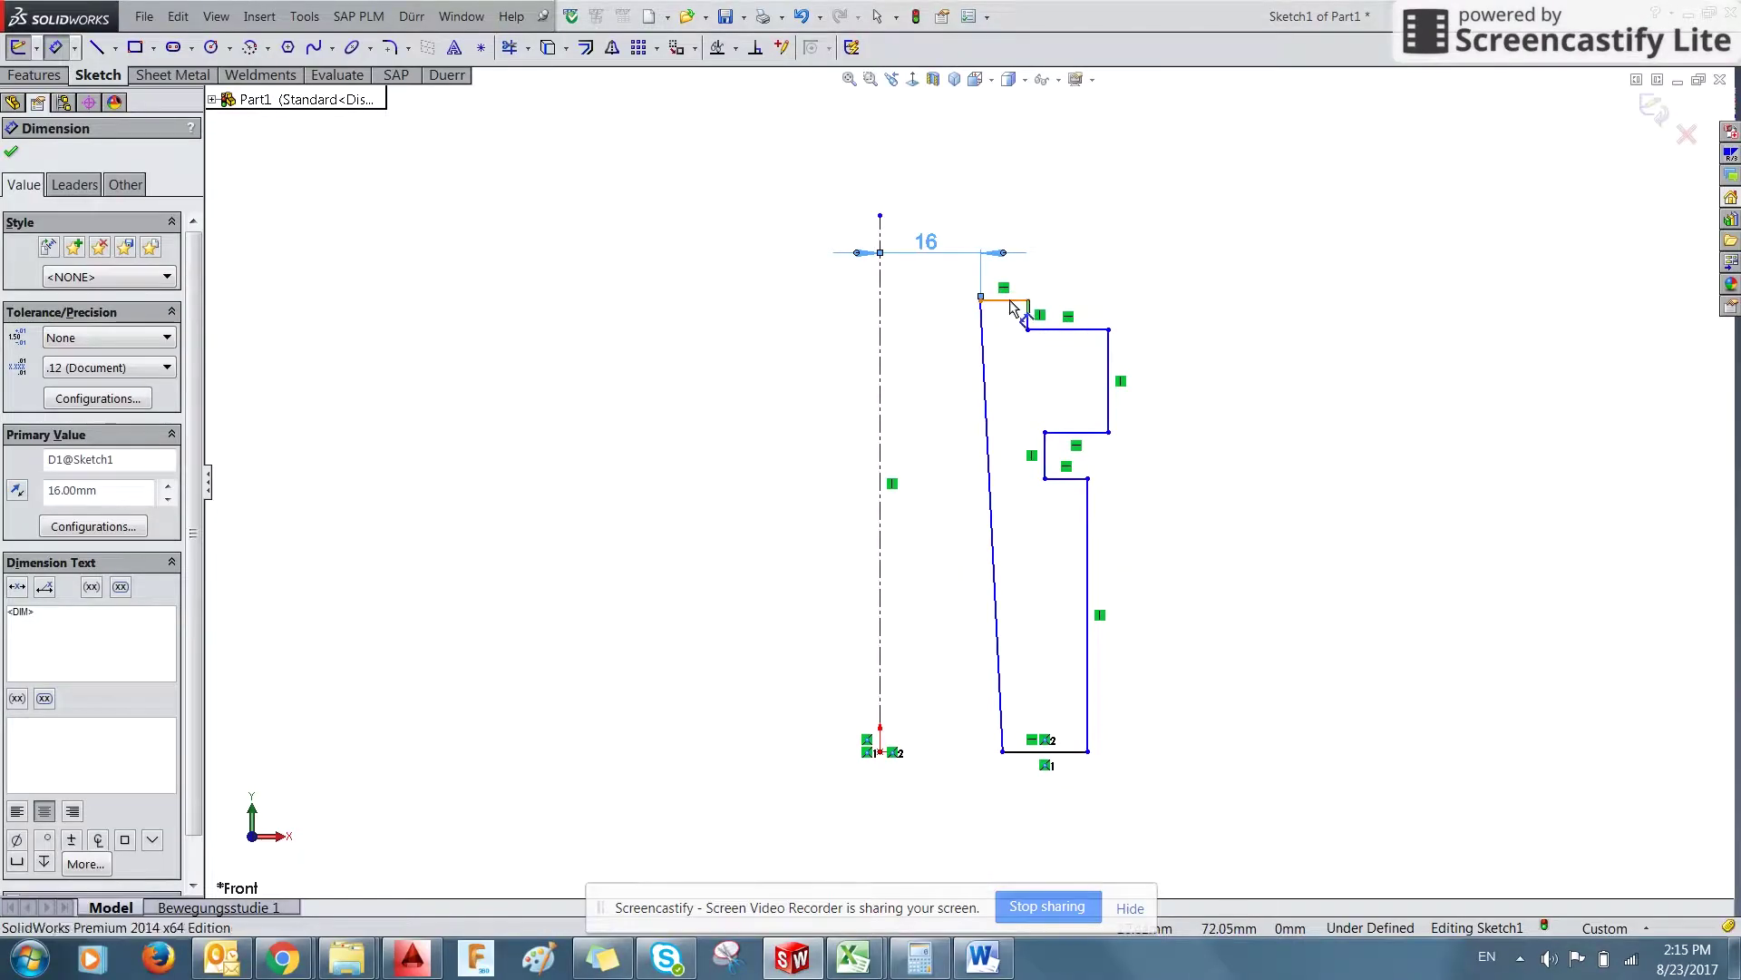
left_click(1014, 306)
left_click(1070, 751)
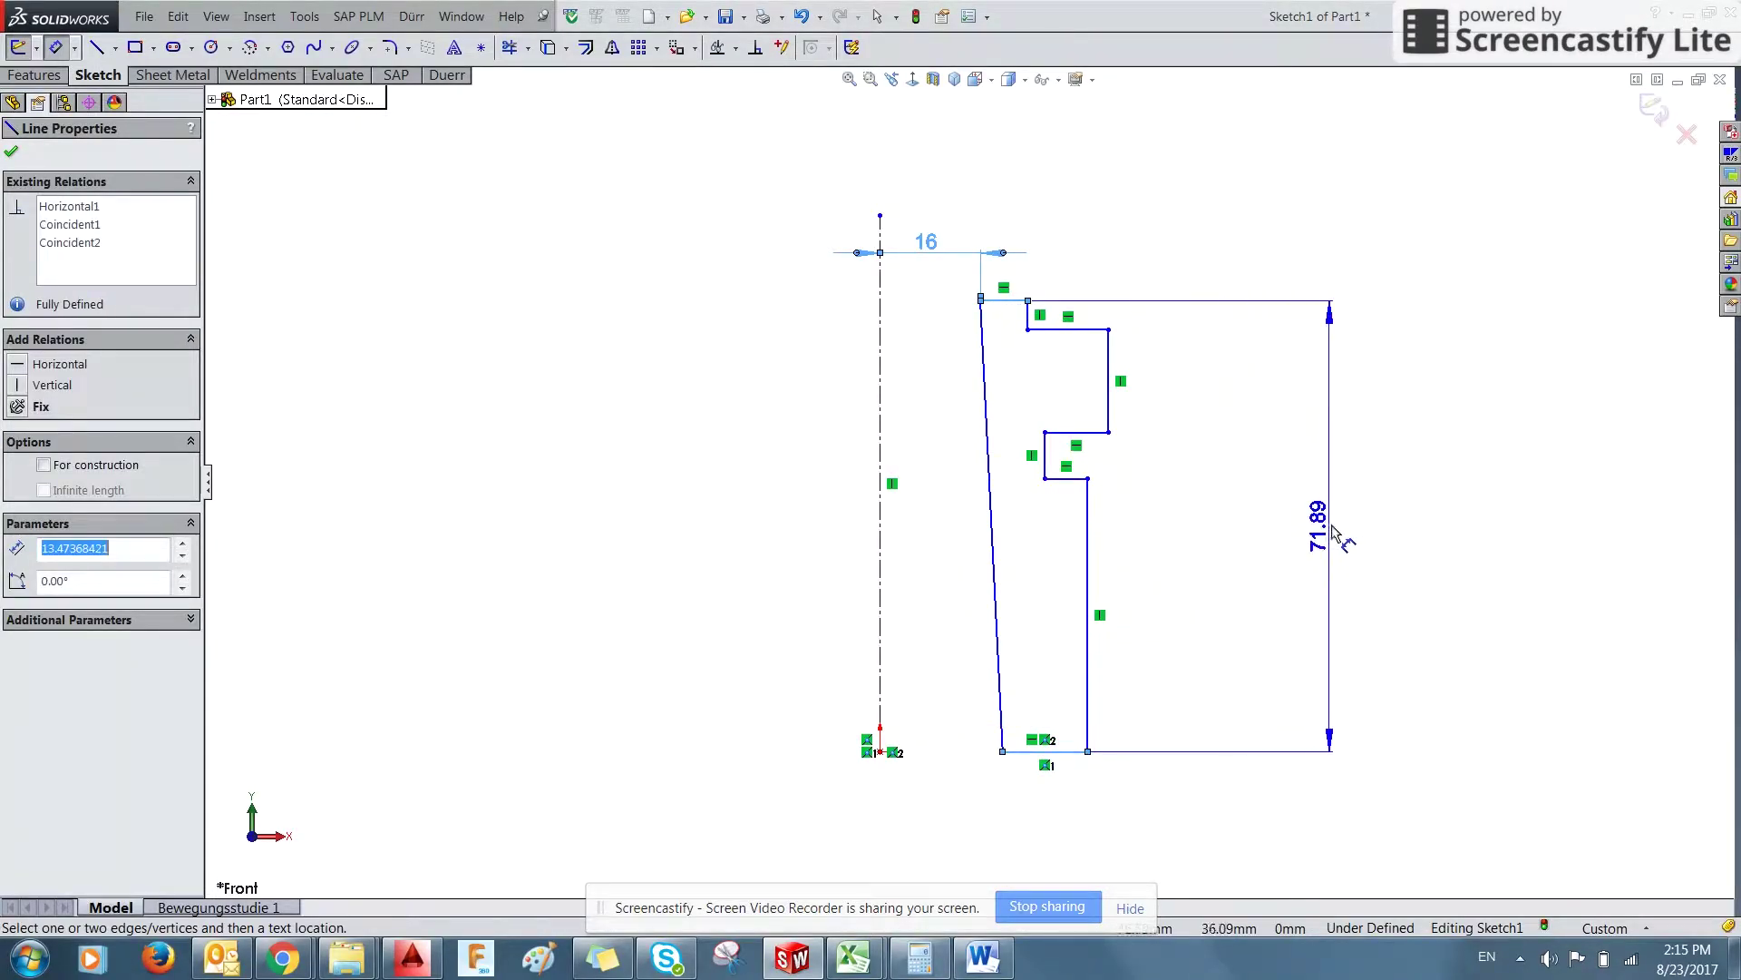
left_click(1334, 531)
type("8")
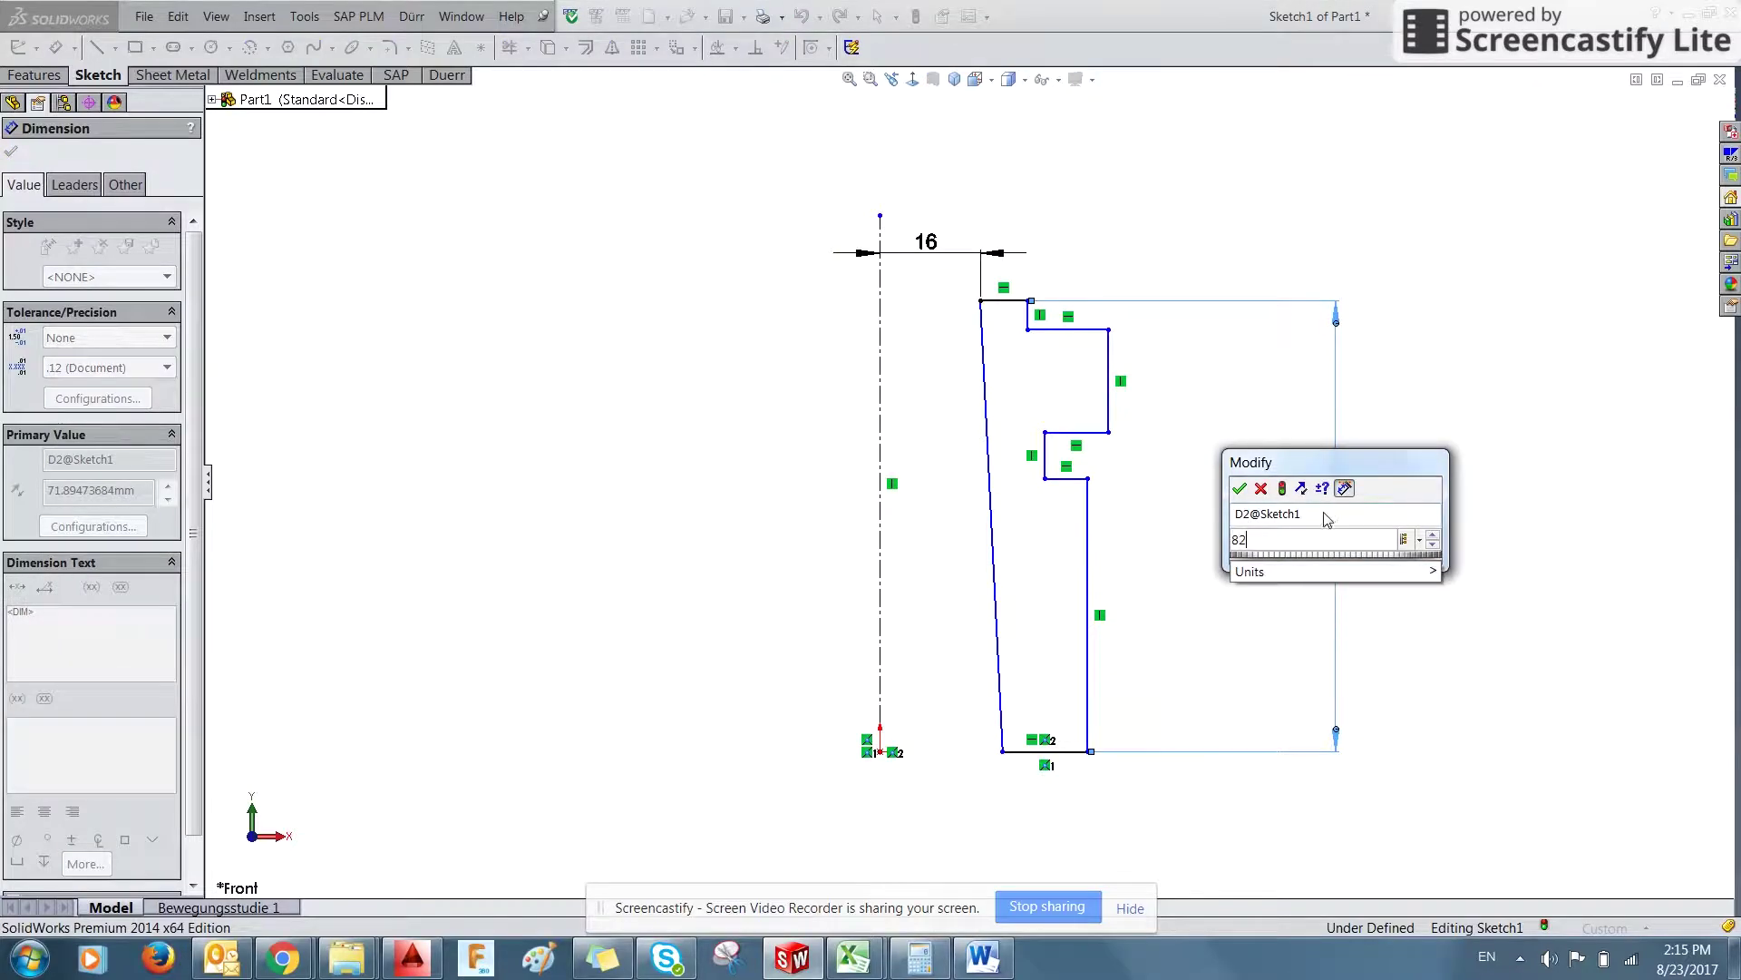
type("2")
key("Return")
- Check the upper diameters in the AutoCAD drawing, and dimension the profile's short top vertical edge 21.2 mm from the centerline in SolidWorks
key("alt+Tab")
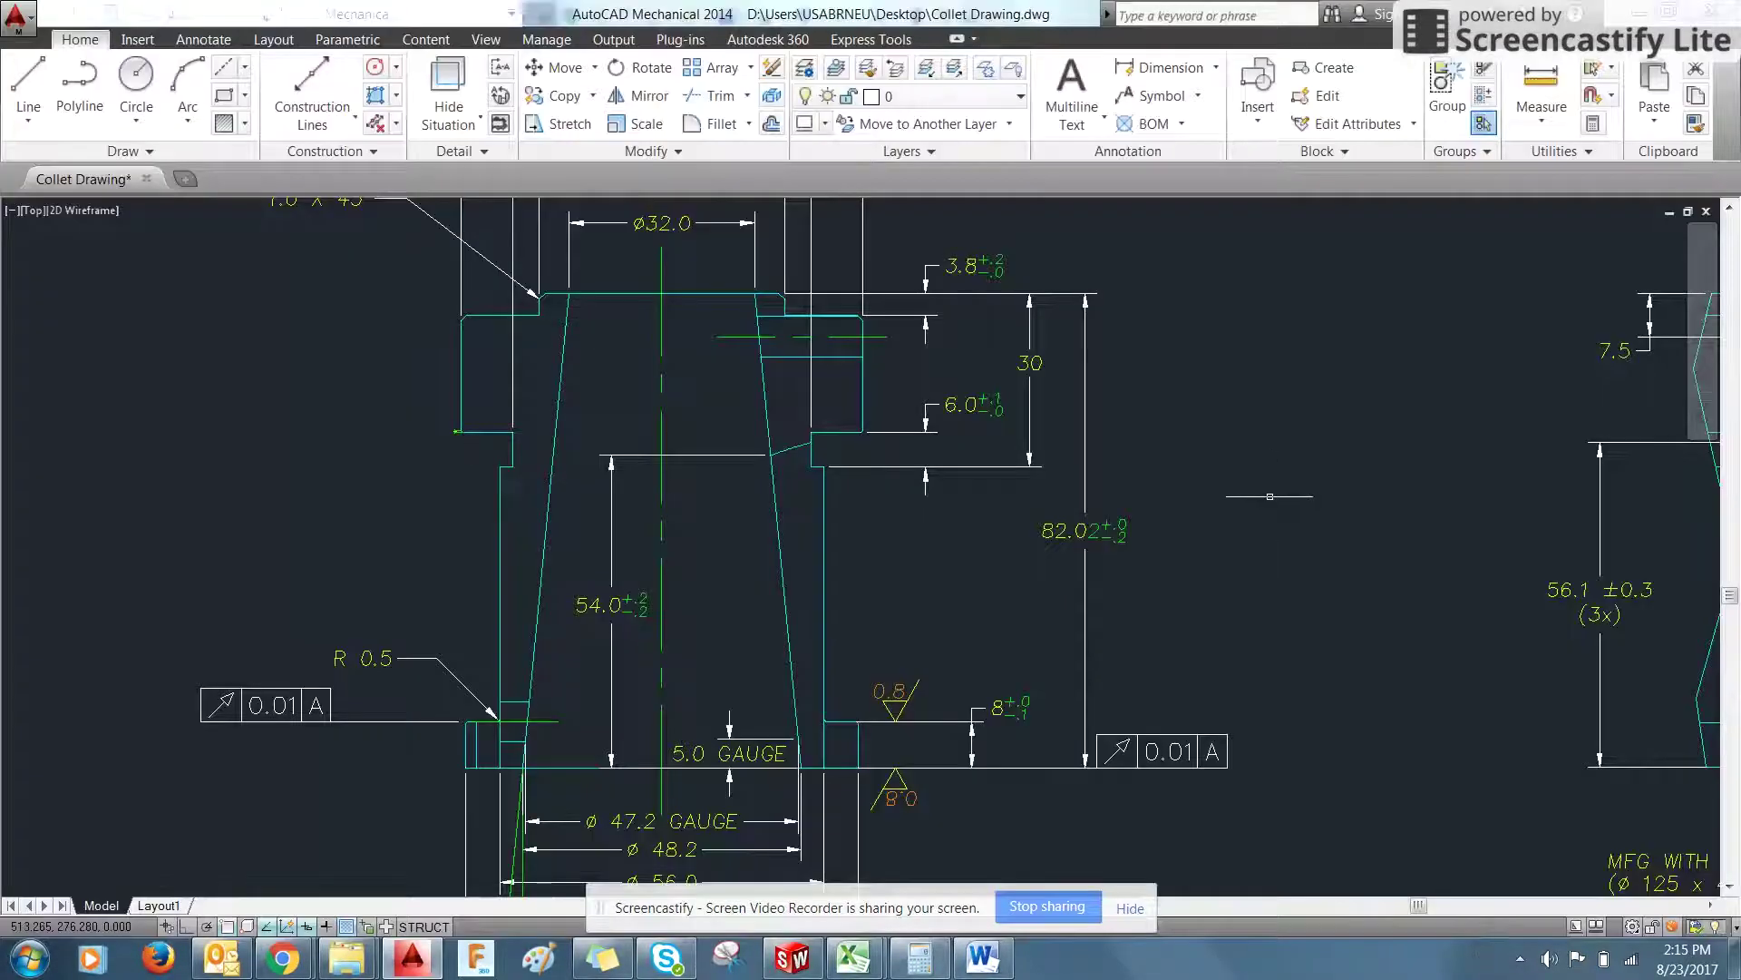
scroll(1037, 573, "up", 2)
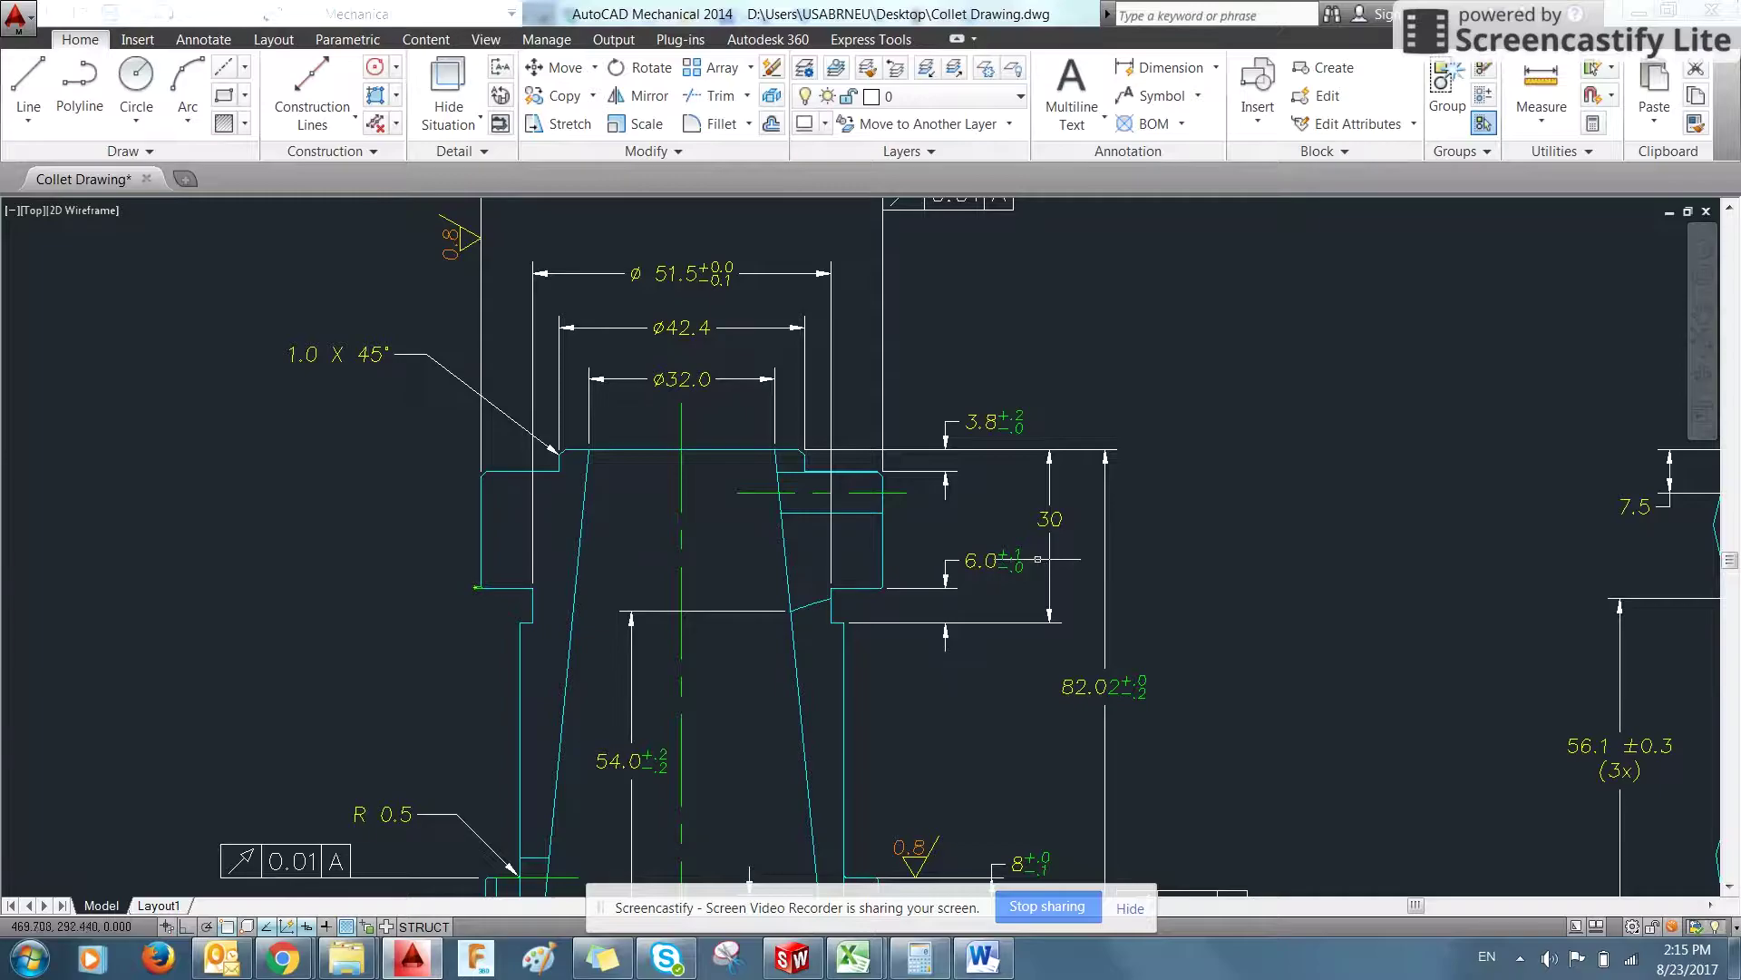
middle_click_drag(956, 441, 989, 463)
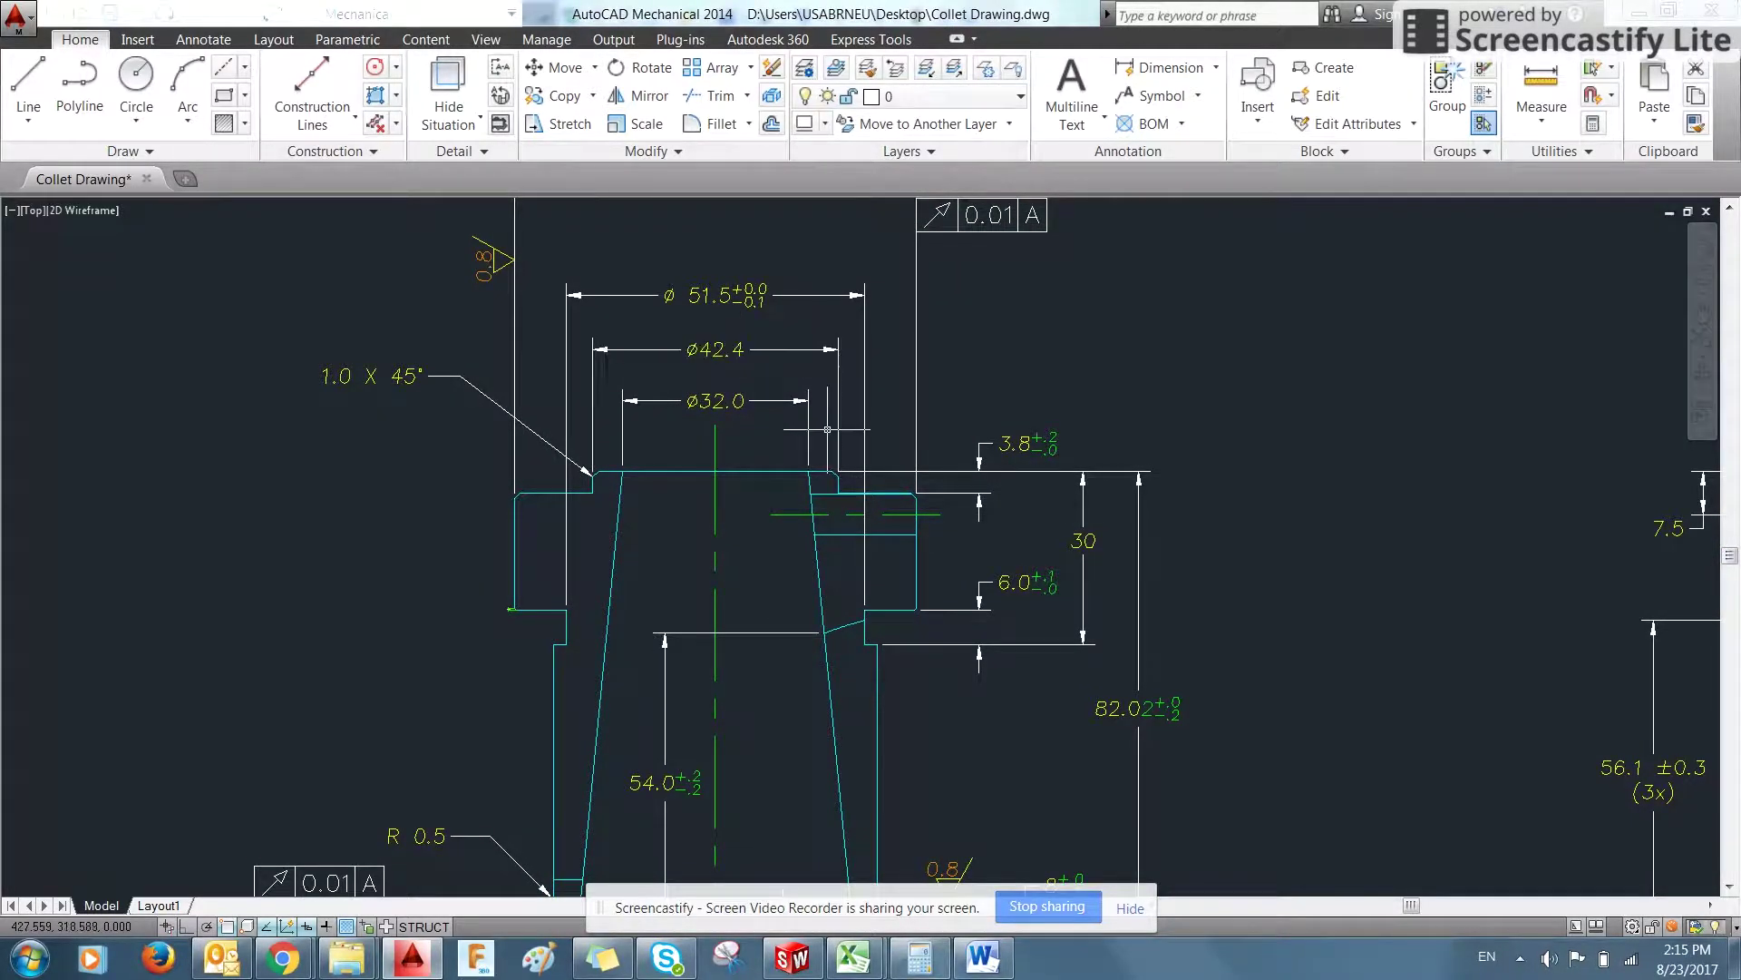
key("alt+Tab")
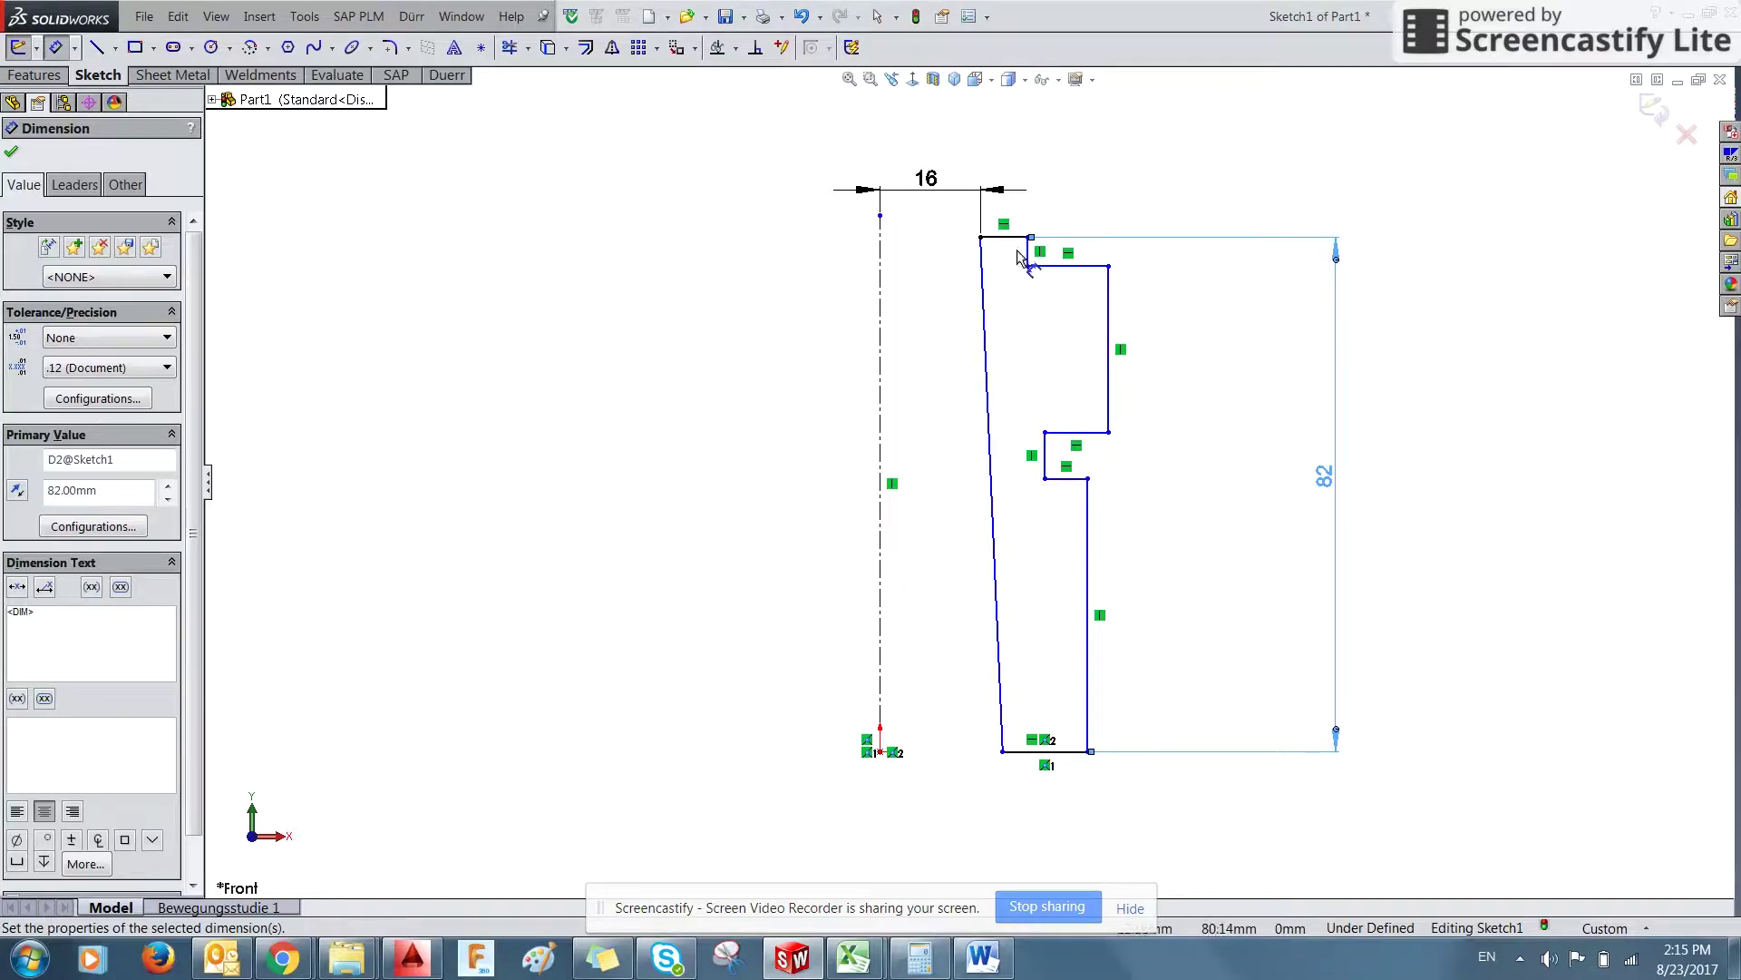
left_click(1027, 255)
left_click(879, 238)
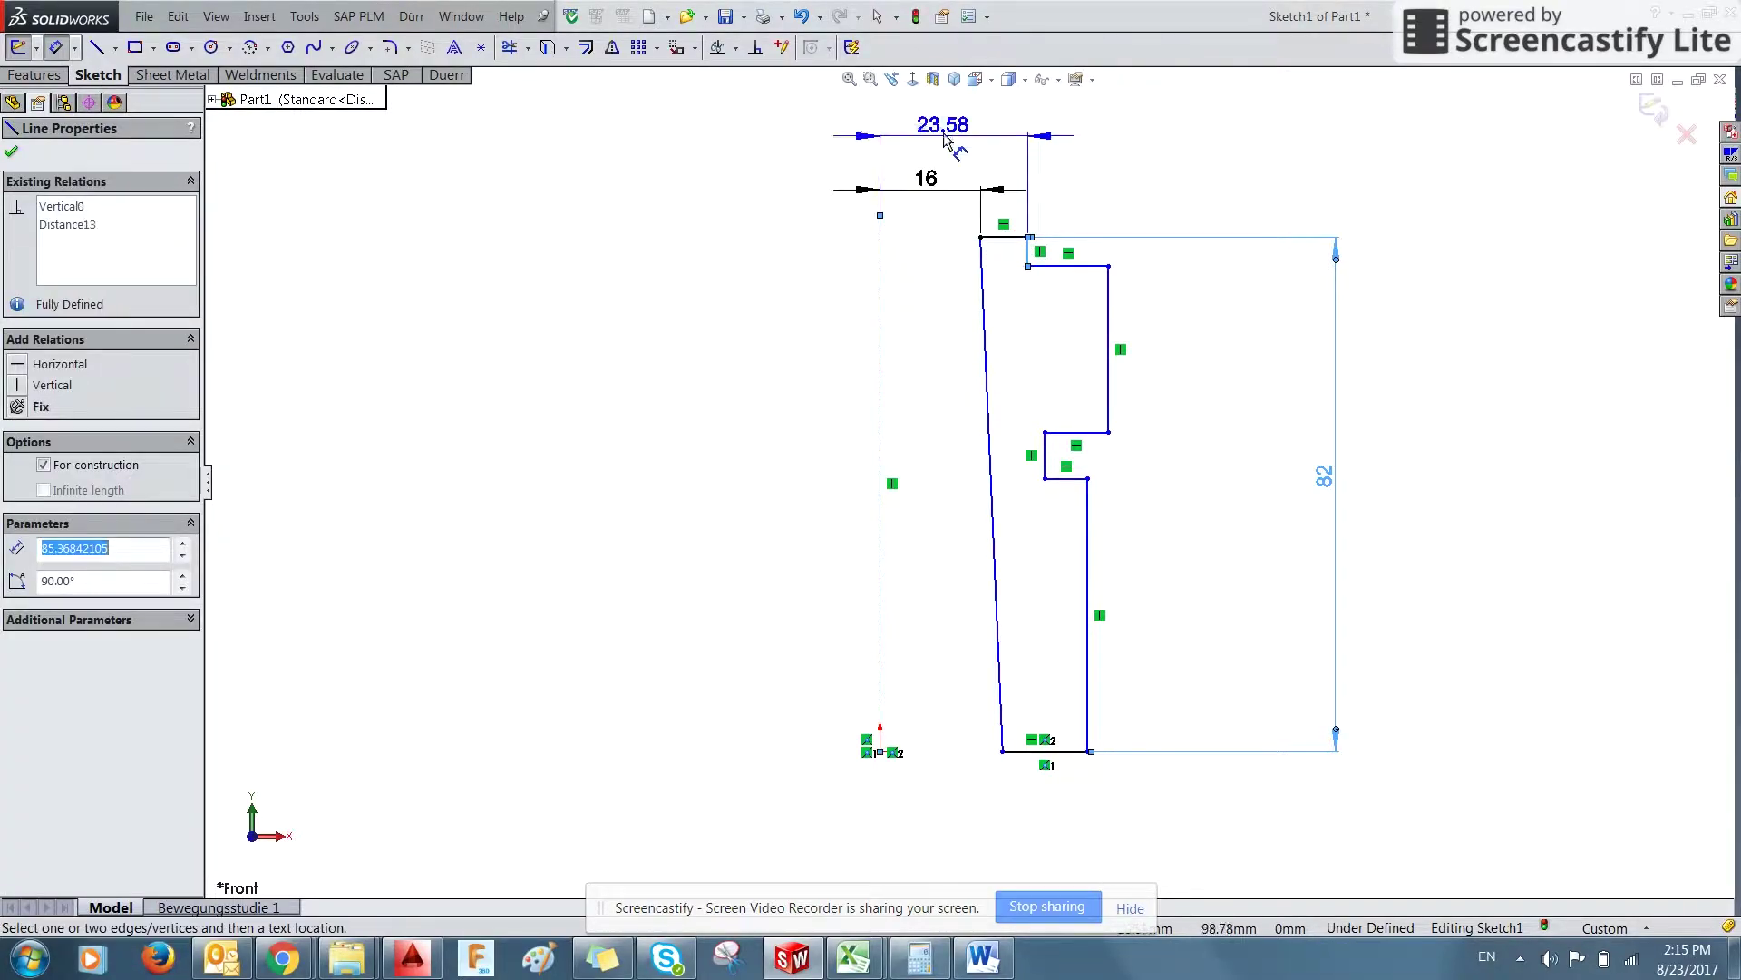
left_click(960, 148)
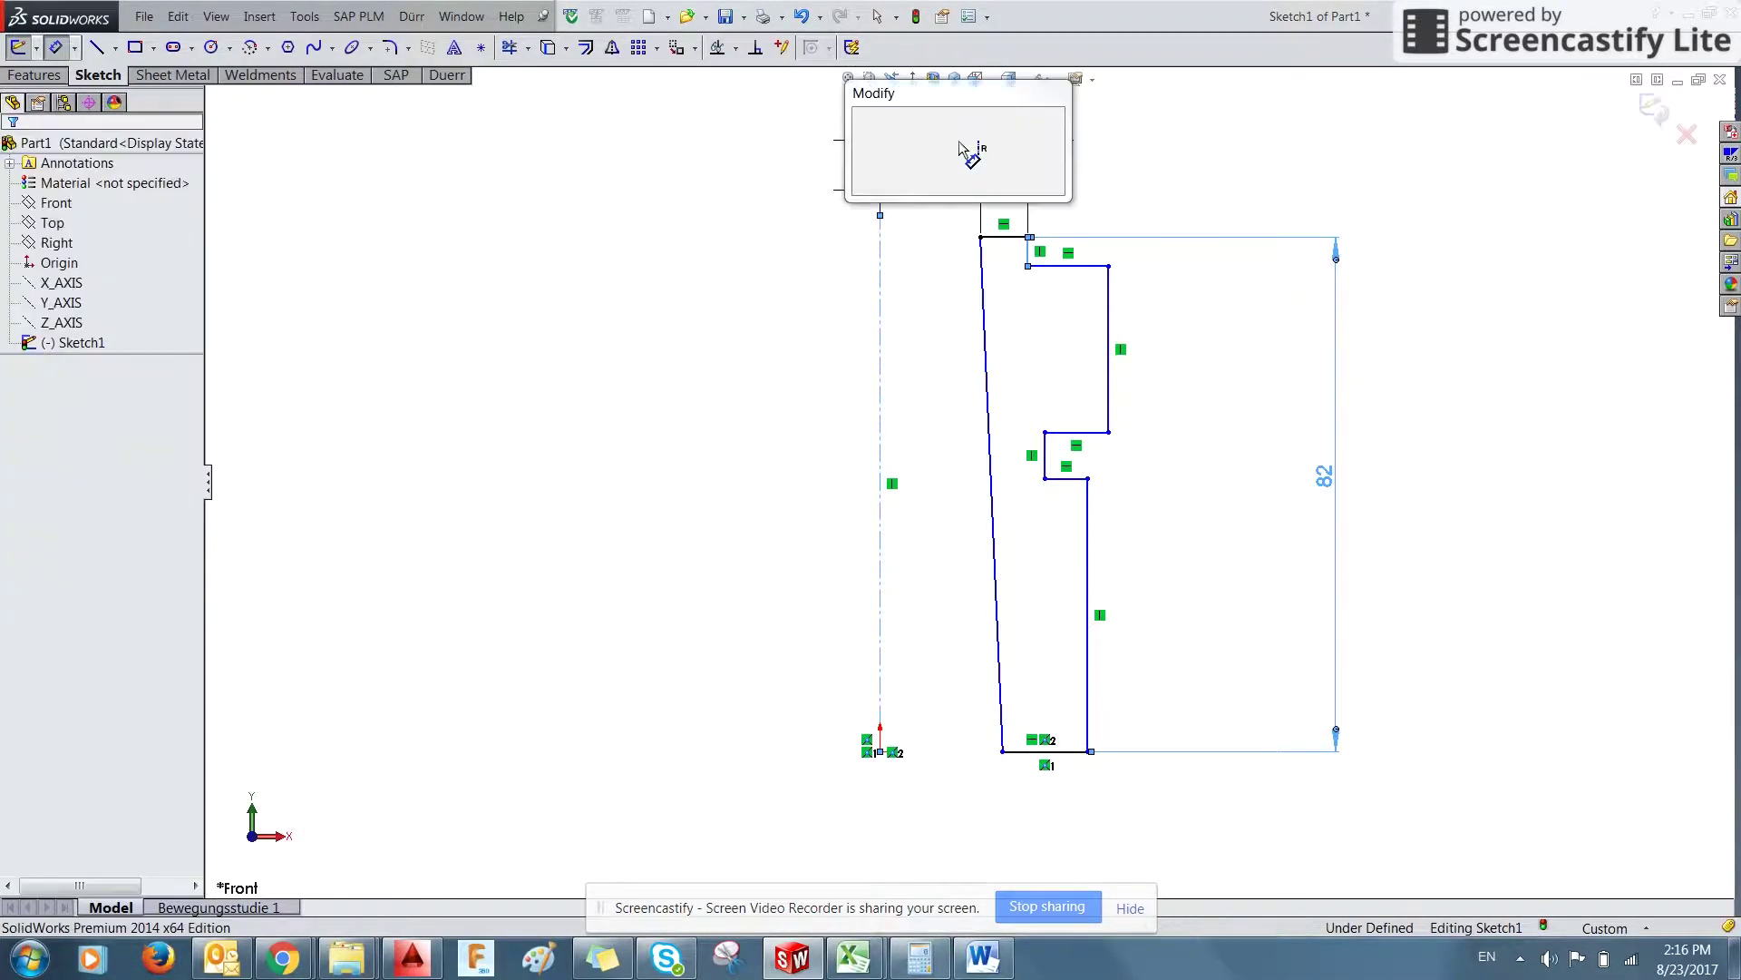
type("21")
type(",2")
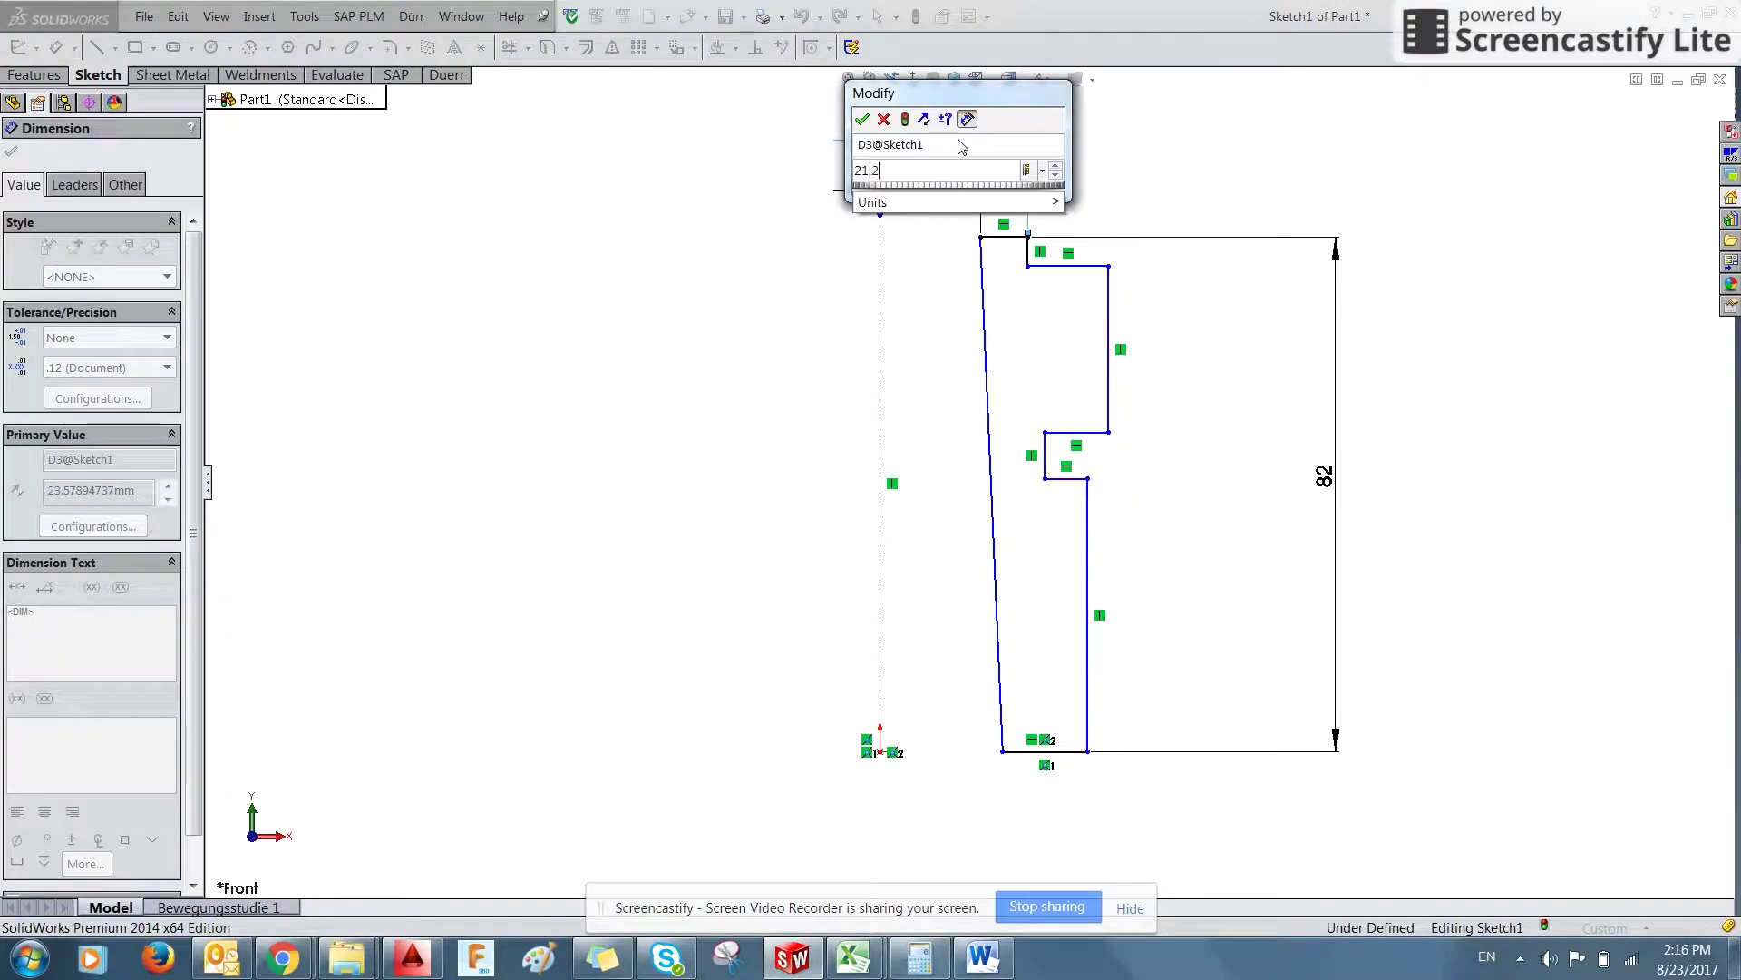
key("Return")
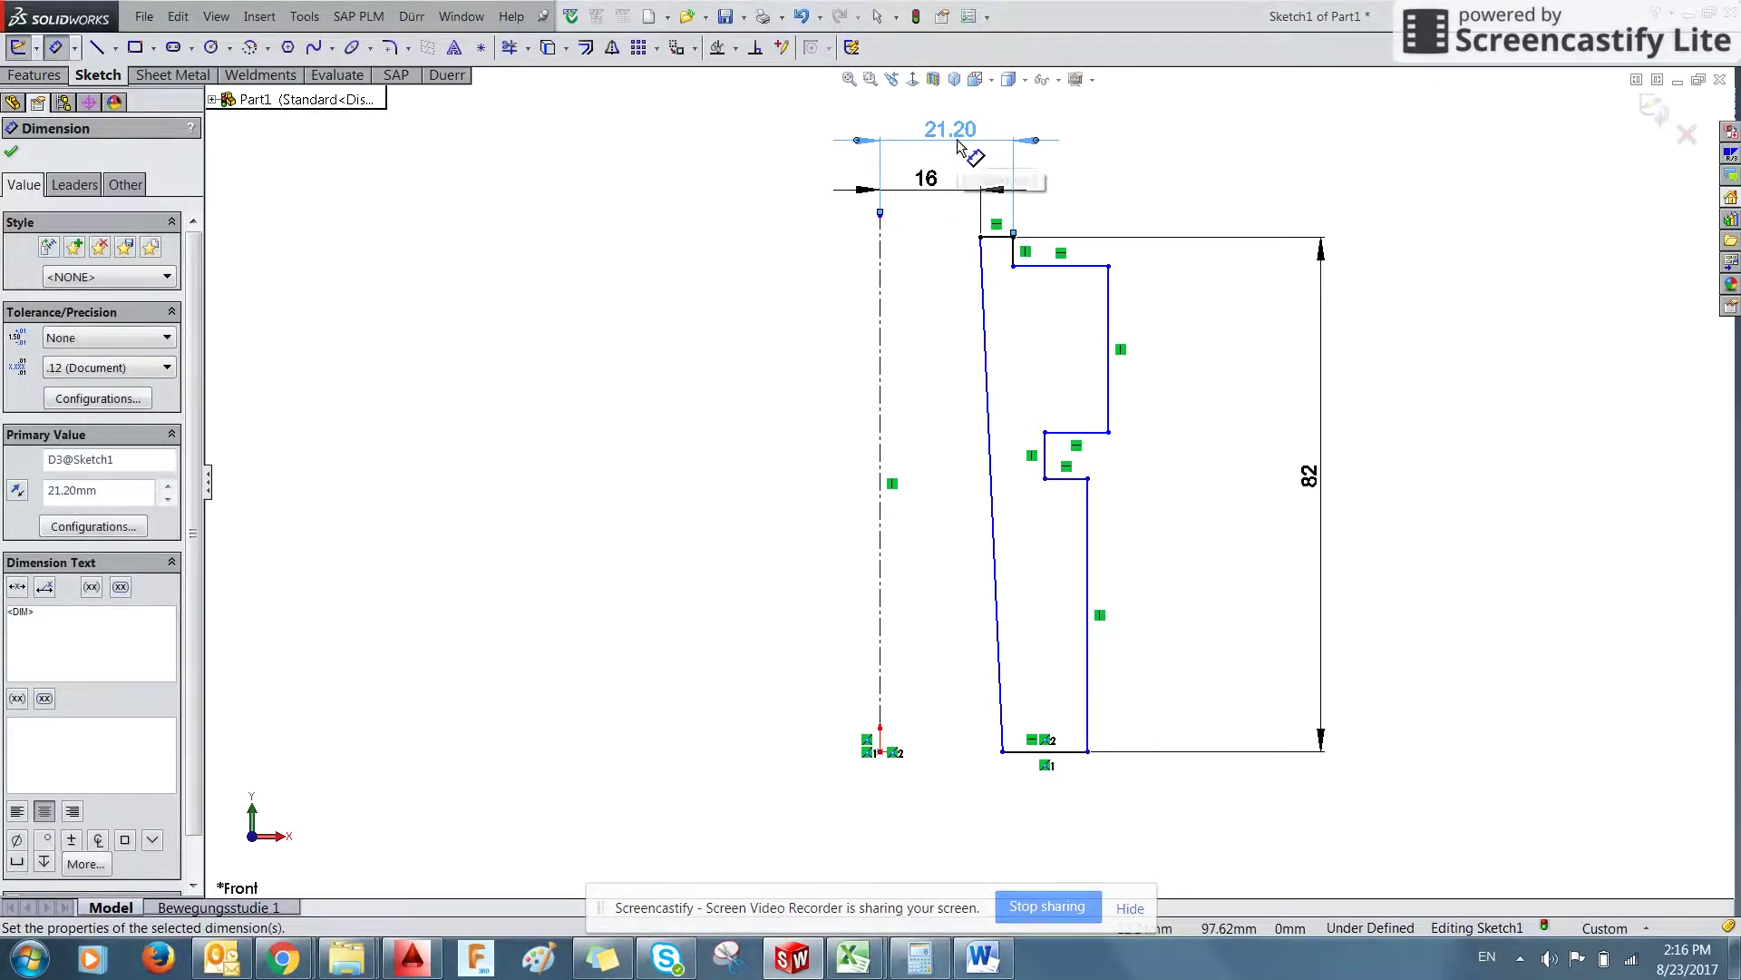
- Check the groove diameter in AutoCAD, and dimension the groove's vertical edge from the centerline in SolidWorks with the equation =51.5/2
key("alt+Tab")
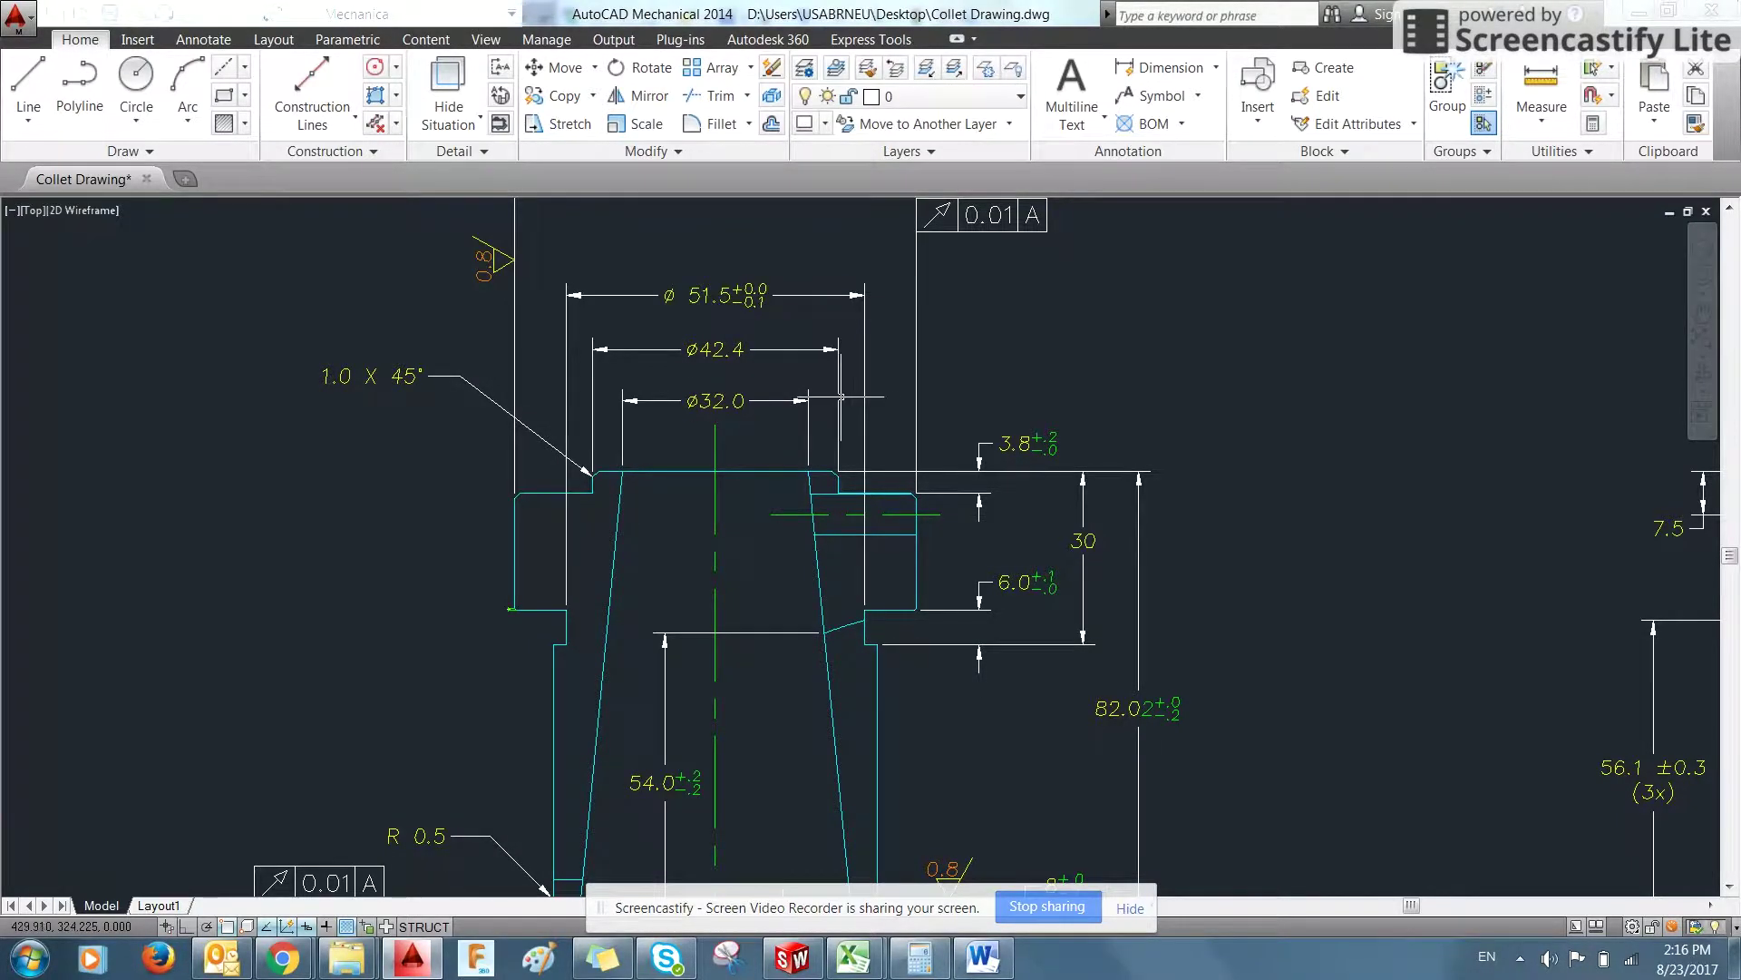
key("alt+Tab")
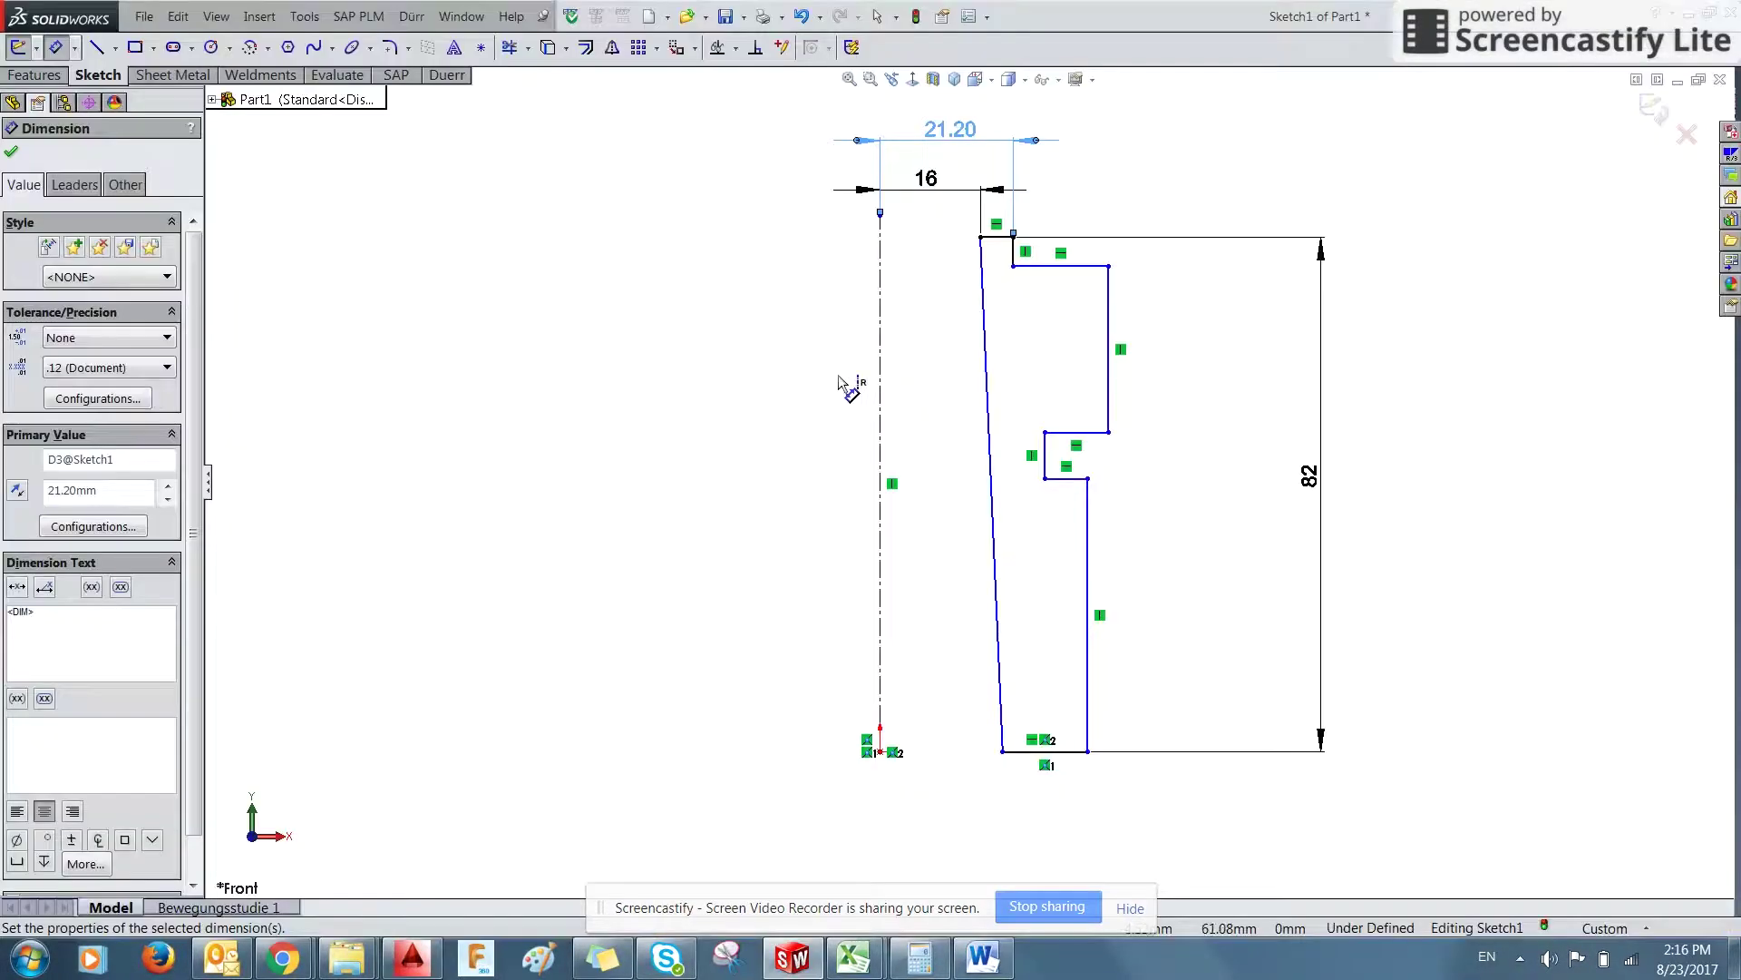
left_click(1048, 456)
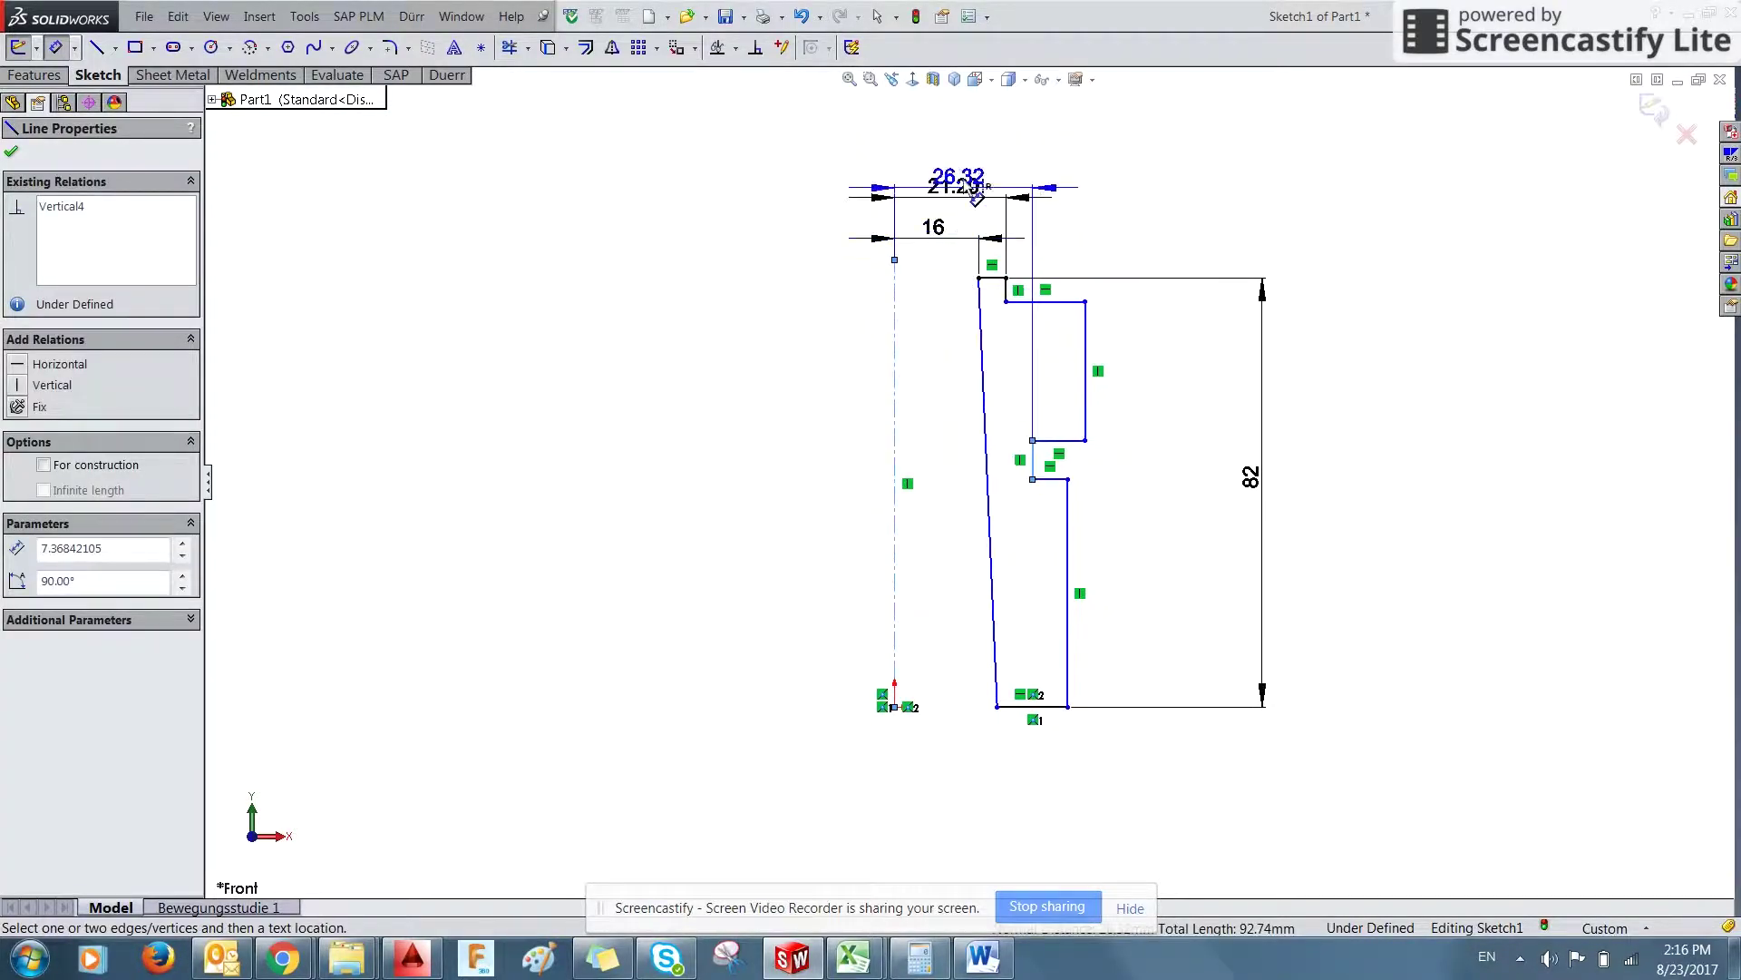
left_click(966, 141)
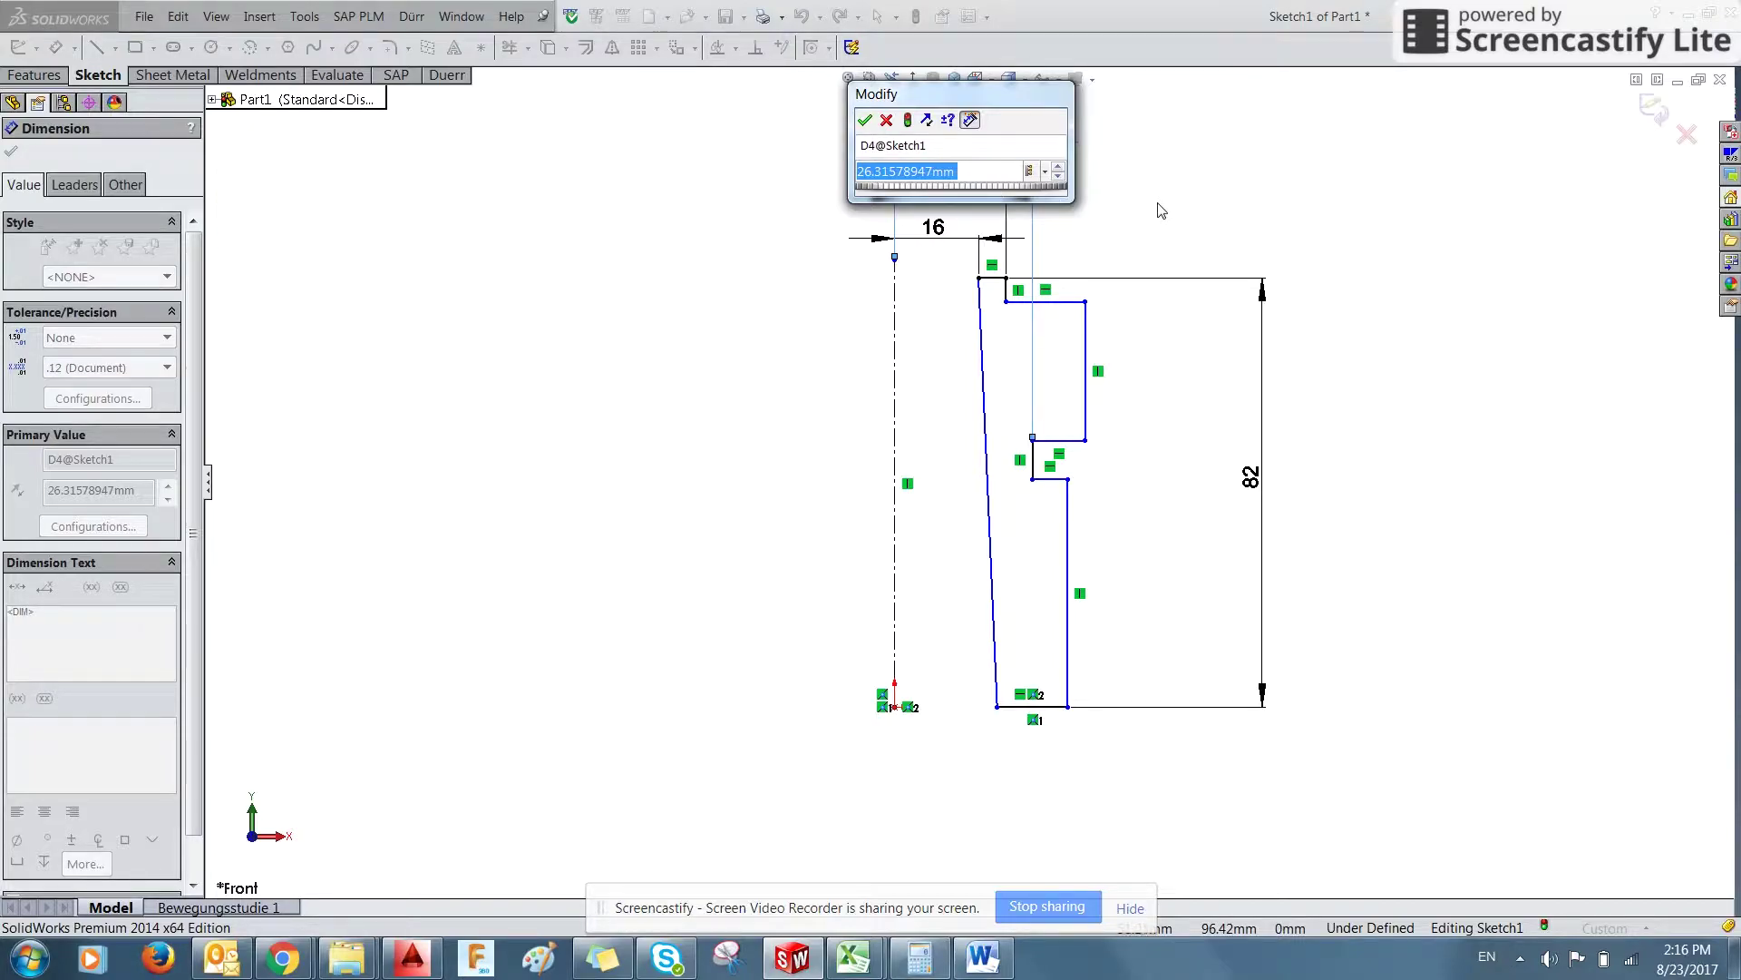
type("=")
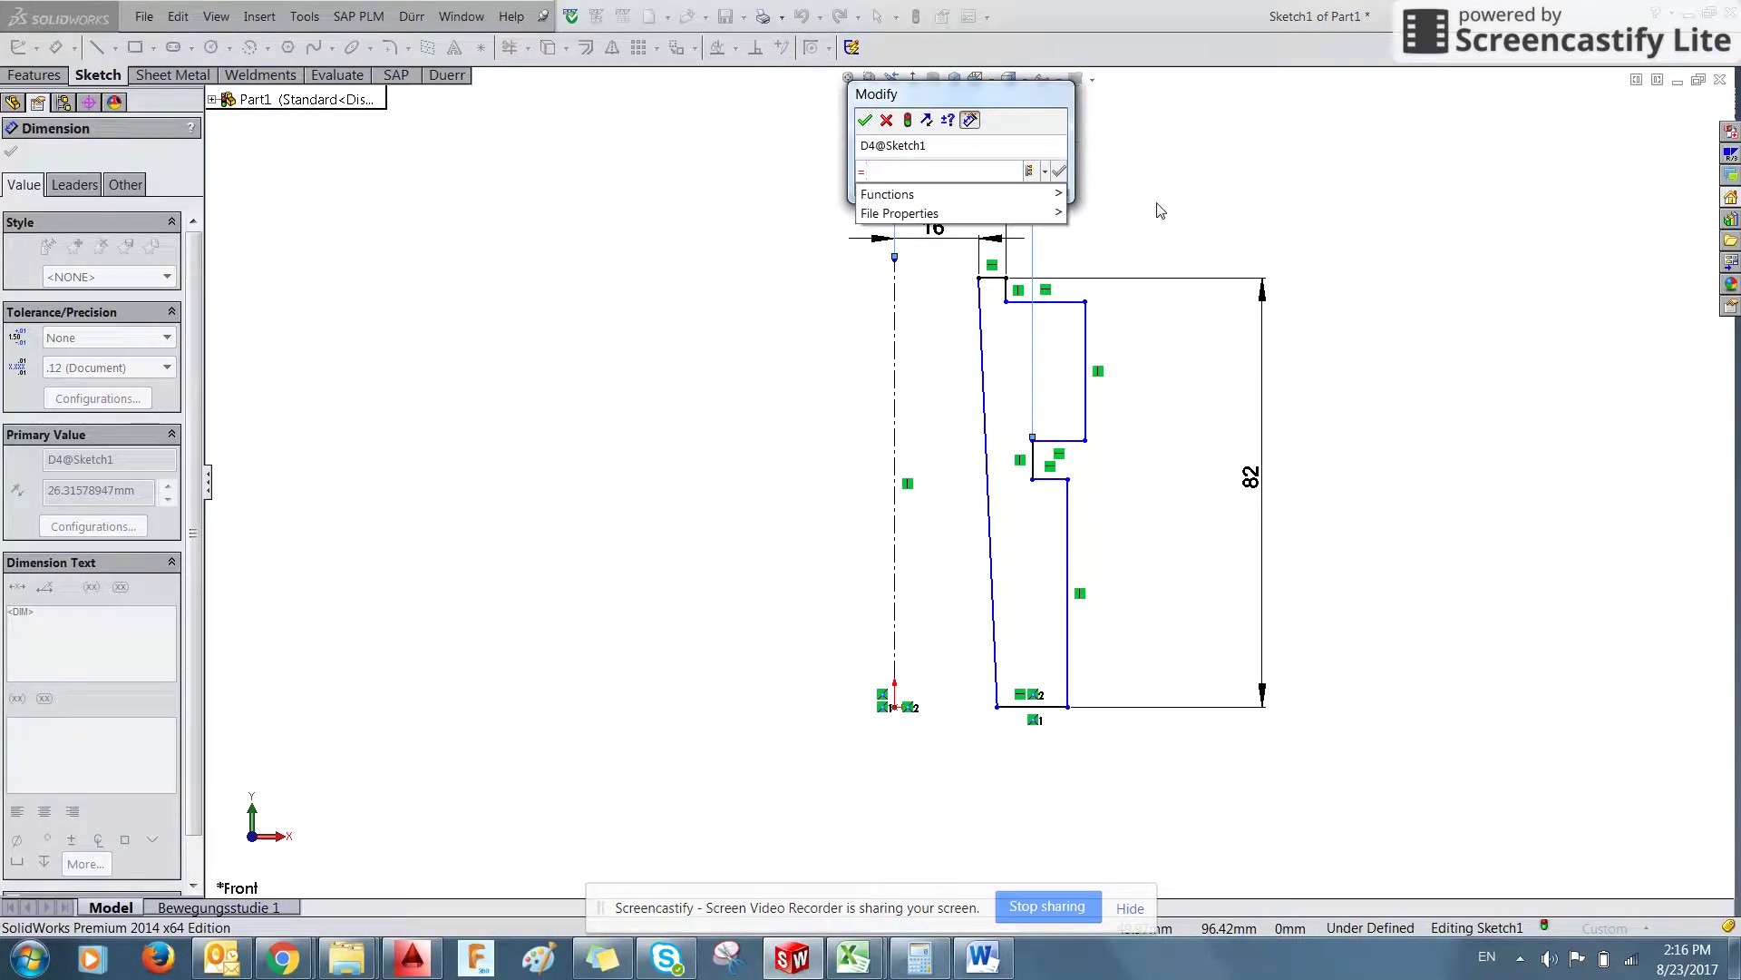
type("51.5")
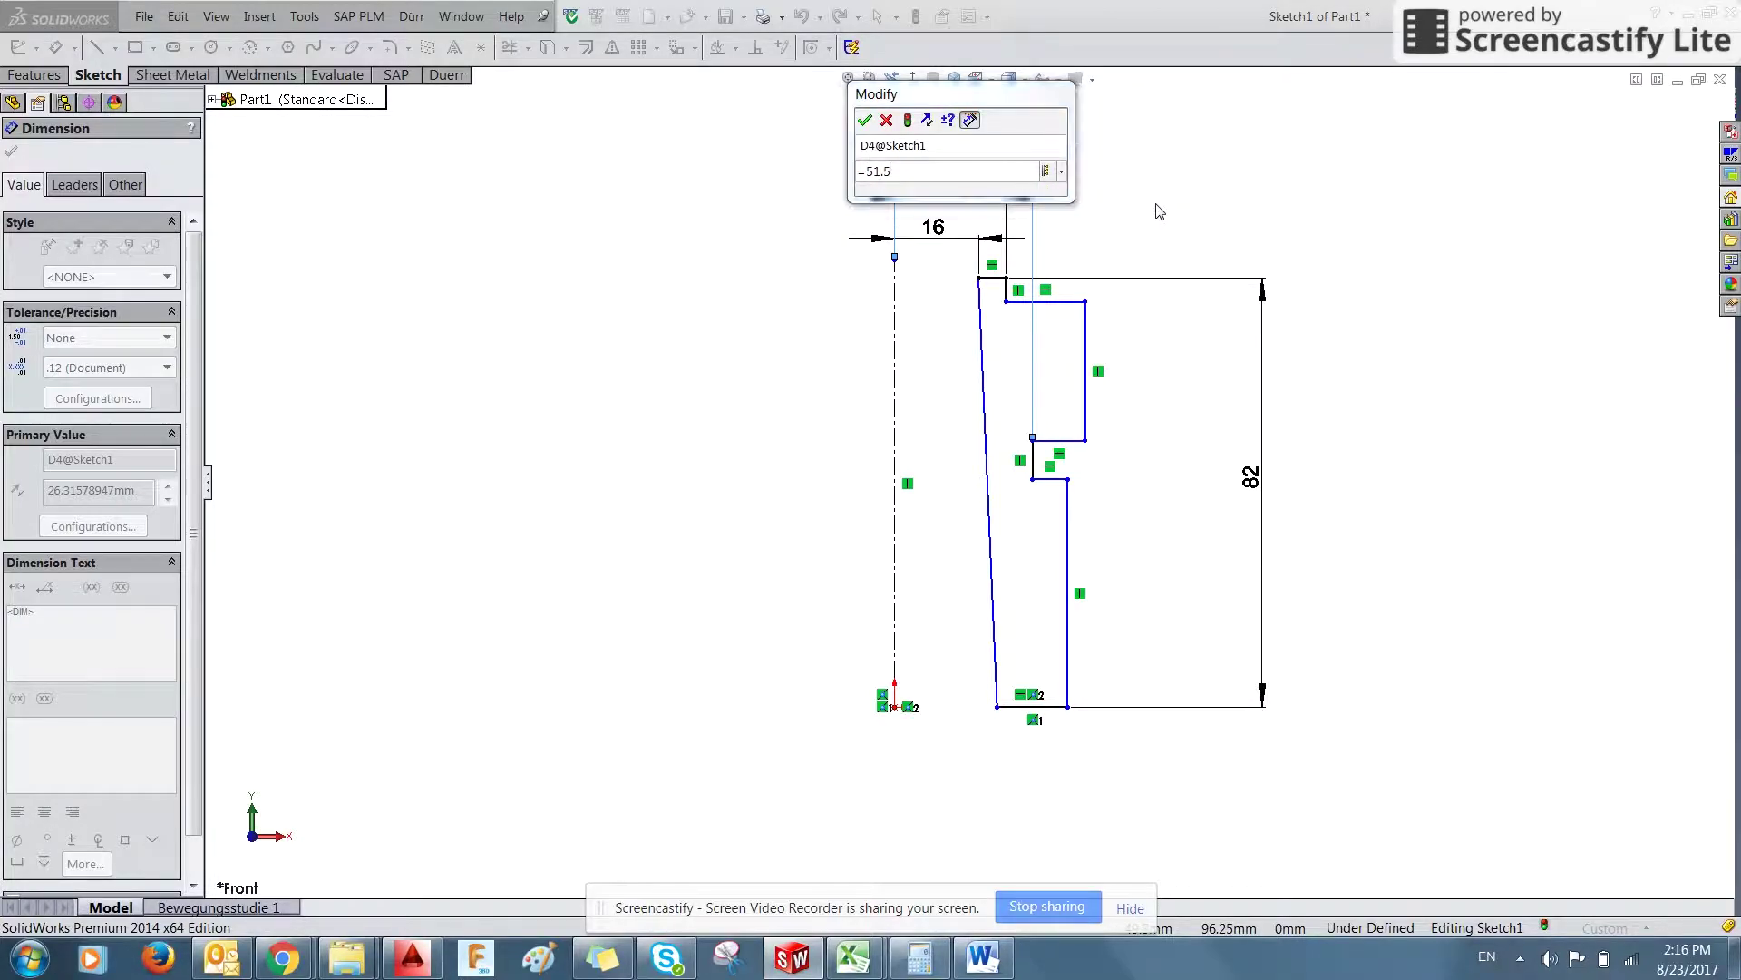
key("alt+Tab")
key("alt+Tab")
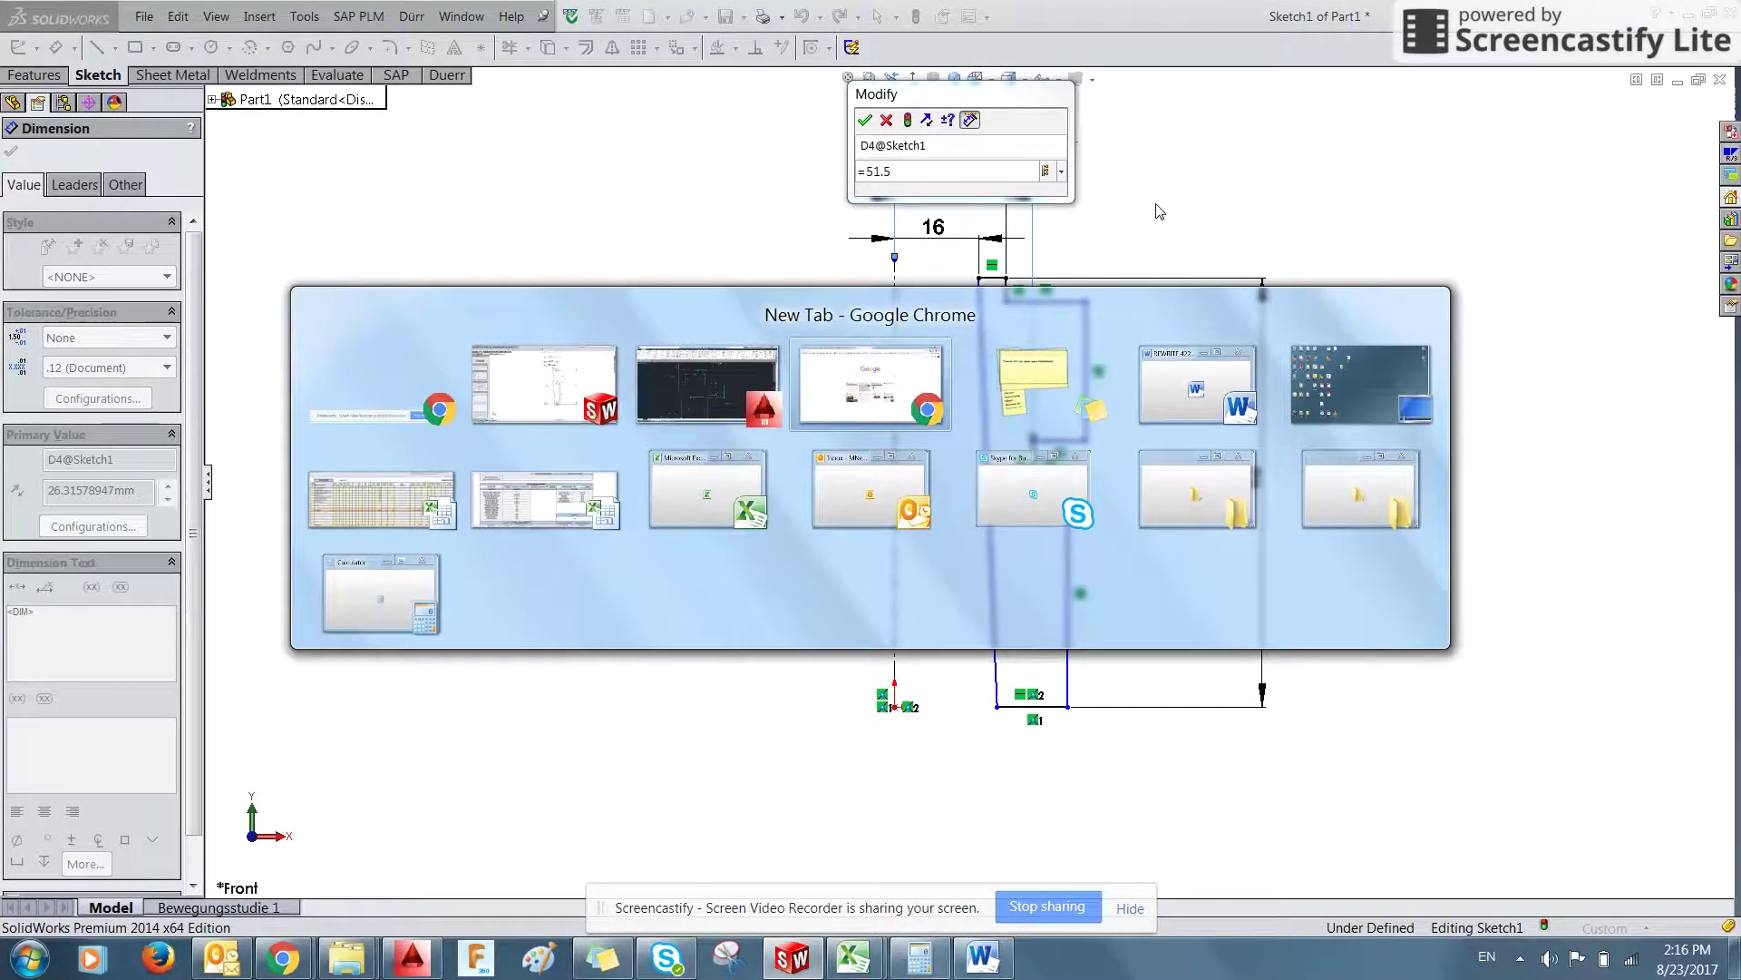
left_click(767, 346)
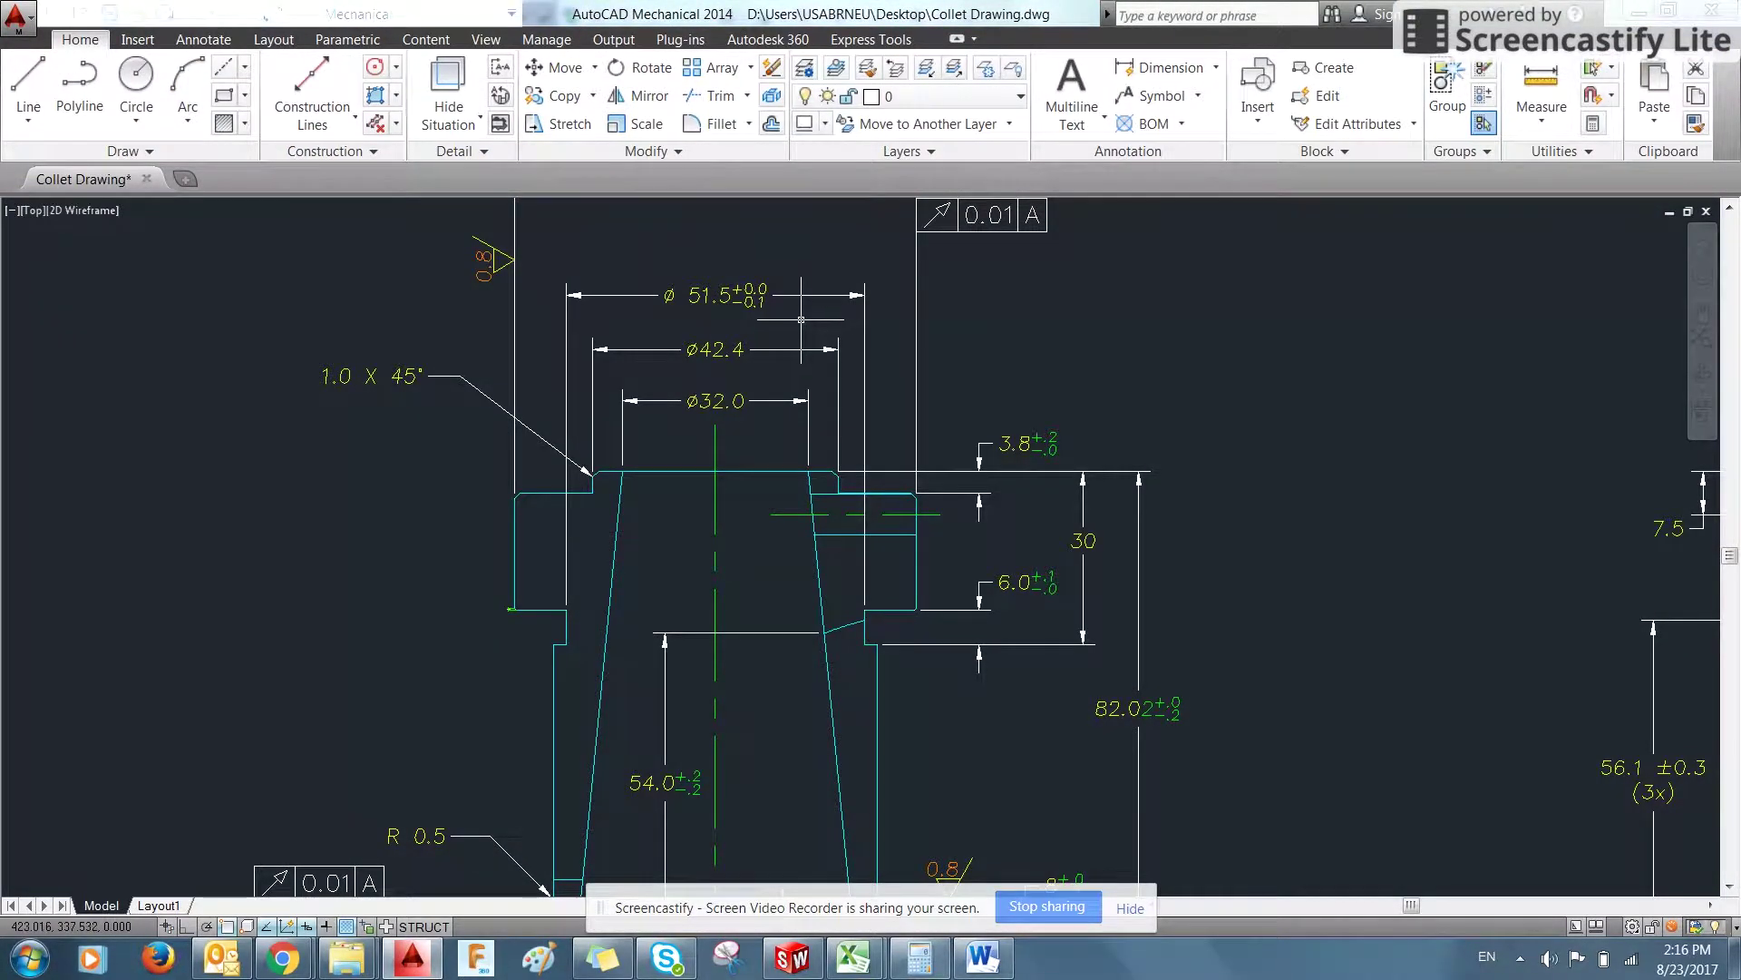
key("alt+Tab")
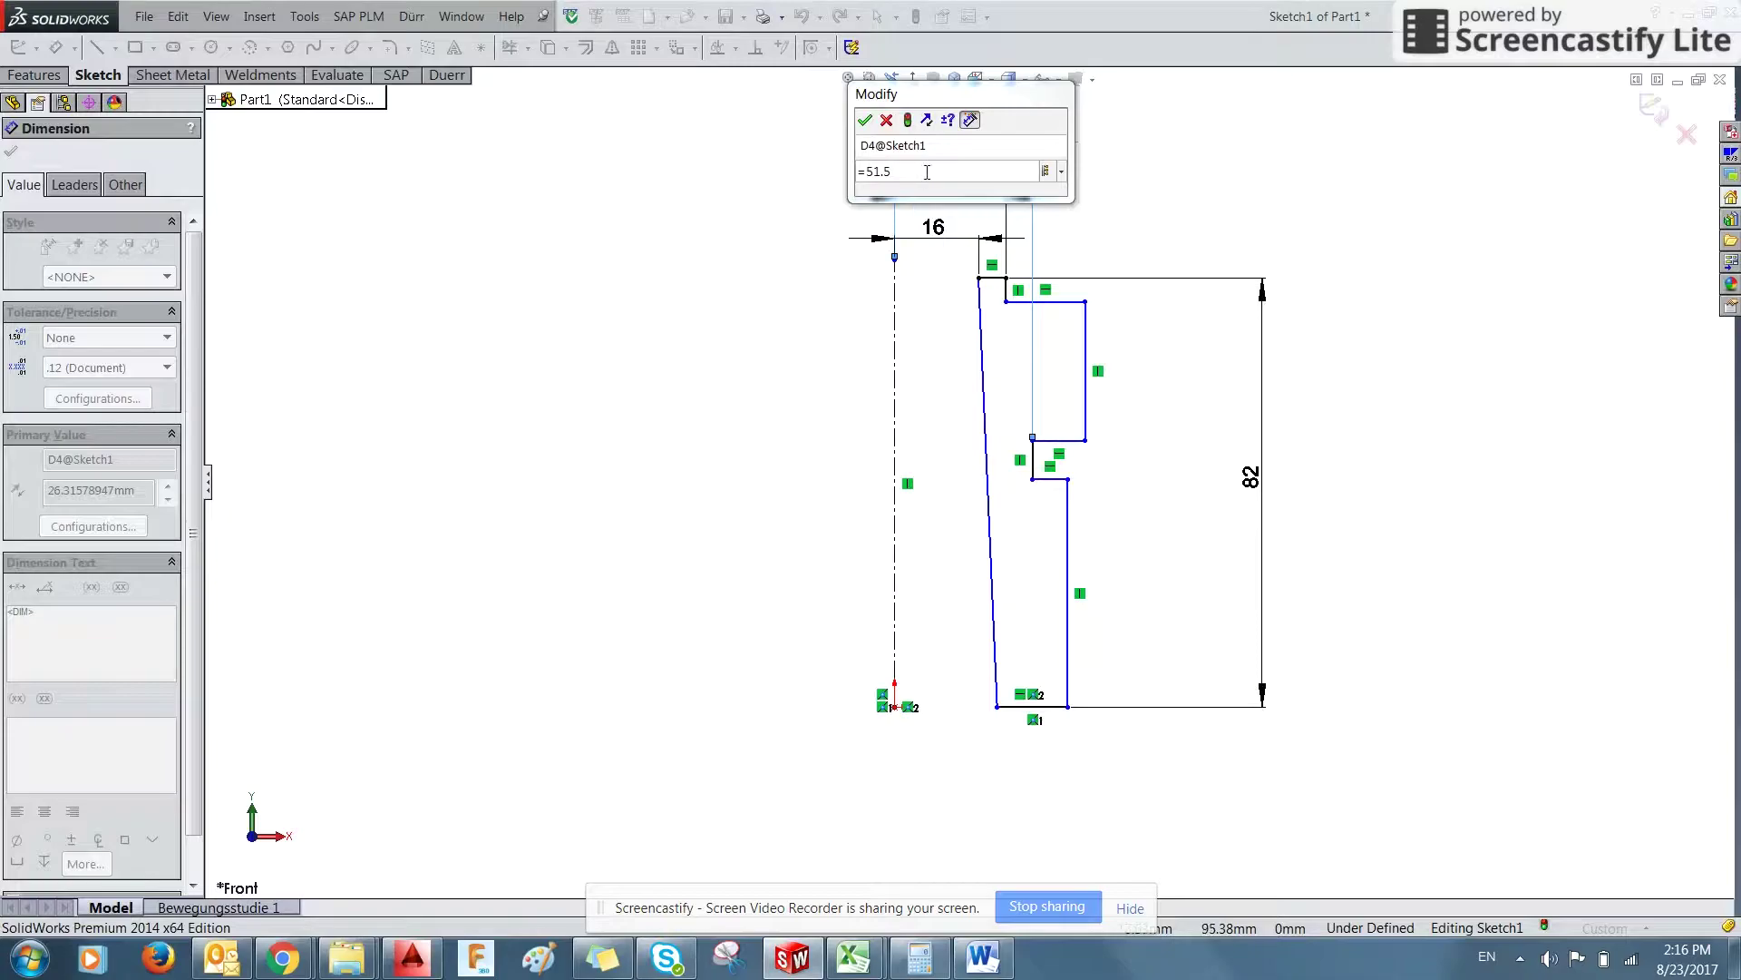
left_click(929, 170)
type("/2")
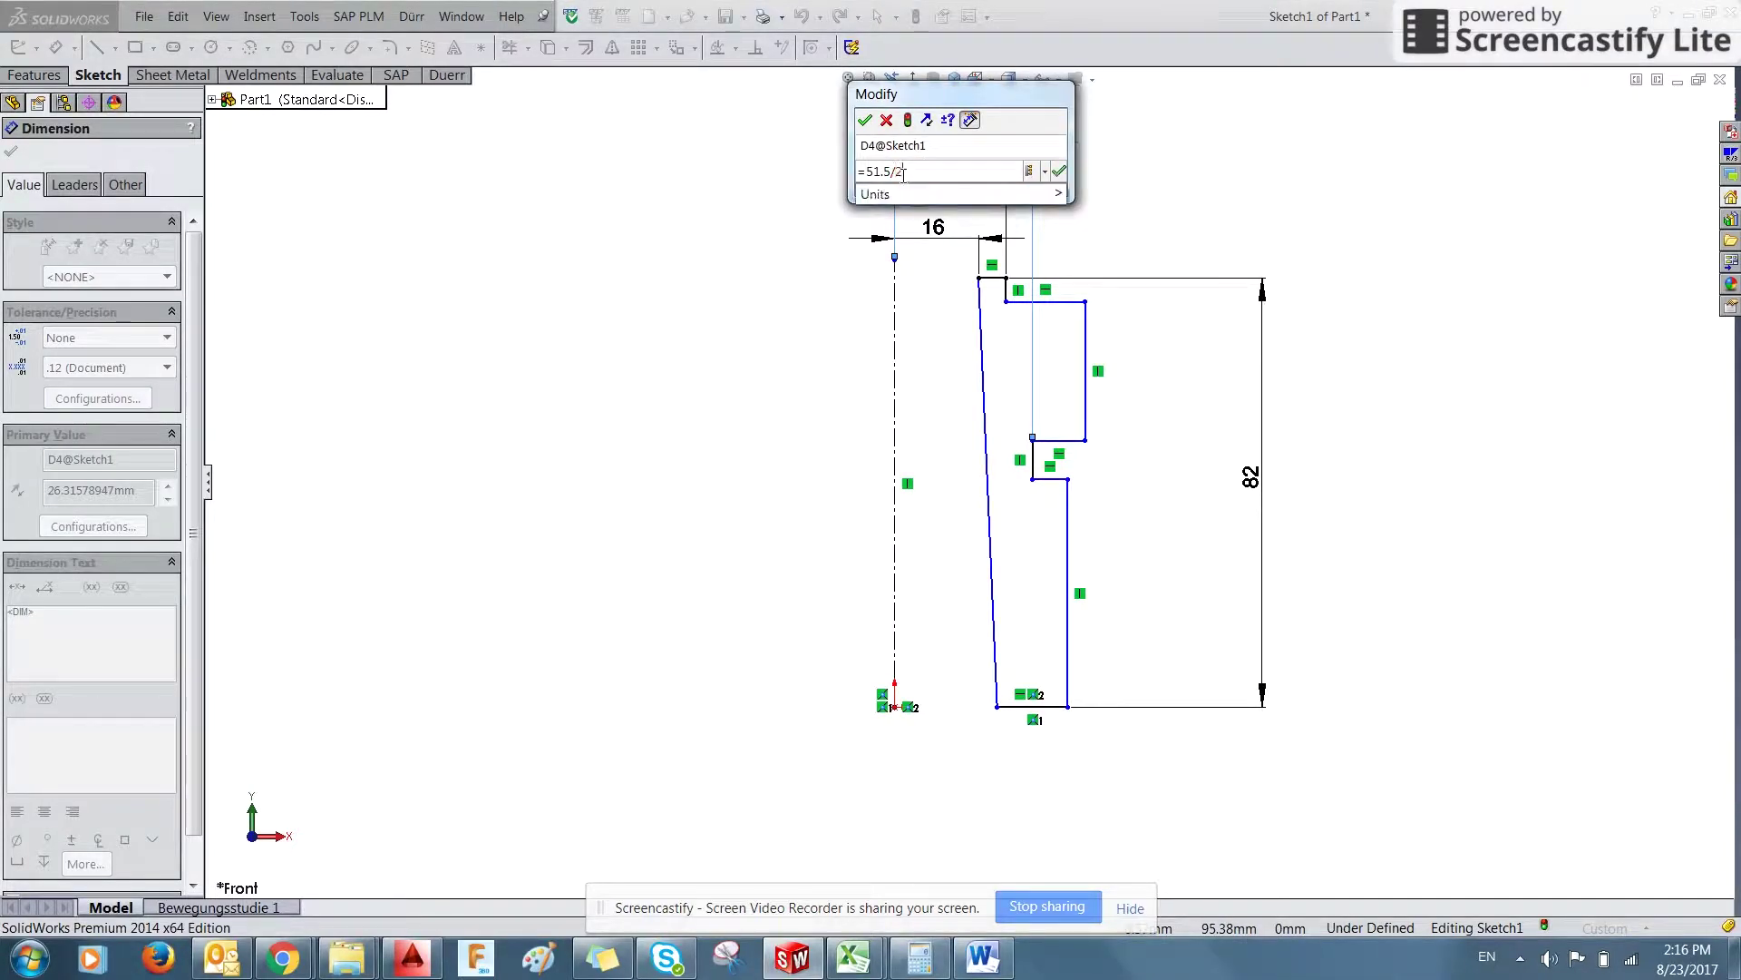
left_click(1059, 172)
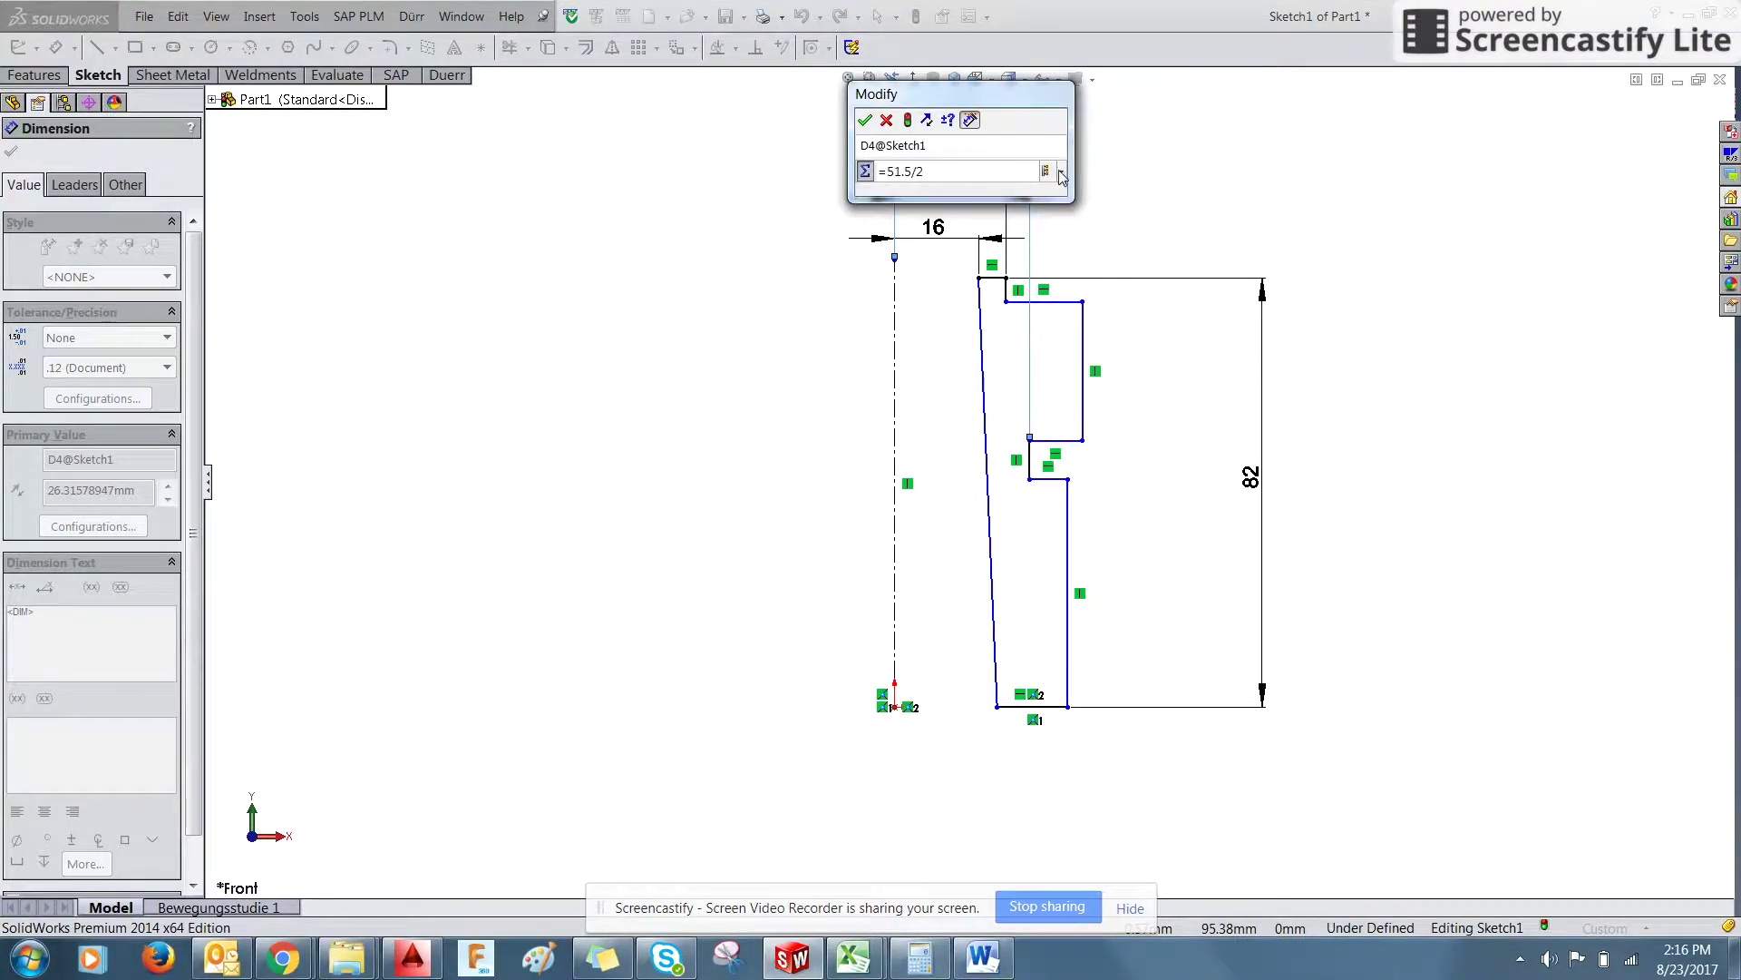
left_click(864, 120)
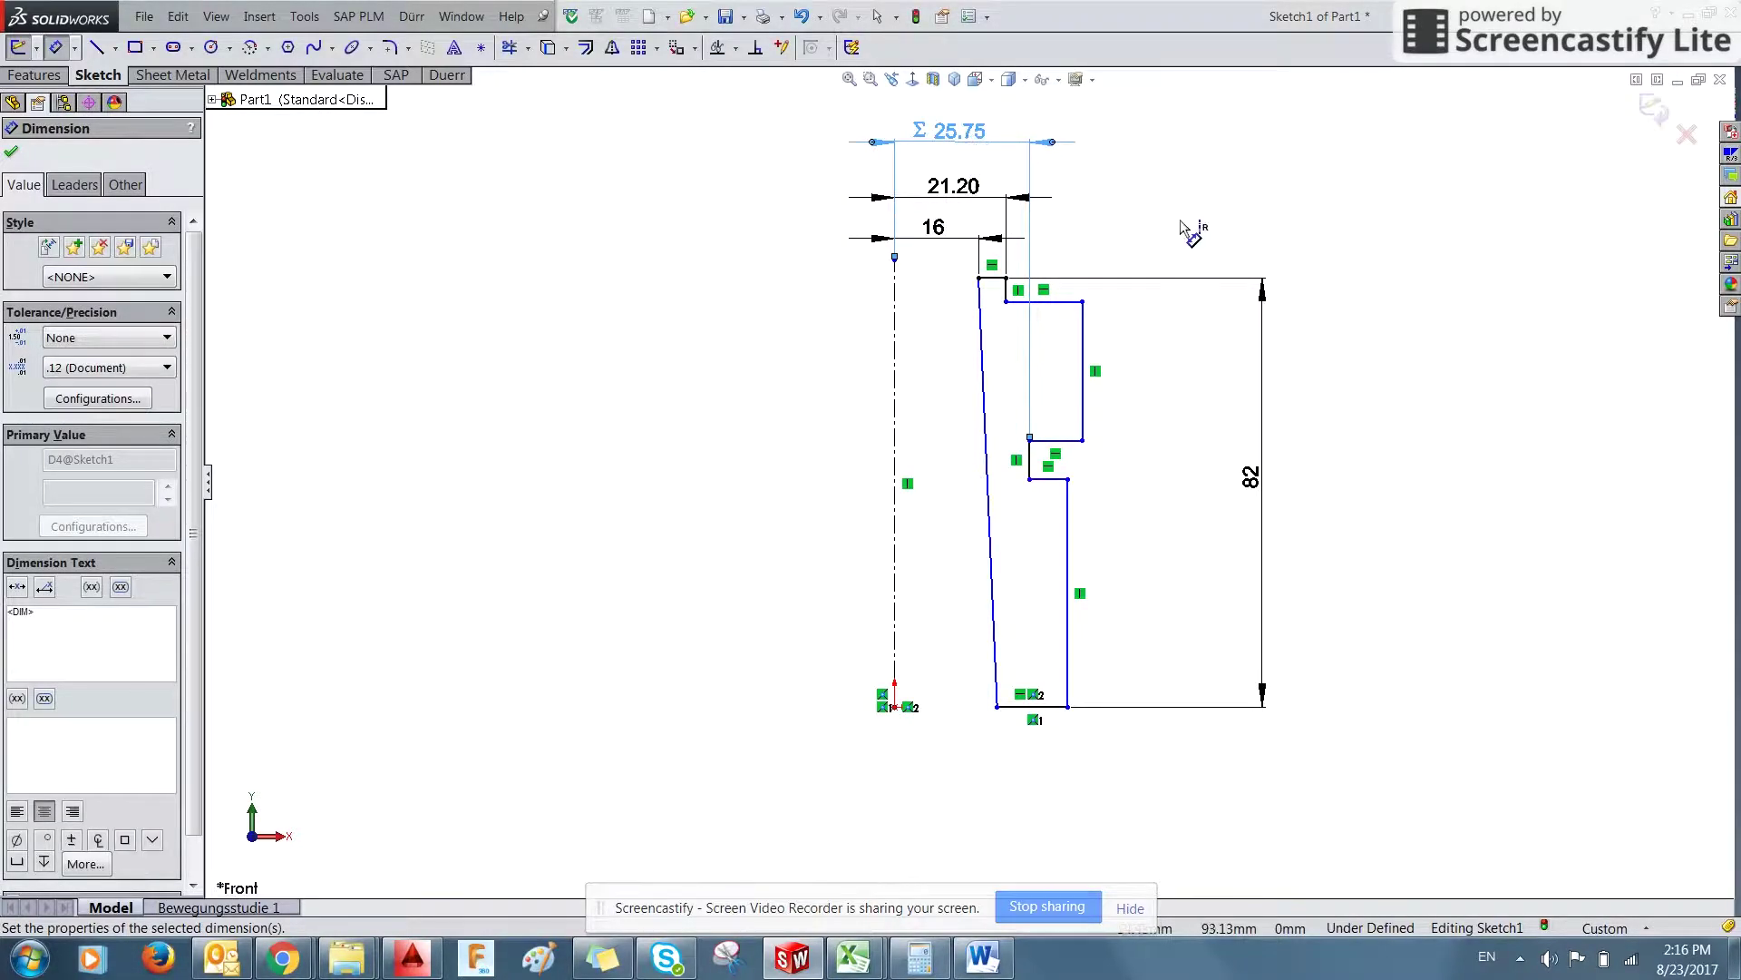
key("Escape")
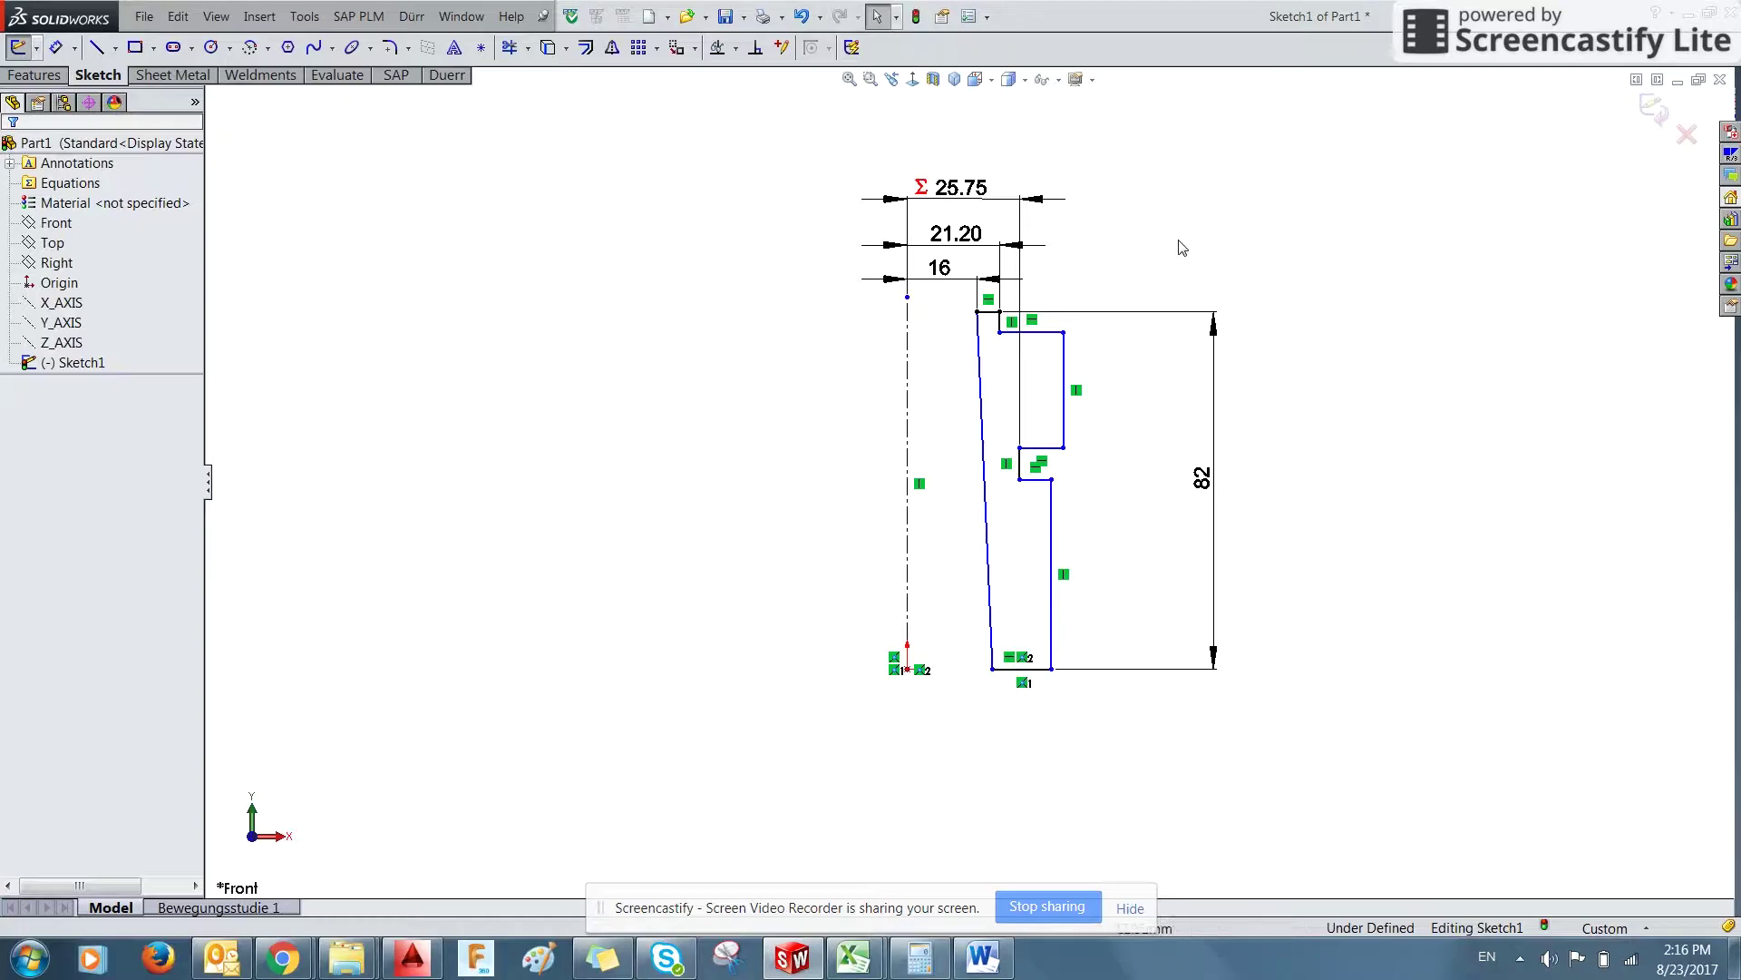
- Review the equation behind the groove edge's distance from the centerline
scroll(1182, 247, "down", 2)
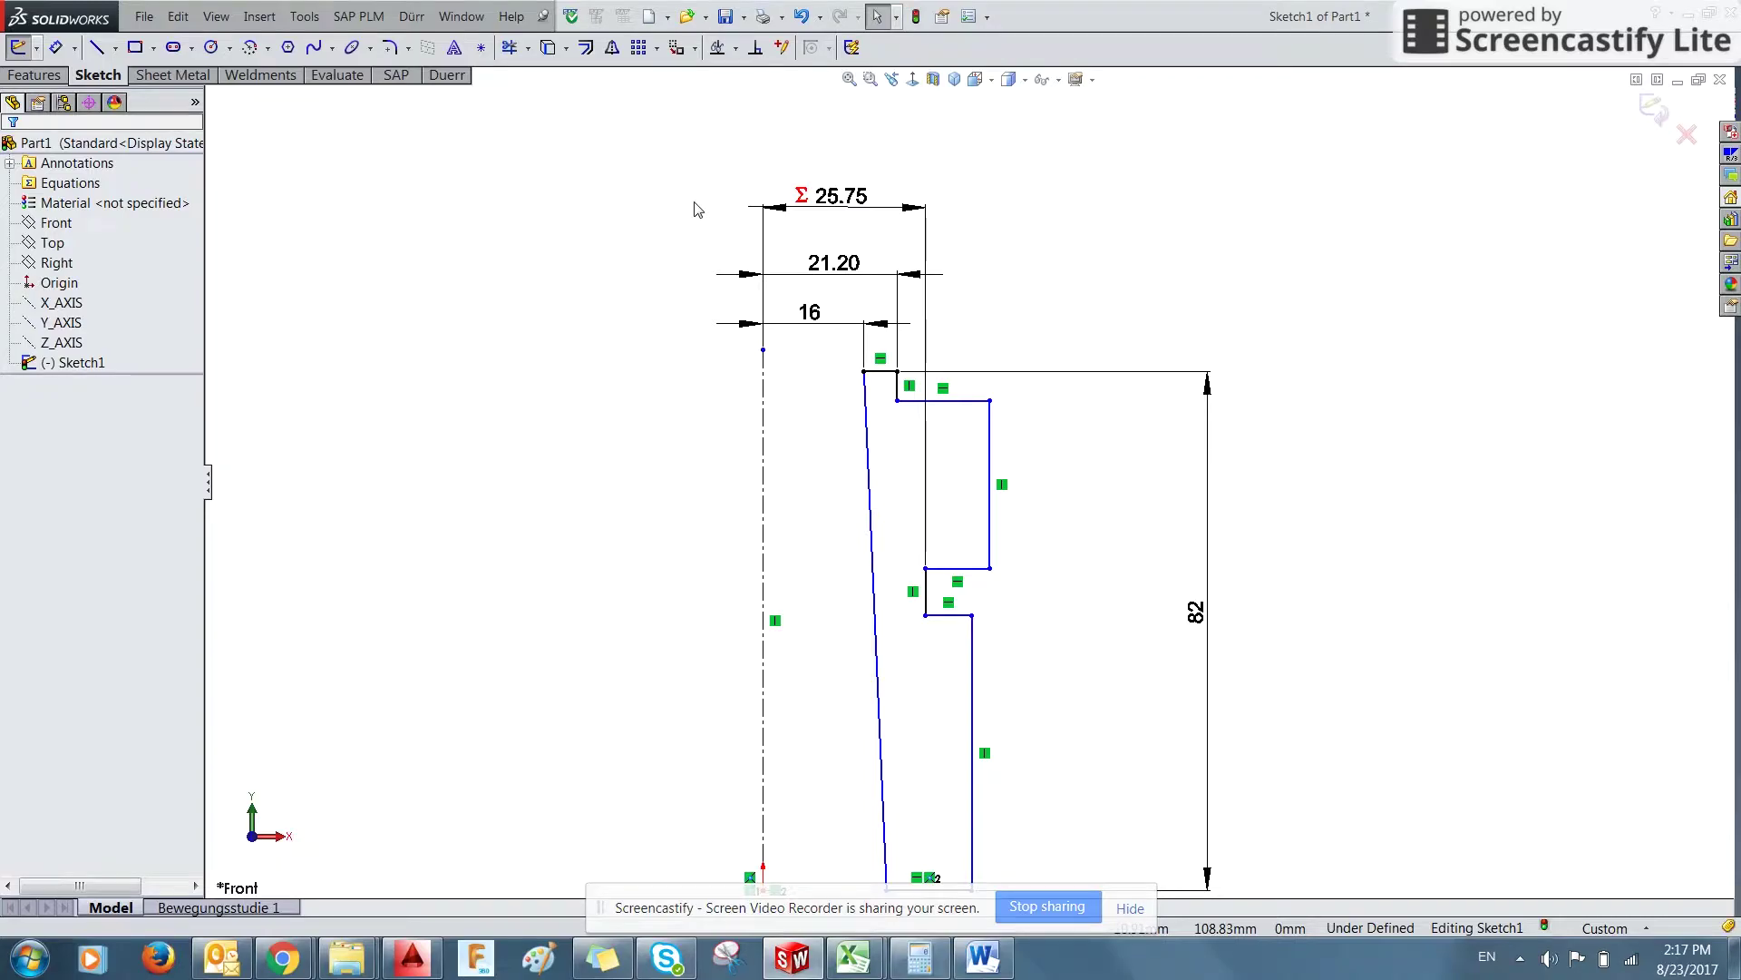
double_click(828, 195)
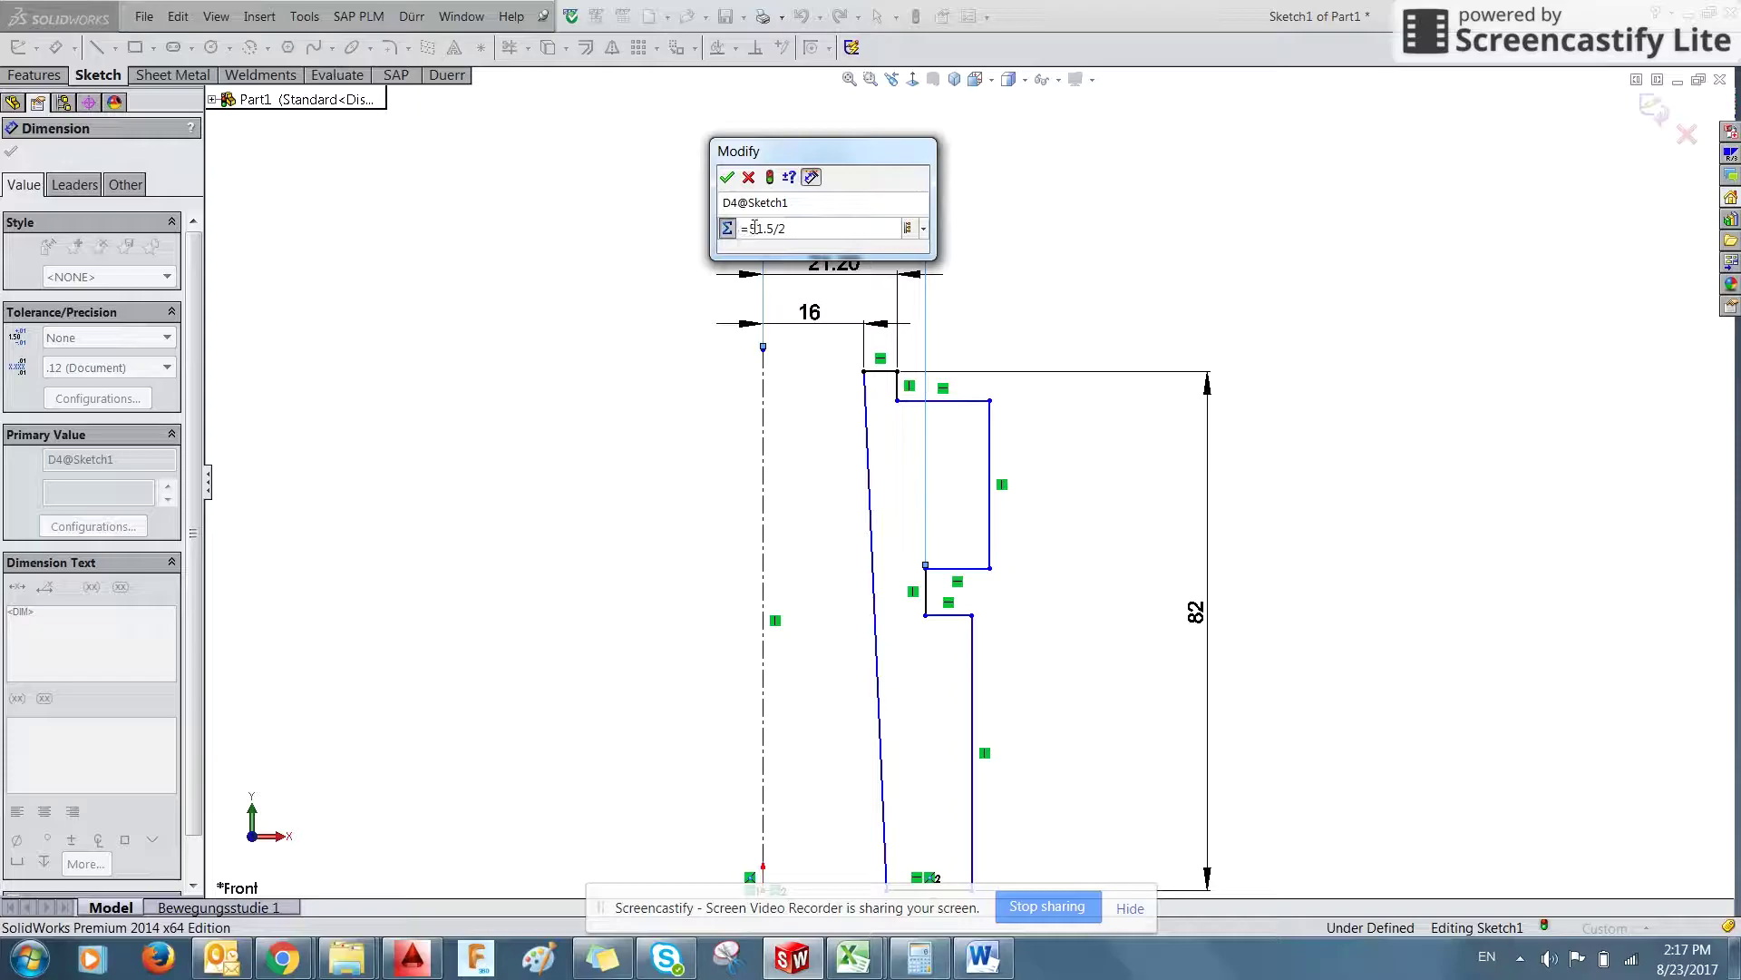
left_click(728, 178)
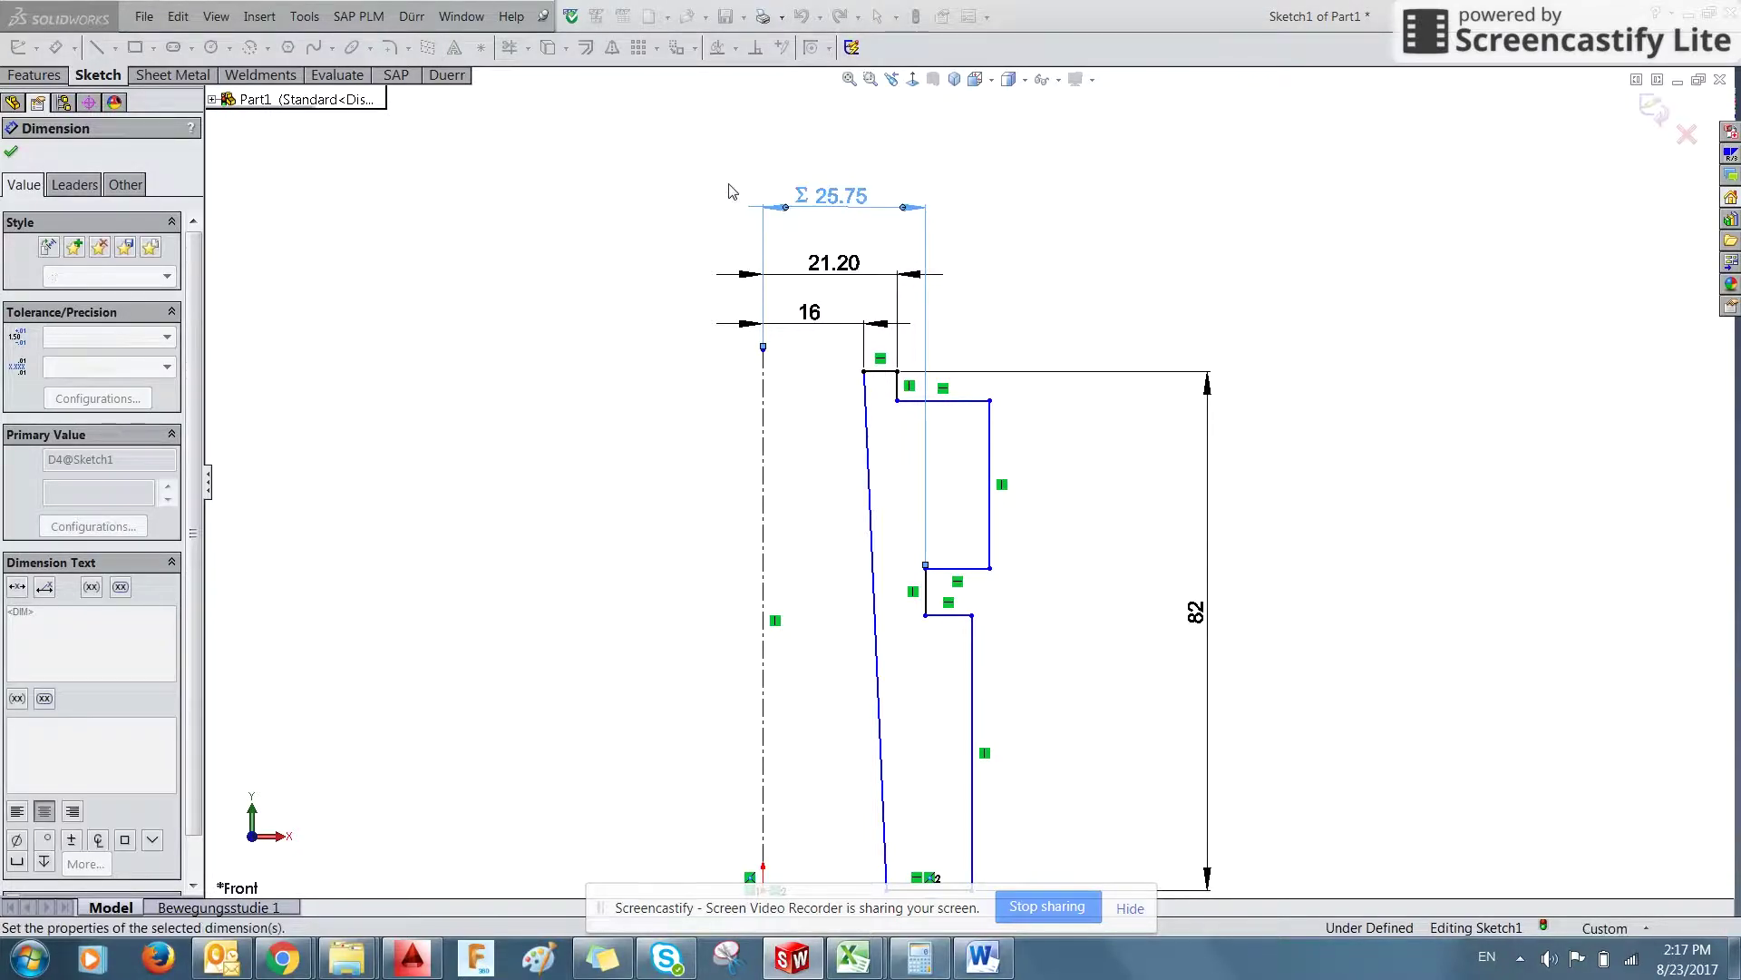
left_click(739, 423)
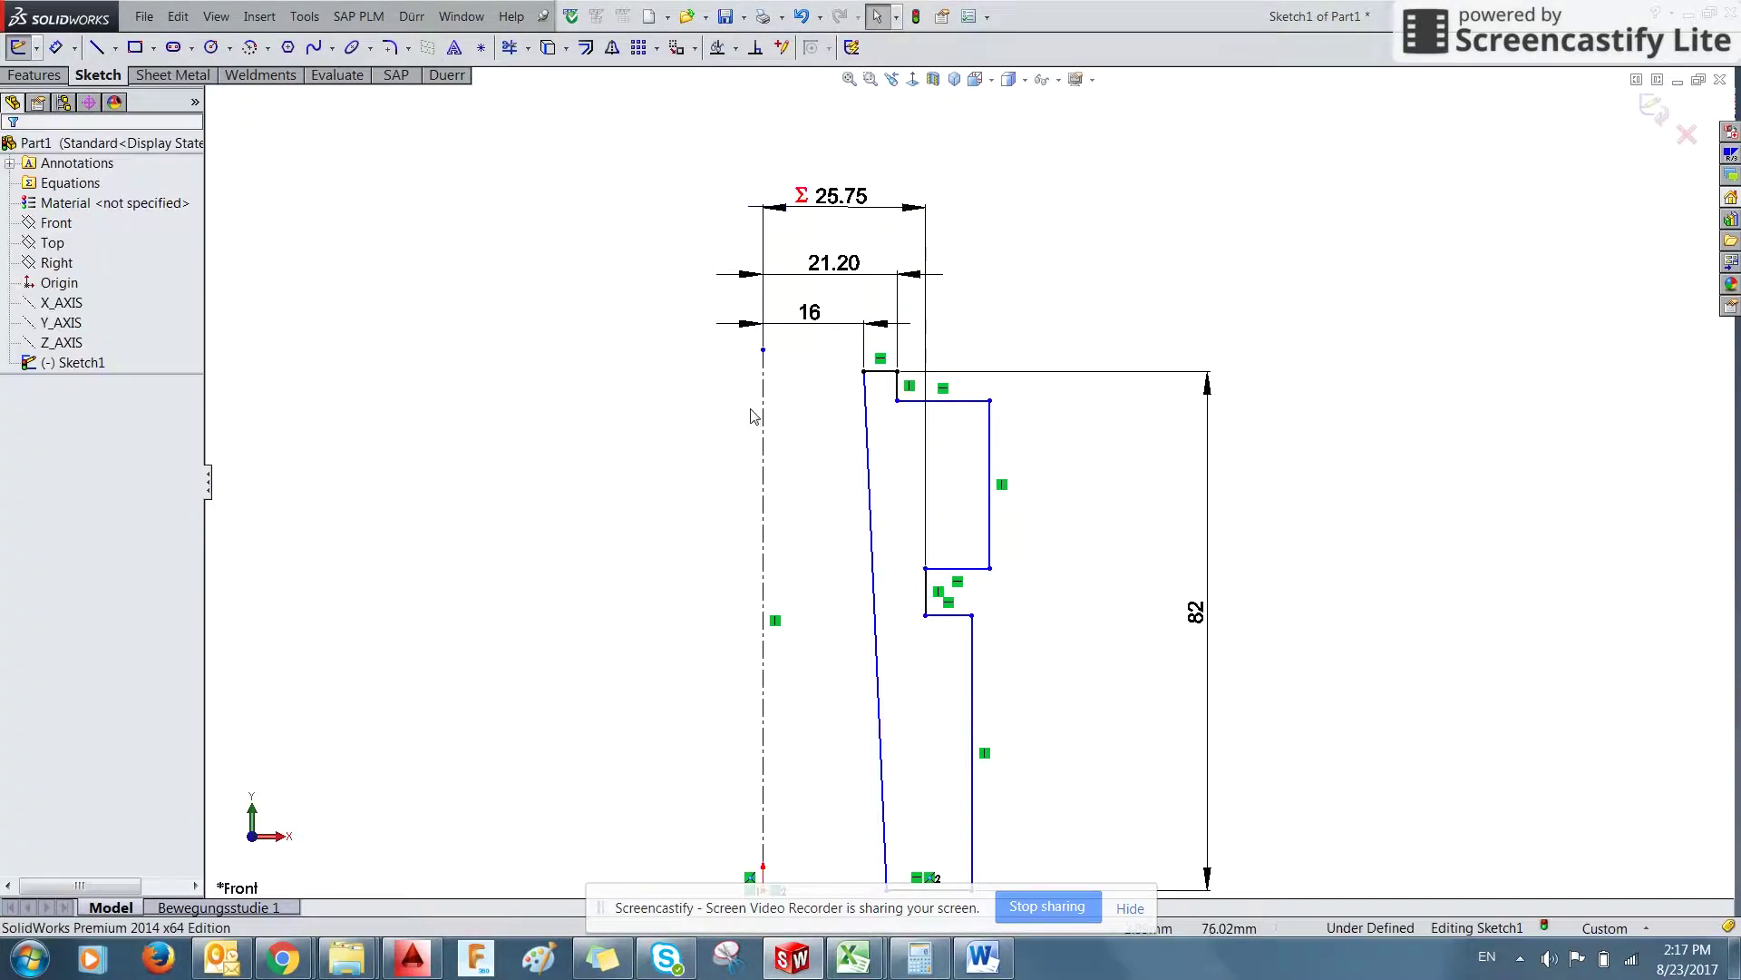
- Check the flange diameter in the AutoCAD drawing, and dimension the flange's outer vertical edge from the centerline in SolidWorks with the equation =69.55/2
key("alt+Tab")
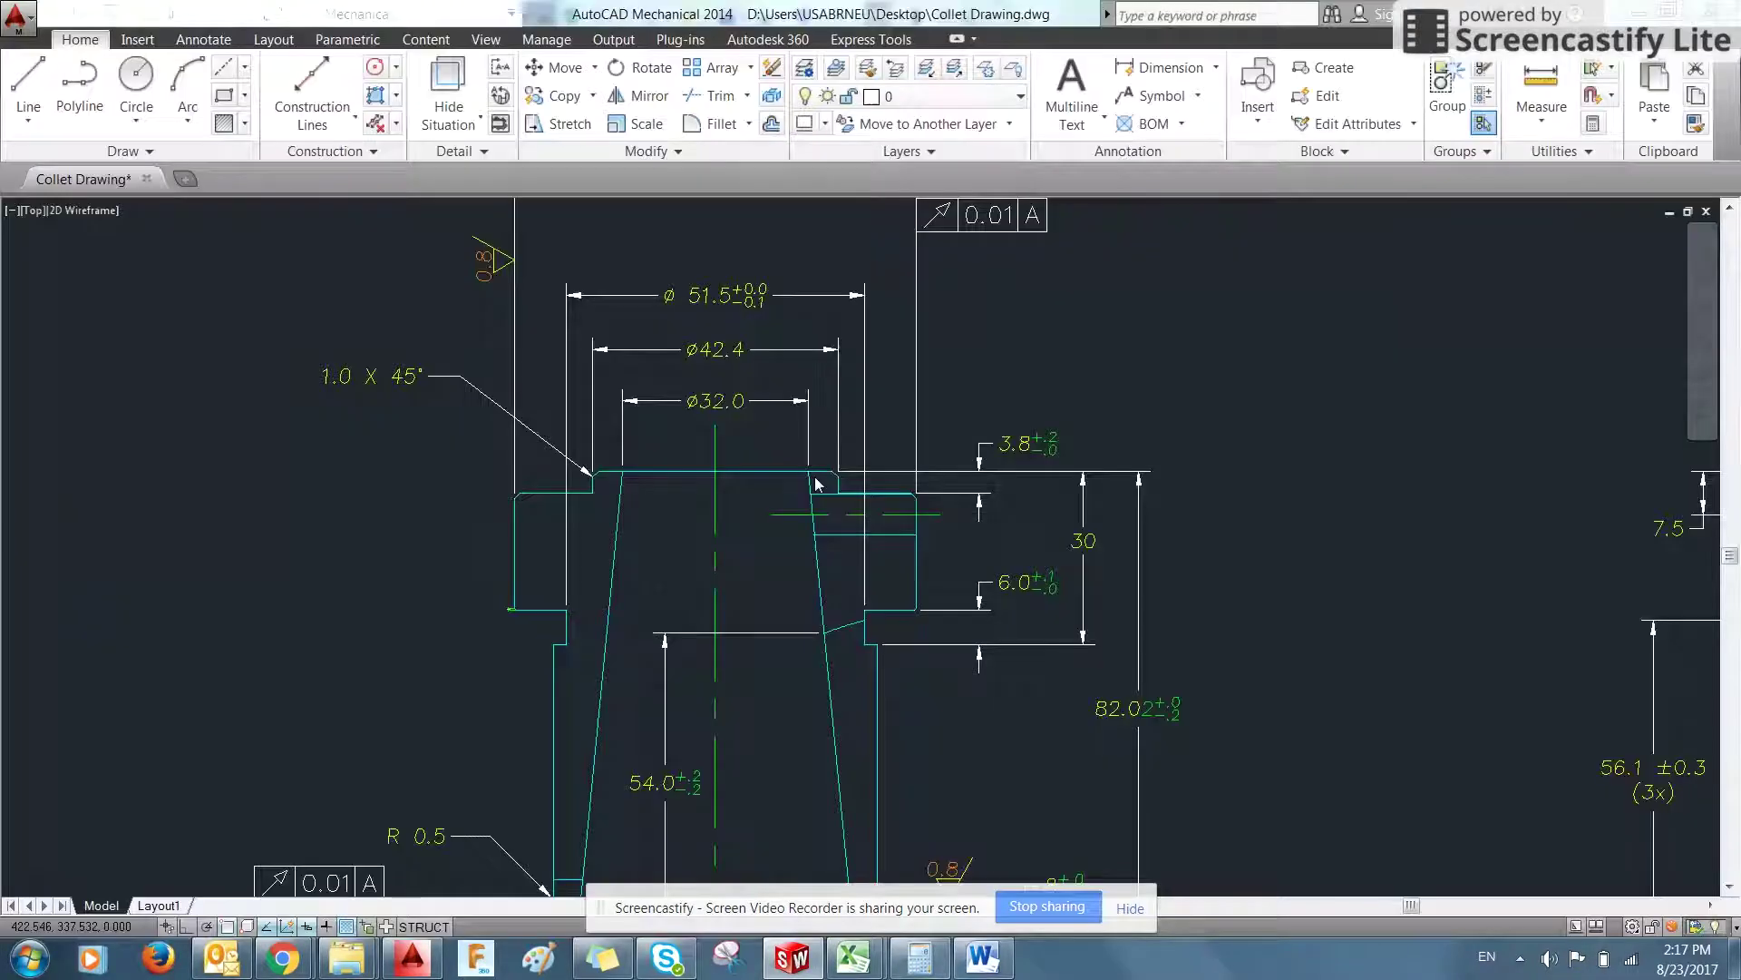
scroll(825, 458, "up", 2)
scroll(829, 455, "down", 2)
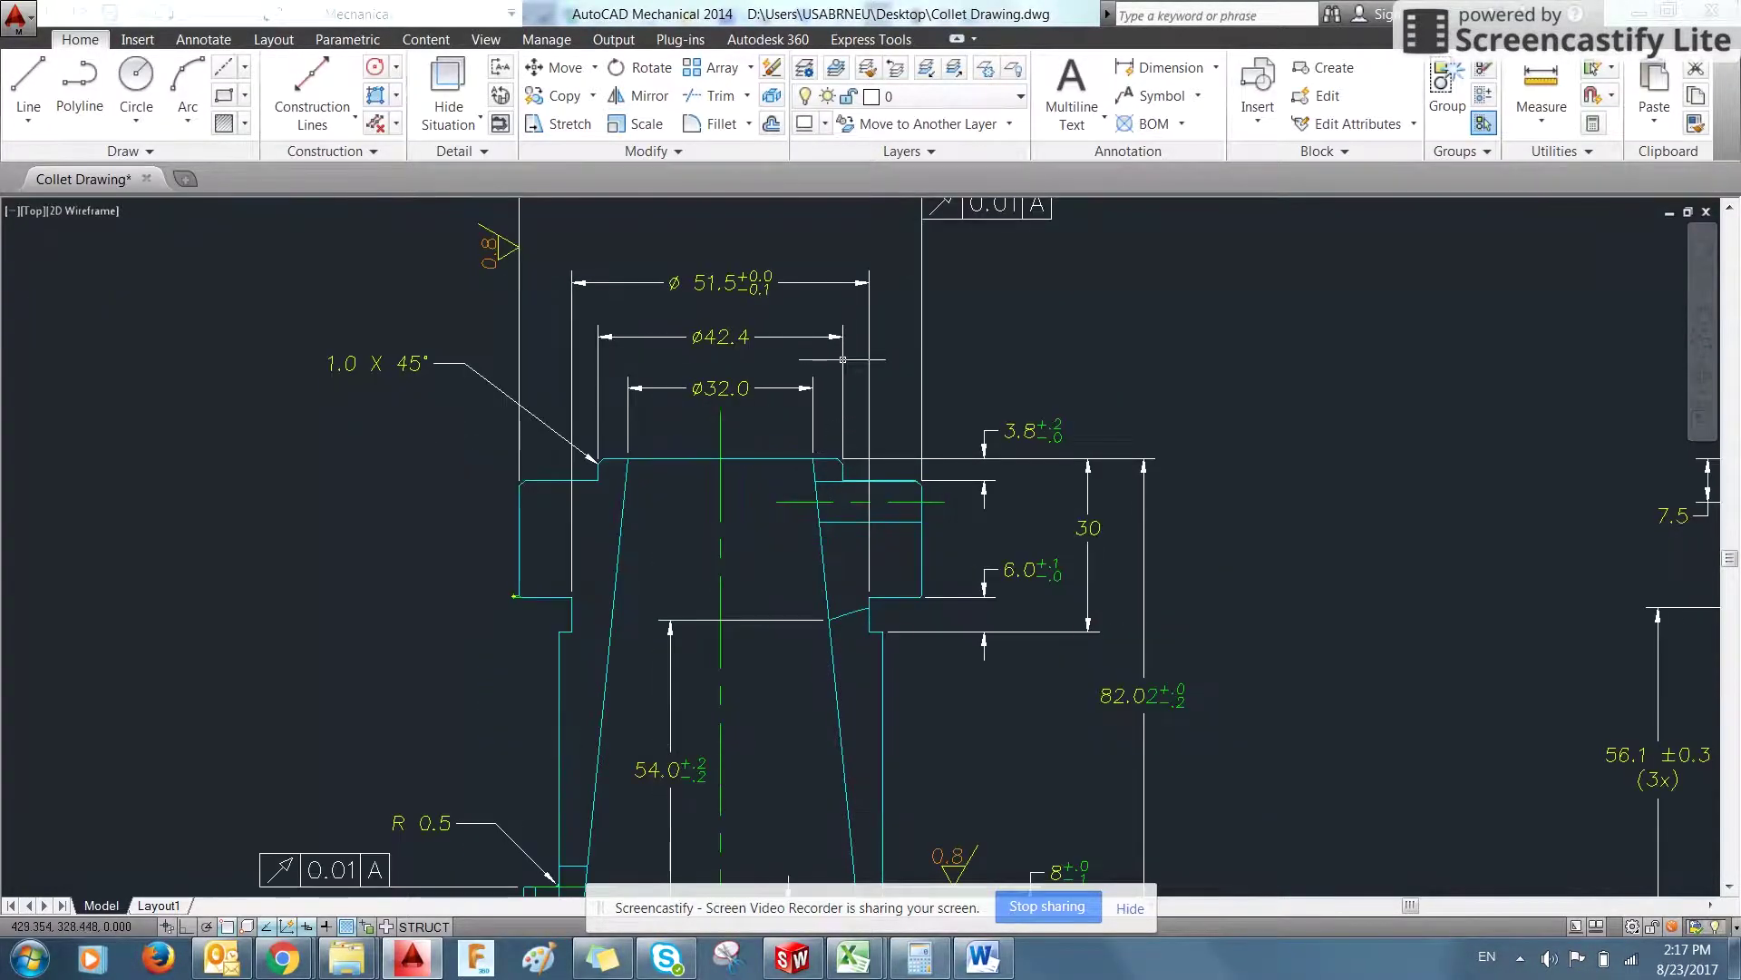
scroll(842, 359, "down", 2)
scroll(831, 560, "up", 2)
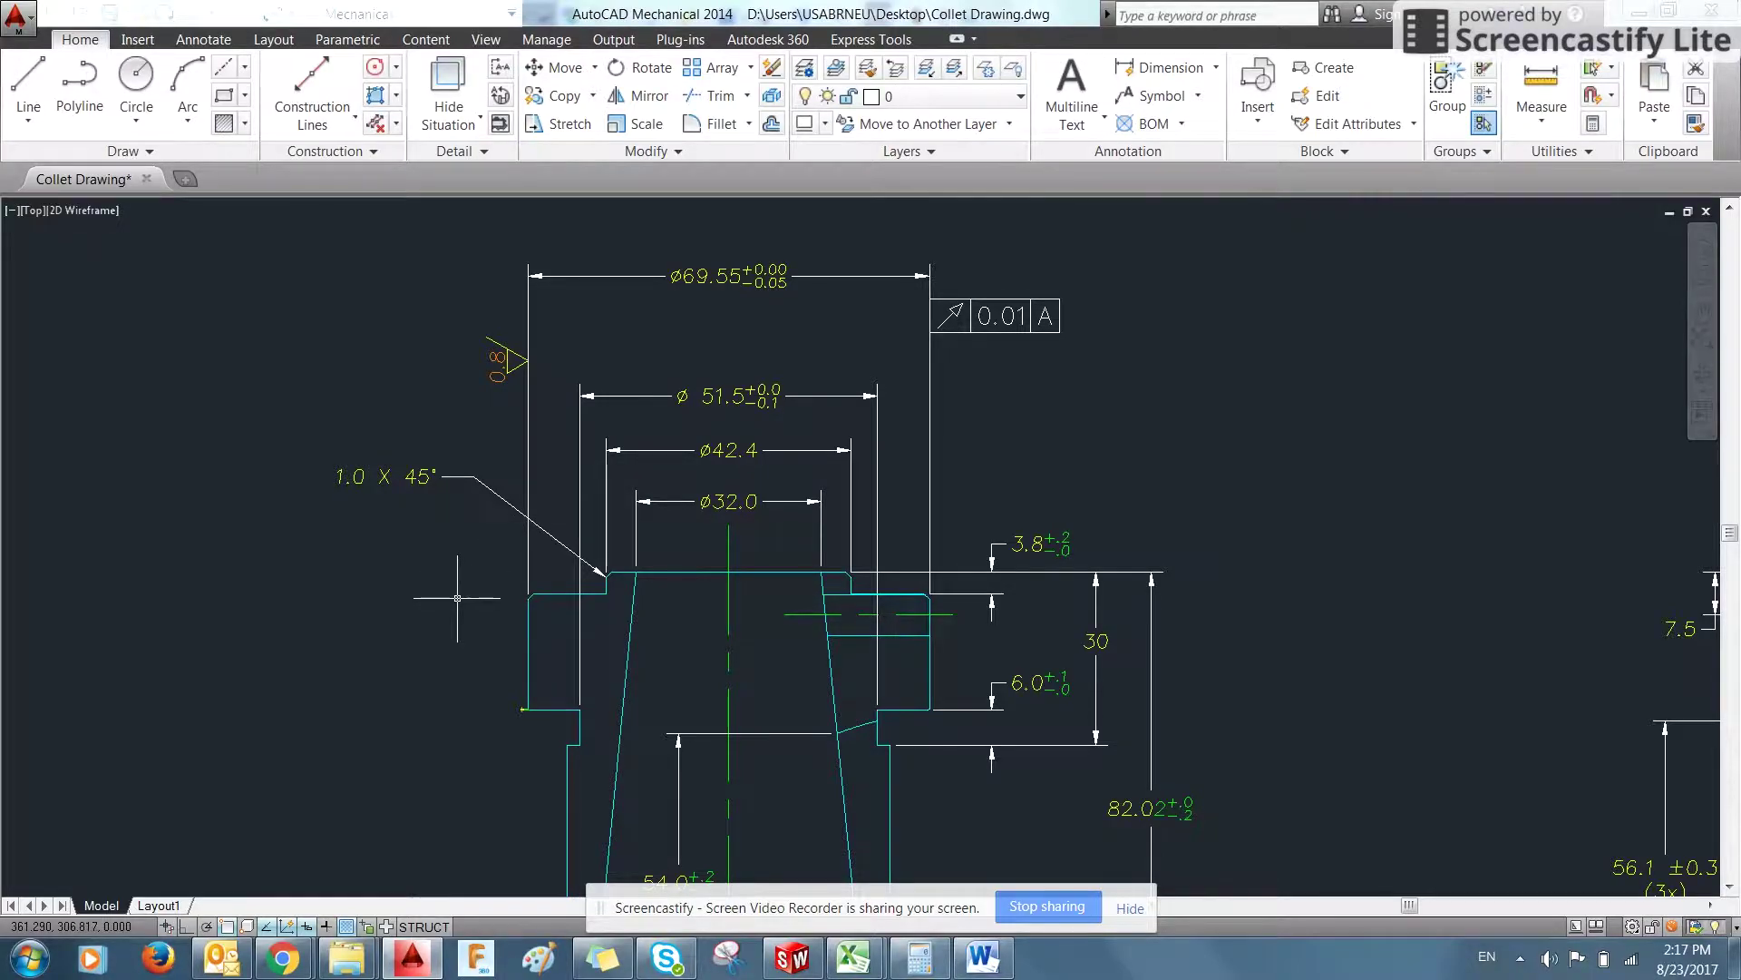
key("alt+Tab")
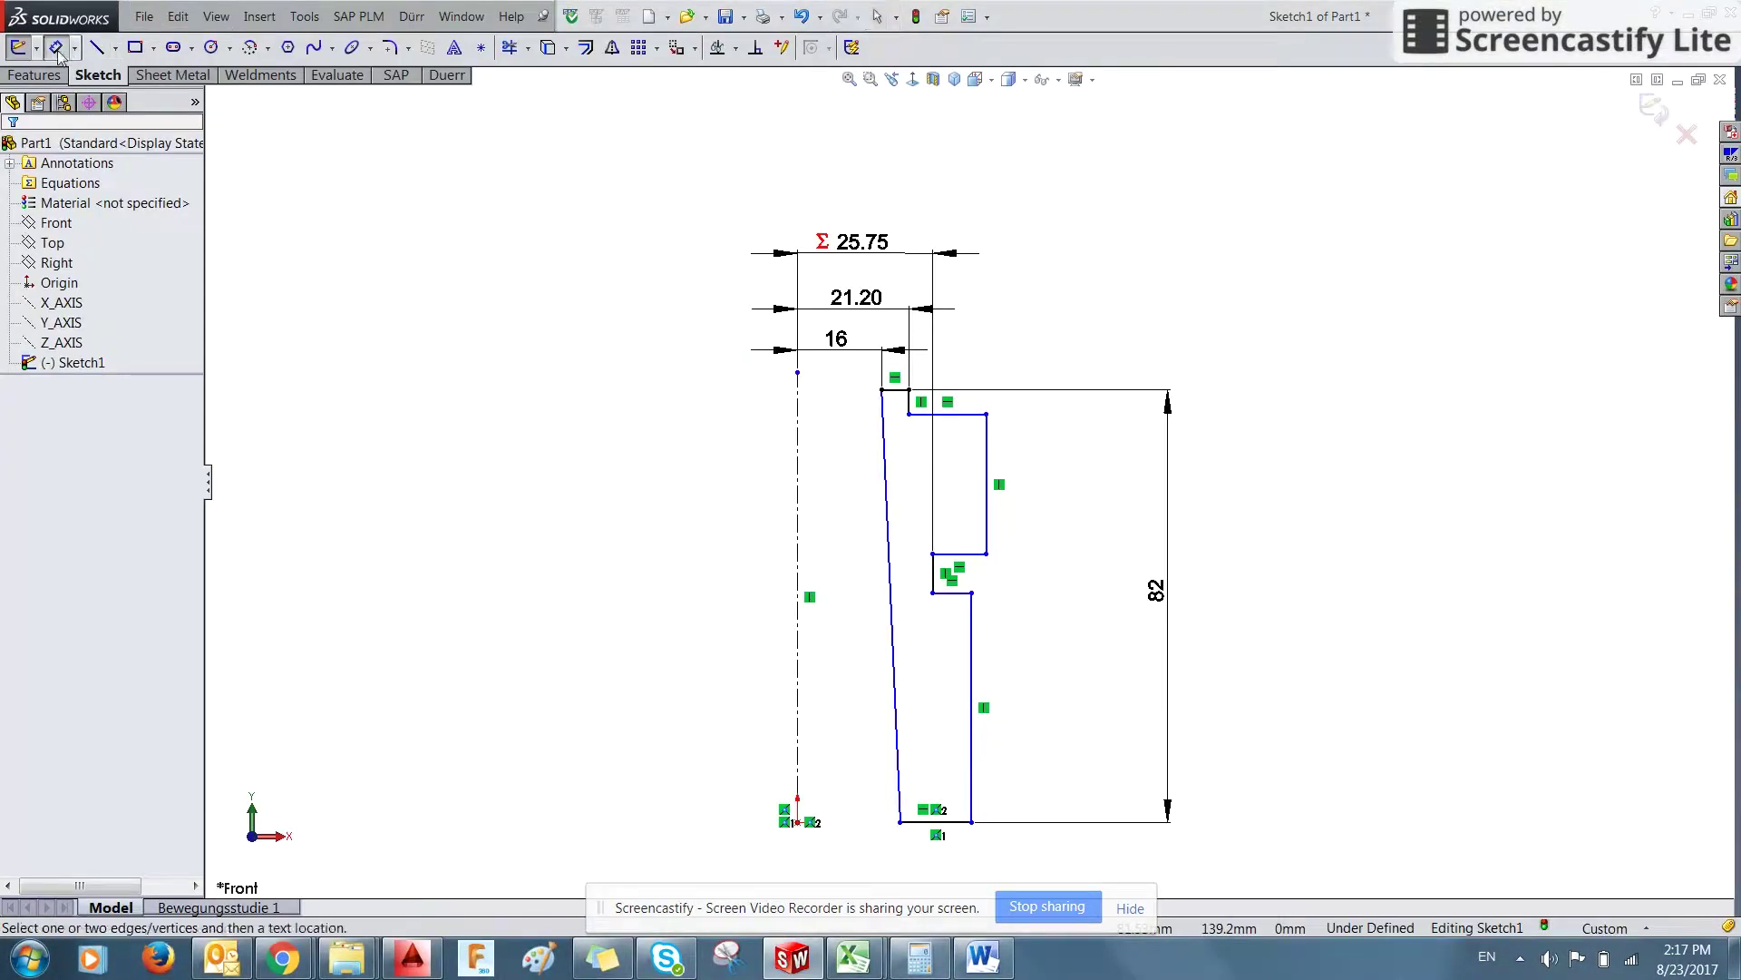
left_click(987, 447)
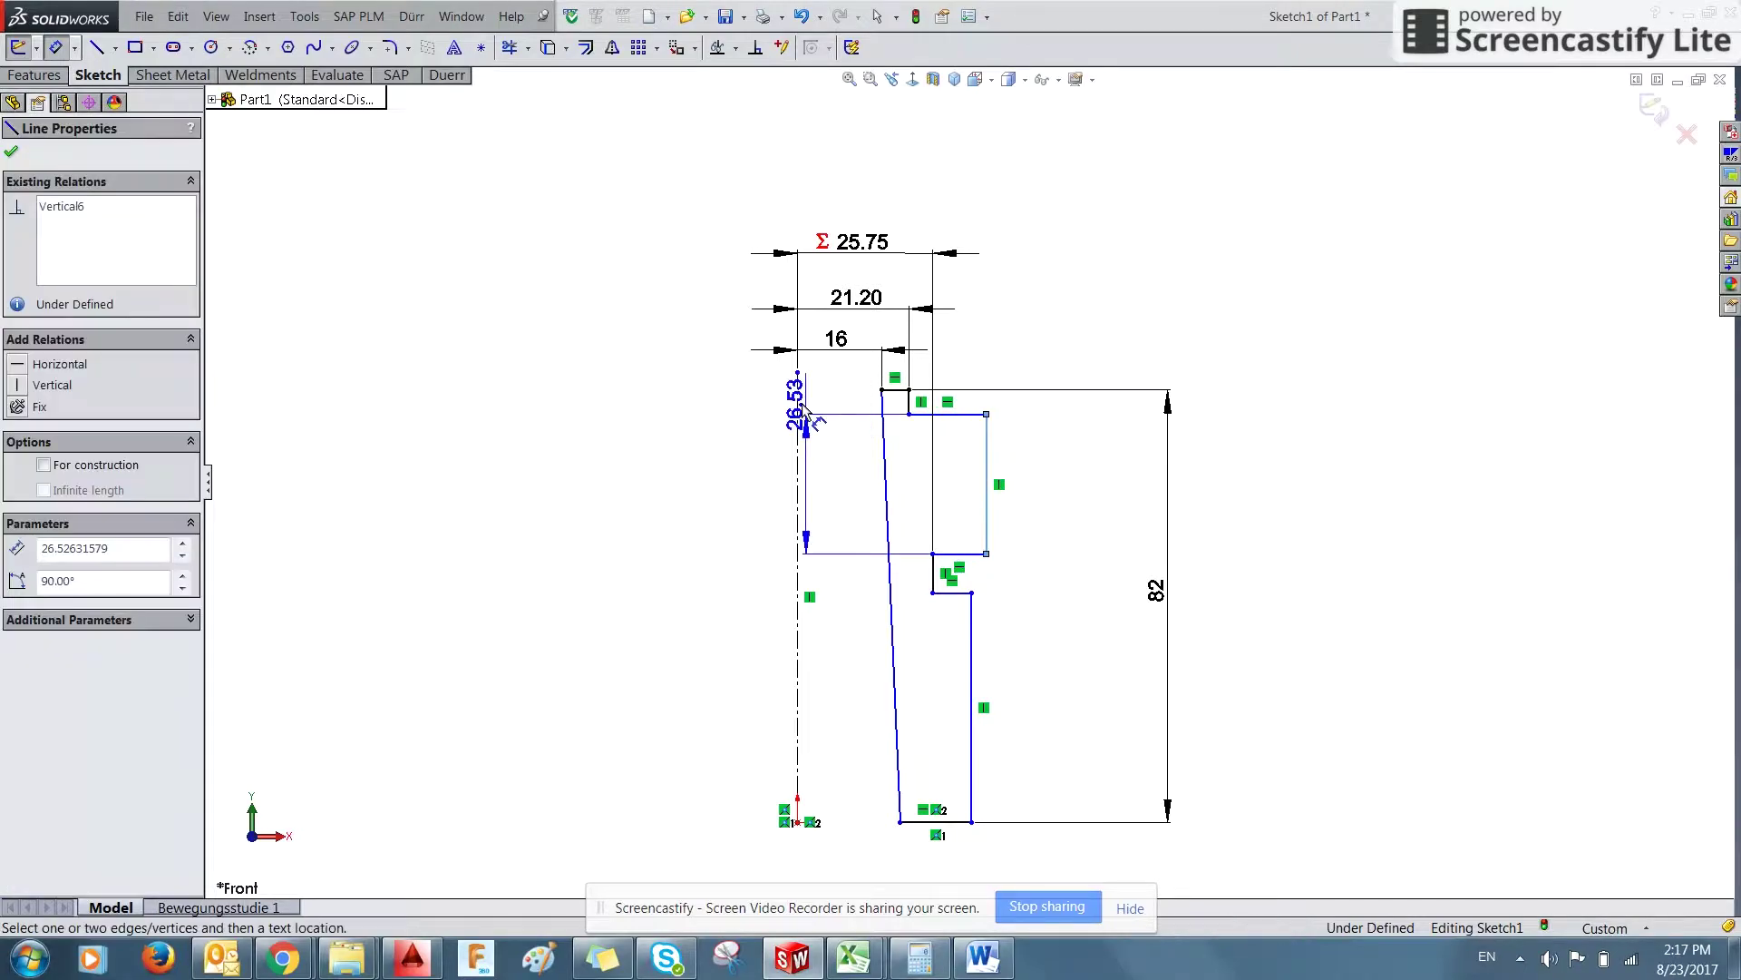
left_click(797, 390)
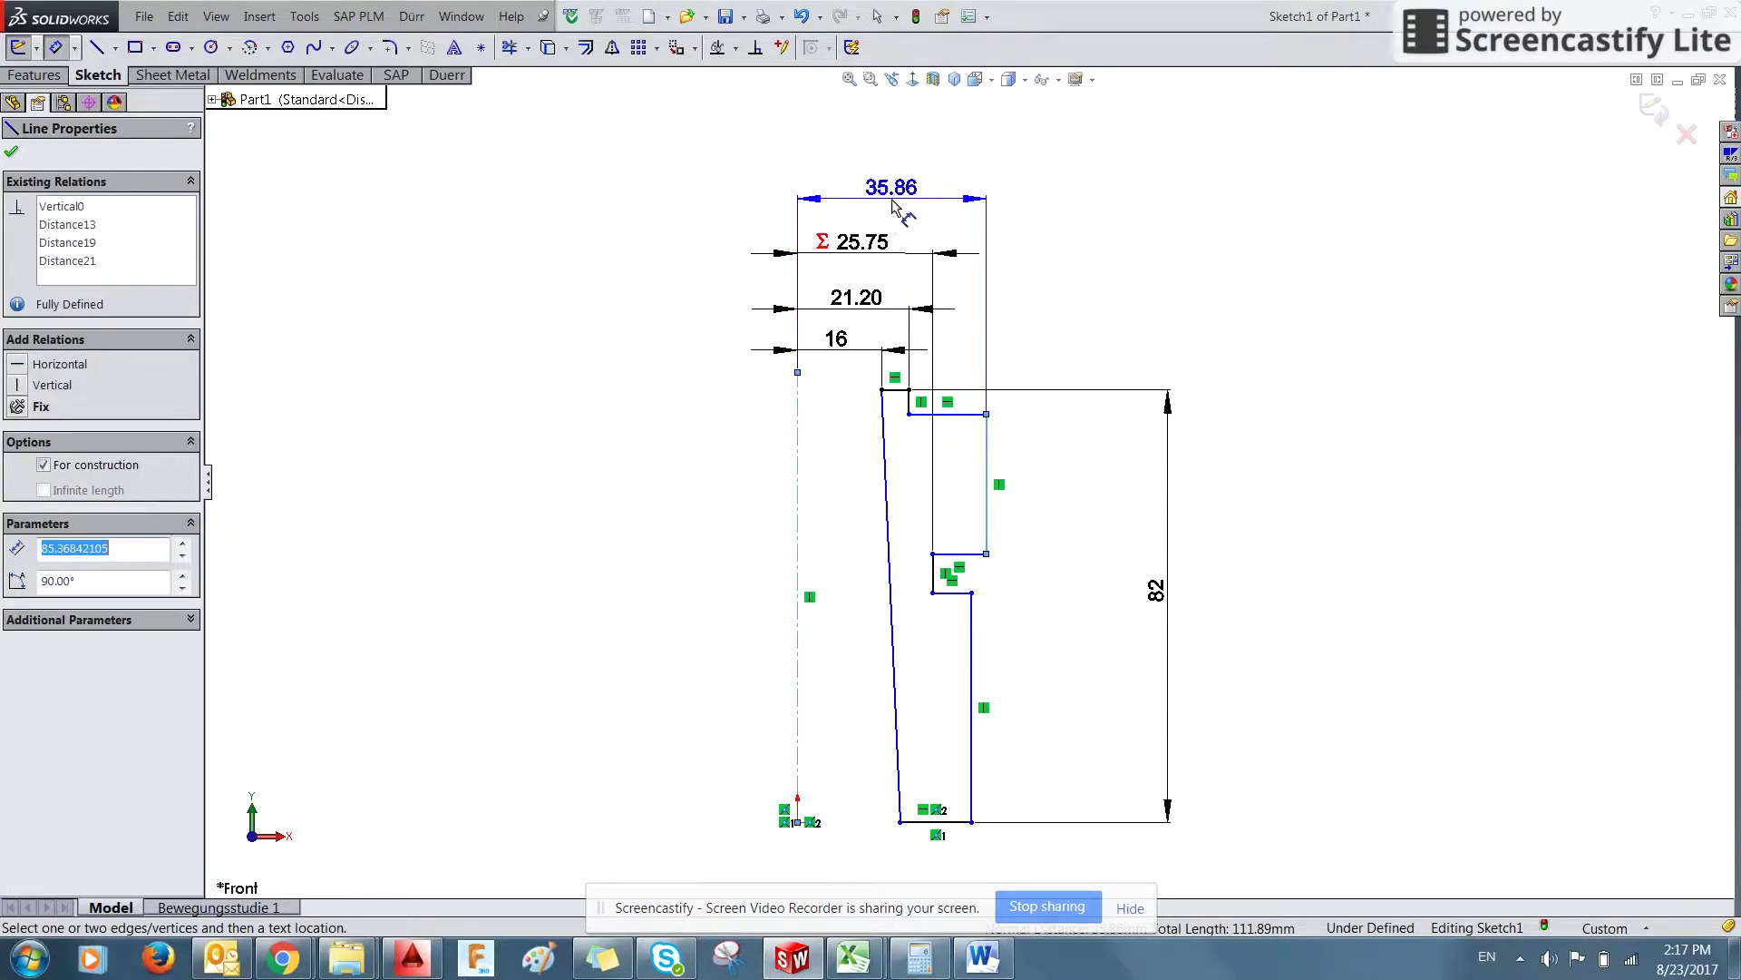
left_click(884, 204)
type("=6")
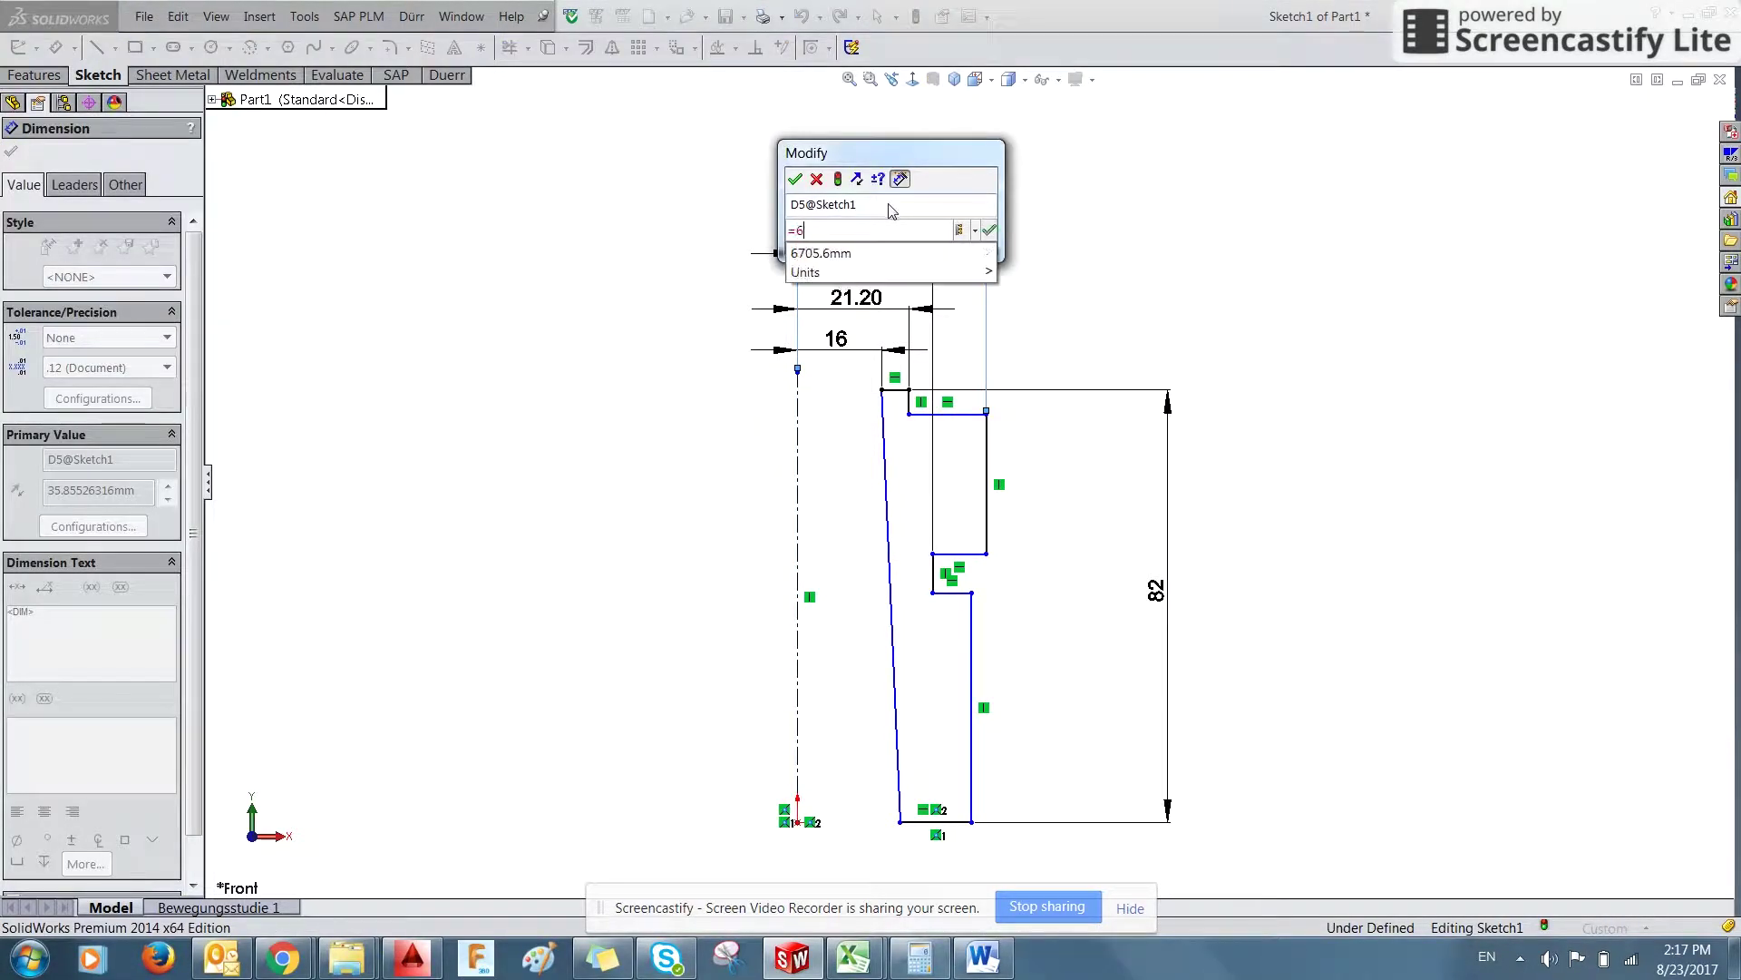
type("9.55/2")
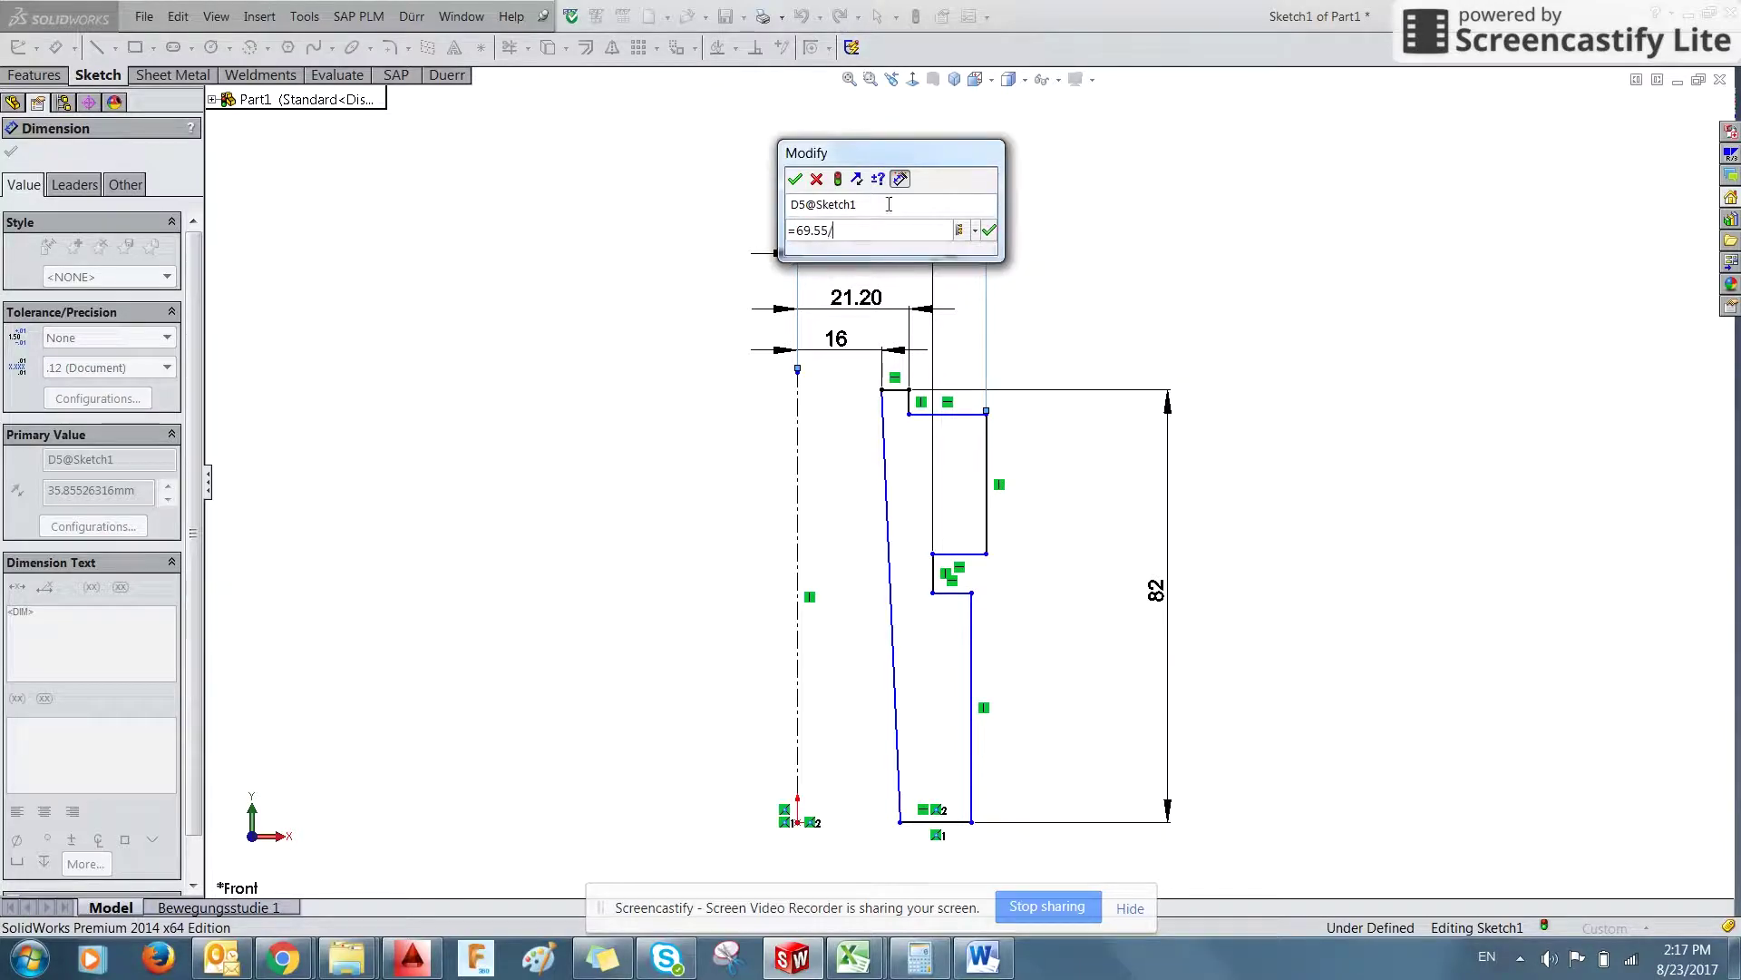
left_click(990, 231)
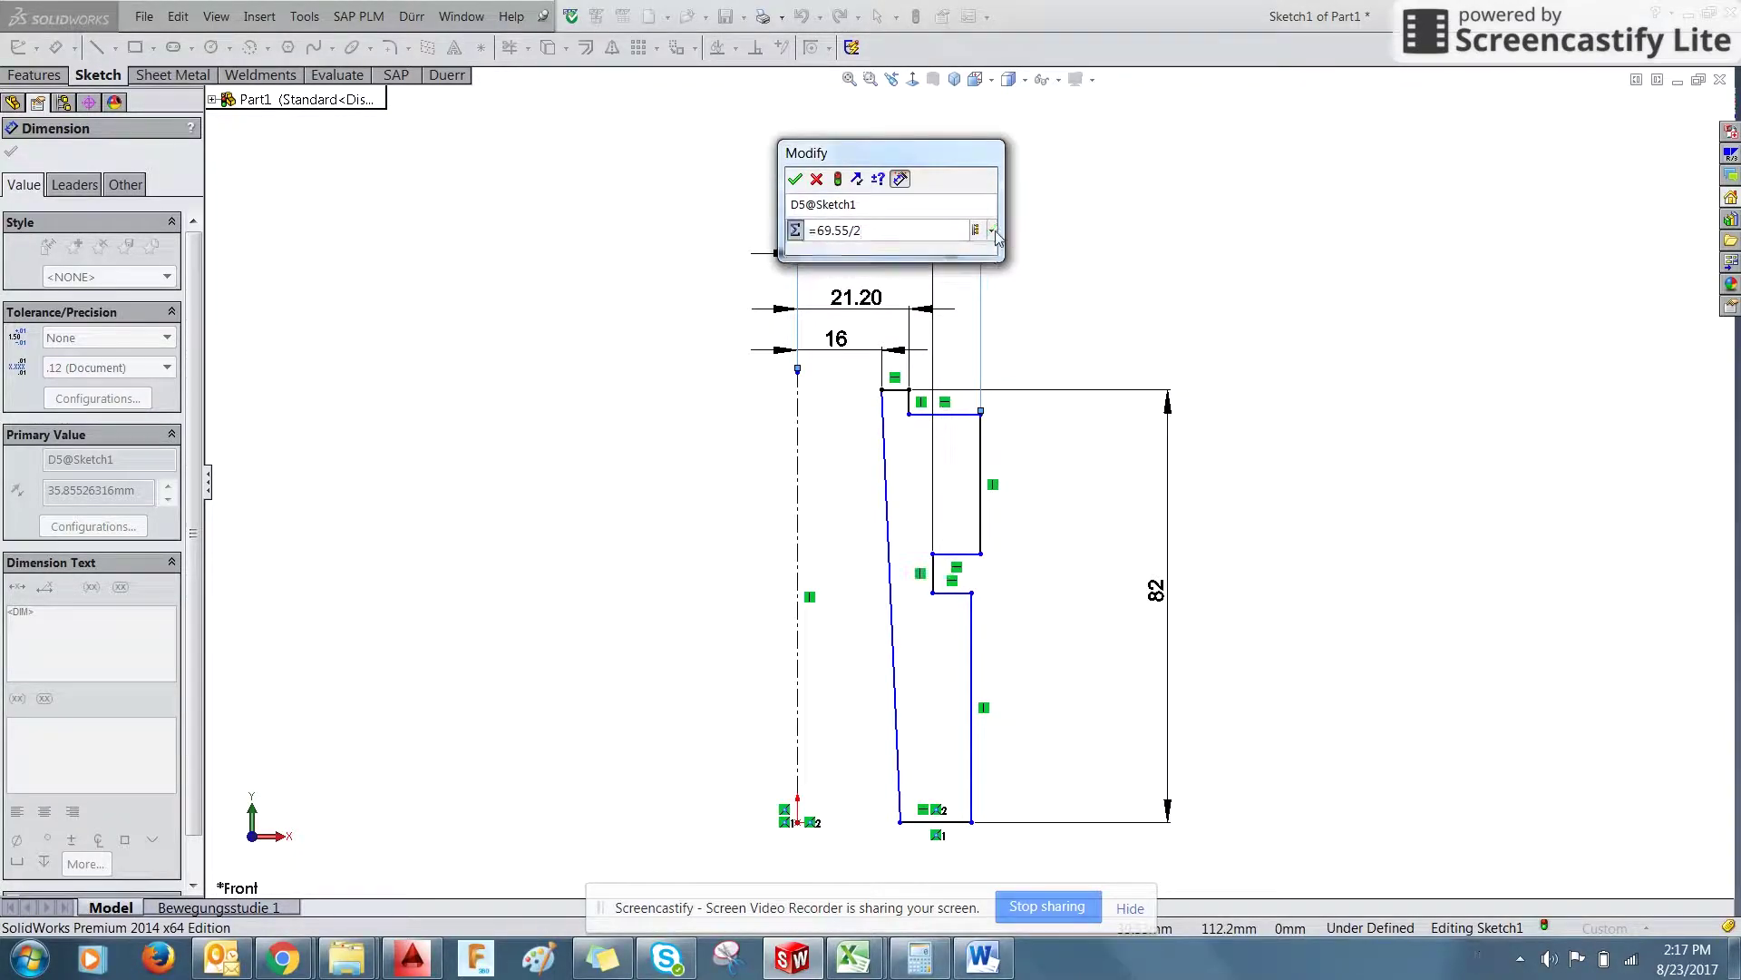
left_click(801, 184)
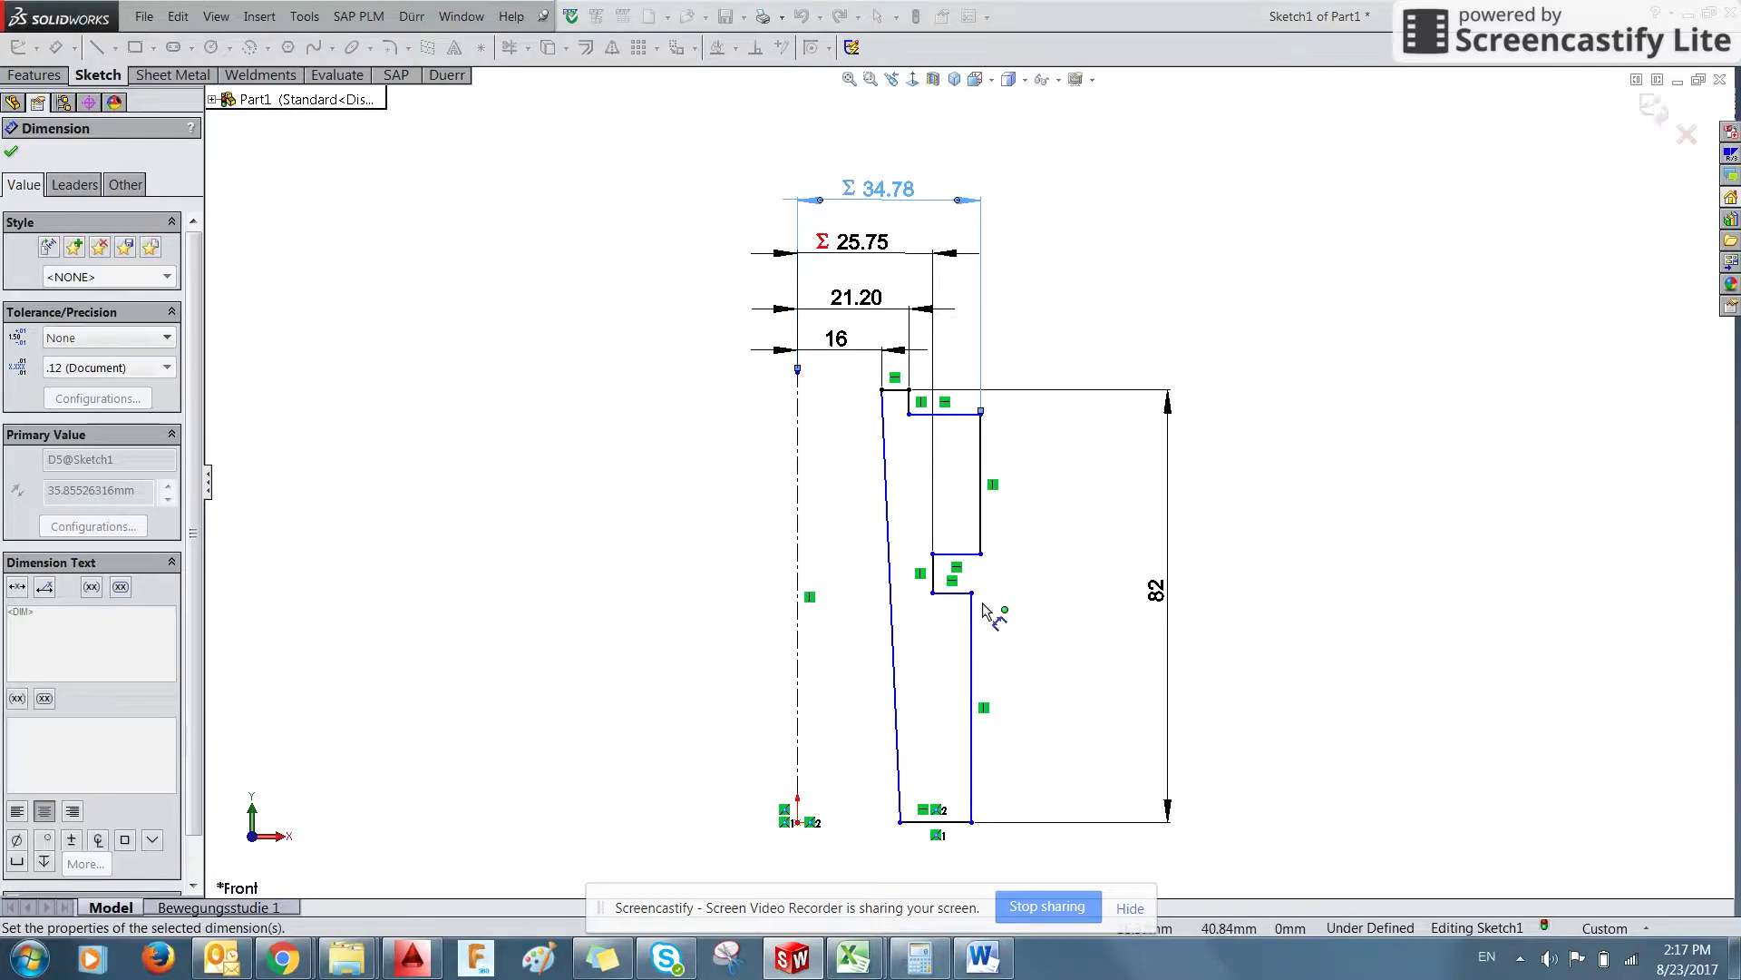
key("Escape")
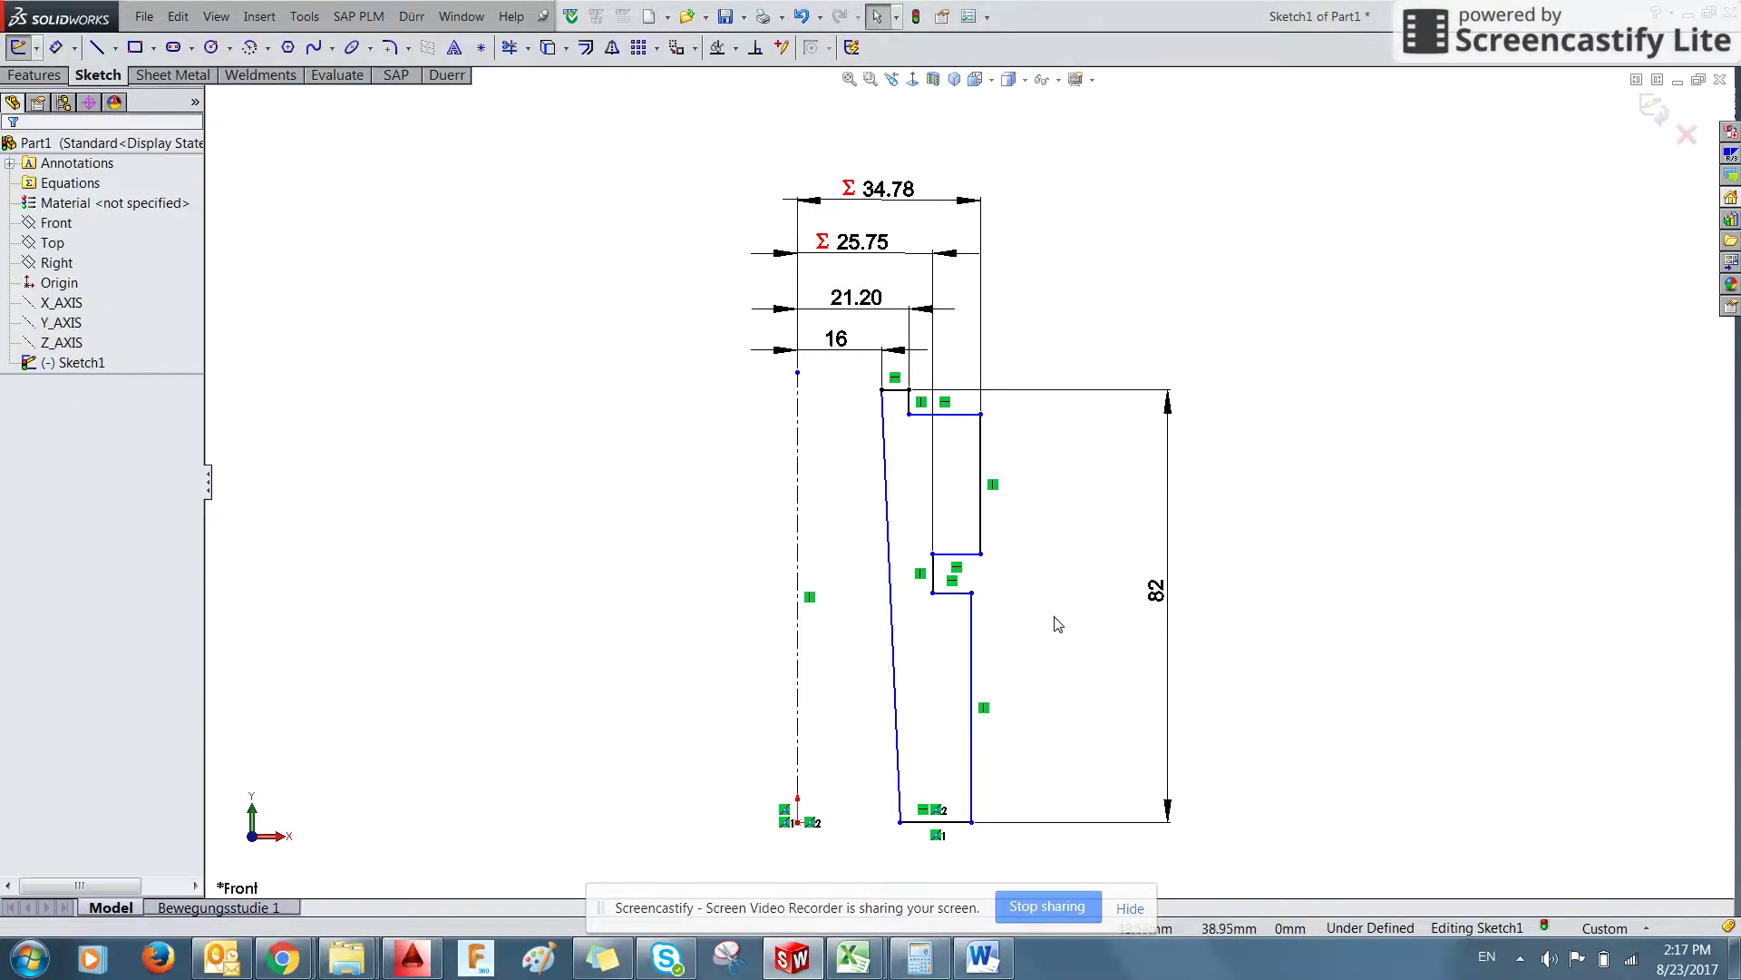
- Check the lower diameters in the AutoCAD drawing, and add a SolidWorks dimension between the taper line's lower endpoint and the centerline
key("alt+Tab")
middle_click_drag(997, 739, 995, 354)
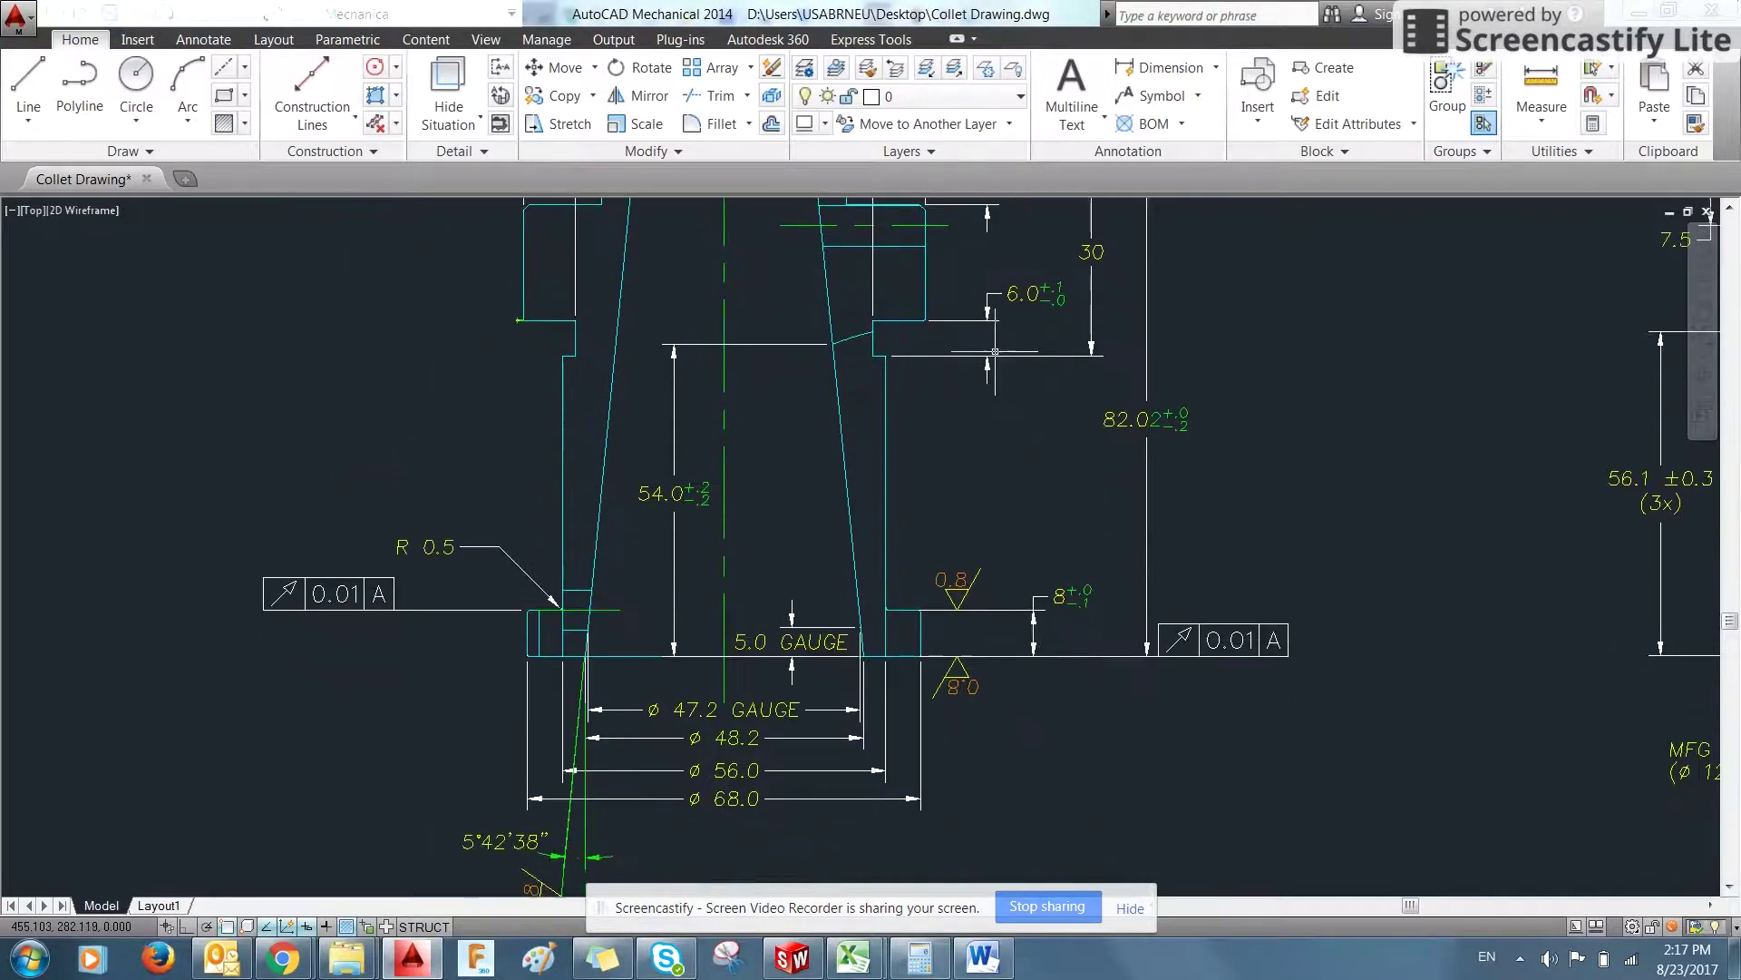
mouse_move(789, 684)
middle_mouse_down()
mouse_move(805, 637)
mouse_move(842, 644)
middle_mouse_up()
scroll(858, 693, "up", 2)
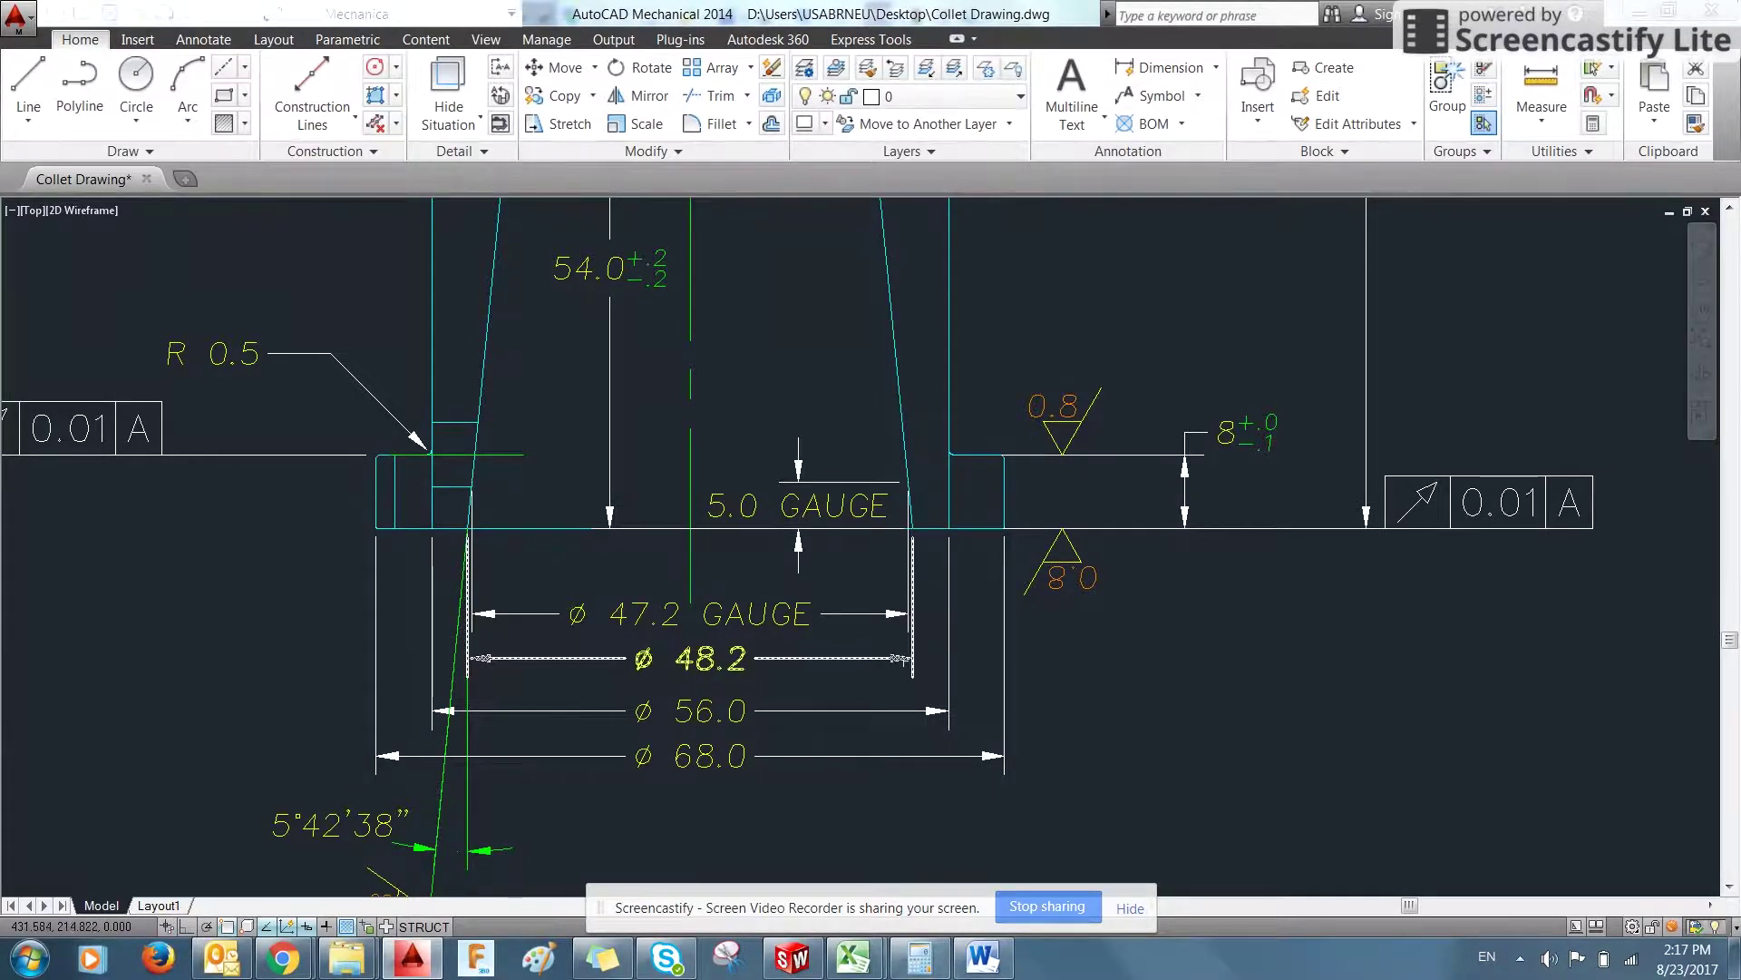
key("alt+Tab")
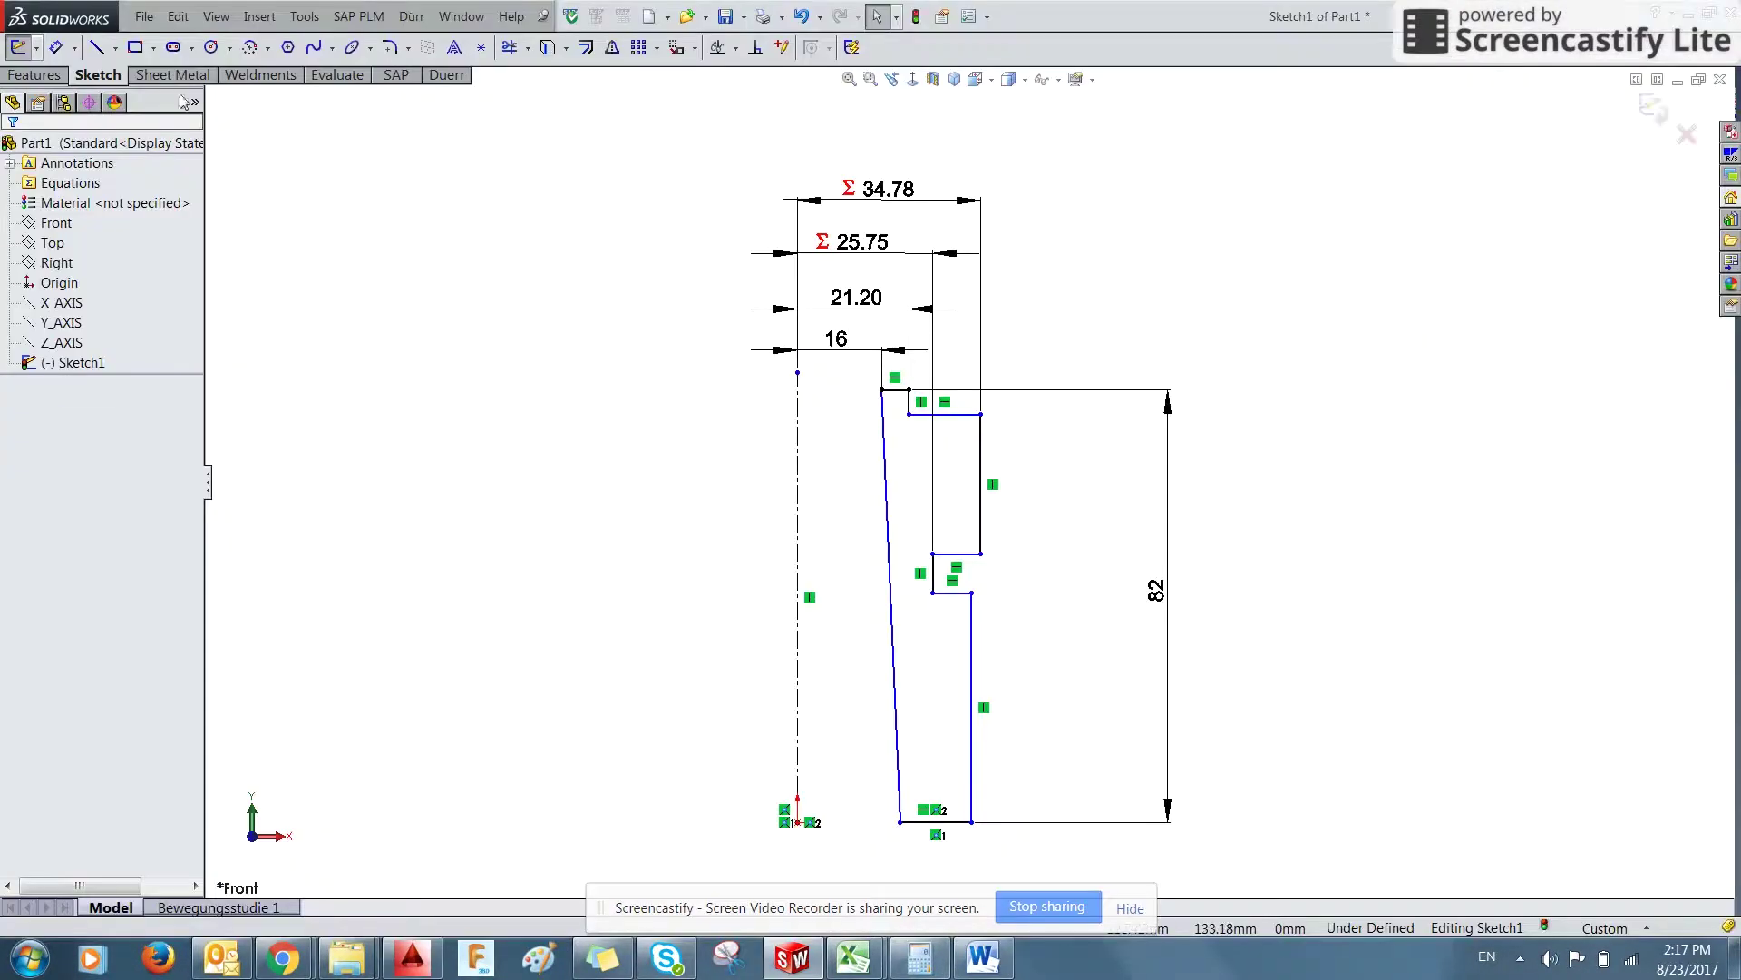
left_click(900, 822)
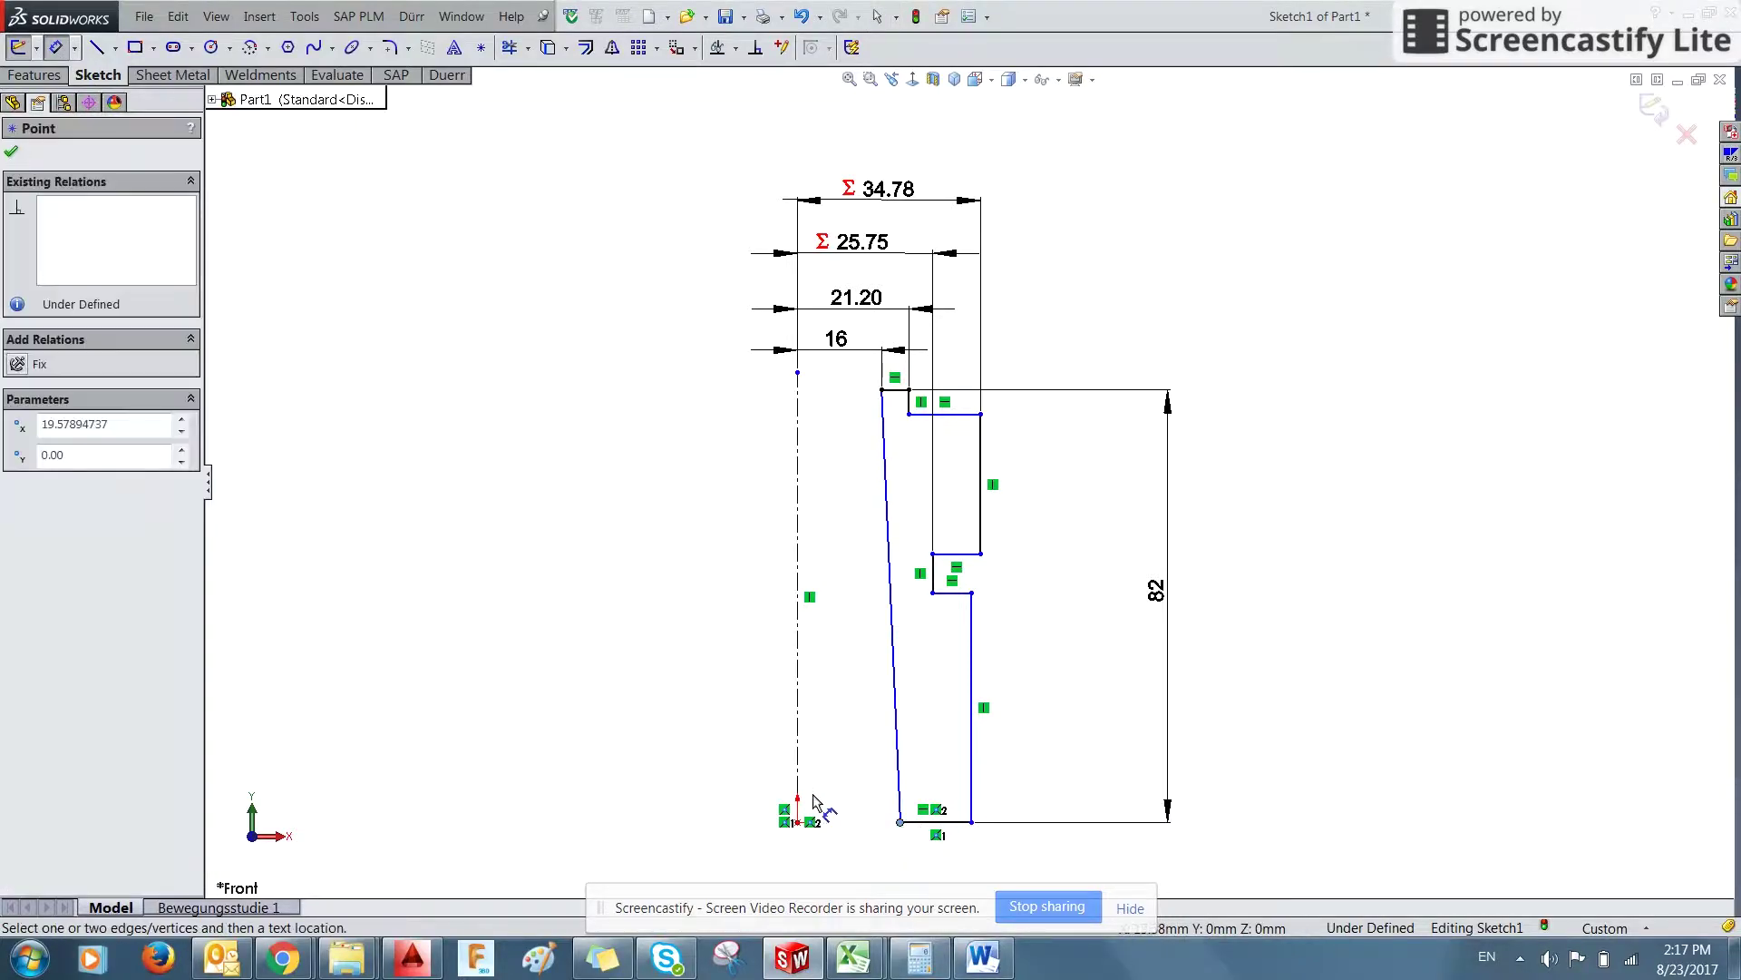
left_click(797, 778)
left_click(807, 875)
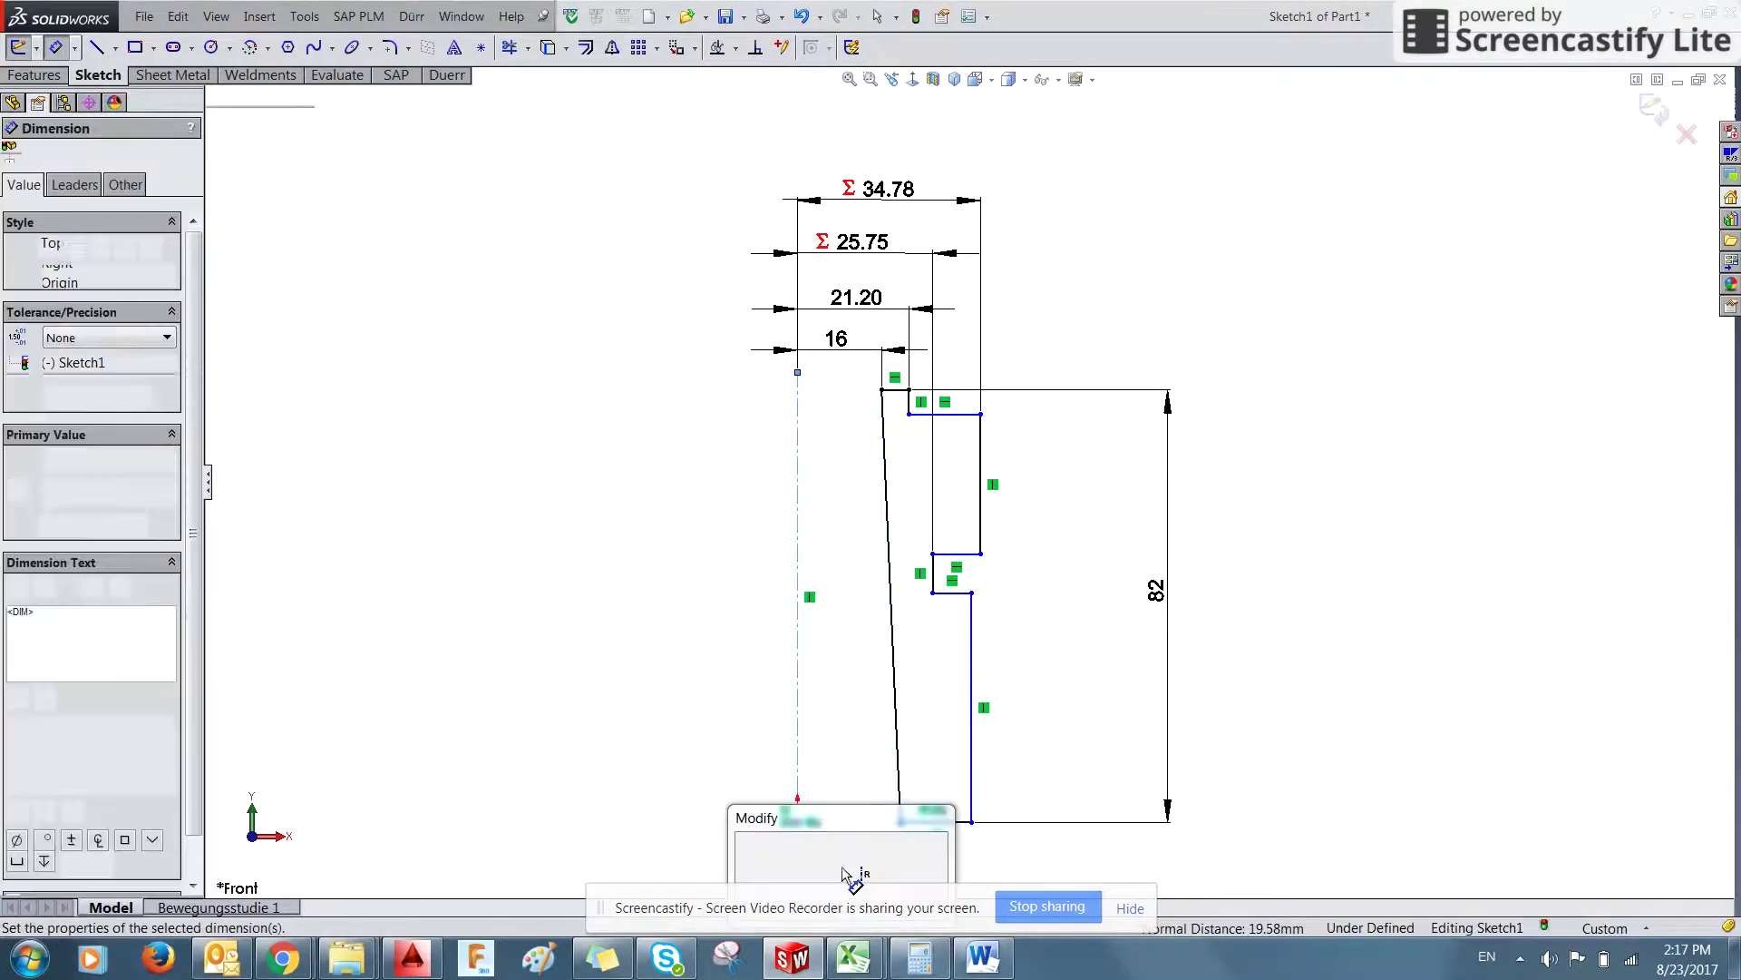
- Recheck the bottom bore diameter in AutoCAD, and set the taper endpoint's distance from the centerline in SolidWorks with the equation =48.2/2
key("alt+Tab")
key("alt+Tab")
key("alt+Tab")
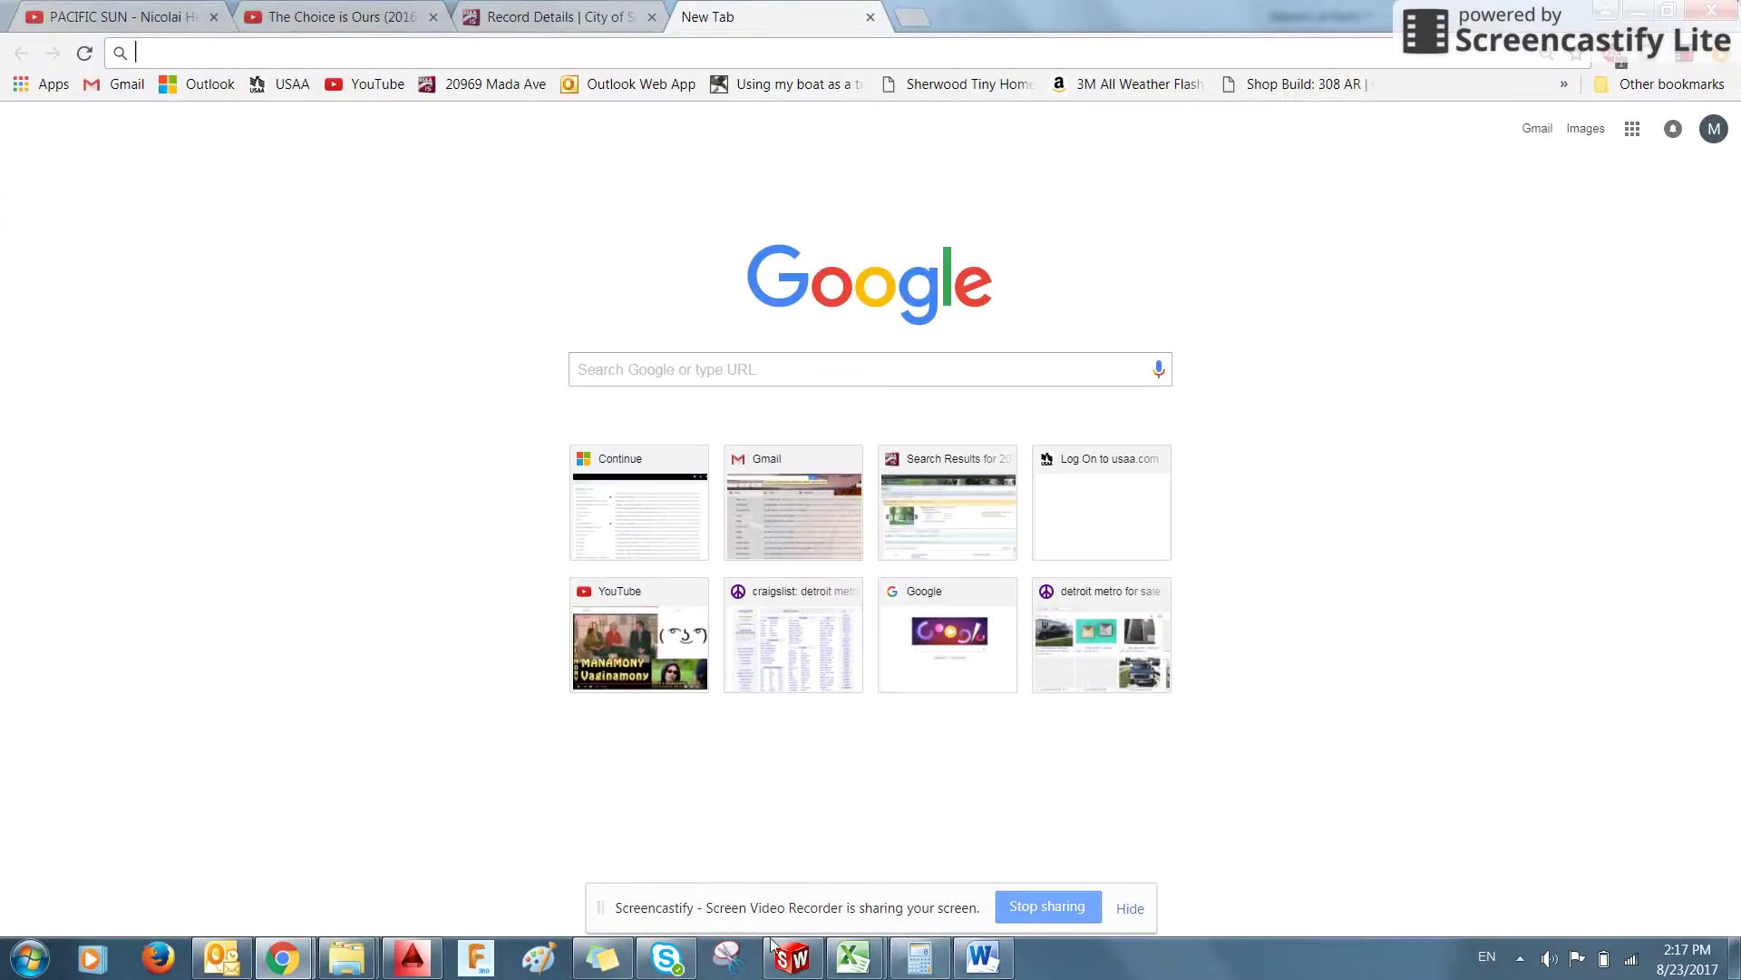
left_click(412, 957)
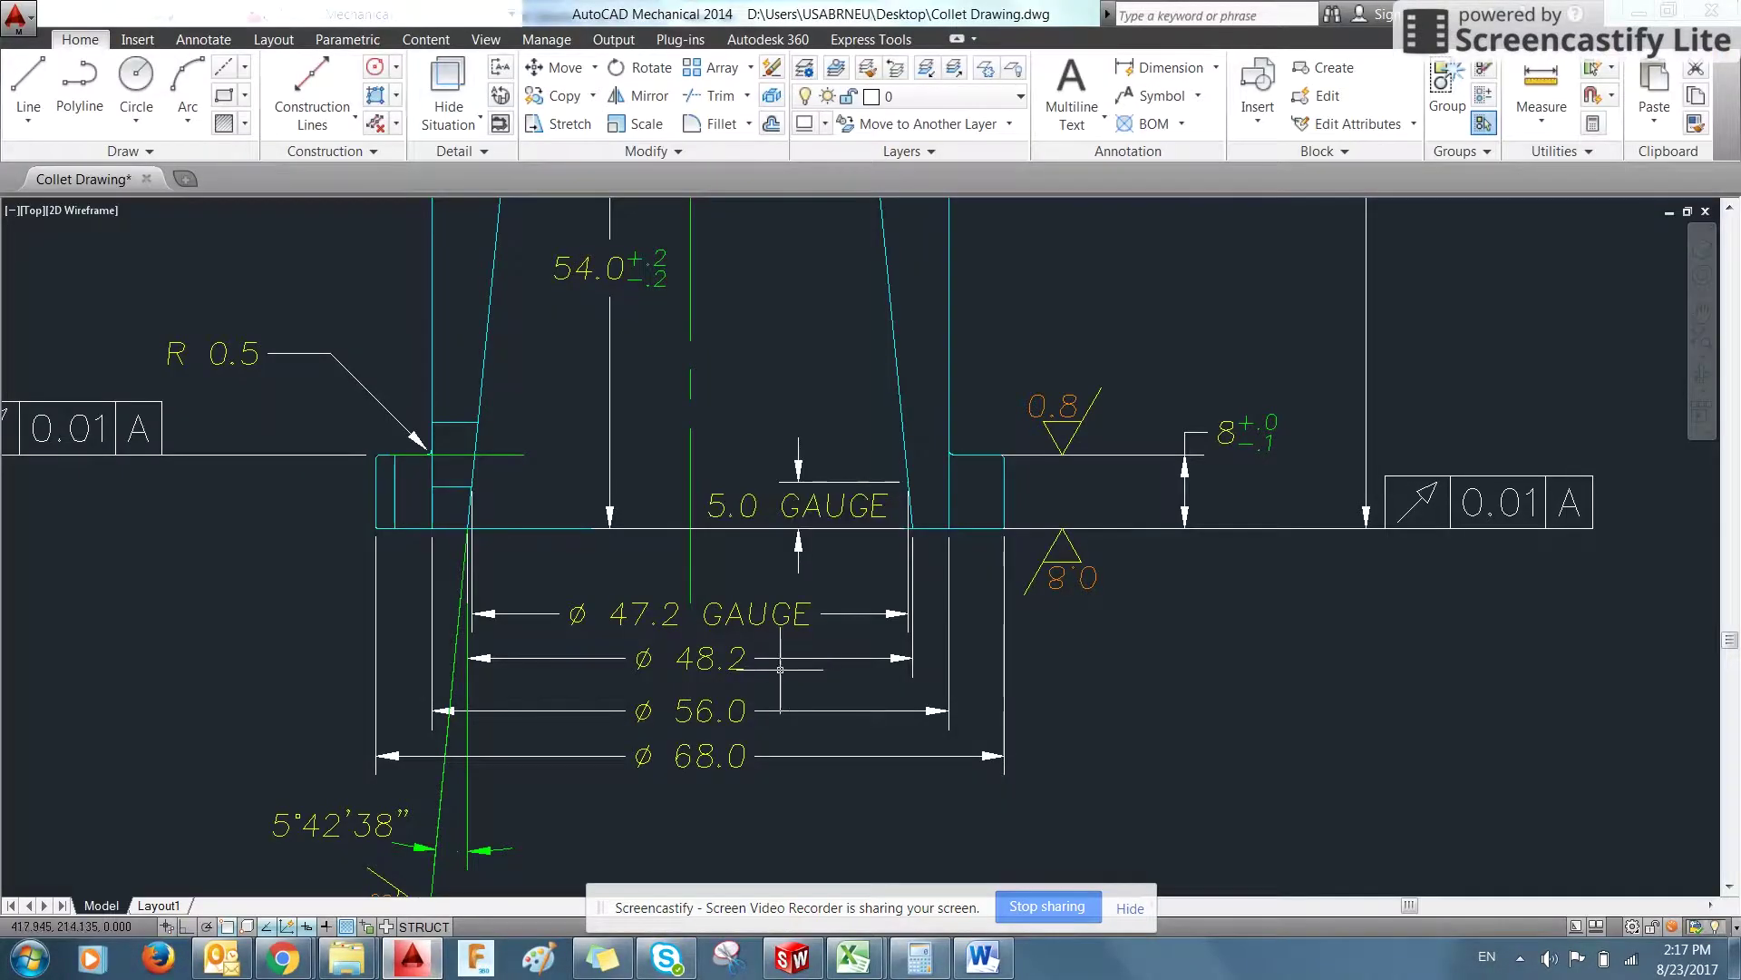
left_click(792, 958)
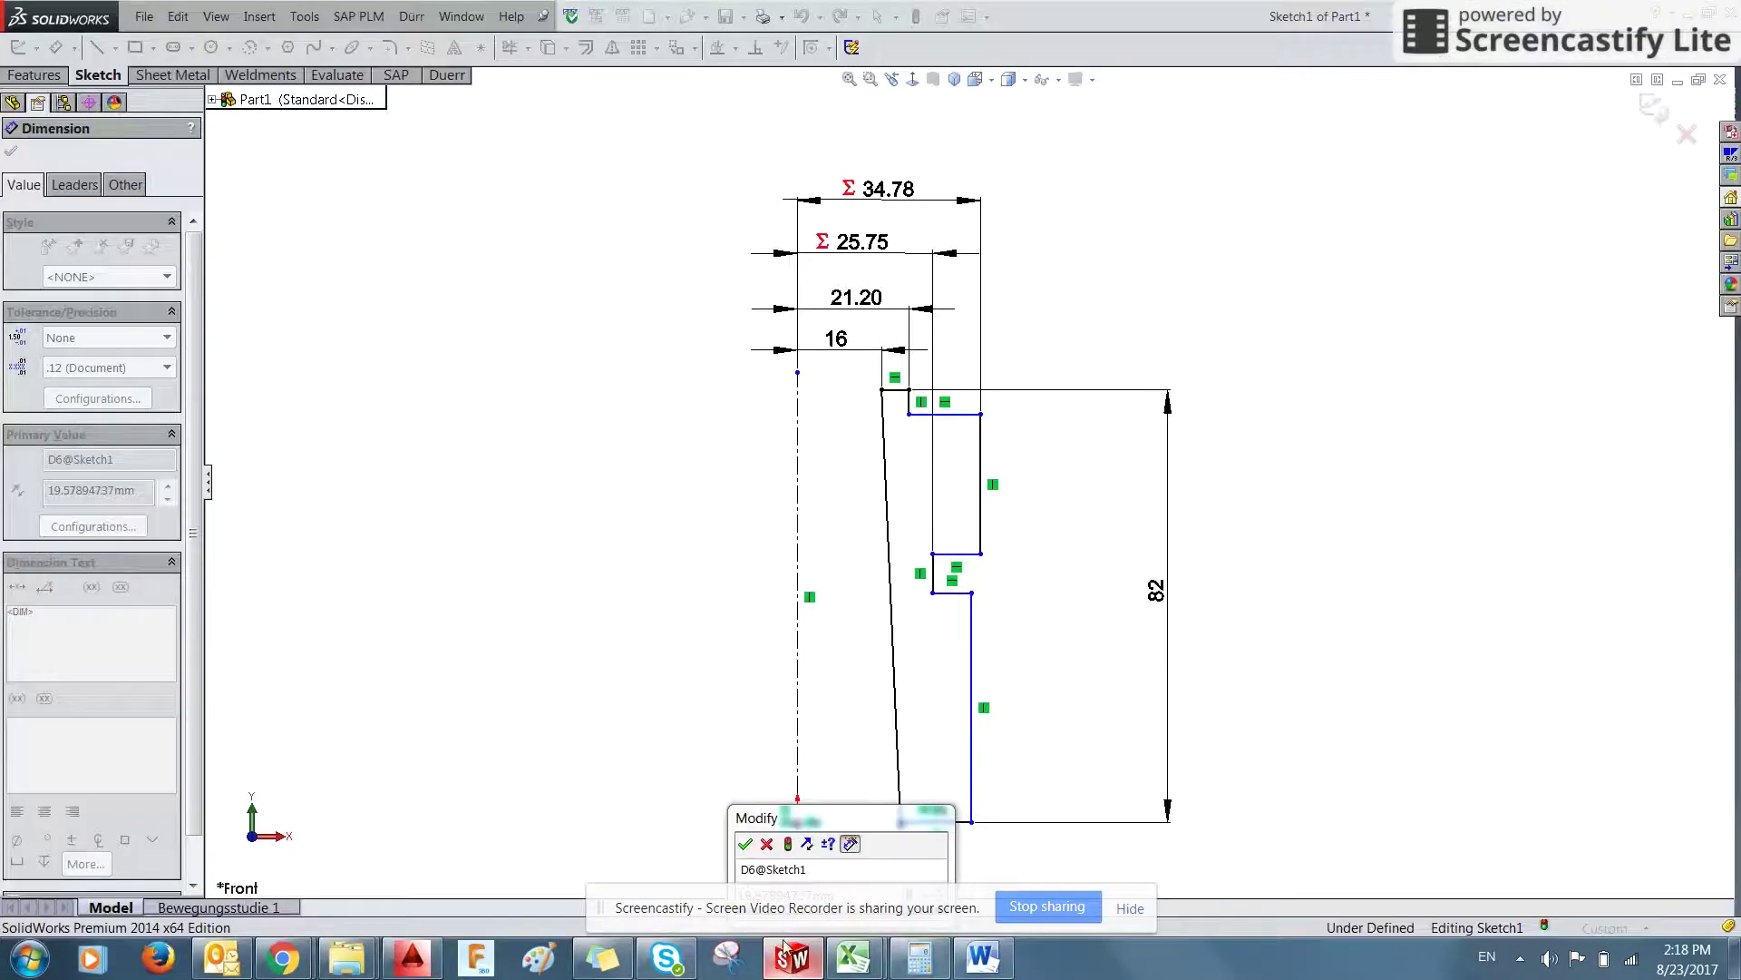
mouse_move(1223, 684)
middle_mouse_down()
mouse_move(1231, 571)
mouse_move(1231, 610)
middle_mouse_up()
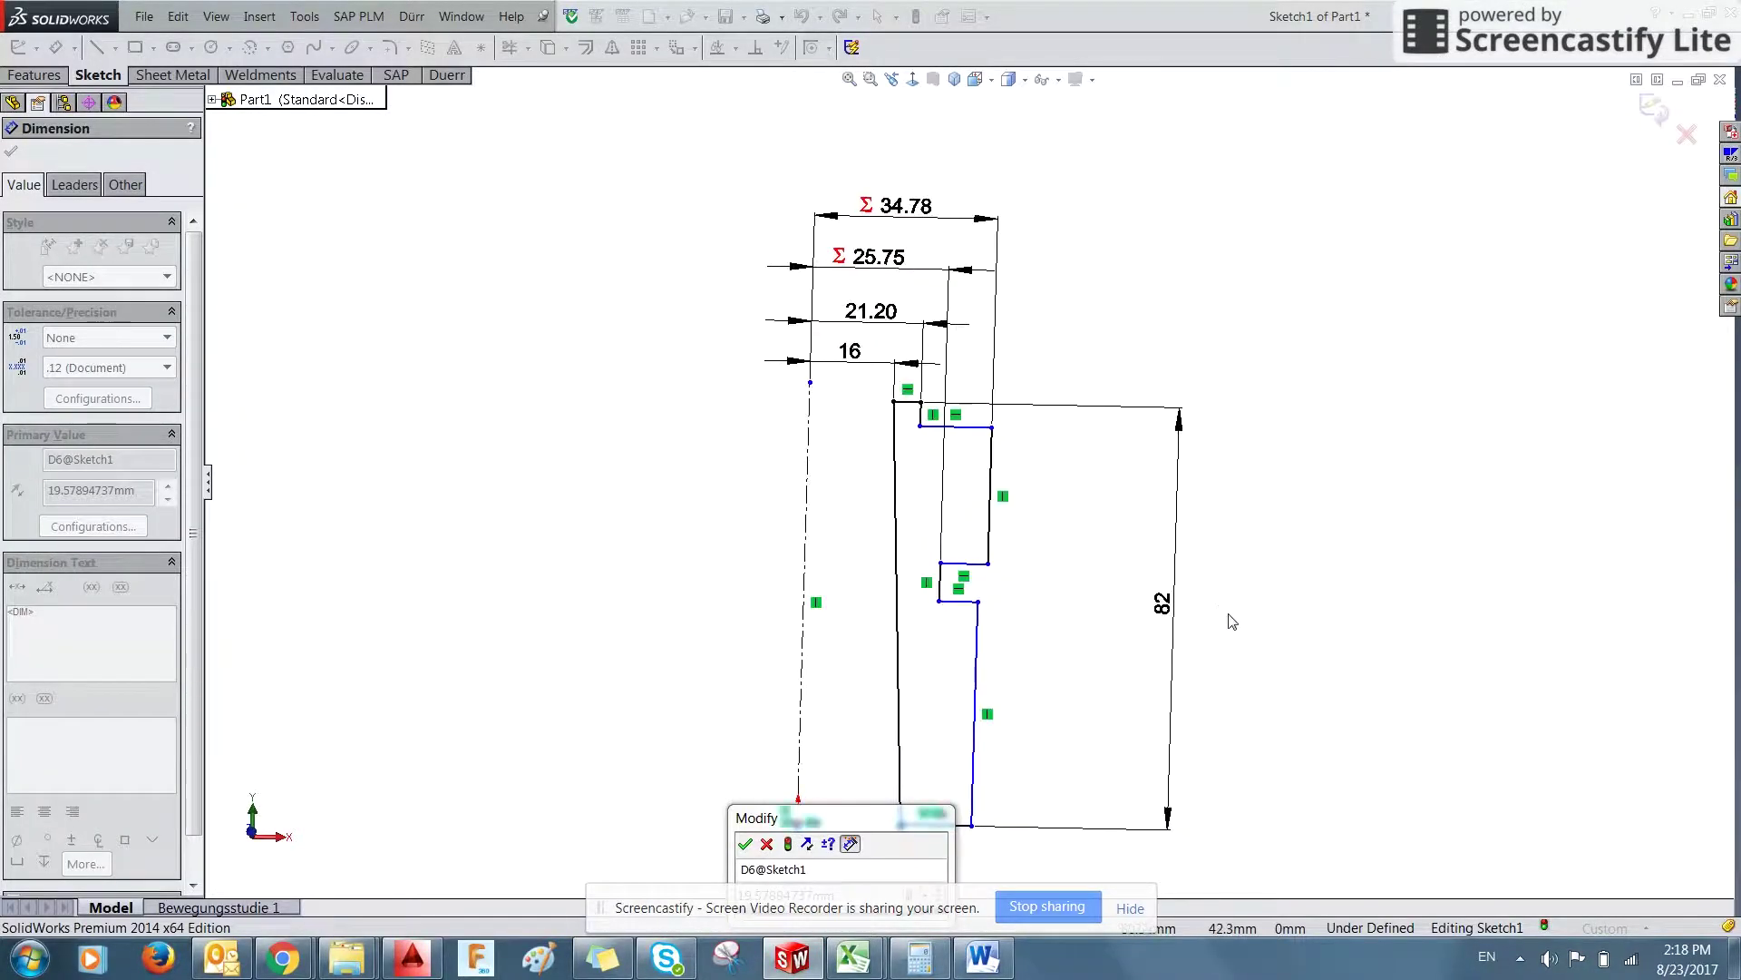
left_click(901, 78)
left_click_drag(780, 817, 430, 501)
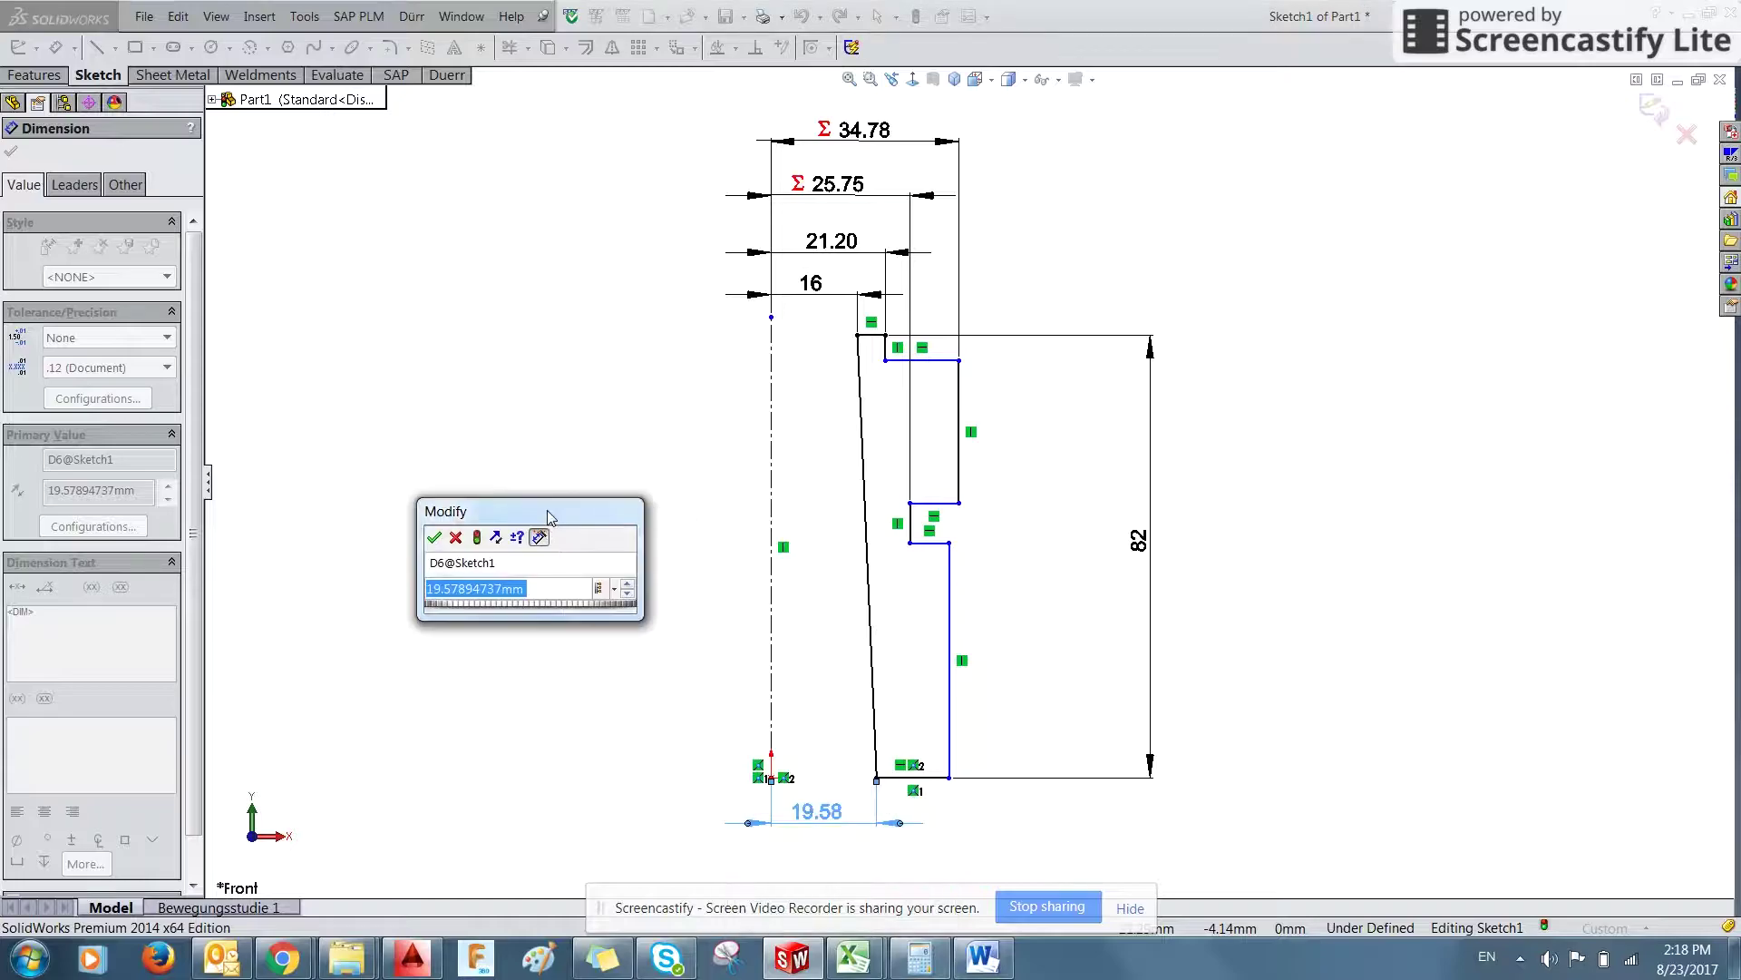
type("=48.2/2")
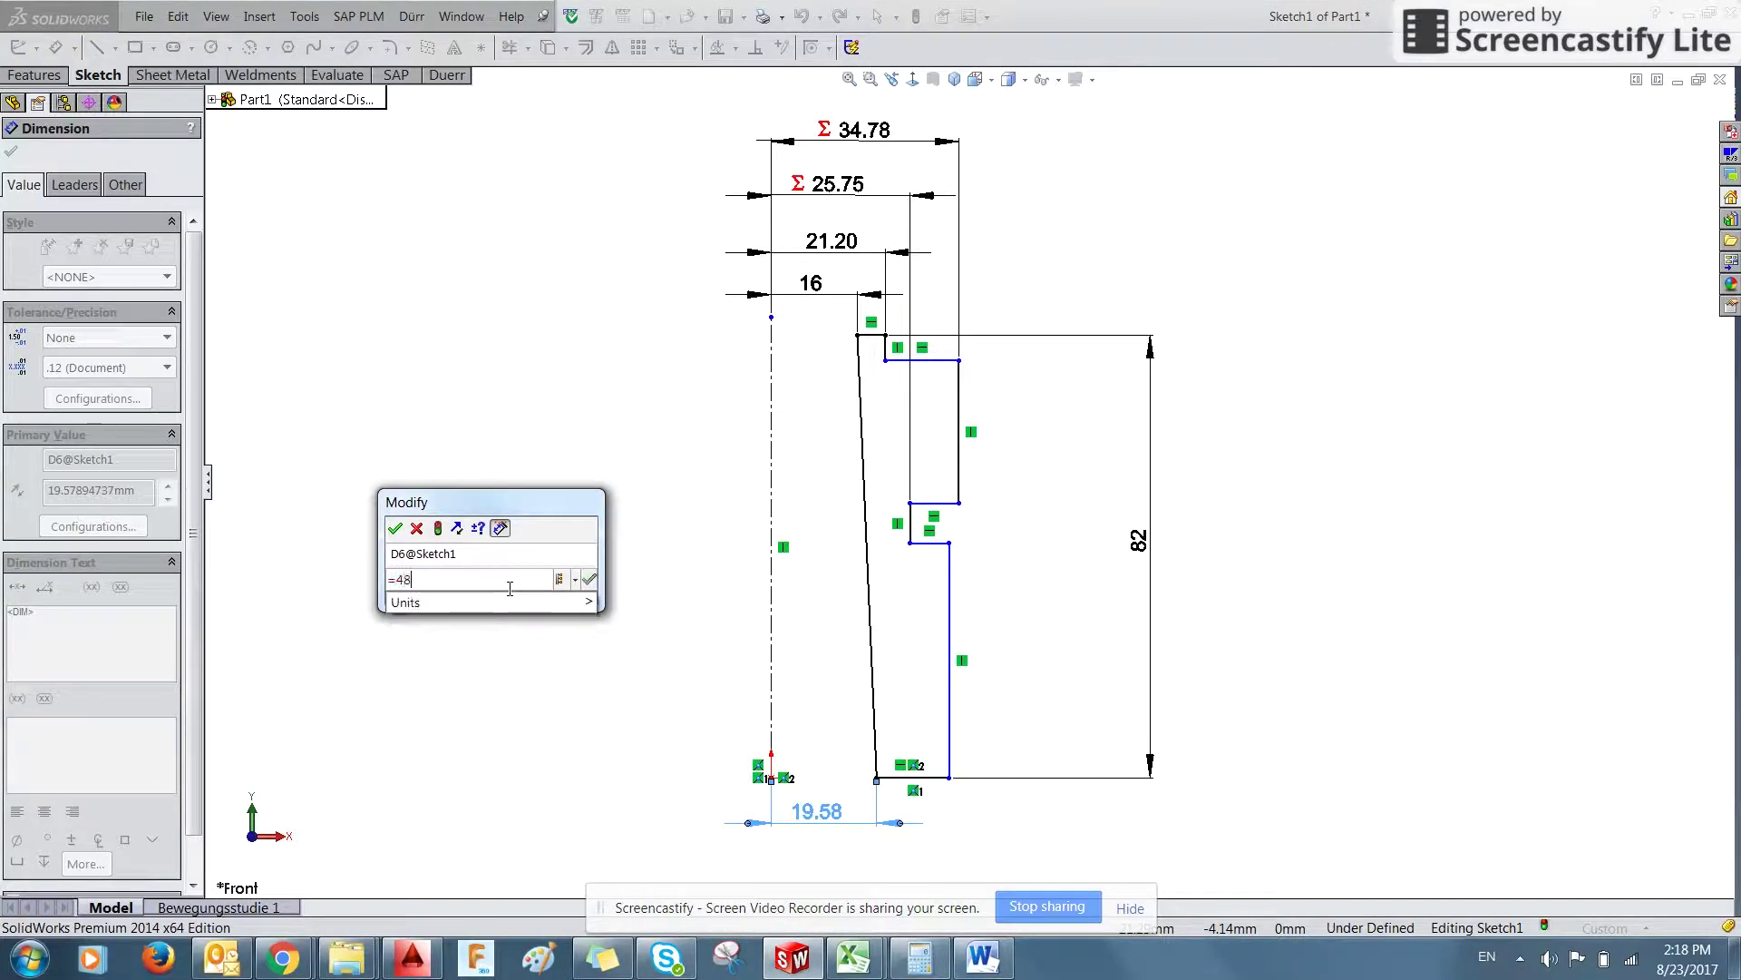
left_click(589, 579)
left_click(395, 528)
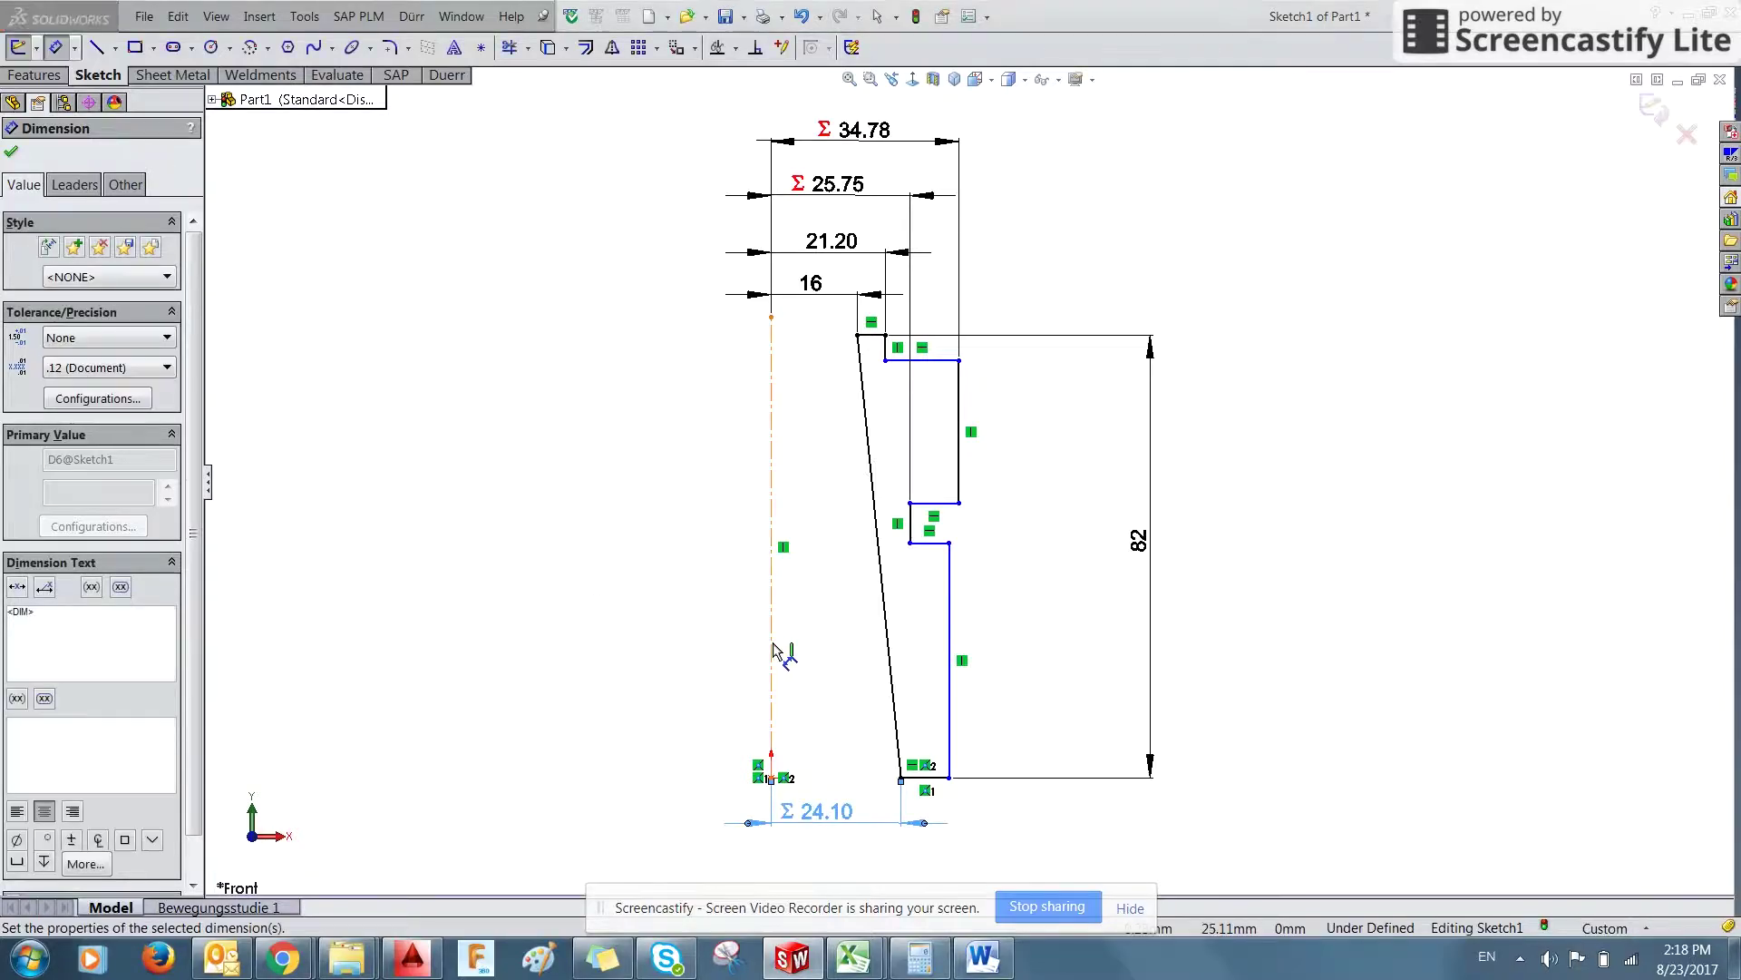
- Check the lower body diameter in AutoCAD, and add a SolidWorks dimension between the profile's lower outer vertical edge and the centerline
key("alt+Tab")
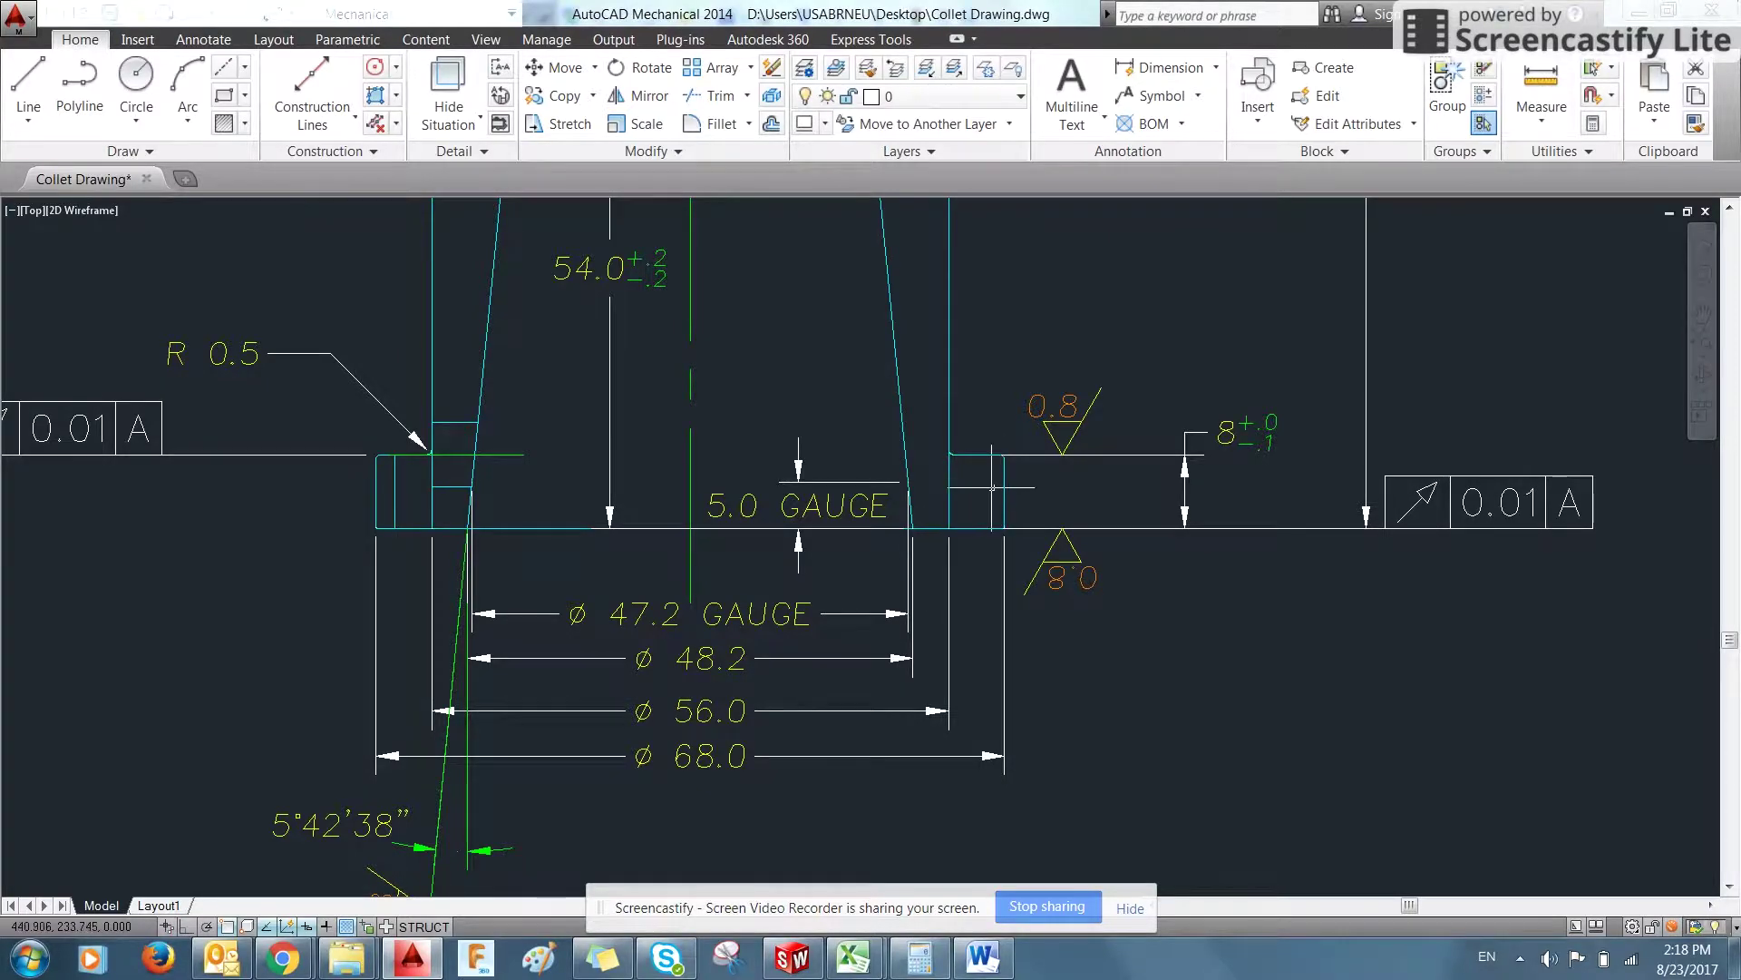
key("alt+Tab")
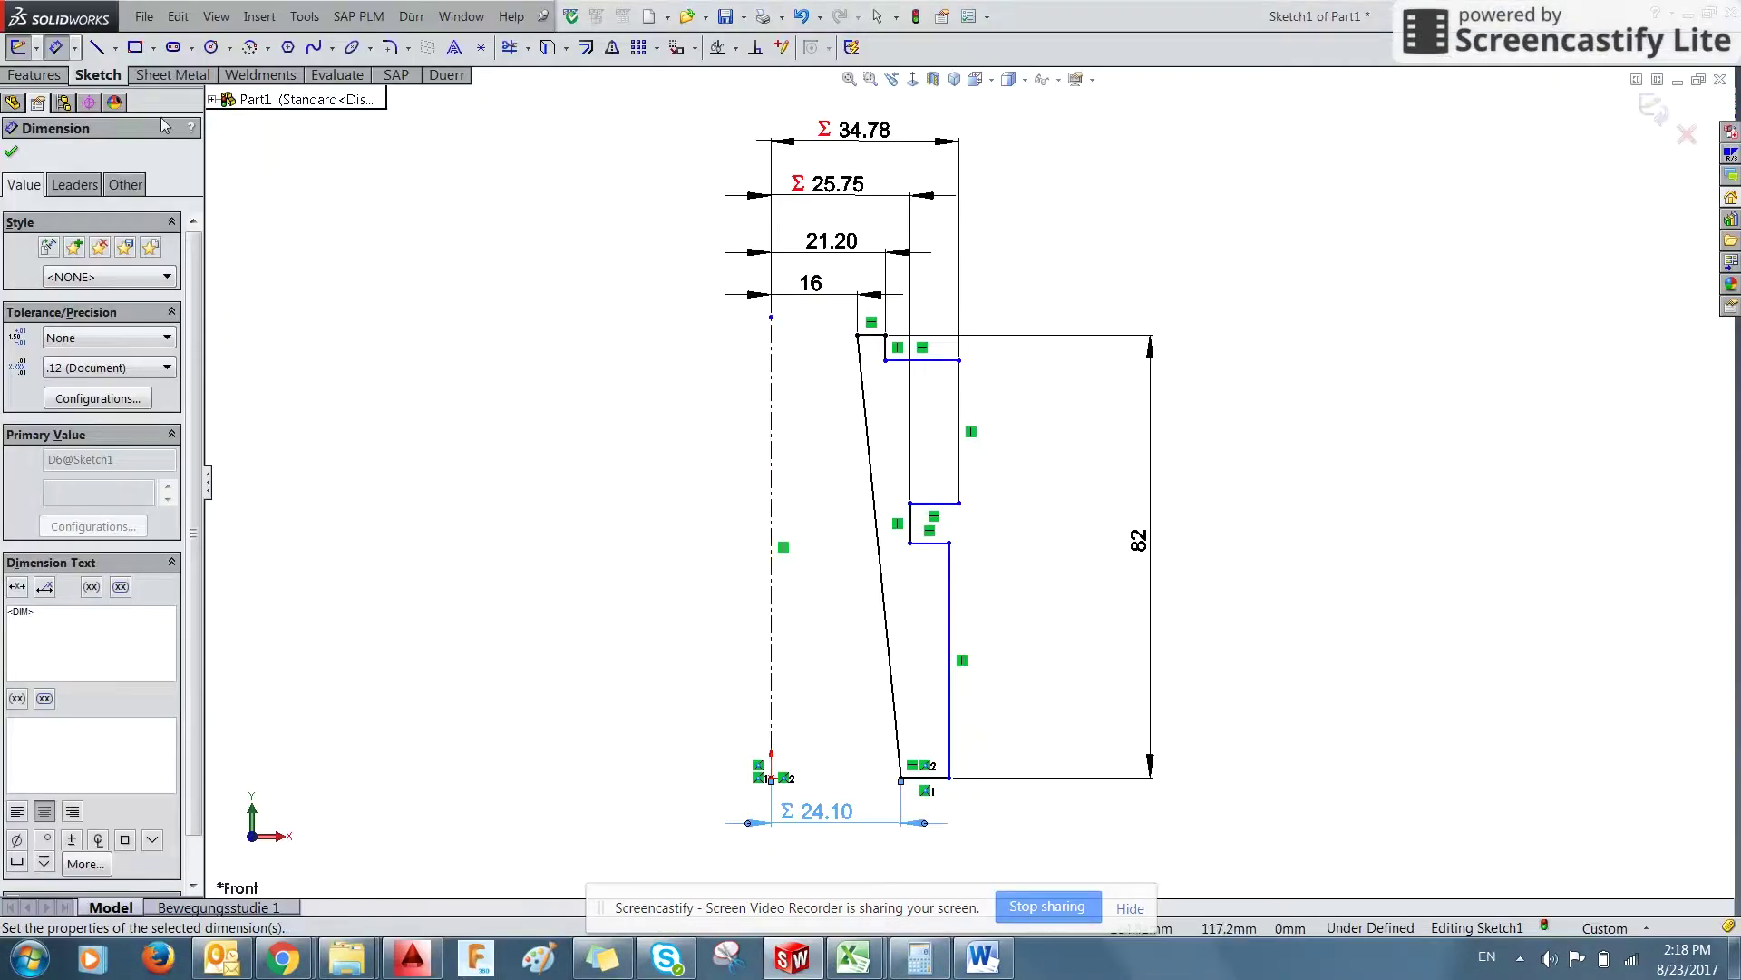
left_click(949, 723)
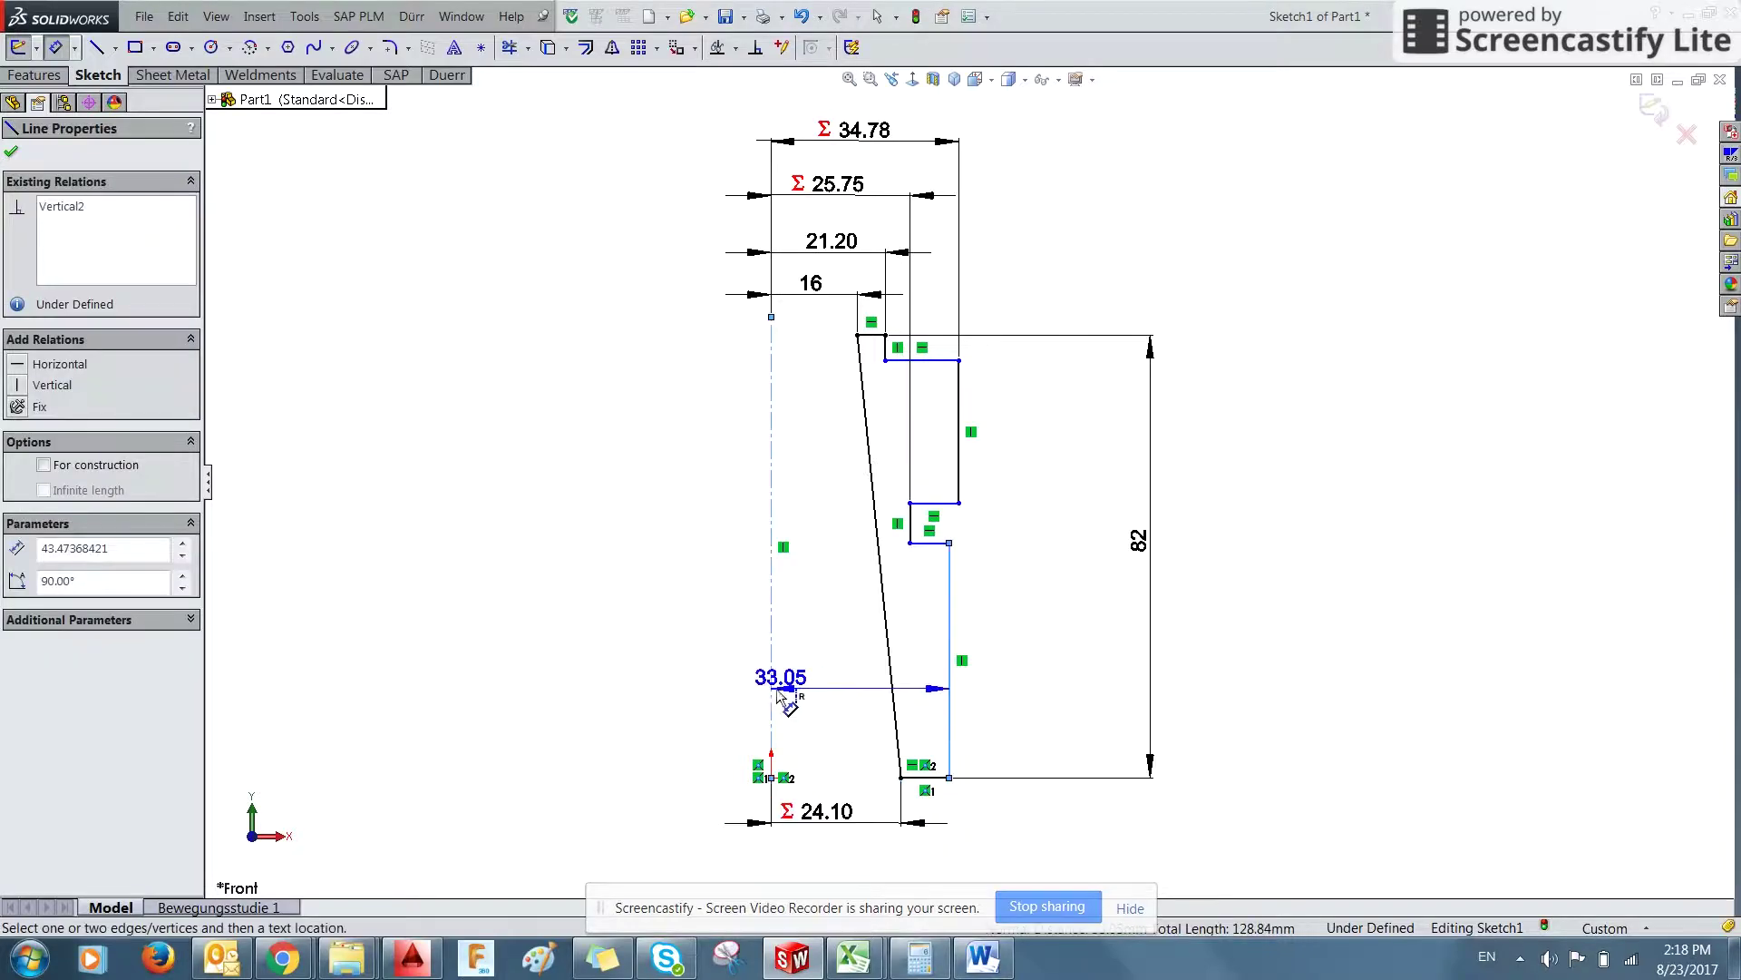
left_click(850, 849)
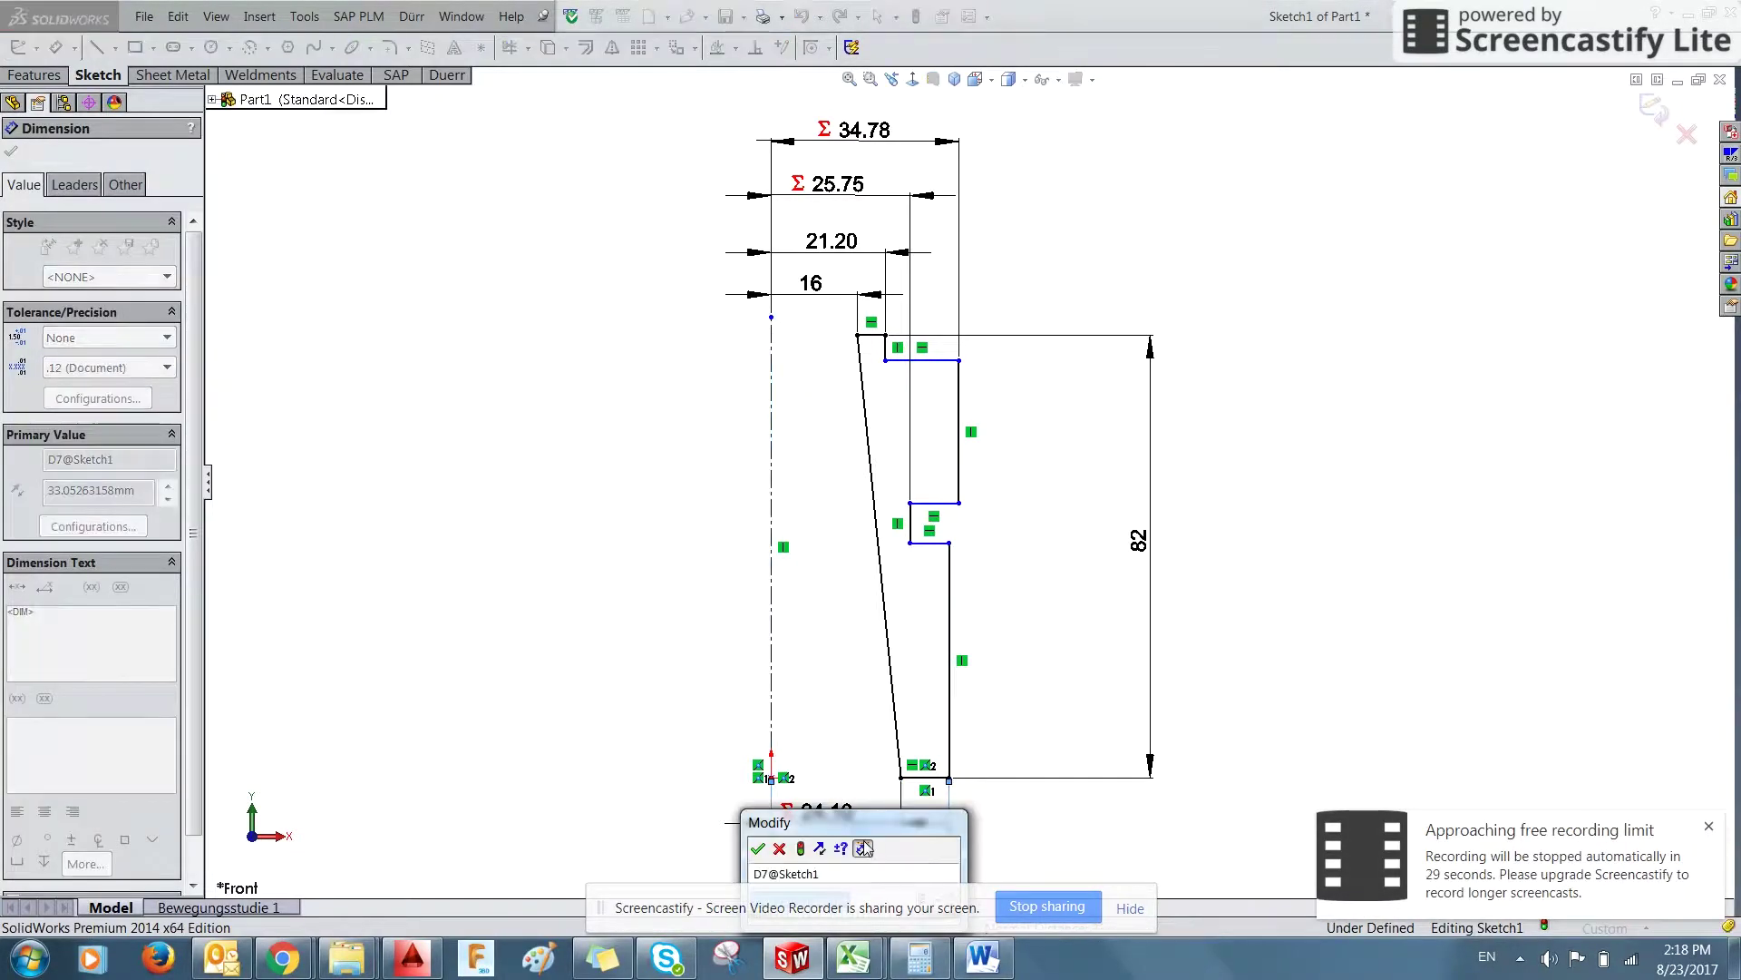
- Recheck the body diameter in AutoCAD, and set the lower outer edge's distance from the centerline in SolidWorks with the equation =56/2
type("=")
key("BackSpace")
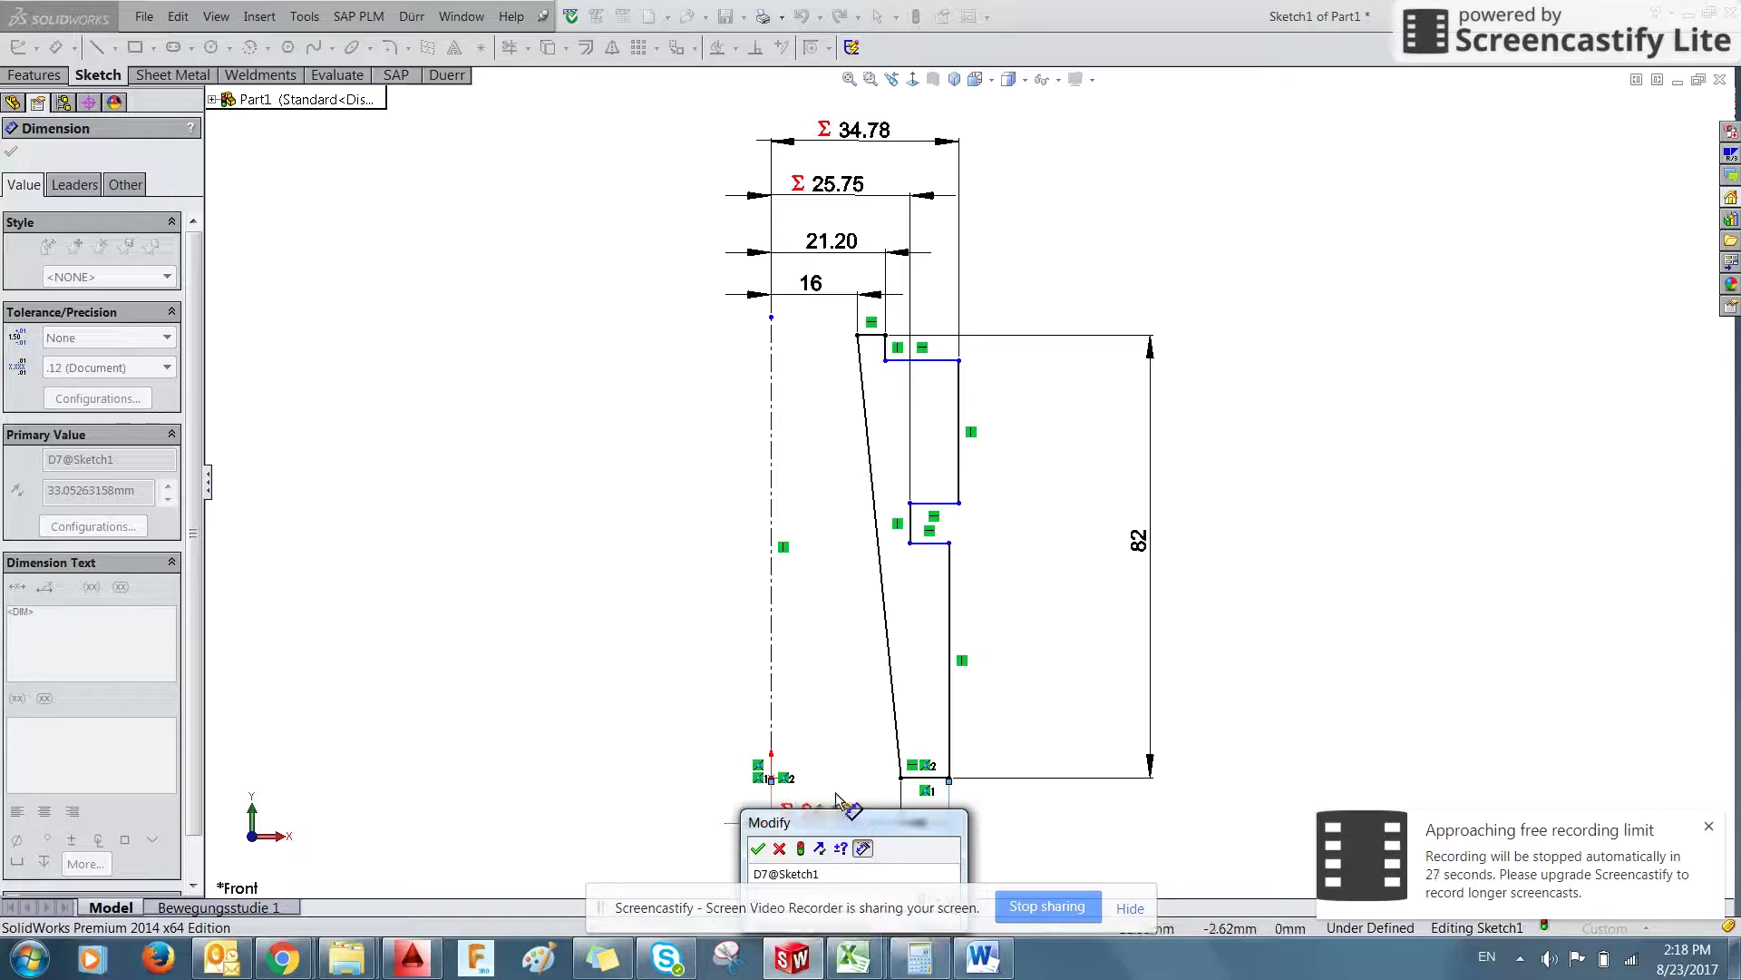
left_click_drag(789, 822, 533, 526)
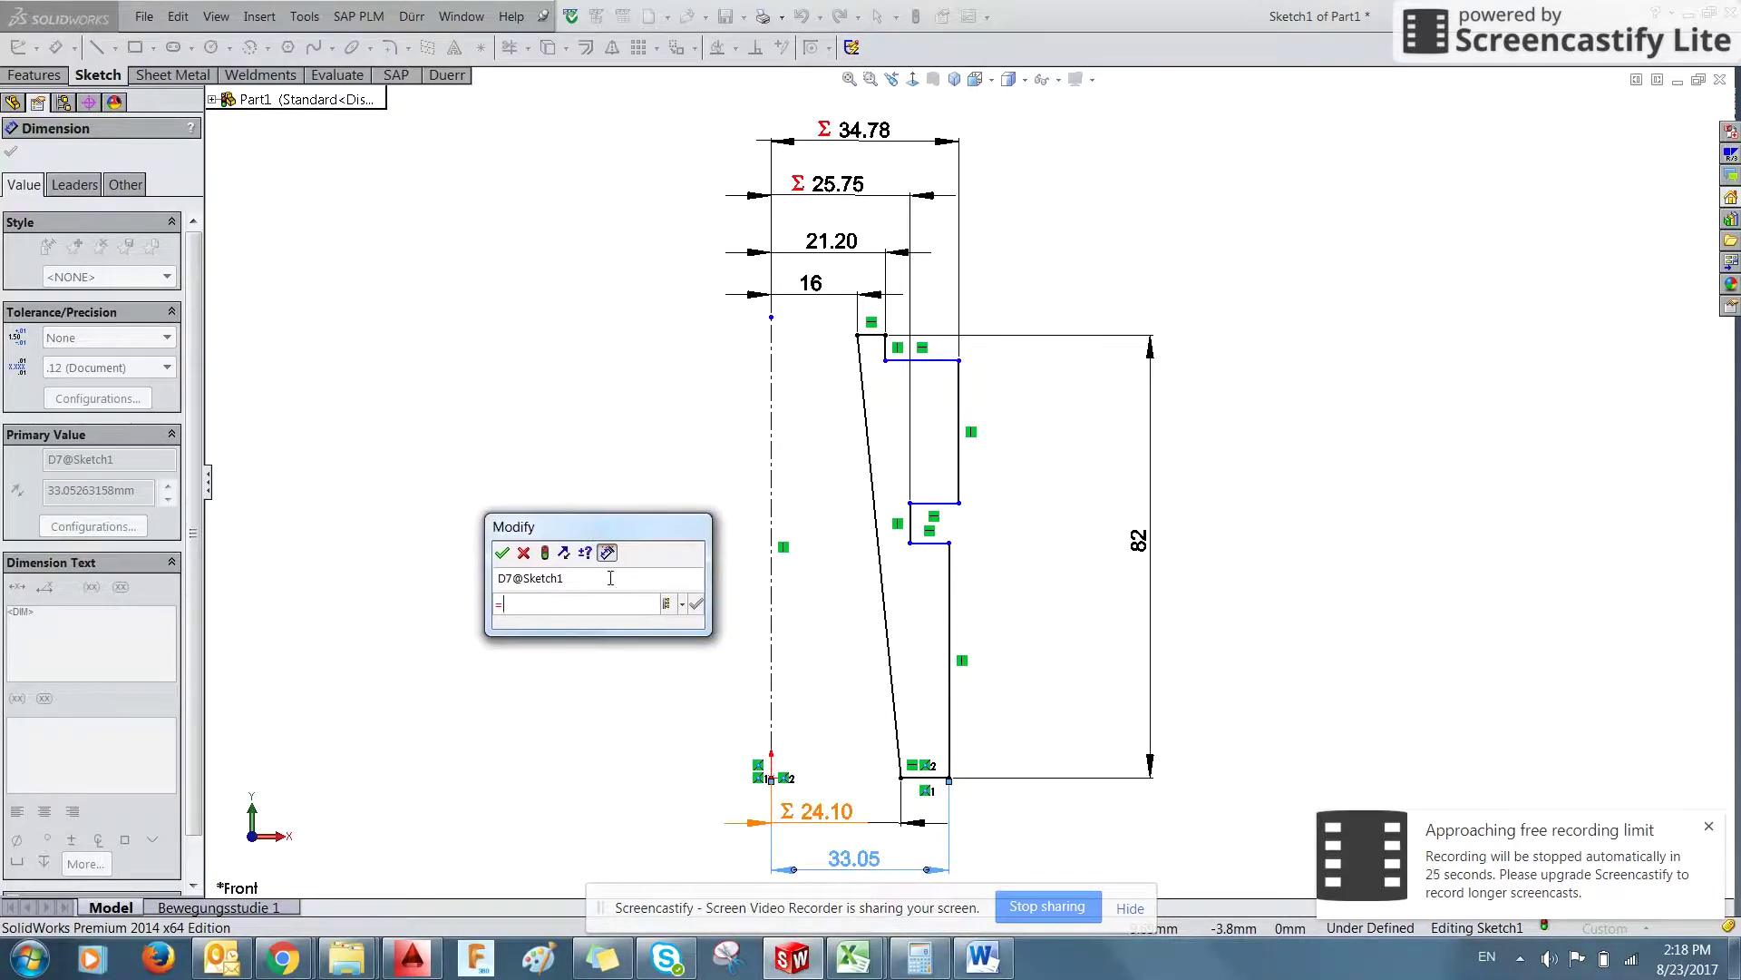
type("56")
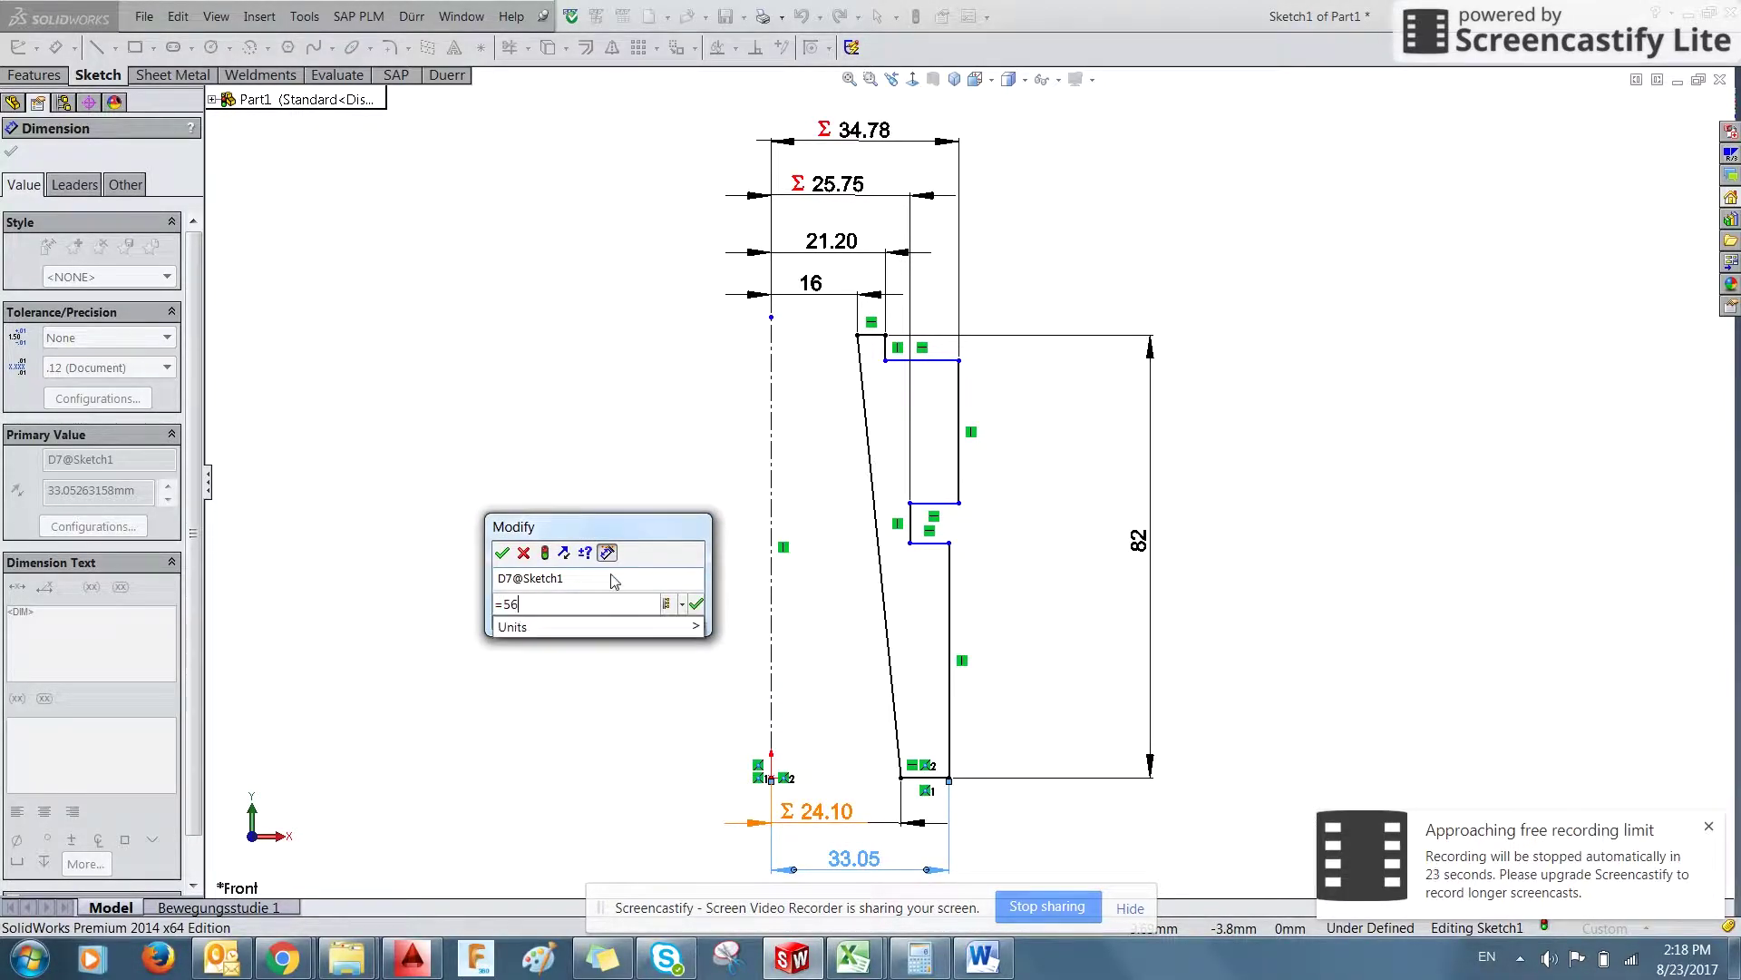
type(".")
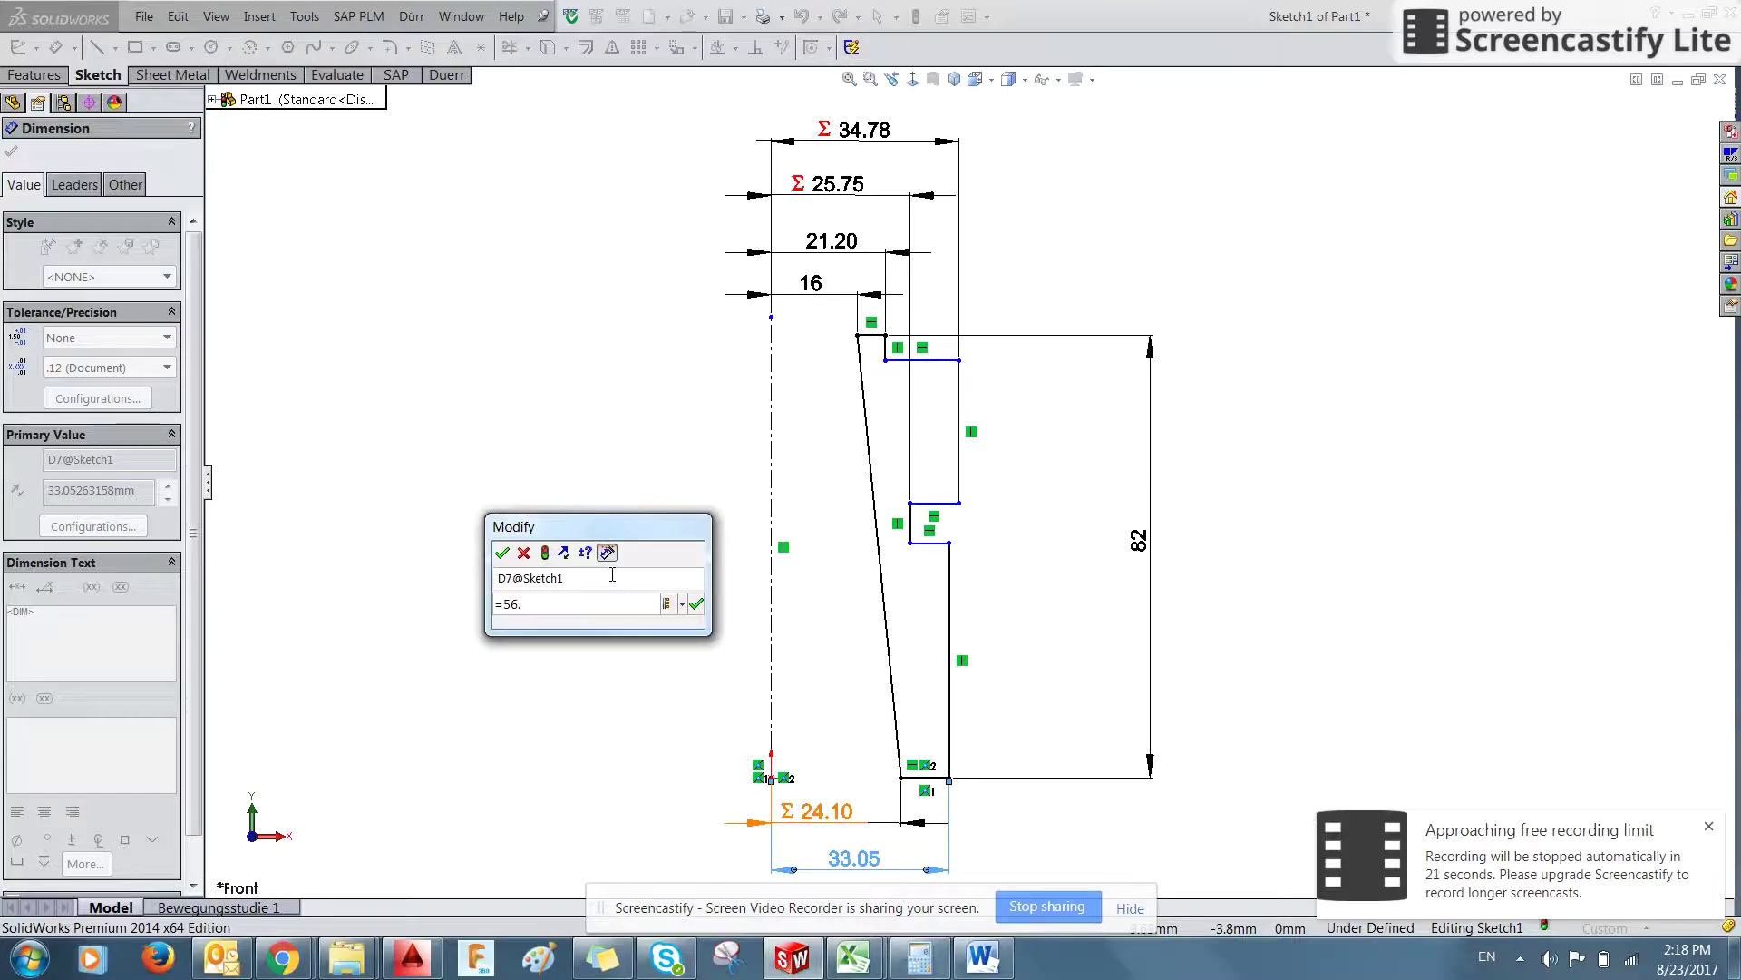
type("2")
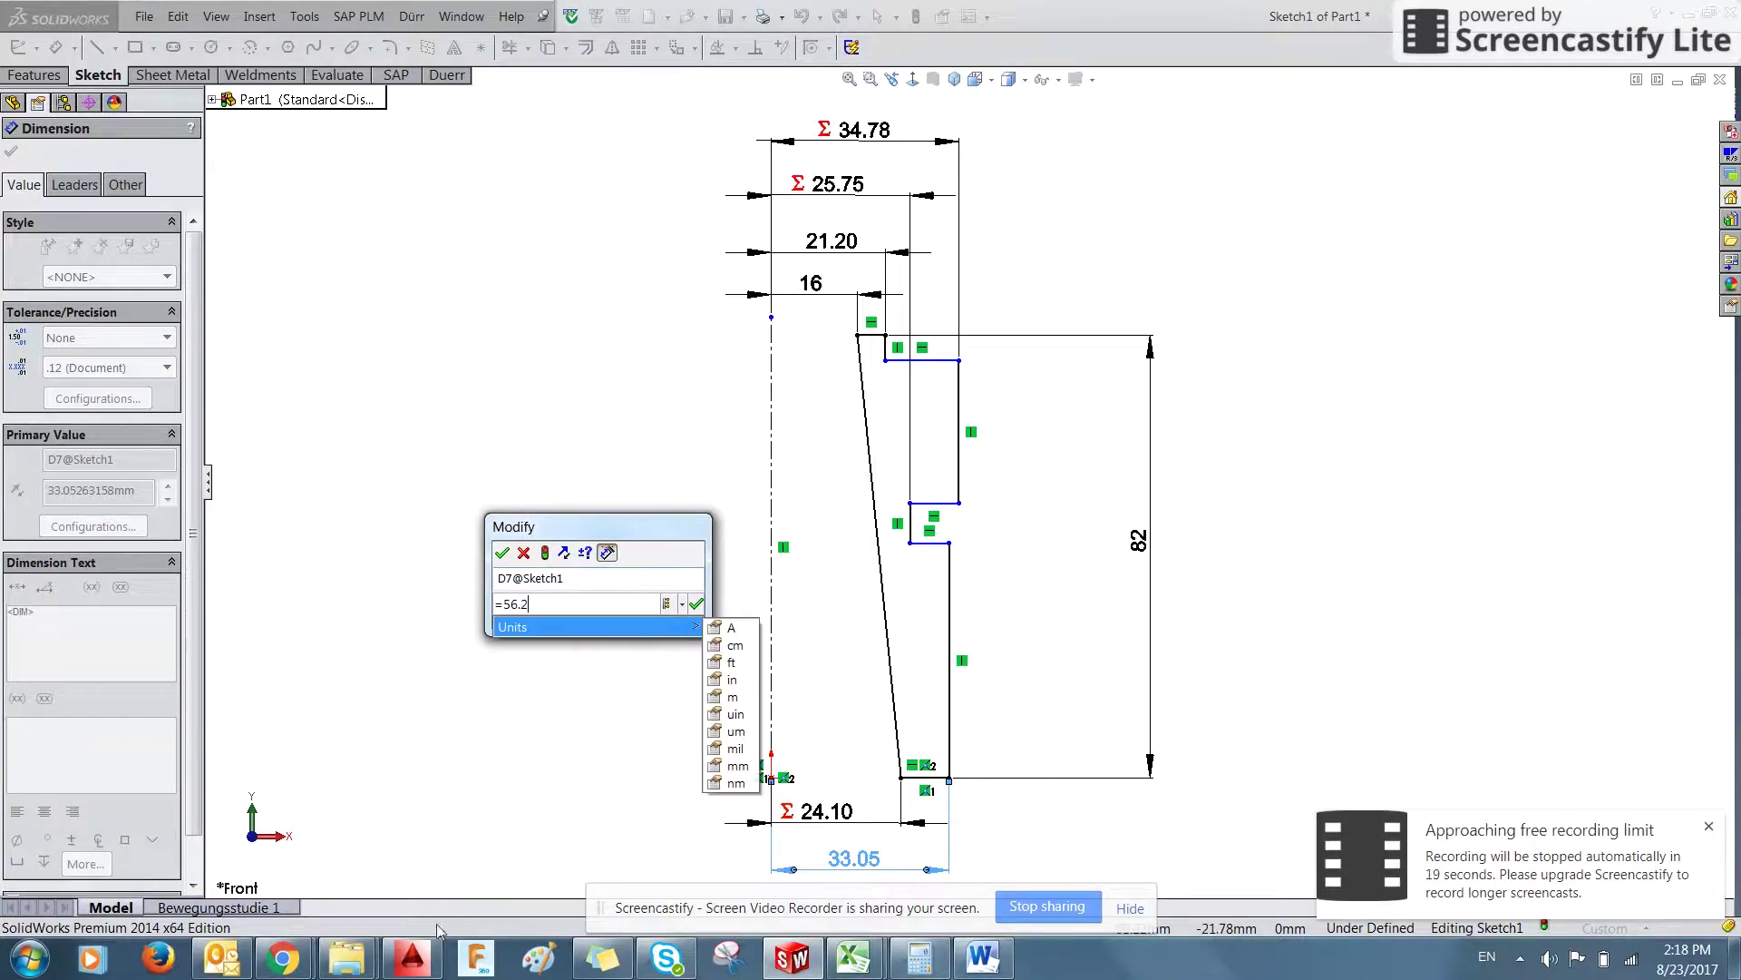
left_click(426, 957)
left_click(426, 957)
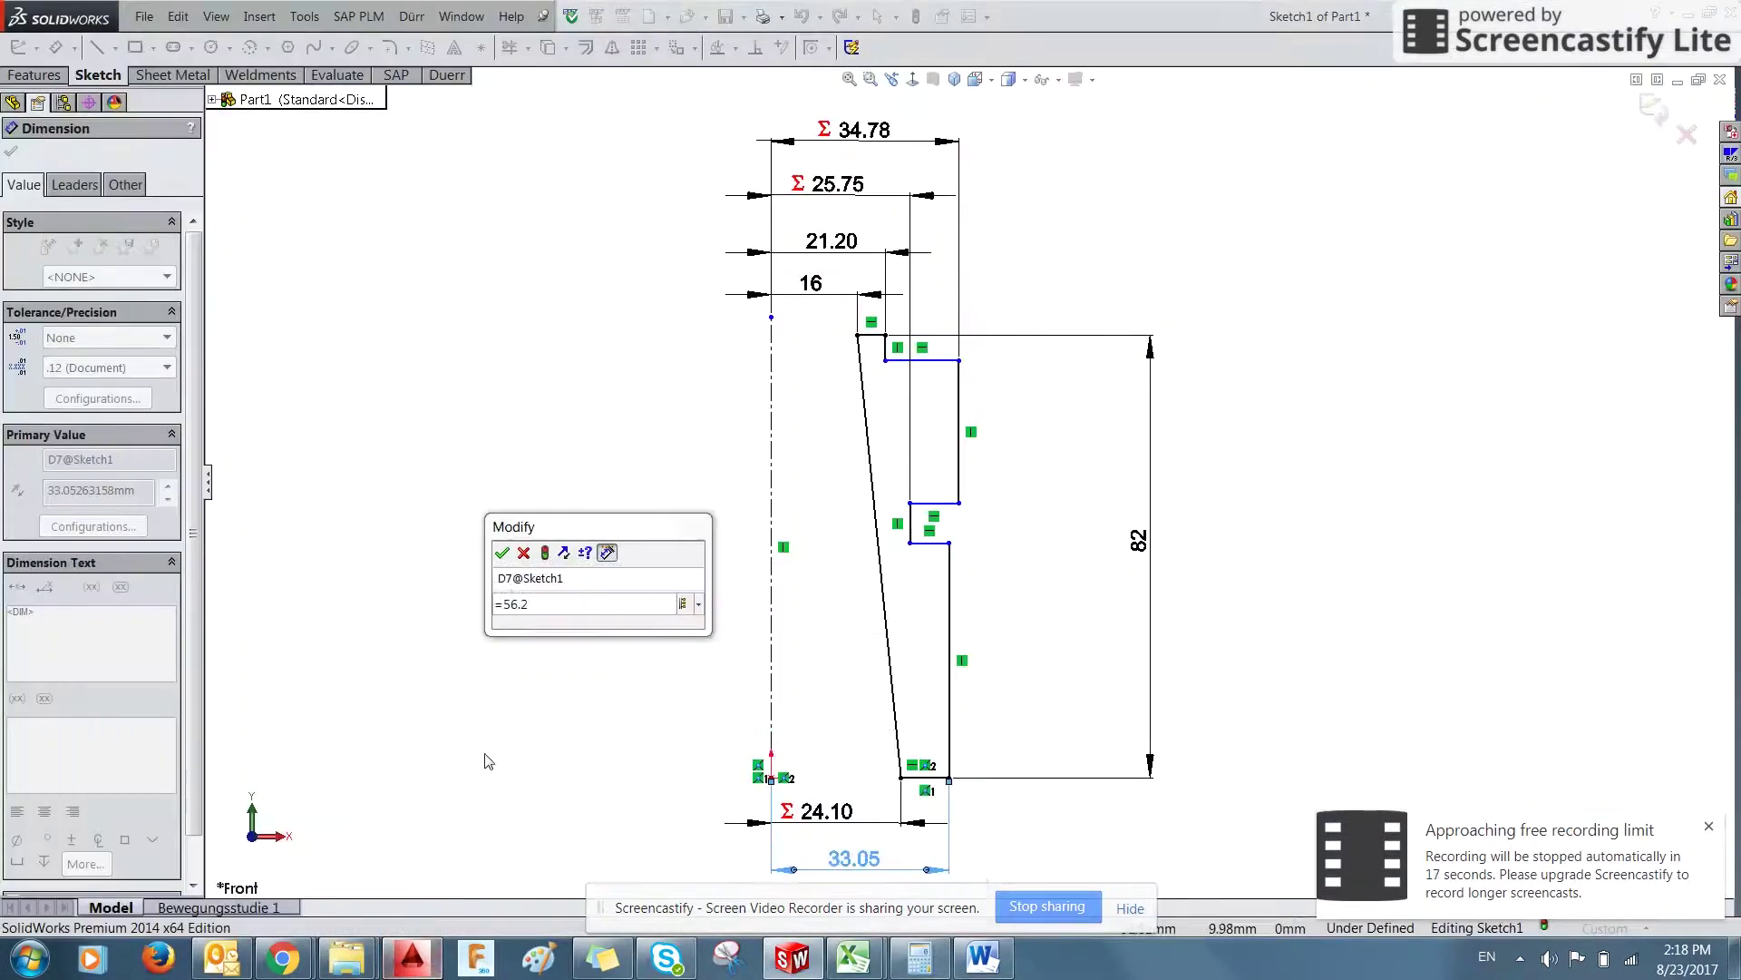
key("BackSpace")
key("BackSpace")
type("/2")
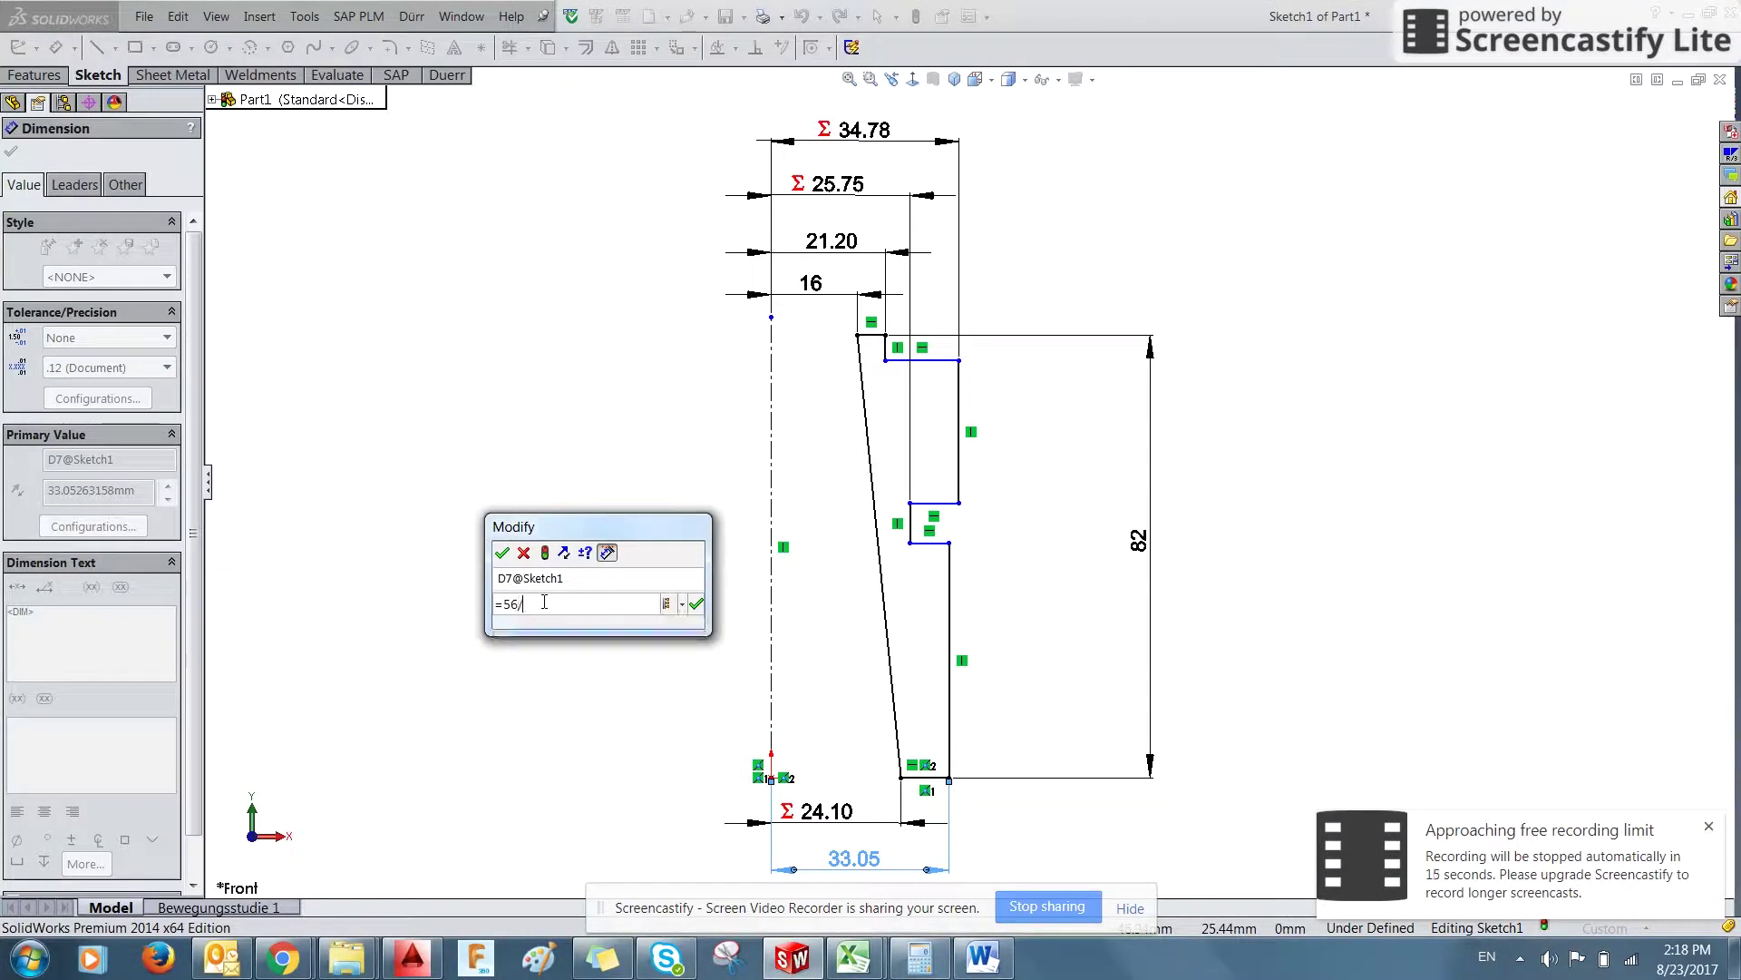
left_click(696, 603)
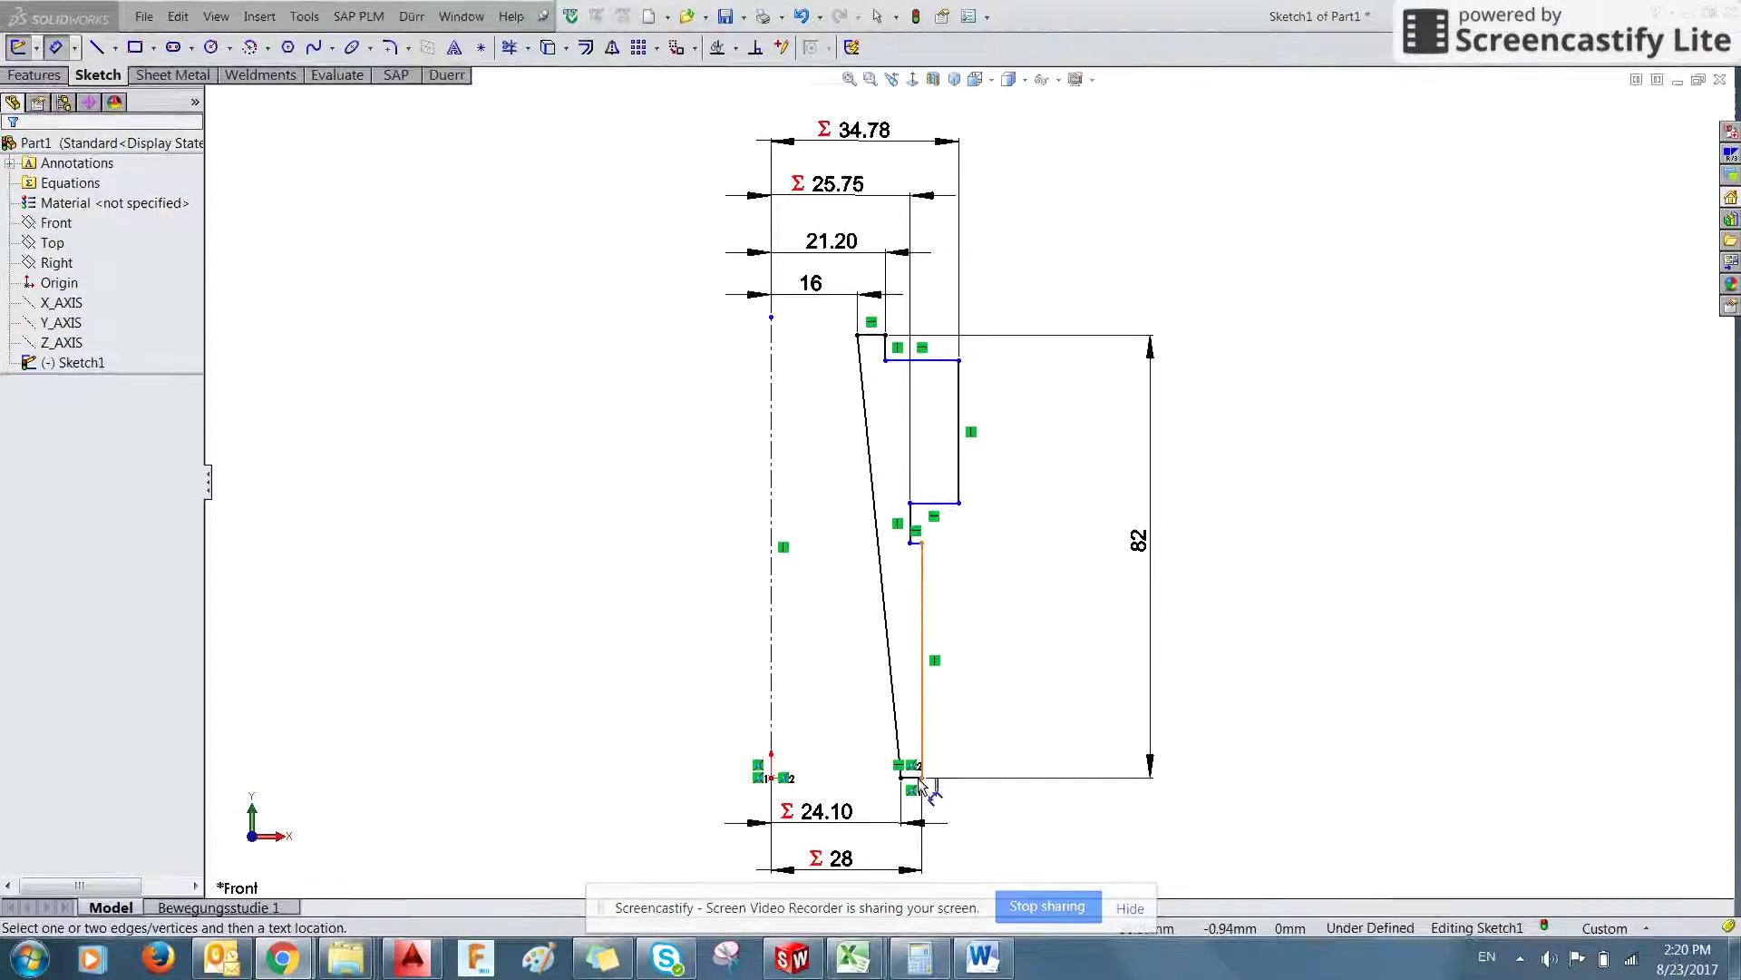
- Switch to AutoCAD and examine the vertical length dimensions of the collet's upper steps in the section view
left_click(422, 959)
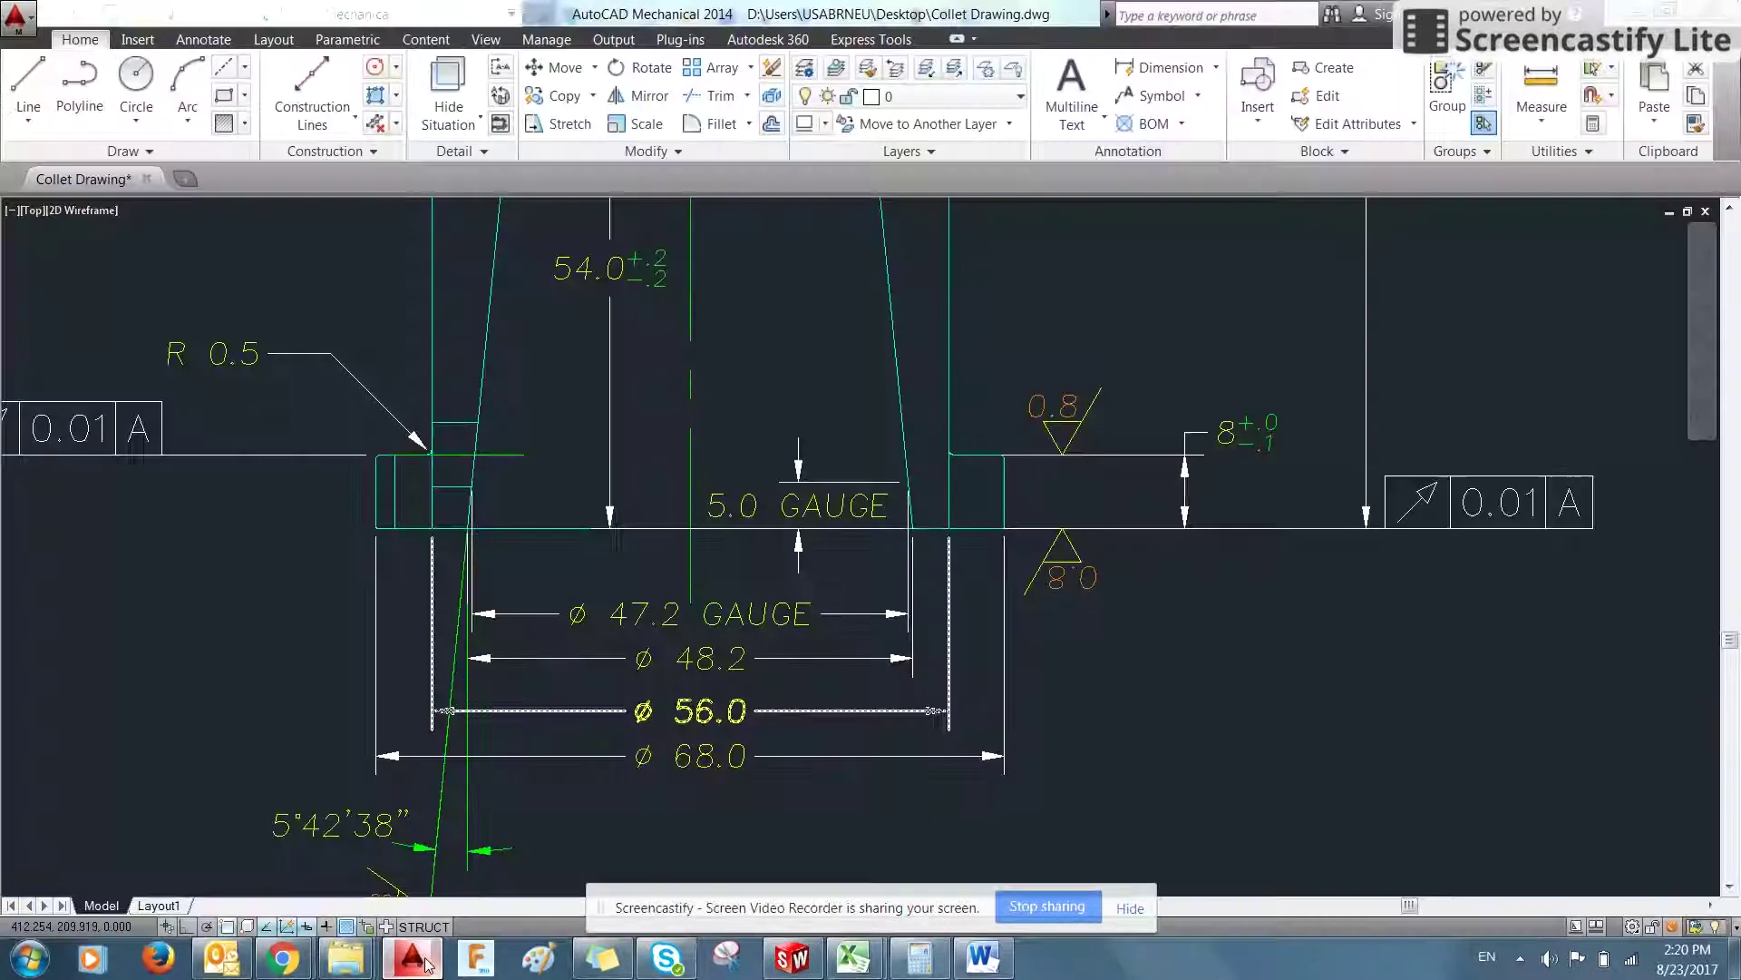
scroll(862, 399, "up", 2)
scroll(861, 399, "down", 4)
scroll(898, 409, "down", 3)
scroll(871, 436, "up", 1)
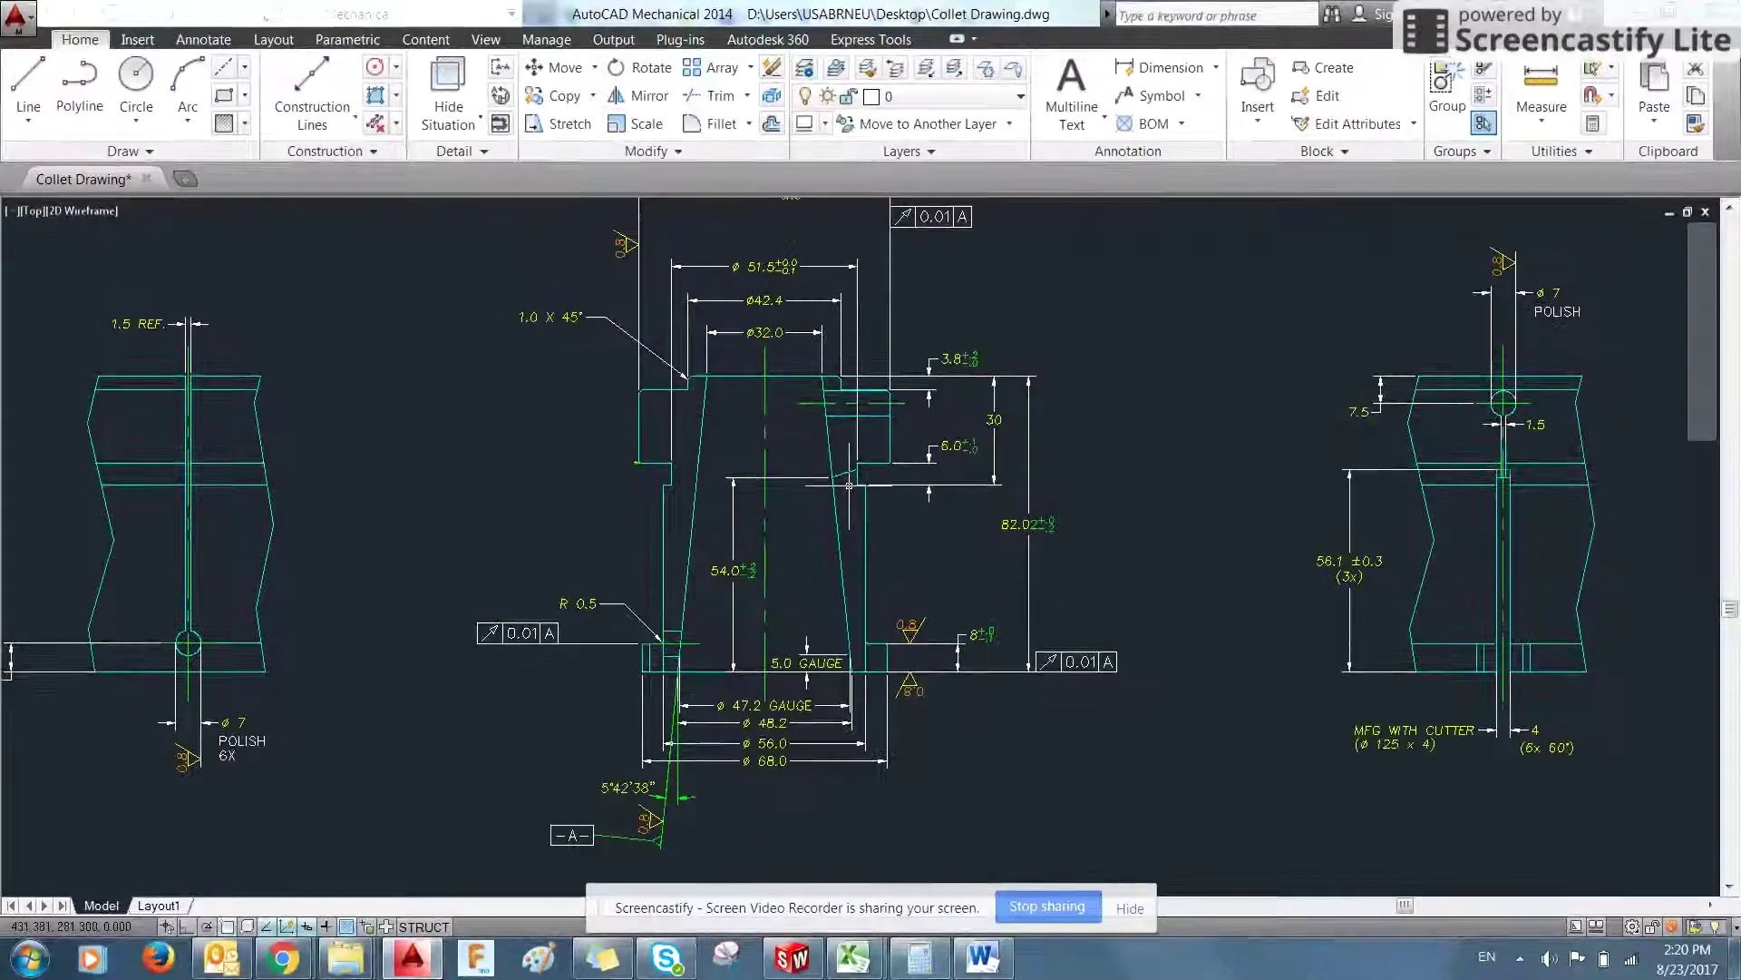
middle_click_drag(857, 503, 854, 523)
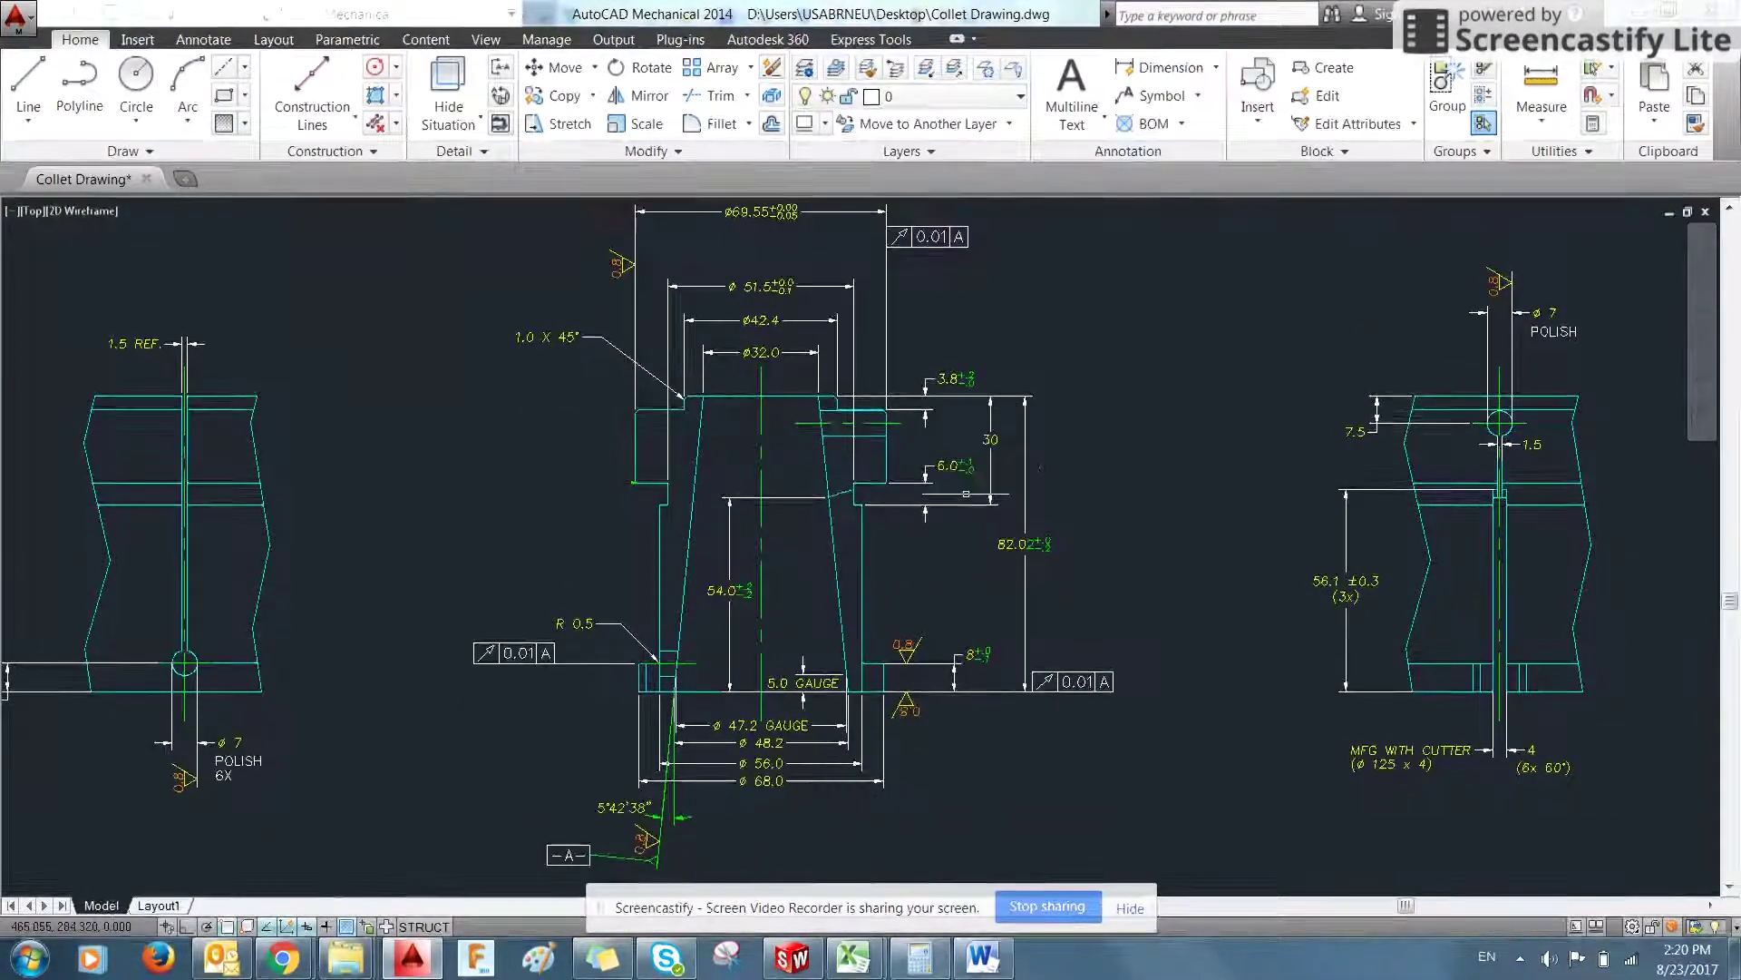
scroll(933, 520, "up", 2)
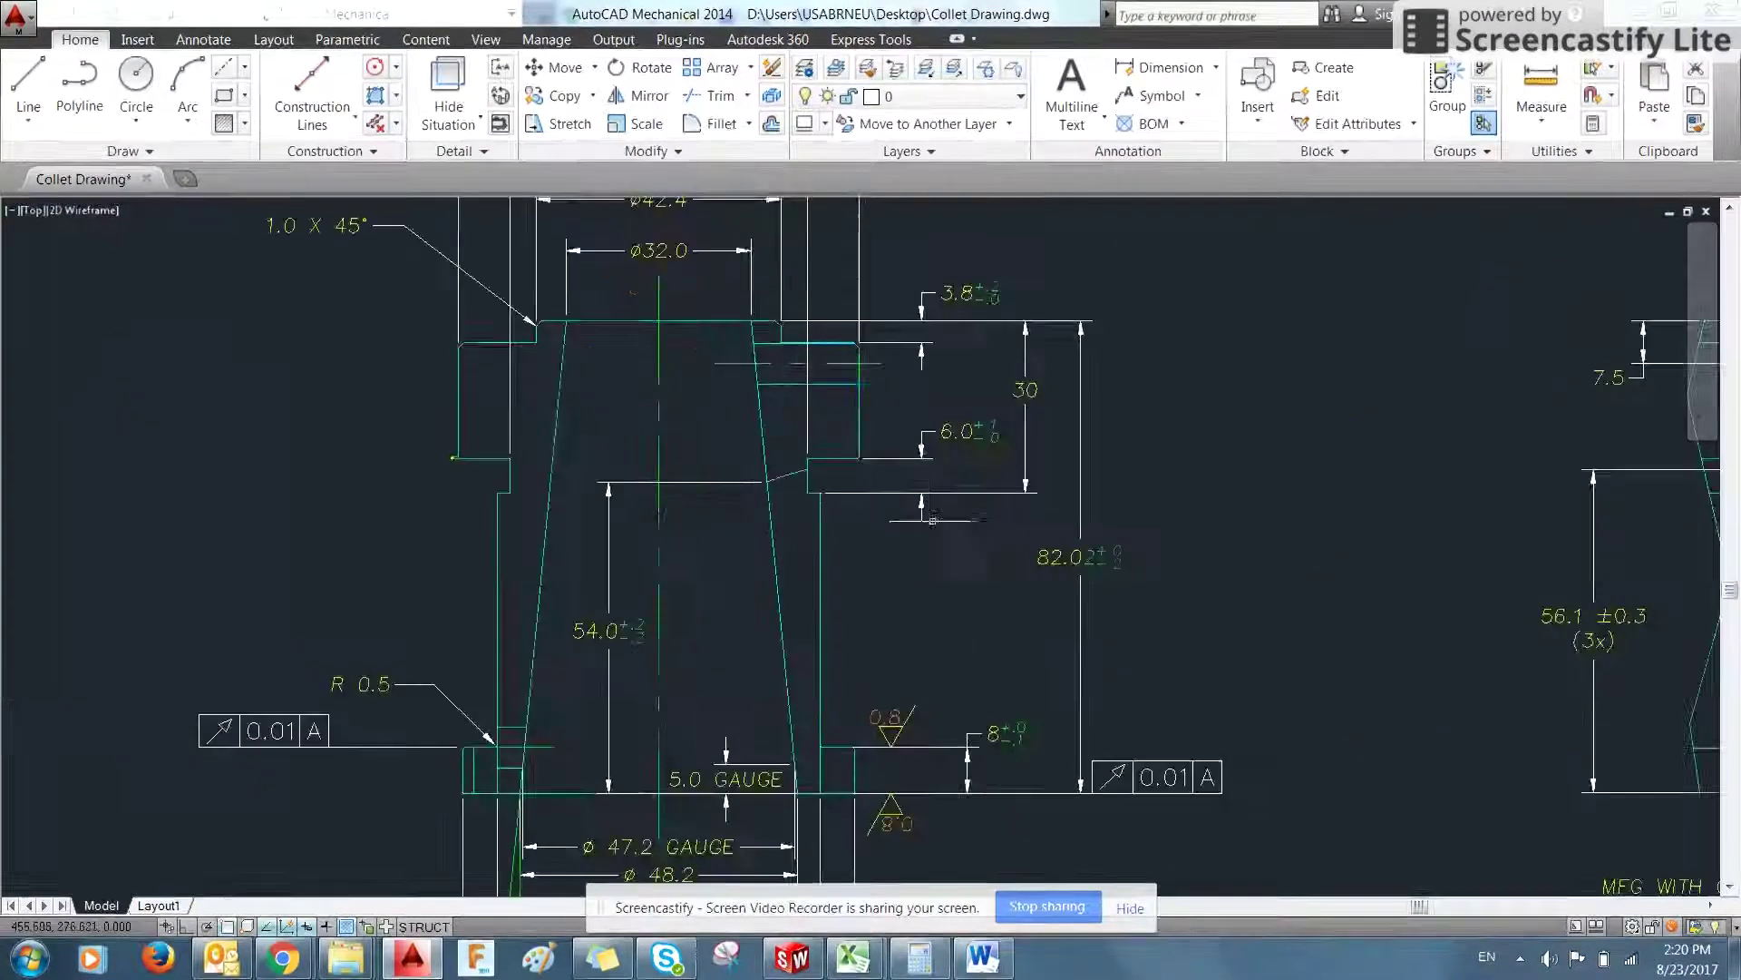
middle_click_drag(932, 520, 962, 539)
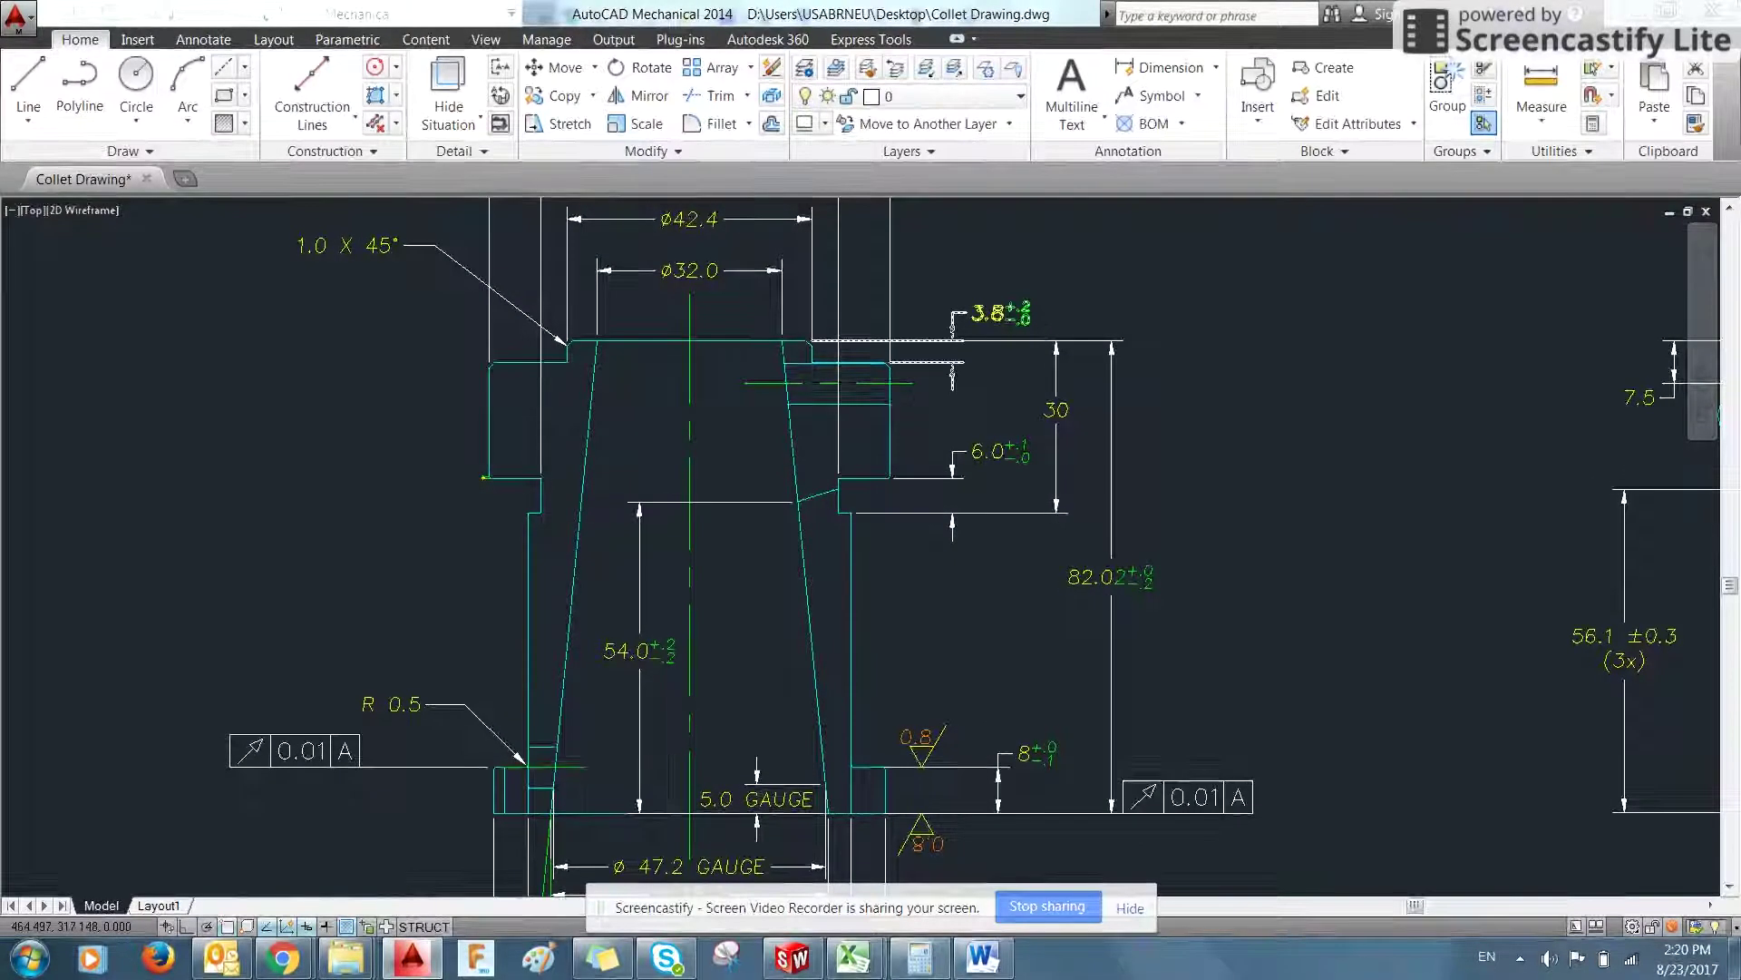
- Return to SolidWorks and dimension the profile's short upper vertical edge at 3.8 mm
key("alt+Tab")
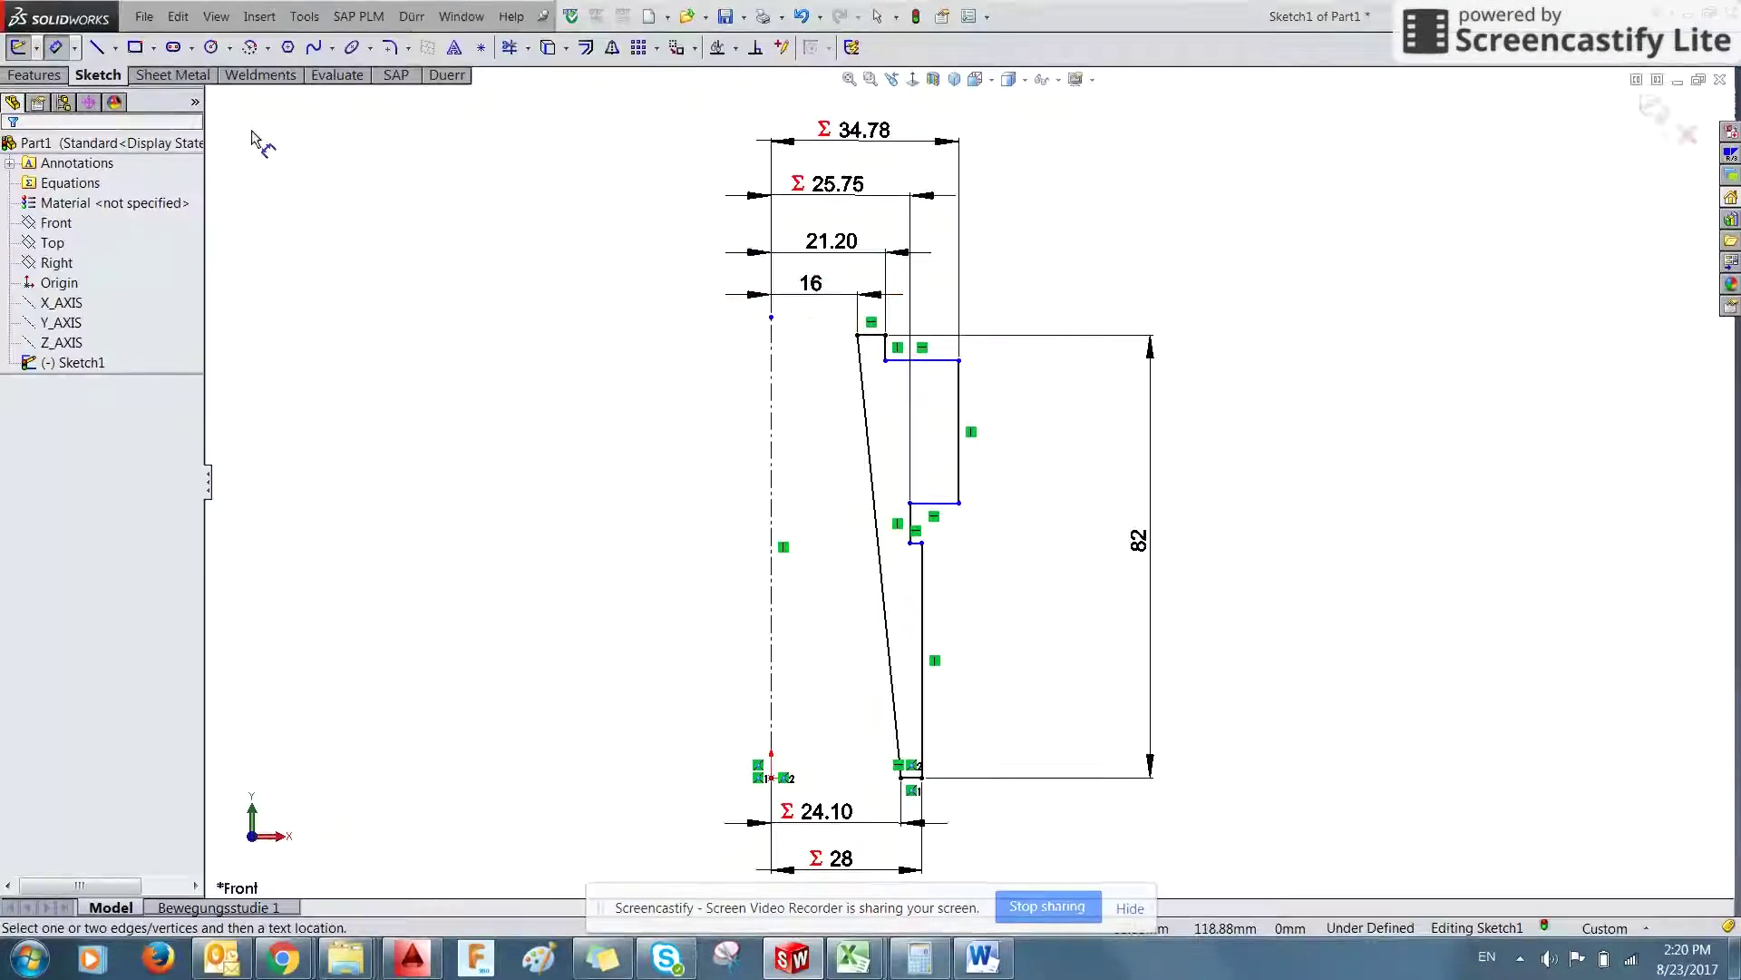
left_click(885, 350)
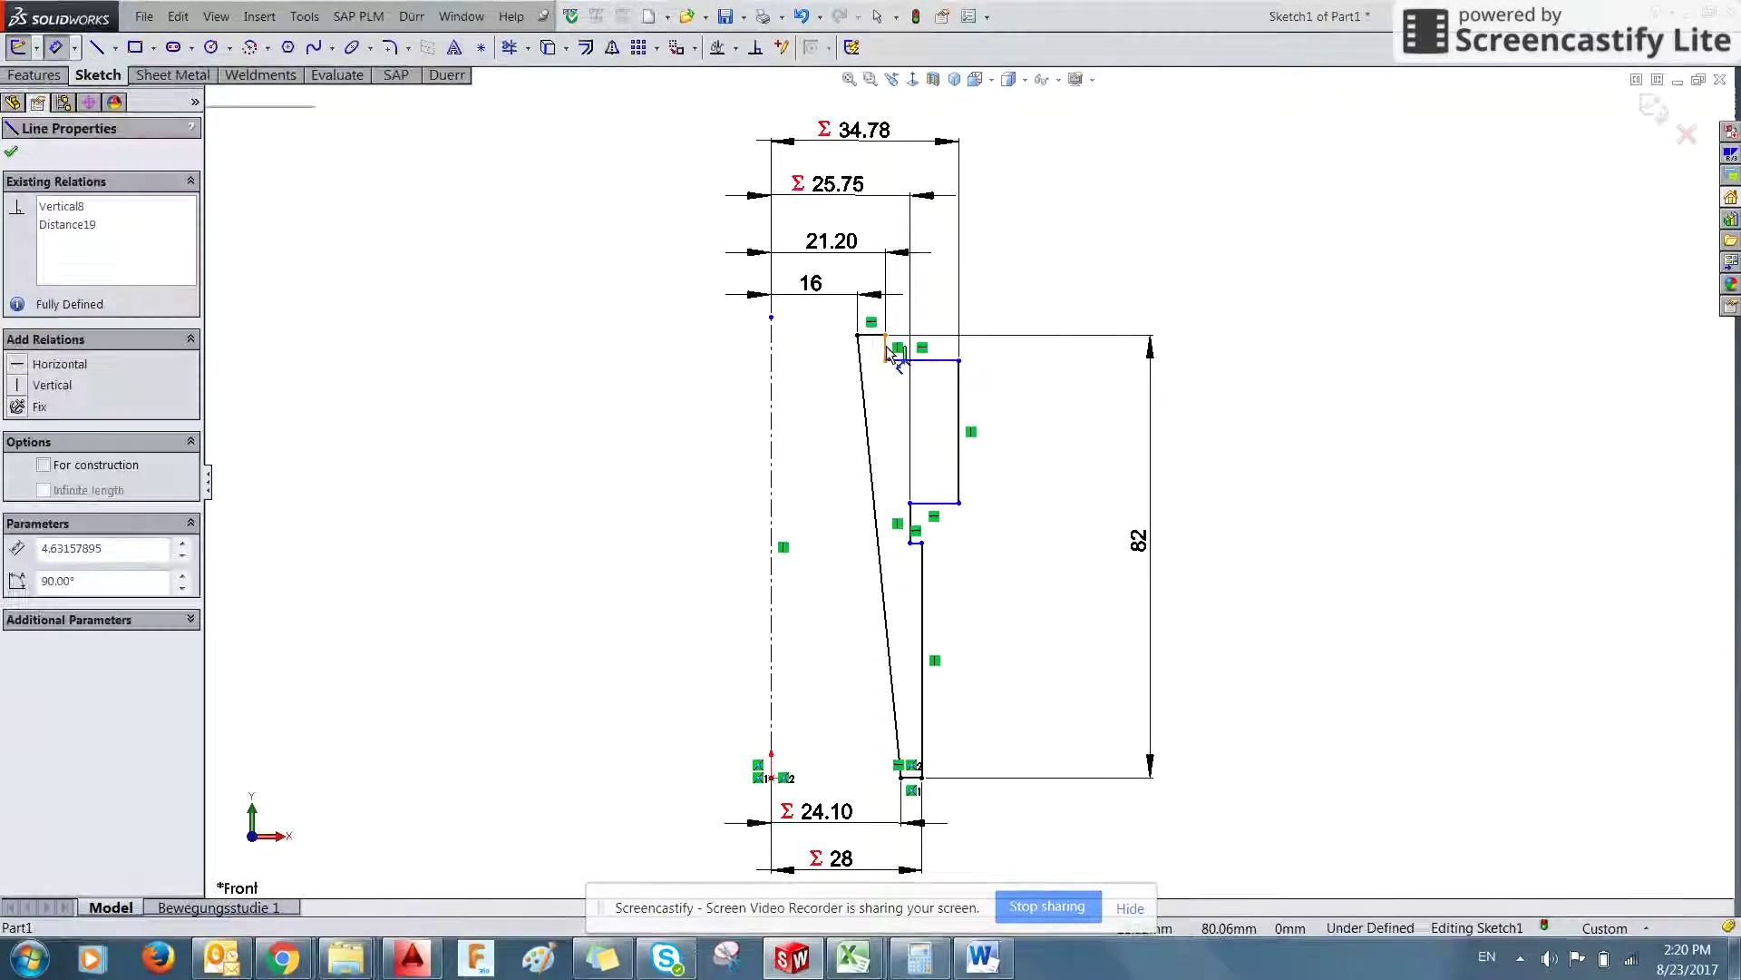
left_click(1220, 362)
type("3.8")
left_click(1119, 330)
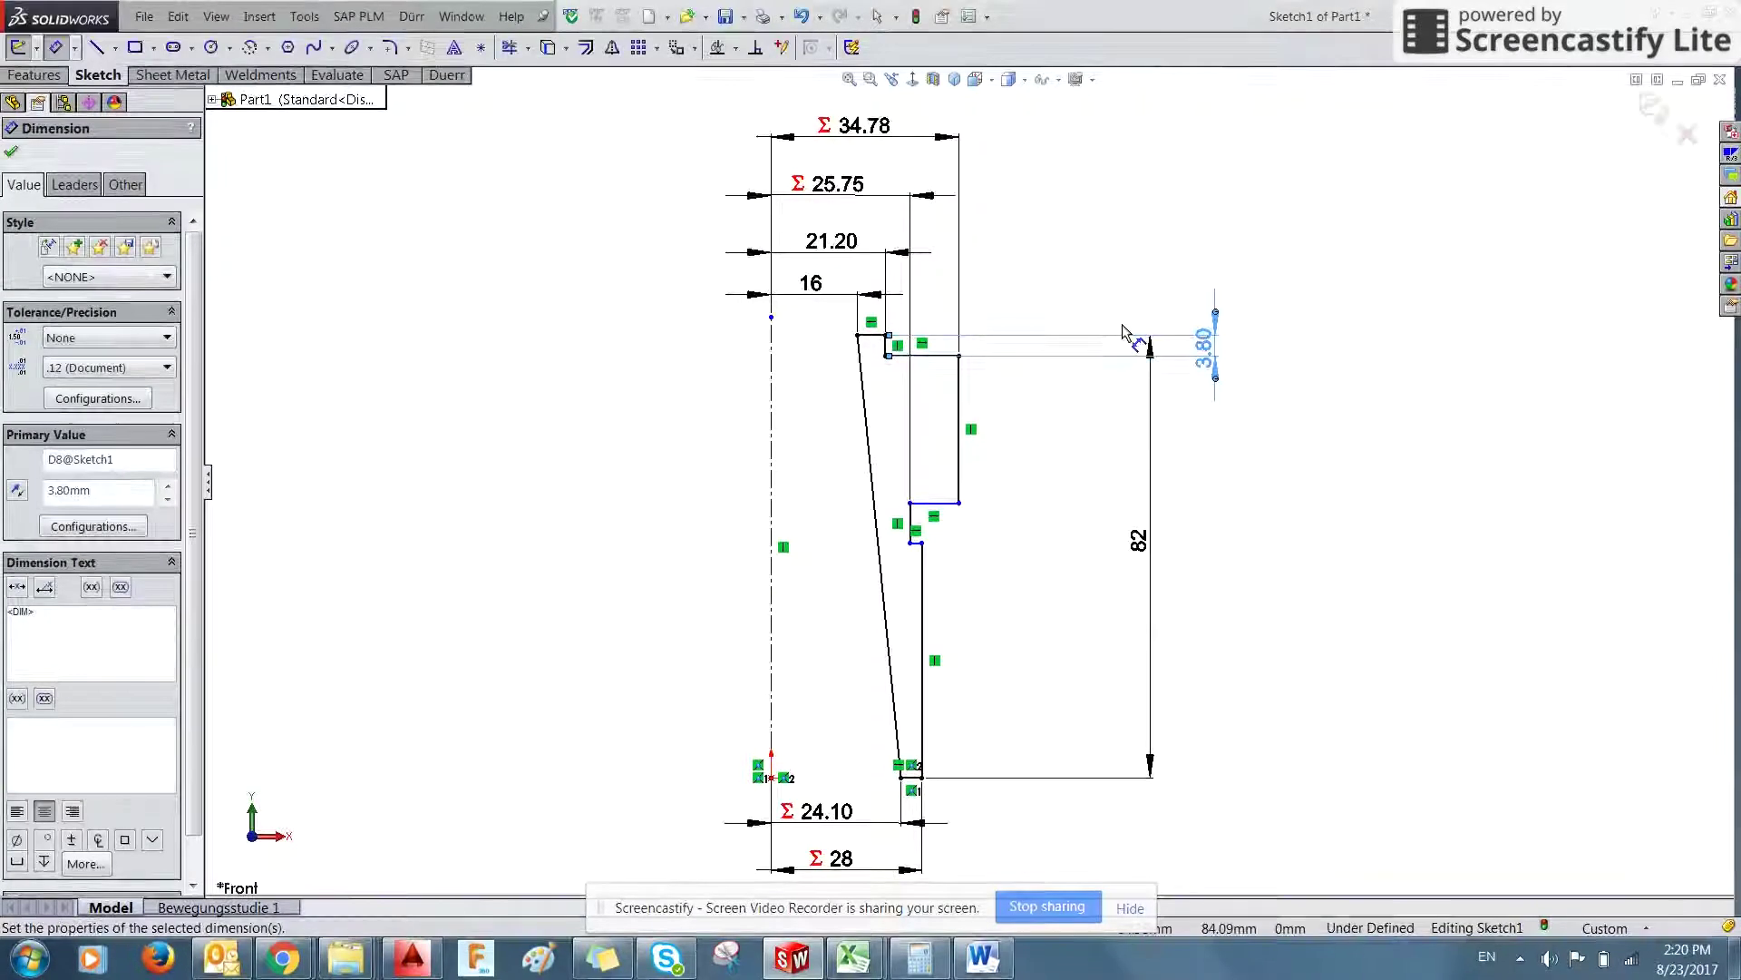
- Check the groove position in AutoCAD, and set the distance from the profile's top edge to the groove's lower edge in SolidWorks to 30 mm
key("alt+Tab")
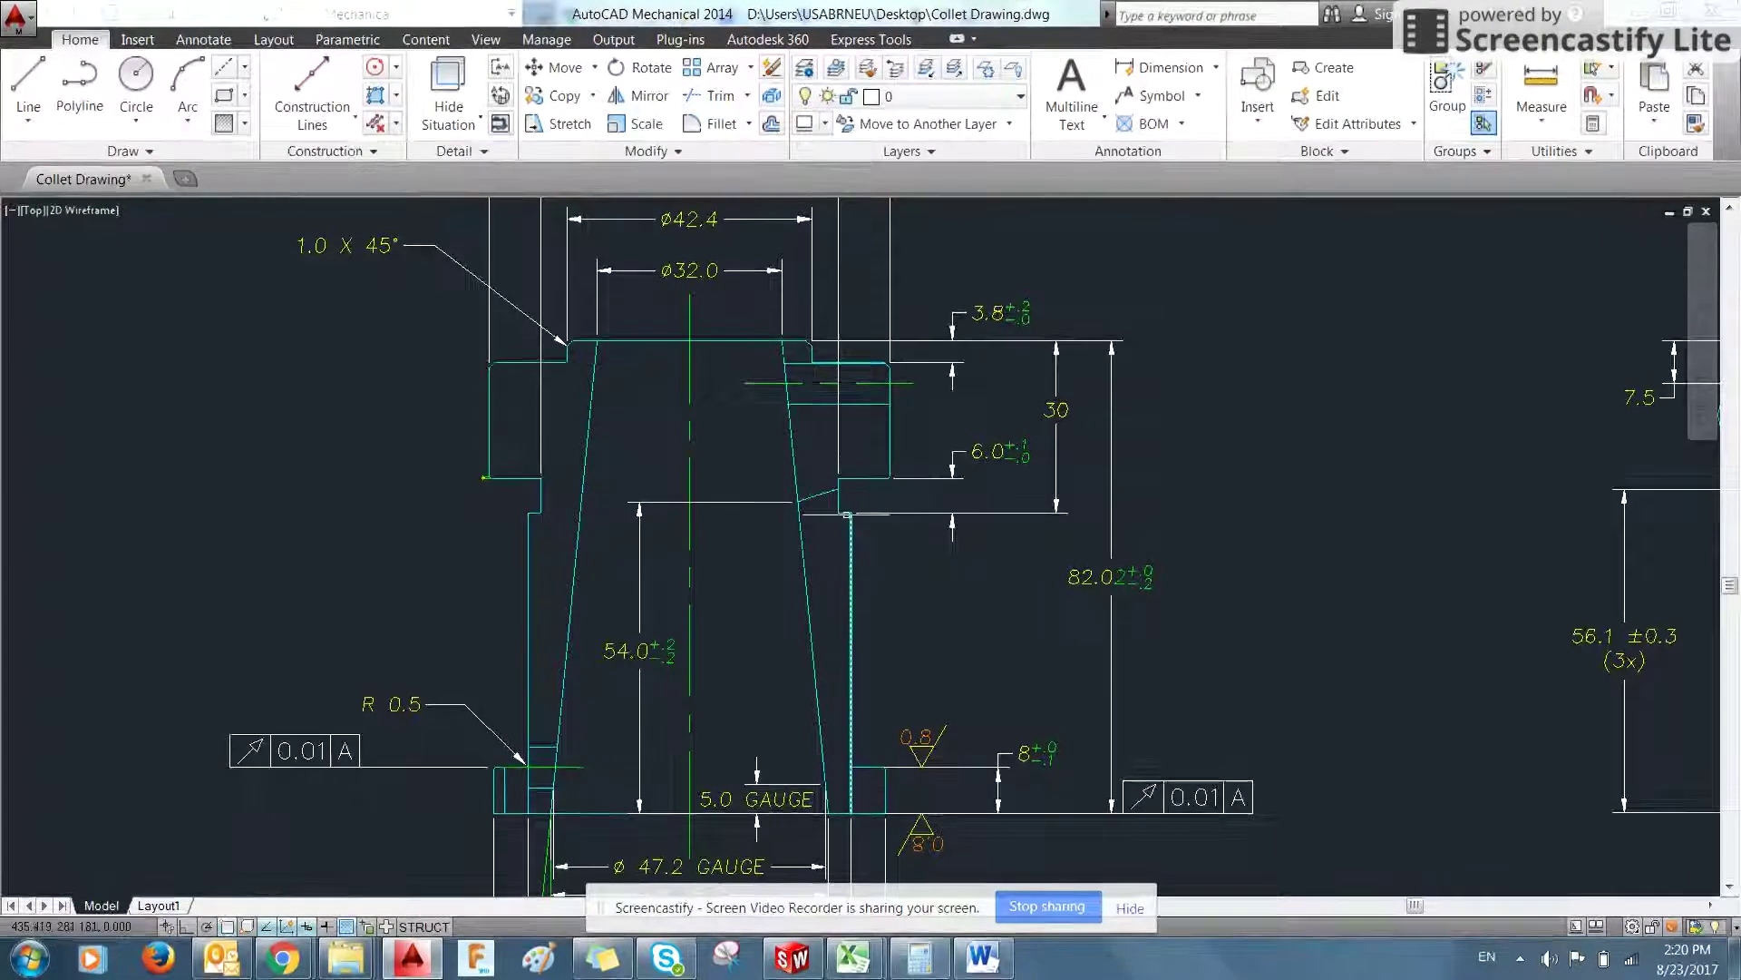
key("alt+Tab")
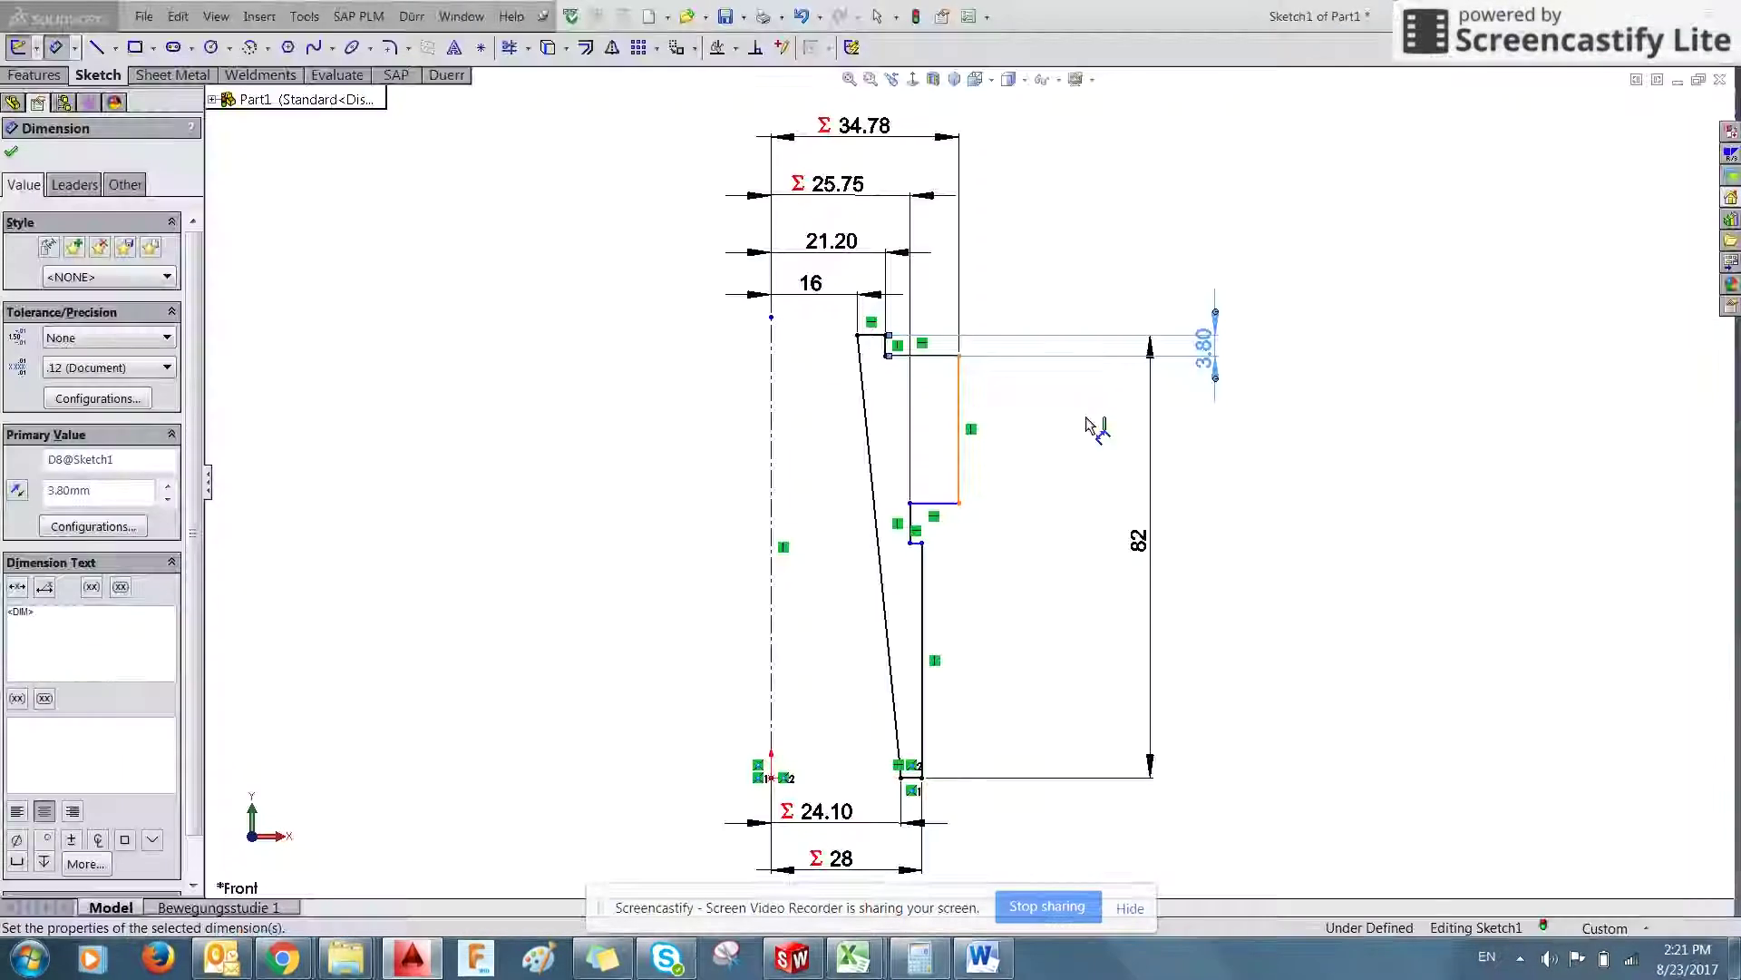
left_click(917, 545)
left_click(876, 336)
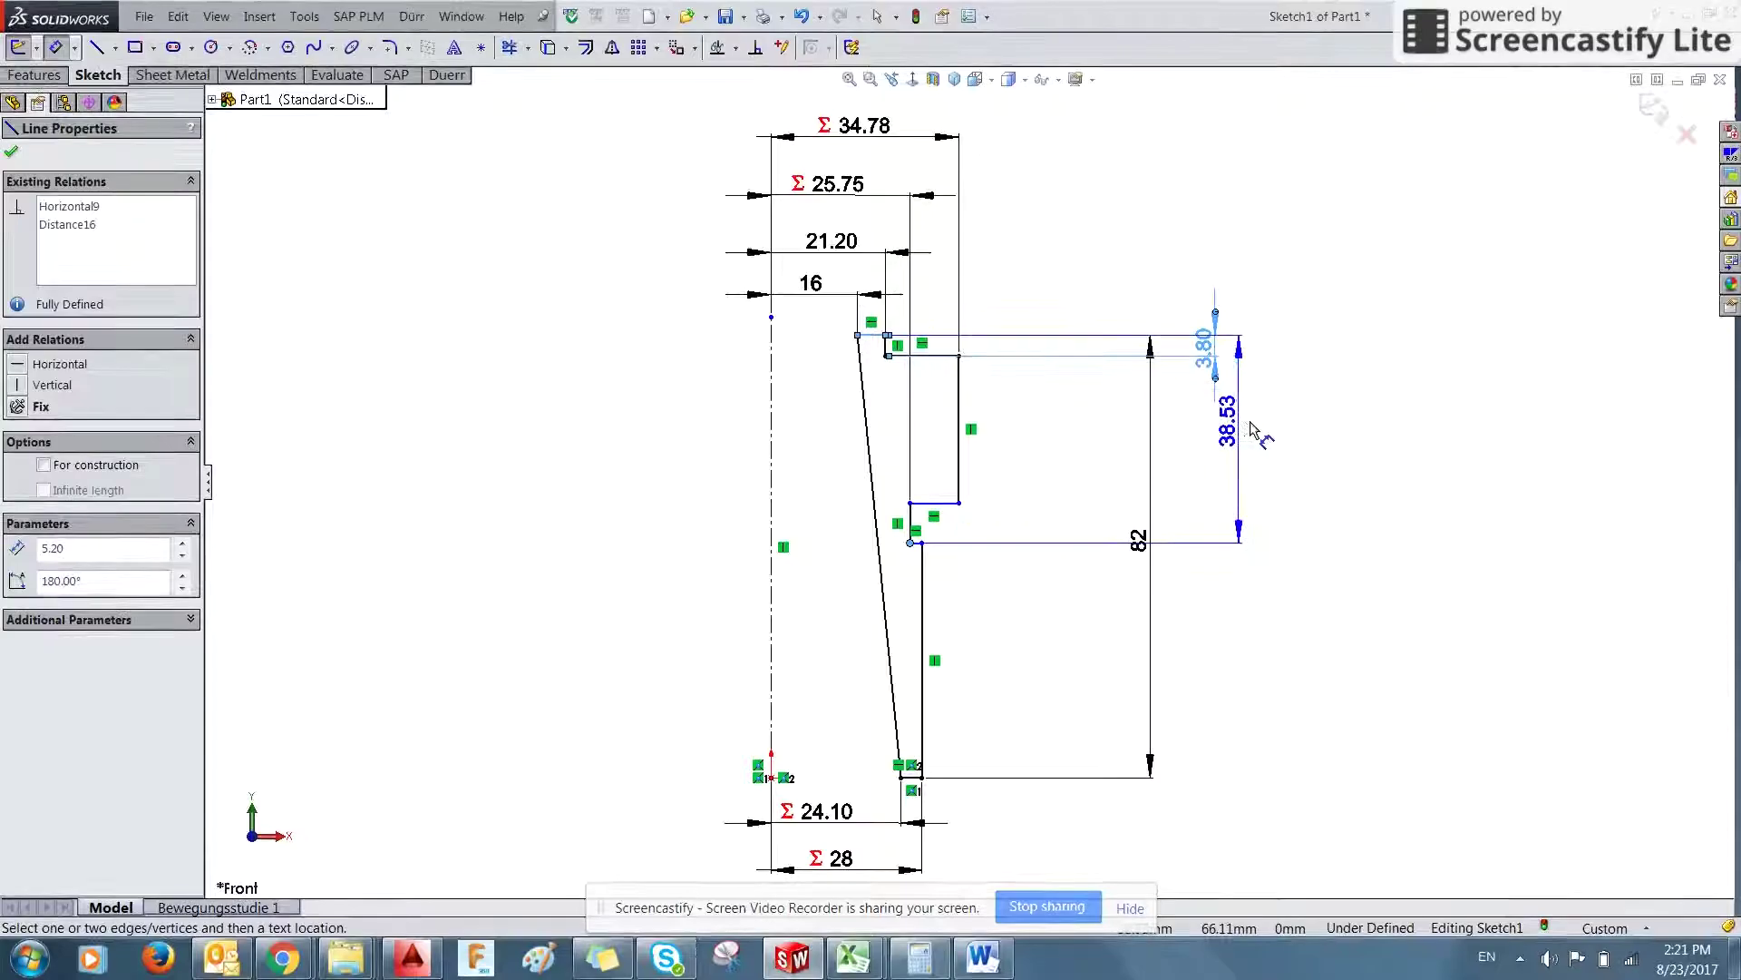
left_click(1346, 444)
type("30")
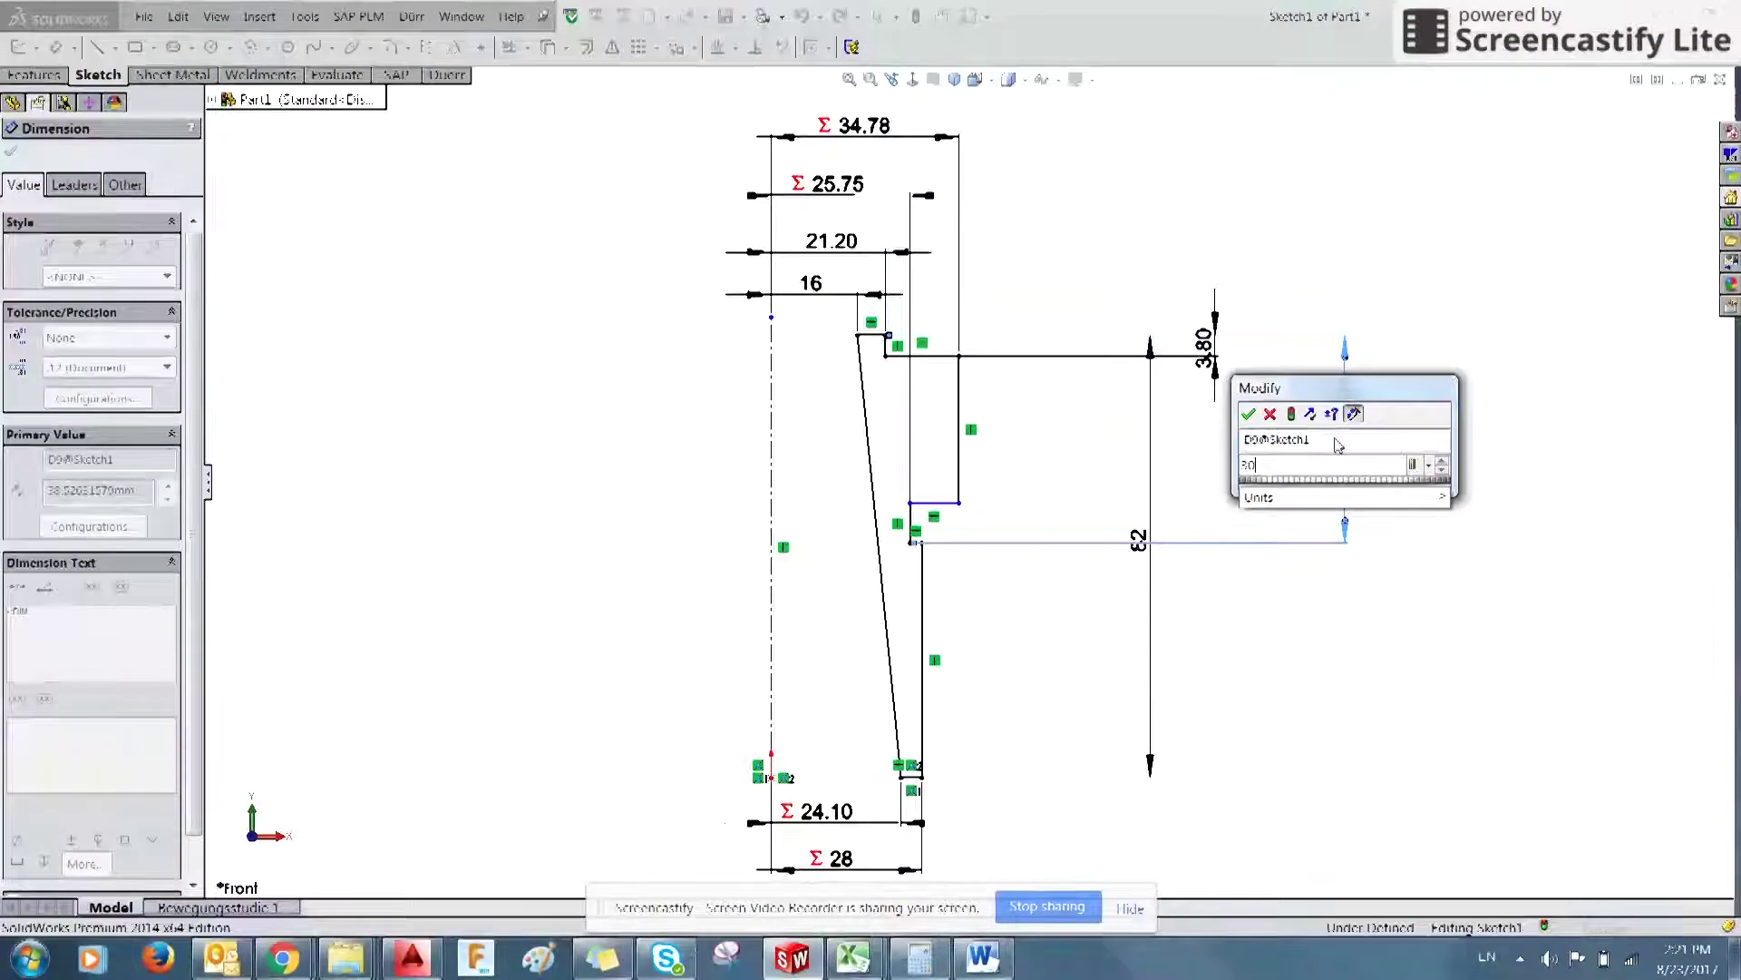
key("Return")
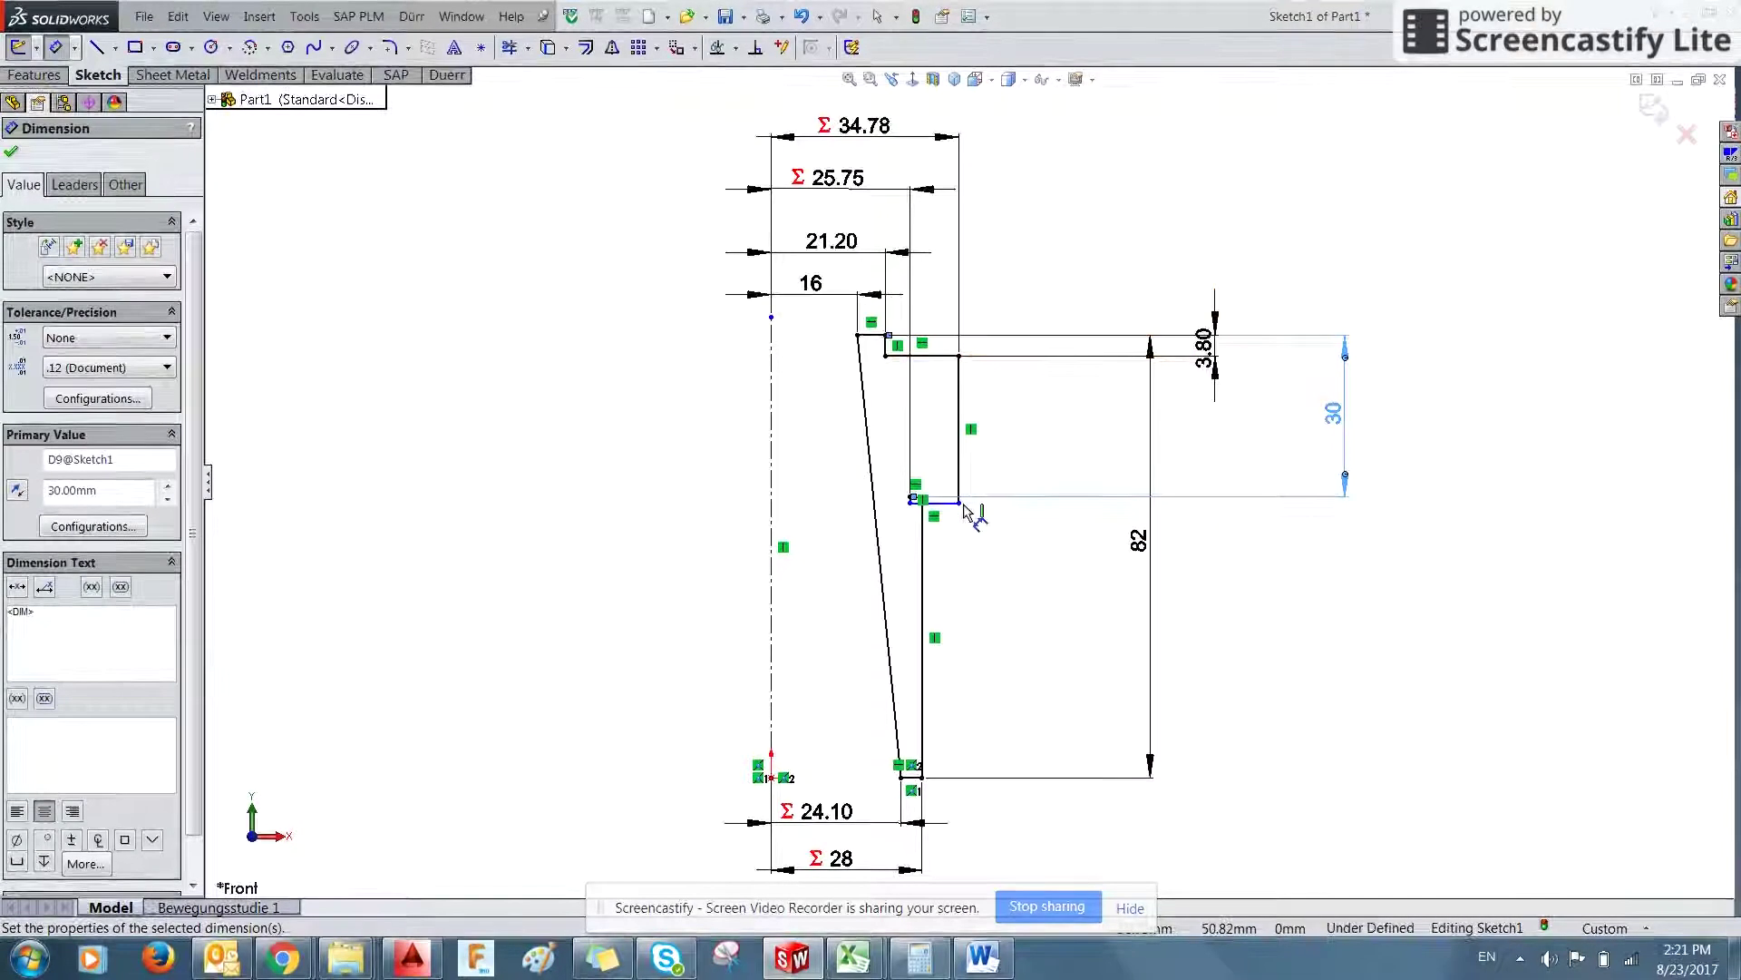
- Leave dimensioning and move the collar's bottom edge up so it lies above the groove's lower edge
key("Escape")
left_click_drag(950, 510, 948, 448)
left_click(1079, 595)
- Check the groove height in AutoCAD, and dimension the collar's bottom edge to the groove's lower edge in SolidWorks at 6 mm
key("alt+Tab")
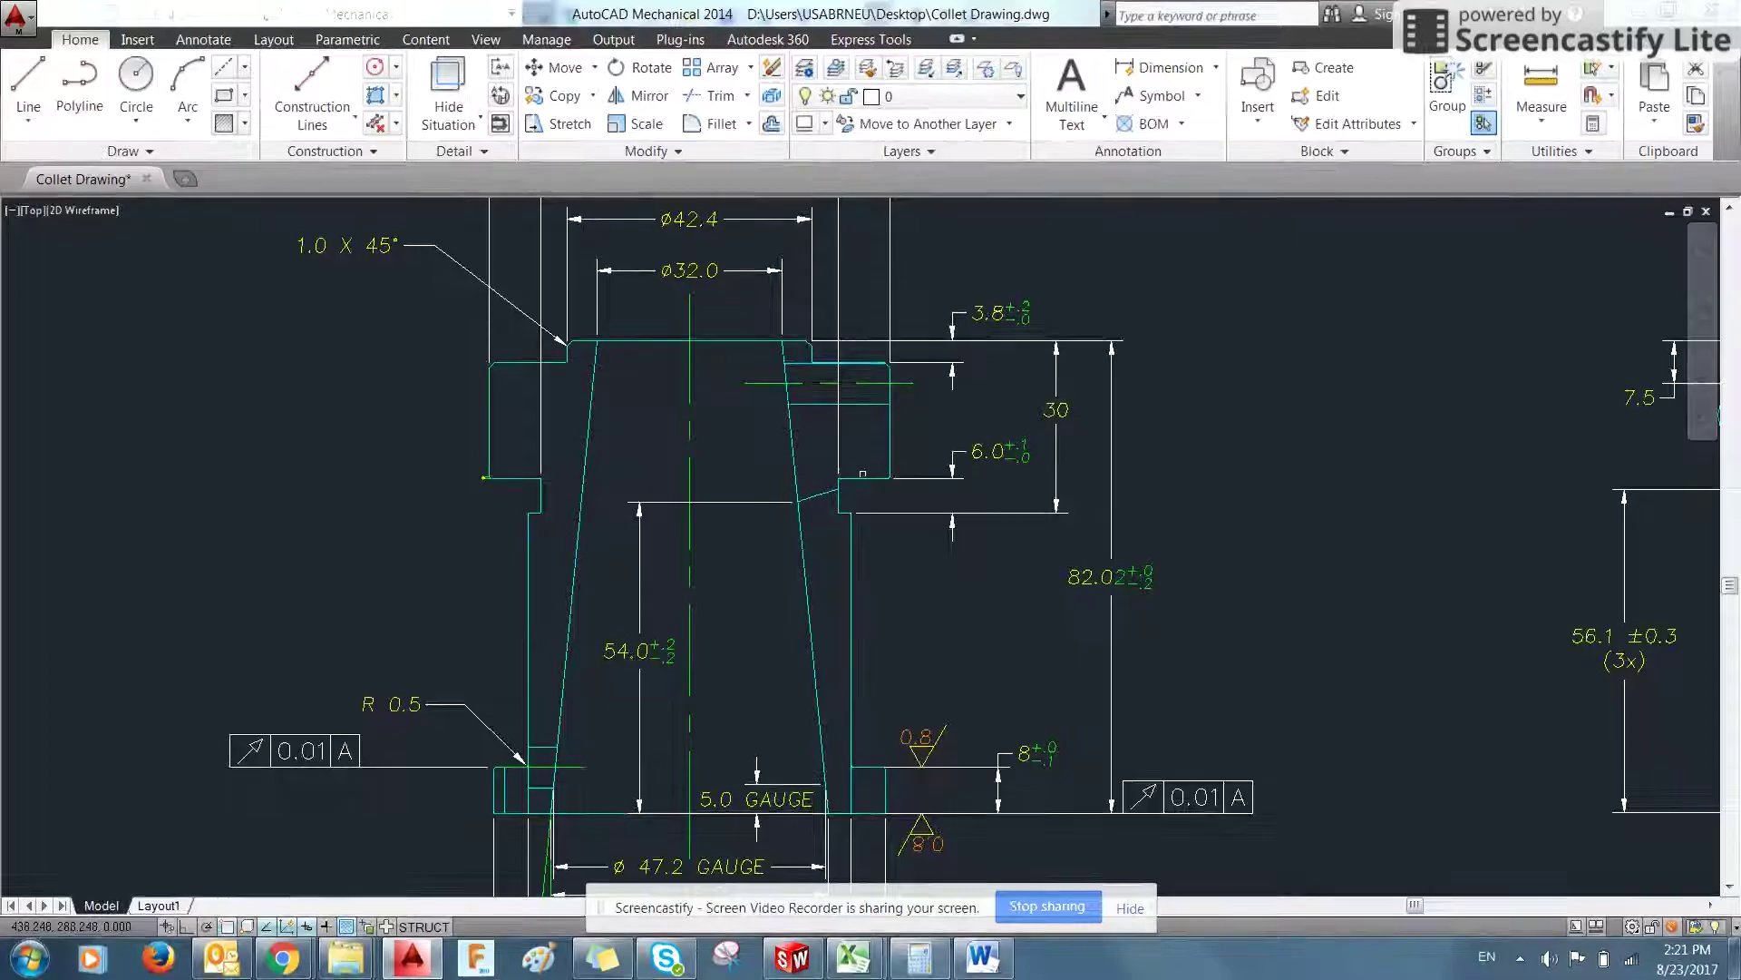
key("alt+Tab")
left_click(55, 48)
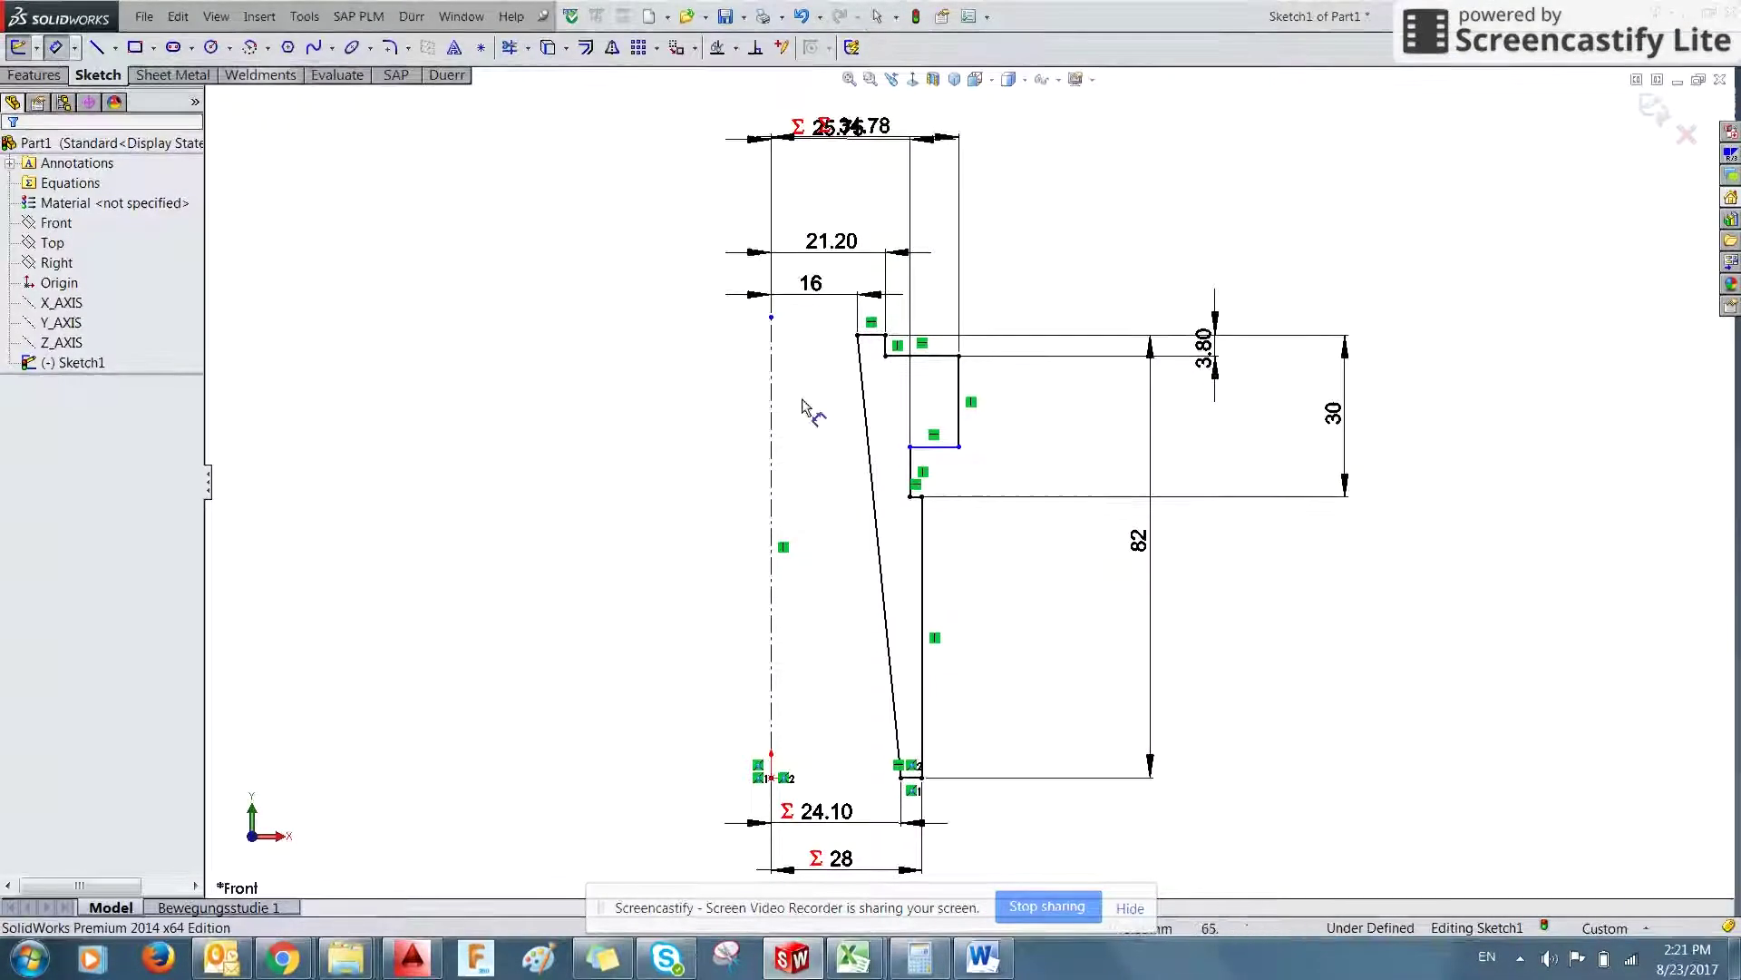
left_click(943, 448)
left_click(921, 495)
left_click(1025, 481)
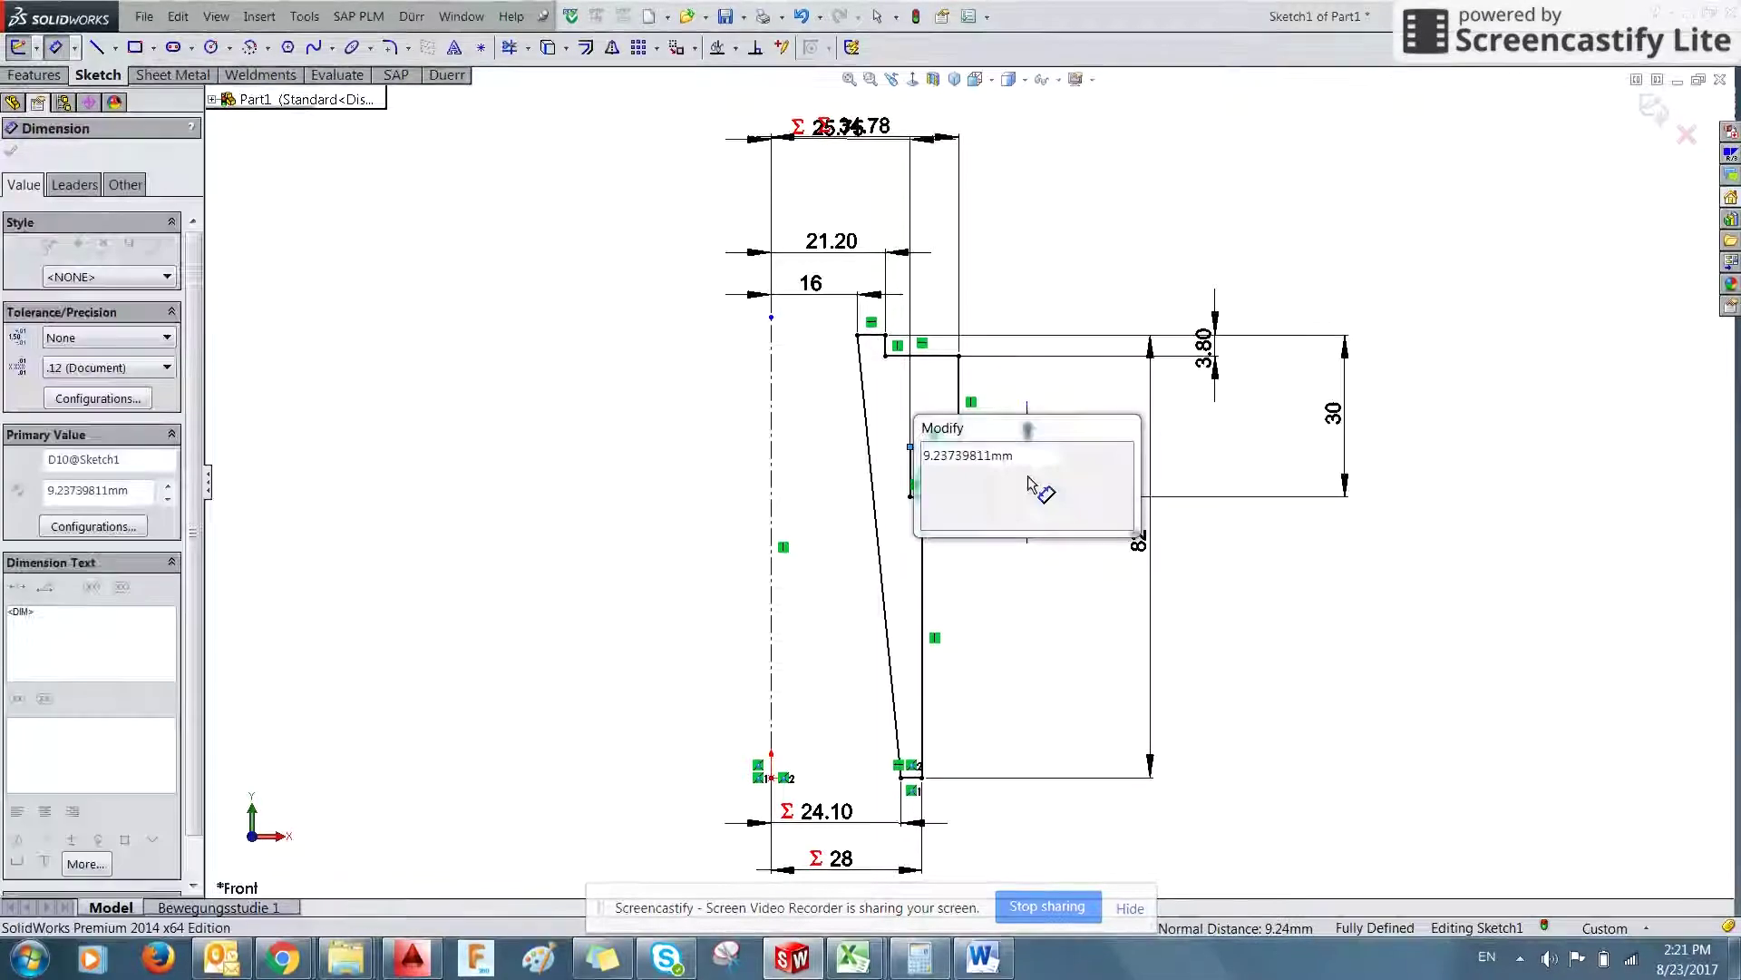
type("6")
key("Return")
key("Escape")
scroll(1048, 646, "down", 1)
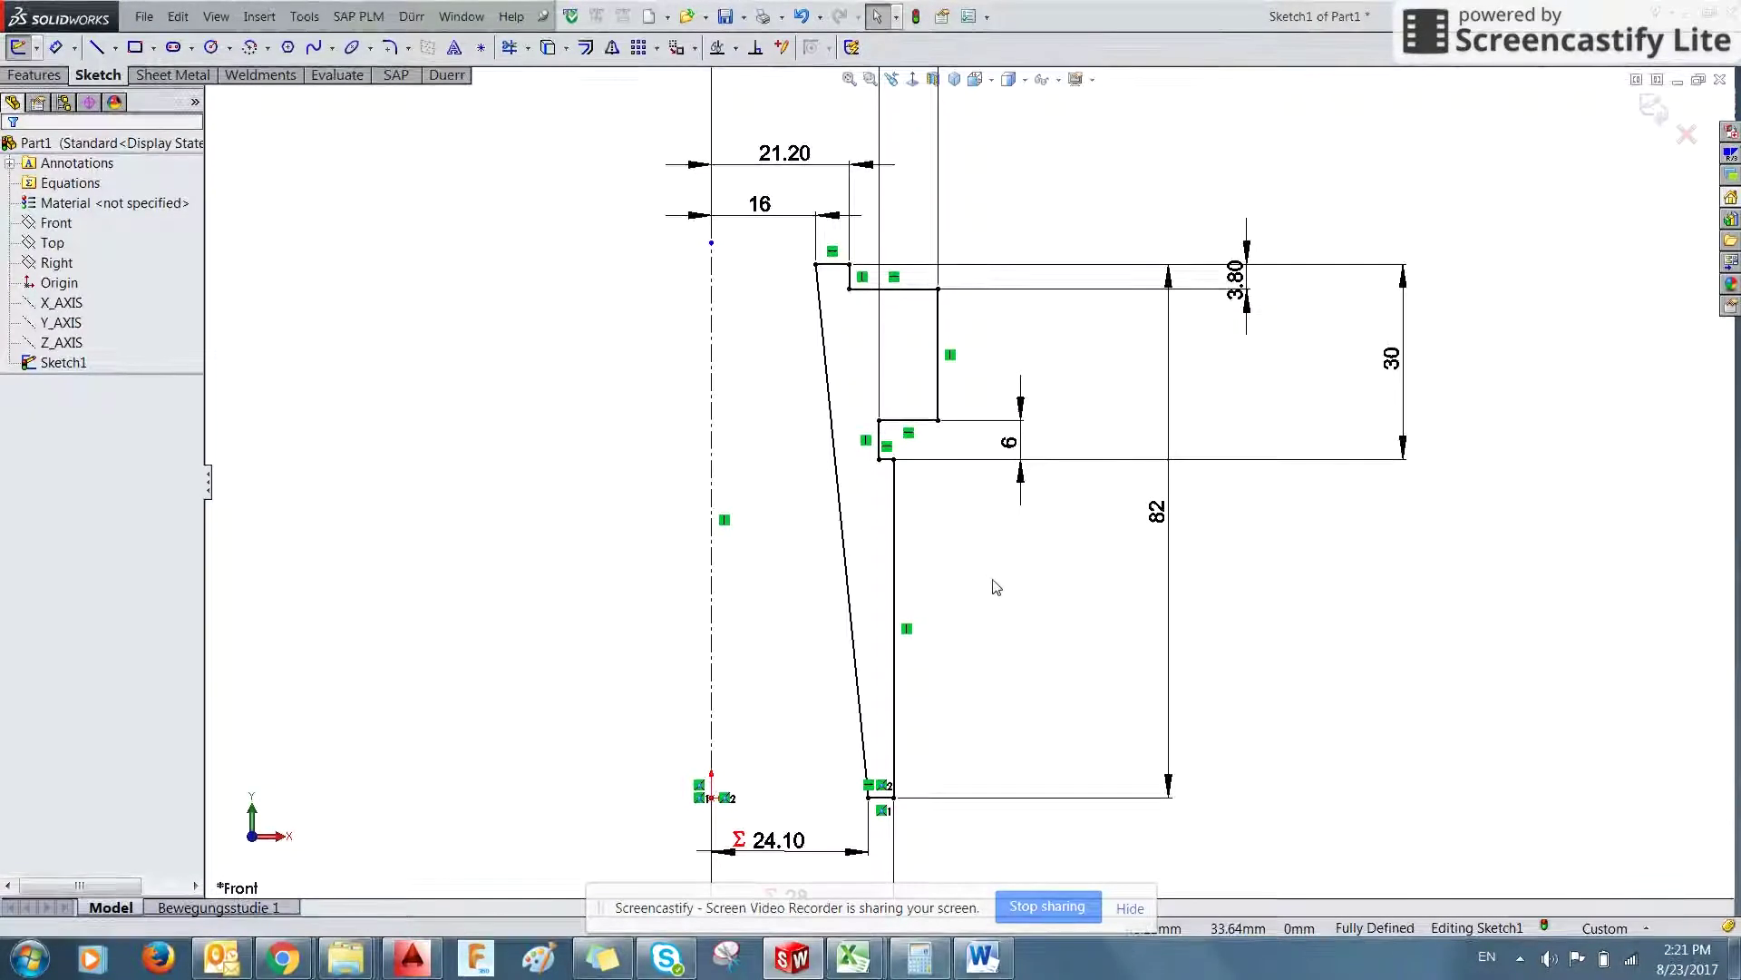
left_click_drag(712, 245, 778, 295)
left_click_drag(780, 363, 778, 246)
left_click(565, 328)
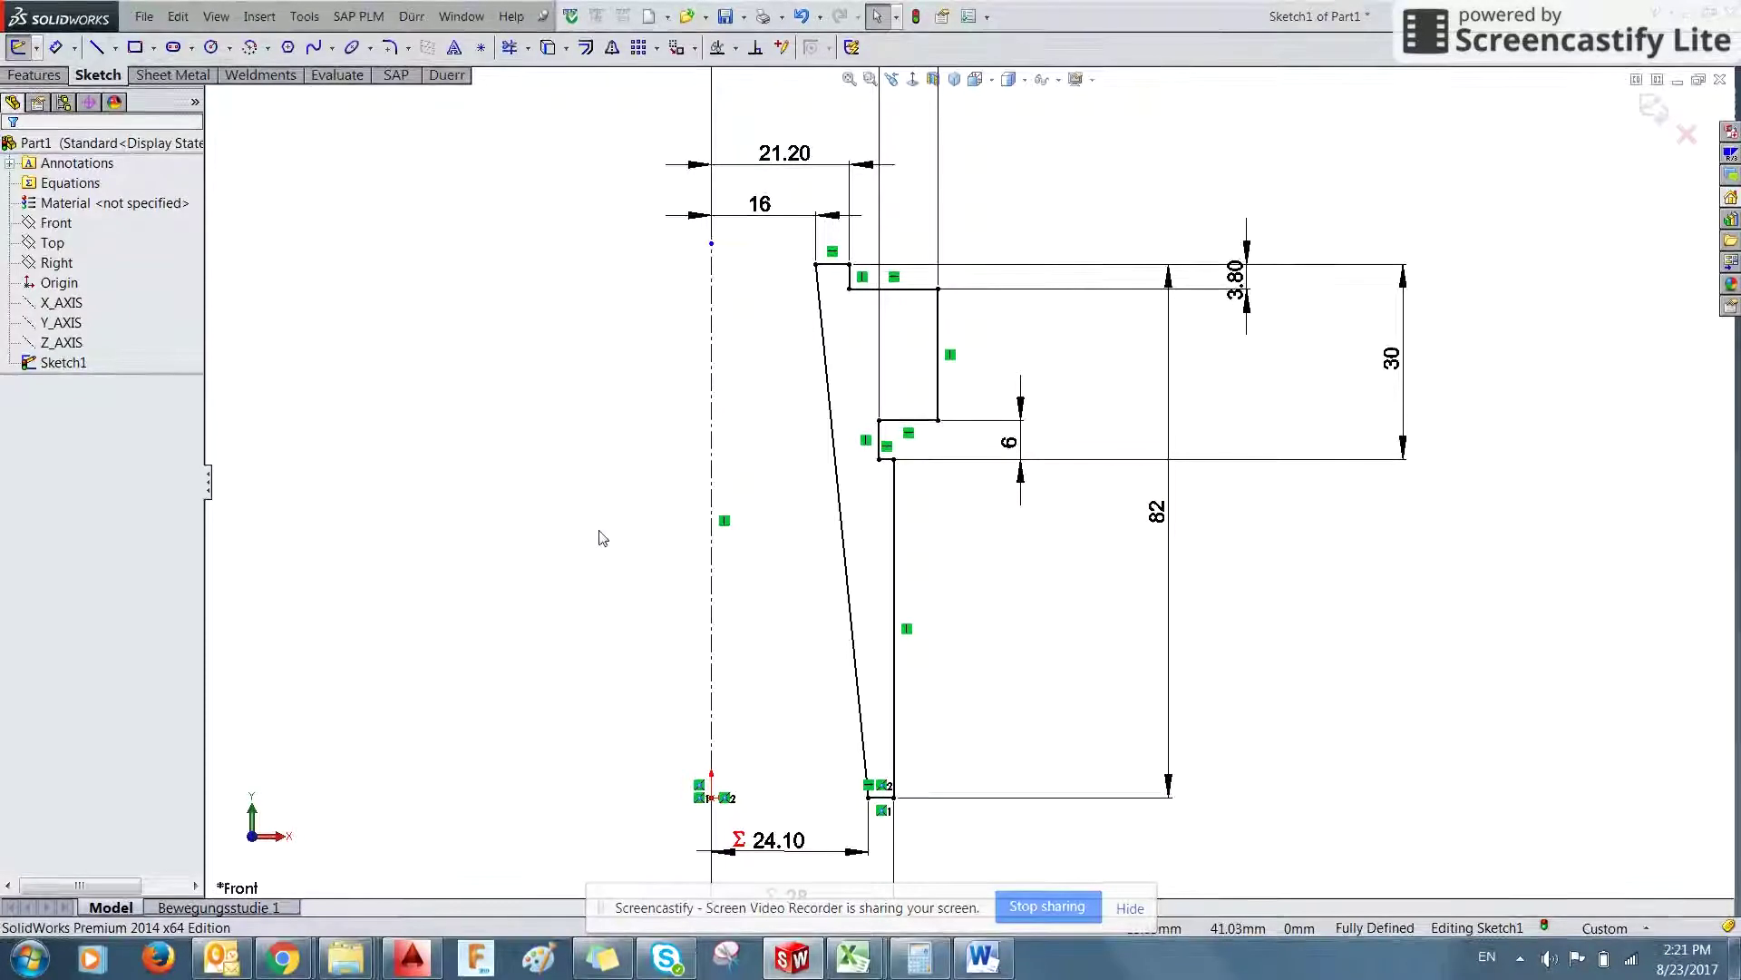
- Compare the whole dimensioned profile with the AutoCAD section view, and exit the sketch in SolidWorks
key("f")
key("alt+Tab")
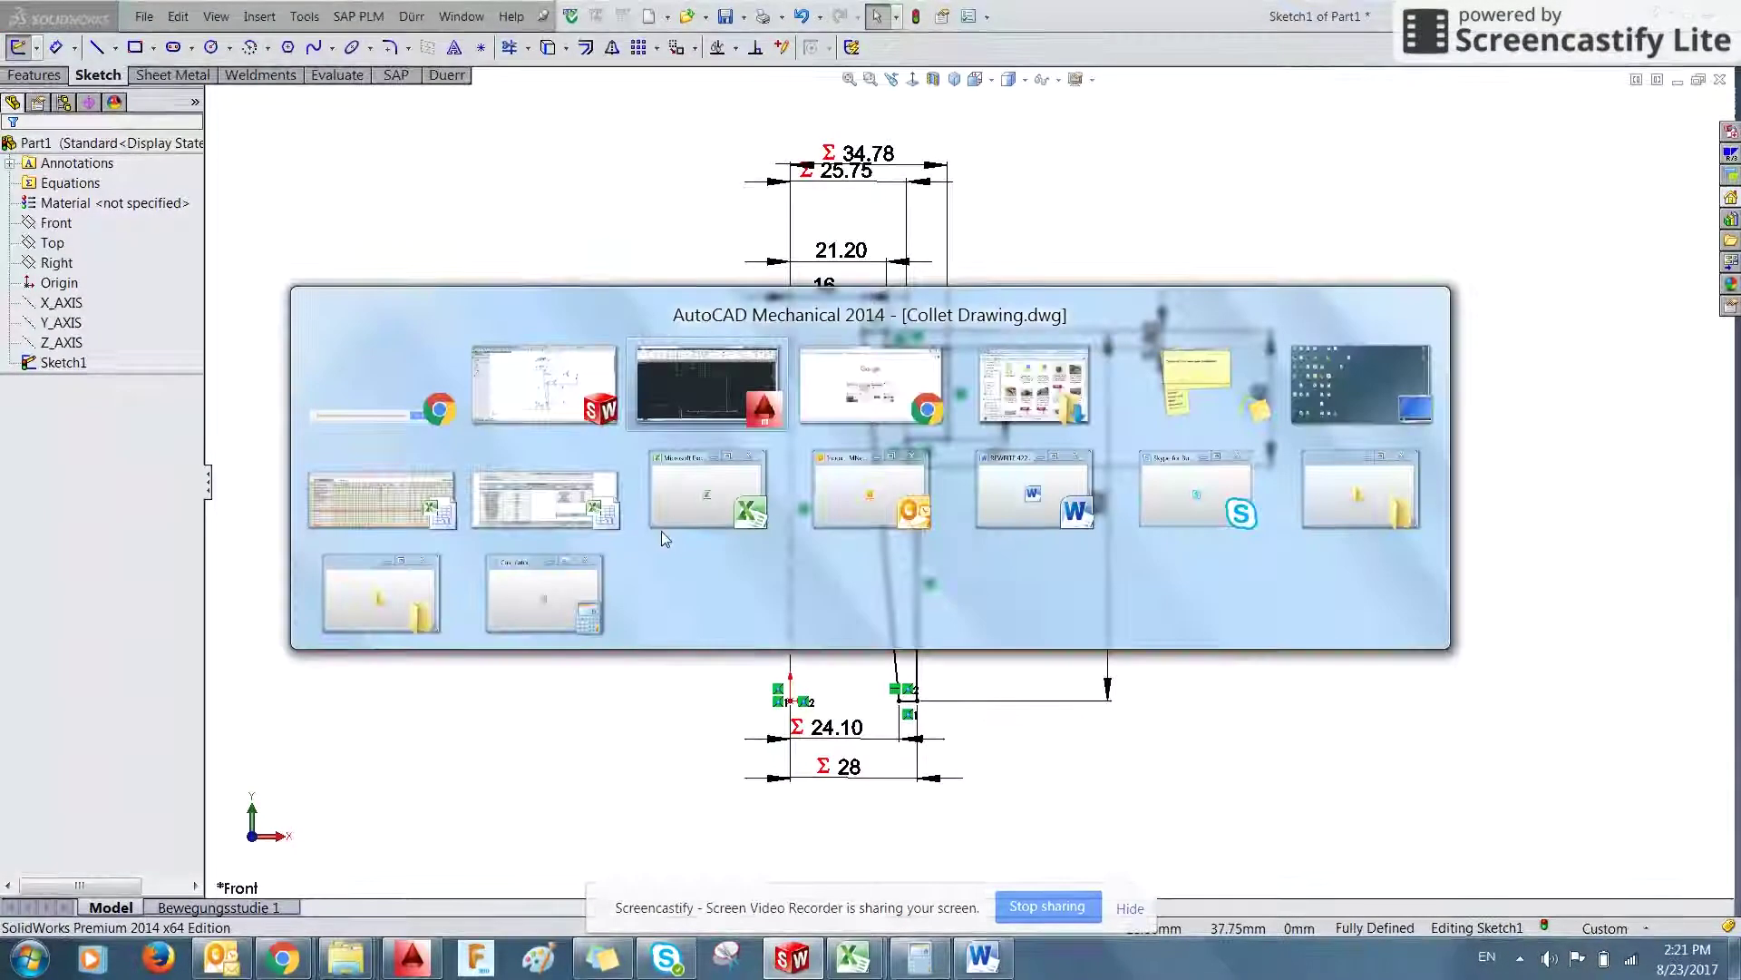
scroll(661, 529, "down", 3)
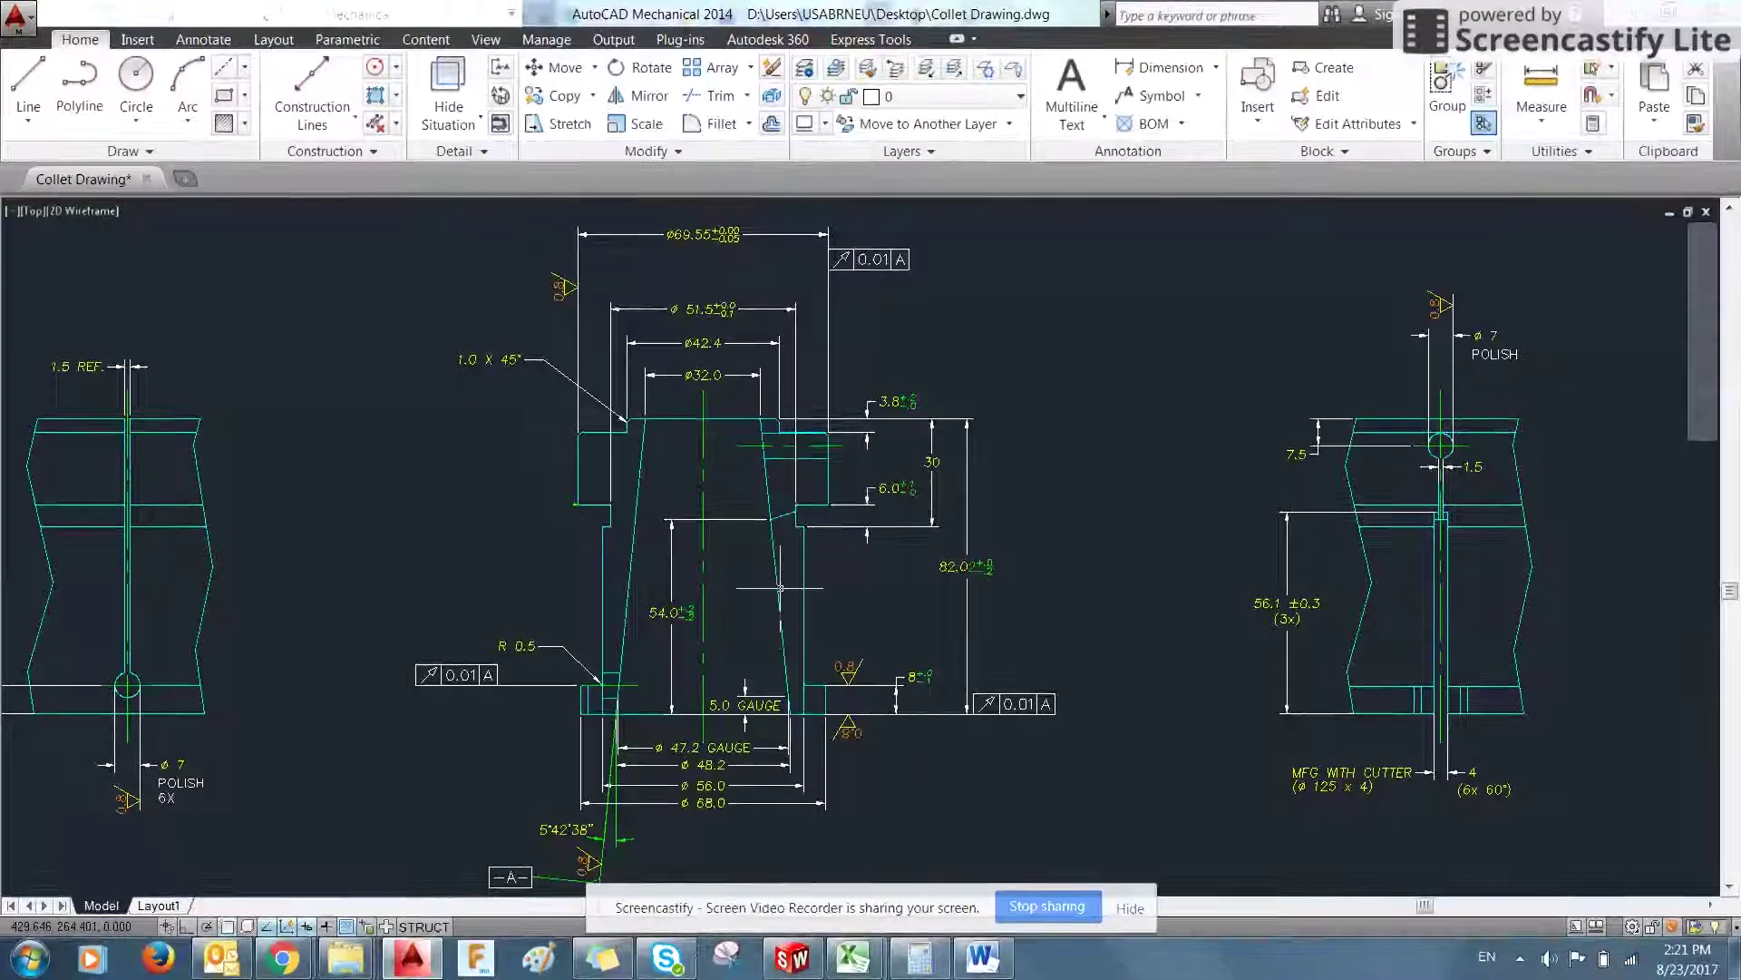
key("alt+Tab")
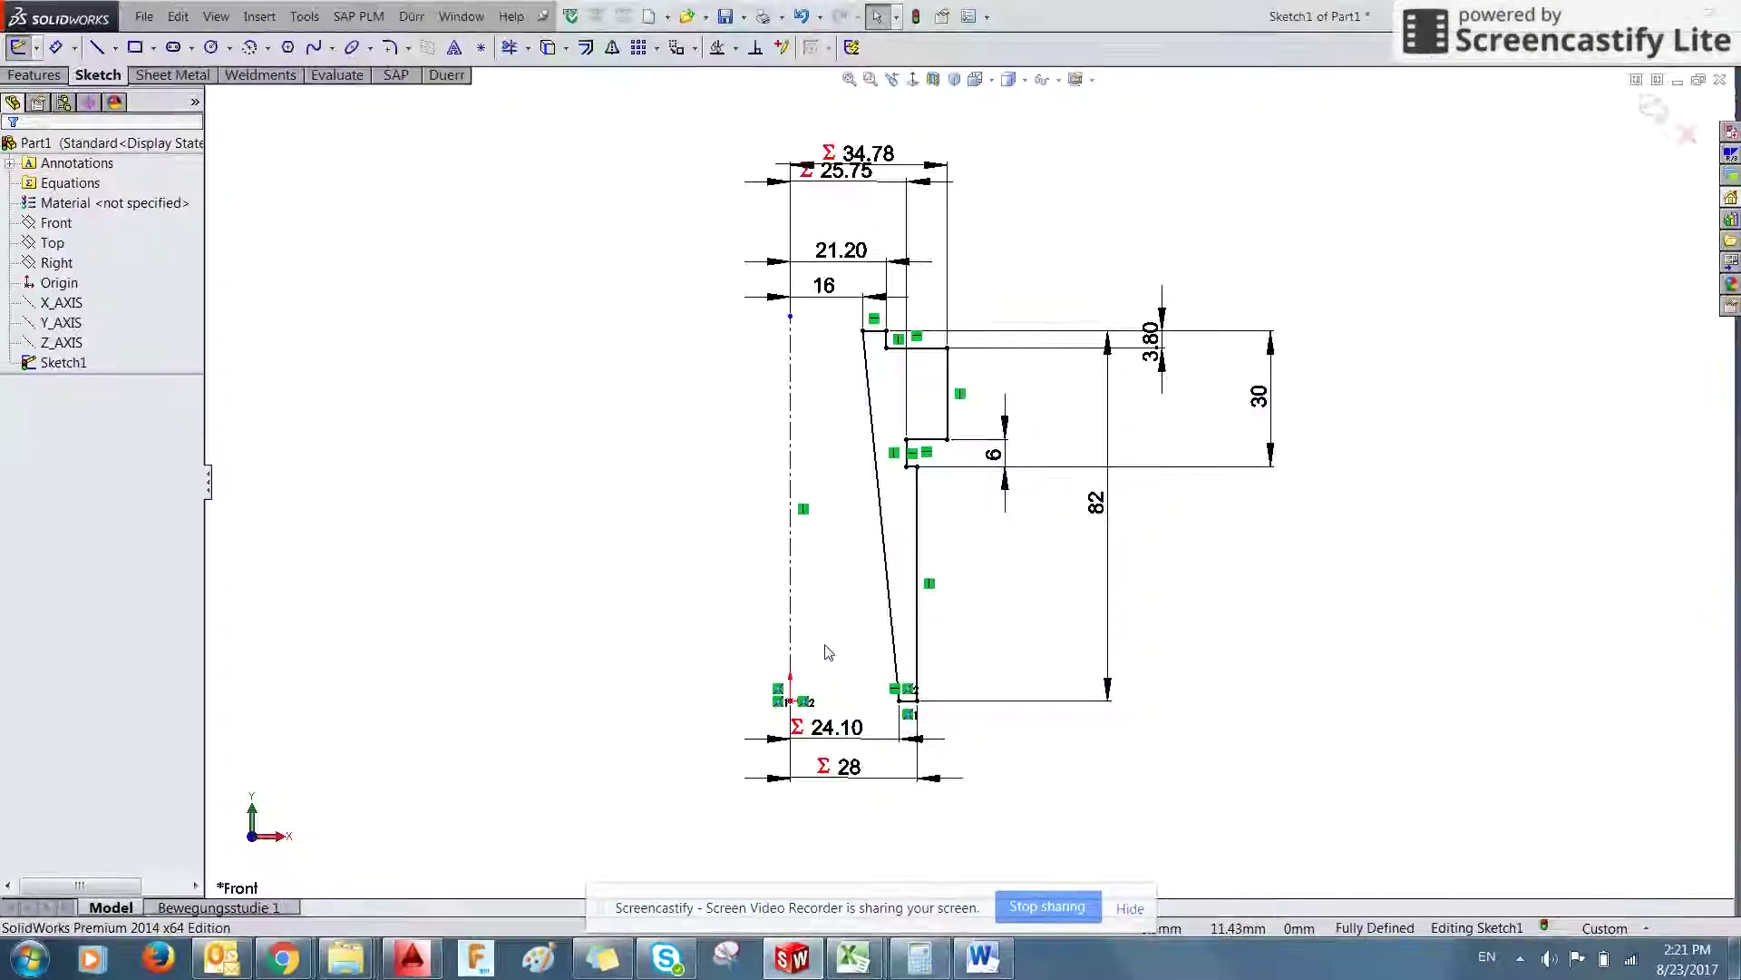
left_click(1655, 110)
left_click(1397, 470)
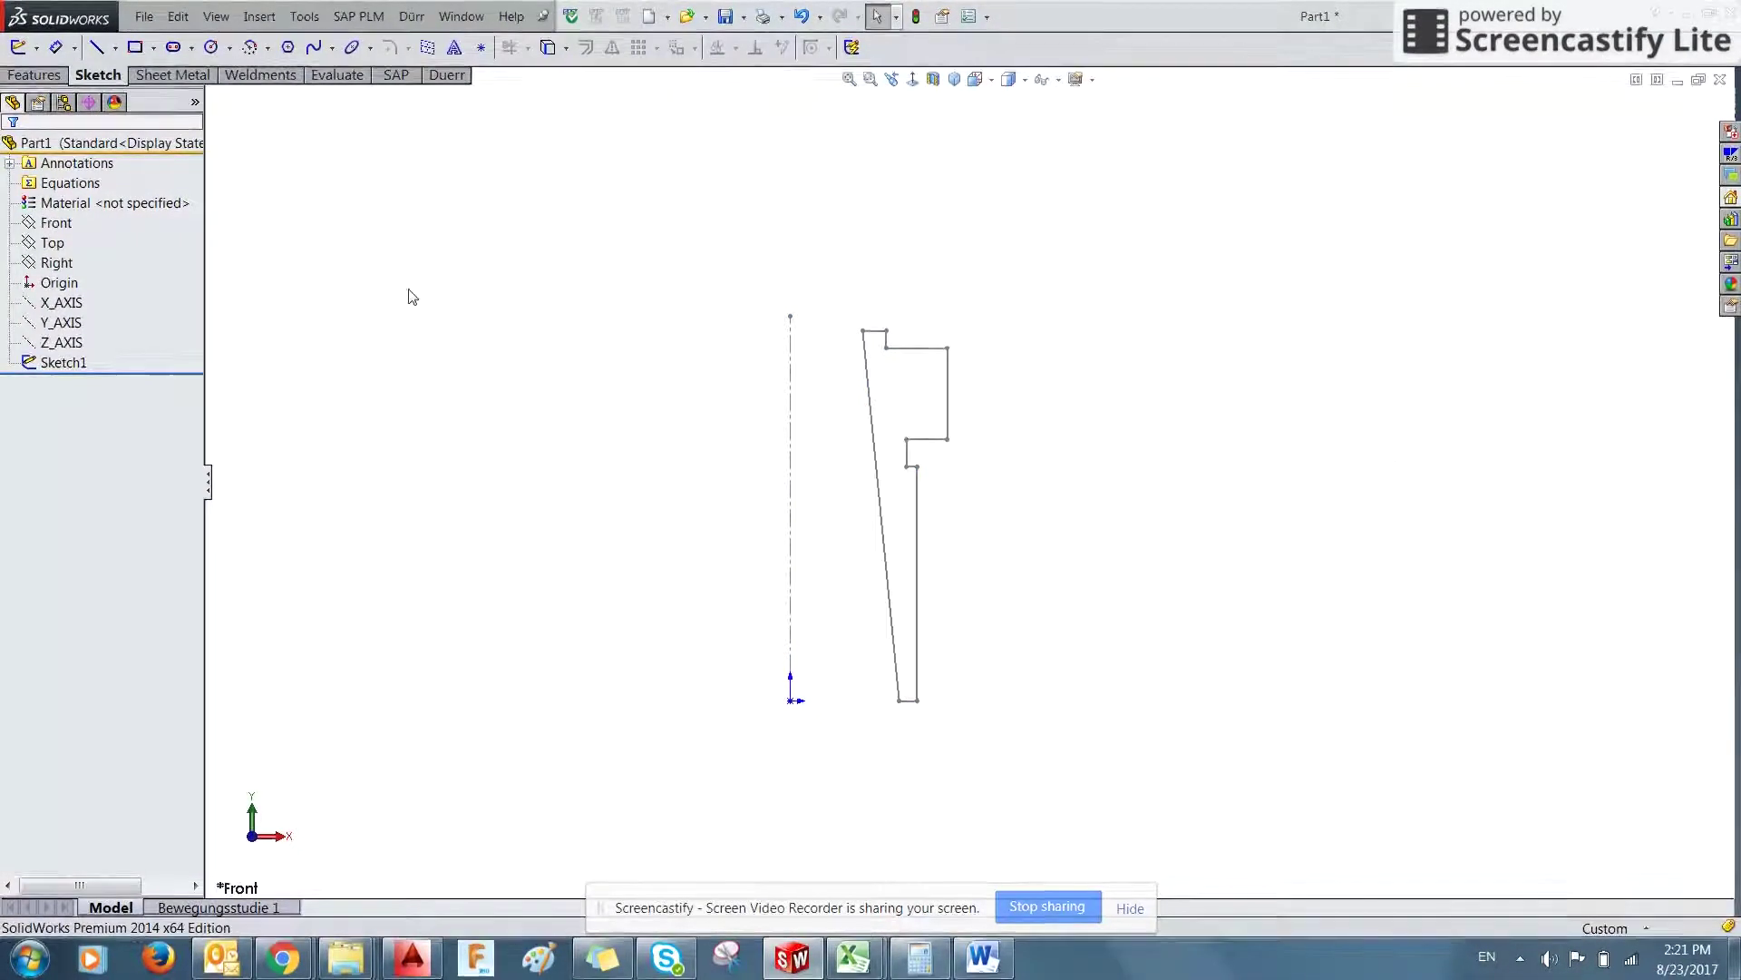
- Select the half-section profile sketch and start a Revolve feature from it
left_click(72, 363)
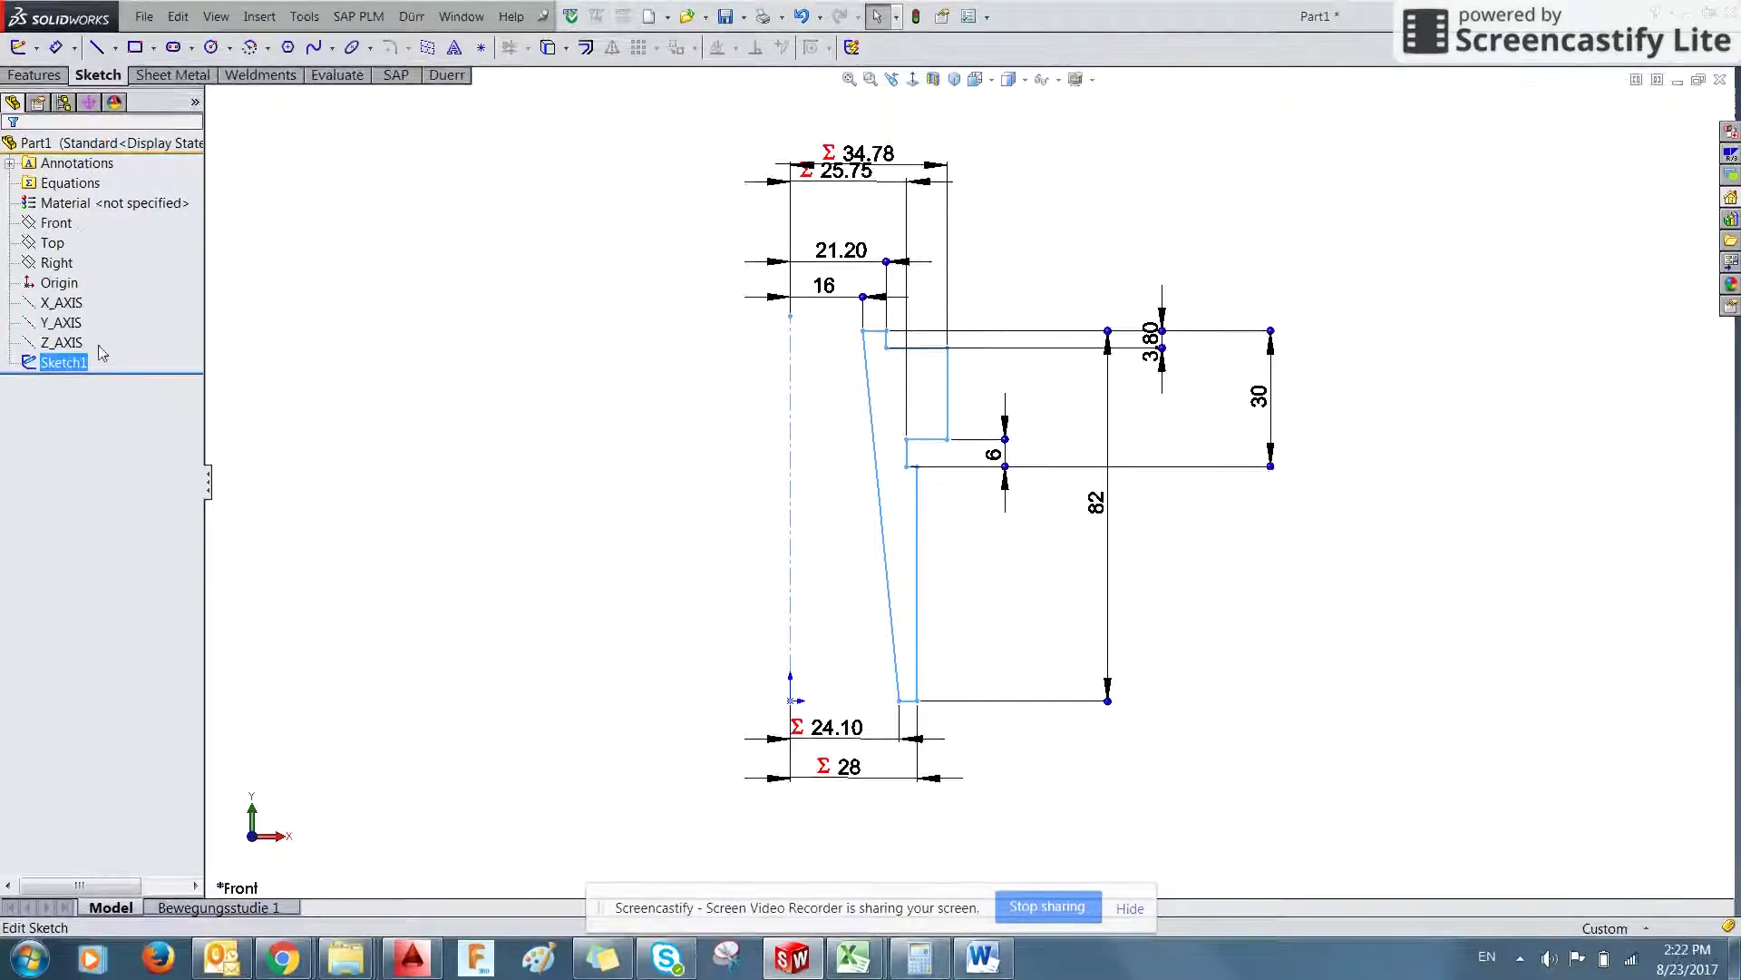
left_click(36, 75)
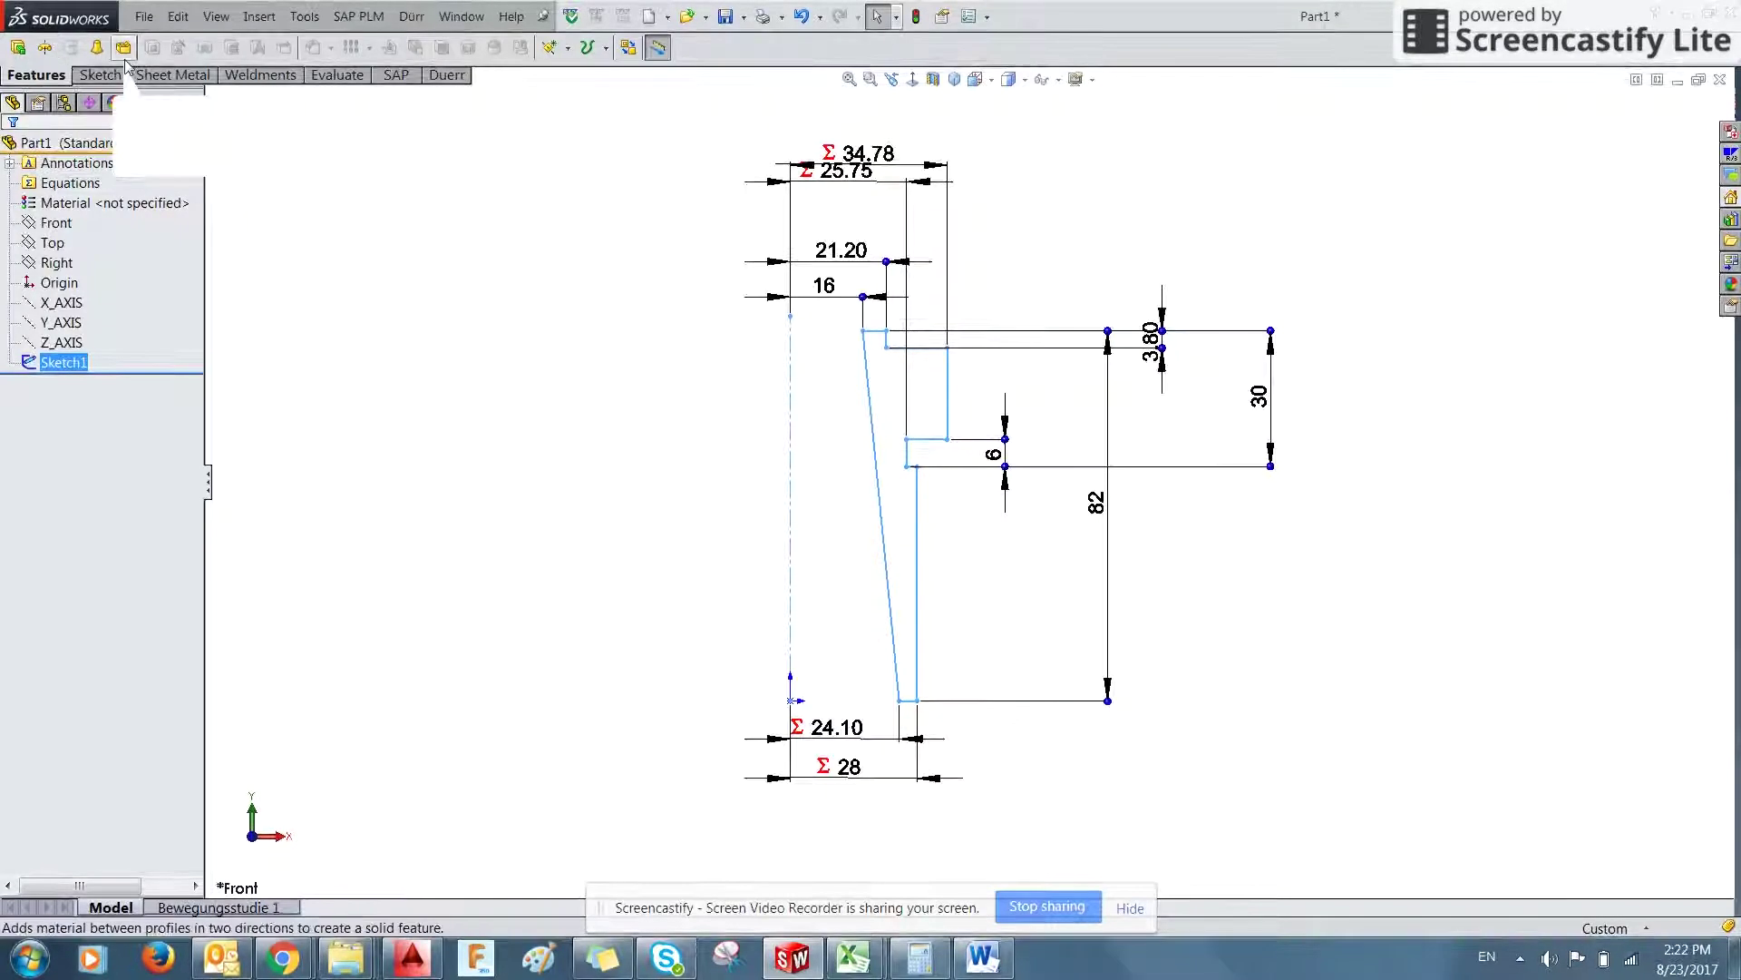
left_click(45, 47)
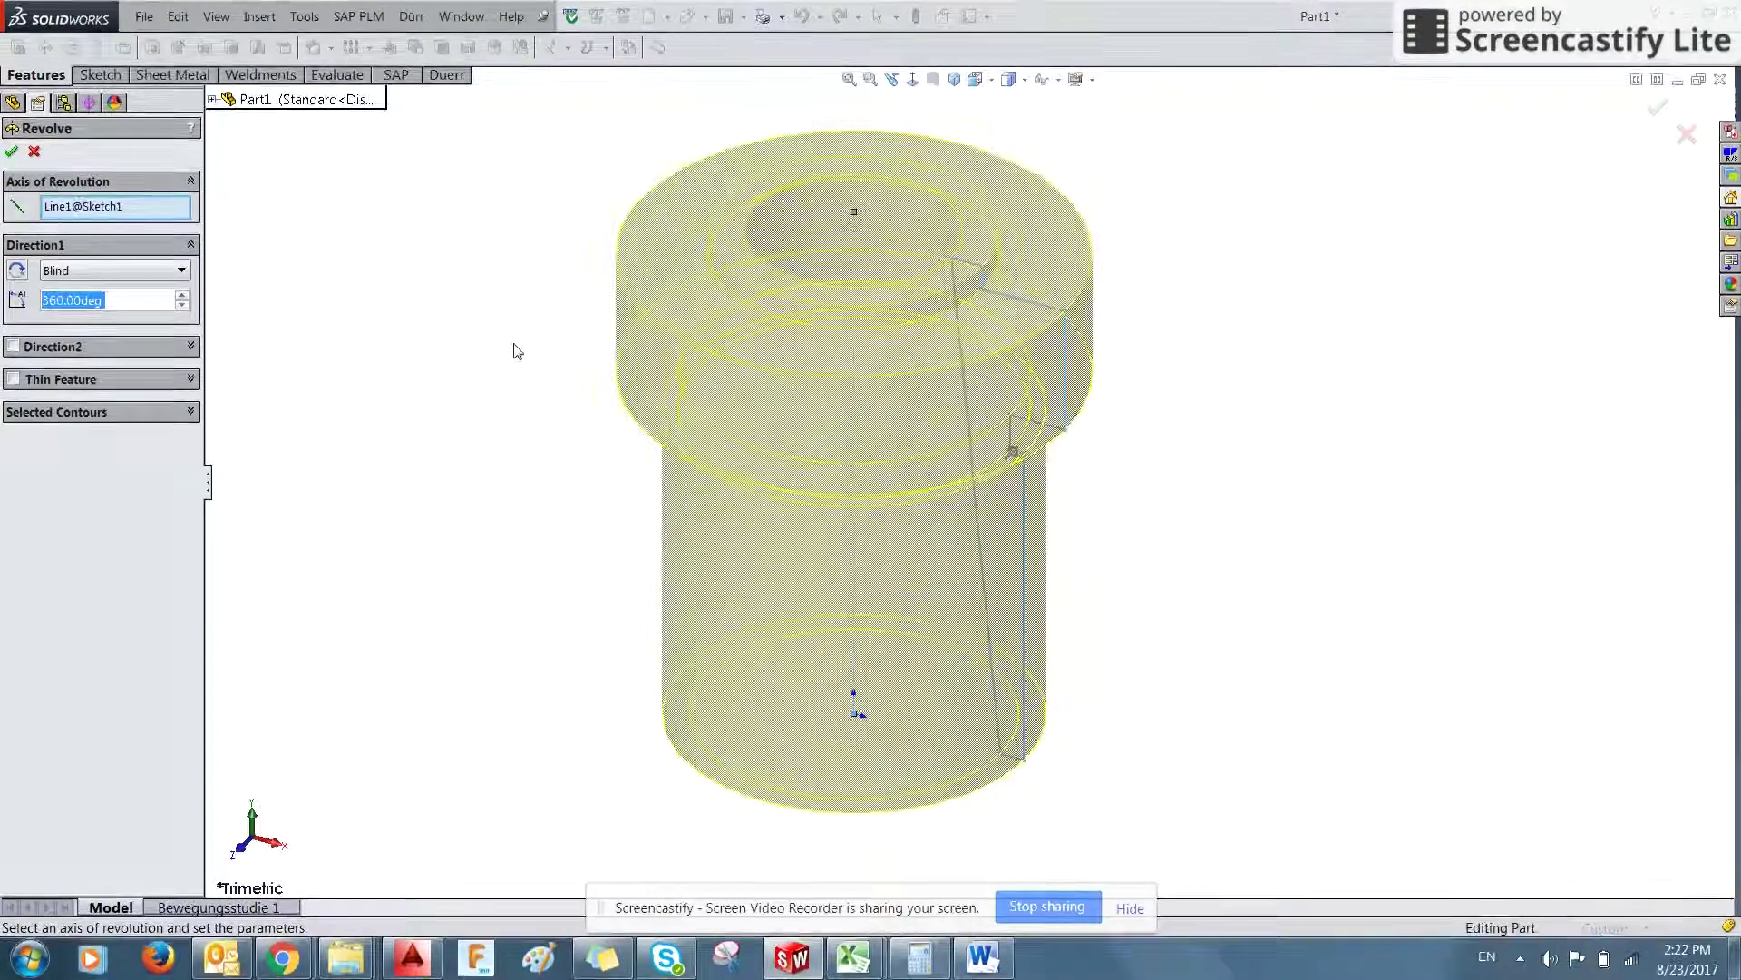
middle_click_drag(556, 466, 600, 427)
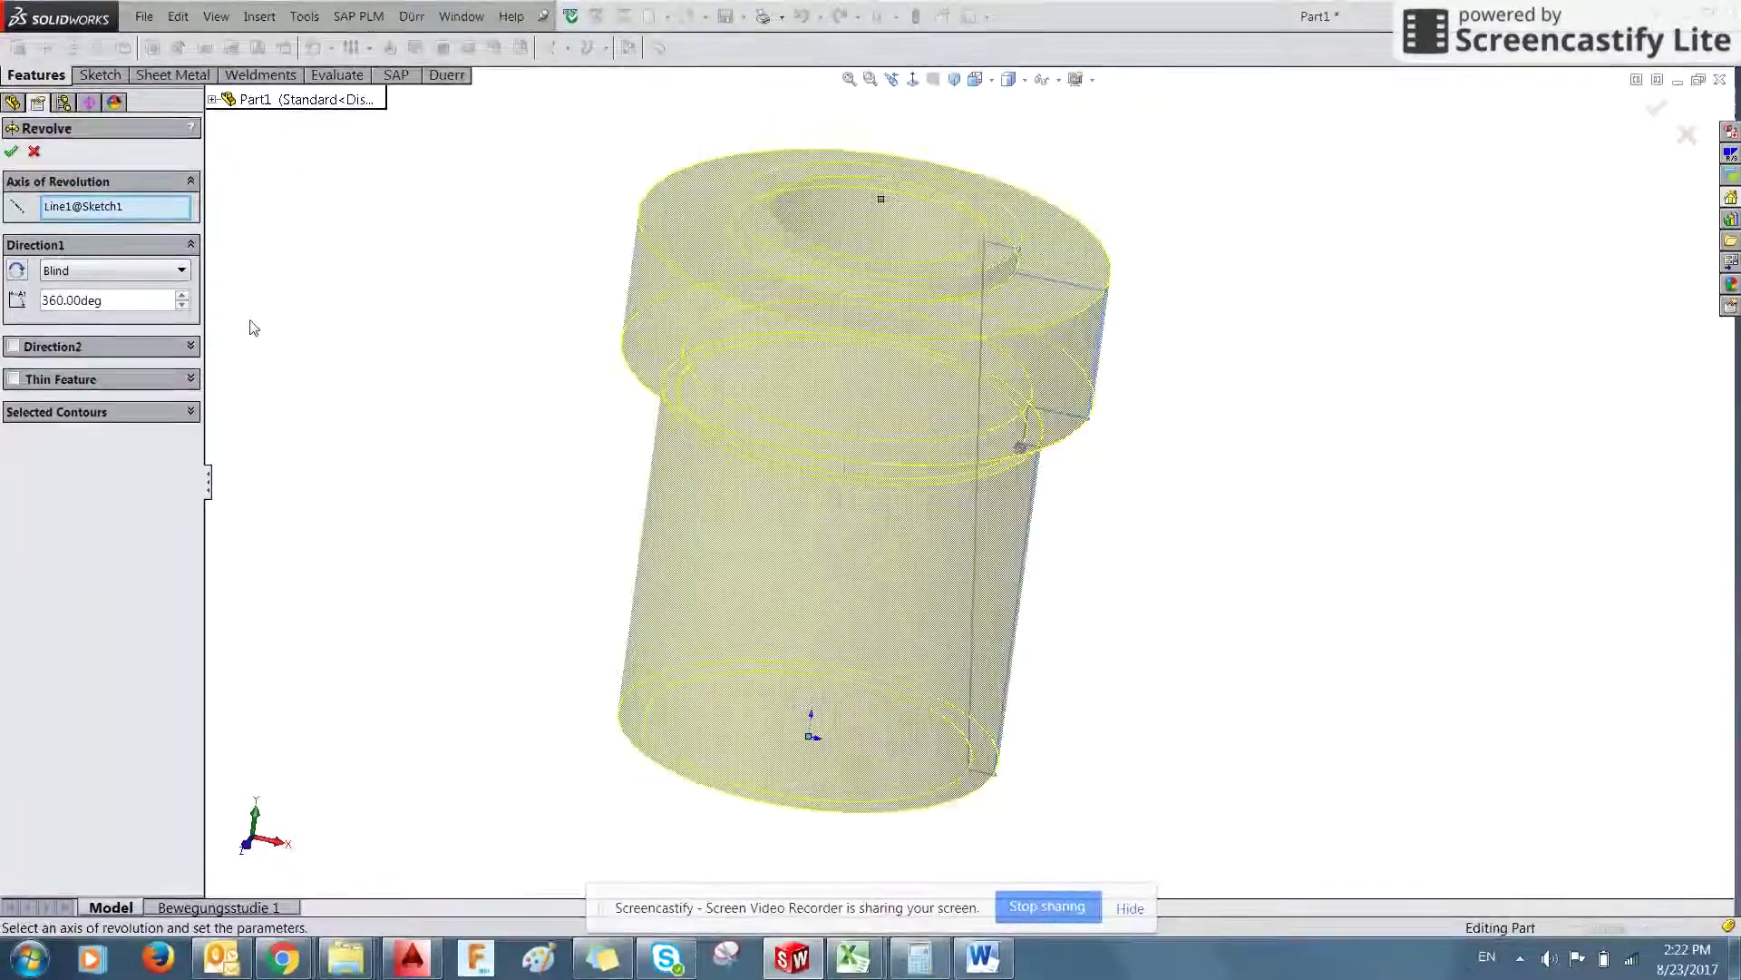
- Clear the revolve axis, pick the closed profile region as the contour and the centerline as the axis, and complete the 360° revolve
left_click(98, 205)
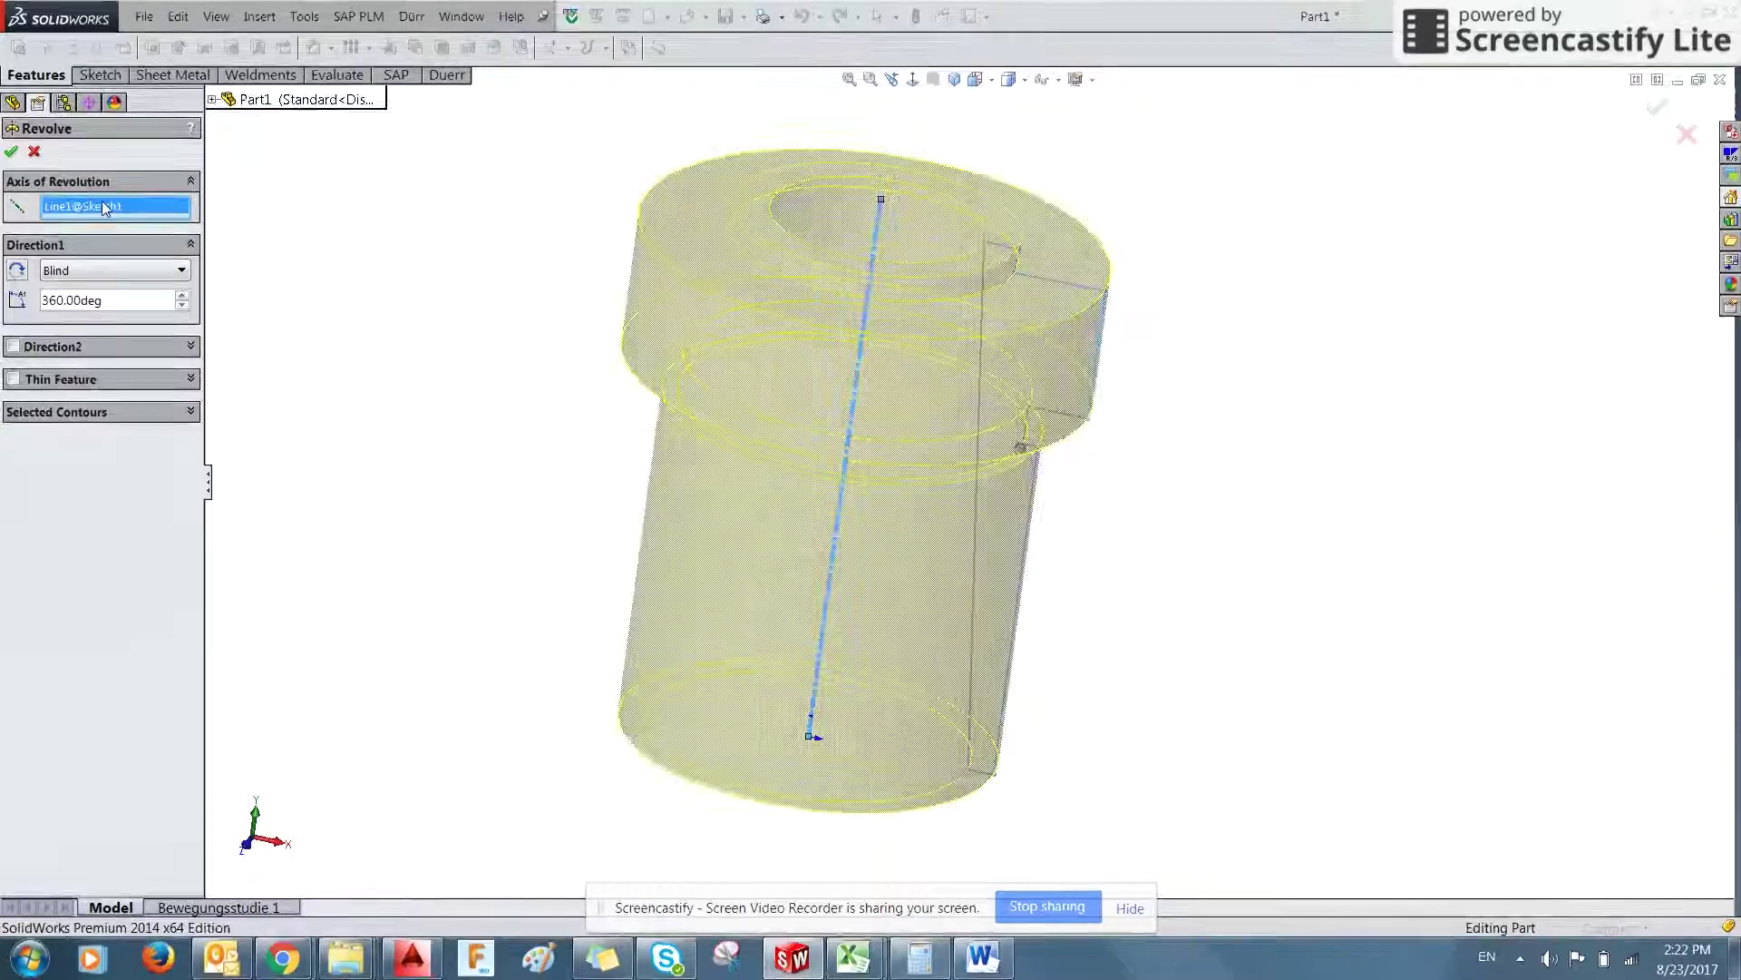
key("Delete")
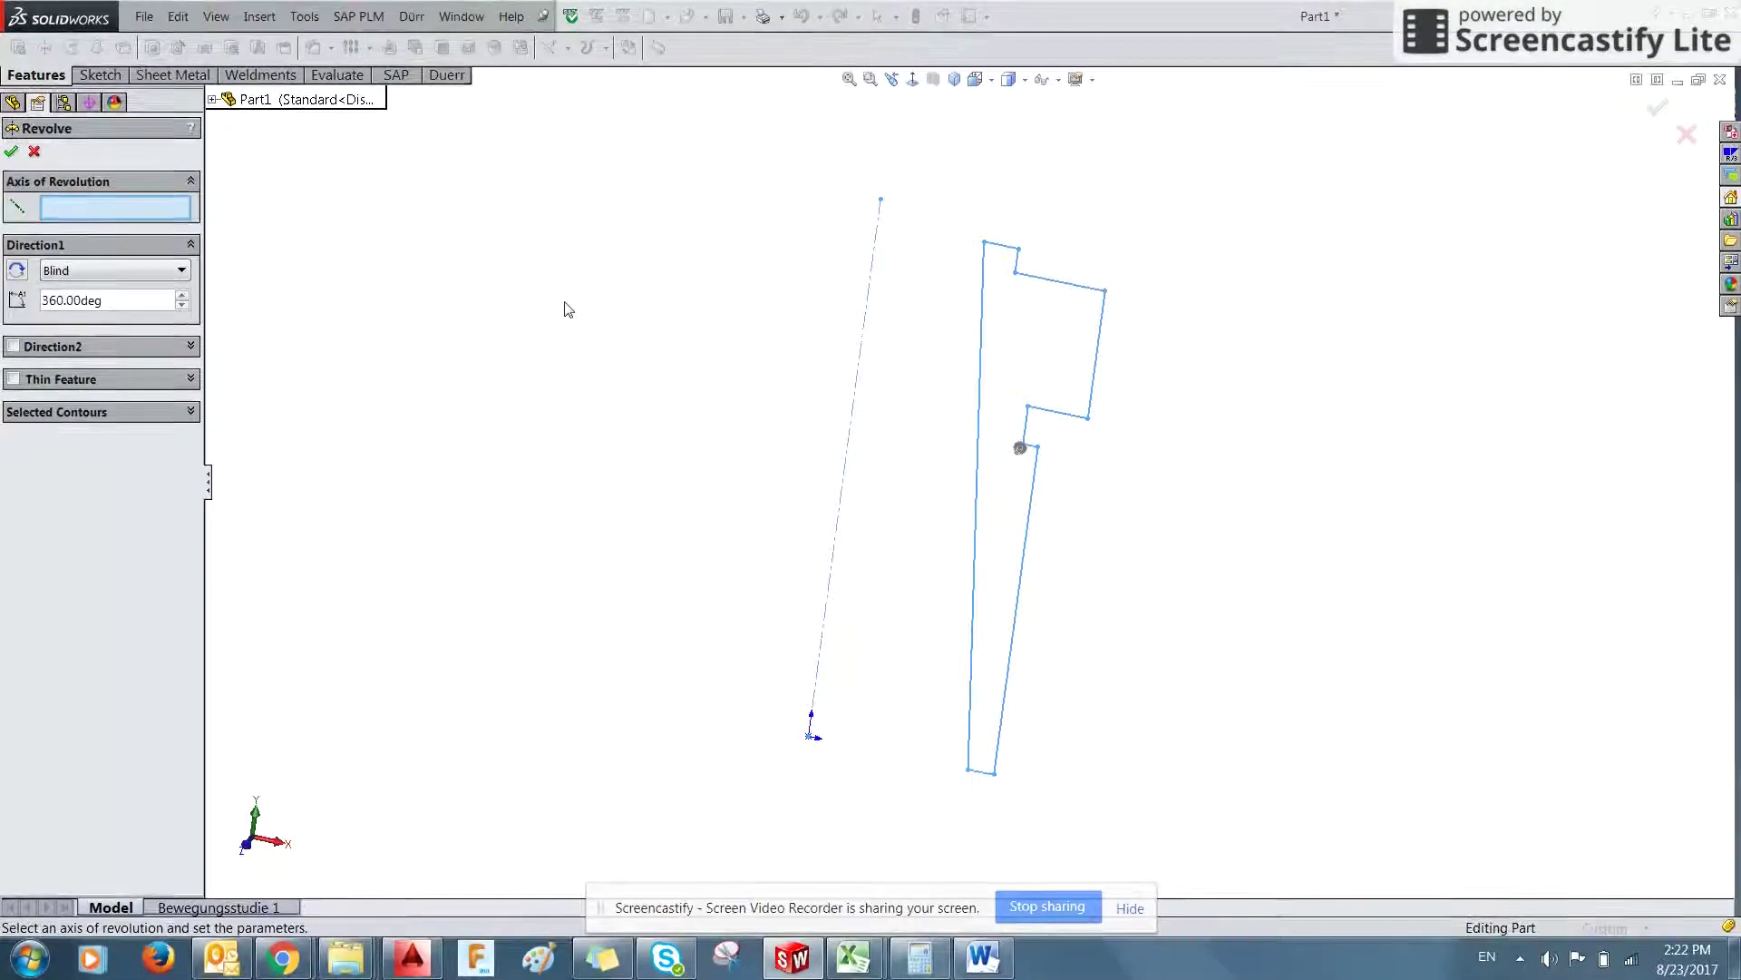
left_click(57, 412)
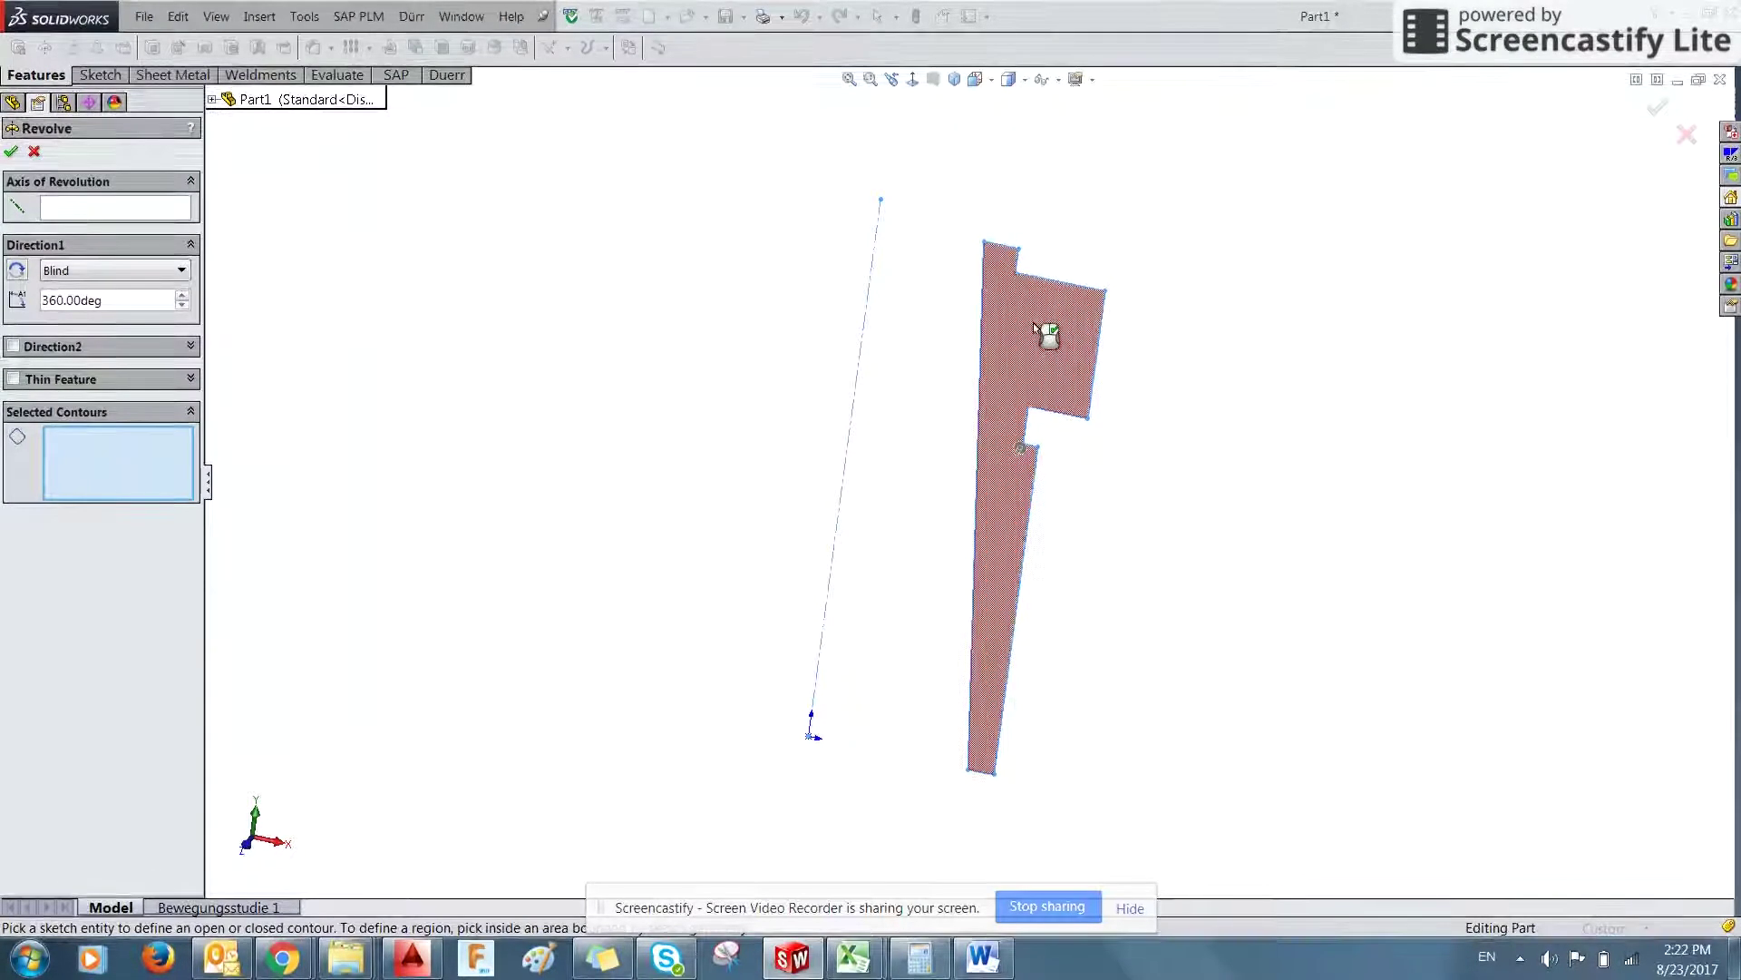
left_click(1048, 335)
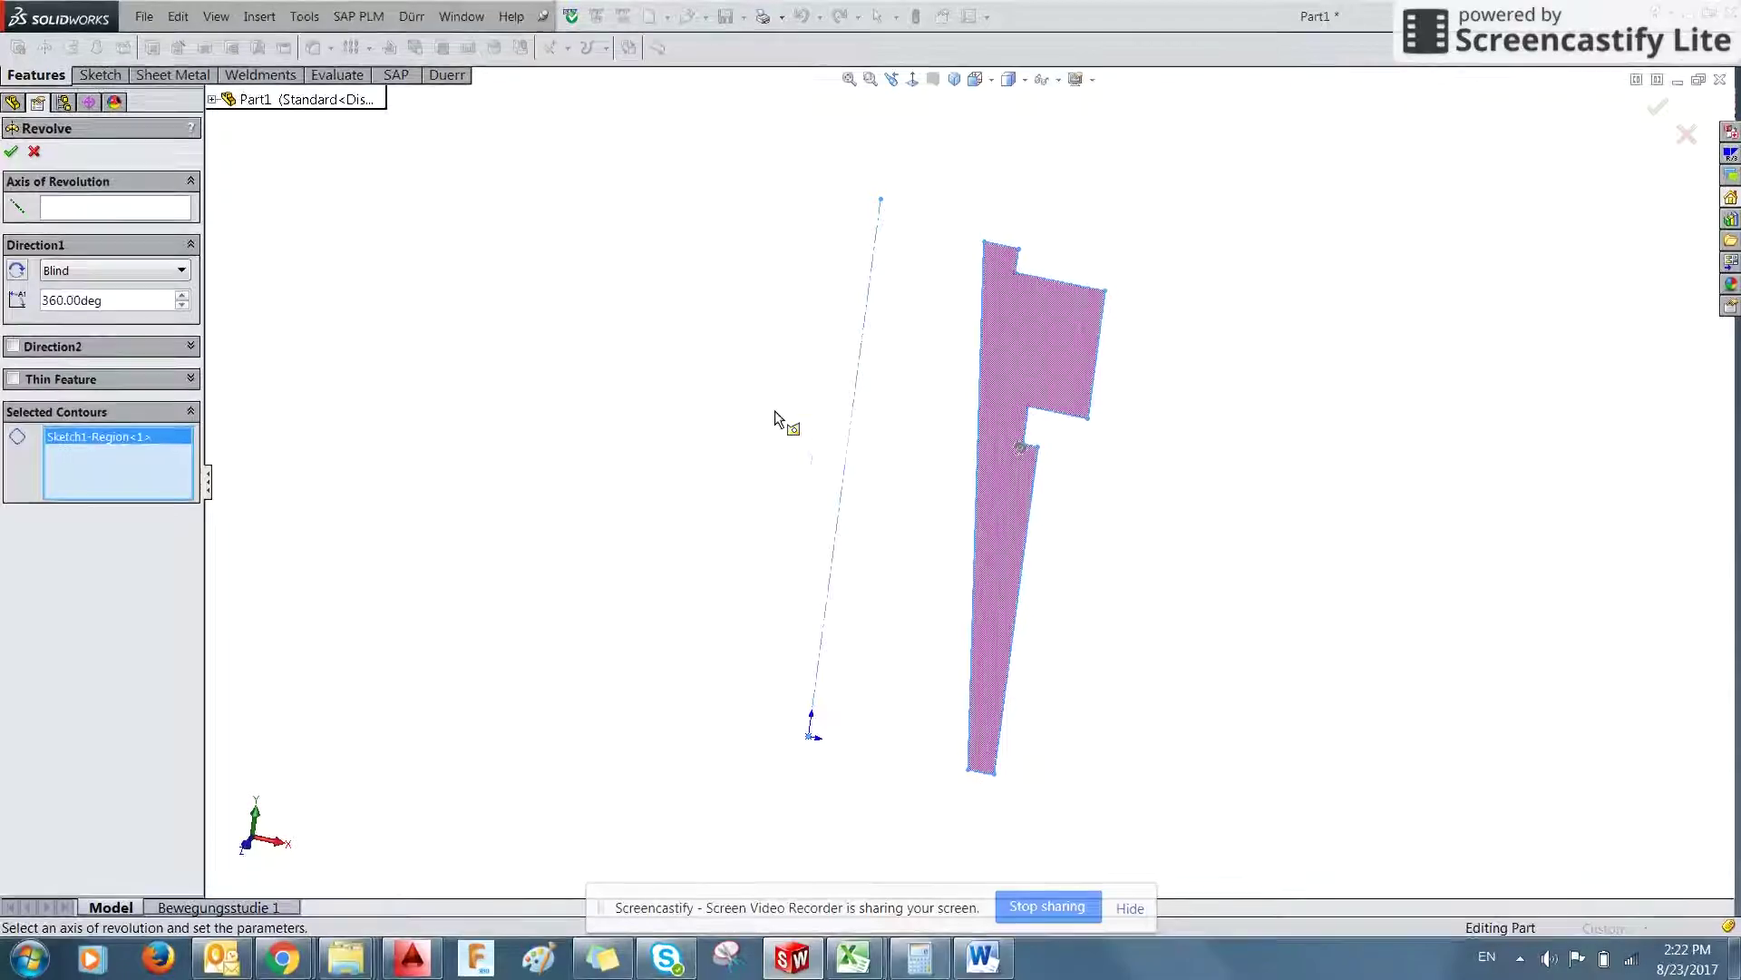
left_click(134, 213)
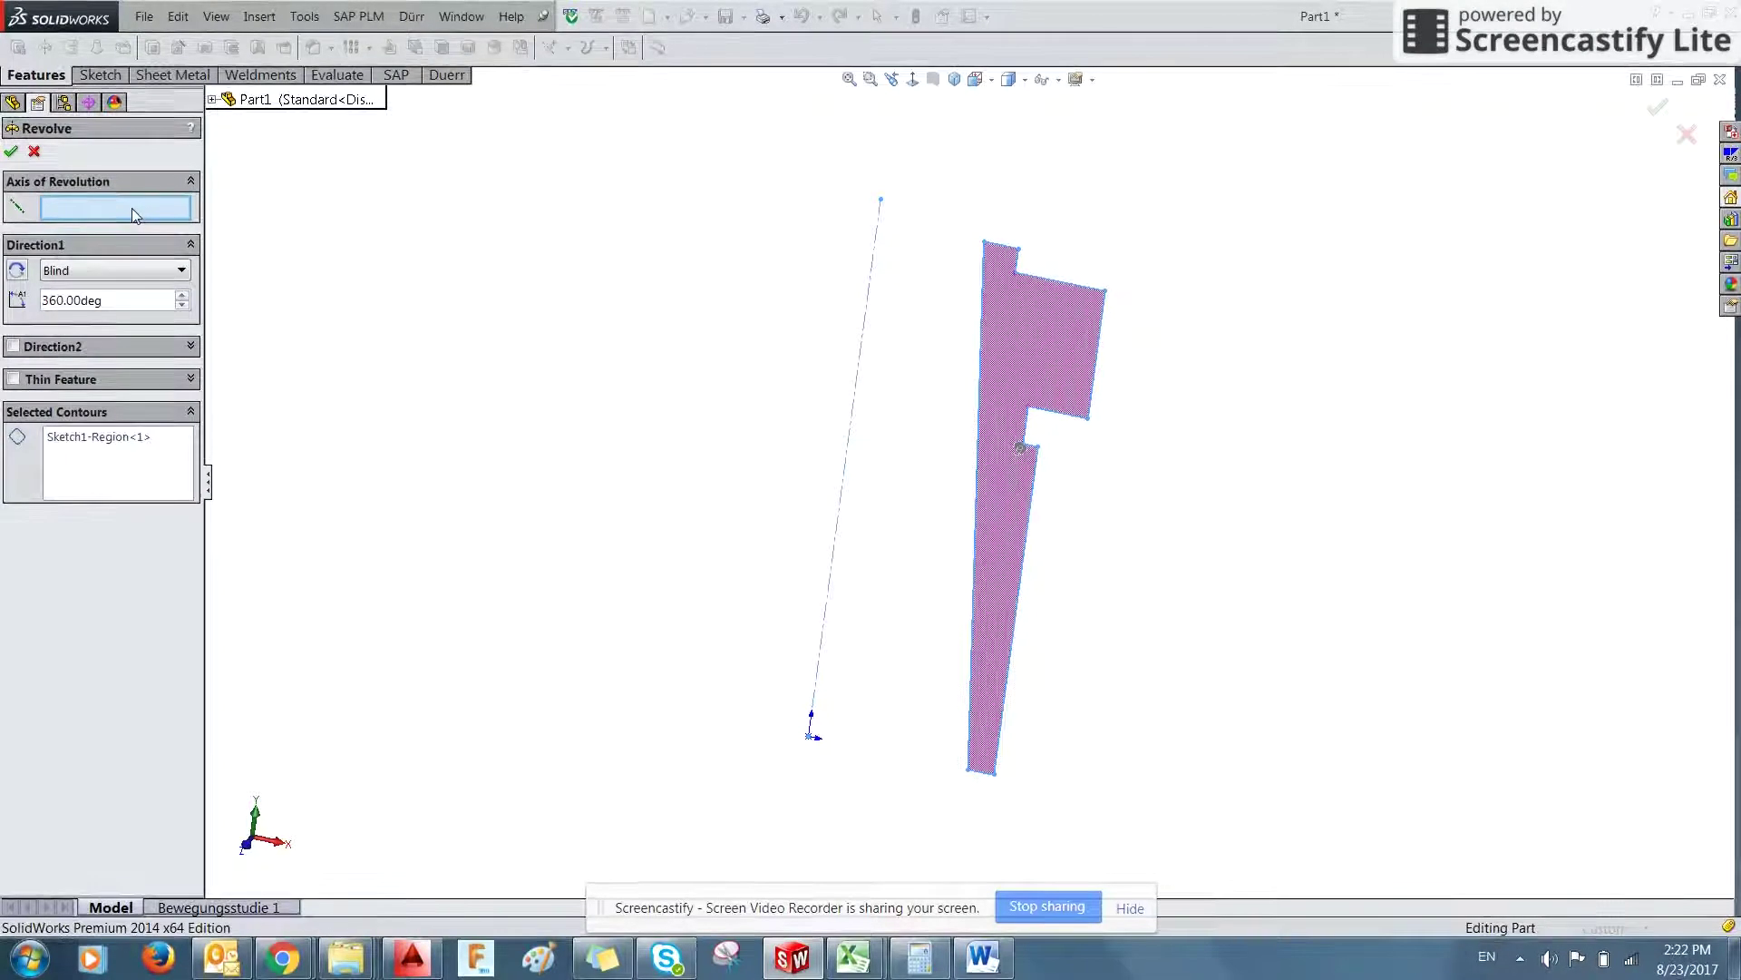
left_click(868, 286)
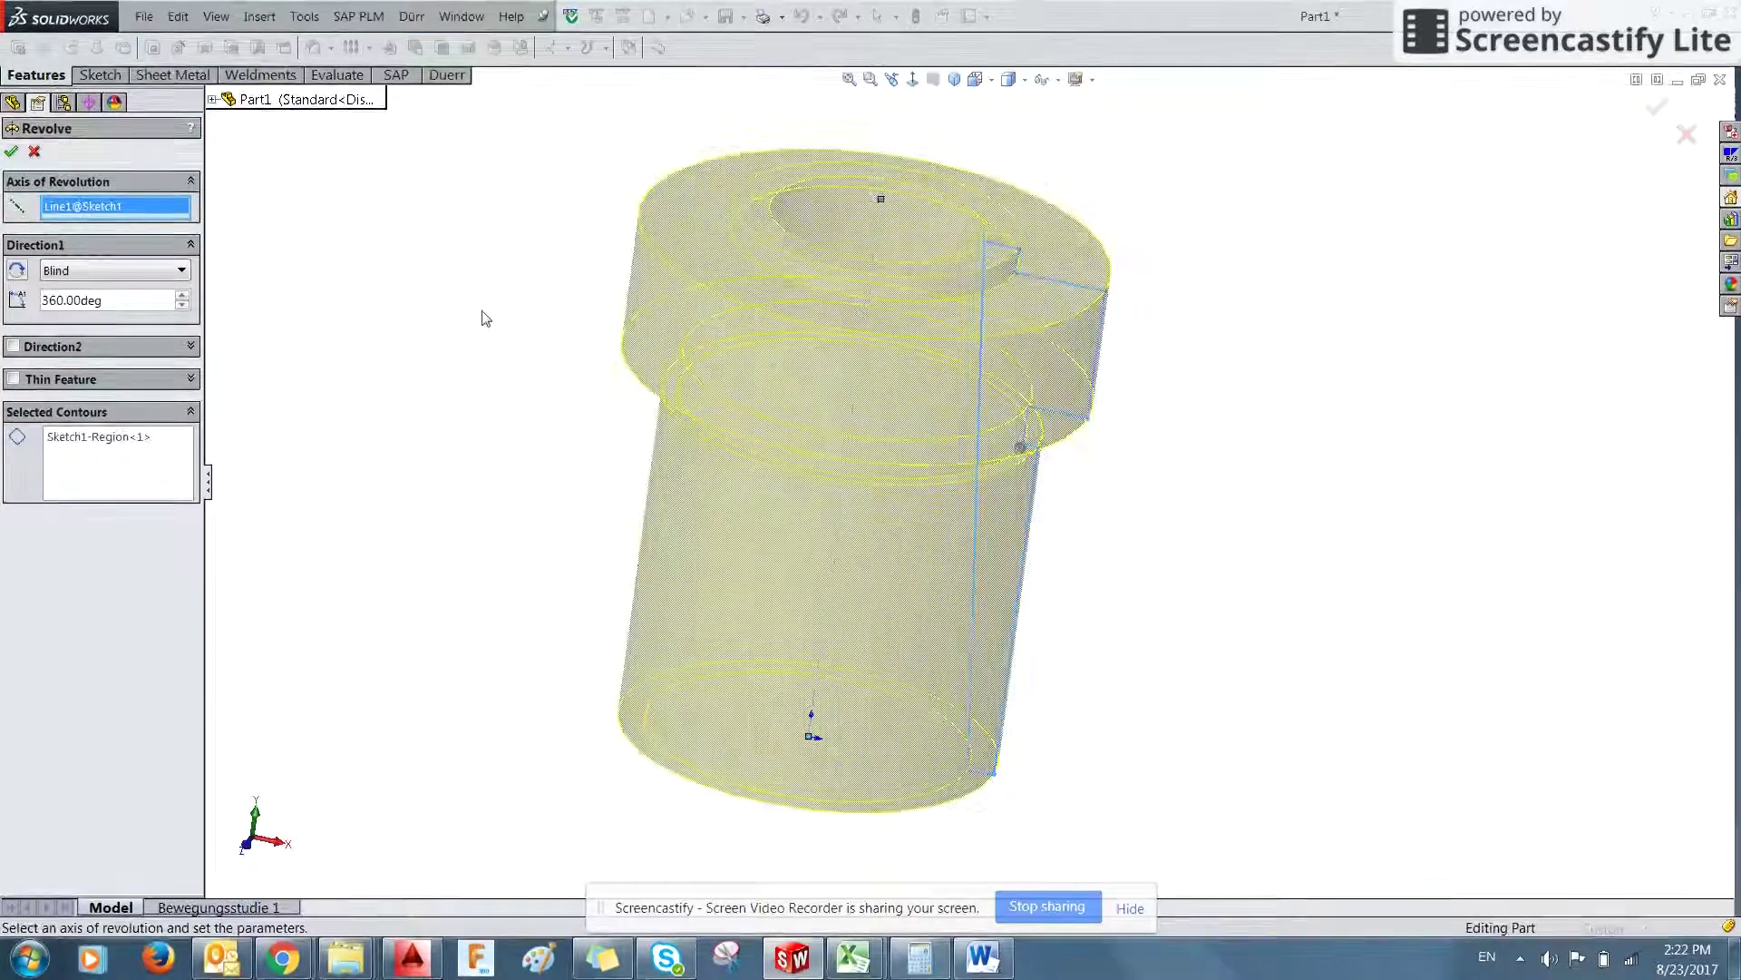
left_click(12, 154)
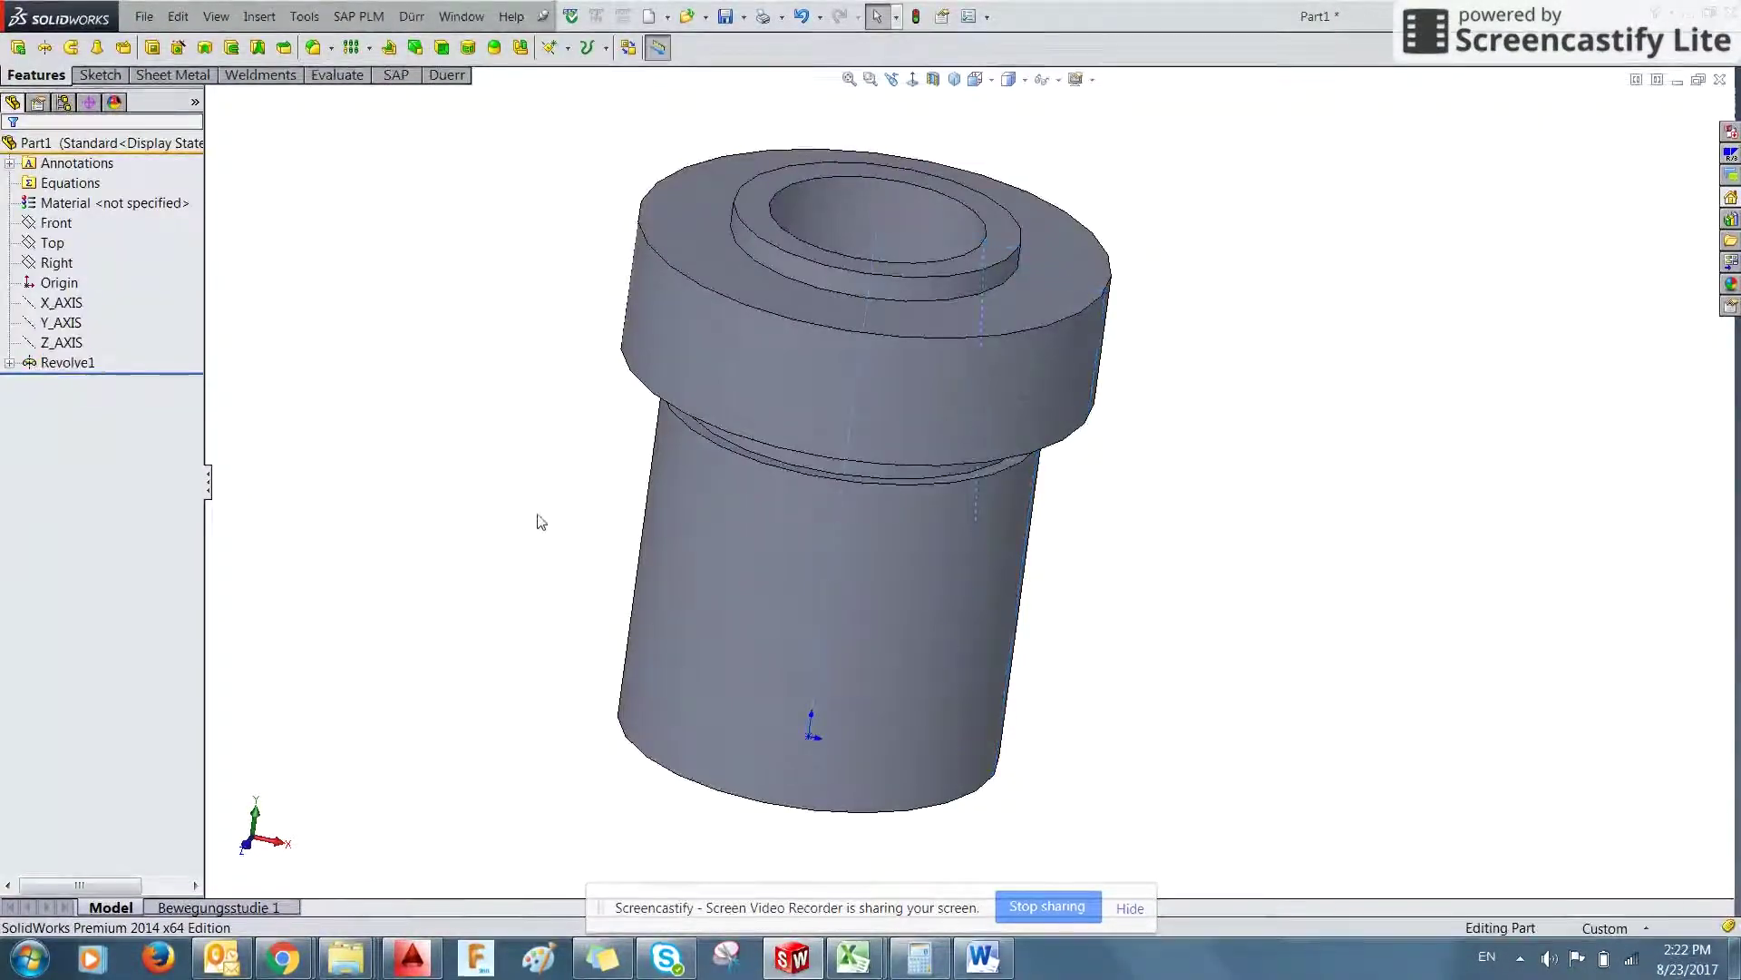
- Examine the slot view with its round end in the AutoCAD collet drawing, and return to the SolidWorks part
middle_click_drag(513, 550, 727, 586)
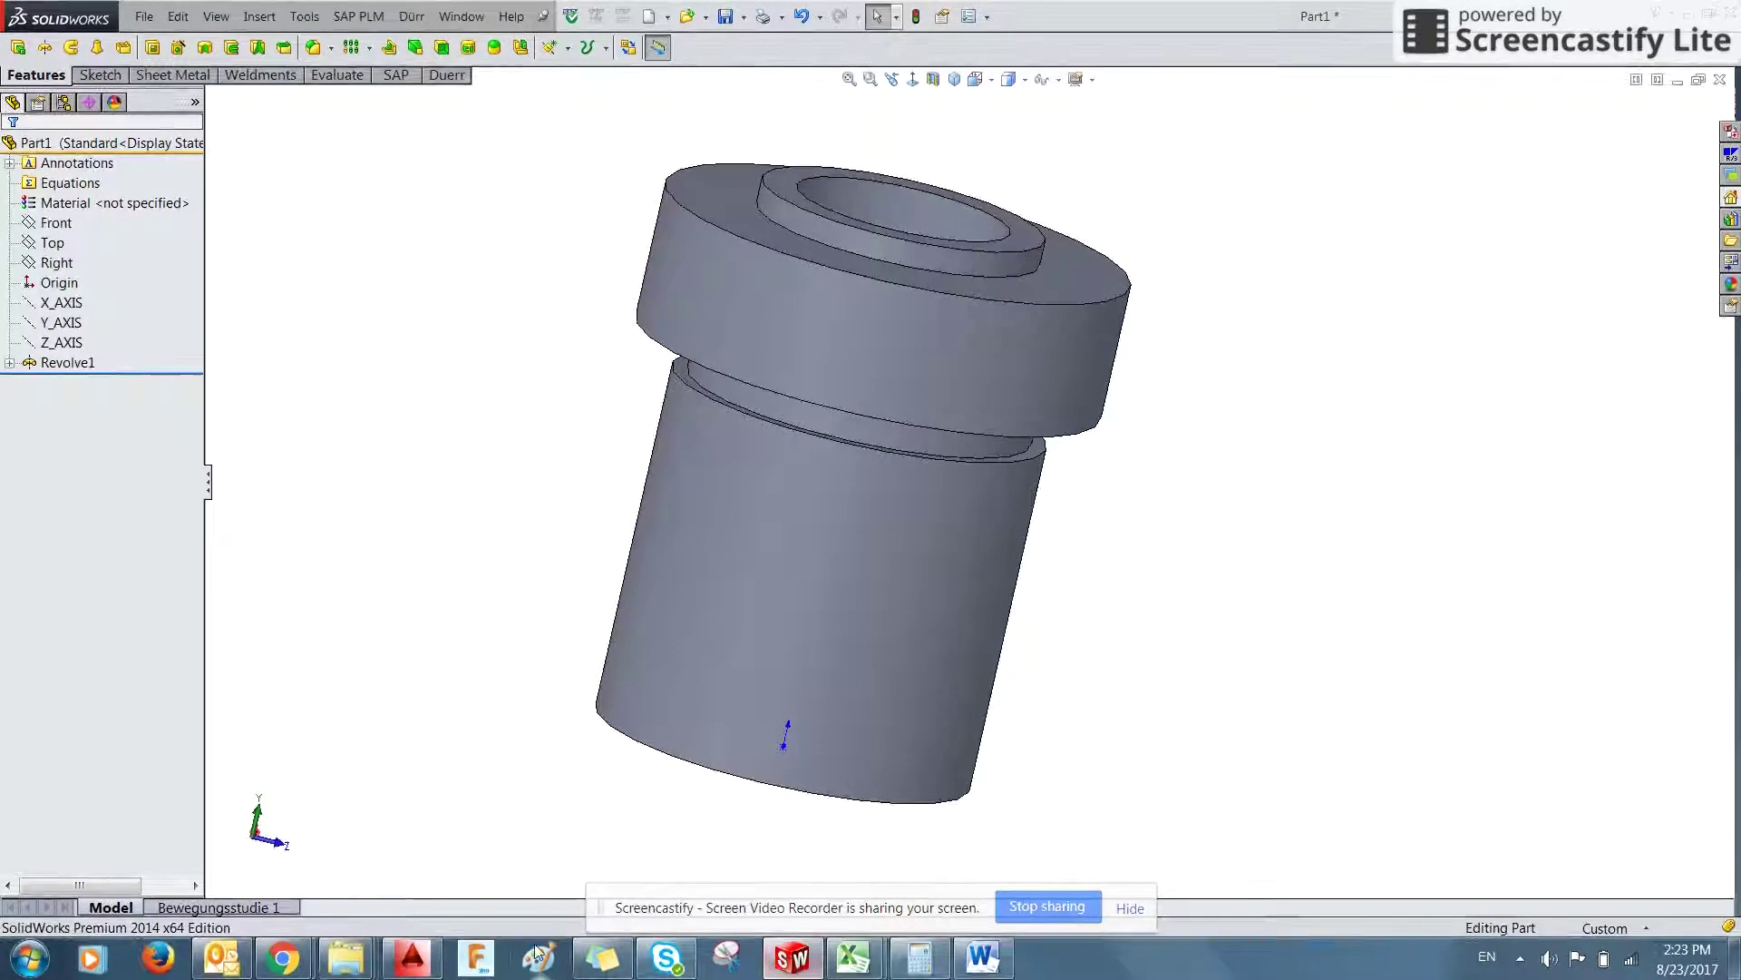
left_click(411, 957)
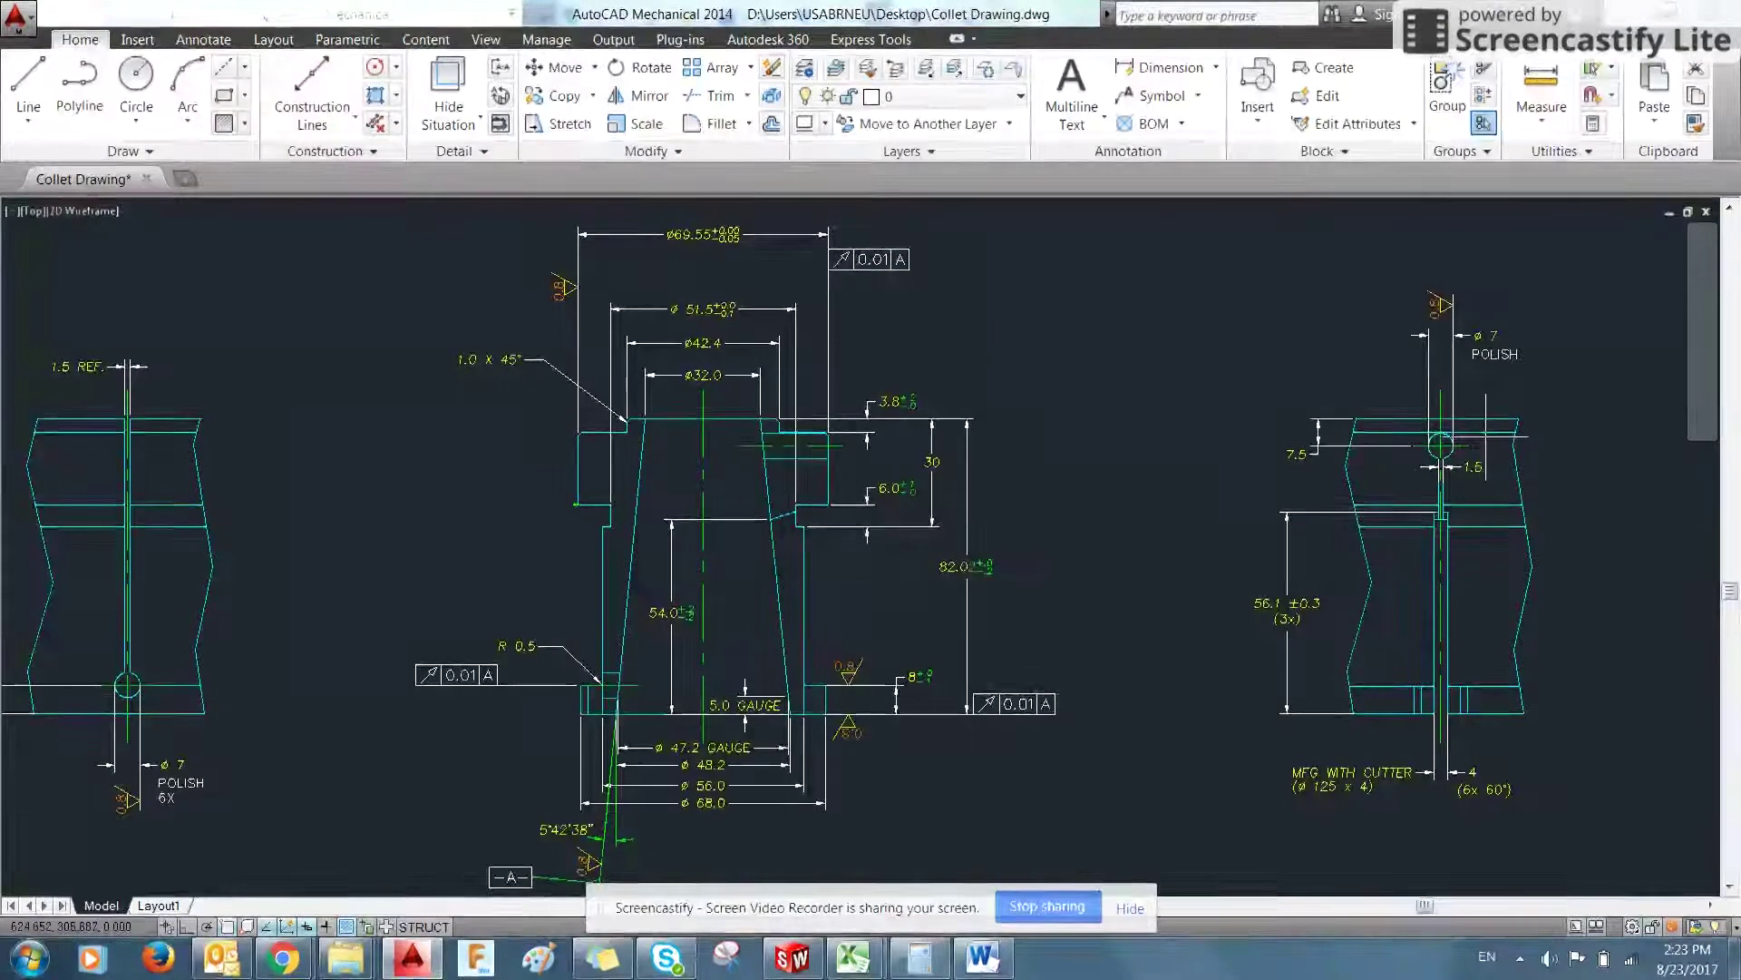
scroll(272, 672, "up", 3)
middle_click_drag(227, 667, 536, 711)
scroll(563, 699, "down", 2)
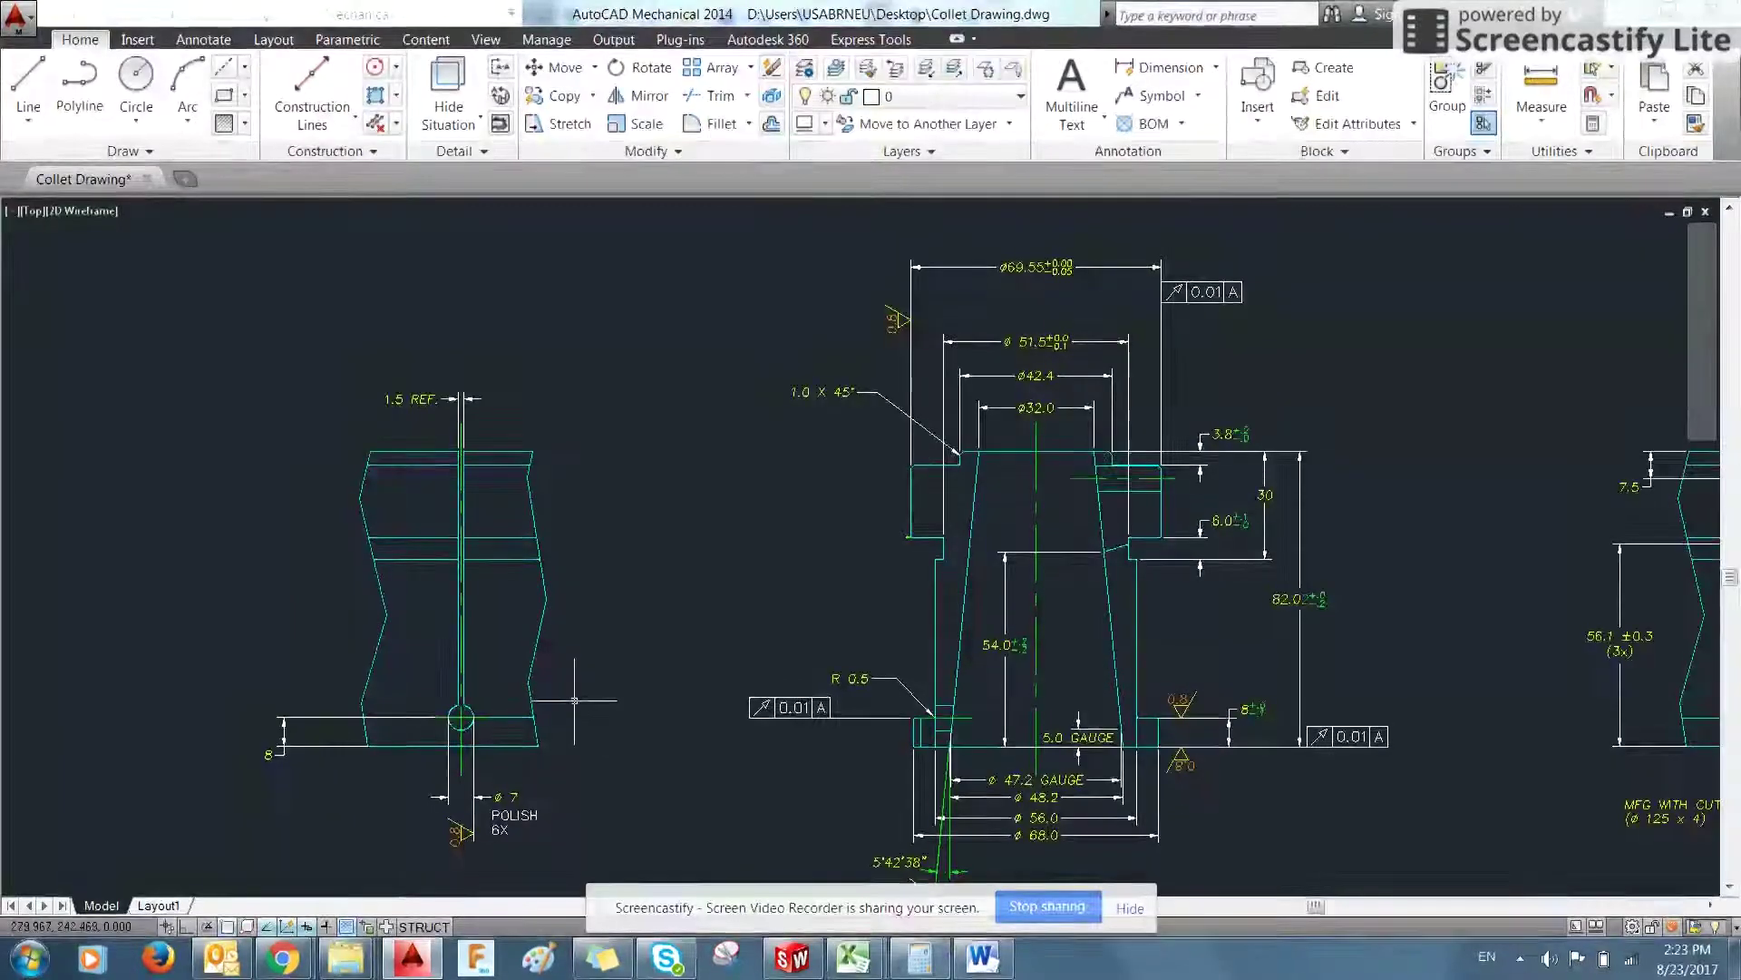
scroll(542, 637, "up", 2)
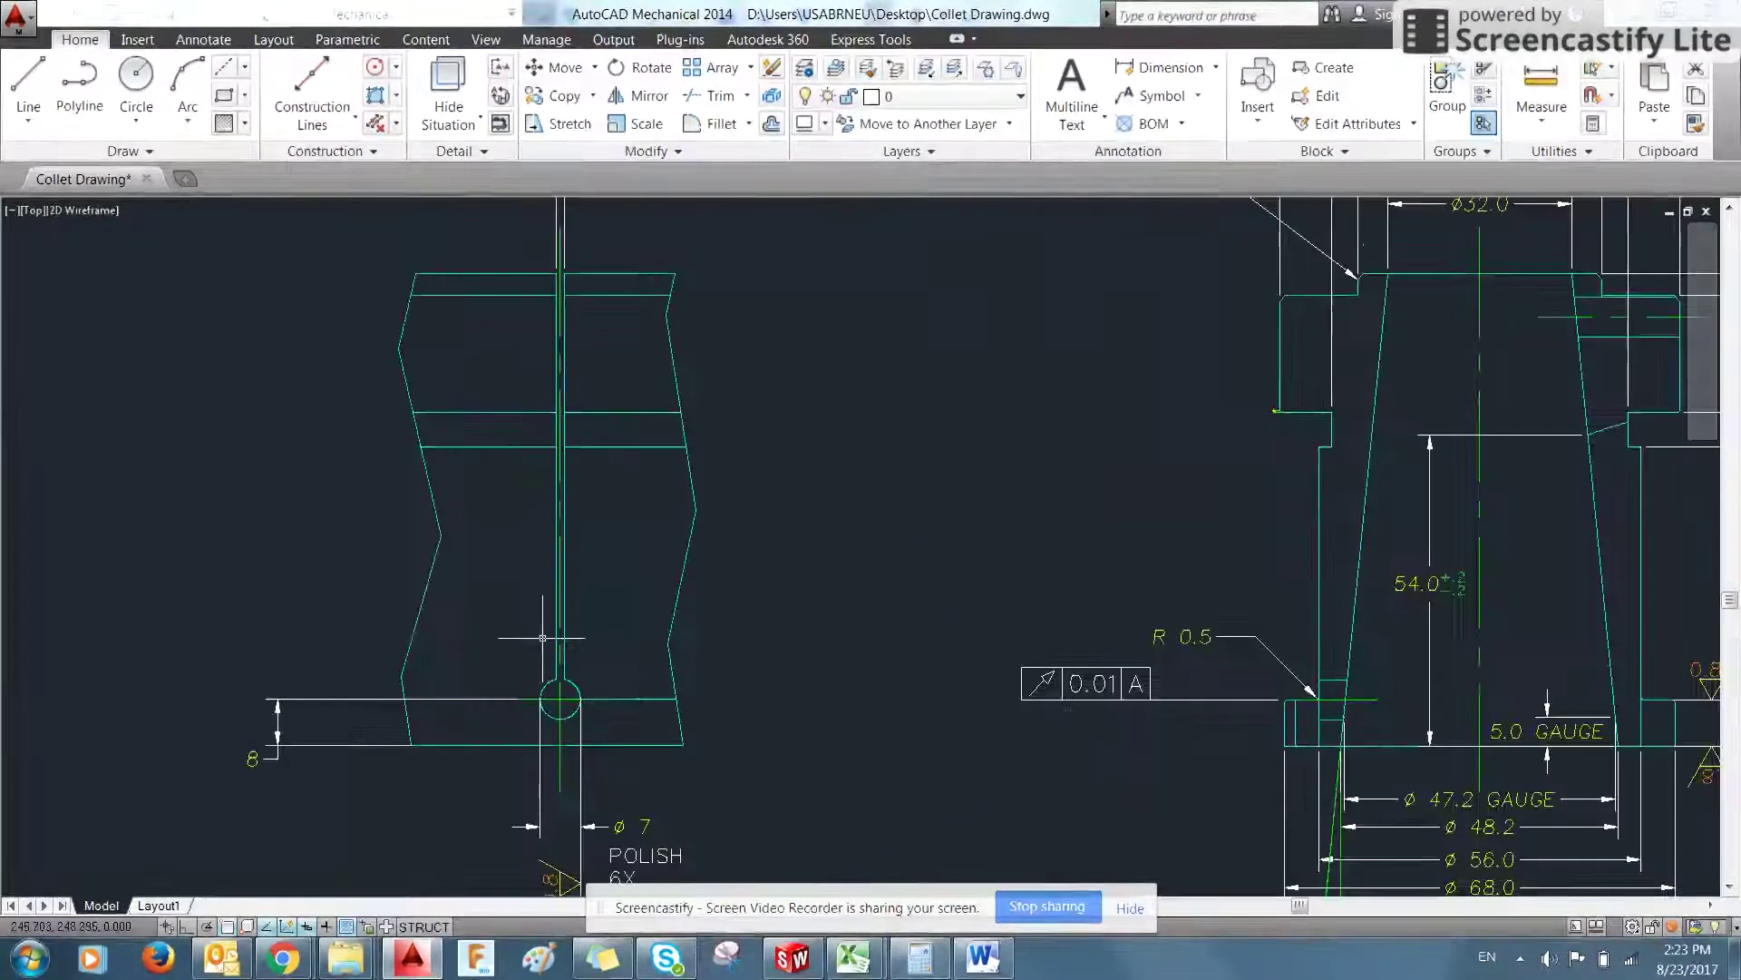
mouse_move(634, 622)
middle_mouse_down()
mouse_move(714, 505)
mouse_move(714, 574)
middle_mouse_up()
scroll(714, 574, "down", 3)
key("alt+Tab")
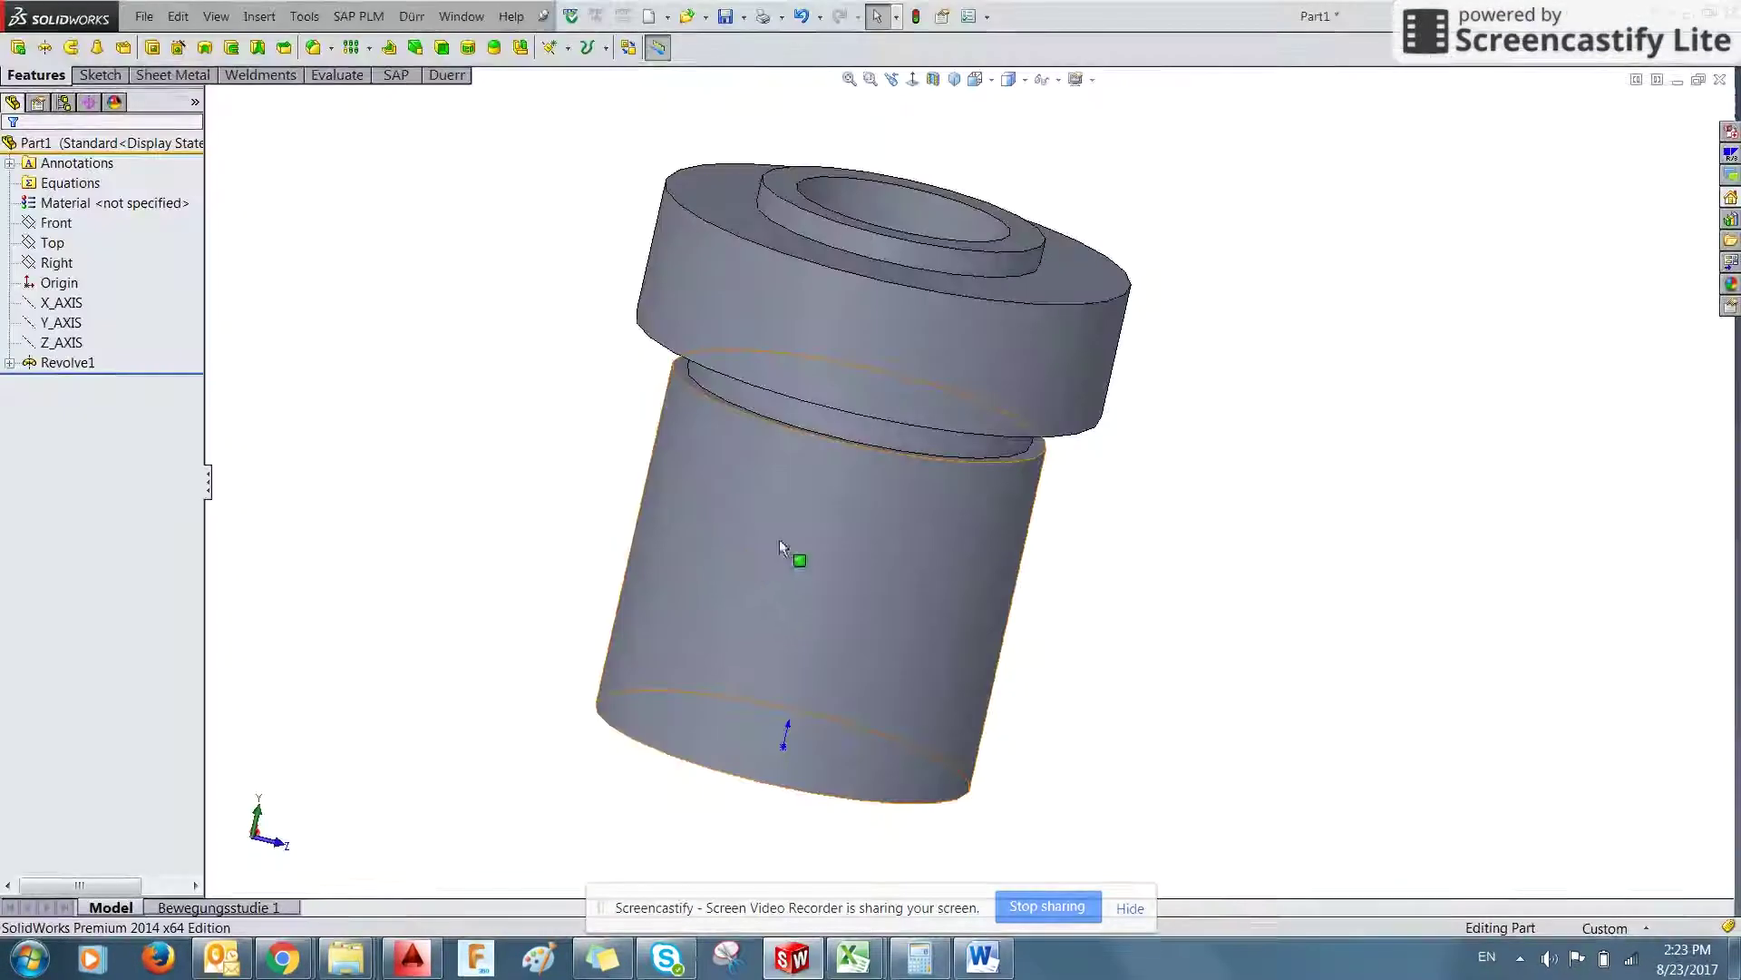
- Open a new sketch on the Right plane of the revolved collet body
middle_click_drag(1140, 517, 990, 544)
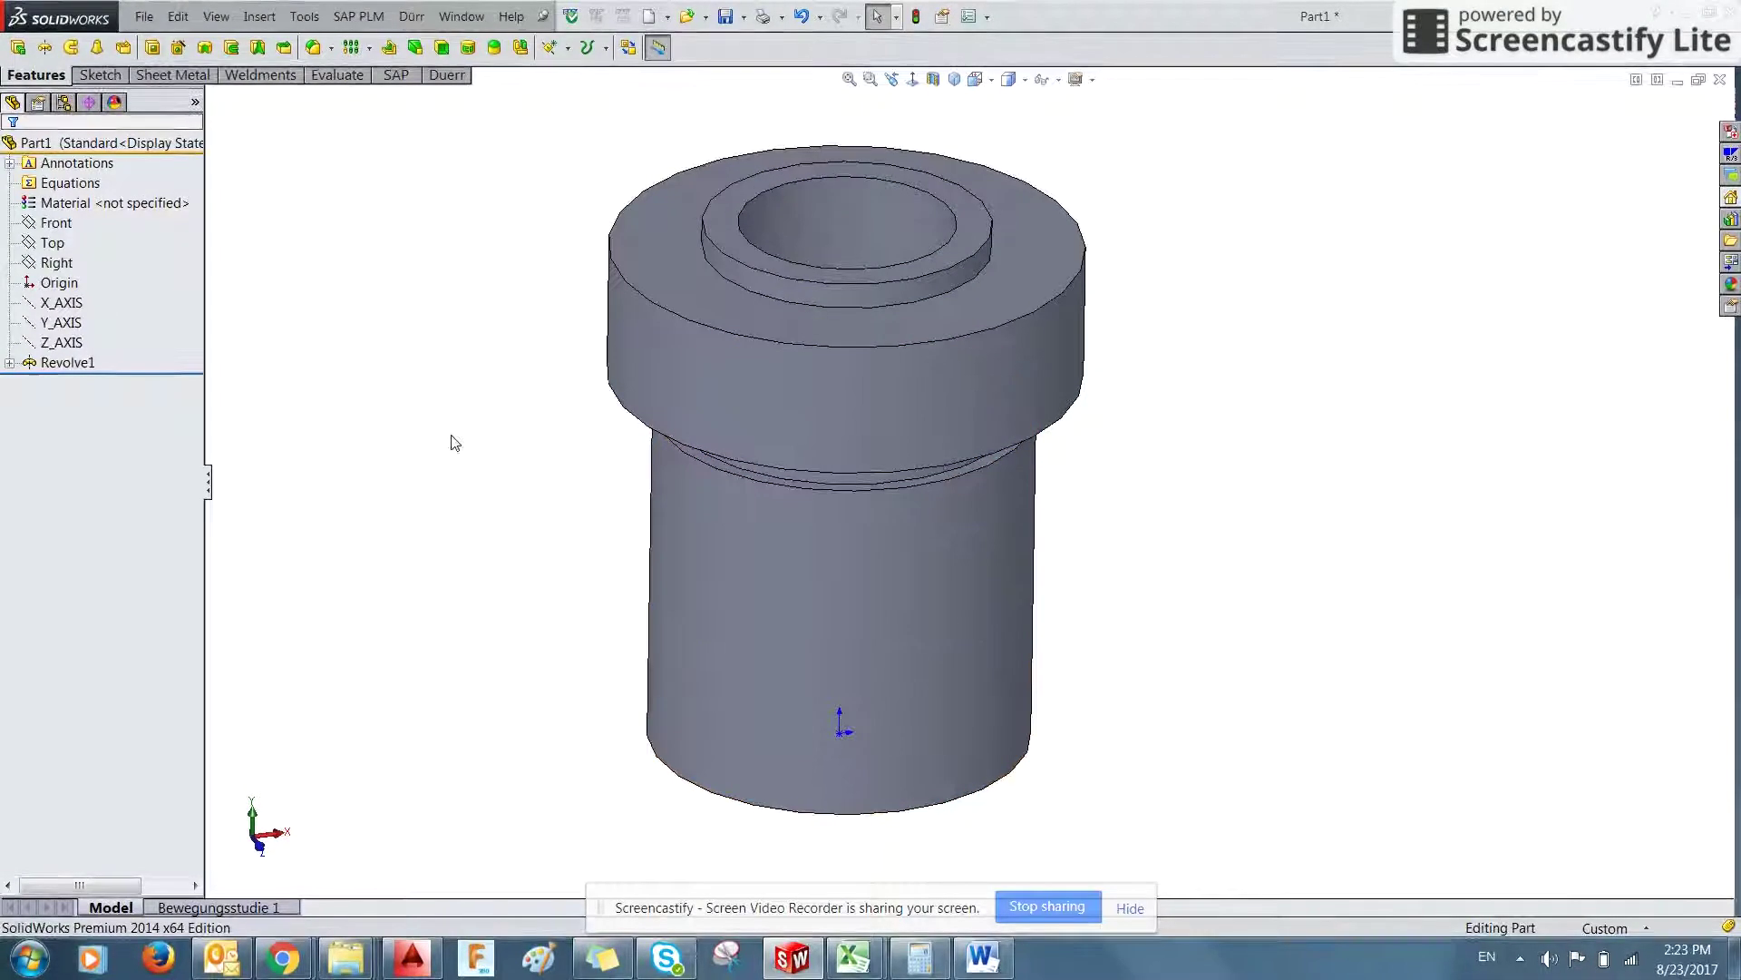
left_click(54, 223)
left_click(58, 264)
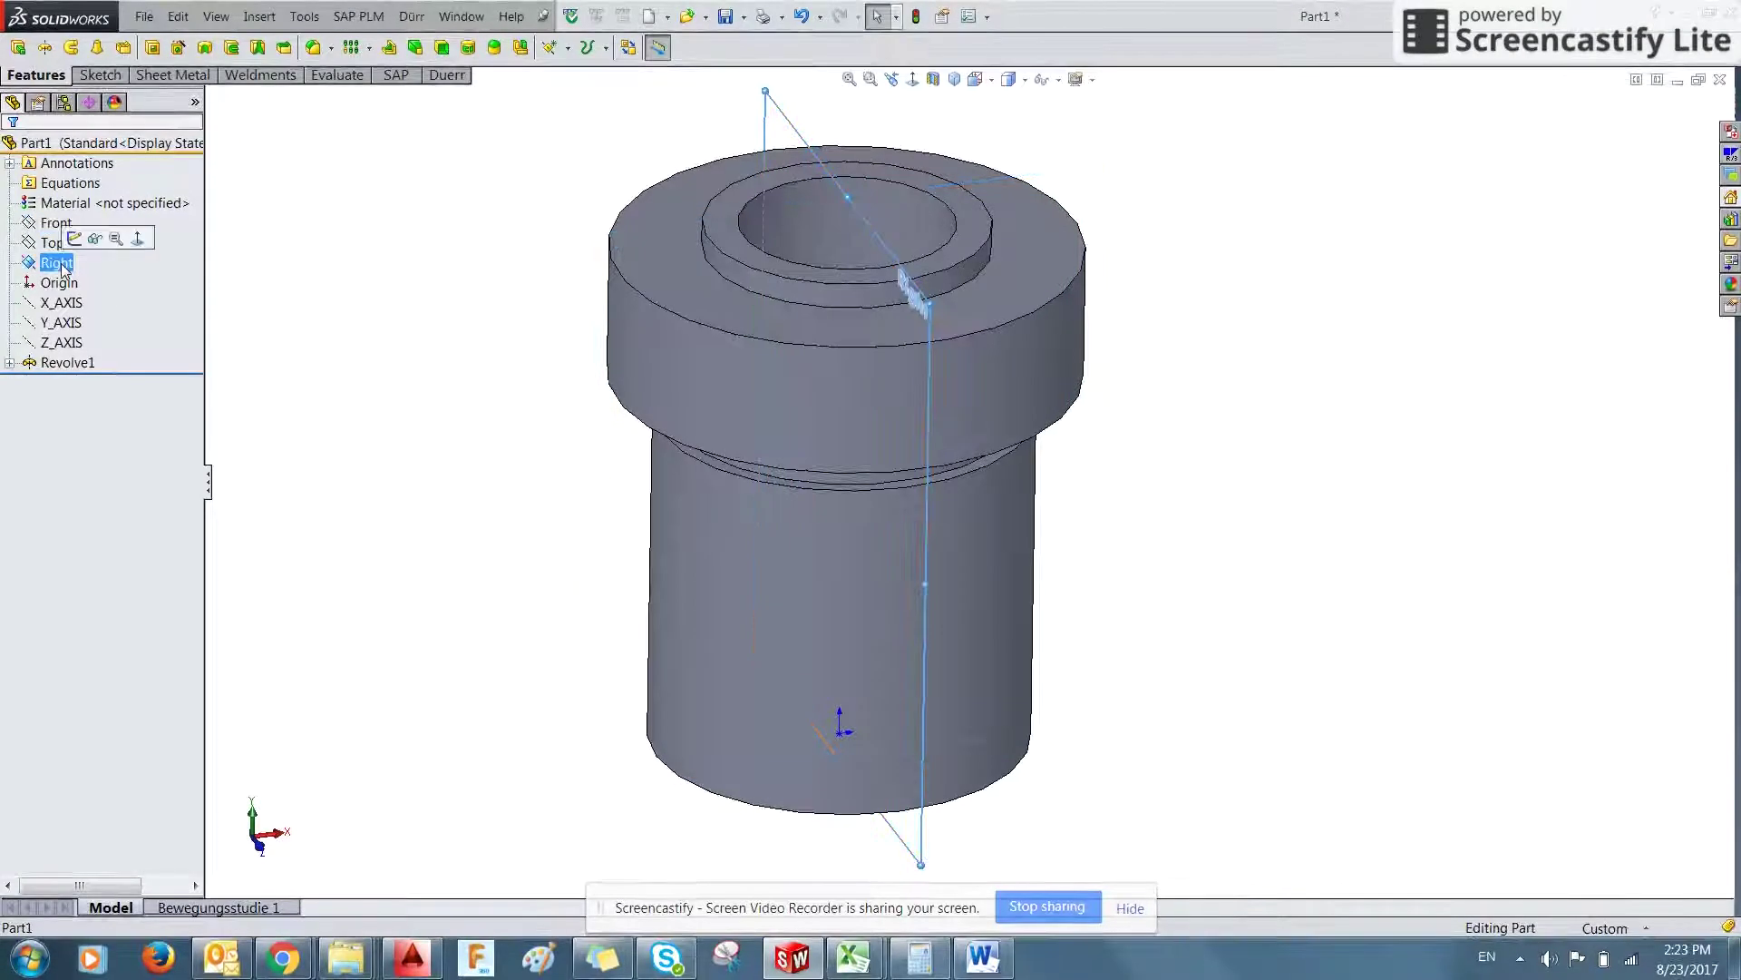
middle_click_drag(505, 505, 692, 517)
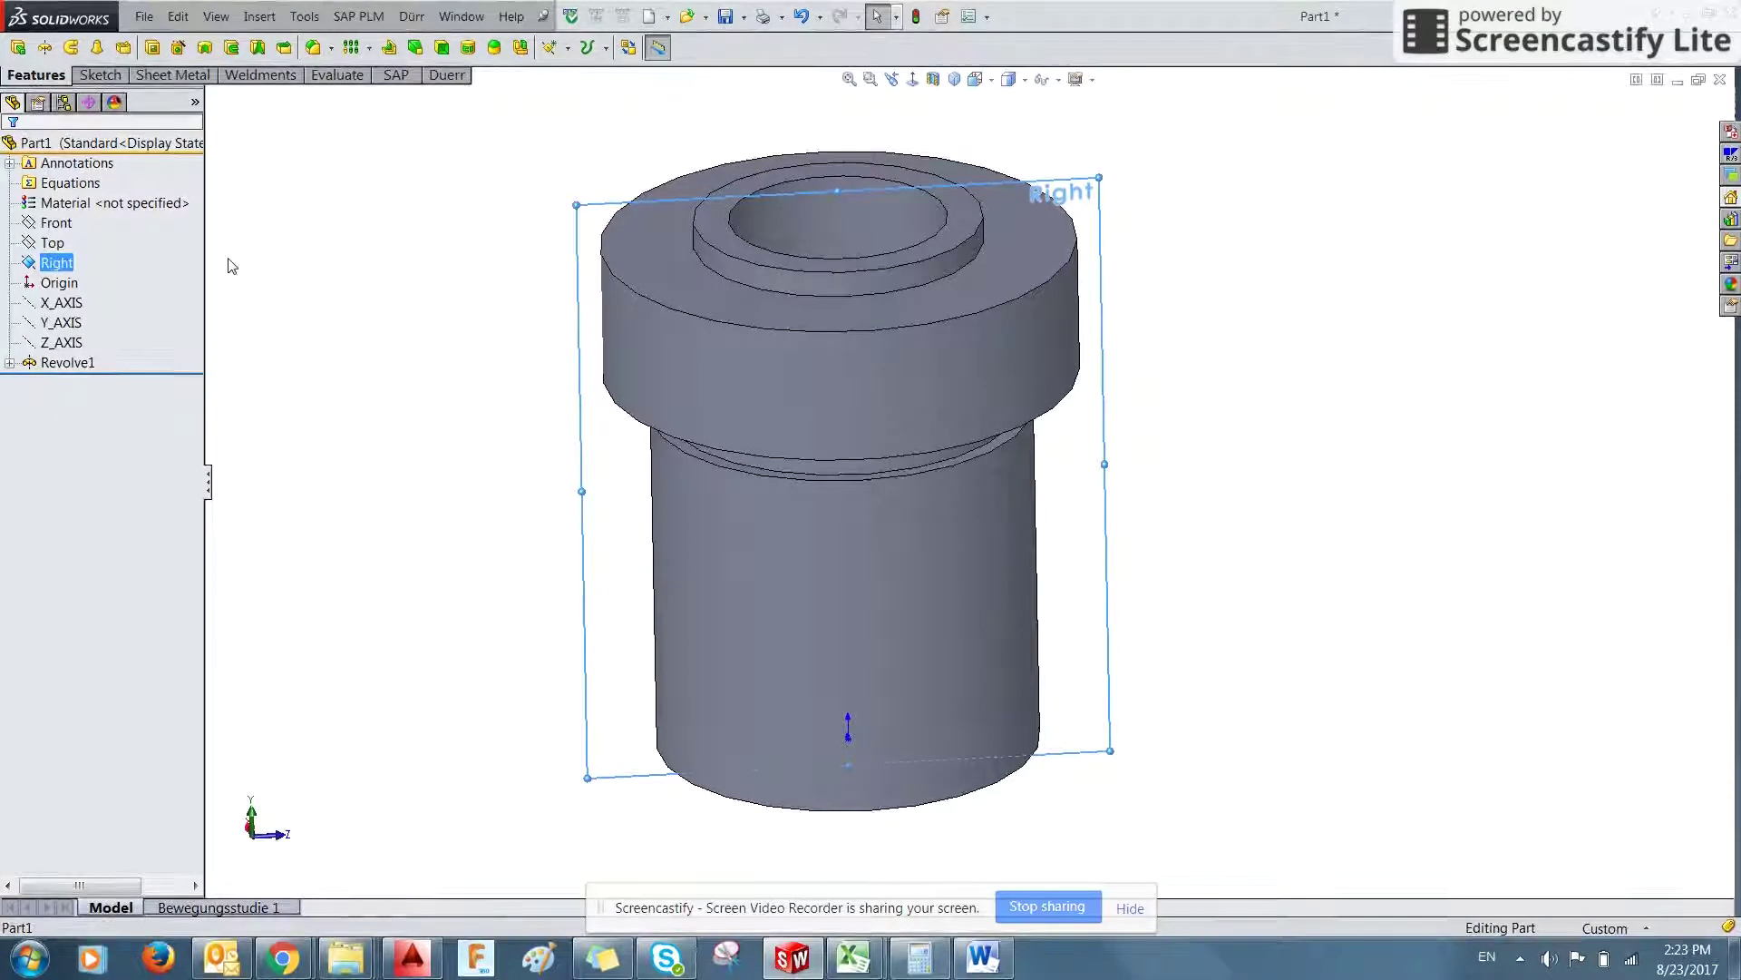
left_click(99, 74)
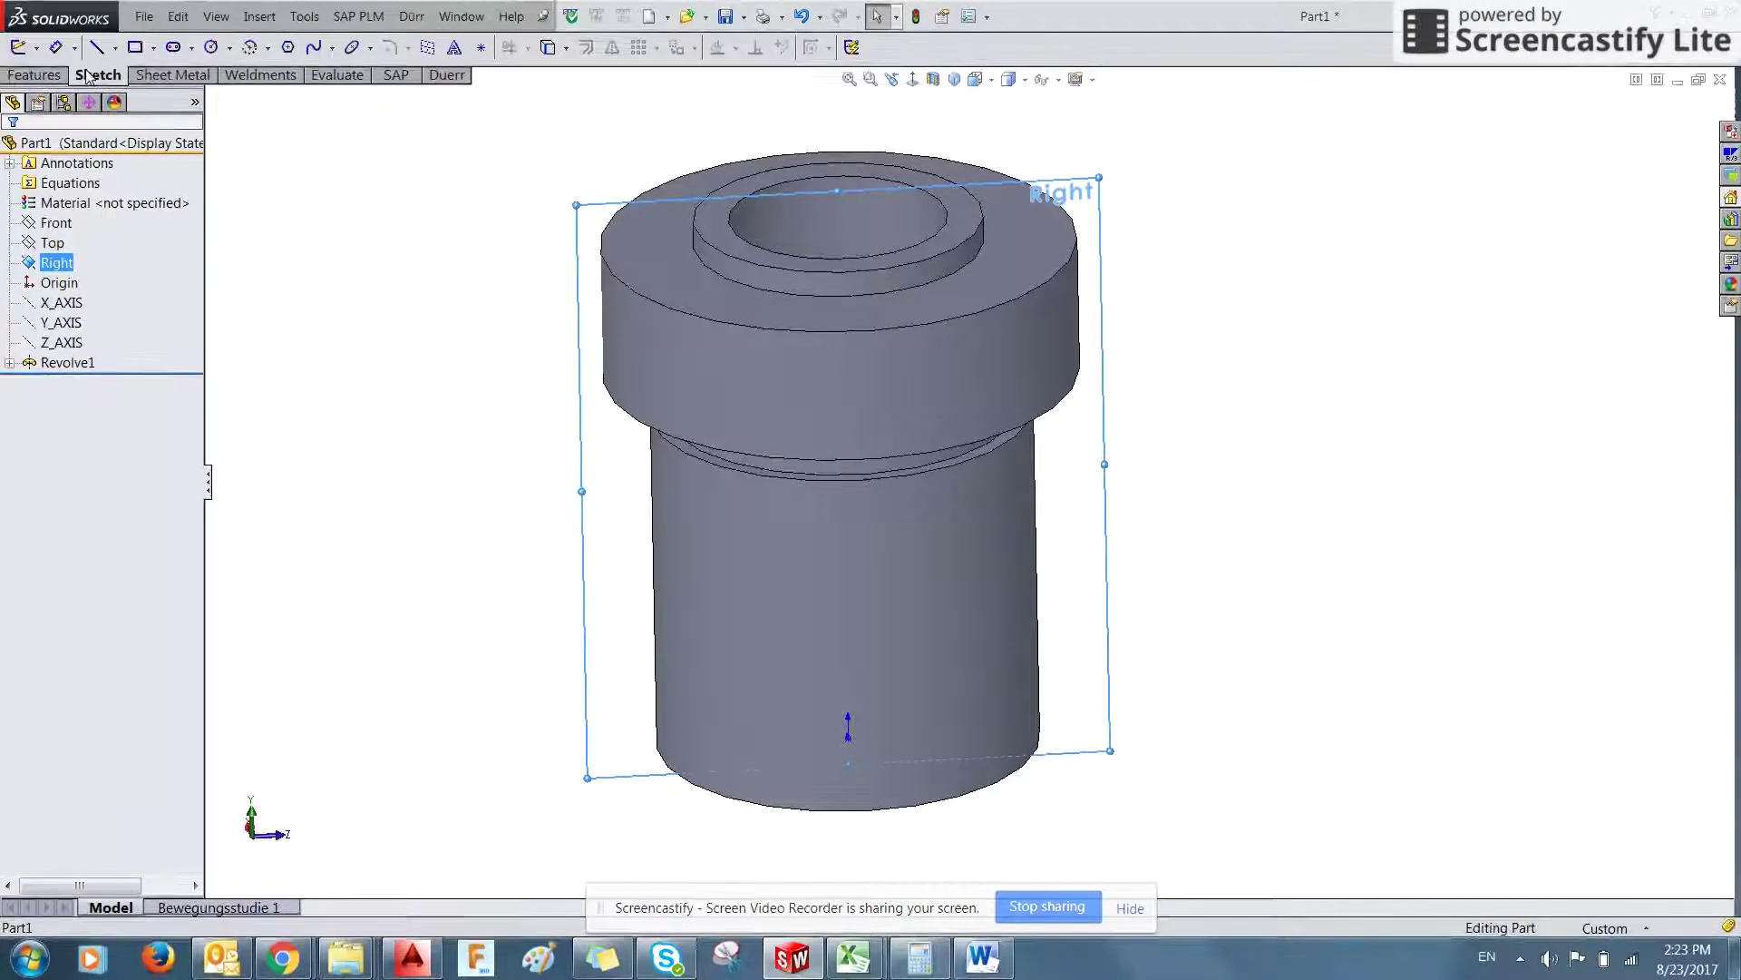
left_click(58, 263)
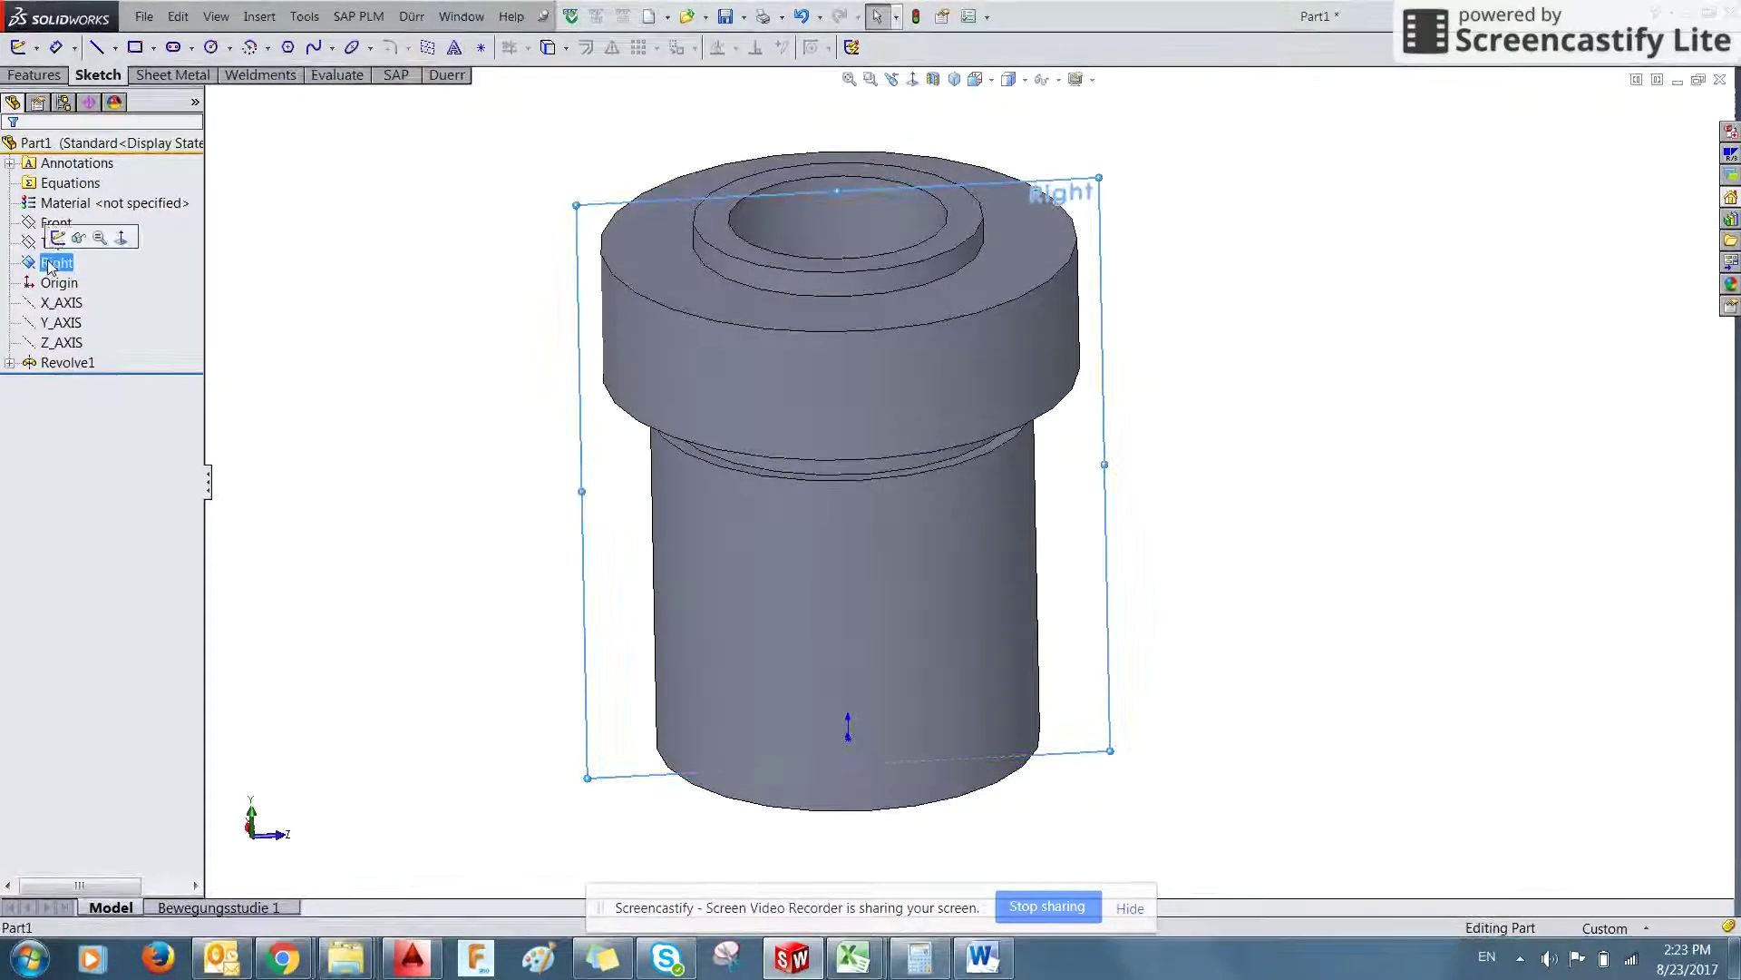
left_click(18, 48)
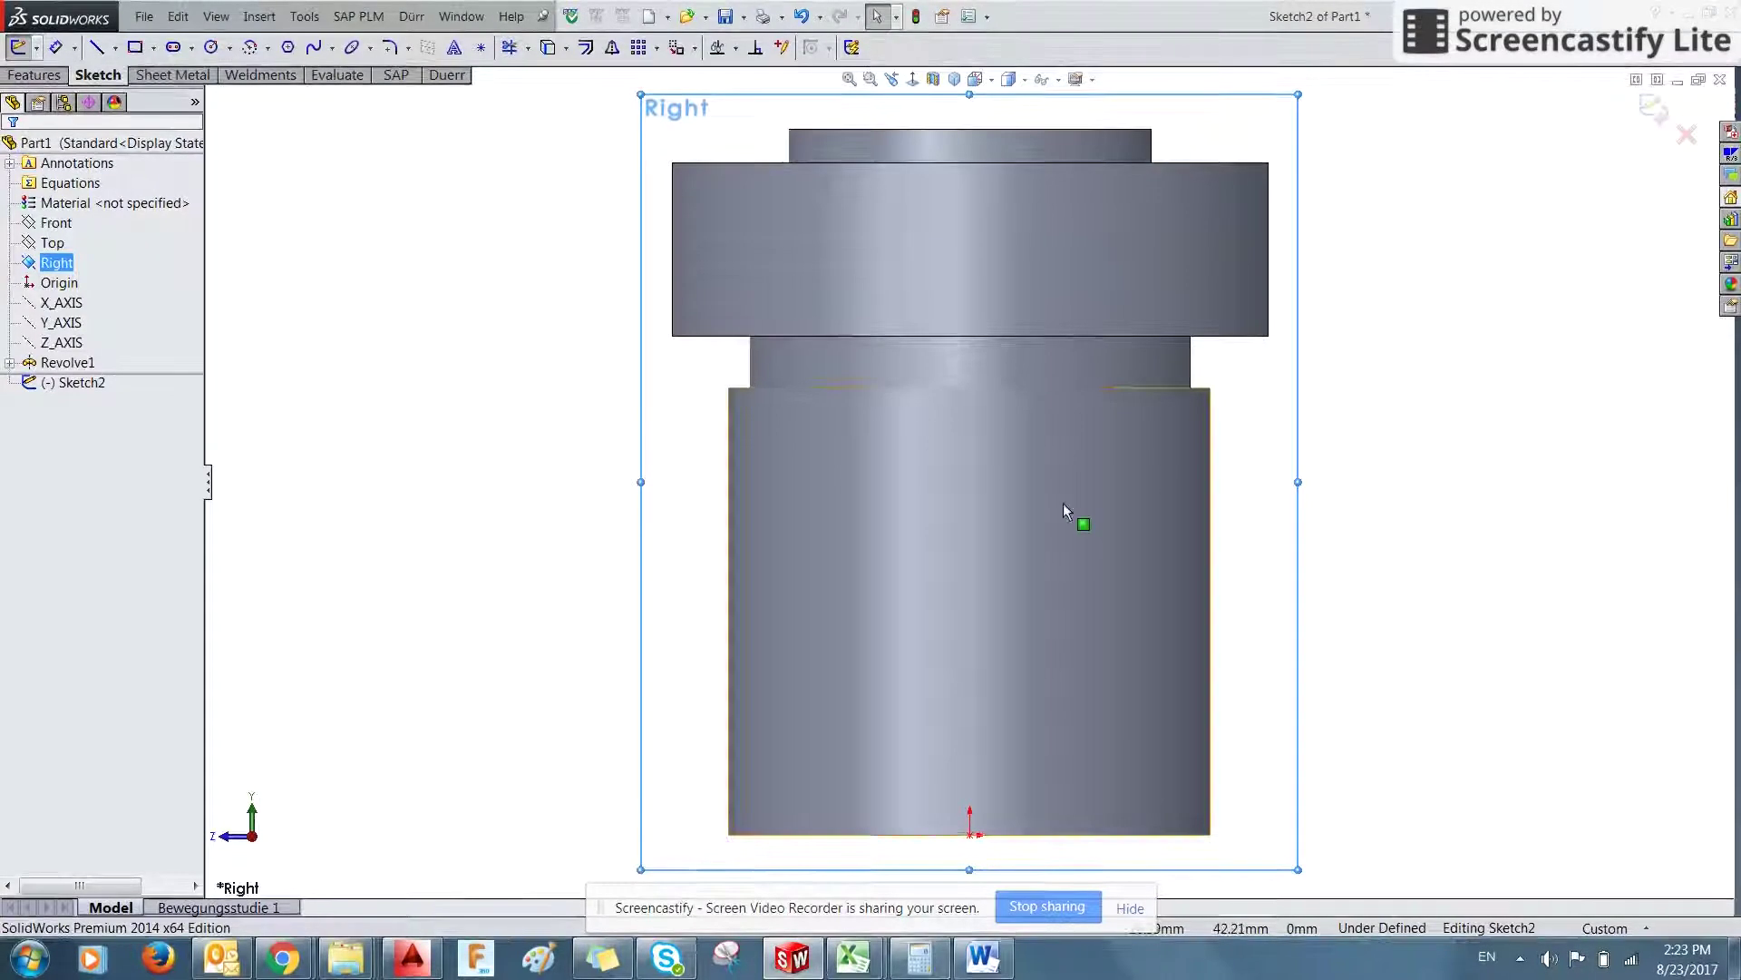
- Check the slot's round end in AutoCAD, and sketch a circle about 13 mm in diameter above the origin on the collet's lower body in SolidWorks
key("alt+Tab")
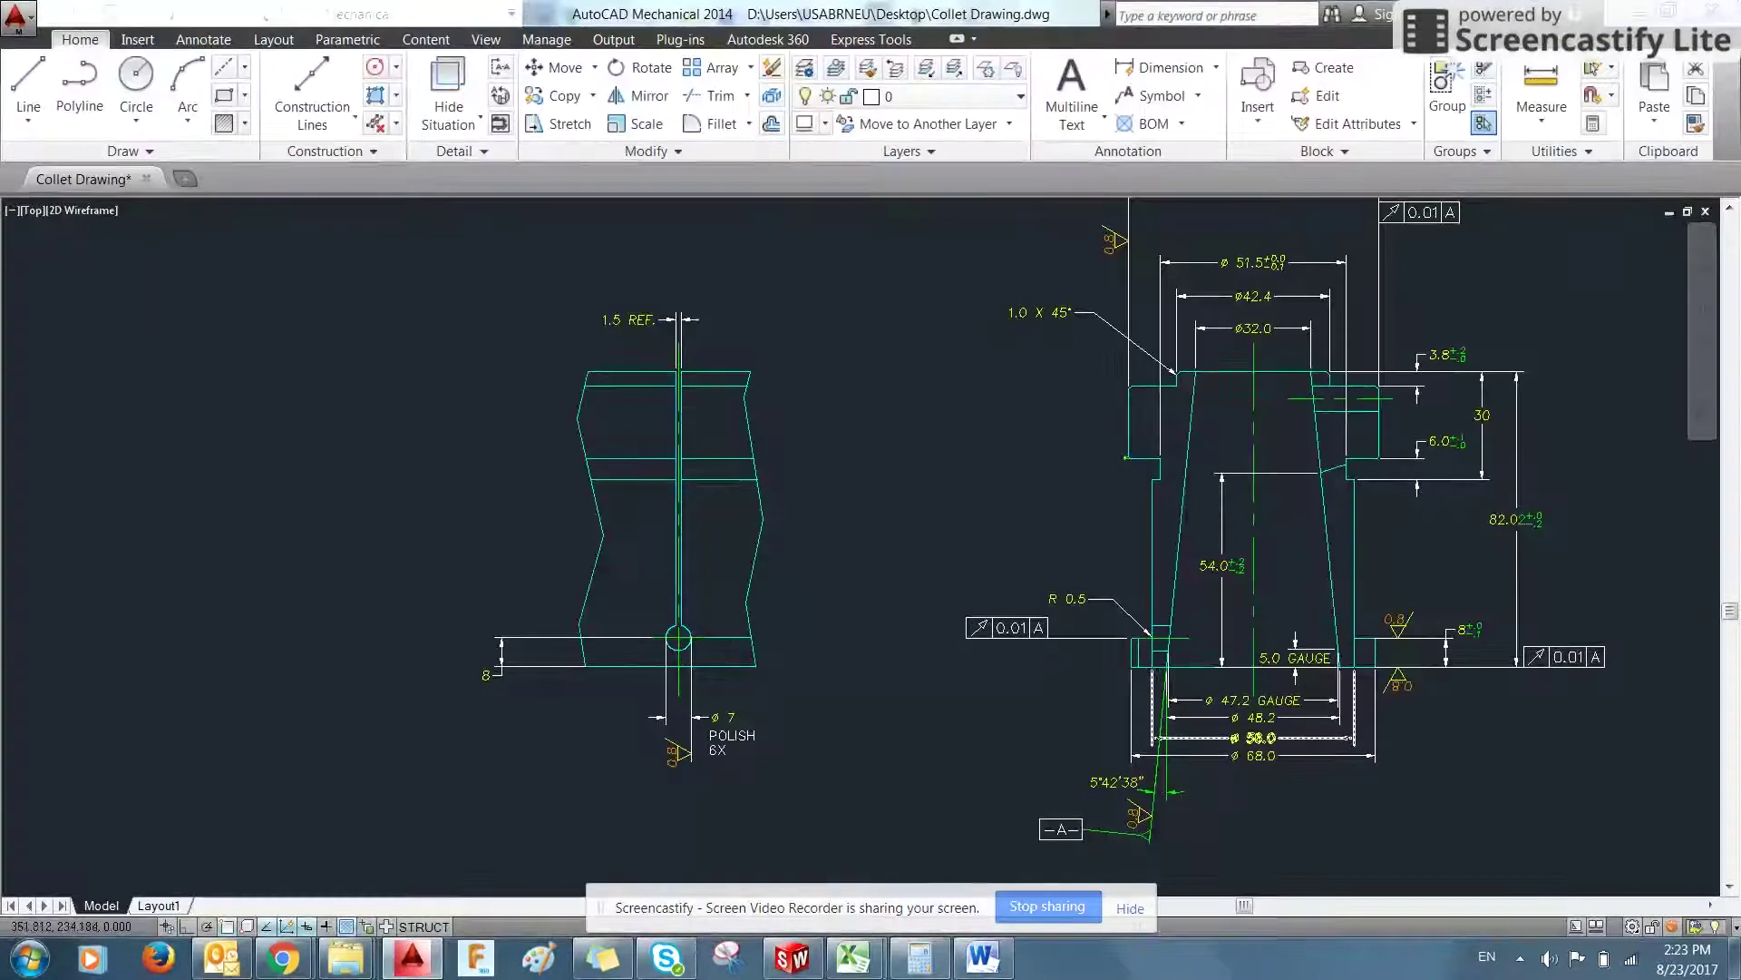
mouse_move(686, 605)
middle_mouse_down()
mouse_move(737, 633)
mouse_move(766, 717)
mouse_move(787, 699)
middle_mouse_up()
mouse_move(1062, 780)
middle_mouse_down()
mouse_move(1058, 575)
mouse_move(1058, 719)
middle_mouse_up()
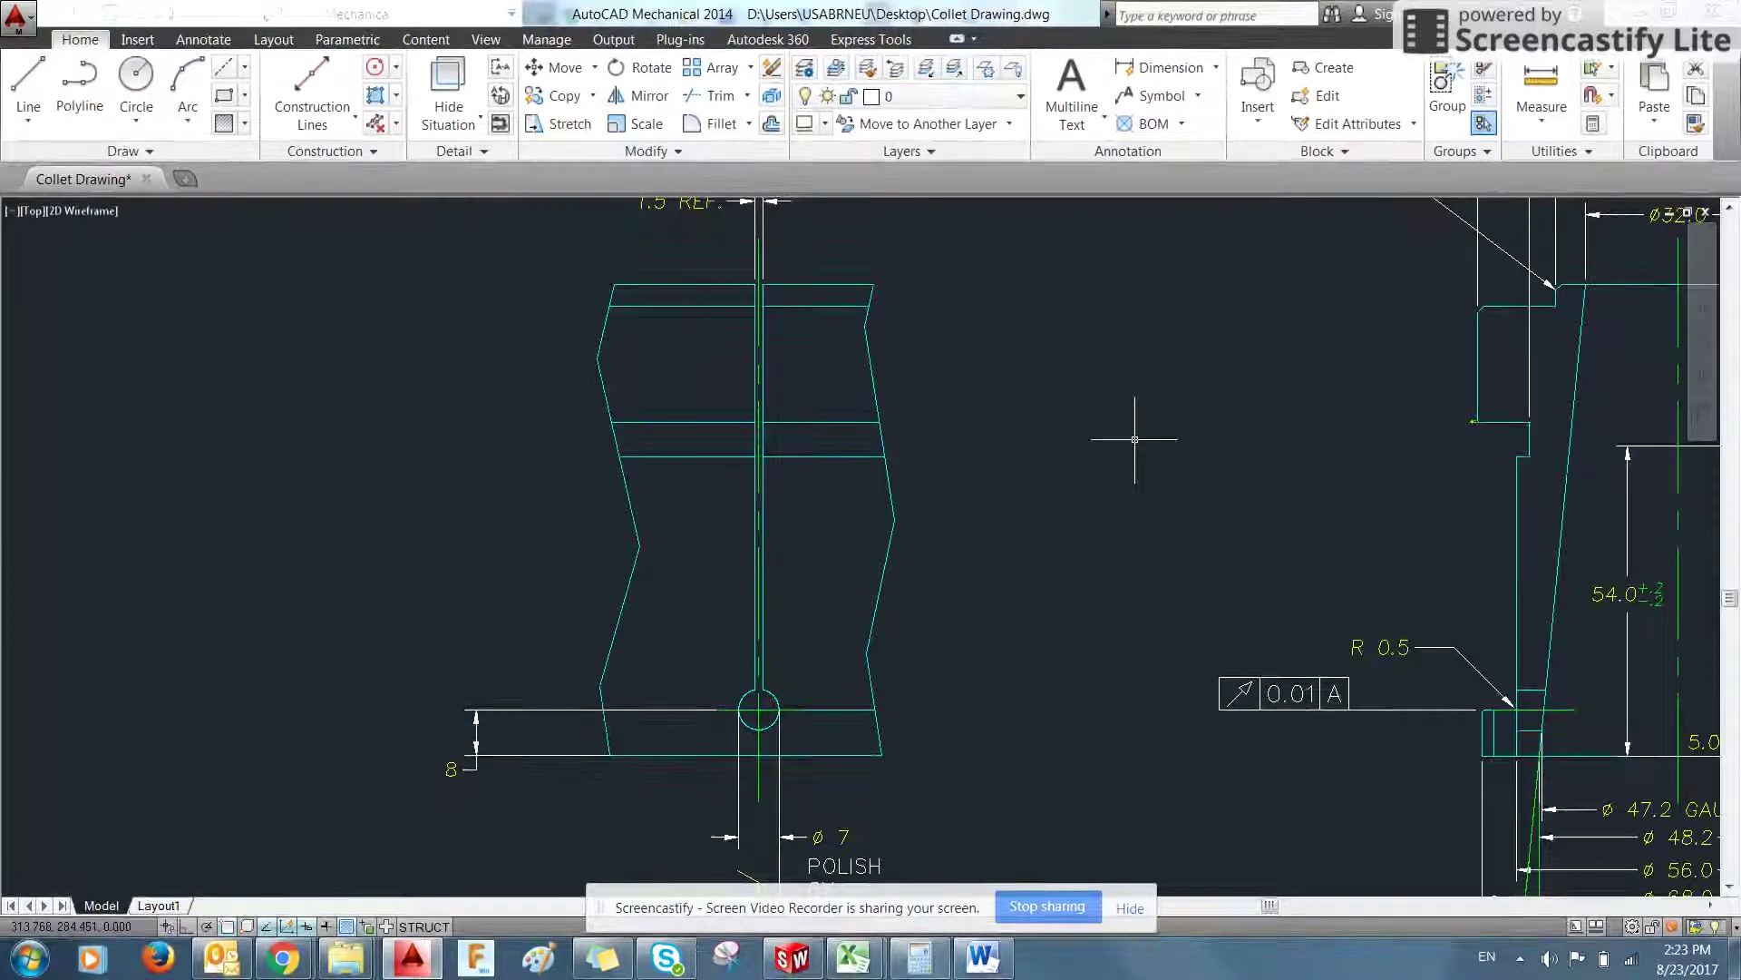
scroll(1134, 439, "down", 3)
key("alt+Tab")
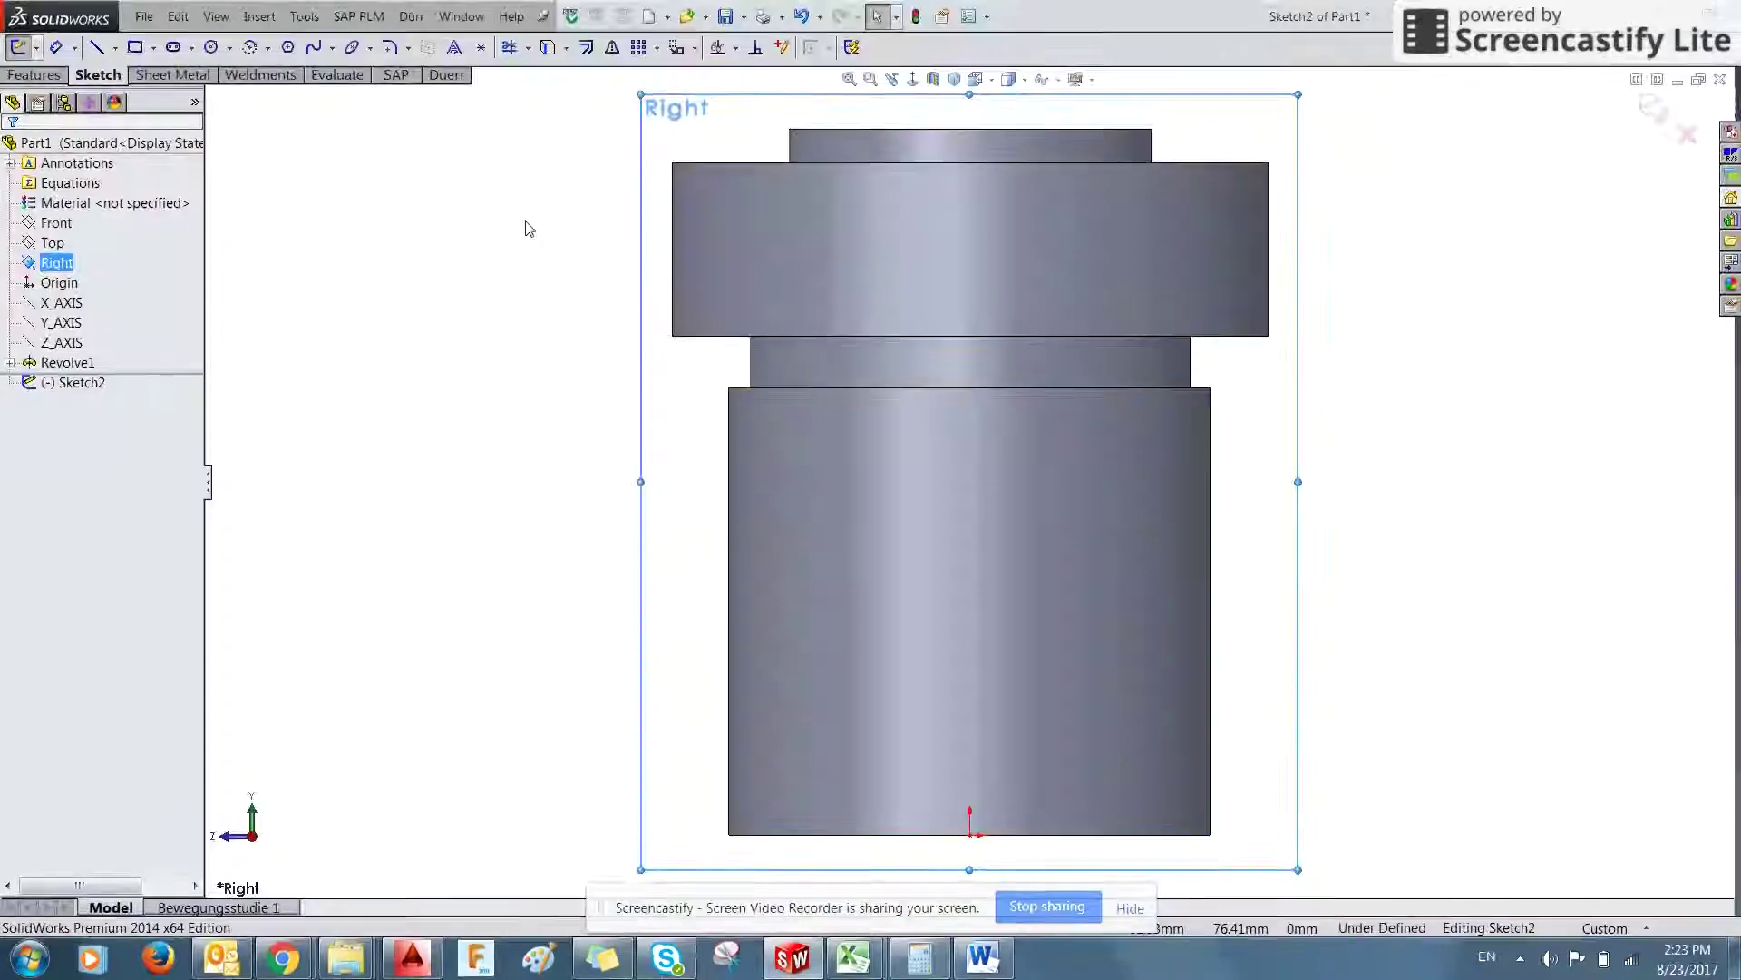
left_click(211, 47)
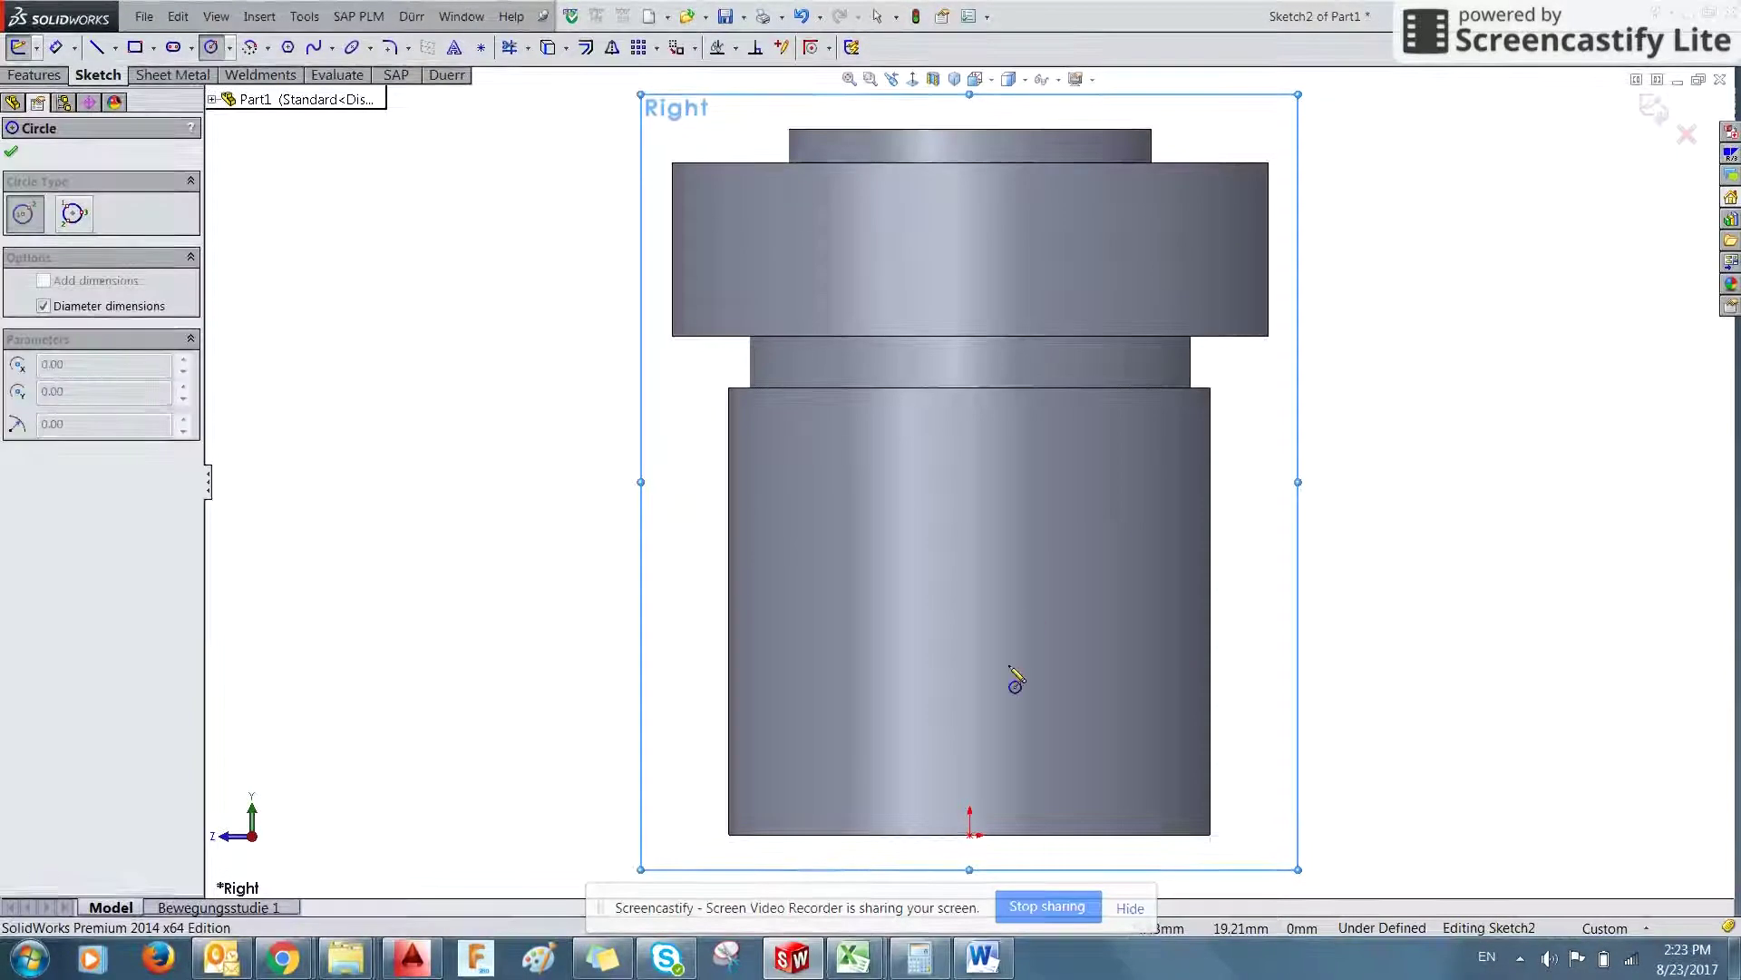
left_click(970, 687)
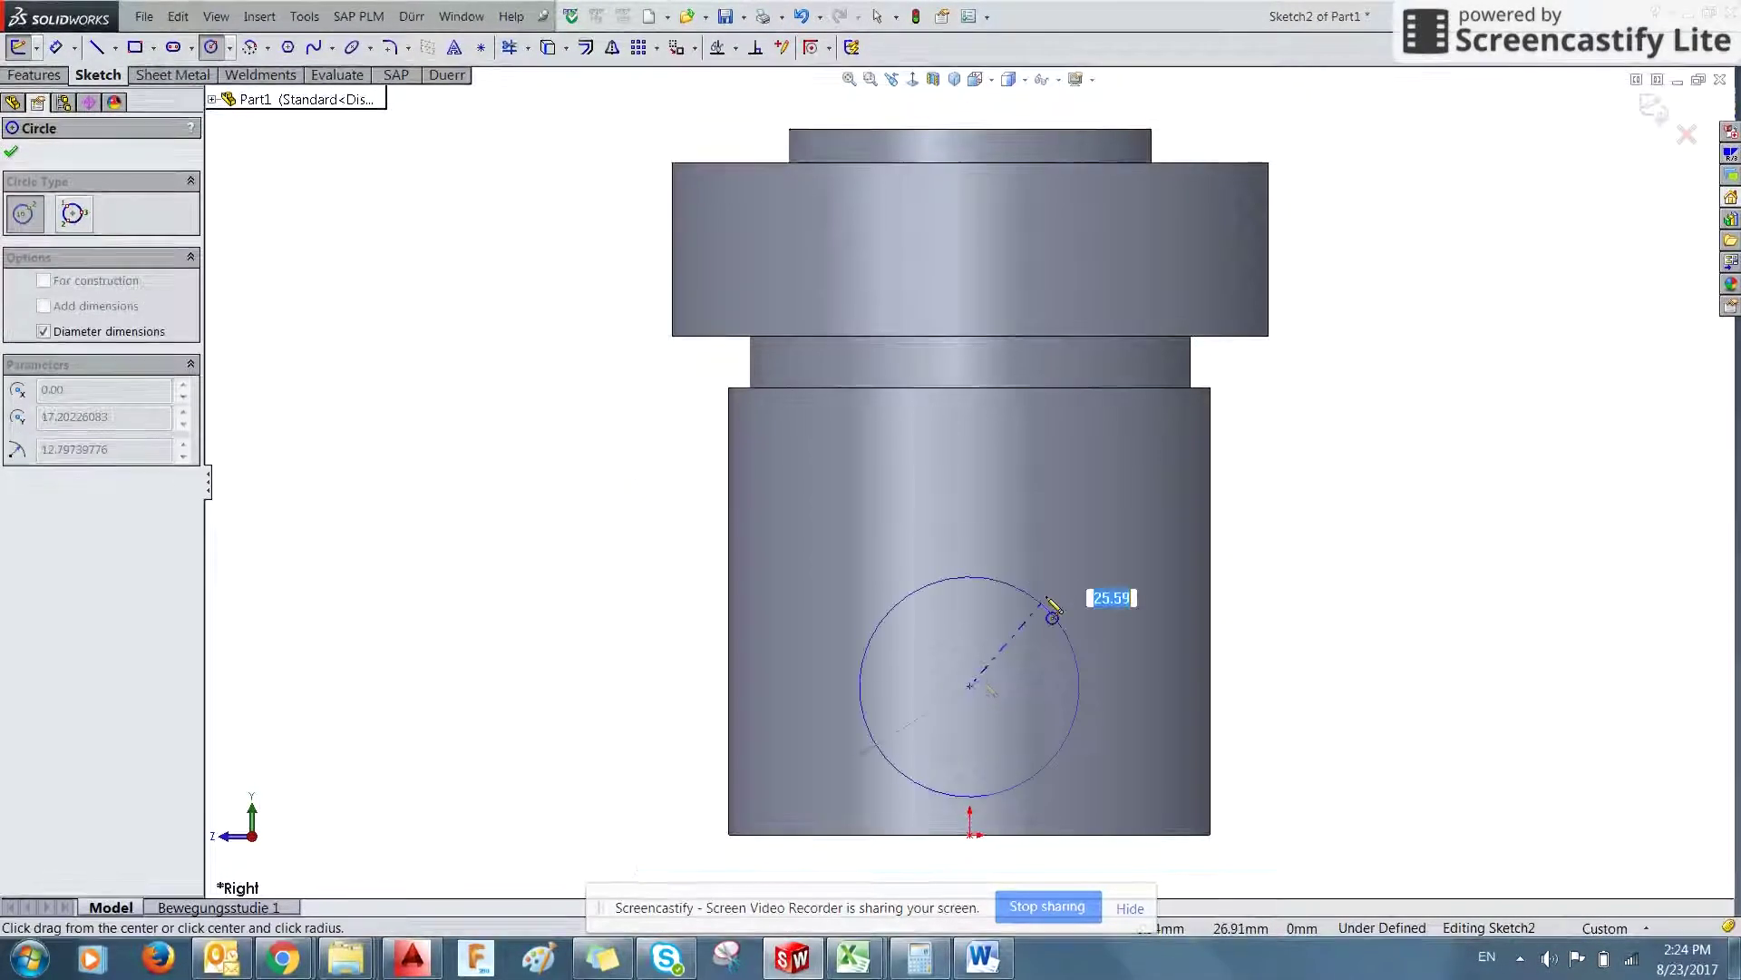
left_click(1022, 668)
key("Escape")
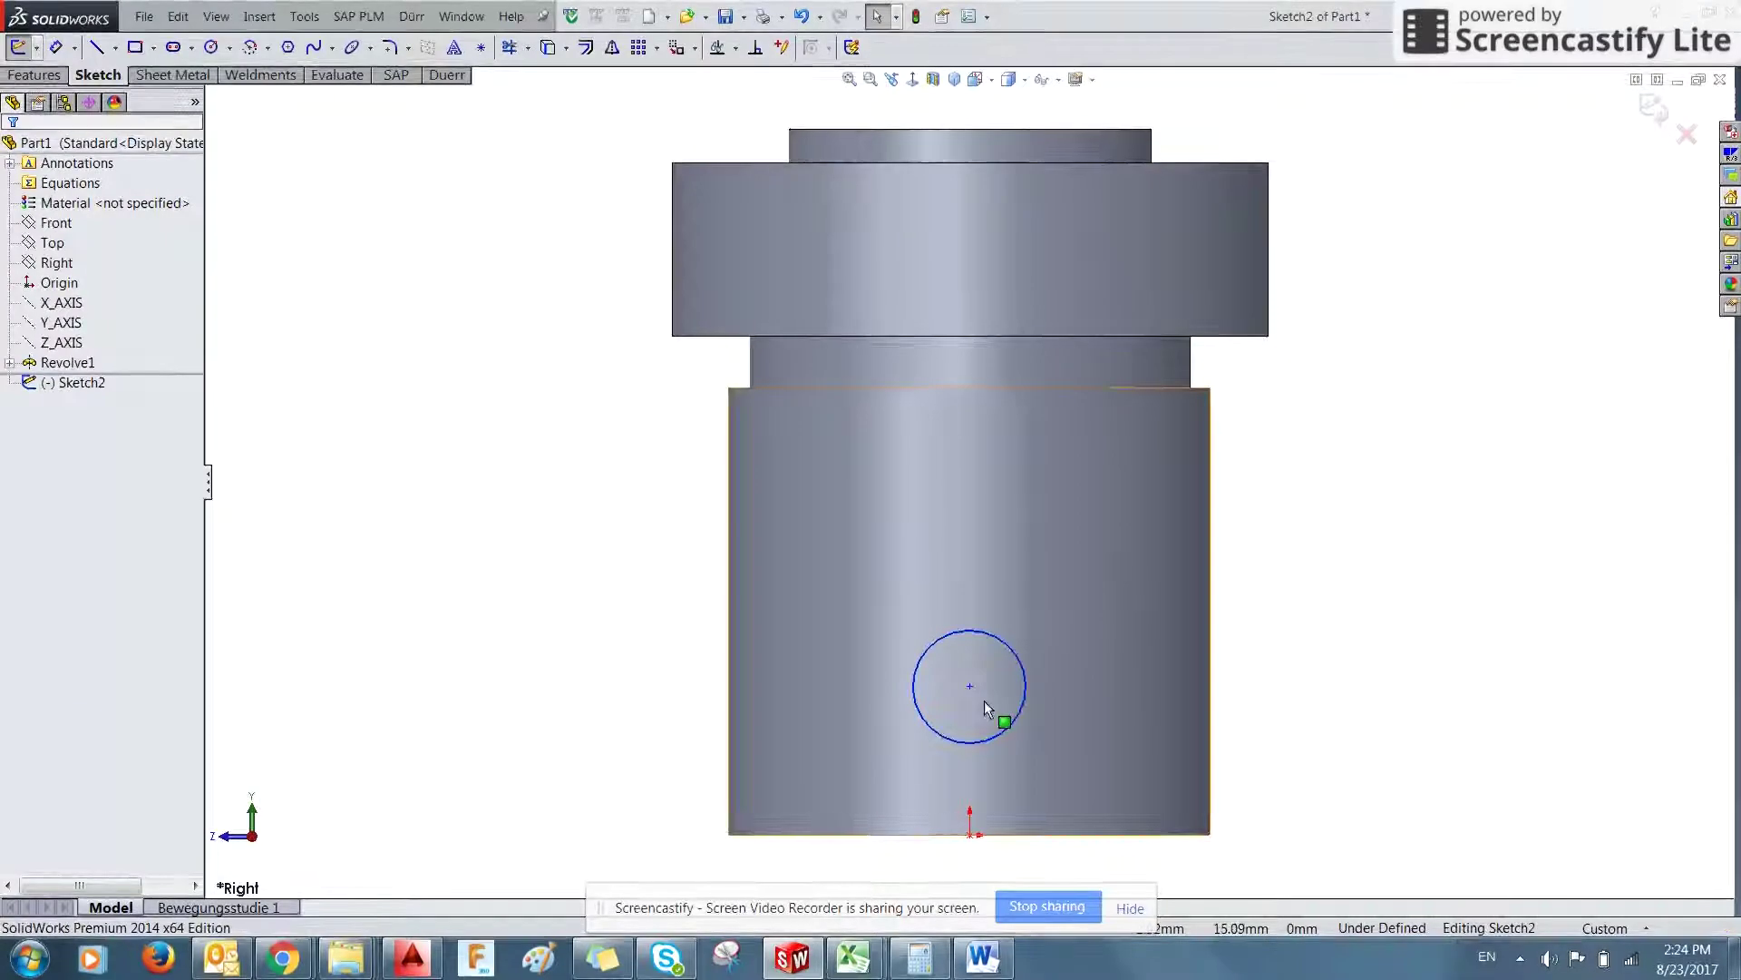
left_click(98, 48)
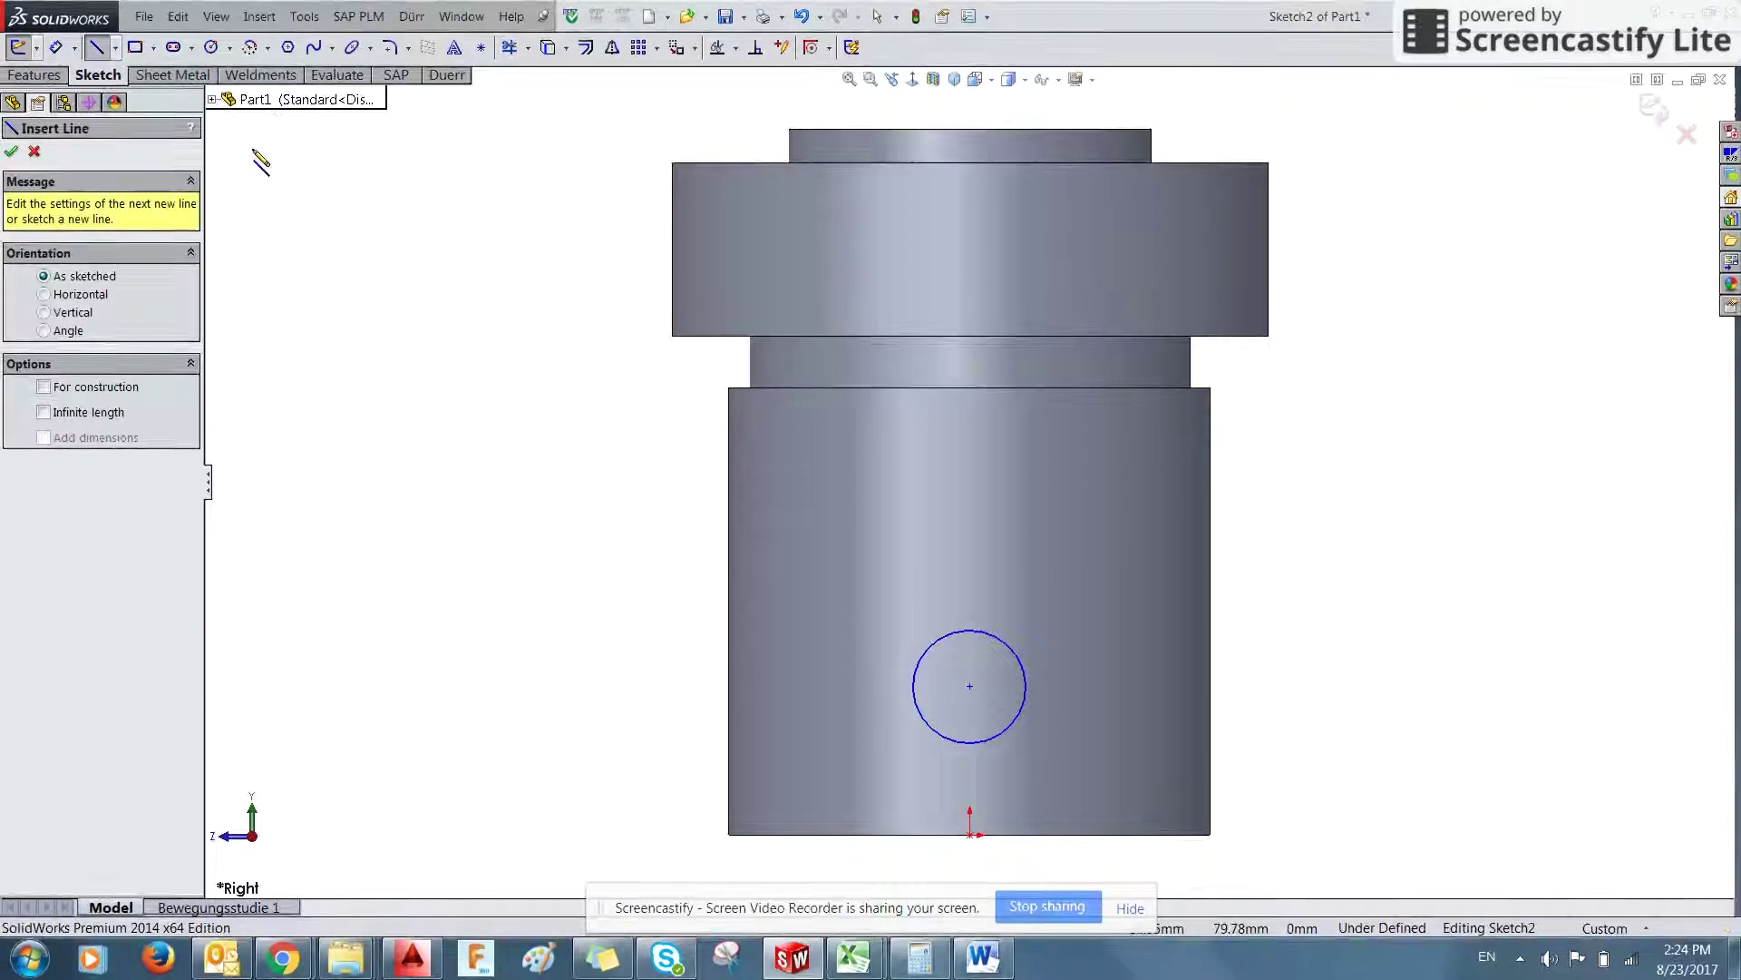
left_click(212, 48)
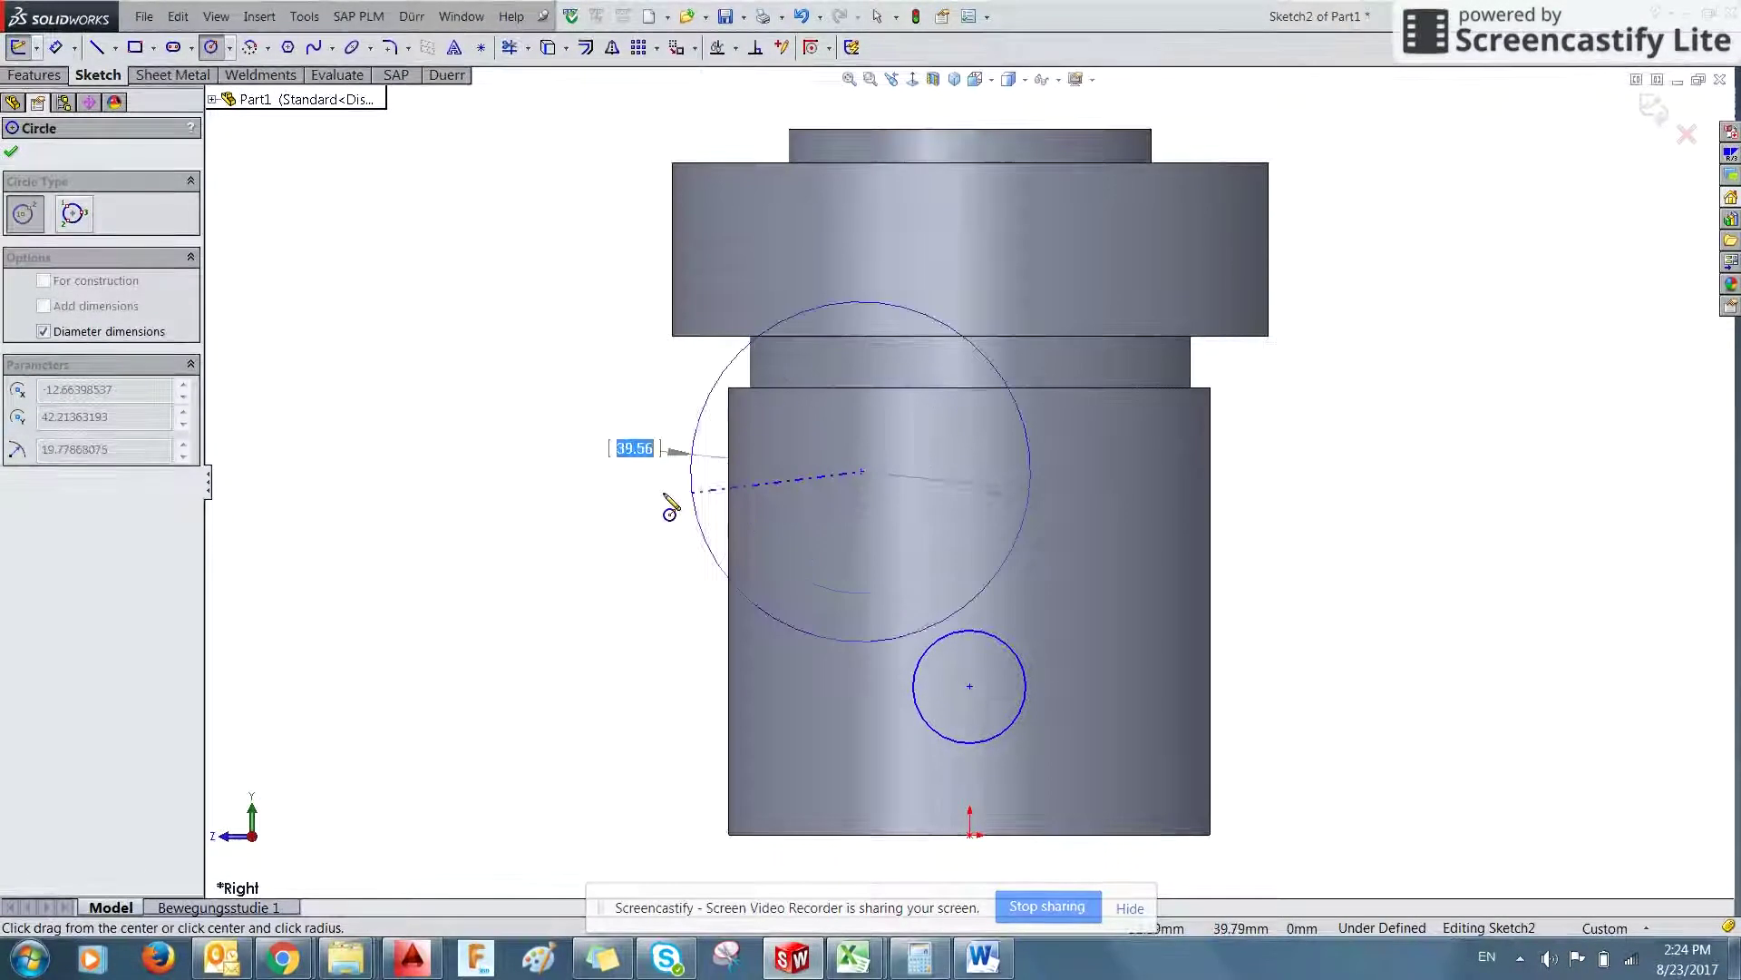
key("Escape")
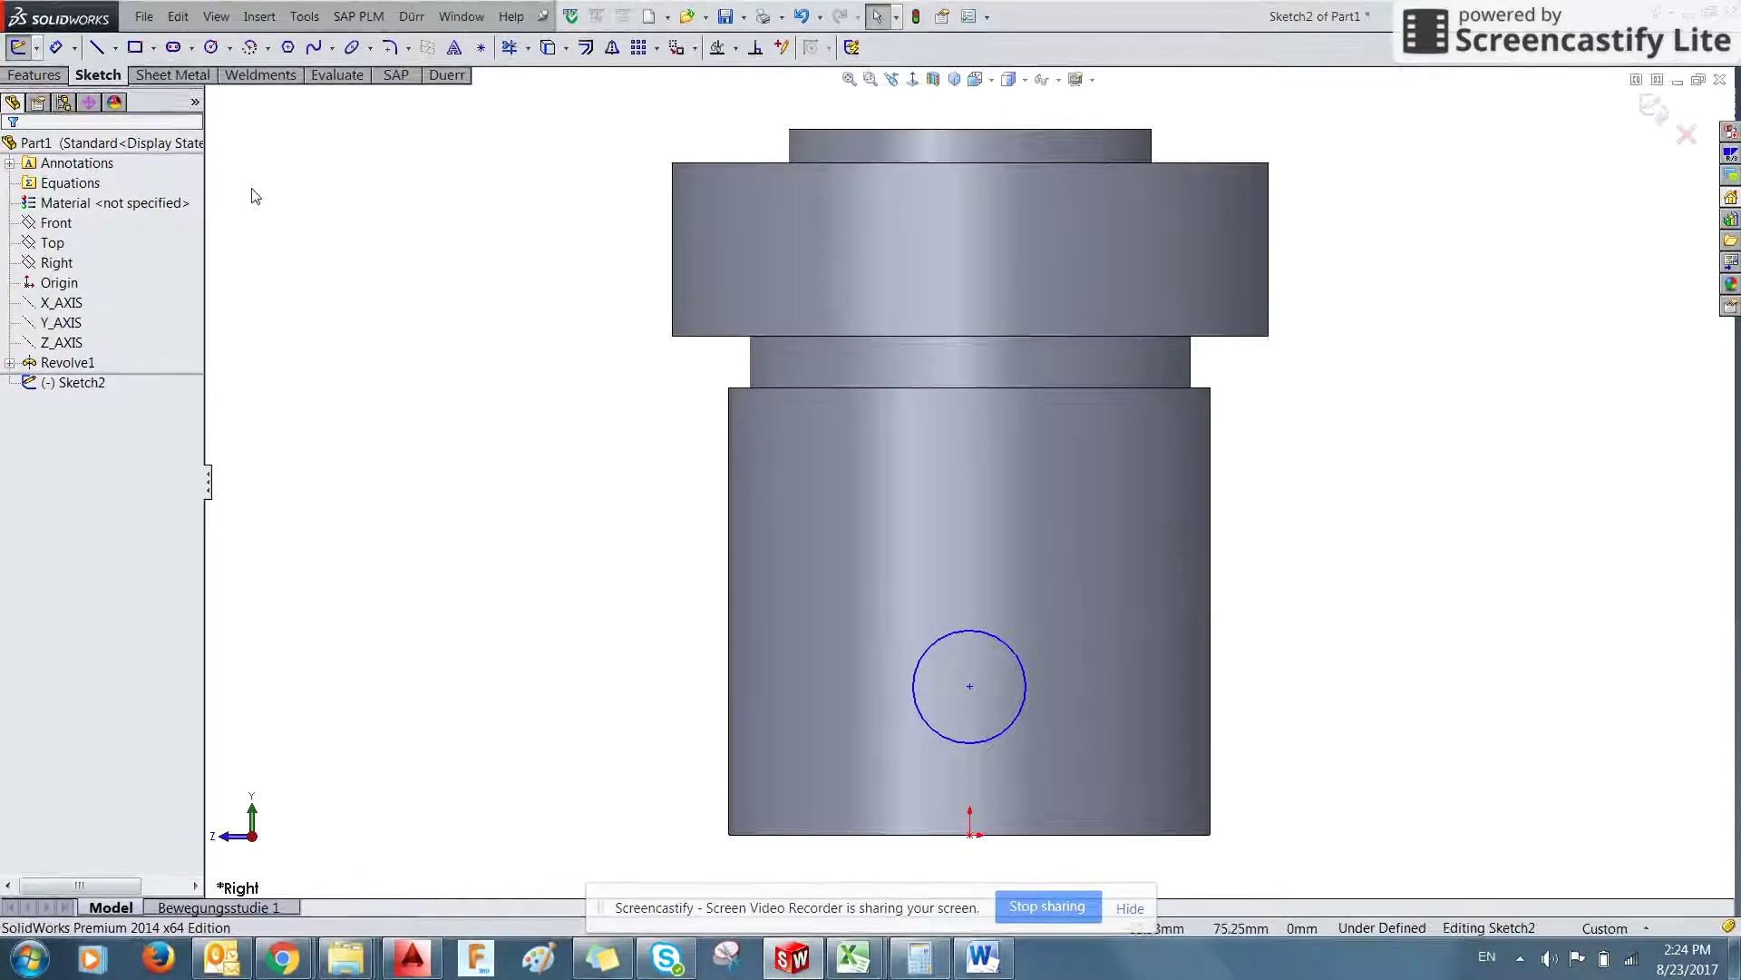
- Check the hole size in AutoCAD, and dimension the sketched circle's diameter at 7 mm in SolidWorks
key("alt+Tab")
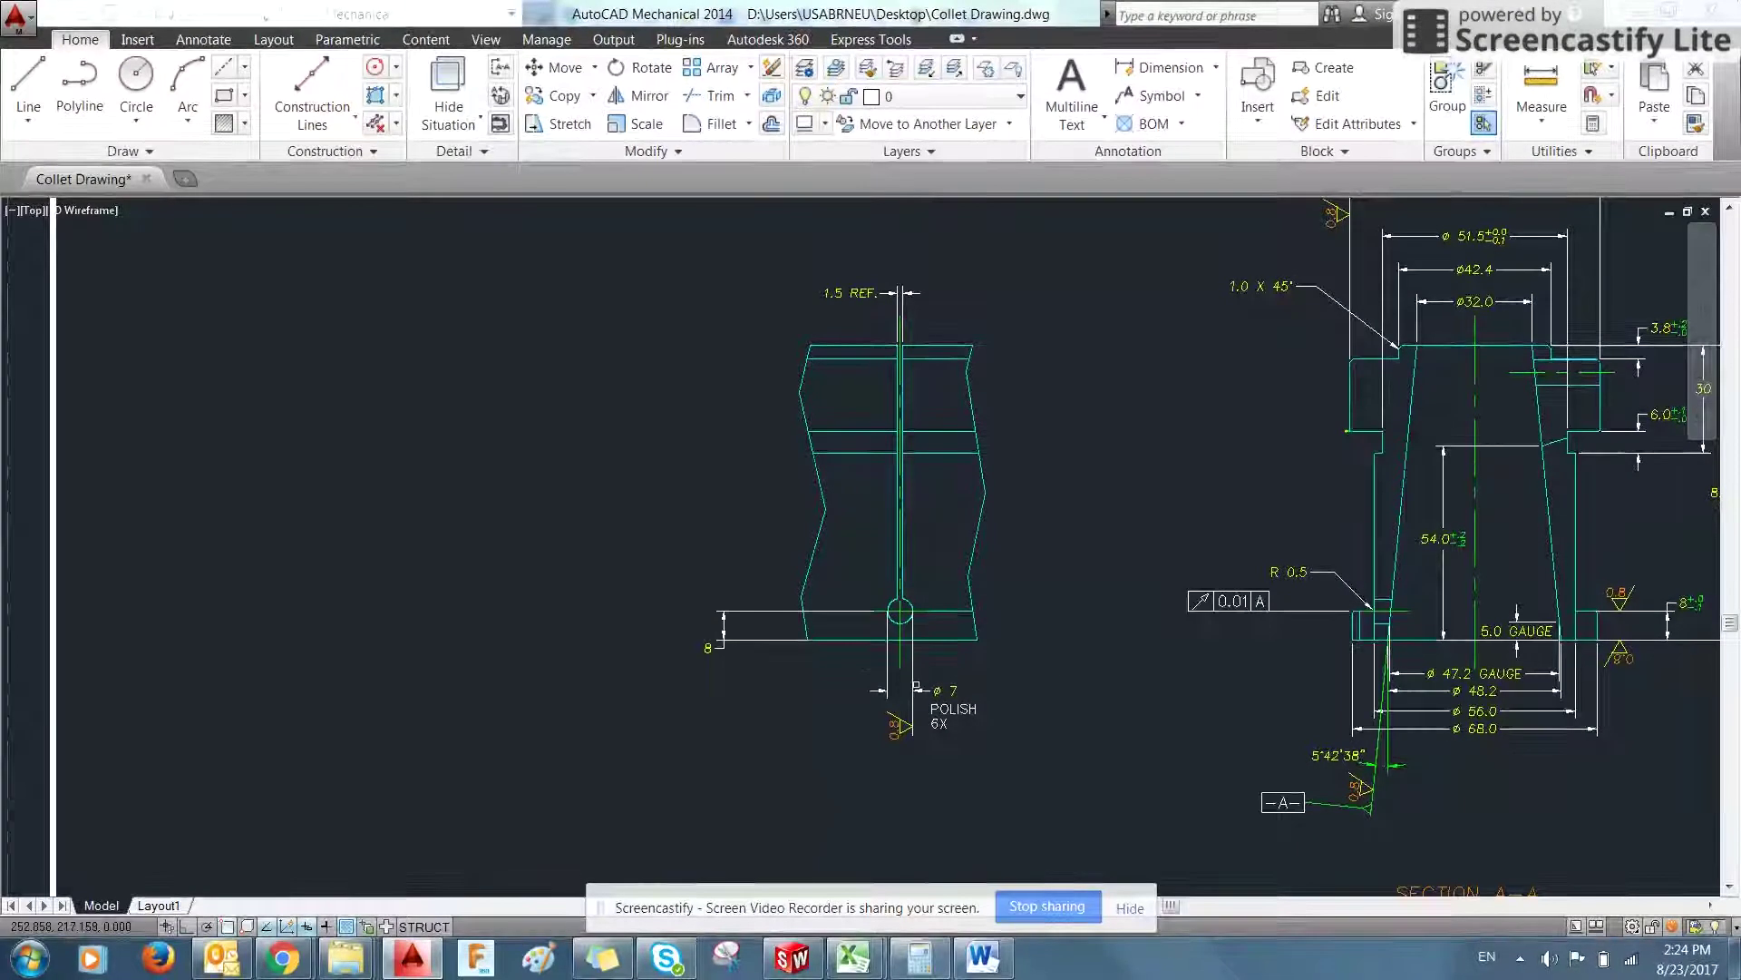
key("alt+Tab")
left_click(1029, 688)
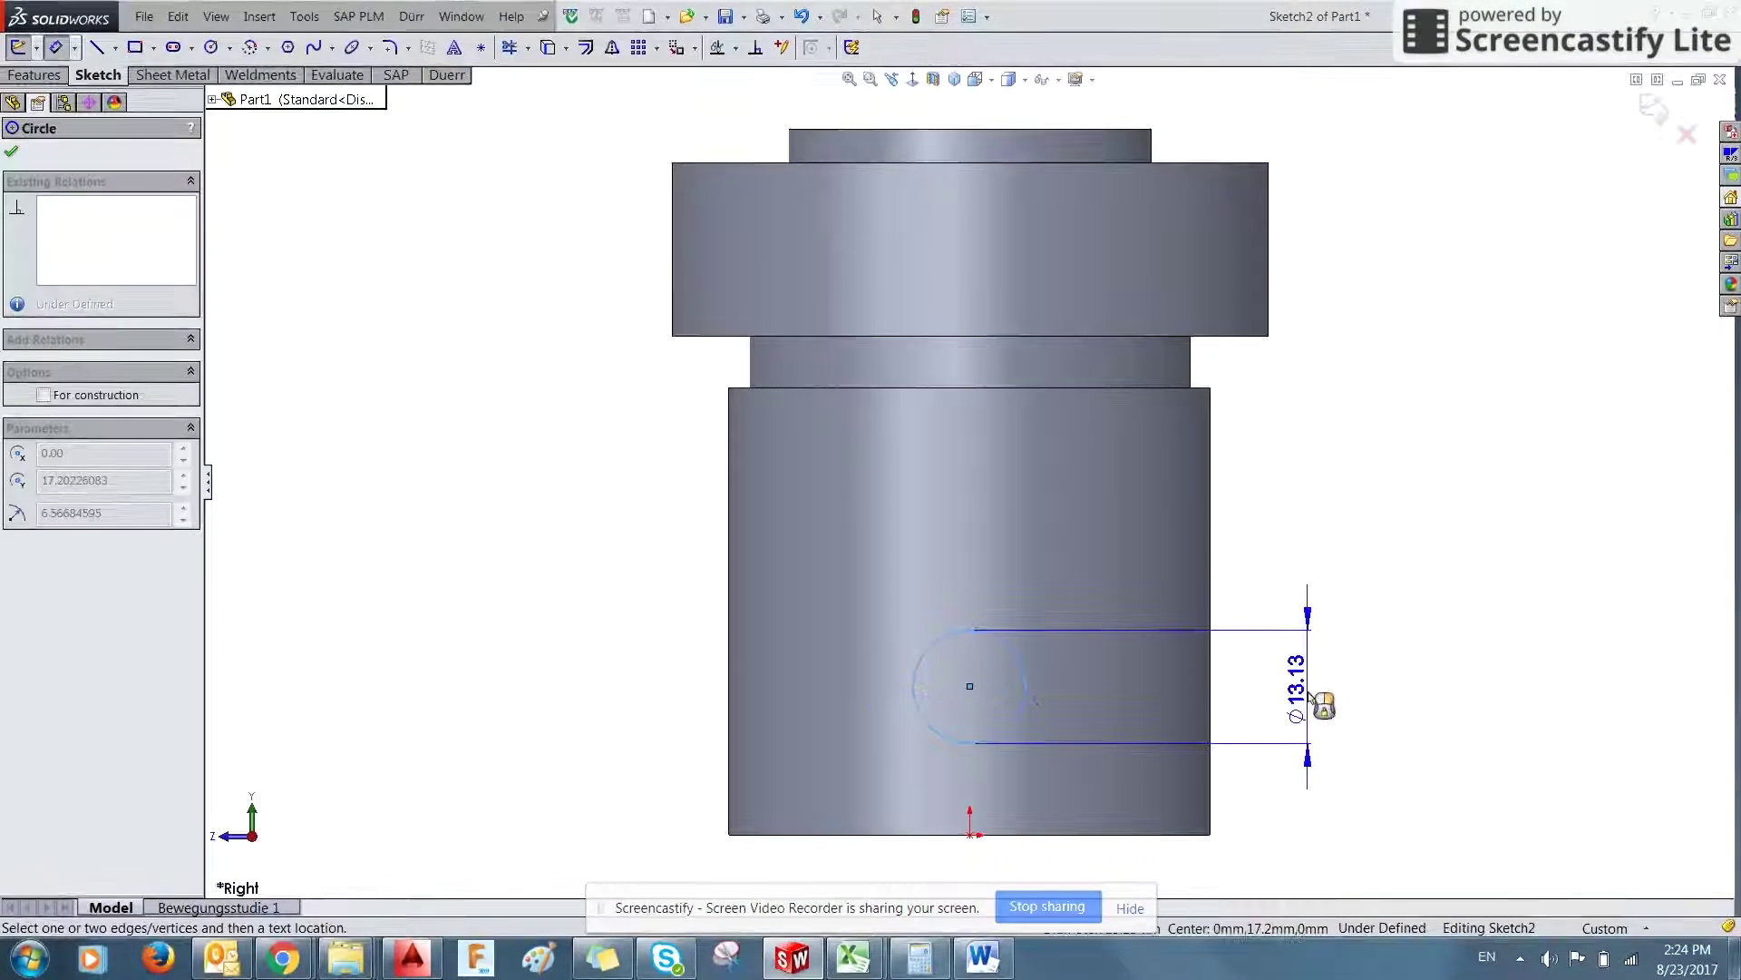
left_click(1317, 703)
key("Return")
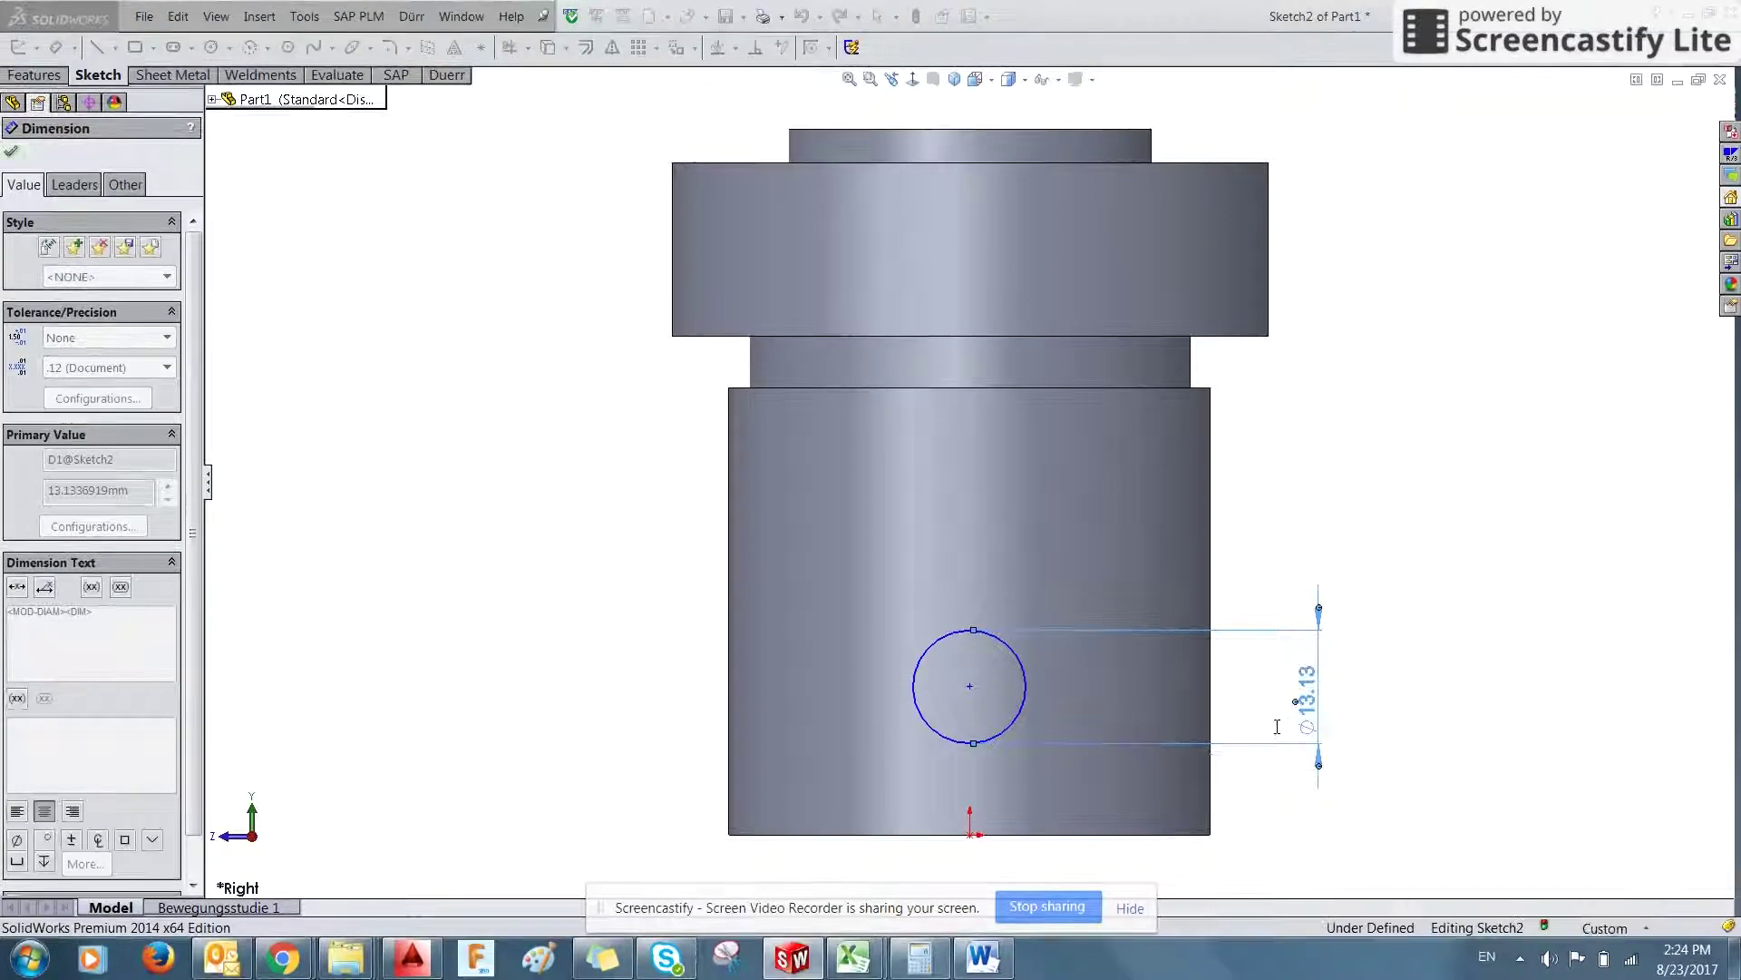
double_click(1306, 698)
type("7")
key("Return")
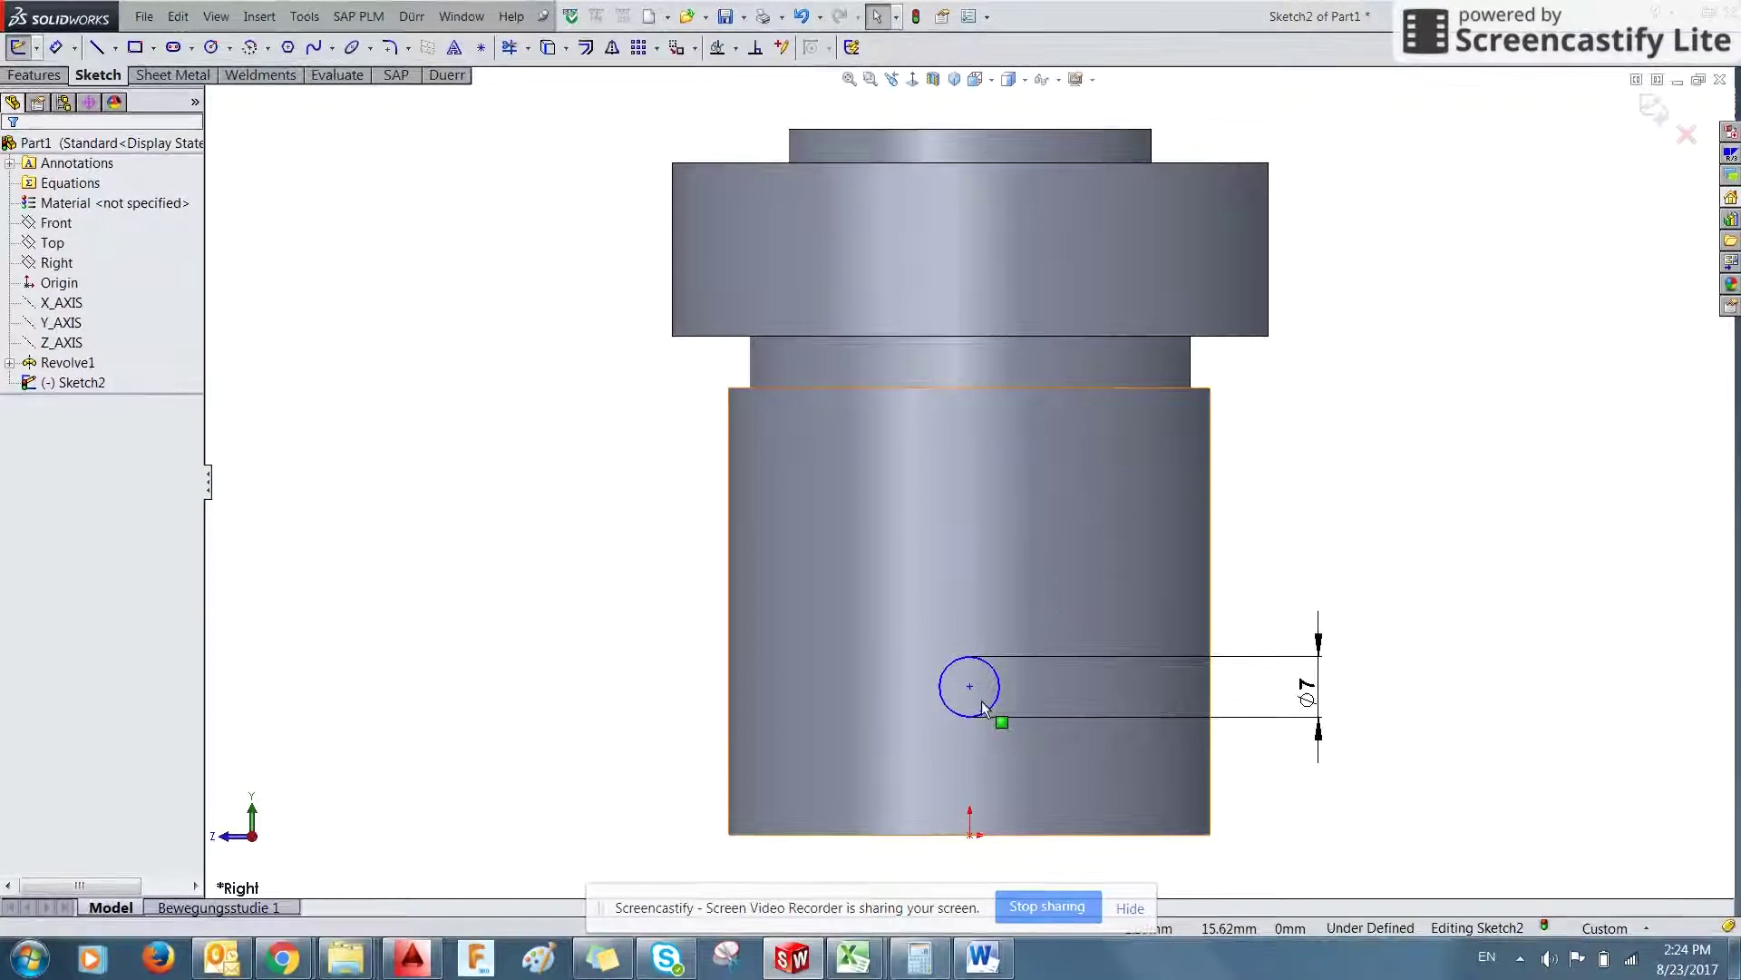
- Check the slot outline in AutoCAD, and sketch a three-line slot about 4 mm wide and 65 mm long from the circle past the collet's top in SolidWorks
left_click(97, 47)
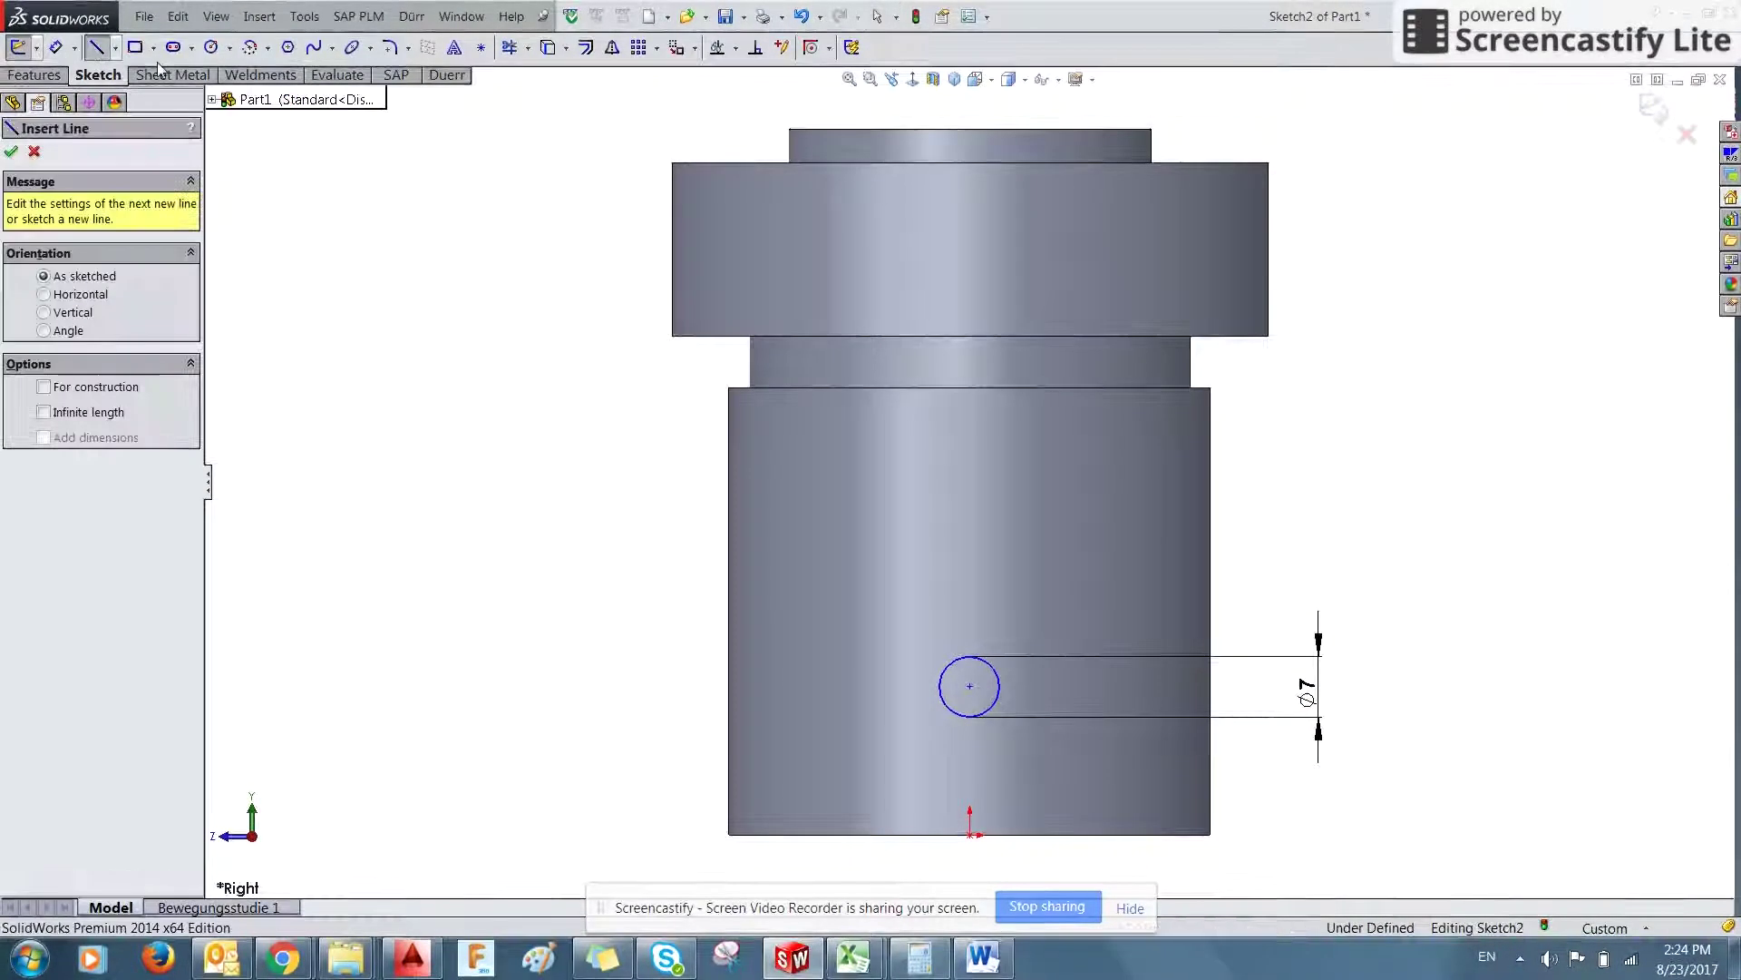
key("alt+Tab")
scroll(884, 617, "up", 5)
scroll(896, 639, "down", 3)
mouse_move(898, 575)
middle_mouse_down()
mouse_move(886, 439)
mouse_move(875, 733)
mouse_move(847, 389)
middle_mouse_up()
scroll(909, 447, "down", 4)
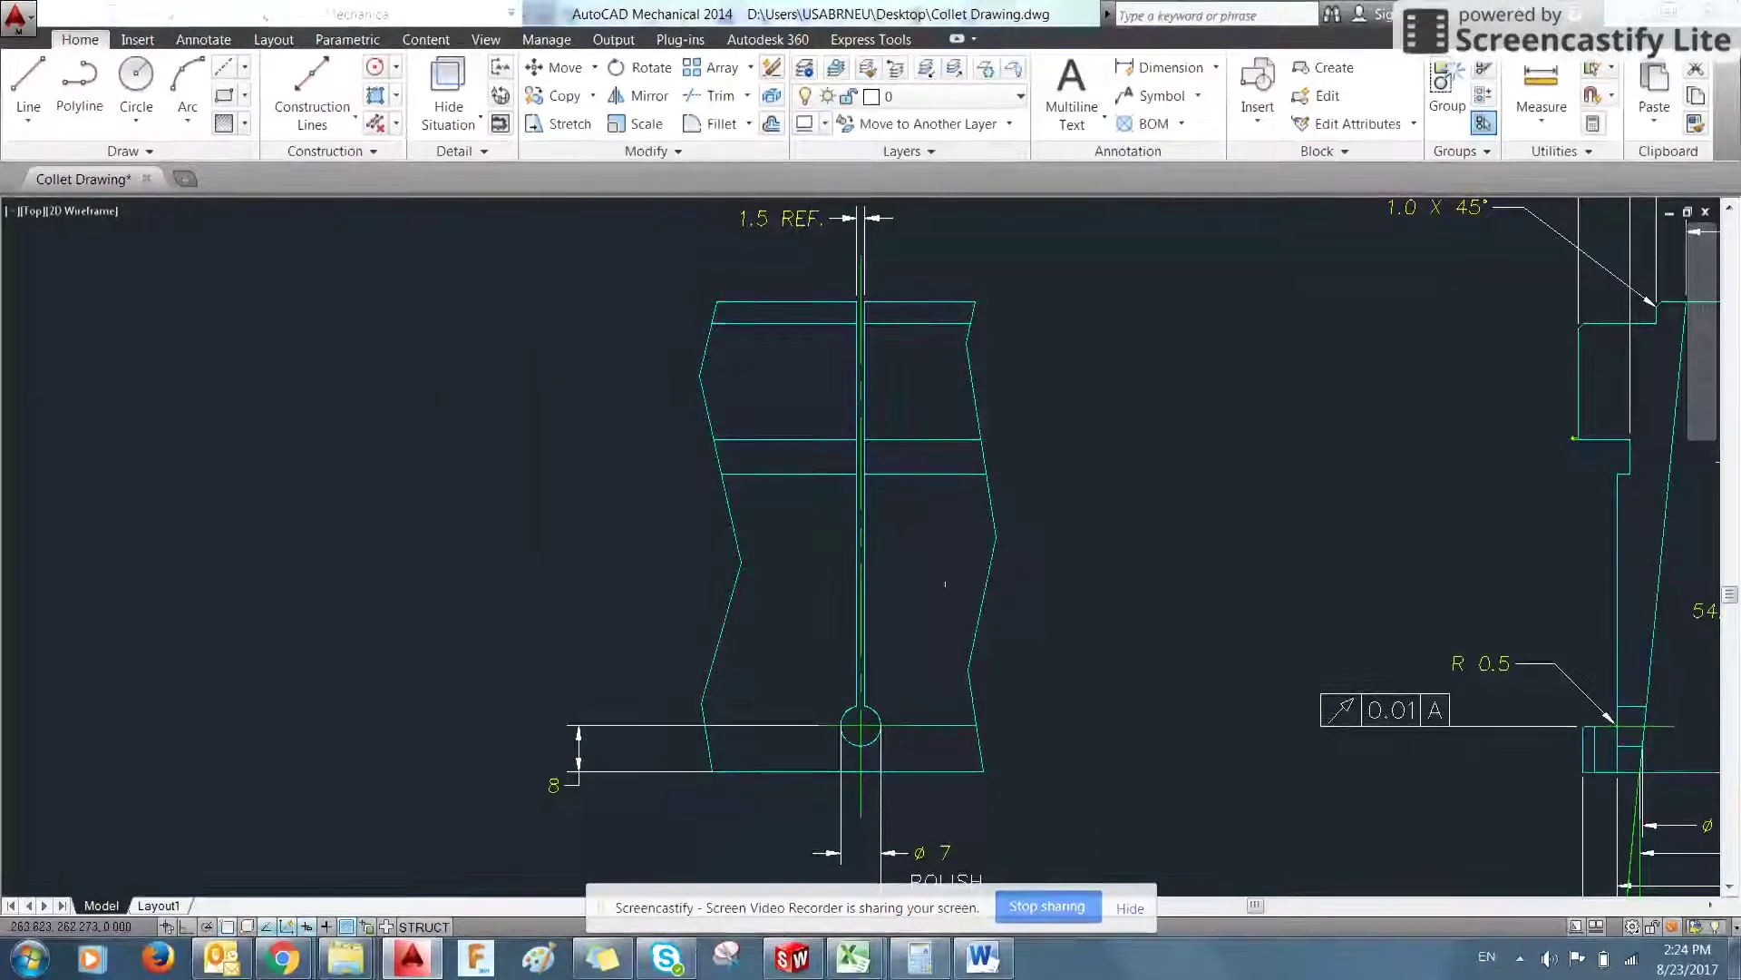
key("alt+Tab")
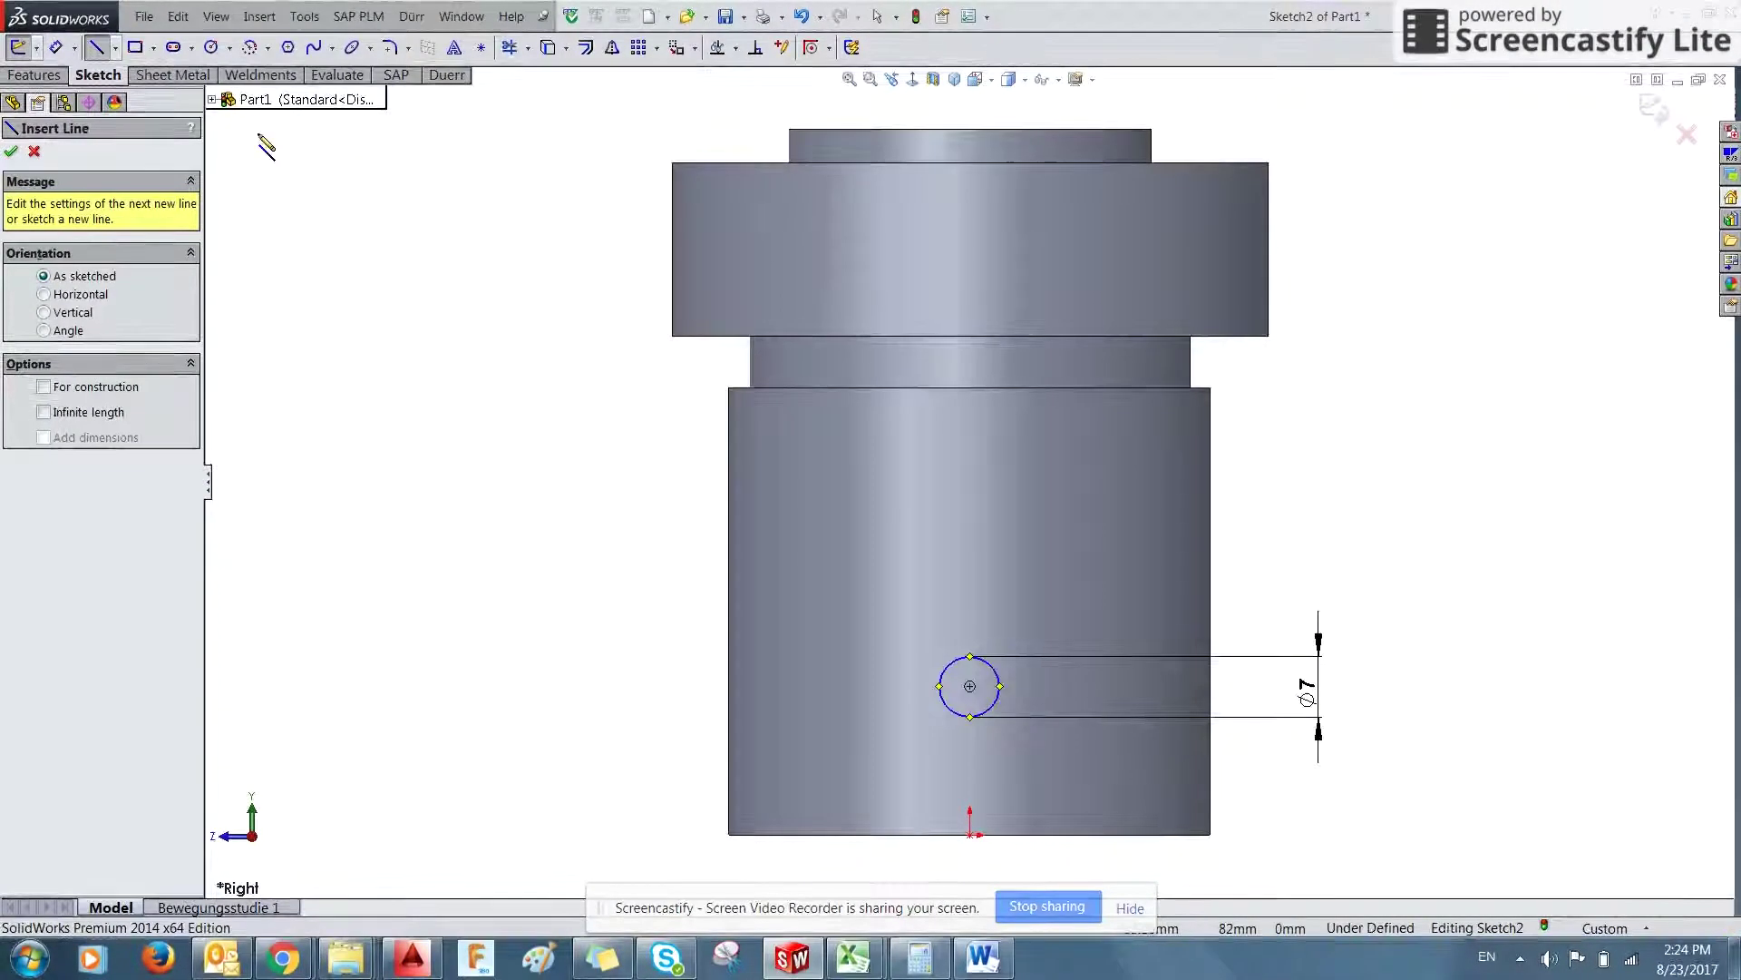
left_click(952, 669)
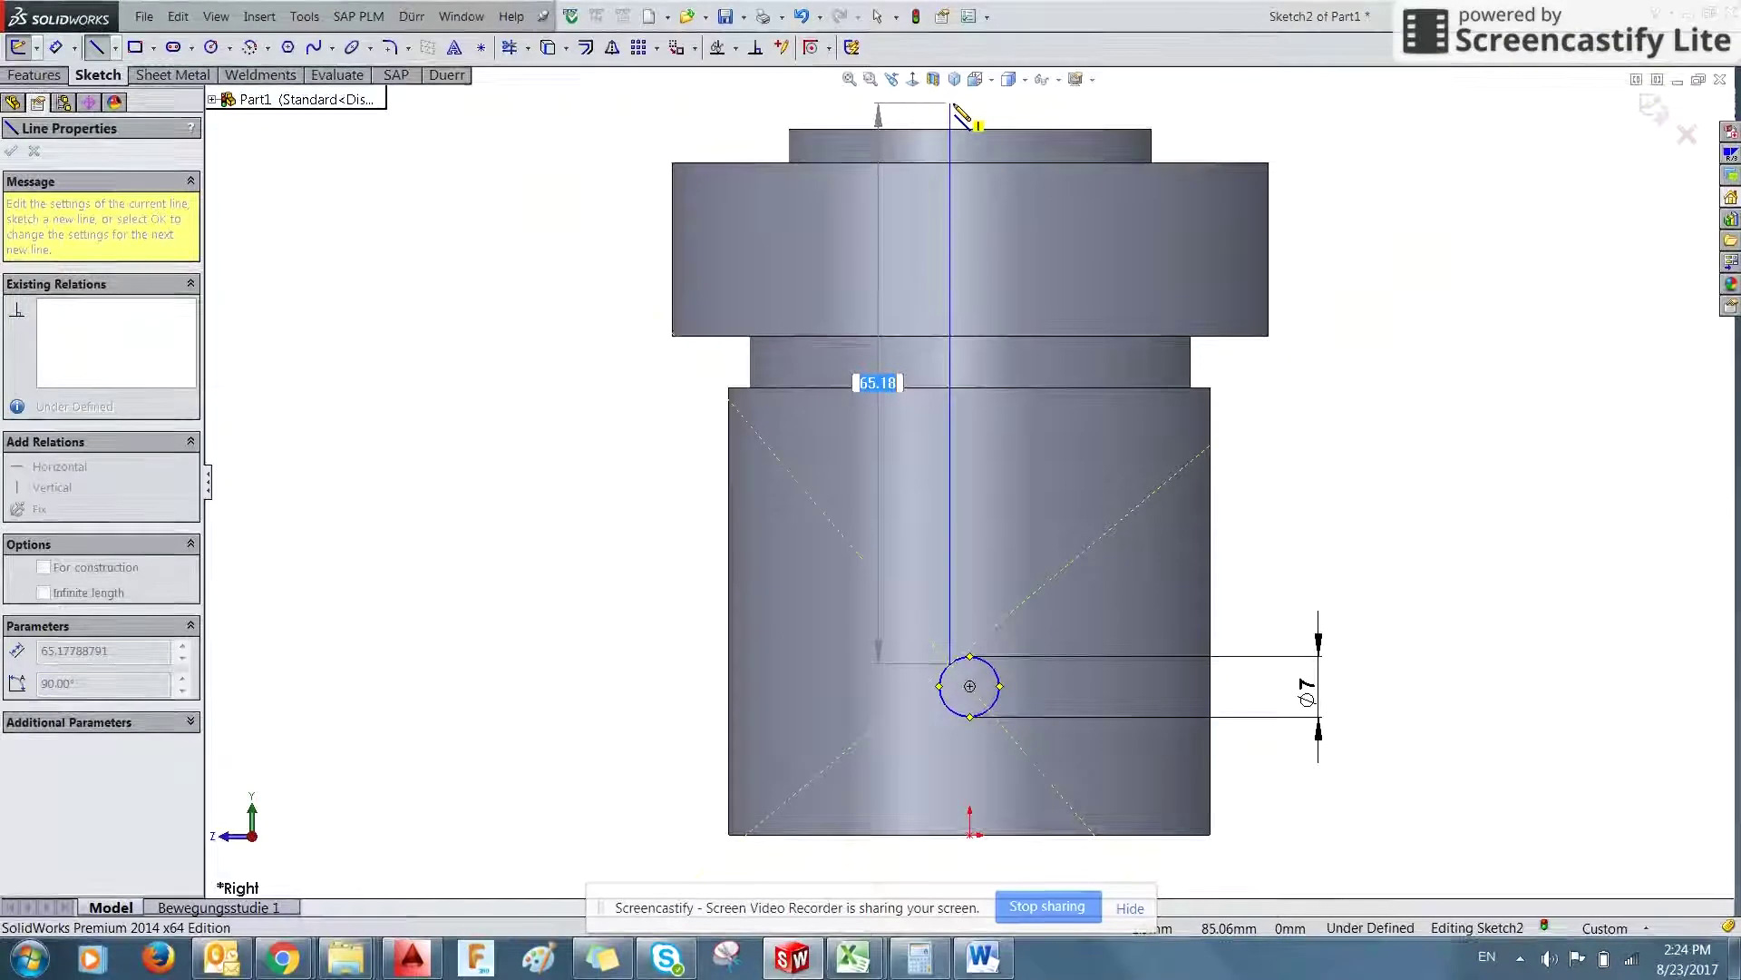
left_click(951, 104)
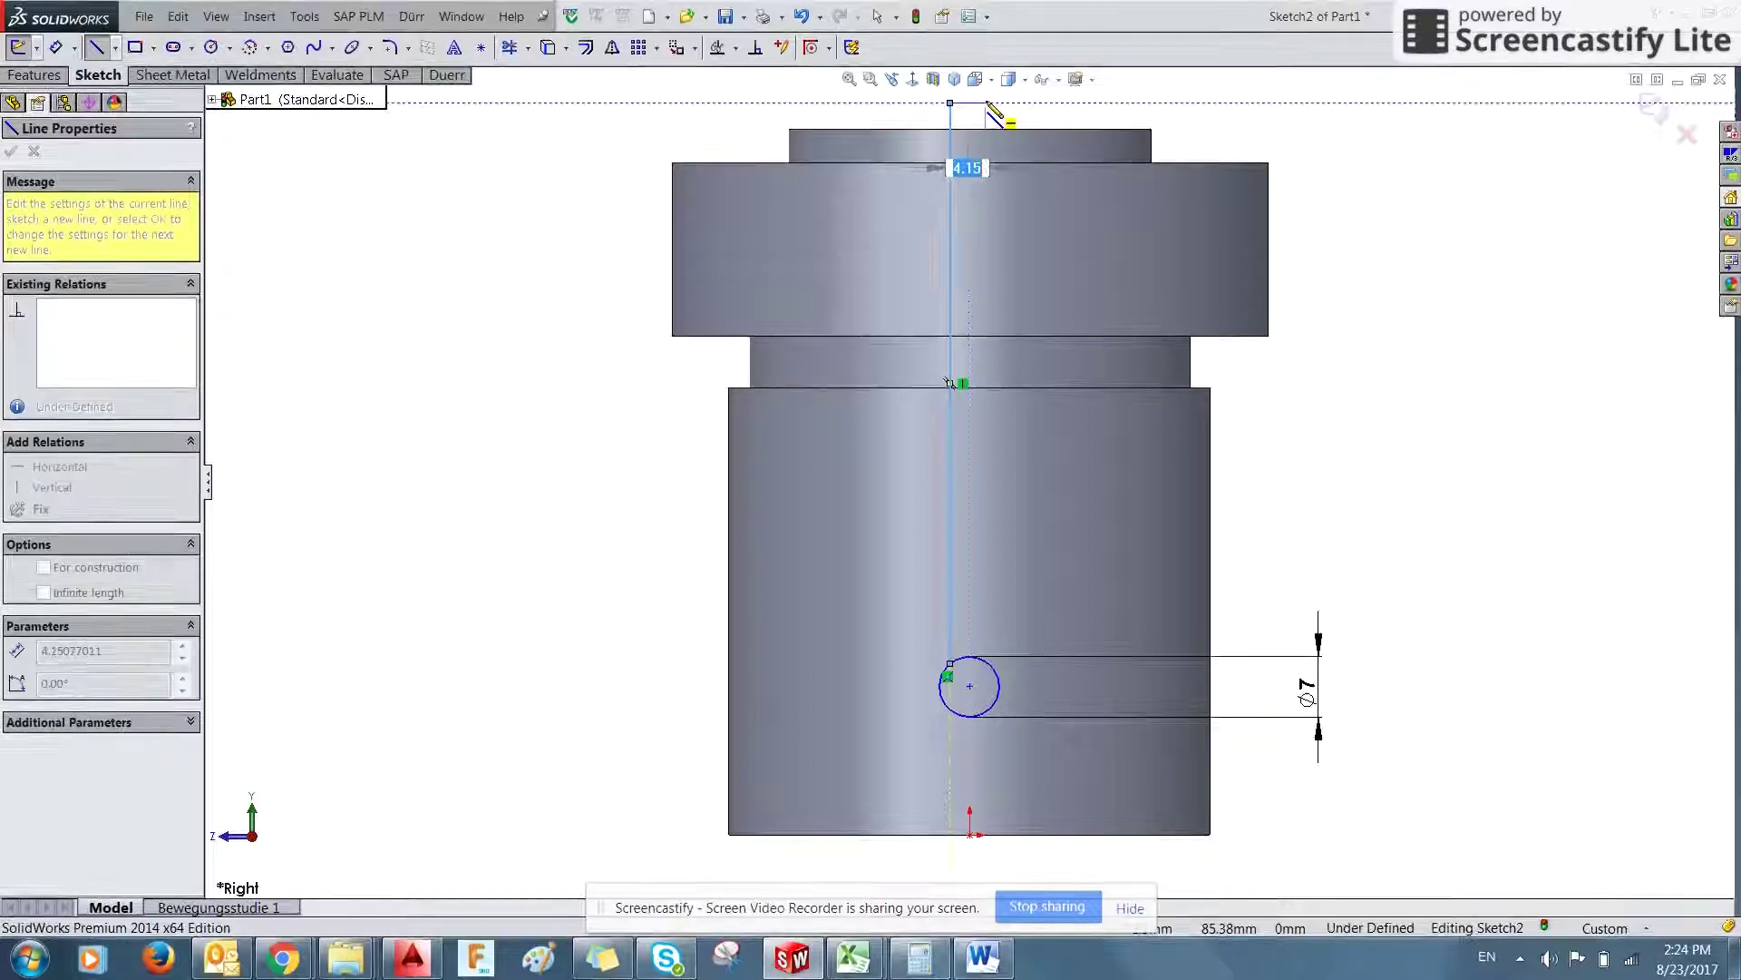
left_click(989, 104)
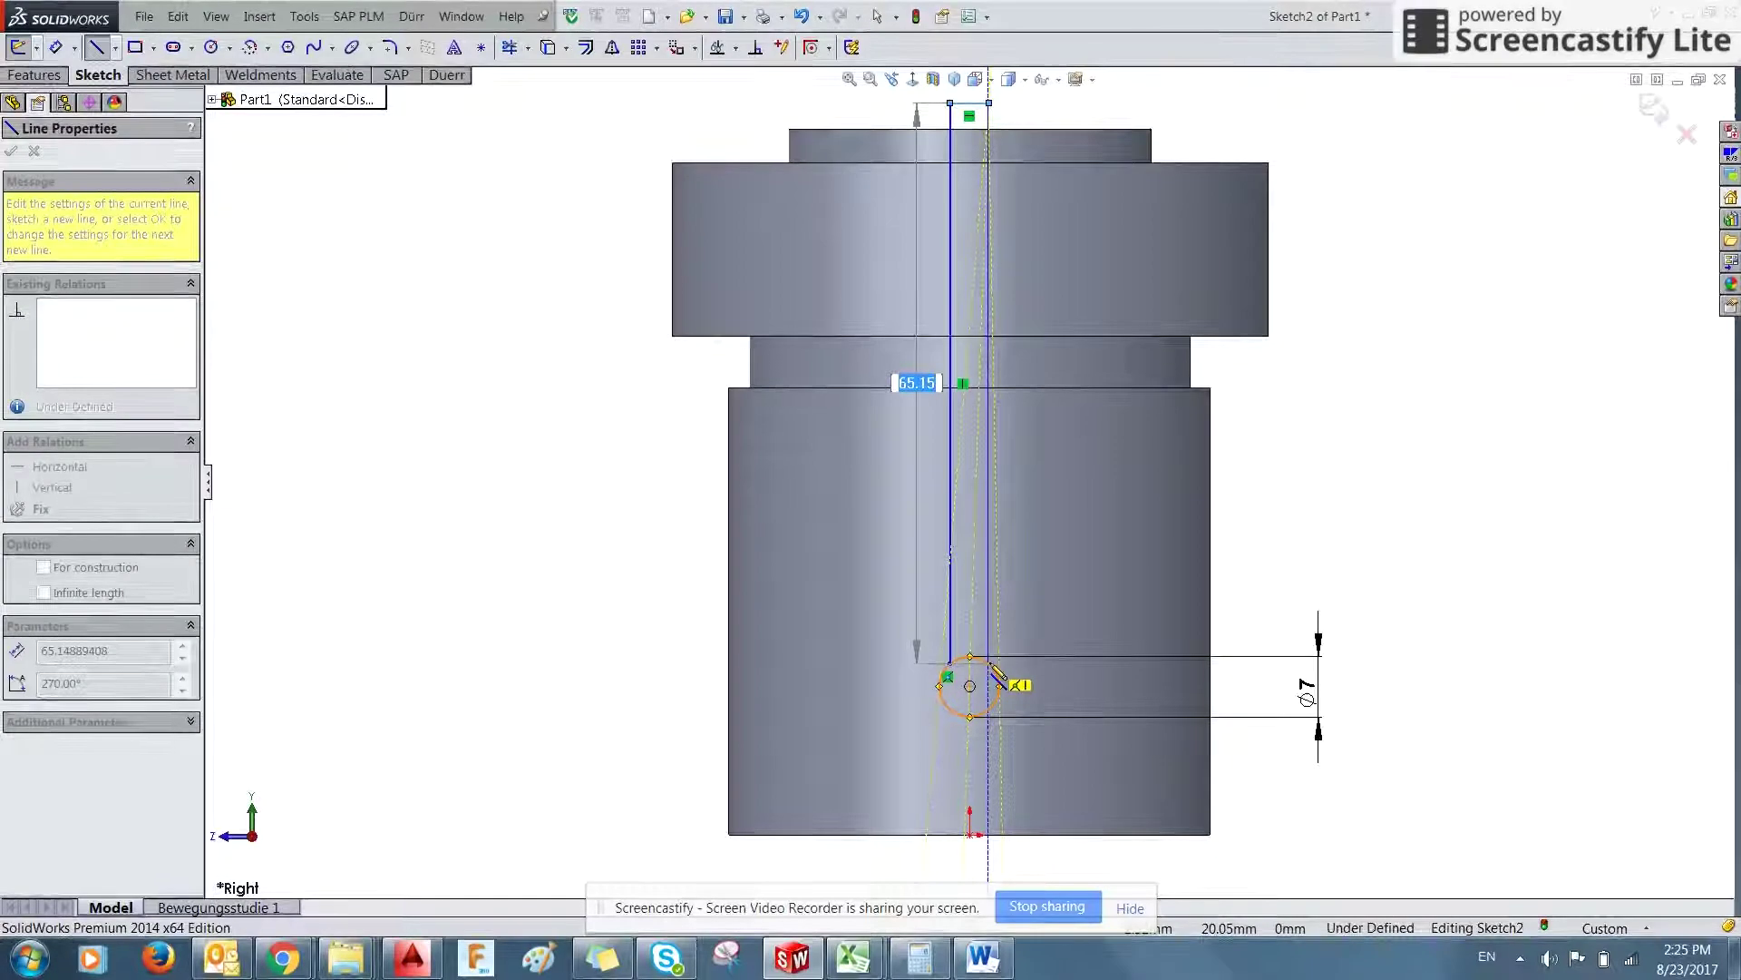
left_click(990, 663)
key("Escape")
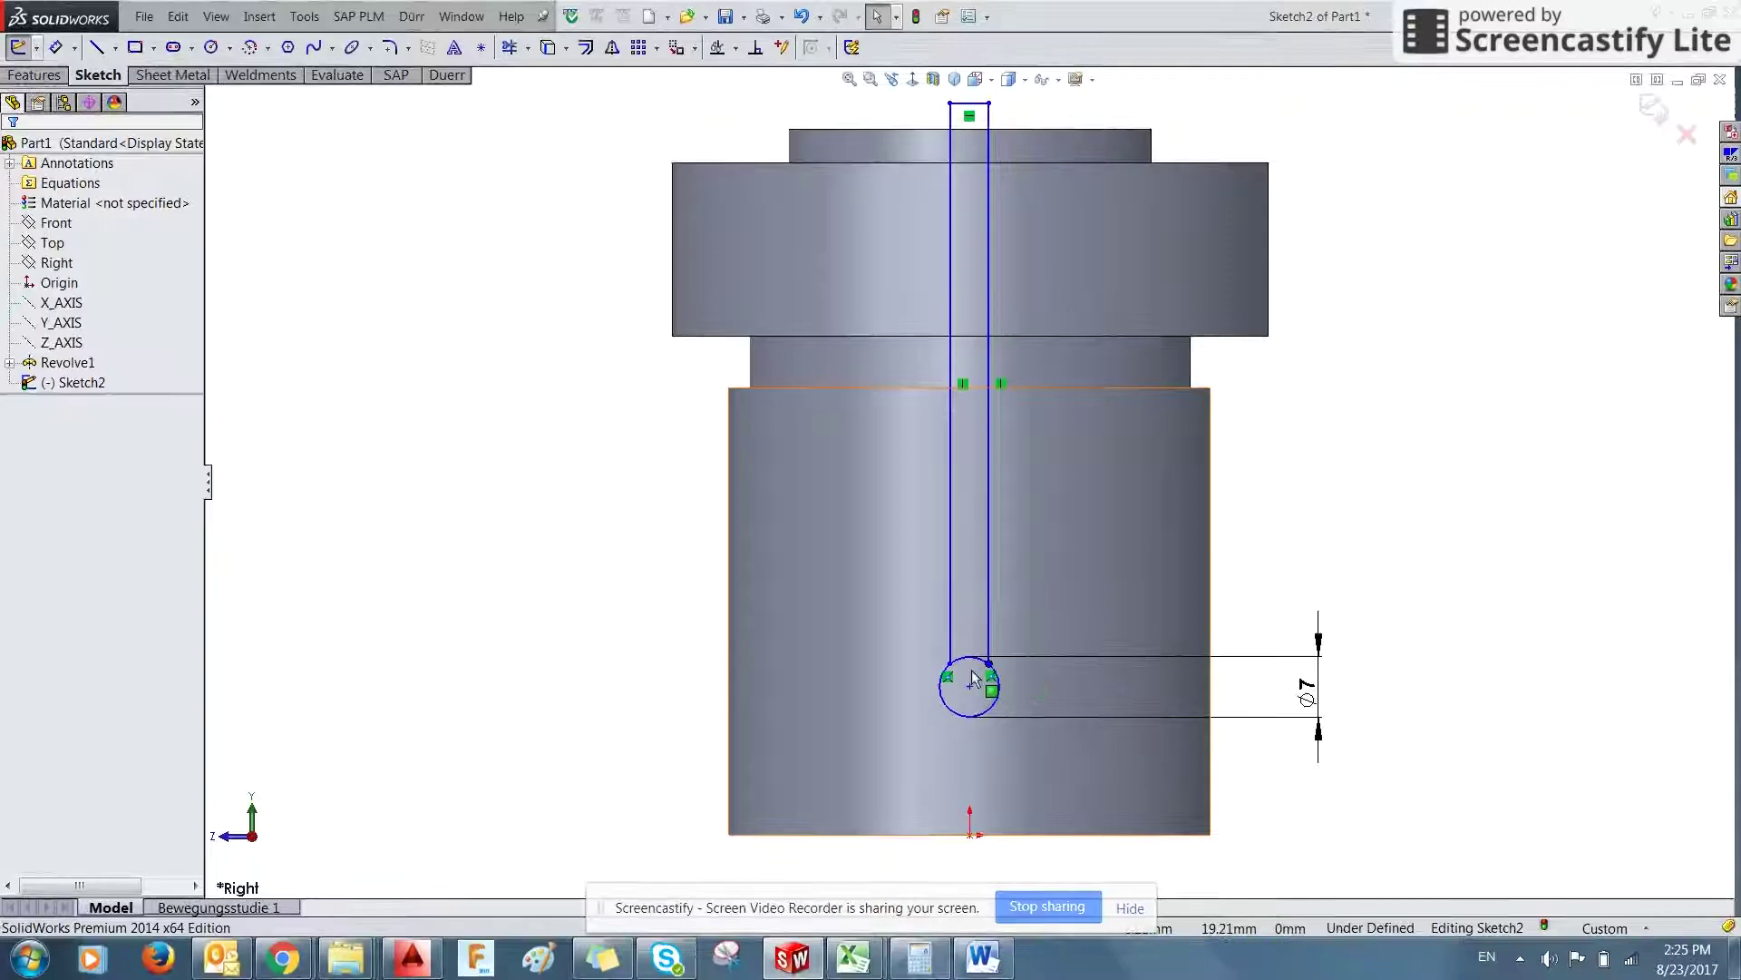
- Trim away the circle's arc between the two vertical slot lines to form one keyhole outline
scroll(972, 679, "down", 5)
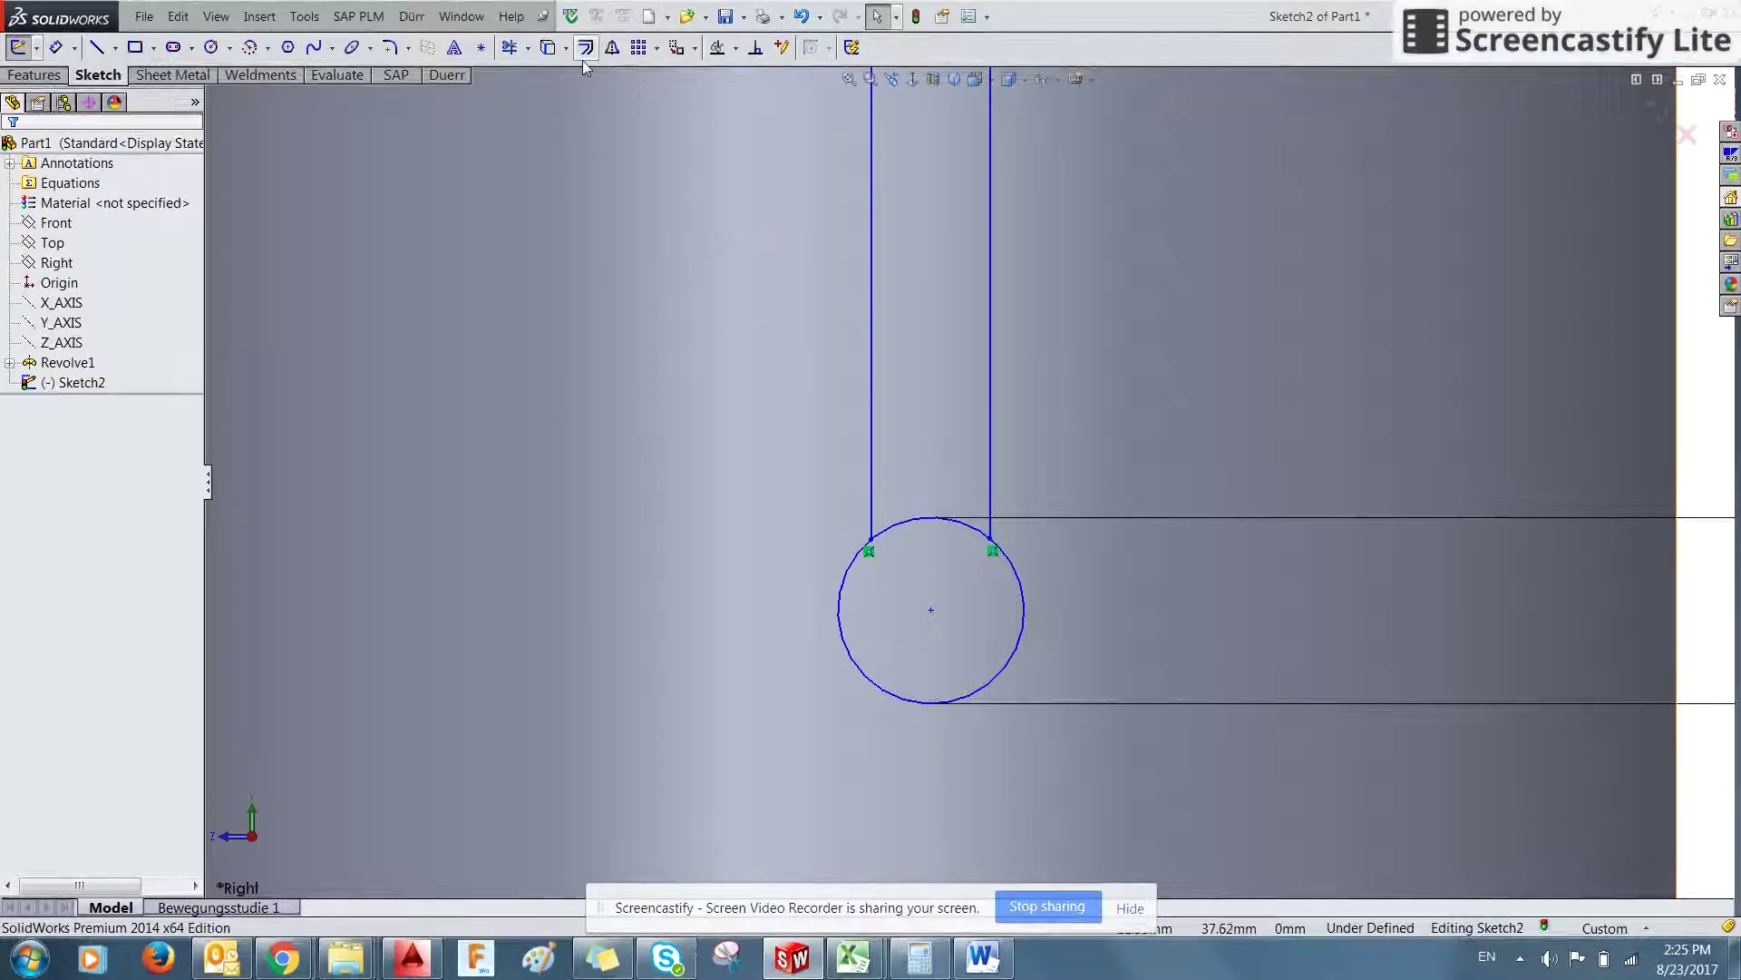
left_click(510, 47)
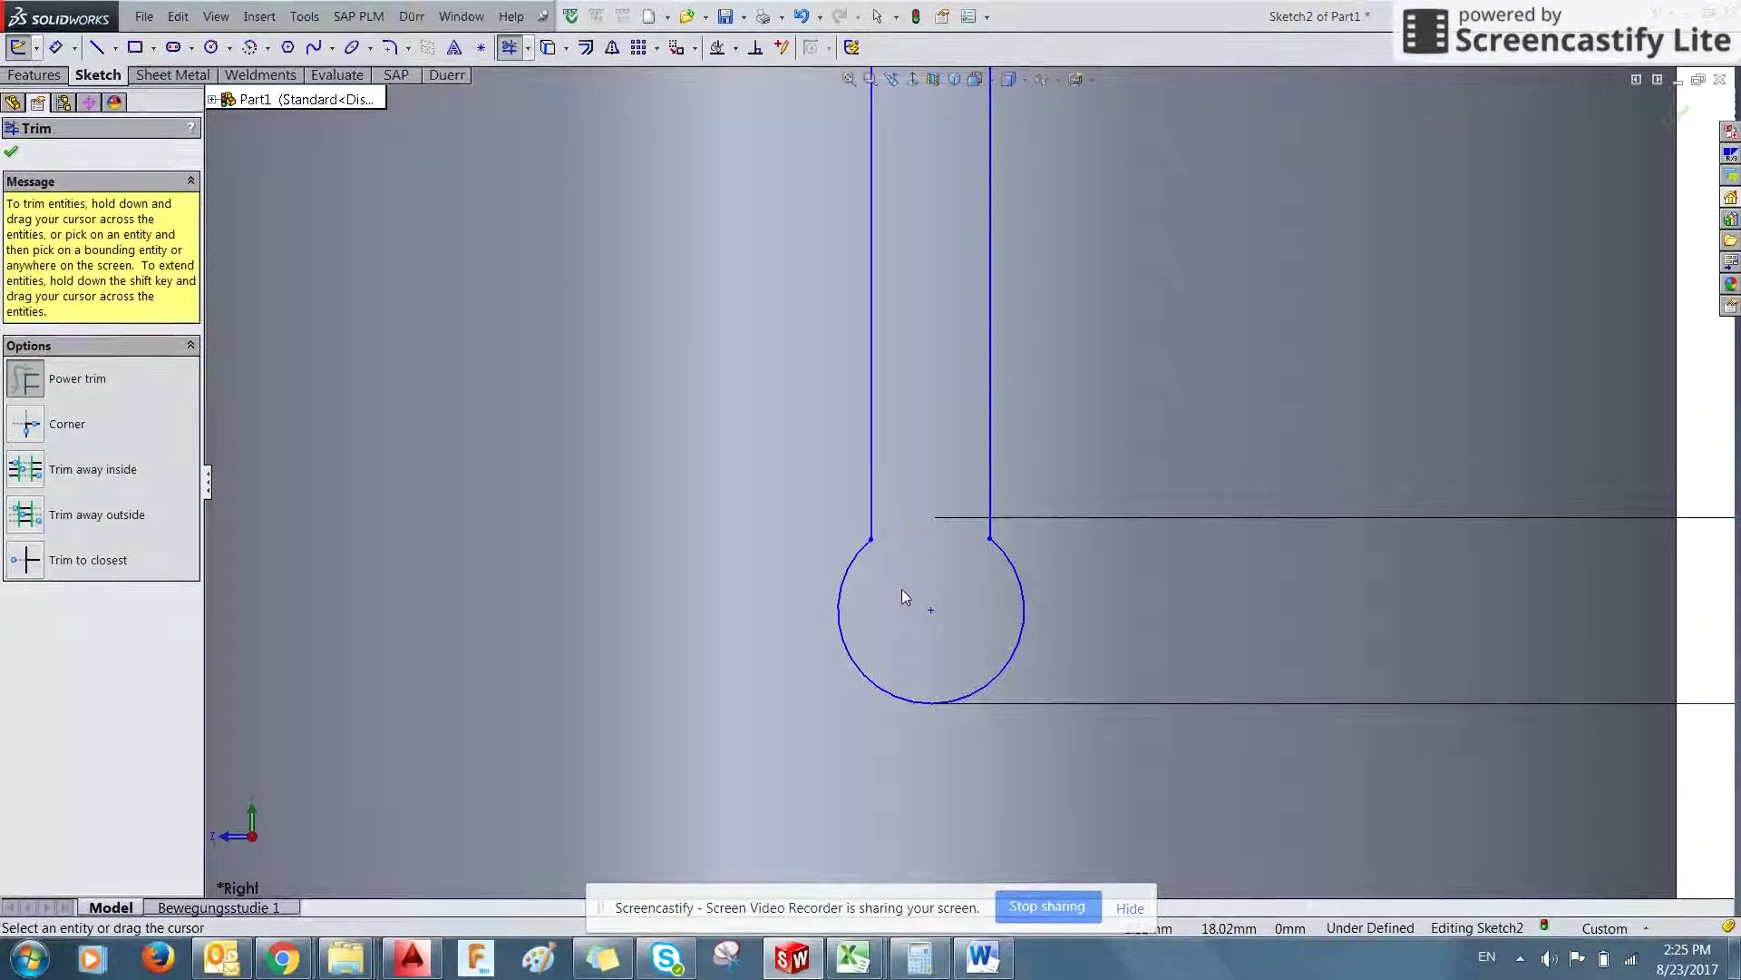
key("Escape")
scroll(971, 563, "down", 2)
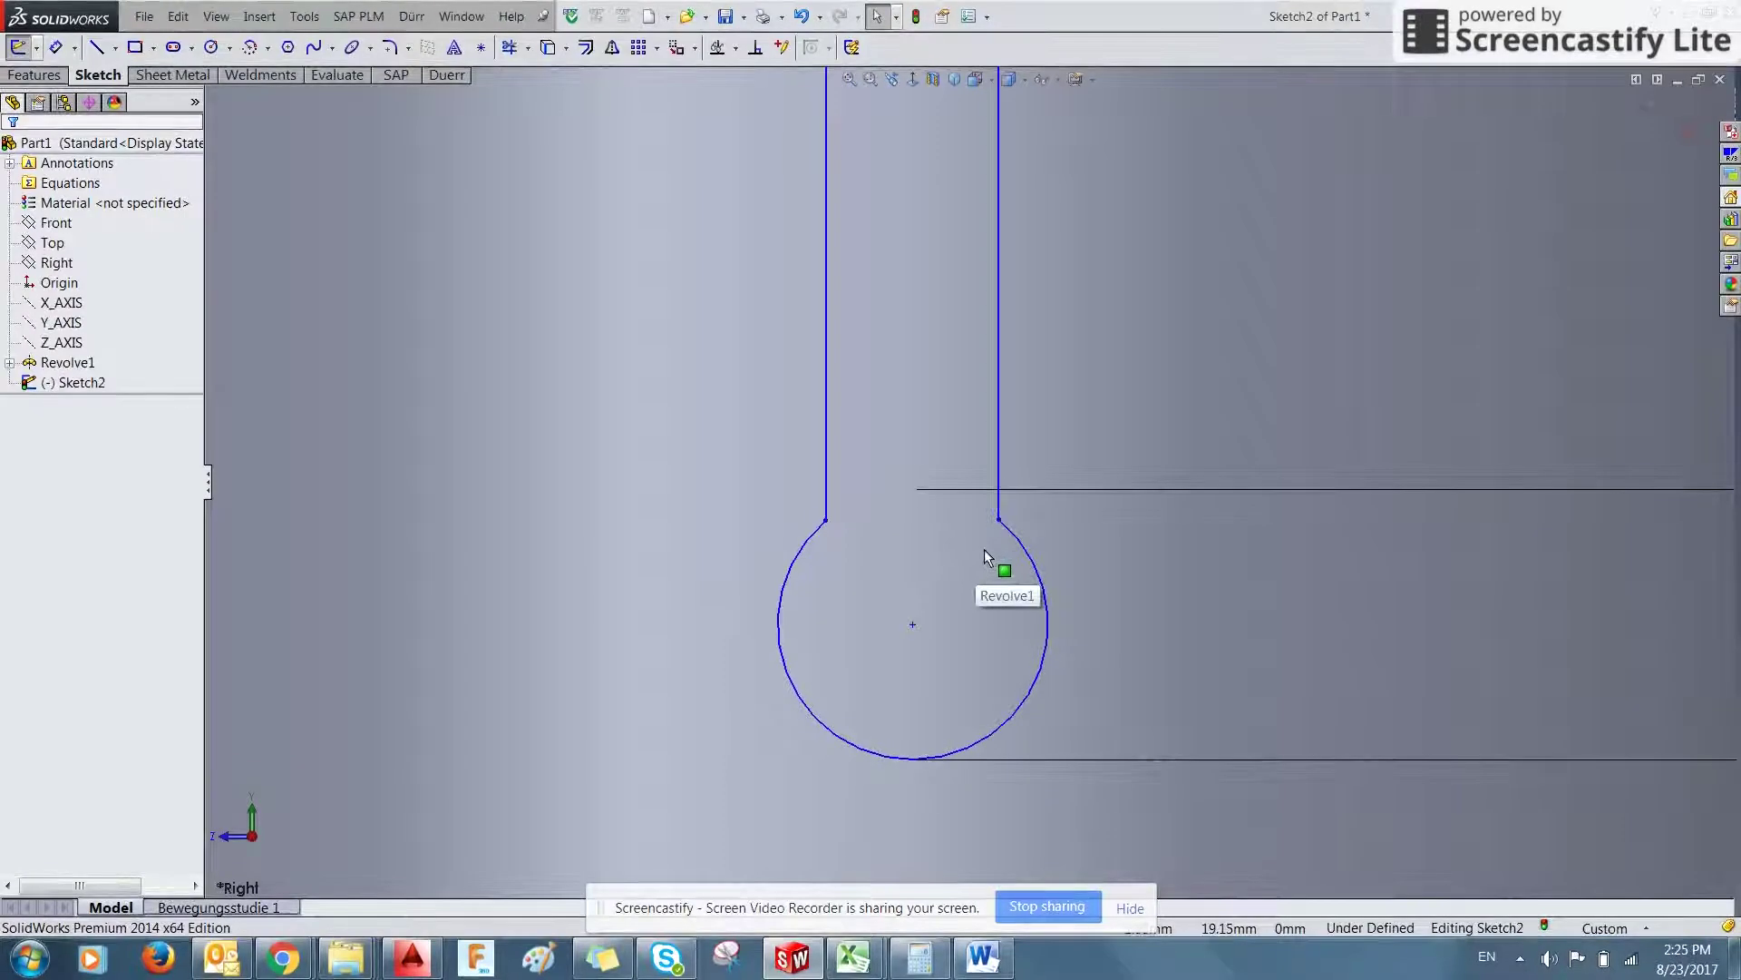
scroll(983, 546, "up", 6)
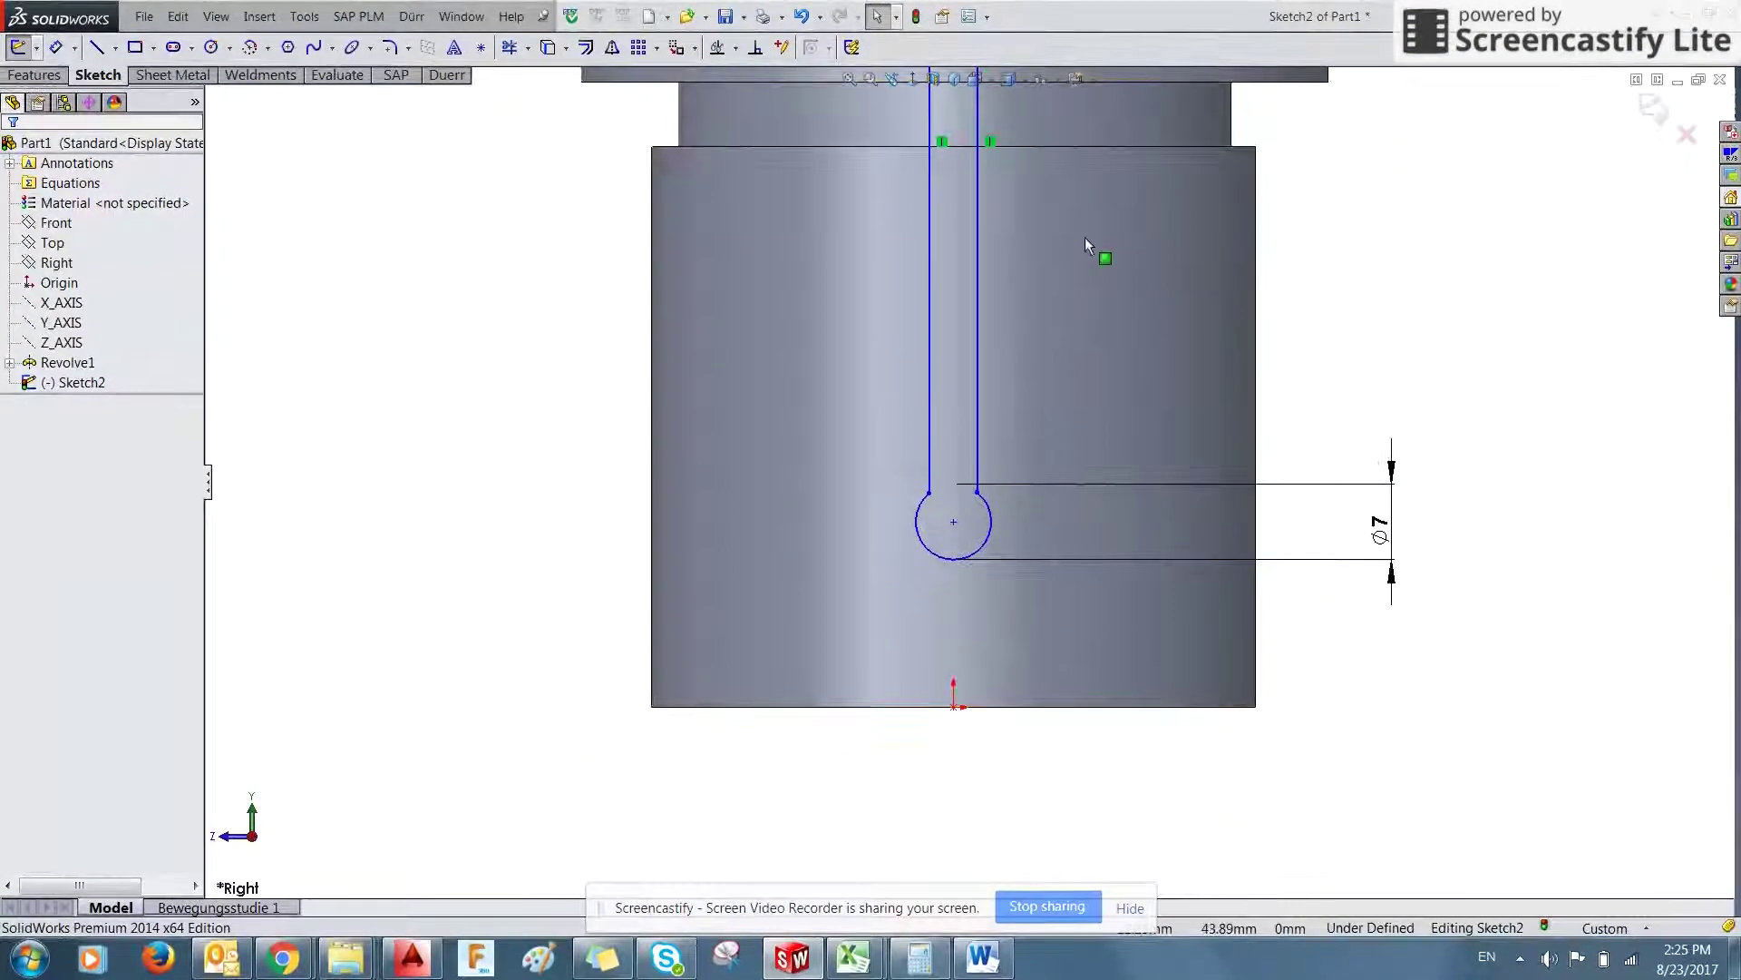
- Make the two vertical slot lines equal in length
scroll(1077, 231, "down", 2)
left_click(921, 372)
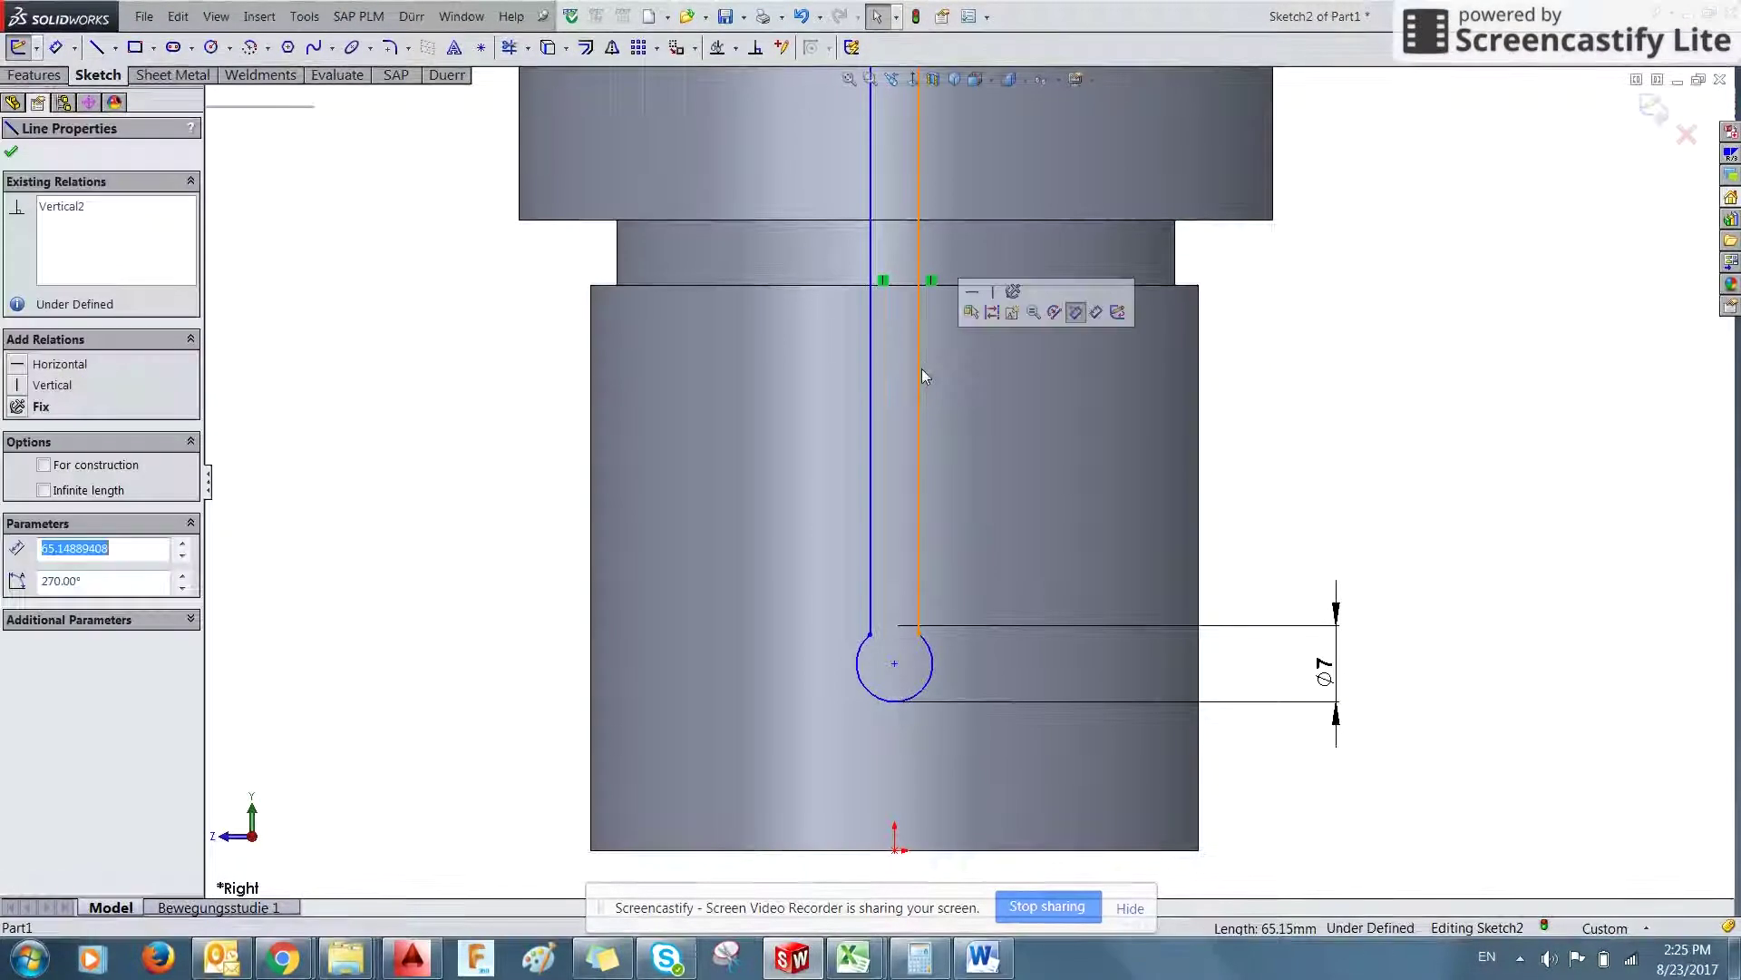
scroll(998, 389, "up", 2)
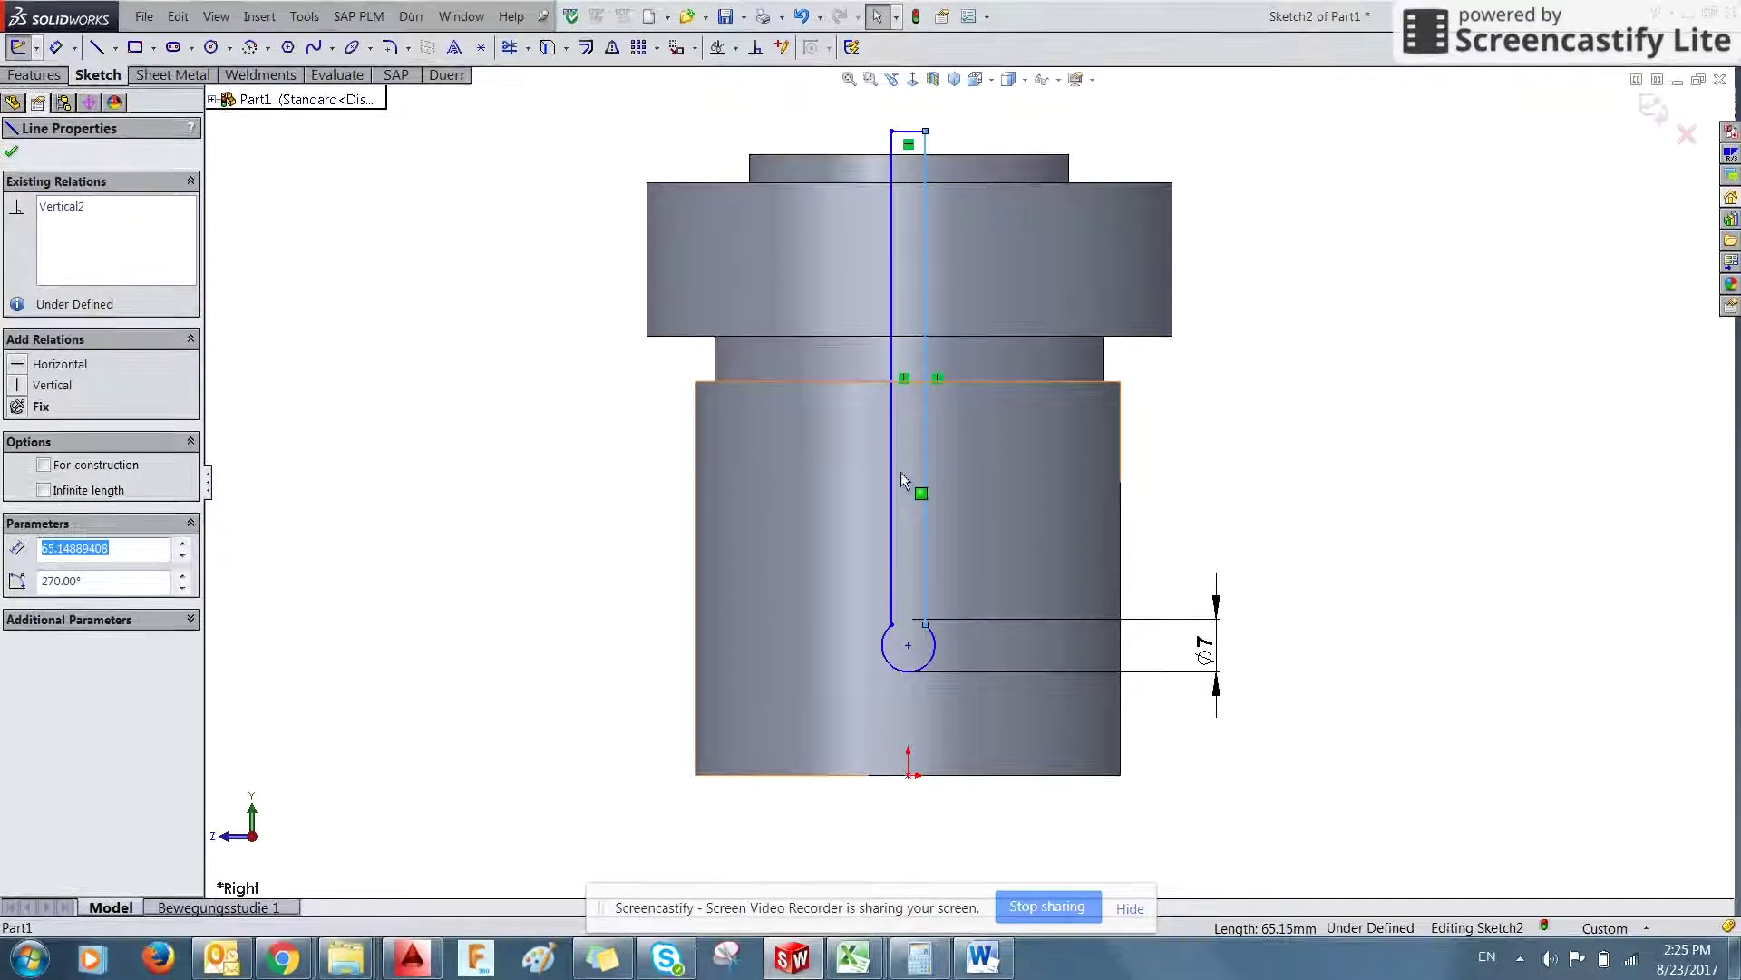
left_click(150, 620)
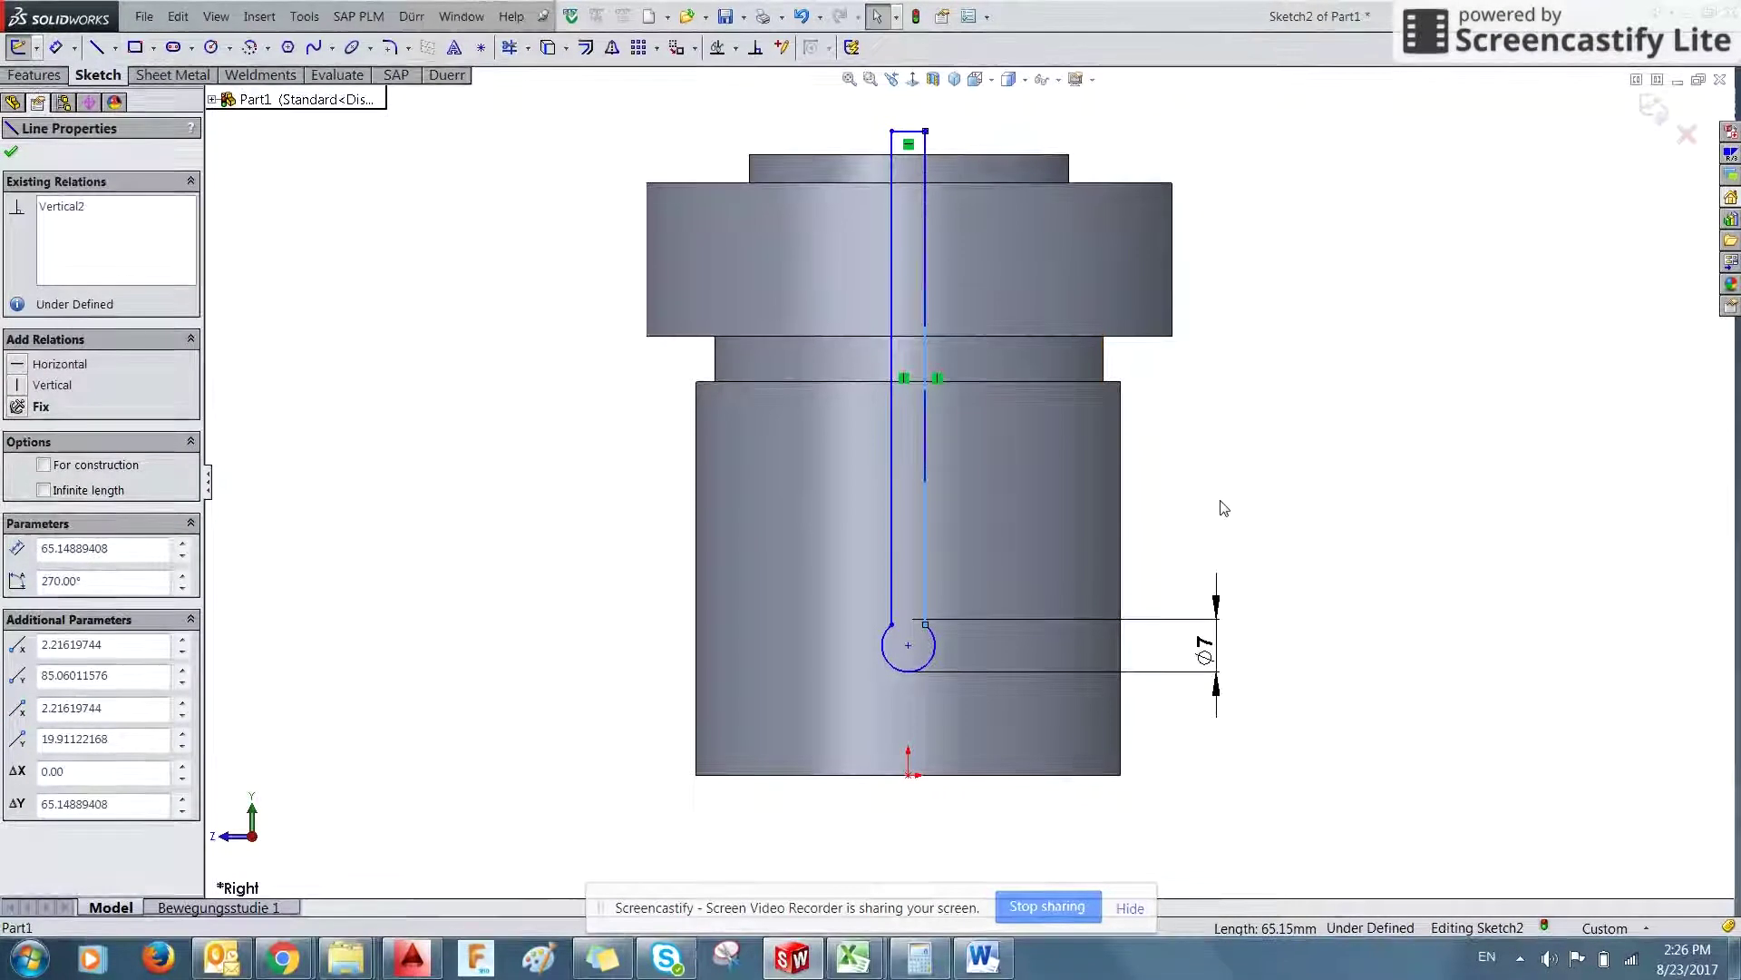
left_click(617, 508)
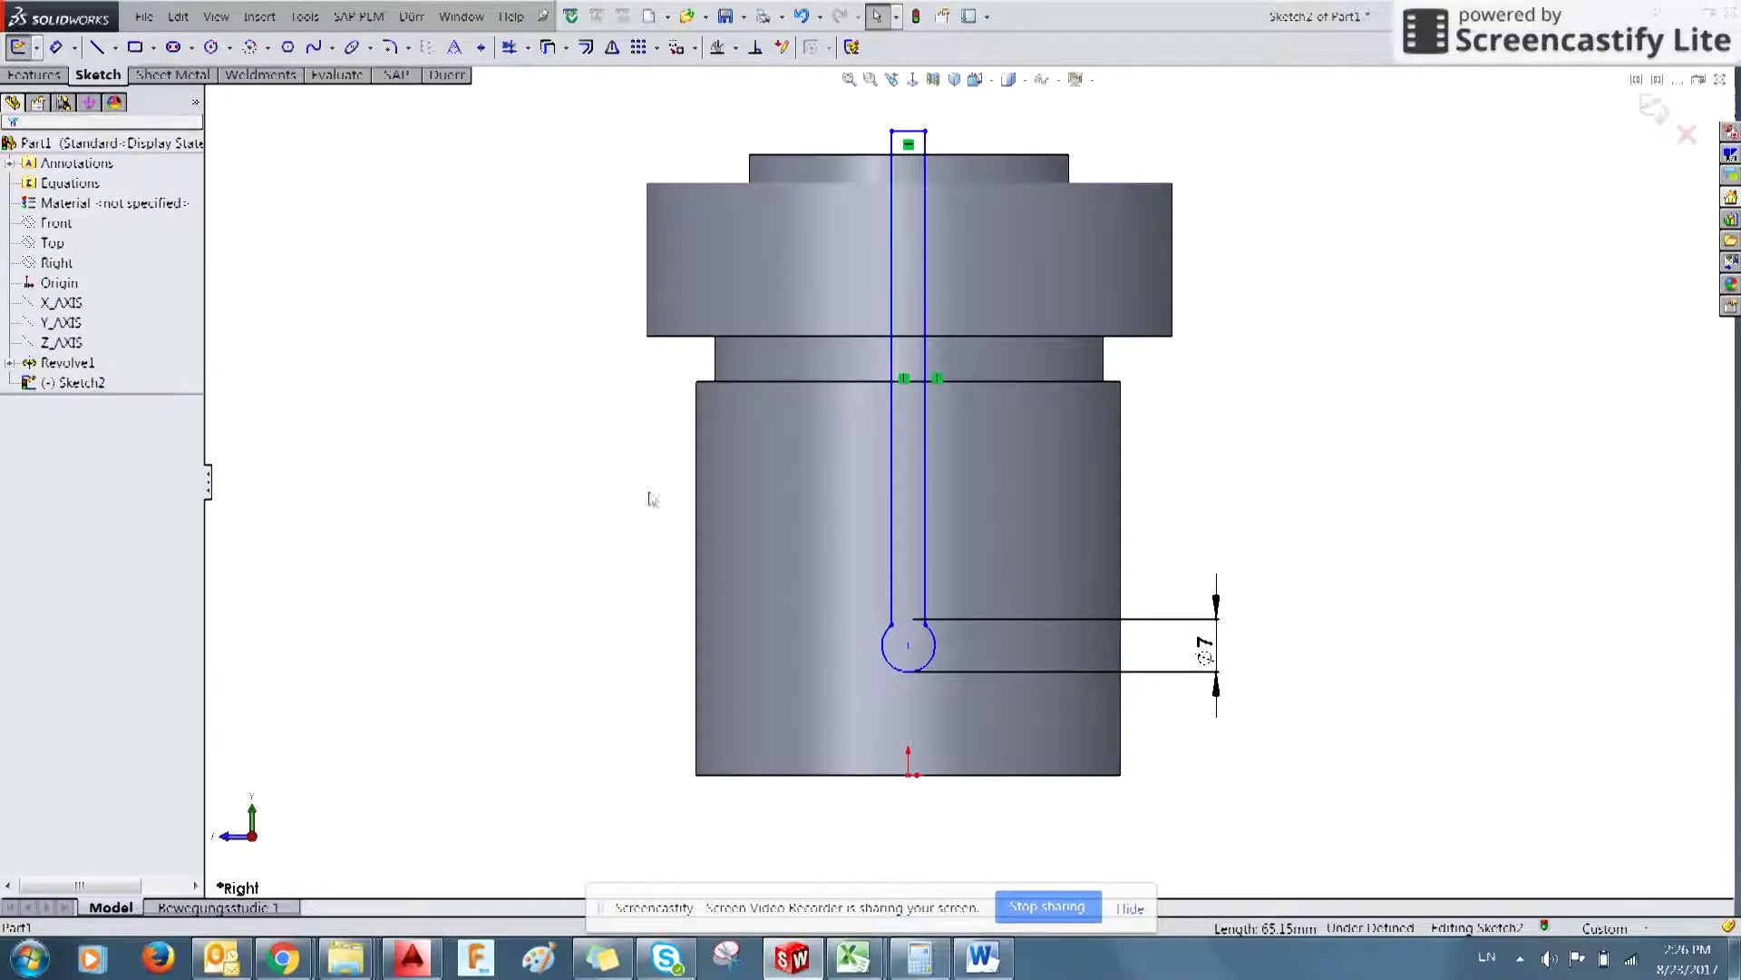
left_click(893, 490)
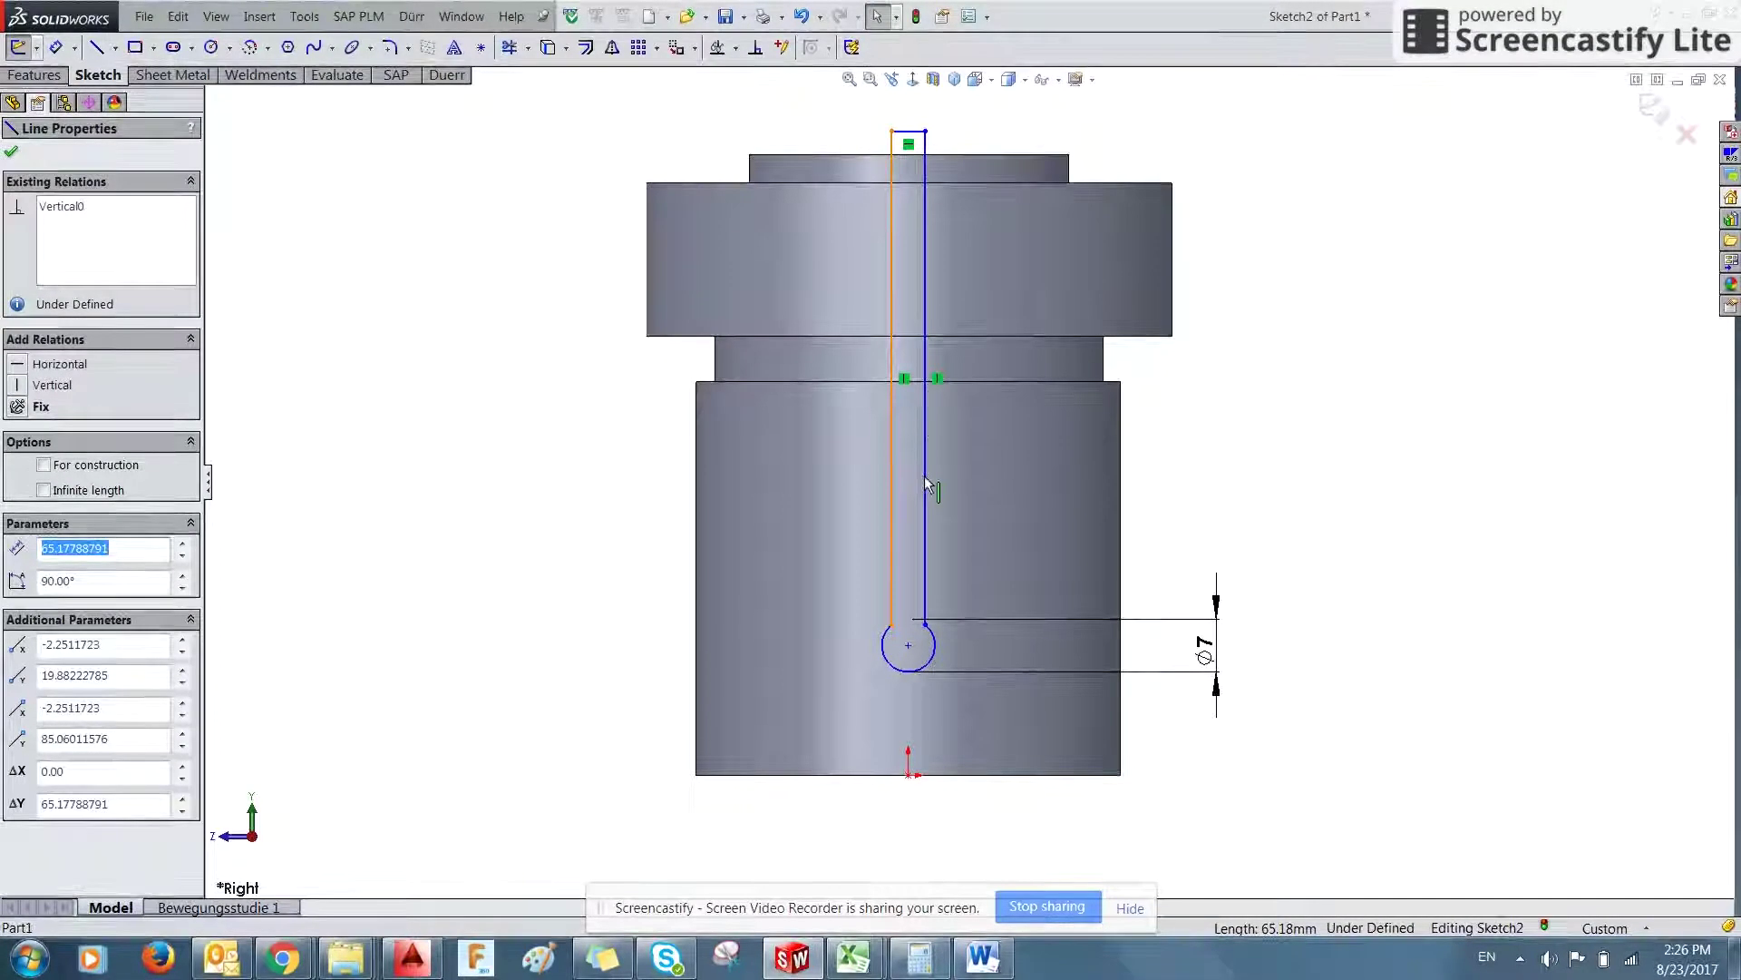
left_click(924, 479, "ctrl")
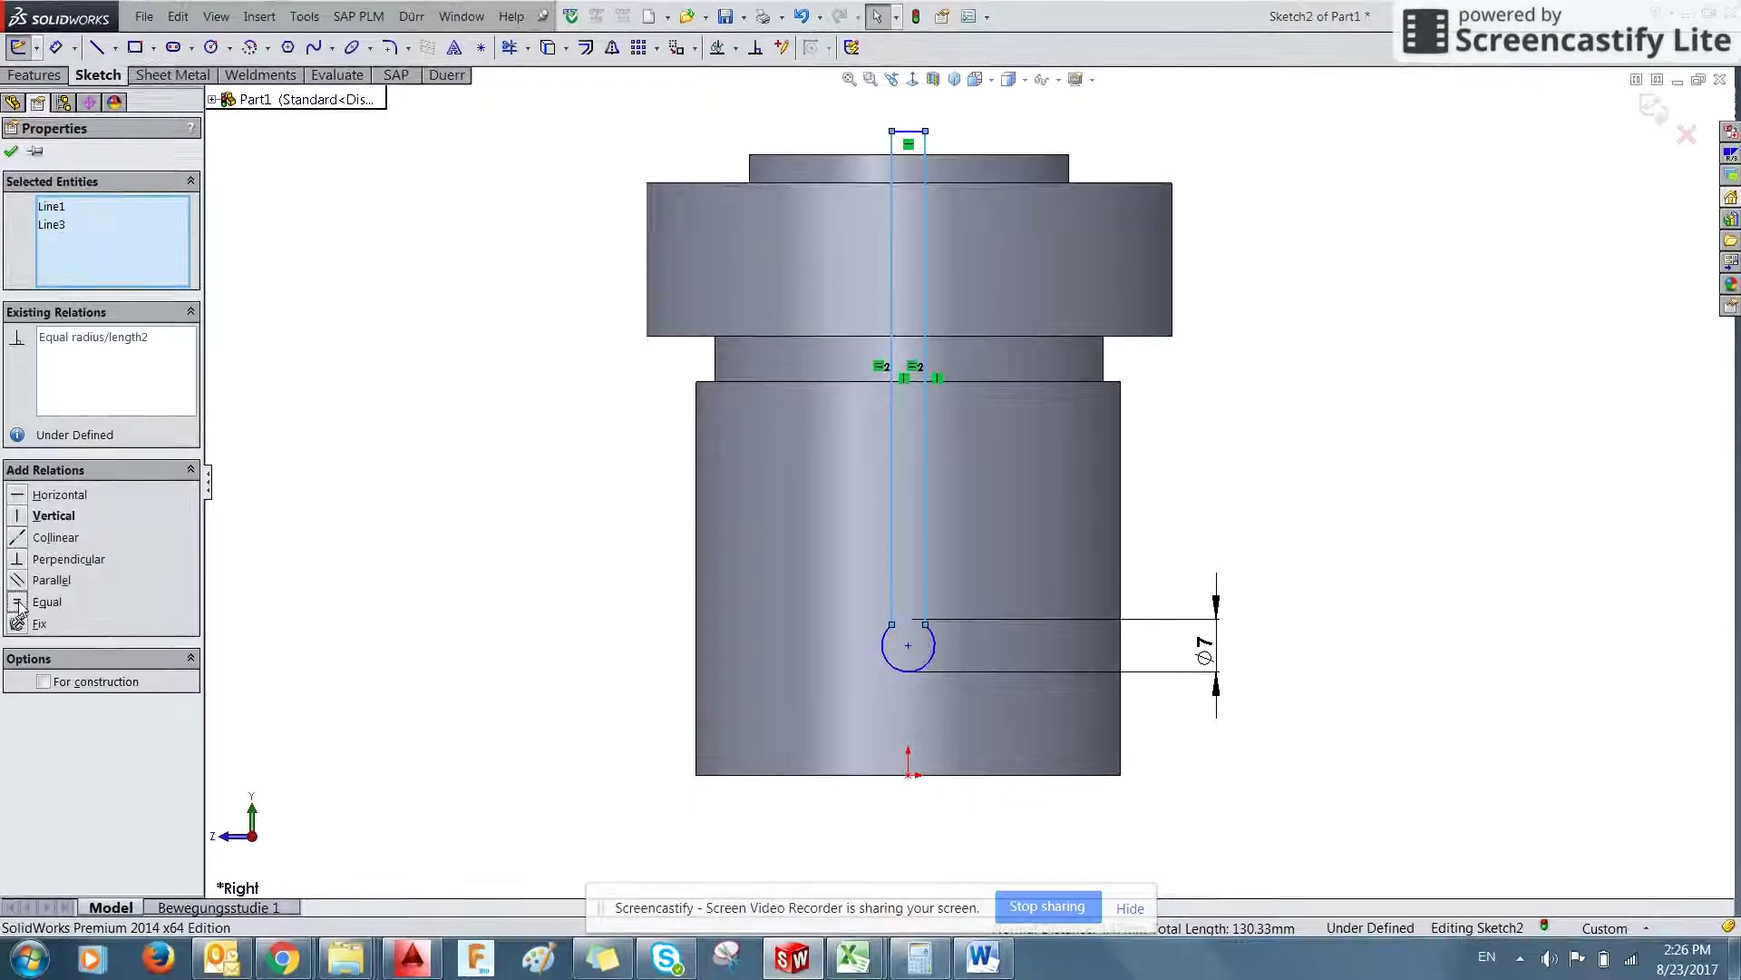
left_click(400, 498)
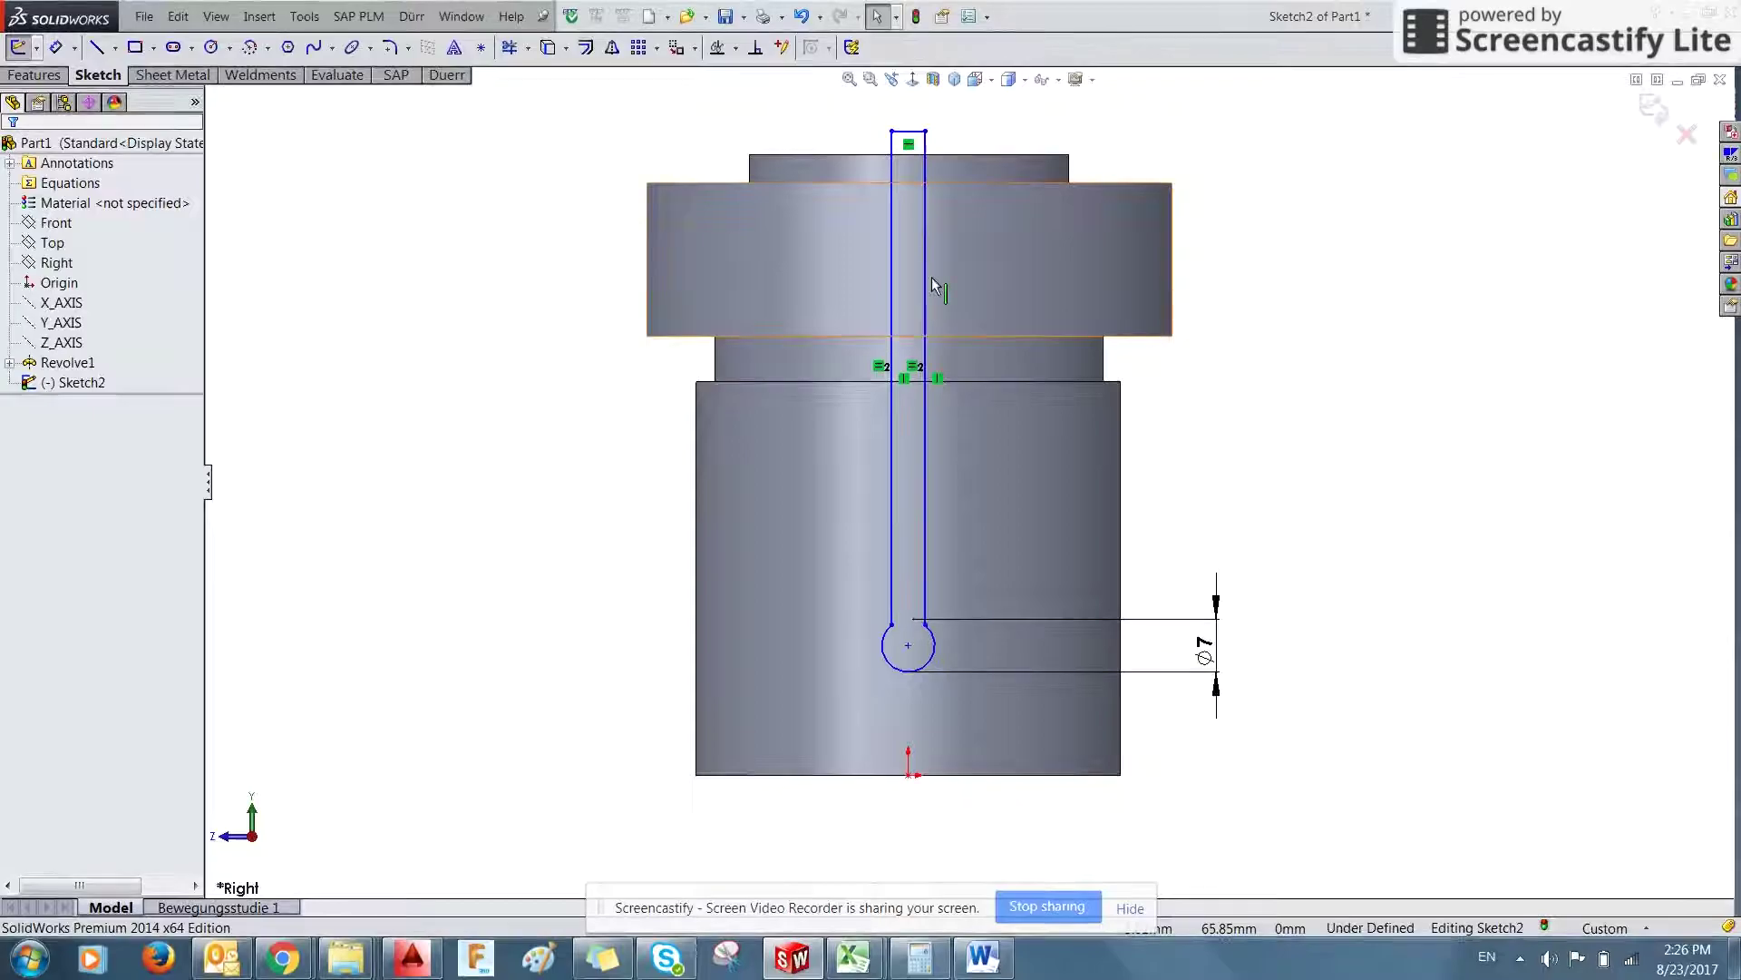
- Check the slot width in AutoCAD, and dimension the slot's short top line at 1.5 mm in SolidWorks
key("alt+Tab")
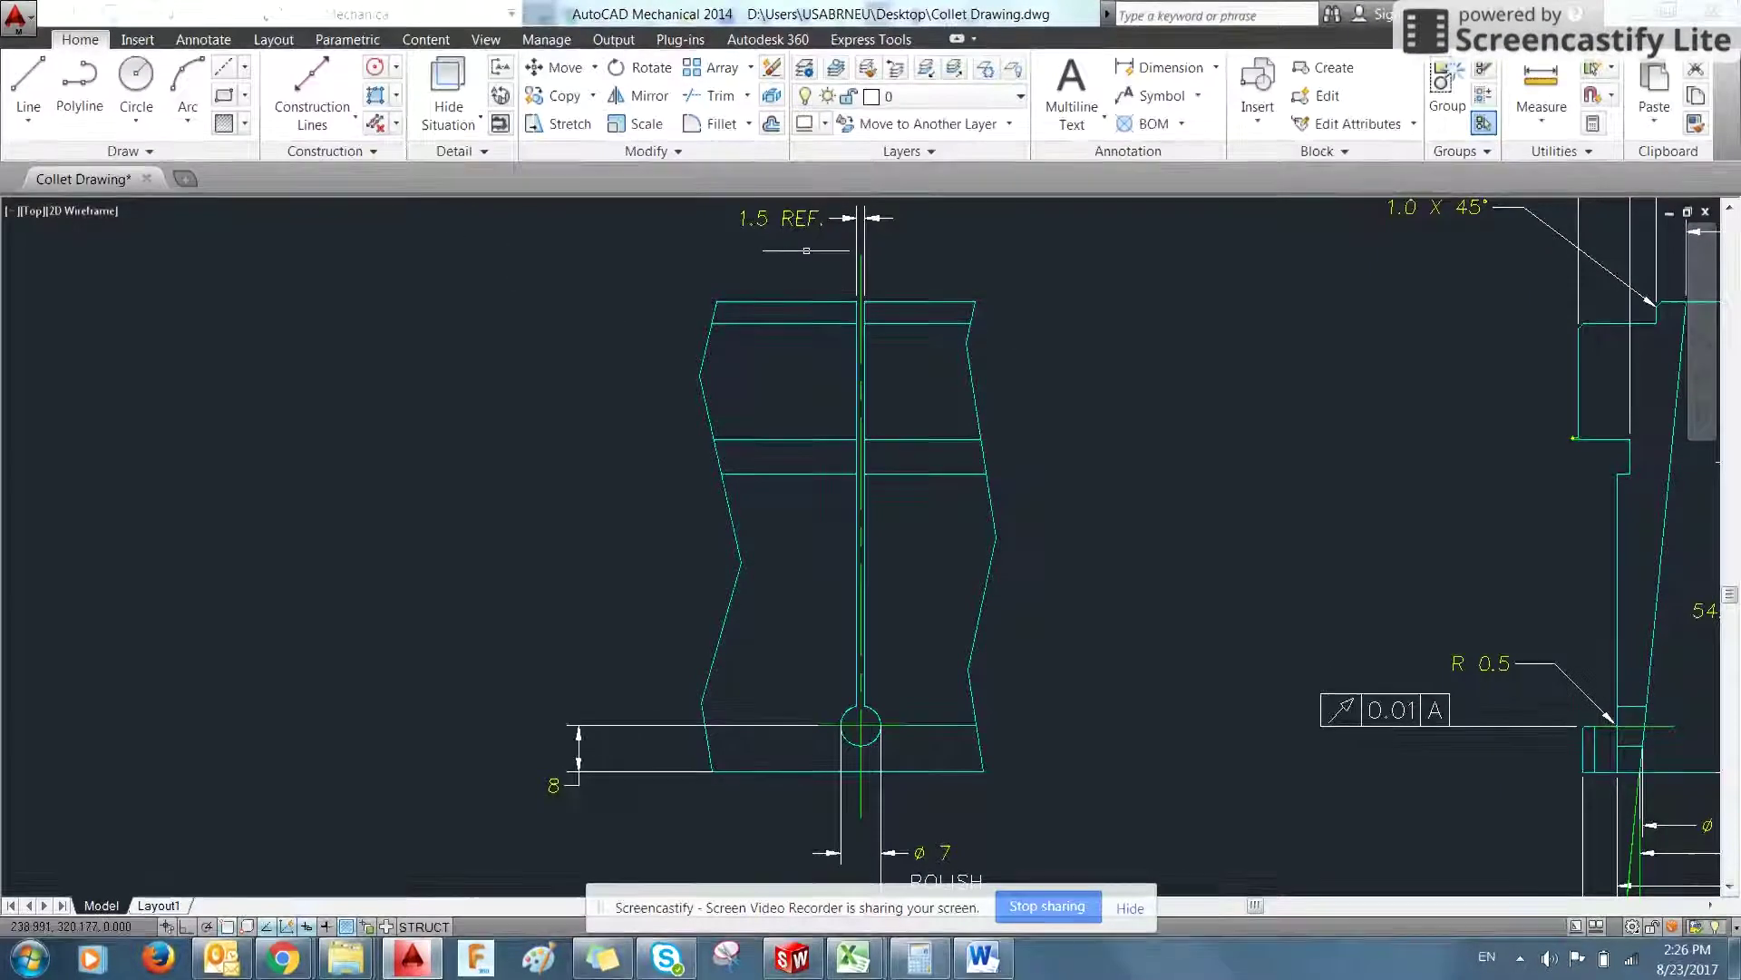
key("alt+Tab")
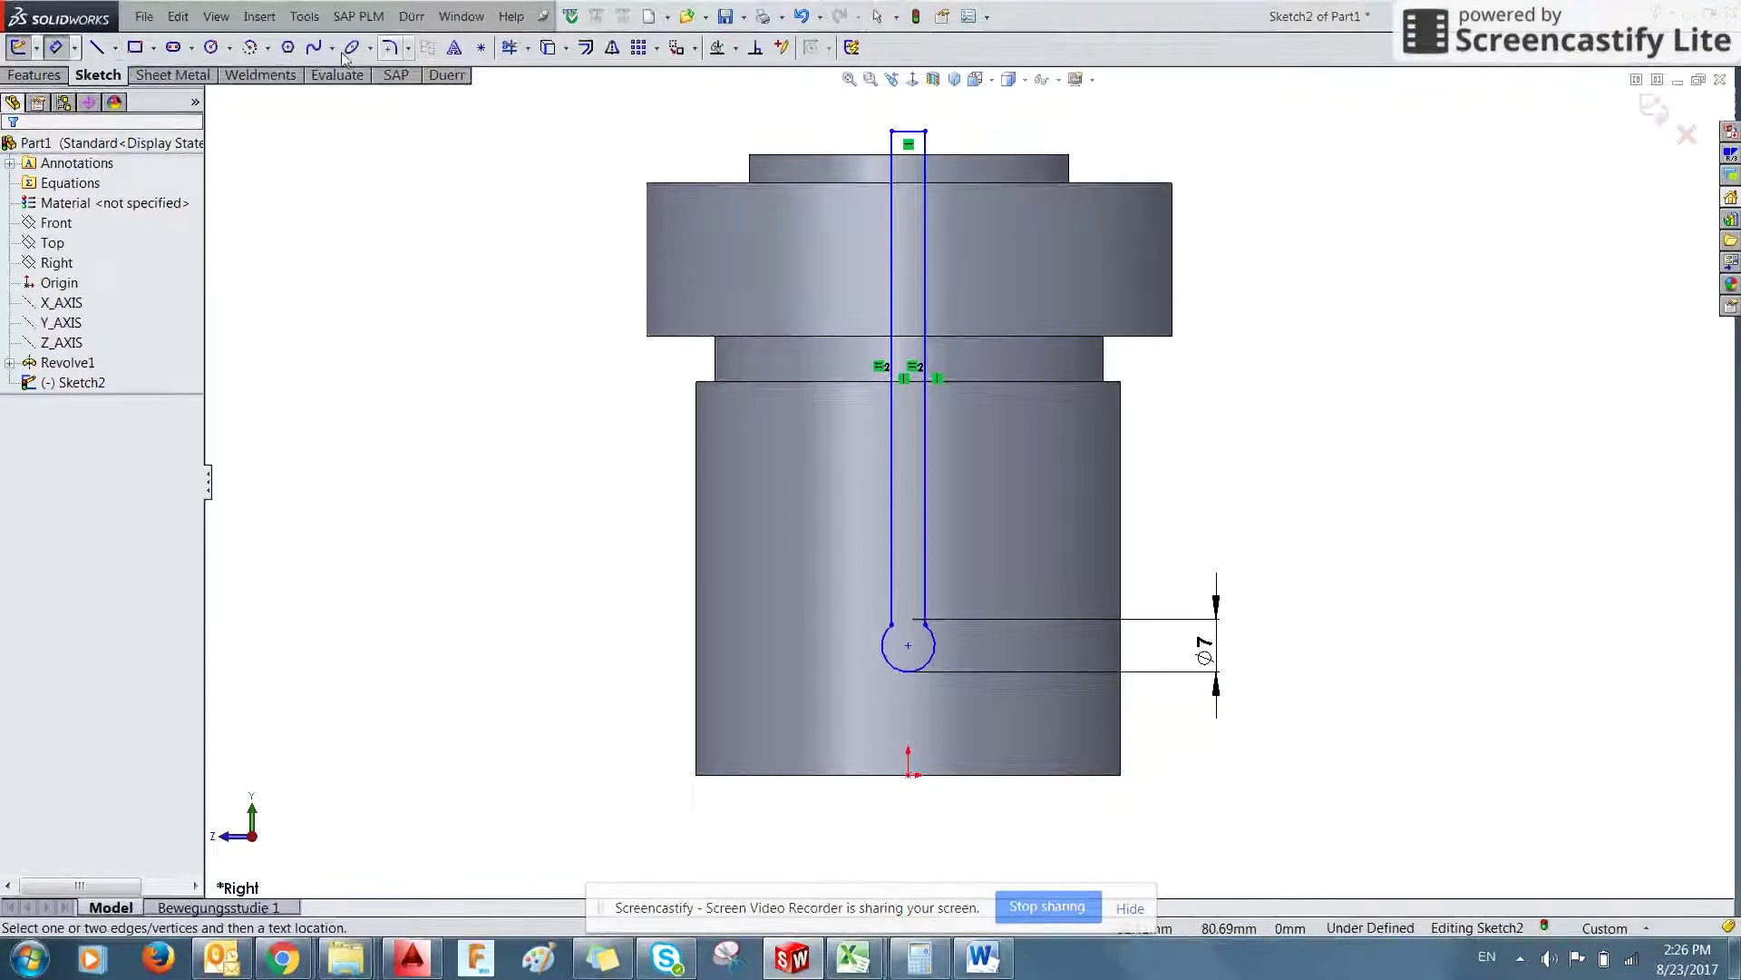
left_click(914, 131)
key("z")
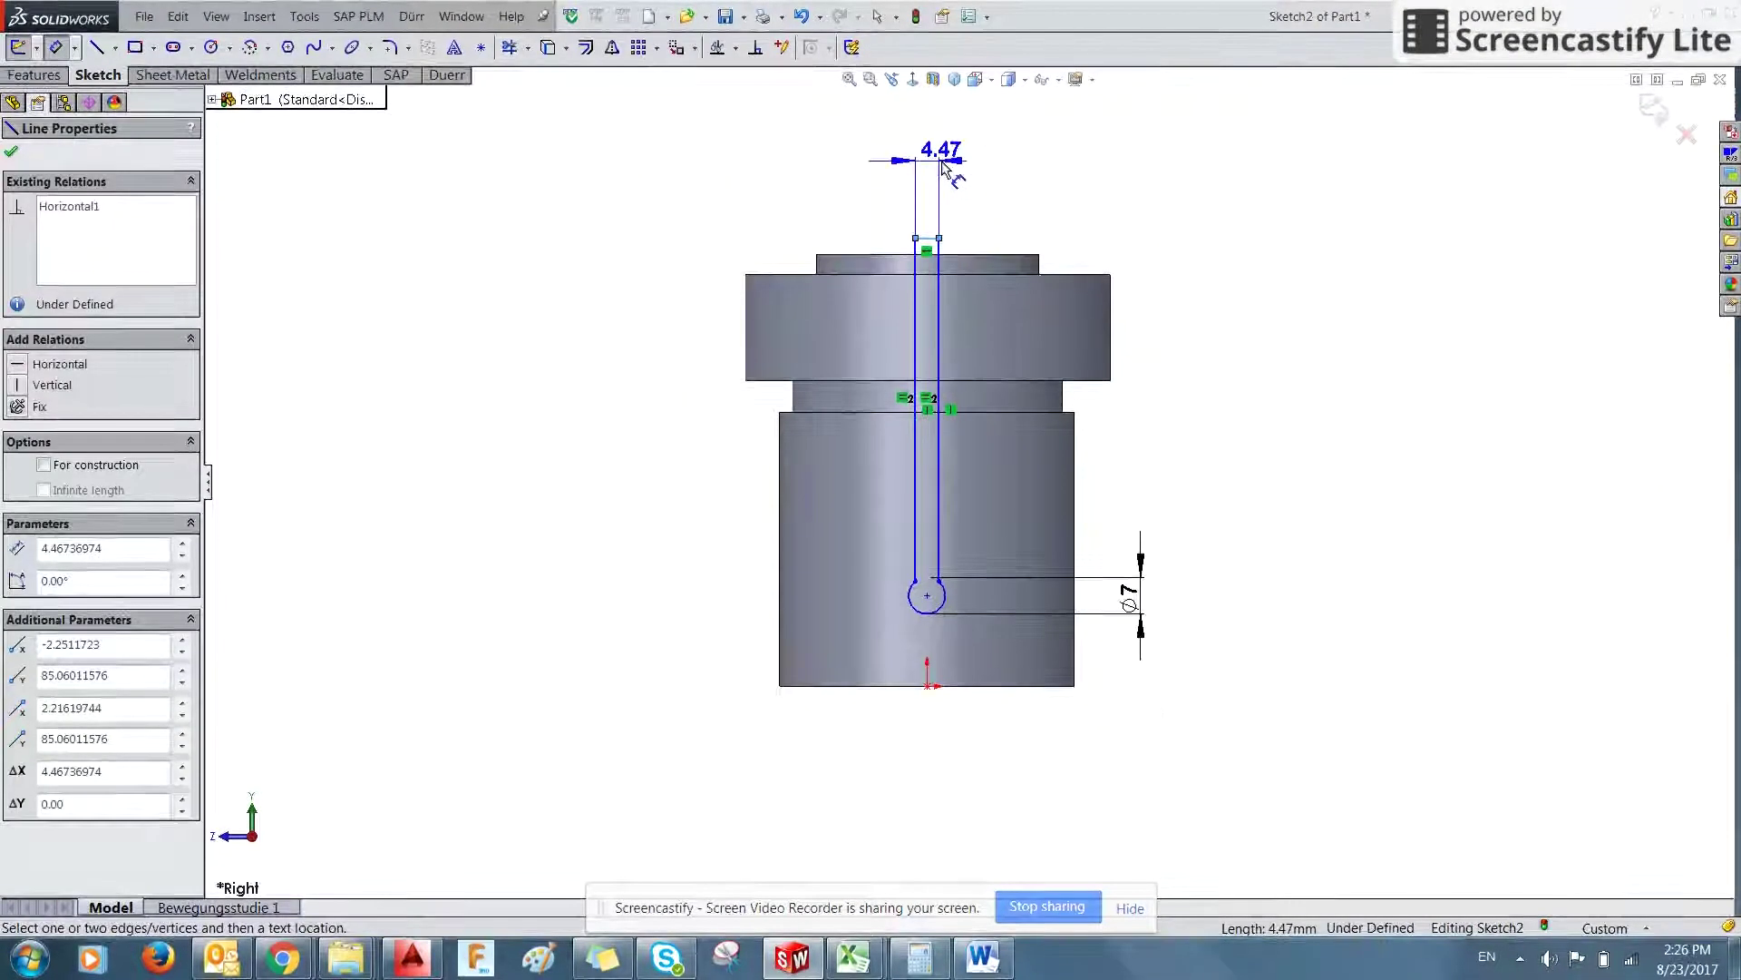
left_click(943, 168)
type("1.5")
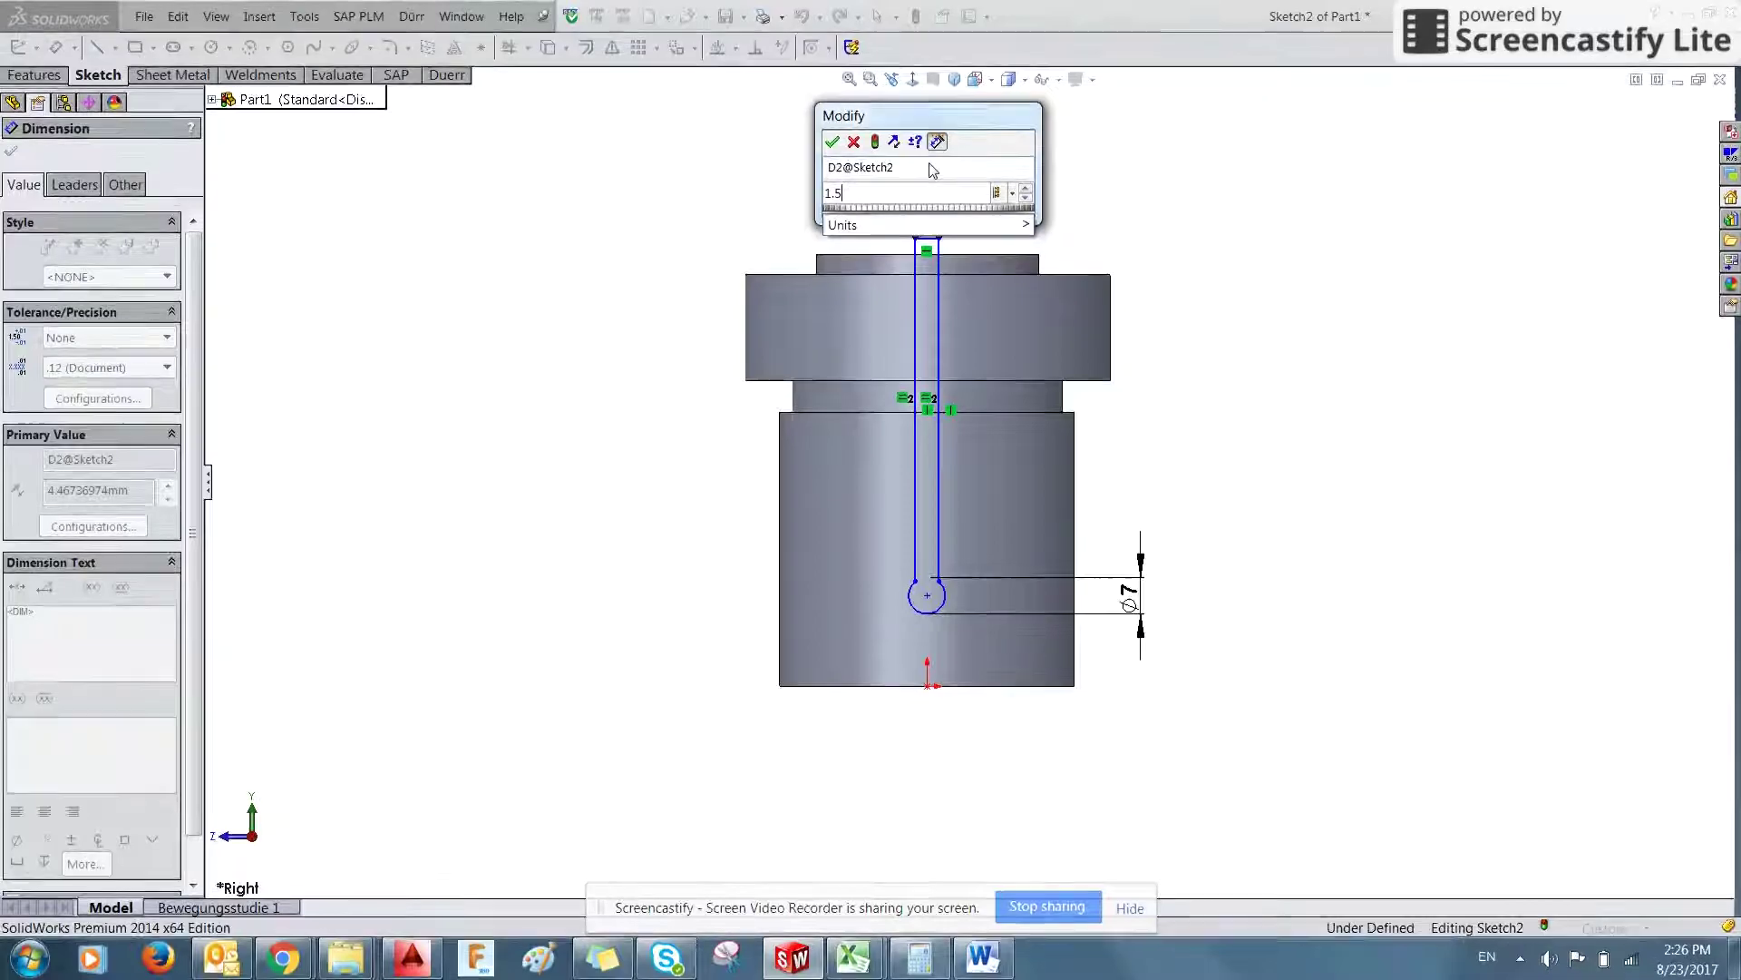
key("Return")
key("Escape")
scroll(986, 529, "down", 2)
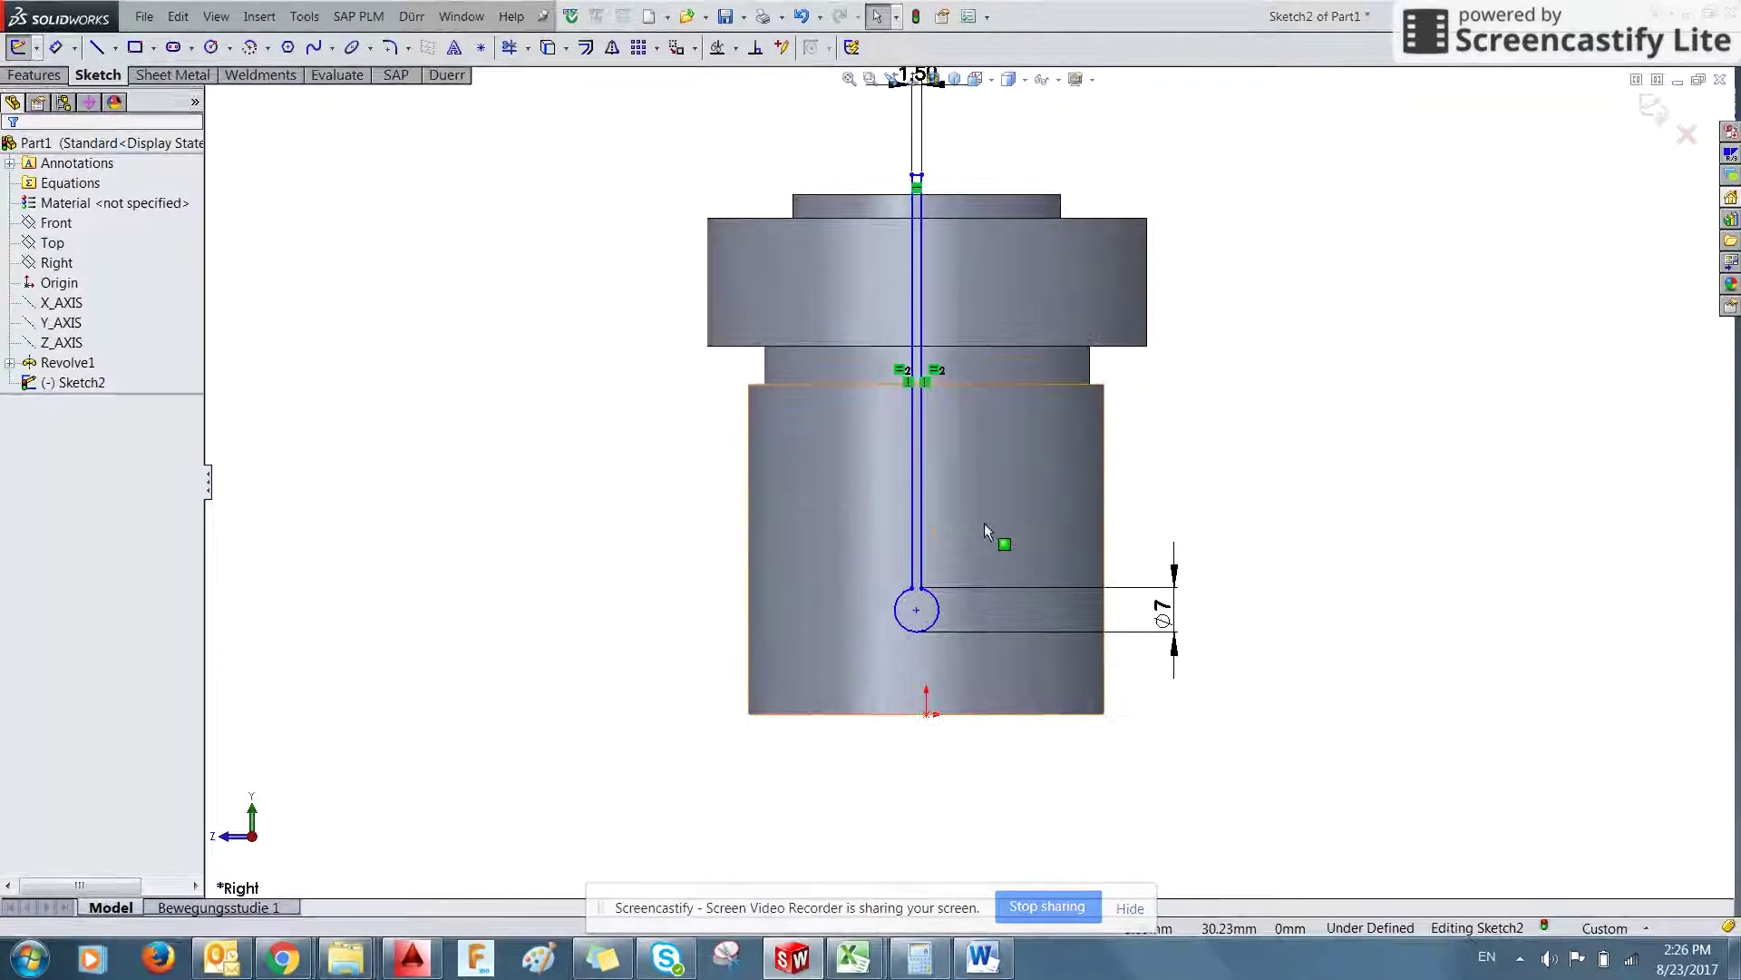
- Examine the dimension locating the round slot end above the collet's bottom edge in the AutoCAD drawing
key("alt+Tab")
middle_click_drag(894, 653, 876, 473)
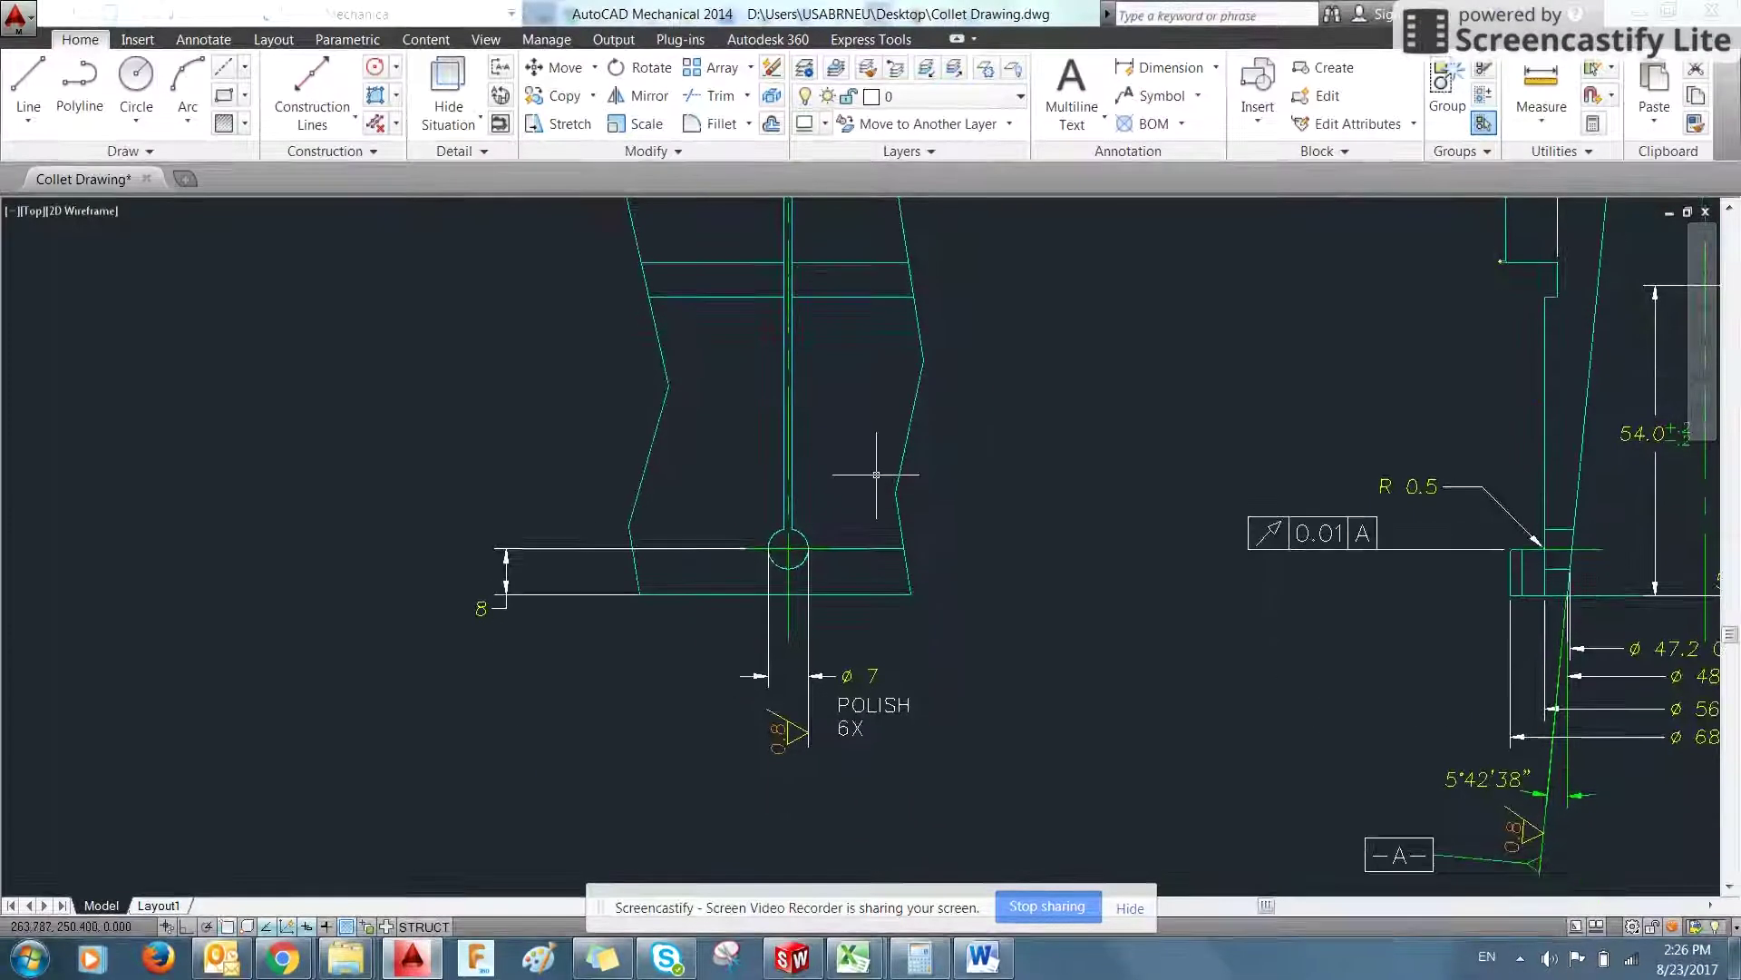
scroll(884, 531, "down", 6)
scroll(841, 526, "up", 7)
scroll(777, 614, "up", 4)
scroll(766, 514, "down", 2)
scroll(817, 499, "up", 2)
middle_click_drag(848, 474, 842, 518)
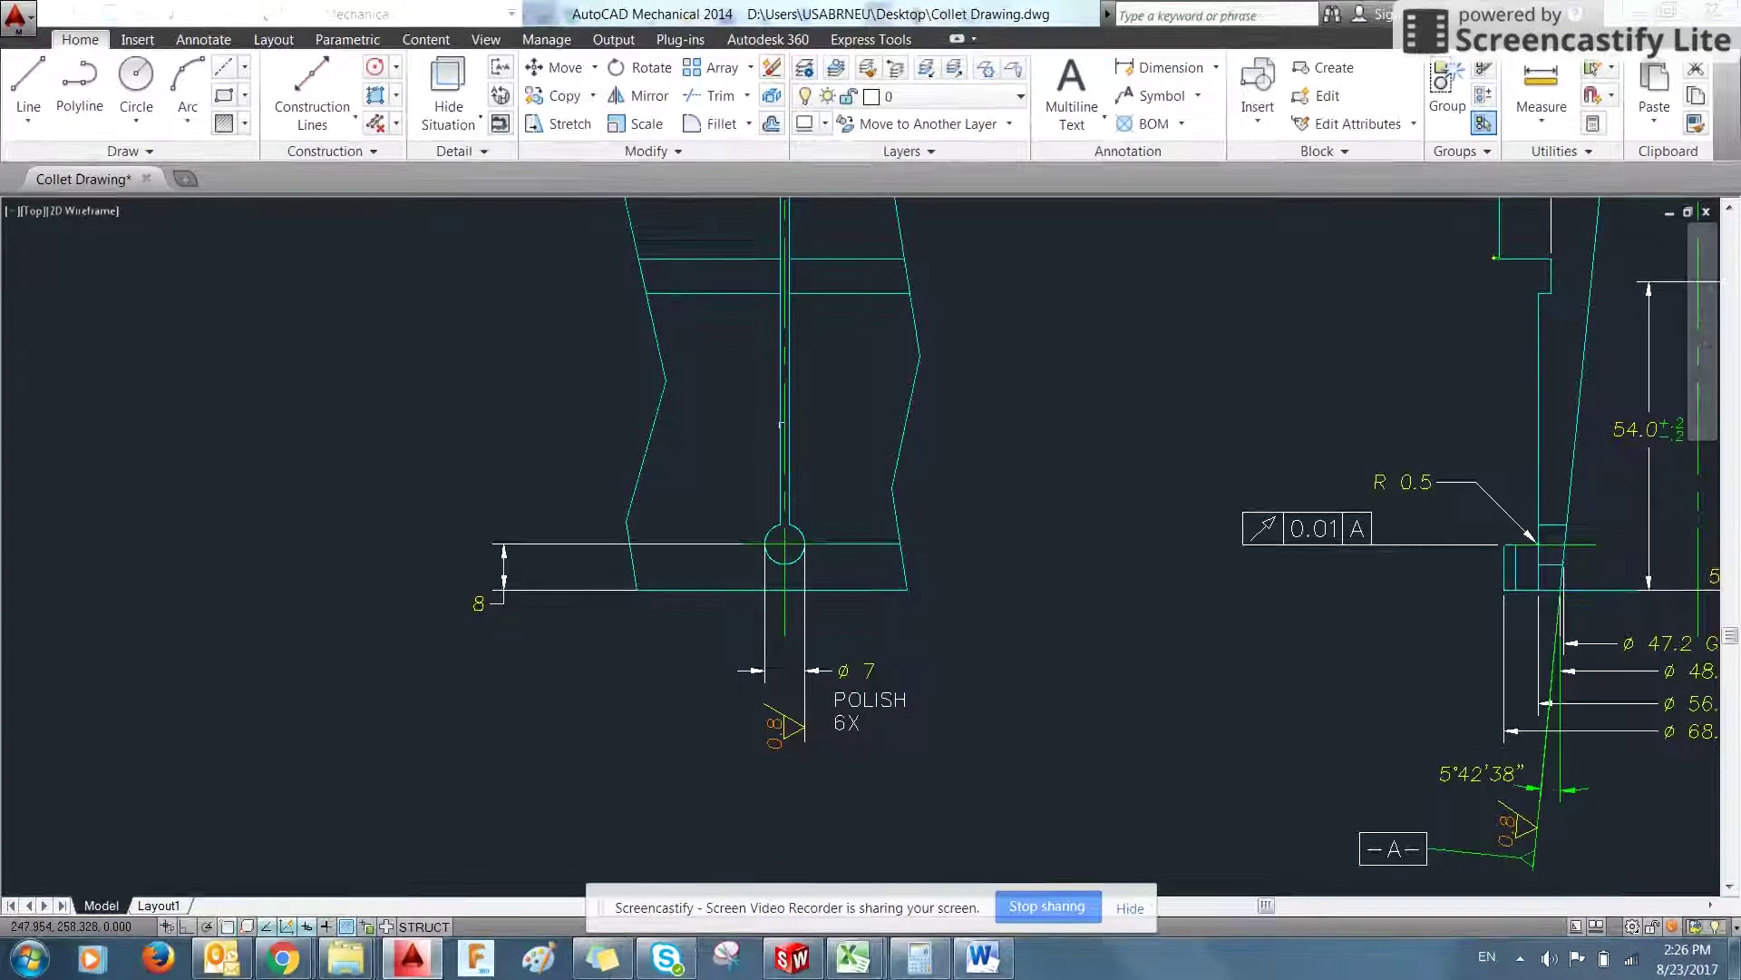
left_click(476, 602)
key("Escape")
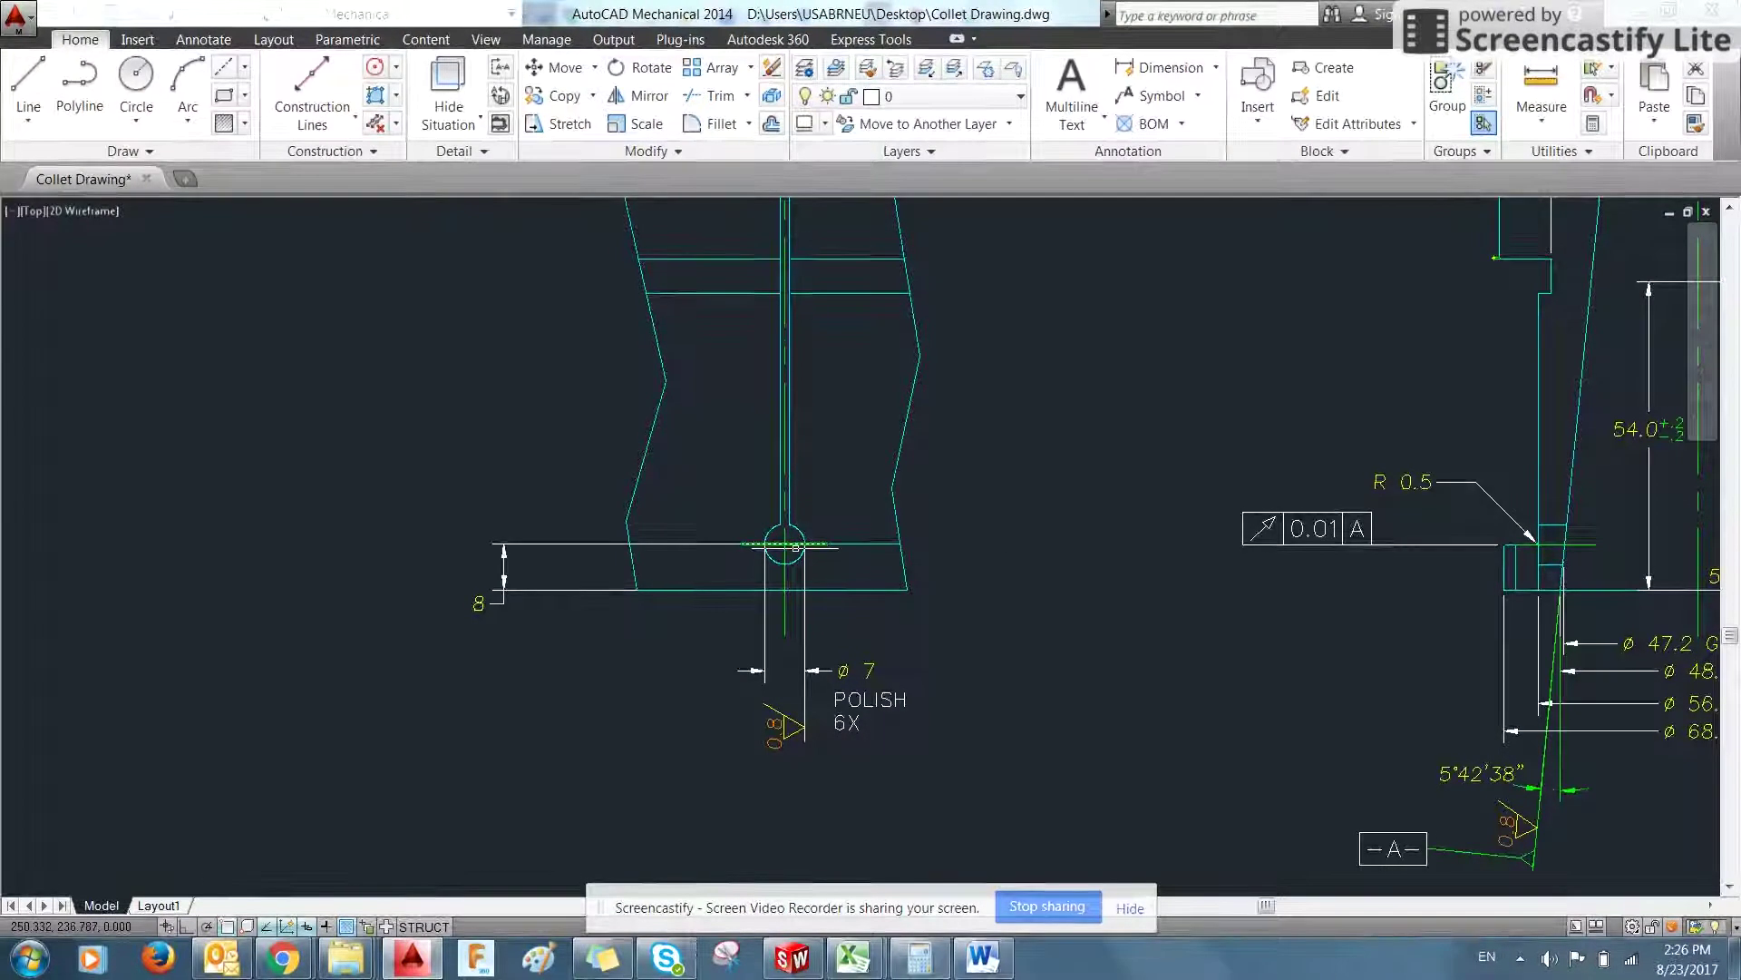
- Switch to SolidWorks and dimension the circle's centre 8 mm above the collet's bottom edge
key("alt+Tab")
left_click(56, 47)
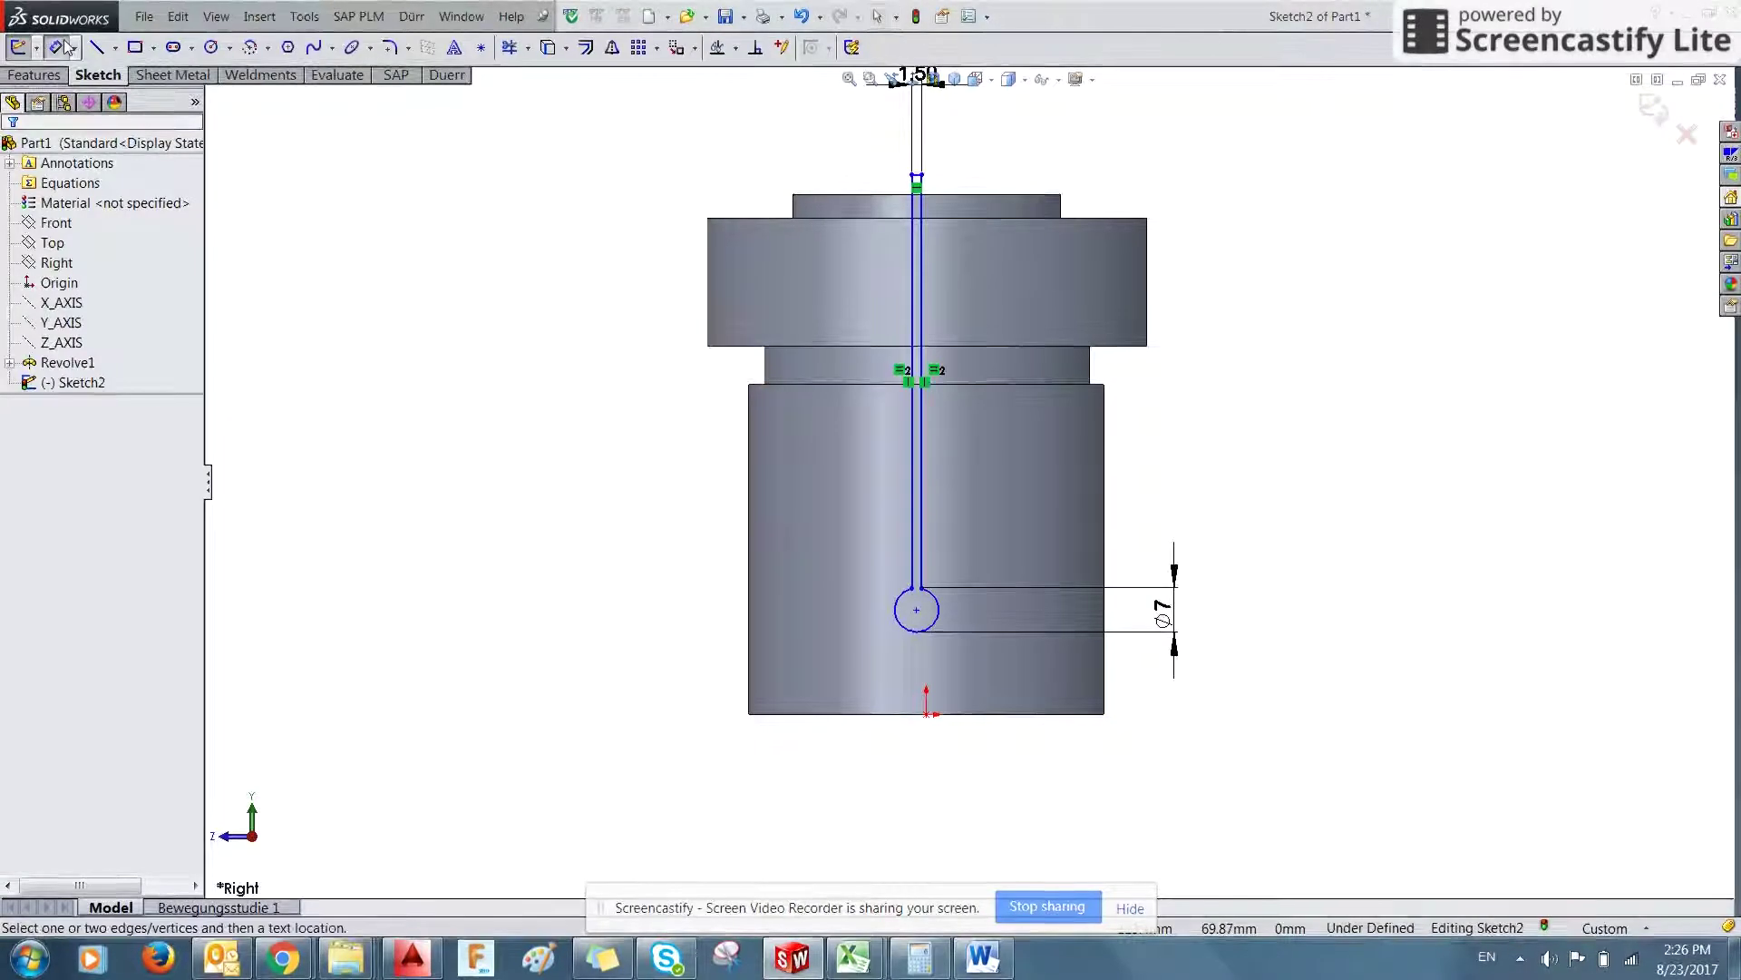
left_click(917, 631)
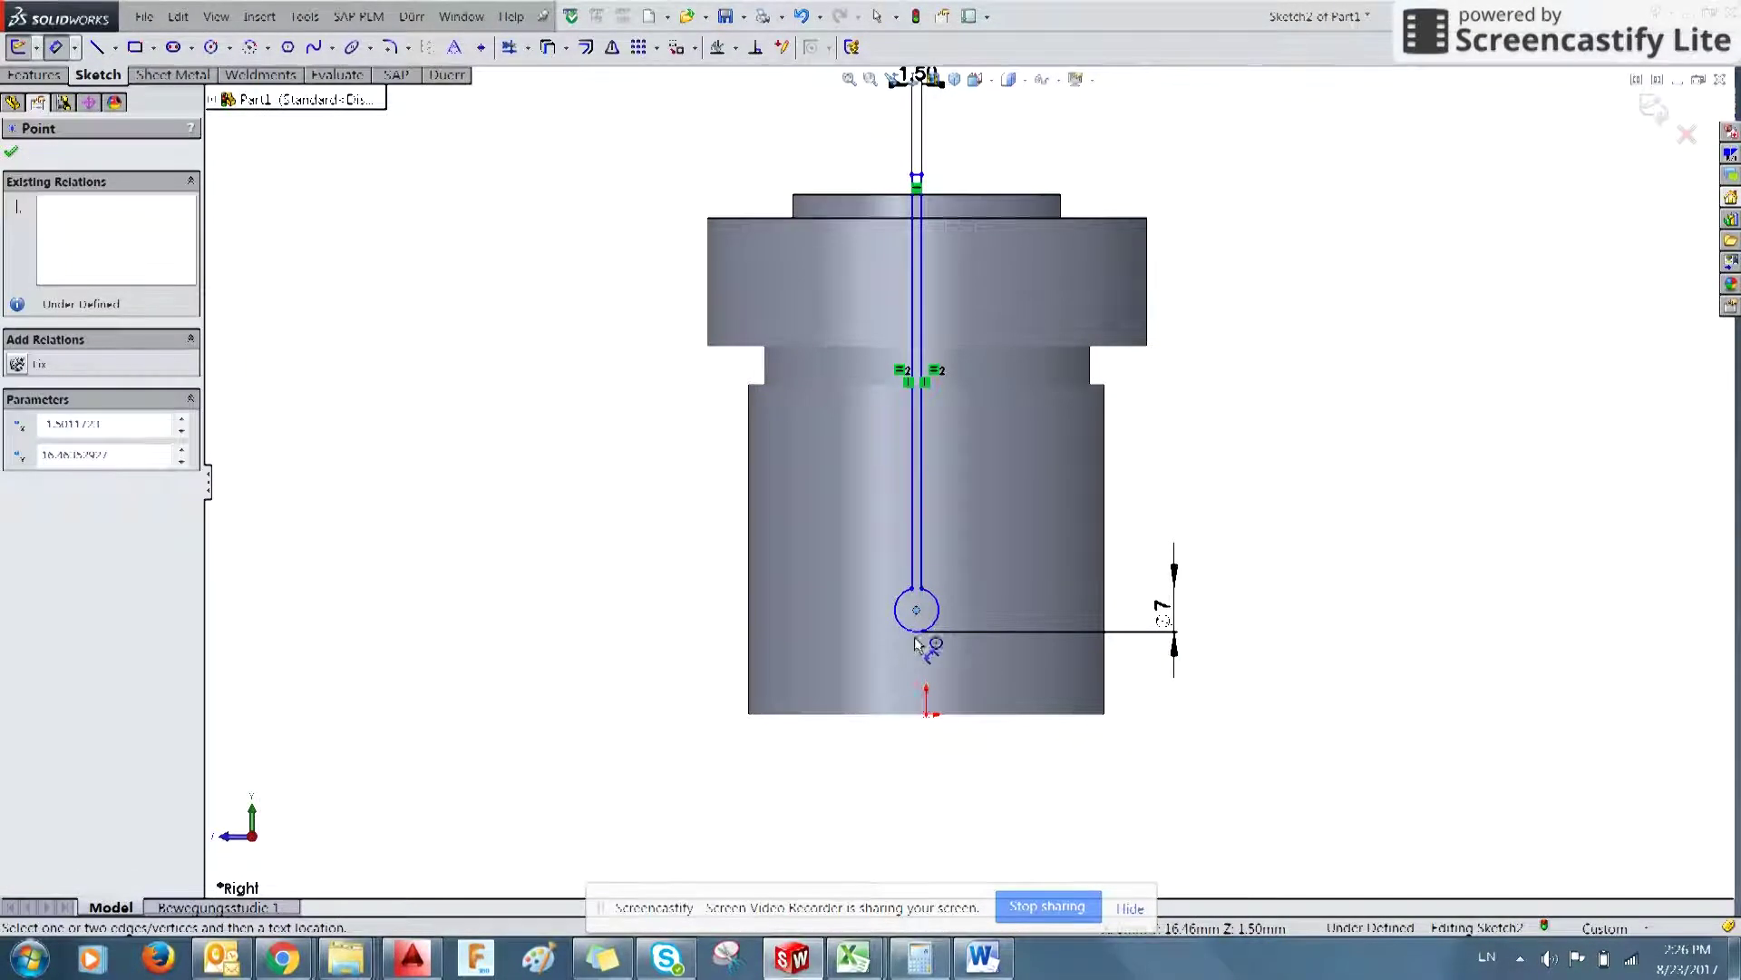
left_click(895, 715)
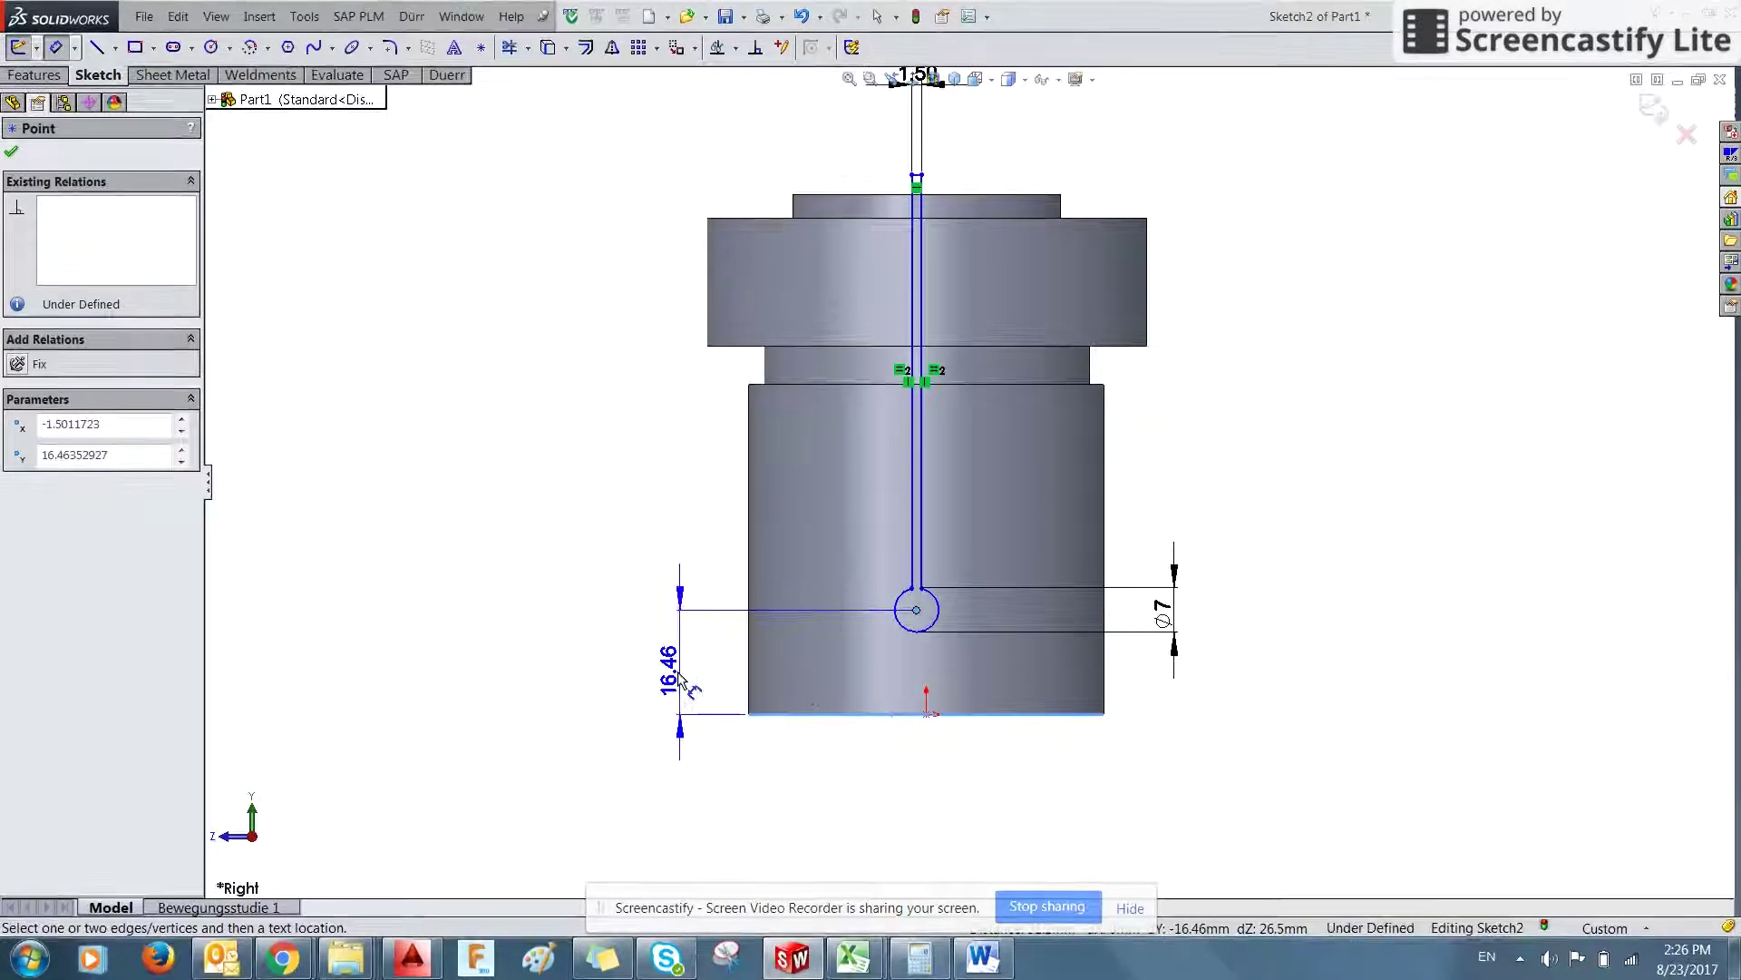
left_click(671, 662)
type("8")
key("Return")
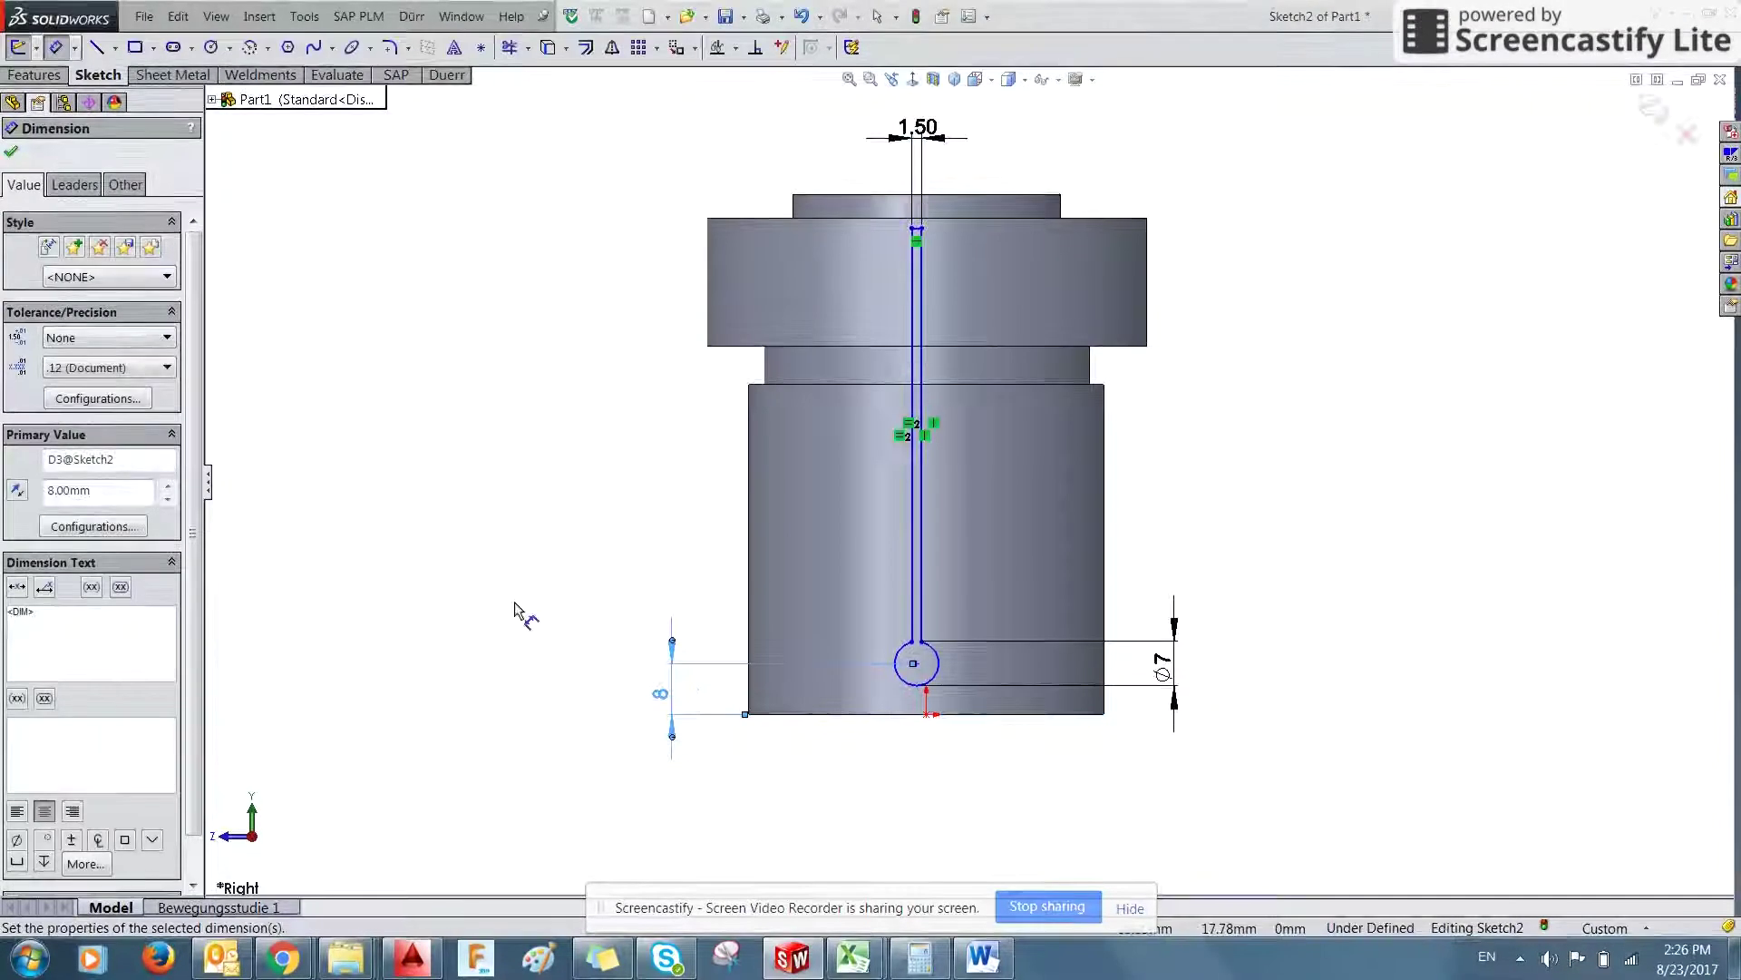
key("Escape")
- Add a vertical relation between the centre of the slot's round end and the origin
scroll(907, 707, "down", 4)
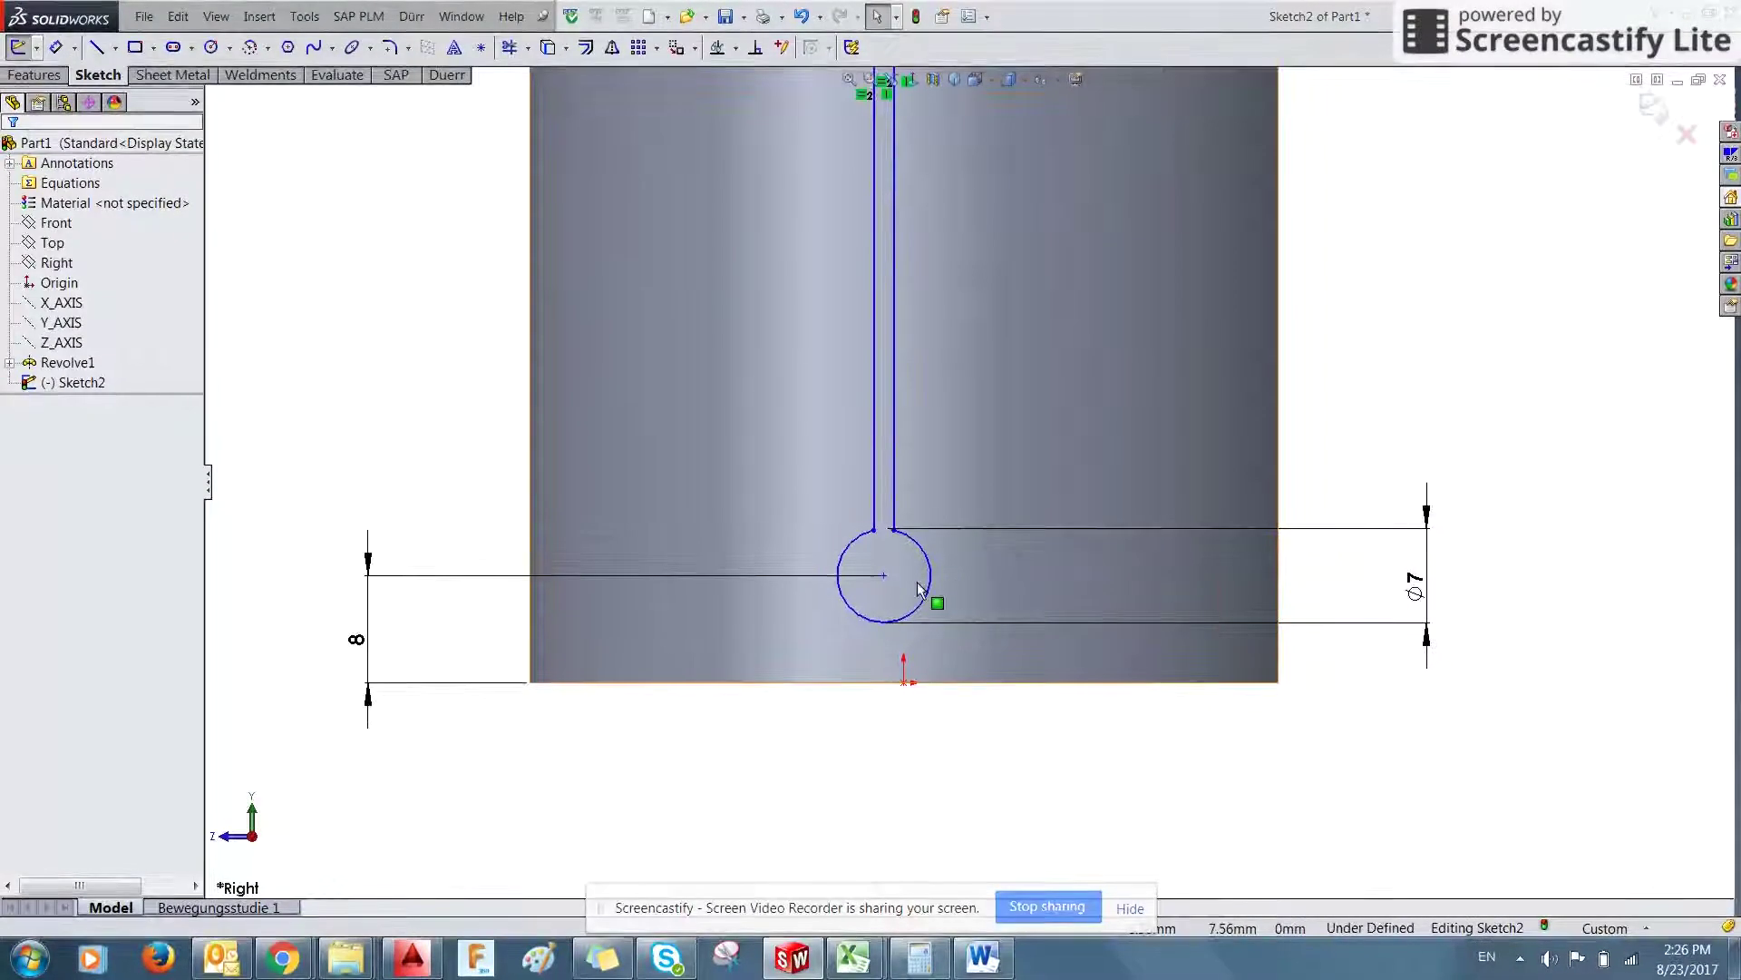
left_click(885, 577)
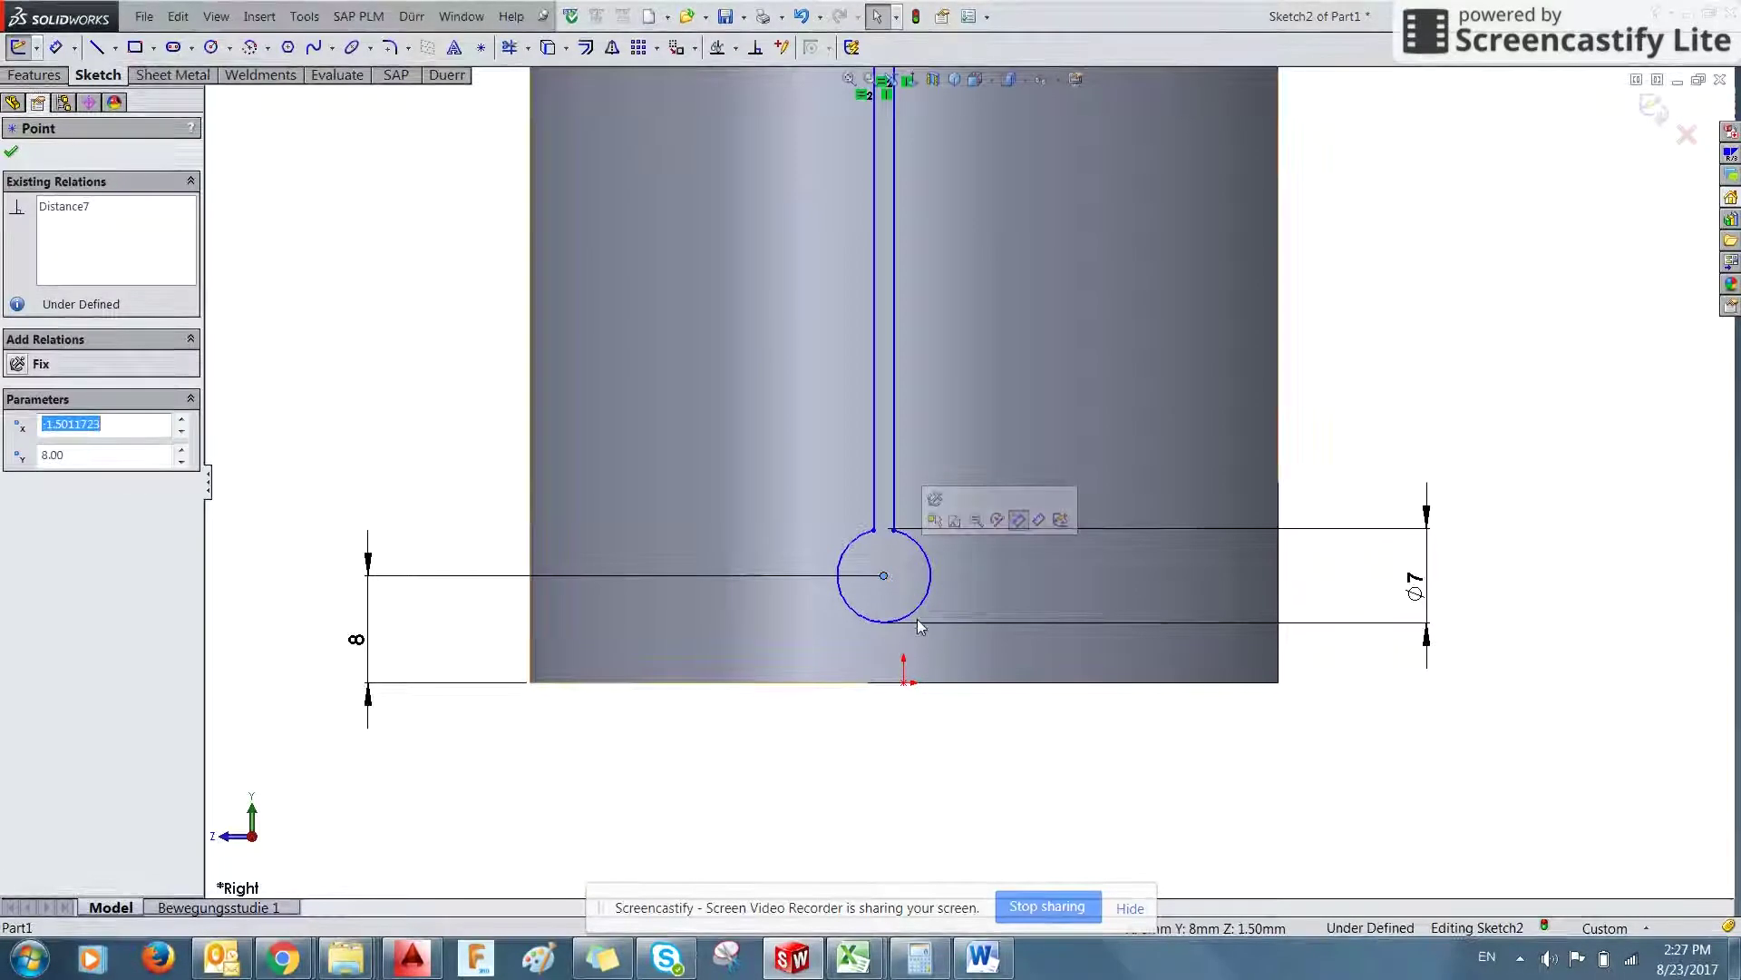
left_click(905, 685, "ctrl")
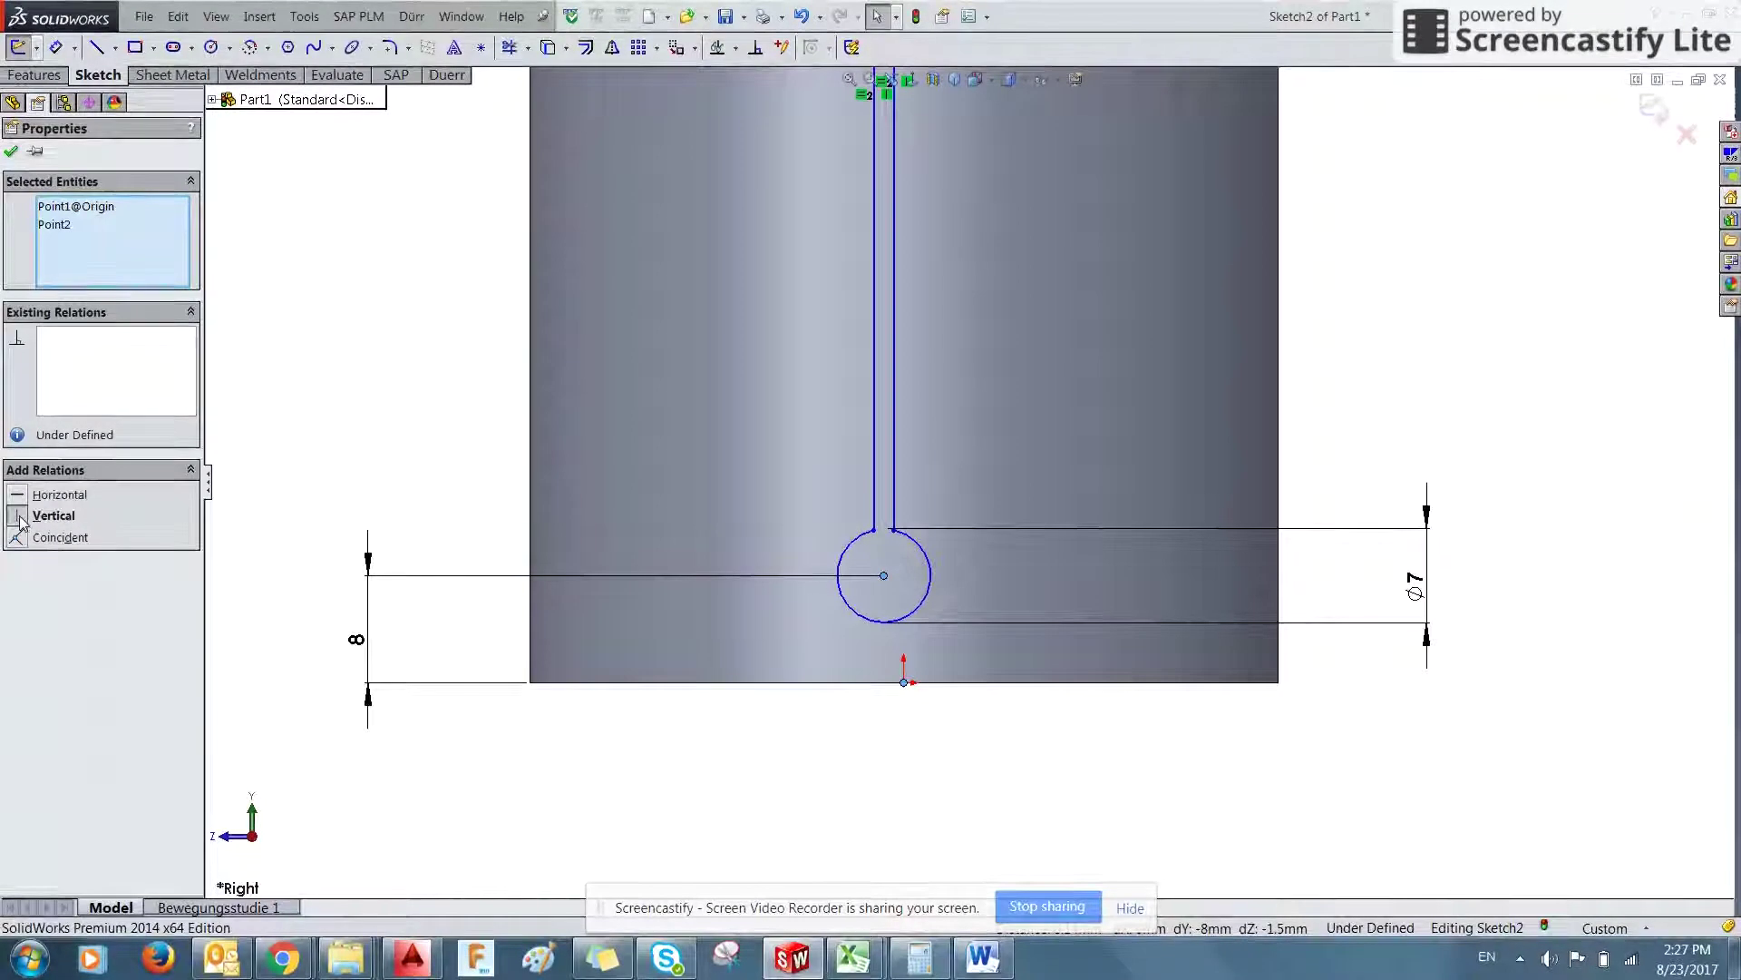
left_click(22, 517)
left_click(460, 419)
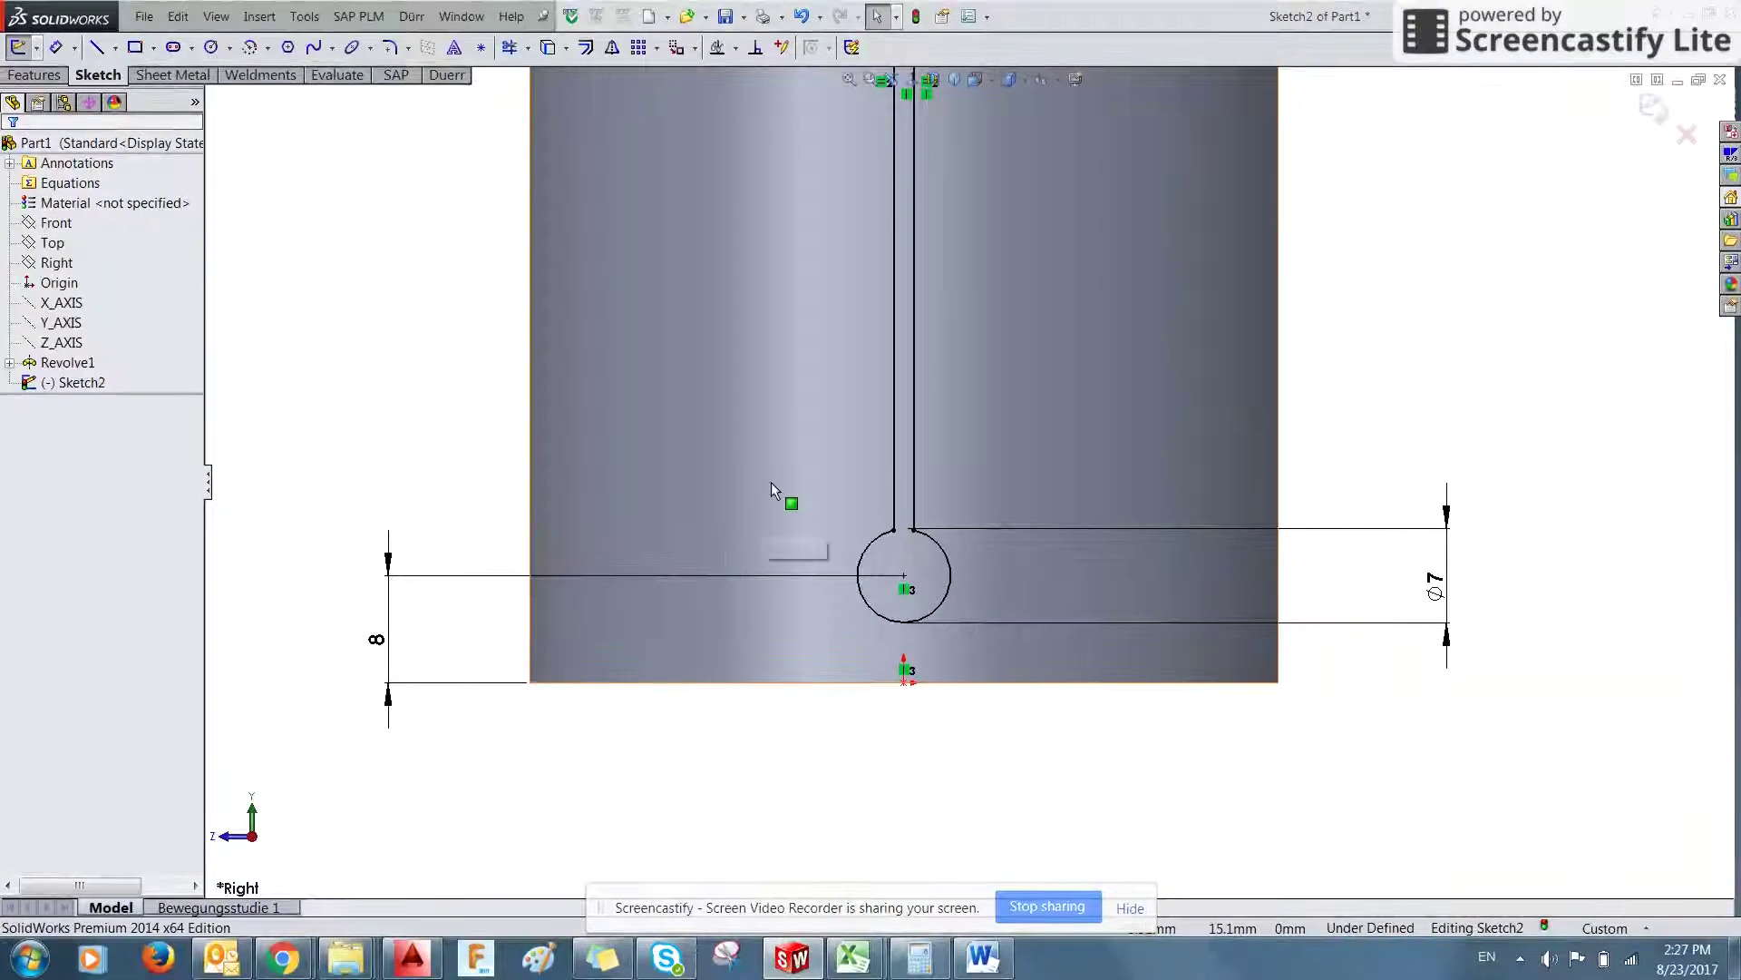
- Move the slot's short top line up past the collet's top, to about 85.7 mm above the origin
scroll(989, 258, "up", 10)
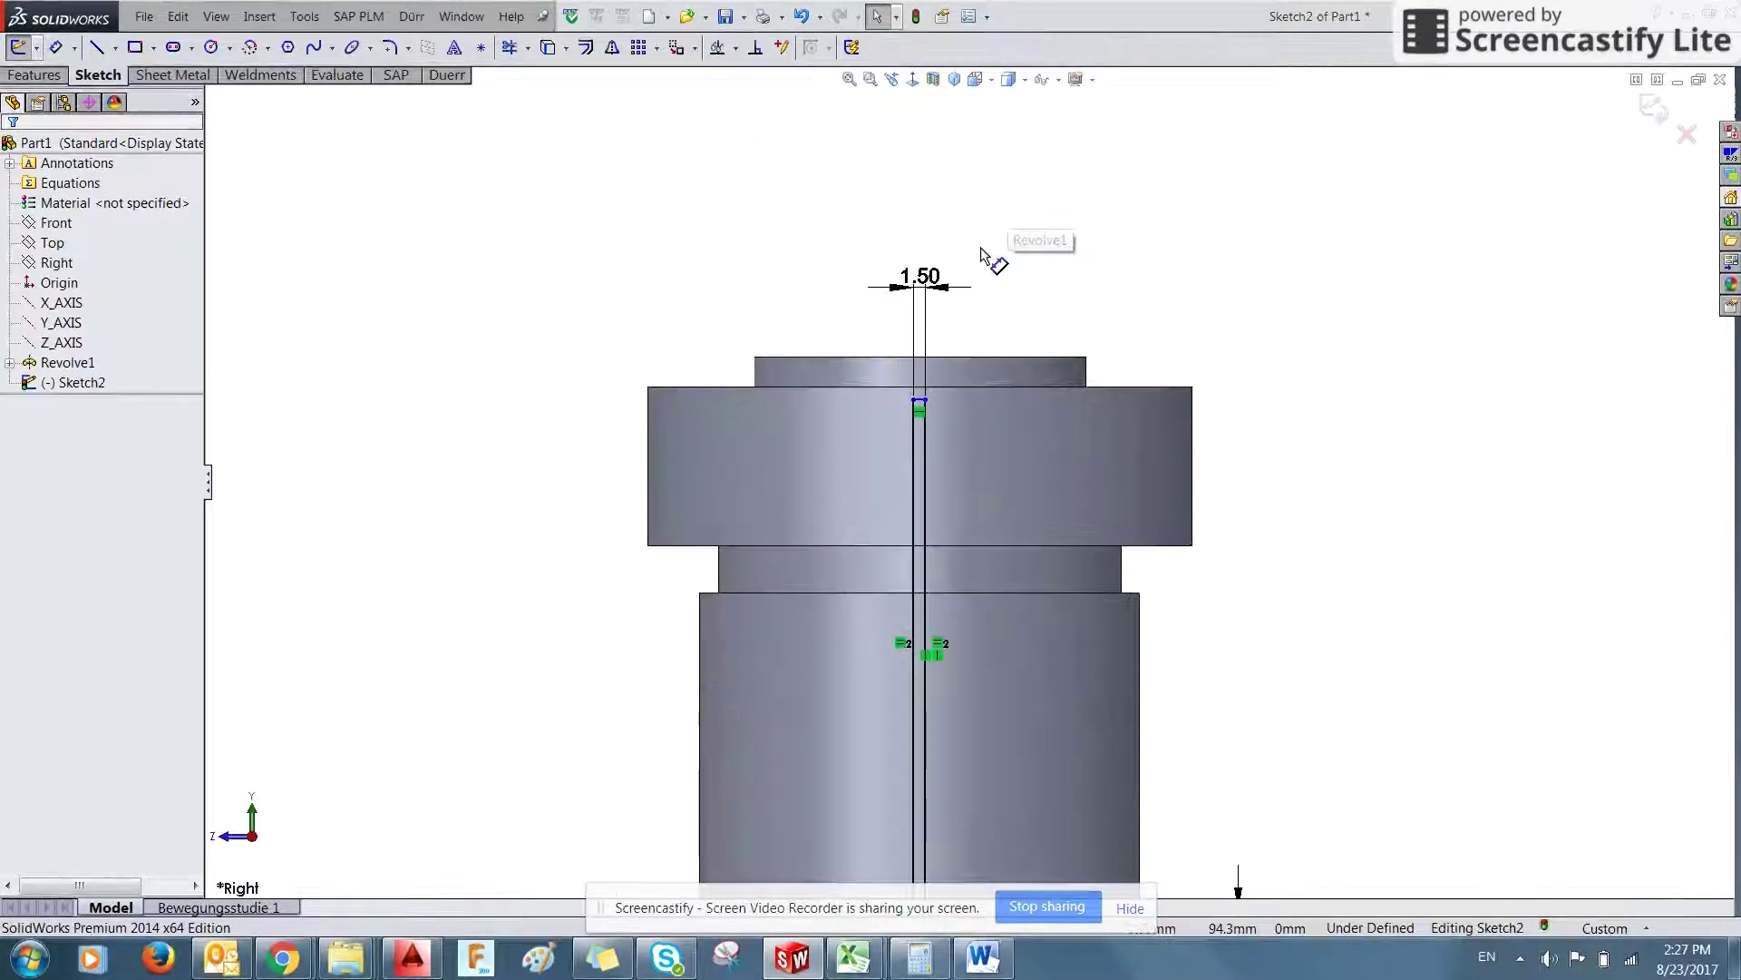
scroll(944, 393, "down", 4)
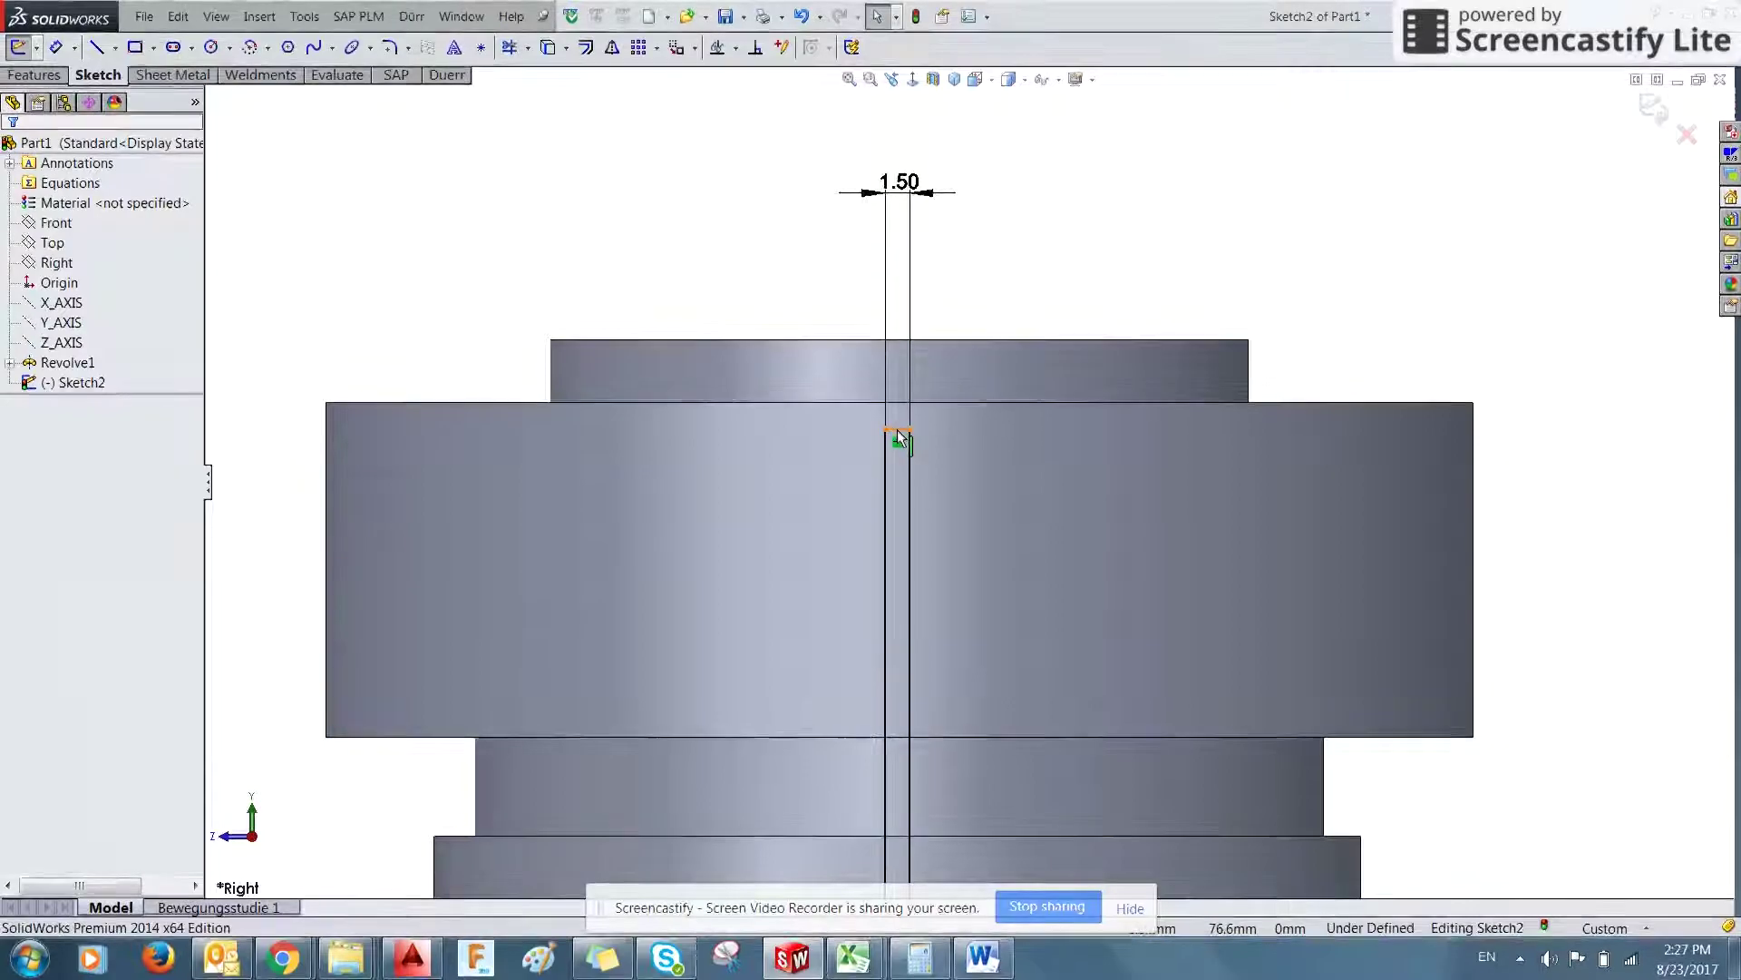
mouse_move(897, 435)
left_mouse_down()
mouse_move(898, 238)
mouse_move(898, 467)
mouse_move(899, 296)
left_mouse_up()
scroll(1085, 525, "up", 6)
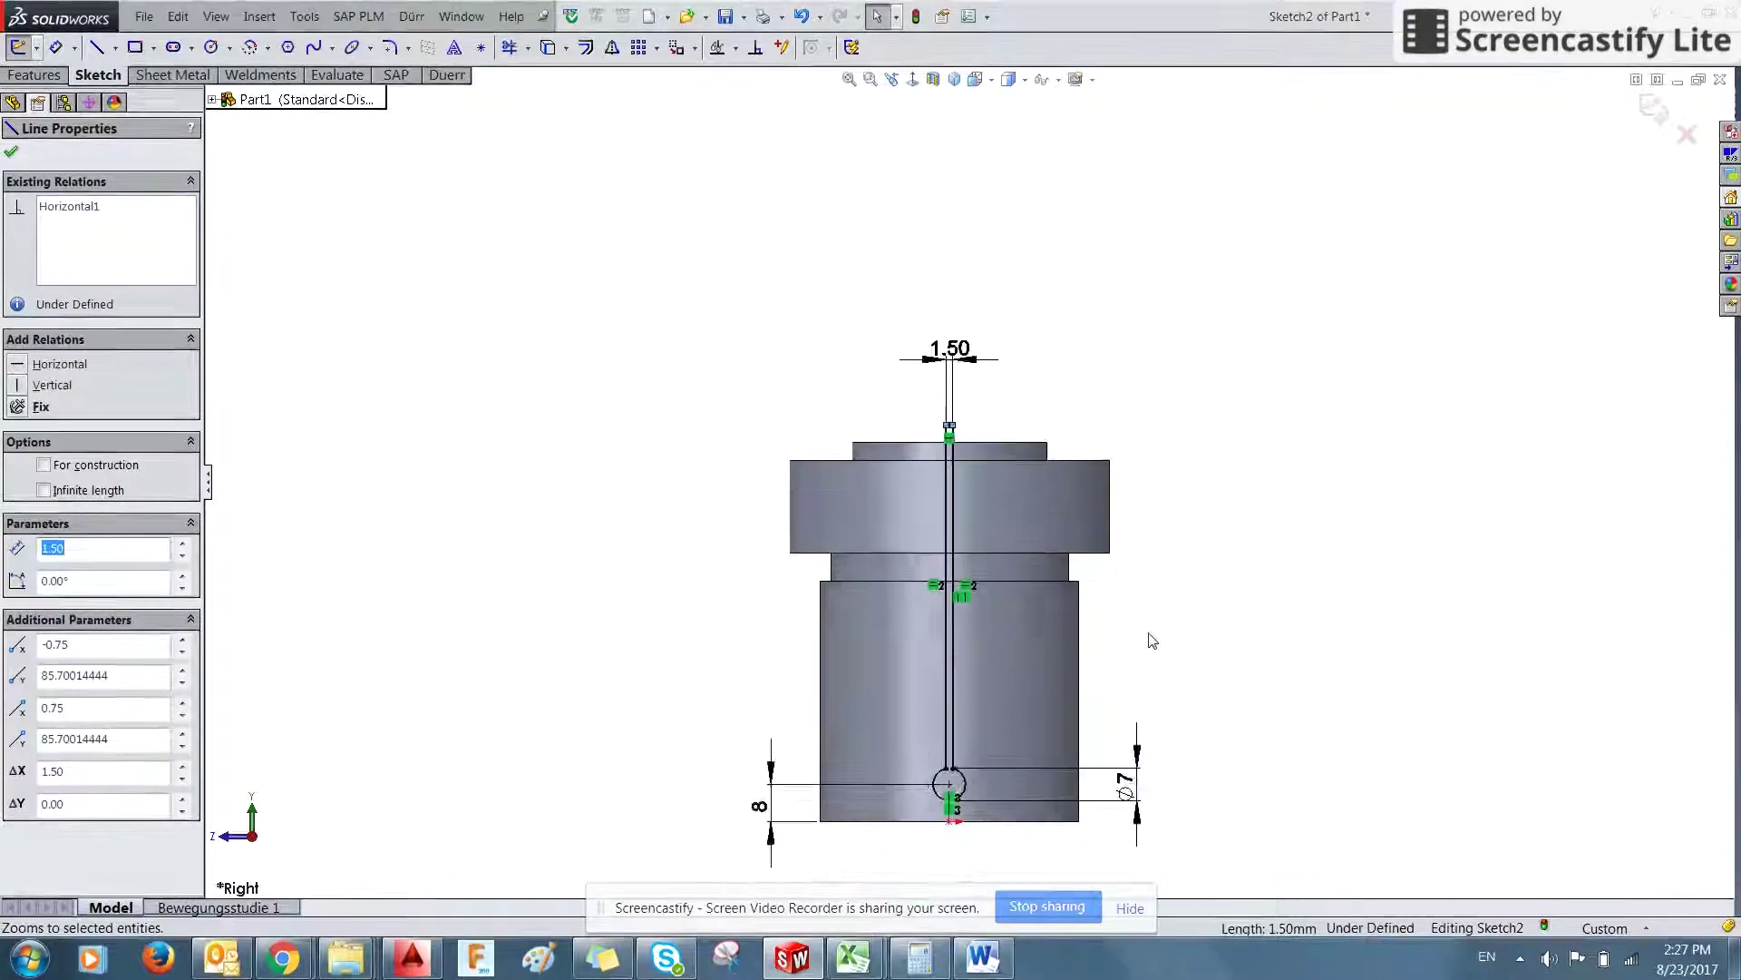
scroll(1035, 610, "down", 1)
- Recheck the slot view in AutoCAD, and dimension the slot's vertical line at 75 mm in SolidWorks
key("alt+Tab")
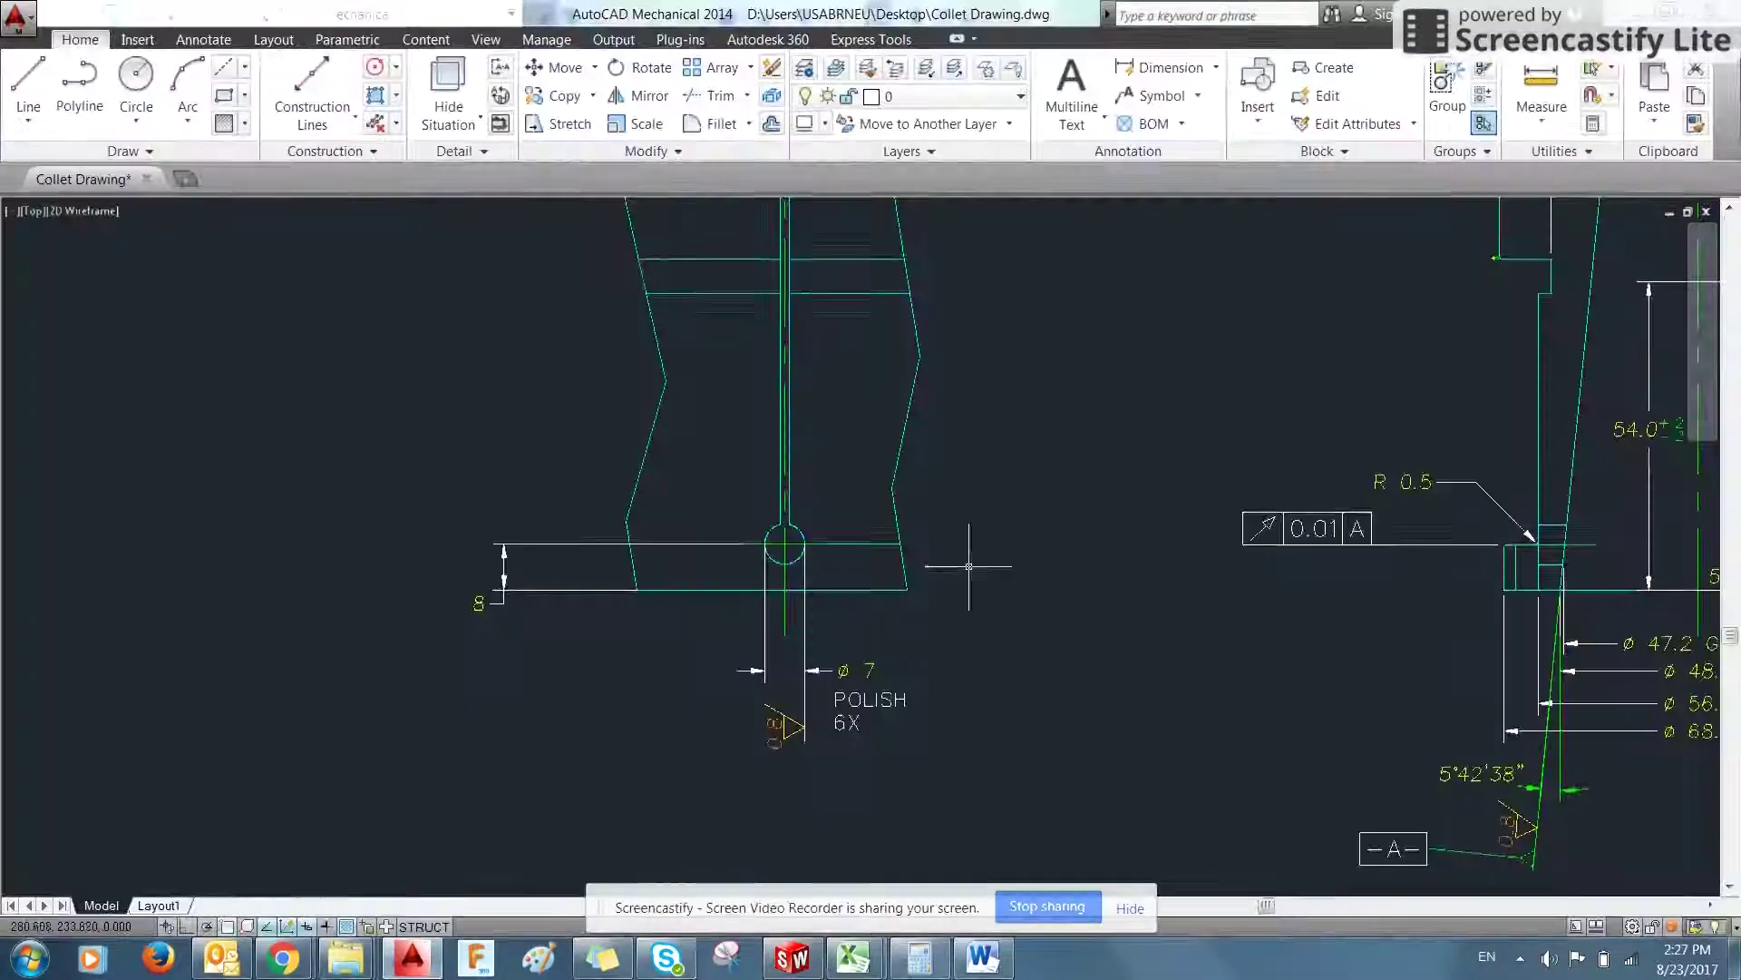
scroll(944, 512, "down", 4)
scroll(980, 321, "up", 2)
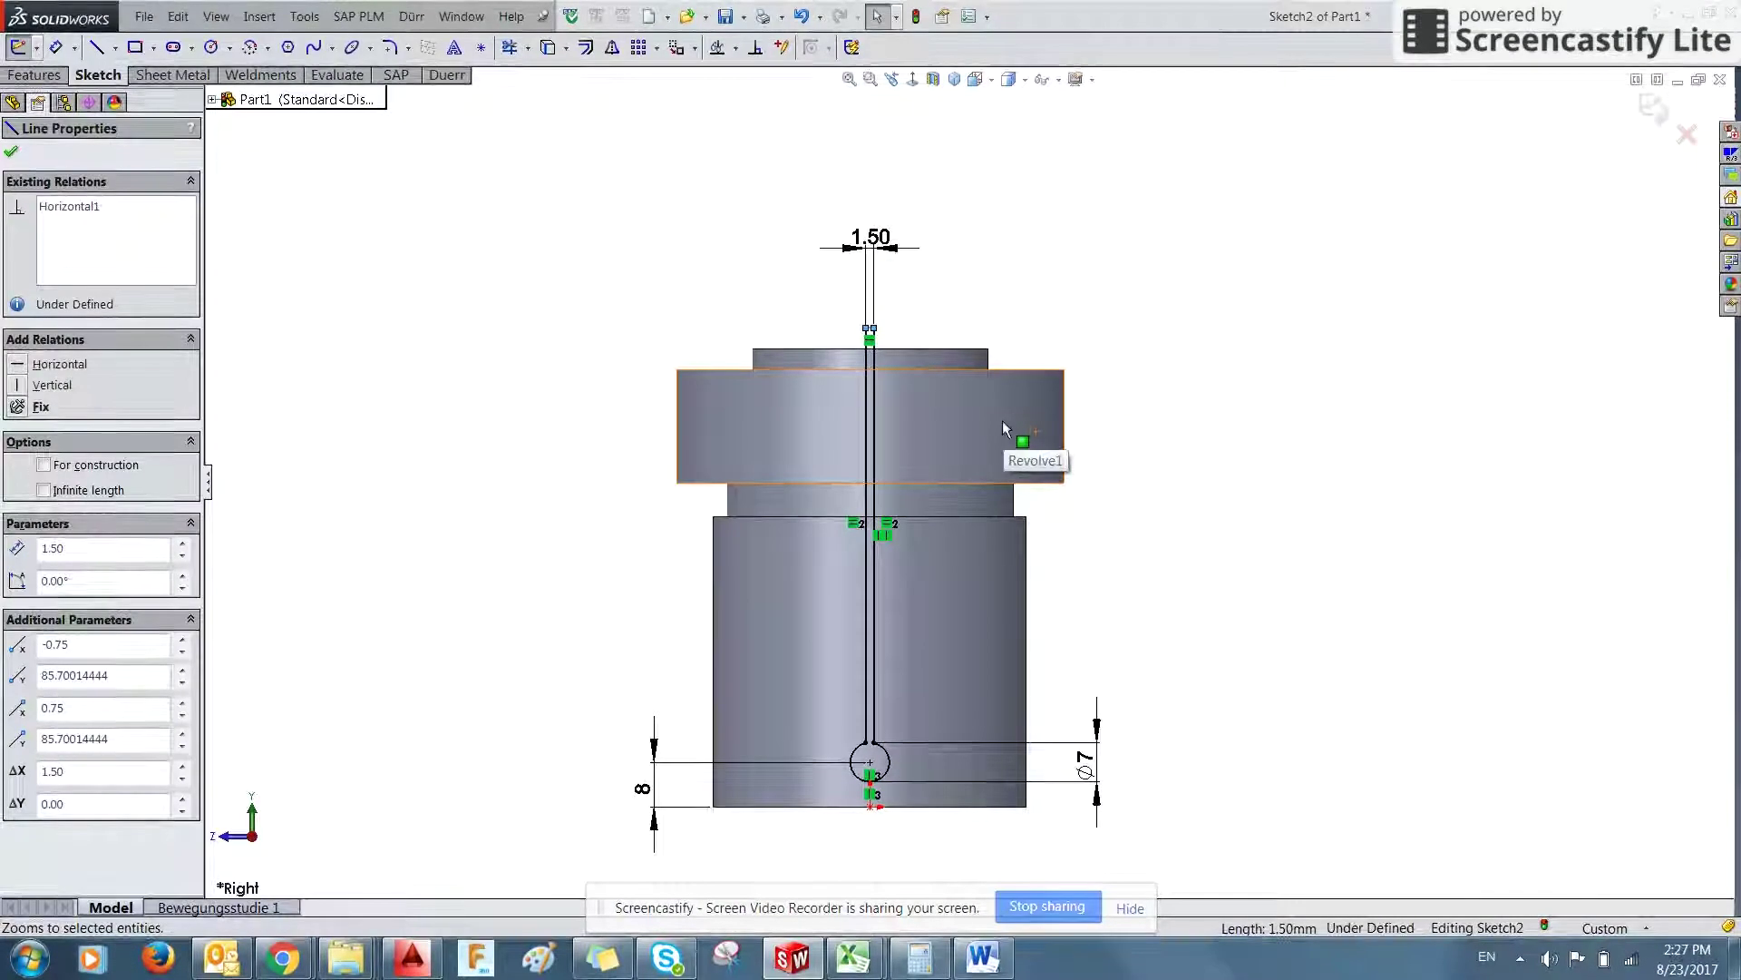
left_click(618, 412)
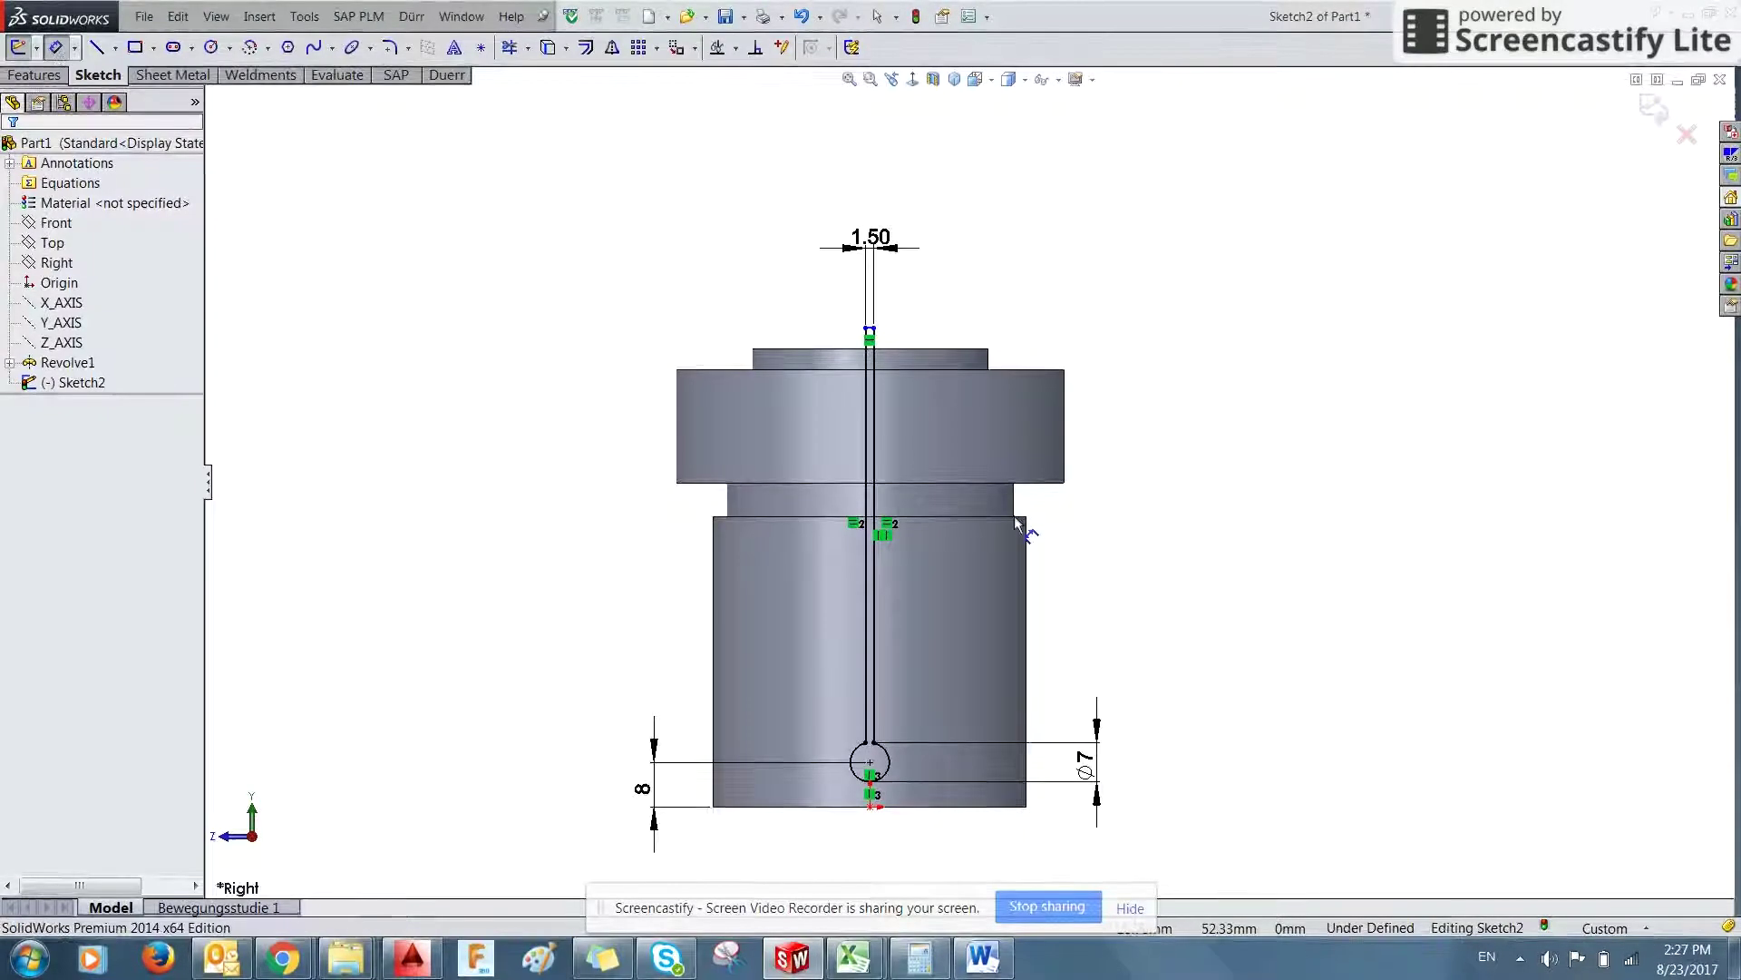
left_click(873, 448)
left_click(1239, 494)
type("75")
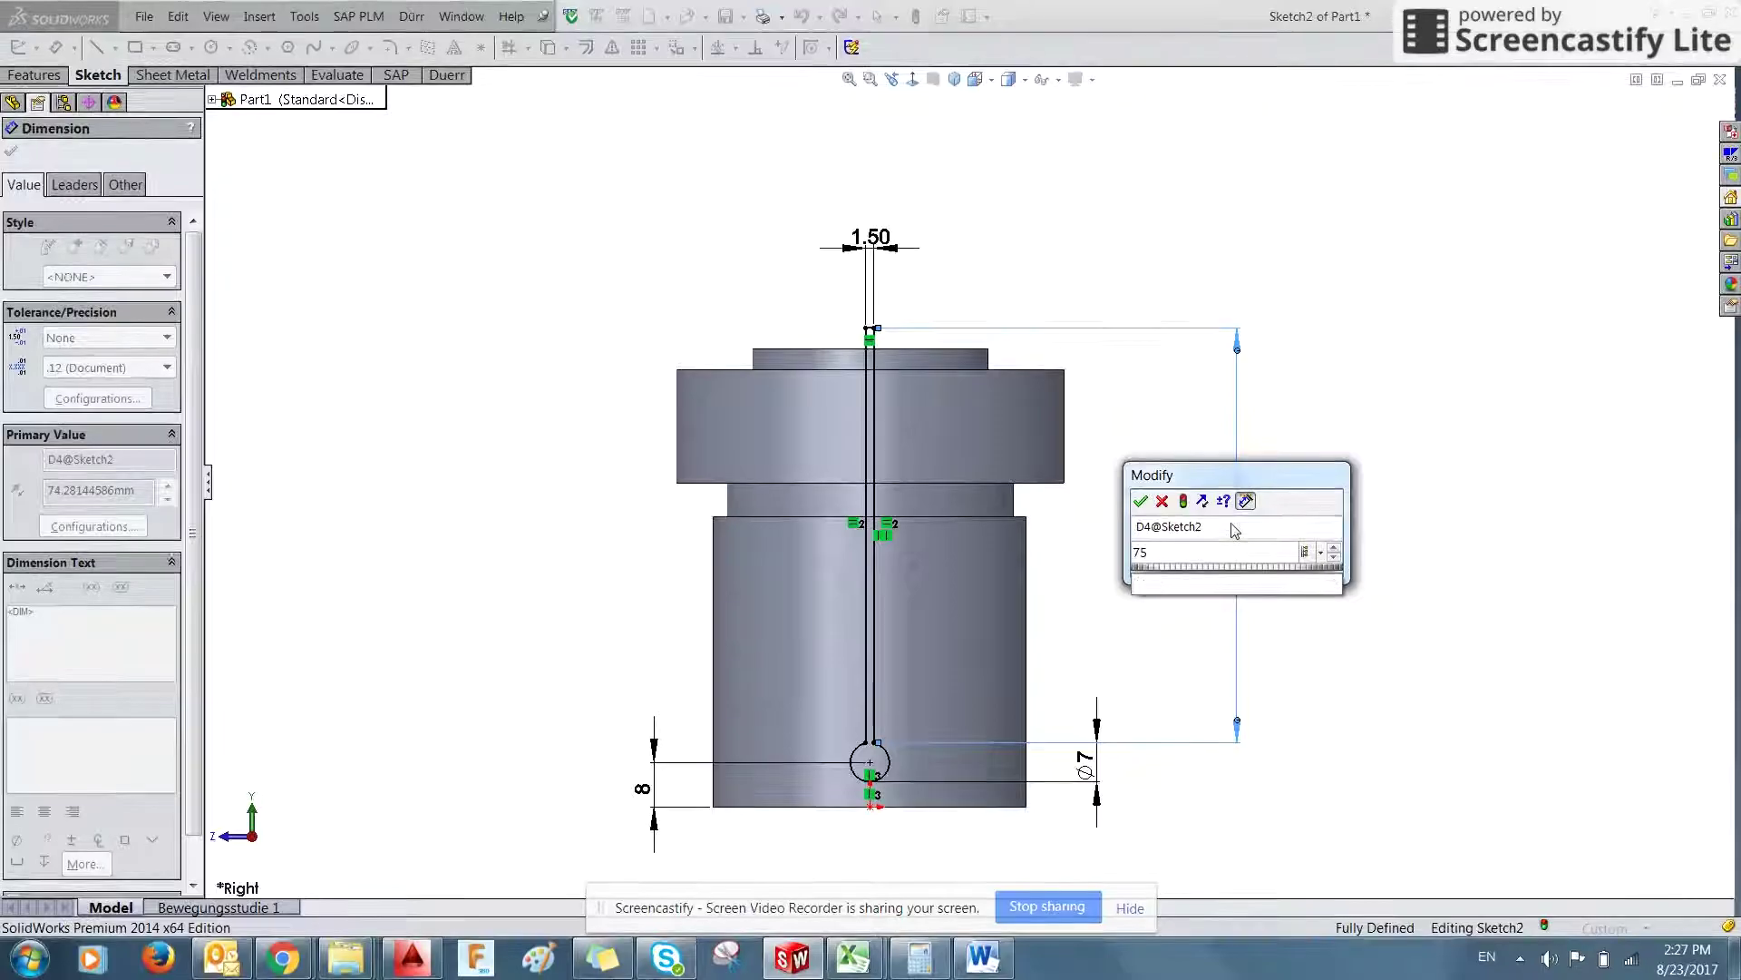
key("Return")
key("Escape")
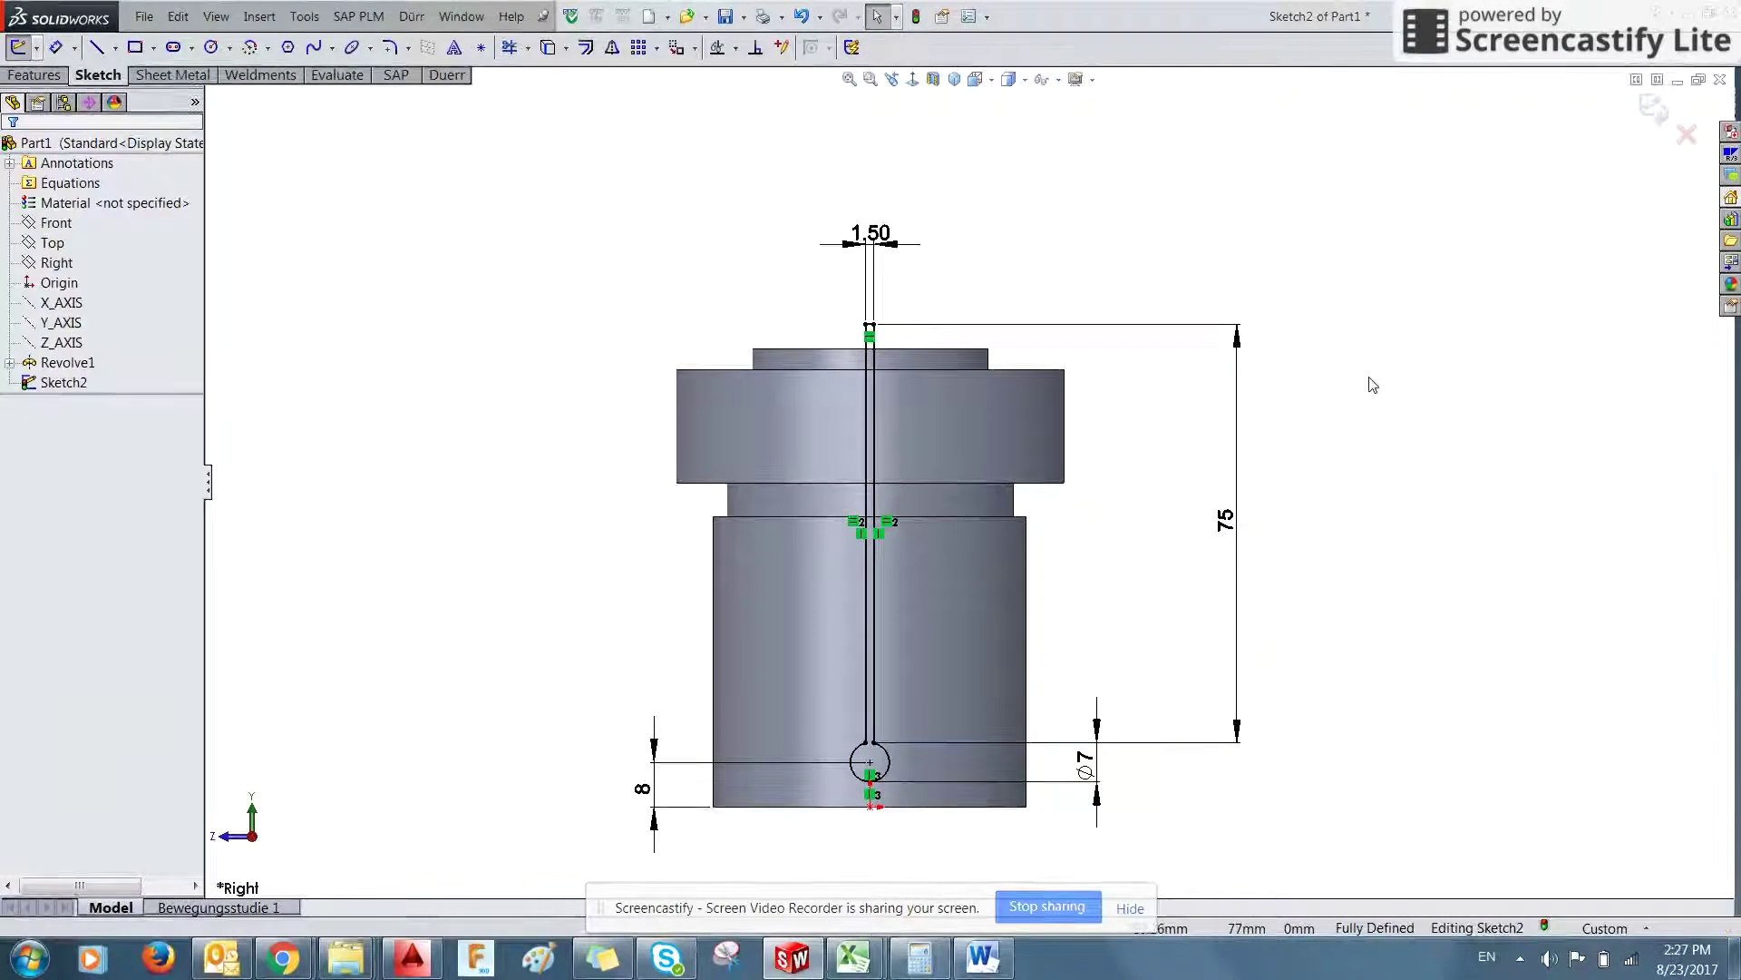
- Close the finished slot sketch and select it in the part for a cut feature
left_click(1652, 109)
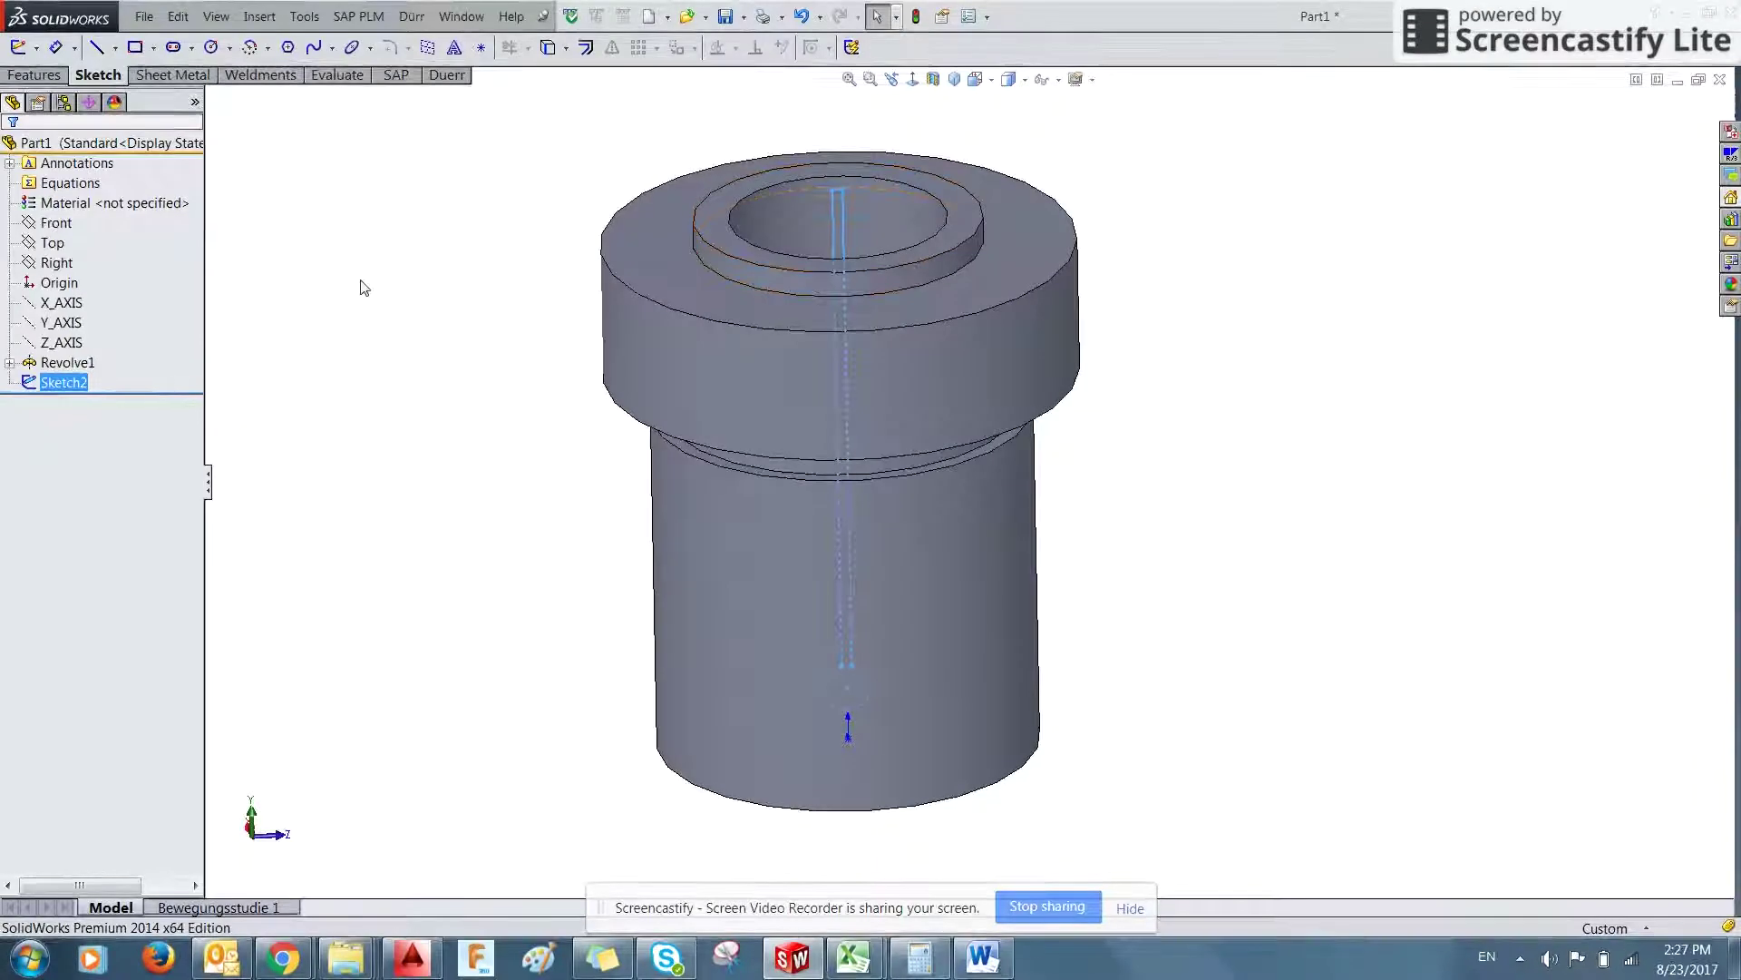
left_click(52, 243)
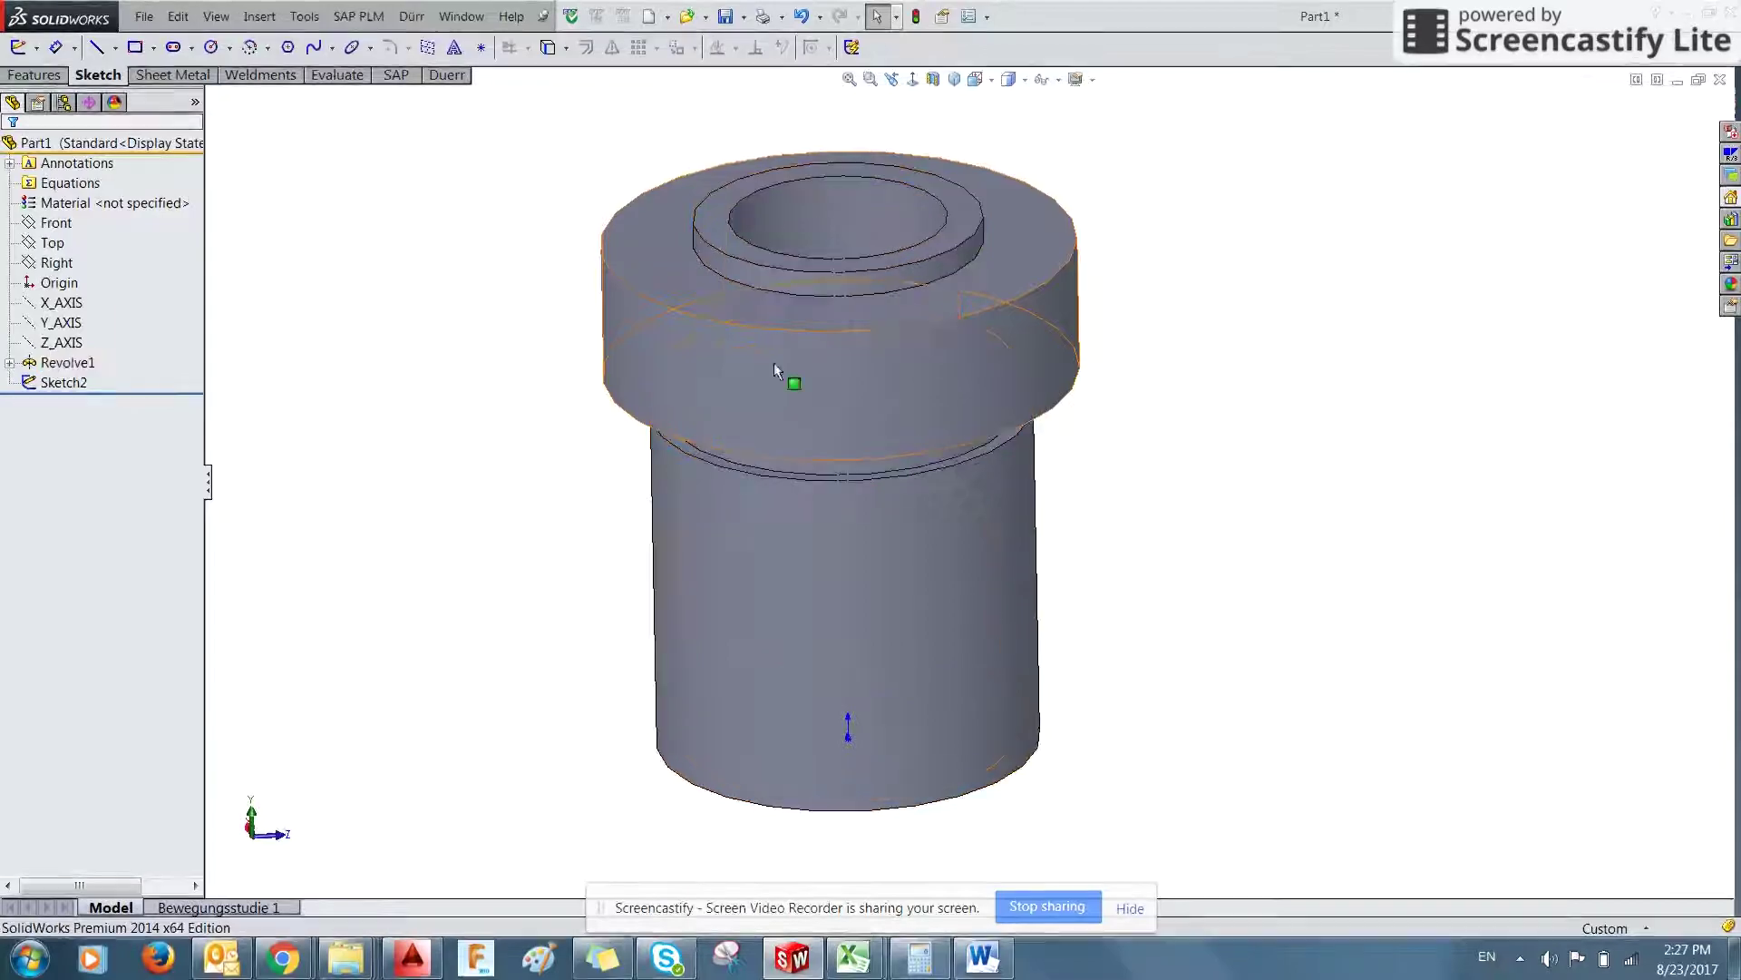
left_click(66, 381)
mouse_move(436, 363)
middle_mouse_down()
mouse_move(451, 354)
mouse_move(454, 610)
mouse_move(466, 559)
mouse_move(424, 435)
mouse_move(464, 389)
mouse_move(447, 357)
middle_mouse_up()
left_click(48, 76)
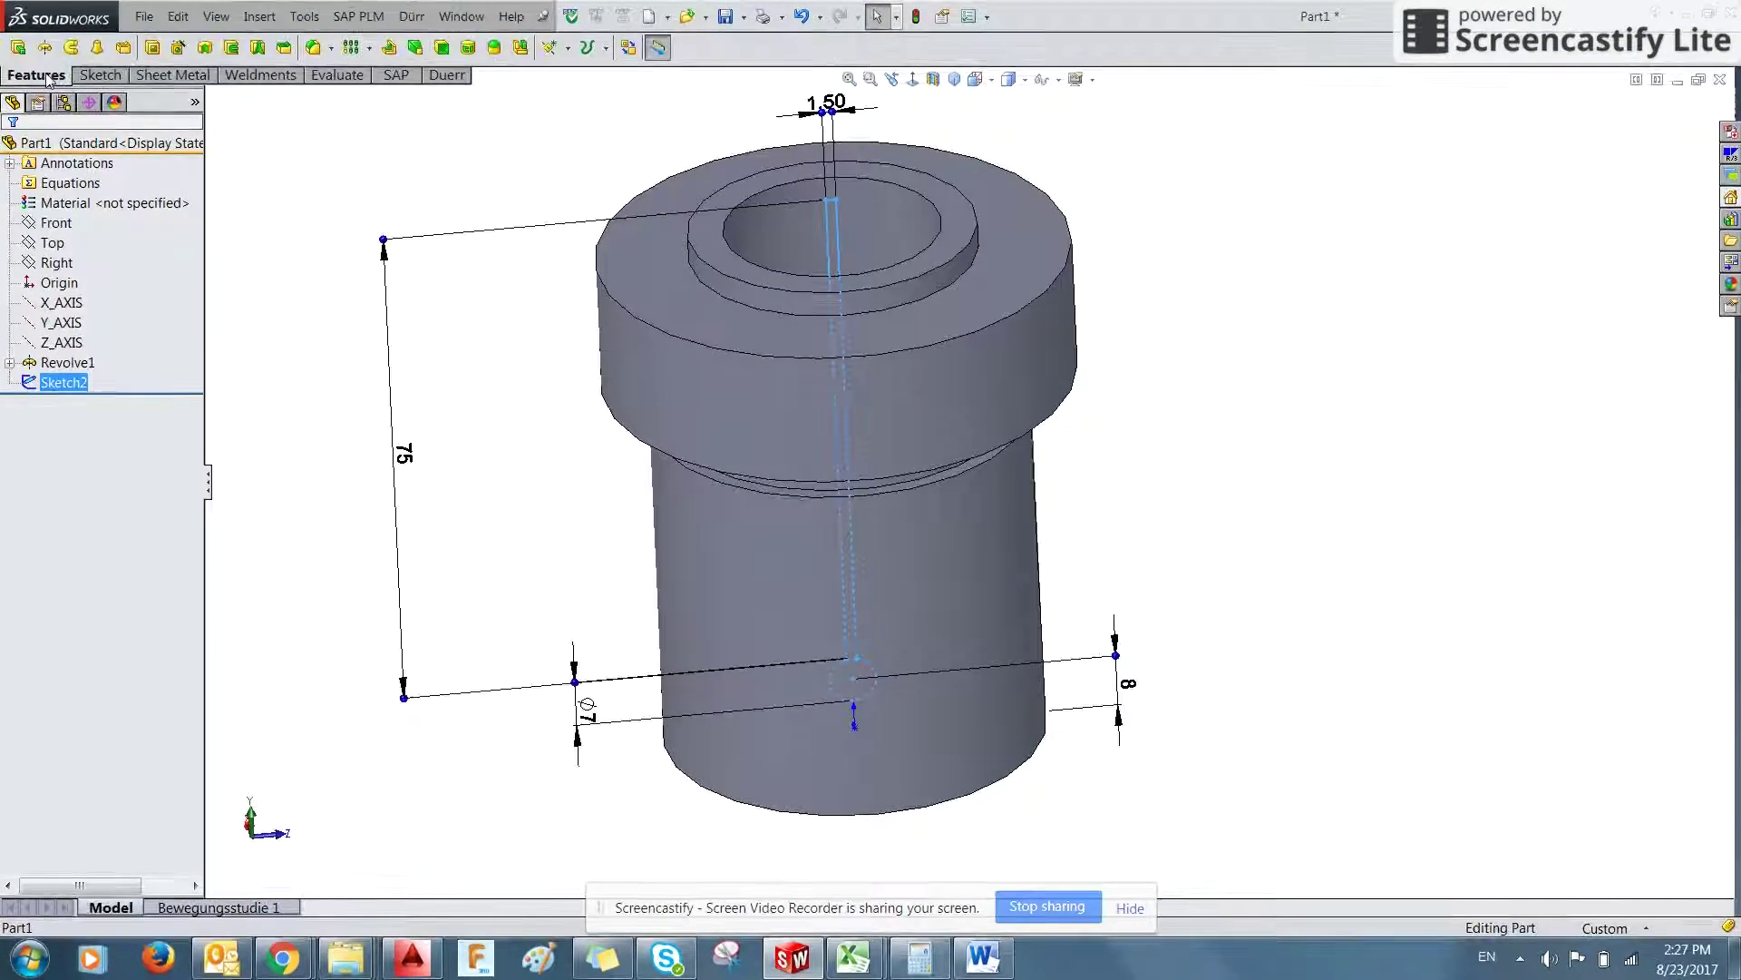
key("z")
middle_click_drag(726, 177, 690, 234)
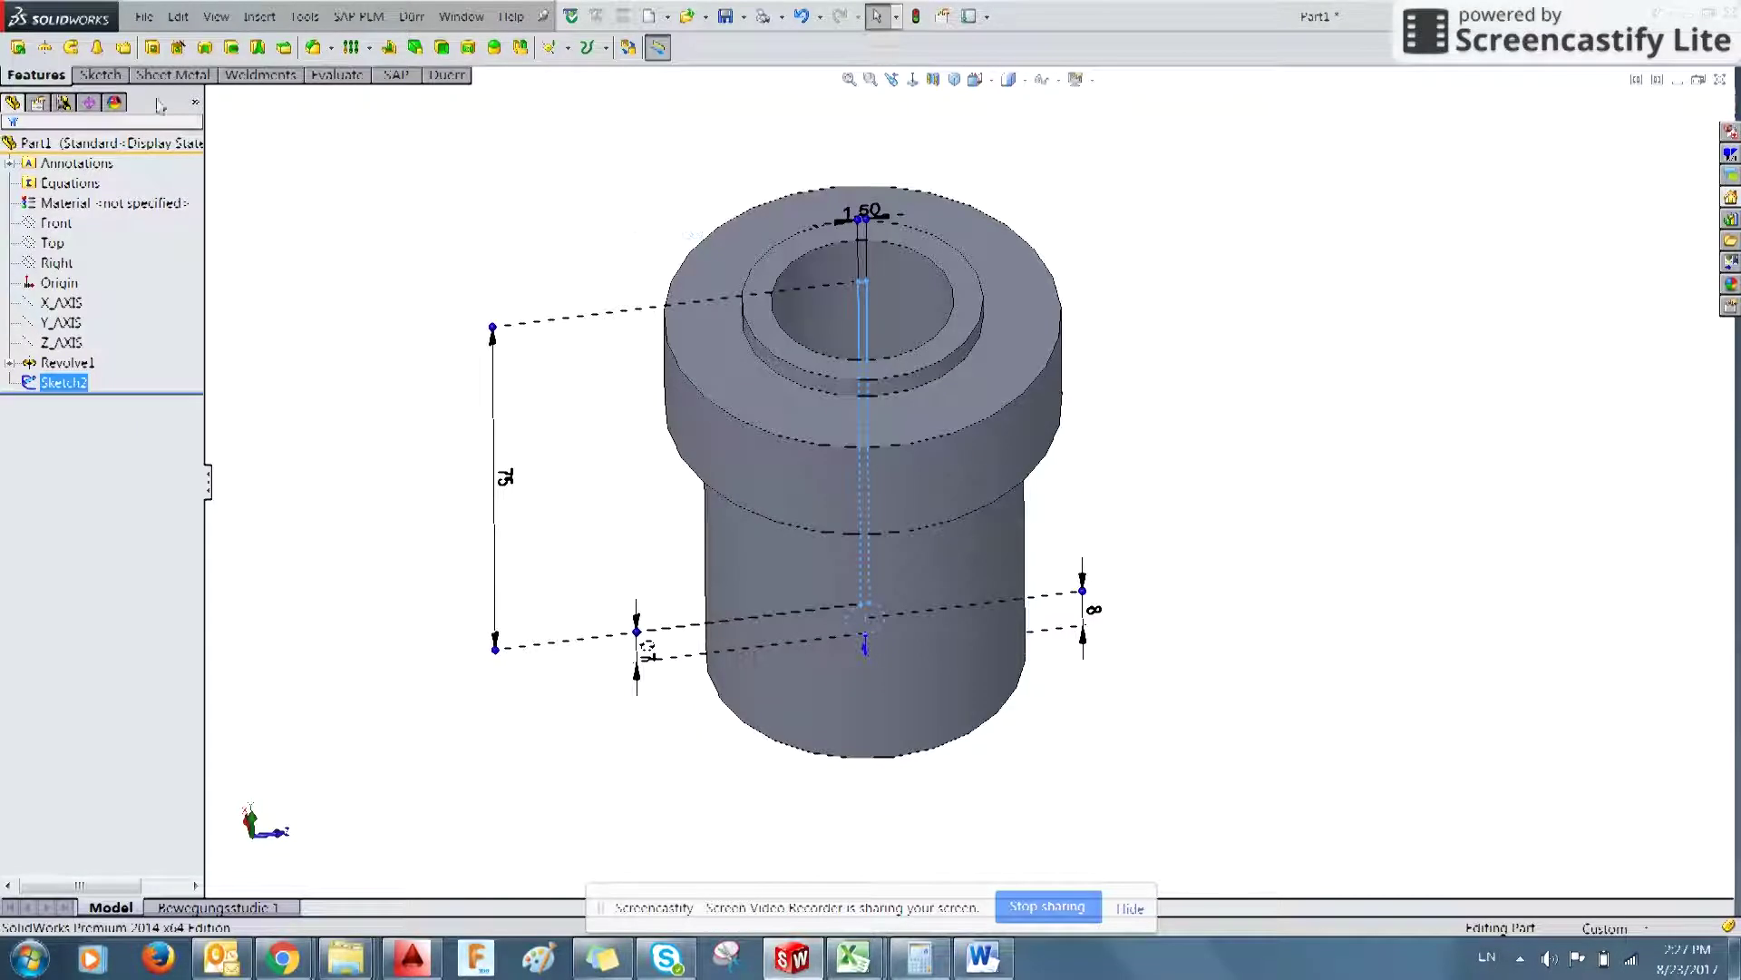
- Extrude-cut the slot sketch in one direction with the Through All end condition, slotting one side of the collet
left_click(151, 50)
middle_click_drag(471, 422, 632, 545)
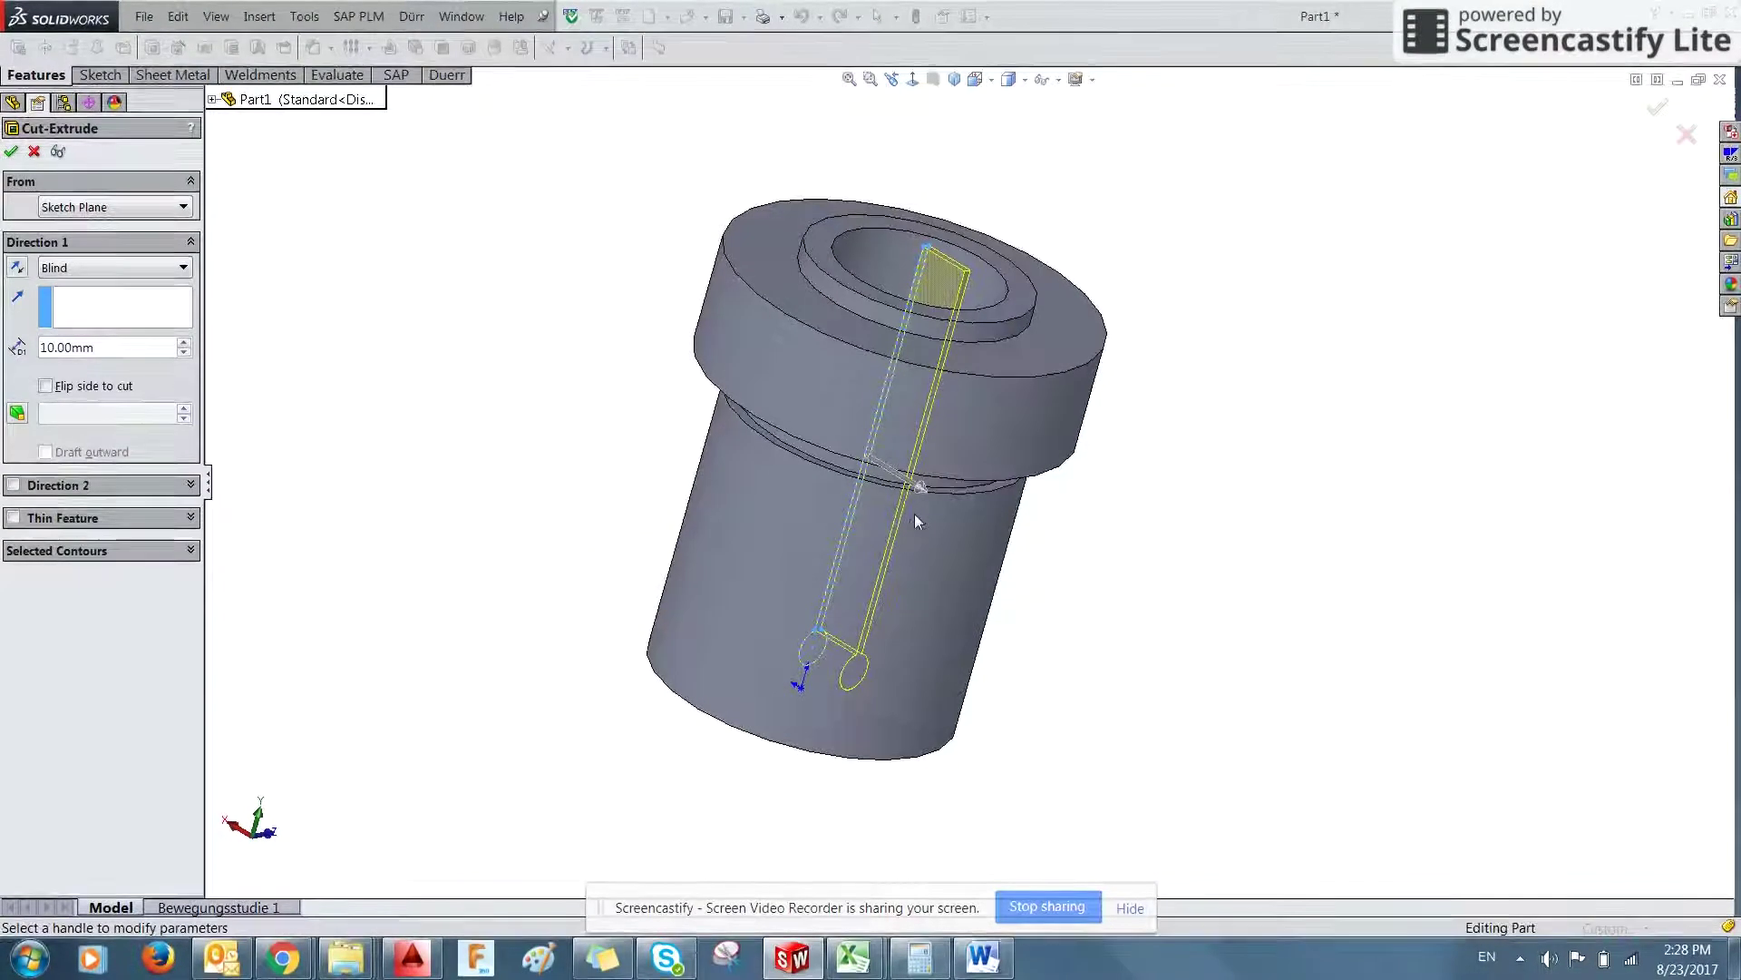
mouse_move(922, 497)
left_mouse_down()
mouse_move(1057, 580)
mouse_move(1165, 606)
left_mouse_up()
middle_click_drag(1310, 552, 1118, 557)
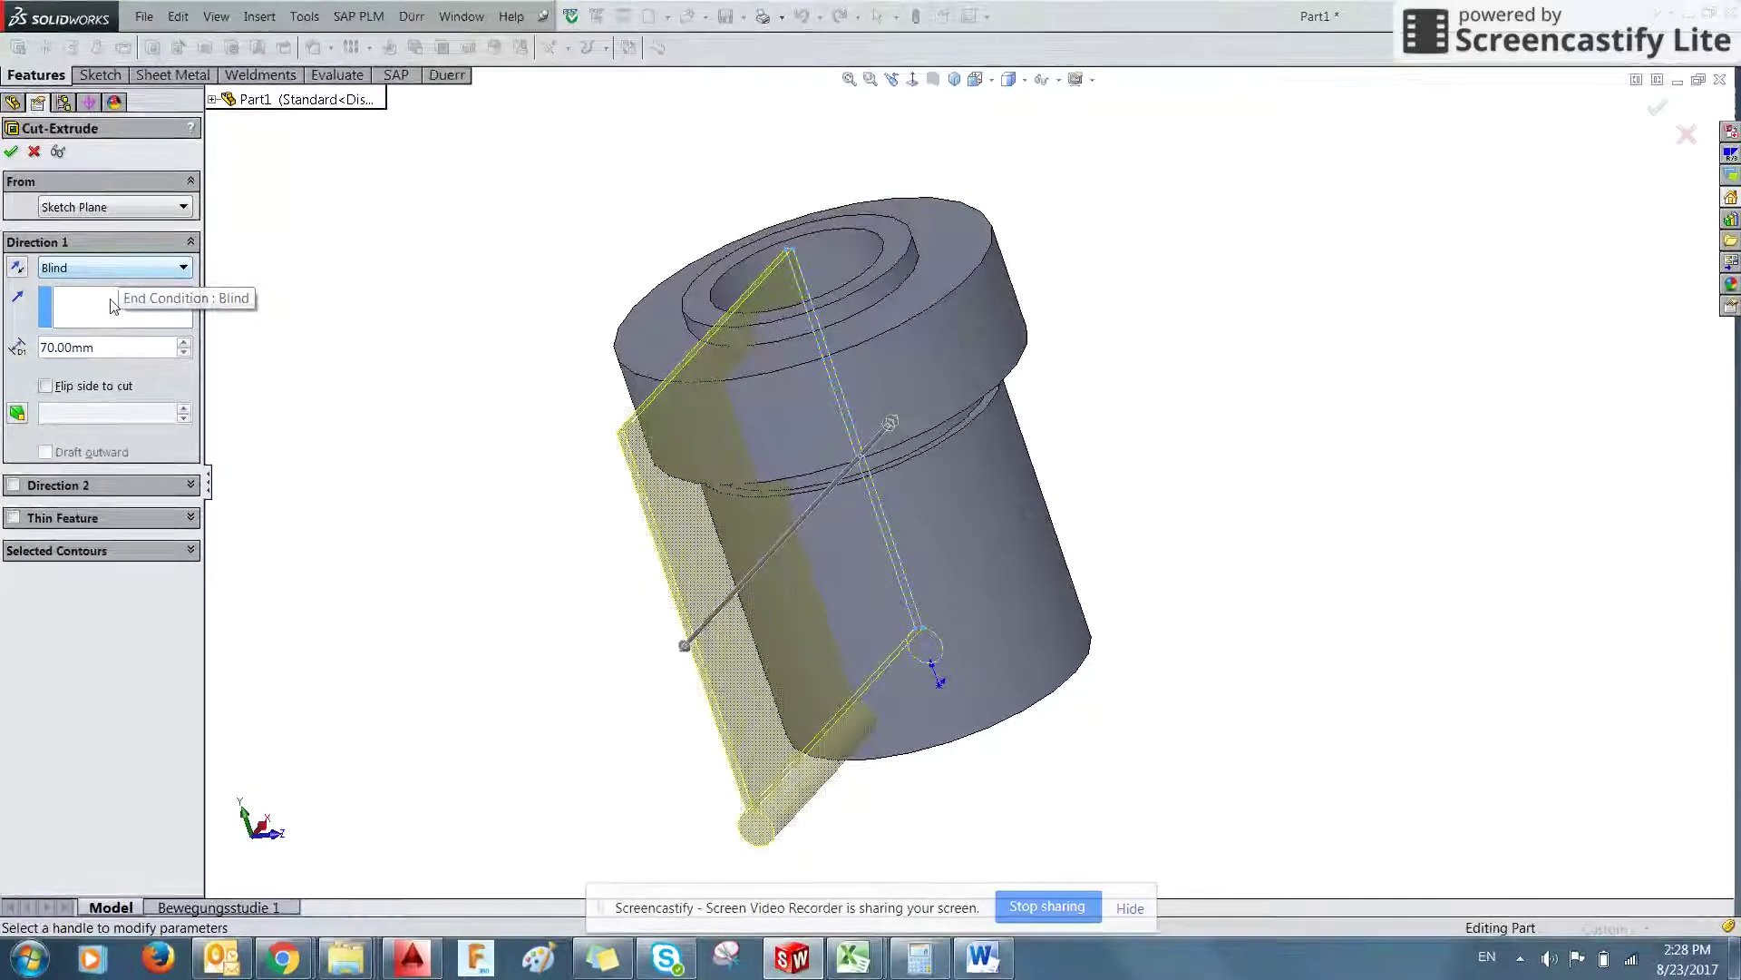
left_click(132, 266)
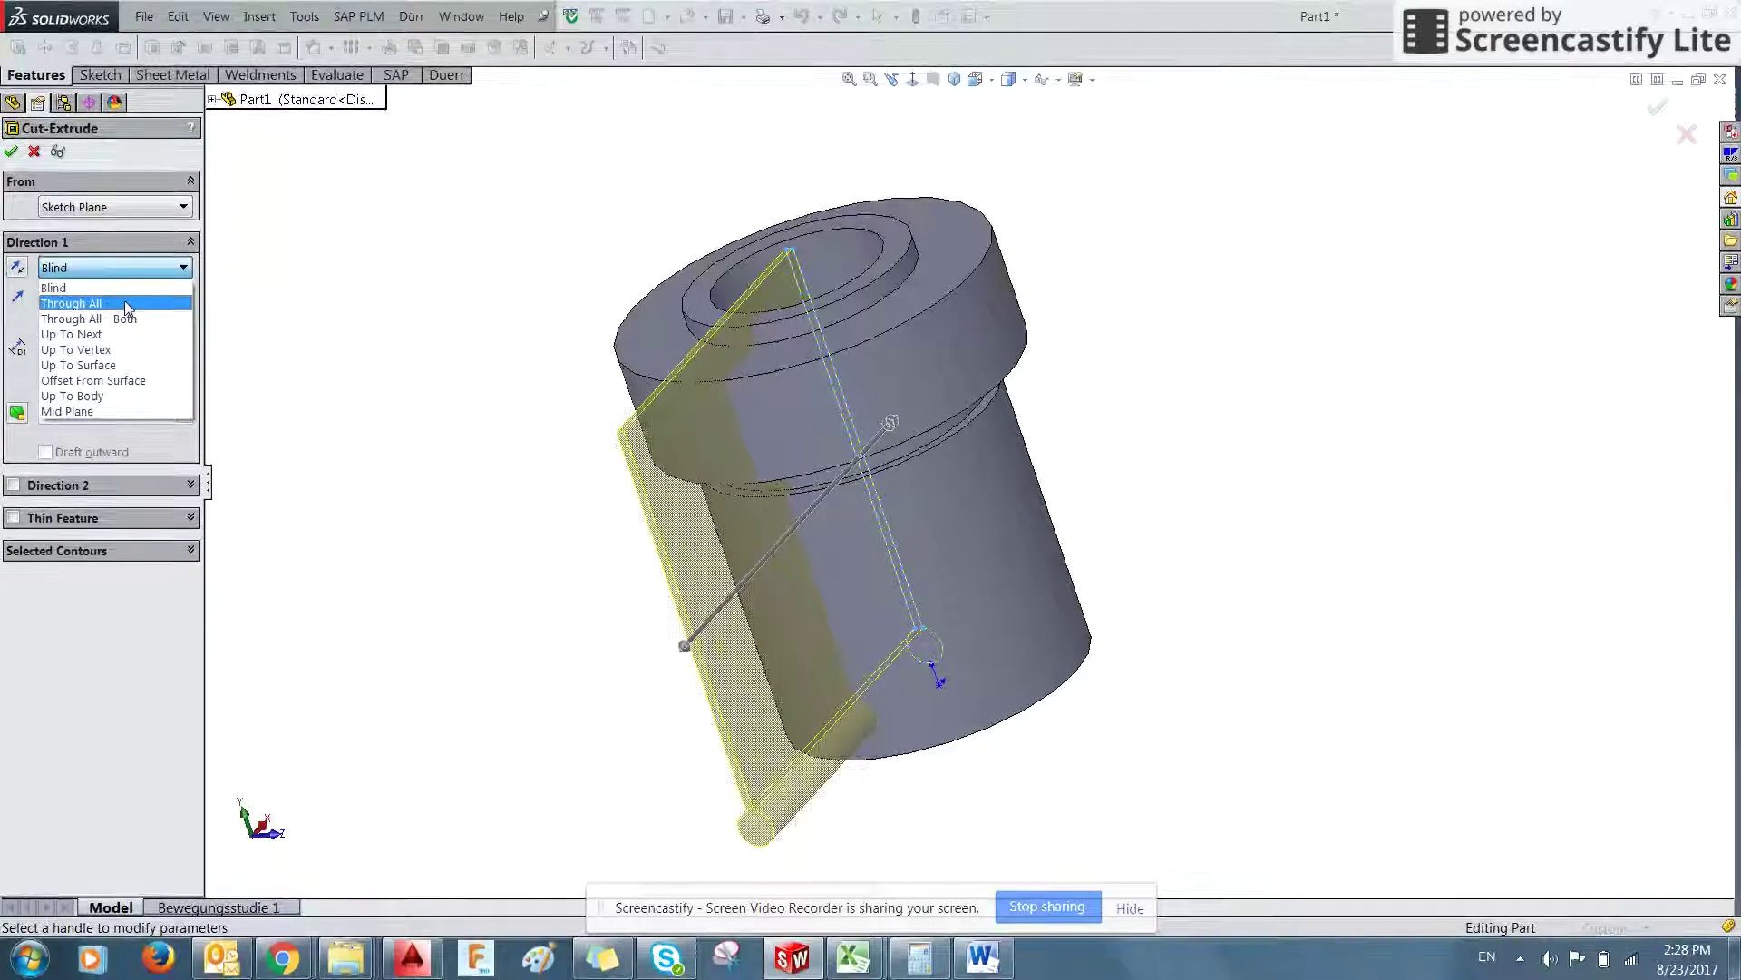
left_click(124, 303)
middle_click_drag(430, 416, 575, 400)
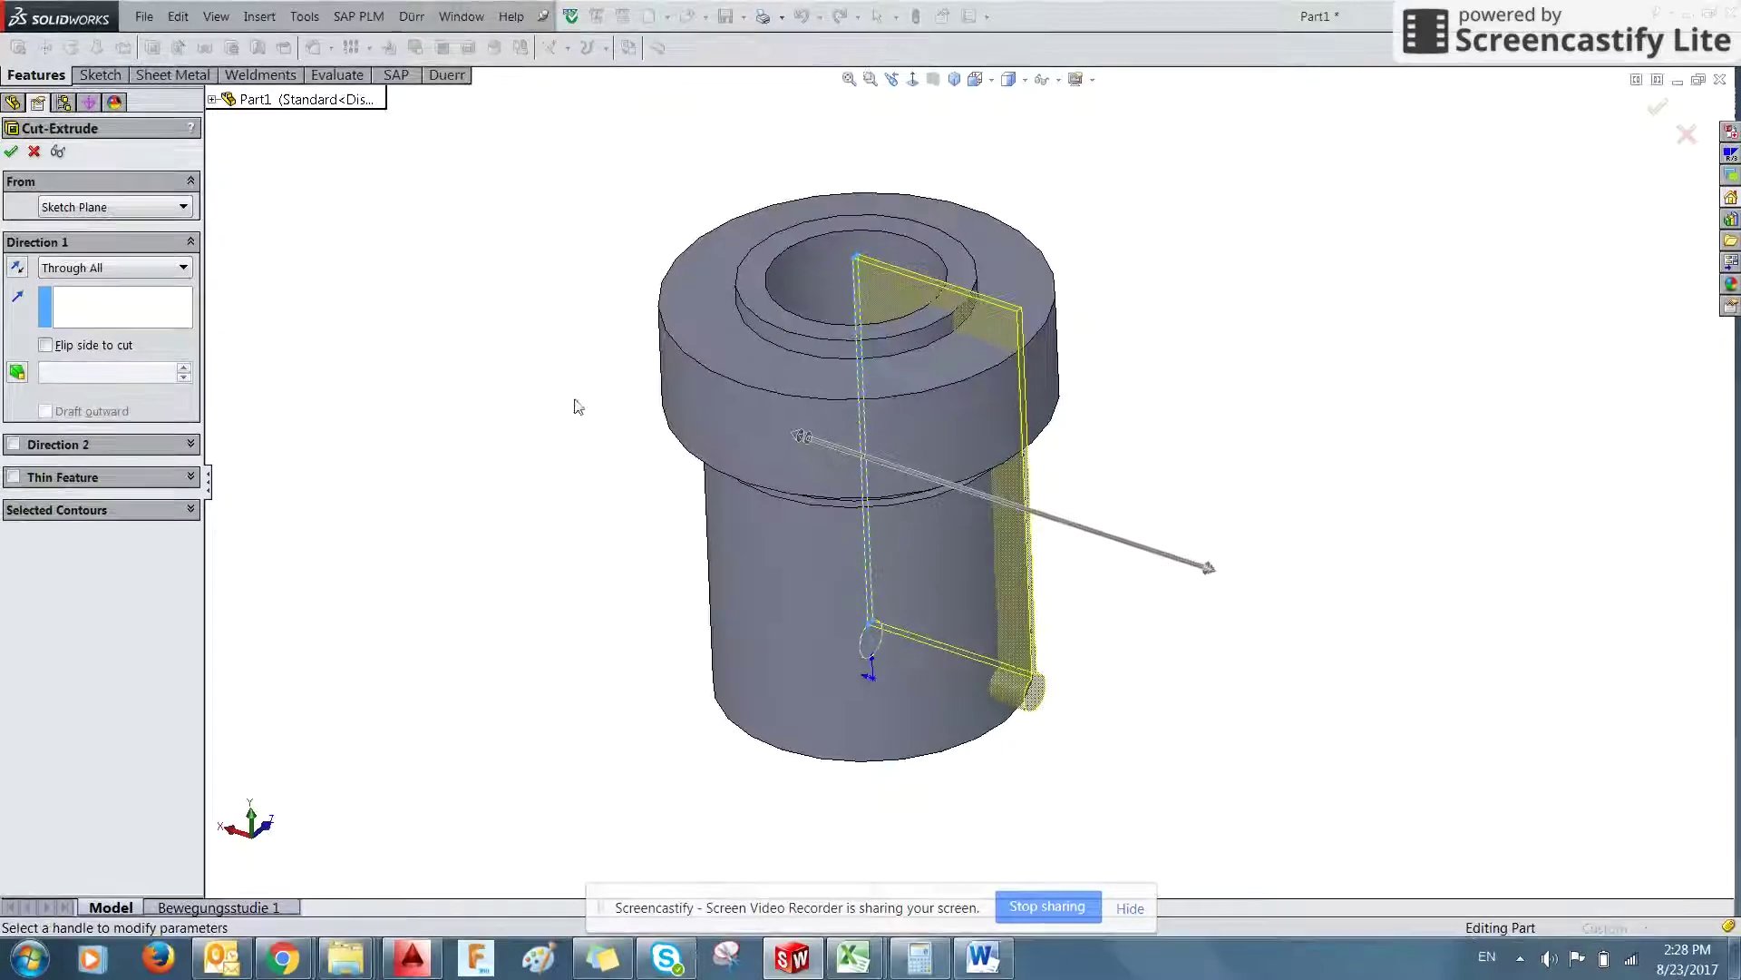
left_click(169, 269)
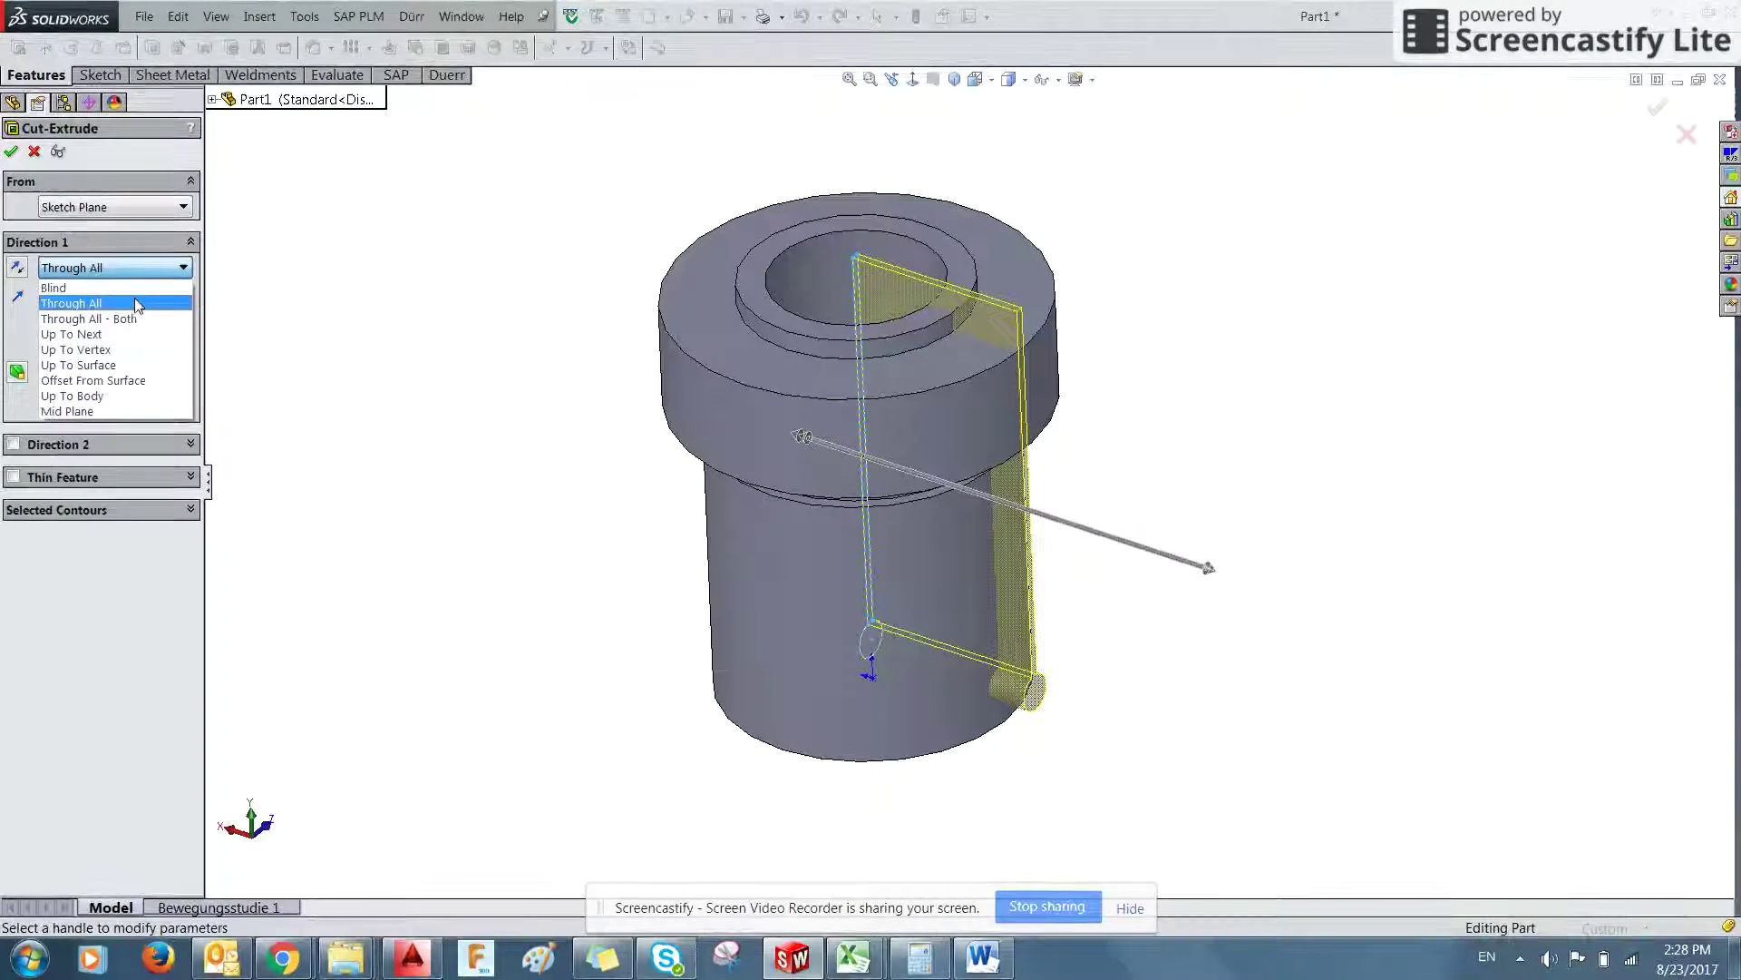
left_click(108, 305)
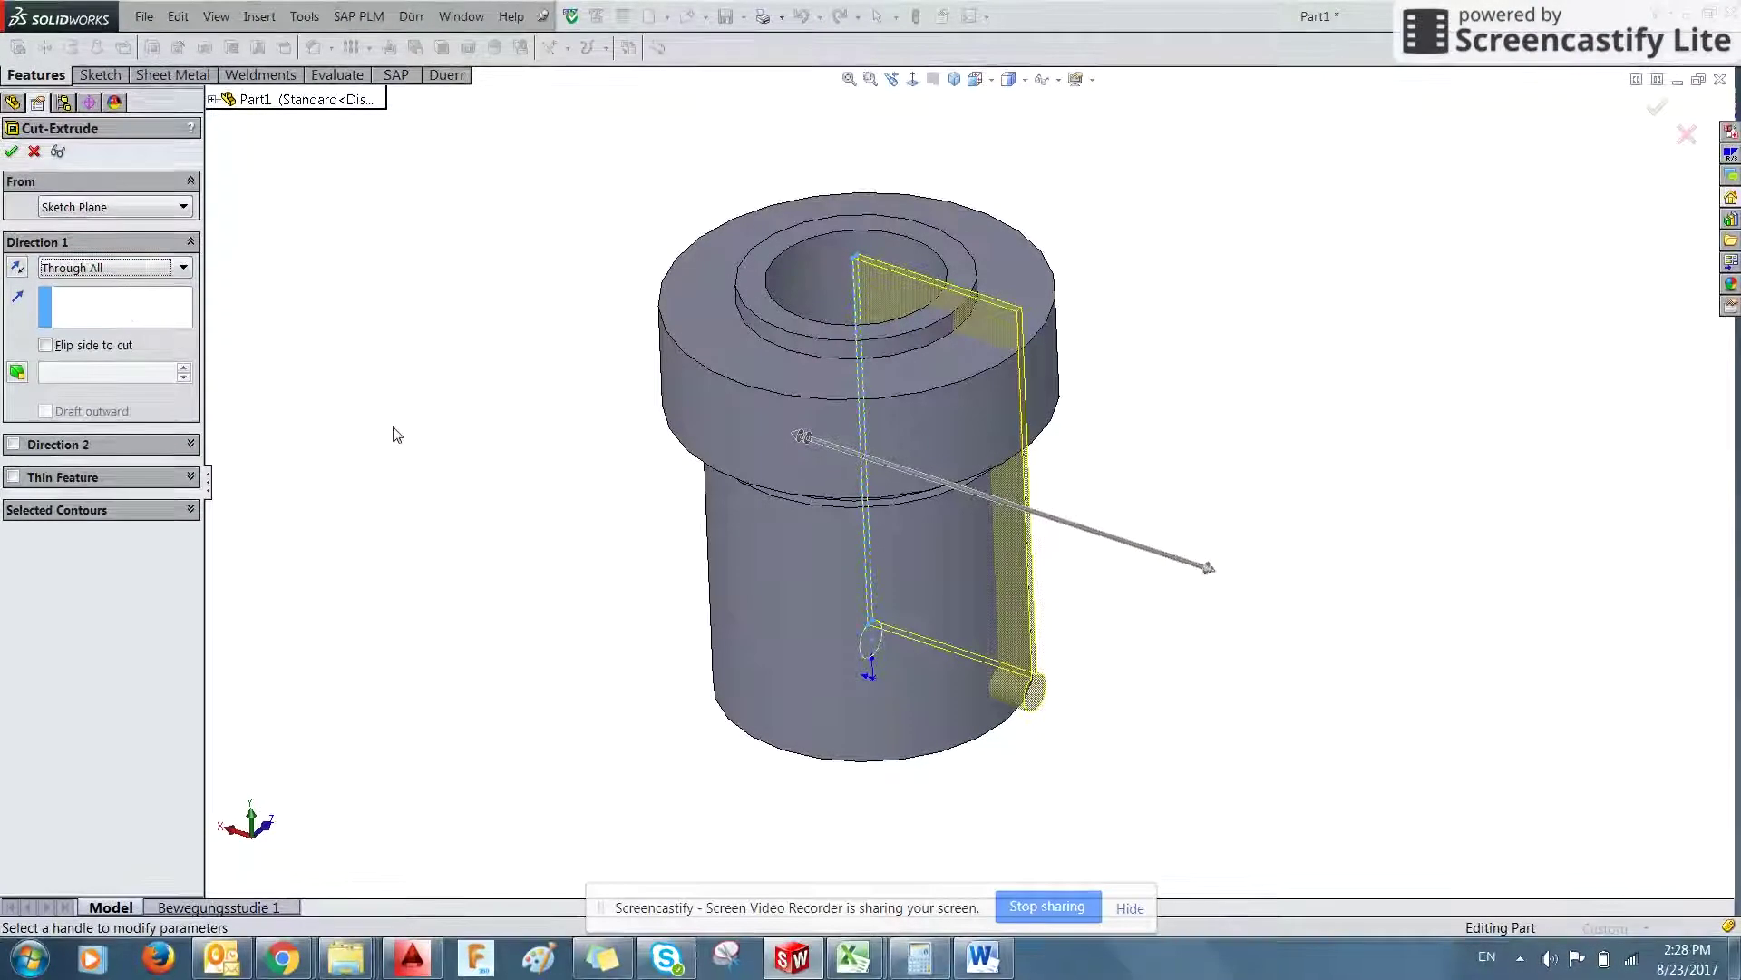
mouse_move(377, 427)
middle_mouse_down()
mouse_move(415, 381)
mouse_move(405, 408)
middle_mouse_up()
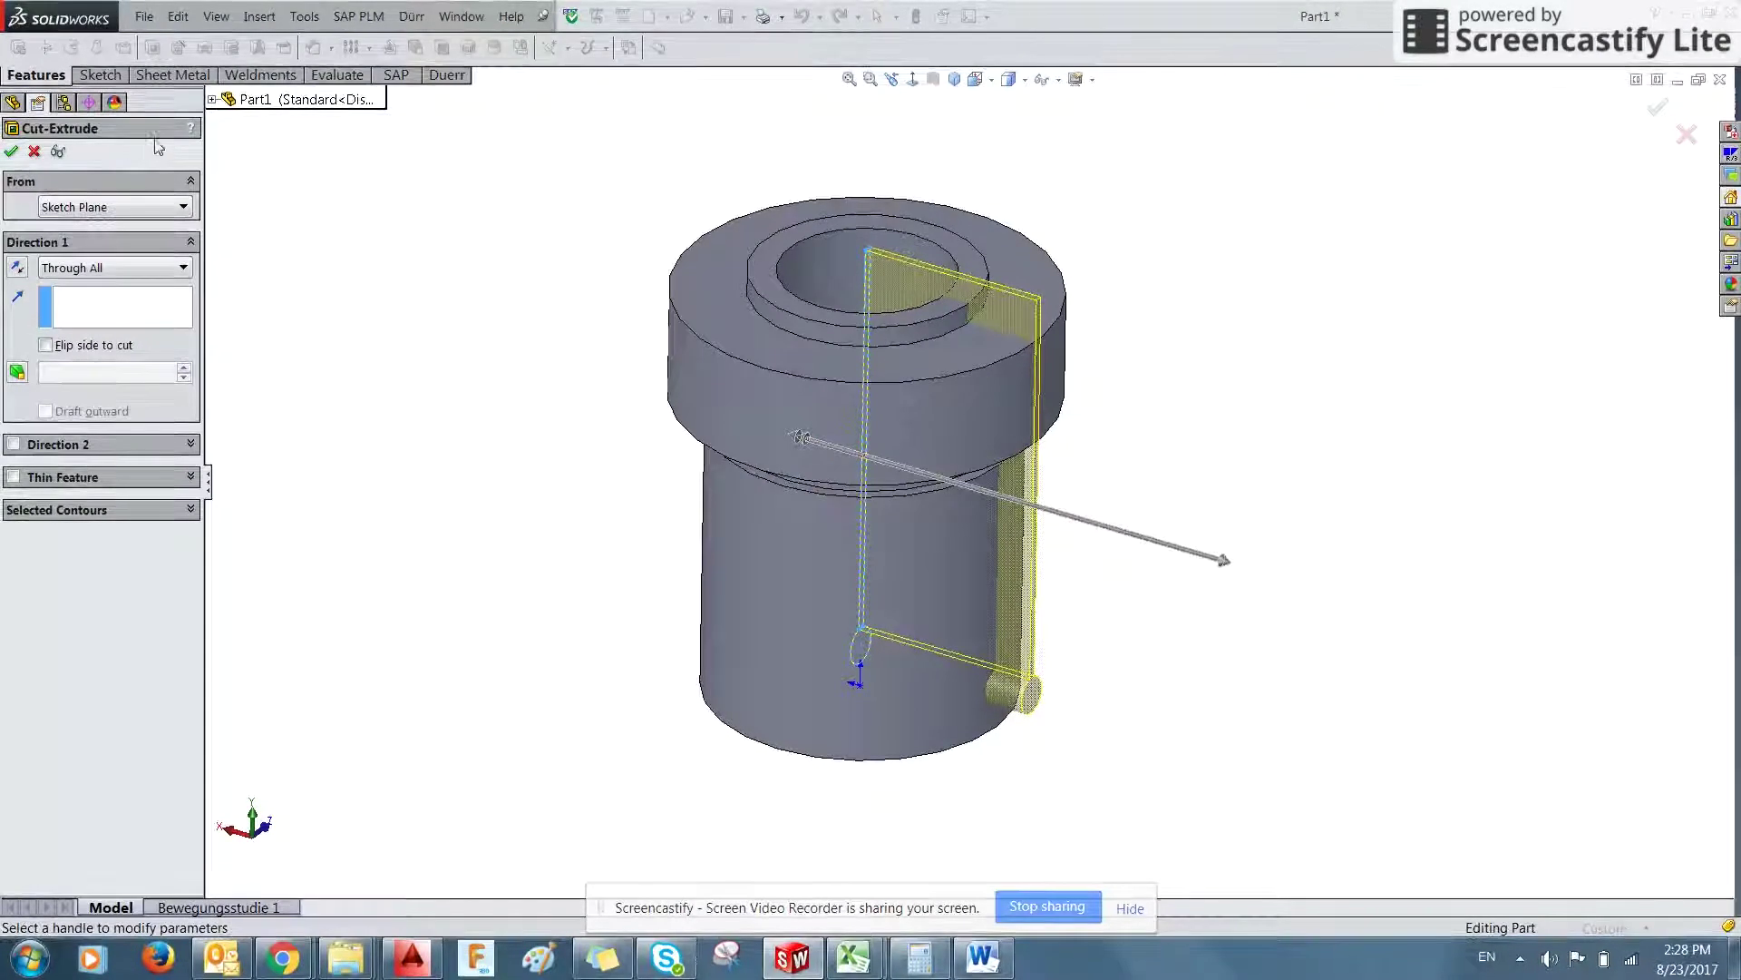
left_click(11, 152)
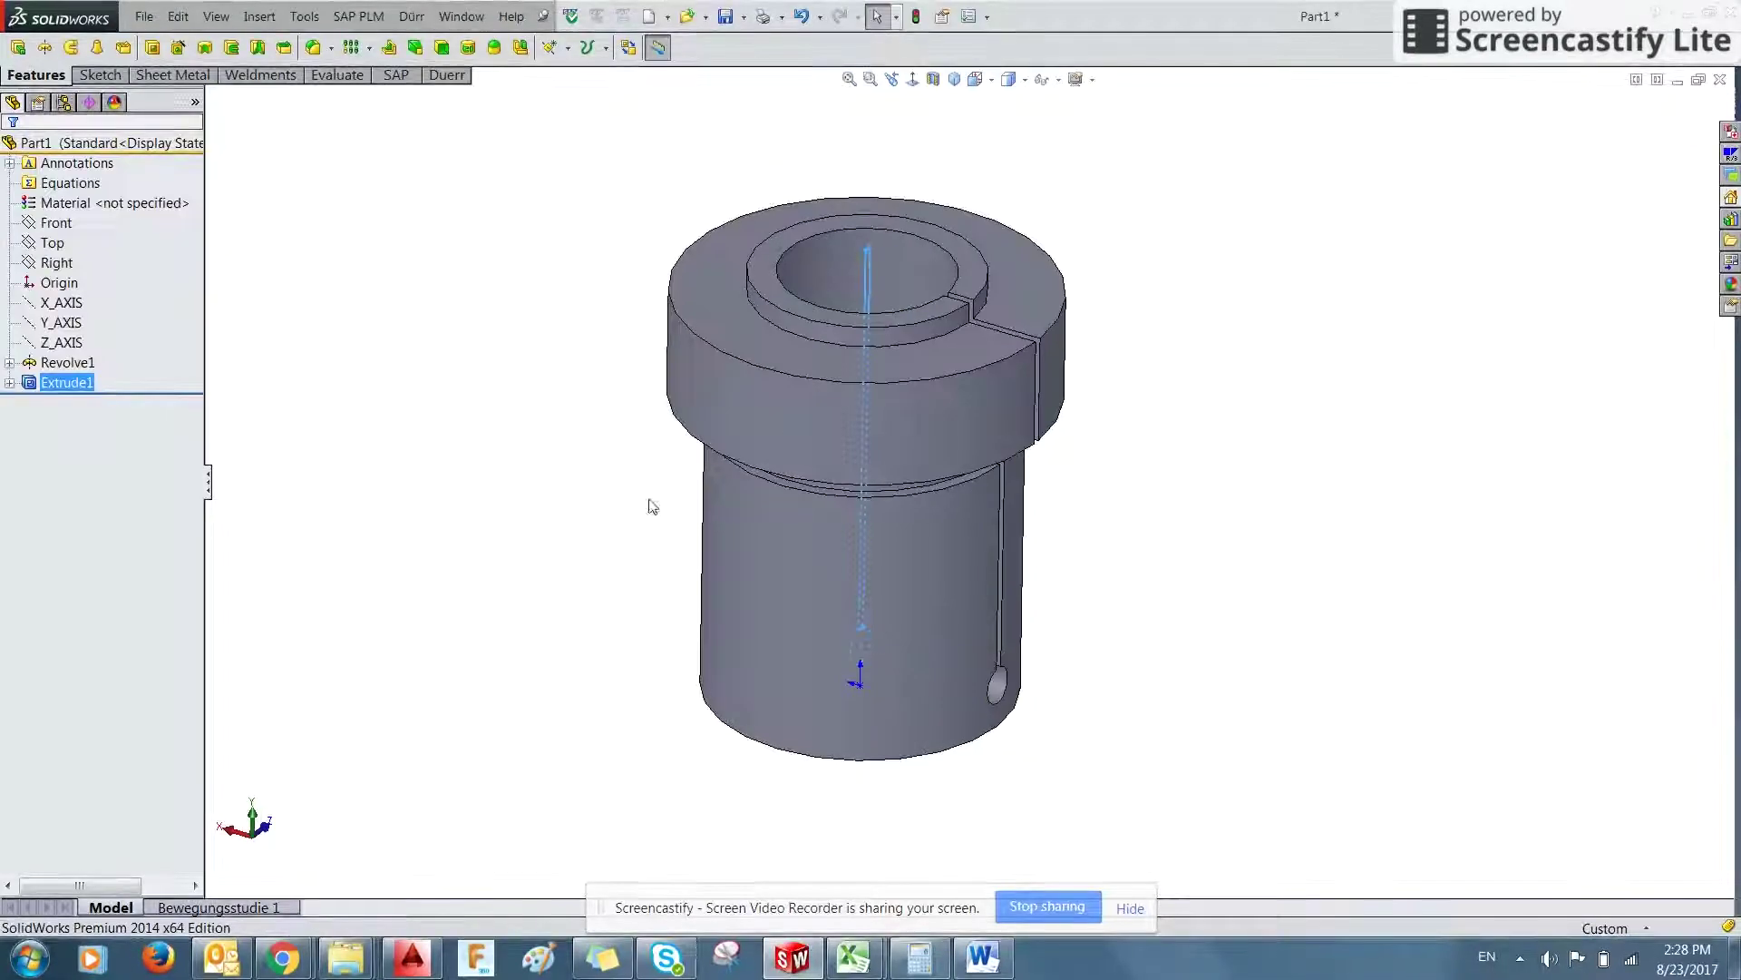
left_click(595, 559)
middle_click_drag(595, 559, 523, 658)
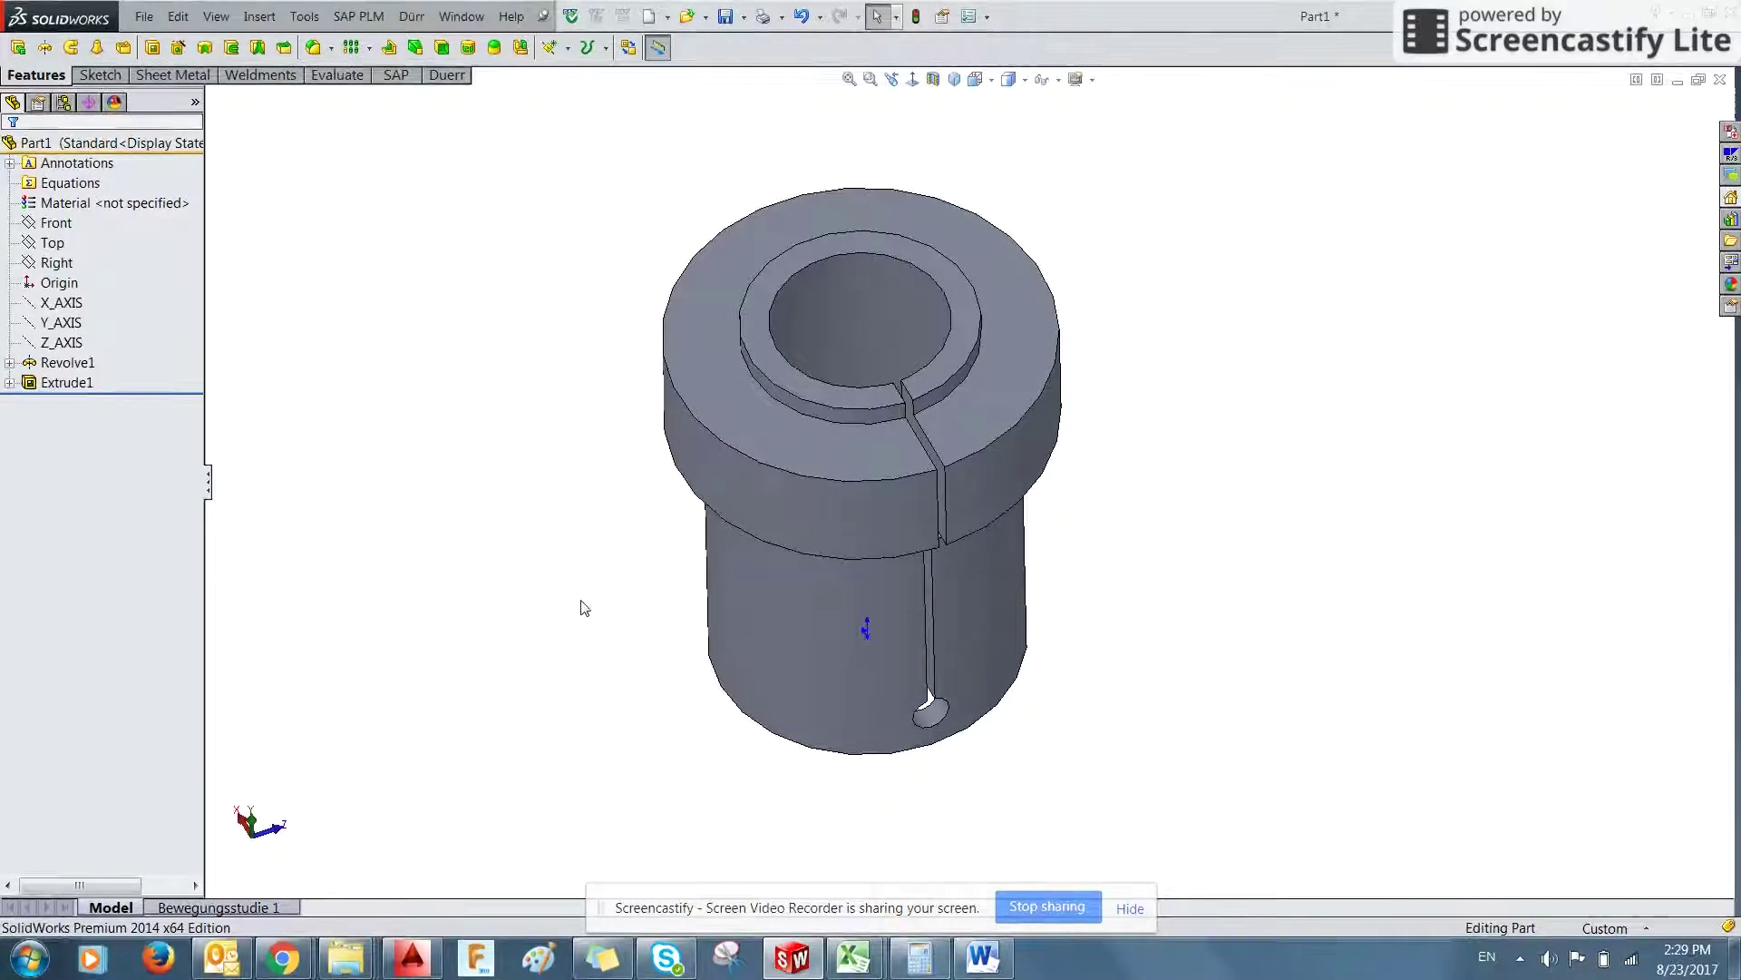
- Switch to the AutoCAD collet drawing and examine the angular spacing of the slots in the round view and the two slot side views
key("alt+Tab")
scroll(925, 486, "up", 3)
scroll(1023, 450, "down", 5)
mouse_move(1022, 451)
middle_mouse_down()
mouse_move(1003, 435)
mouse_move(707, 774)
middle_mouse_up()
scroll(953, 426, "up", 4)
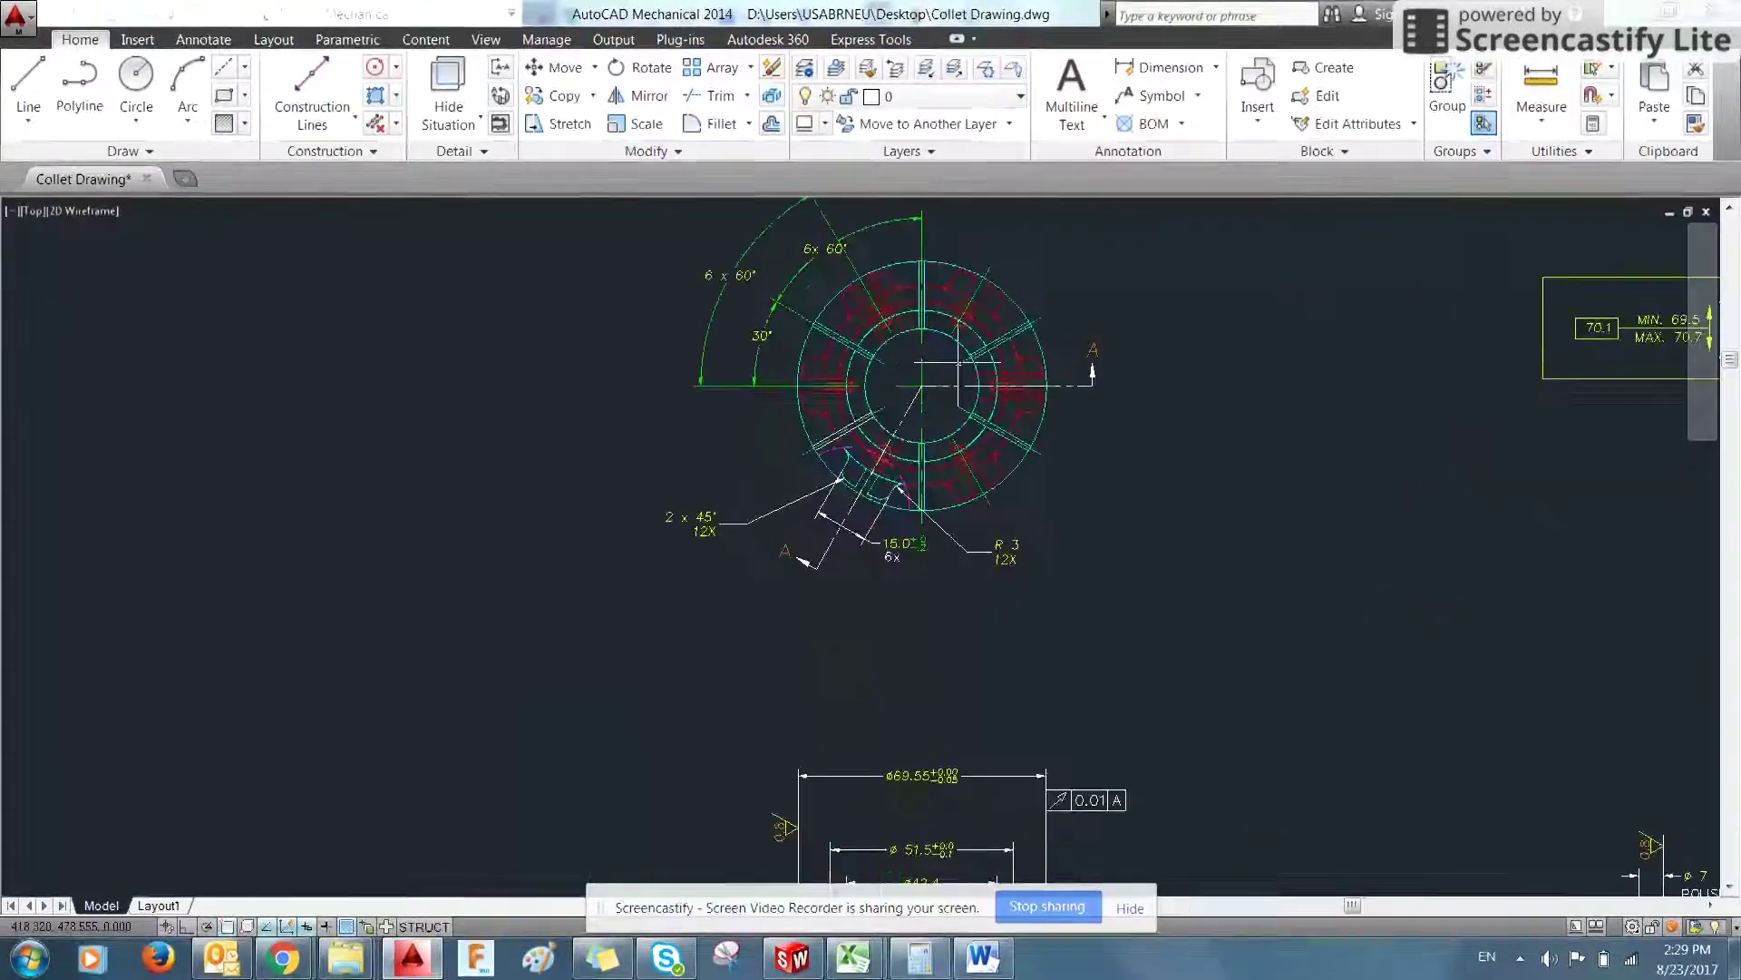
scroll(959, 406, "up", 2)
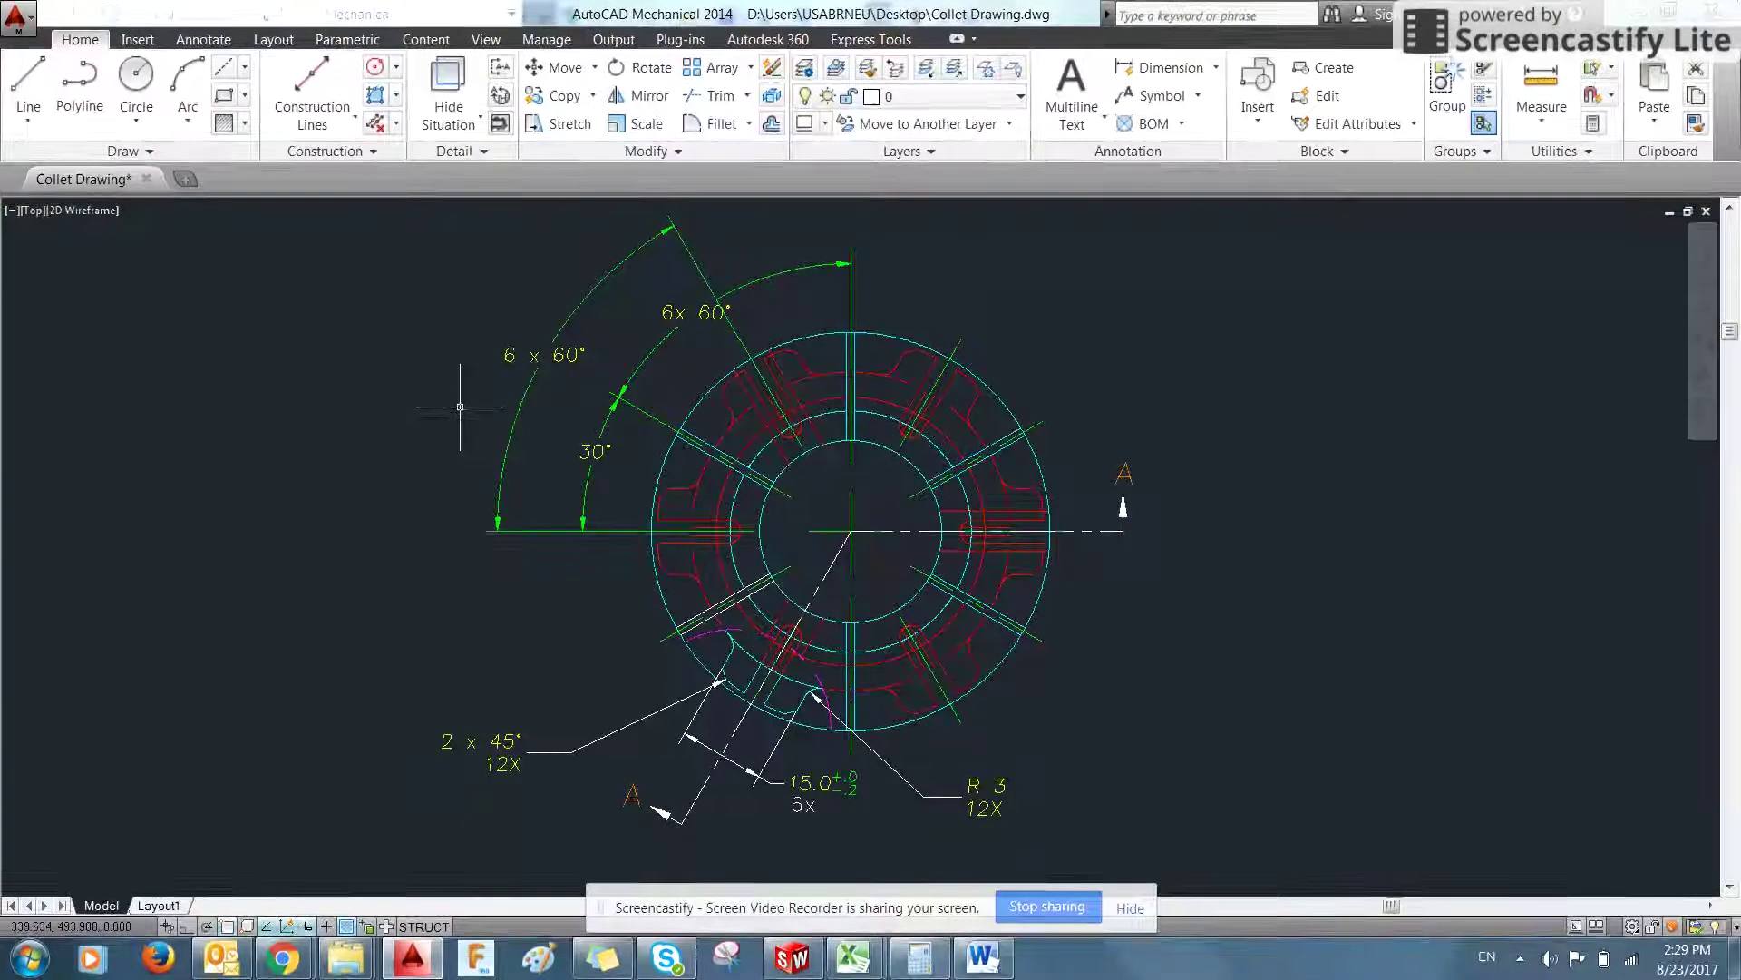
scroll(1050, 622, "down", 2)
middle_click_drag(1049, 622, 998, 459)
scroll(1304, 644, "down", 1)
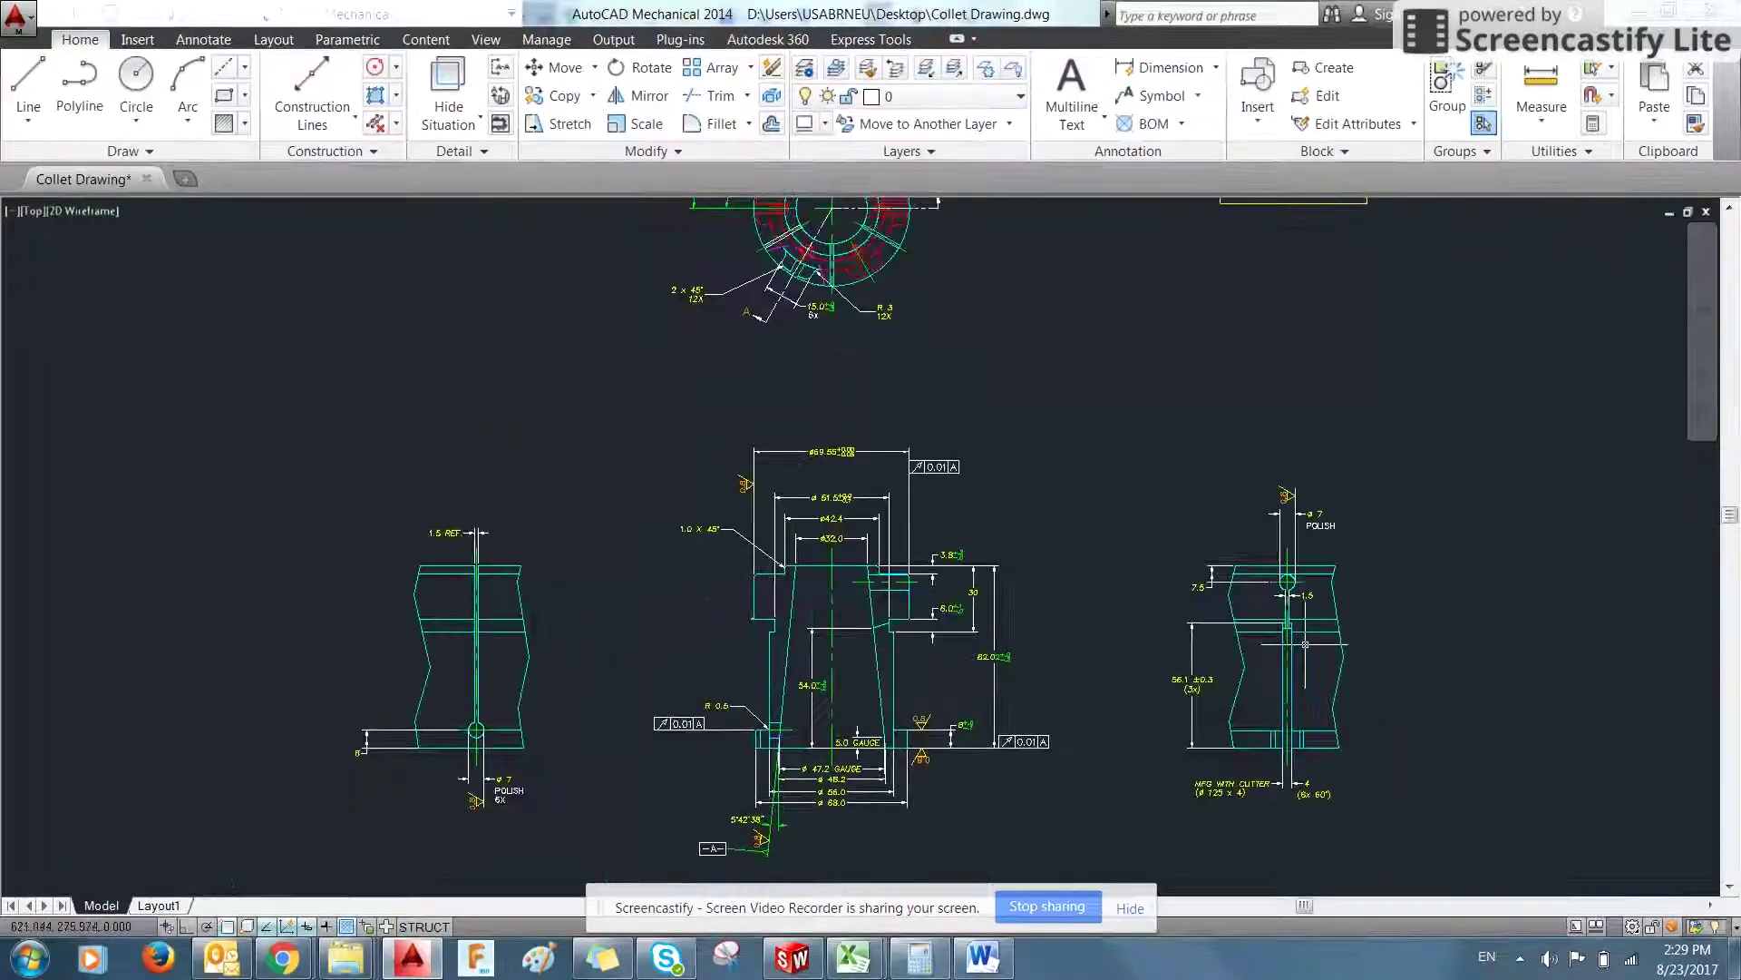
middle_click_drag(1159, 469, 1172, 718)
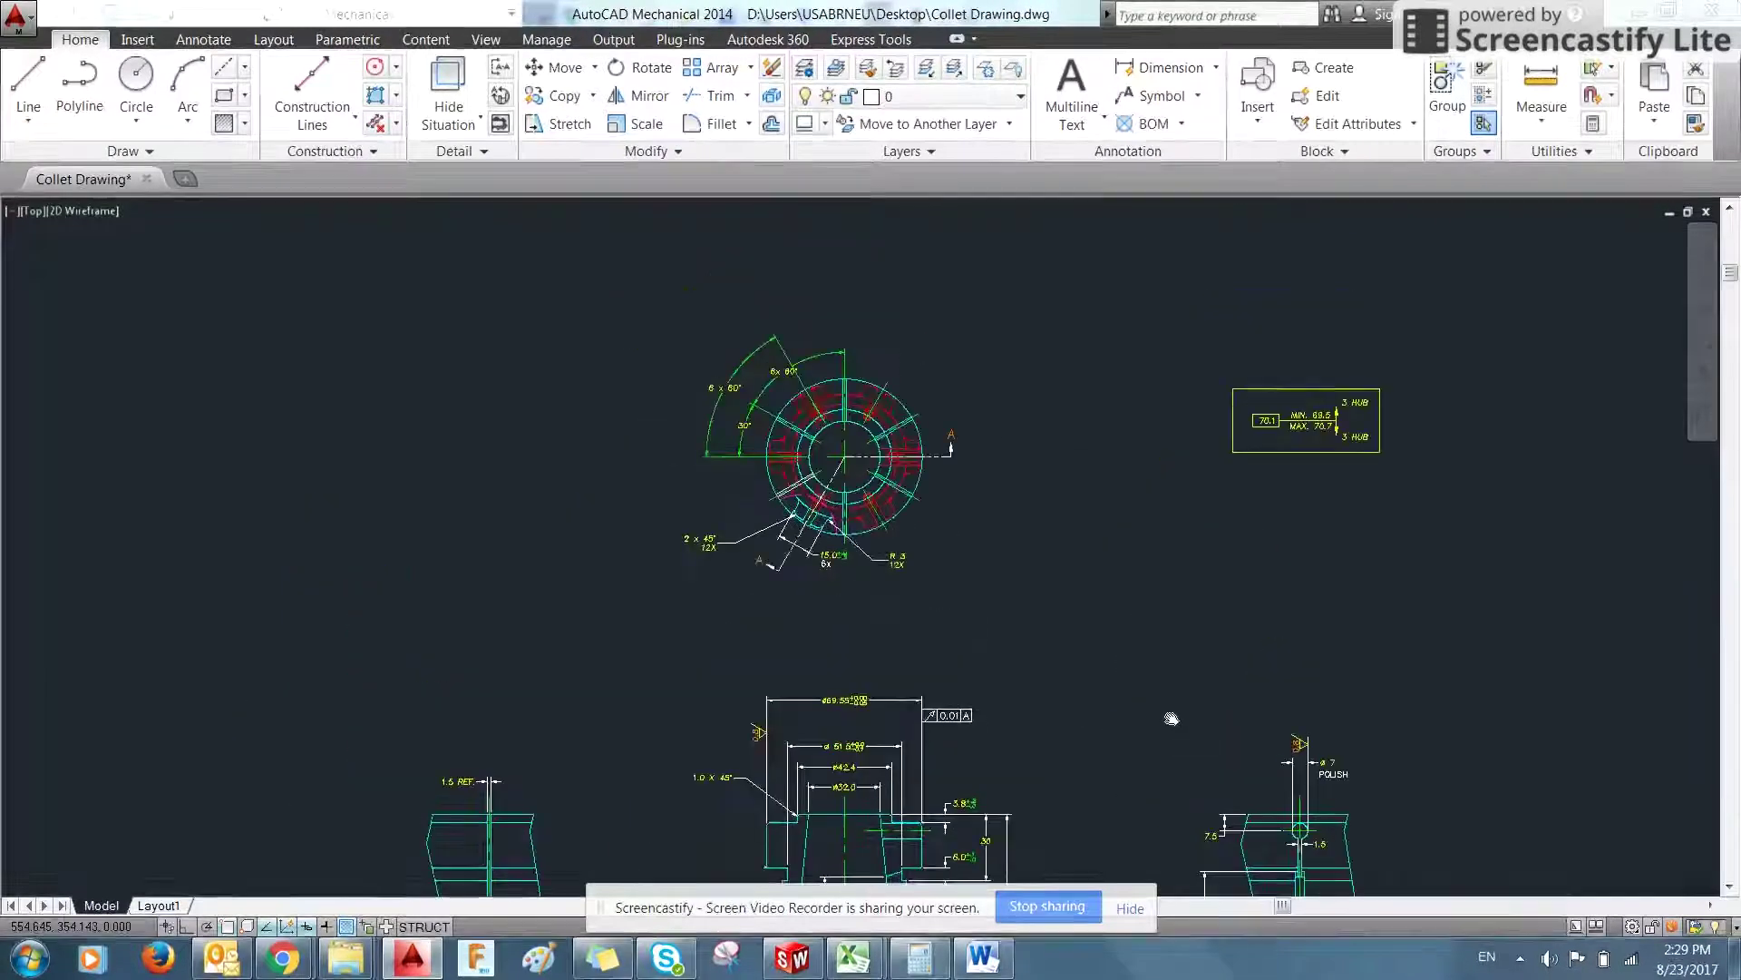
scroll(746, 538, "up", 4)
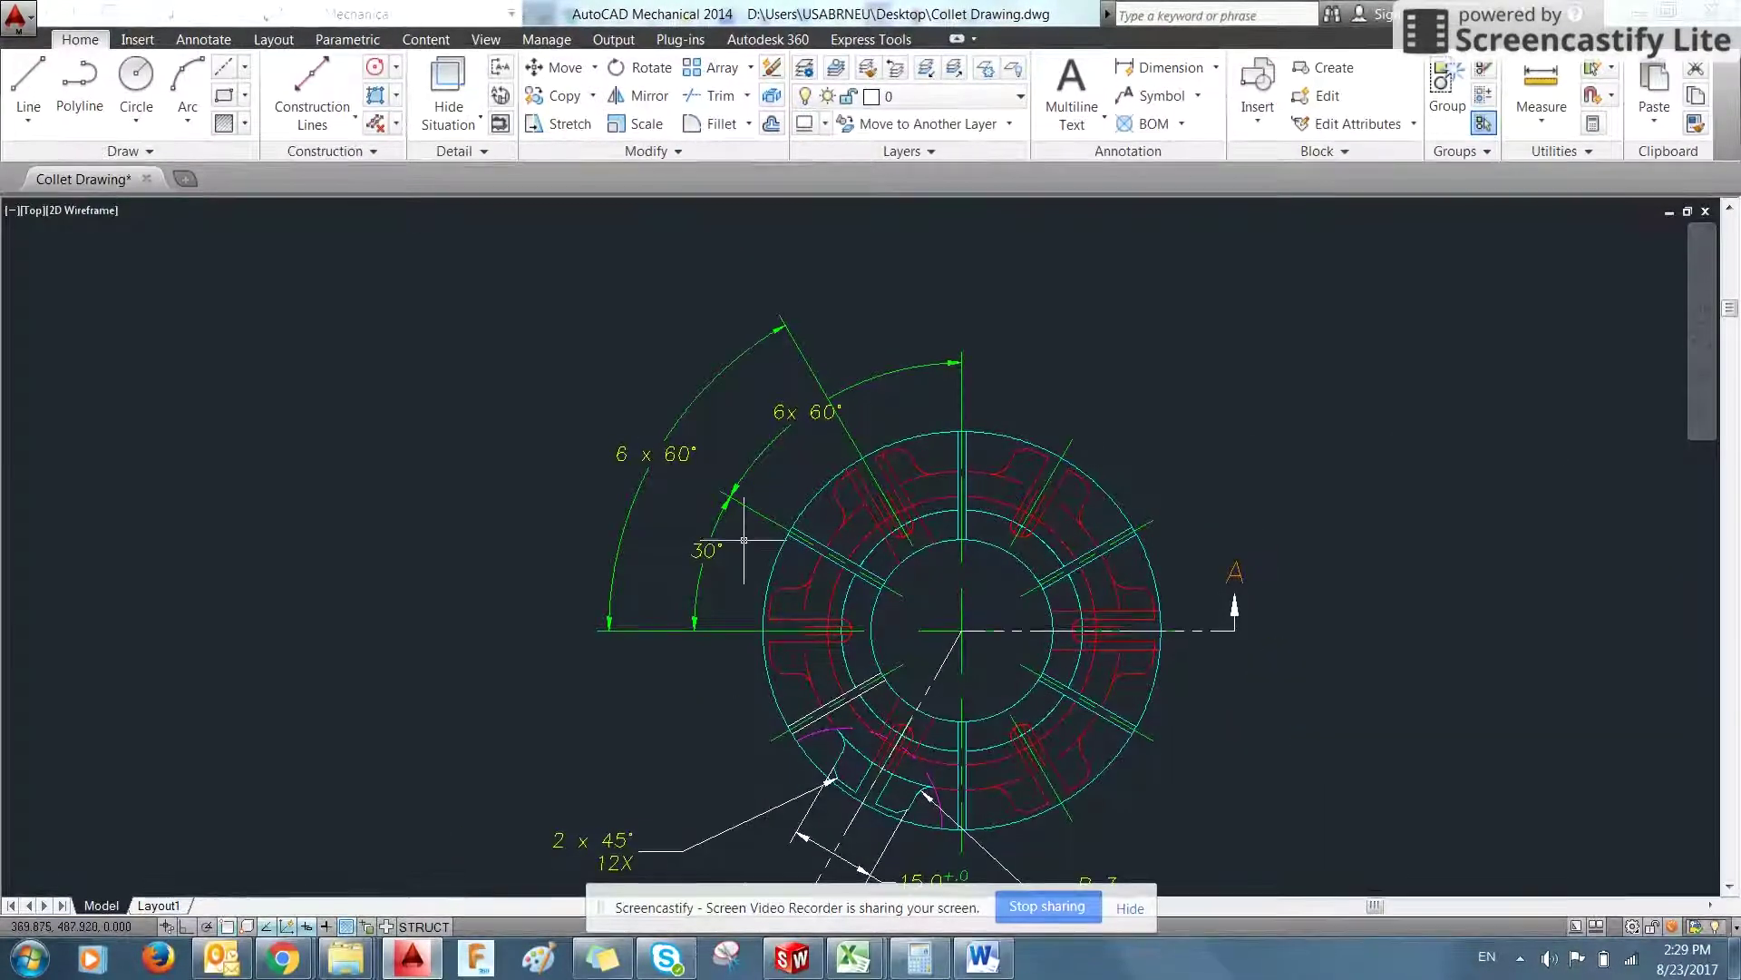
middle_click_drag(747, 538, 689, 463)
scroll(989, 523, "down", 4)
mouse_move(1007, 776)
middle_mouse_down()
mouse_move(1002, 612)
mouse_move(964, 591)
mouse_move(1042, 611)
mouse_move(1043, 562)
mouse_move(1069, 634)
middle_mouse_up()
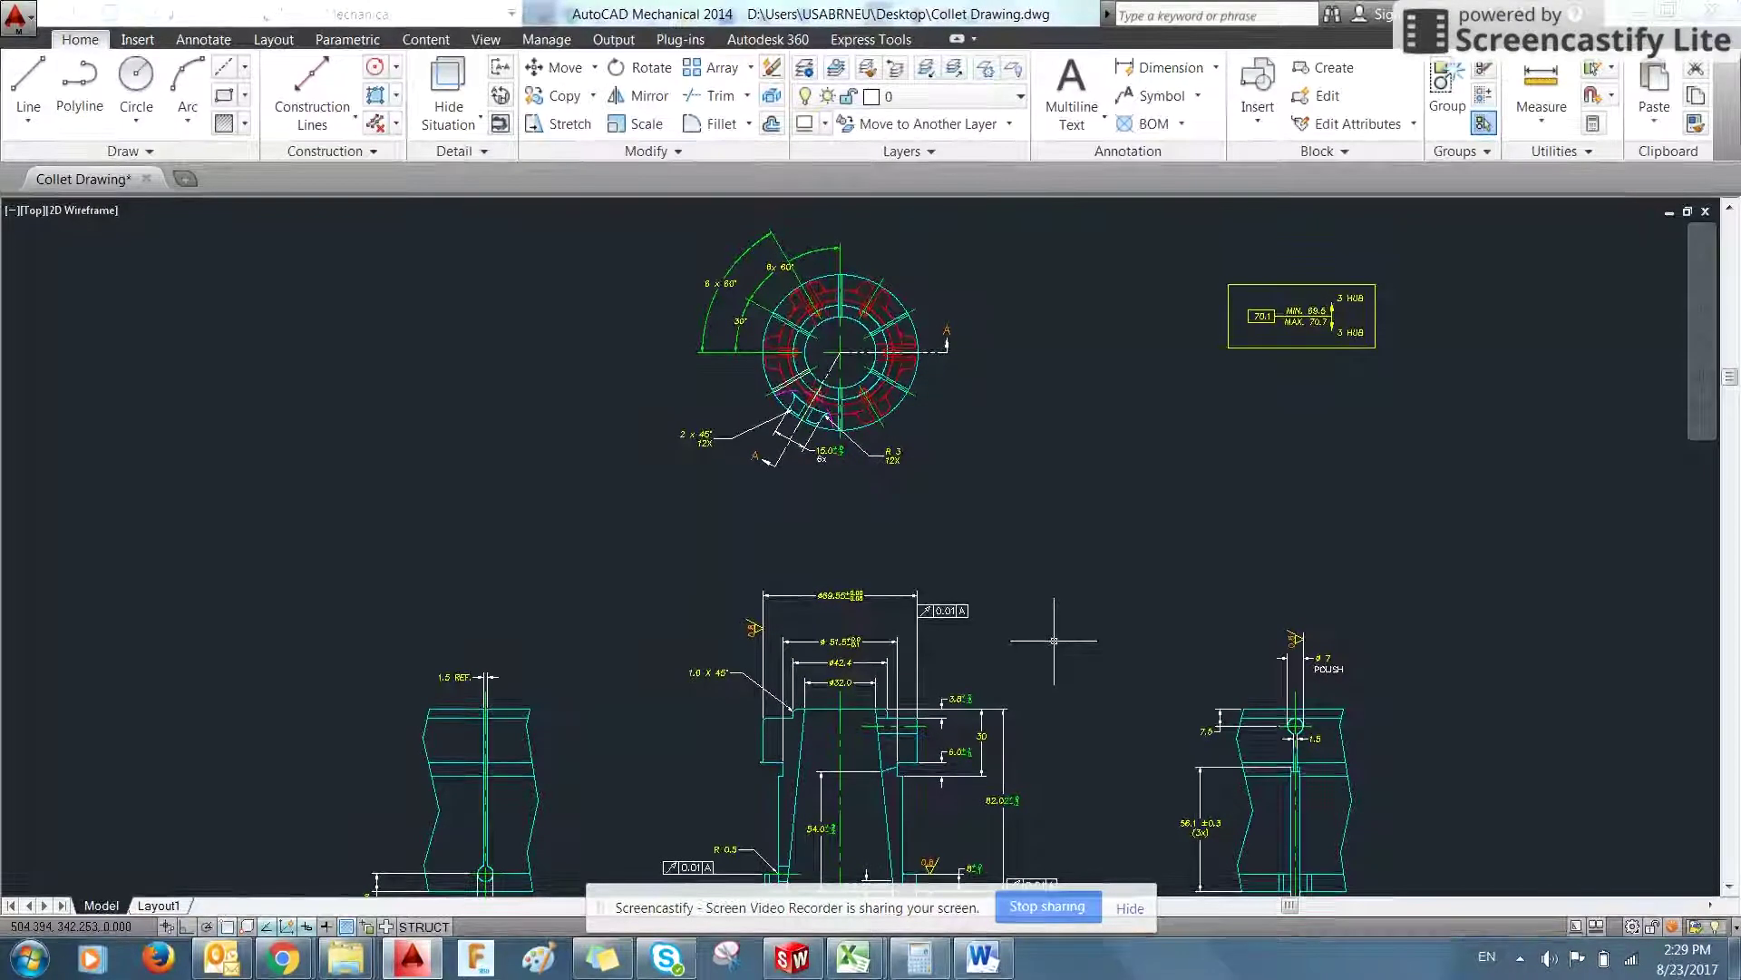
- Switch back to SolidWorks and check how the Right plane lies relative to the cut slot
key("alt+Tab")
middle_click_drag(1220, 558, 1179, 508)
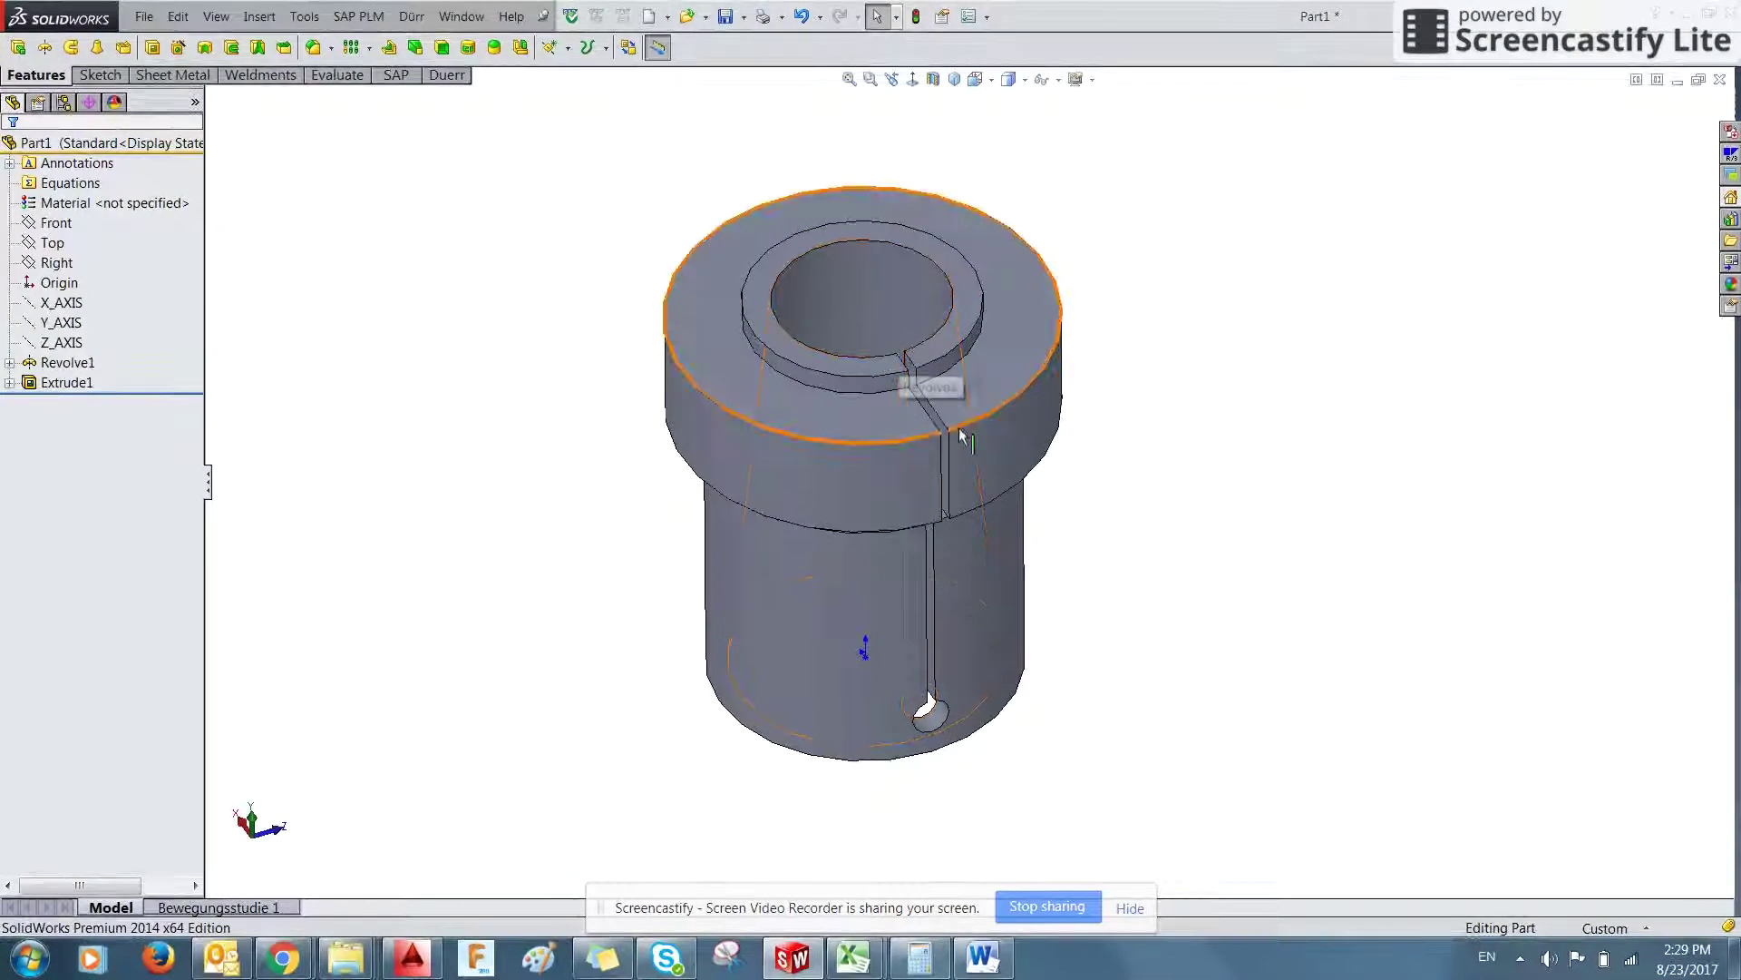
left_click(63, 266)
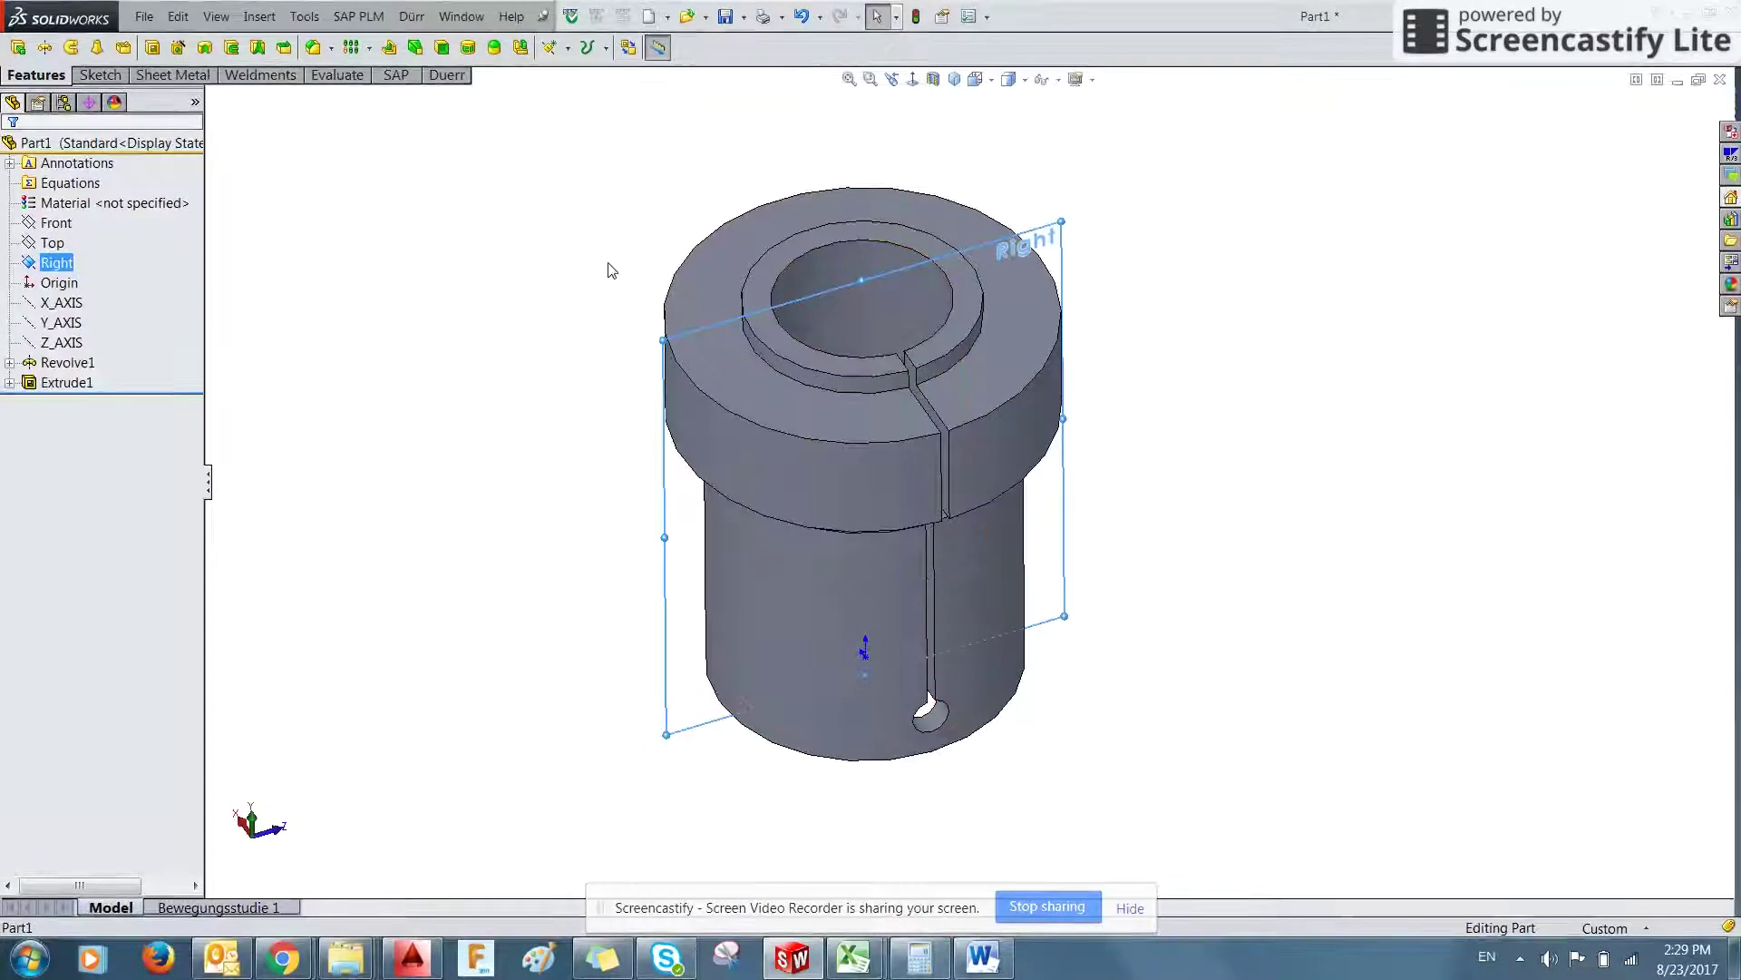
left_click(578, 315)
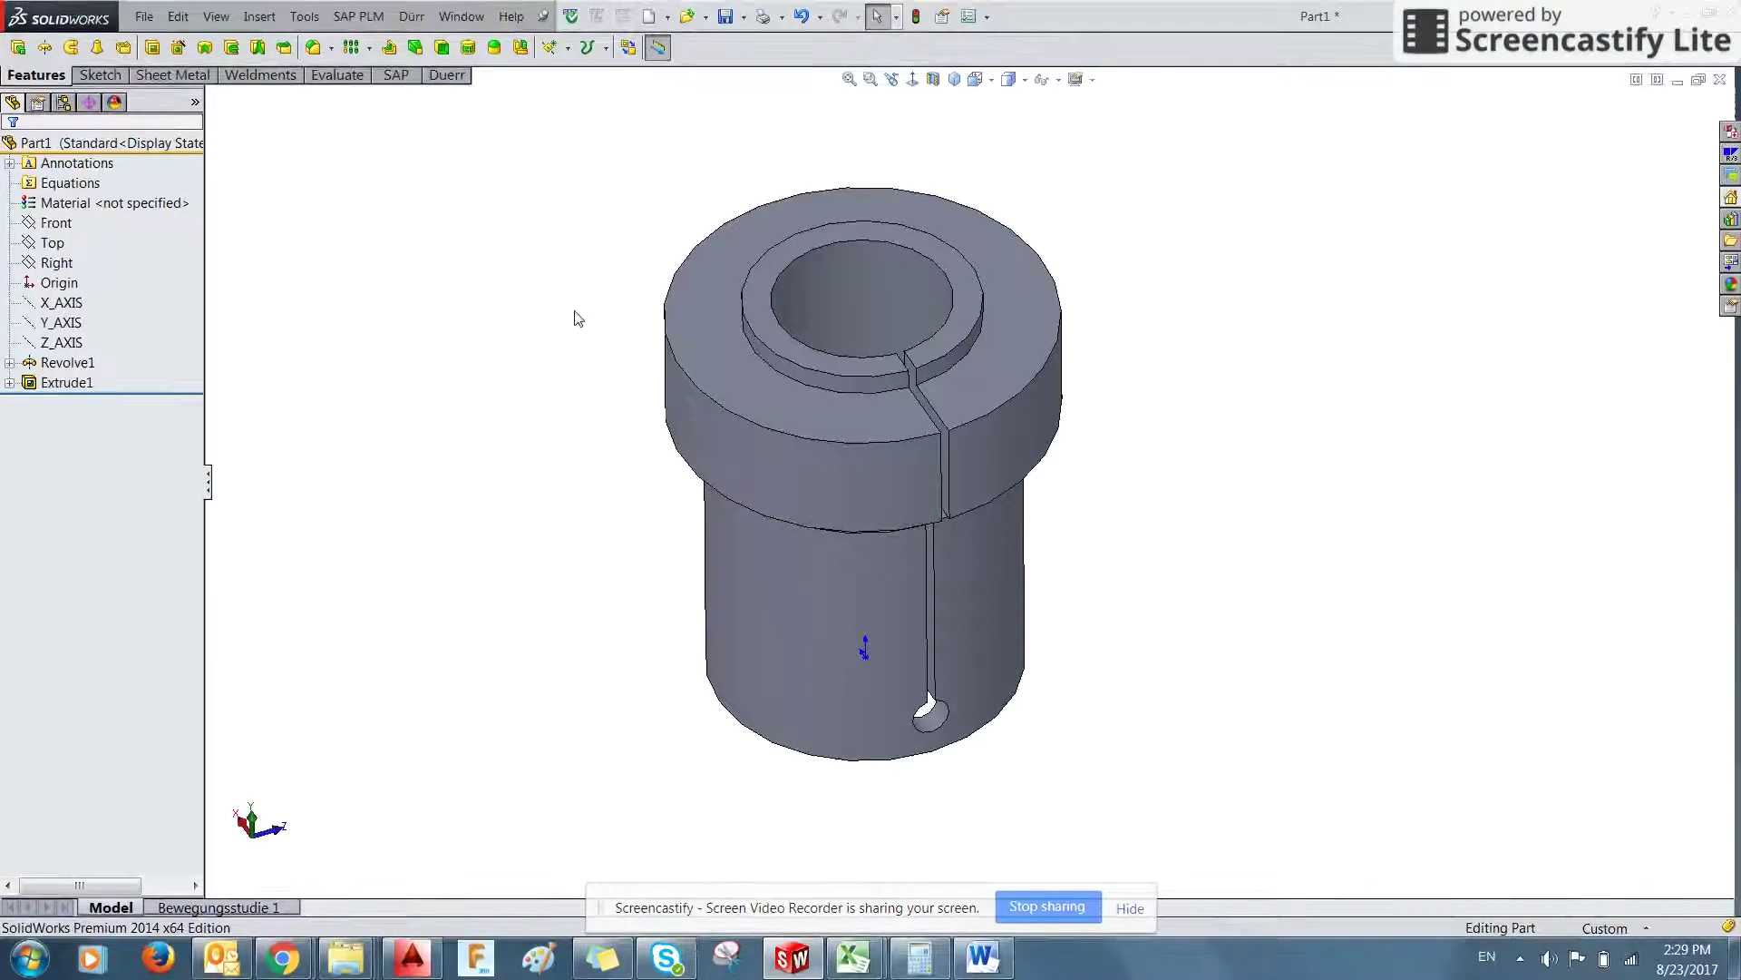
mouse_move(563, 314)
middle_mouse_down()
mouse_move(571, 288)
mouse_move(563, 299)
middle_mouse_up()
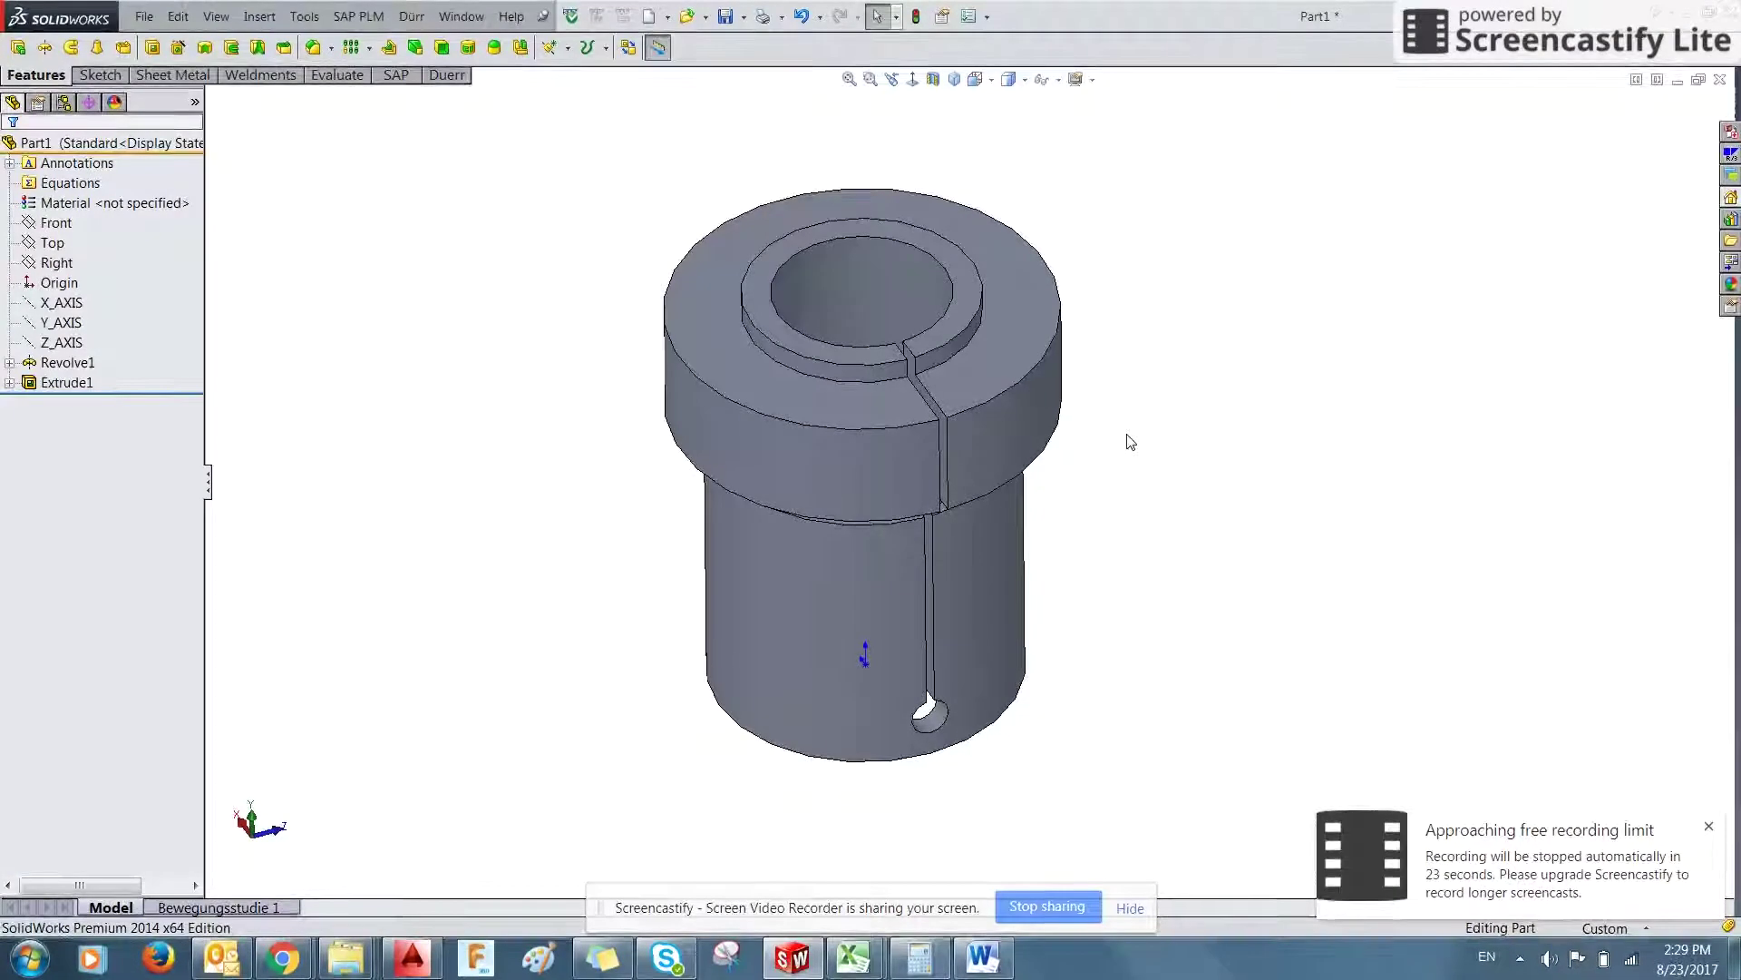
- Set up a circular pattern of the slot-and-hole cut Extrude1 around Y_AXIS
key("alt+Tab")
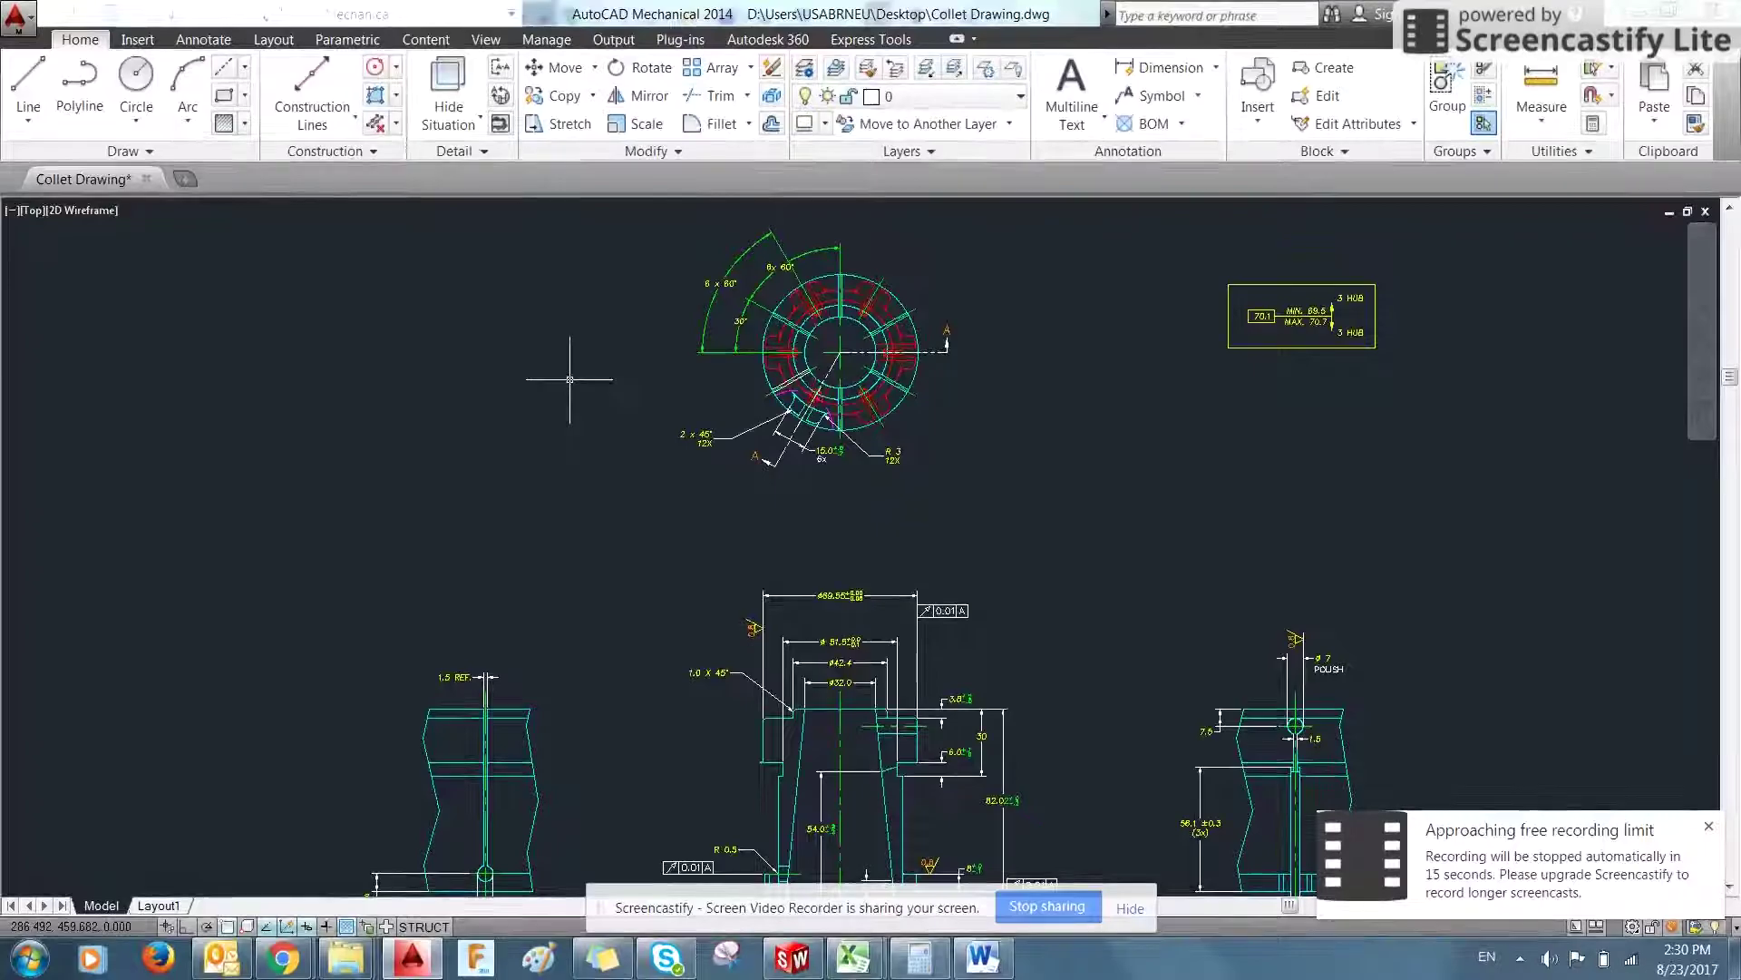
key("alt+Tab")
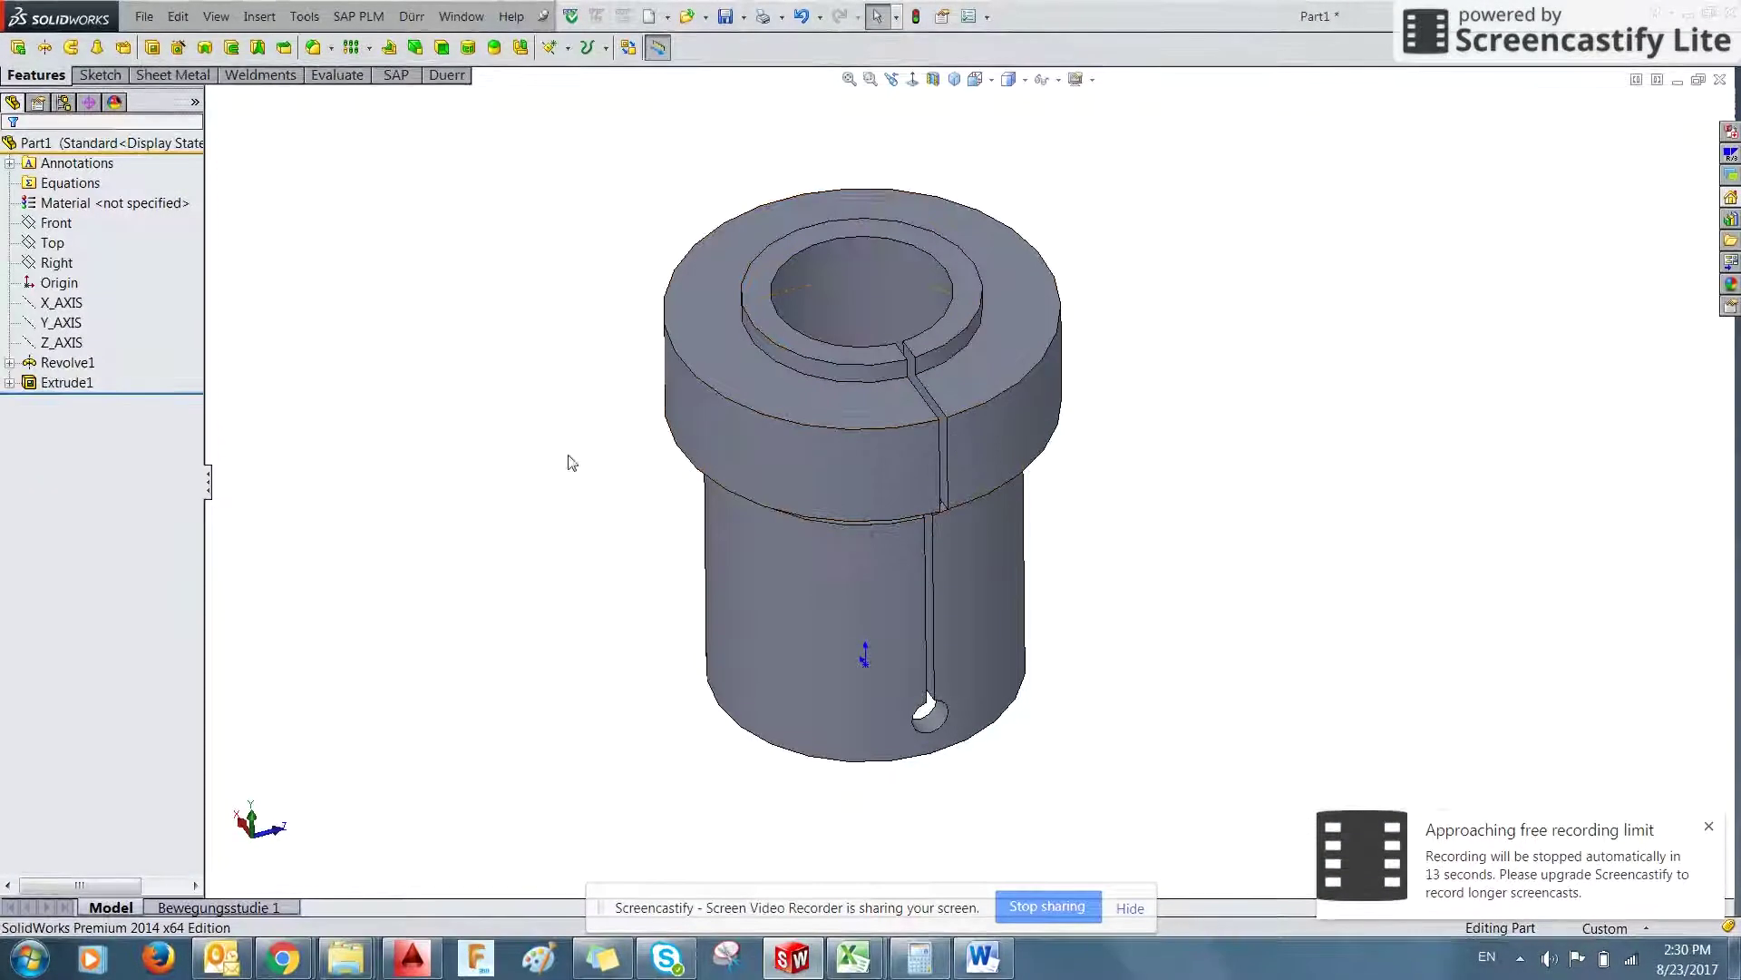
left_click(370, 50)
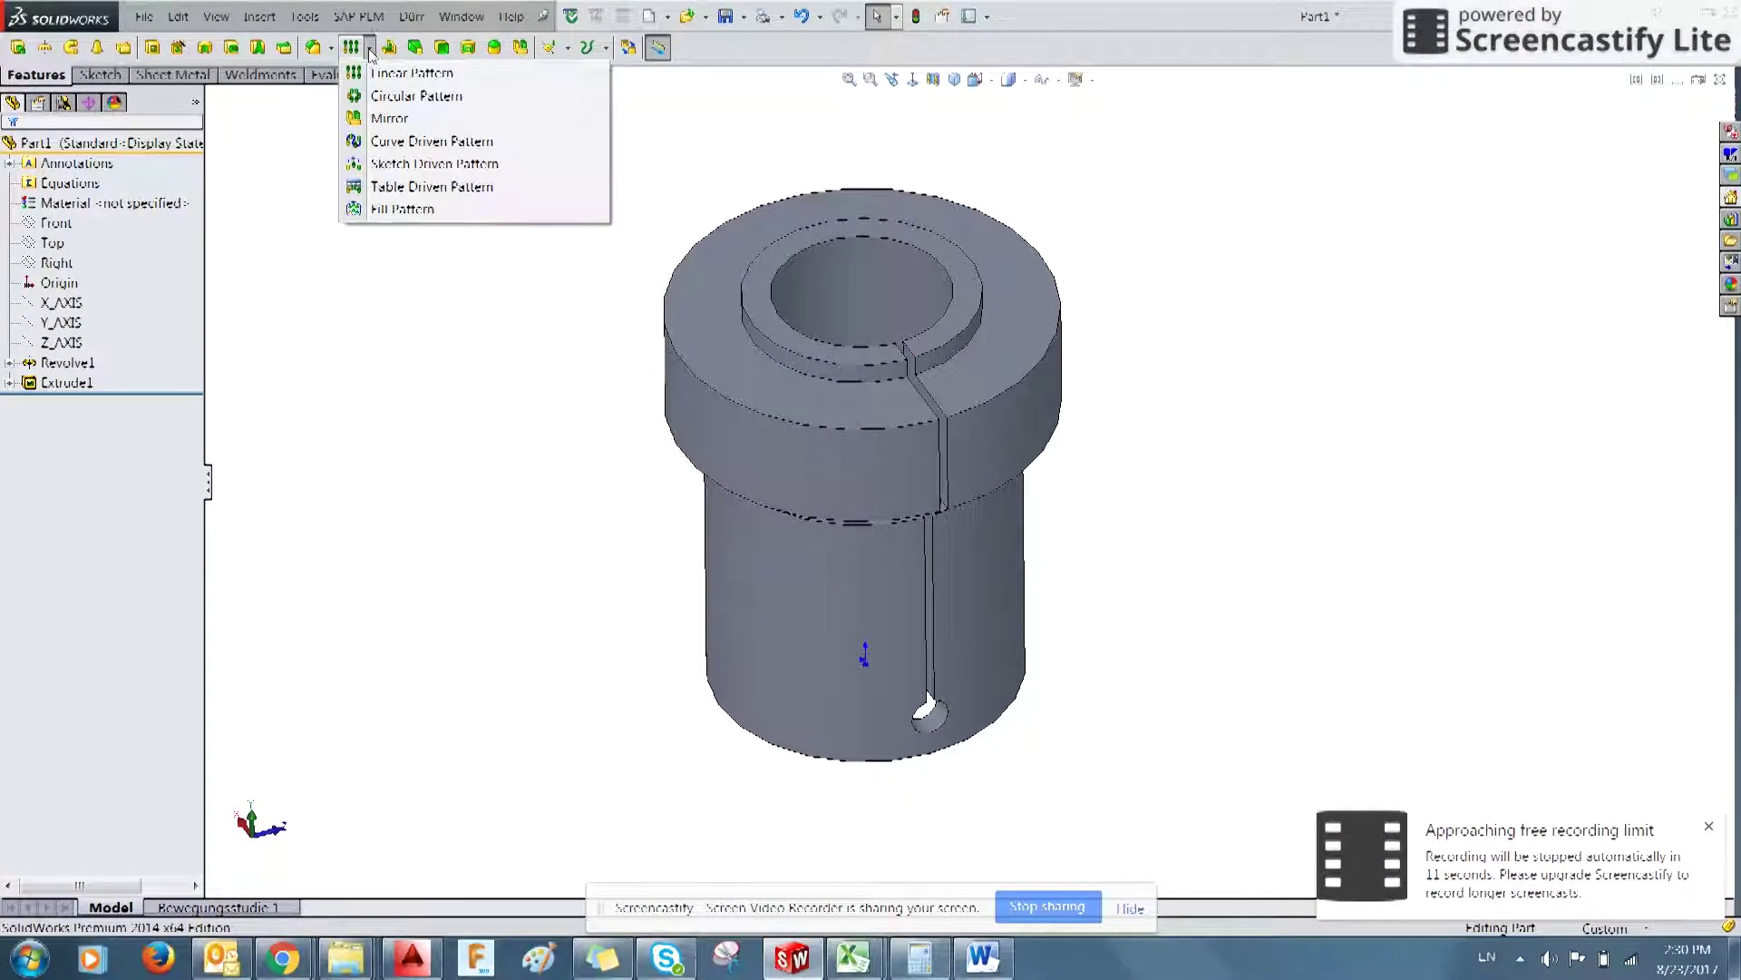
left_click(393, 97)
left_click(929, 589)
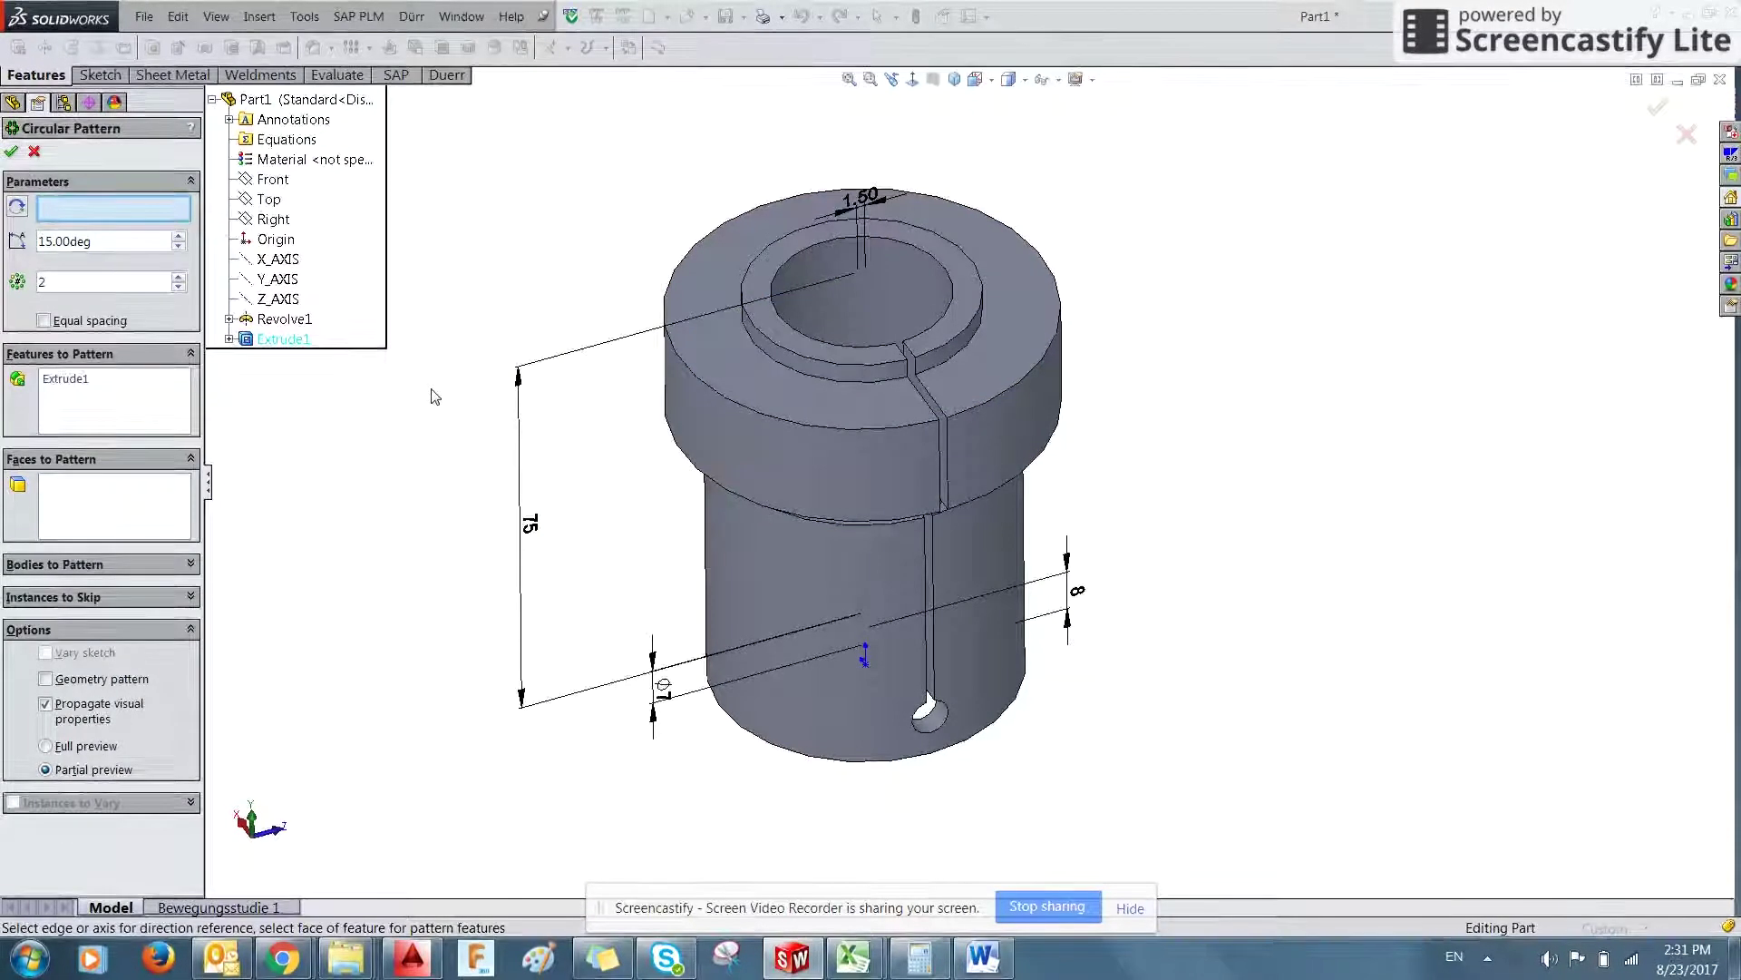
left_click(88, 379)
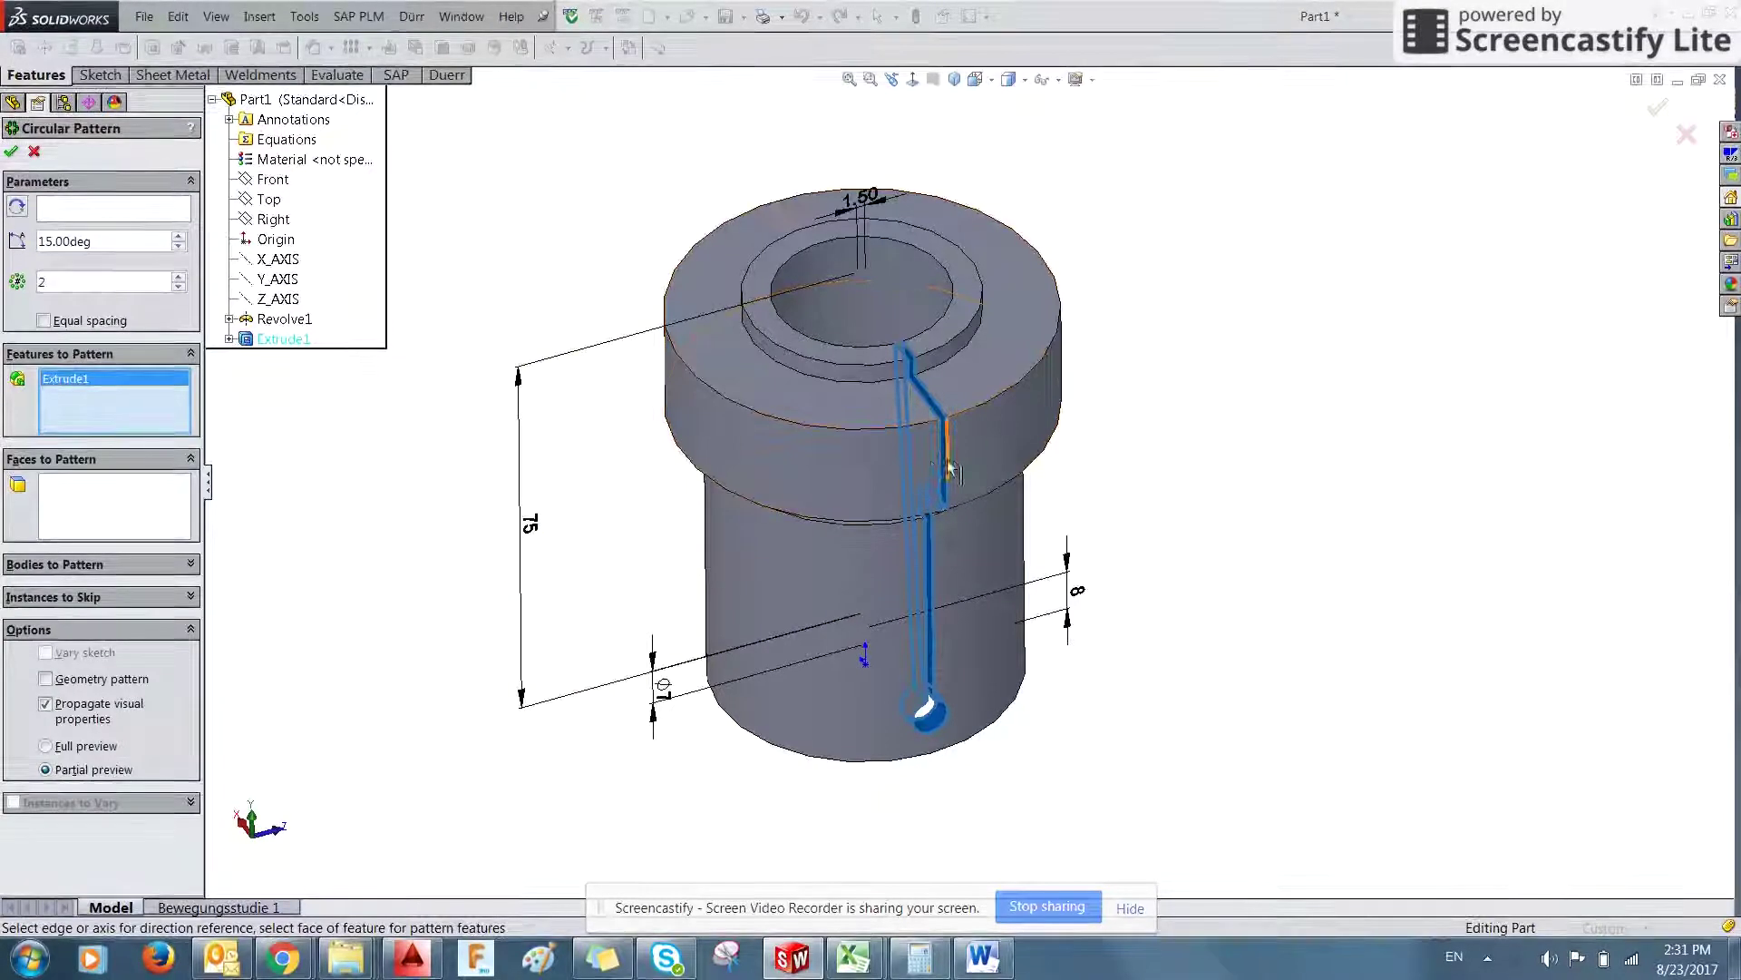
left_click(141, 218)
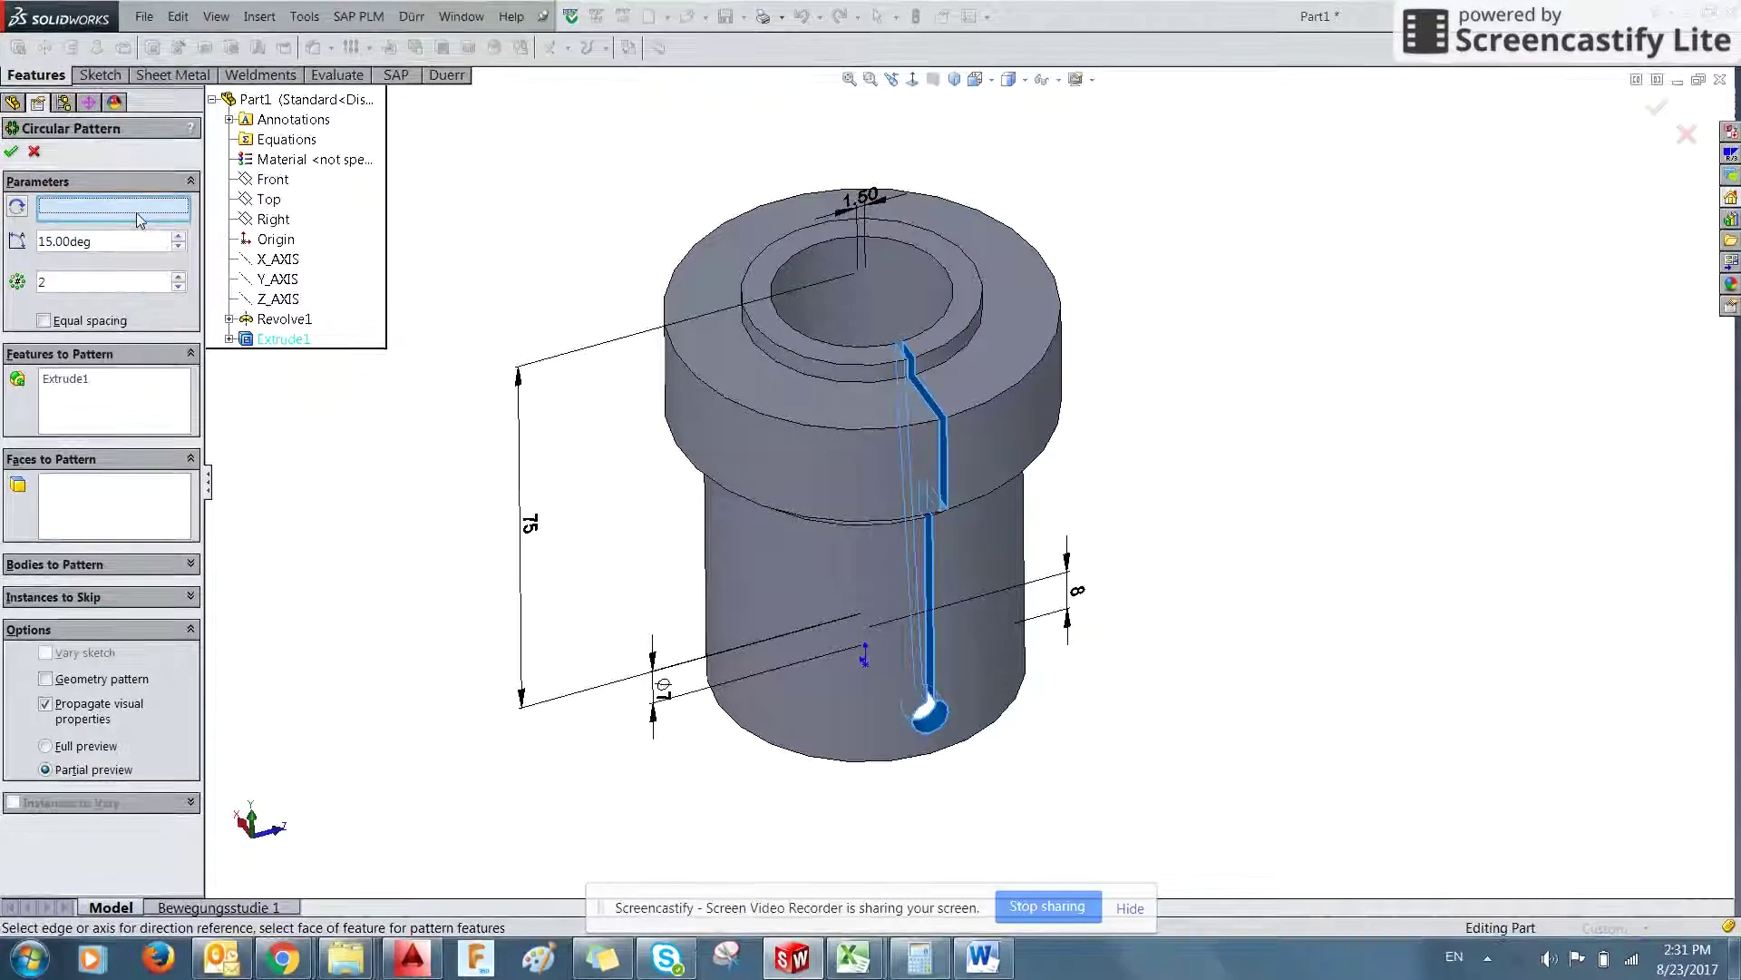
left_click(288, 284)
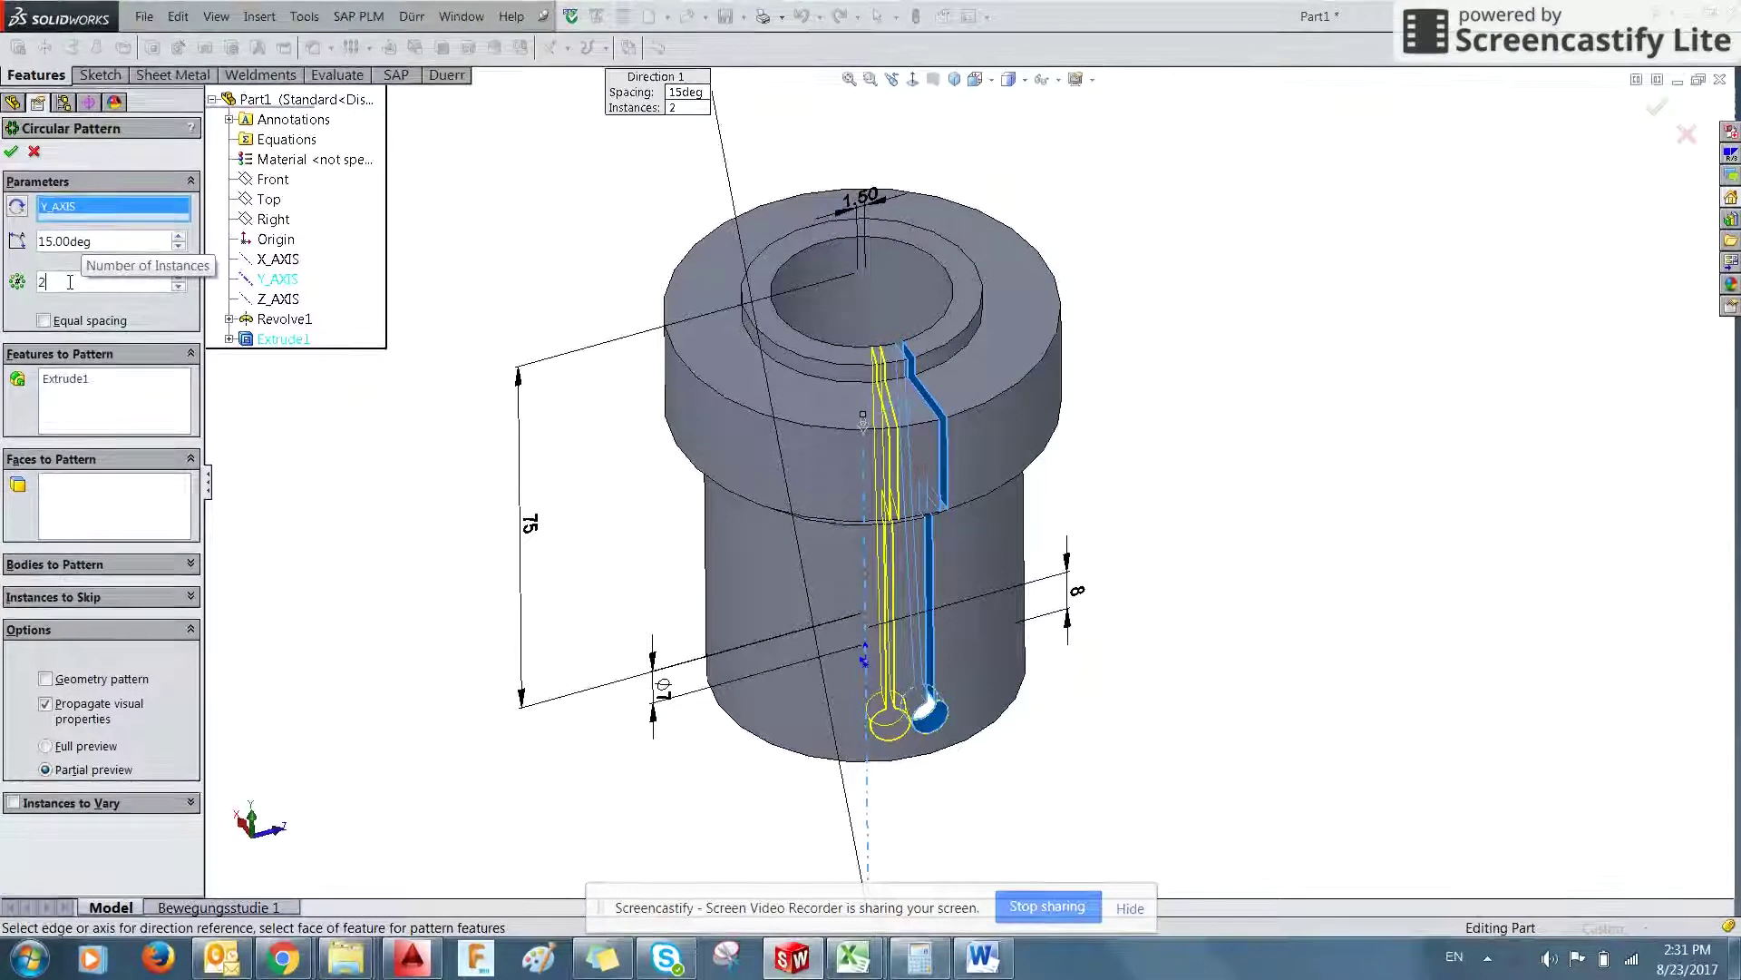
- Create the slot pattern with a 60-degree angle between instances and 6 instances
left_click(90, 241)
type("60")
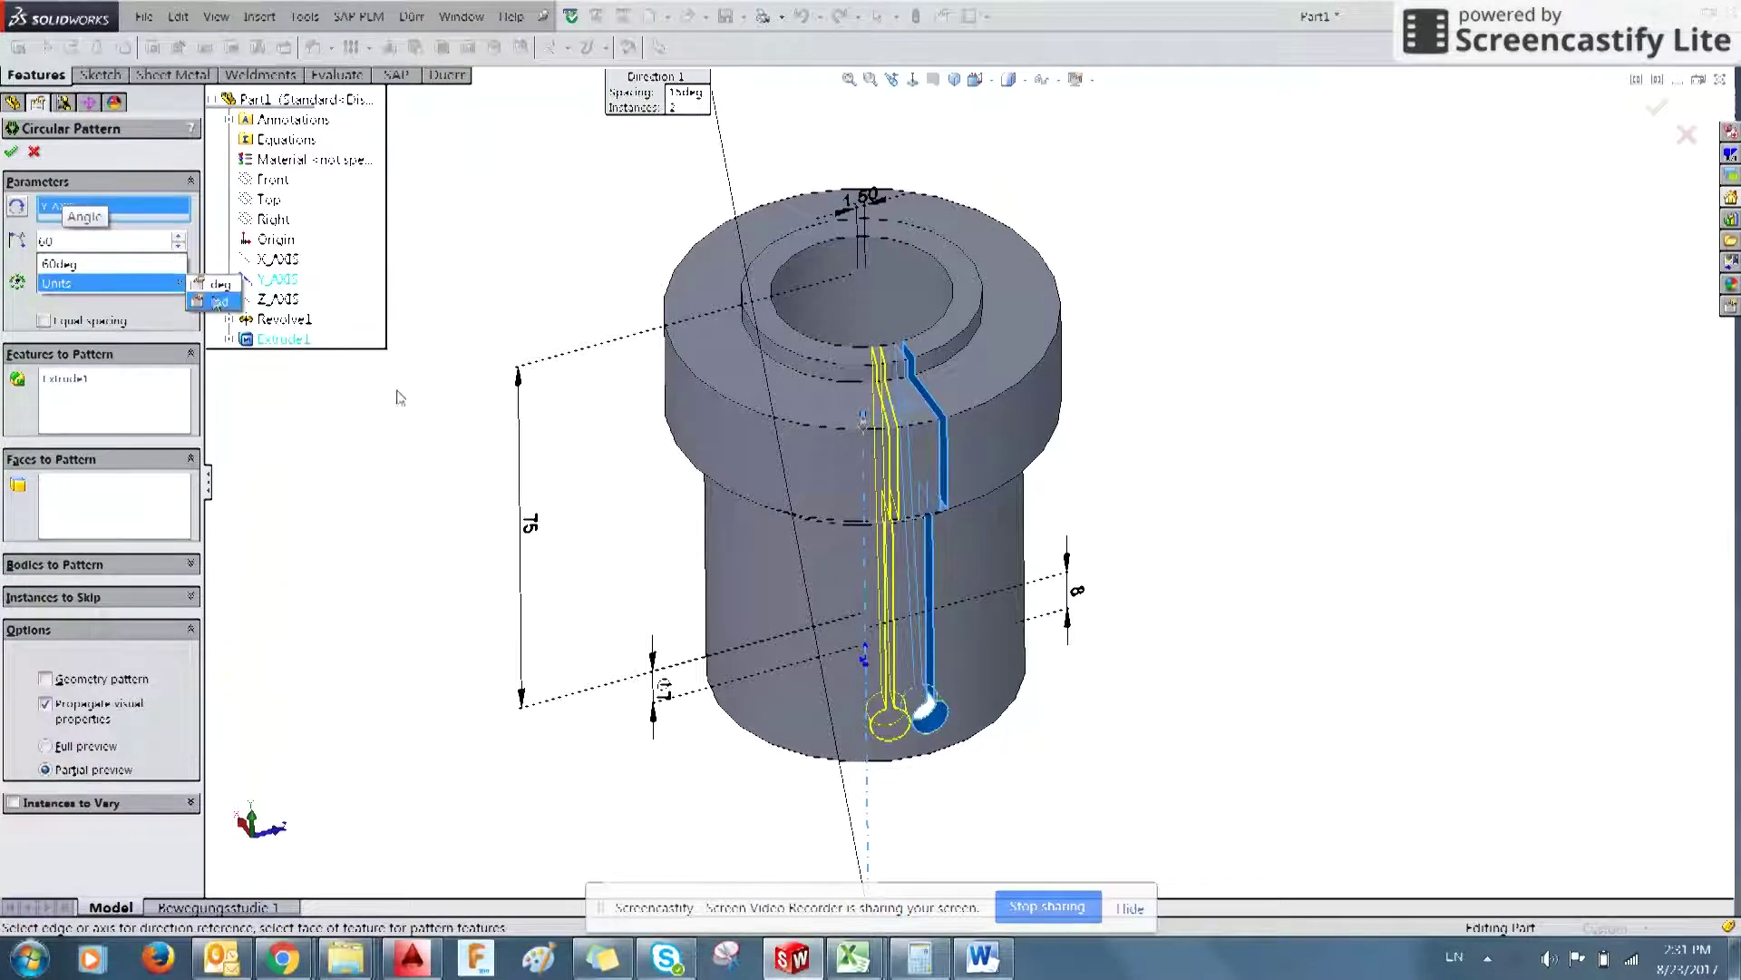
key("Return")
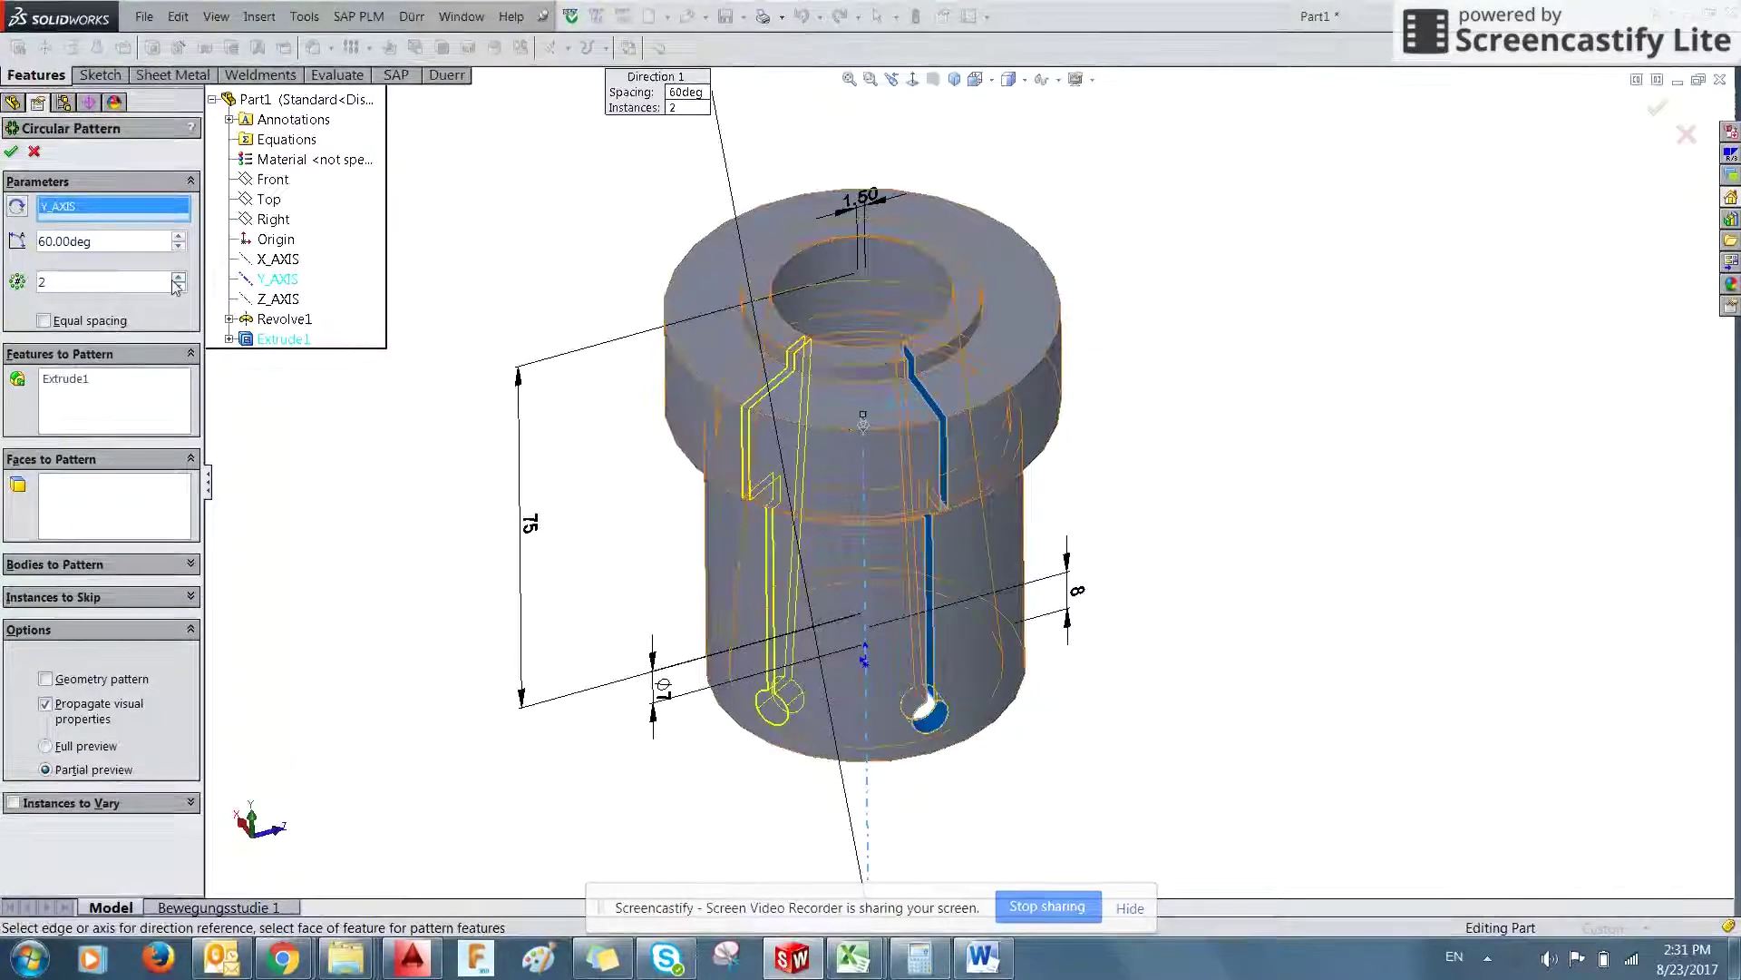
left_click(179, 278)
left_click(179, 278)
left_click(179, 278)
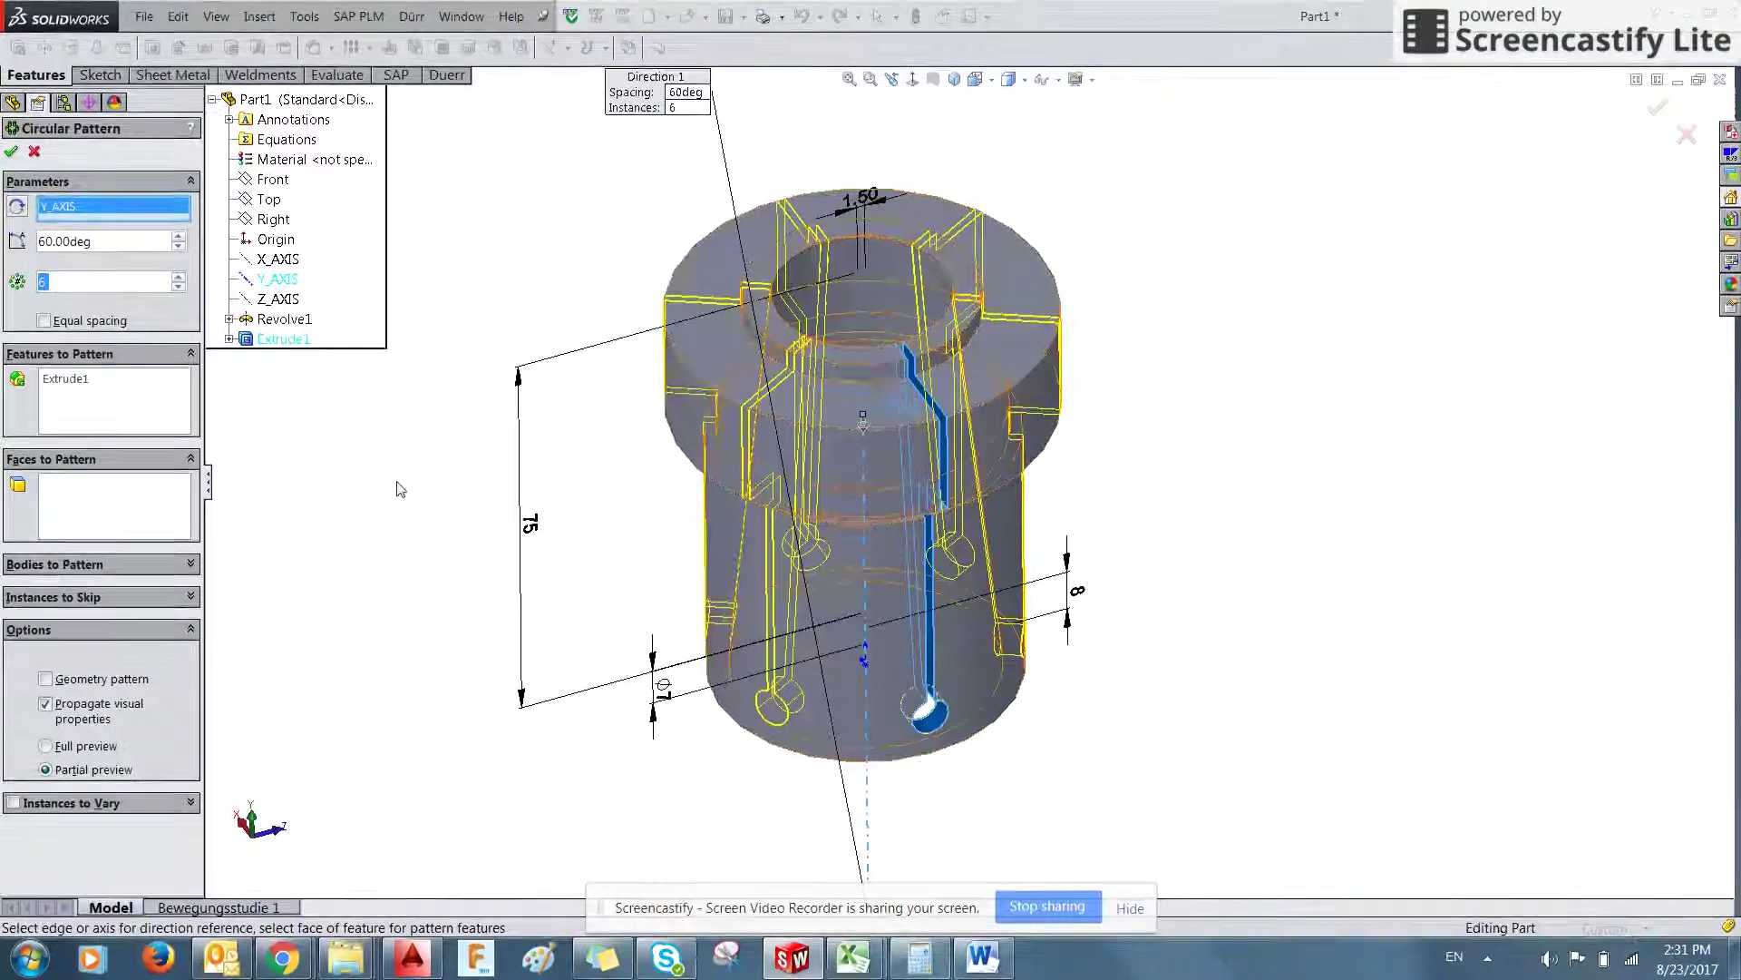
mouse_move(389, 572)
middle_mouse_down()
mouse_move(440, 542)
mouse_move(536, 583)
mouse_move(367, 559)
middle_mouse_up()
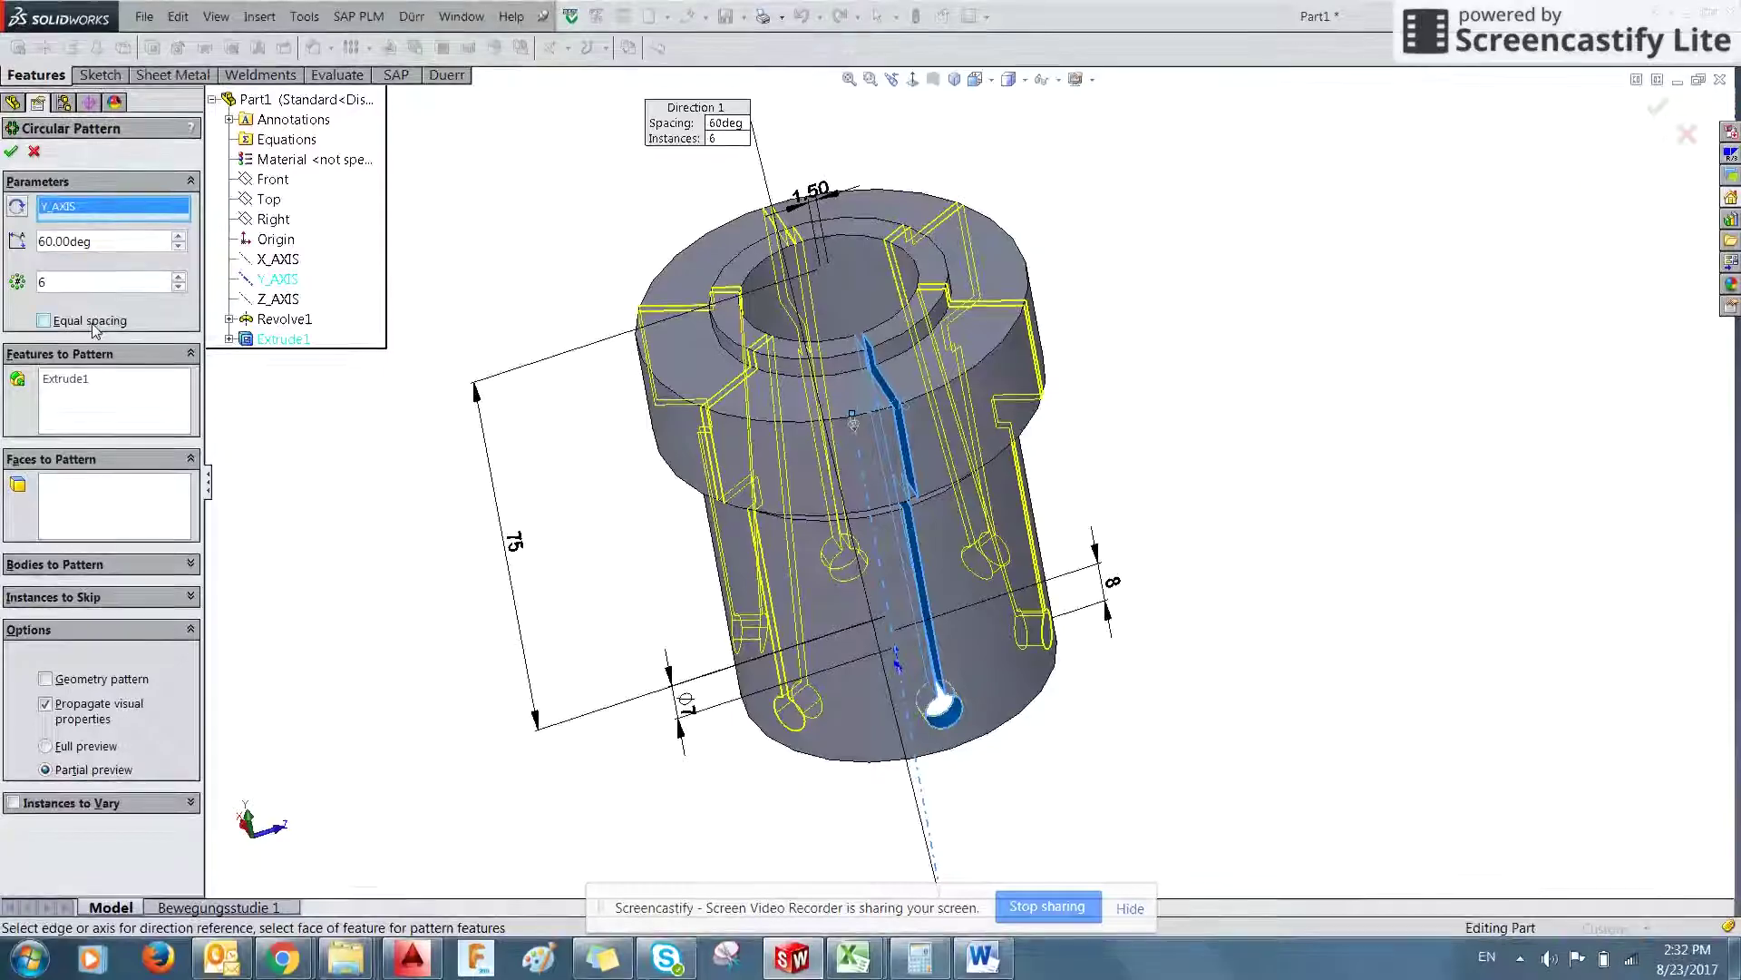
left_click(12, 153)
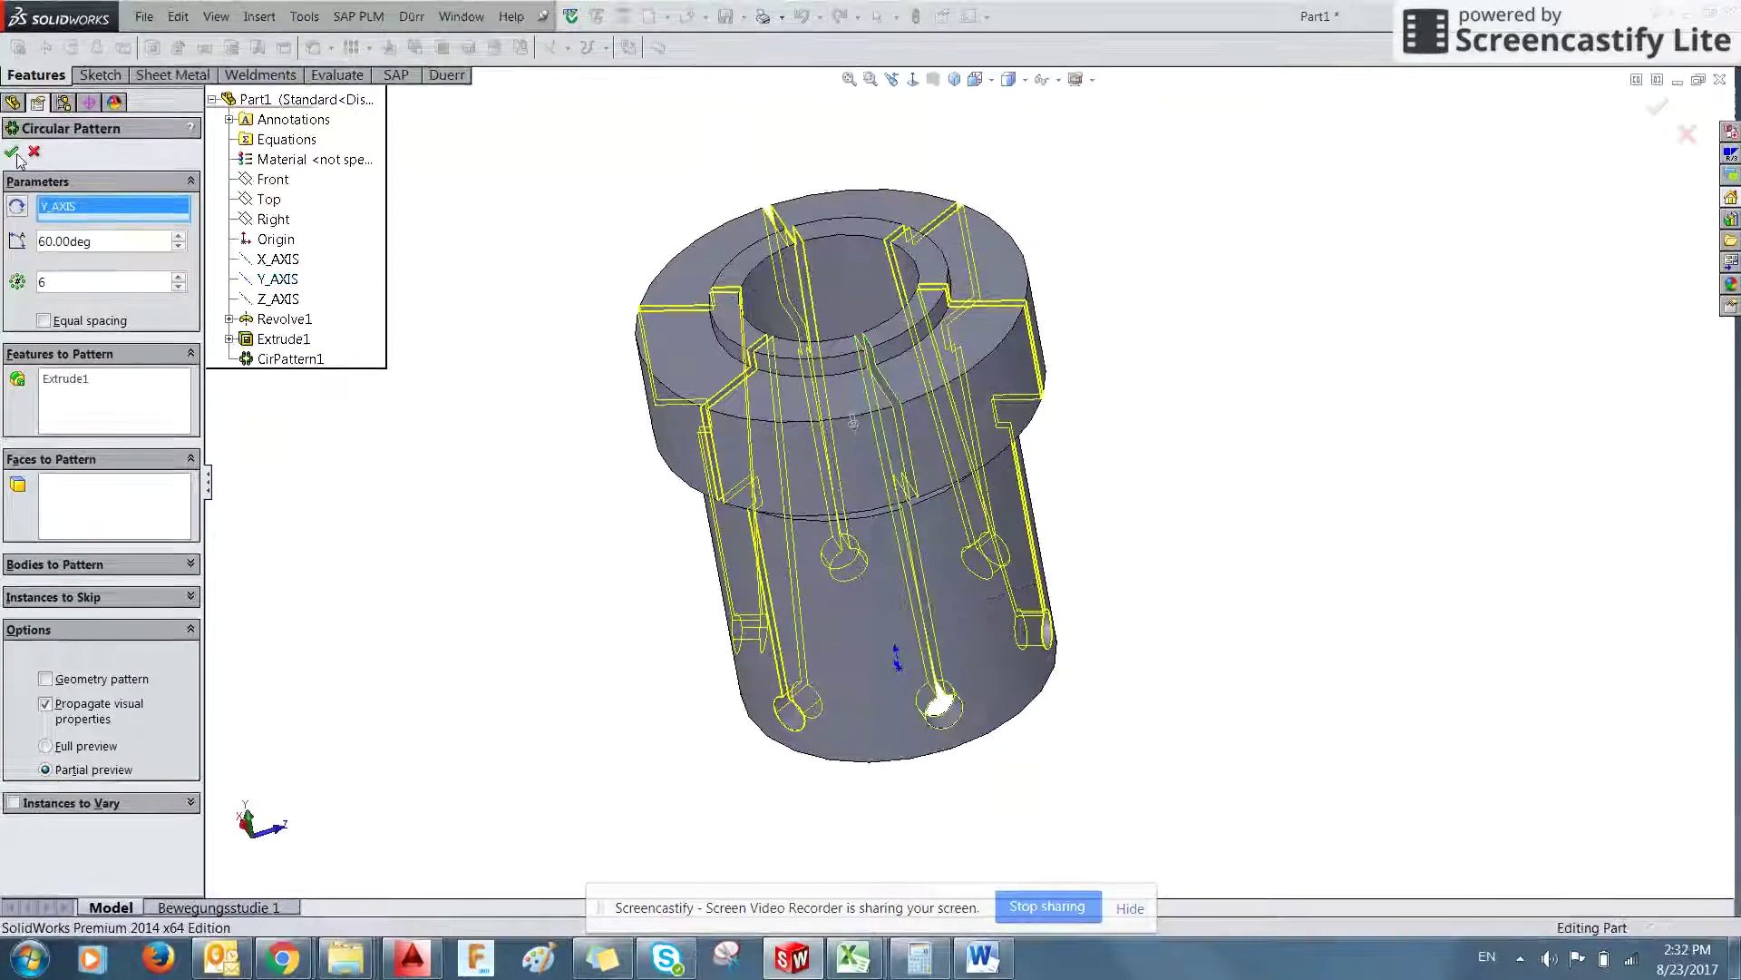
middle_click_drag(486, 673, 635, 898)
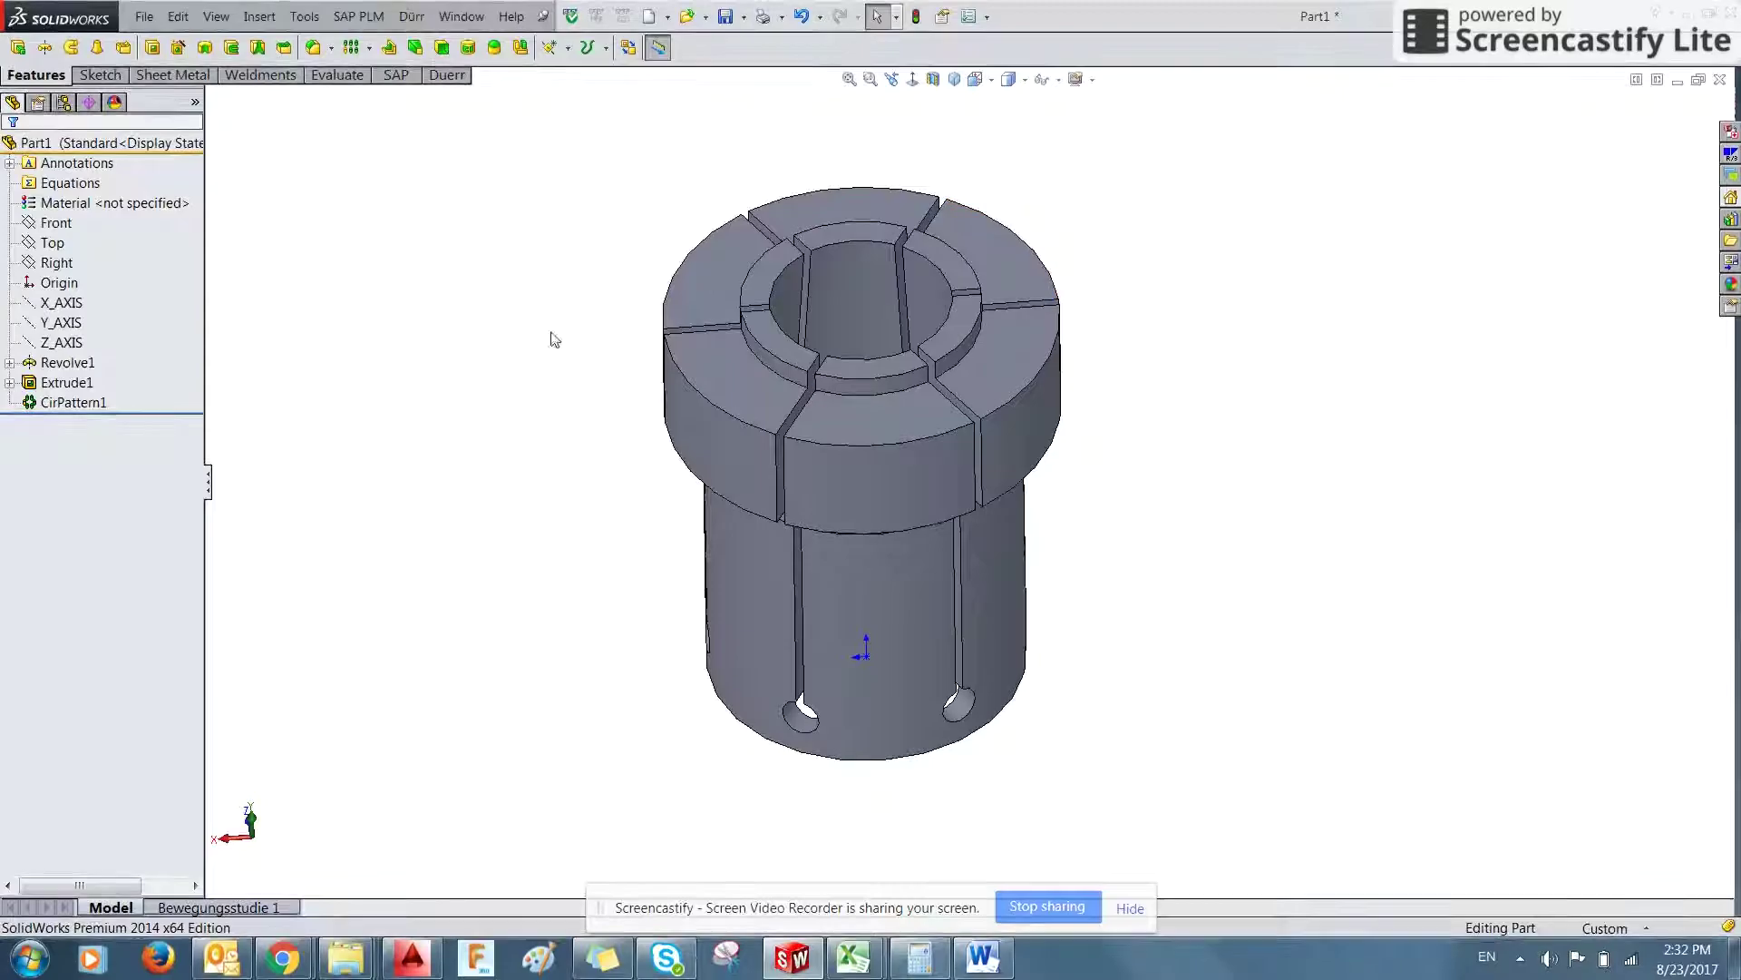
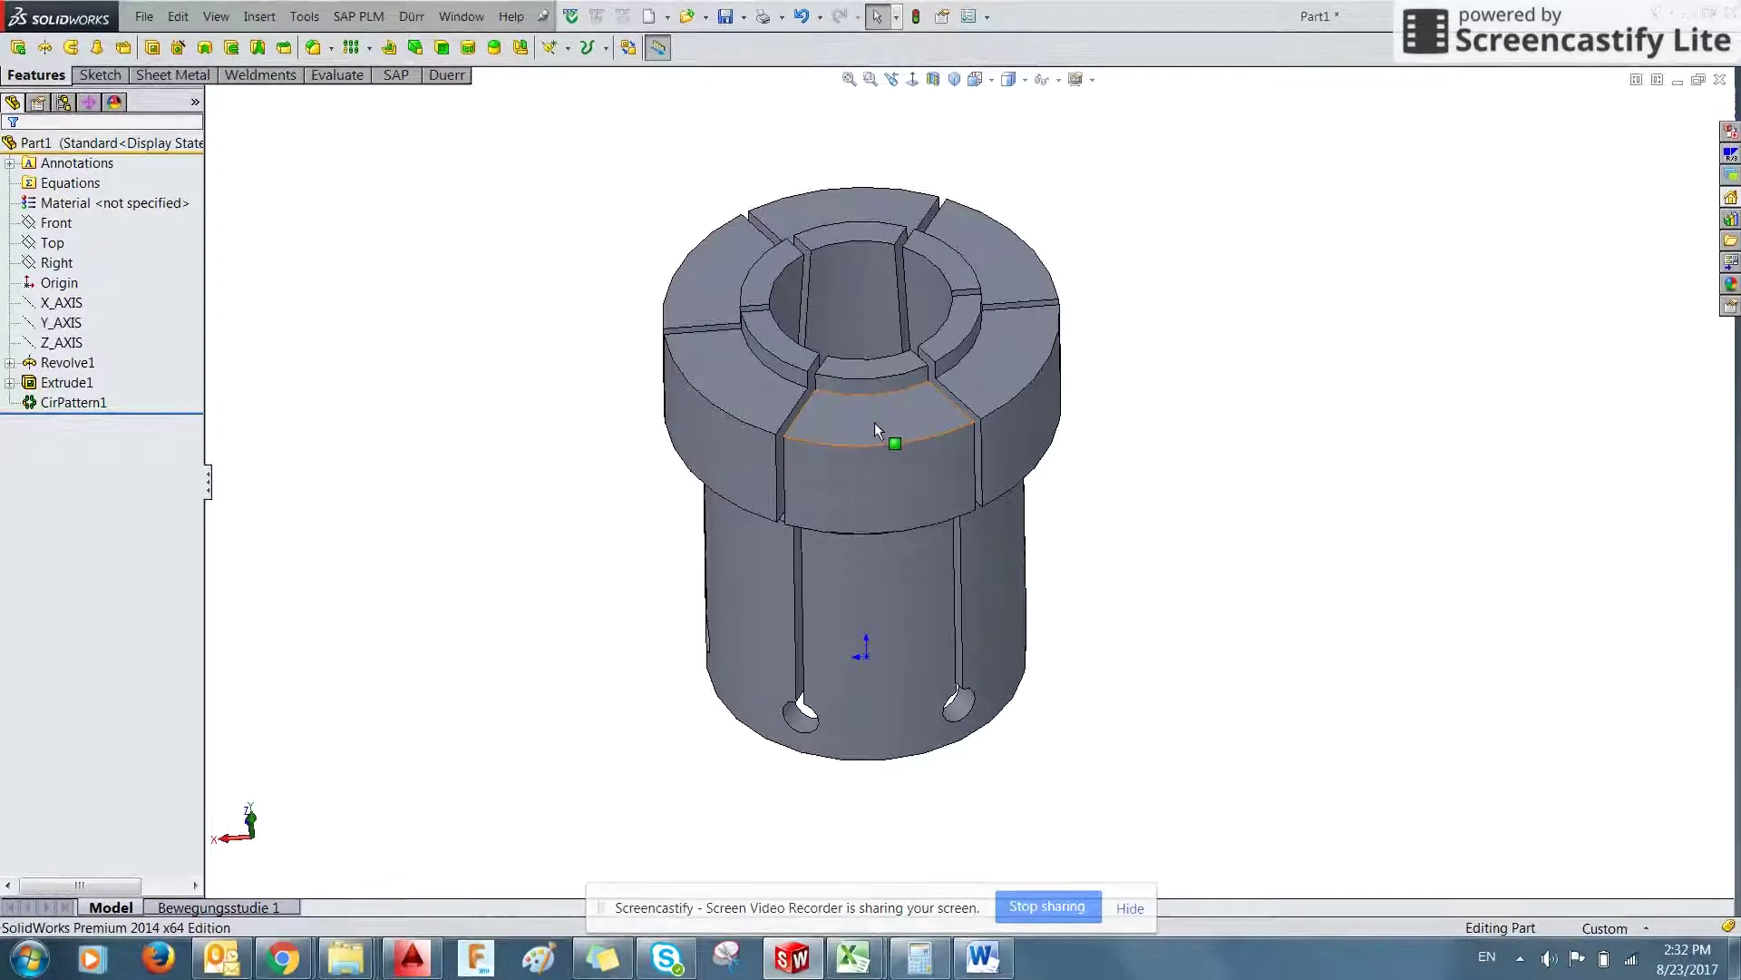
- Open a new sketch on the Front plane
left_click(72, 223)
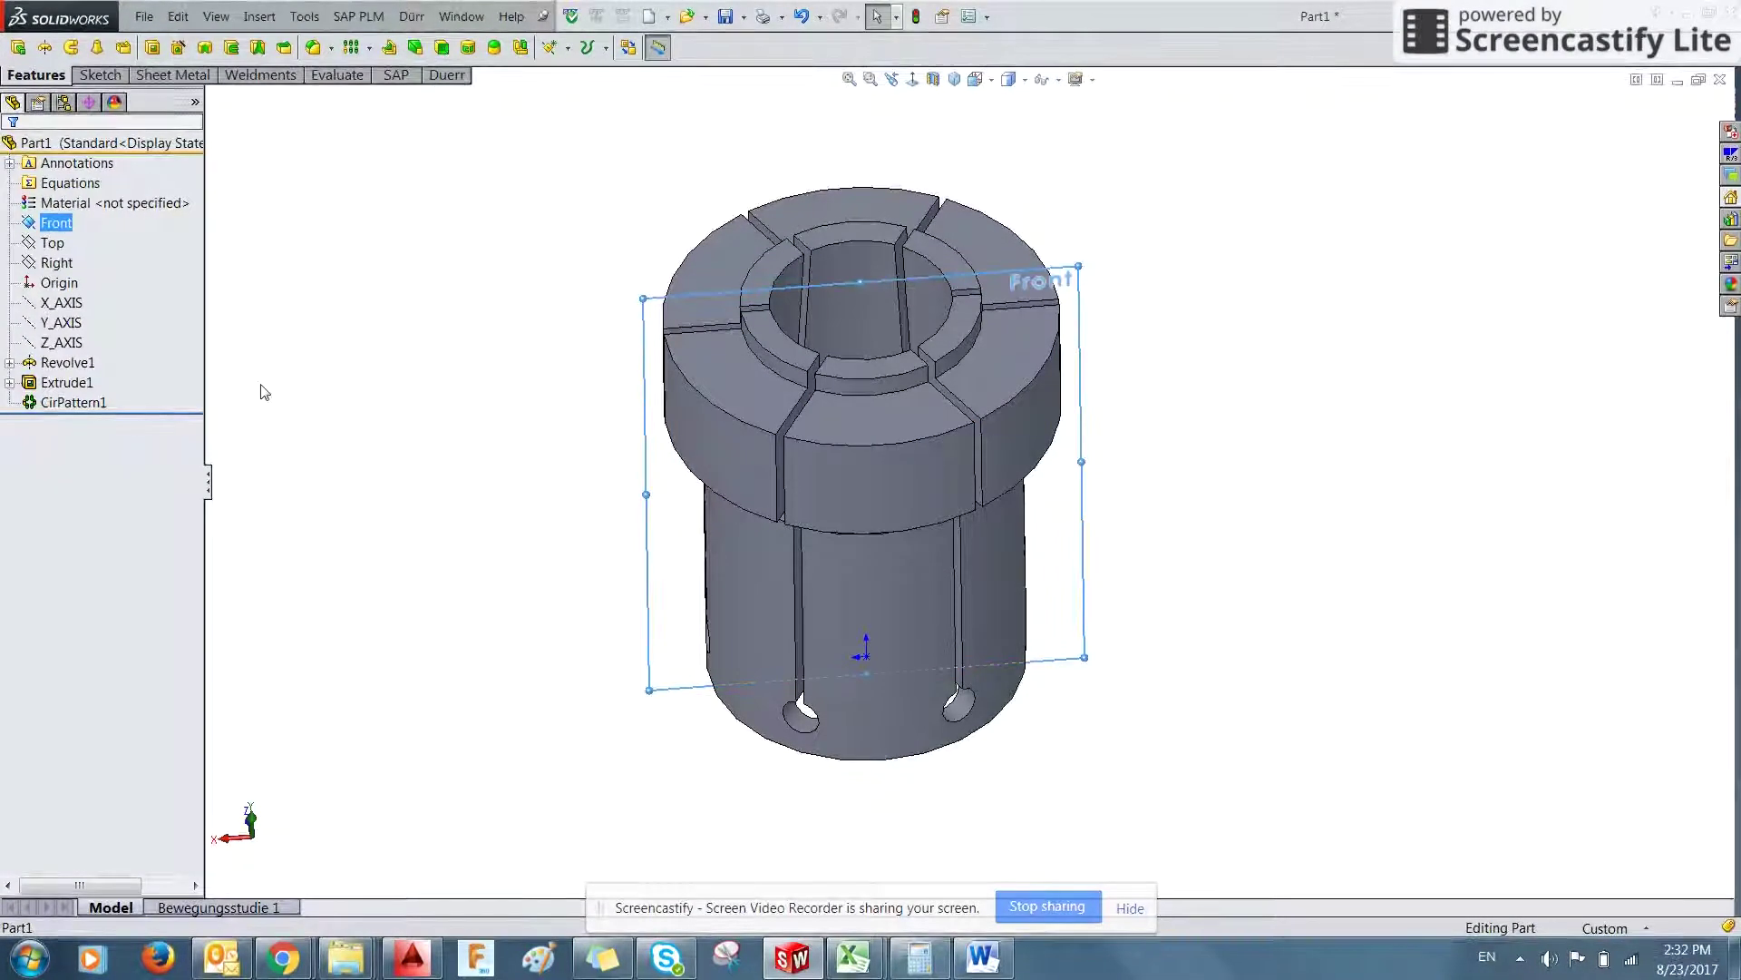
middle_click_drag(497, 575, 493, 392)
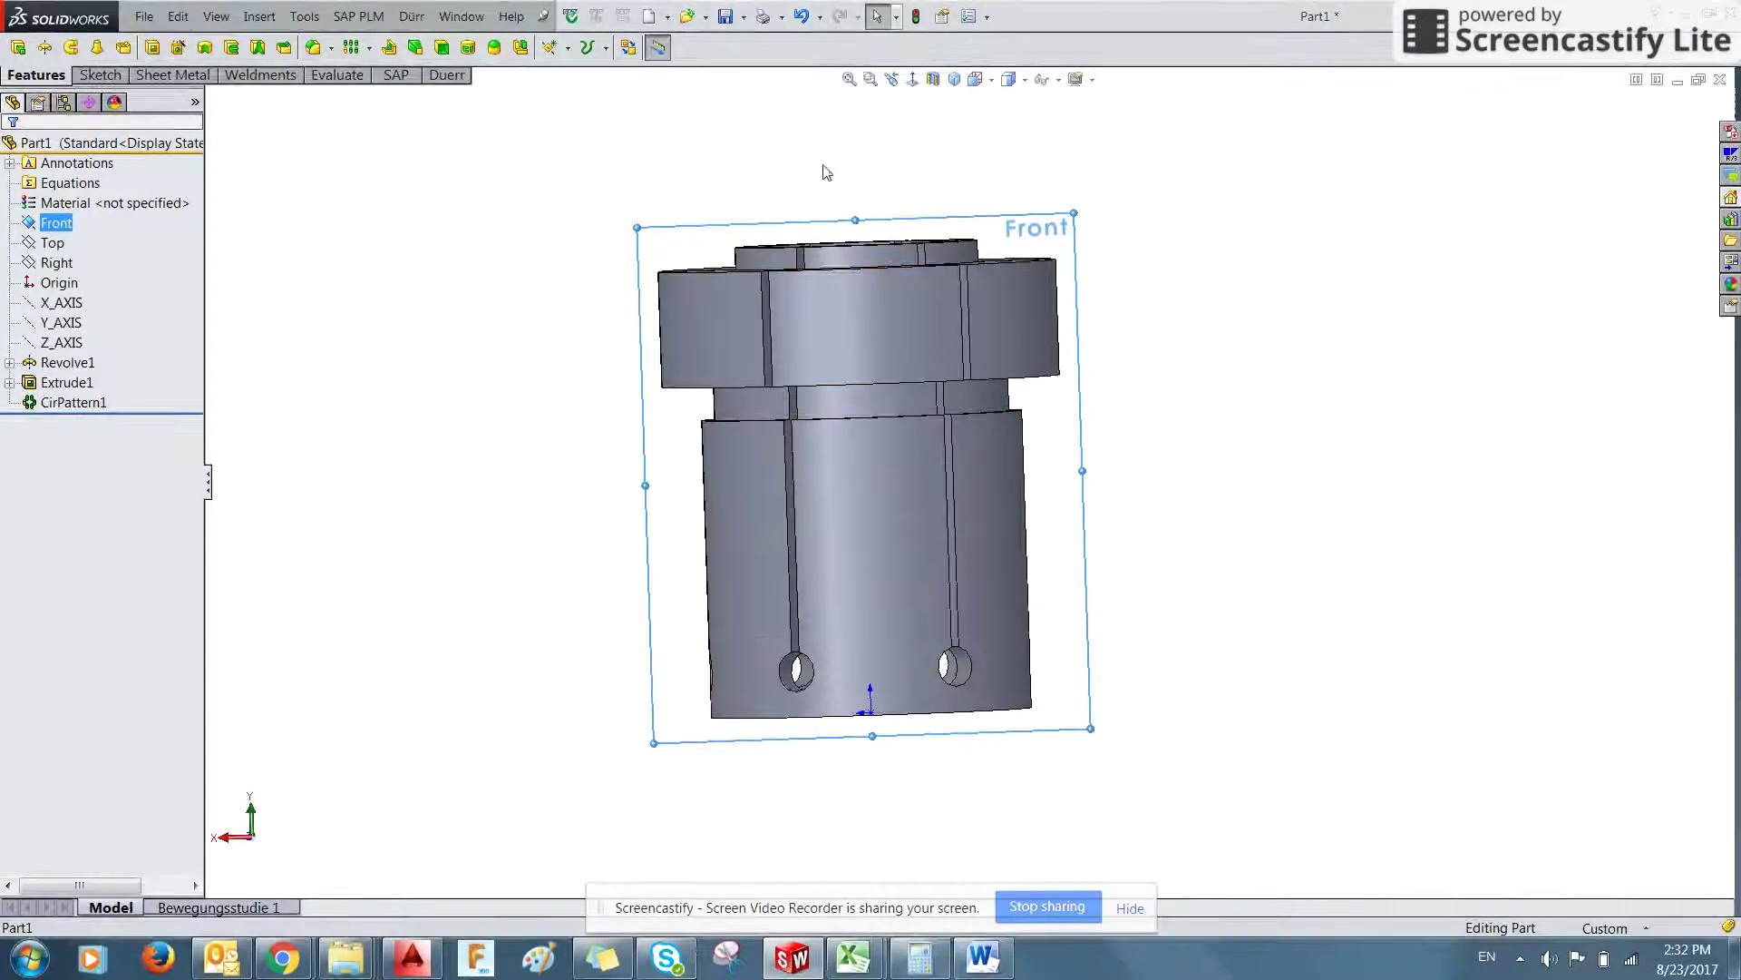
middle_click_drag(509, 397, 526, 533)
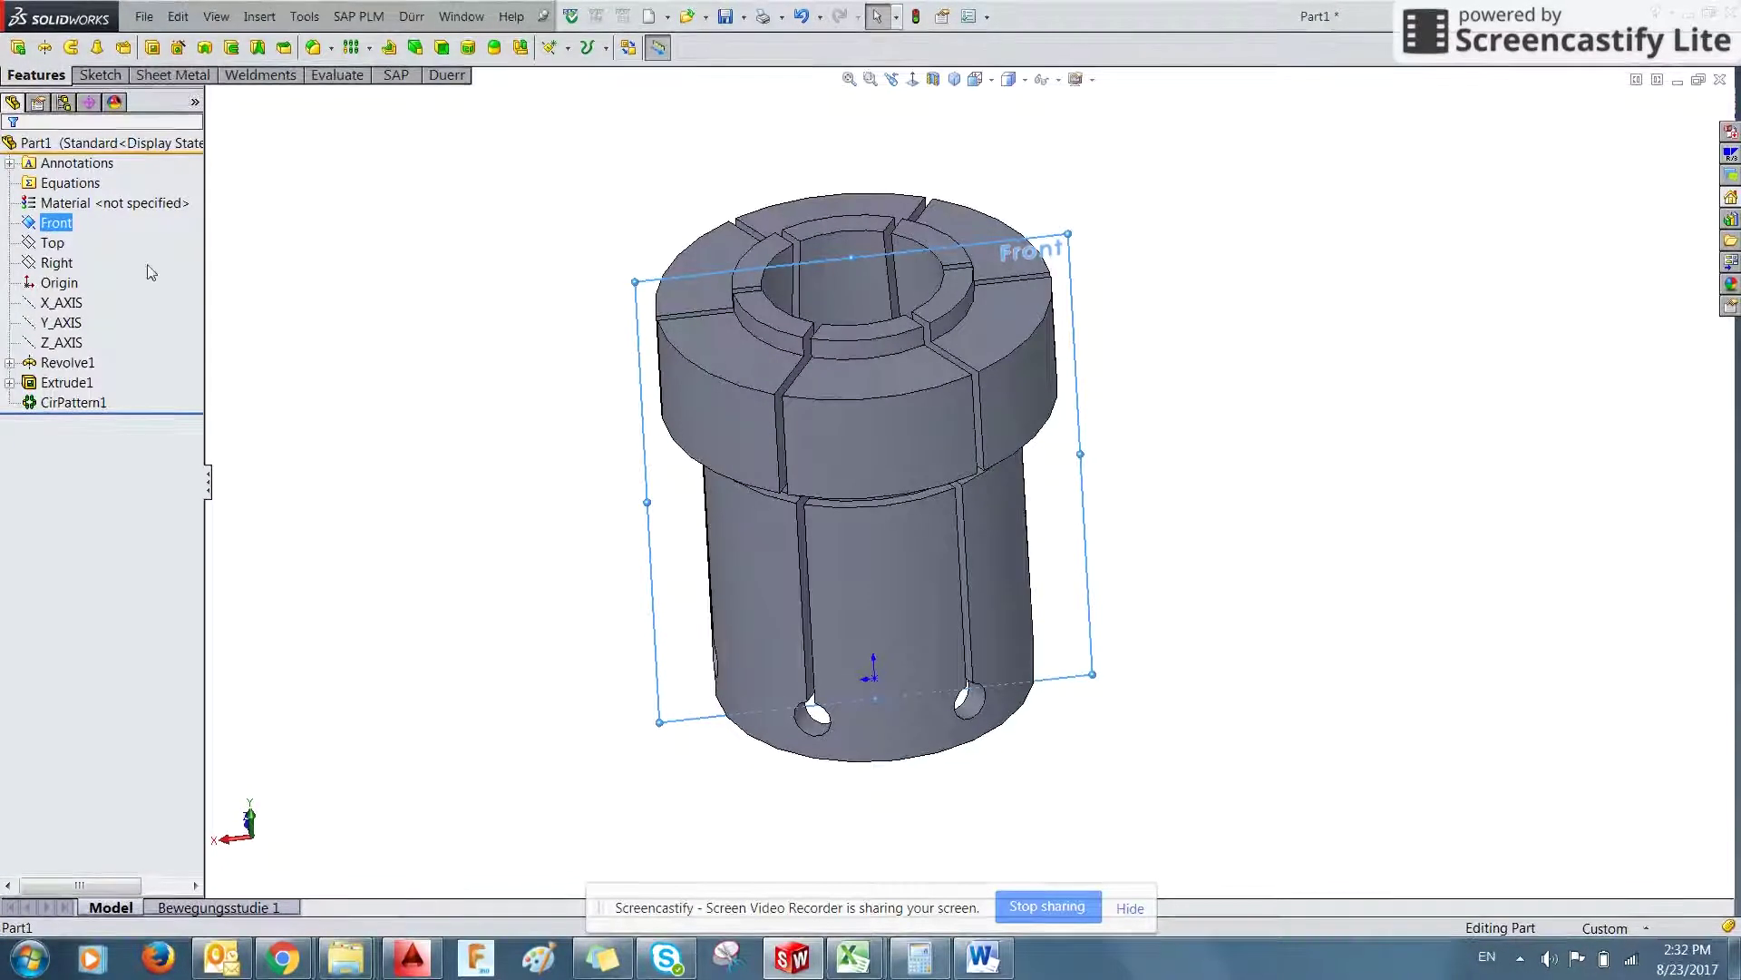
left_click(98, 74)
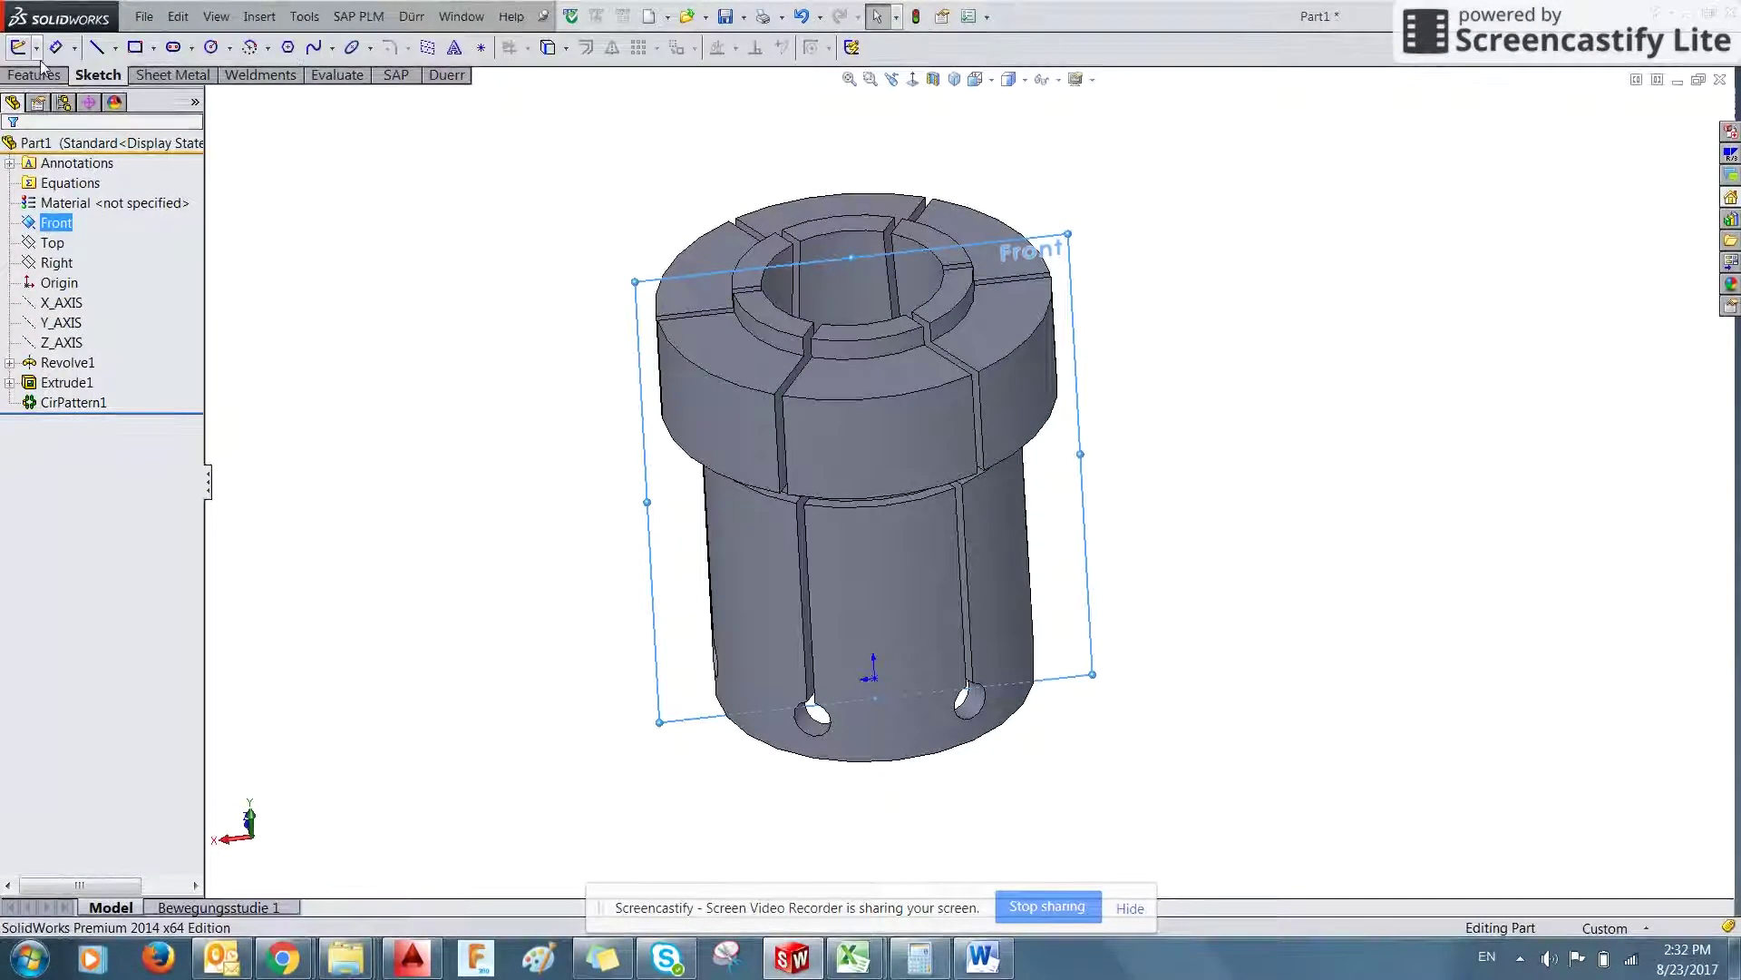
left_click(17, 49)
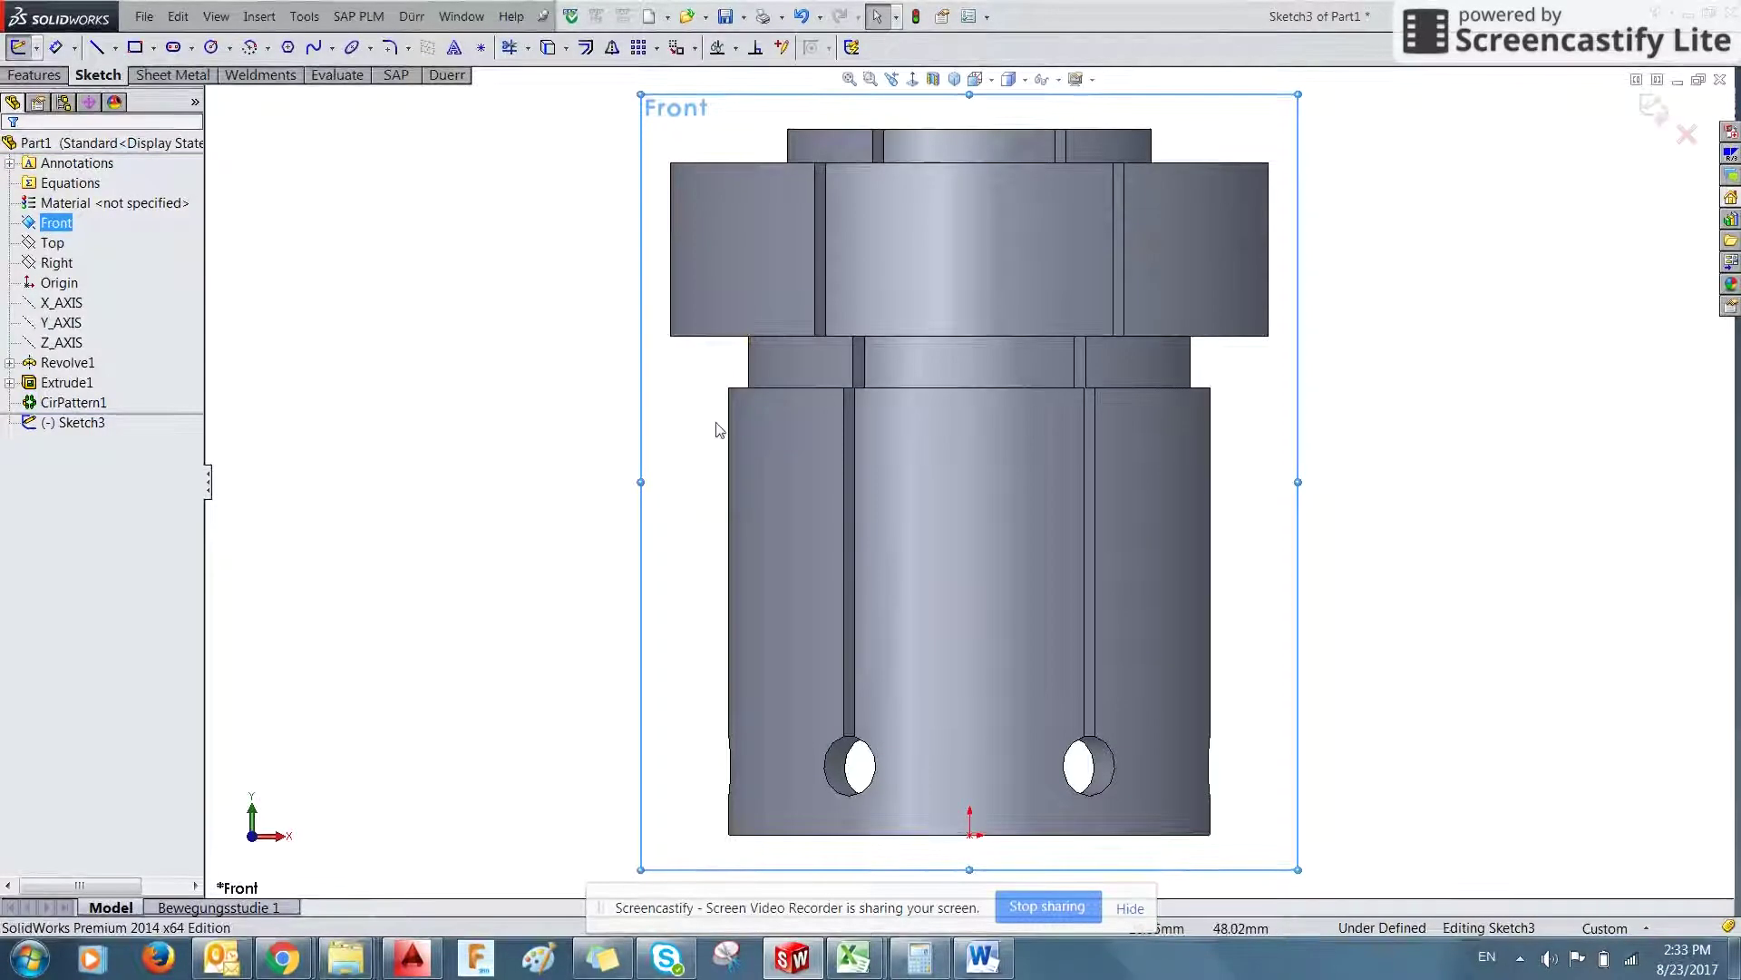
- Switch to the AutoCAD collet drawing and examine the keyhole slot view's hole position, slot widths and slot length
key("alt+Tab")
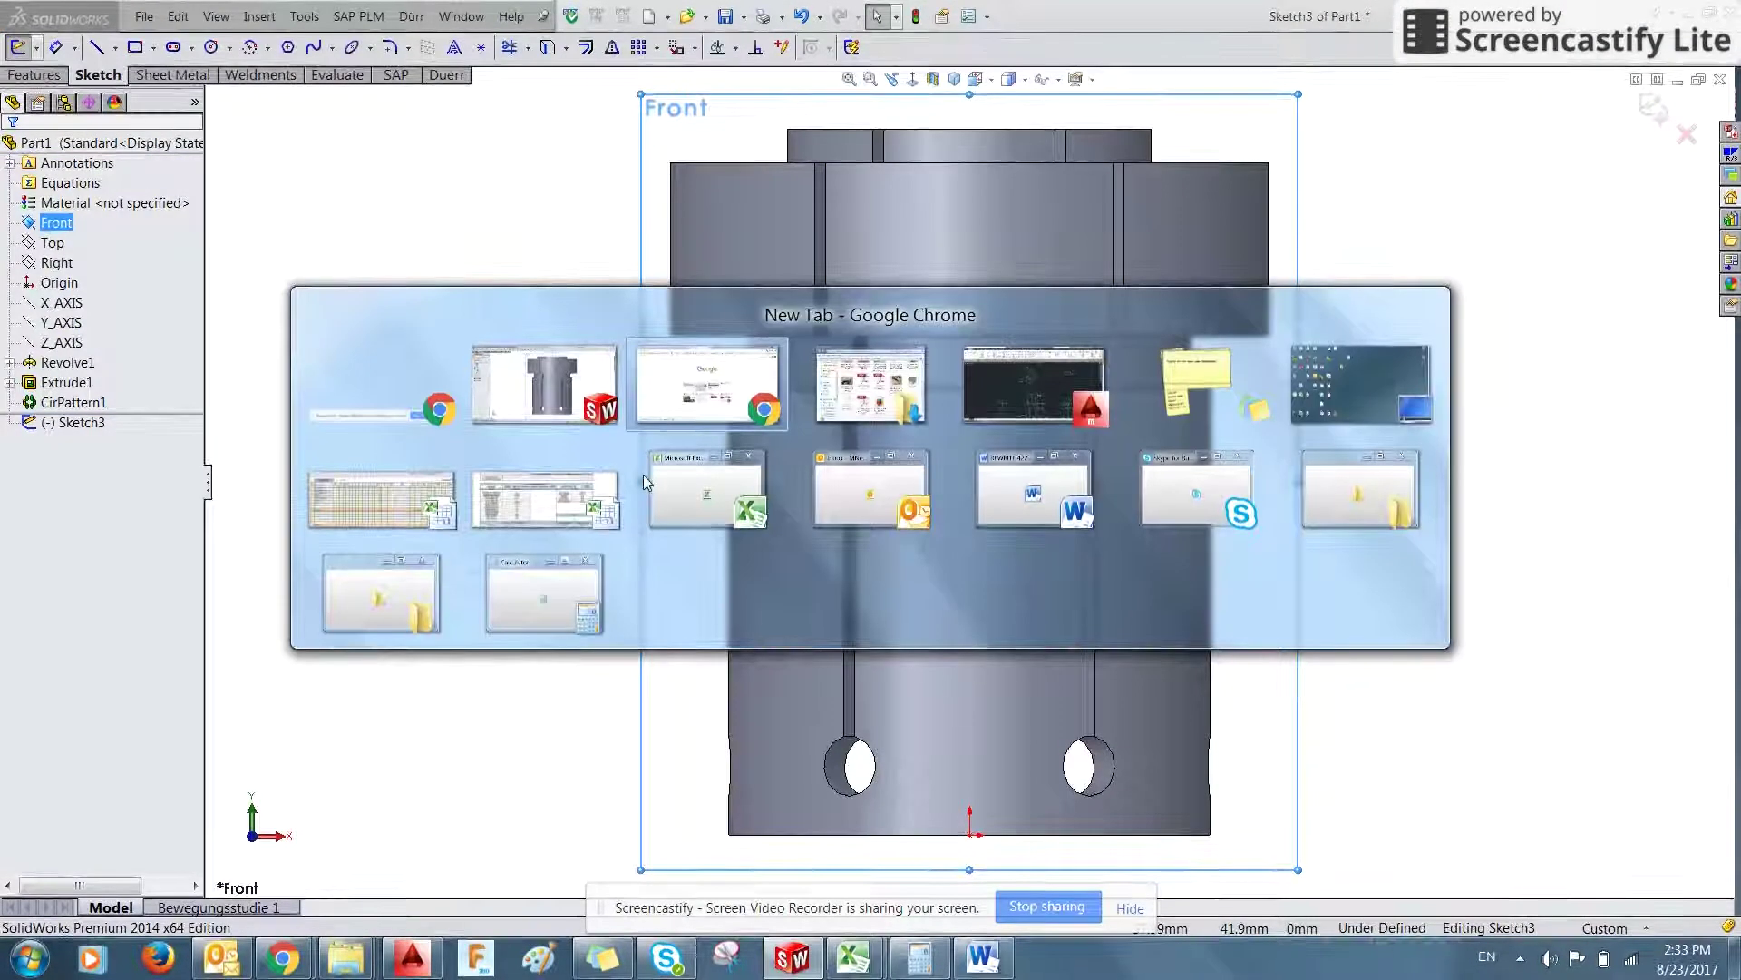
key("Tab")
key("Tab")
middle_click_drag(1431, 614, 1139, 467)
scroll(1140, 467, "up", 4)
mouse_move(1137, 615)
middle_mouse_down()
mouse_move(998, 464)
mouse_move(964, 463)
mouse_move(969, 490)
middle_mouse_up()
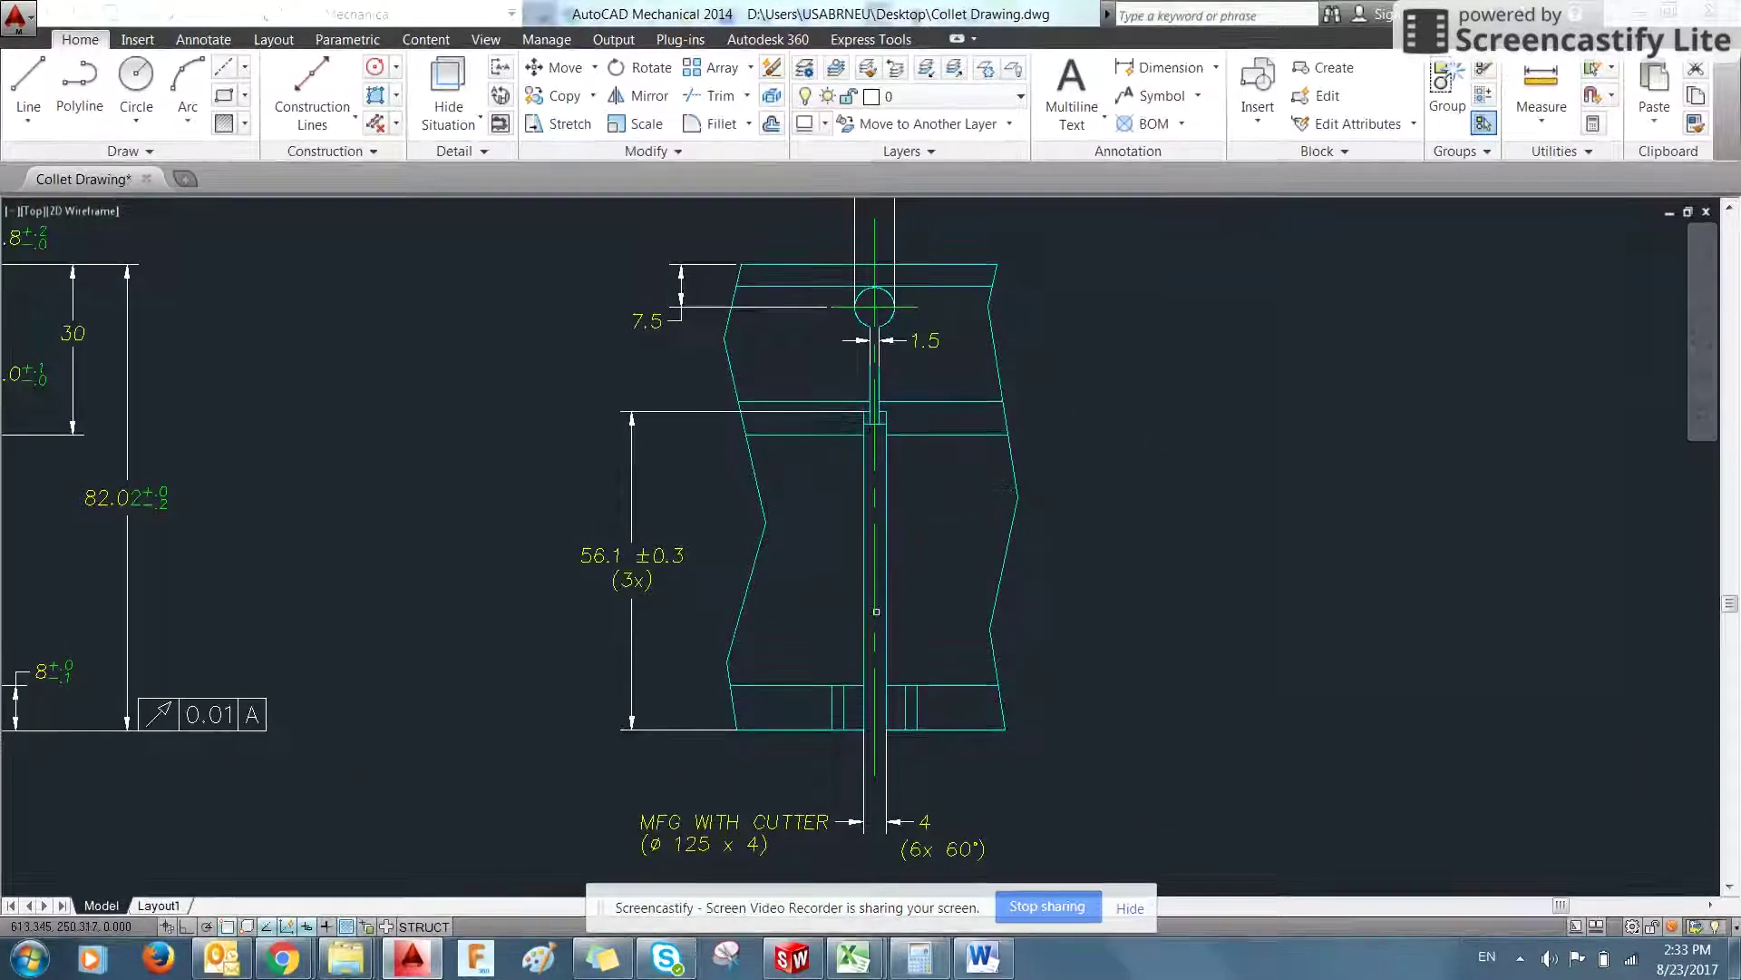
scroll(908, 441, "down", 1)
scroll(871, 453, "up", 4)
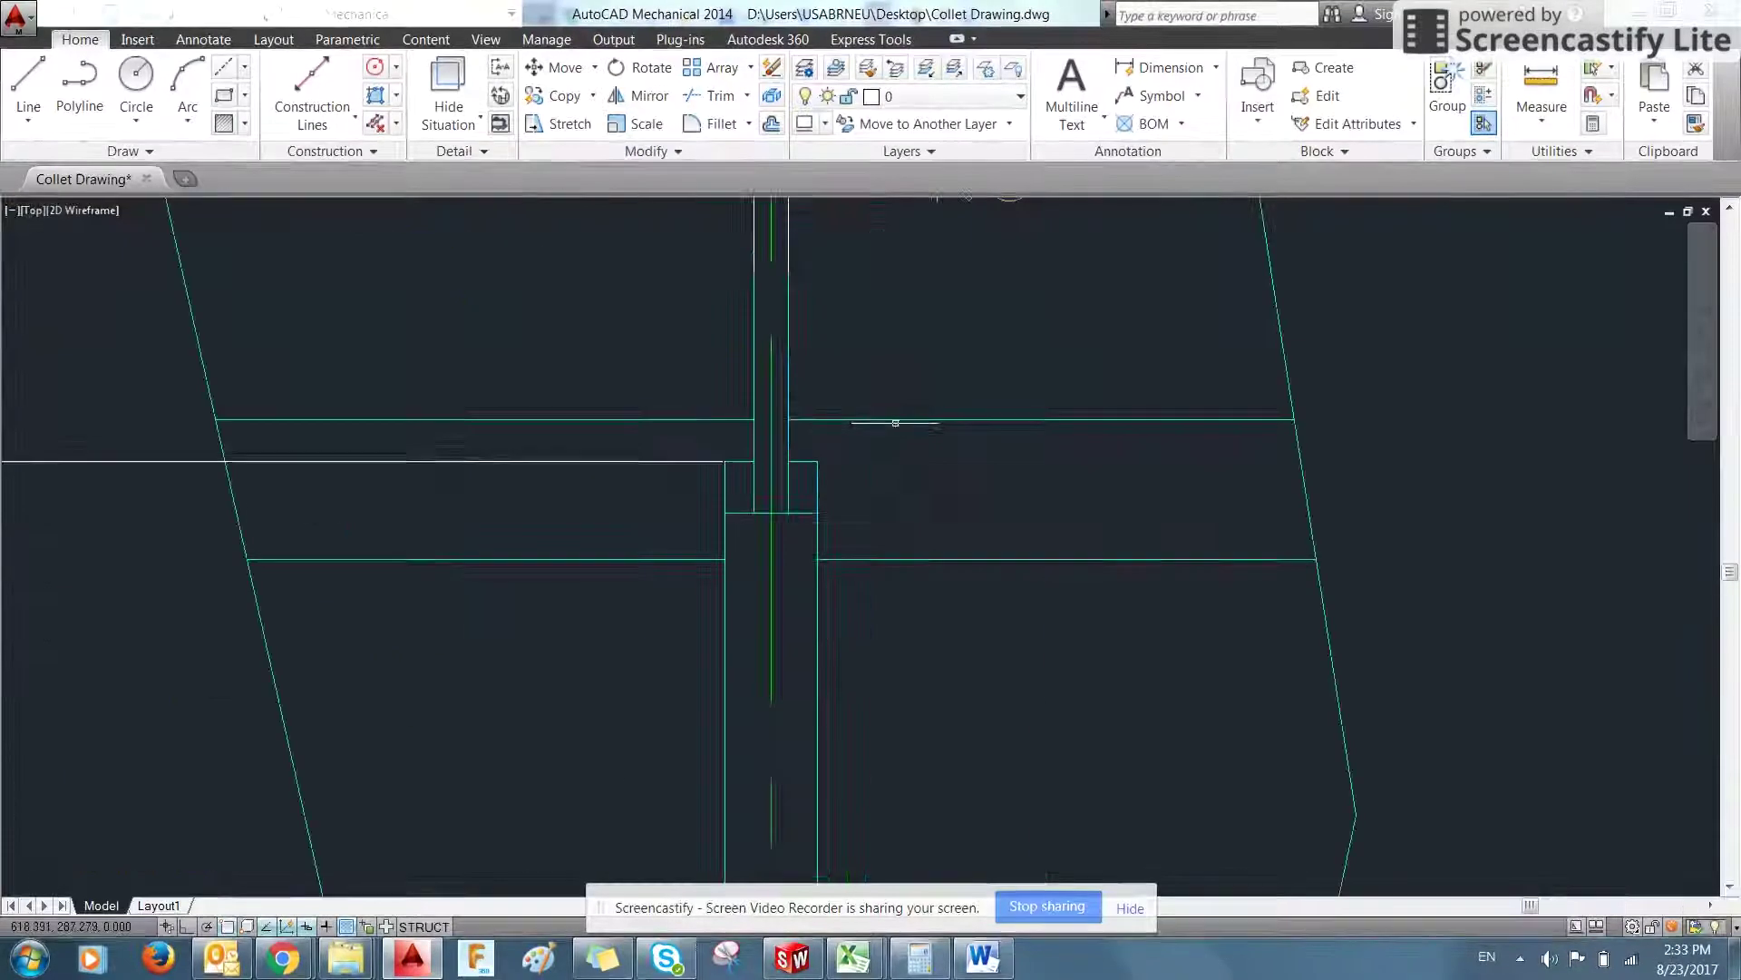
scroll(846, 462, "up", 1)
scroll(940, 482, "down", 3)
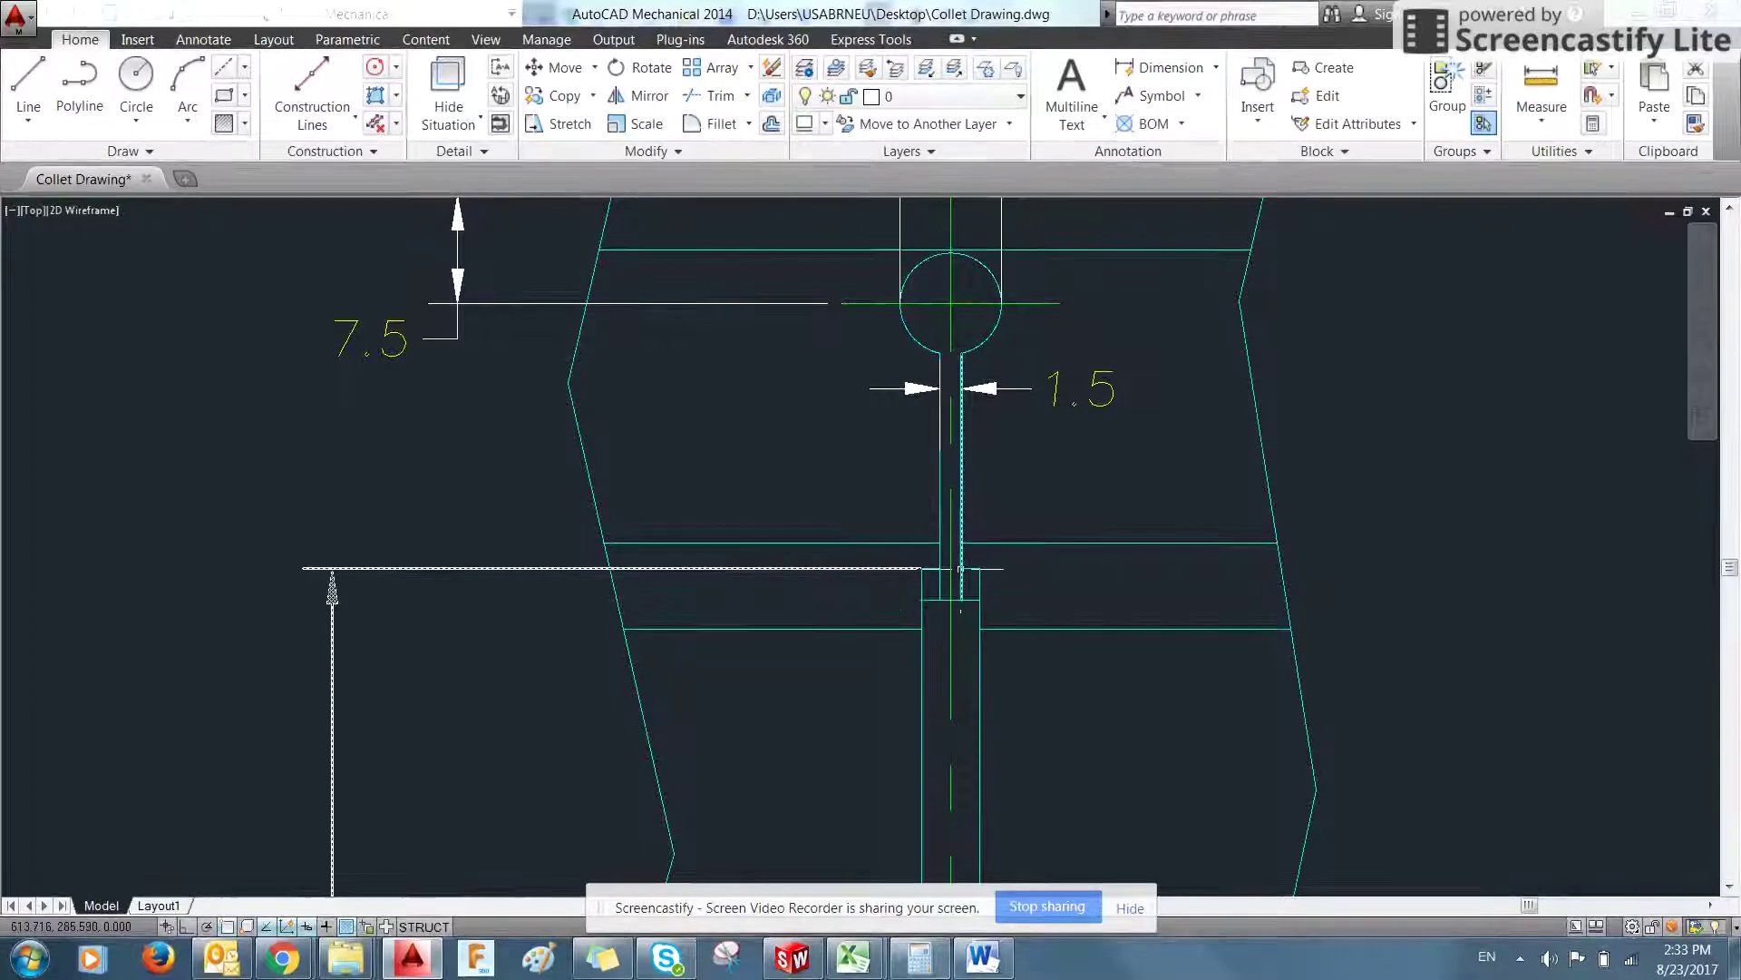
scroll(1064, 662, "down", 5)
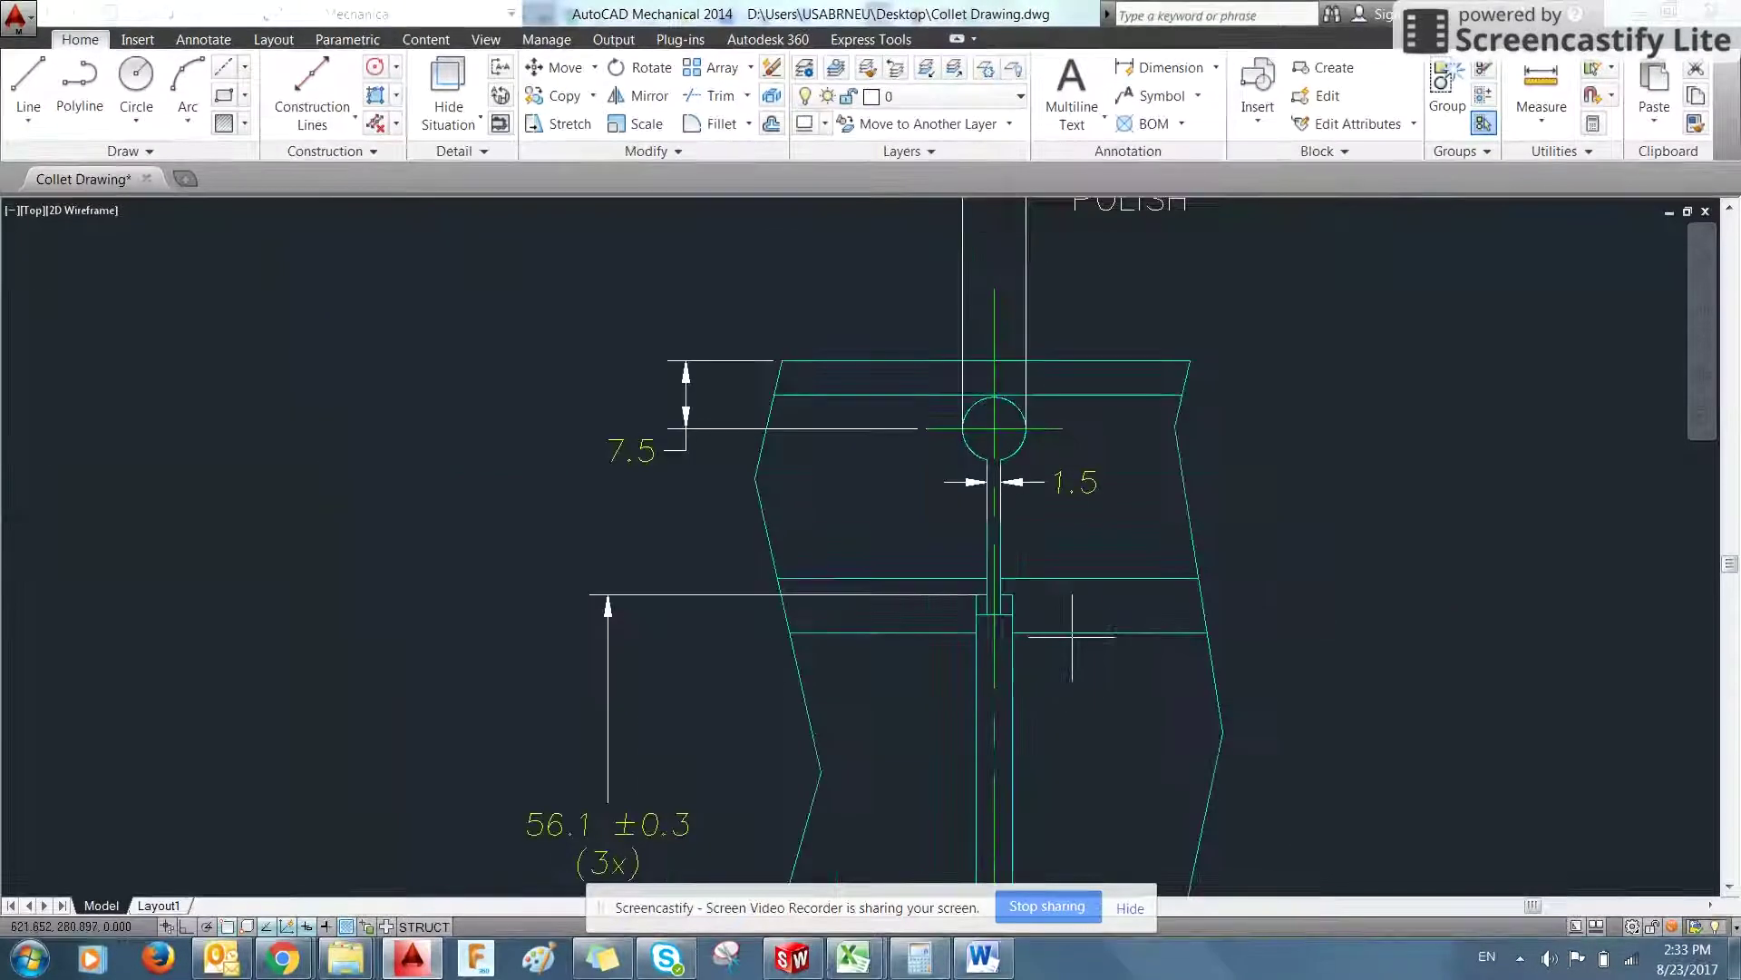
middle_click_drag(1104, 549, 995, 481)
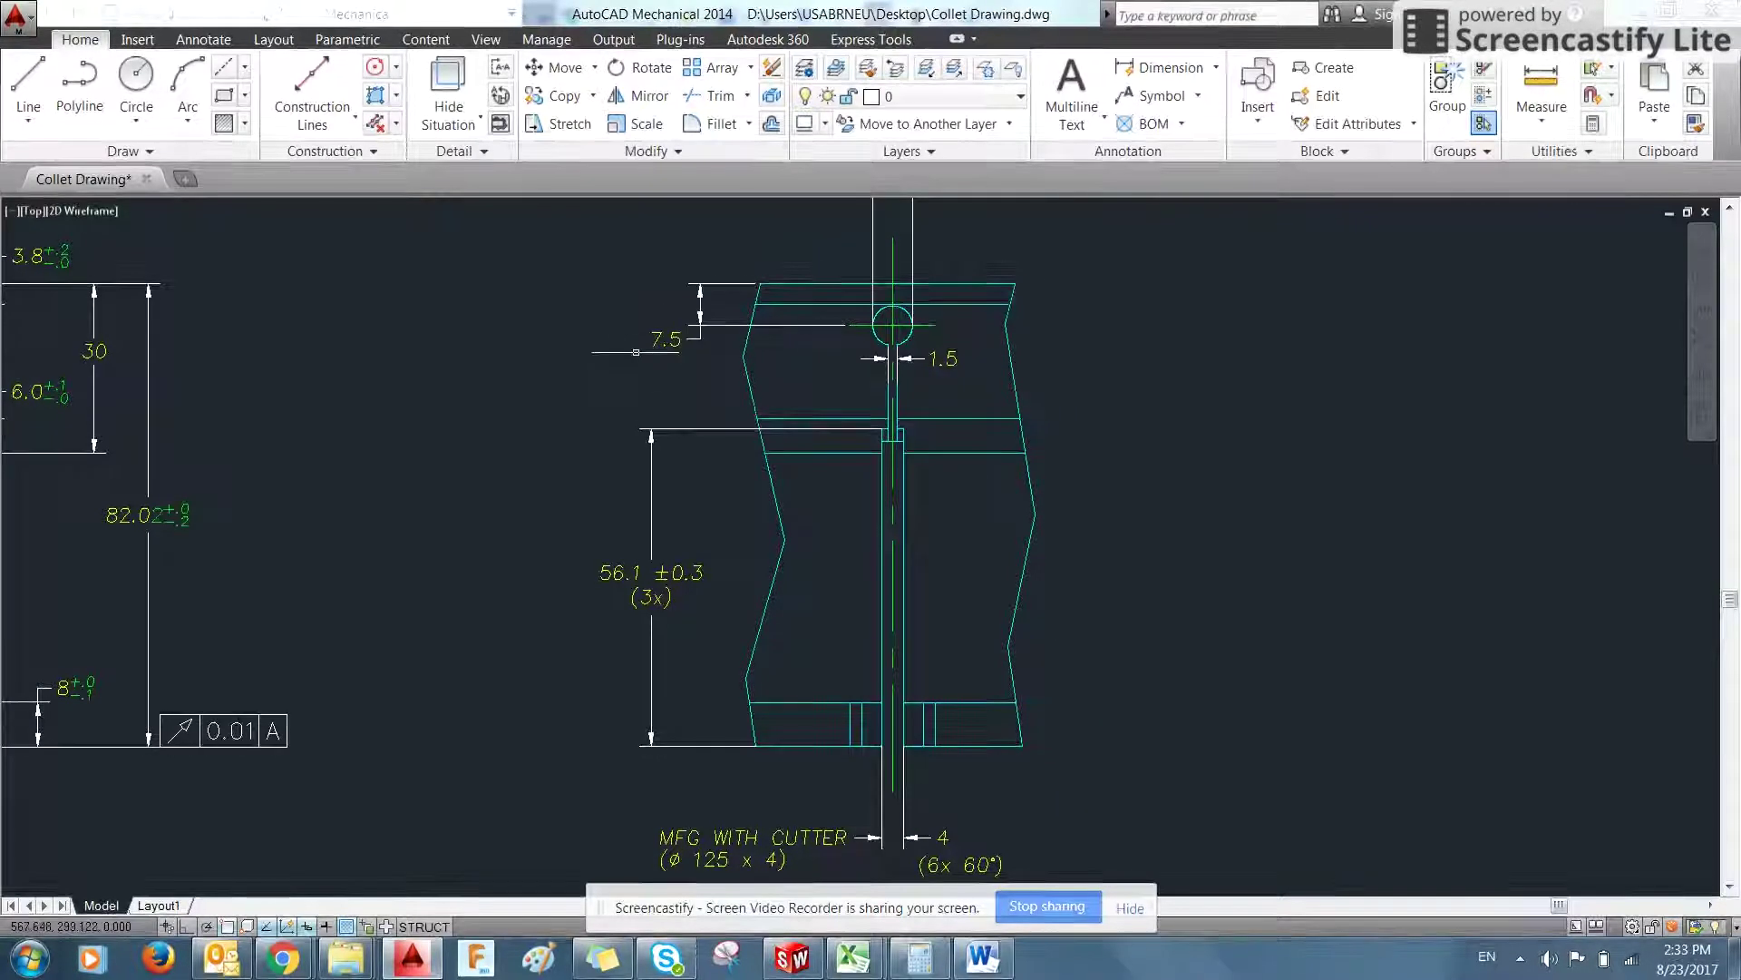
key("alt+Tab")
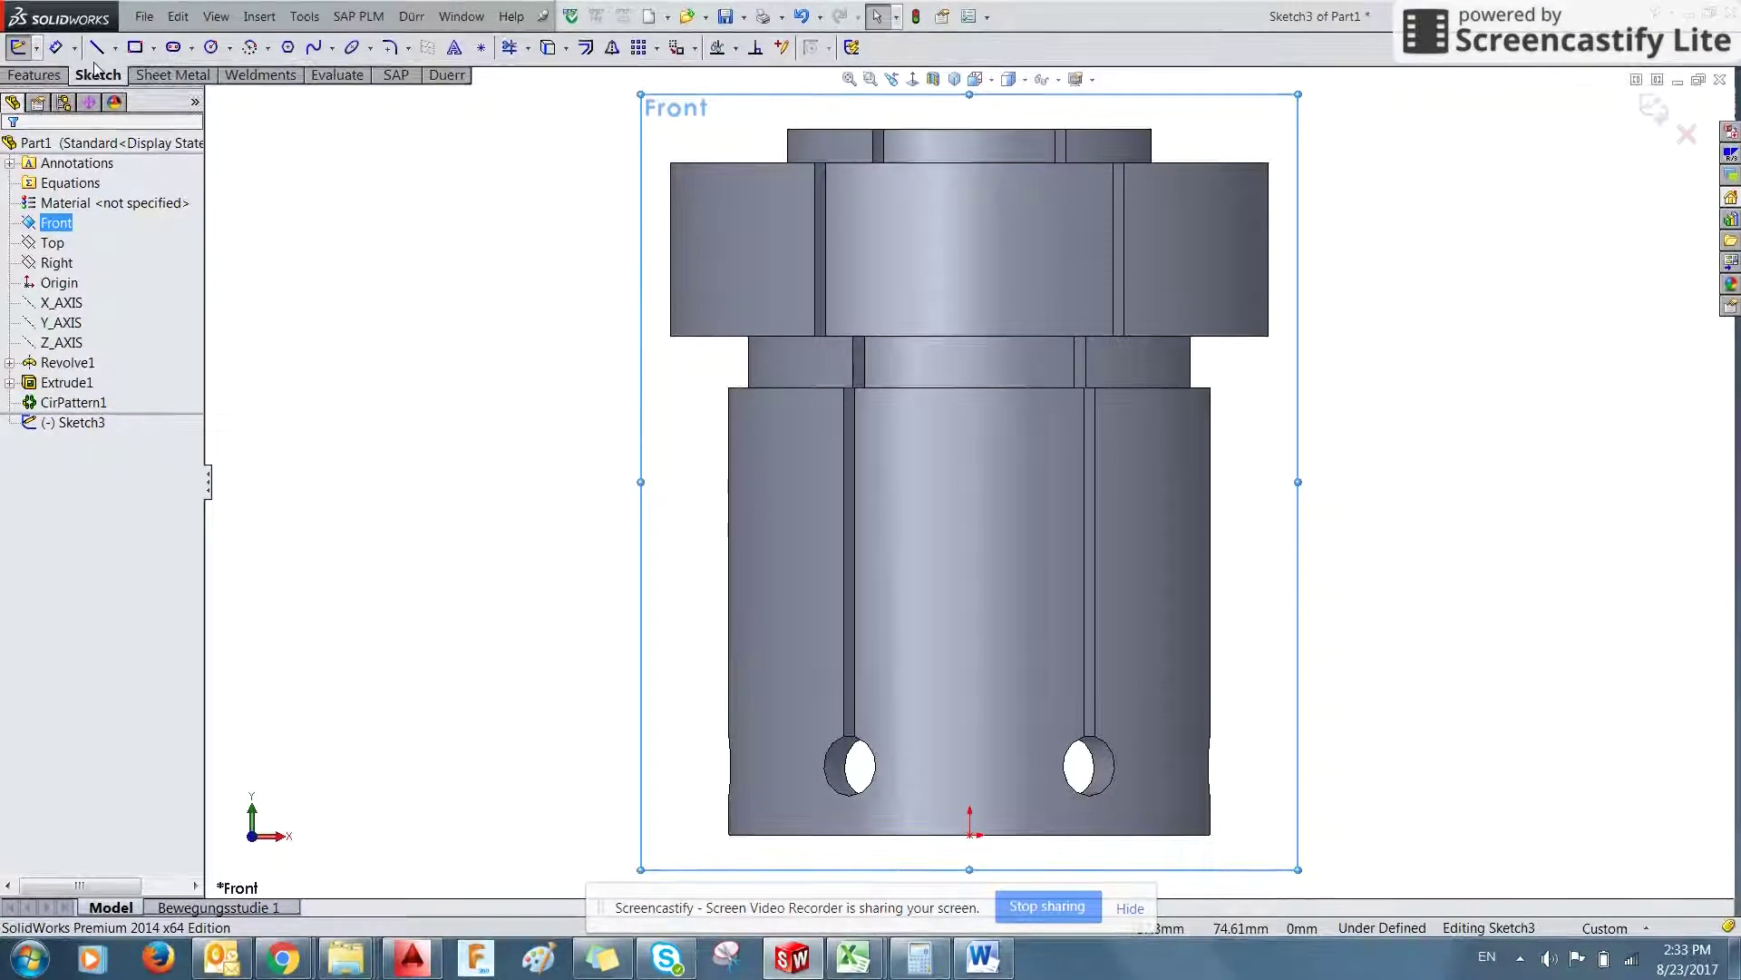
- Sketch a circle on the collet's upper flange, slightly off the vertical centre axis
left_click(210, 47)
left_click(923, 244)
left_click(952, 269)
key("l")
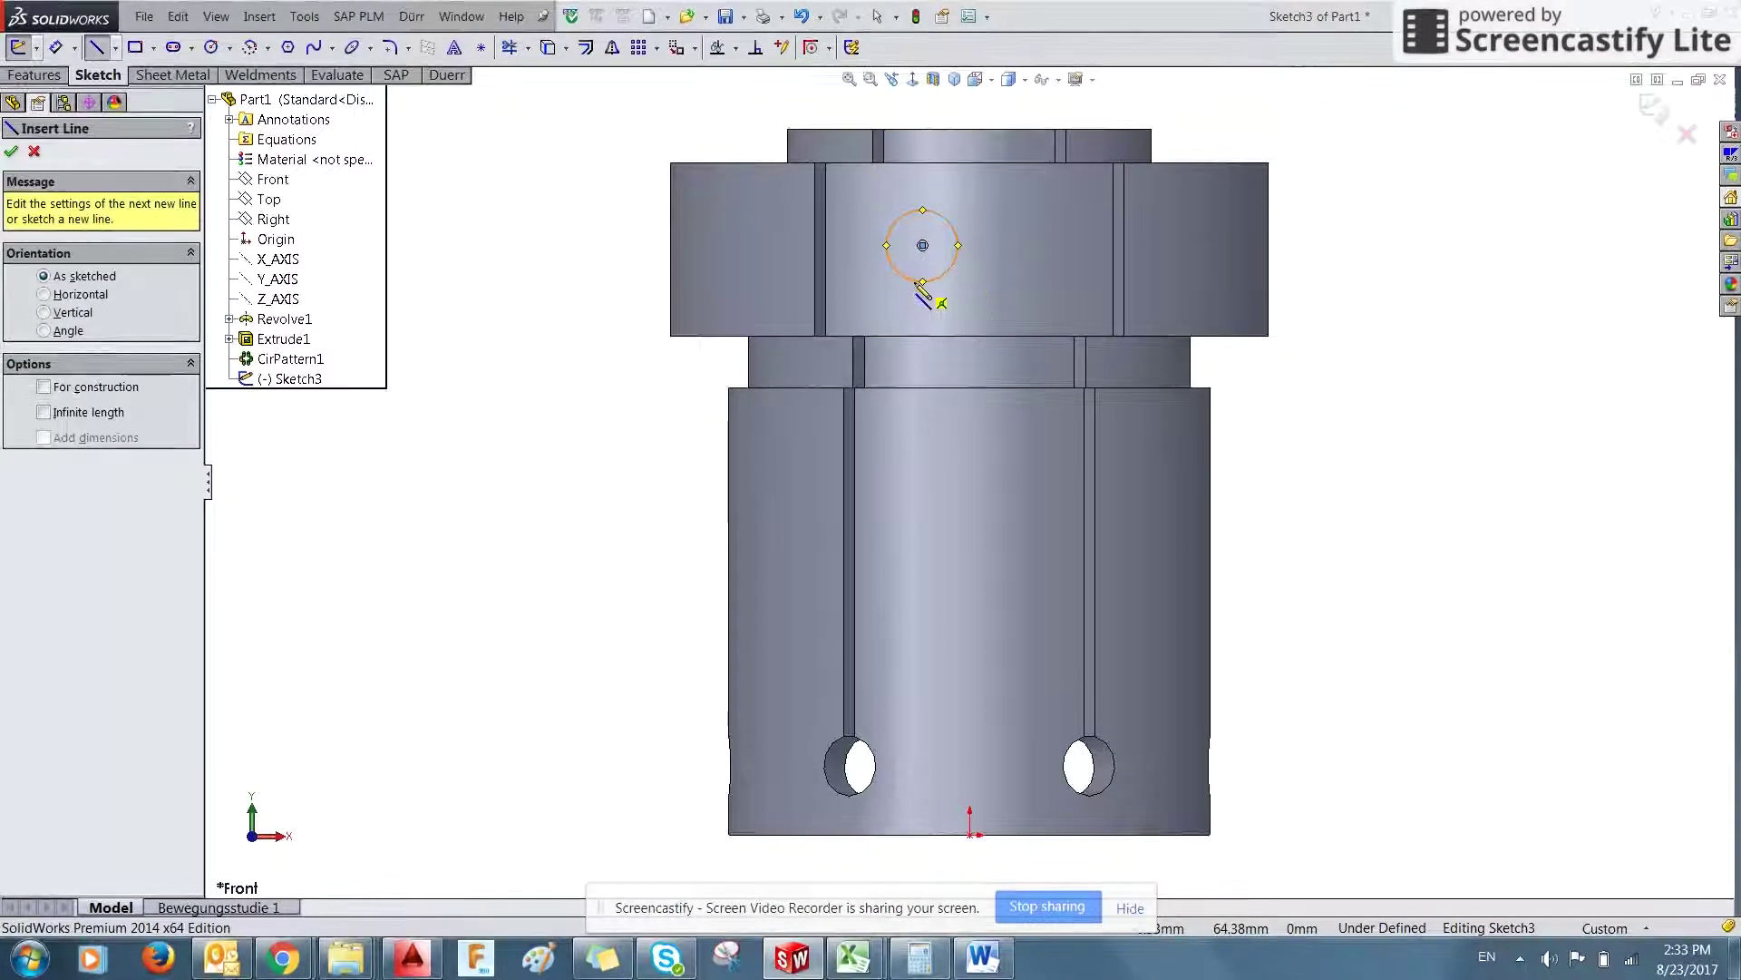
left_click(918, 292)
key("Escape")
key("l")
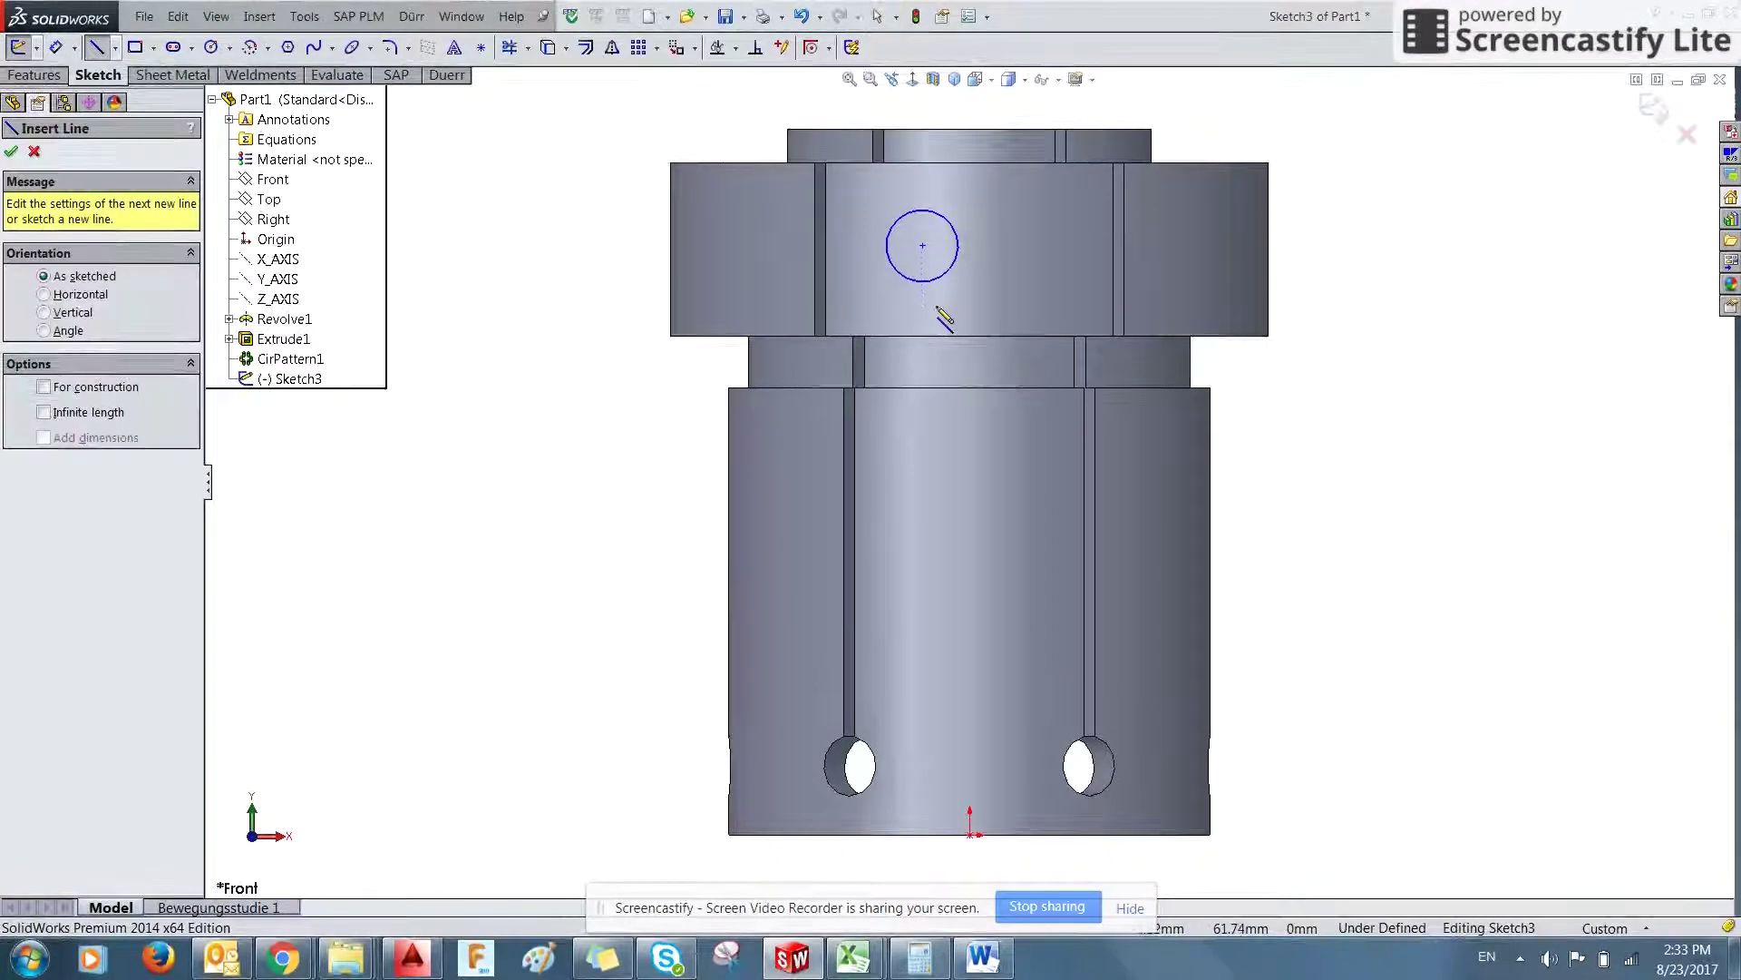
left_click(918, 283)
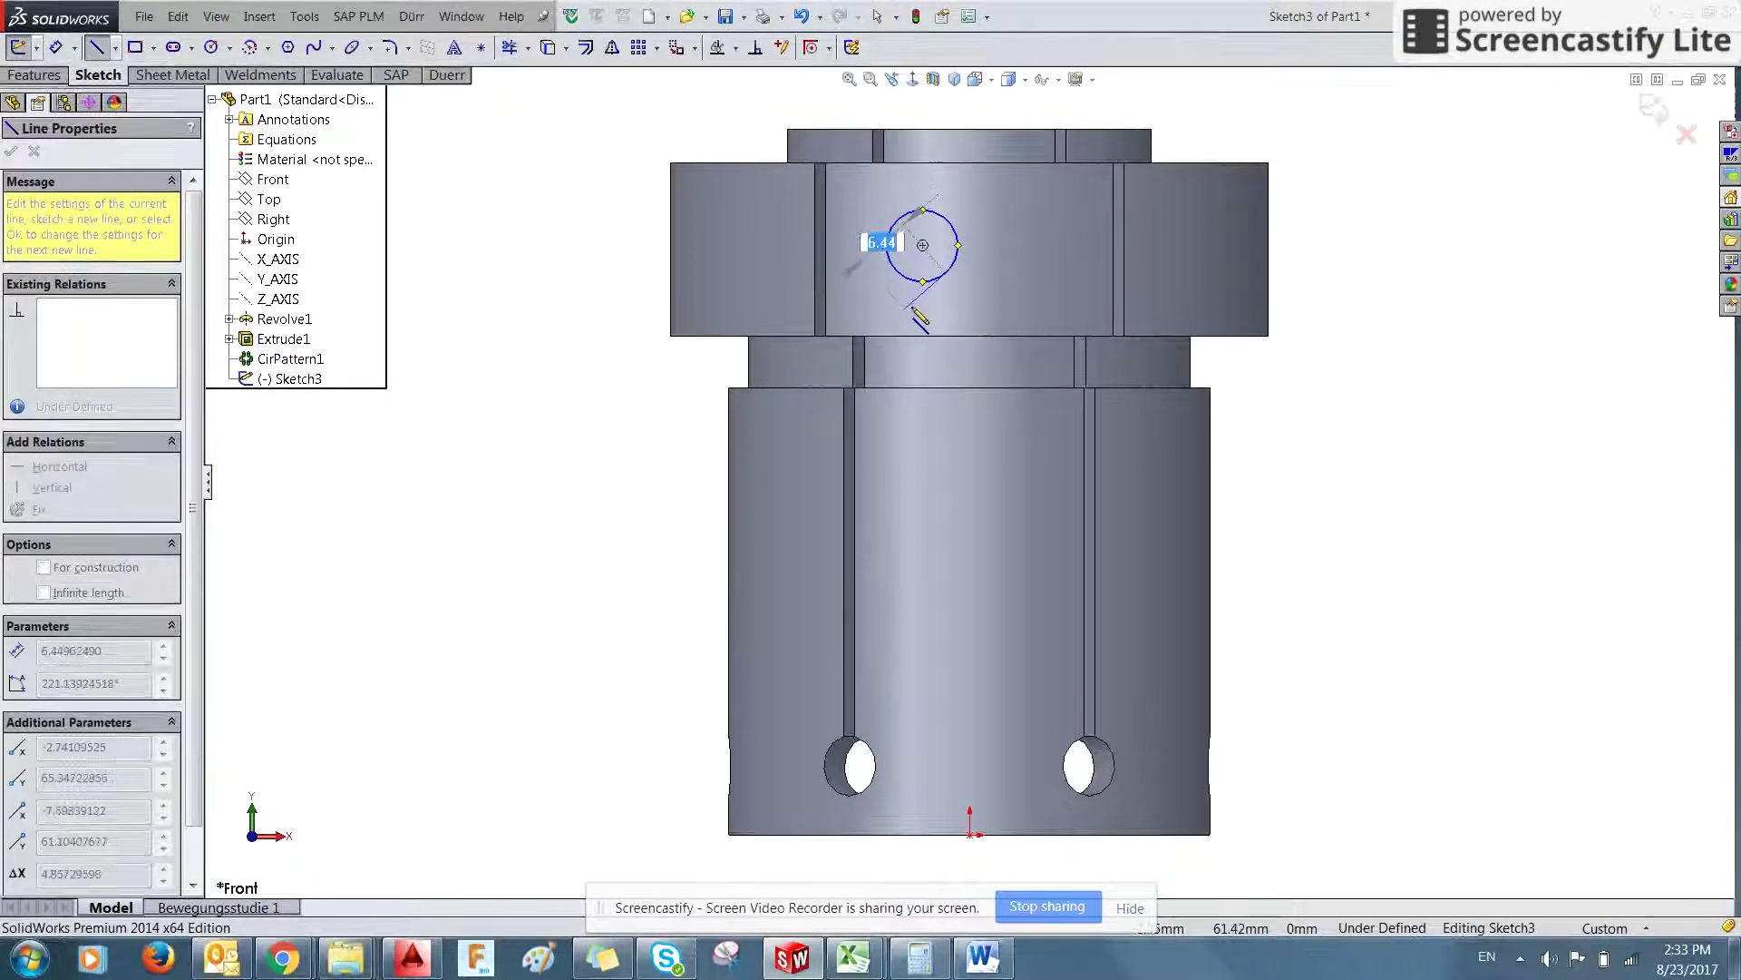
scroll(918, 243, "down", 2)
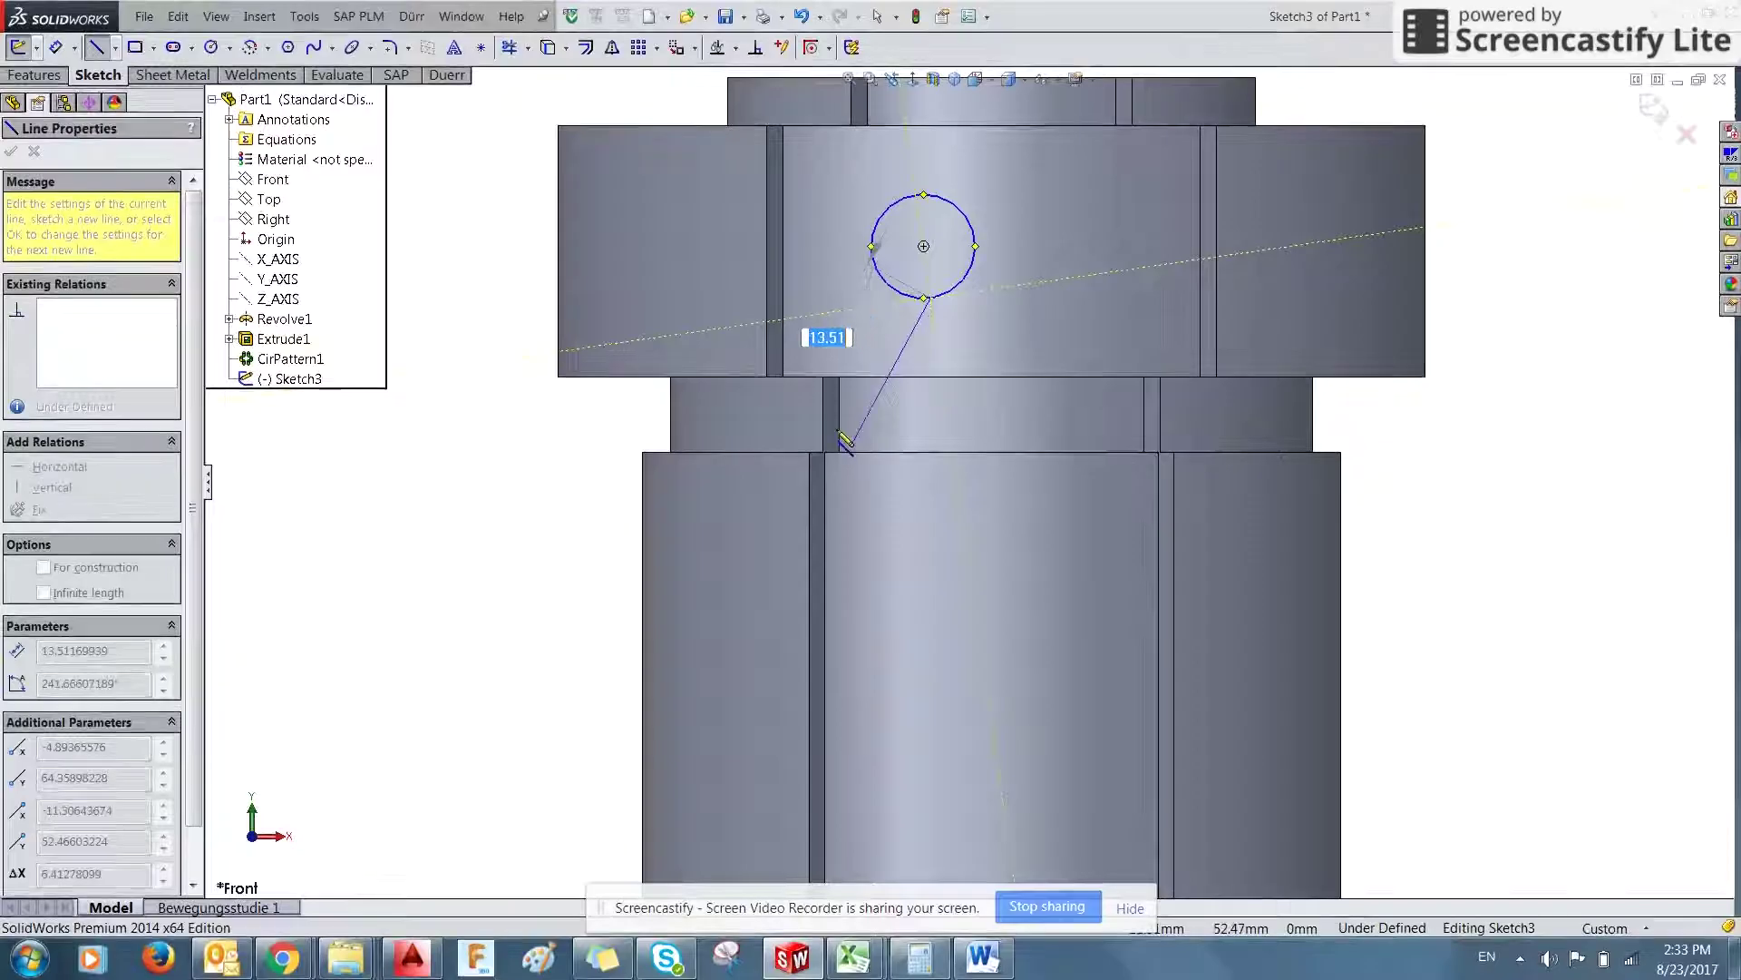
key("Escape")
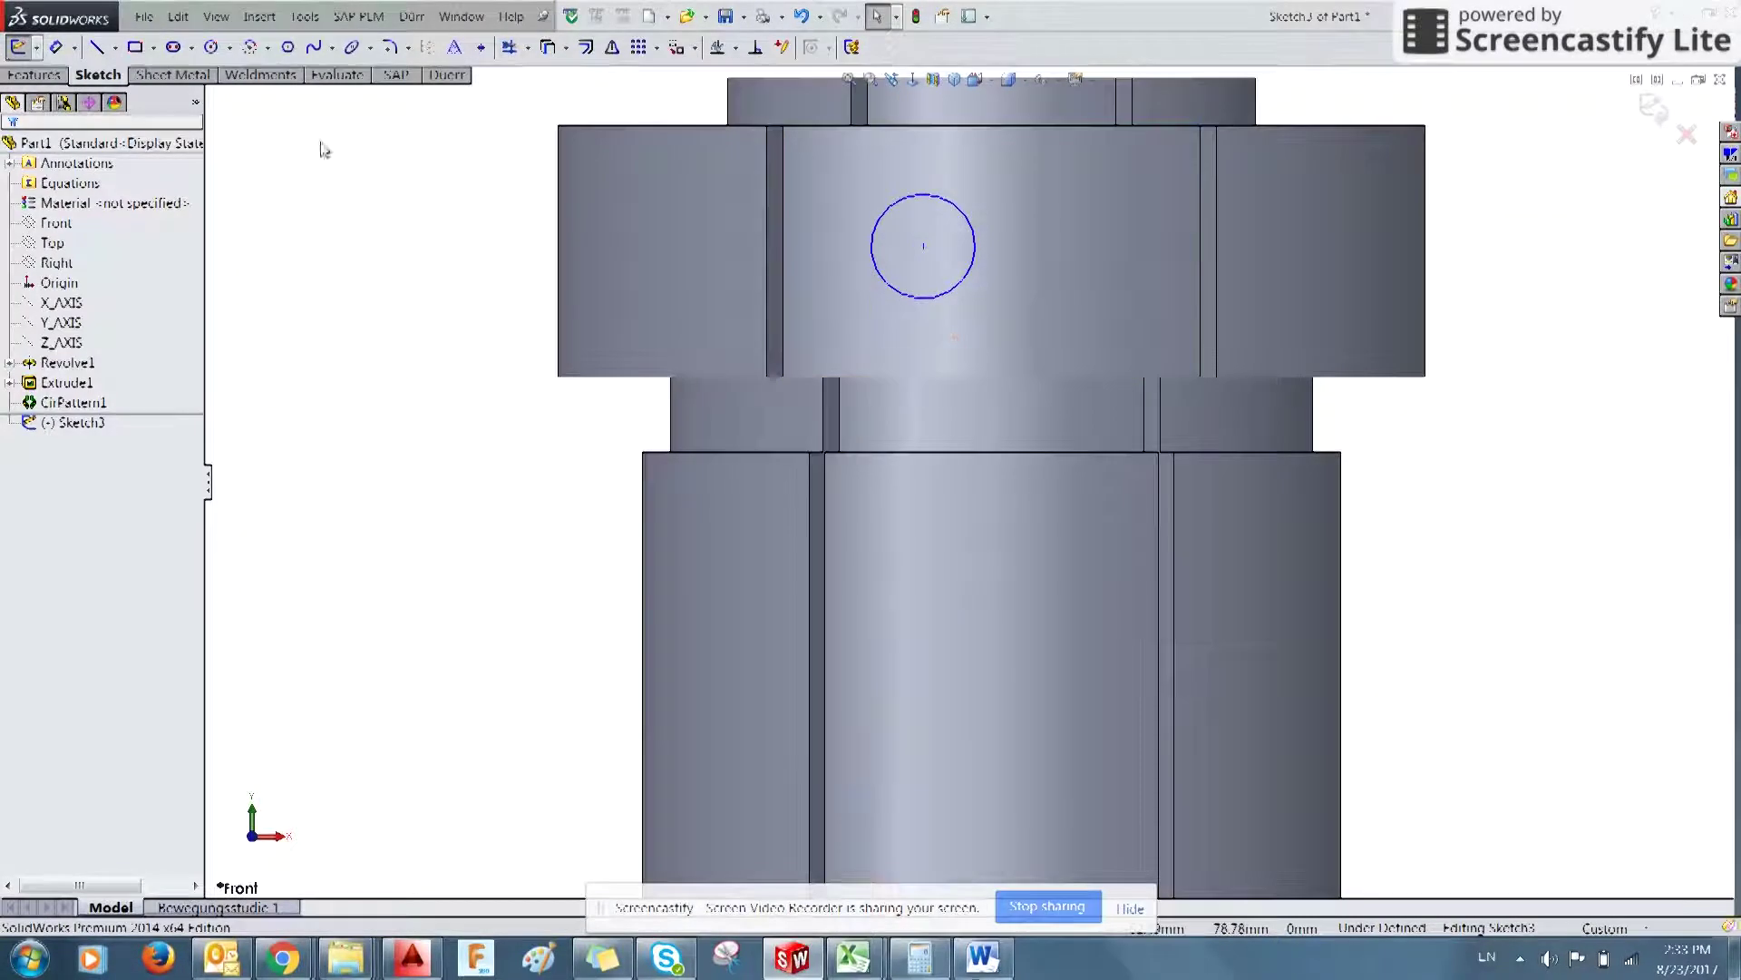
- Sketch a stepped slot outline from the circle down past the collet's lower end and back up, with the long side about 65.6 mm
left_click(109, 47)
left_click(961, 283)
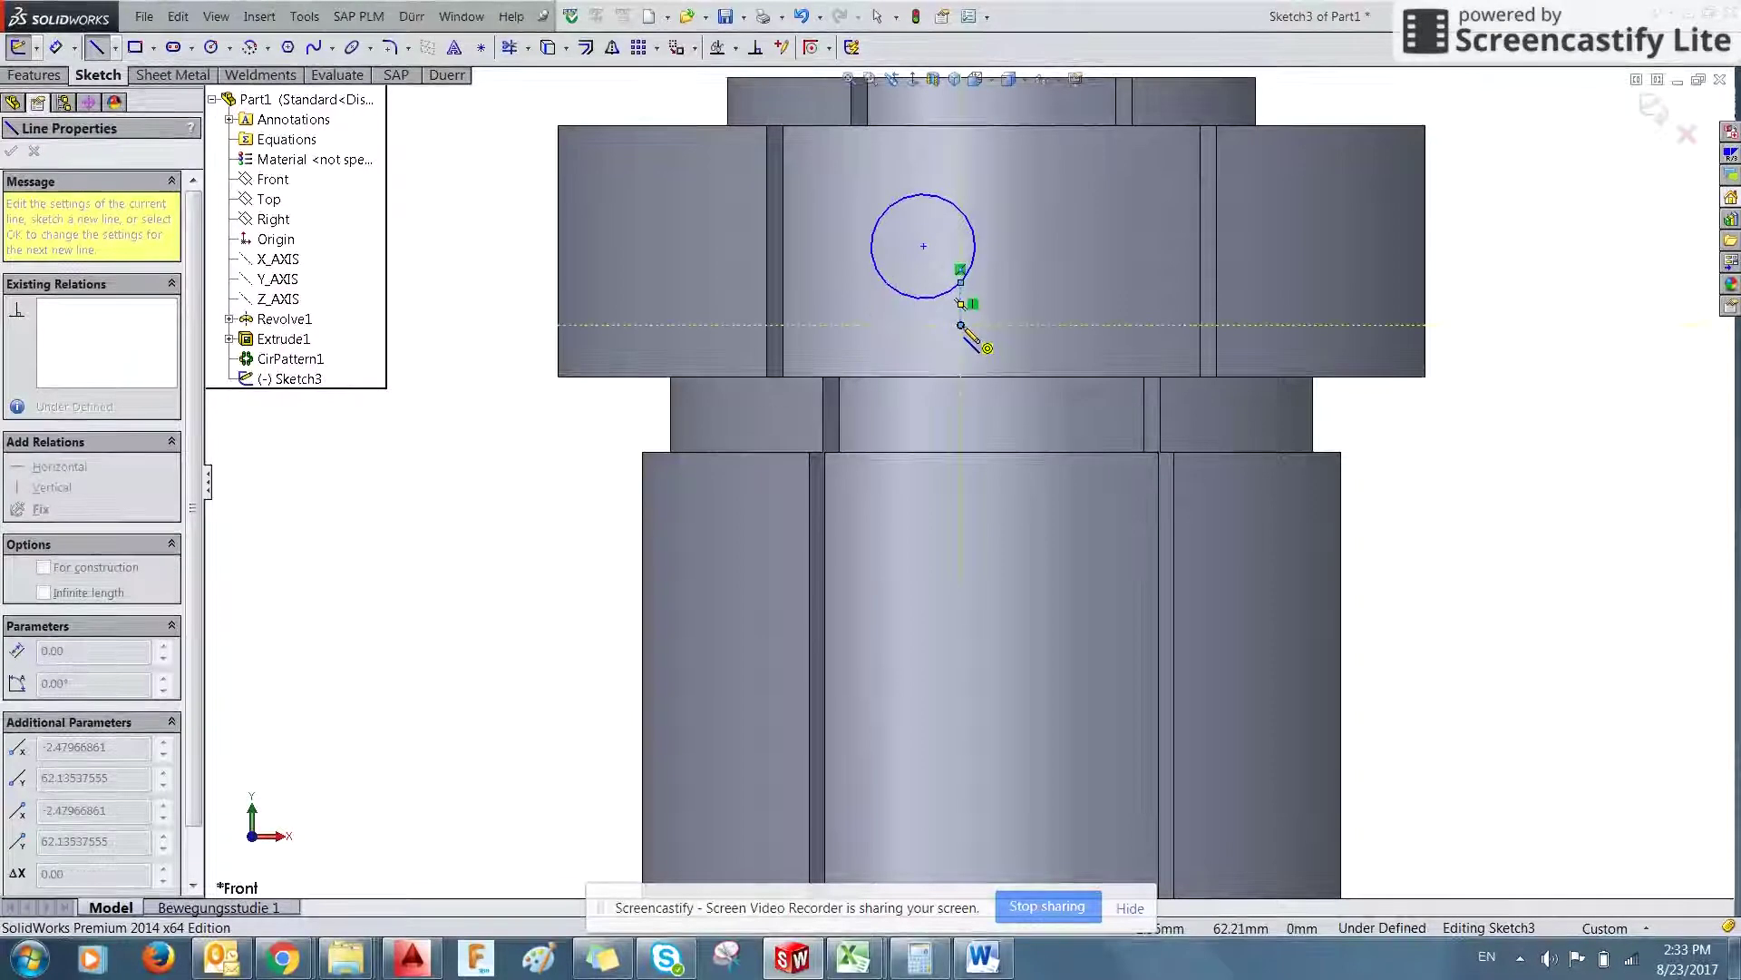
key("alt+Tab")
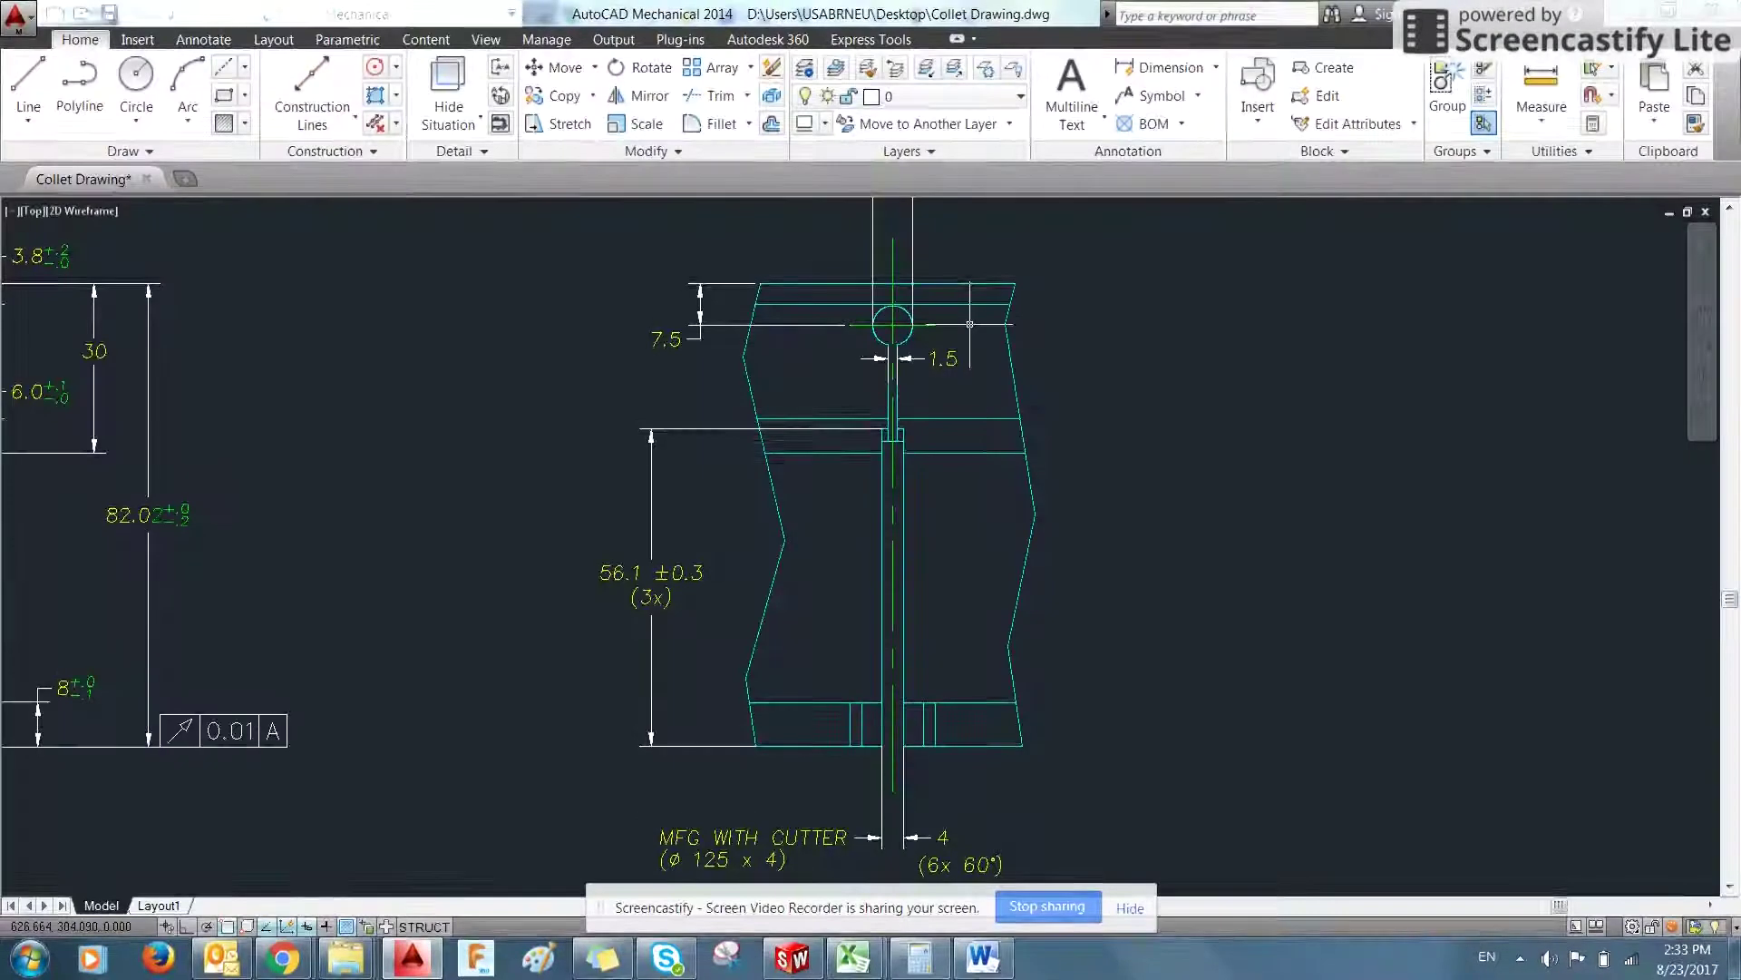
key("alt+Tab")
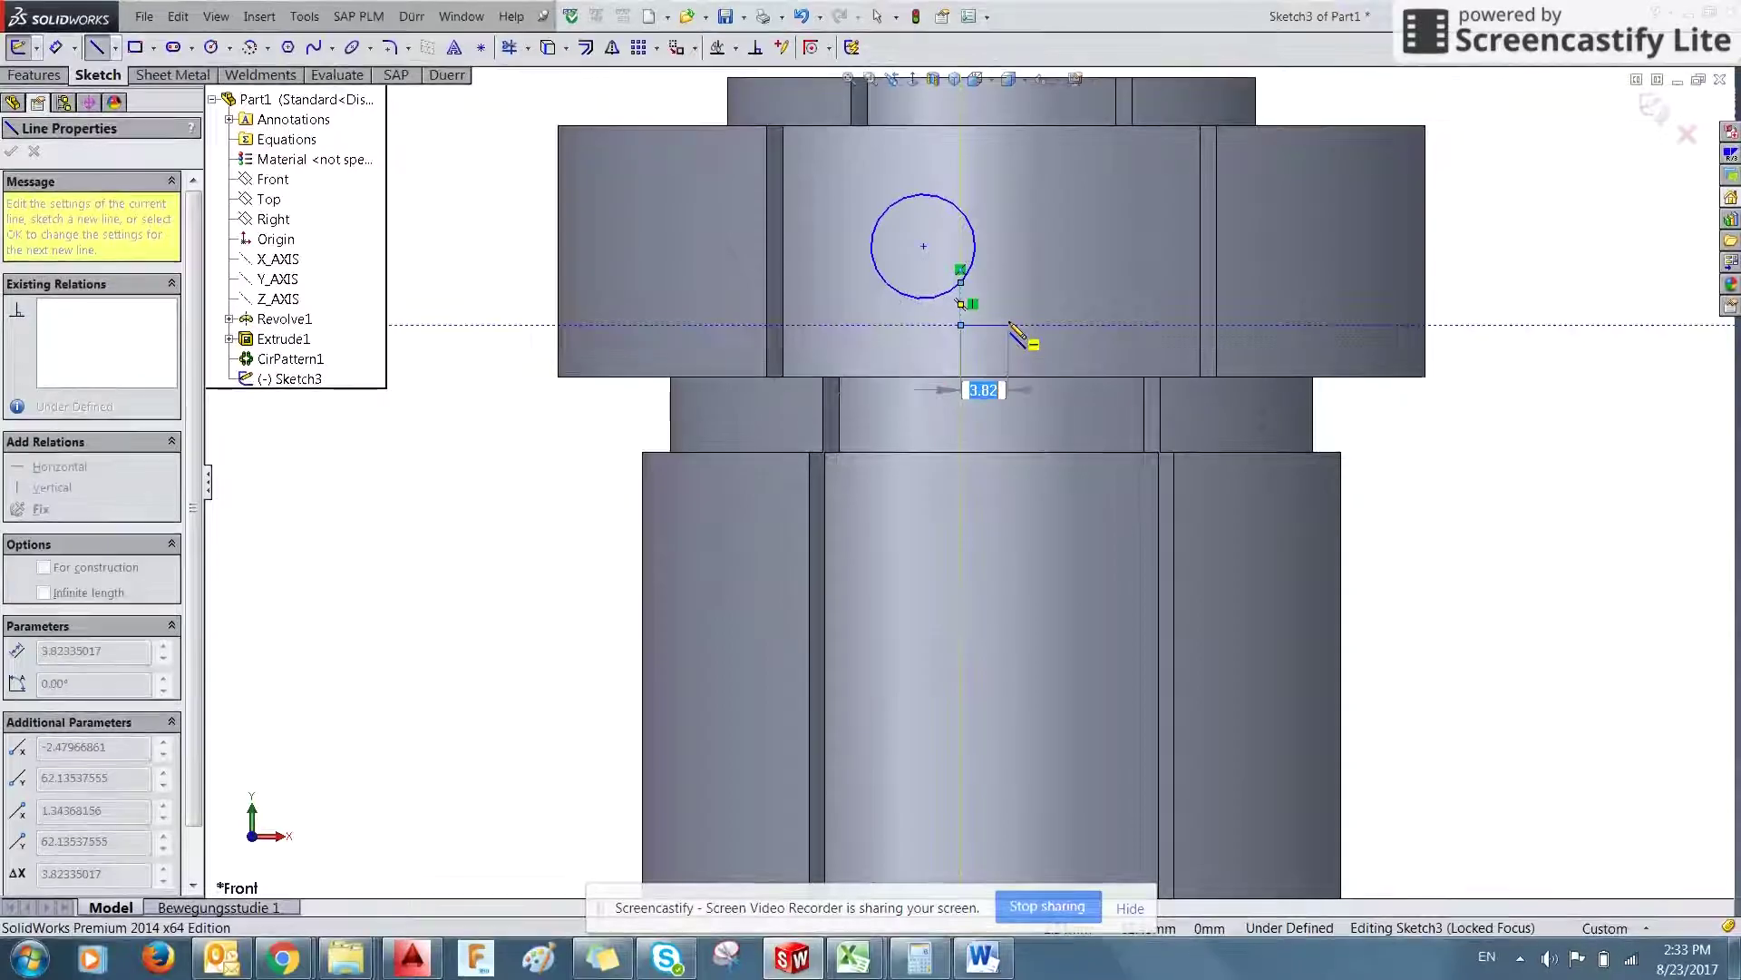
scroll(988, 553, "up", 3)
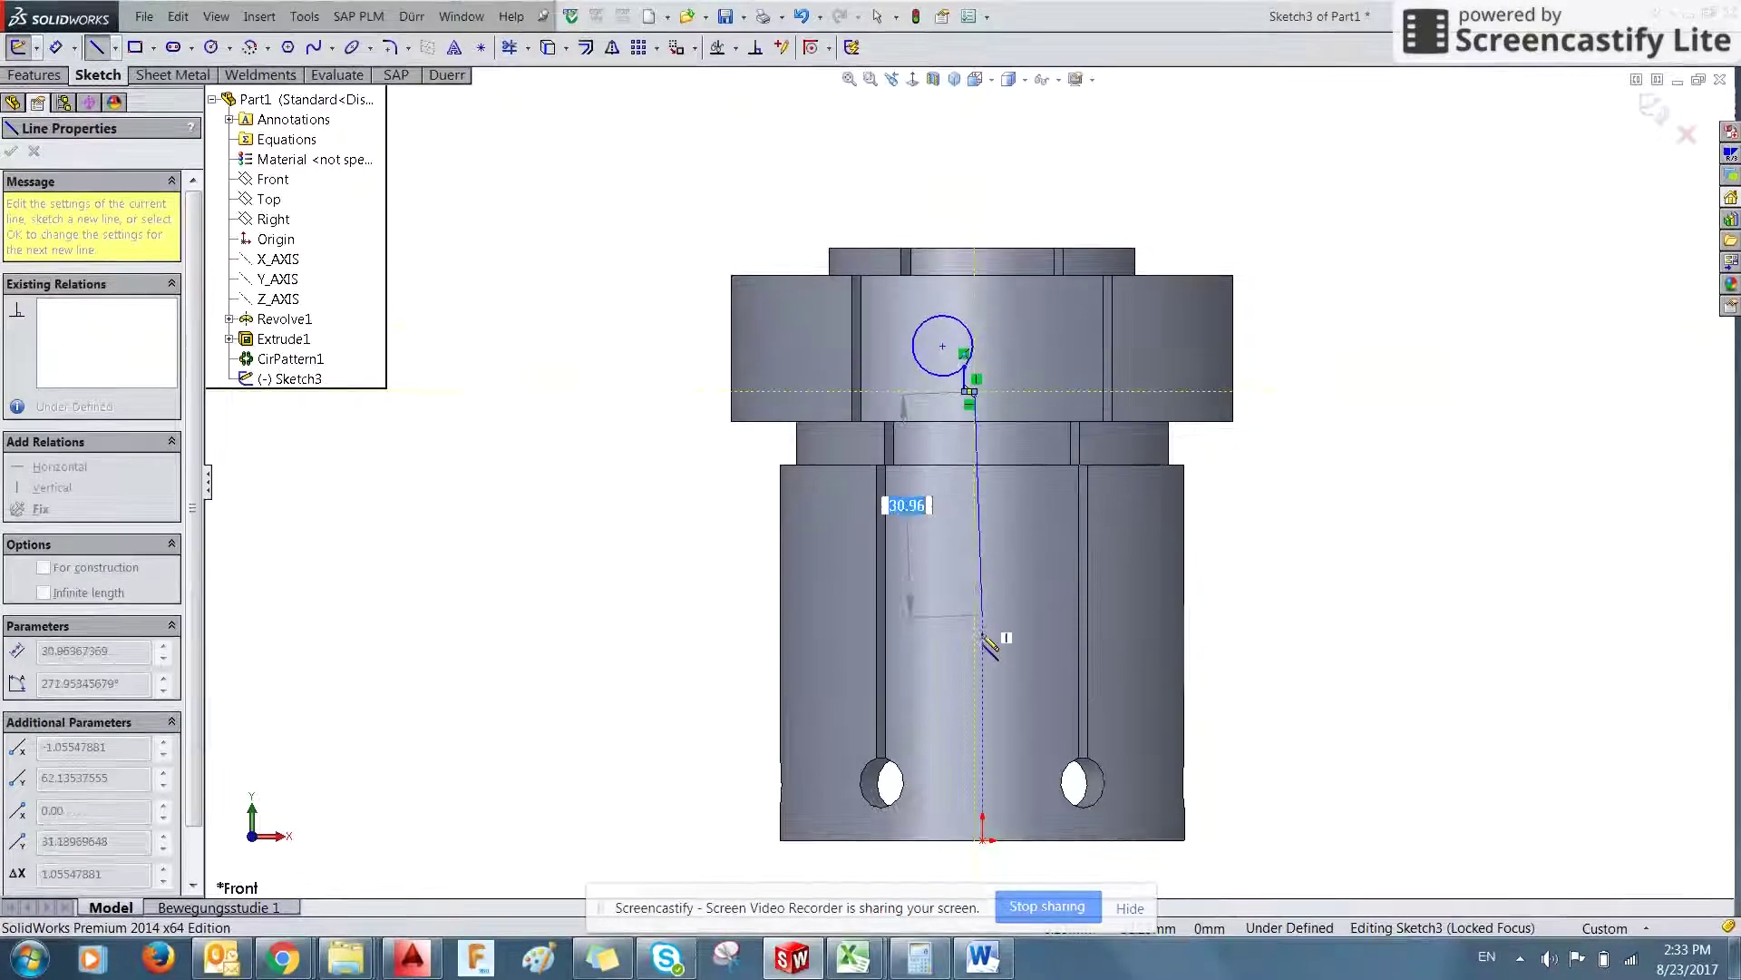
left_click(975, 864)
left_click(931, 864)
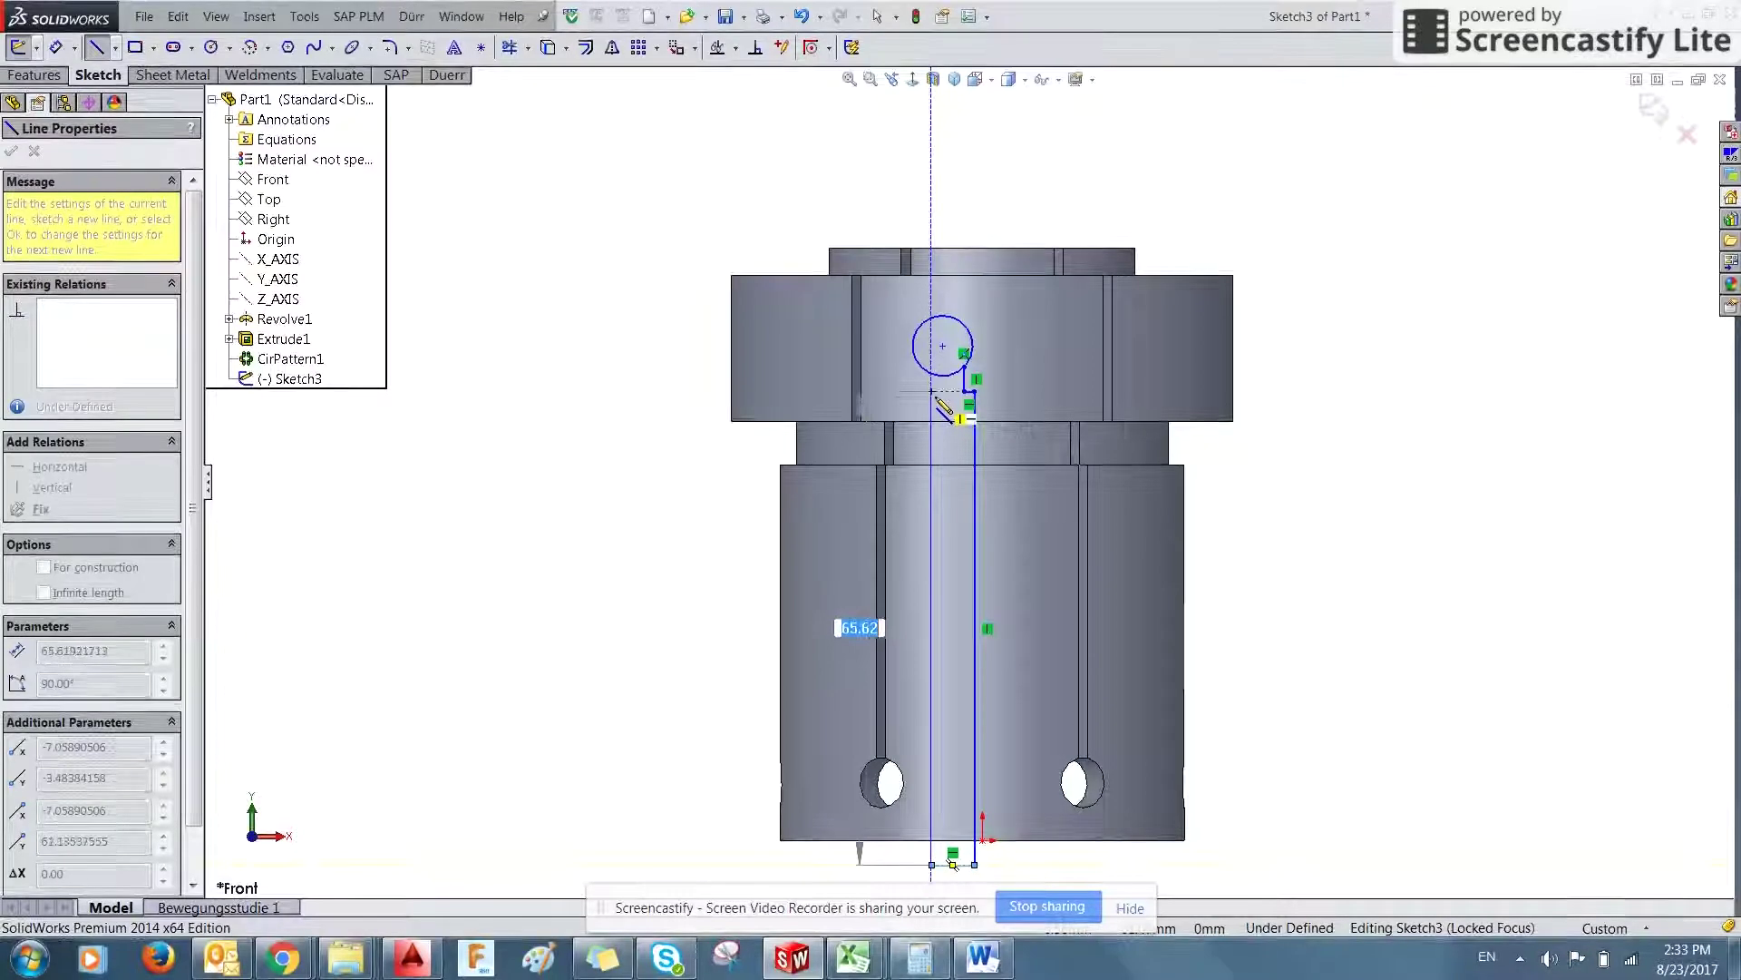
left_click(931, 392)
scroll(946, 381, "down", 3)
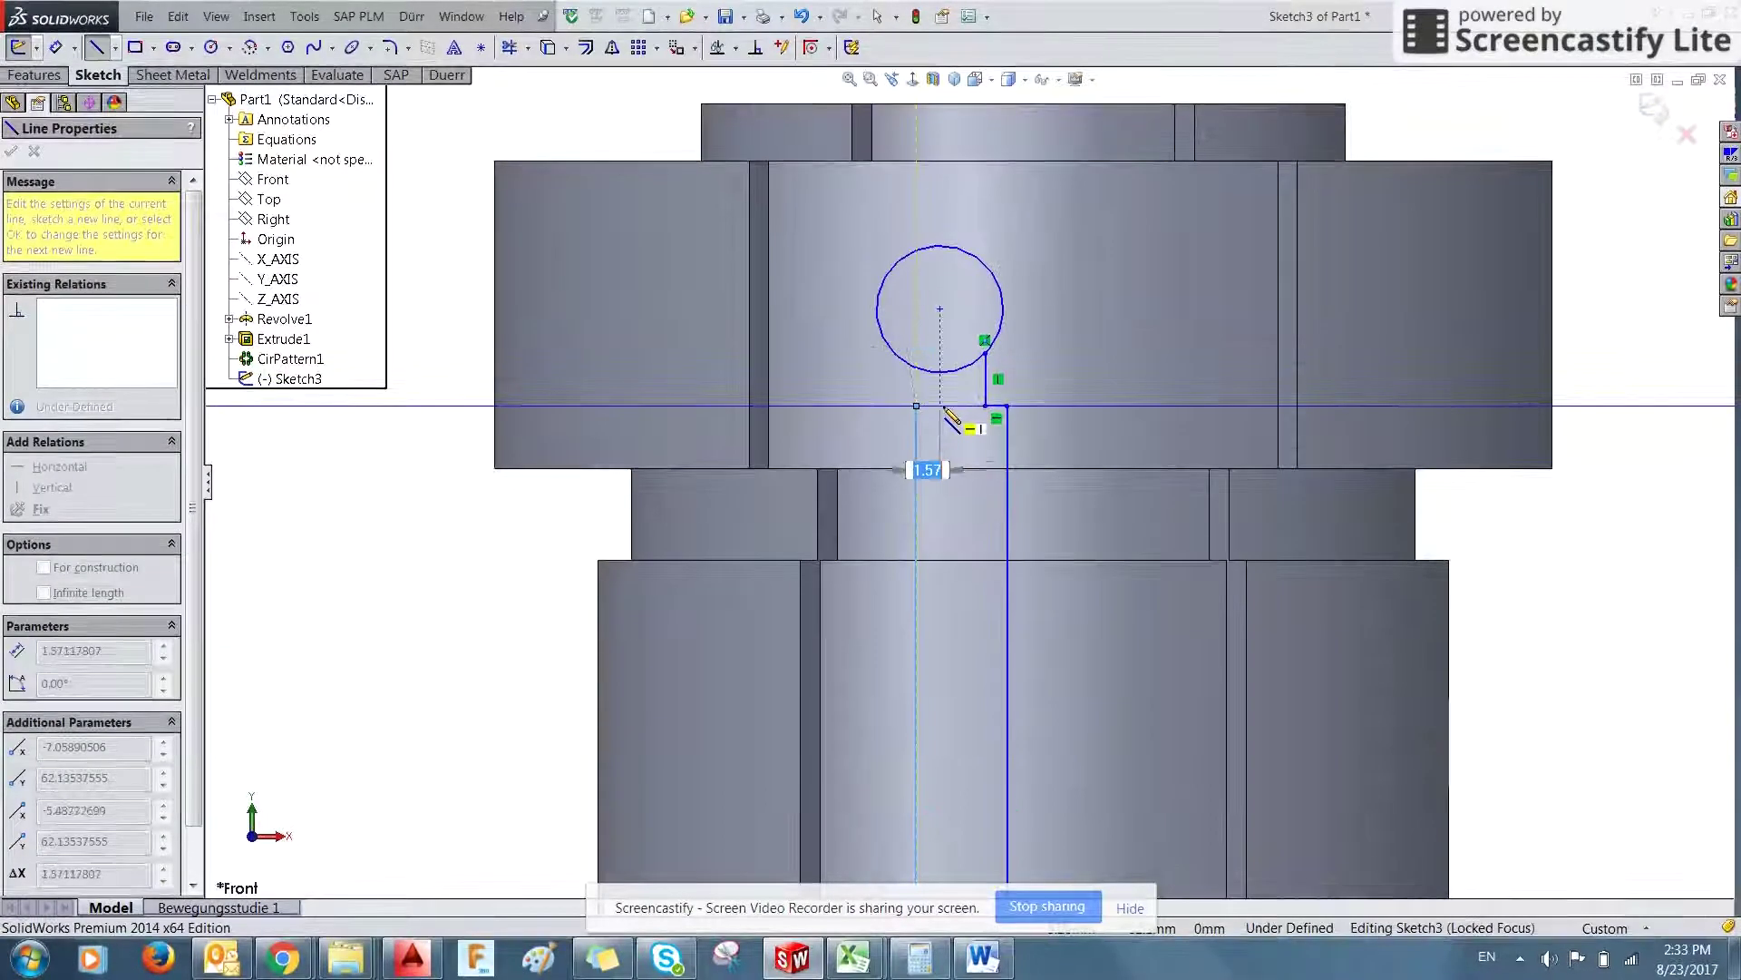
left_click(924, 406)
left_click(932, 372)
key("Escape")
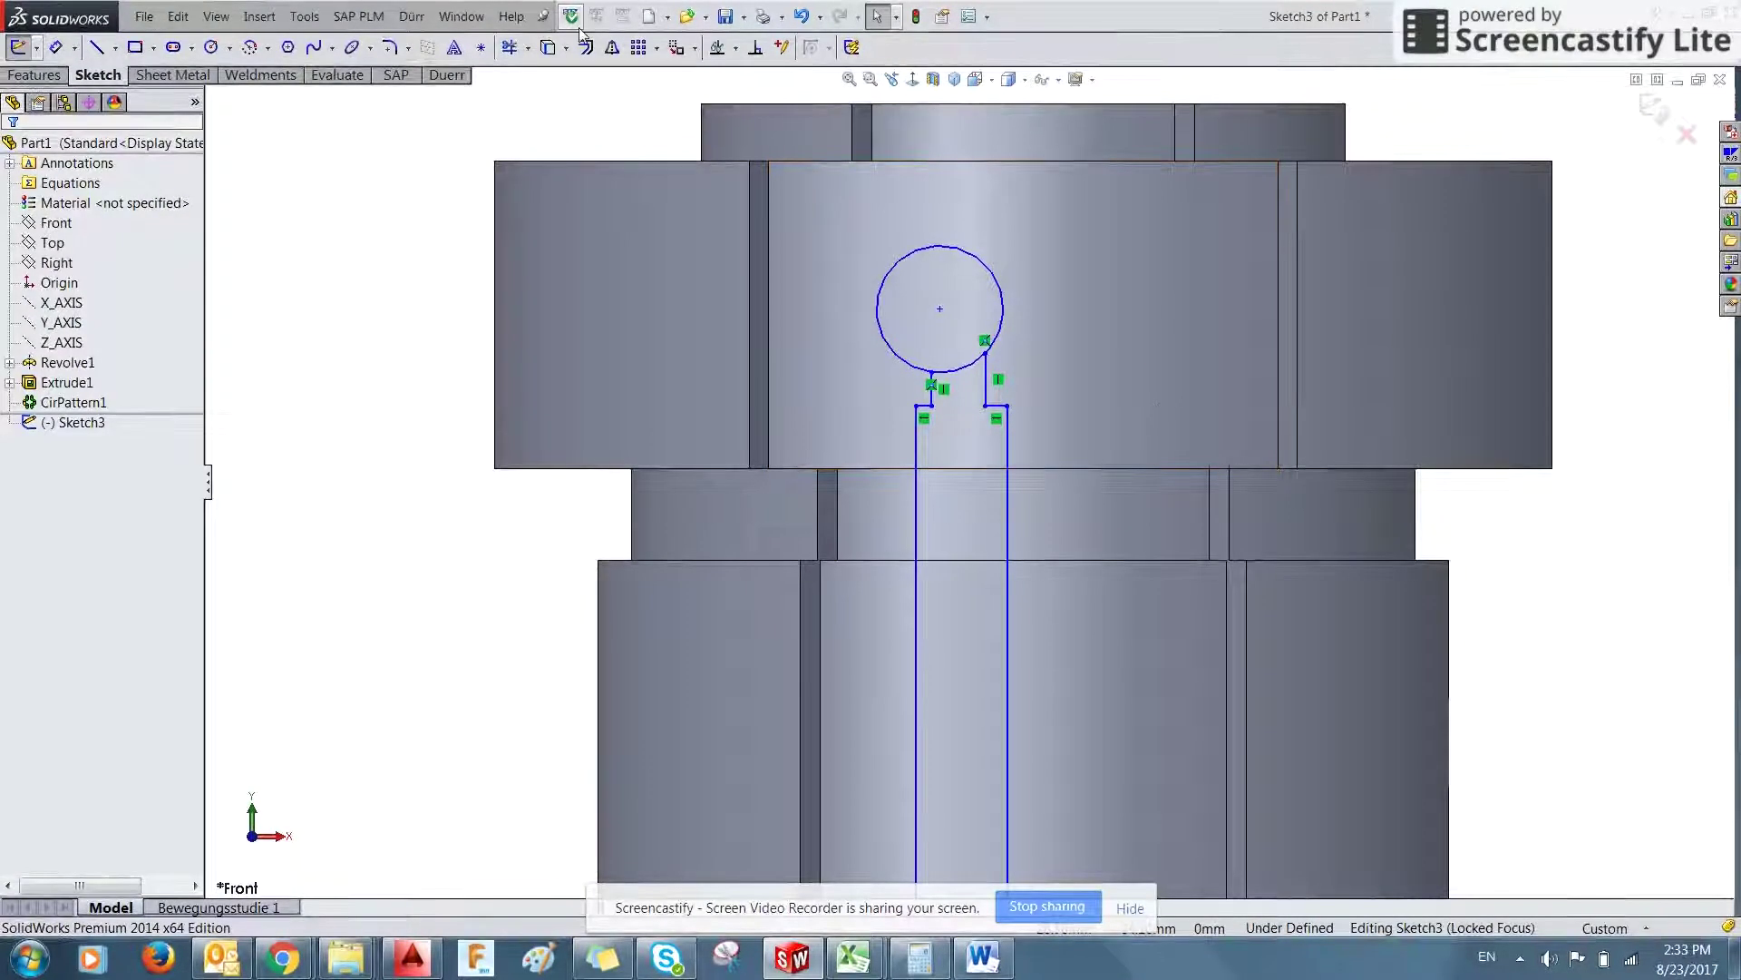
- Trim away the circle's arc between the two neck lines to open the hole into the slot
left_click(509, 47)
left_click_drag(1000, 289, 965, 396)
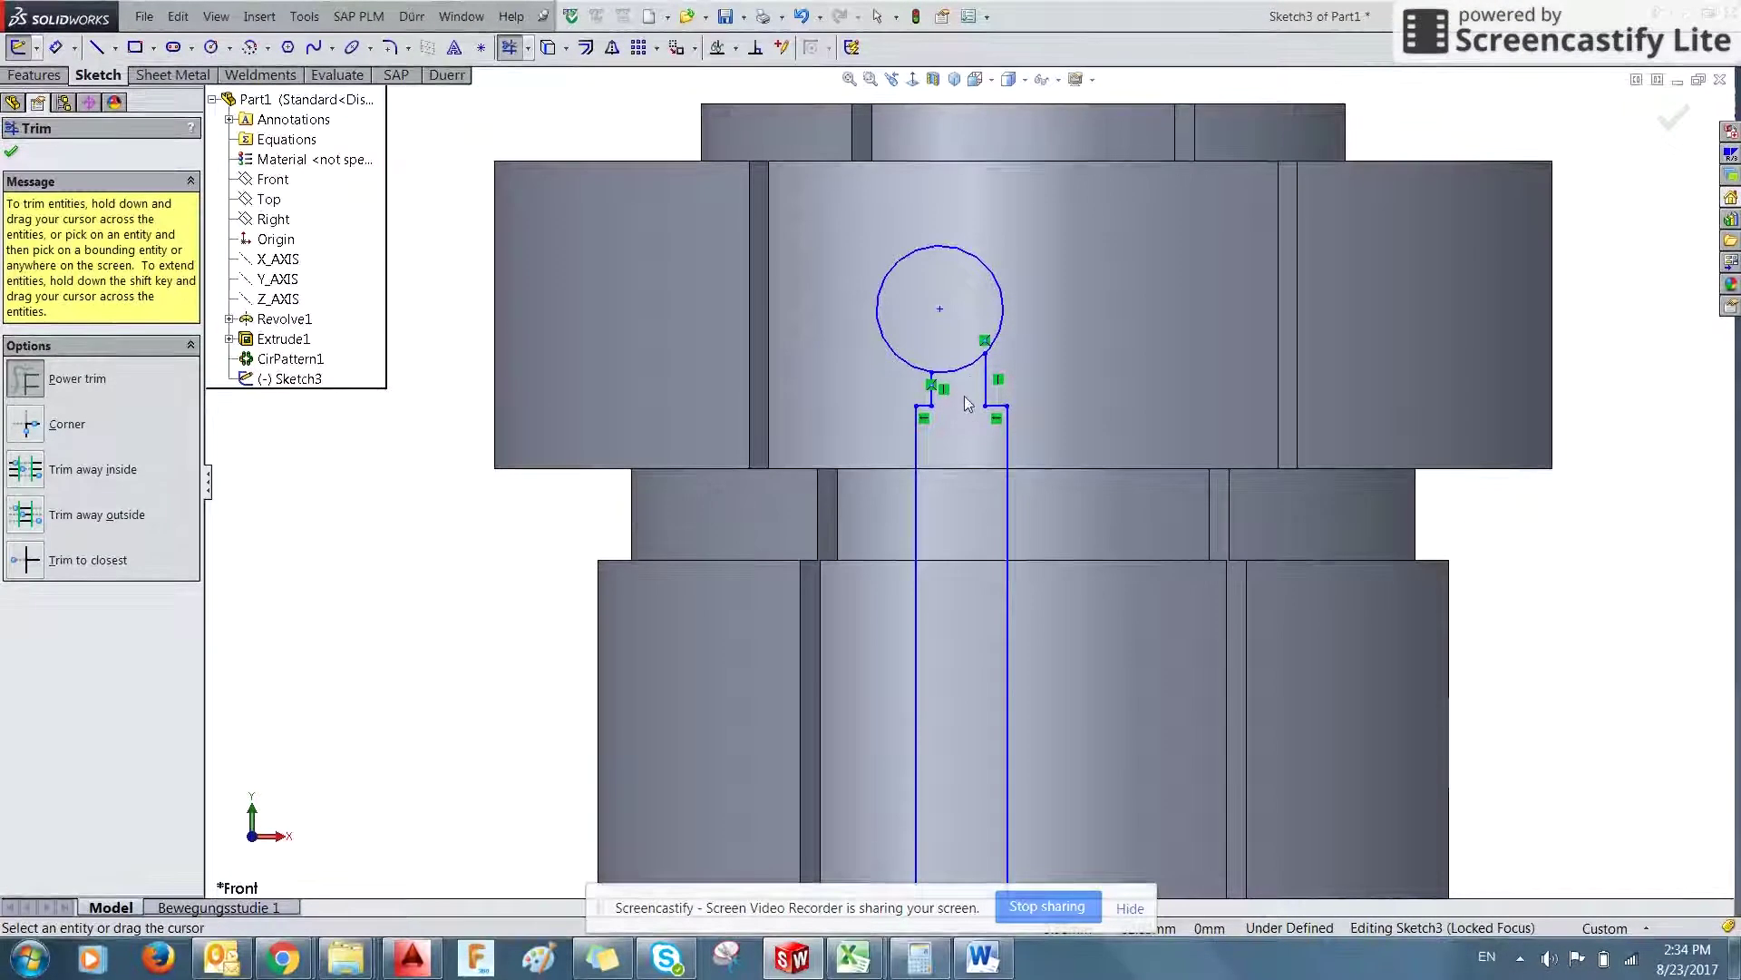
key("Escape")
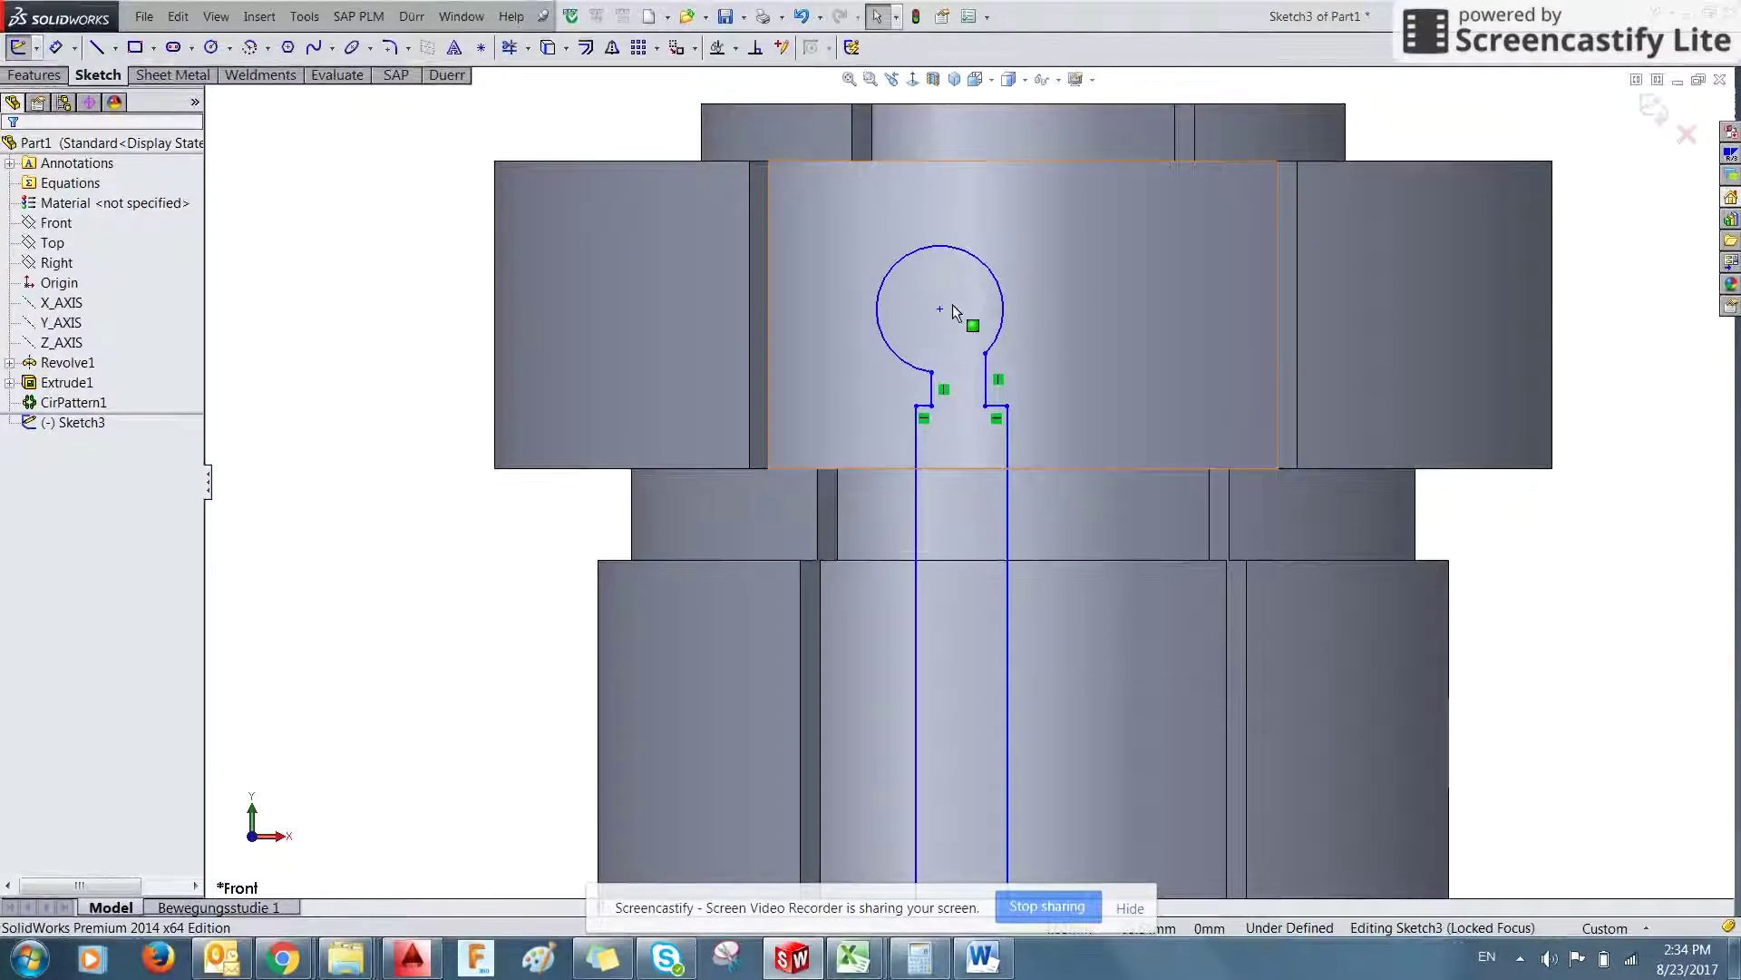
- Make the two short vertical neck lines equal in length and the two horizontal shoulder lines collinear
left_click(988, 379)
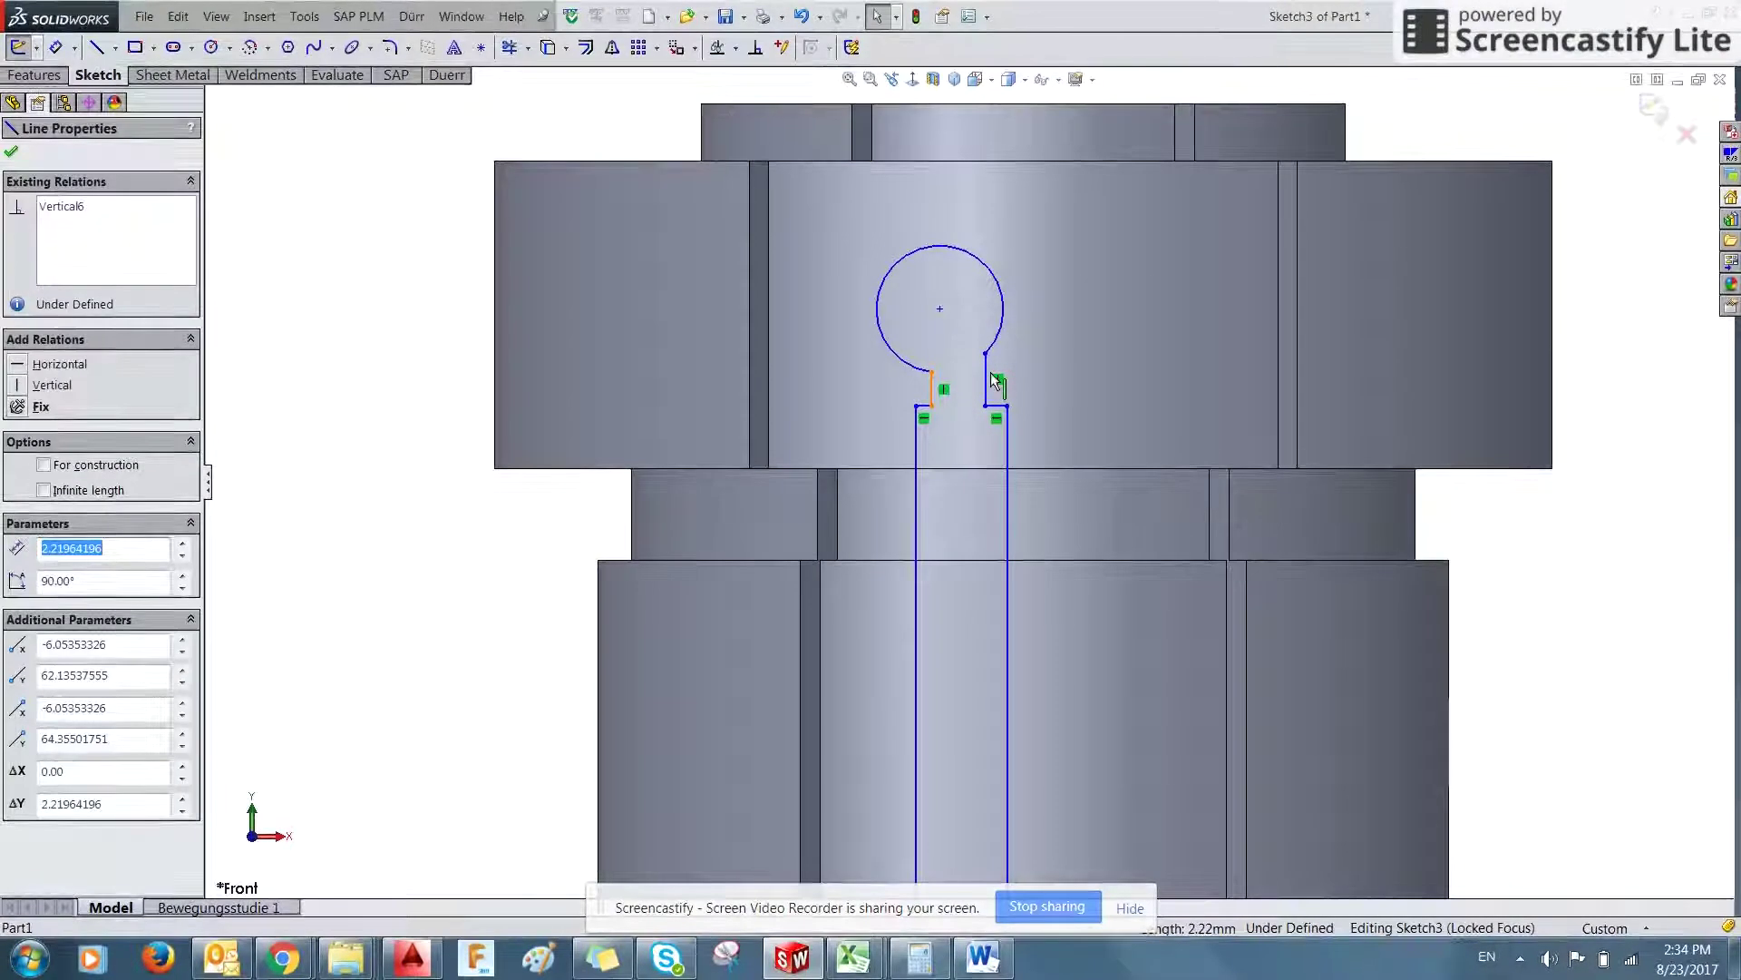
left_click(931, 388, "ctrl")
left_click(45, 601)
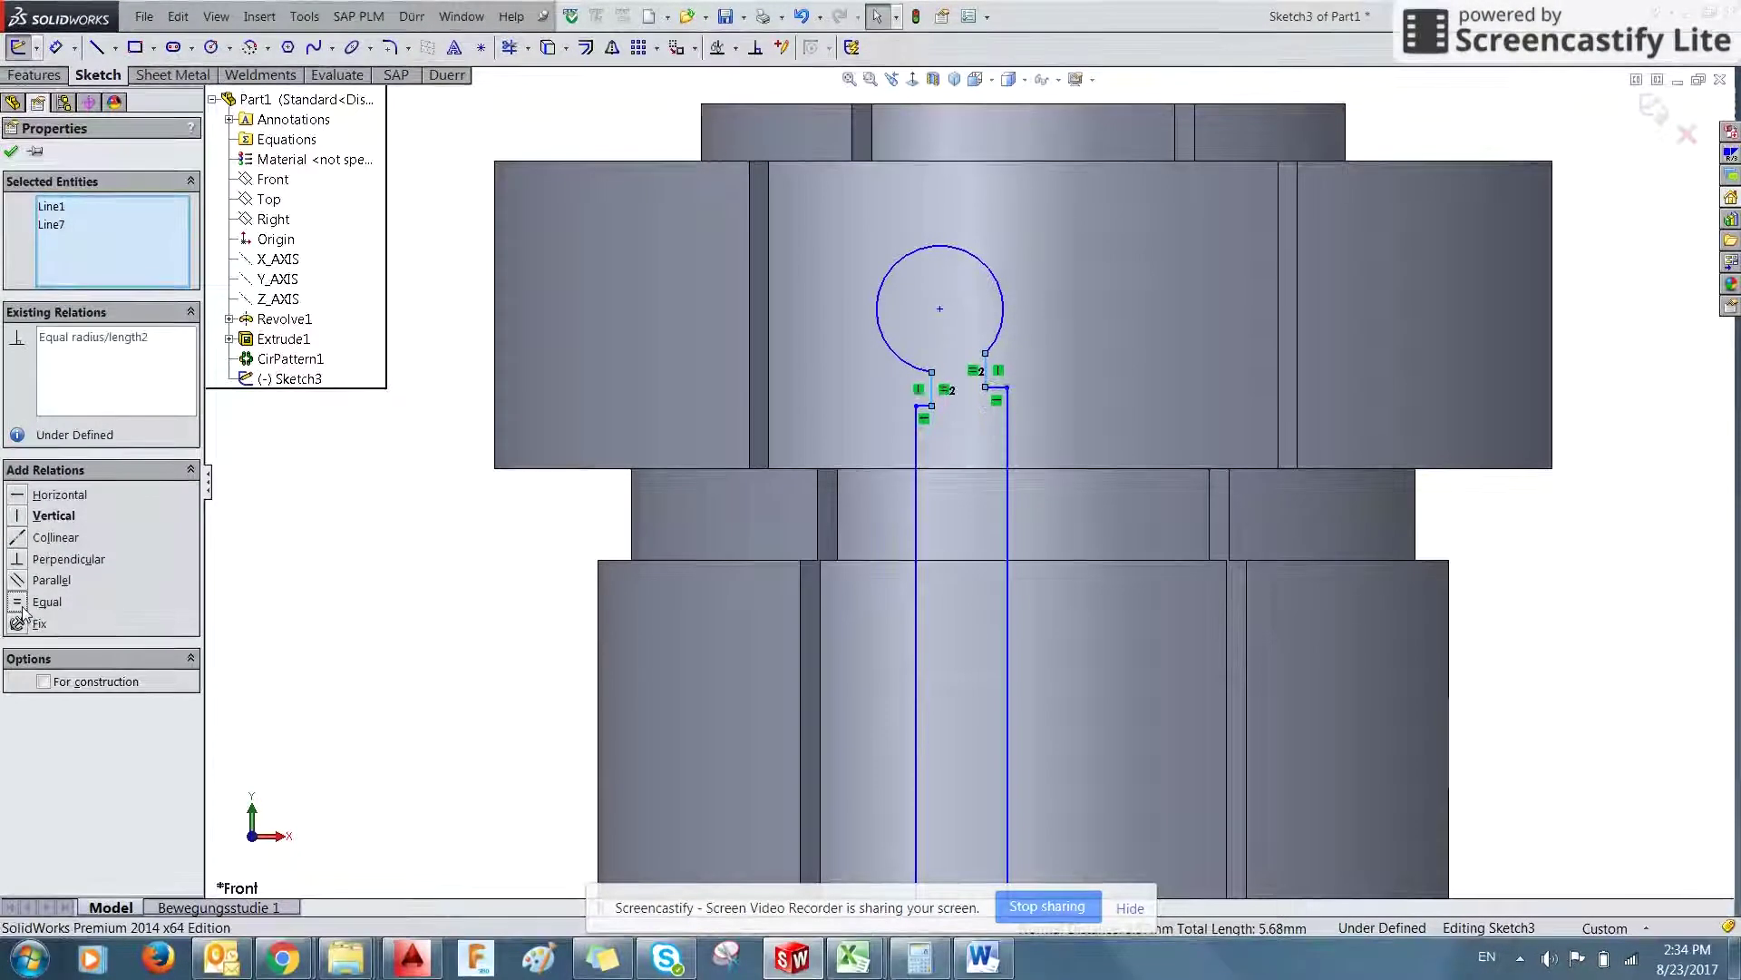
key("Escape")
left_click(995, 391)
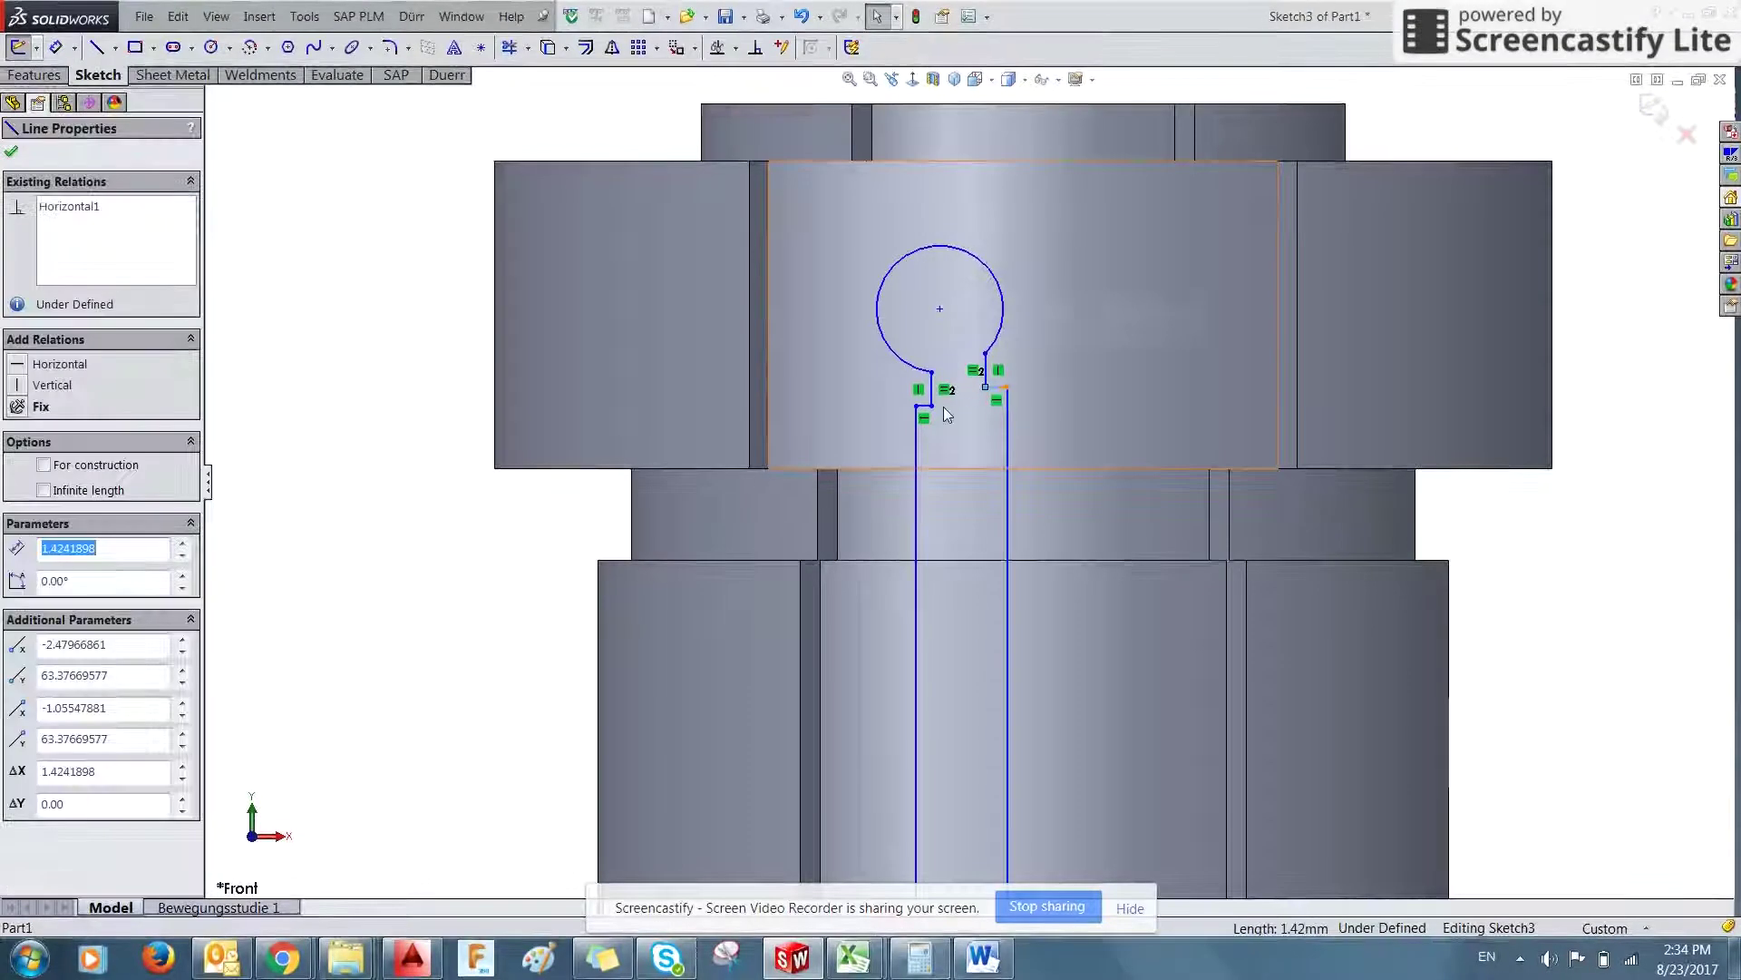
left_click(926, 408, "ctrl")
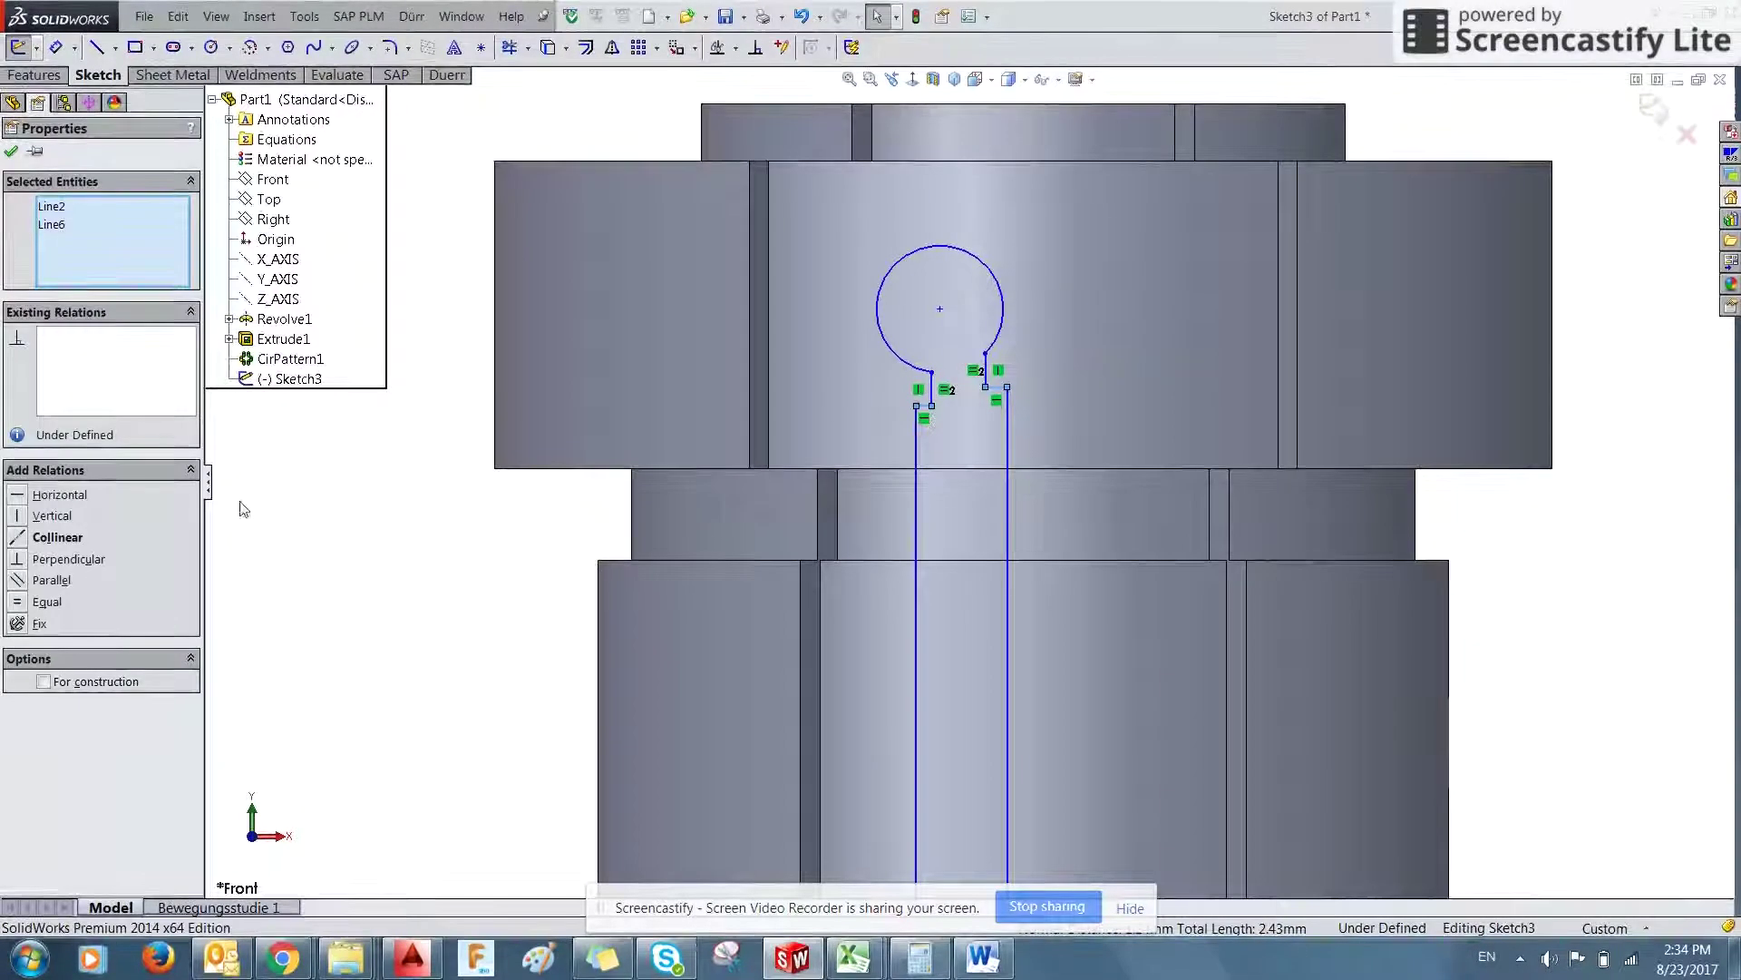
left_click(25, 542)
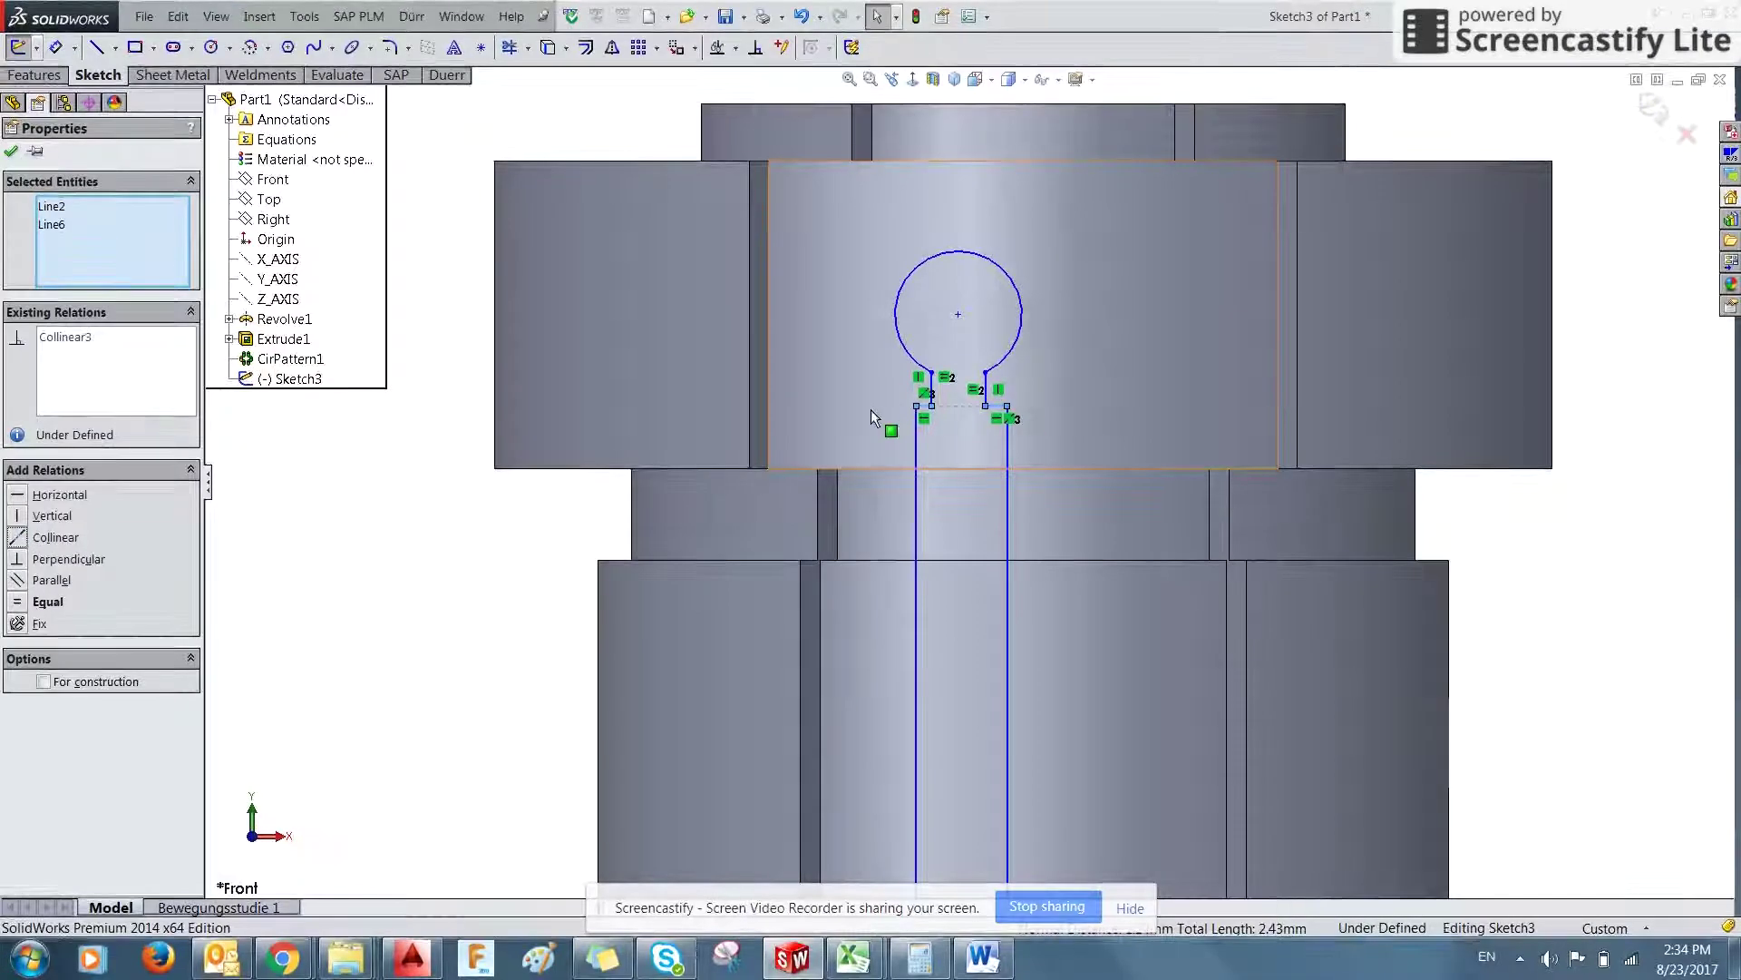
key("Escape")
- Add equal relations between the two shoulder lines and between the two long slot sides
scroll(1134, 462, "down", 3)
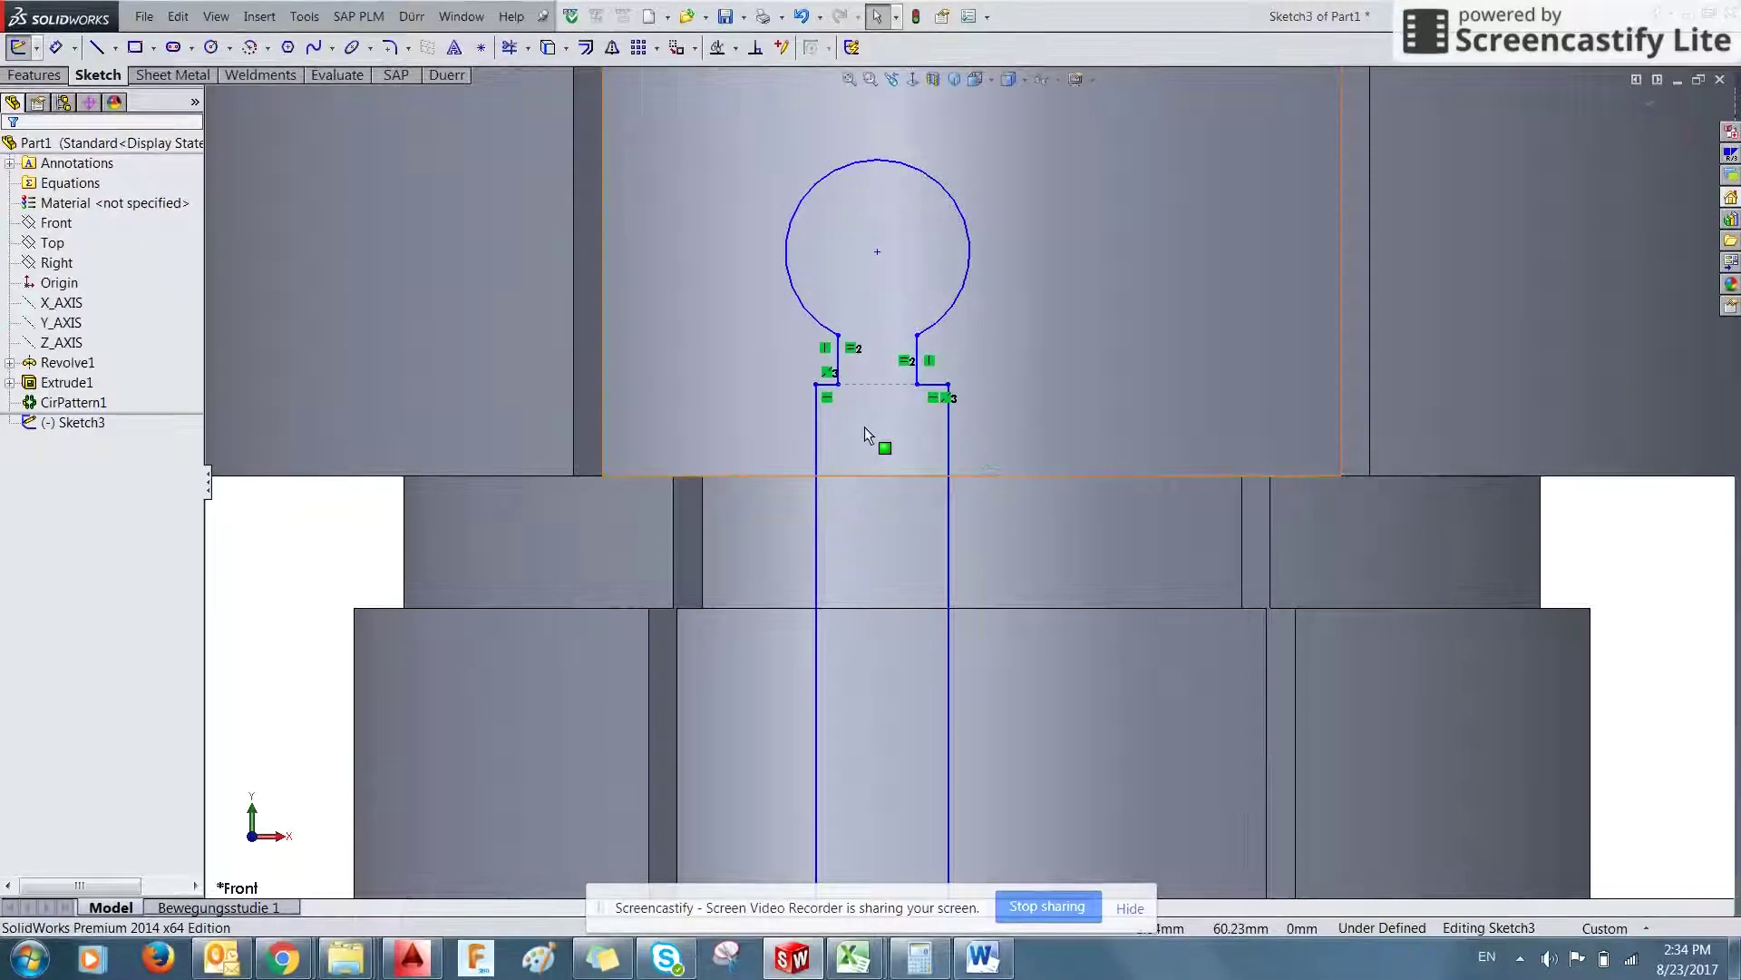
left_click(827, 383)
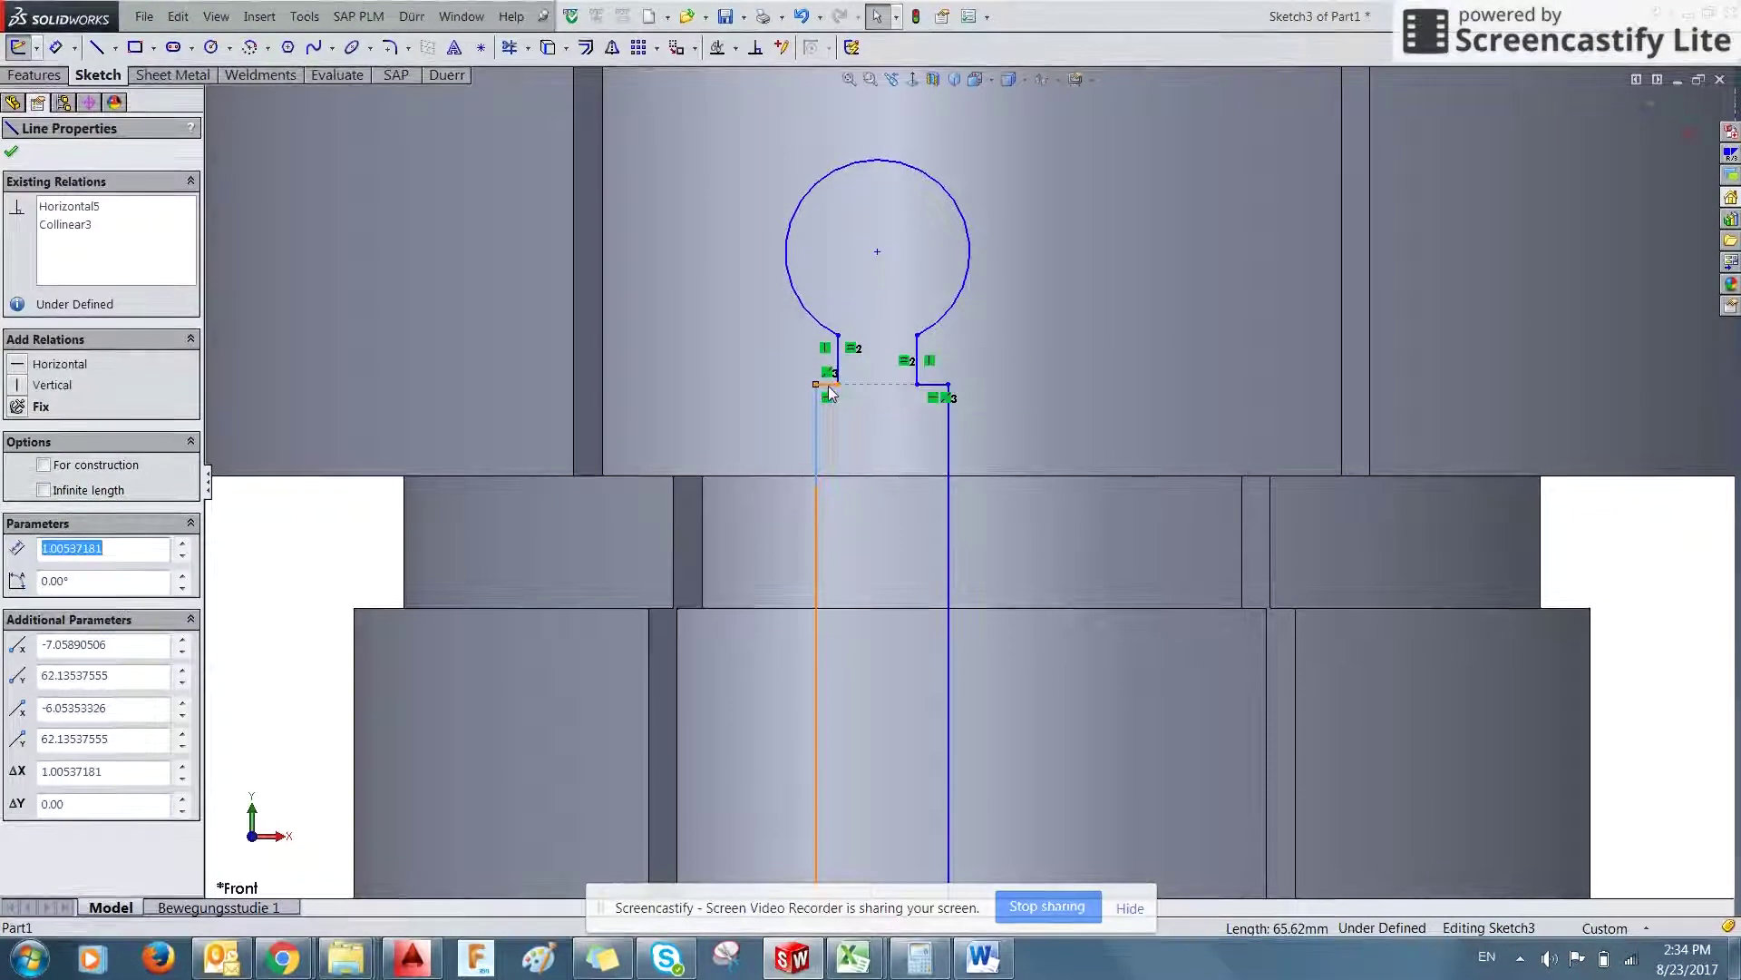
left_click(934, 392, "ctrl")
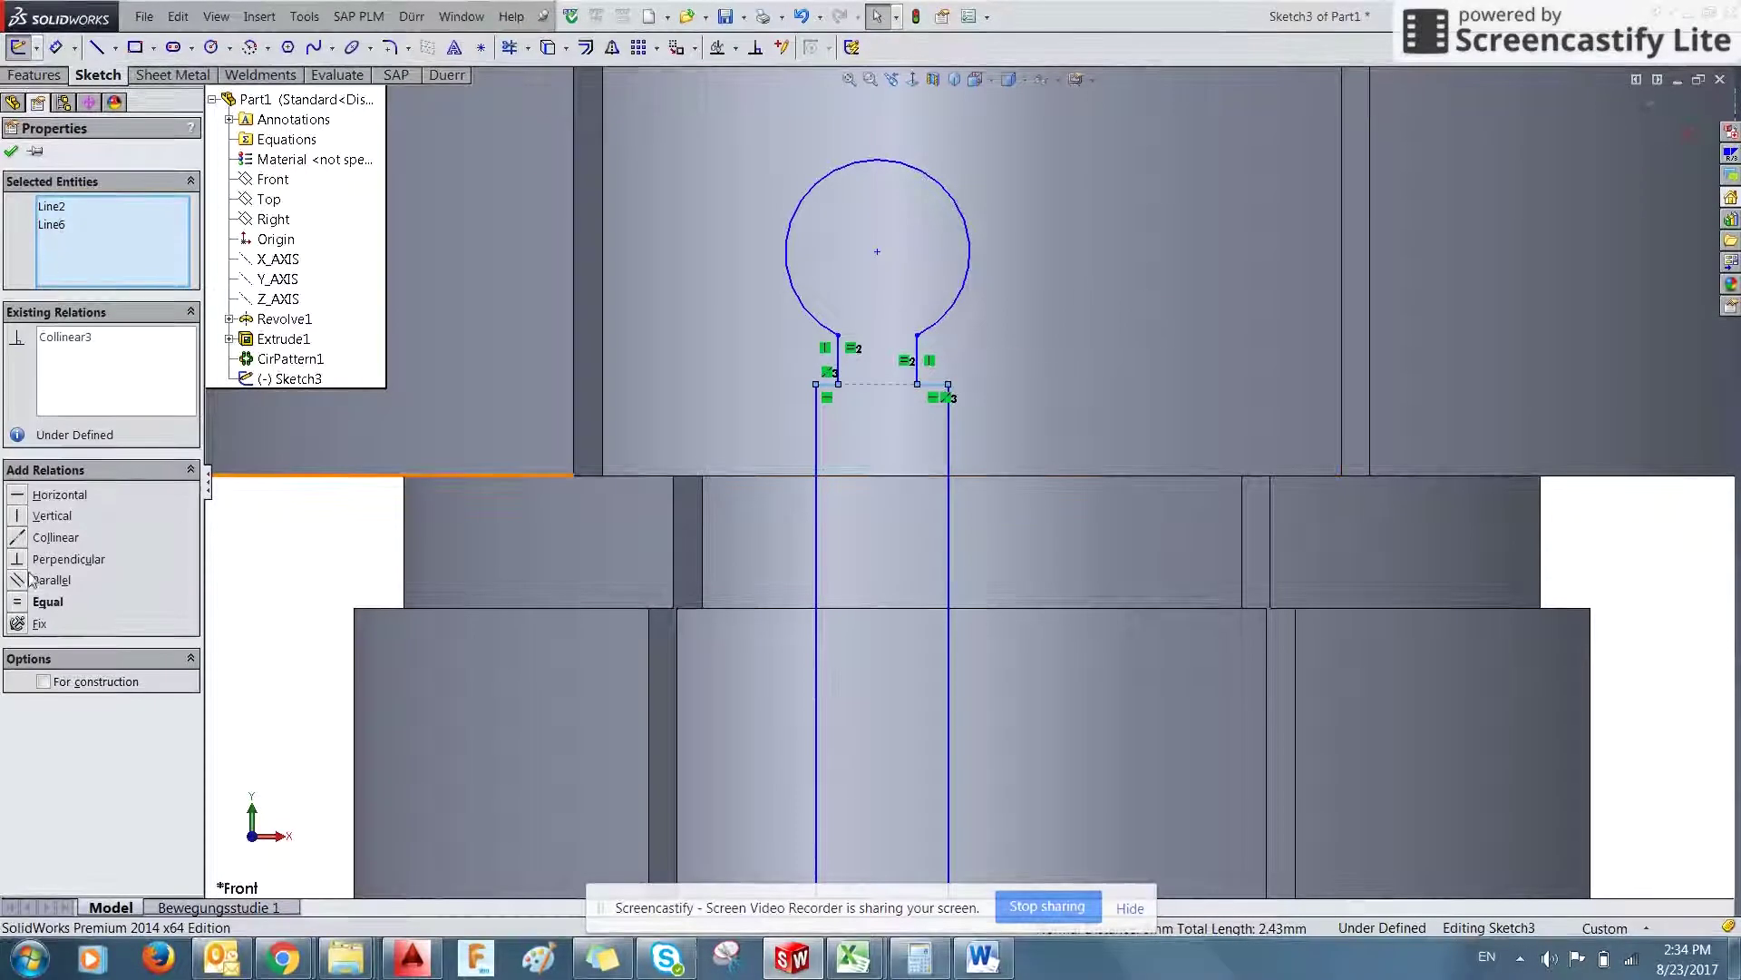
left_click(15, 601)
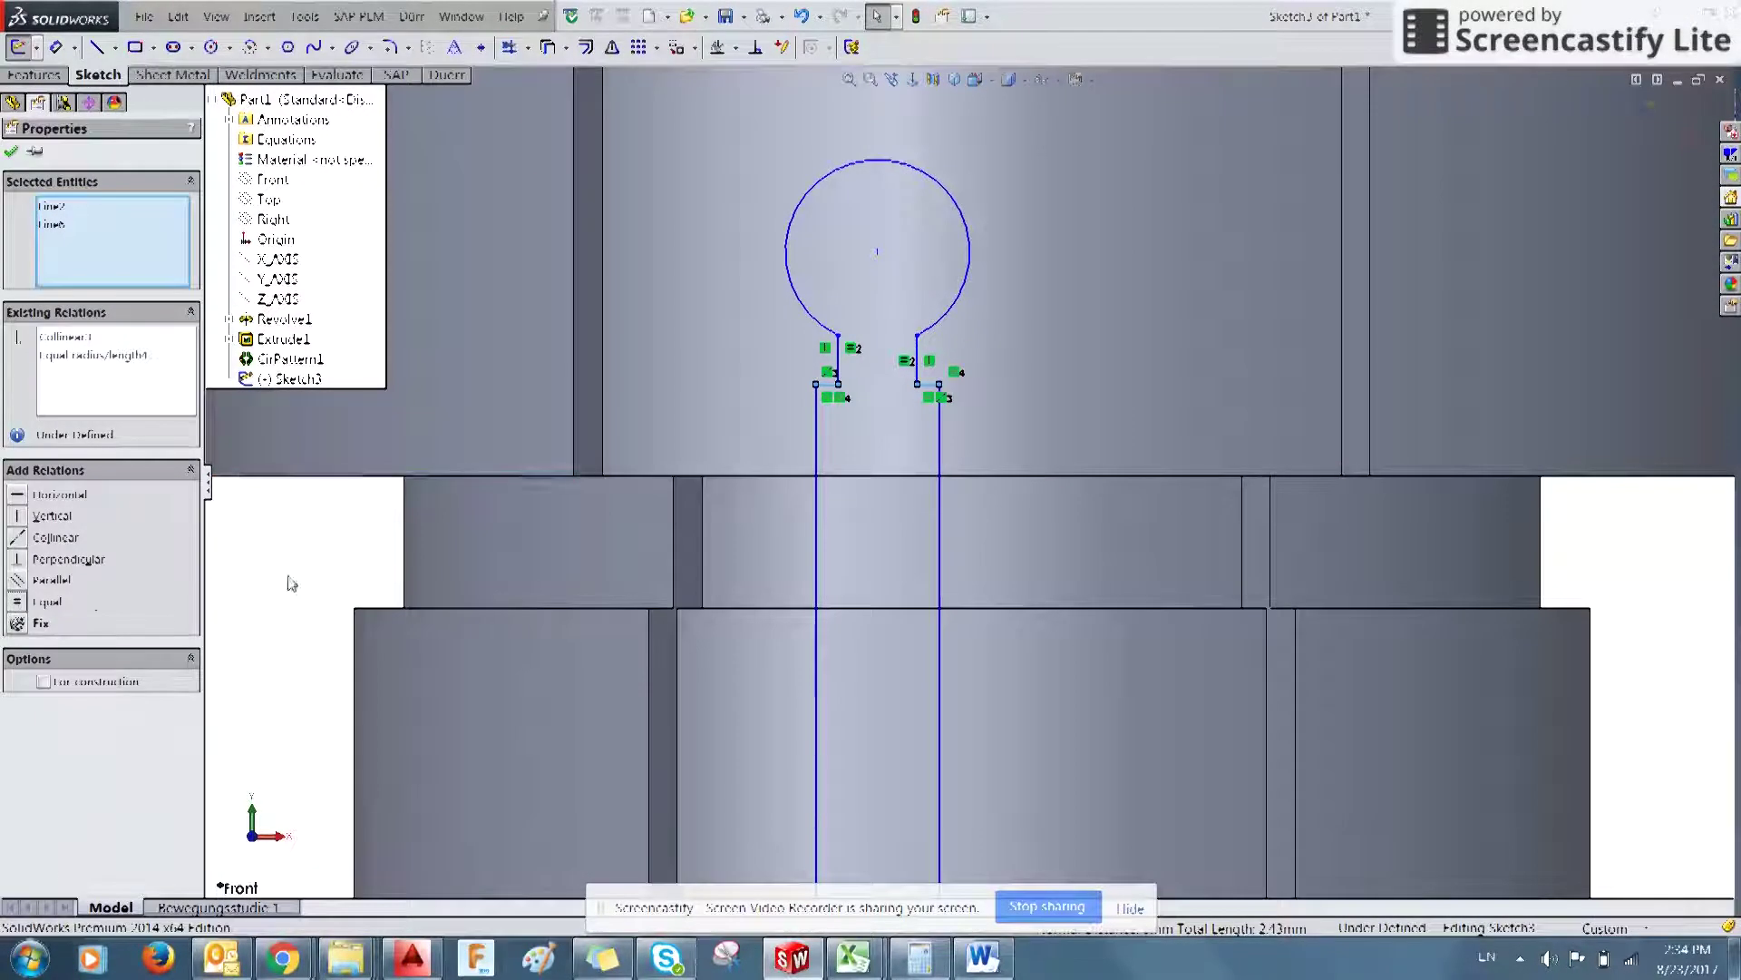
left_click(816, 440)
left_click(939, 440, "ctrl")
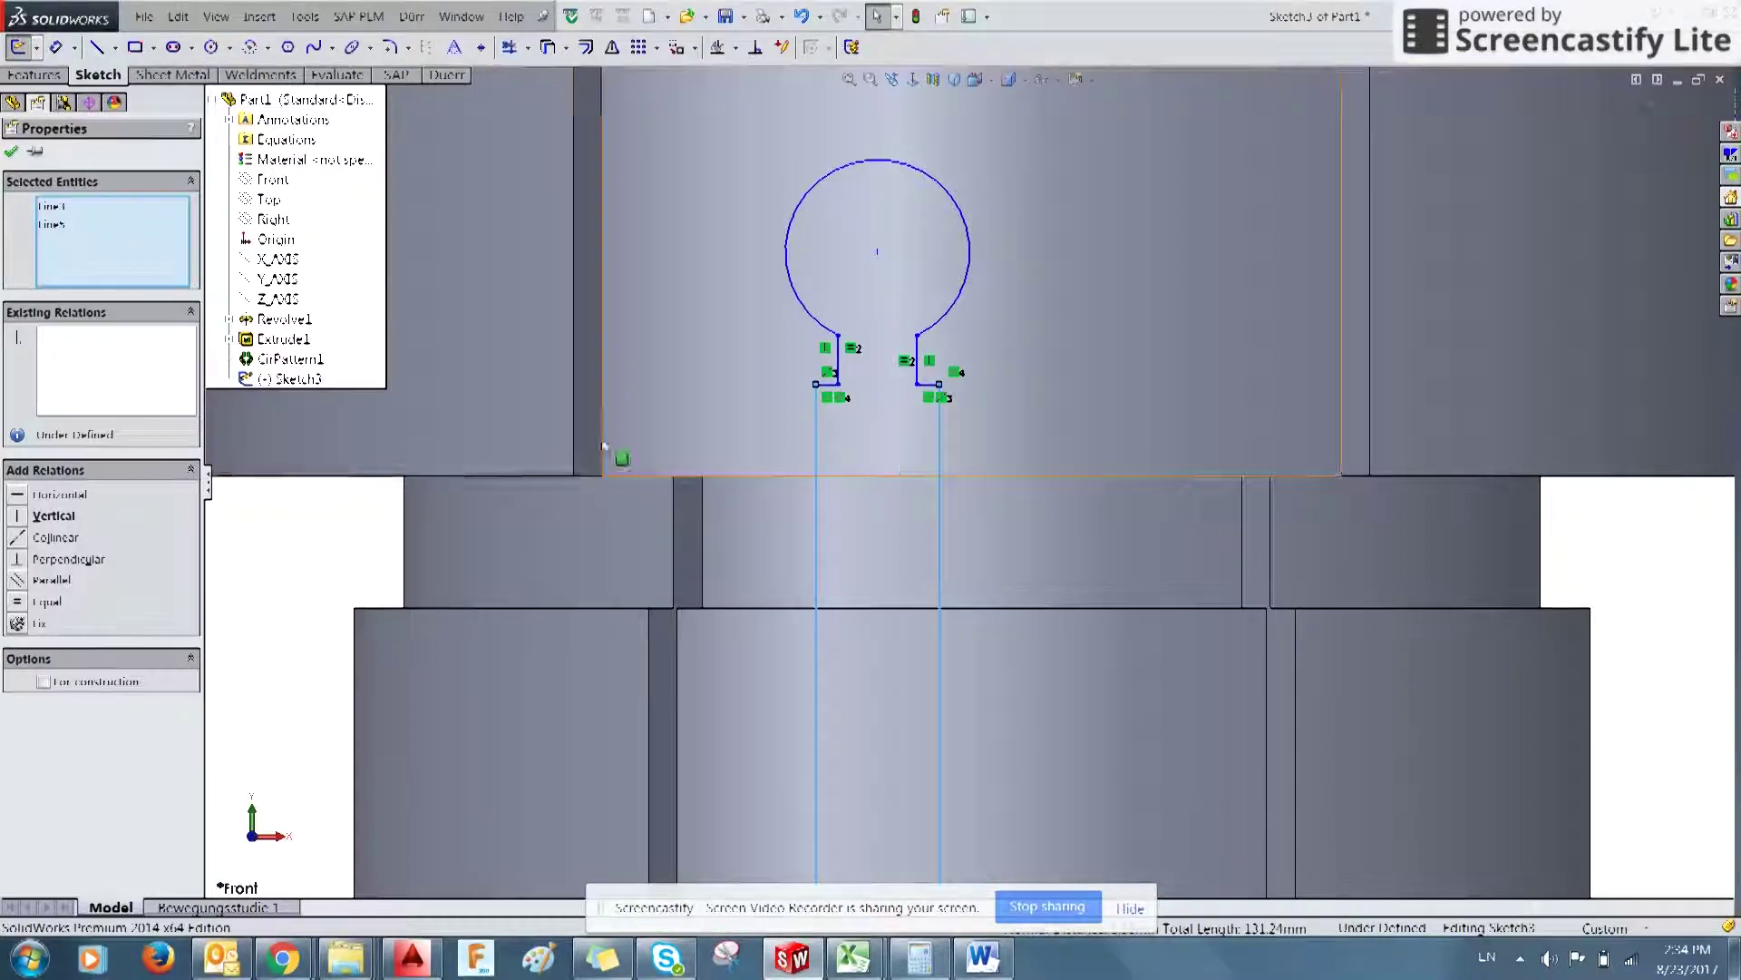
left_click(16, 601)
- Check the keyhole dimensions in the AutoCAD drawing, then dimension the narrow neck's width as 1.5 mm in the SolidWorks sketch
scroll(1090, 562, "up", 5)
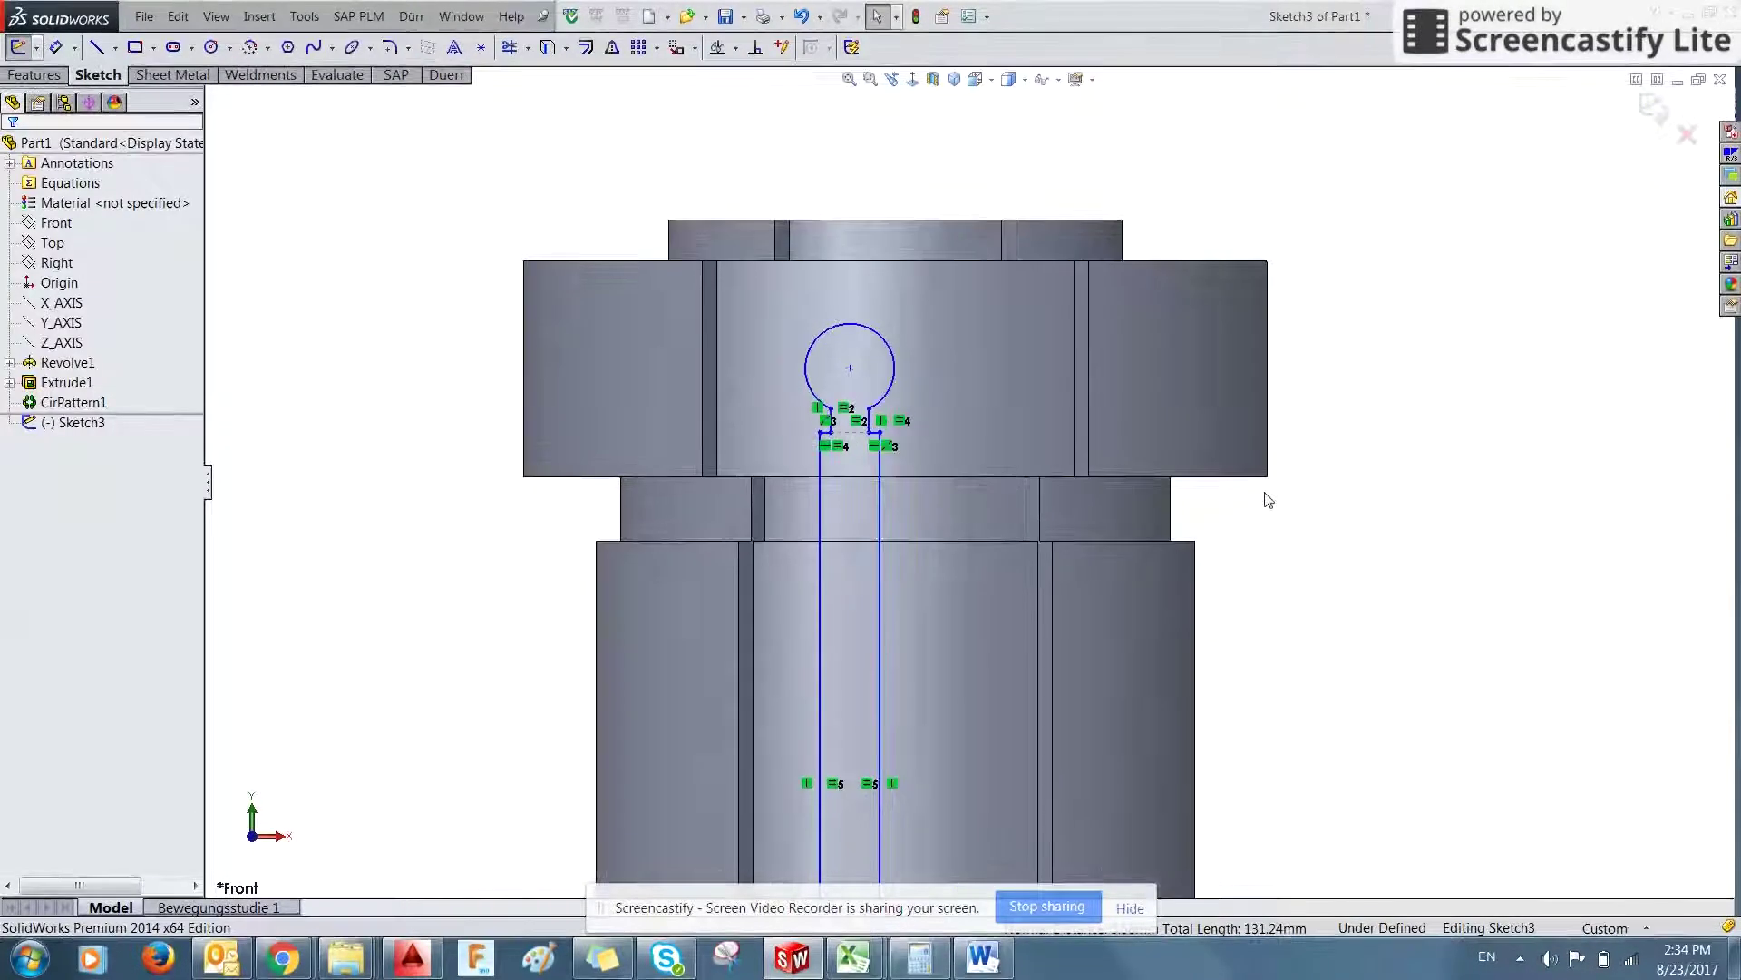
scroll(1087, 637, "down", 2)
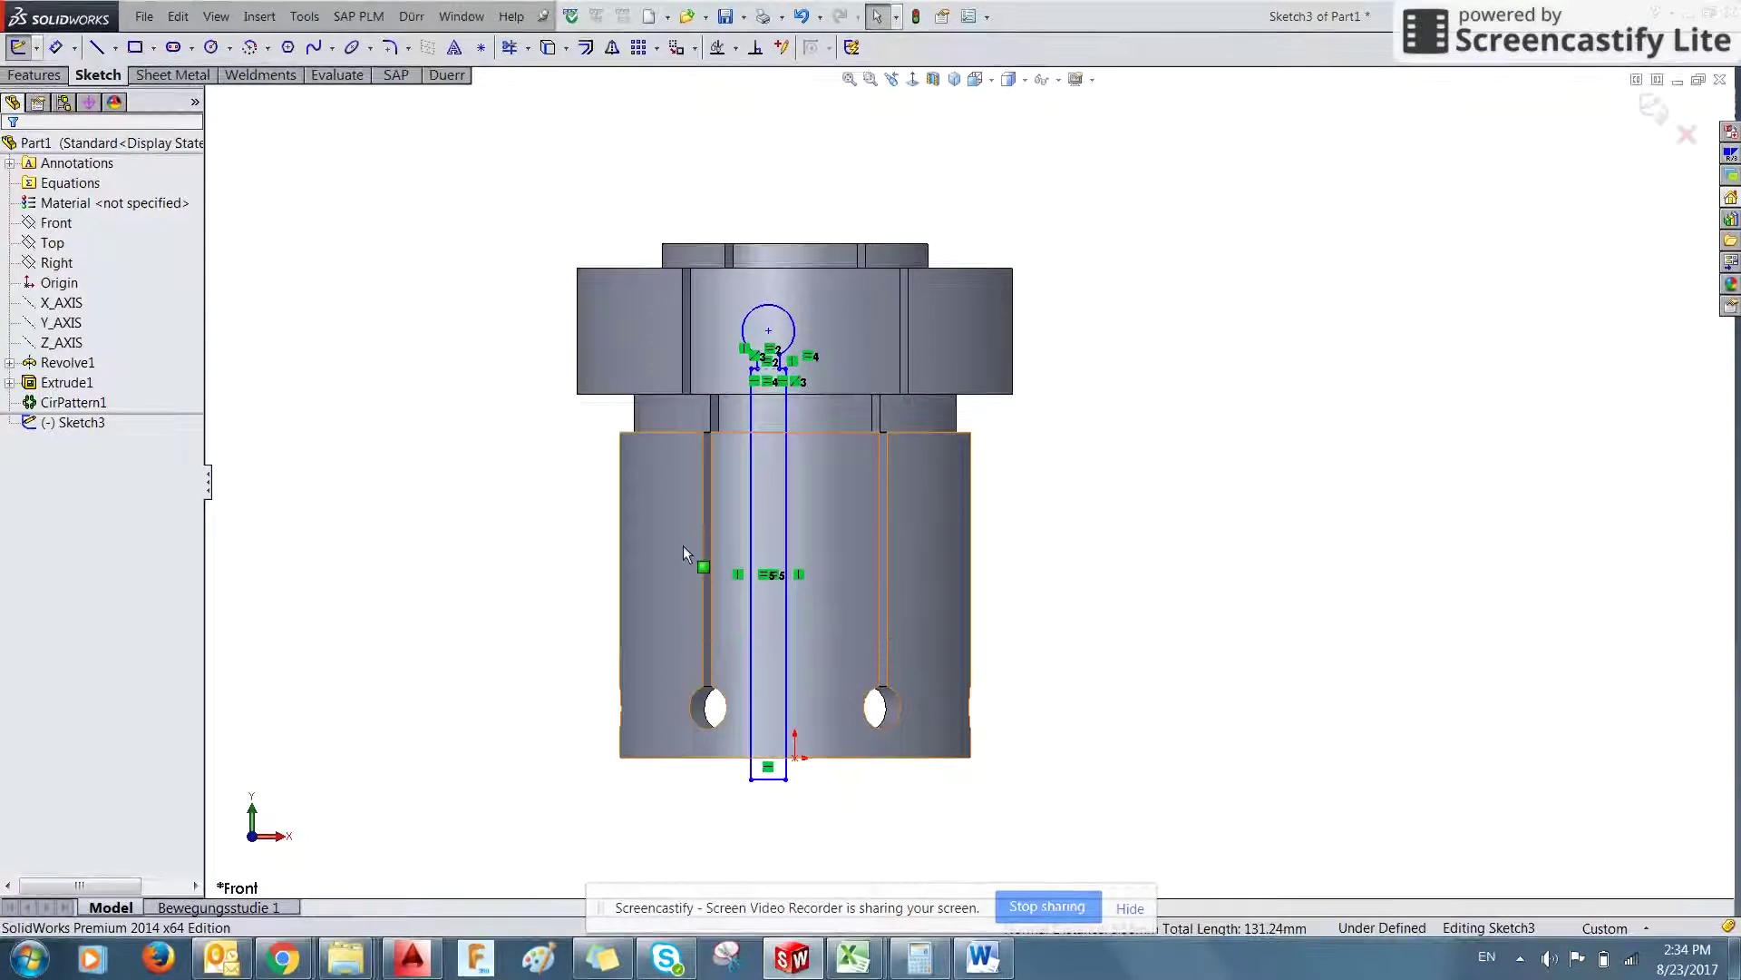
key("alt+Tab")
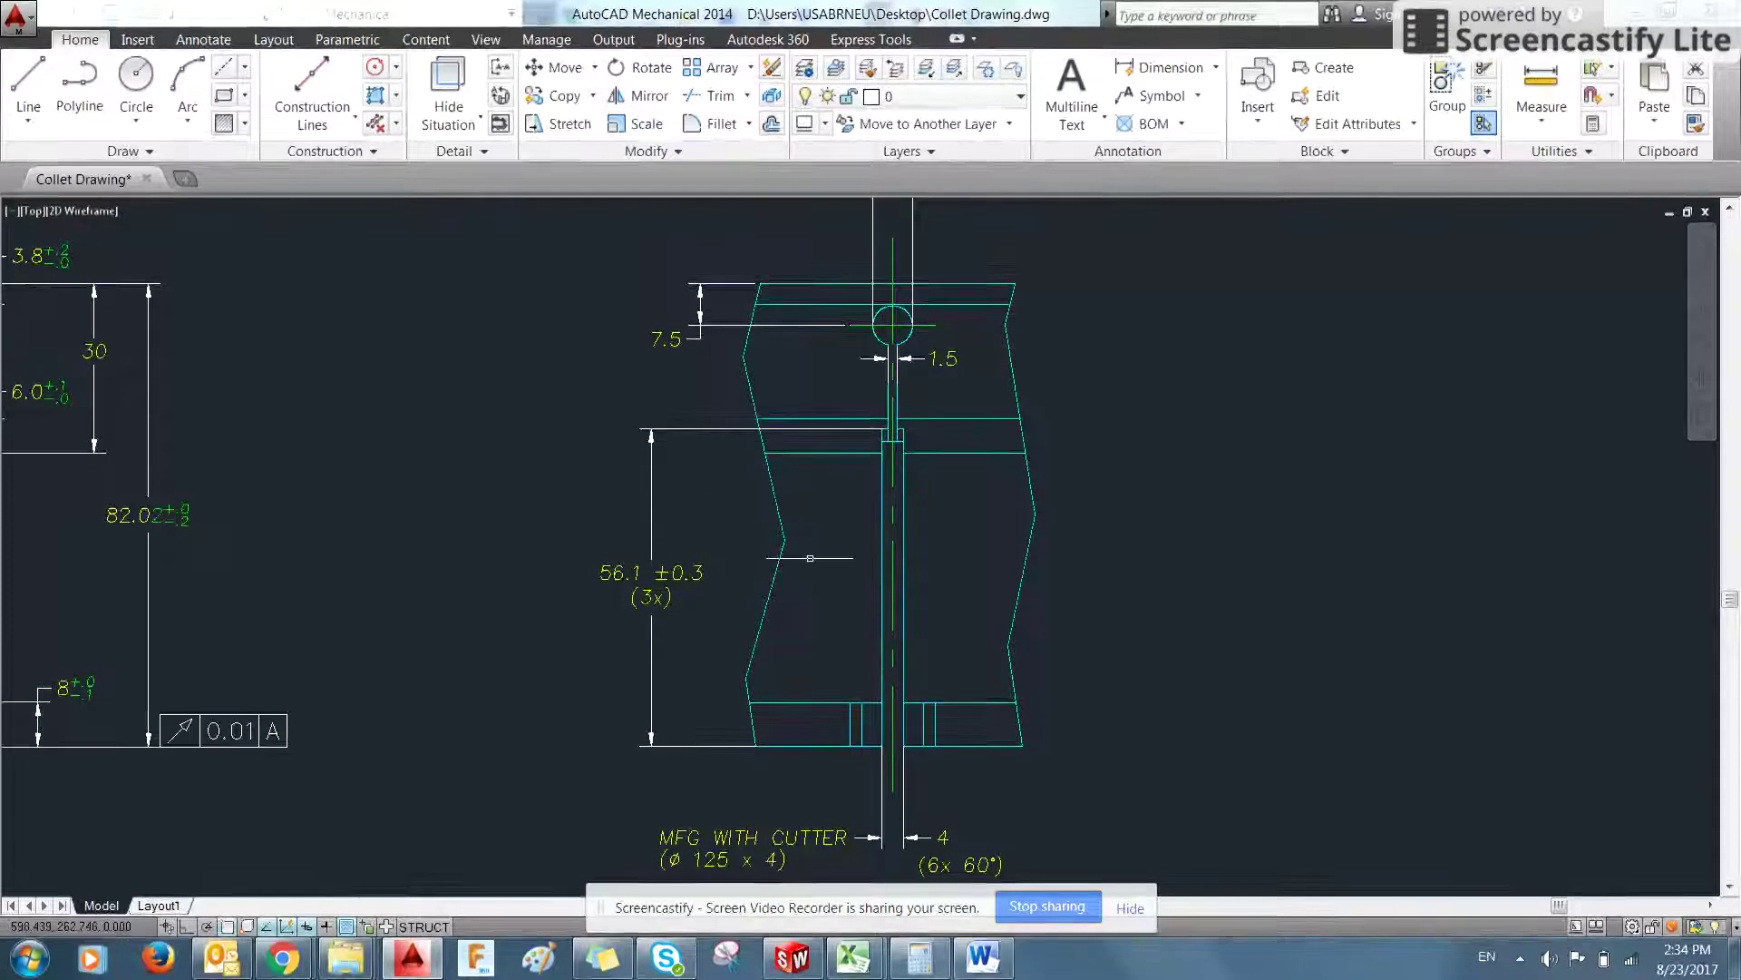
middle_click_drag(805, 486, 800, 622)
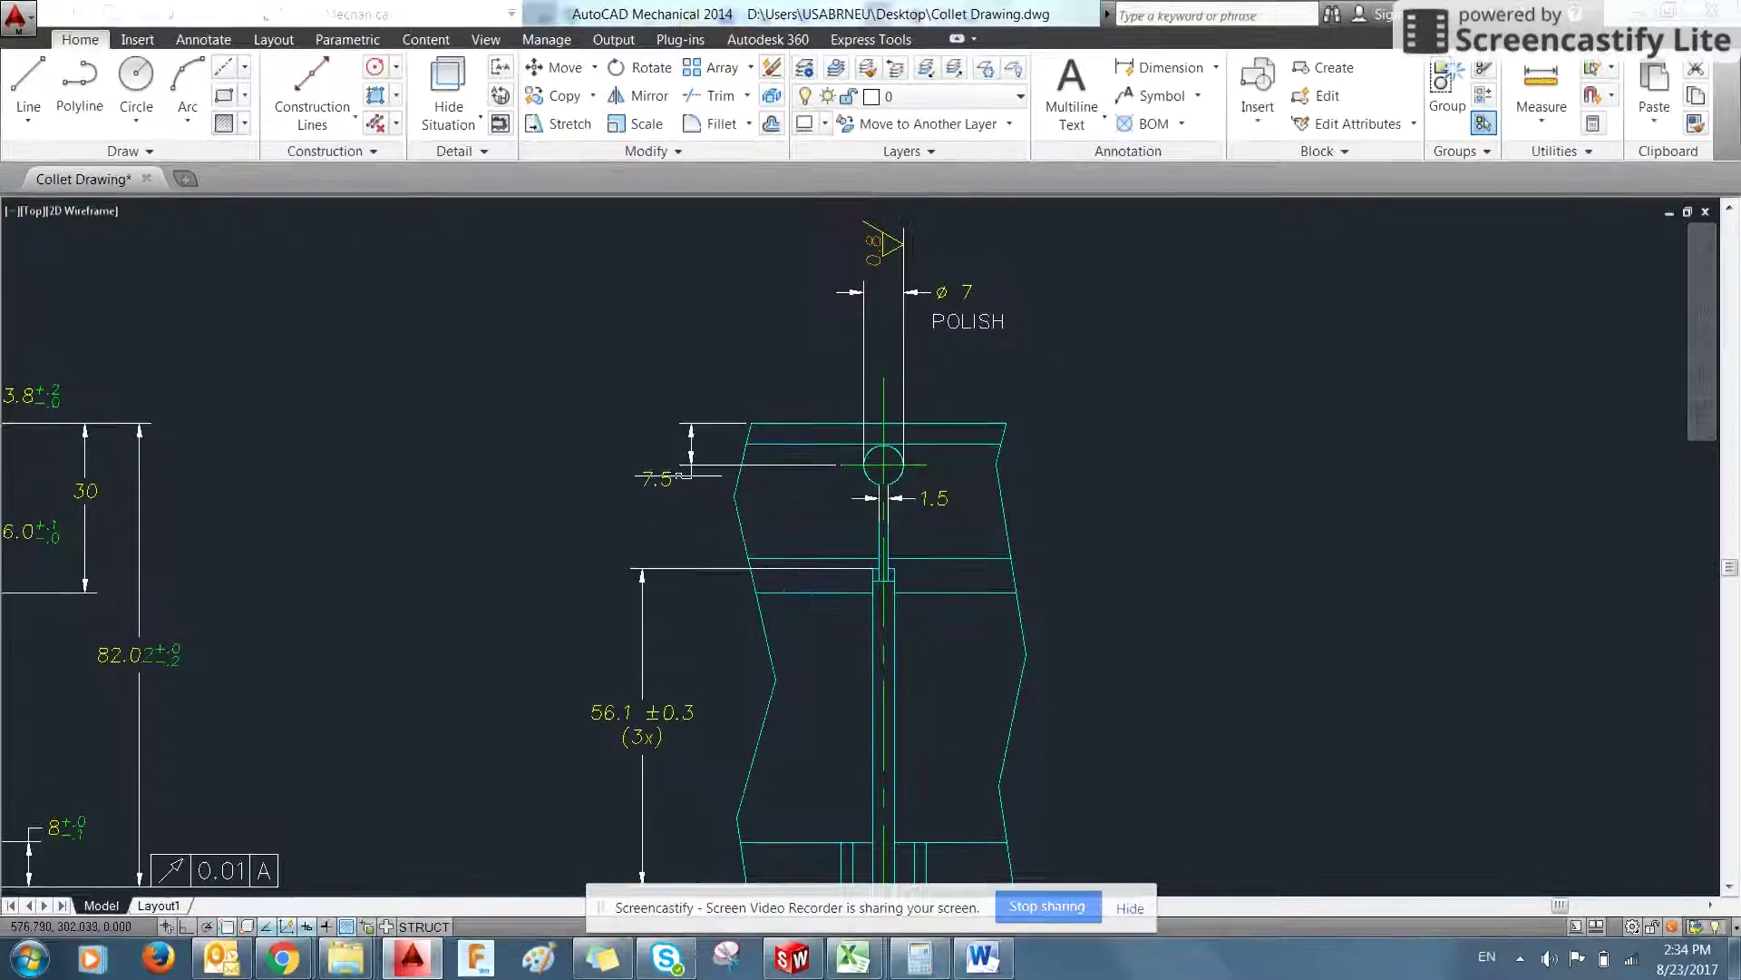
key("alt+Tab")
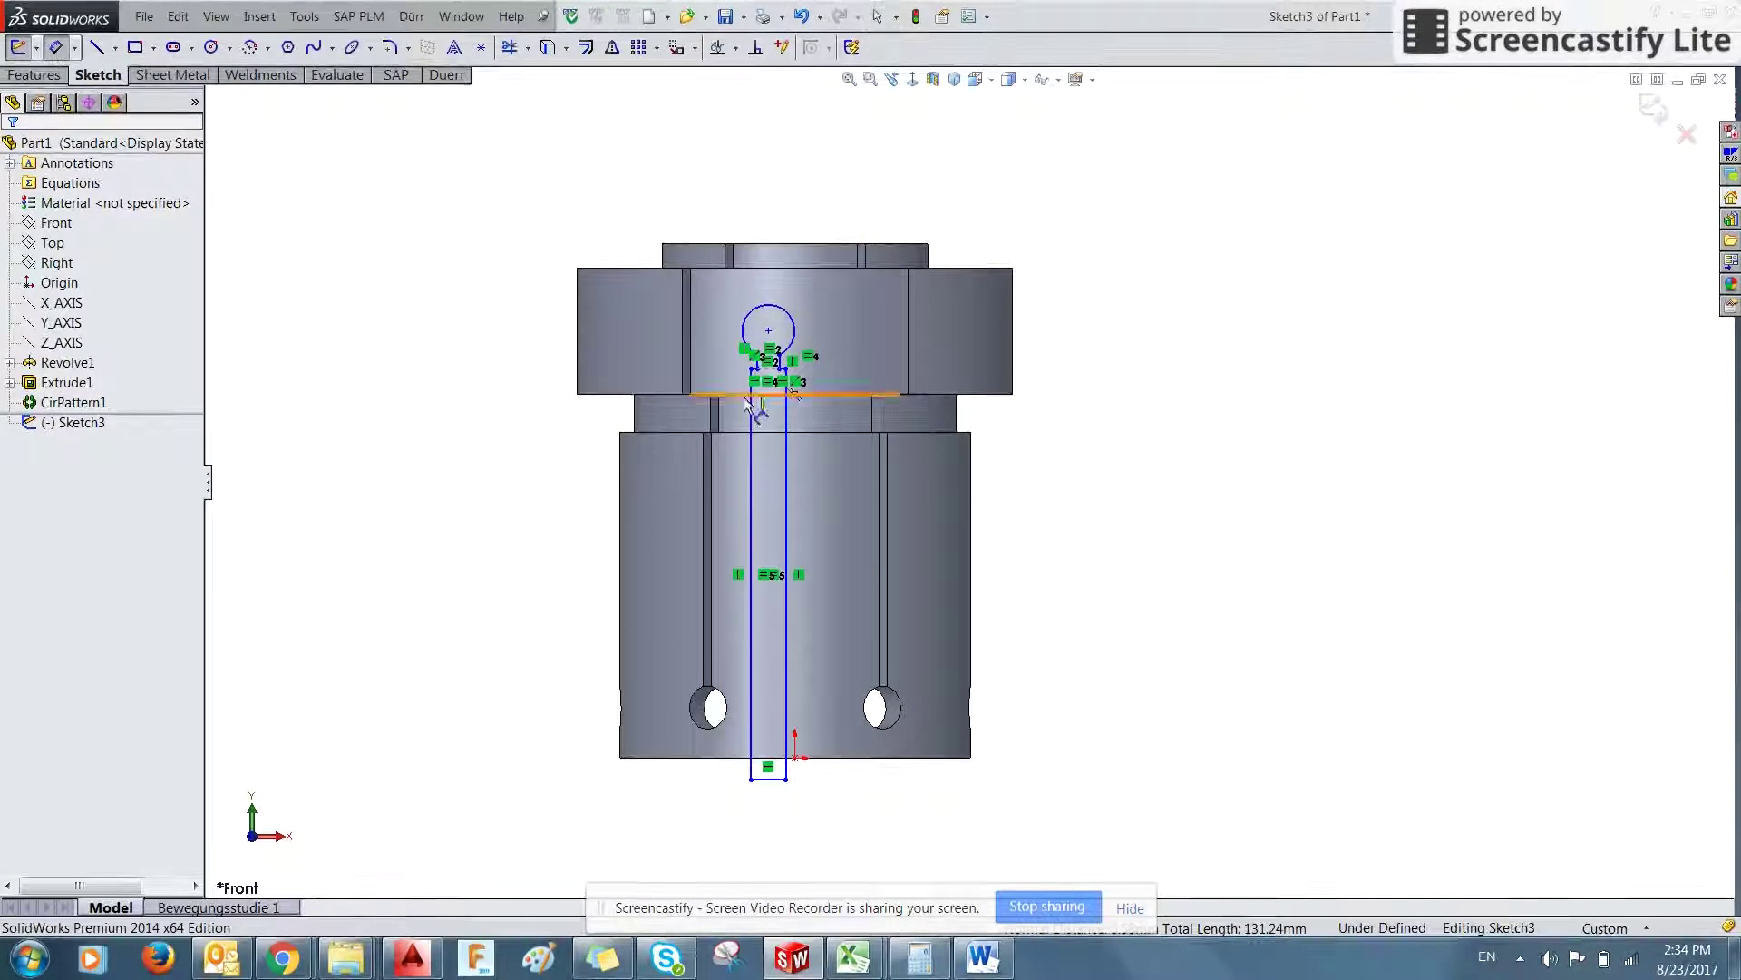
scroll(782, 349, "down", 5)
left_click(692, 400)
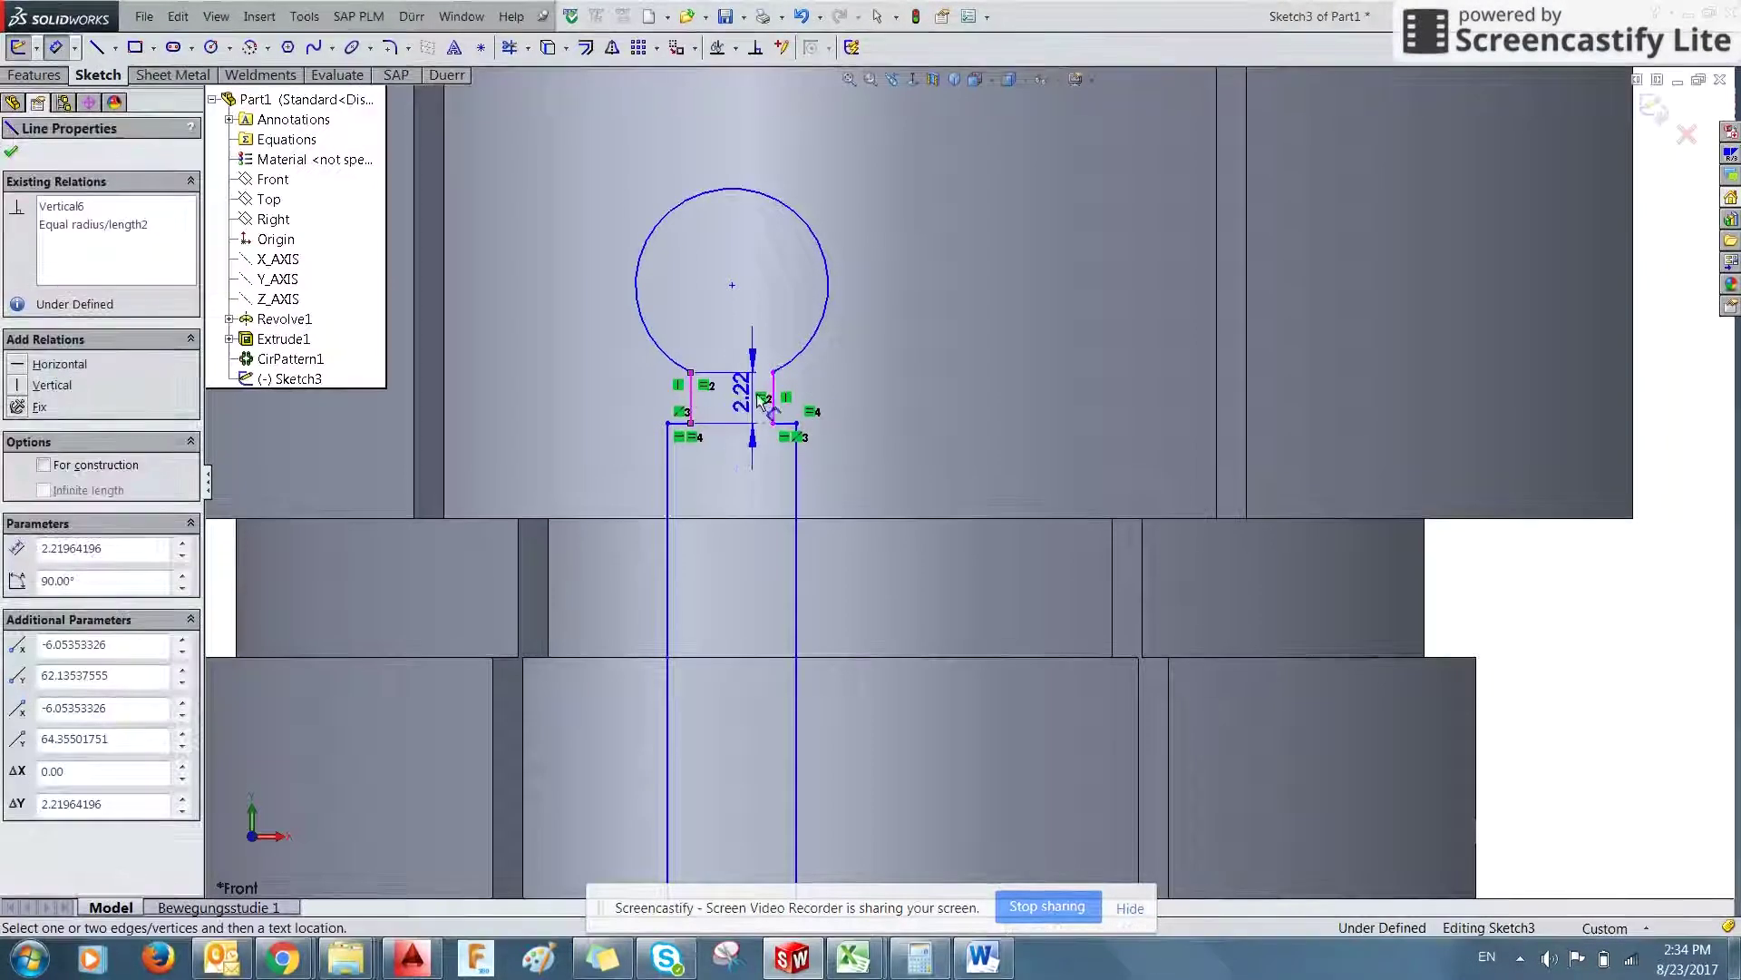
left_click(773, 392)
left_click(732, 401)
type("1.5")
key("Return")
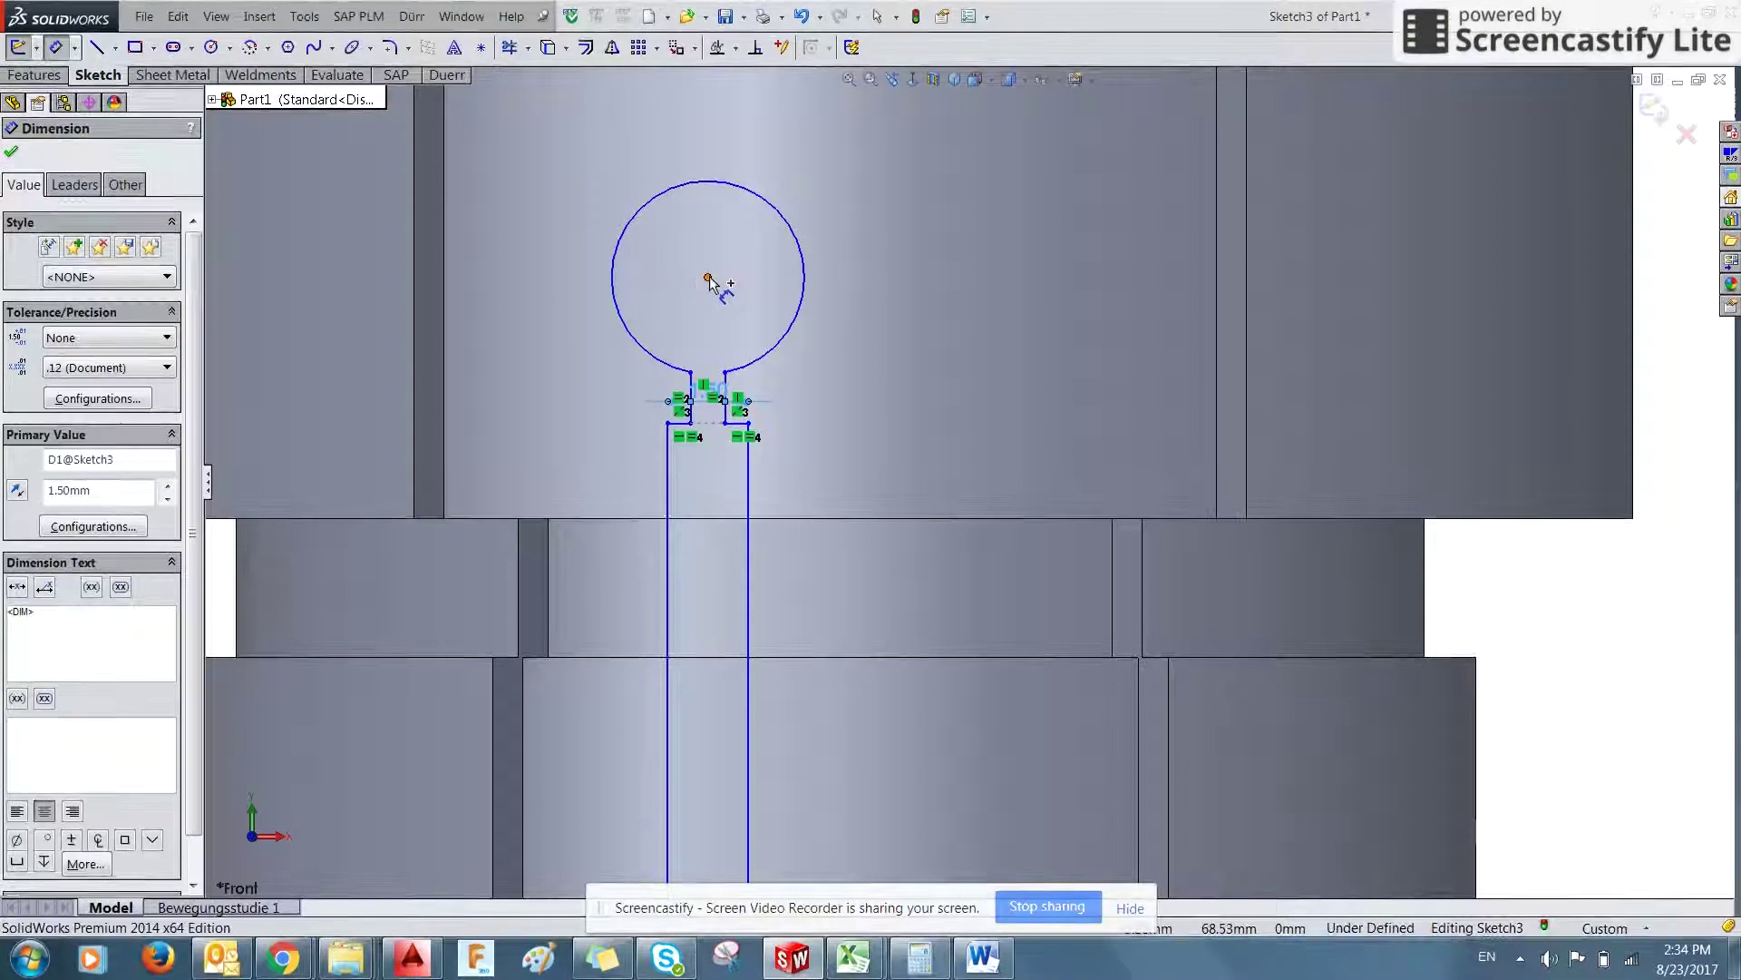
- Dimension the hole's centre 7.5 mm below the collet's top edge
left_click(709, 277)
scroll(707, 281, "up", 3)
left_click(825, 184)
key("z")
left_click(429, 313)
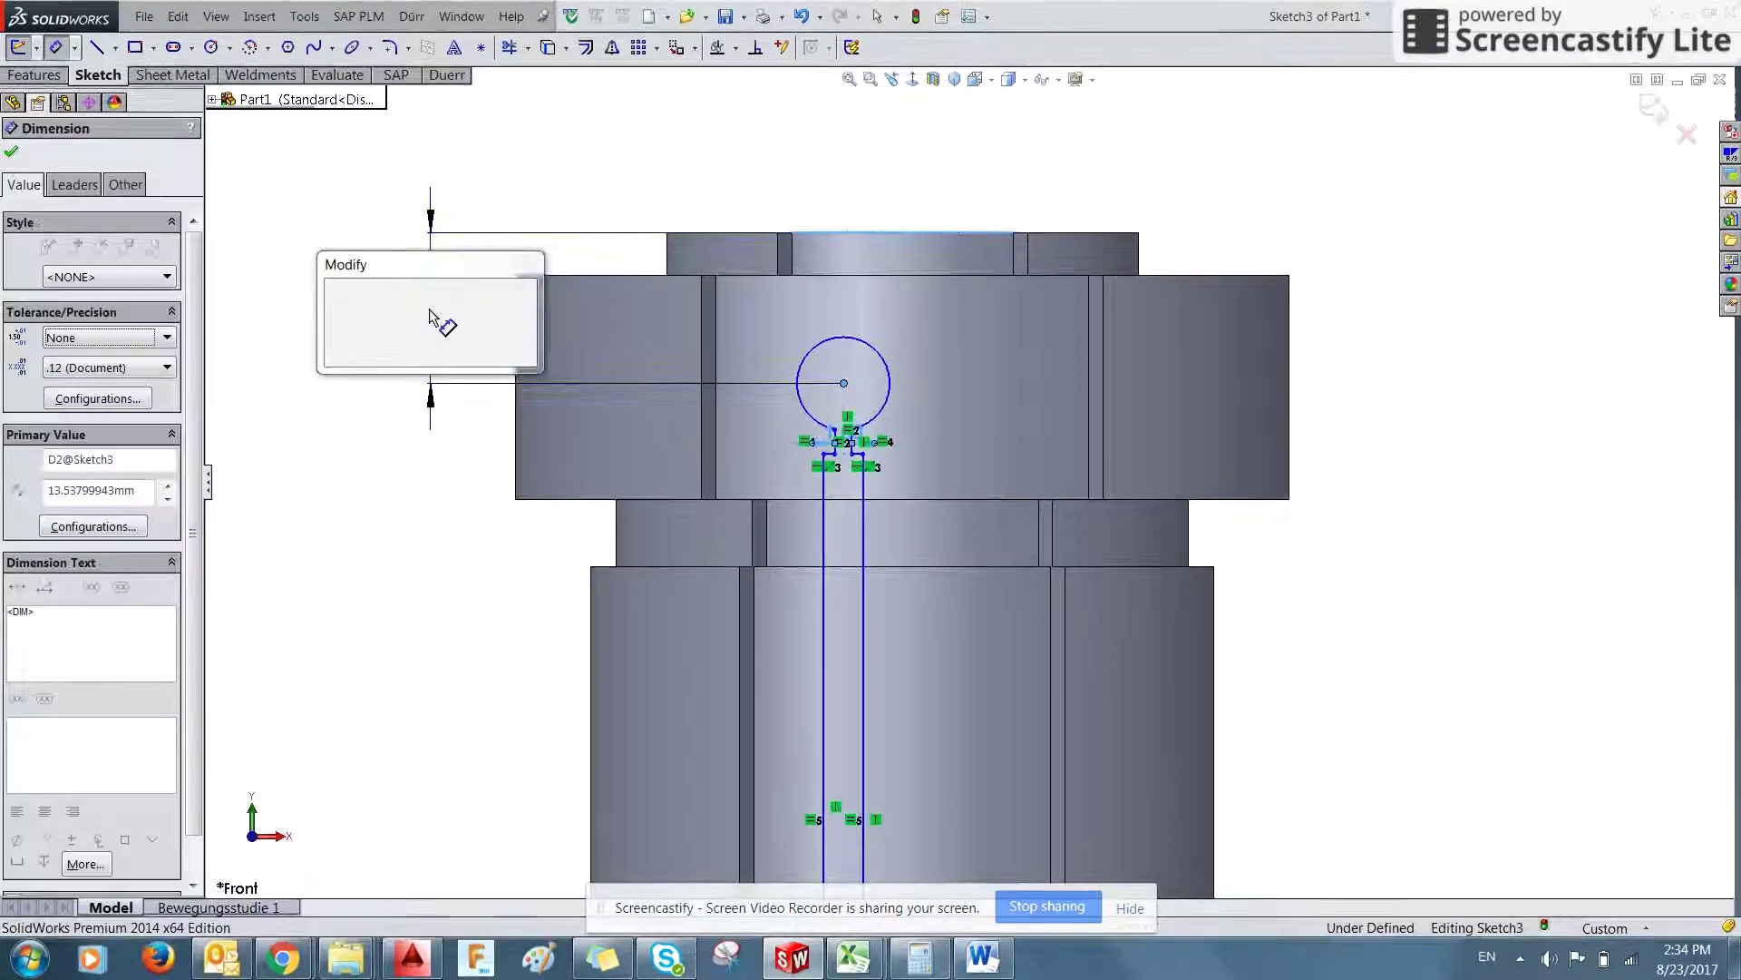
type("7.5")
key("Return")
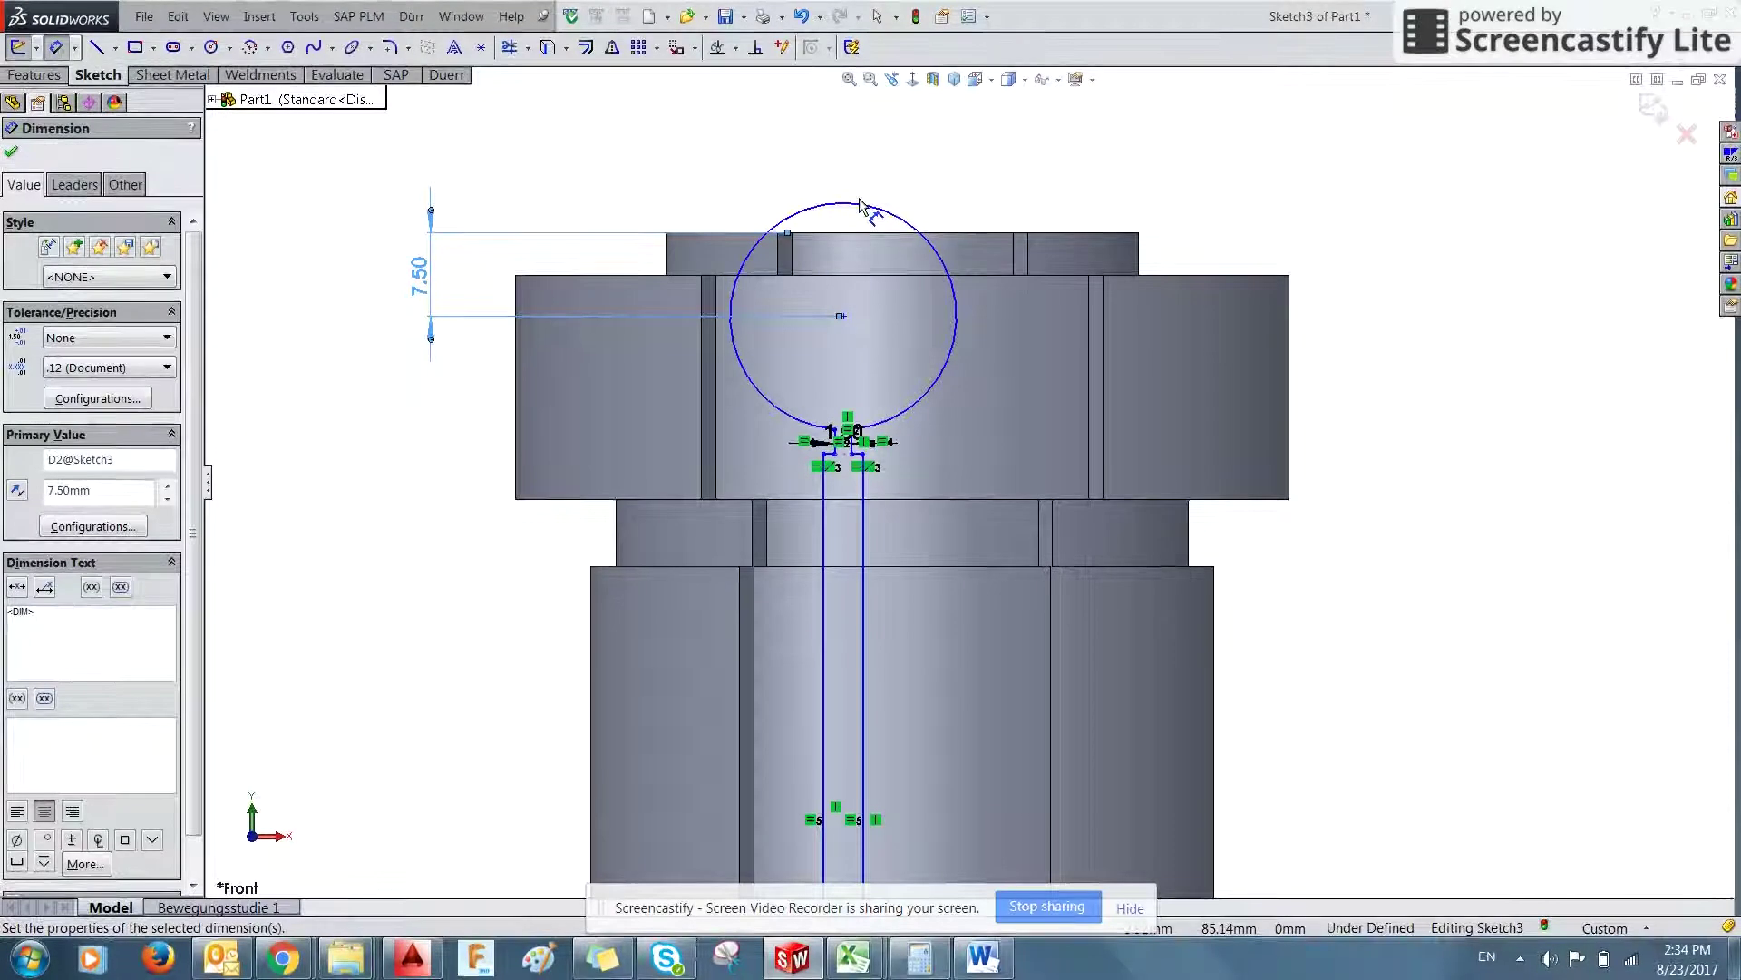
- Check the hole size in the AutoCAD drawing and set the keyhole arc's radius to 3.5 mm in the SolidWorks sketch
key("alt+Tab")
key("alt+Tab")
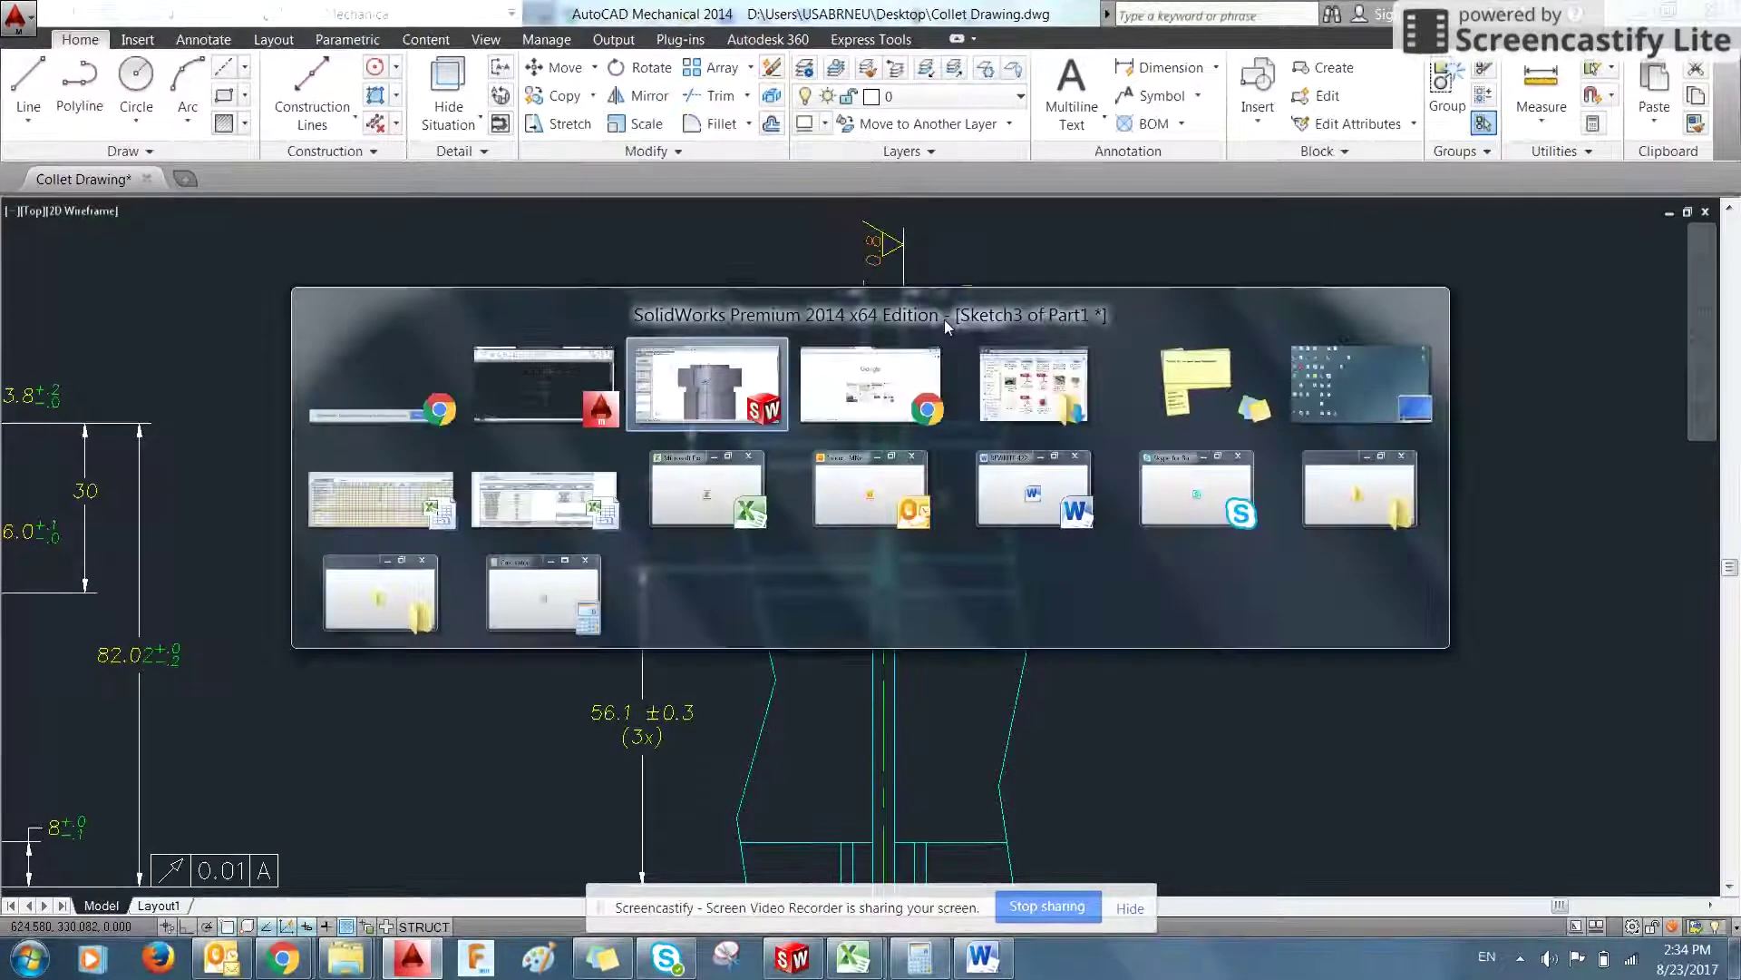
left_click(877, 214)
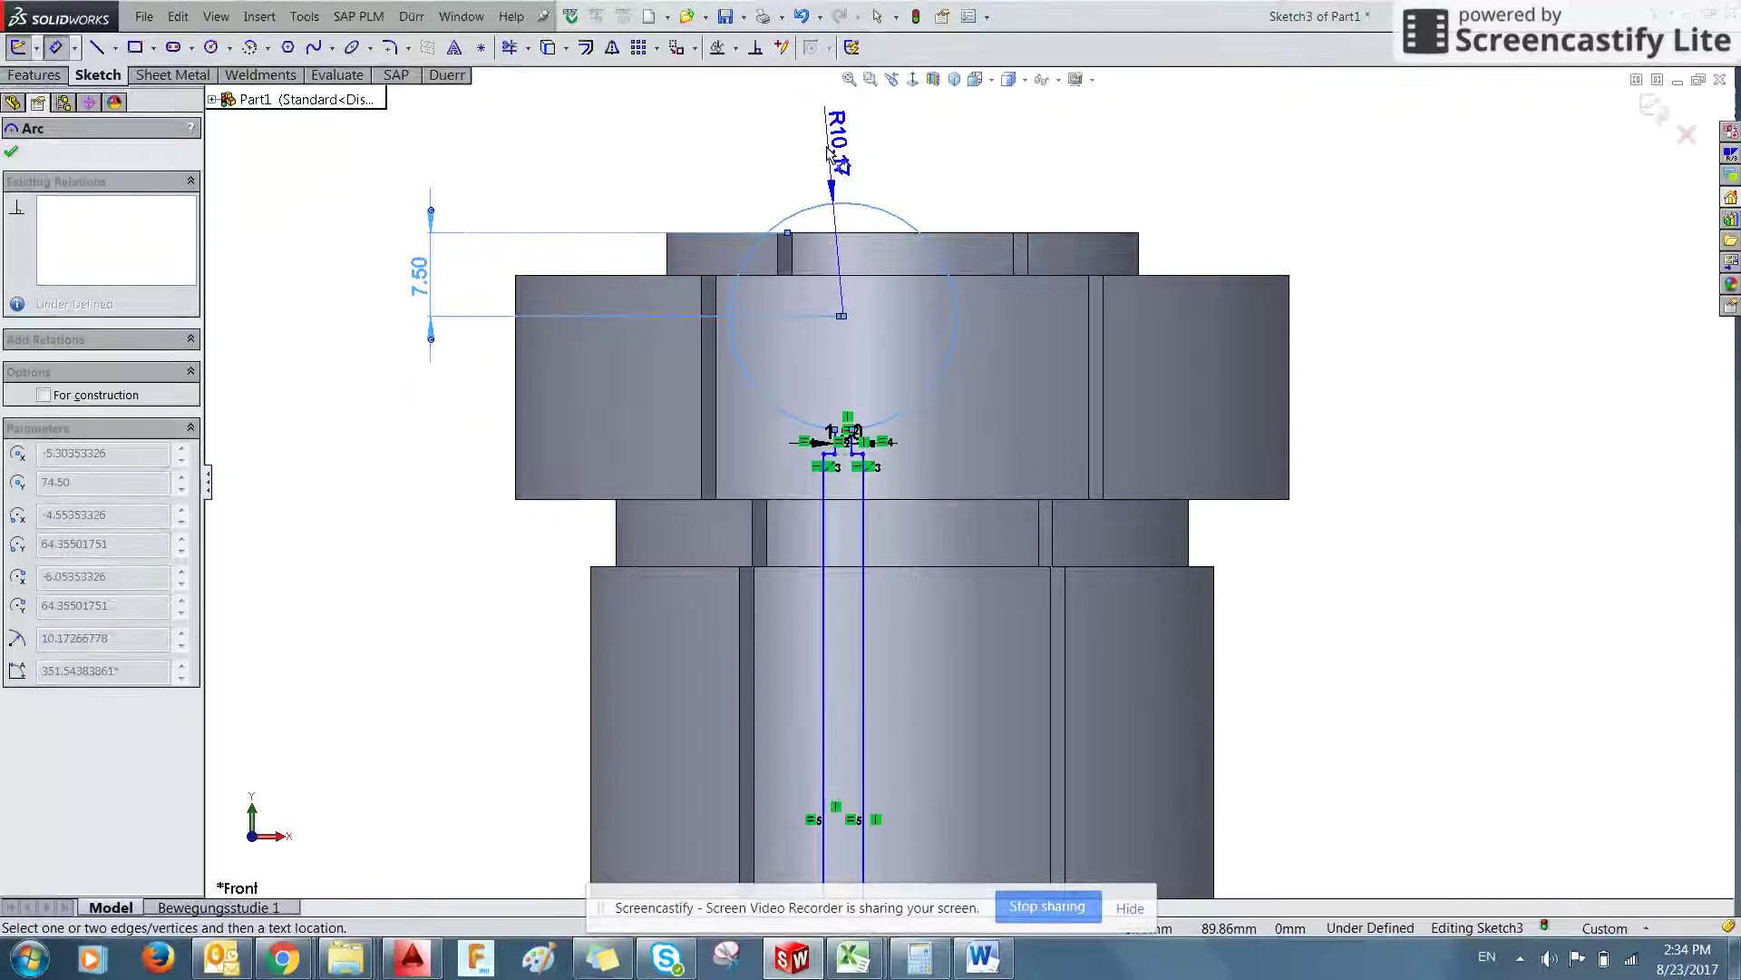
scroll(839, 192, "up", 5)
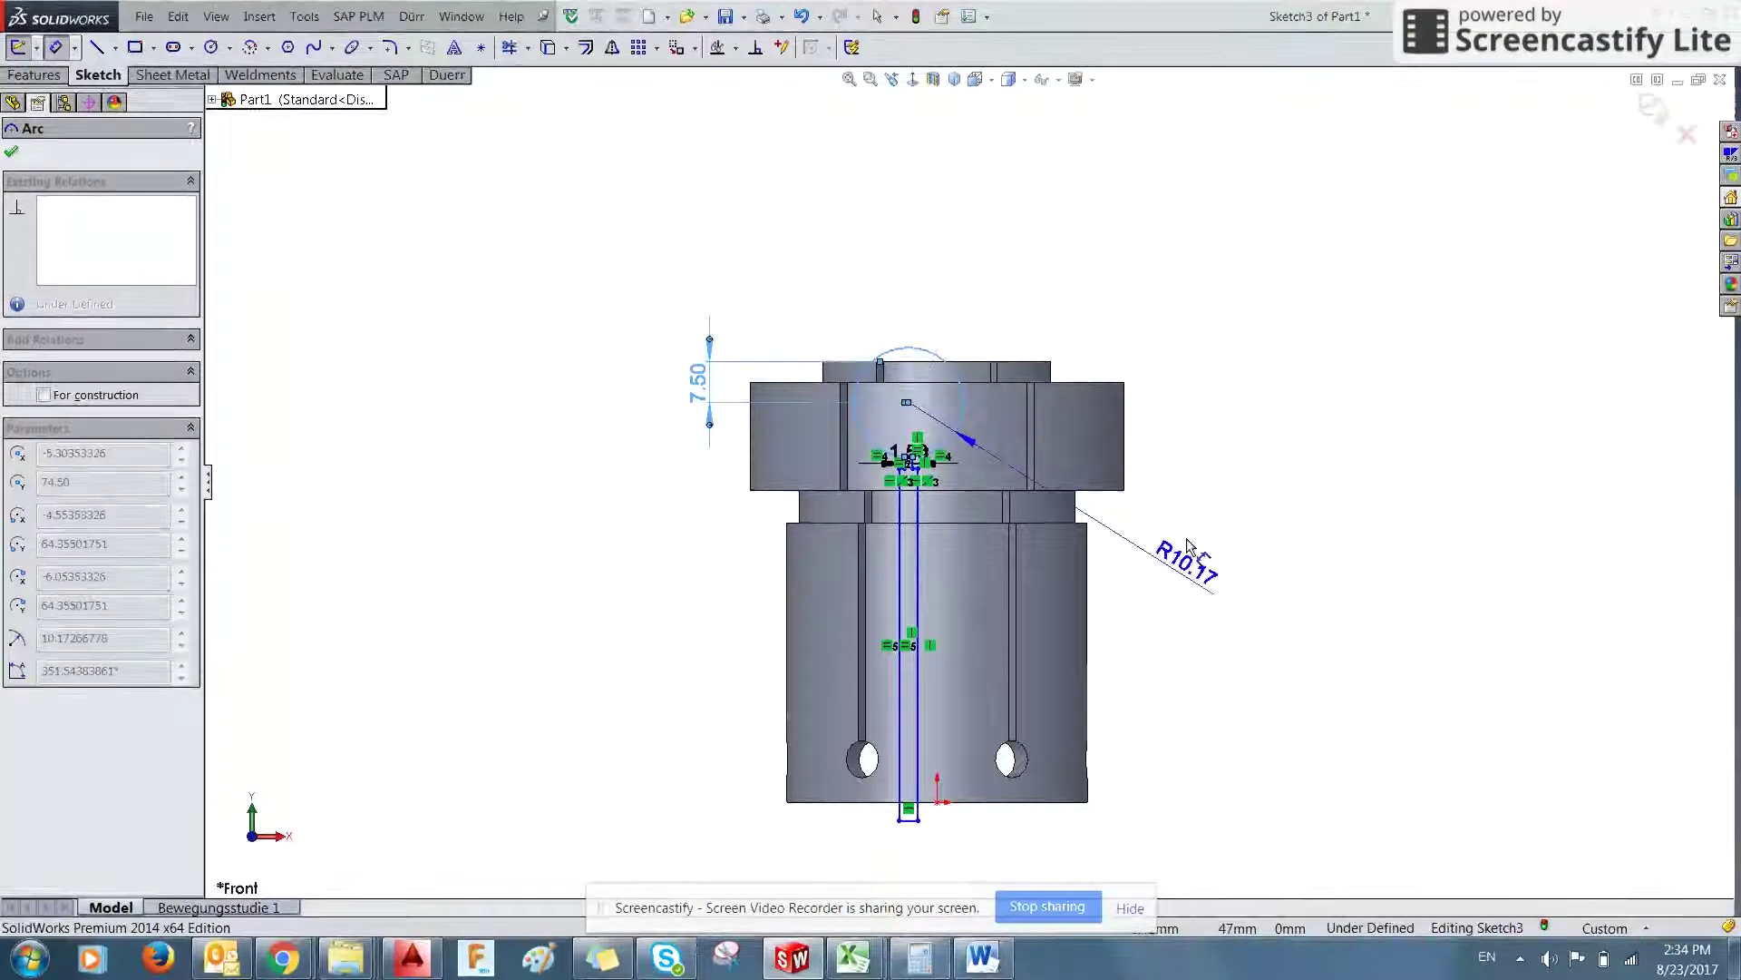
scroll(938, 299, "down", 3)
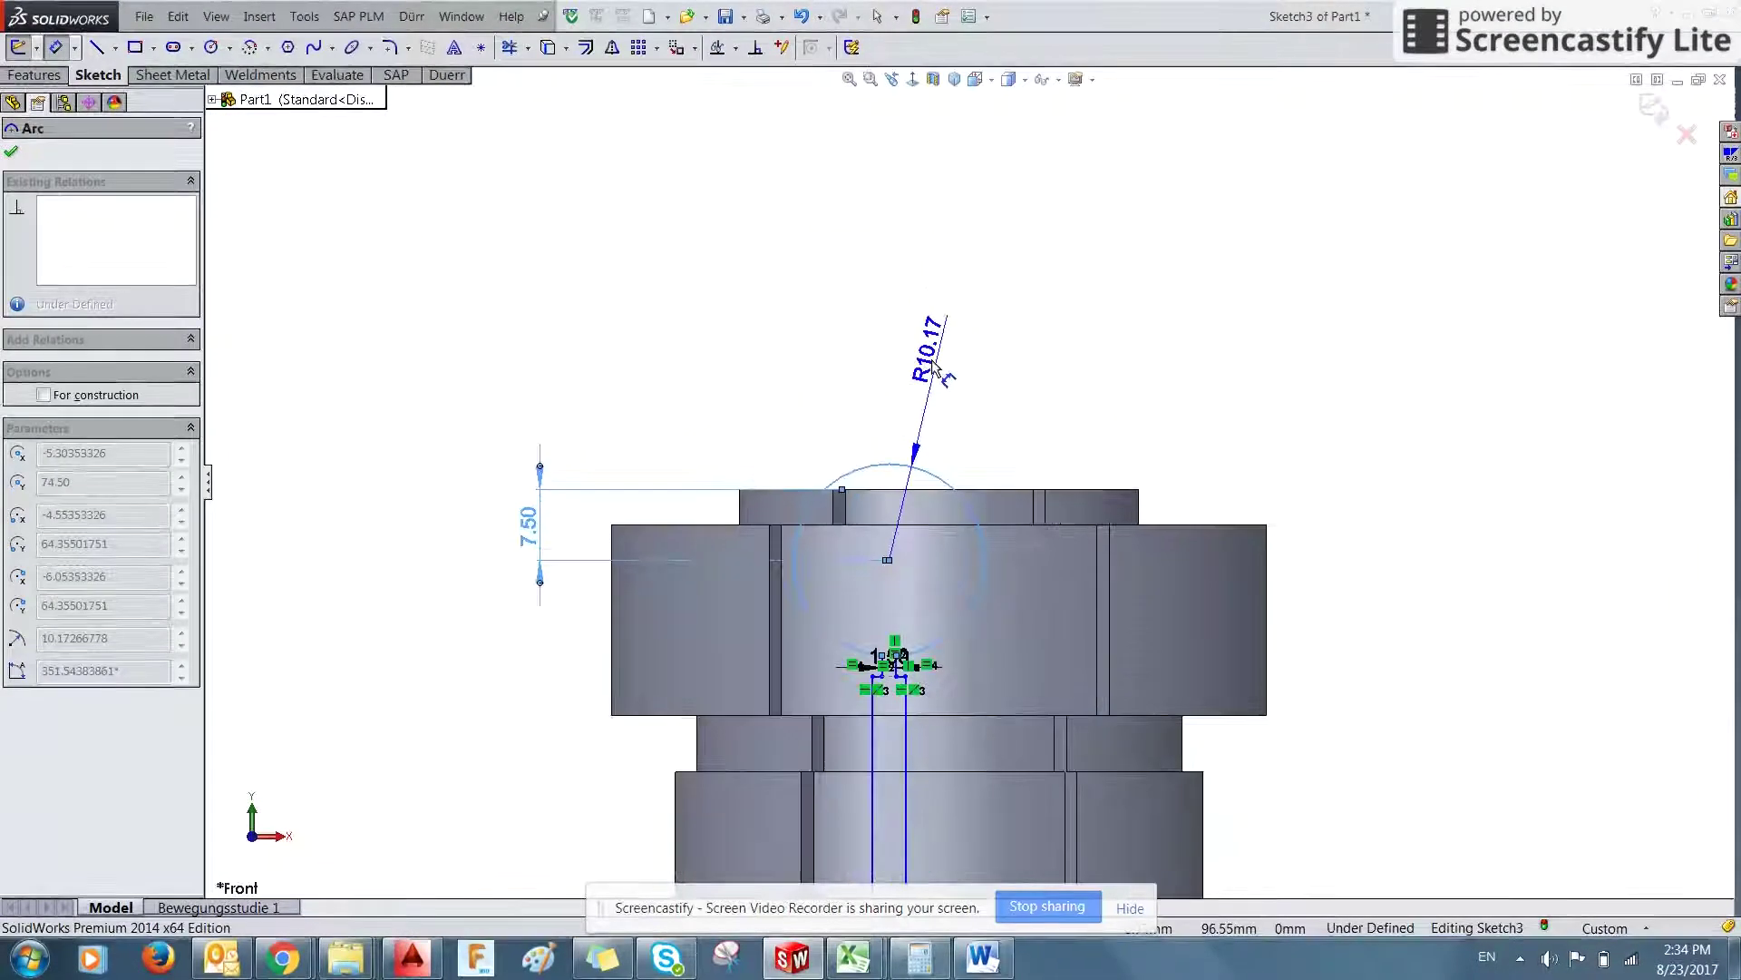
left_click(927, 407)
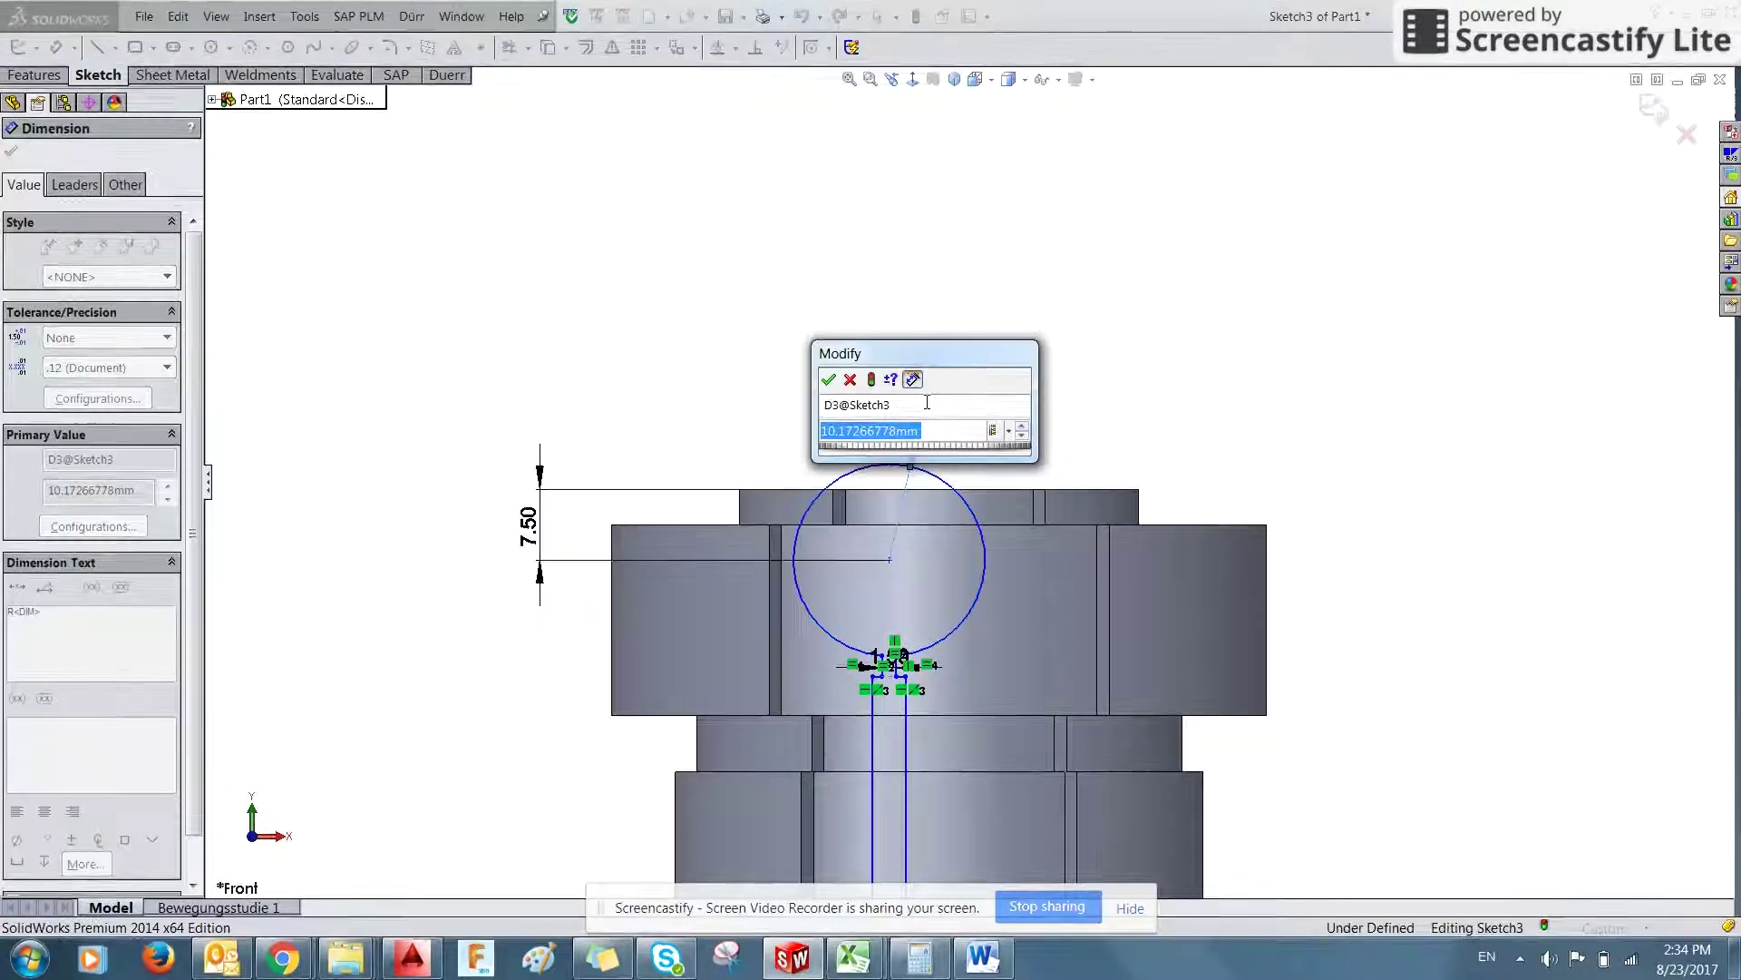
type("3.5")
key("Return")
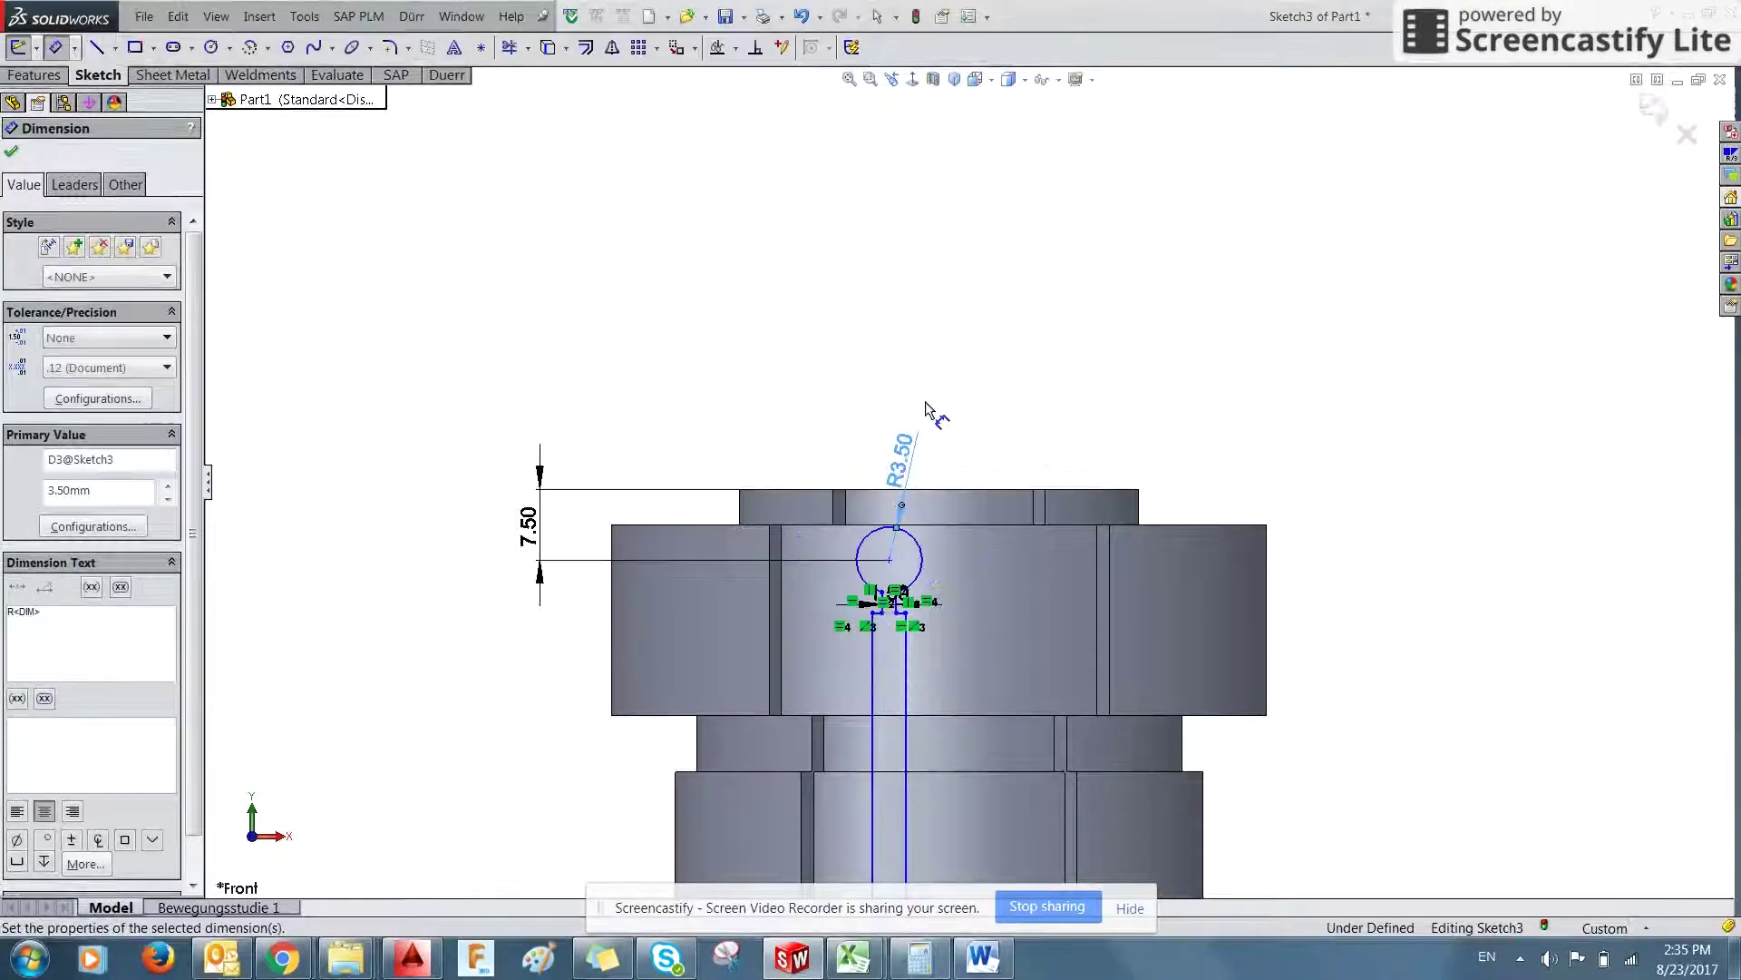
scroll(961, 548, "down", 2)
scroll(1074, 677, "up", 4)
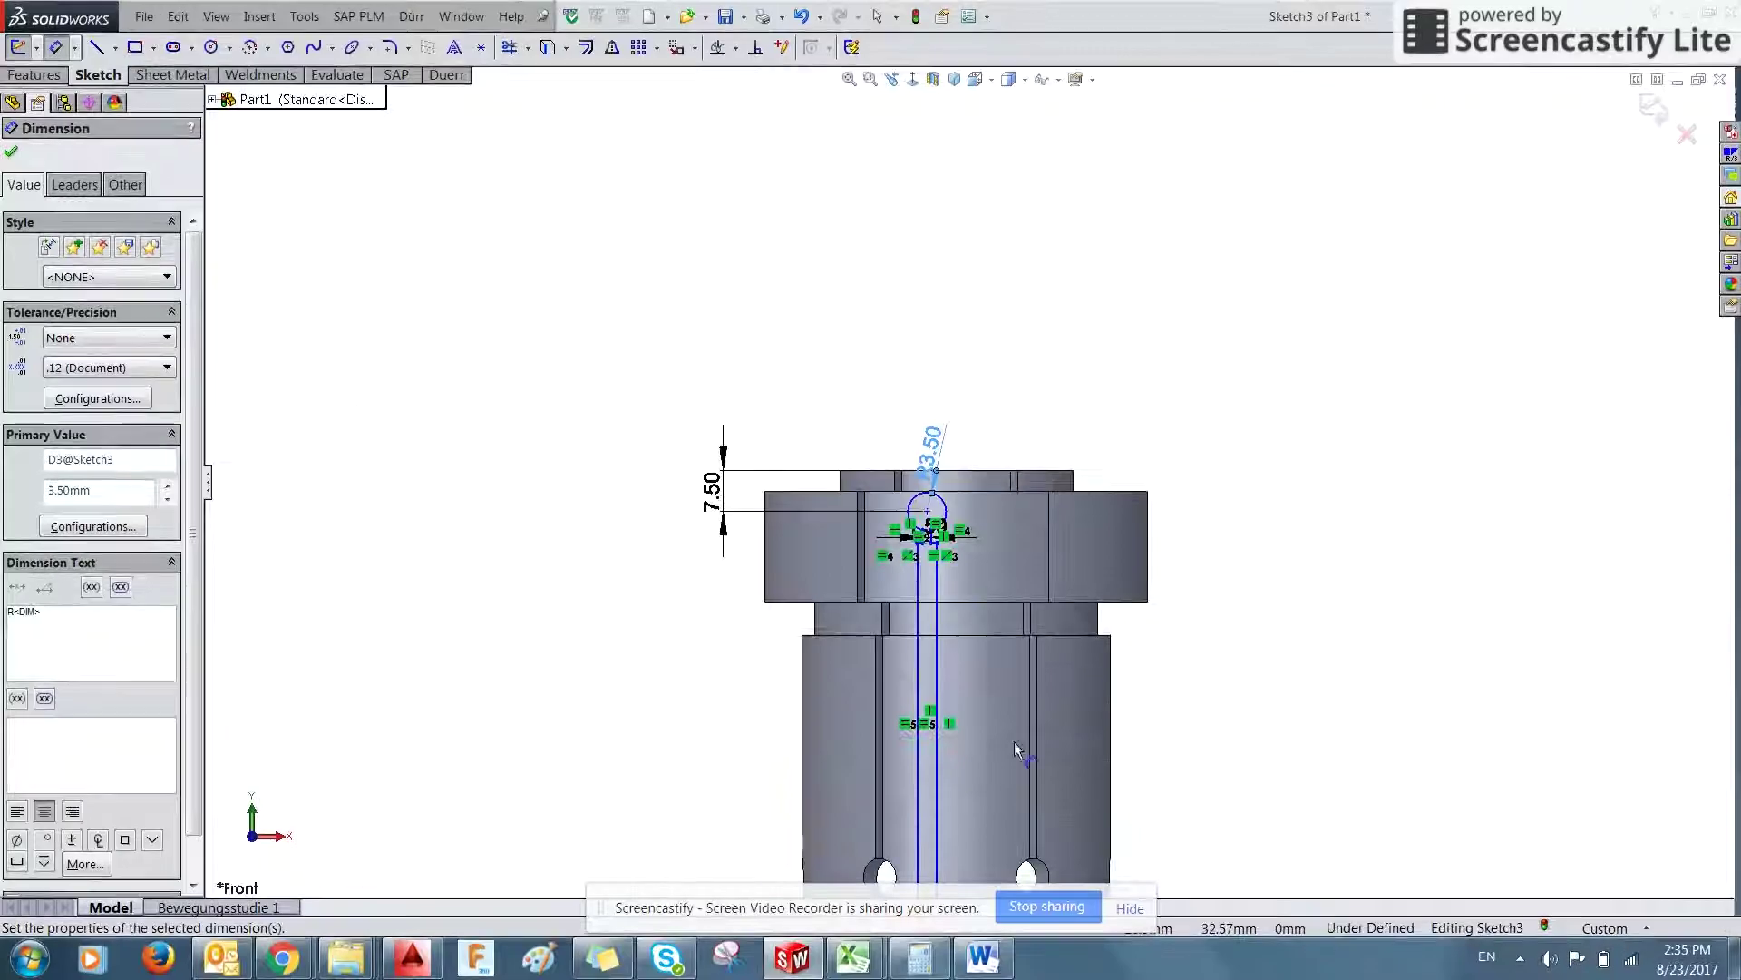
- Check the slot width in the AutoCAD drawing, then dimension the slot's bottom line as 4 mm in the SolidWorks sketch
scroll(1010, 301, "down", 3)
key("alt+Tab")
scroll(948, 589, "up", 4)
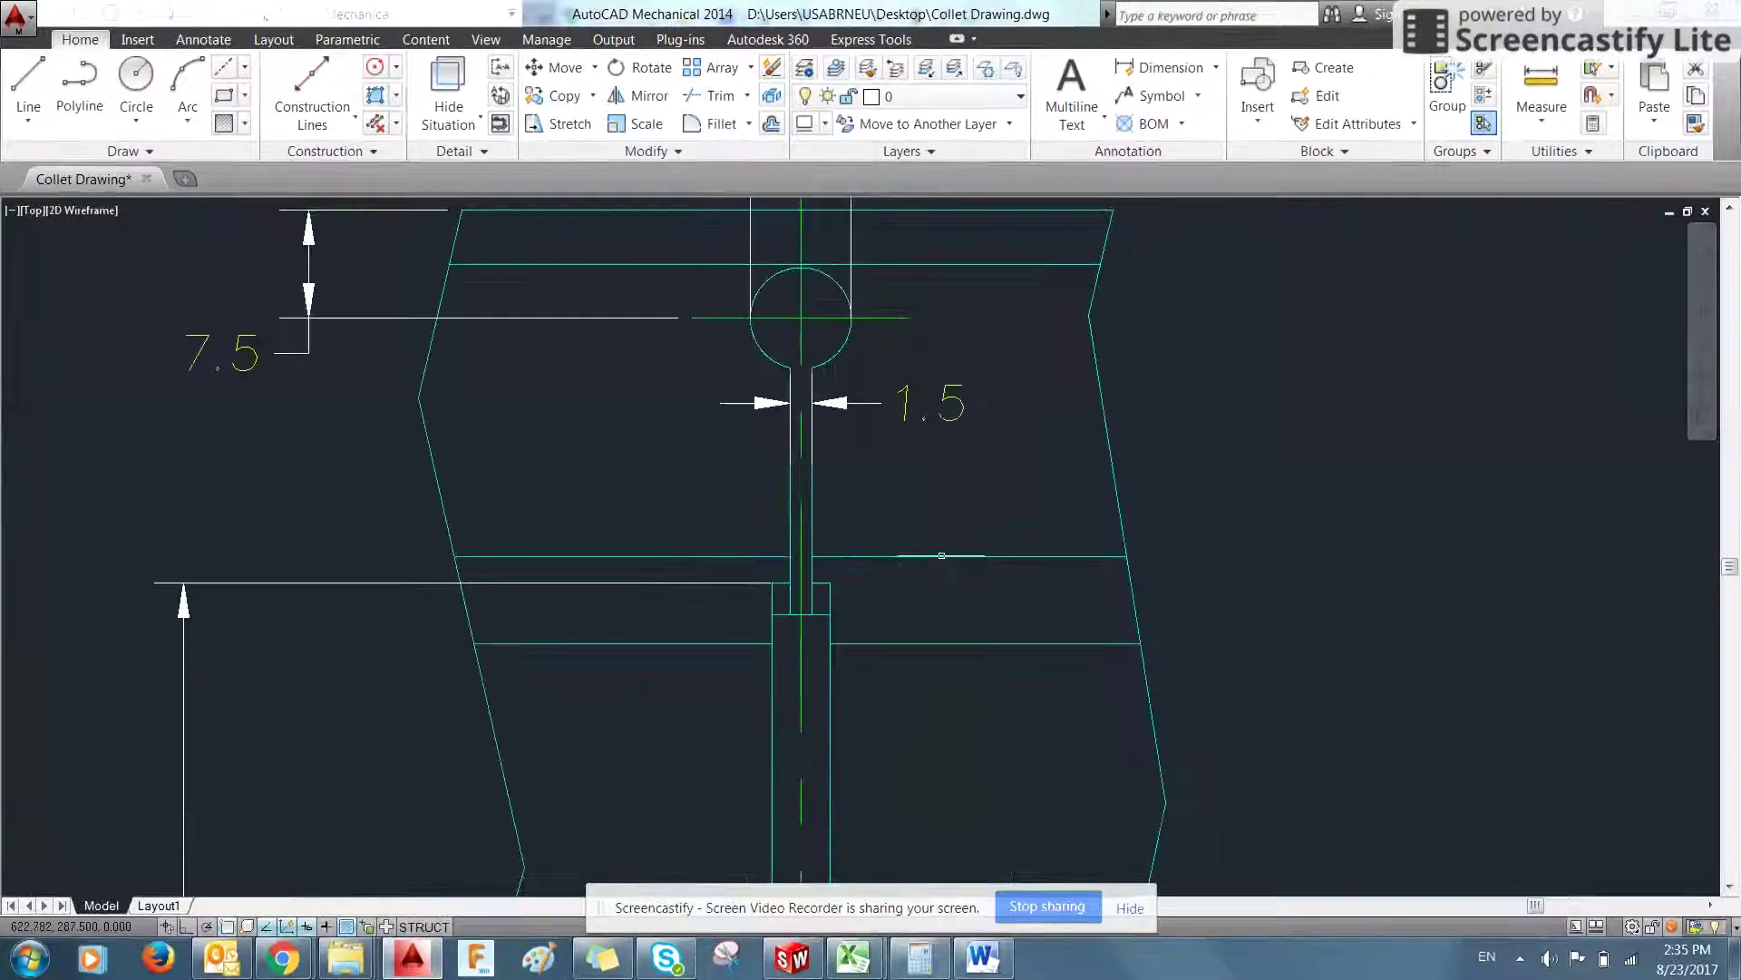
scroll(891, 536, "down", 8)
scroll(892, 536, "down", 3)
scroll(880, 531, "up", 9)
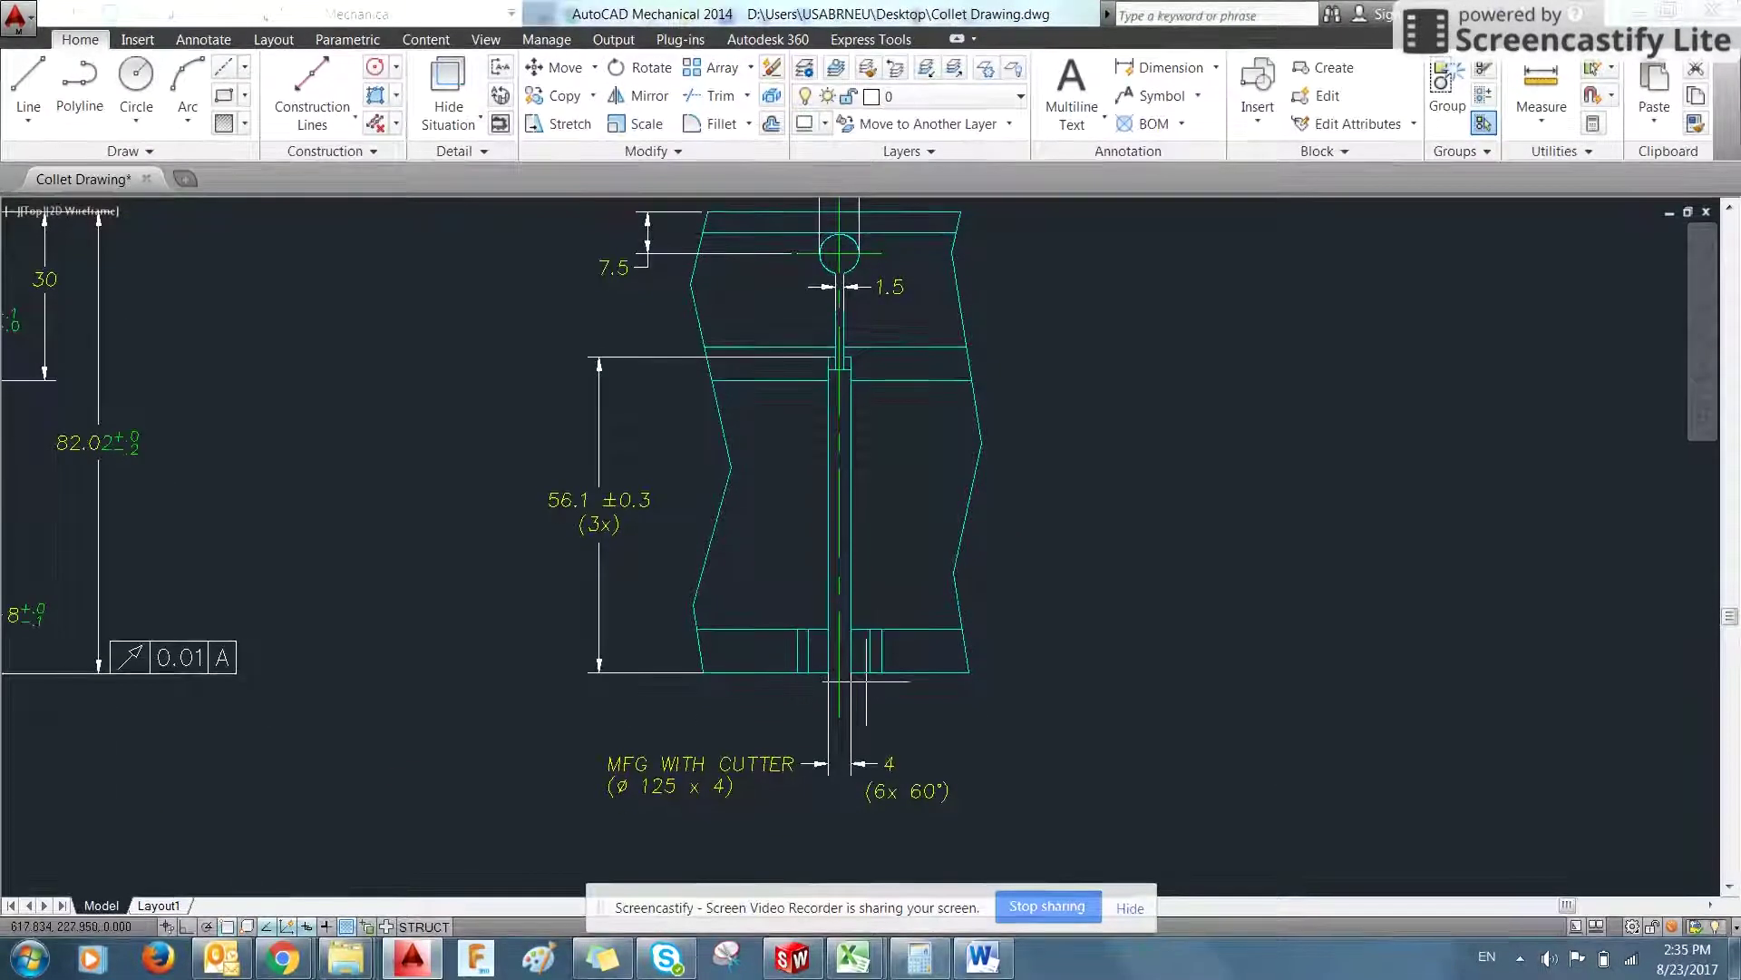
key("alt+Tab")
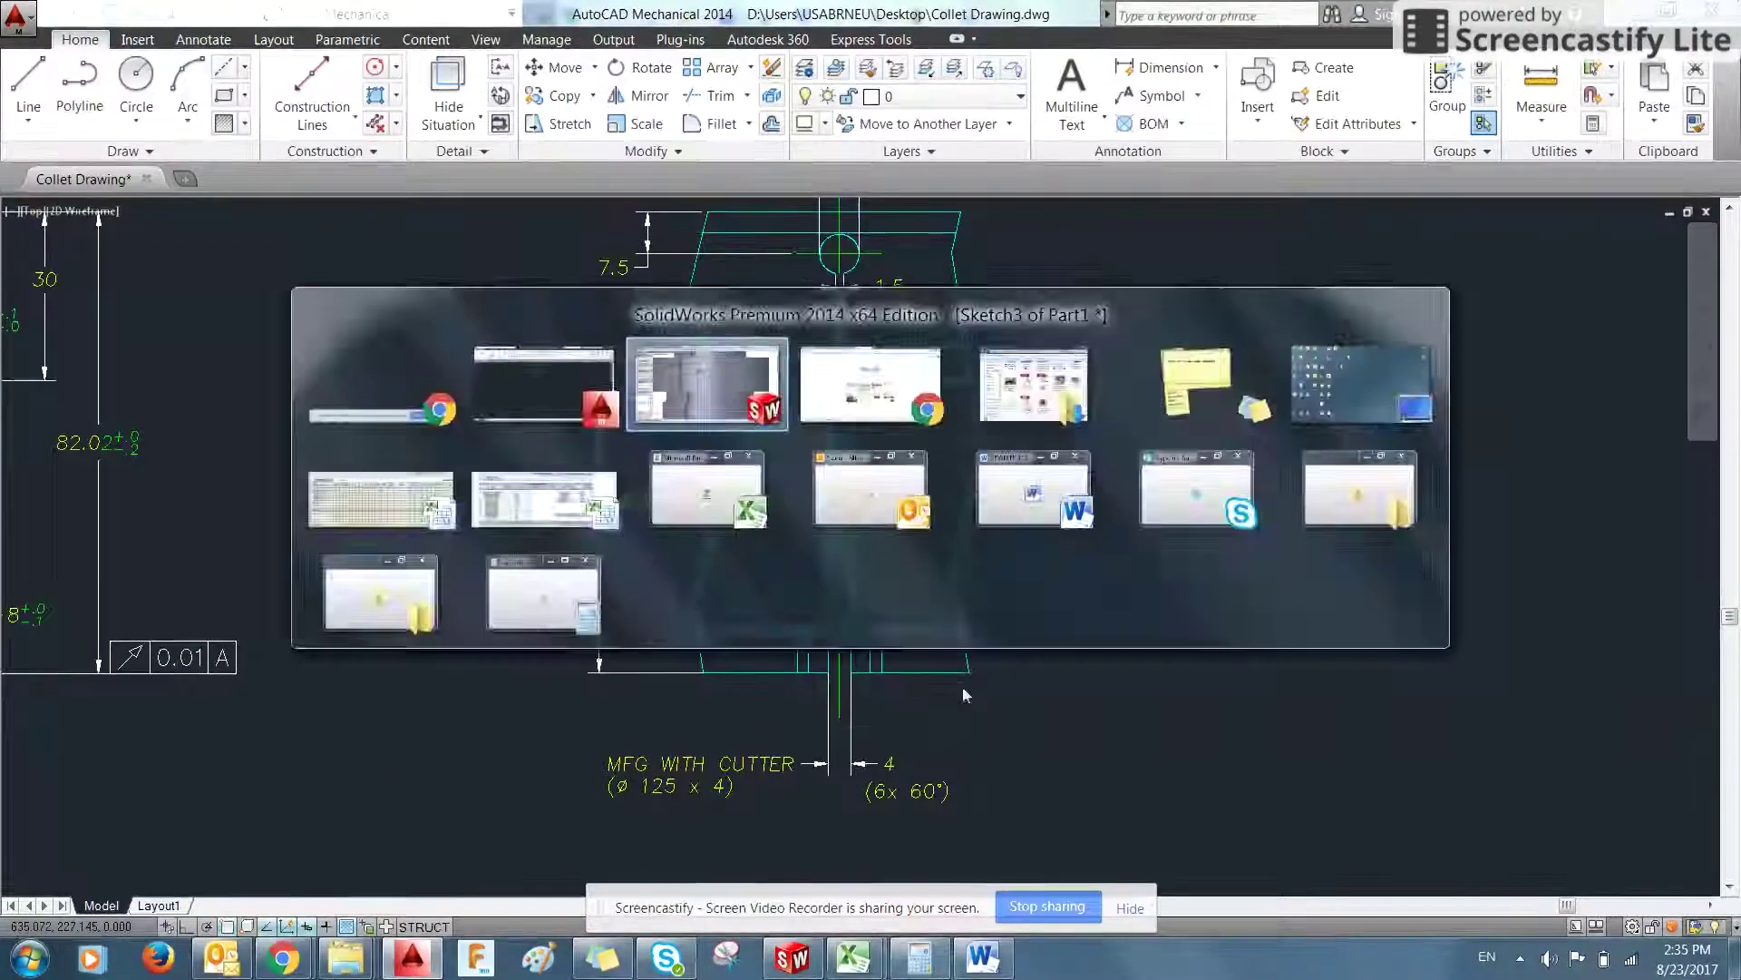
middle_click_drag(953, 715, 966, 834)
scroll(925, 583, "down", 3)
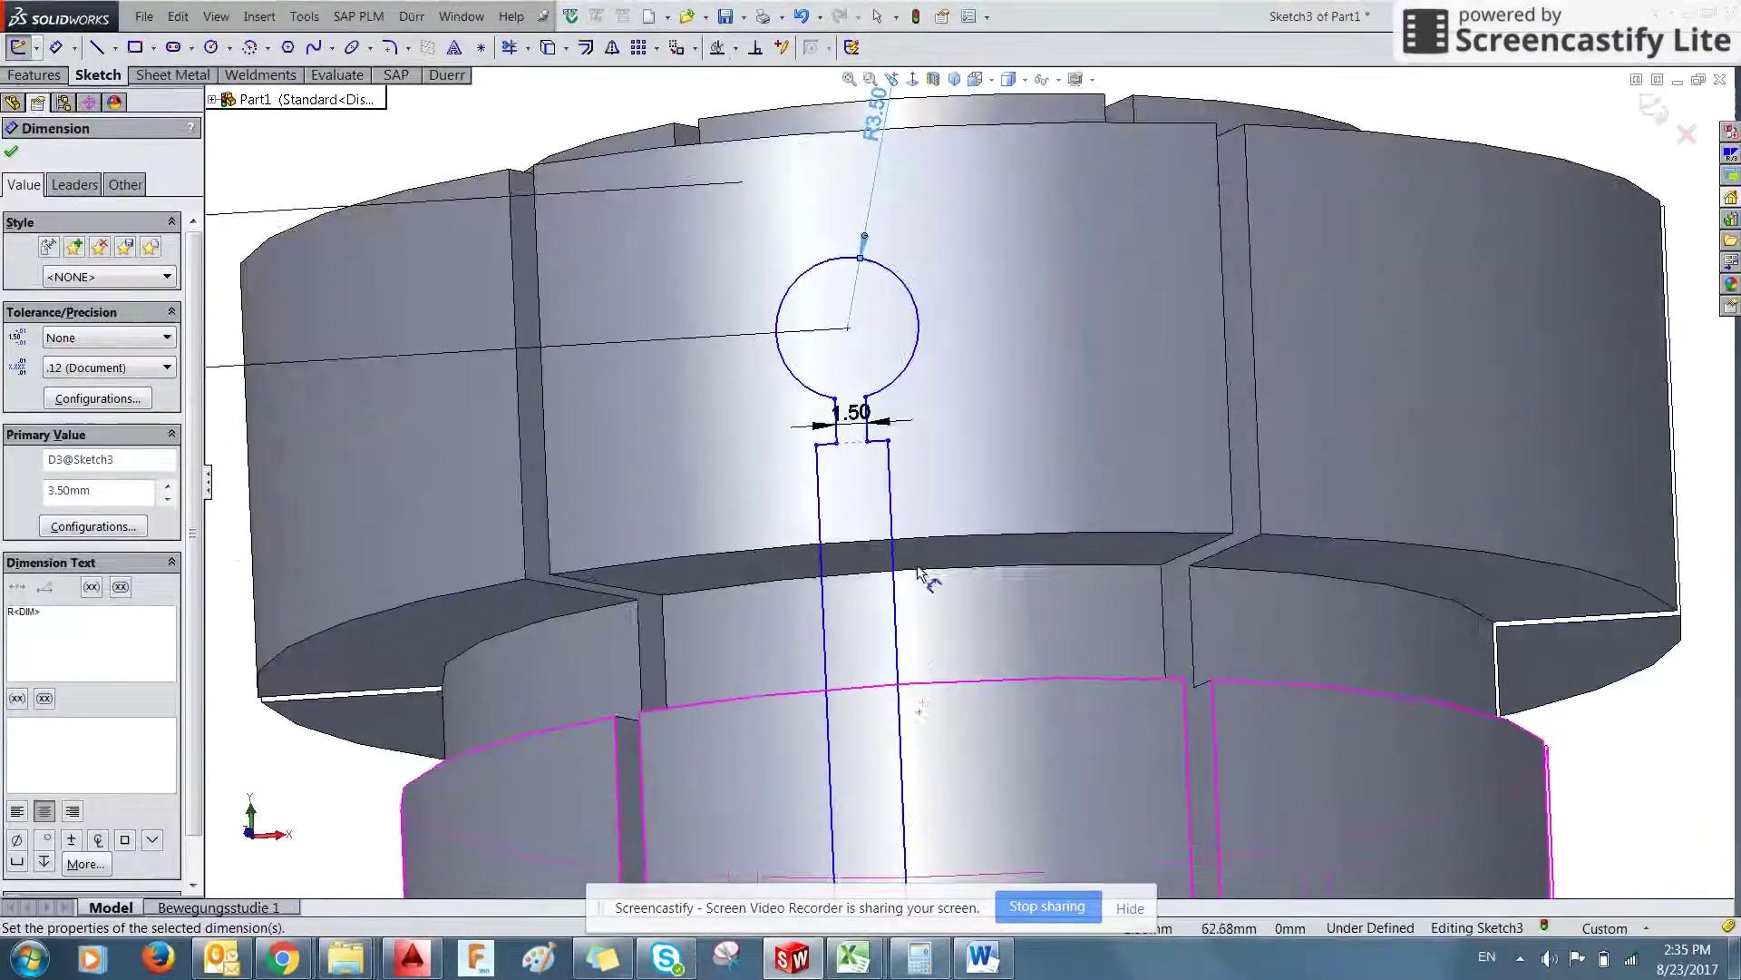
key("ctrl+1")
scroll(1018, 762, "down", 3)
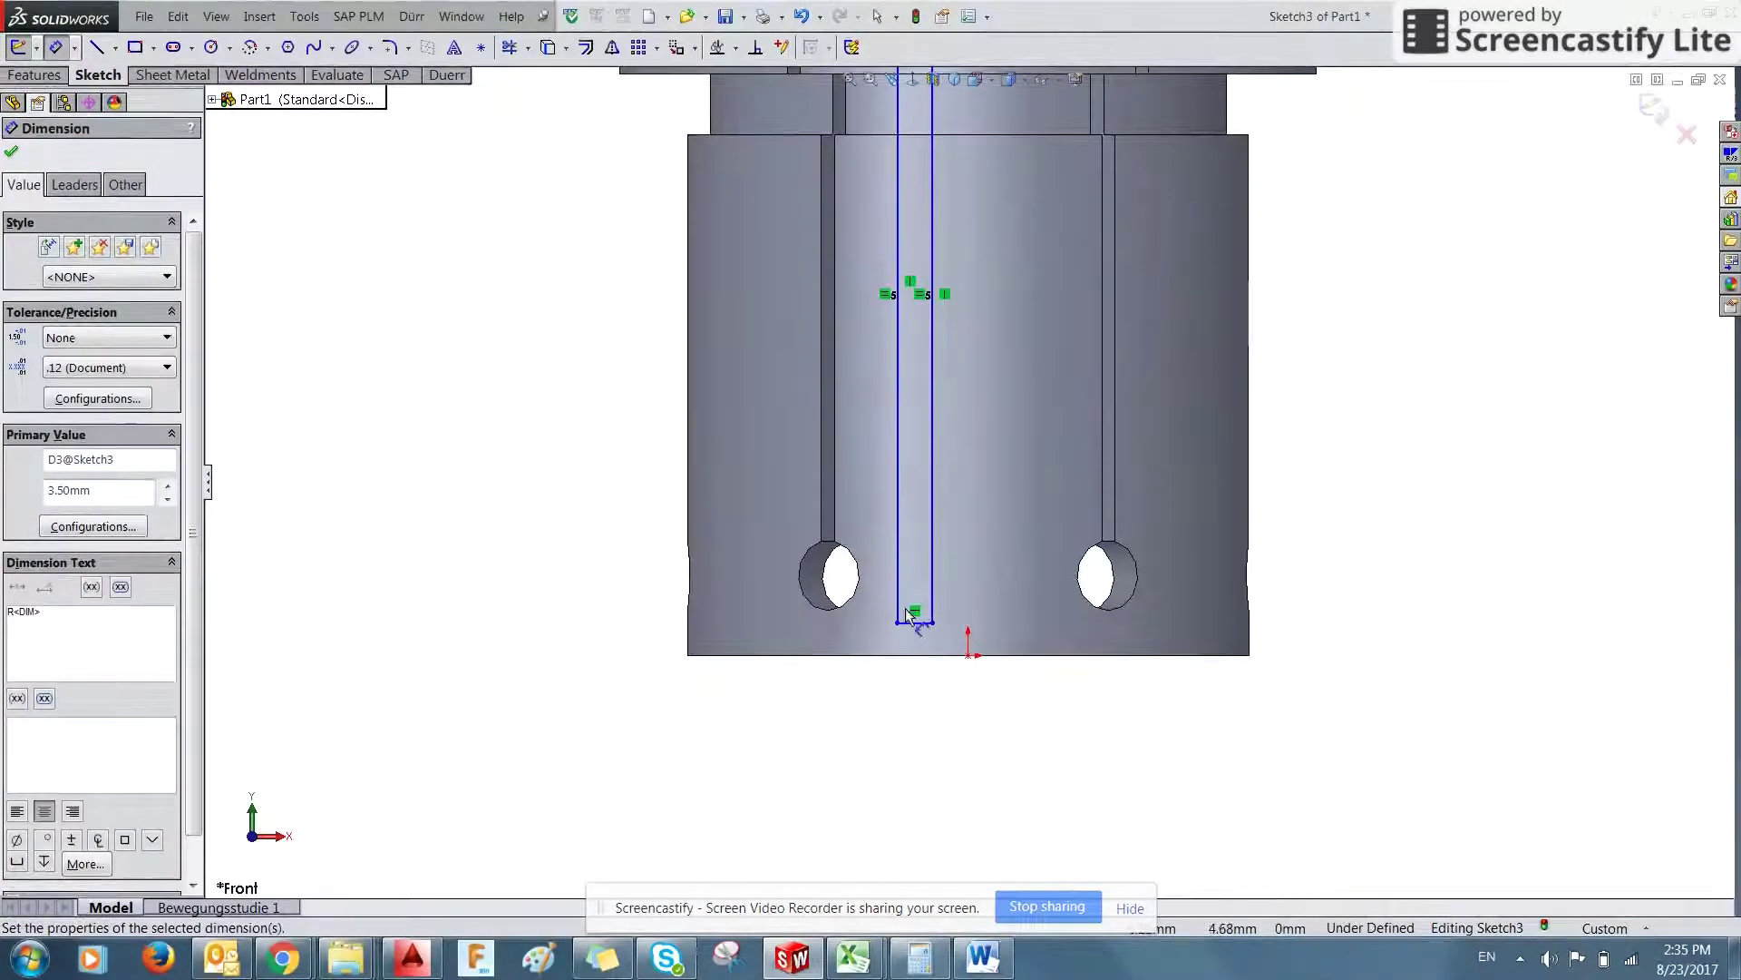
left_click(916, 623)
left_click(921, 745)
type("4")
key("Return")
- Check the slot length in the AutoCAD drawing, then dimension the slot's long side as 65.1 mm in the SolidWorks sketch
scroll(902, 502, "up", 1)
scroll(902, 502, "up", 2)
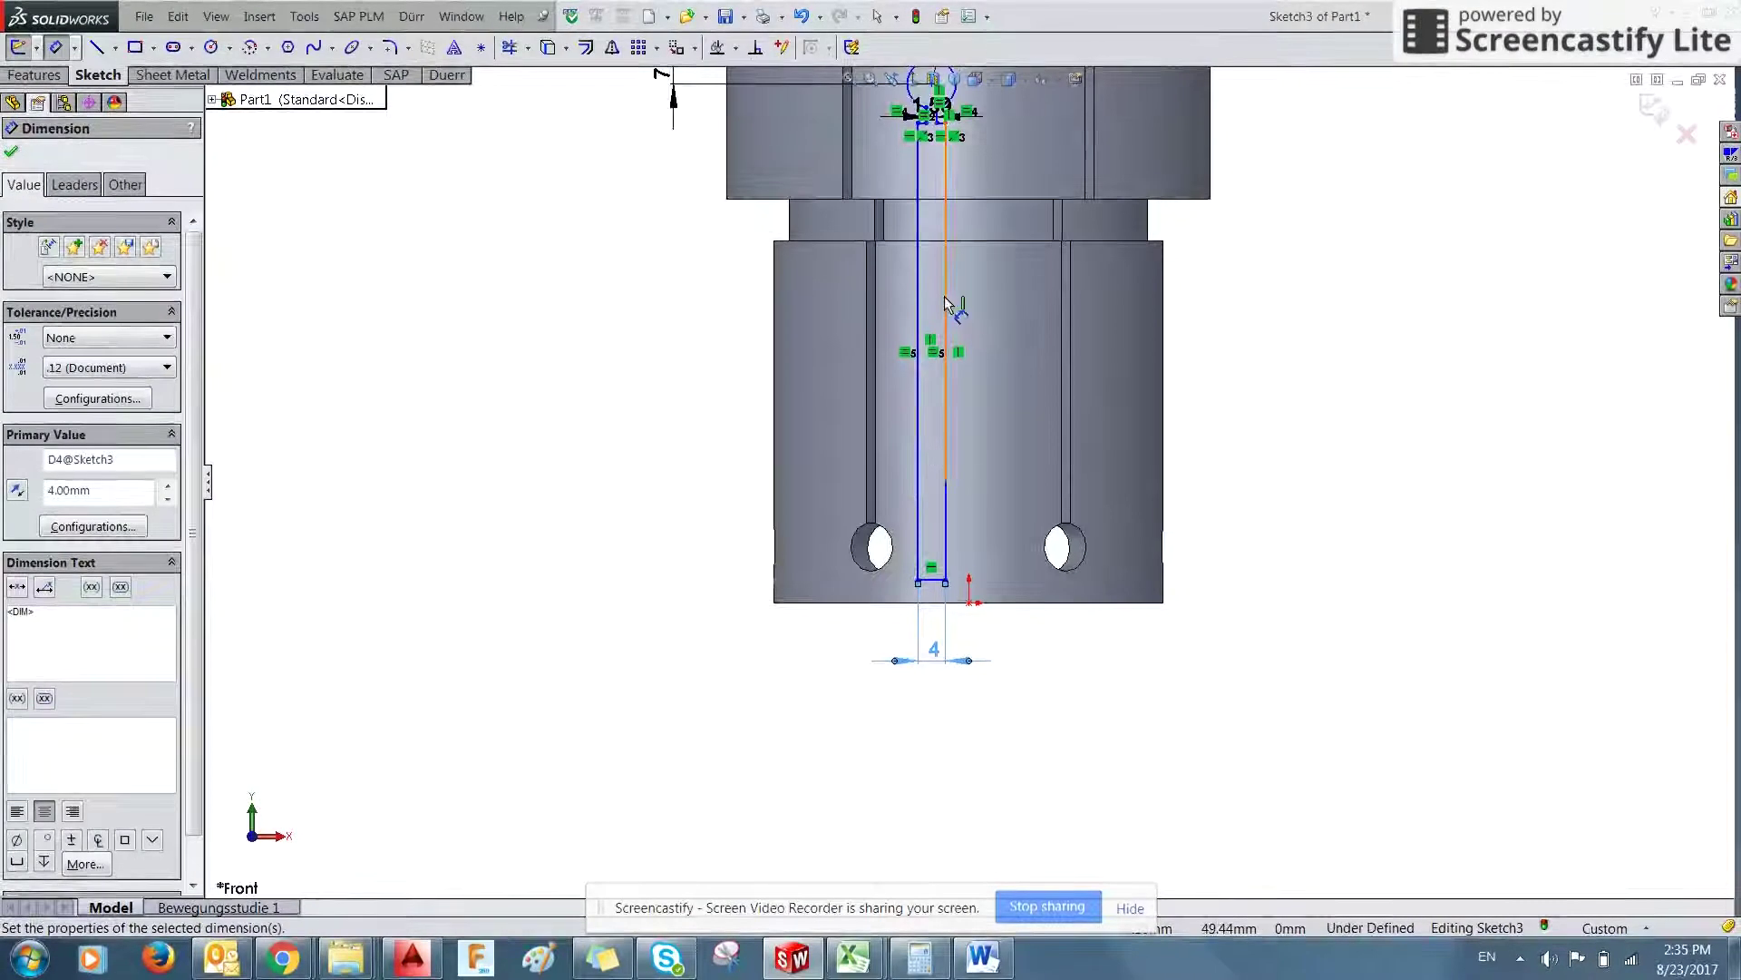
key("alt+Tab")
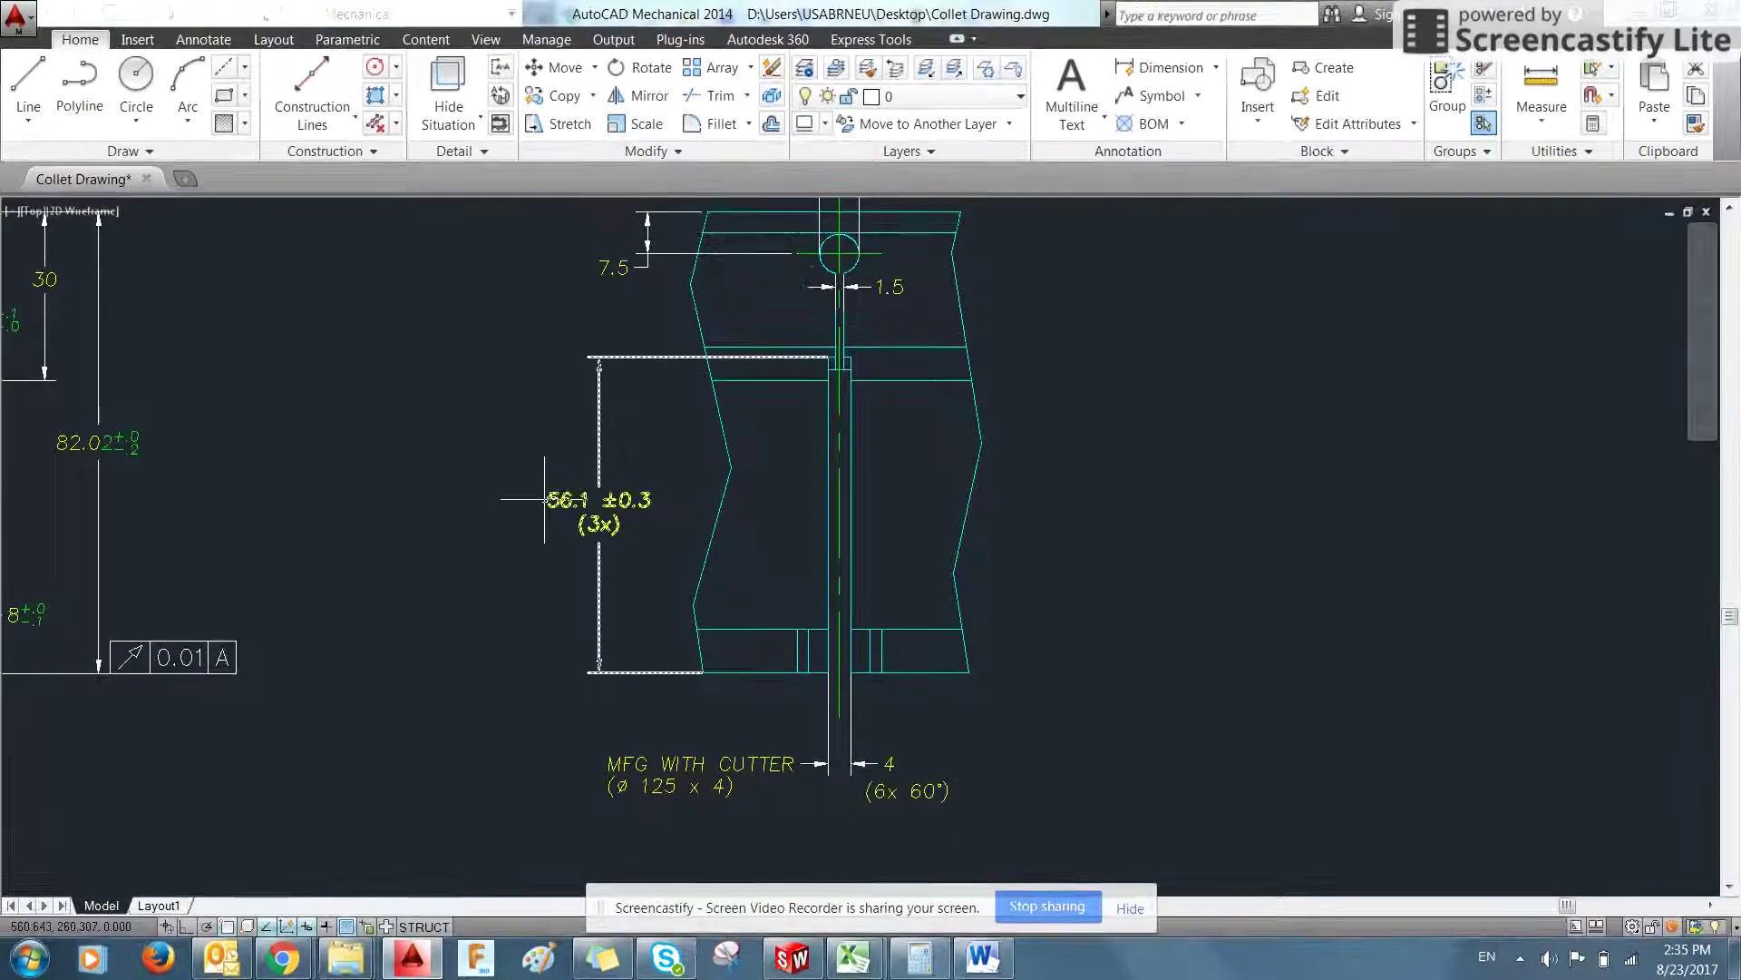
key("alt+Tab")
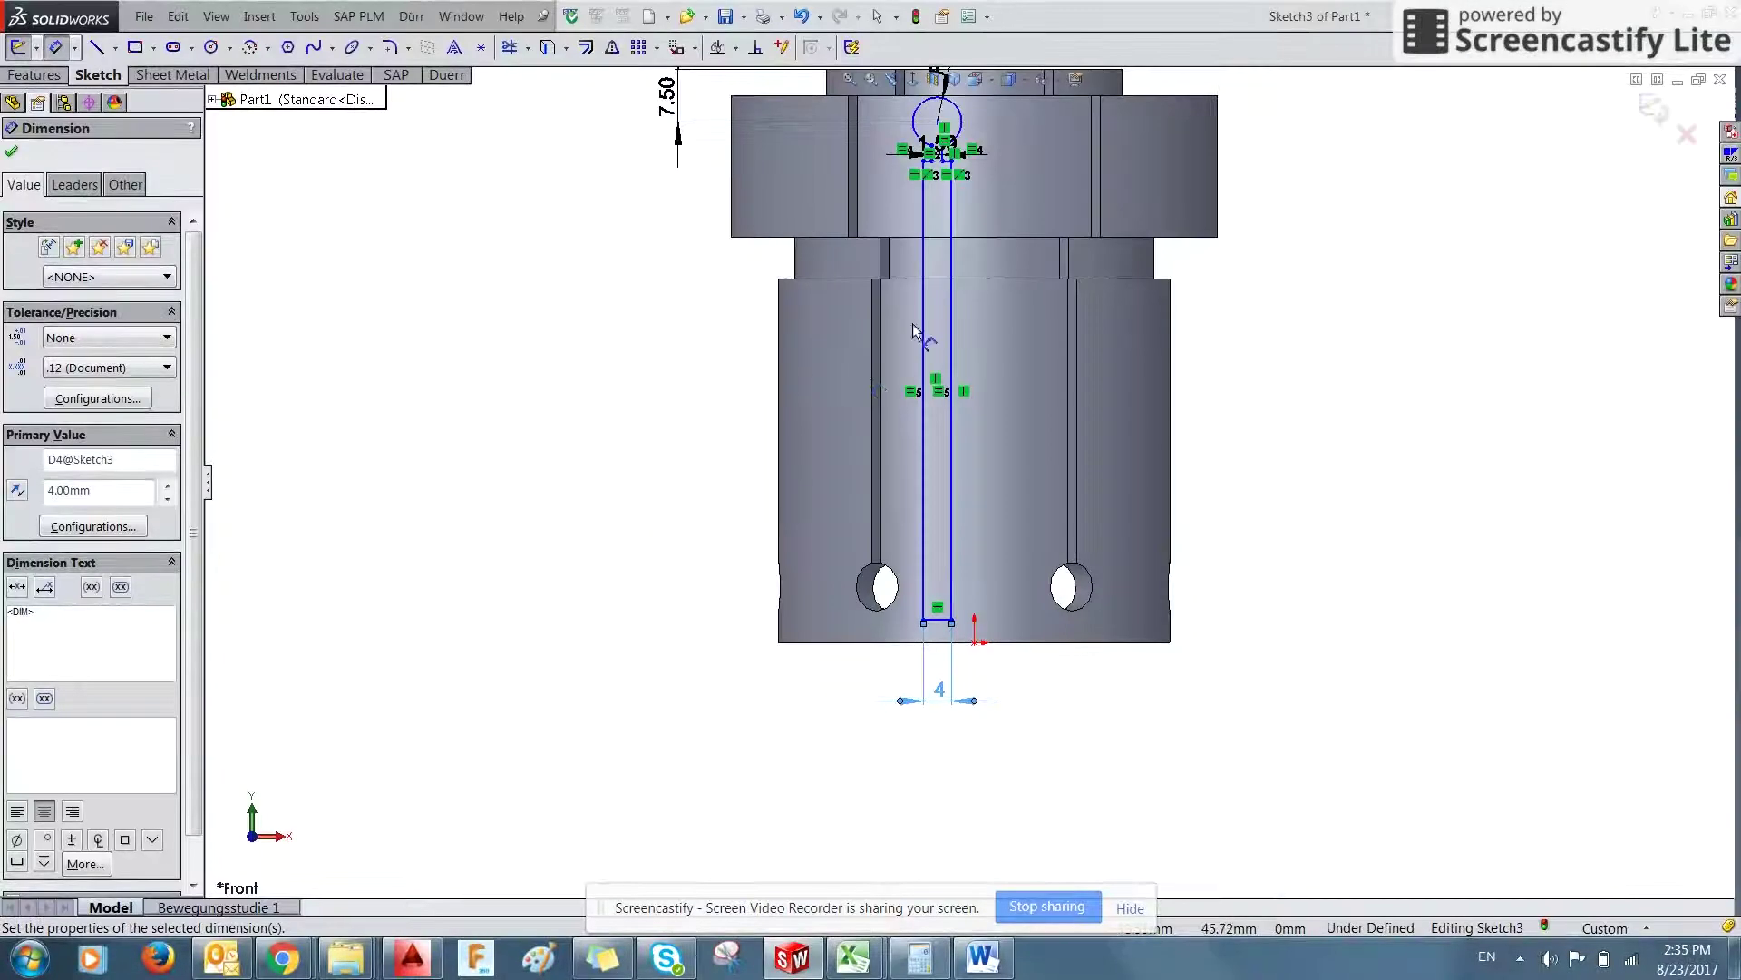
left_click(924, 369)
left_click(720, 390)
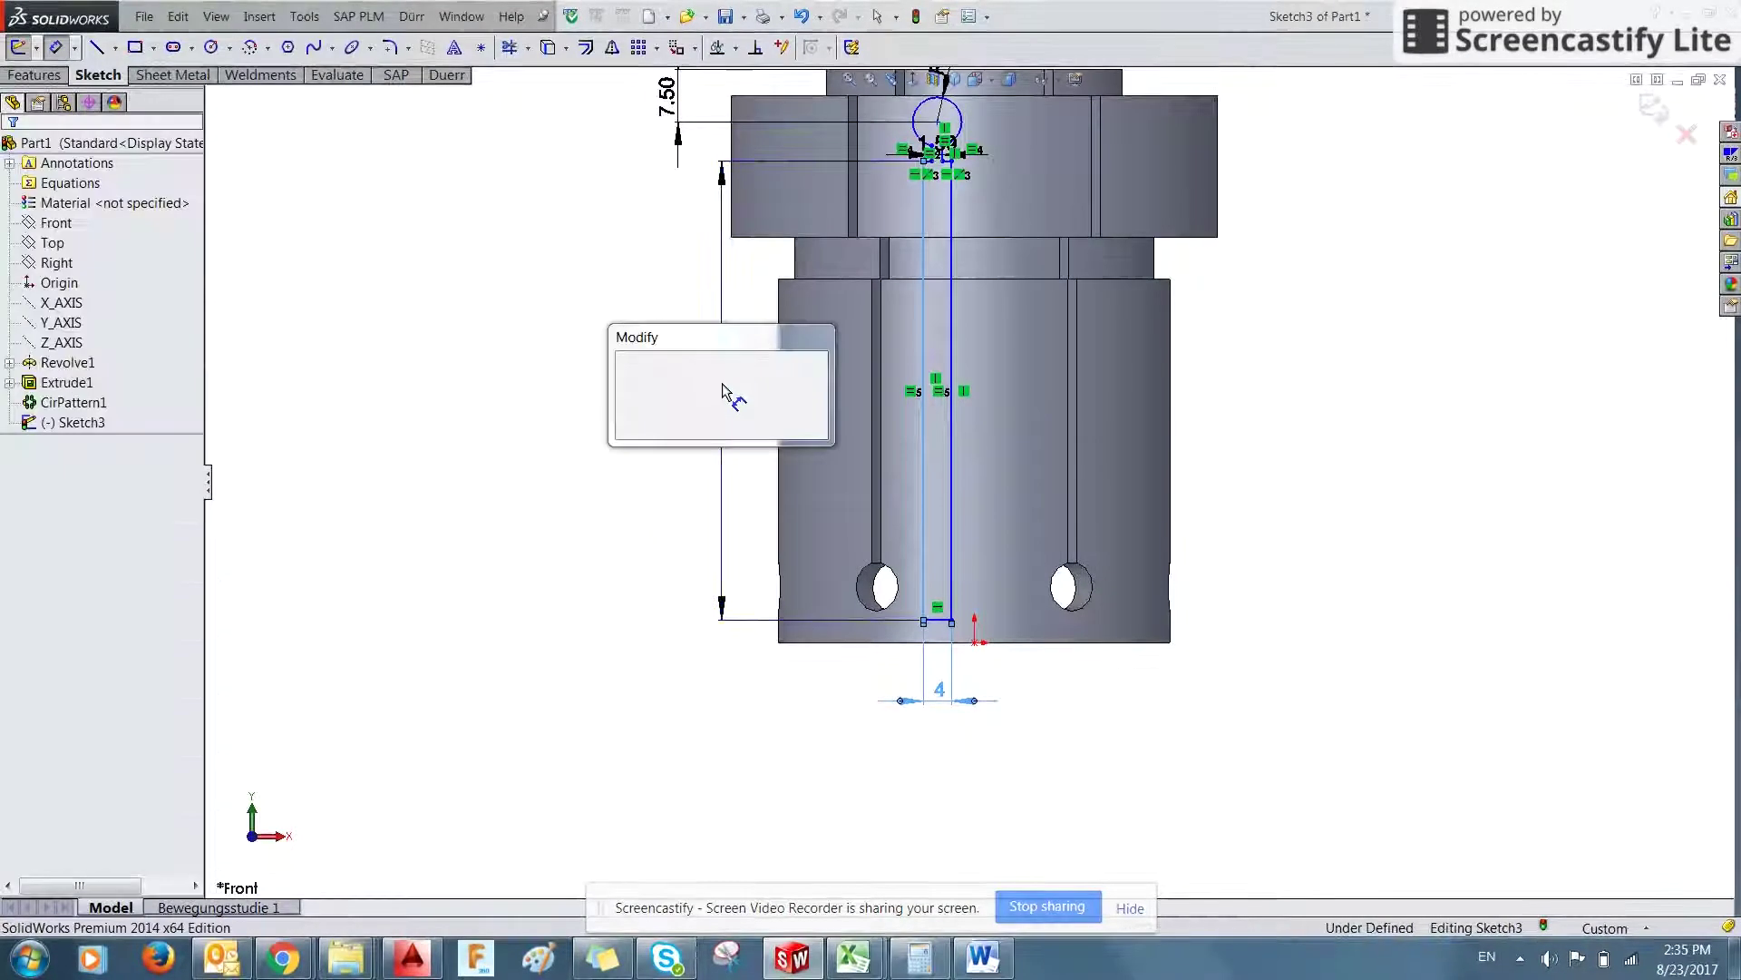
type("65.1")
key("Return")
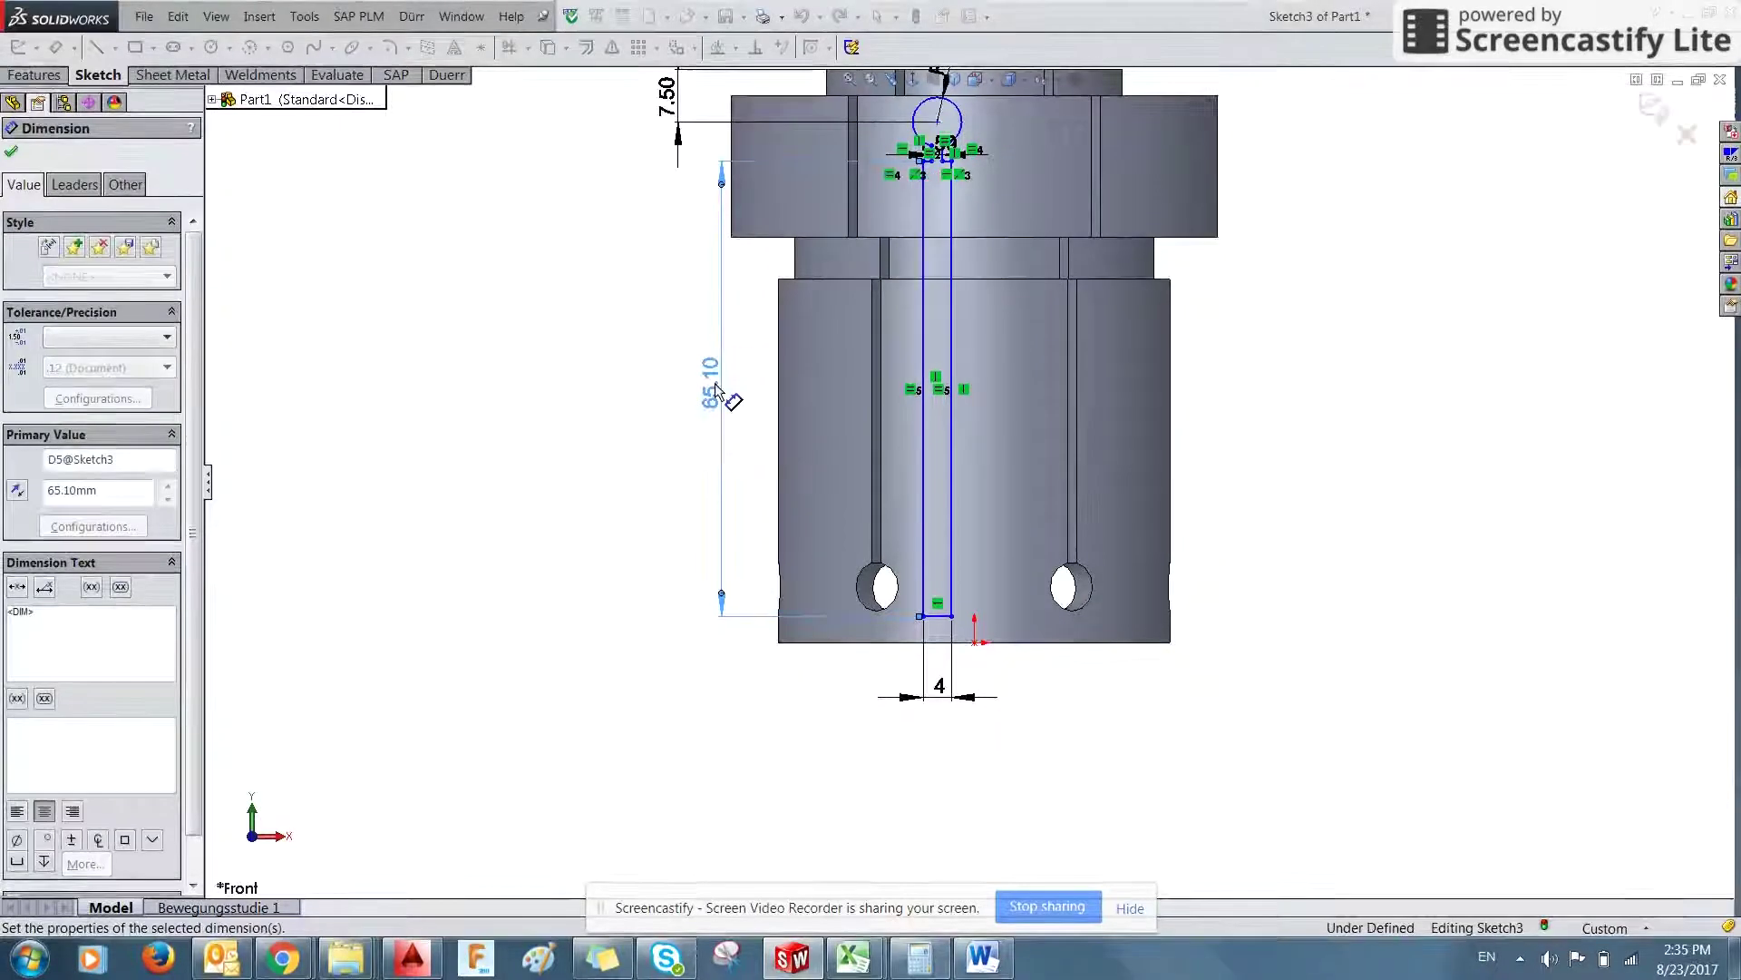
key("Escape")
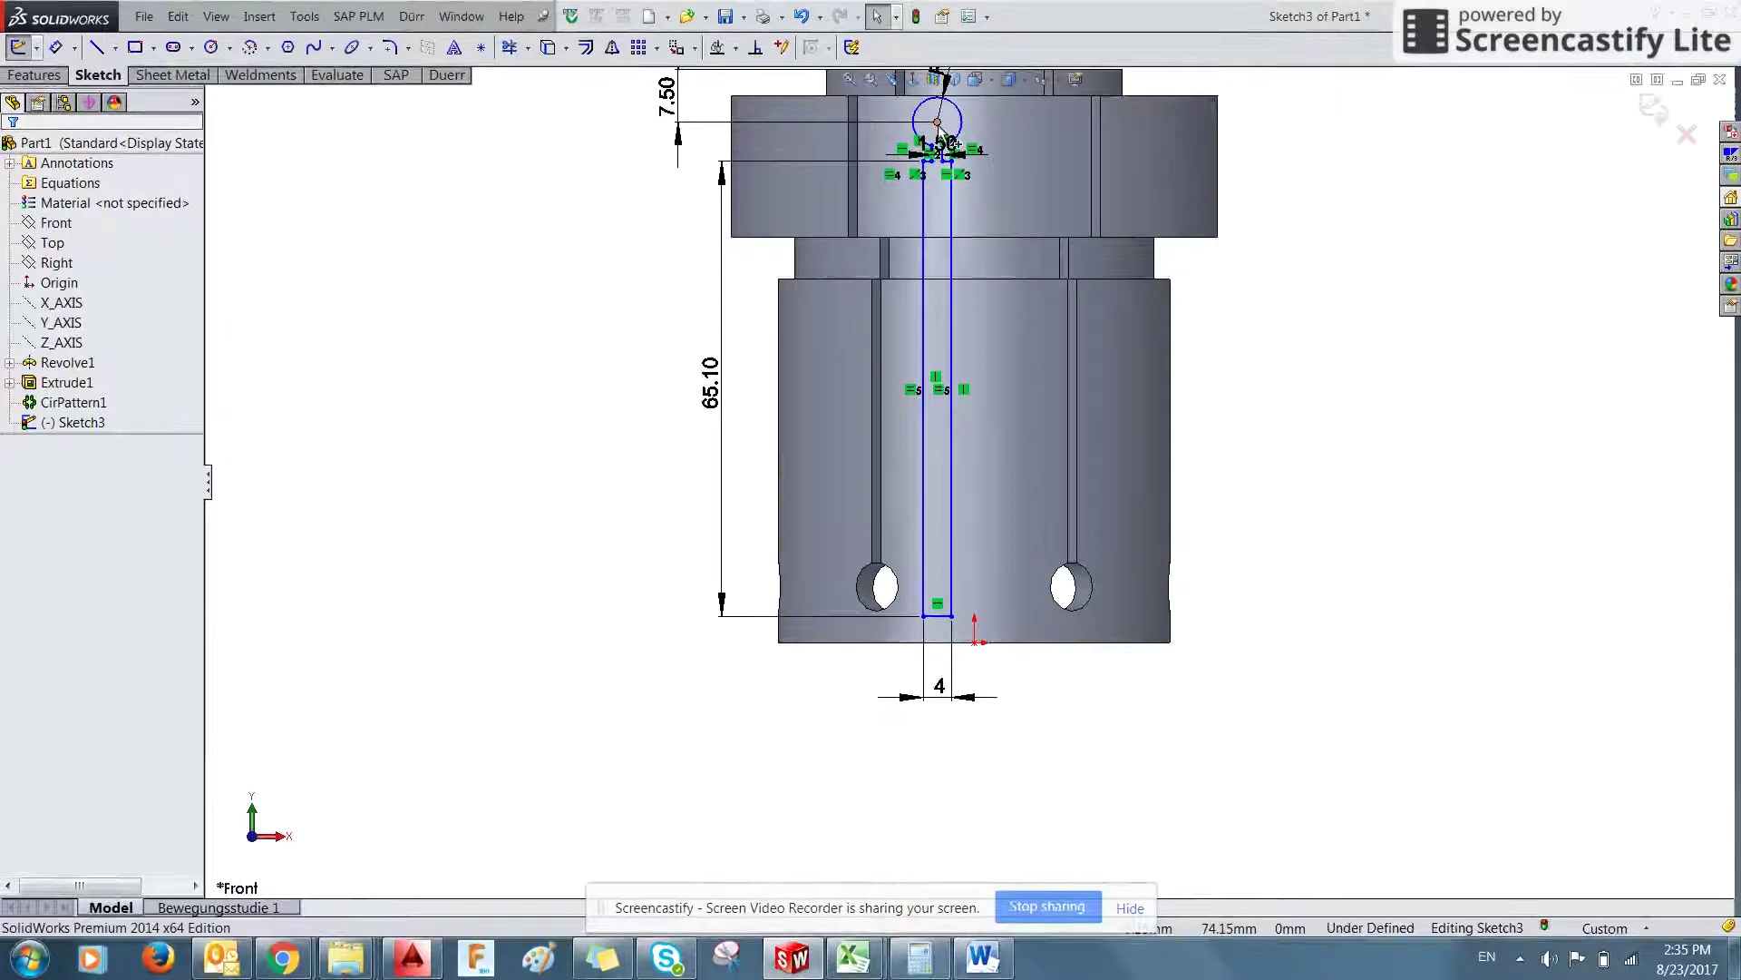
- Align the keyhole arc's centre with the origin using a vertical relation, and delete the conflicting coincident relation between them
left_click(939, 122)
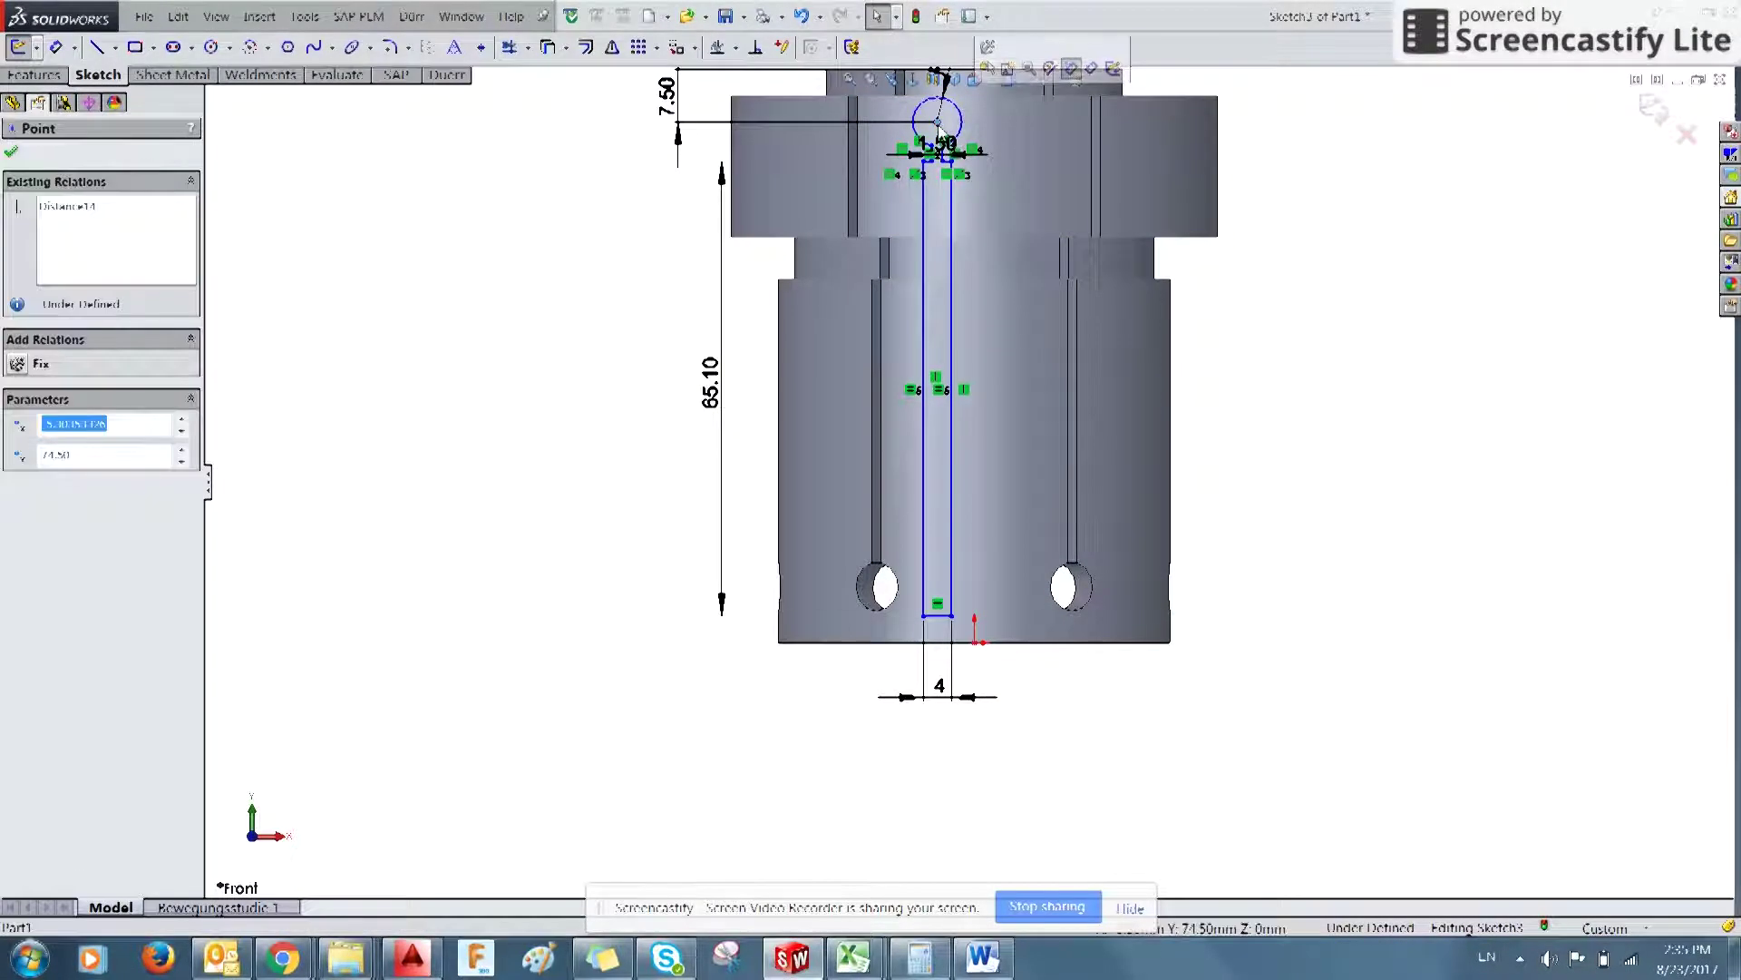
left_click(976, 643, "ctrl")
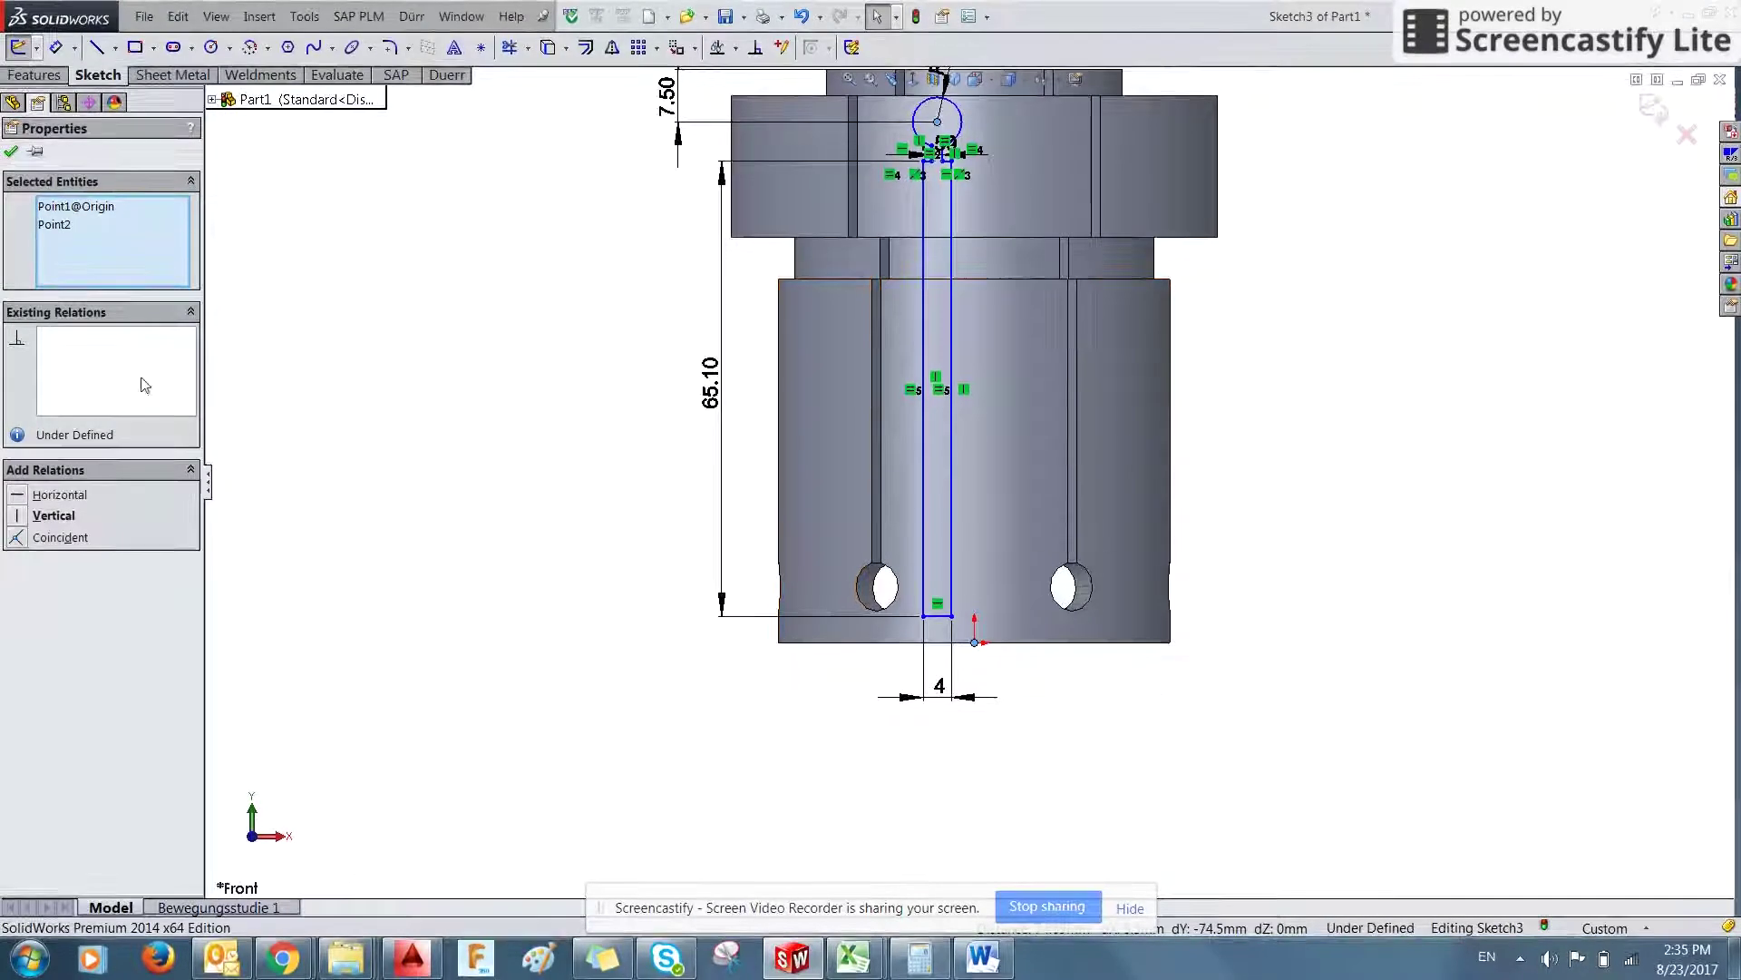
left_click(16, 538)
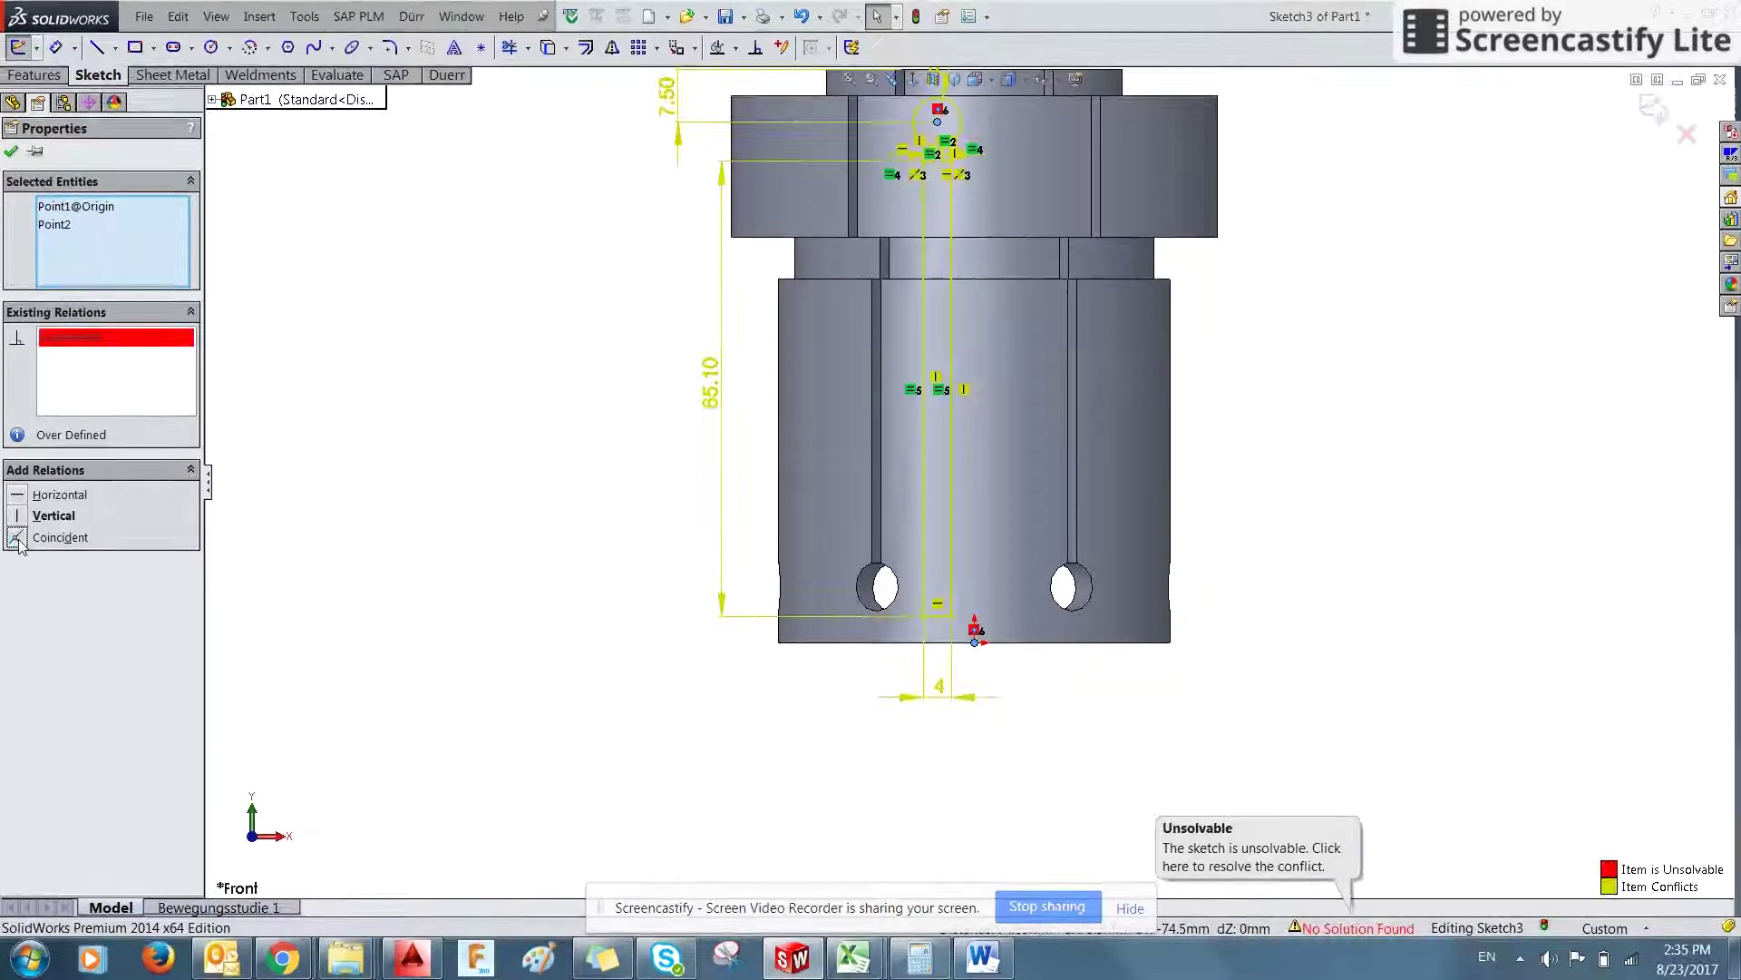
left_click(30, 520)
left_click(82, 344)
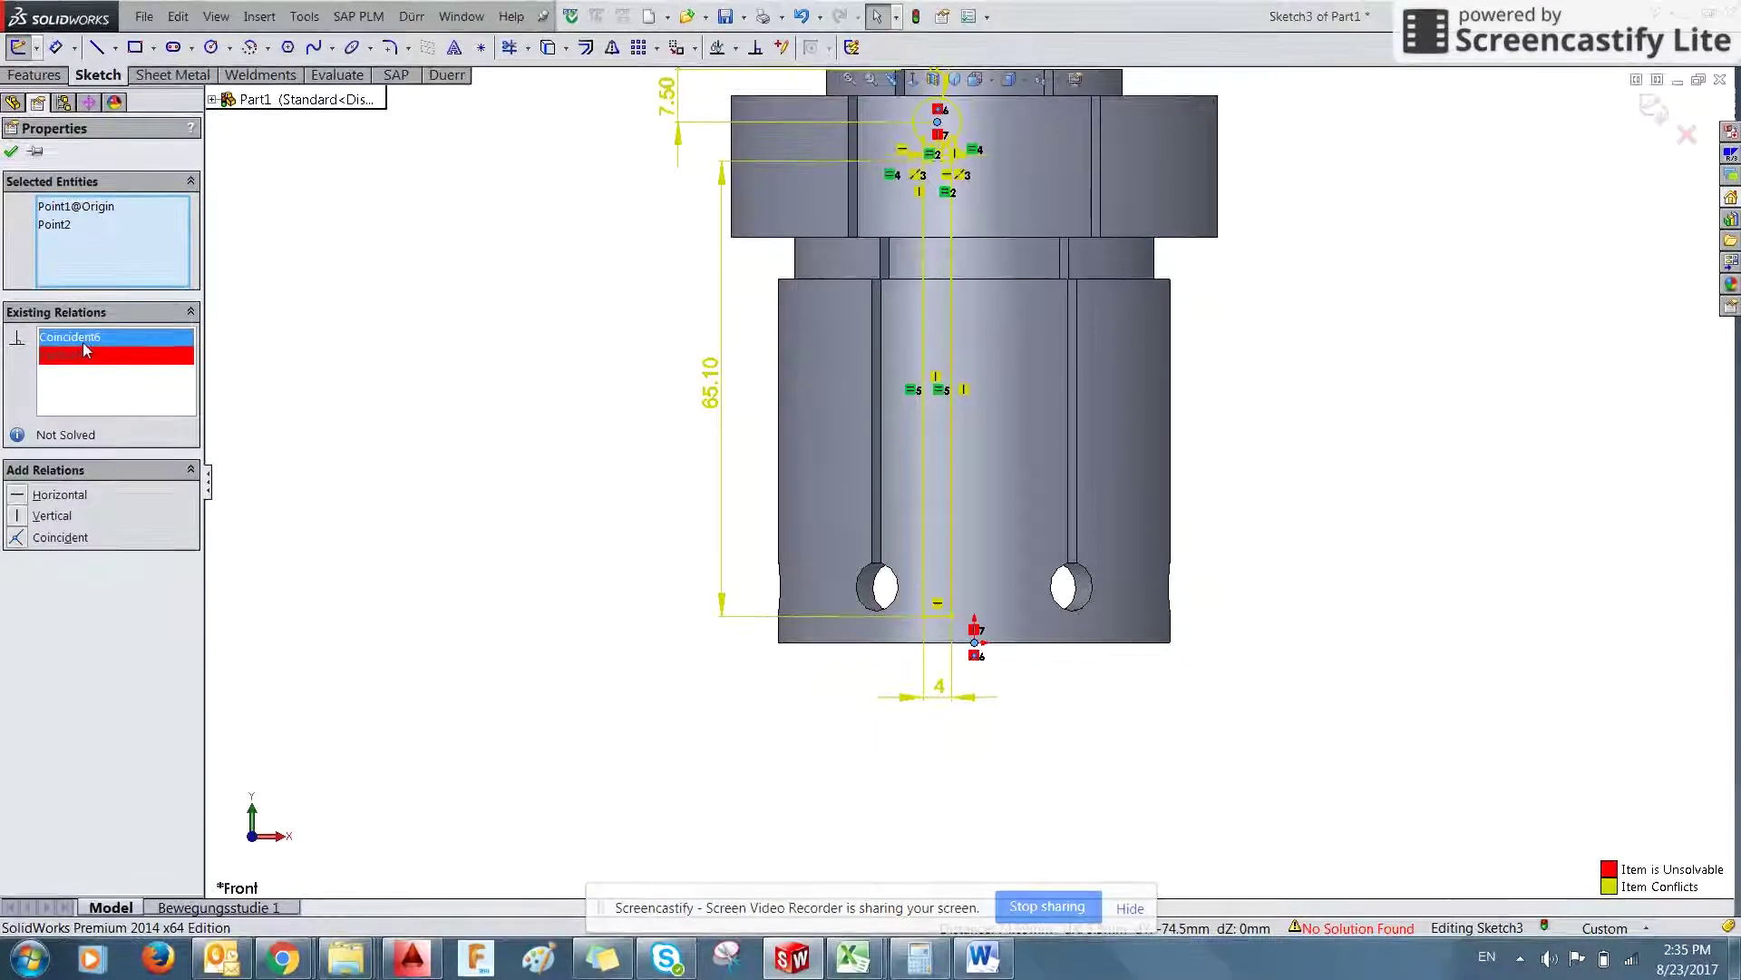
key("Delete")
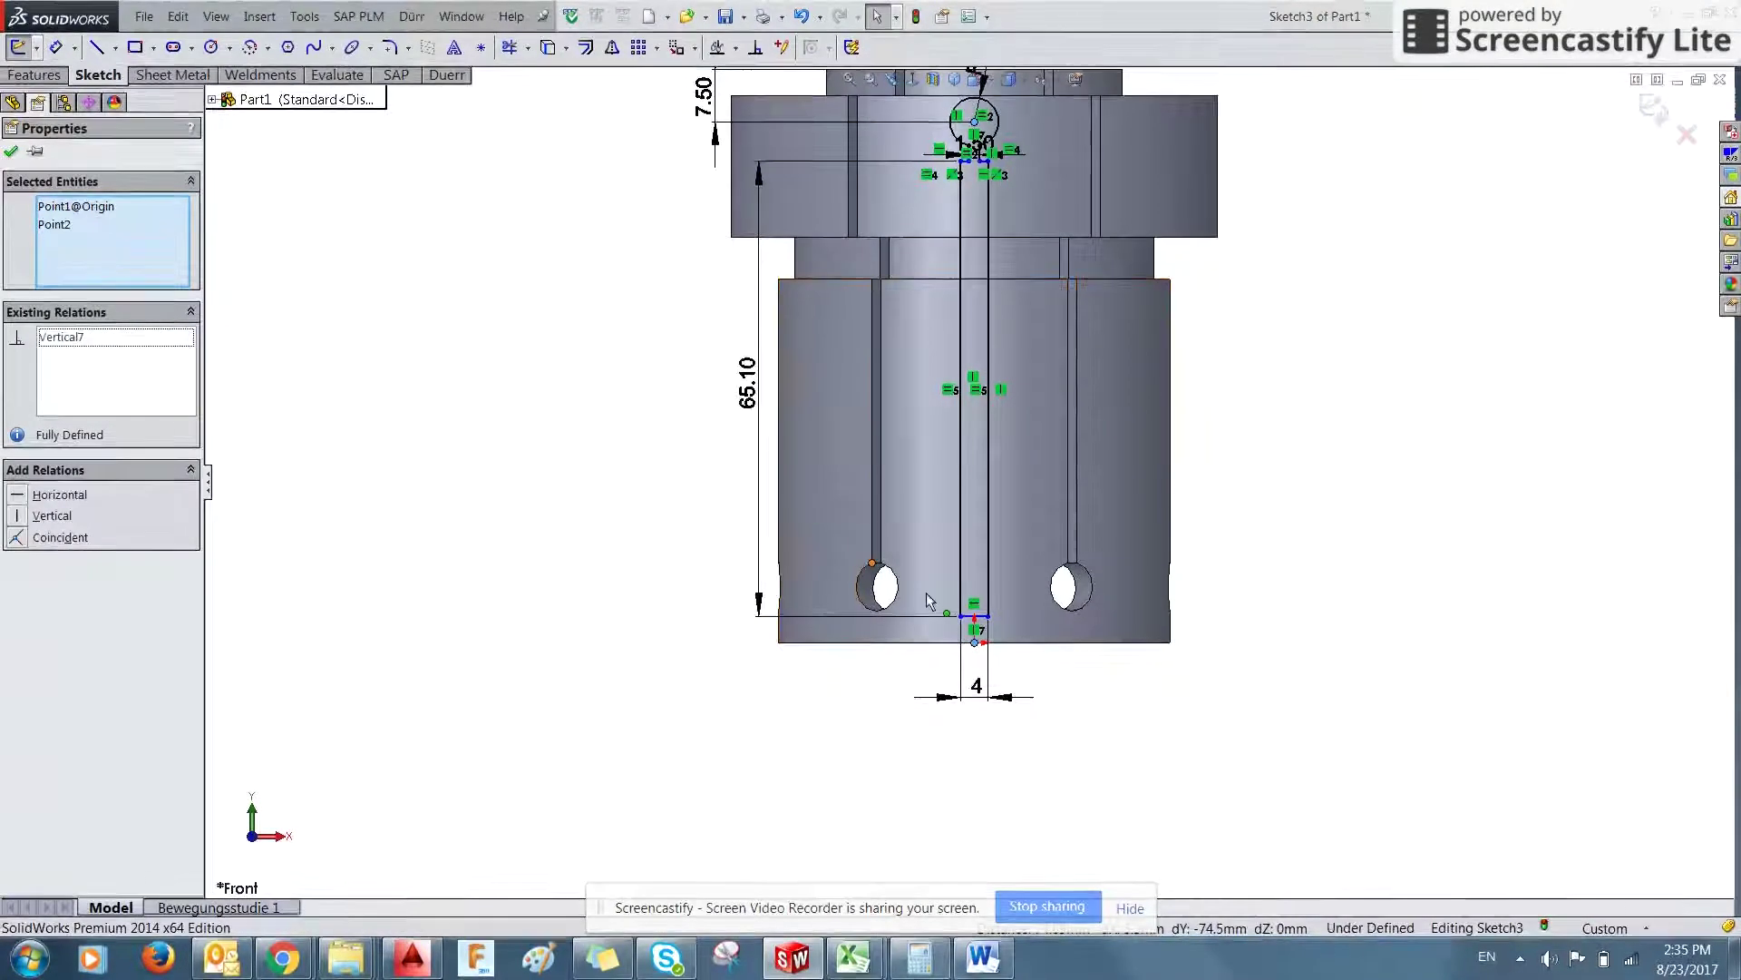
- Pull the slot's bottom line below the collet and make it collinear with the collet's bottom edge
left_click_drag(976, 616, 976, 687)
left_click(1370, 467)
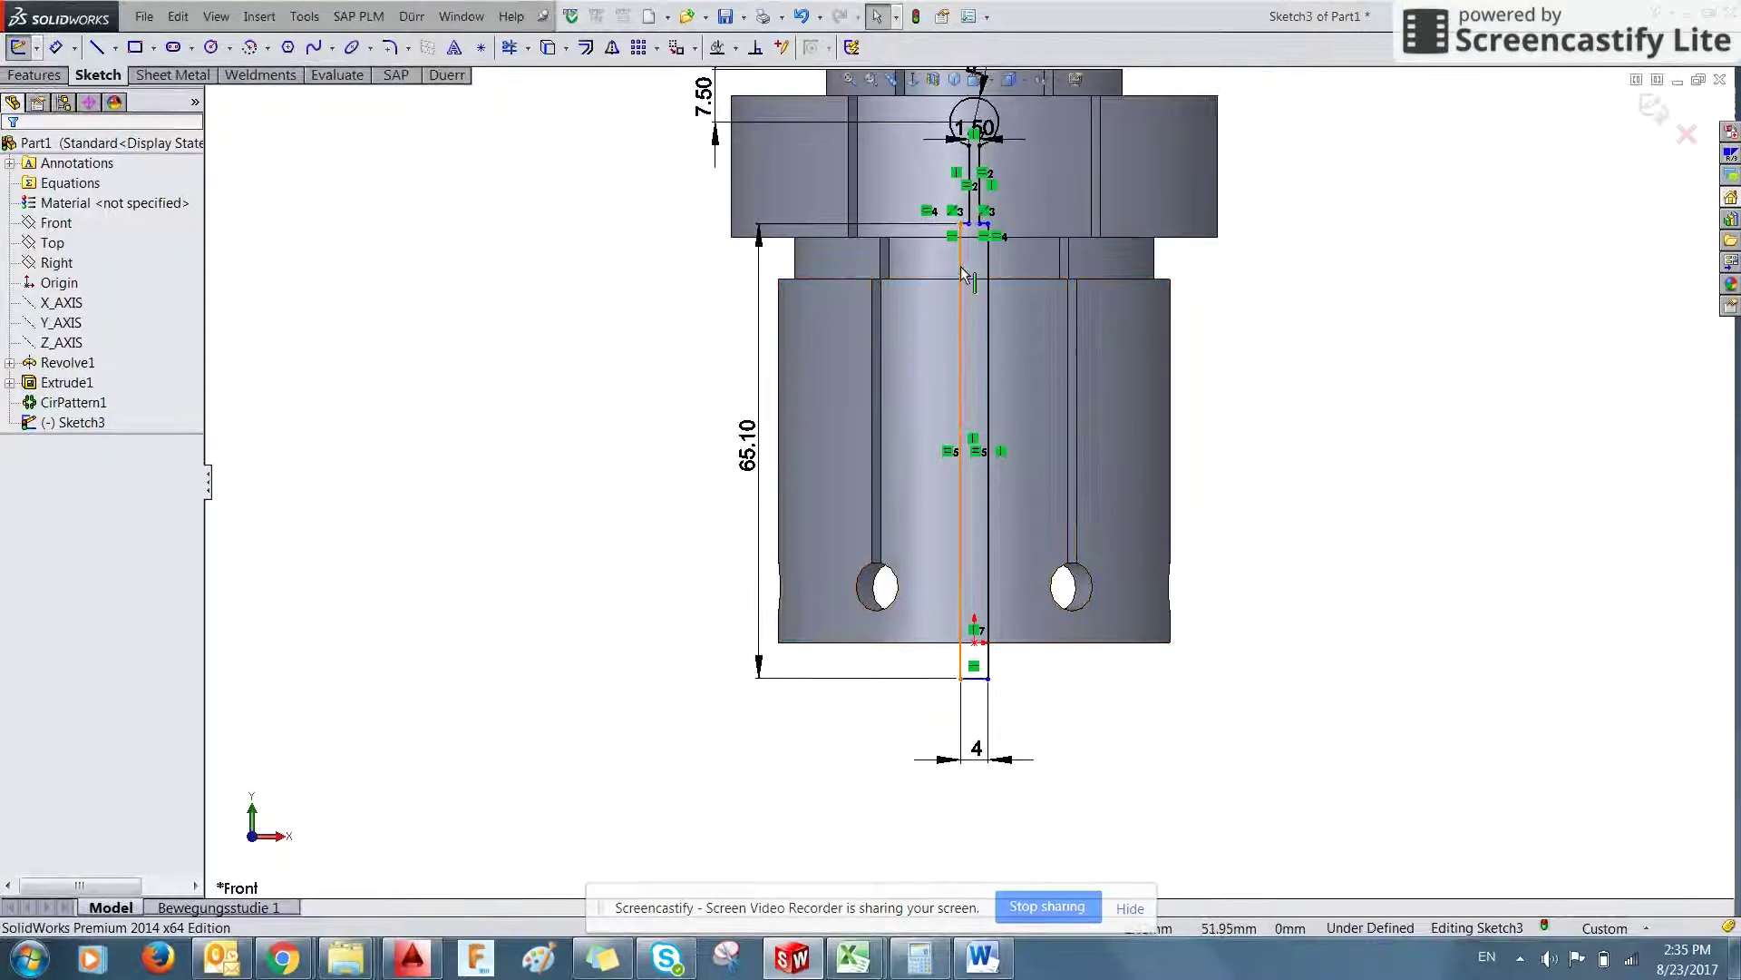
left_click(977, 681)
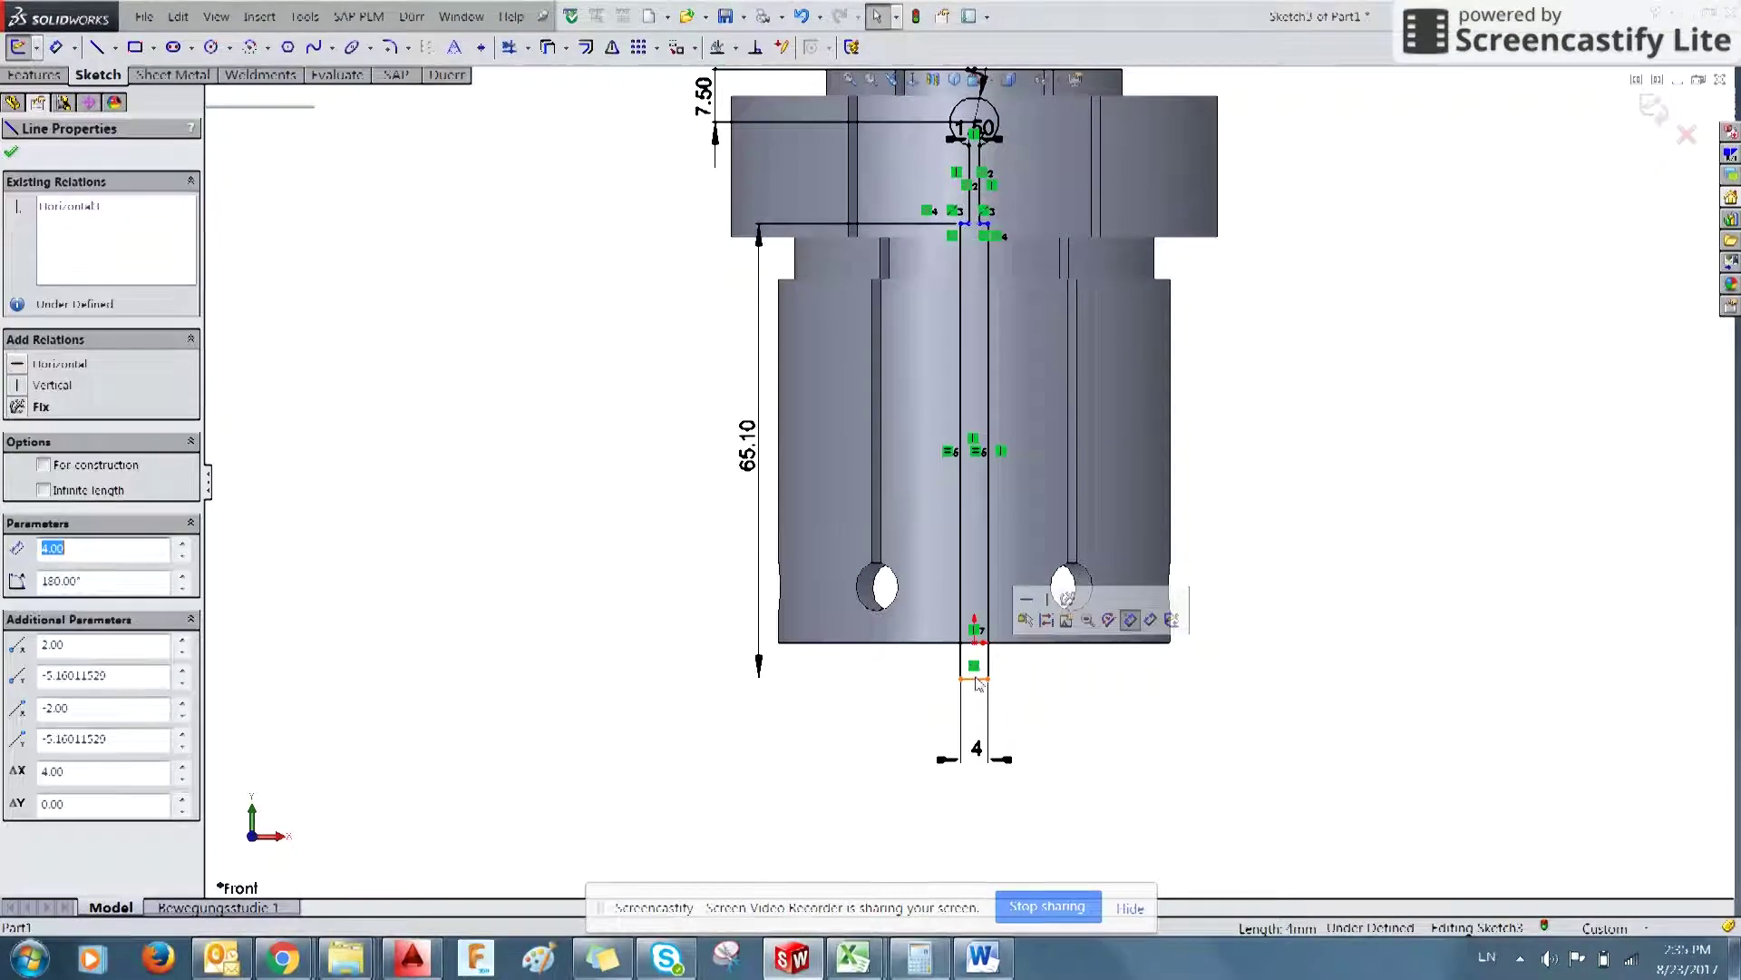
left_click(1016, 652, "ctrl")
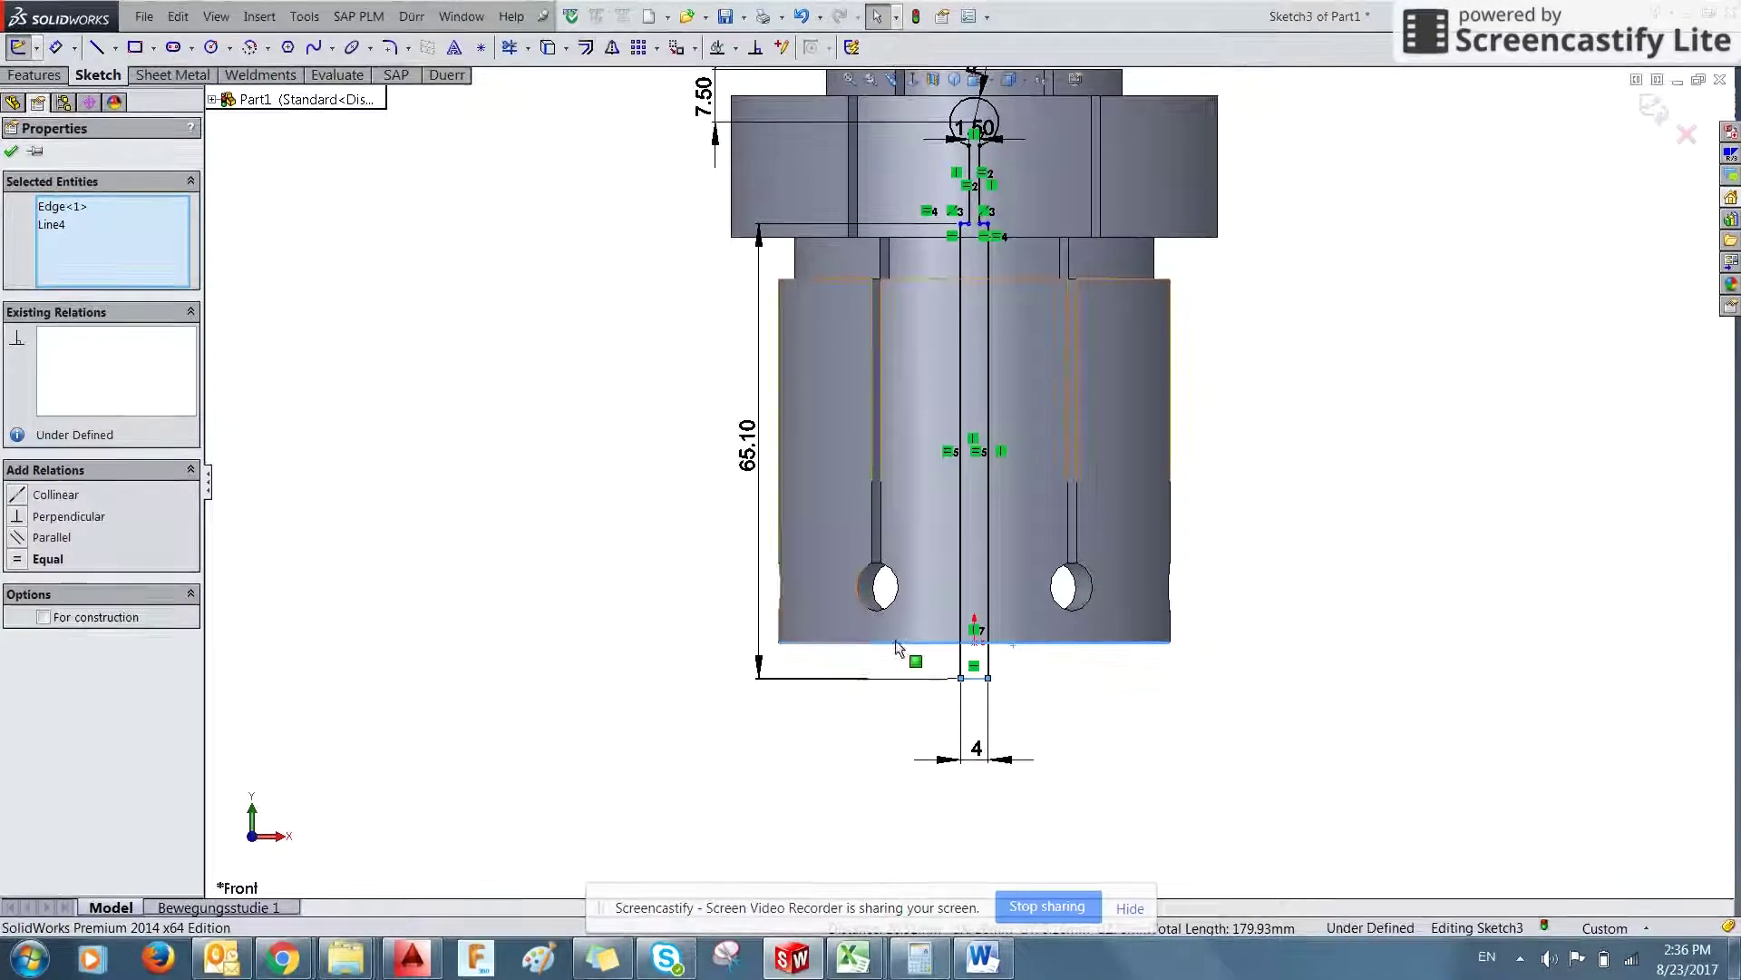
left_click(34, 495)
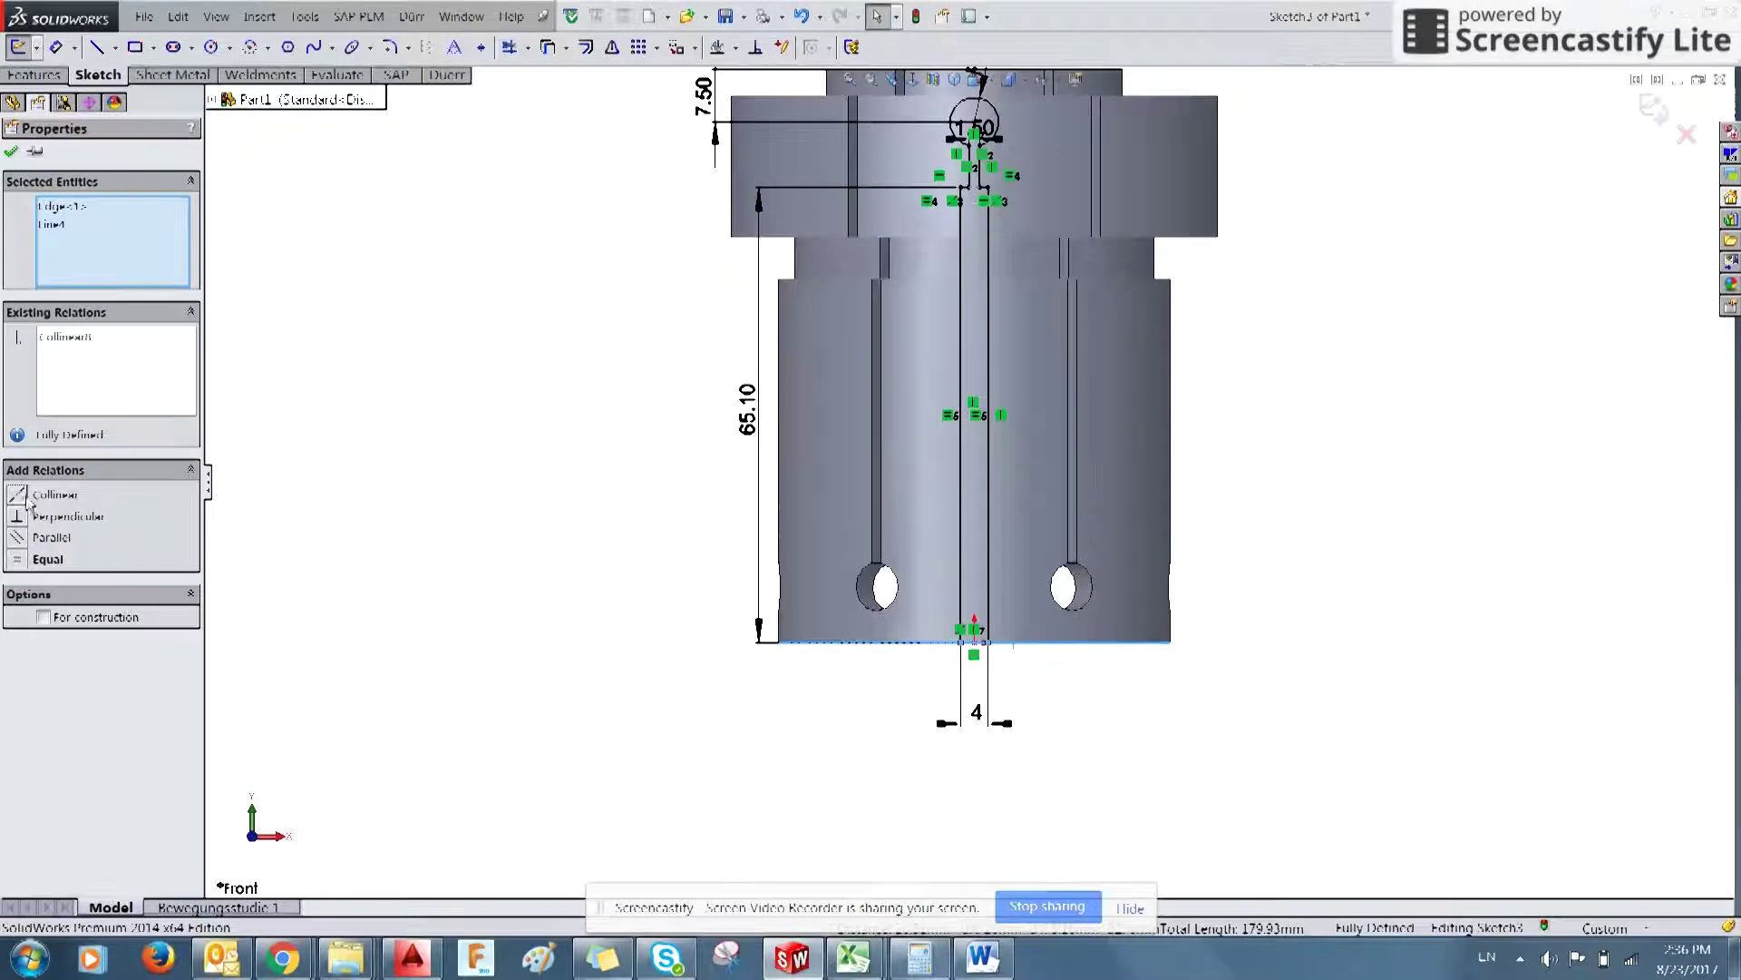
left_click(515, 481)
- Compare the keyhole sketch with the AutoCAD drawing, then return to SolidWorks and exit the sketch
scroll(970, 209, "down", 5)
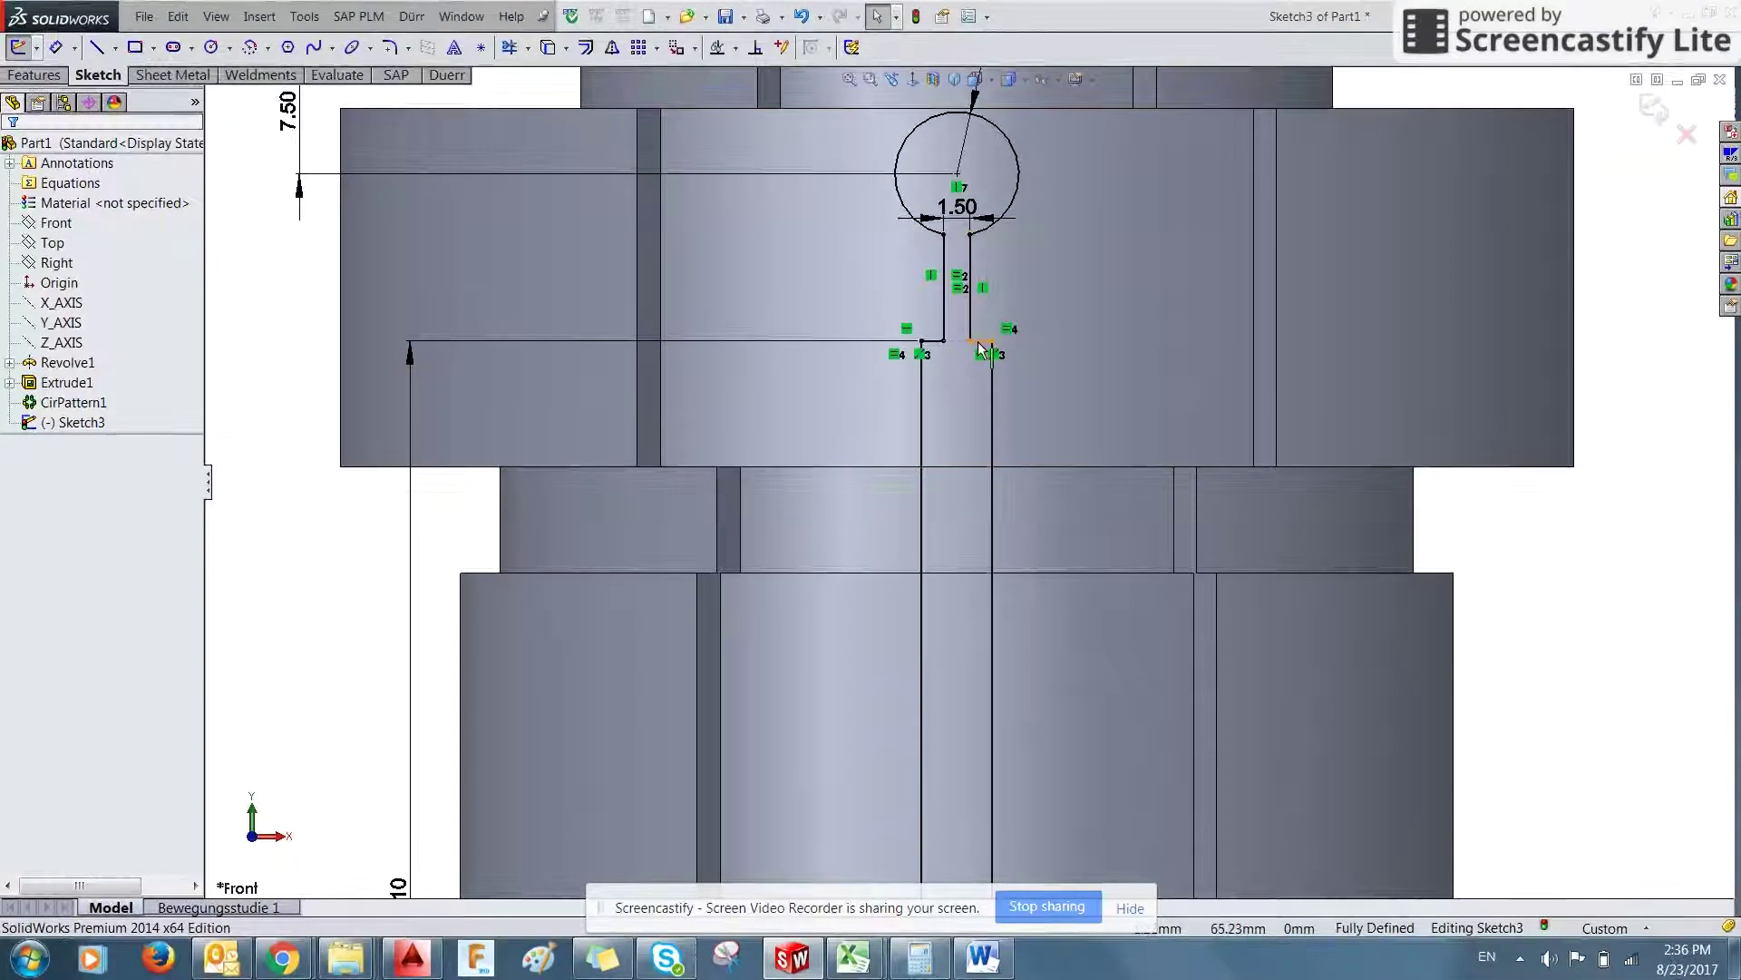
scroll(974, 317, "up", 2)
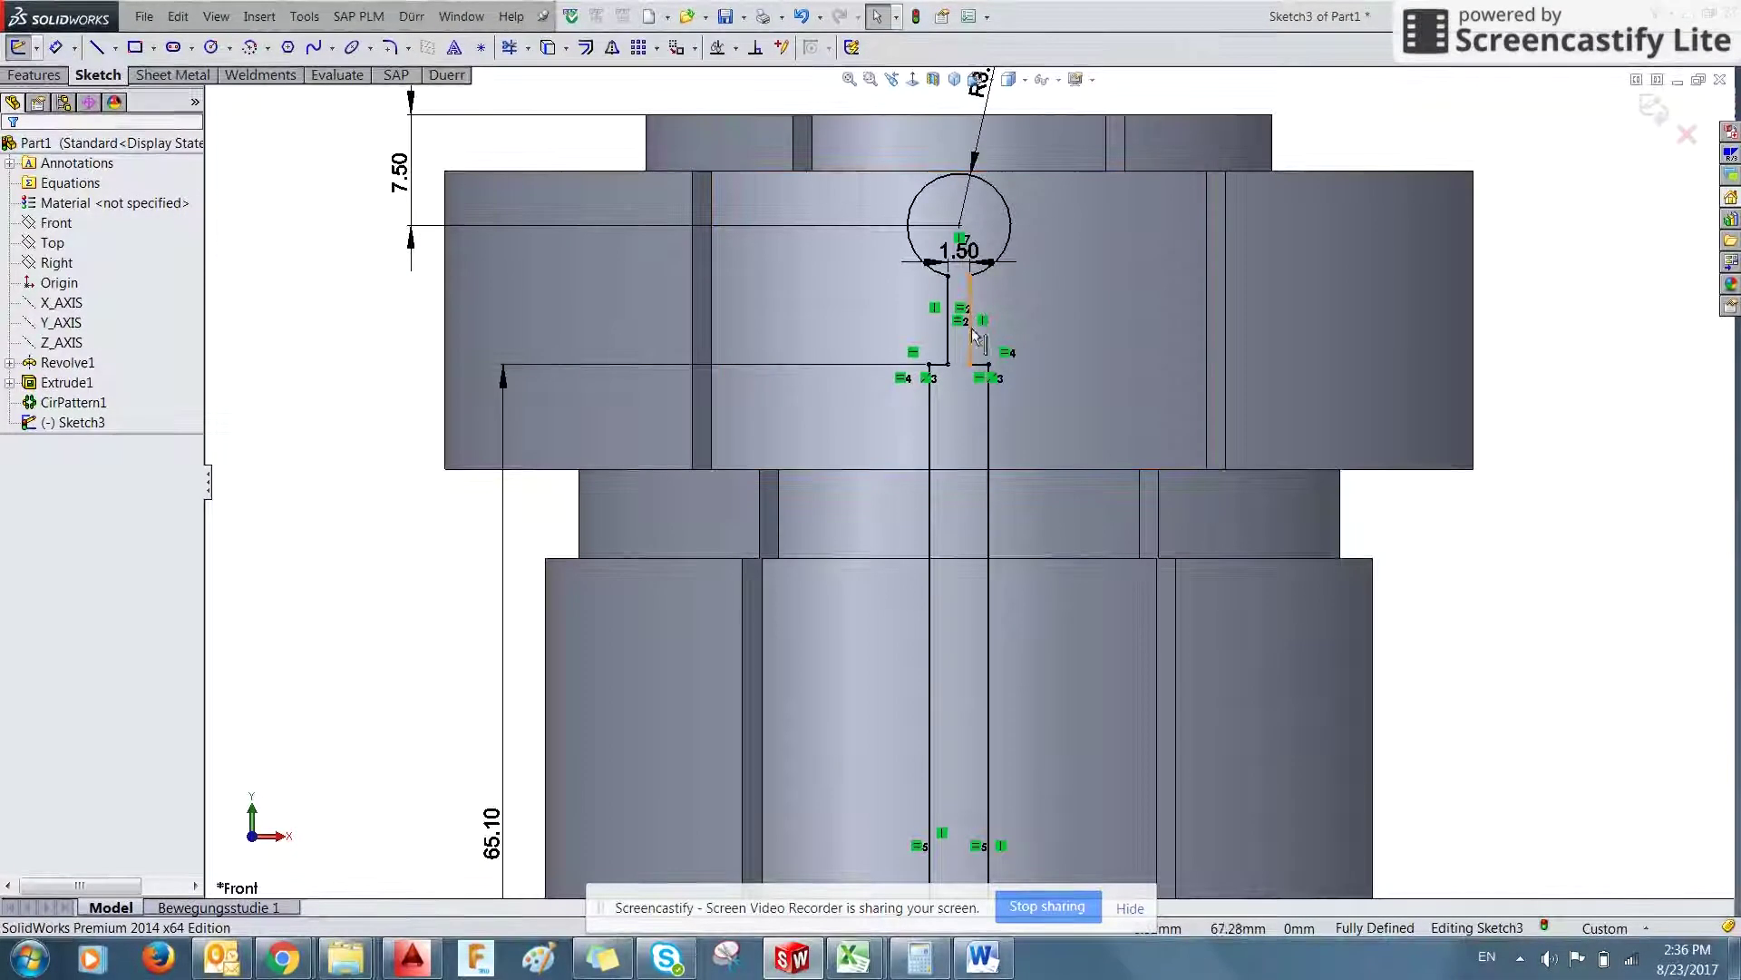
scroll(974, 318, "up", 2)
key("alt+Tab")
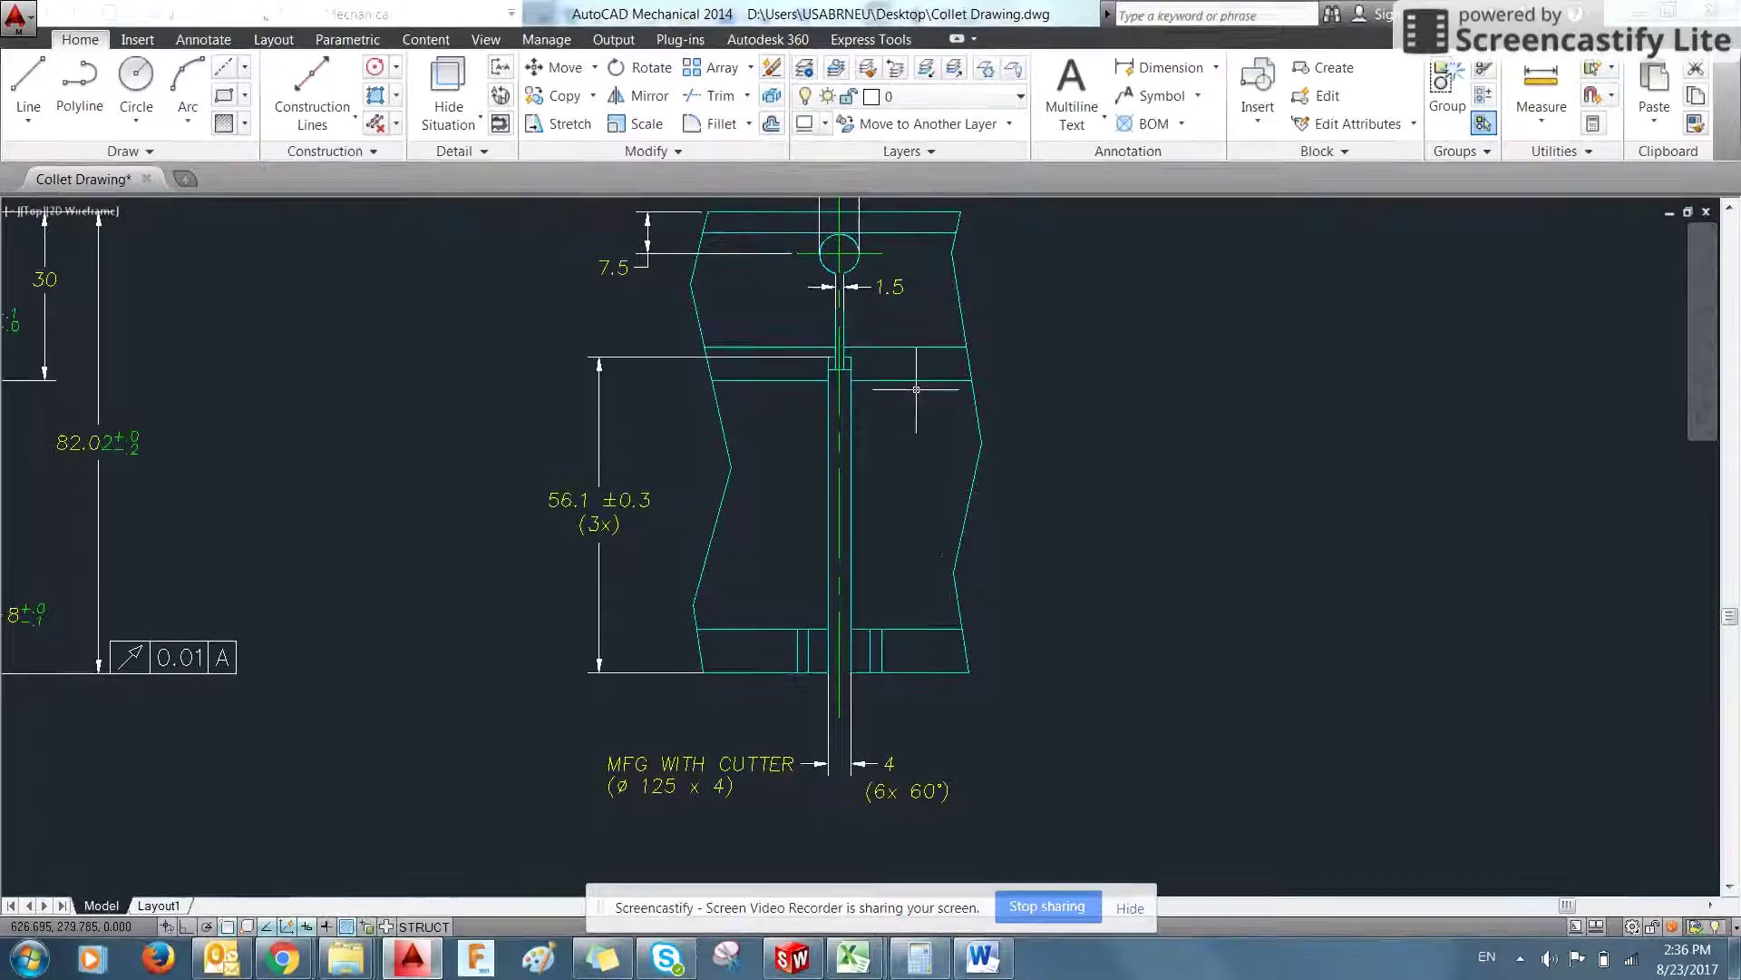
key("alt+Tab")
scroll(1085, 427, "up", 2)
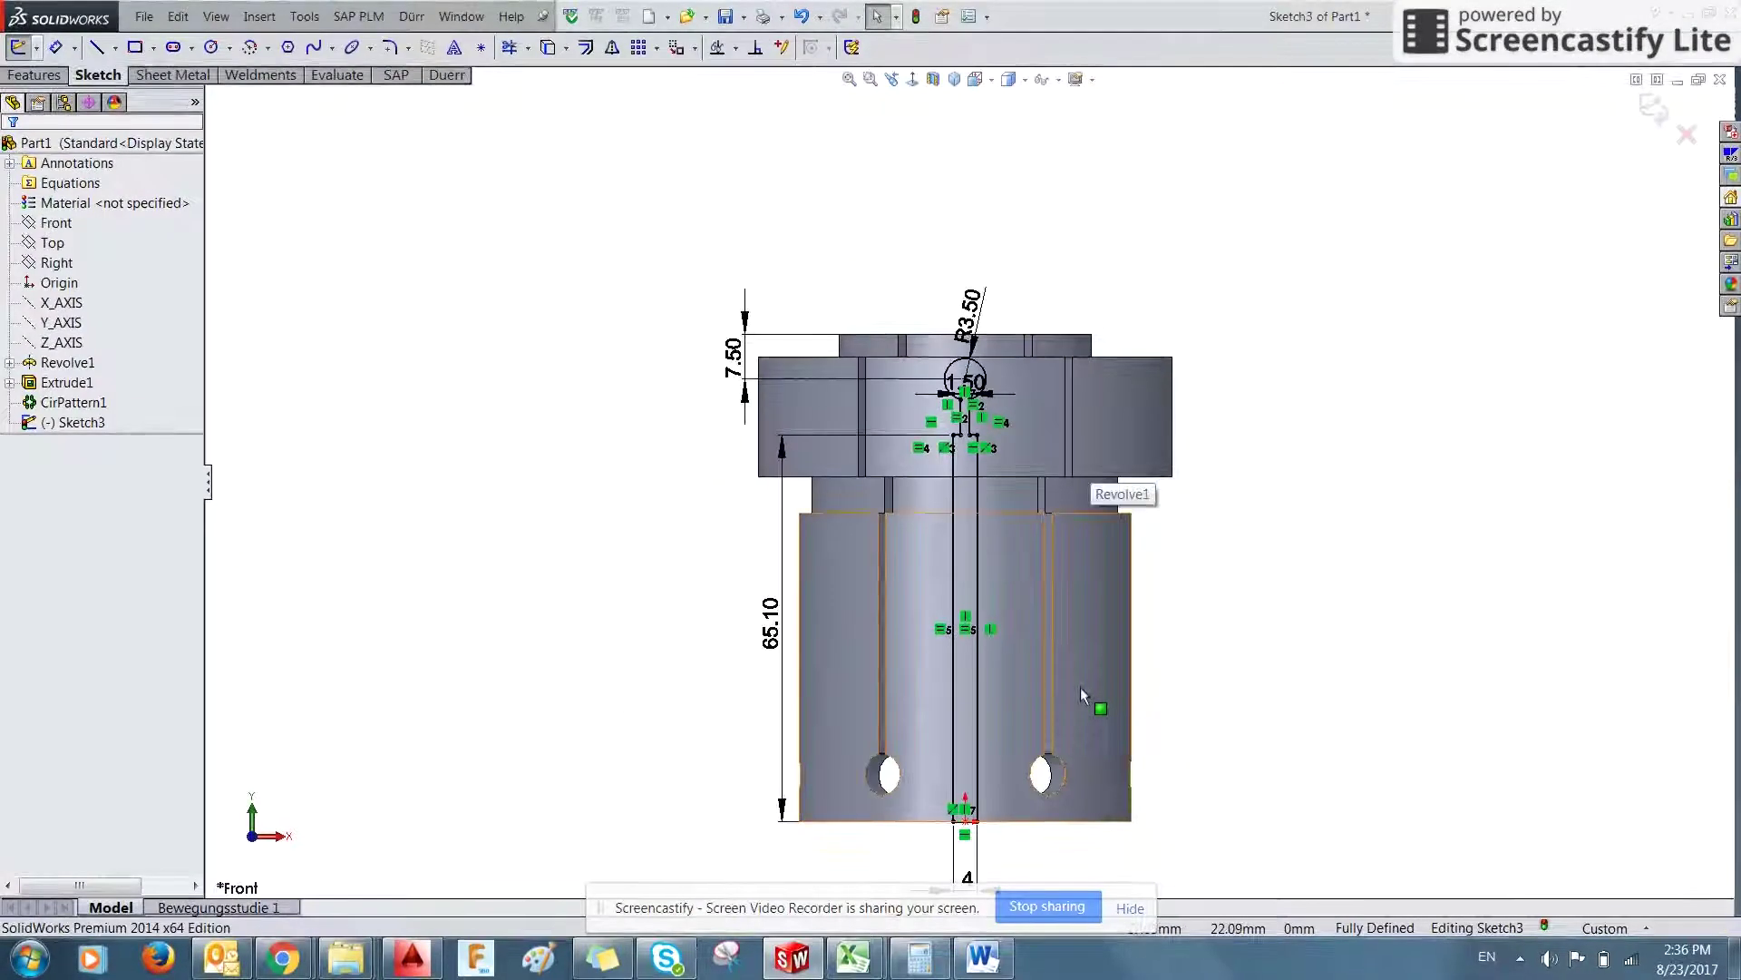
scroll(1080, 687, "down", 2)
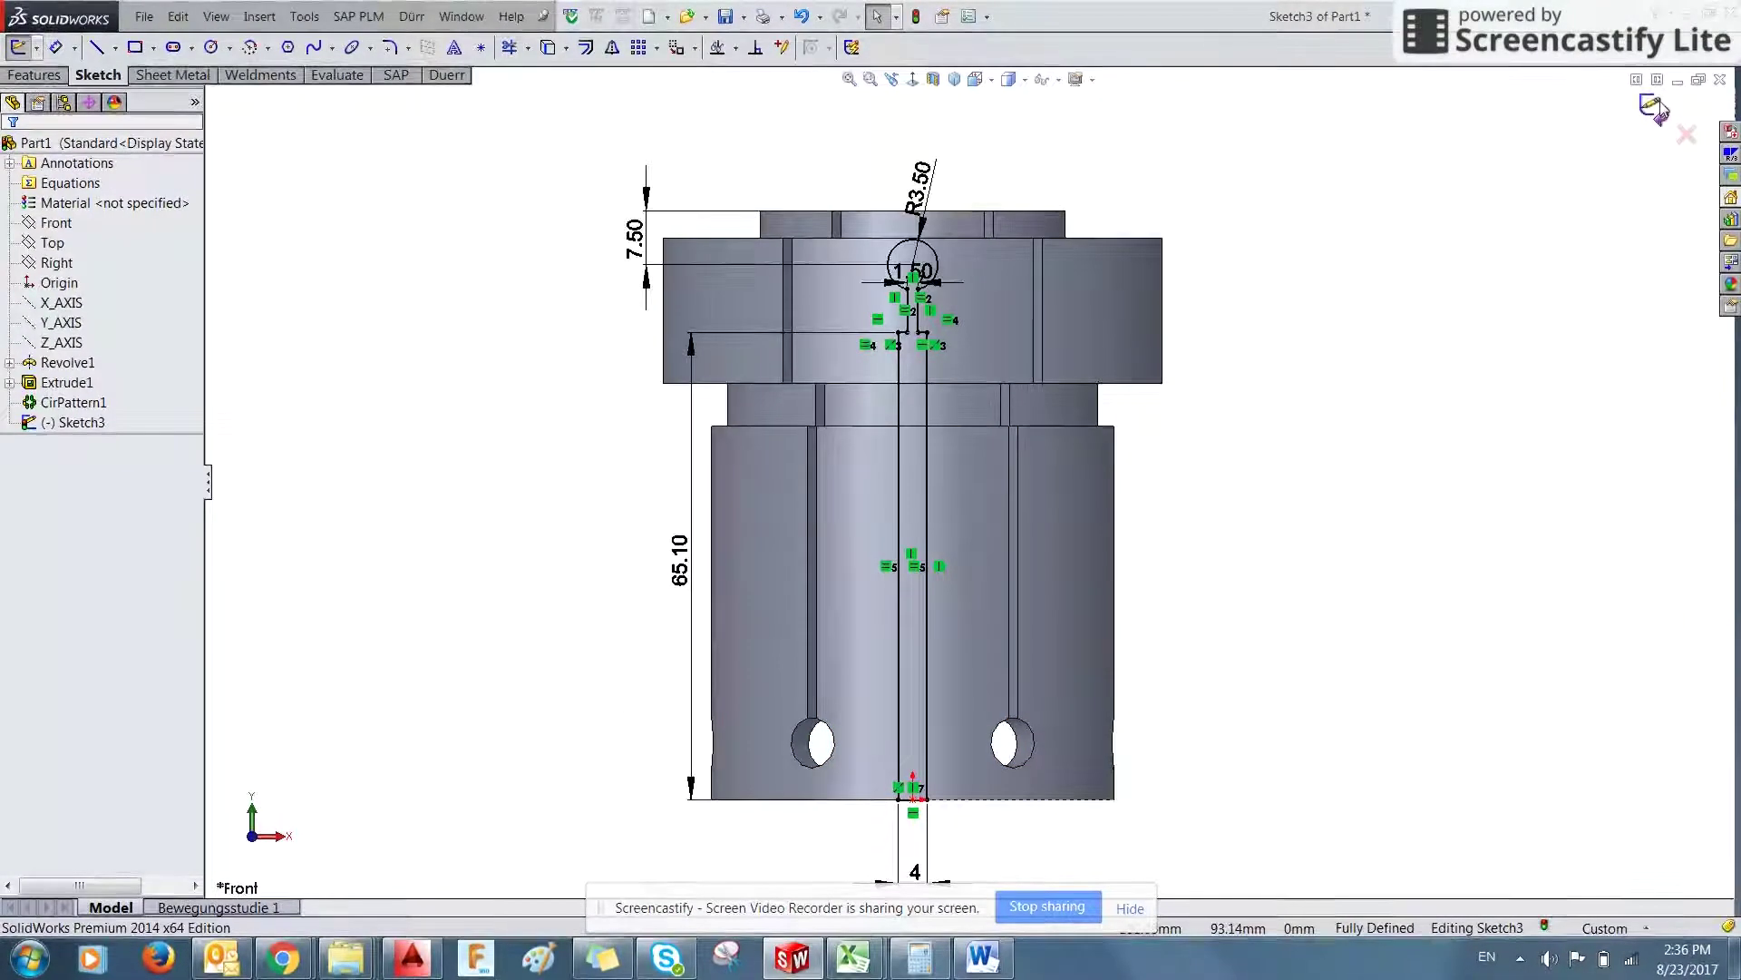
left_click(1653, 107)
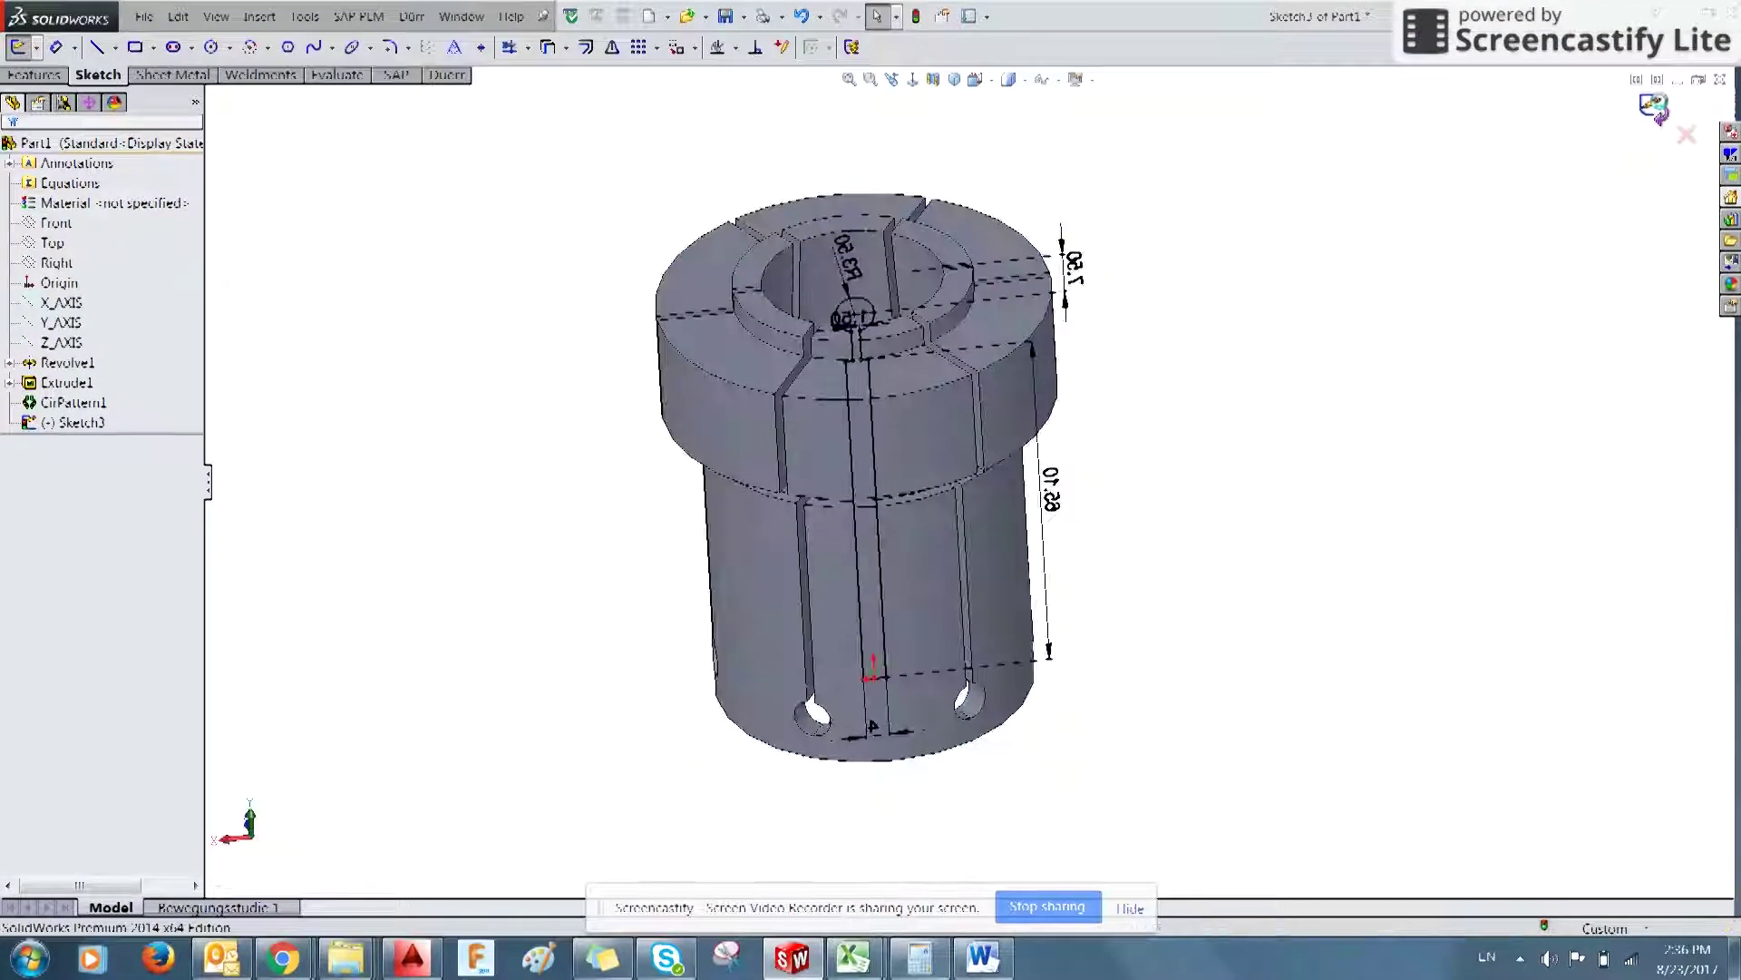
- Cut the keyhole slot profile from the sketch plane through all of the collet in one direction
left_click(59, 78)
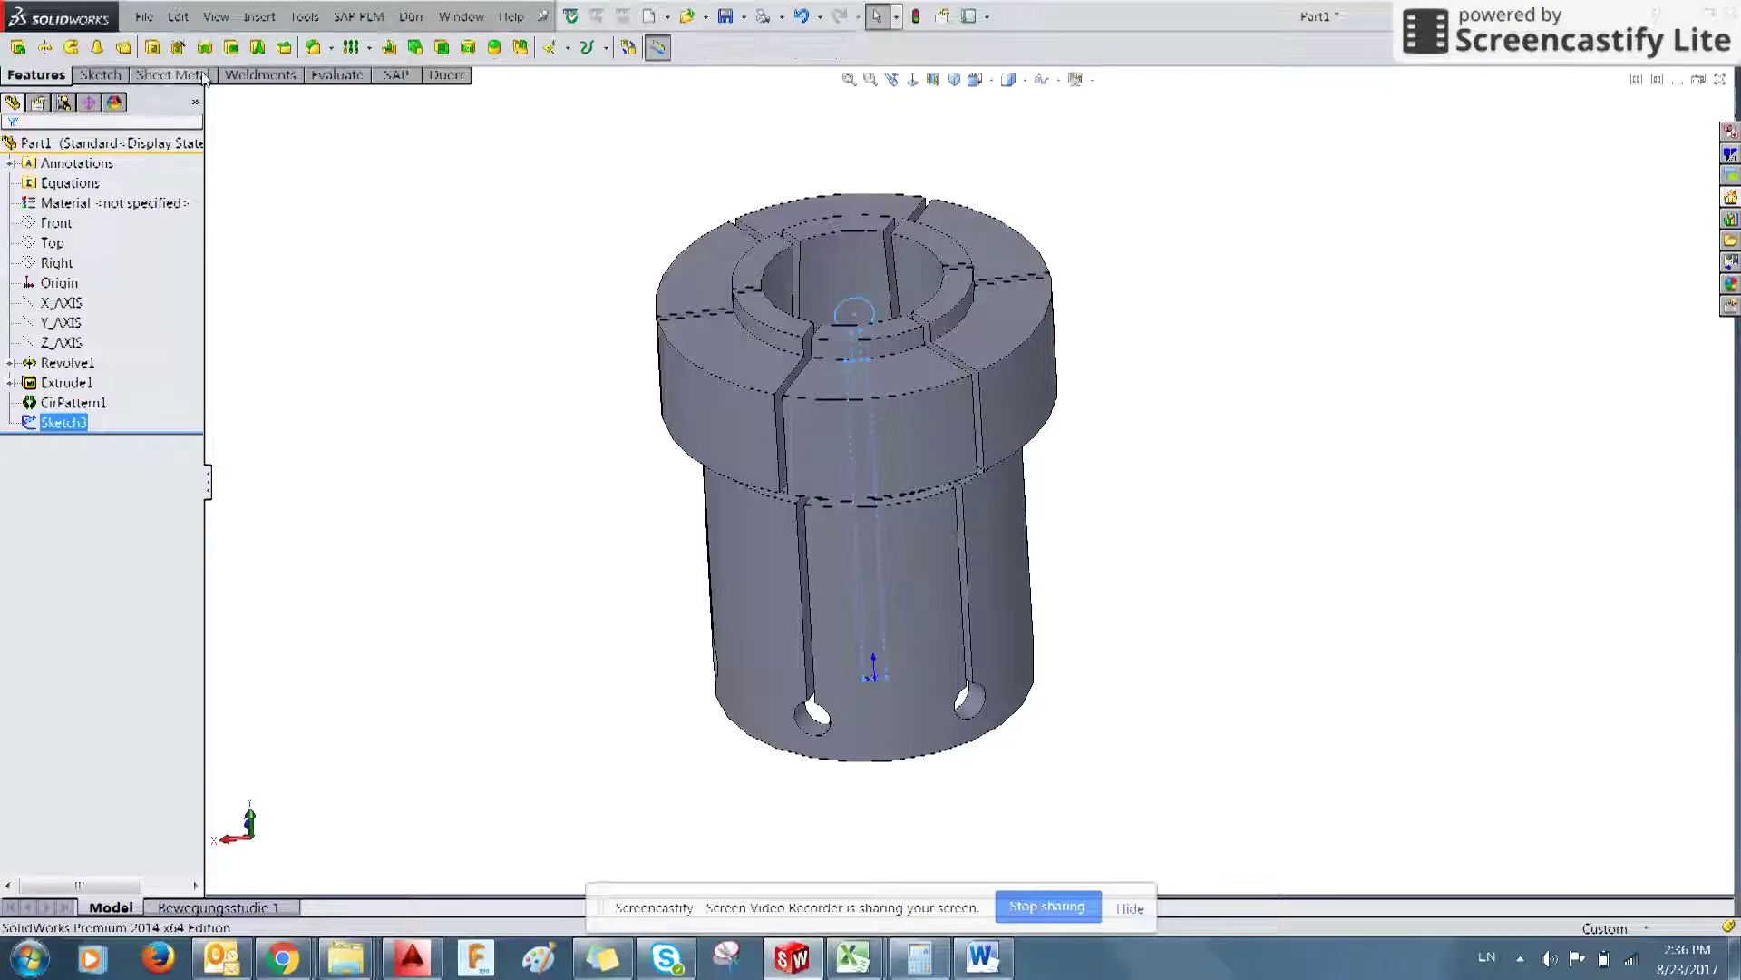
left_click(152, 48)
middle_click_drag(325, 384, 207, 356)
left_click(66, 266)
left_click(72, 283)
left_click(12, 153)
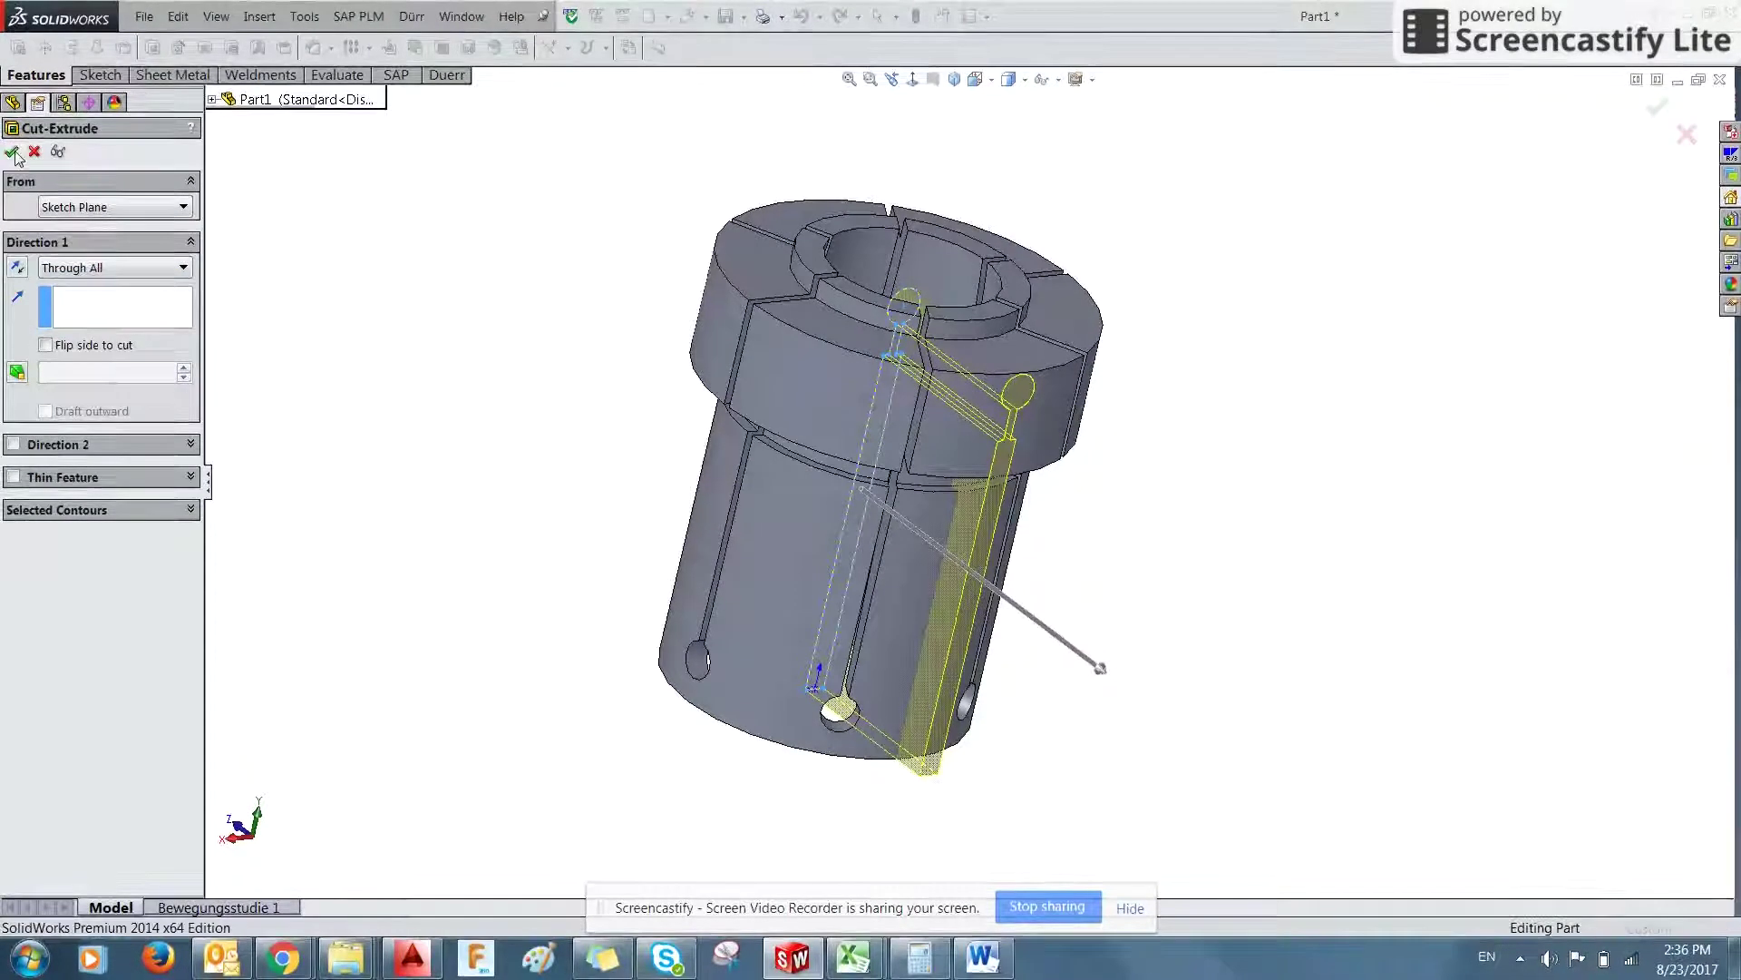
middle_click_drag(431, 382, 412, 345)
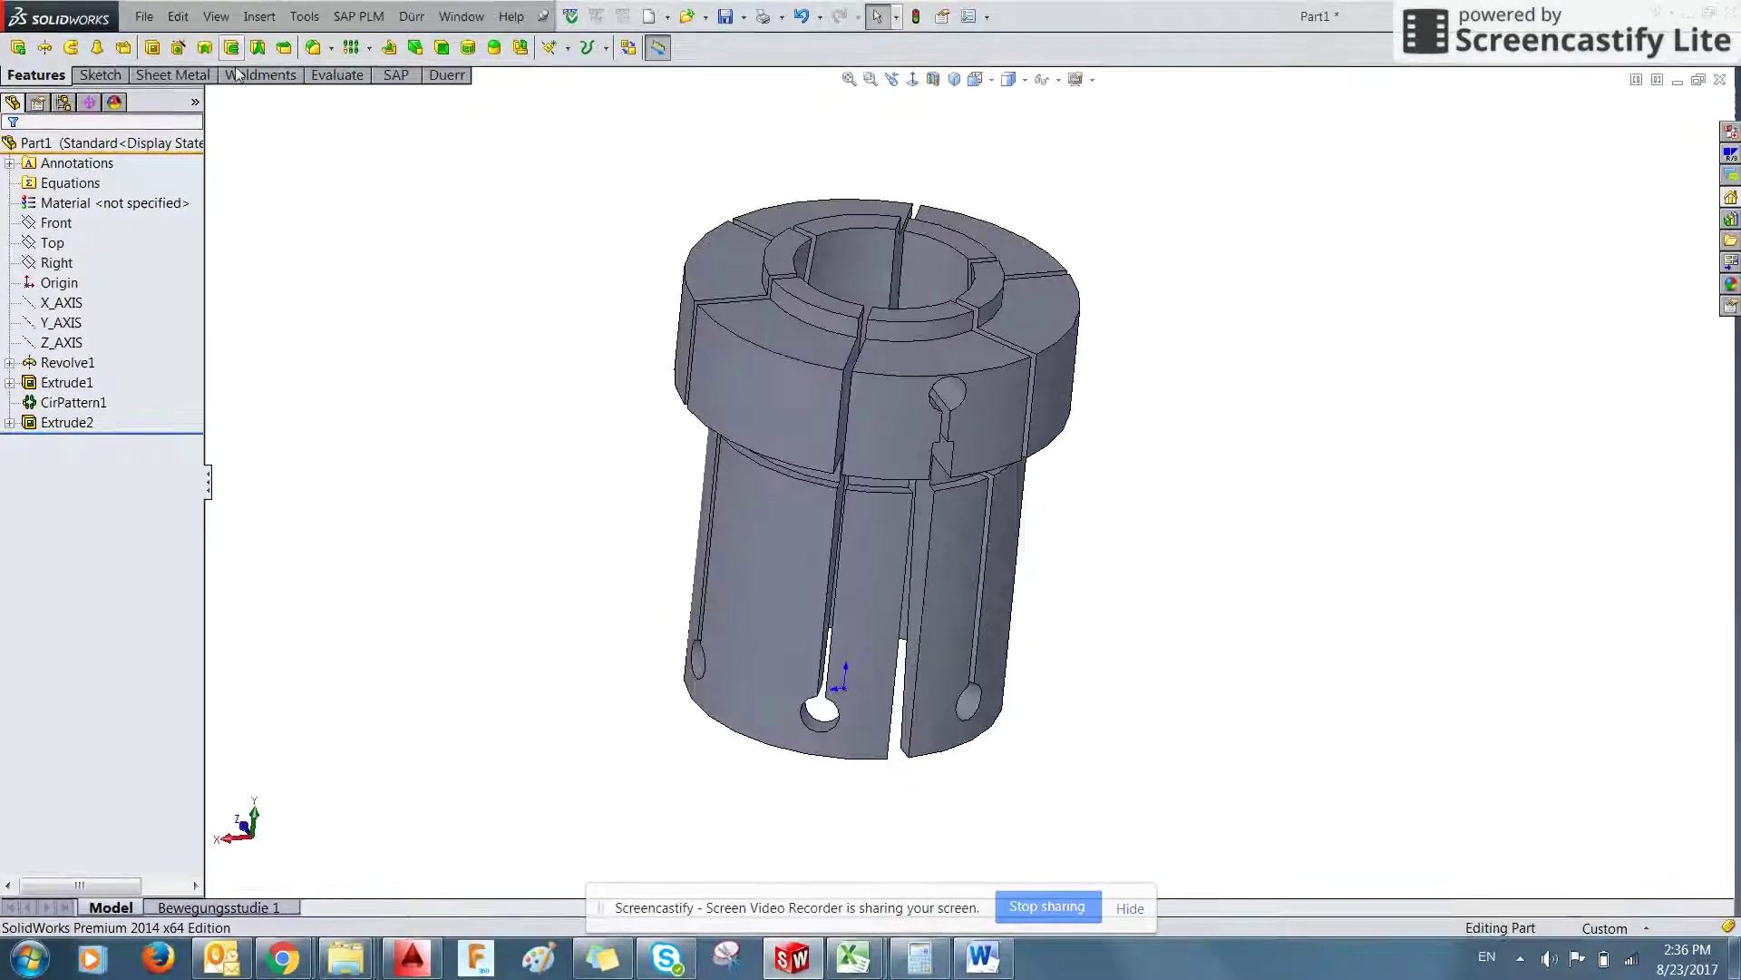
- Circular-pattern the second keyhole cut (Extrude2) around Y_AXIS with 6 equally spaced instances over 360 degrees
left_click(370, 50)
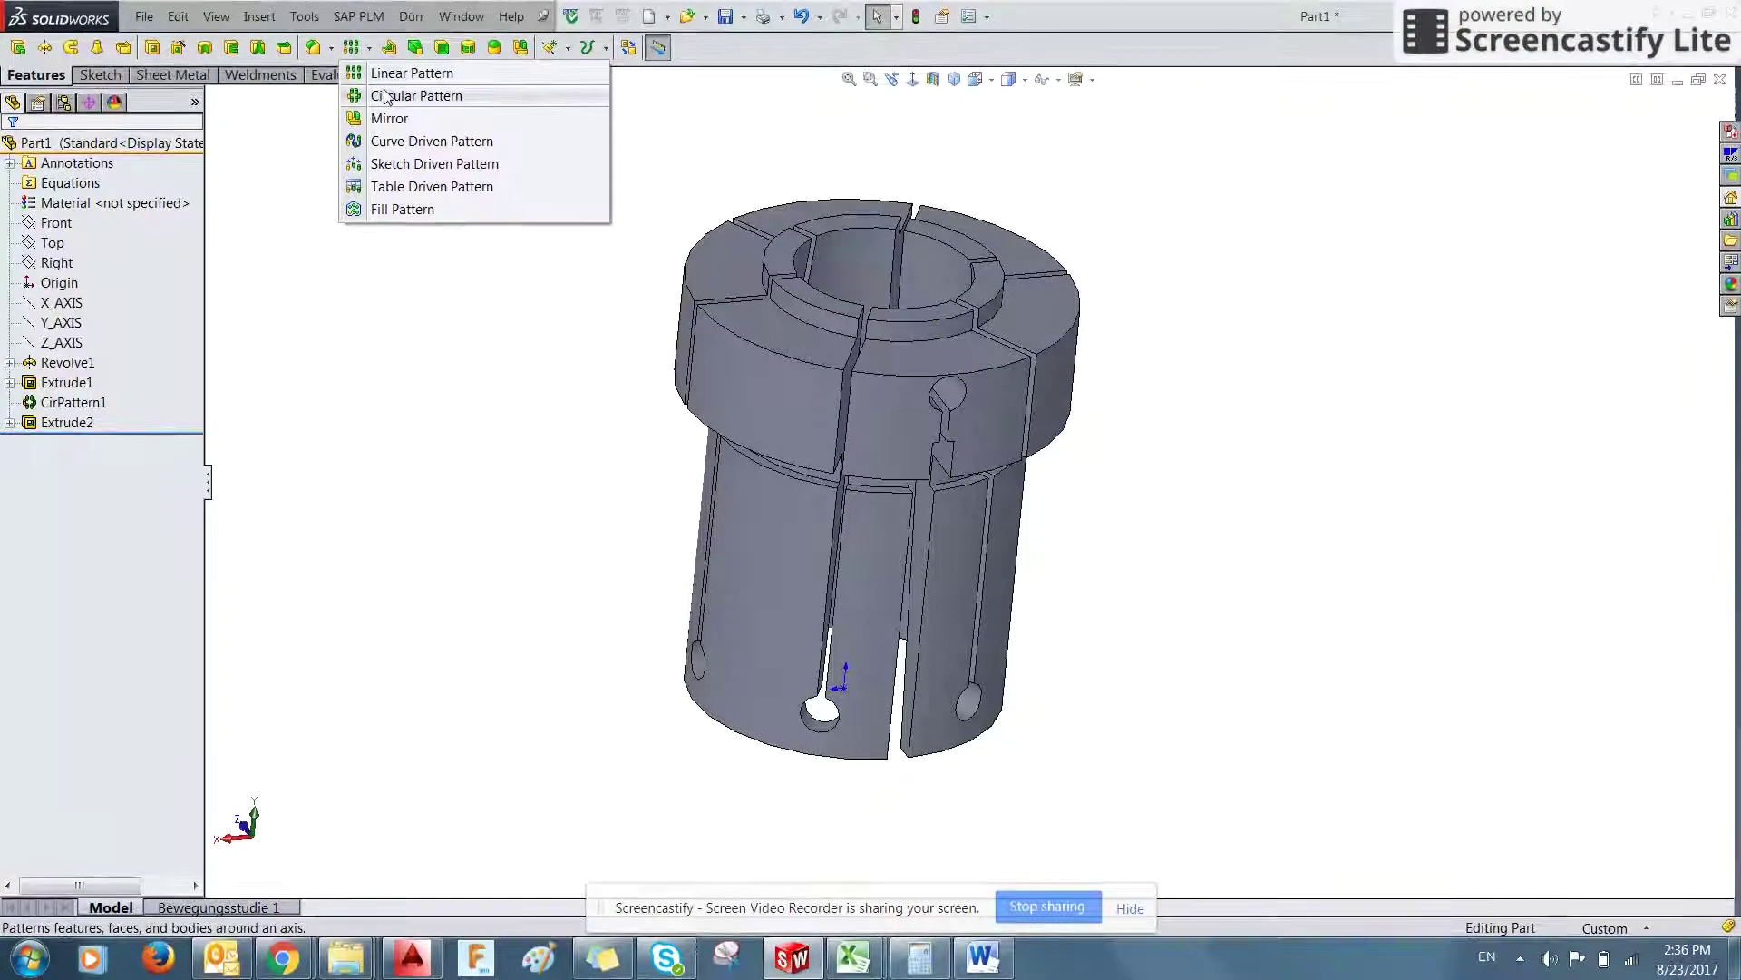
left_click(385, 123)
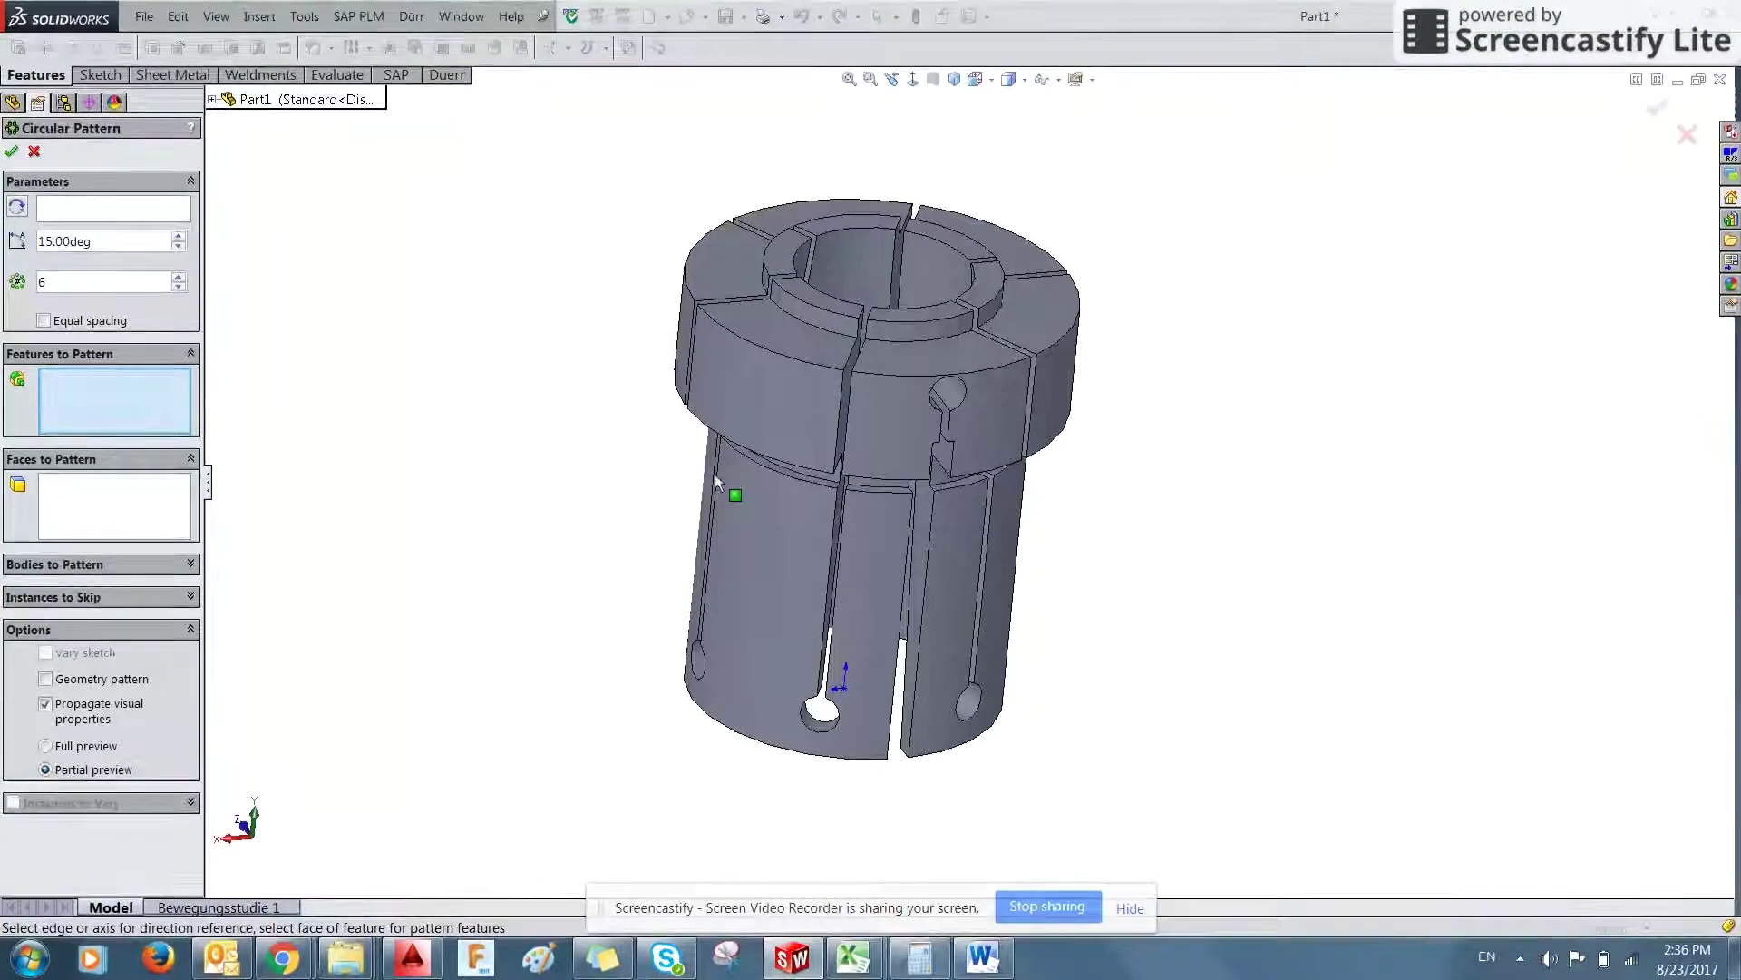
left_click(212, 99)
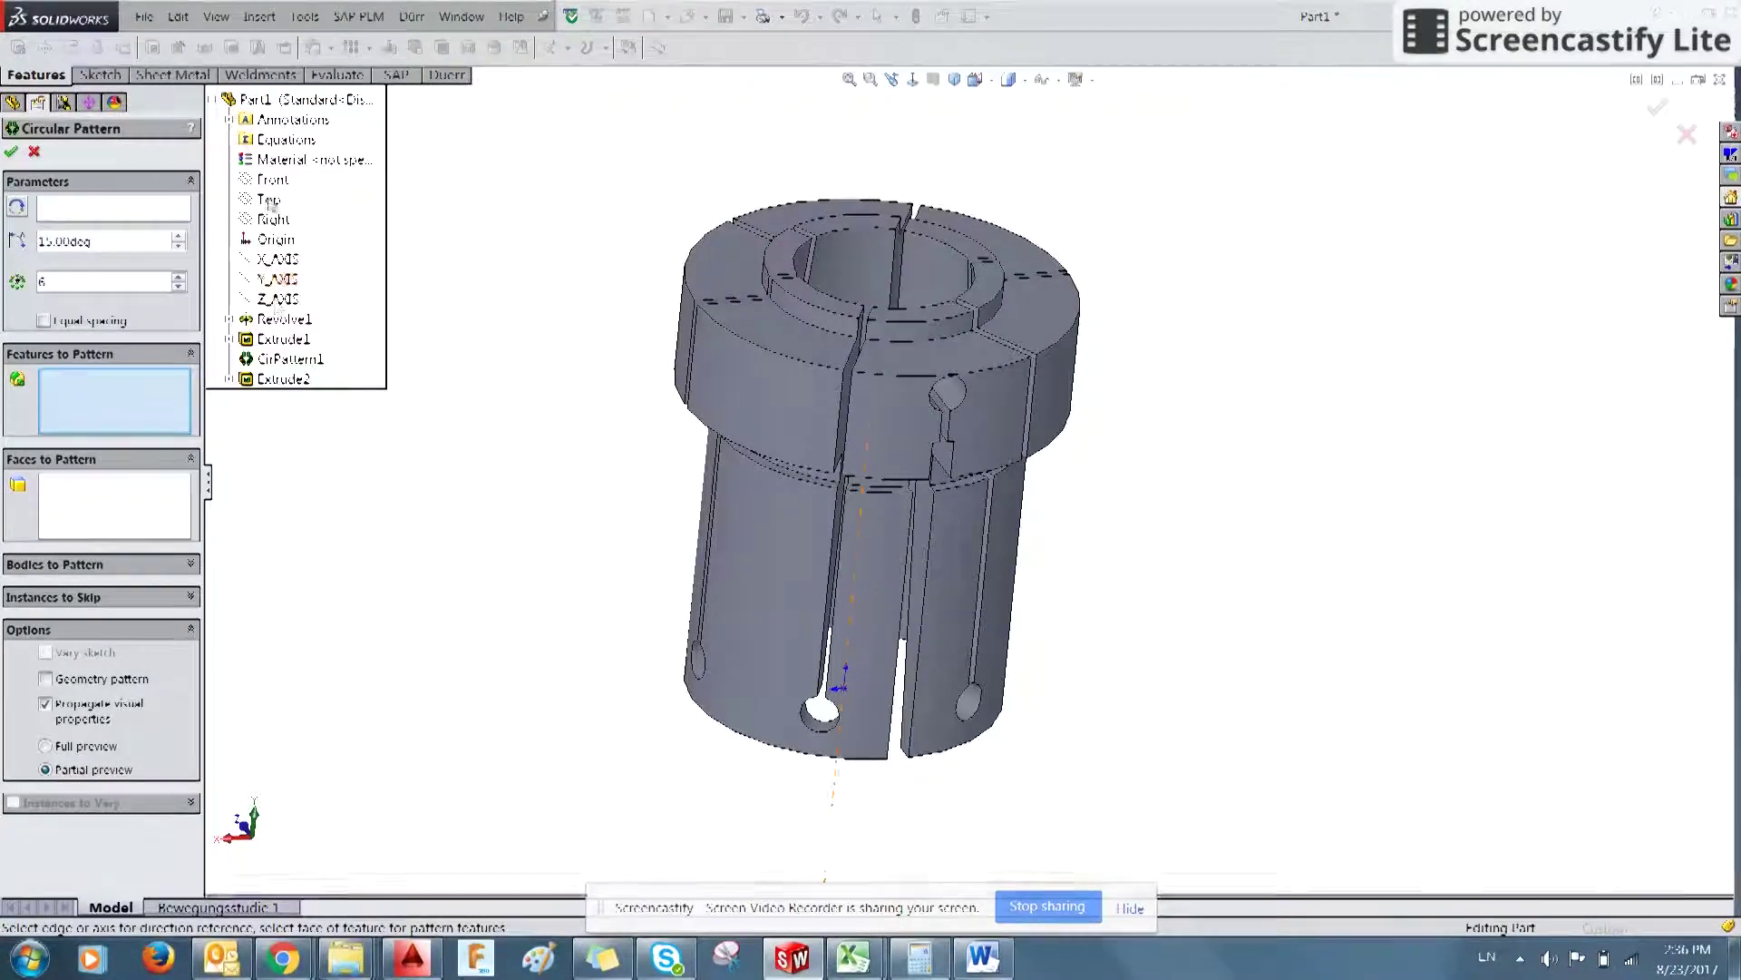
left_click(288, 380)
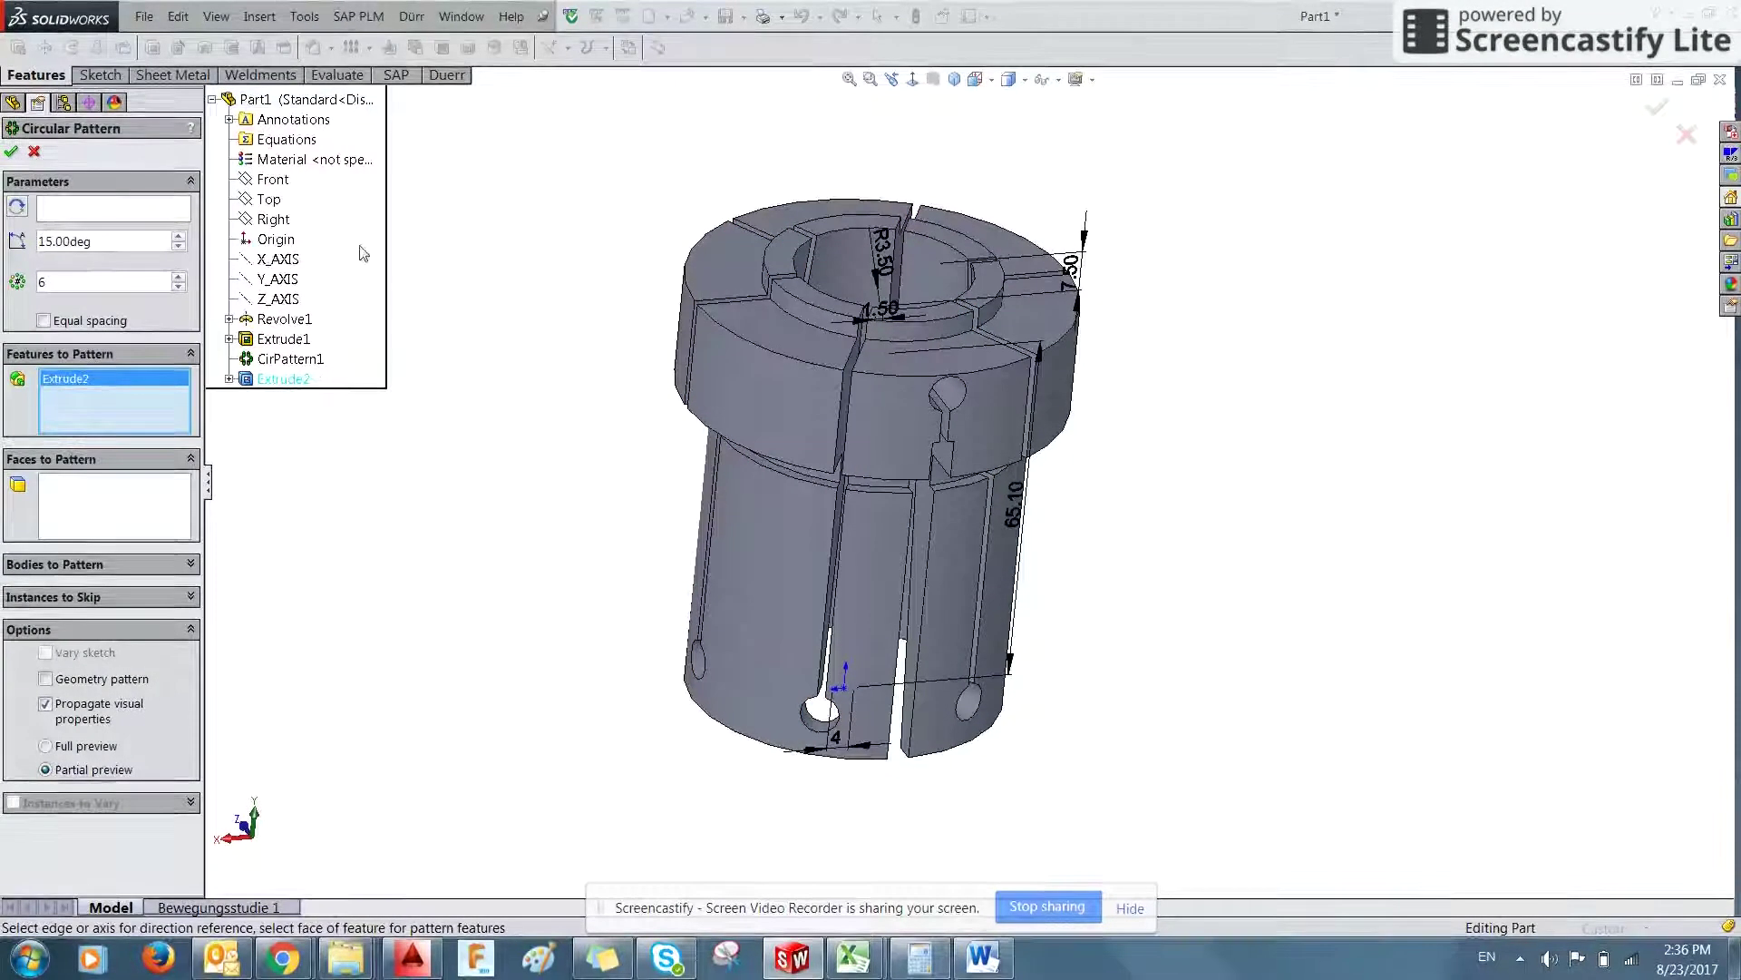
left_click(114, 208)
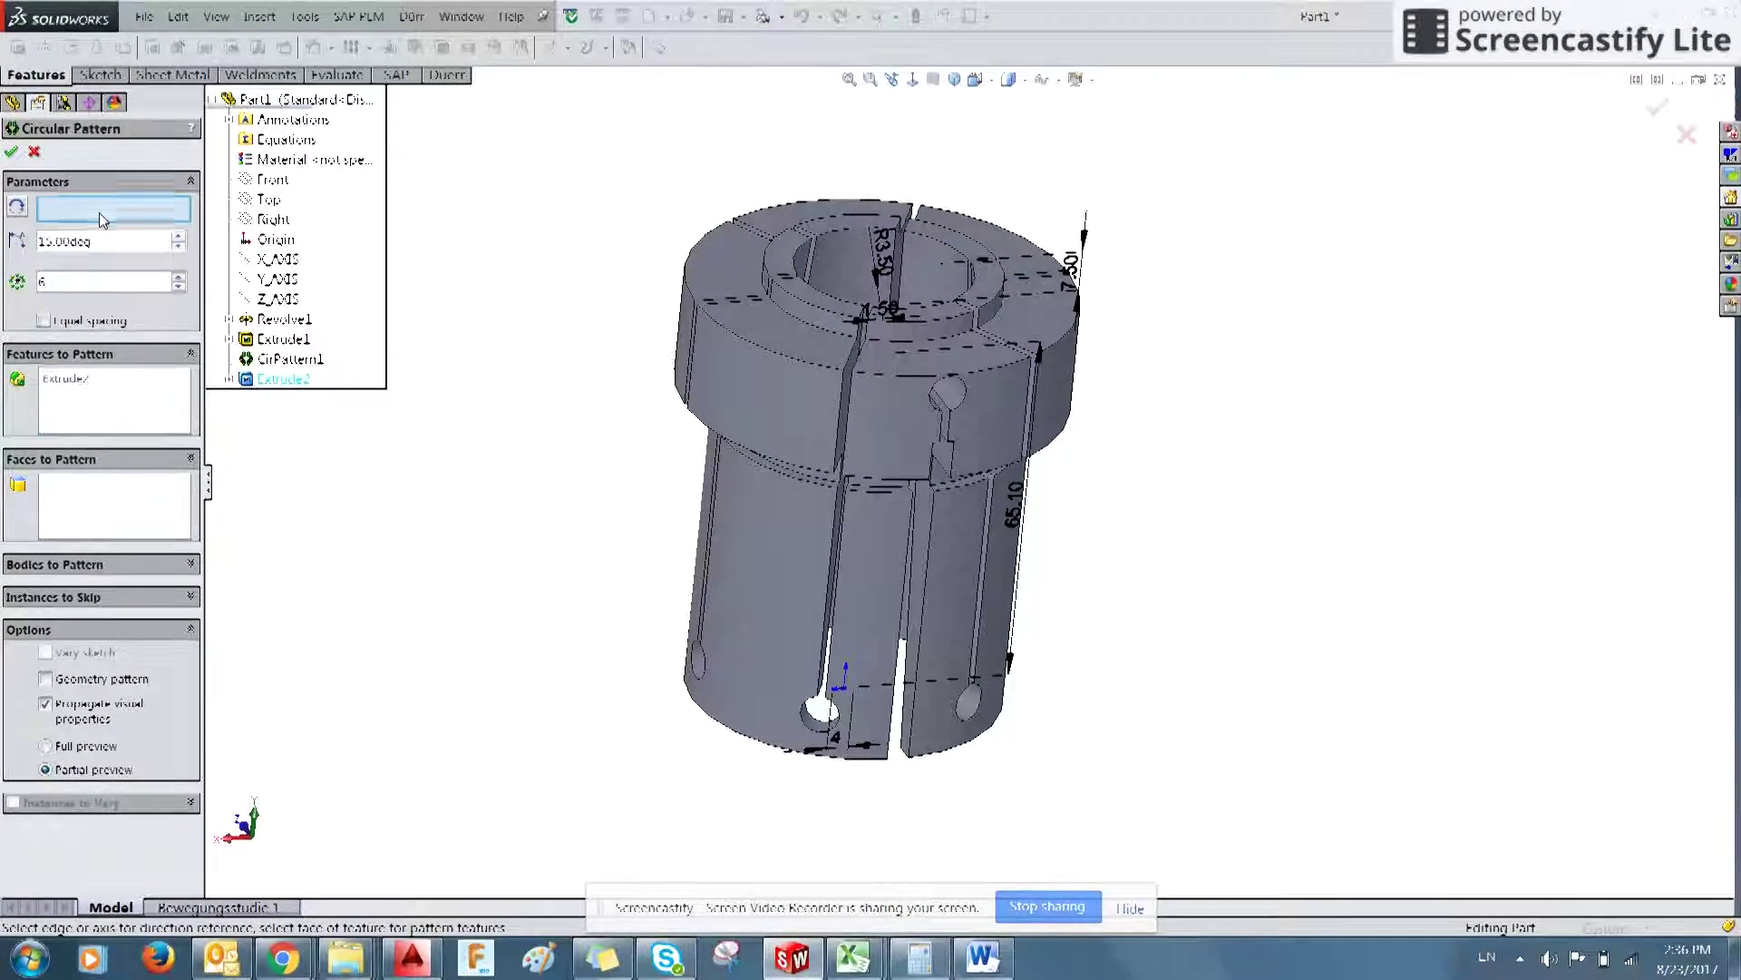
left_click(275, 281)
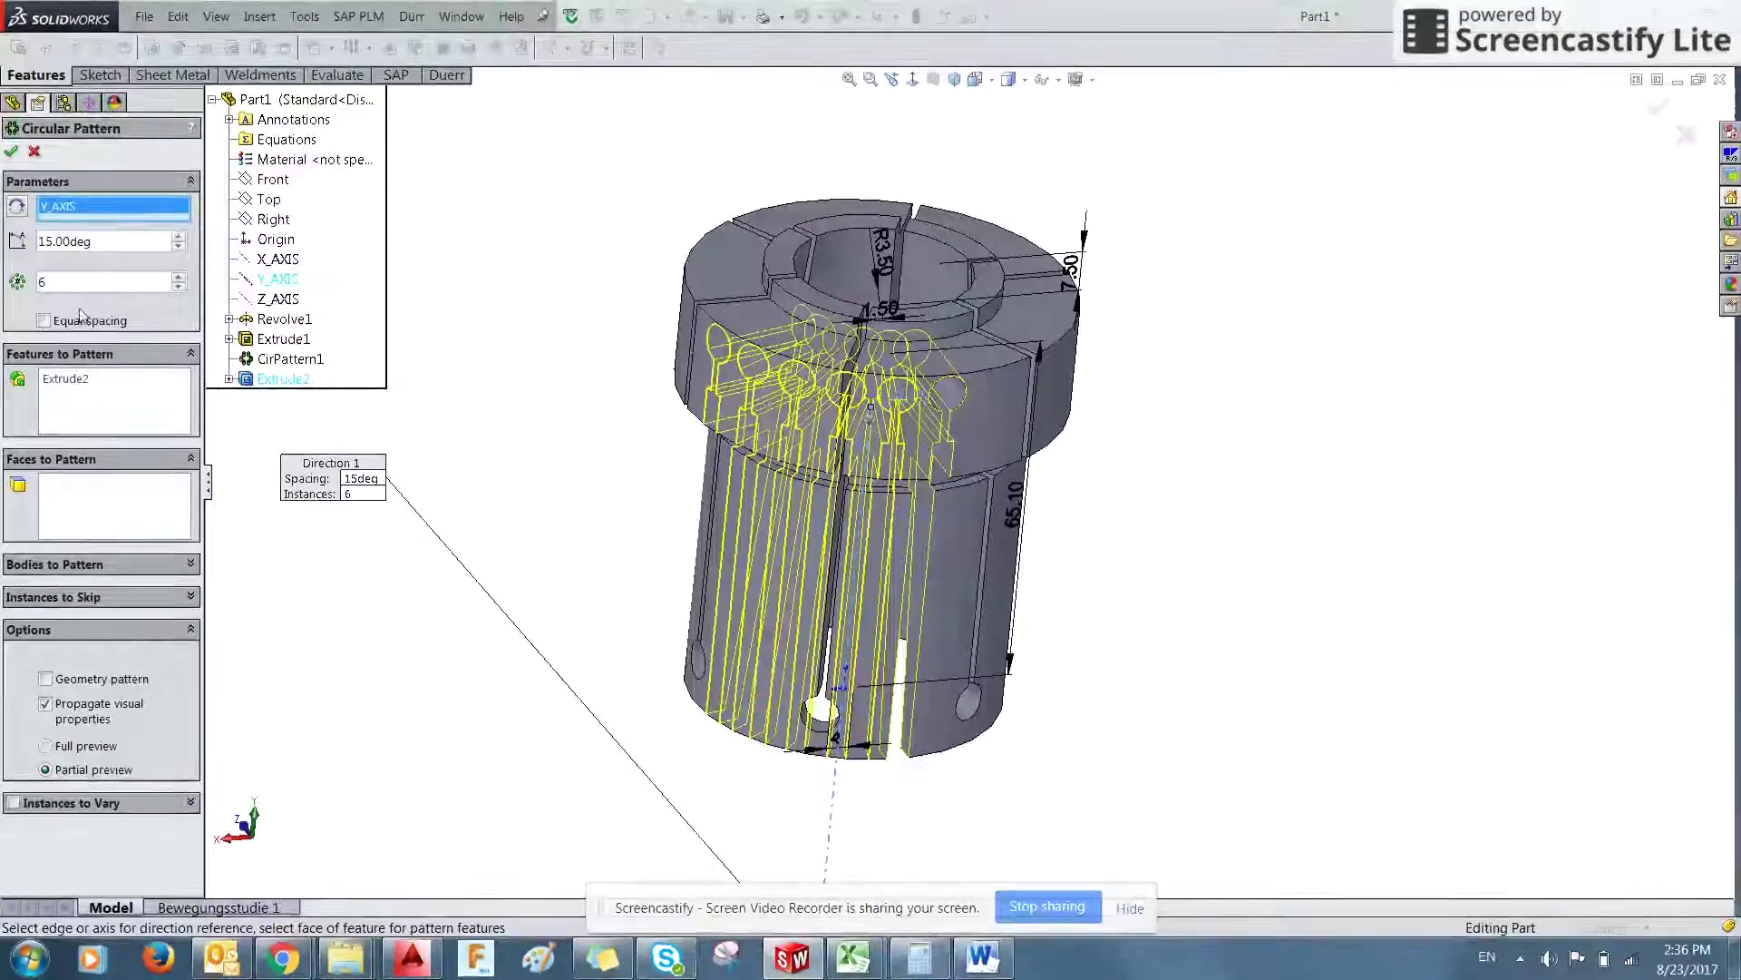
left_click(43, 320)
middle_click_drag(489, 435, 482, 517)
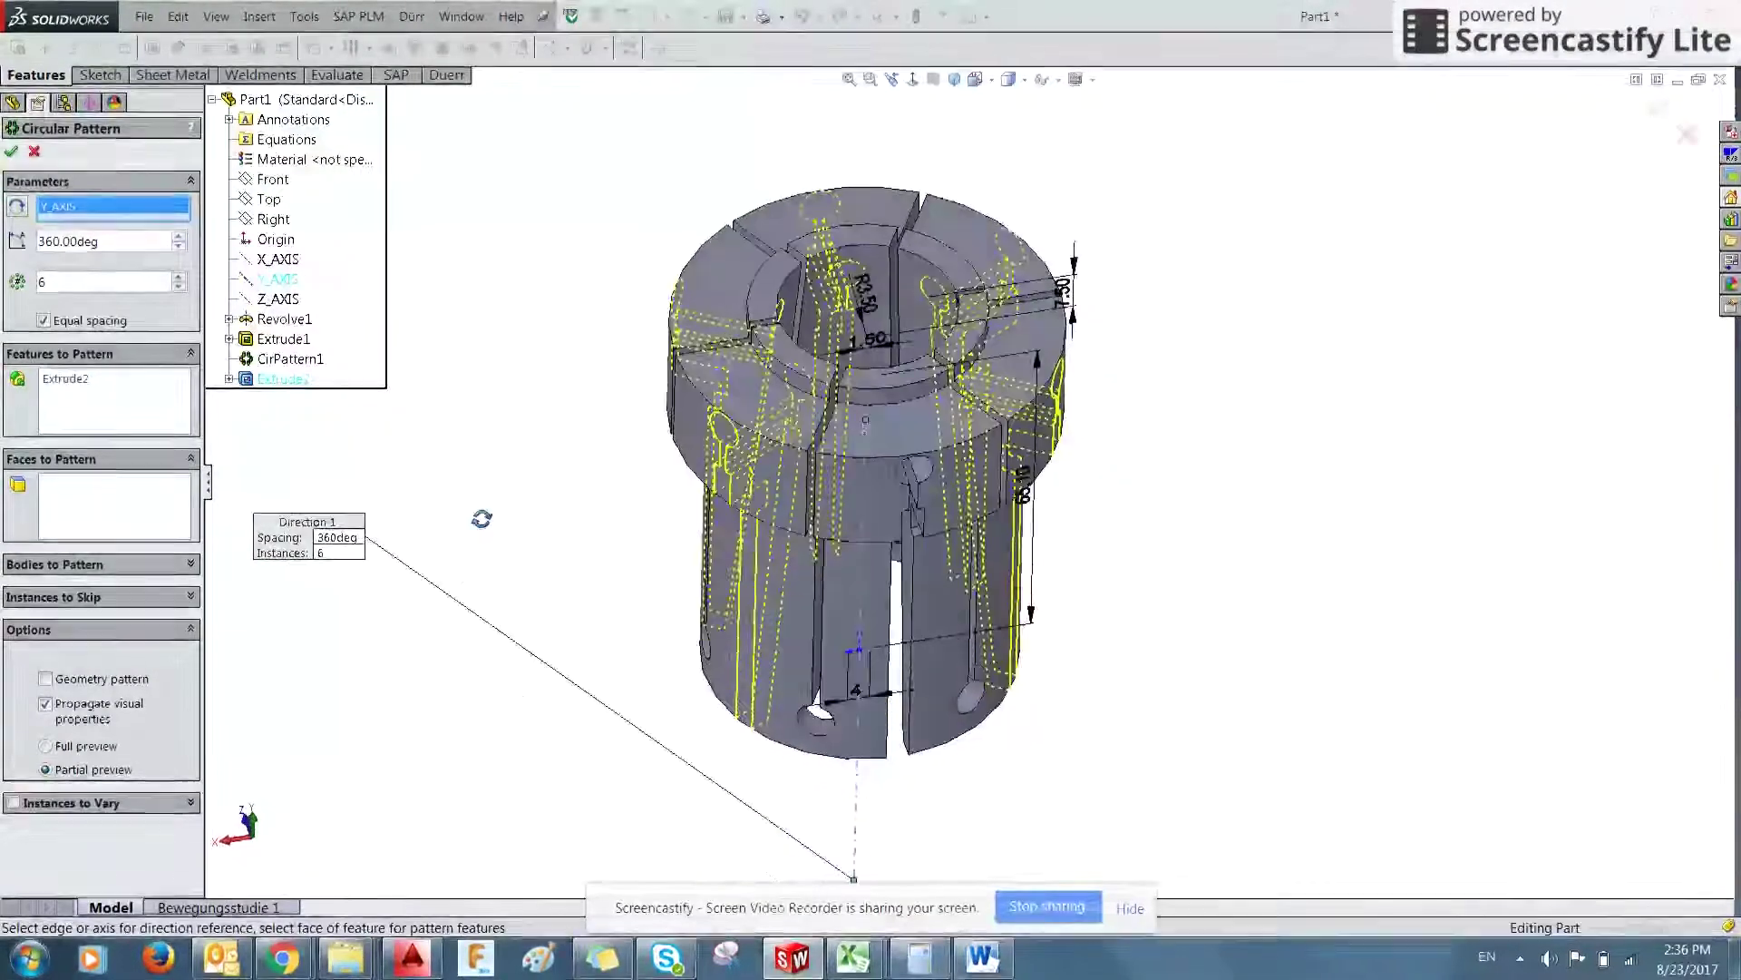
left_click(11, 152)
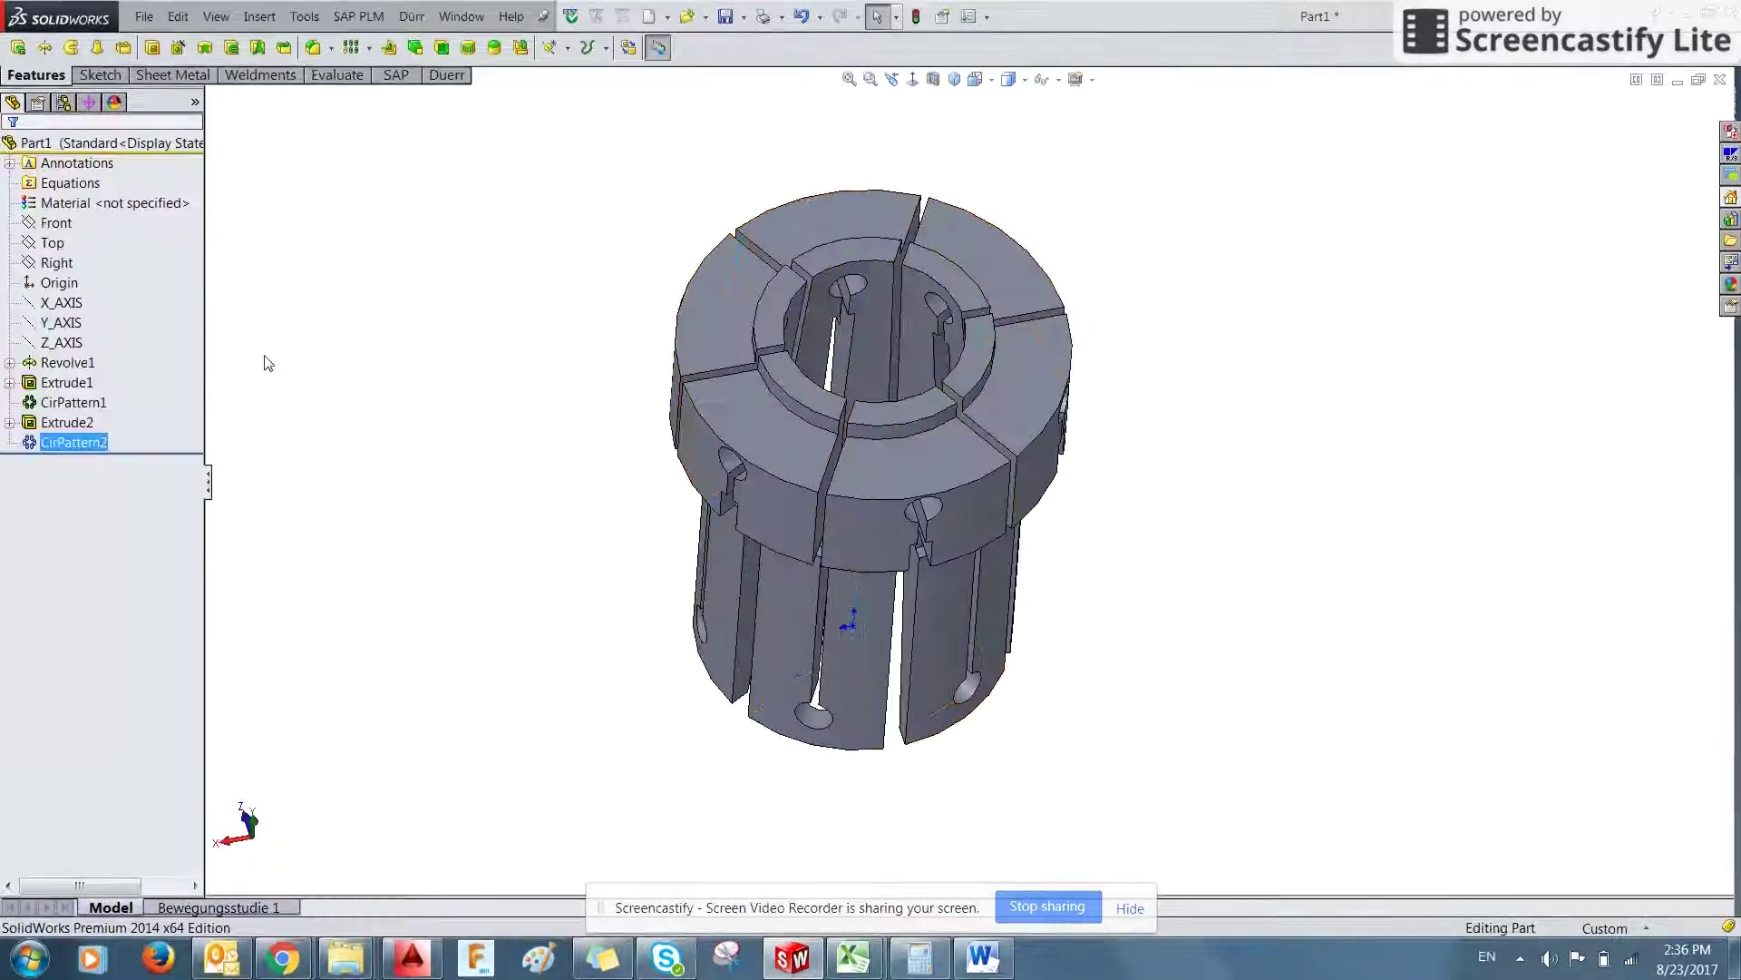
- Inspect the patterned keyhole slots and the open lower end of the collet from several angles
middle_click_drag(571, 680, 1255, 818)
scroll(907, 753, "down", 4)
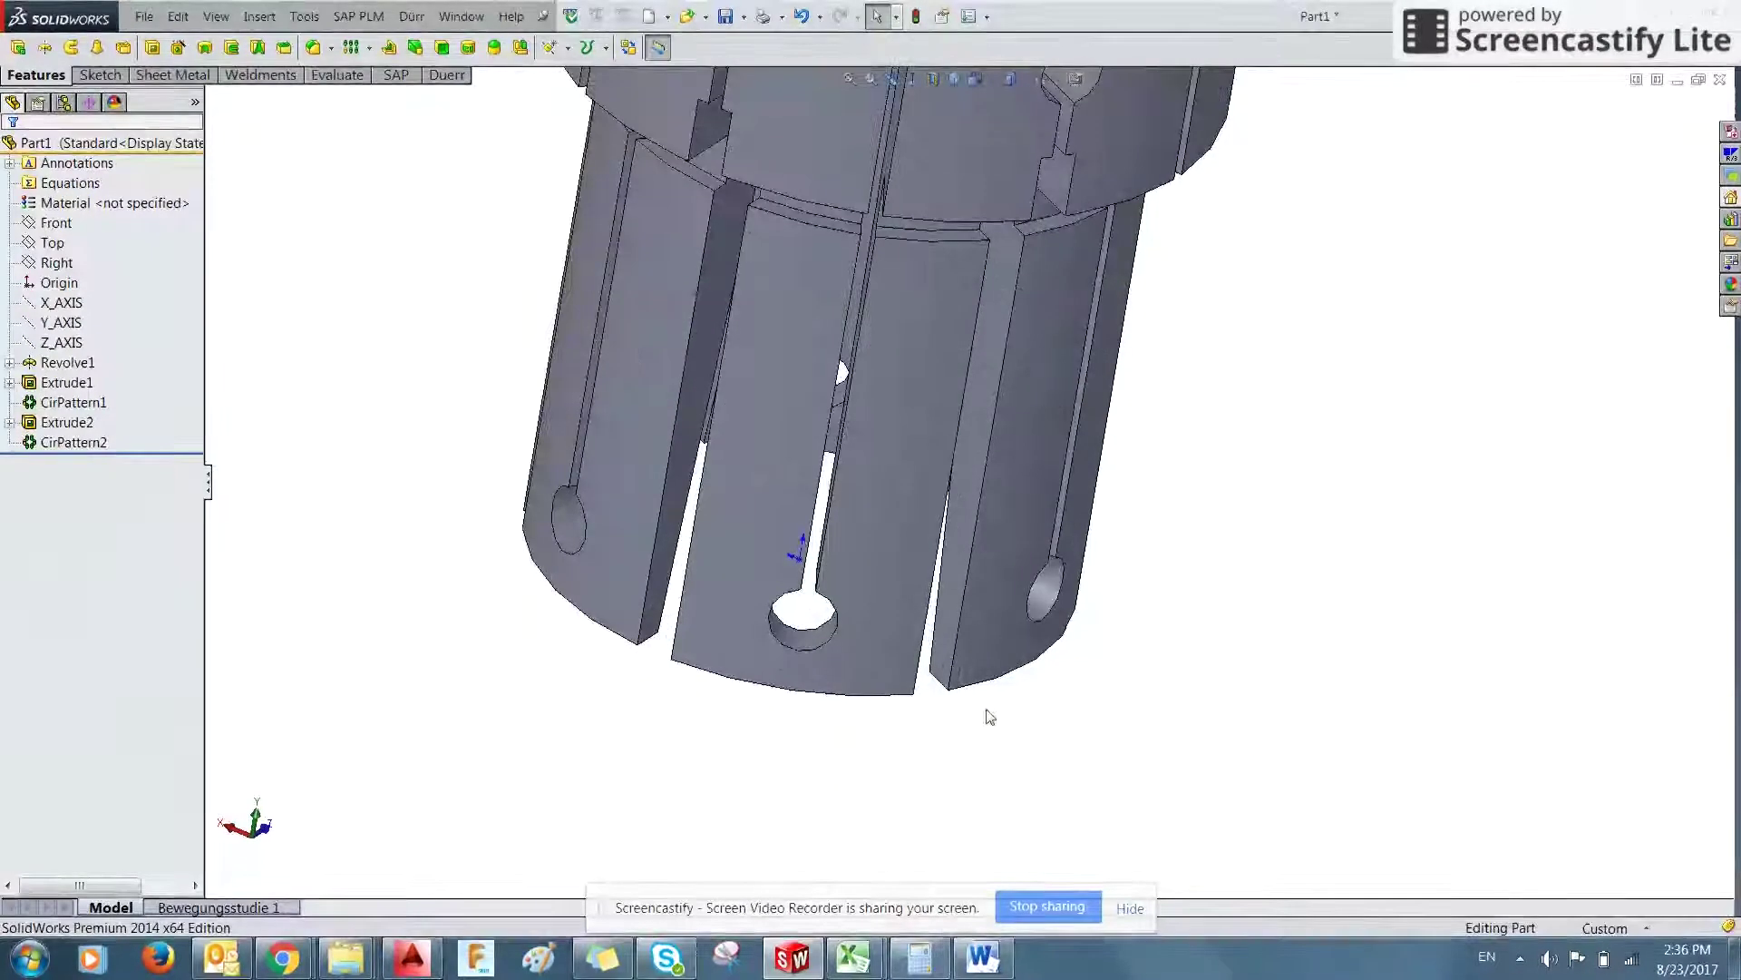
middle_click_drag(948, 723, 939, 408)
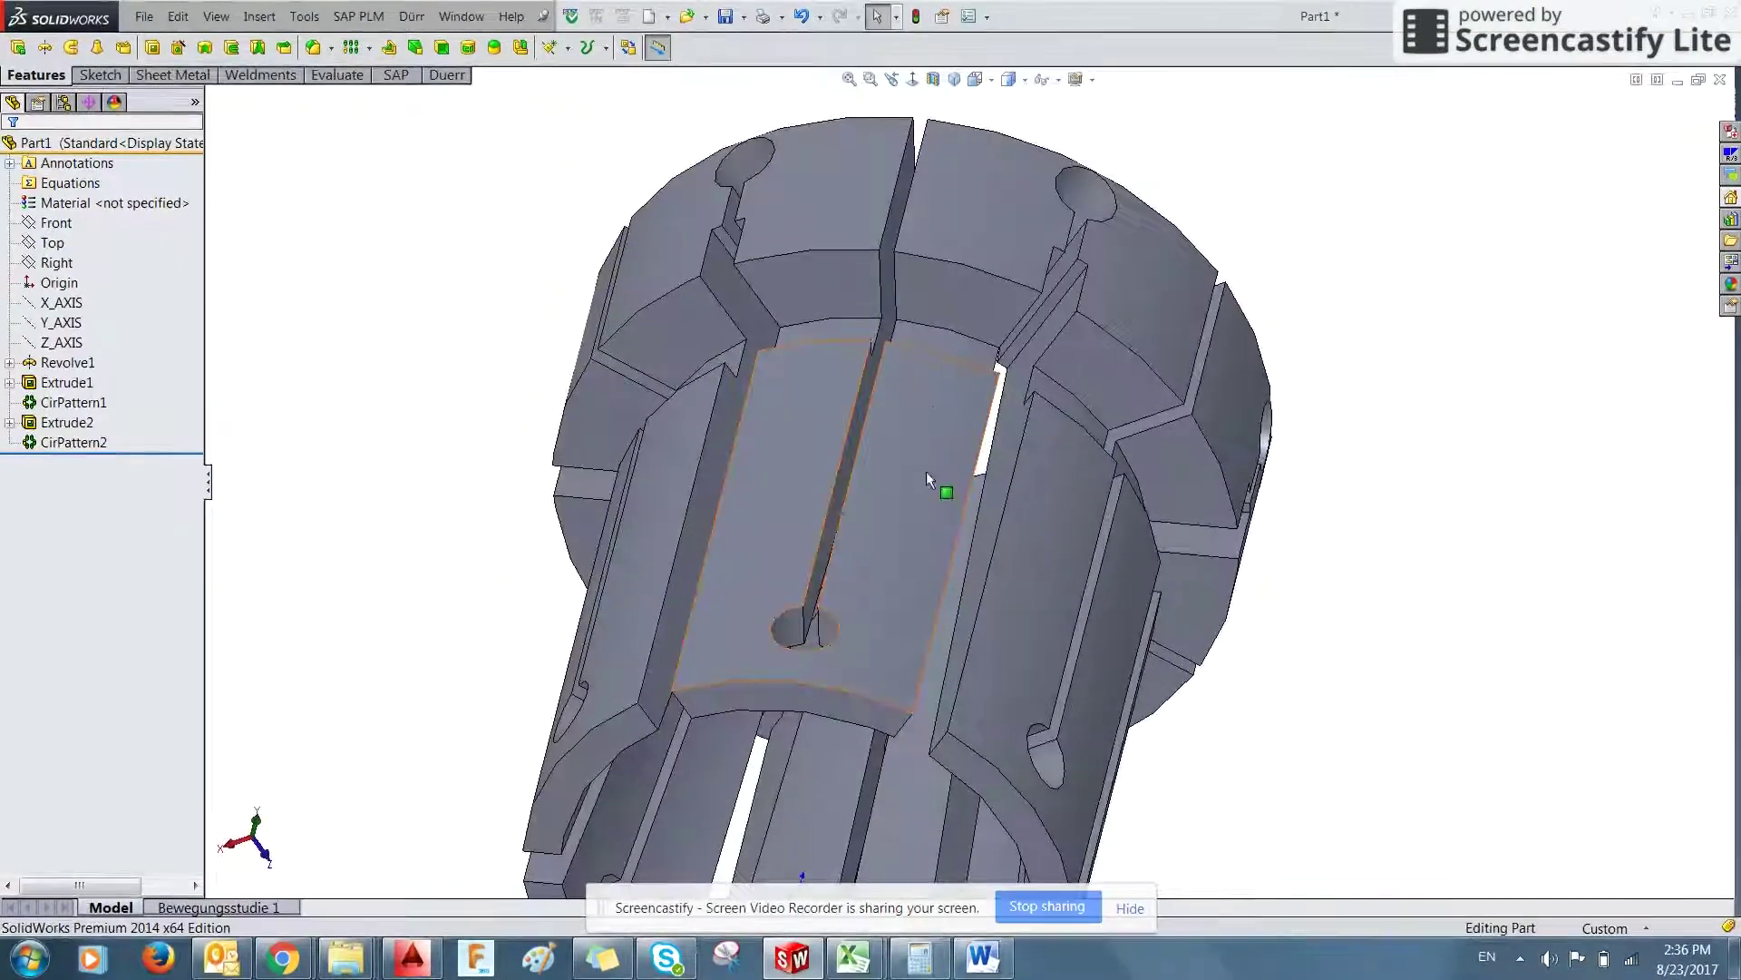
scroll(916, 617, "up", 5)
scroll(907, 586, "down", 5)
middle_click_drag(907, 586, 869, 502)
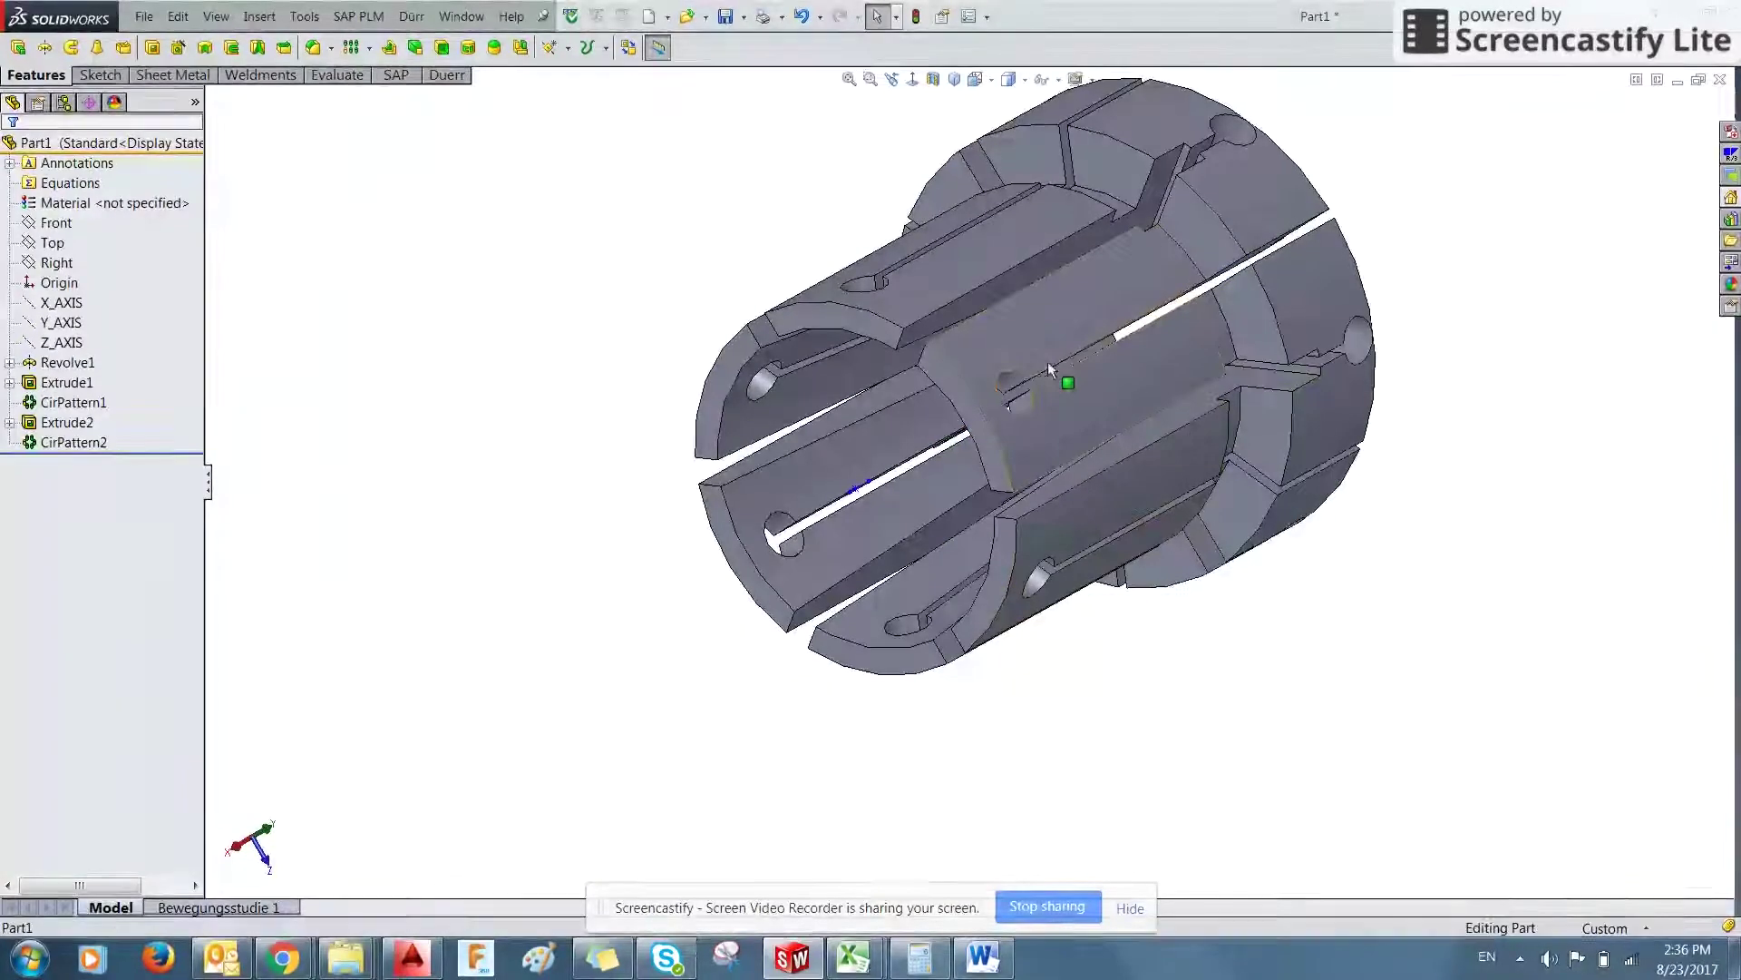
left_click(55, 245)
middle_click_drag(381, 342, 369, 428)
left_click(386, 478)
mouse_move(740, 661)
middle_mouse_down()
mouse_move(762, 634)
mouse_move(716, 581)
middle_mouse_up()
- Start a new sketch on the flat end face at the narrow end of the collet
left_click(97, 76)
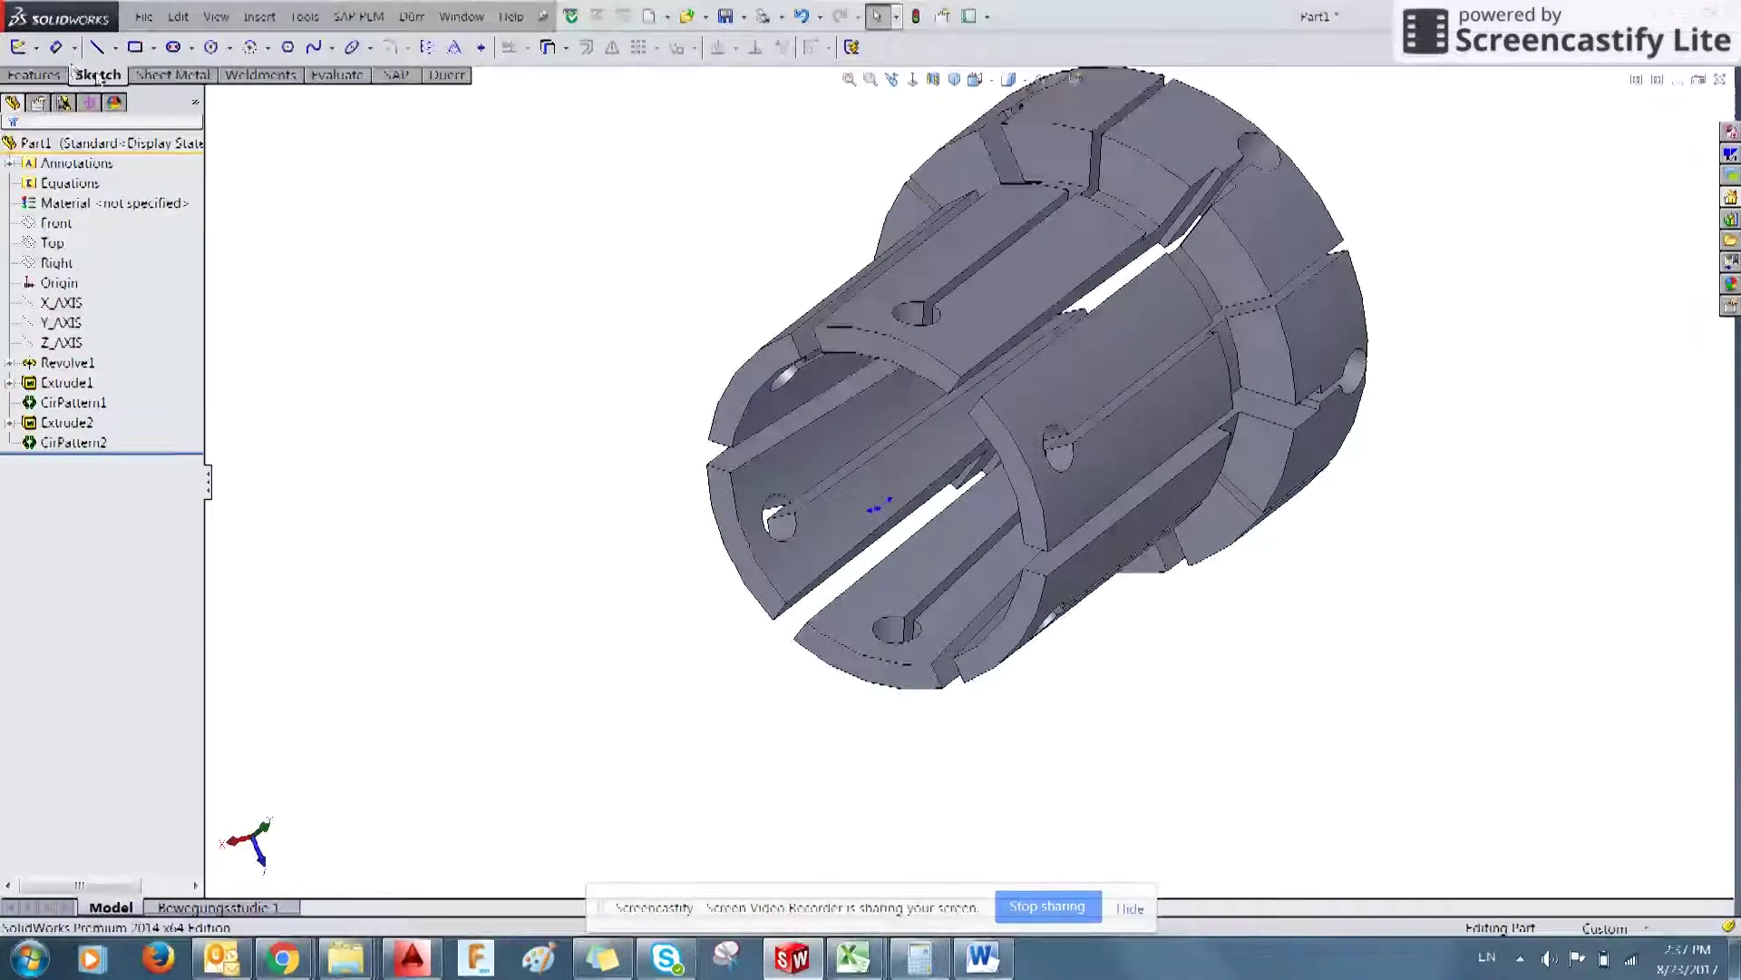
left_click(18, 49)
scroll(622, 459, "down", 3)
scroll(690, 477, "up", 1)
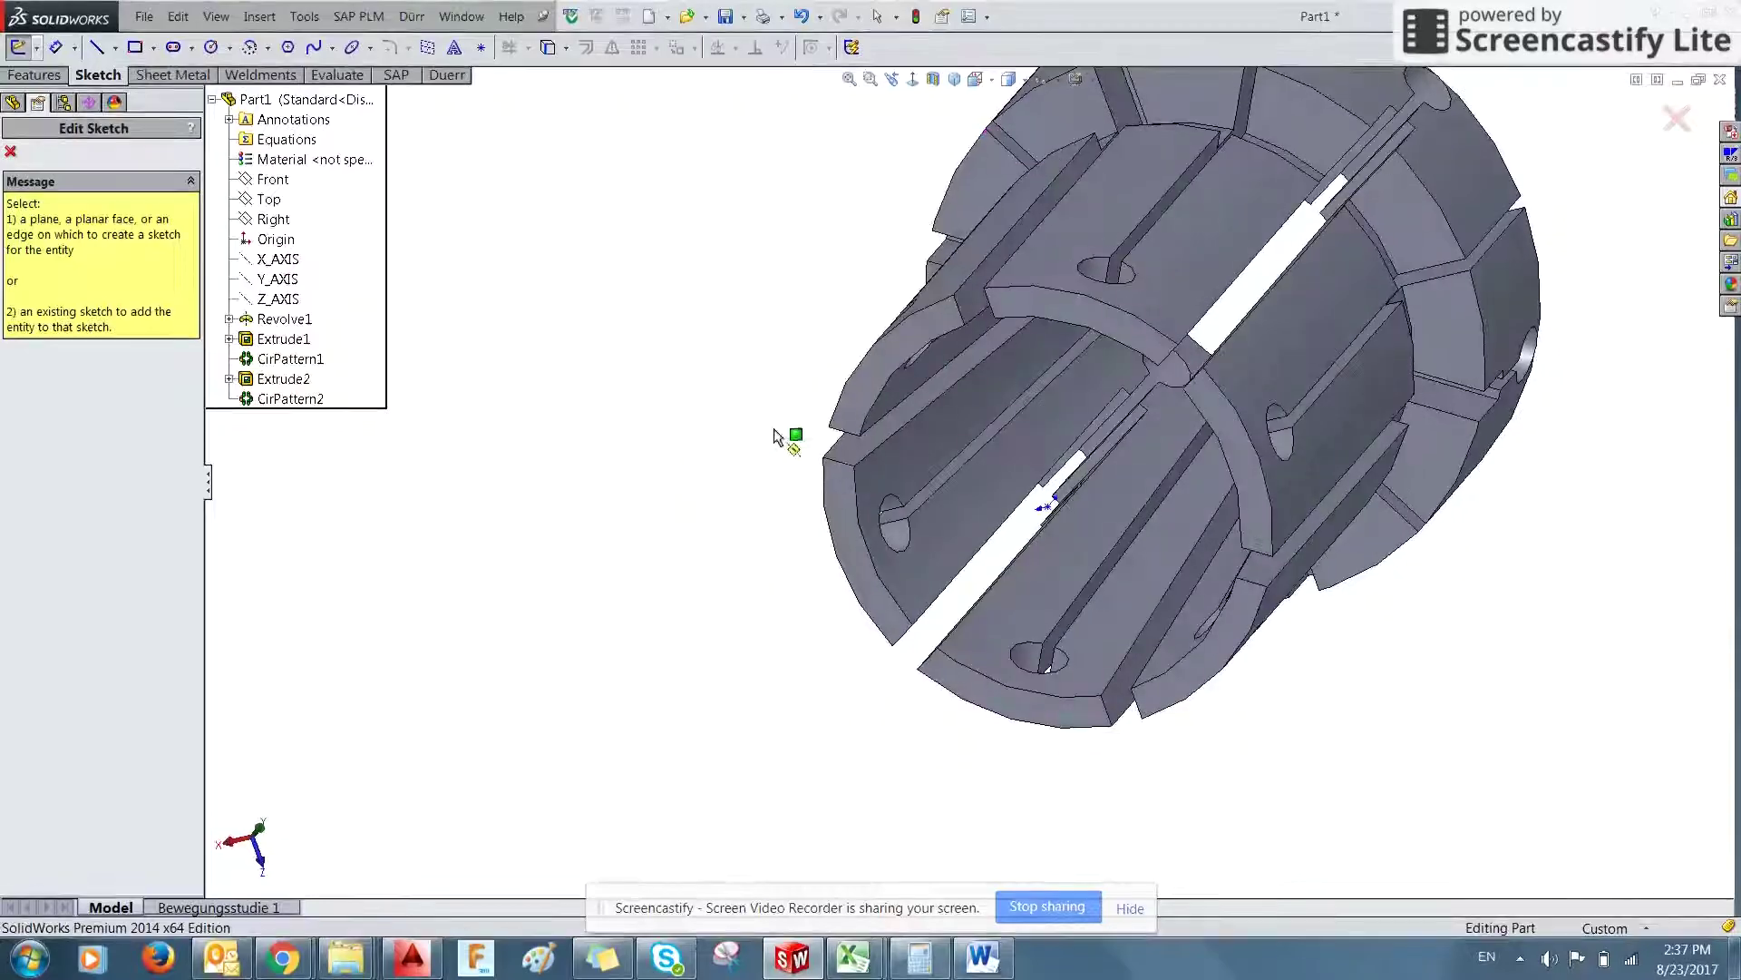
left_click(886, 373)
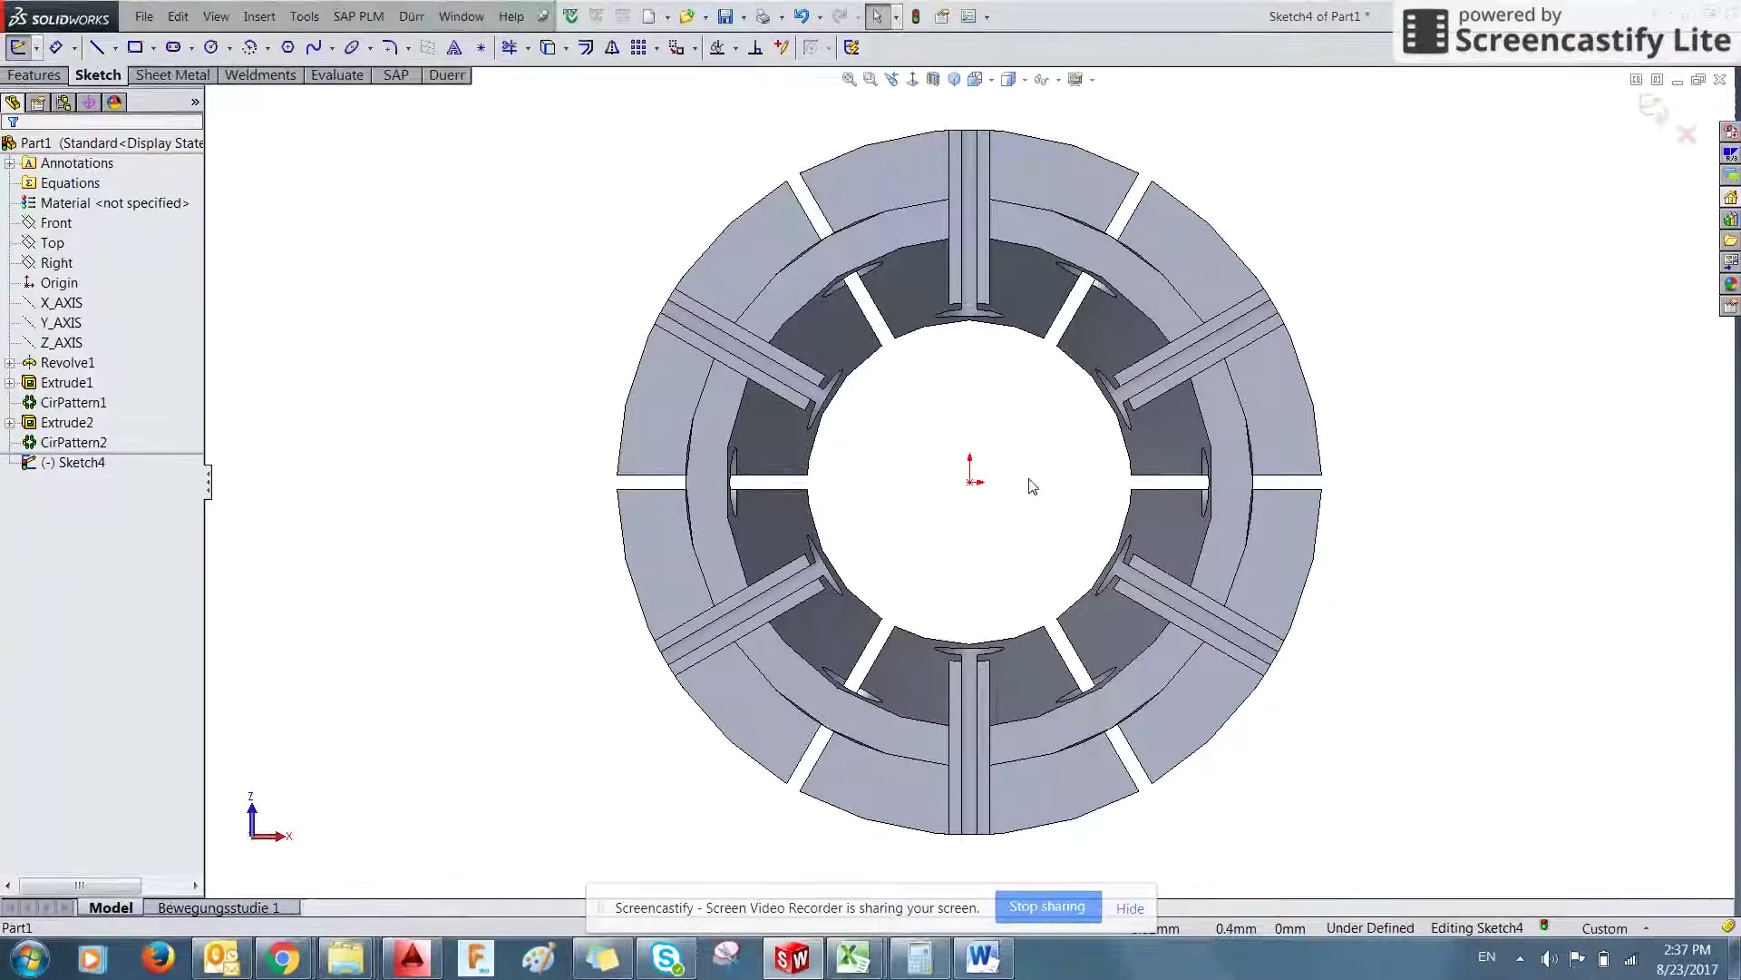
- Switch to the AutoCAD collet drawing and examine the lug outlines in the circular end view
key("alt+Tab")
scroll(536, 342, "down", 3)
middle_click_drag(536, 342, 762, 388)
scroll(765, 388, "up", 5)
middle_click_drag(798, 456, 822, 480)
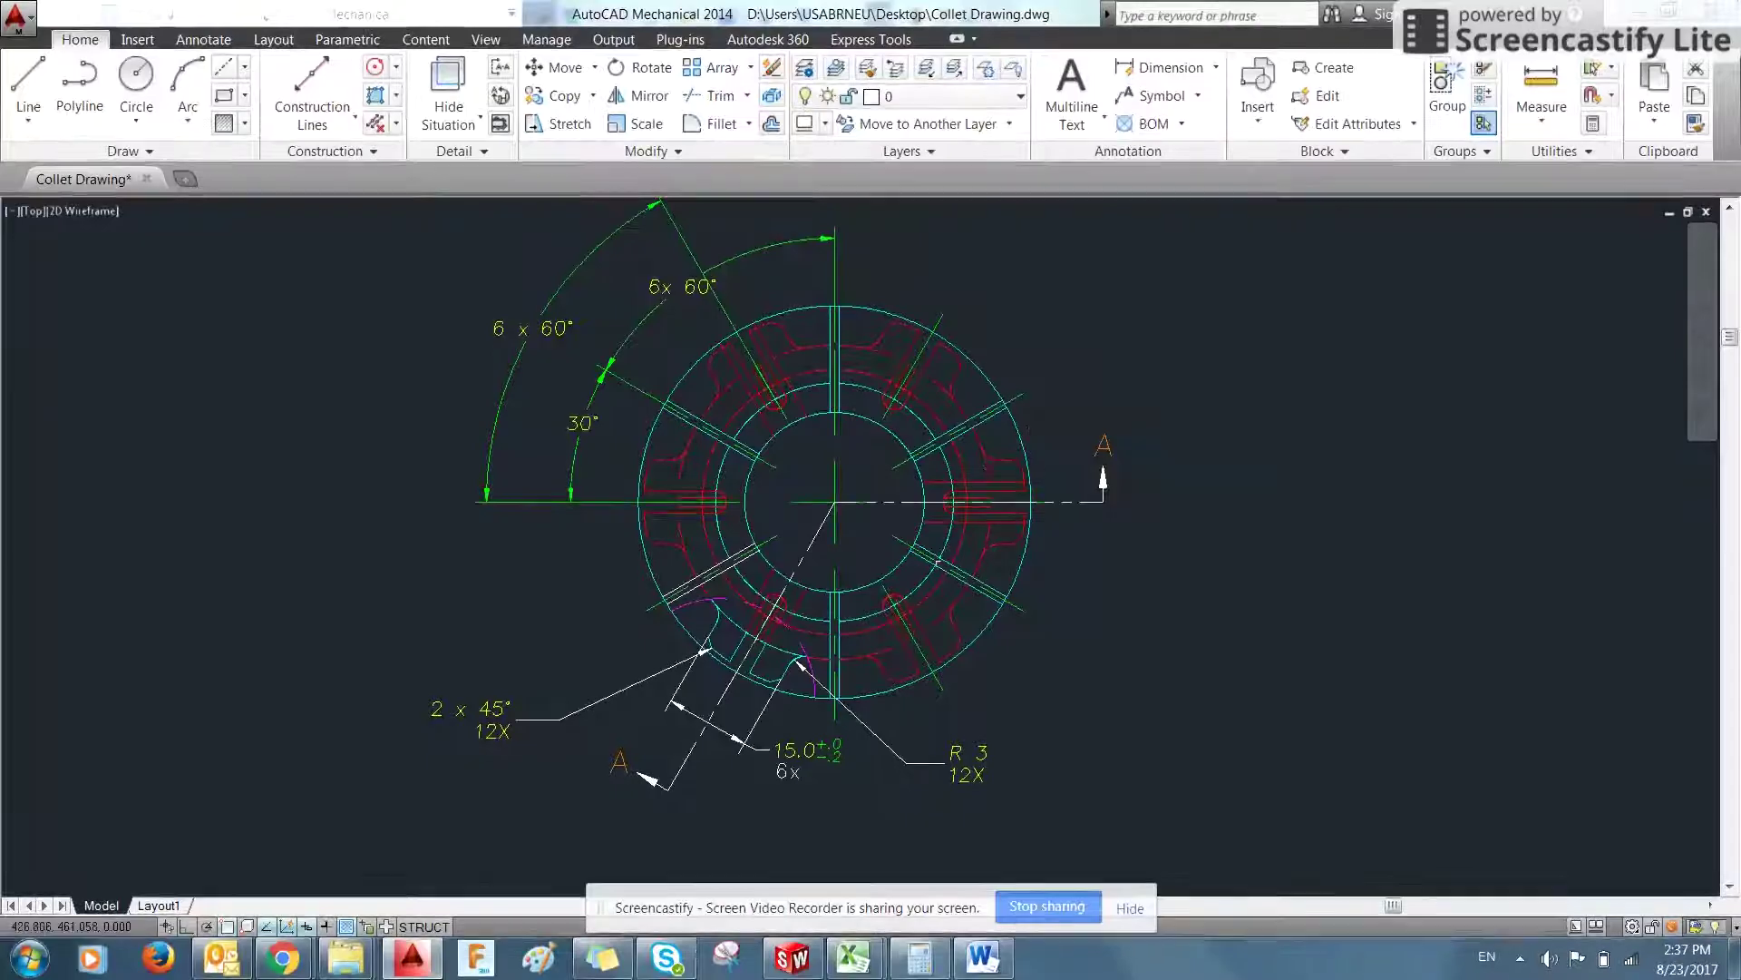
- Examine the lower flange's height, diameters and corner radius in Section A-A of the drawing
scroll(839, 544, "down", 2)
middle_click_drag(839, 544, 839, 159)
scroll(916, 508, "up", 3)
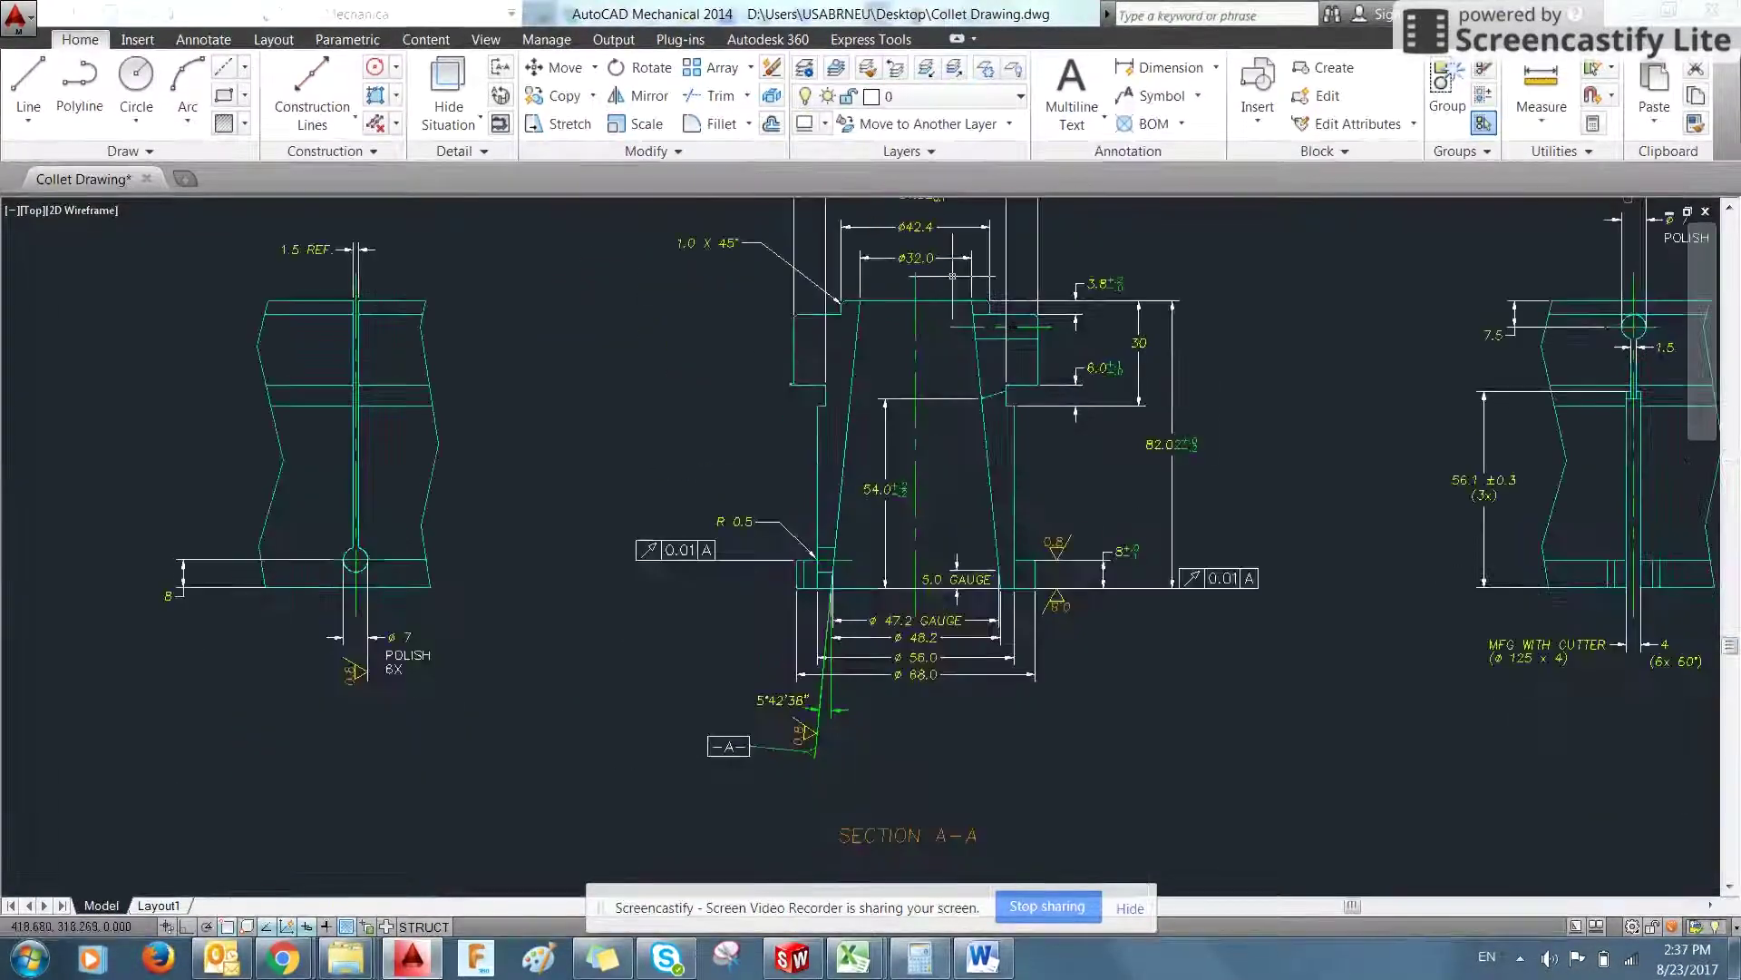
scroll(1079, 681, "down", 3)
scroll(1079, 680, "up", 5)
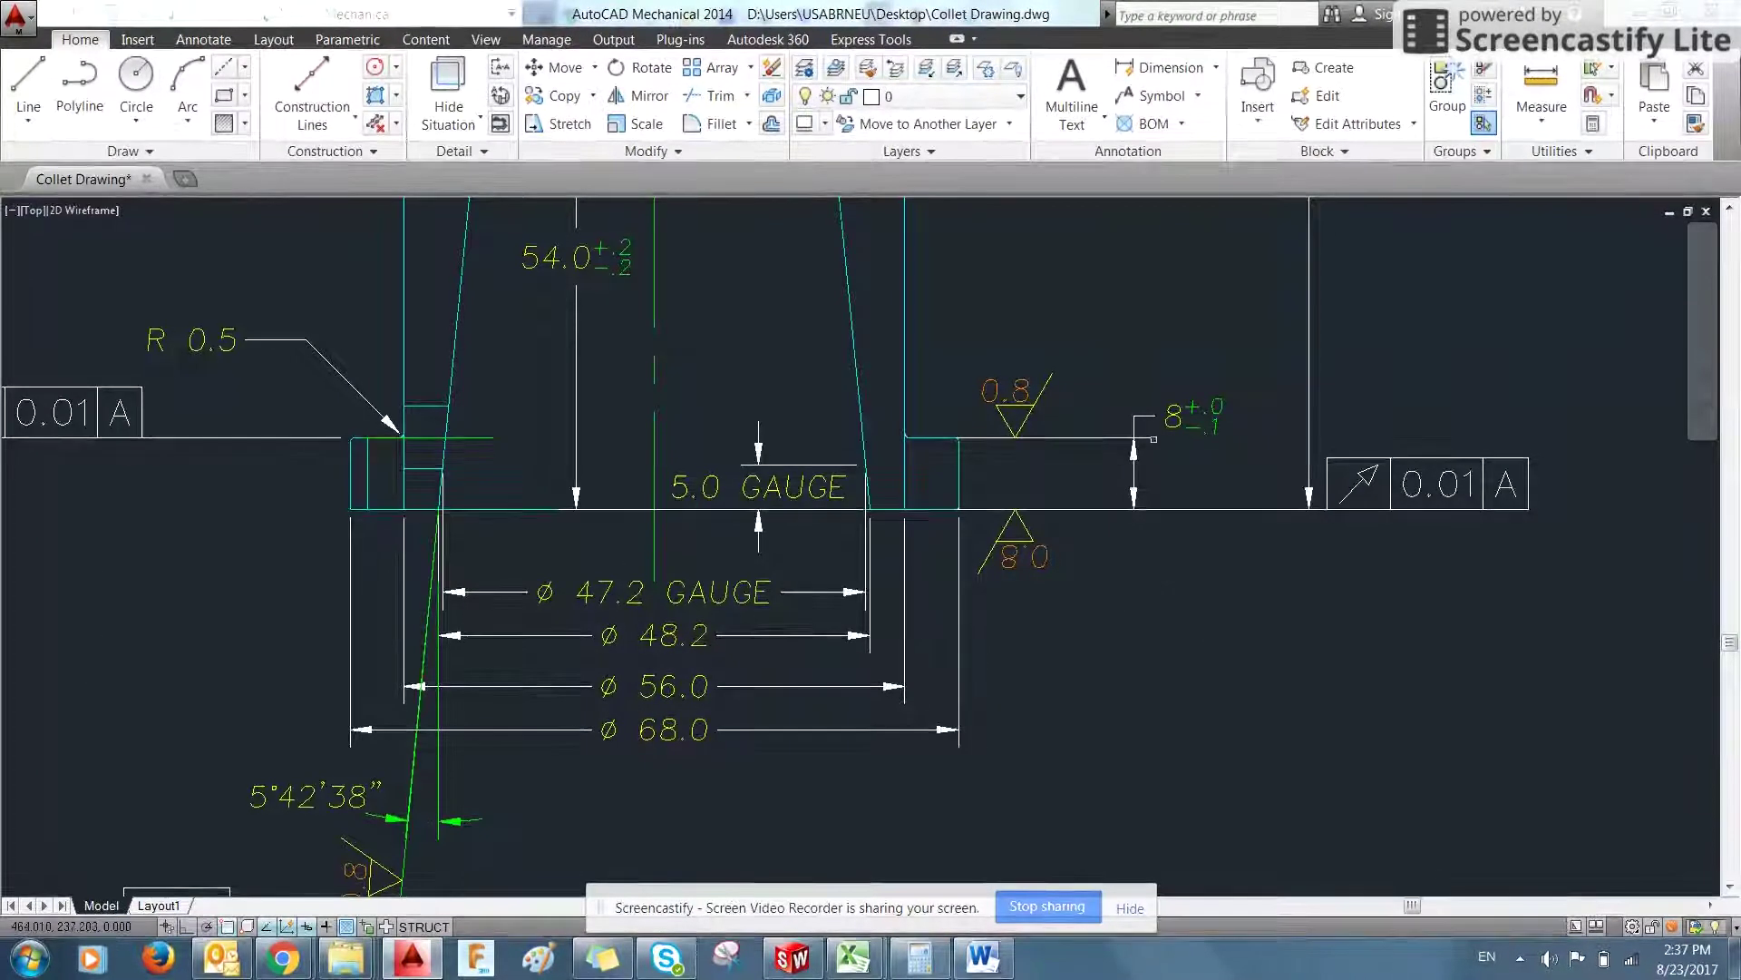
scroll(989, 485, "down", 4)
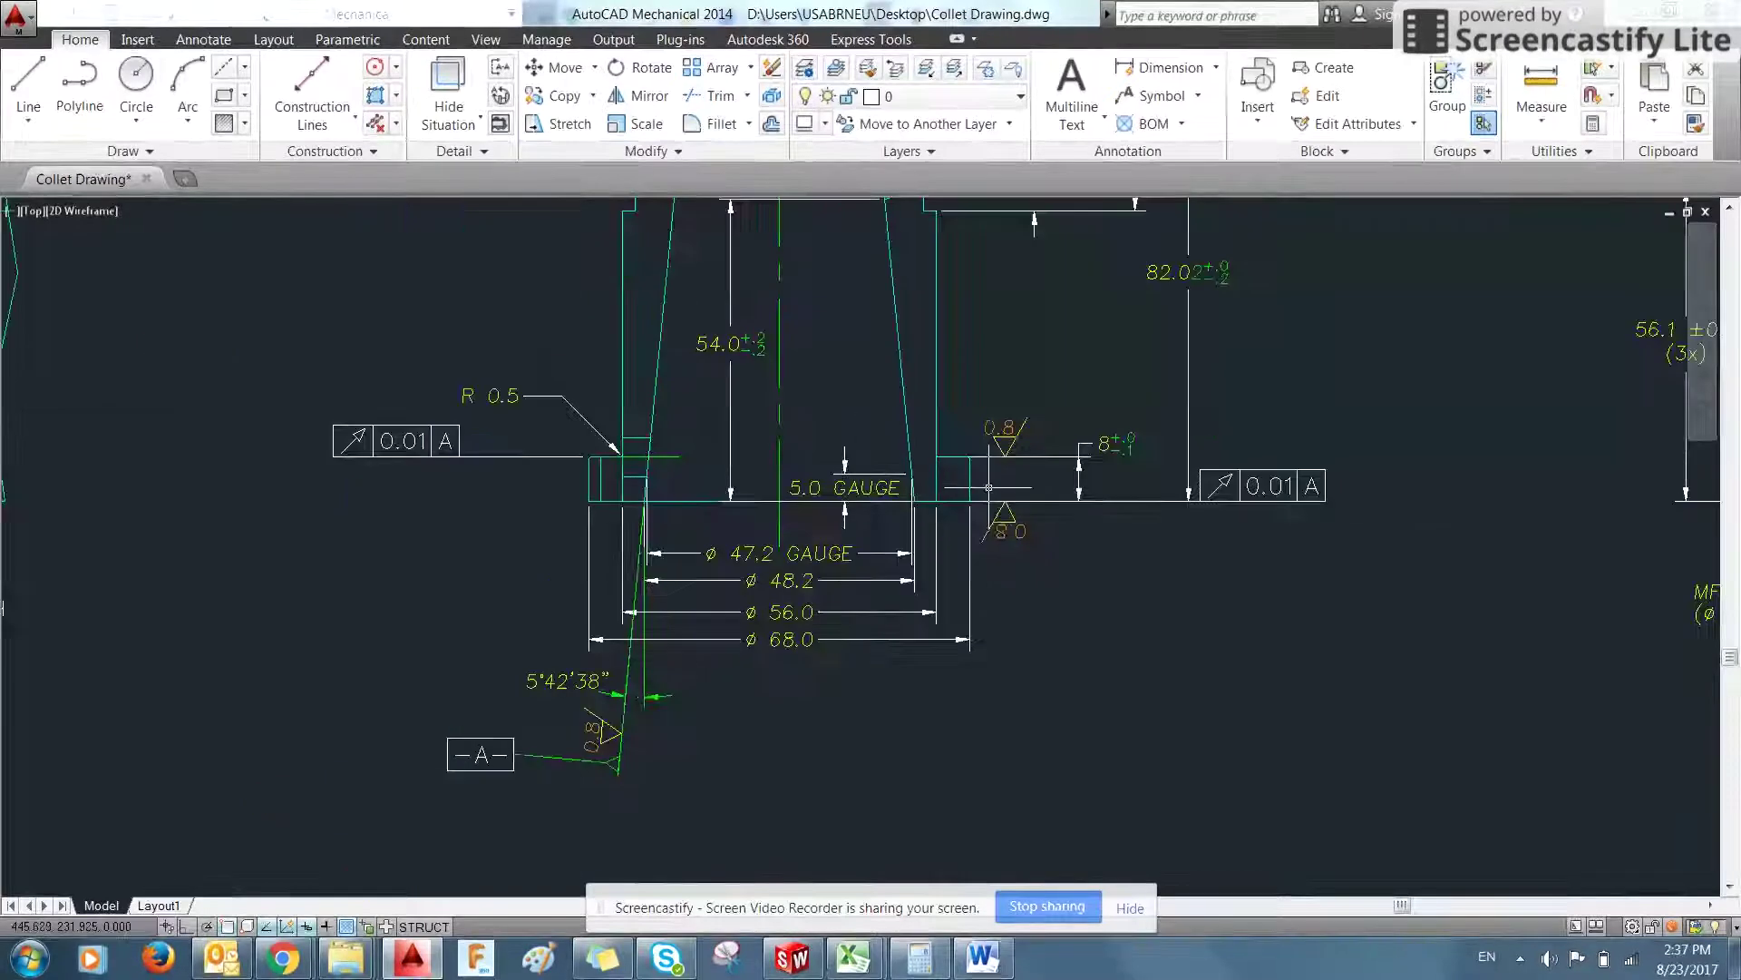
scroll(746, 471, "up", 8)
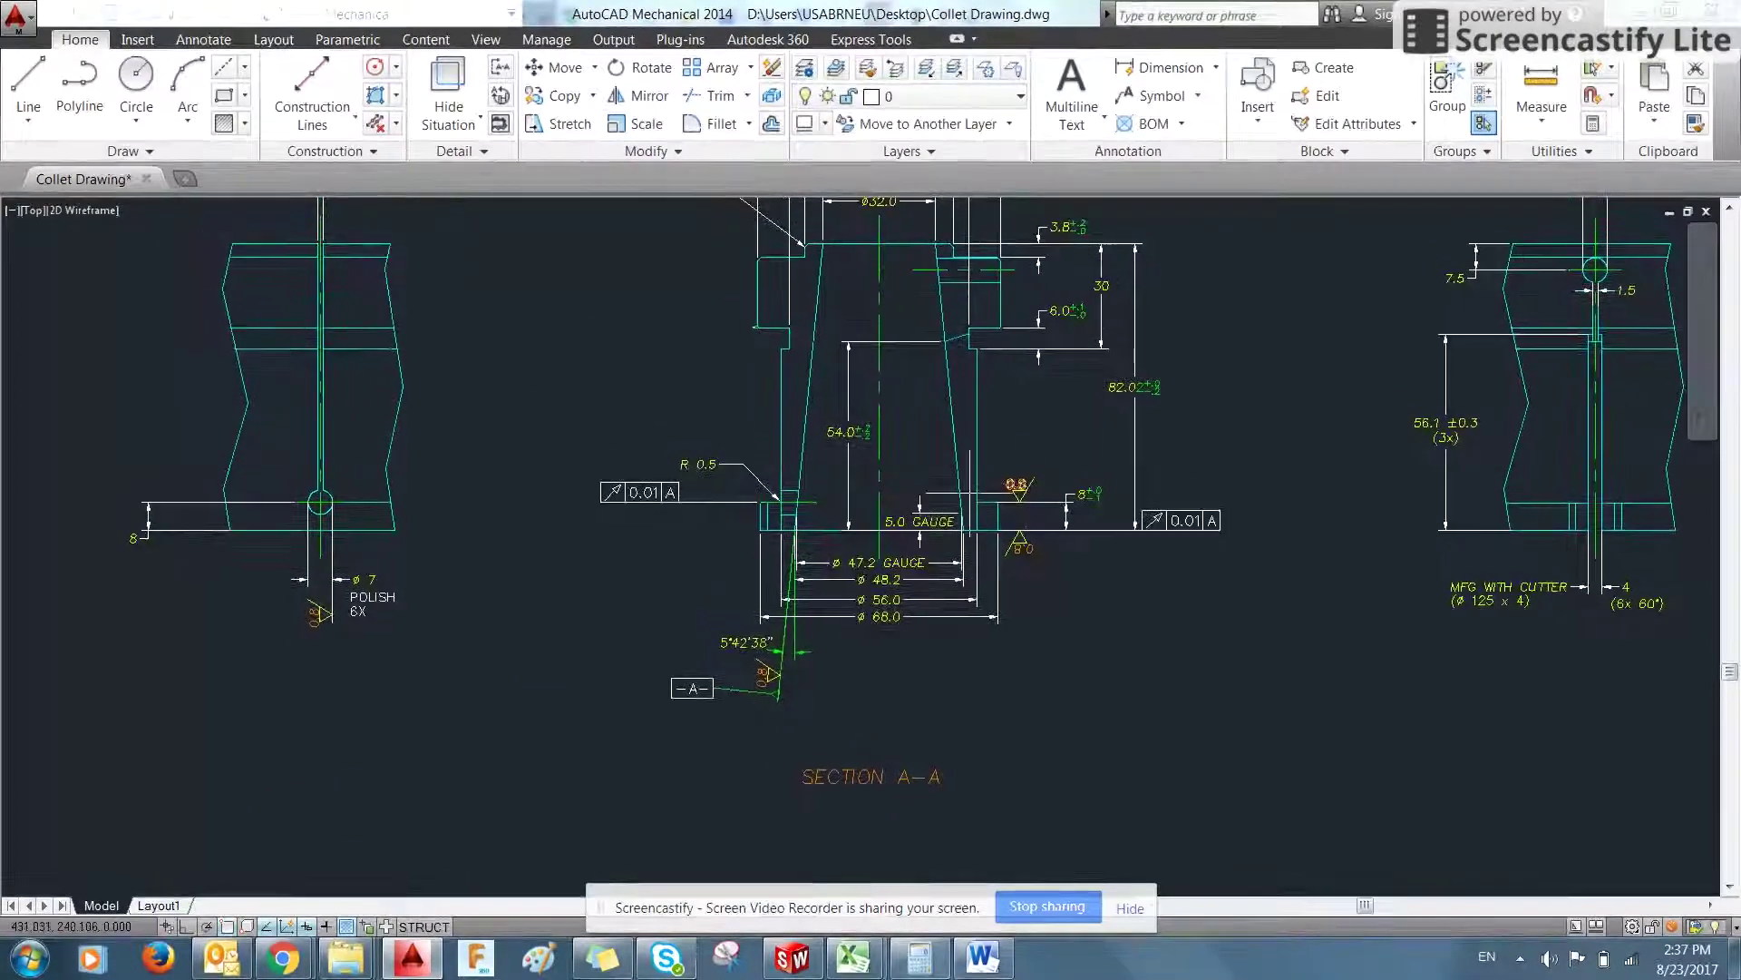
middle_click_drag(839, 466, 929, 580)
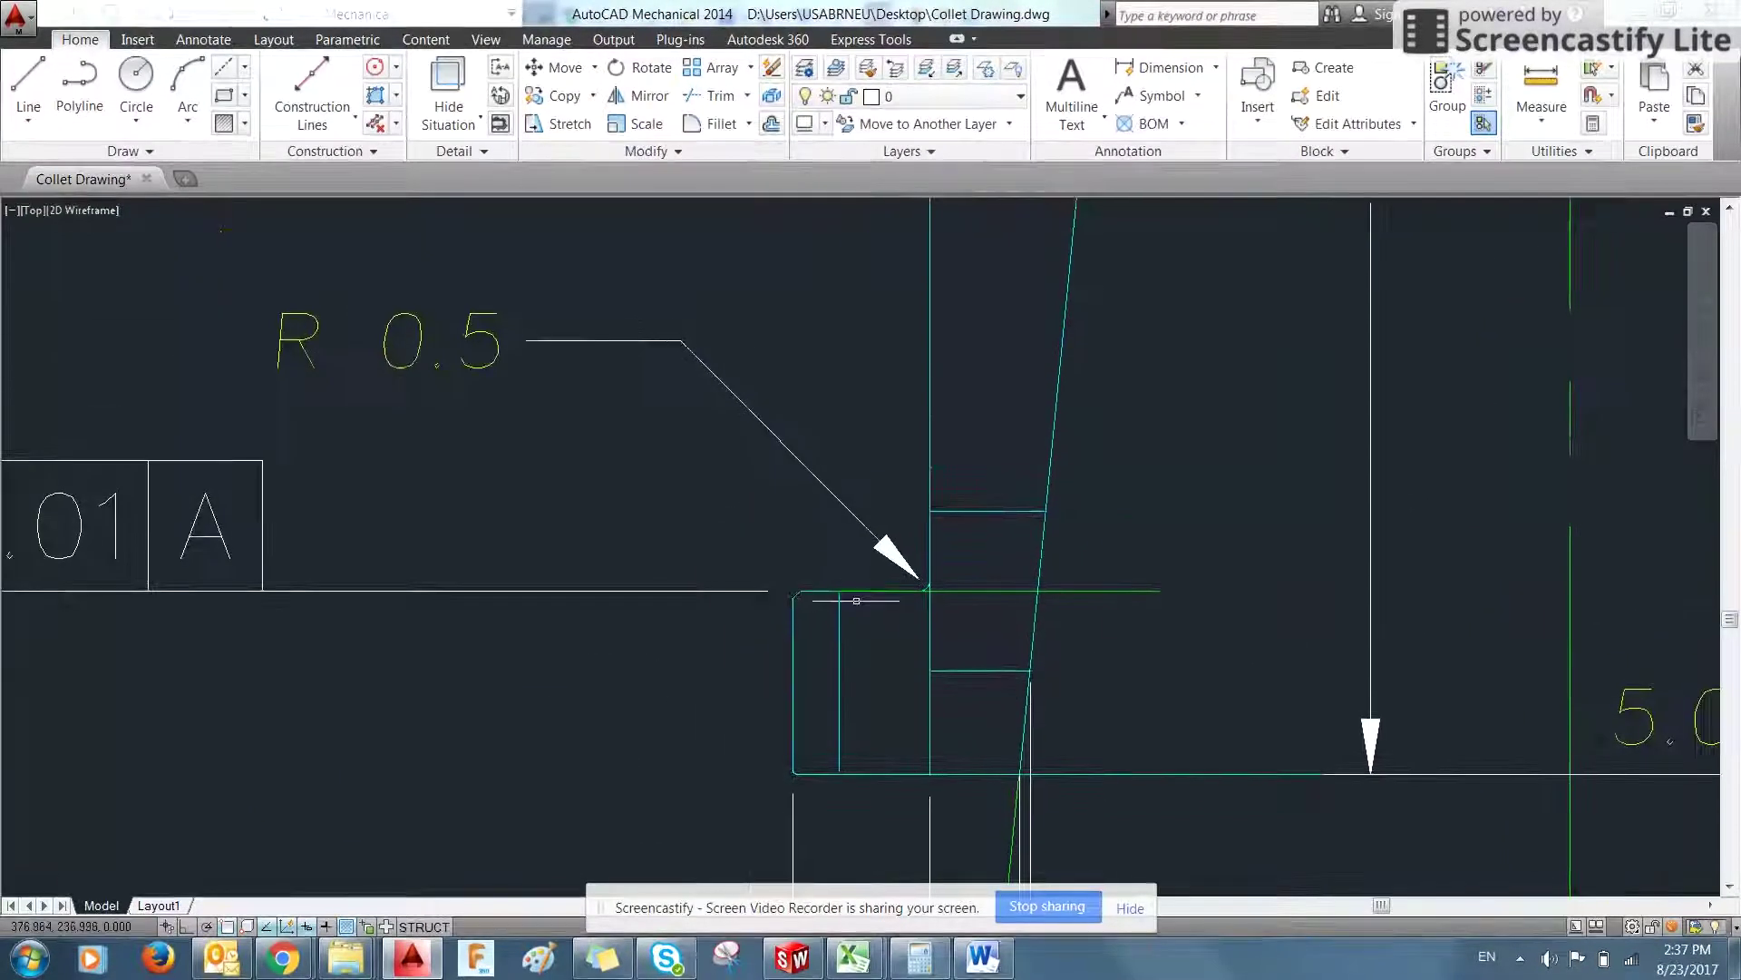
scroll(907, 583, "down", 1)
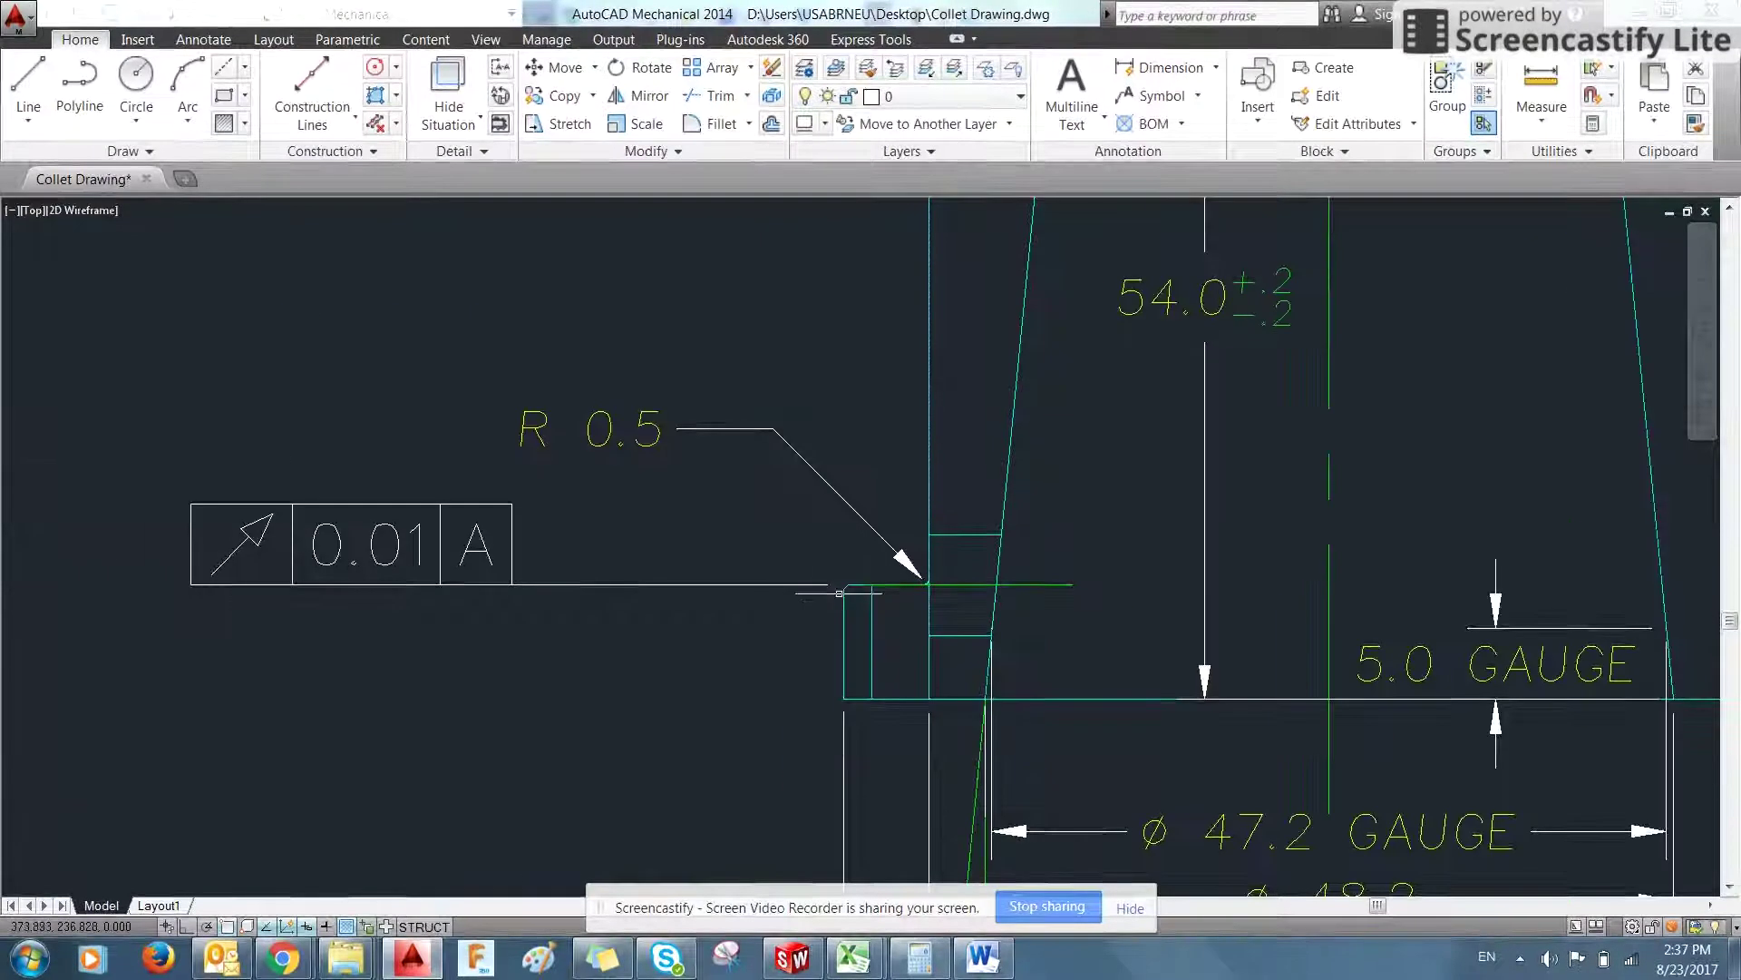
scroll(925, 580, "down", 6)
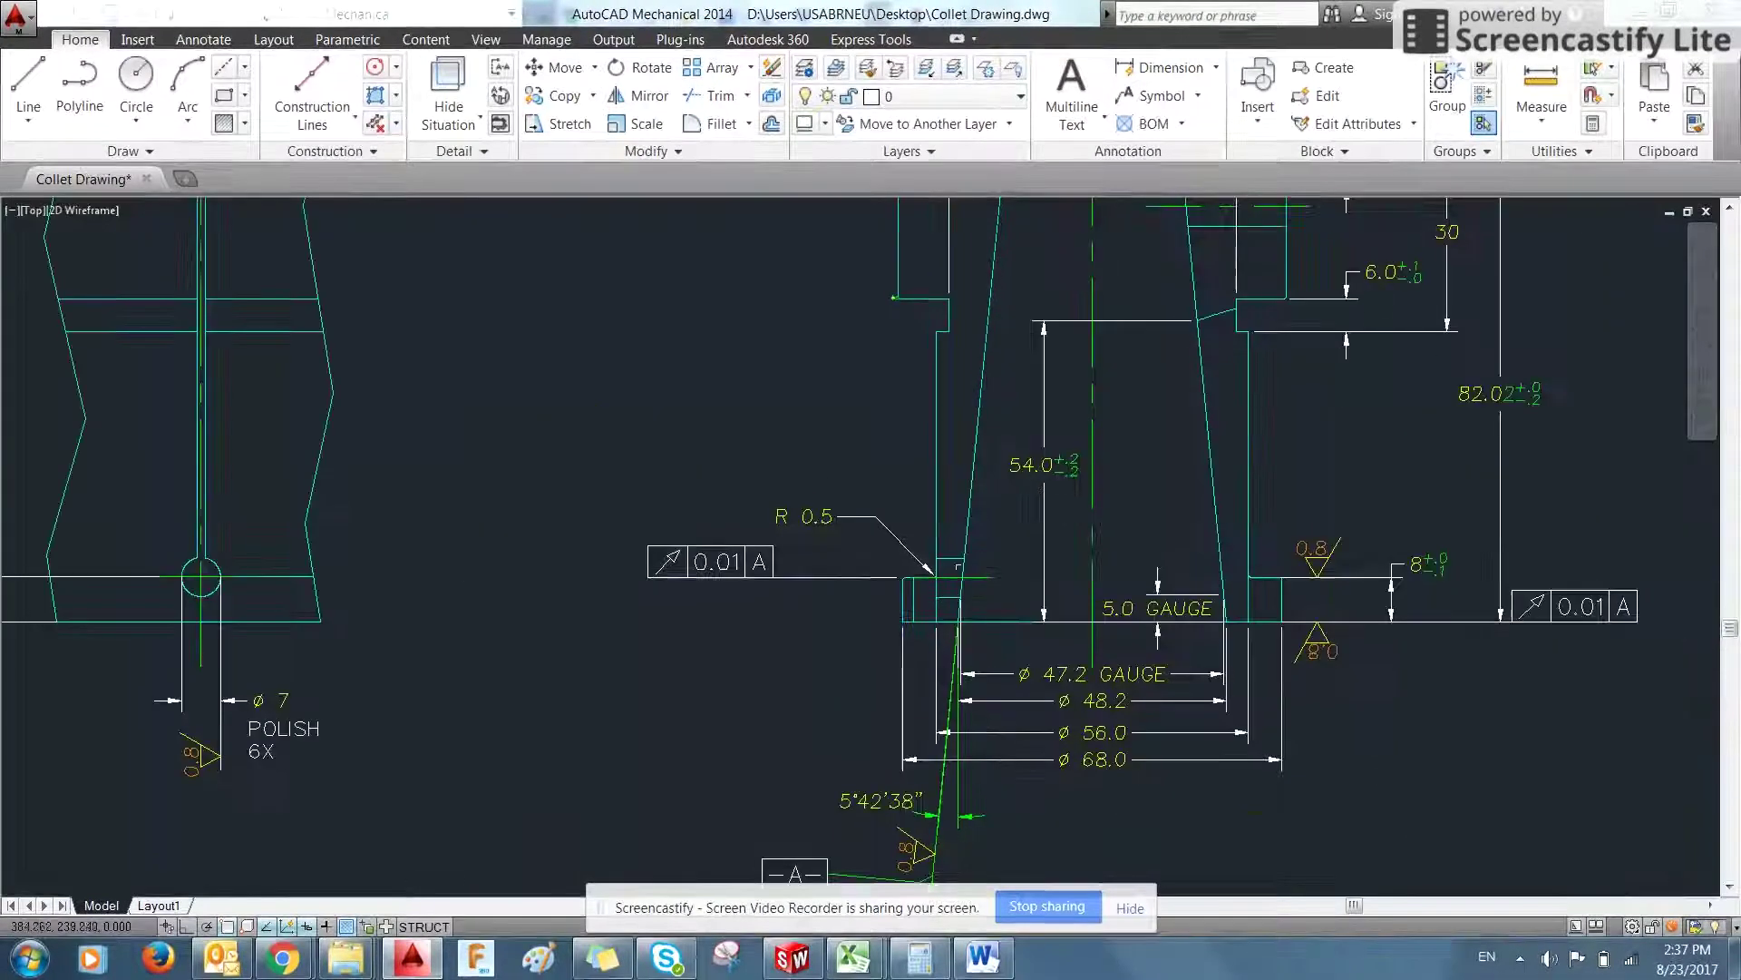
- Examine the width, chamfer and radius callouts of the lugs in the drawing's end view
mouse_move(1142, 539)
middle_mouse_down()
mouse_move(992, 540)
mouse_move(847, 595)
mouse_move(848, 635)
middle_mouse_up()
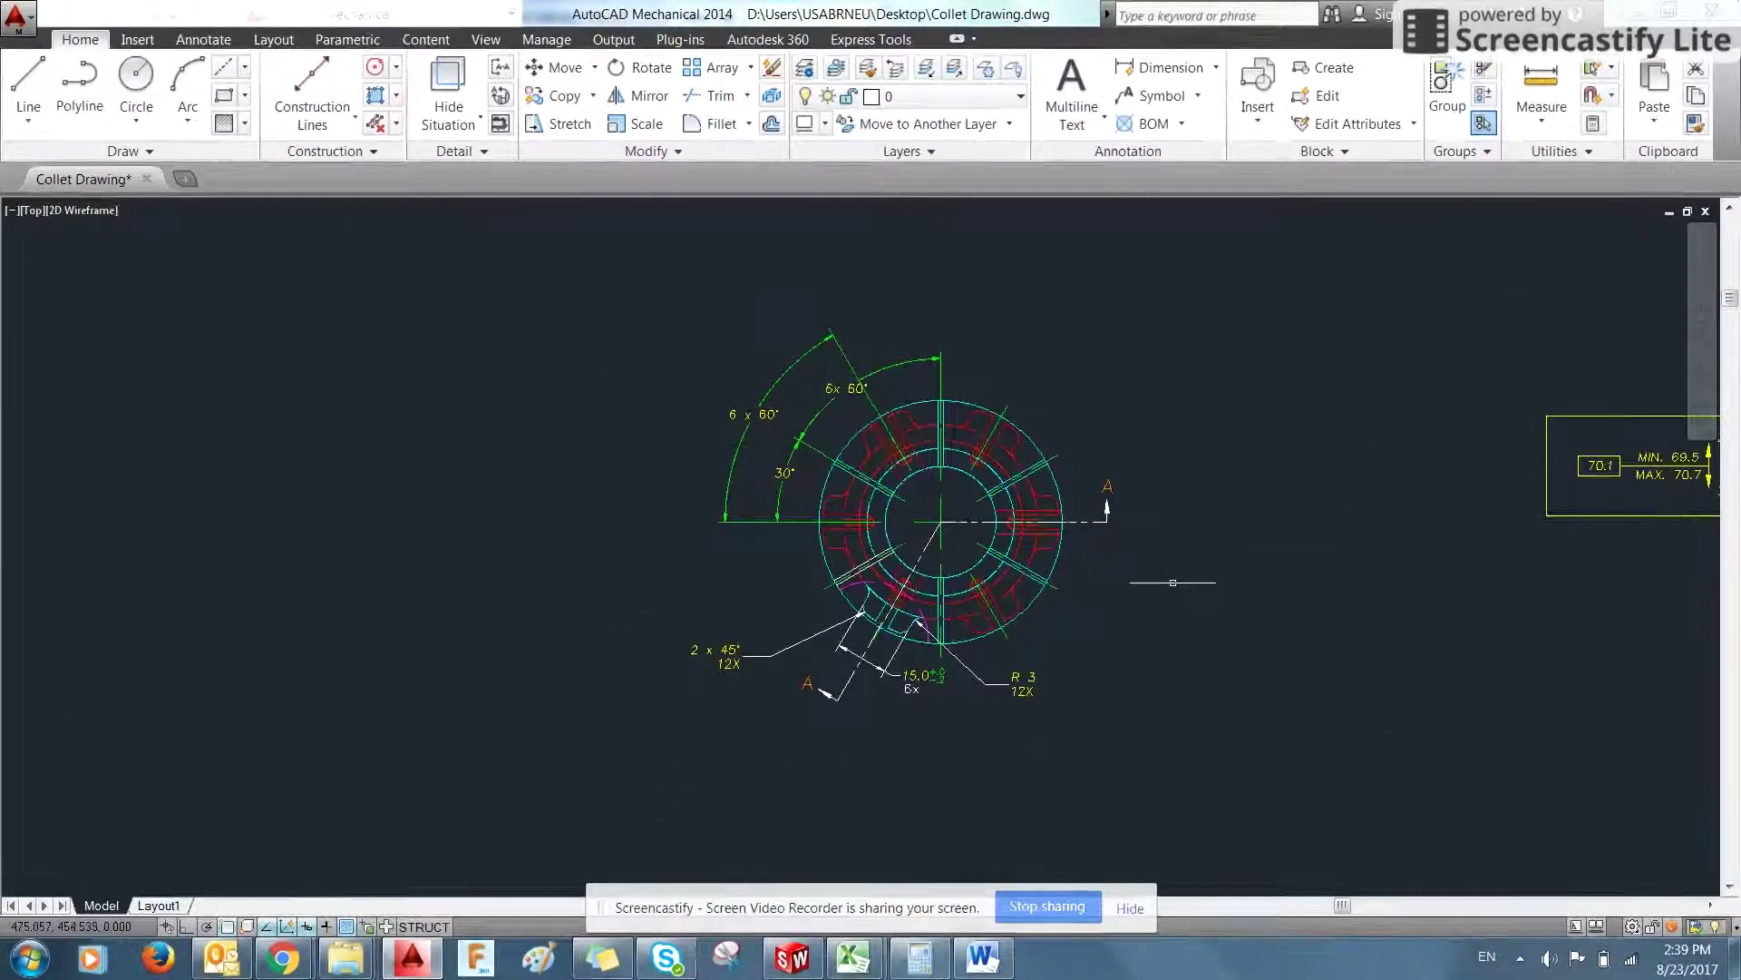
scroll(1170, 583, "up", 2)
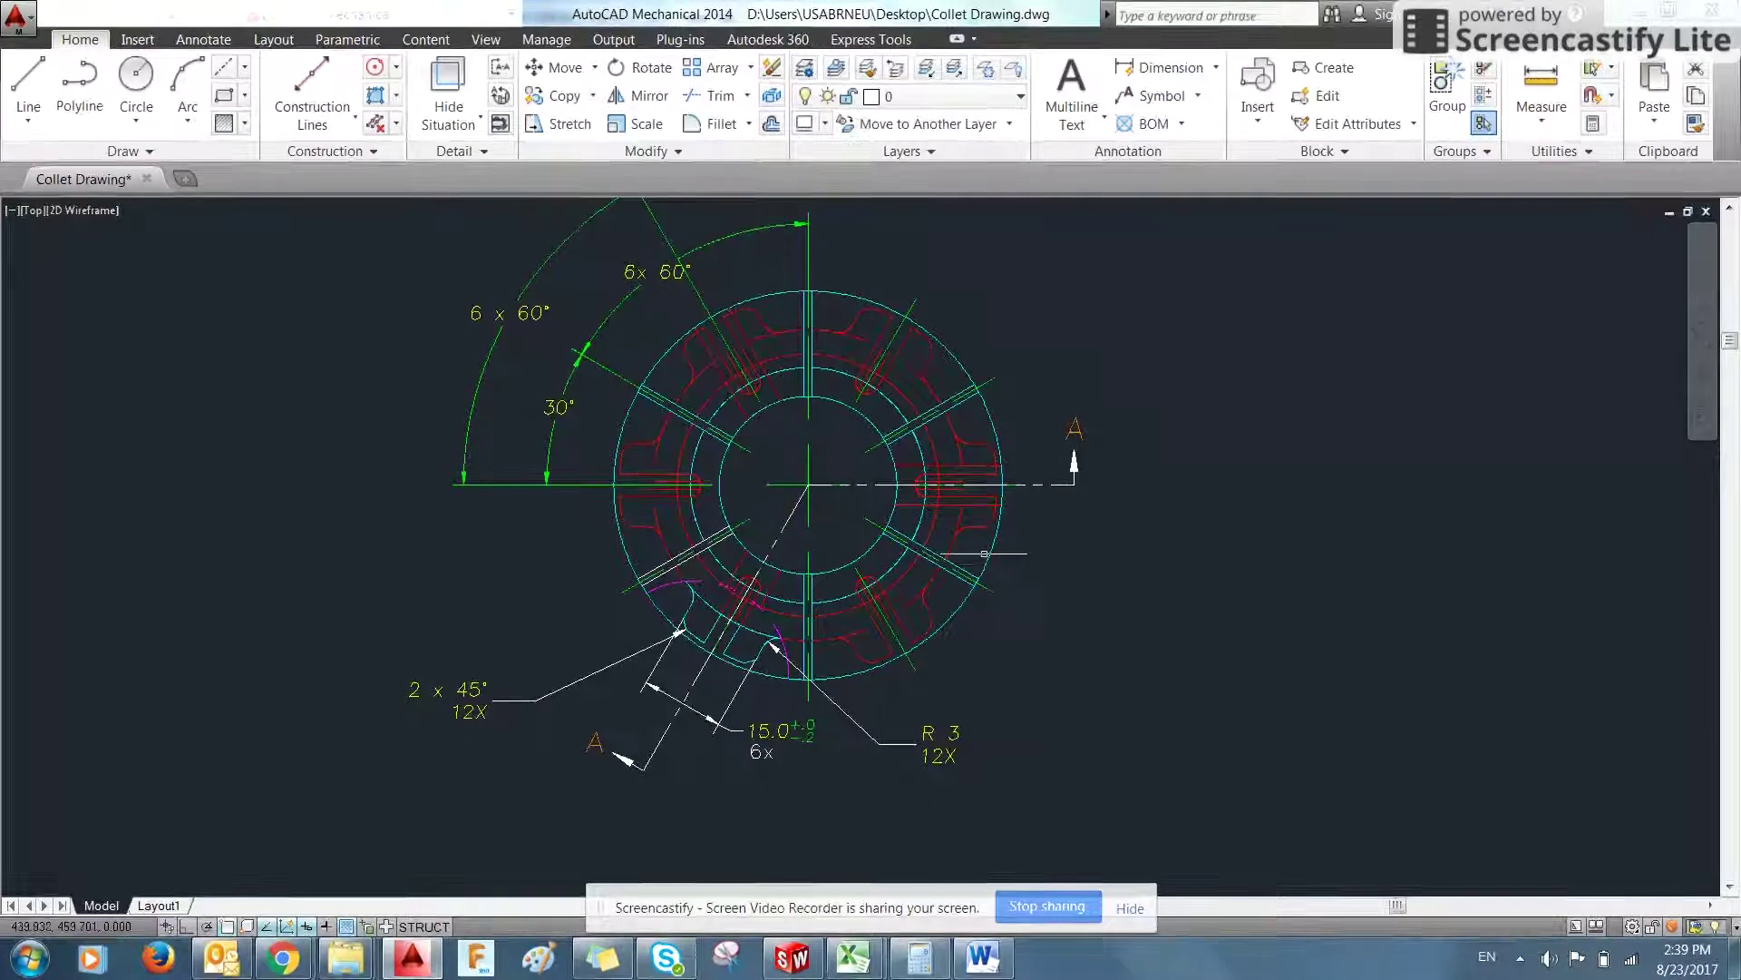
scroll(730, 660, "up", 2)
mouse_move(752, 720)
middle_mouse_down()
mouse_move(802, 717)
mouse_move(819, 649)
middle_mouse_up()
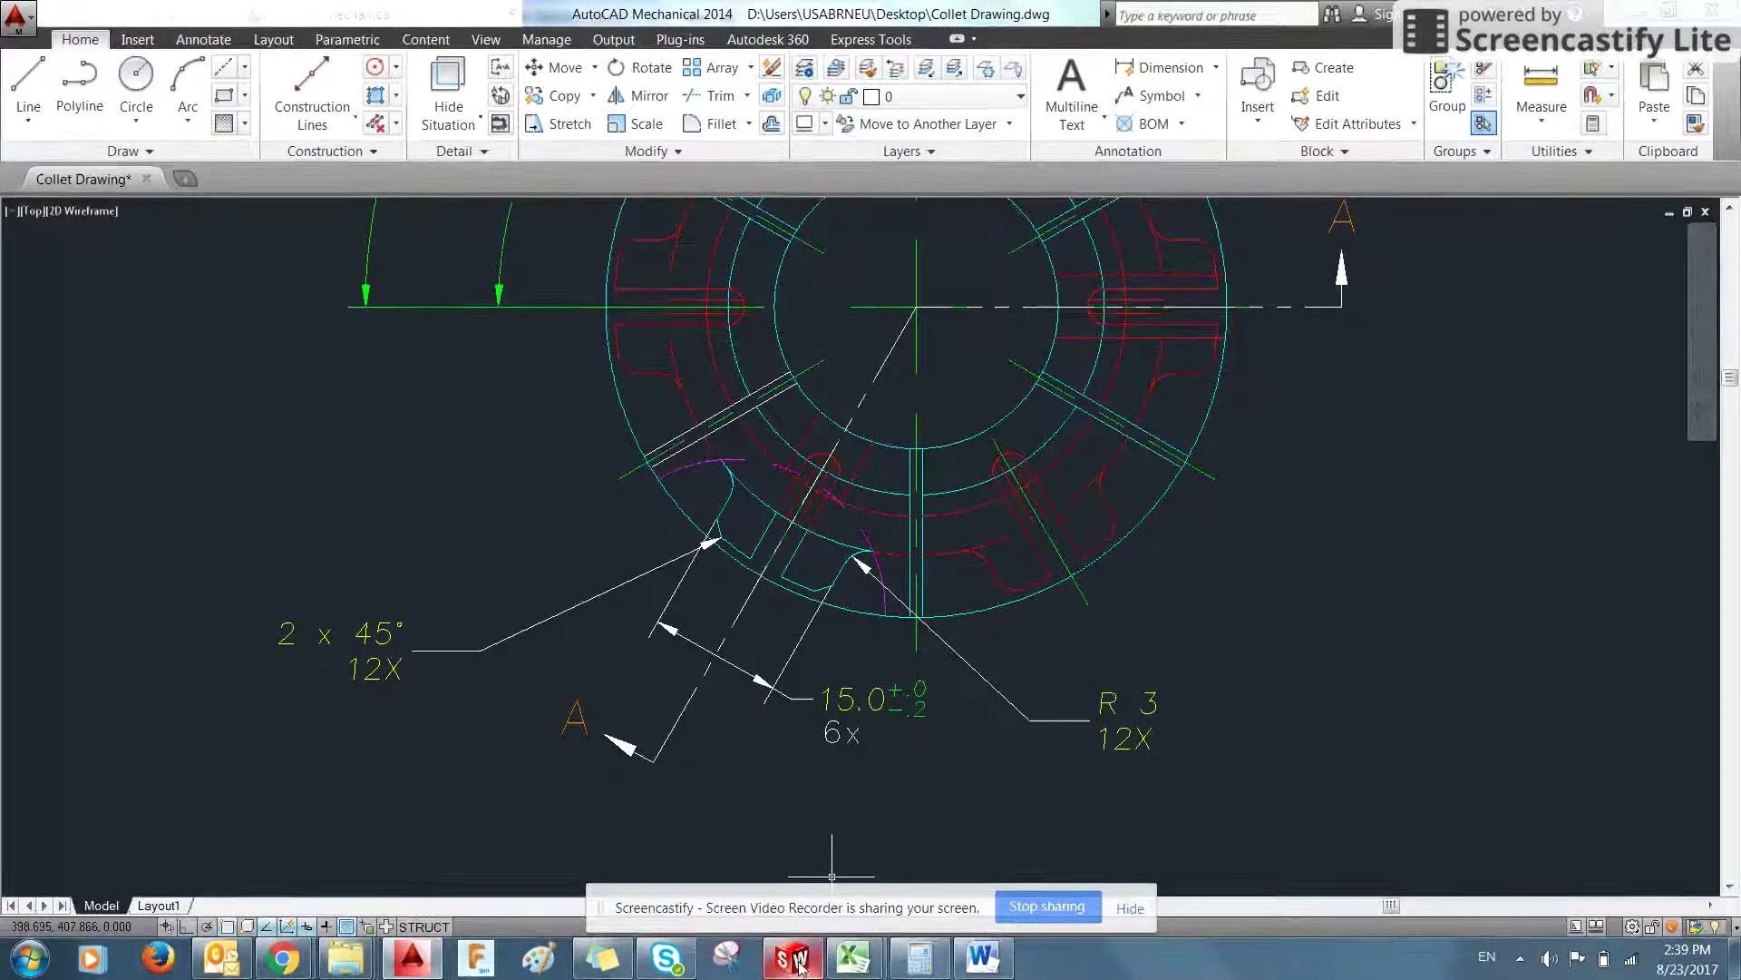
mouse_move(798, 967)
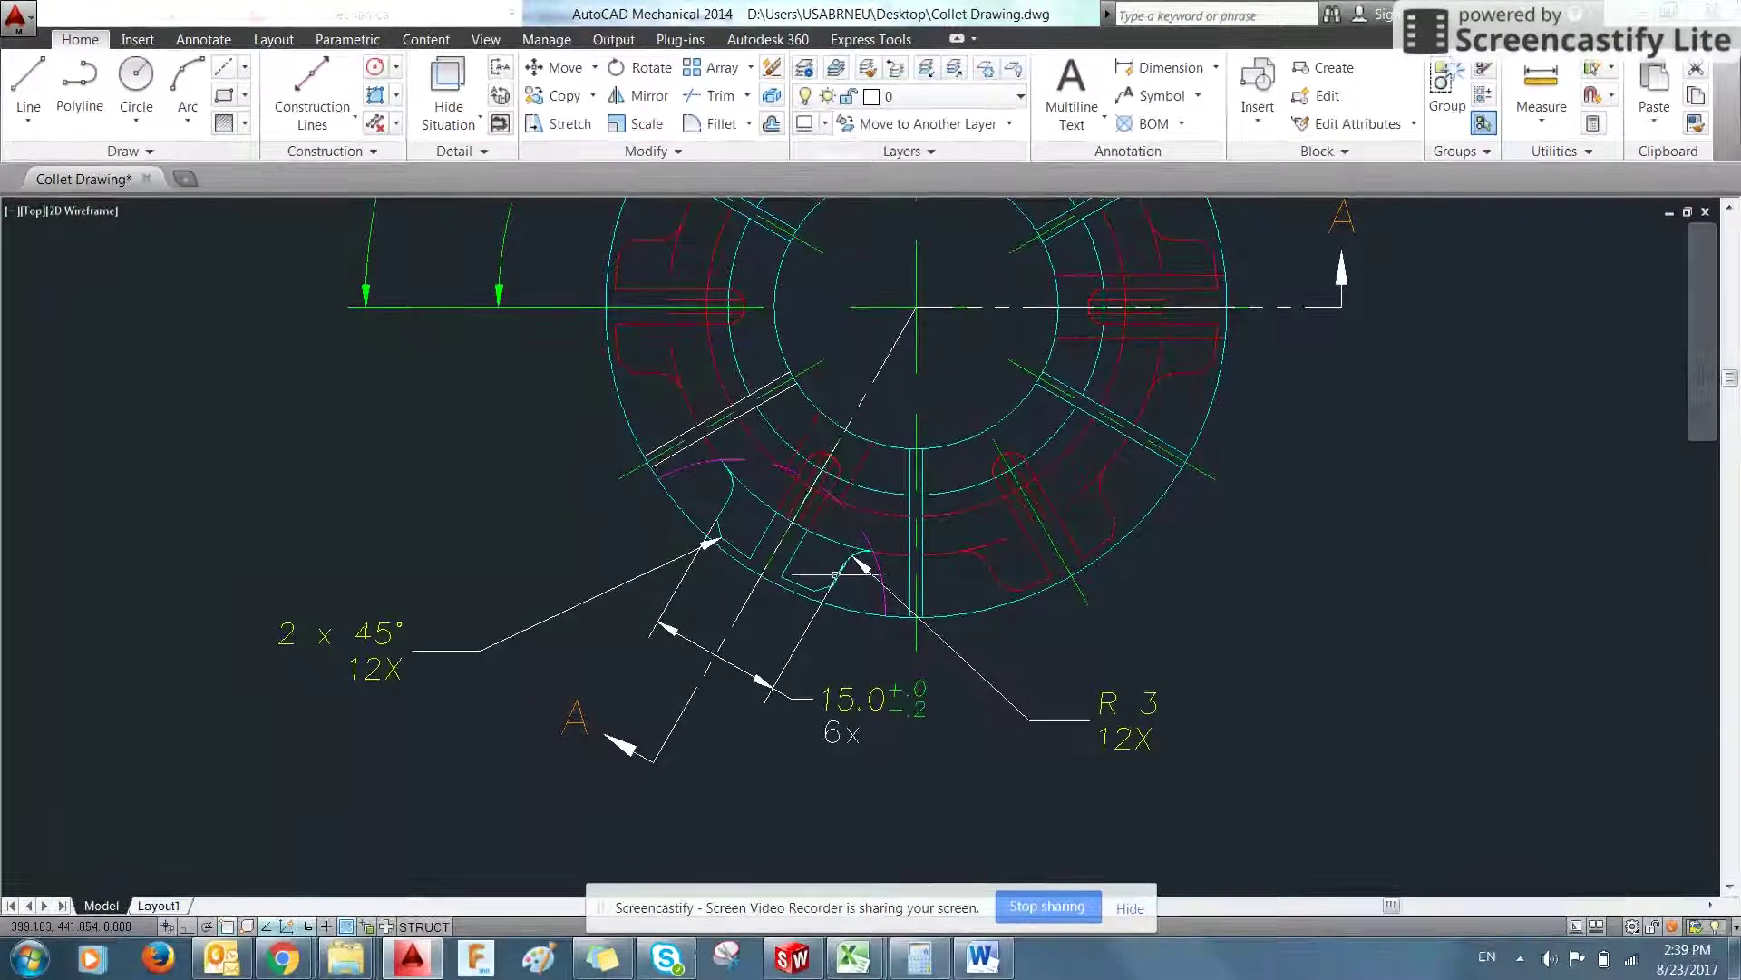
- Check the lower flange's outer diameter in Section A-A, then return to the SolidWorks sketch
scroll(848, 630, "down", 4)
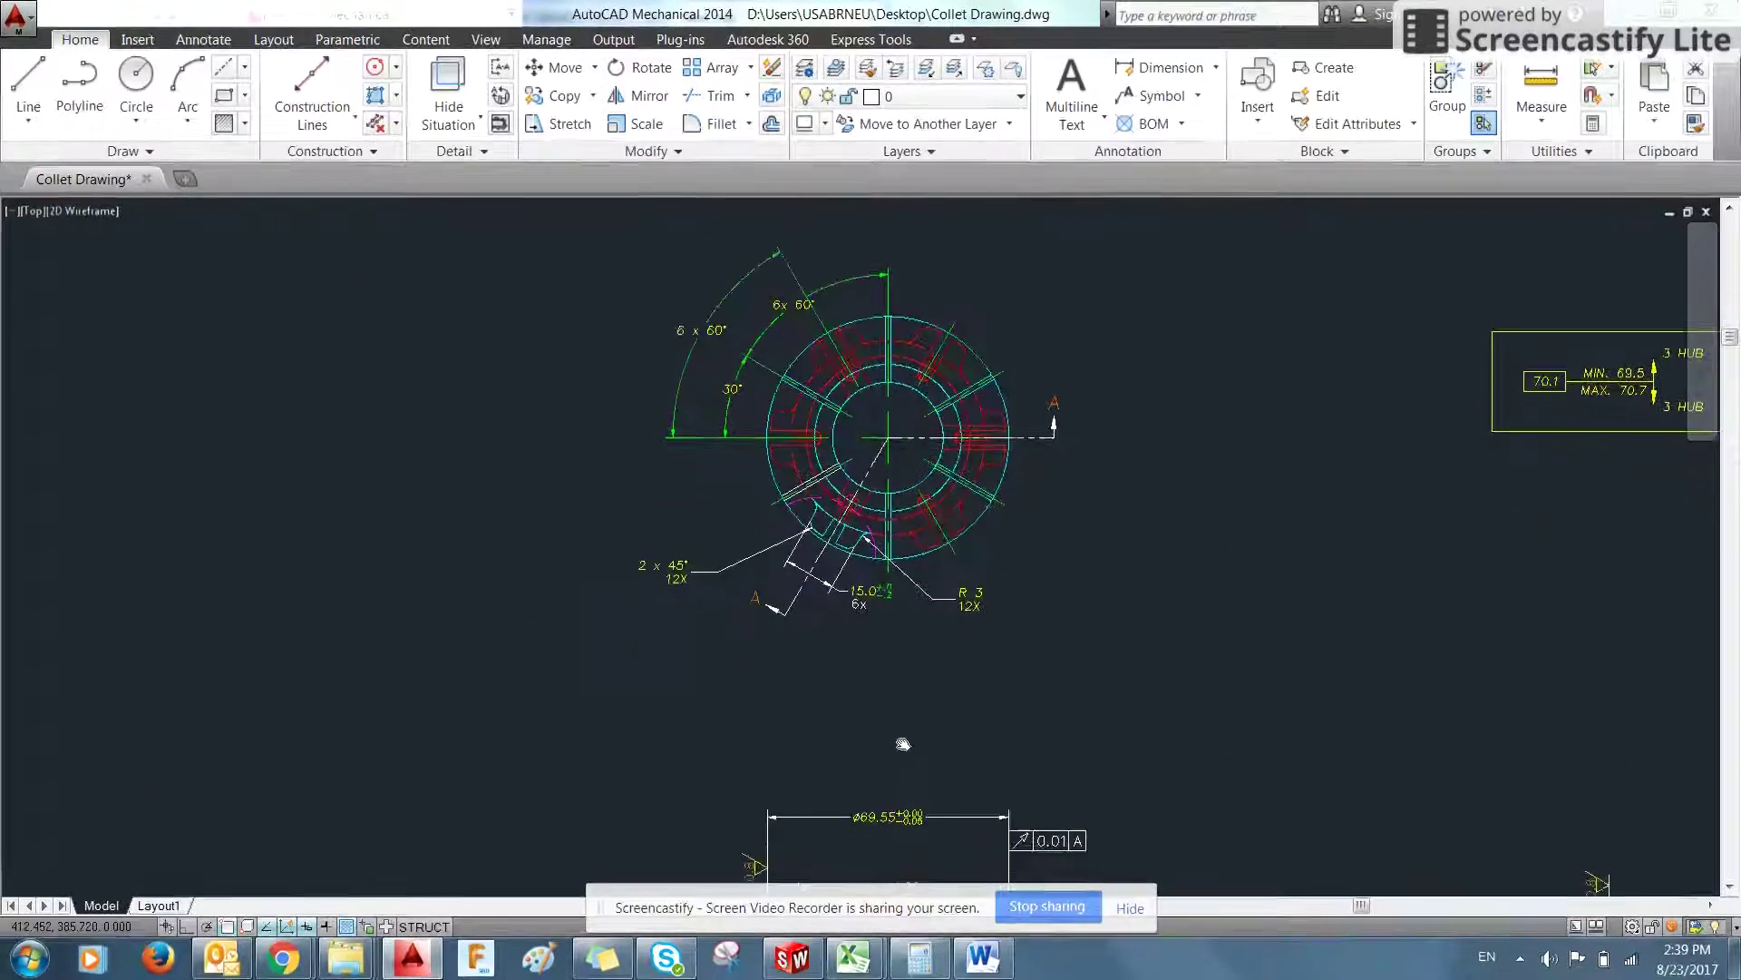
middle_click_drag(901, 747, 906, 505)
scroll(922, 528, "up", 2)
scroll(1020, 744, "up", 2)
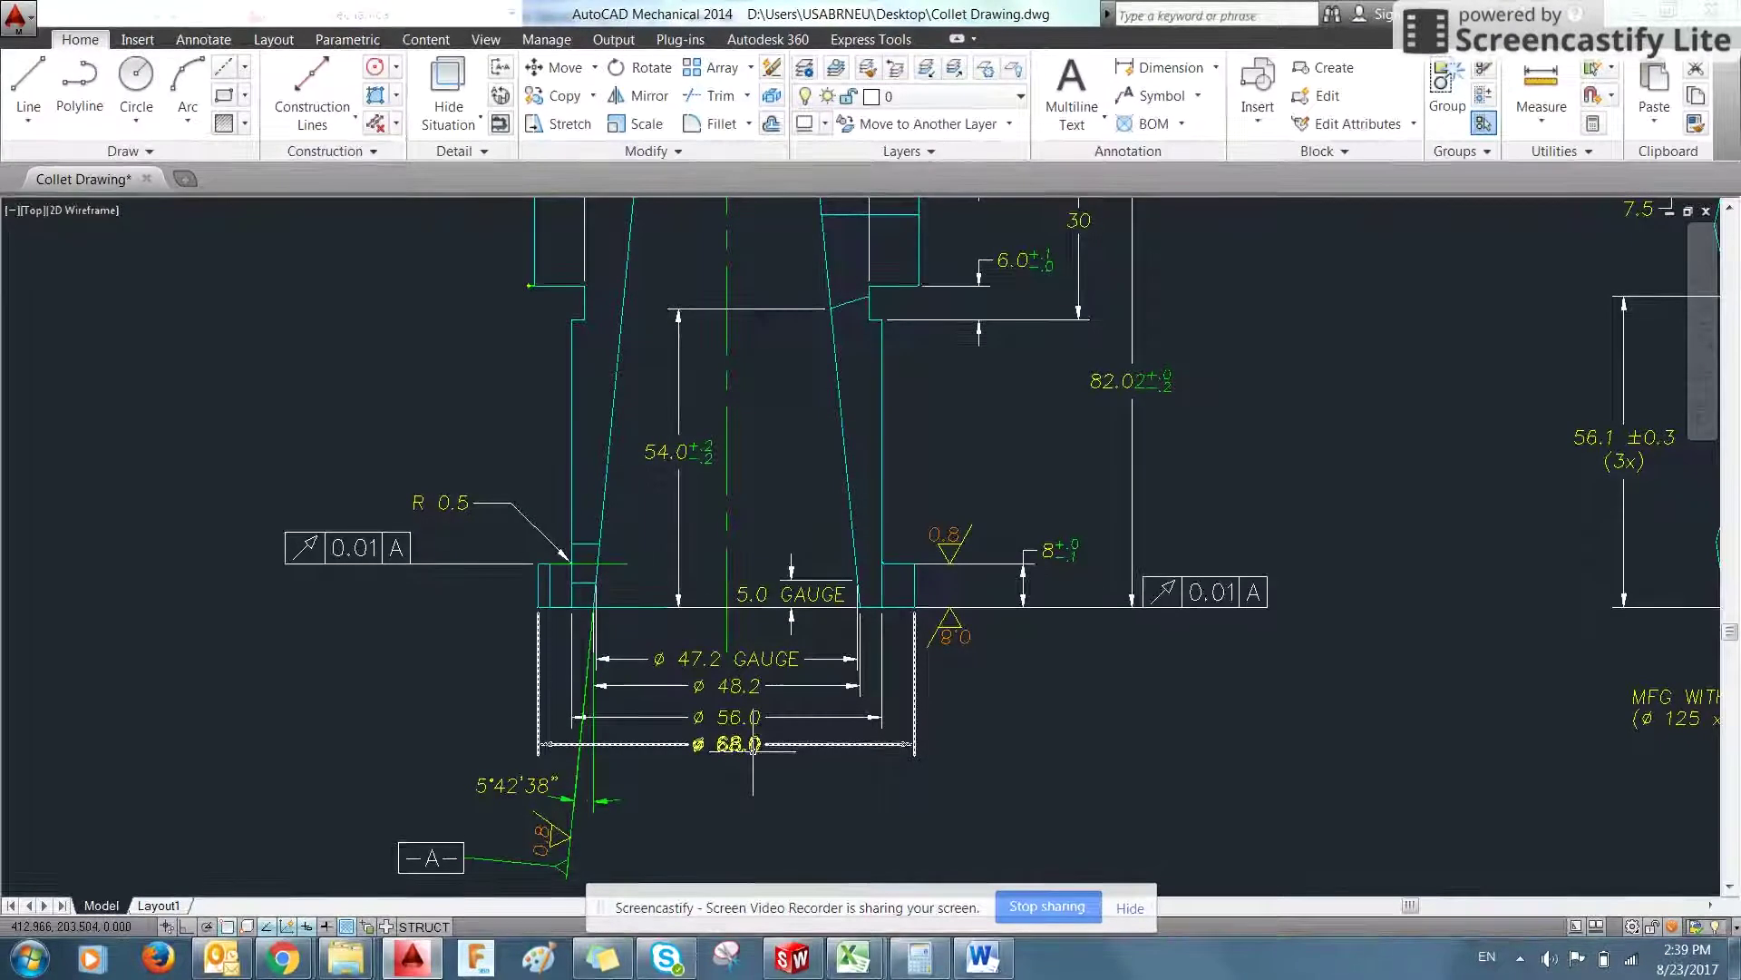
key("alt+Tab")
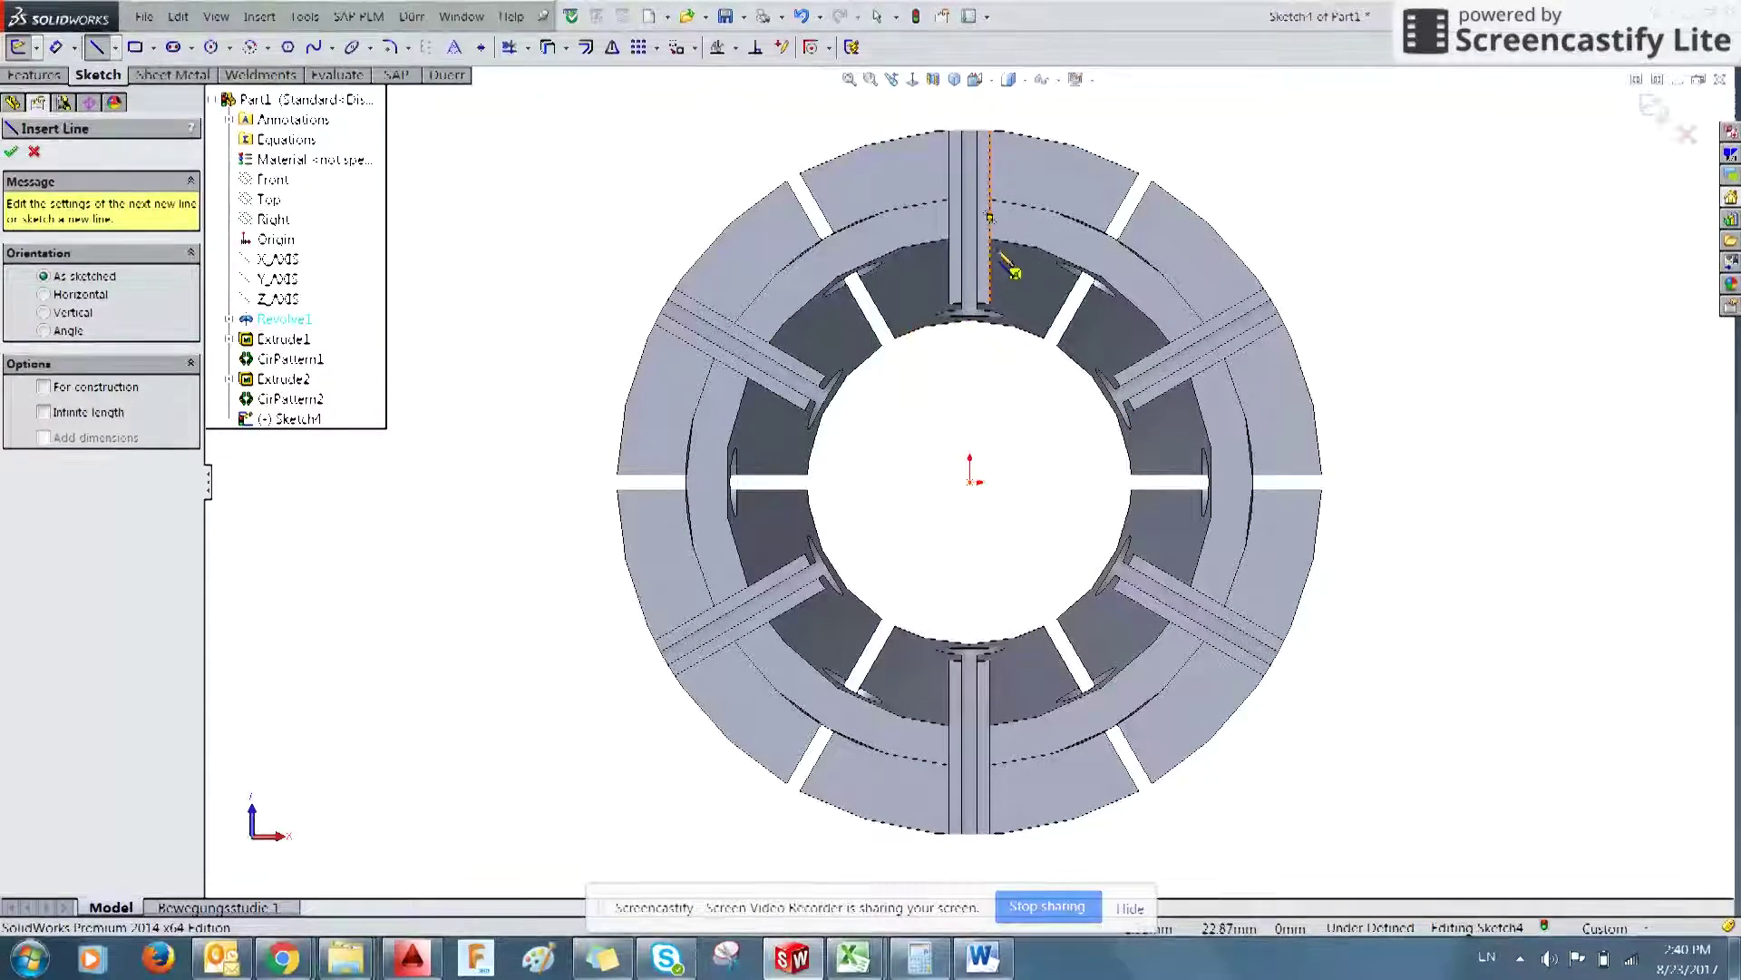
- Sketch two small upright rectangles flanking the uppermost keyhole slot on the end face, with outer sides about 13 mm apart
middle_click_drag(991, 259, 1033, 315)
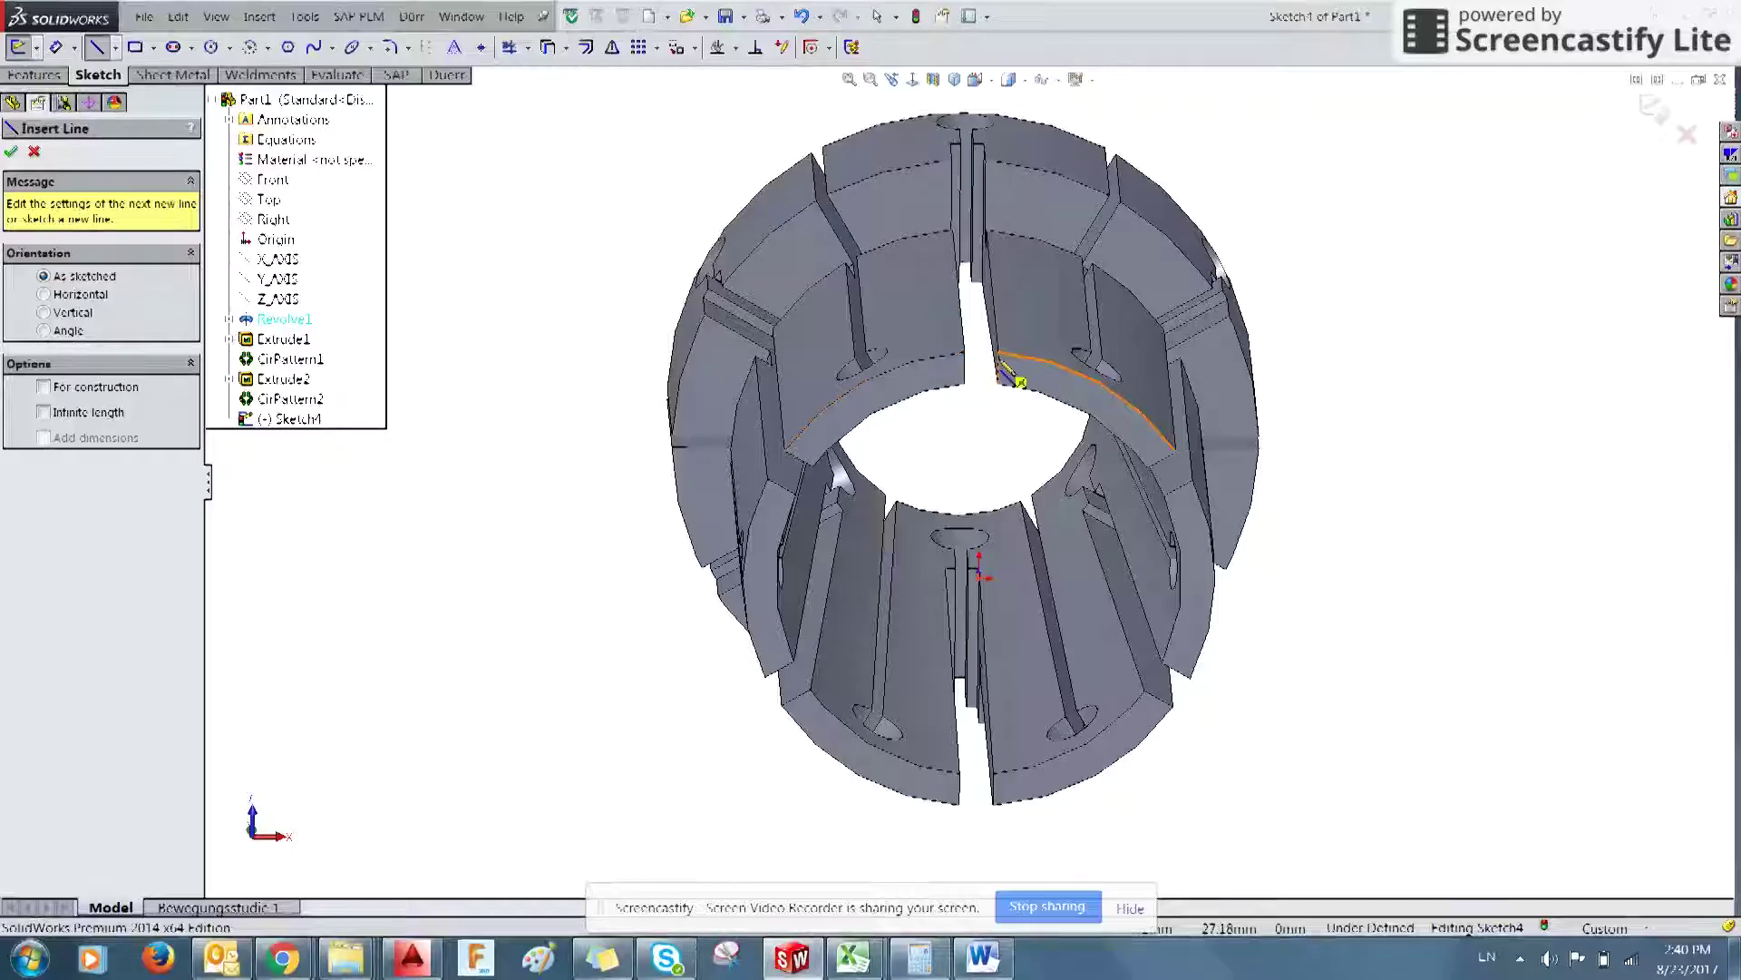
left_click(910, 82)
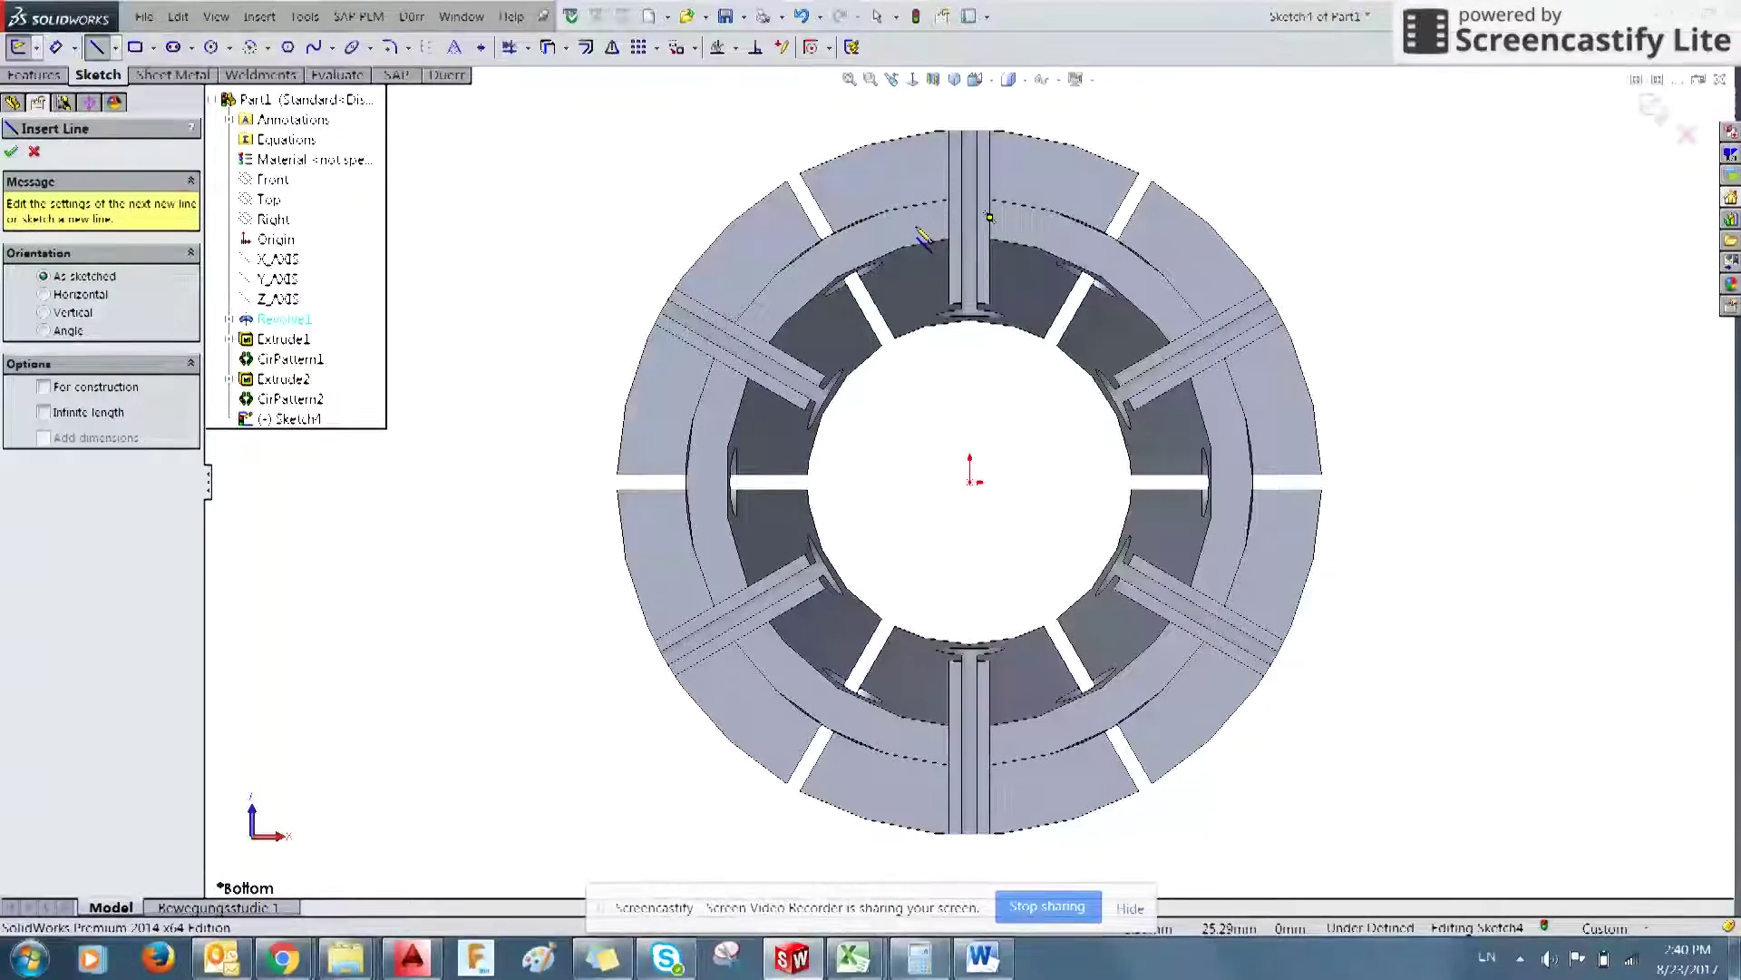
left_click(907, 158)
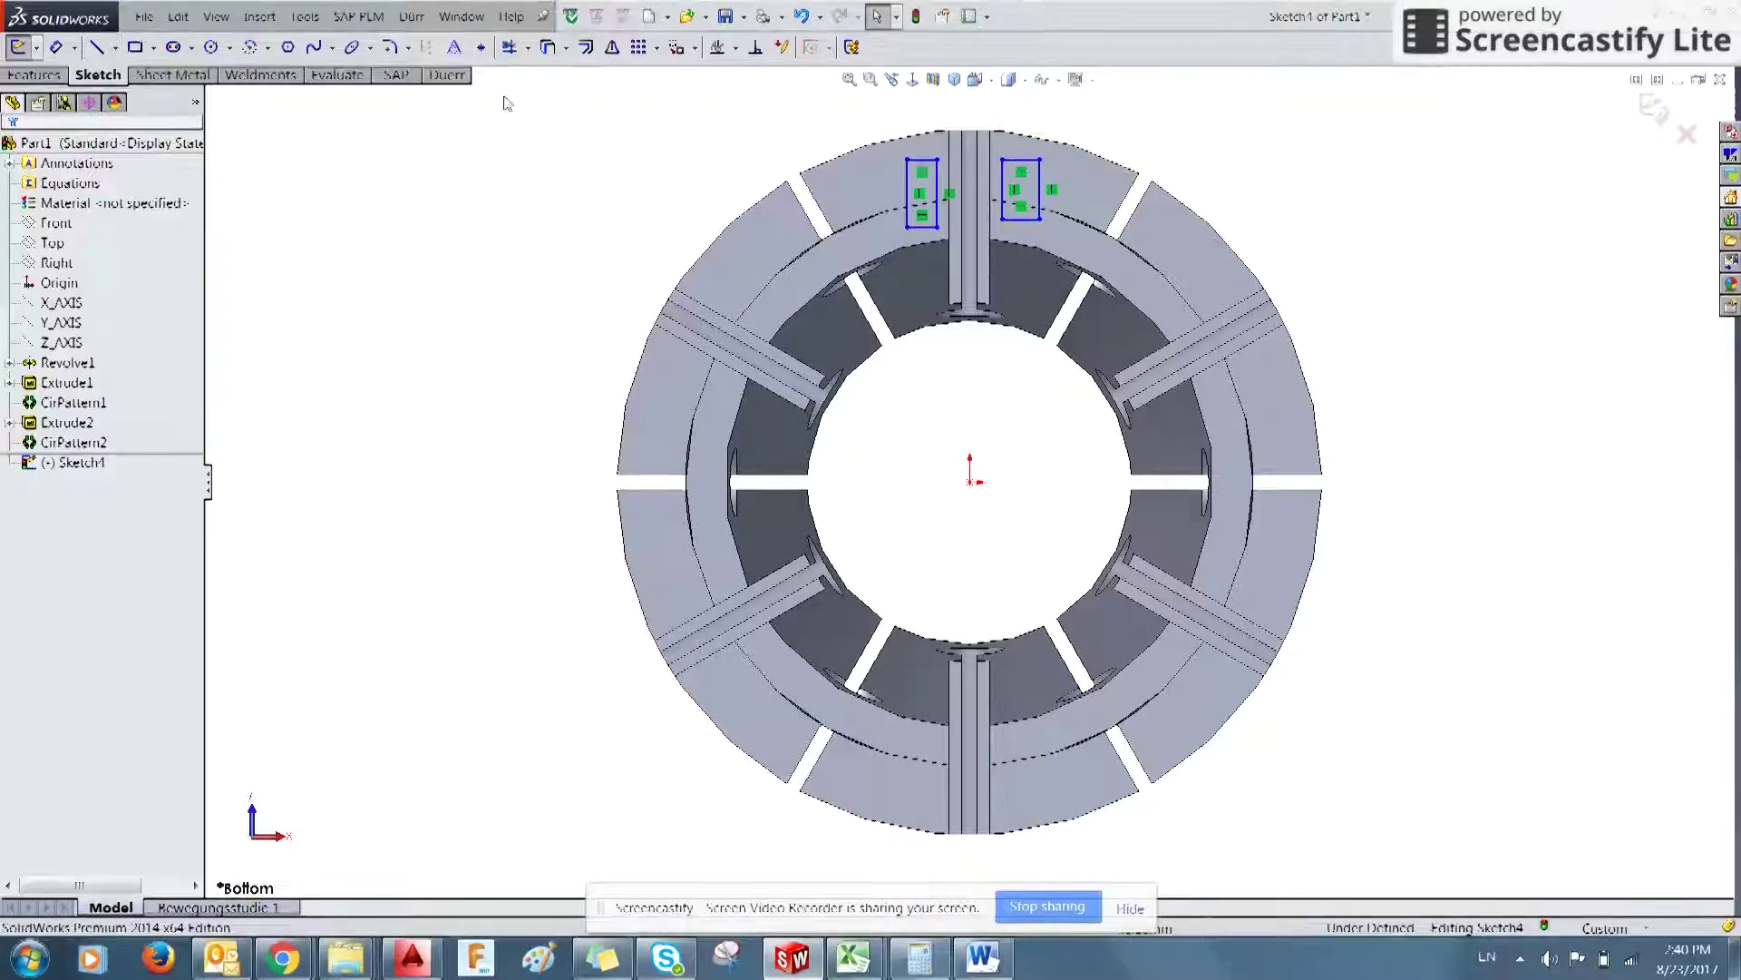
- Dimension the distance between the outer vertical sides of the two rectangles as 15 mm
left_click(57, 47)
middle_click_drag(1085, 149, 1016, 340, "ctrl")
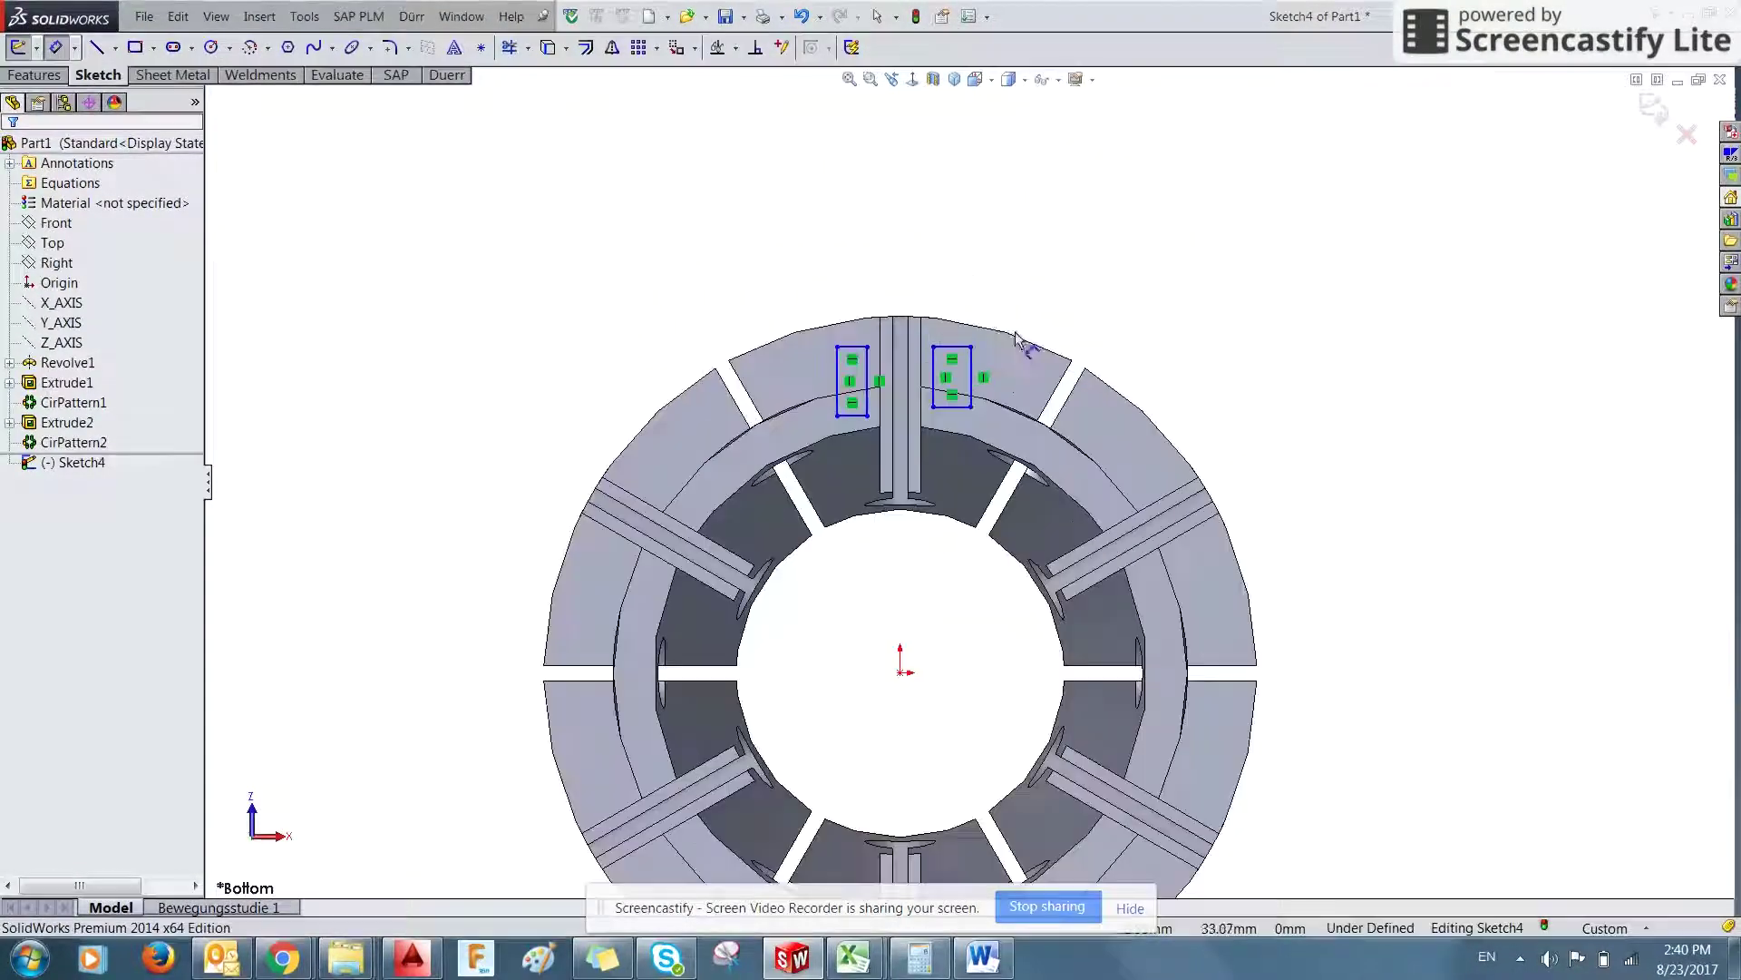
left_click(842, 375)
left_click(971, 376)
left_click(903, 272)
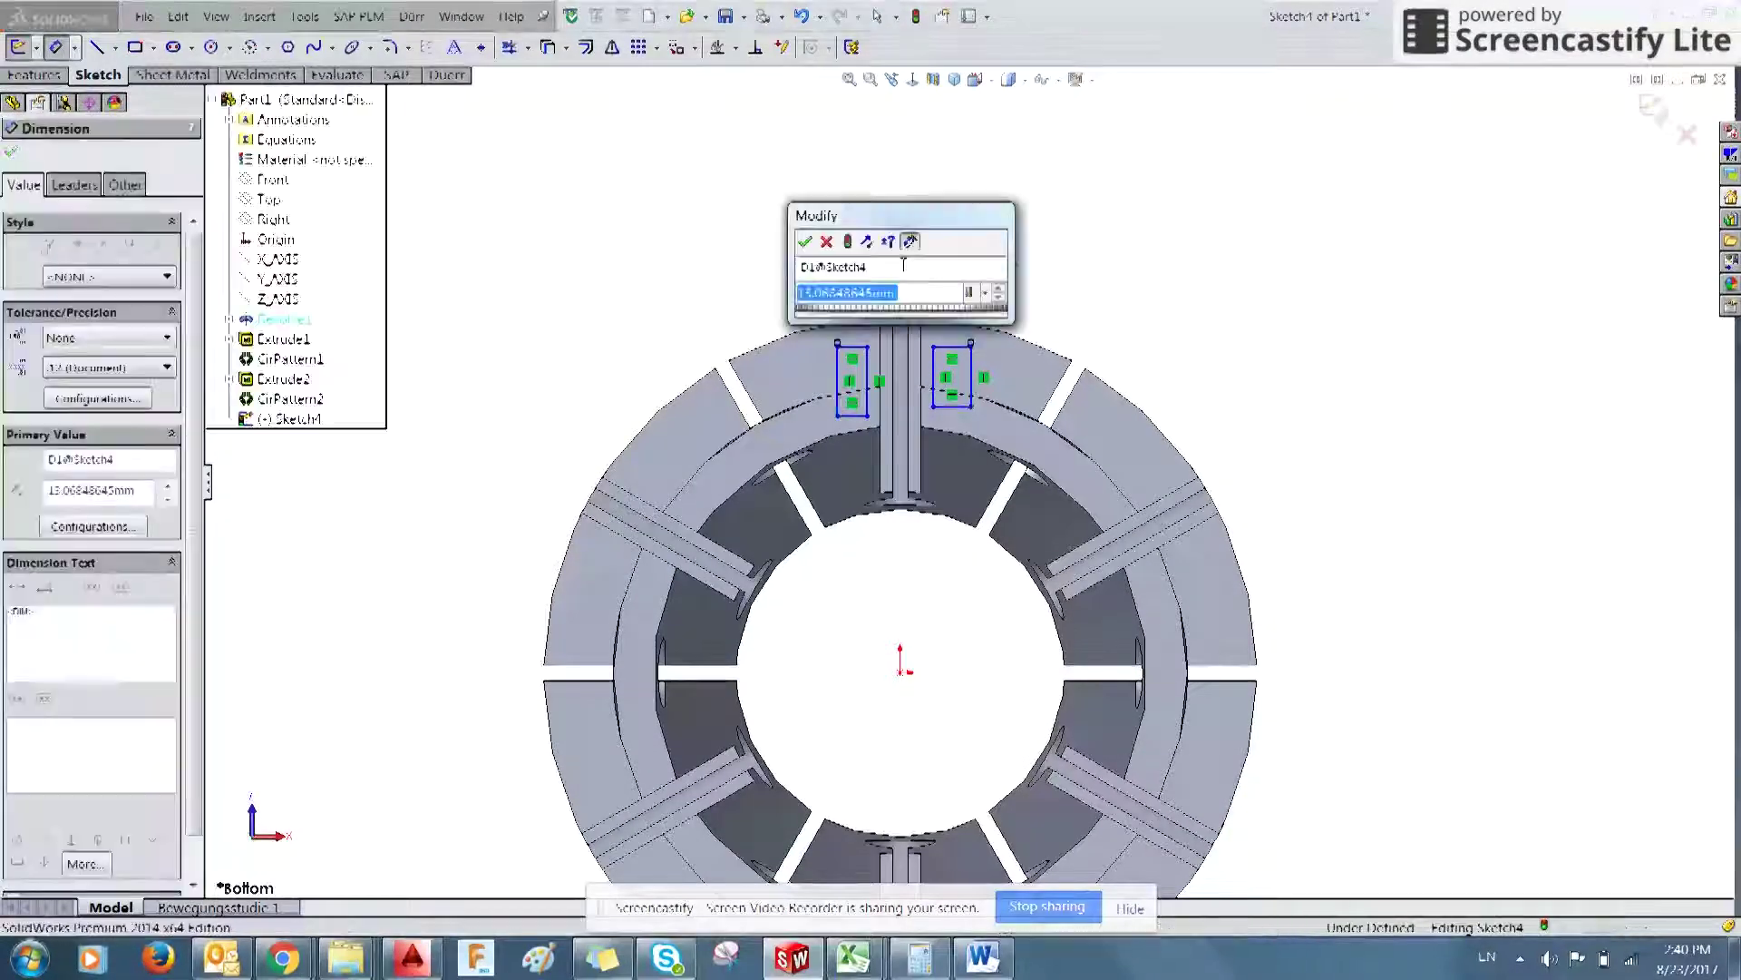
type("15")
key("Return")
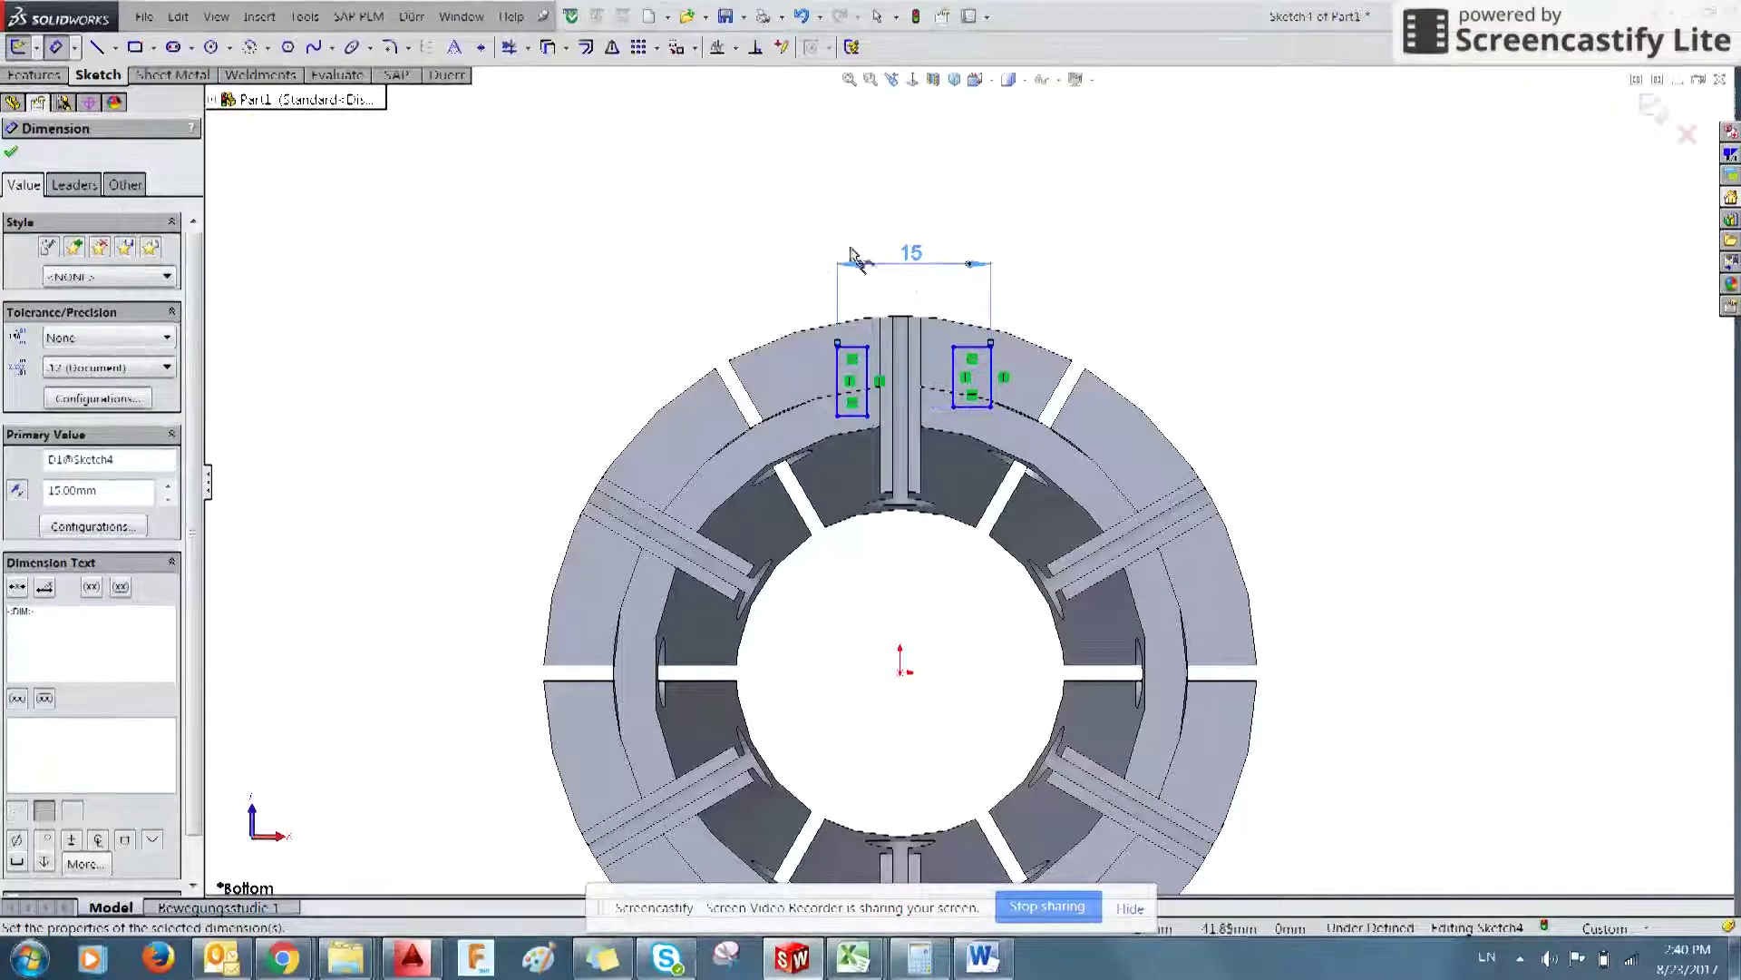
- Switch to the AutoCAD drawing and examine the lug width, chamfer and radius callouts in the end view
key("alt+Tab")
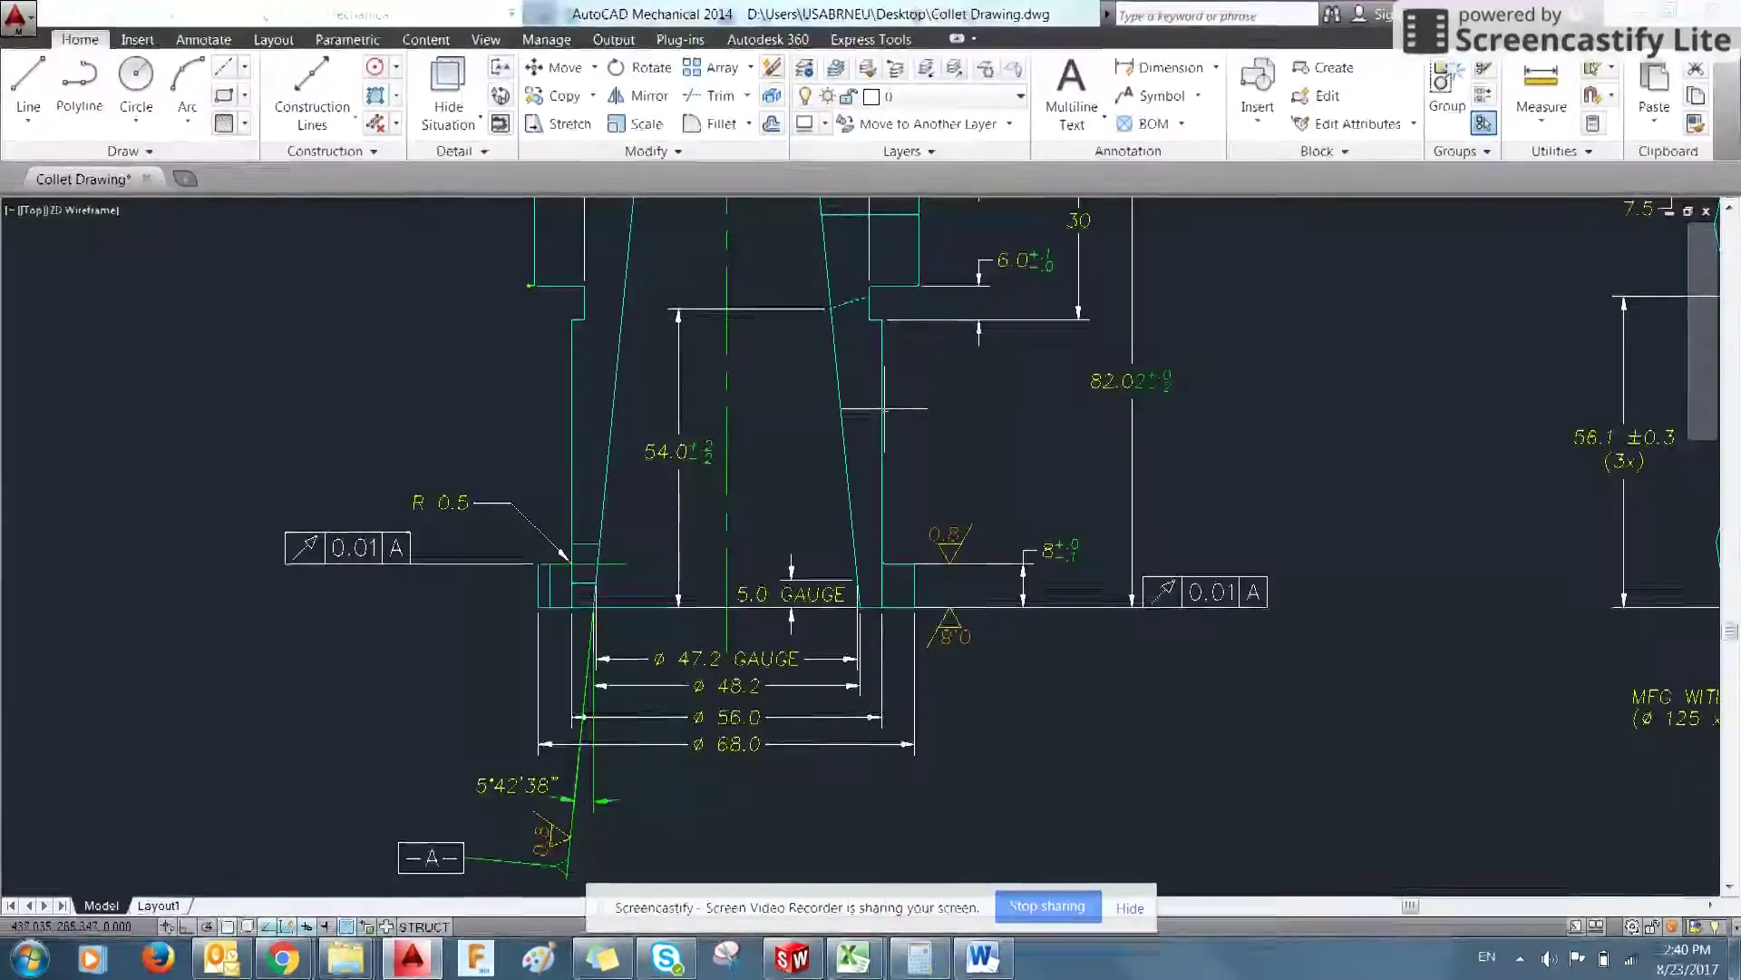
scroll(885, 409, "up", 2)
scroll(921, 388, "down", 5)
middle_click_drag(921, 388, 920, 689)
scroll(625, 392, "up", 3)
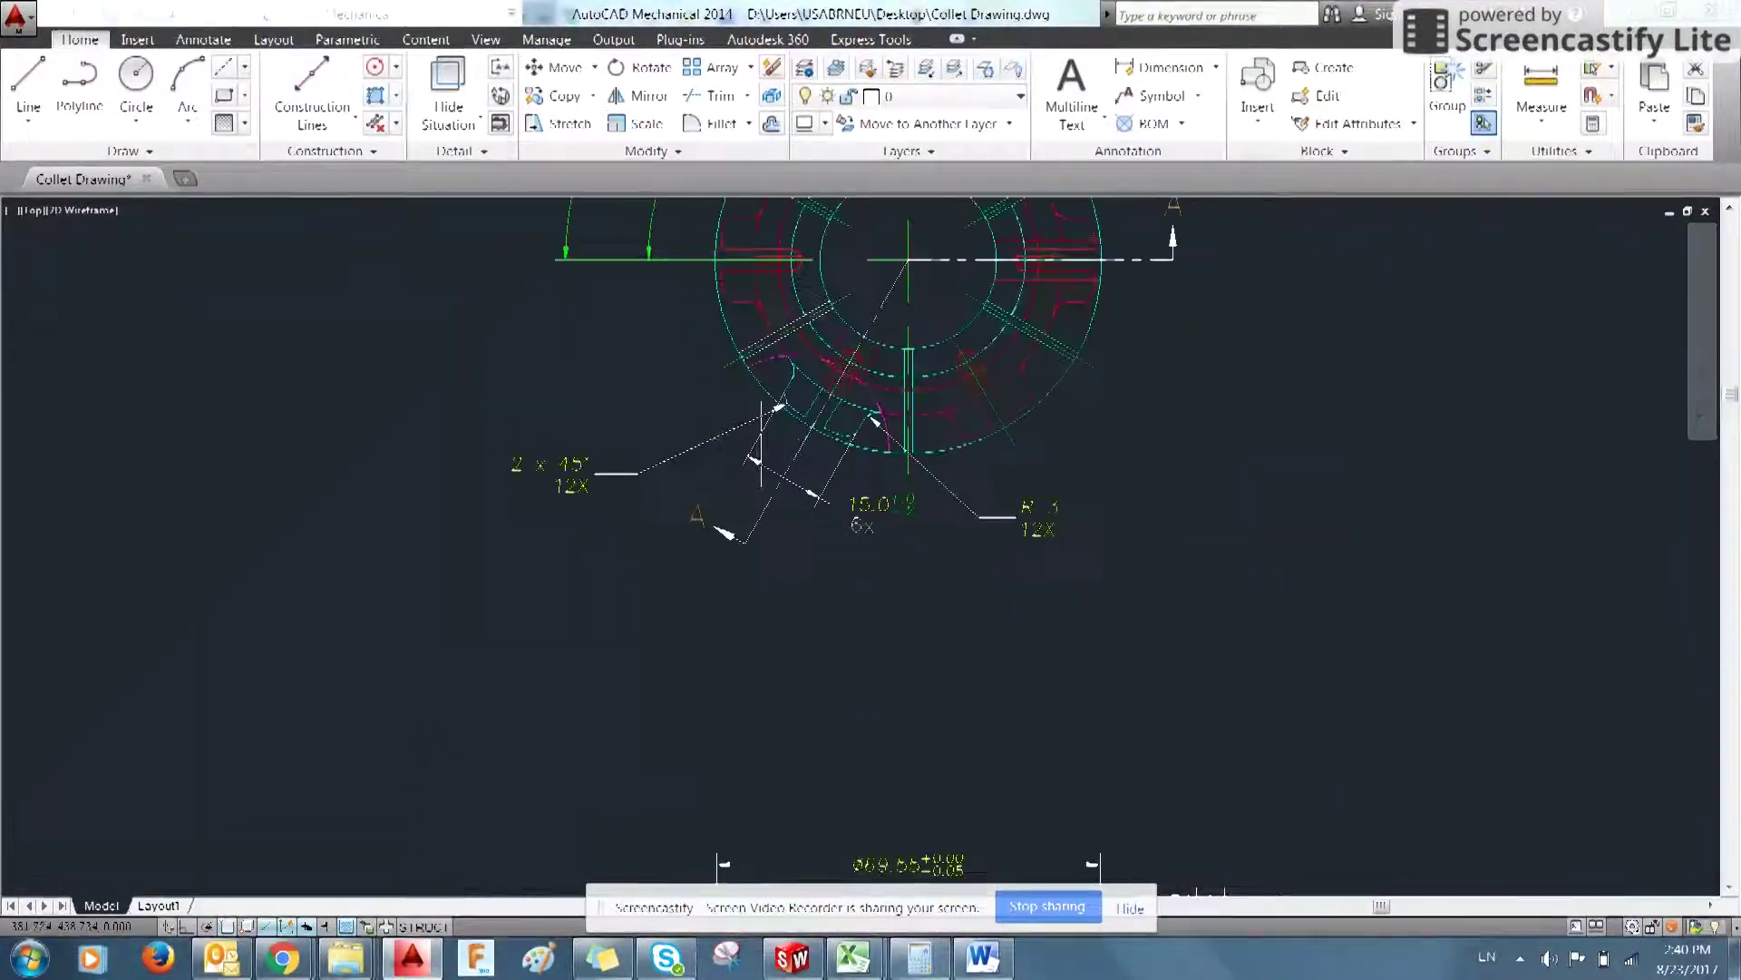
middle_click_drag(624, 392, 633, 500)
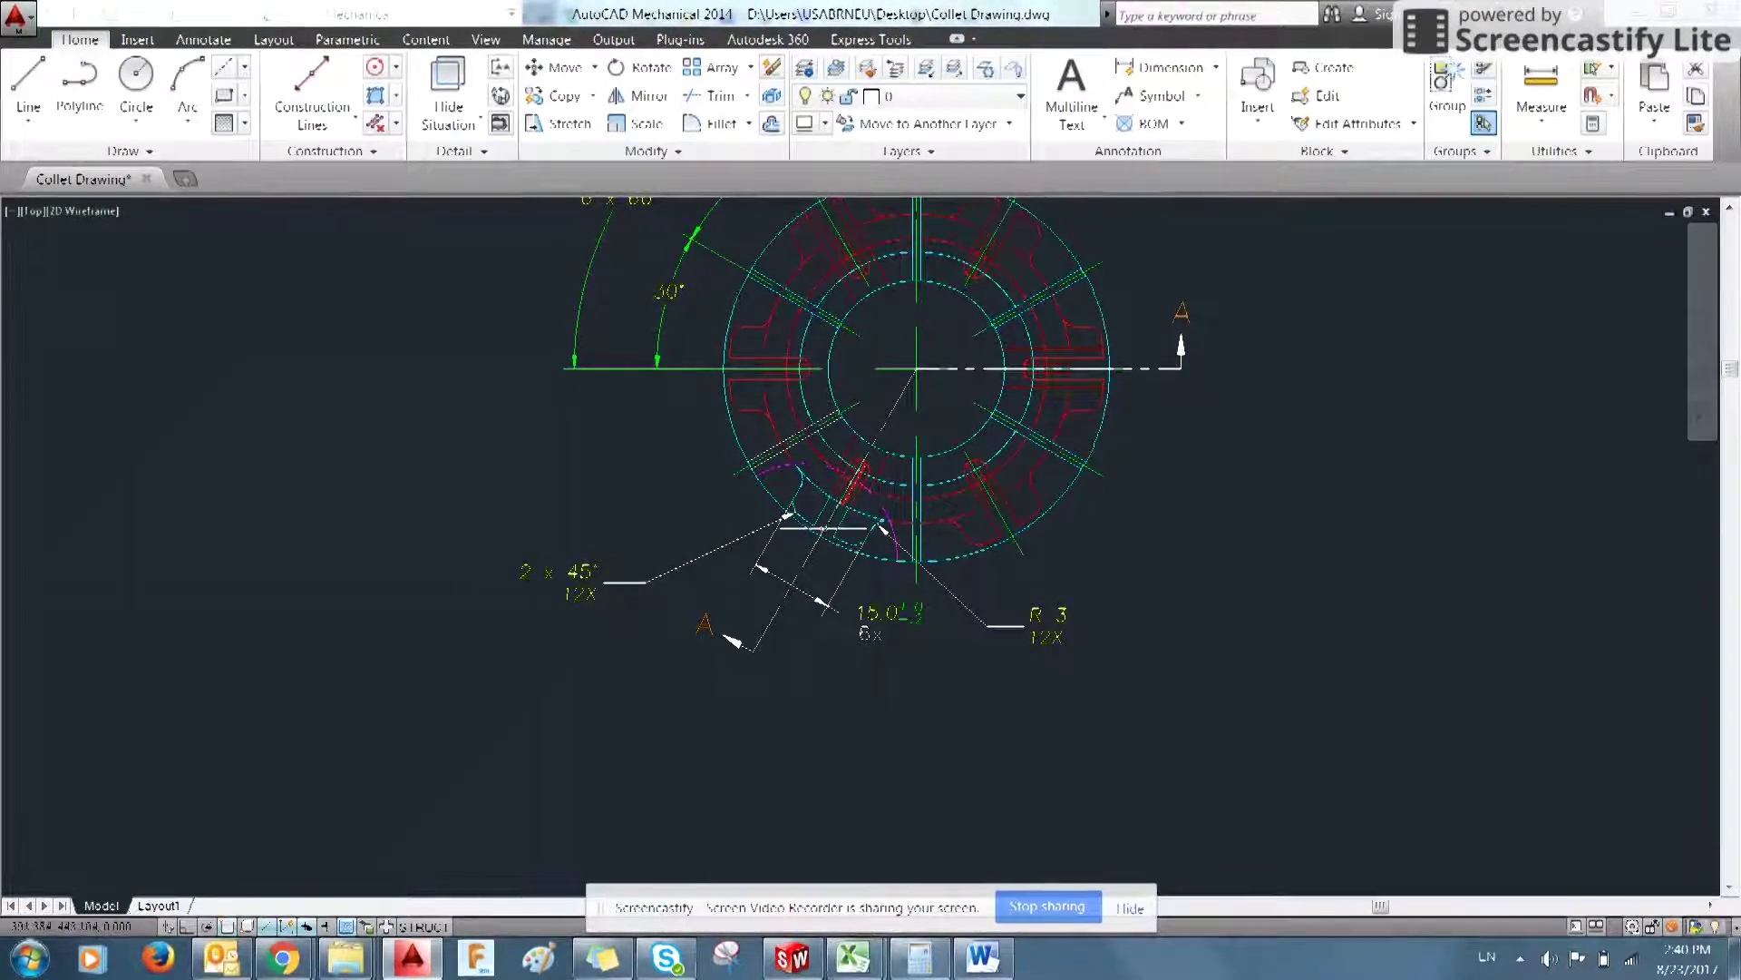
- Examine the slot width and lug edges at the lower end of the side view, then return to the SolidWorks sketch
scroll(861, 712, "down", 3)
scroll(845, 820, "up", 3)
mouse_move(844, 820)
middle_mouse_down()
mouse_move(845, 430)
mouse_move(821, 330)
middle_mouse_up()
scroll(1134, 562, "down", 3)
middle_click_drag(1427, 602, 1028, 540)
scroll(1150, 661, "up", 3)
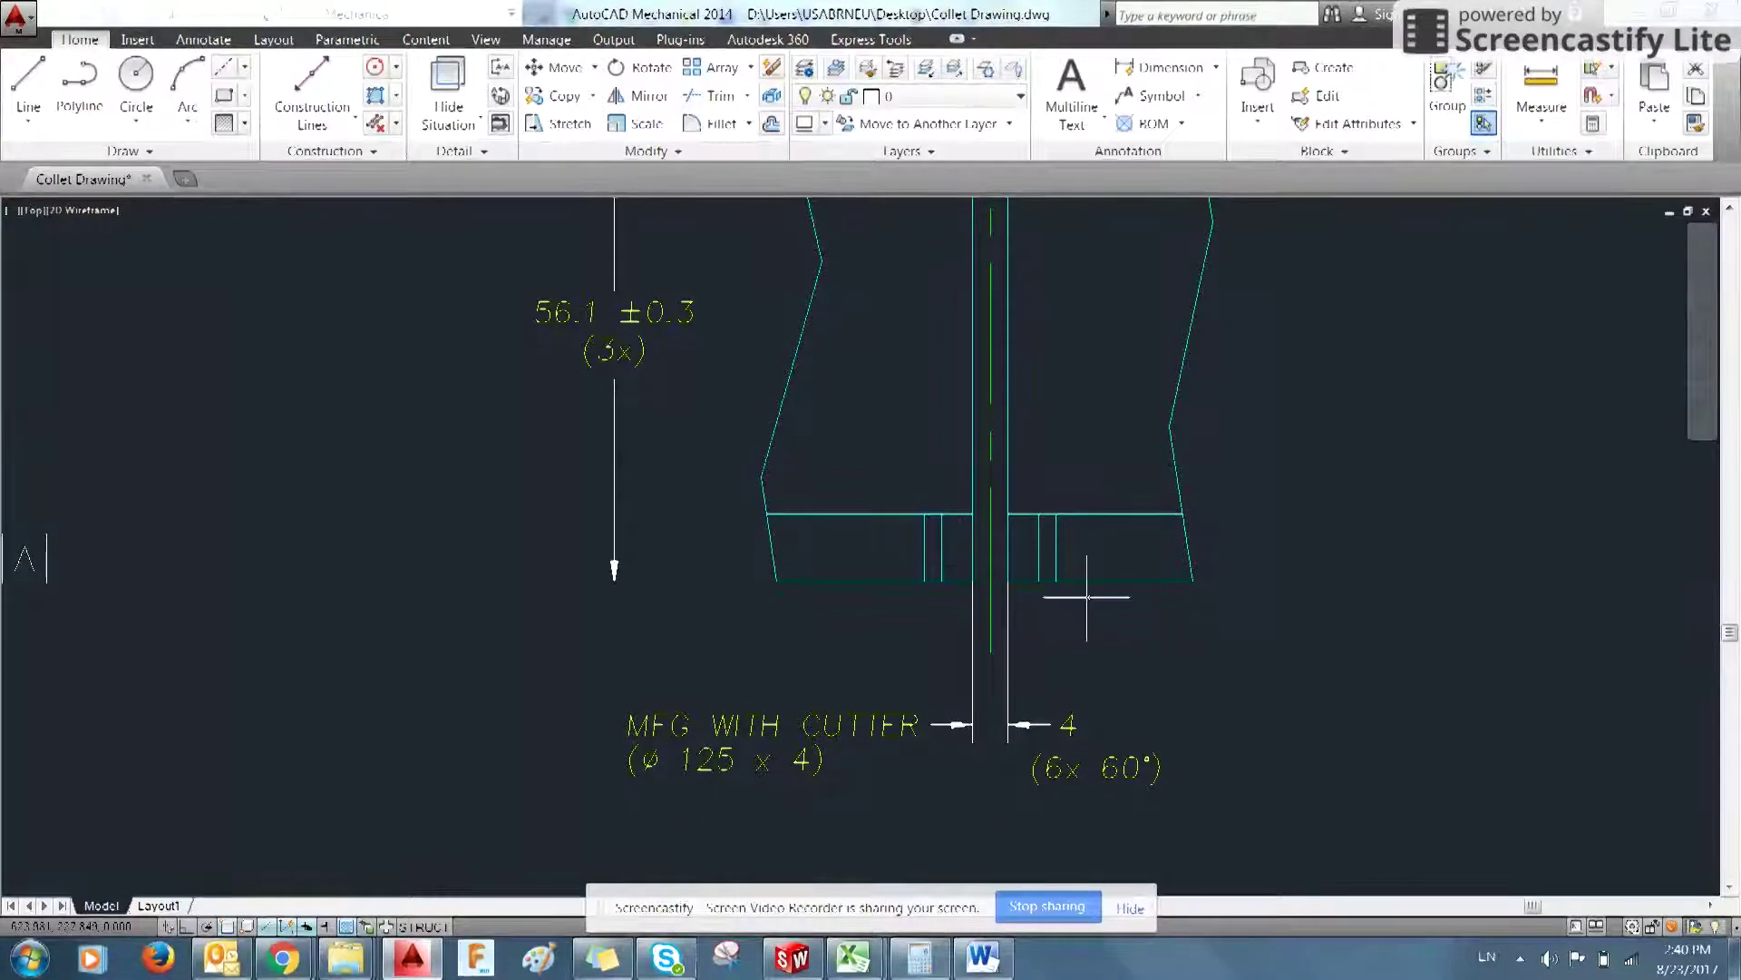
key("alt+Tab")
scroll(979, 369, "up", 2)
key("Escape")
left_click(959, 377)
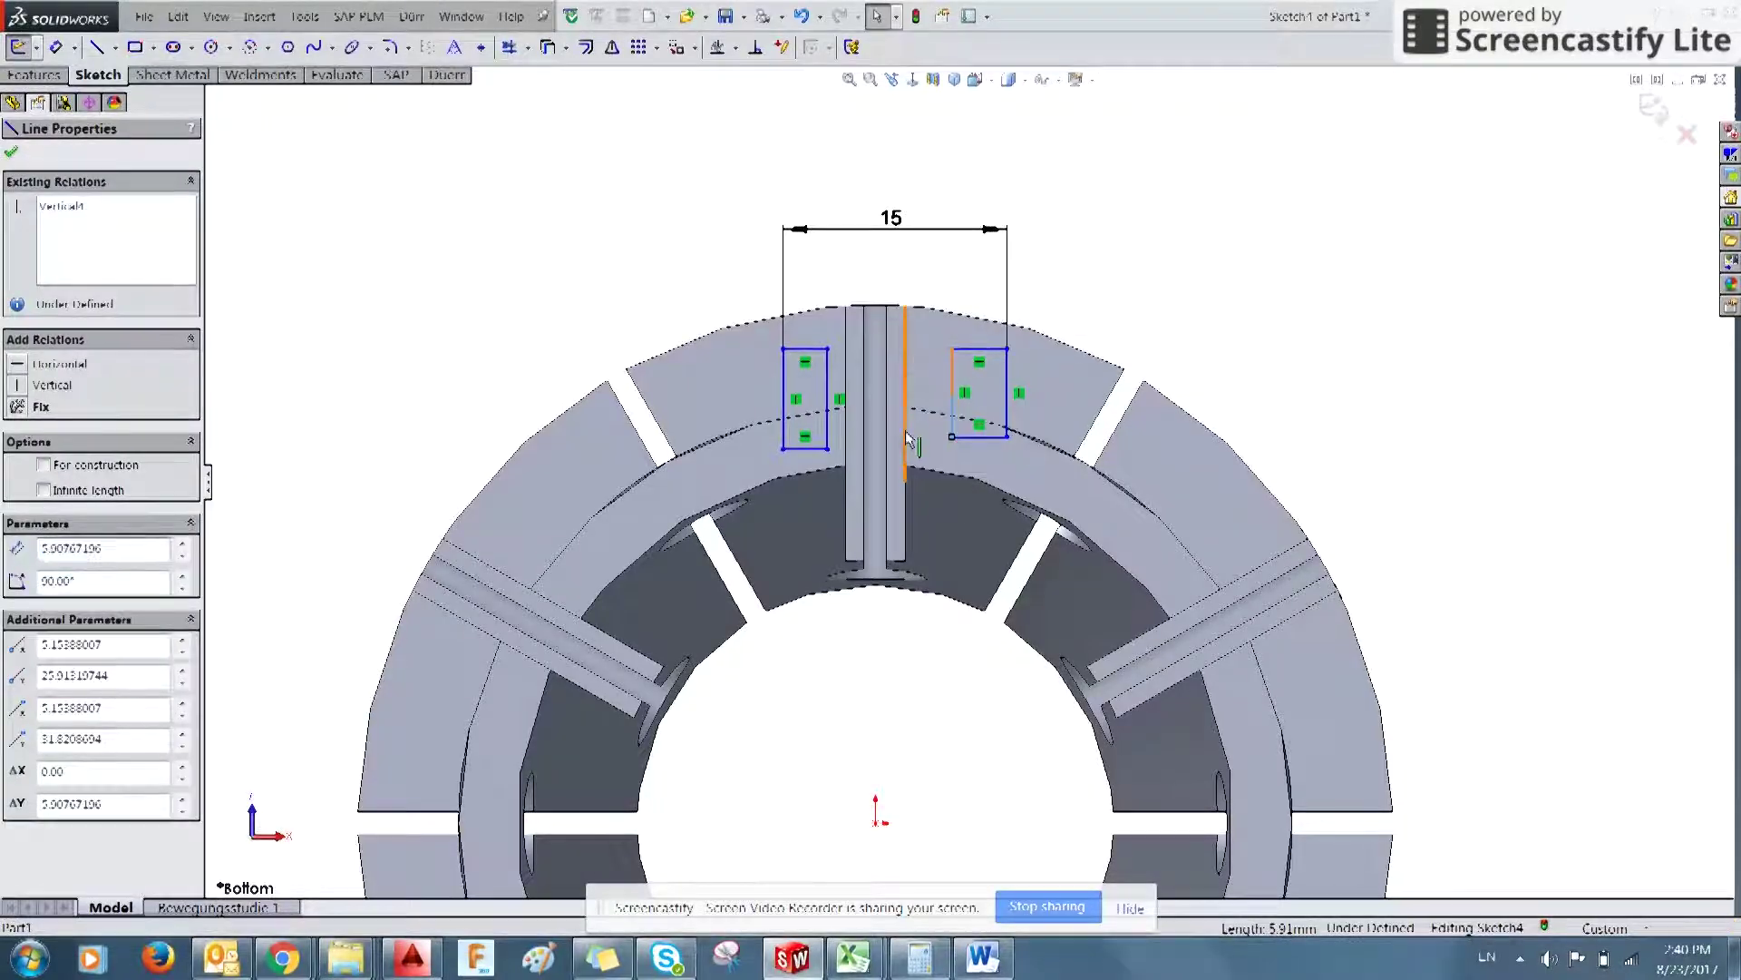
left_click(907, 434, "ctrl")
left_click(916, 432)
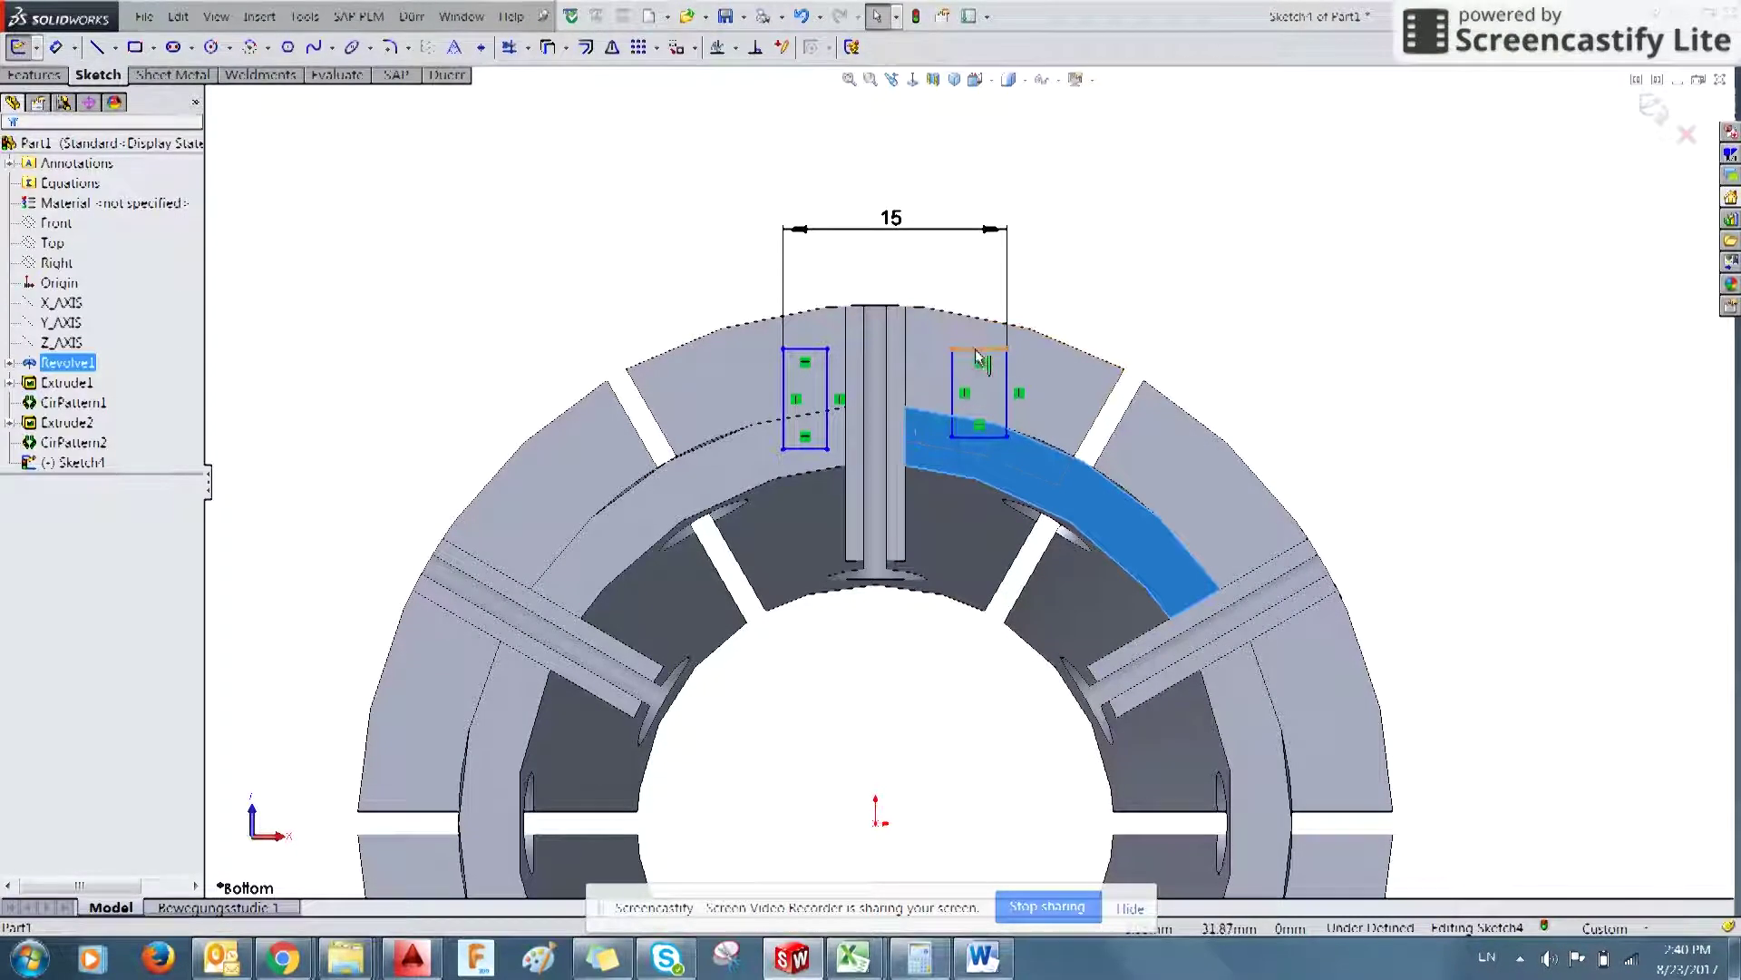
- Make the upper horizontal sides of the two rectangles equal in length
left_click(978, 348)
left_click(806, 348, "ctrl")
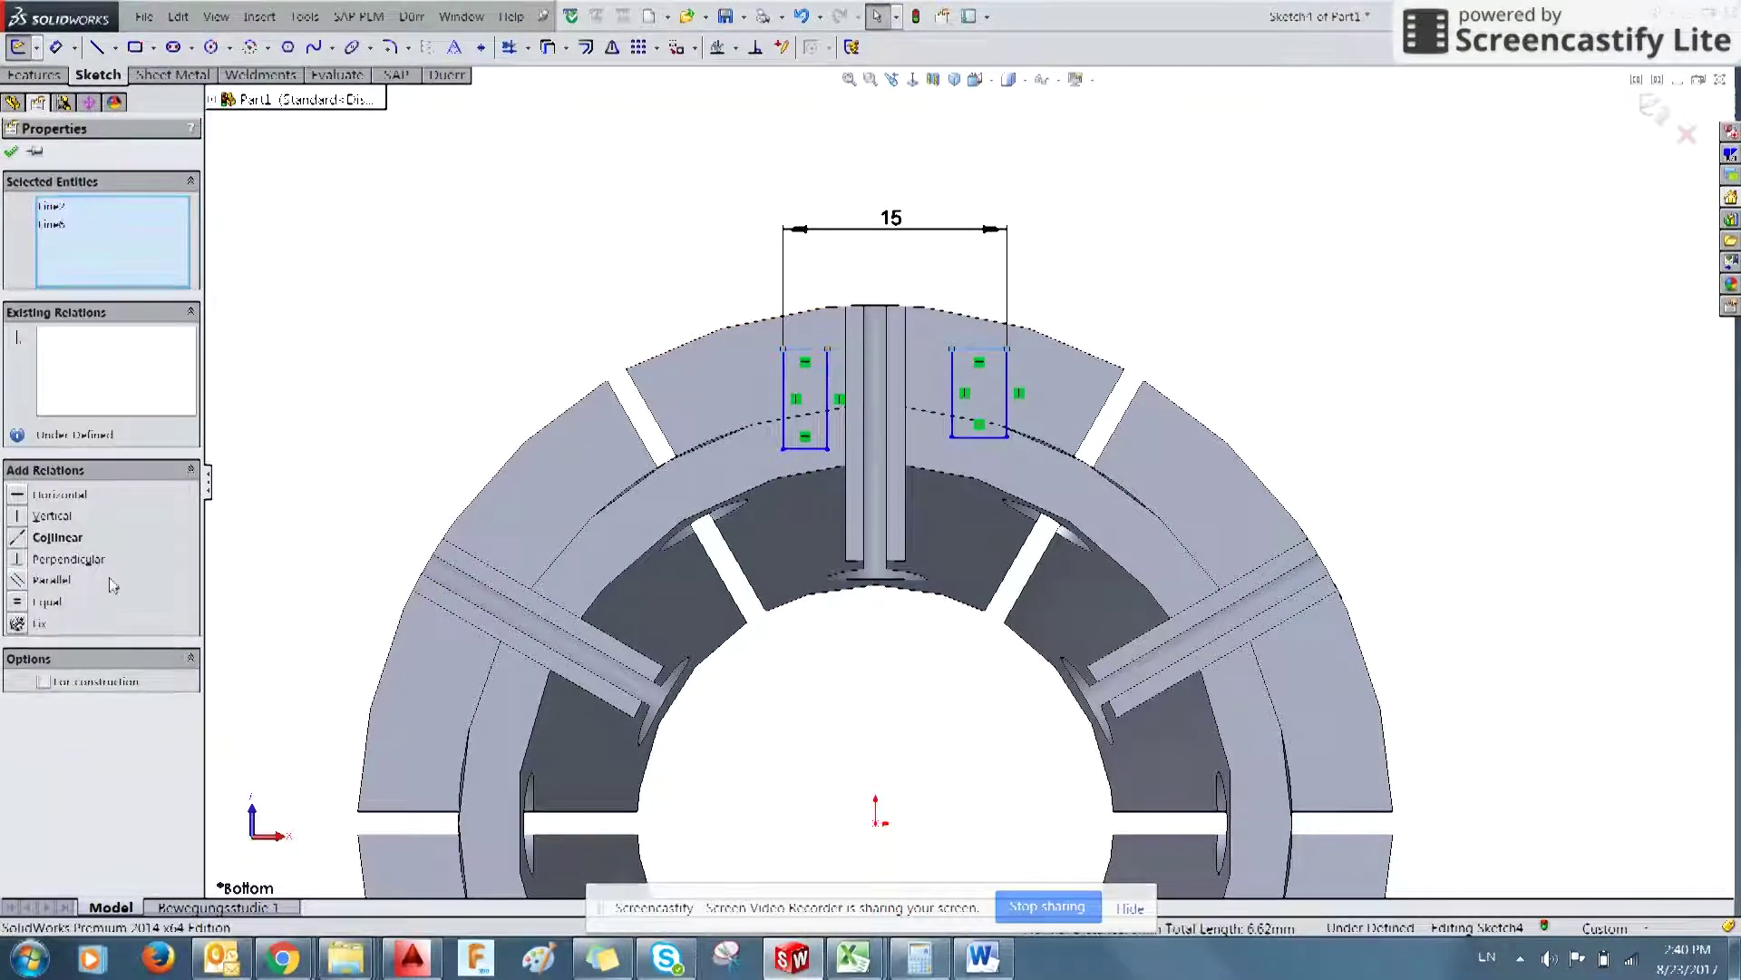
left_click(1270, 247)
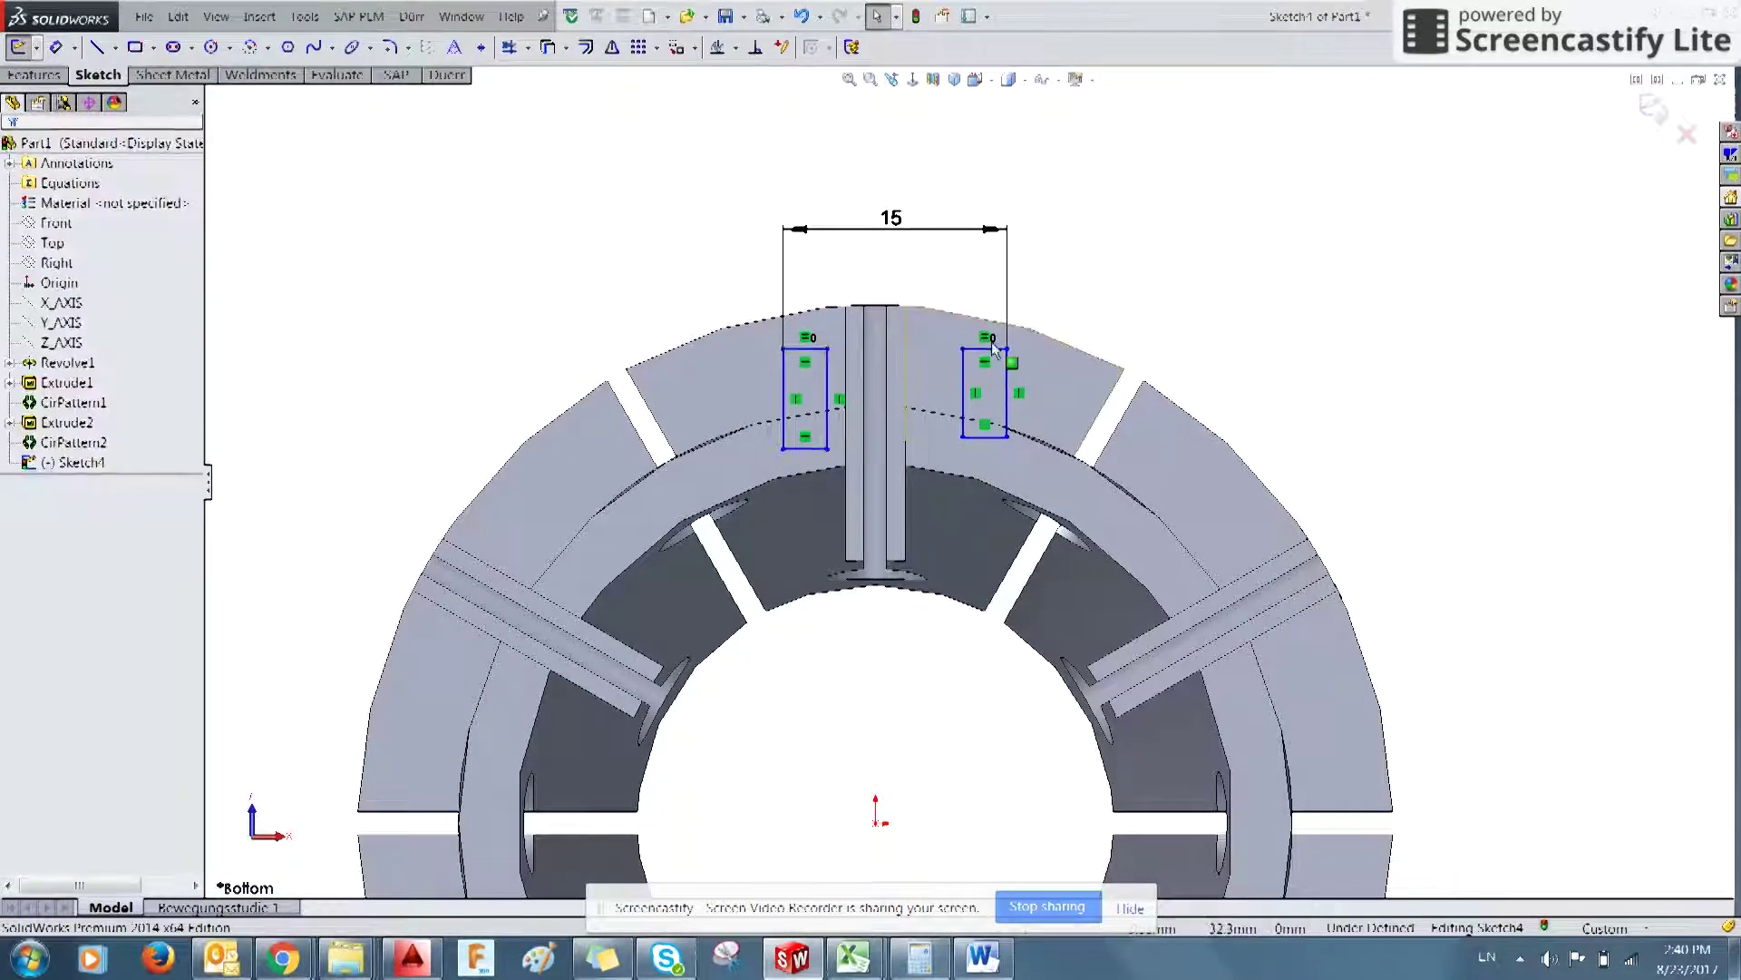
- Make the right rectangle's inner vertical side collinear with the adjacent edge of the uppermost slot
left_click(964, 371)
left_click(908, 426, "ctrl")
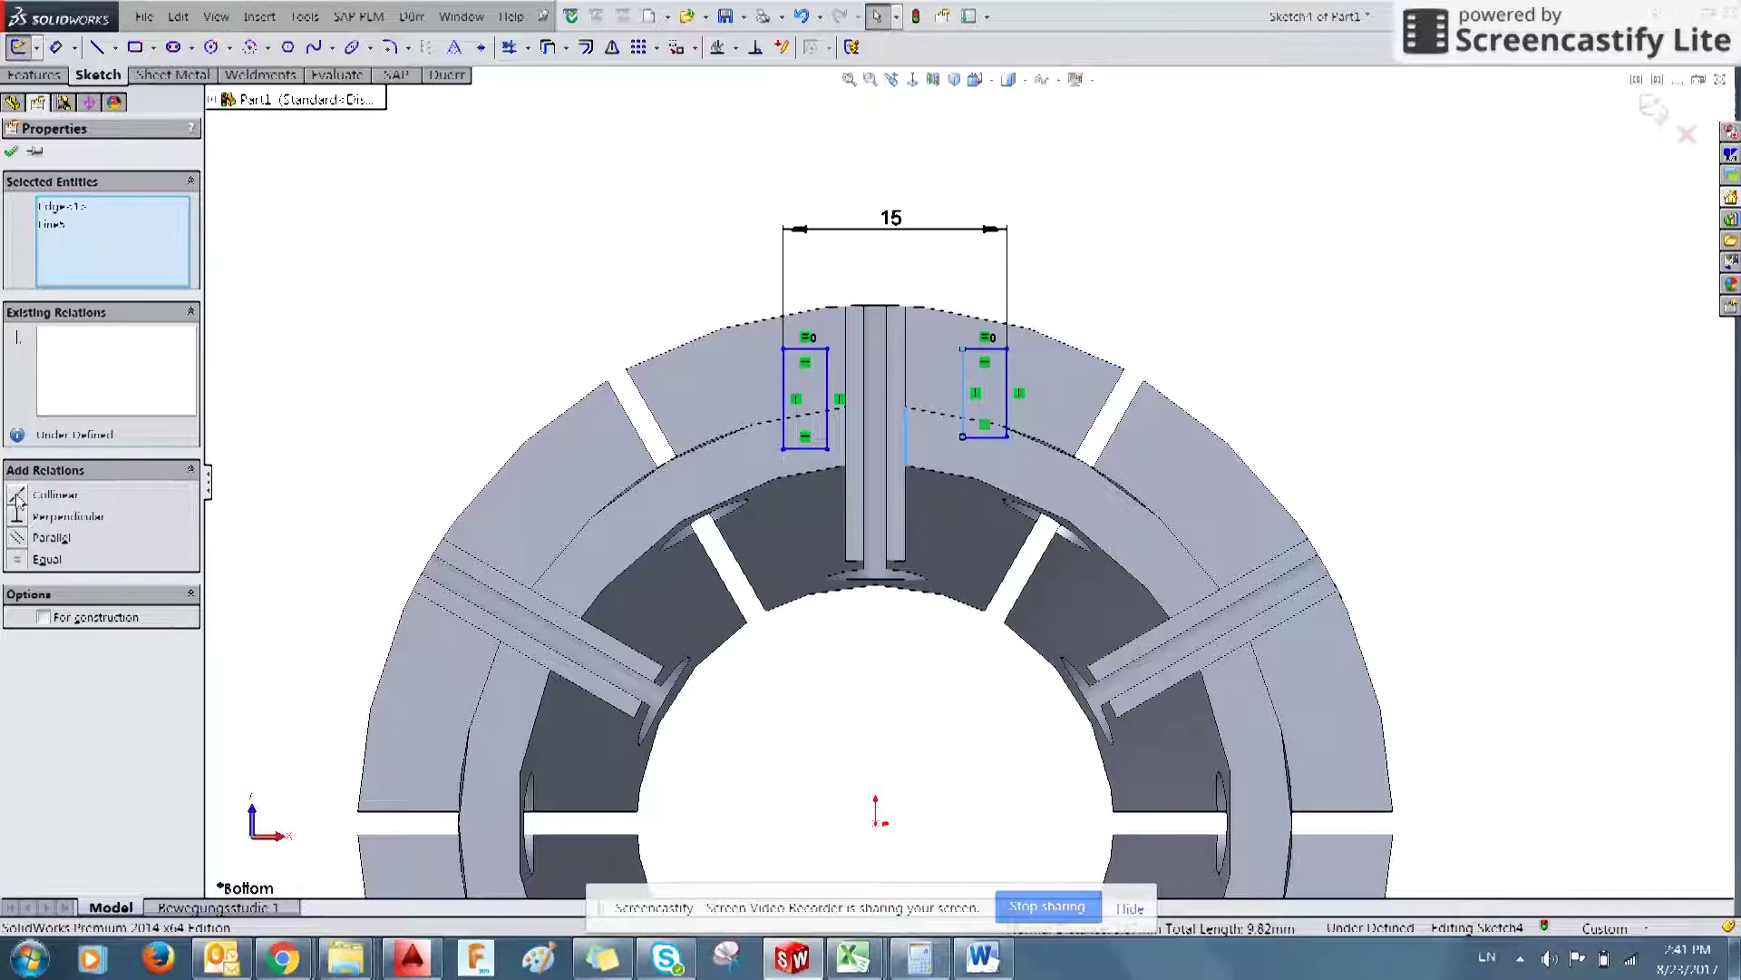
left_click(18, 495)
left_click(733, 315)
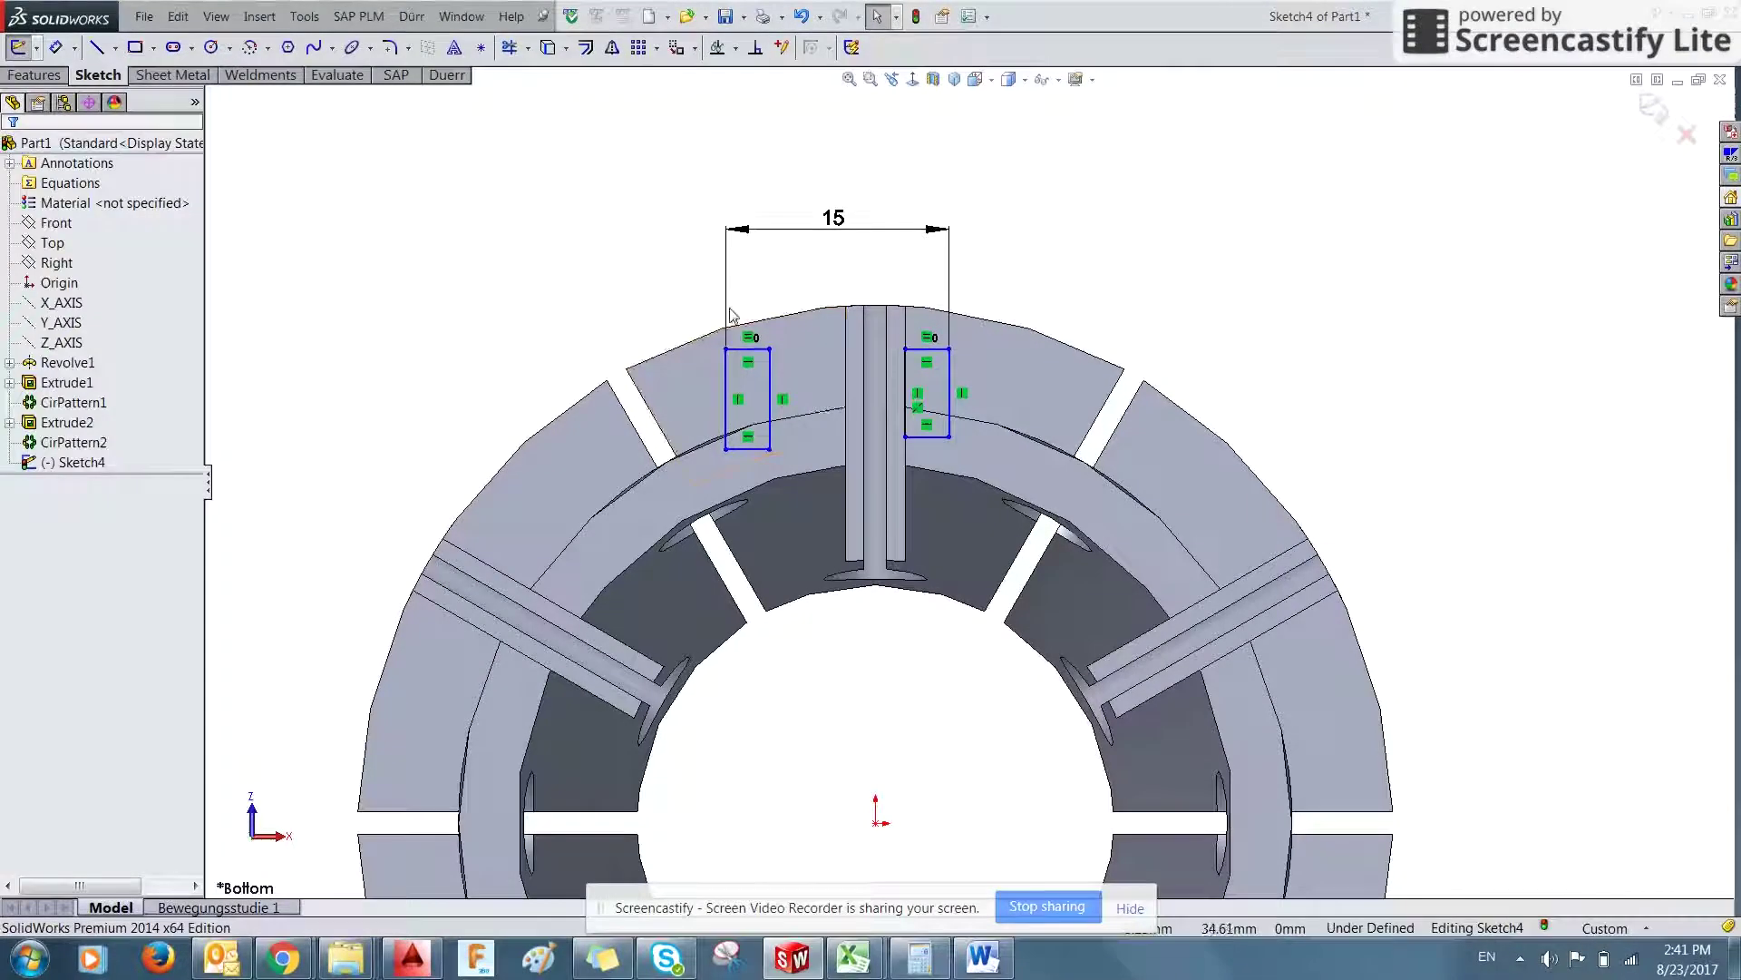
- Make the left rectangle's inner vertical side collinear with the slot edge facing it
left_click(769, 376)
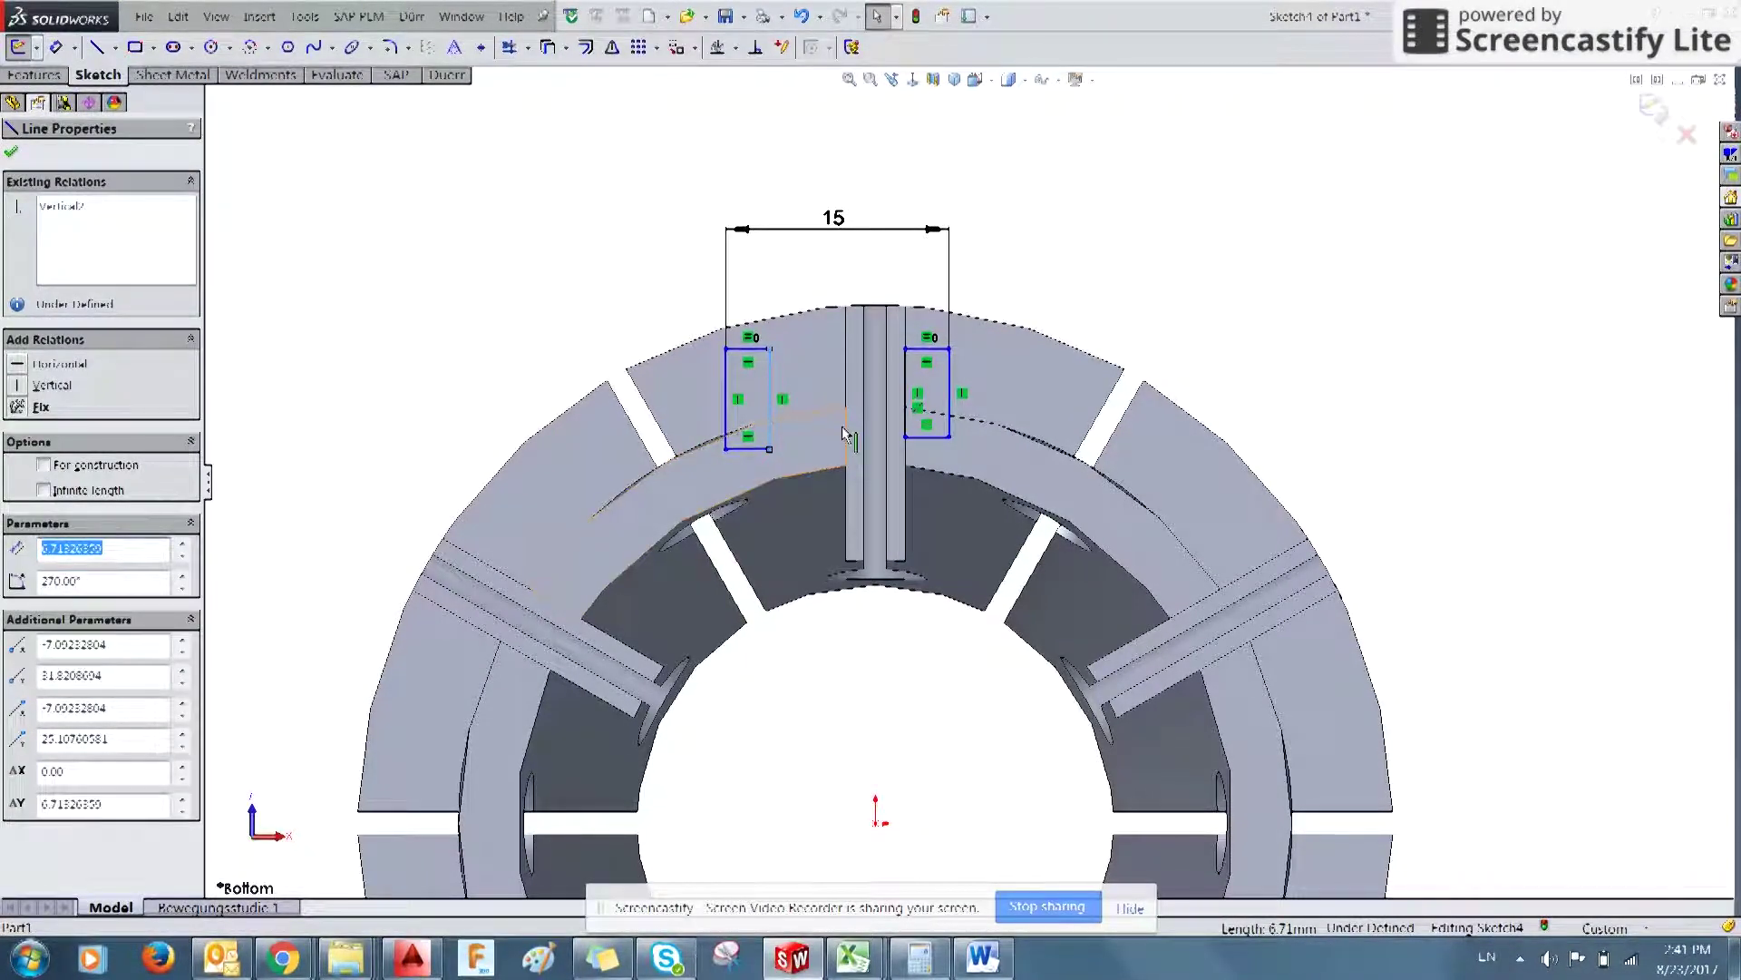
left_click(846, 430)
left_click(777, 444, "ctrl")
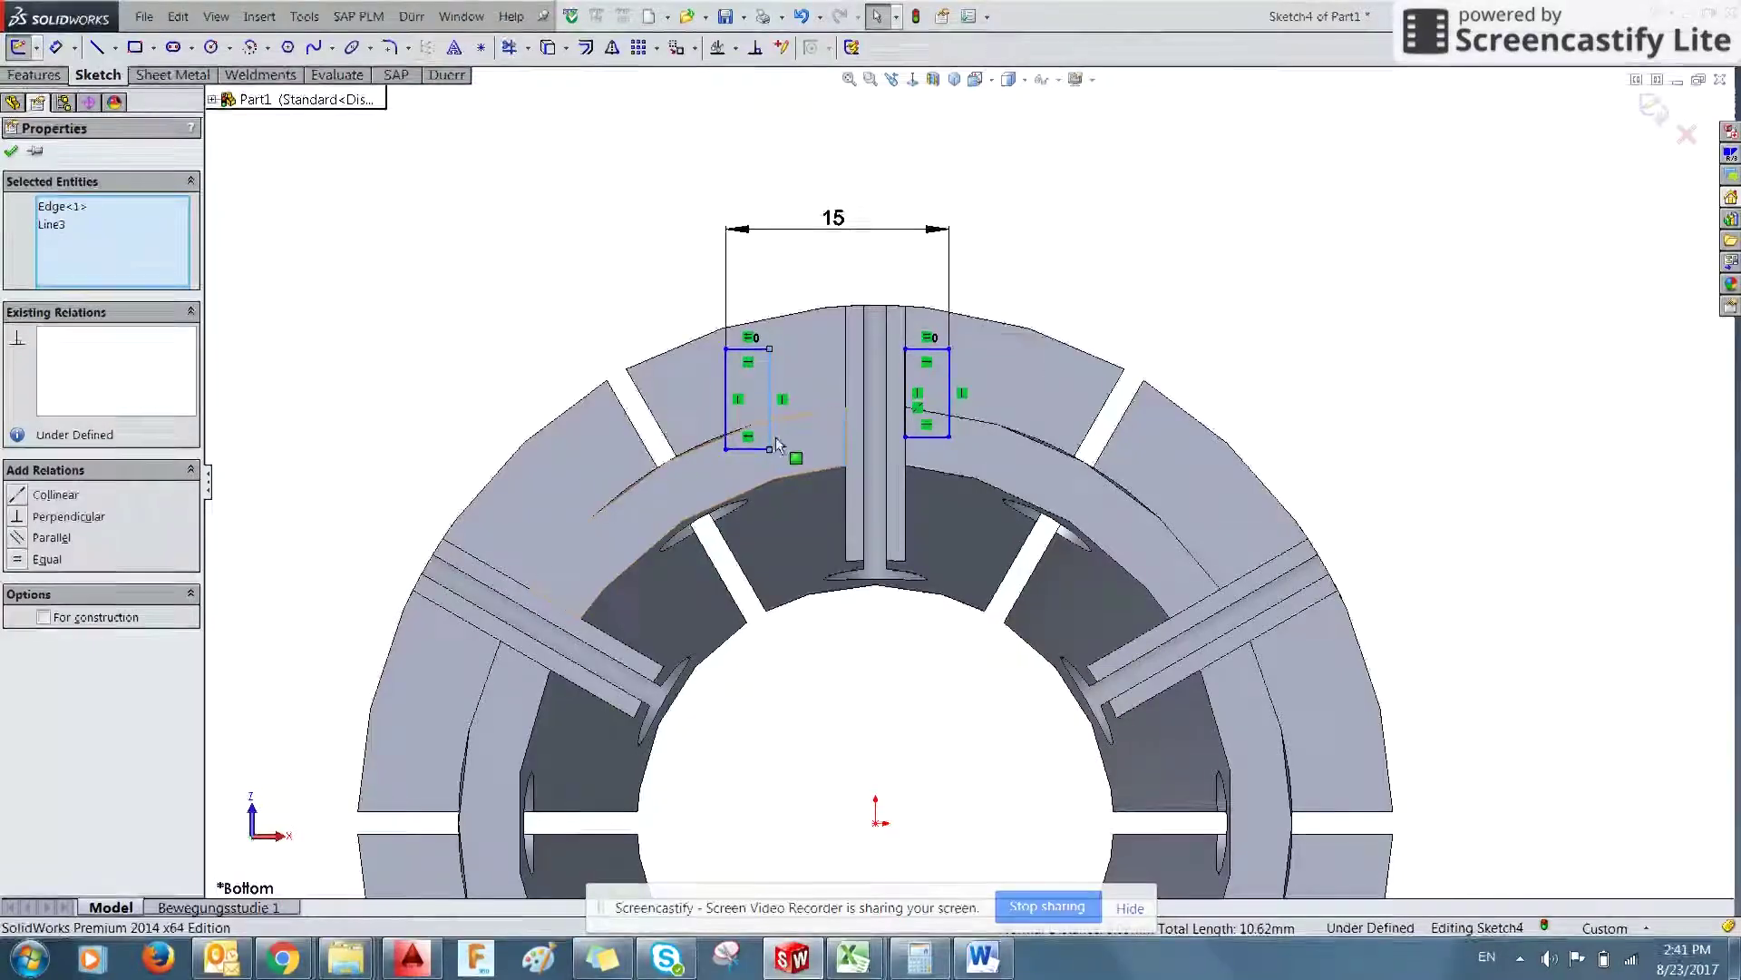
left_click(23, 497)
left_click(498, 289)
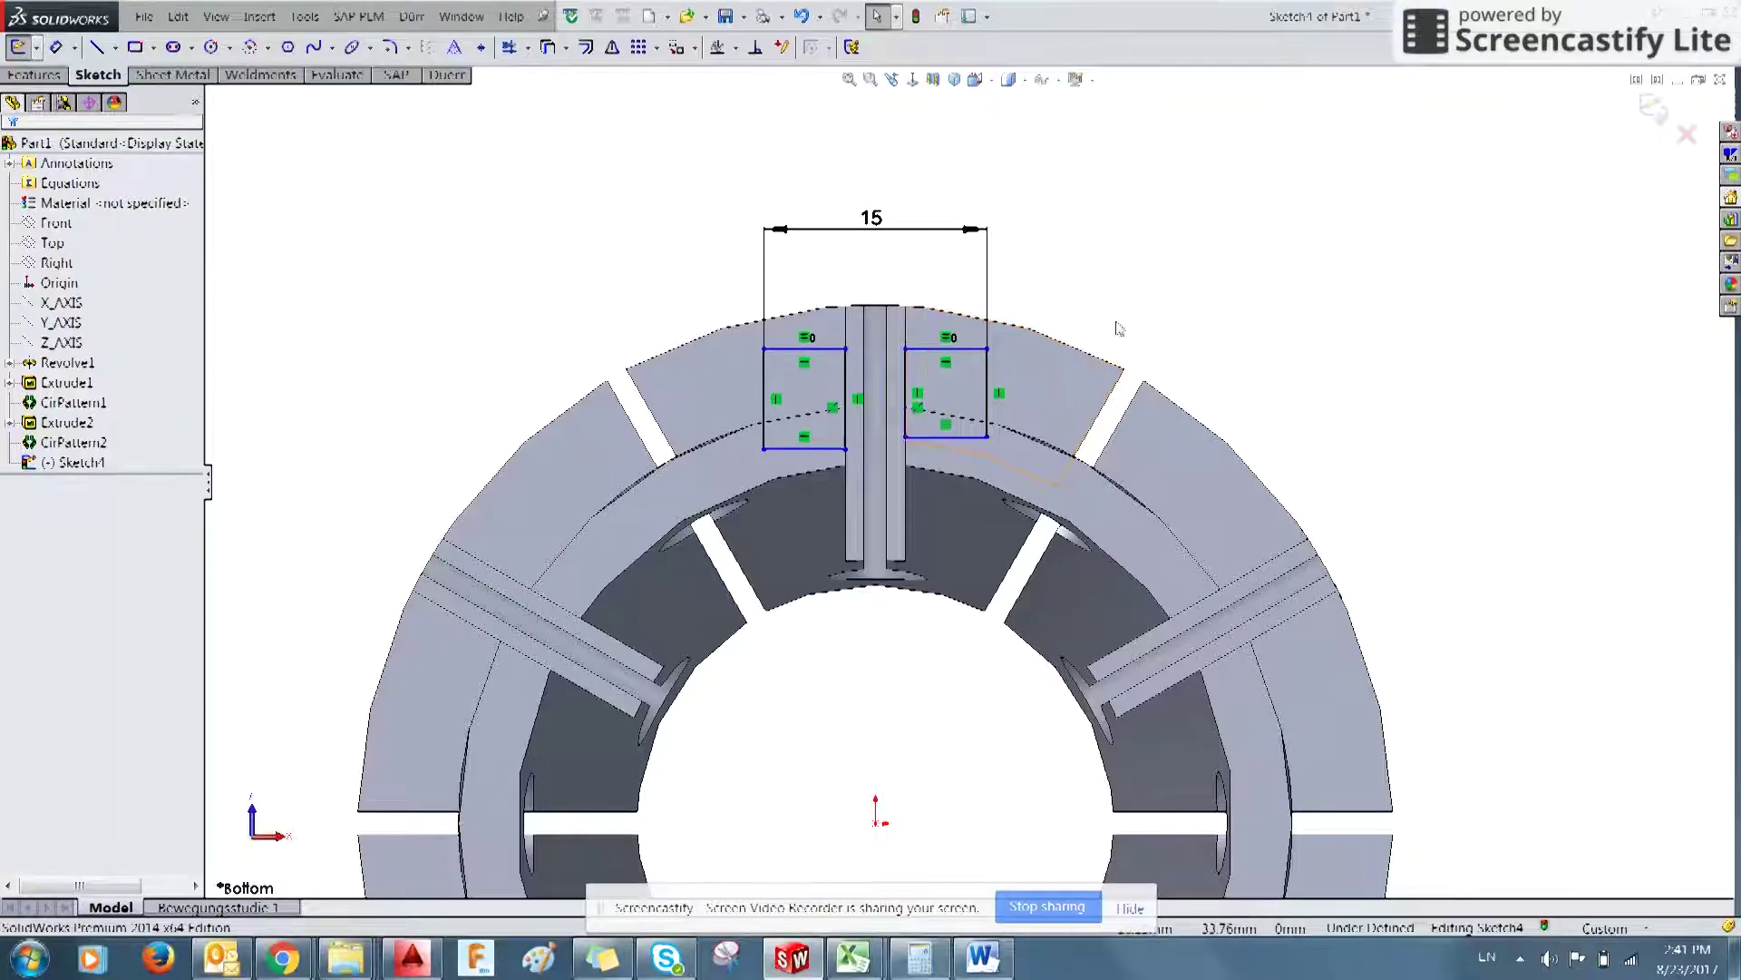
- Make the lower sides of both rectangles collinear with each other, and do the same for their upper sides
left_click(934, 439)
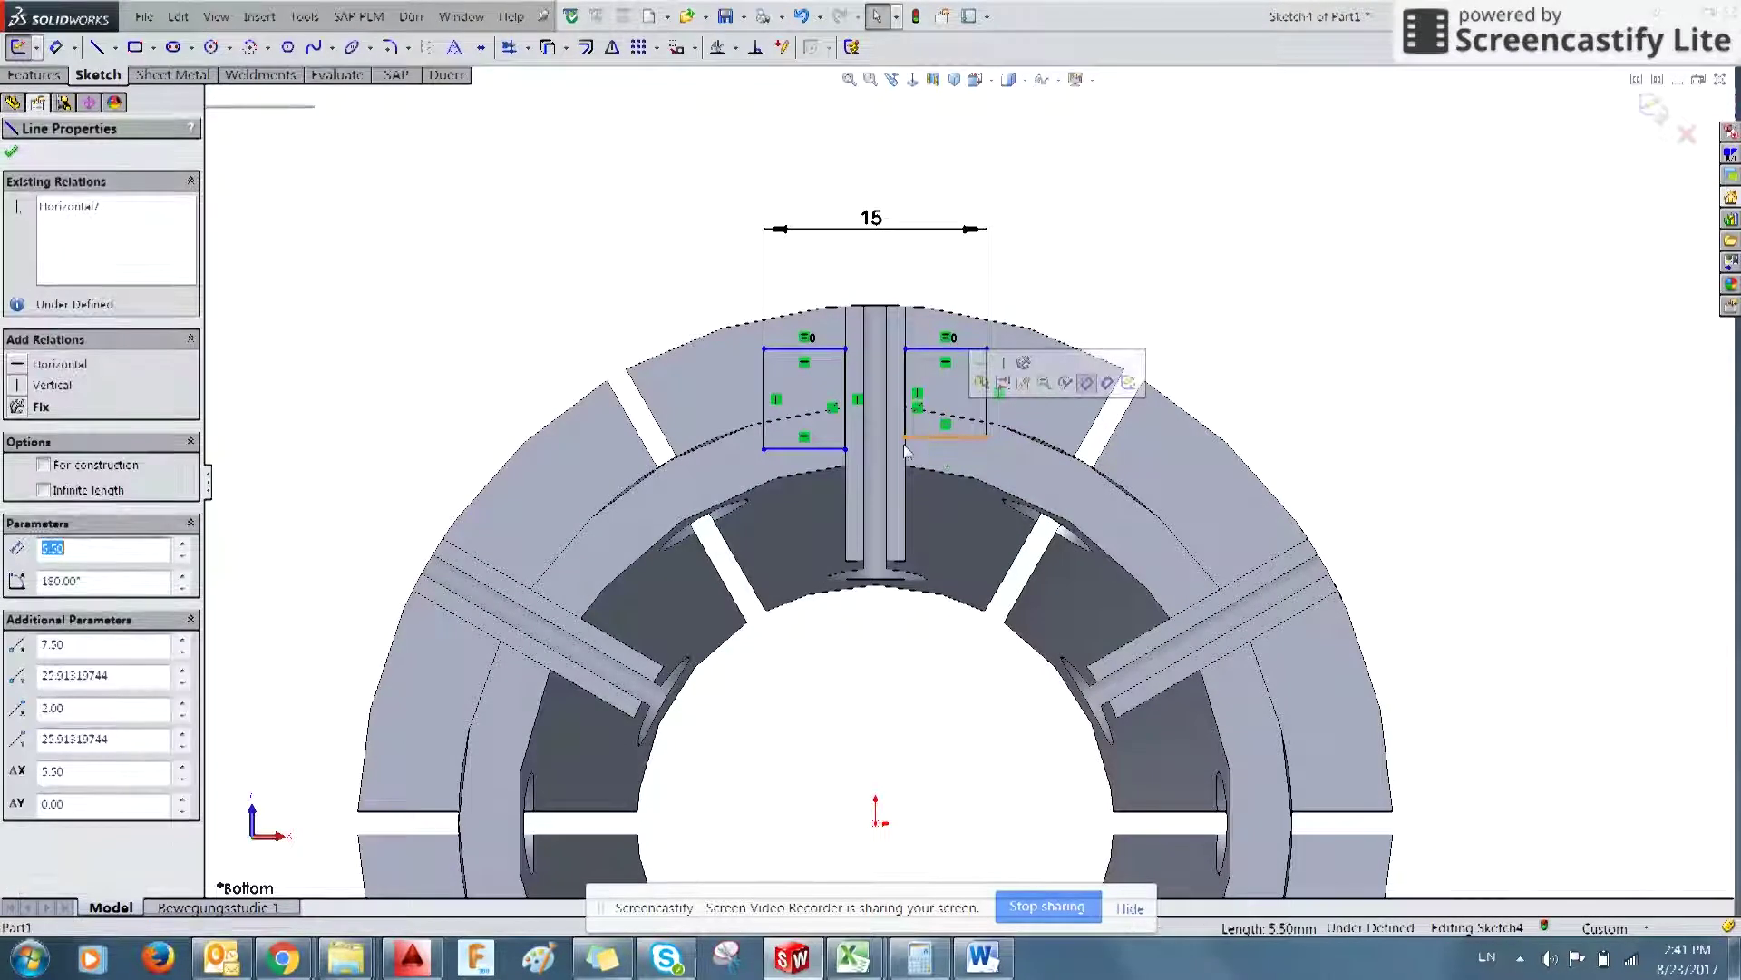
left_click(821, 448, "ctrl")
left_click(56, 536)
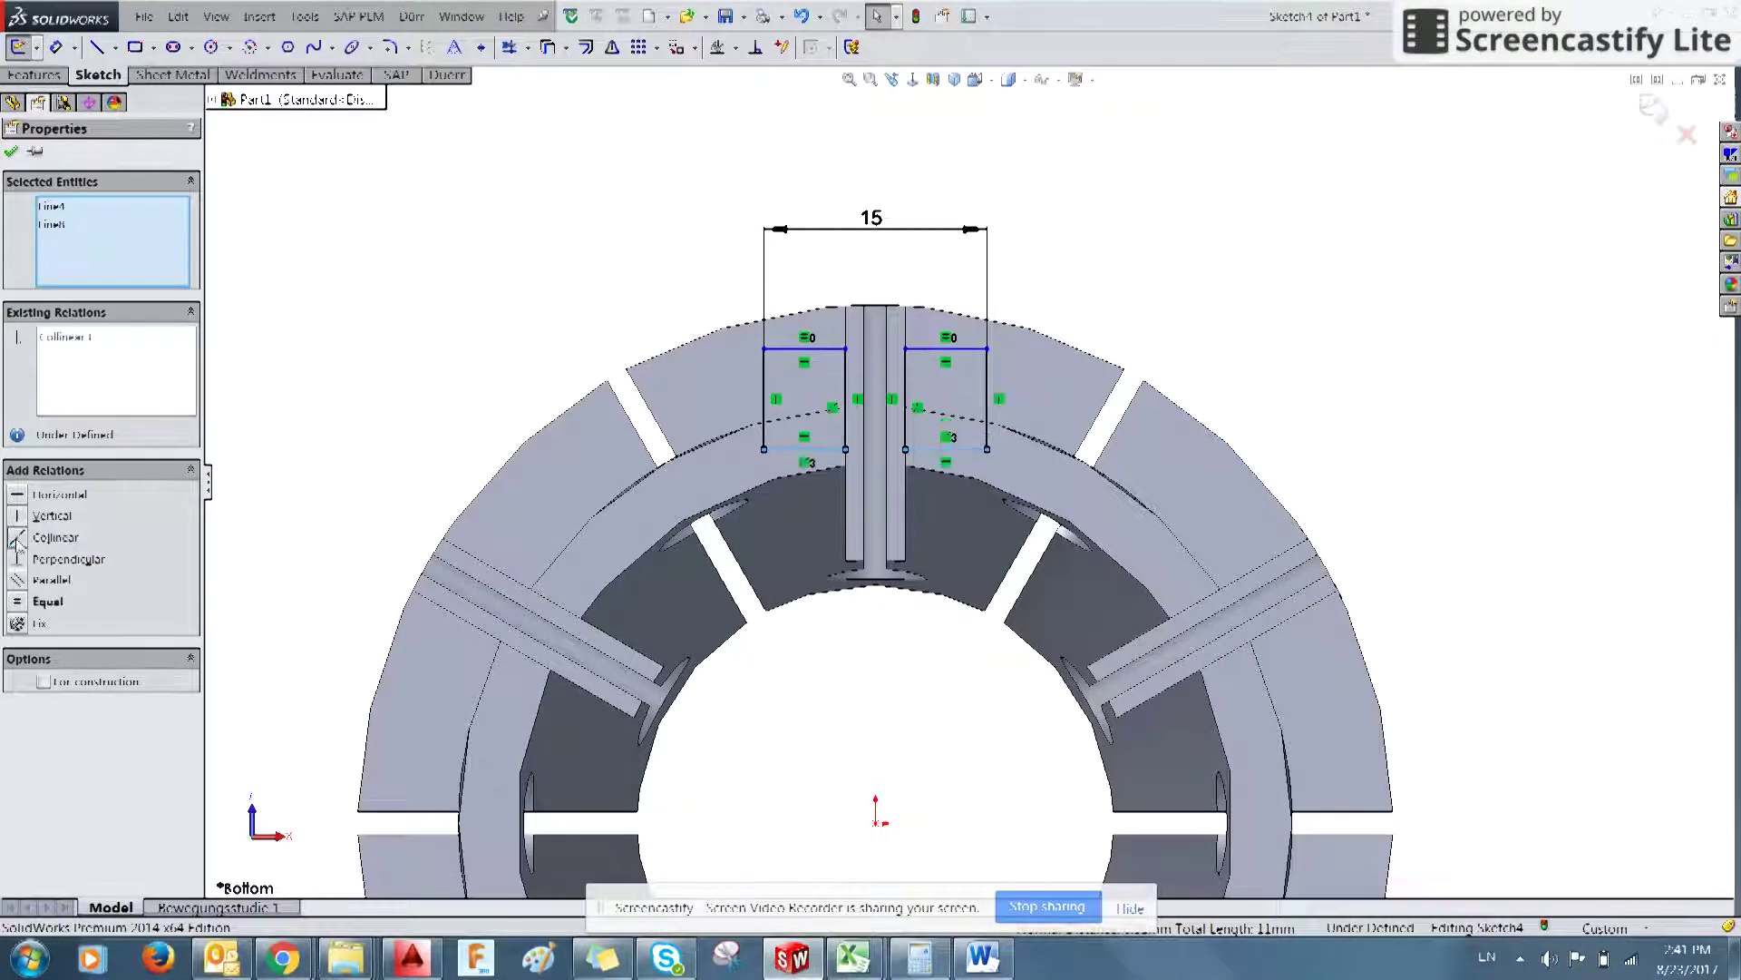
left_click(614, 295)
left_click(825, 352)
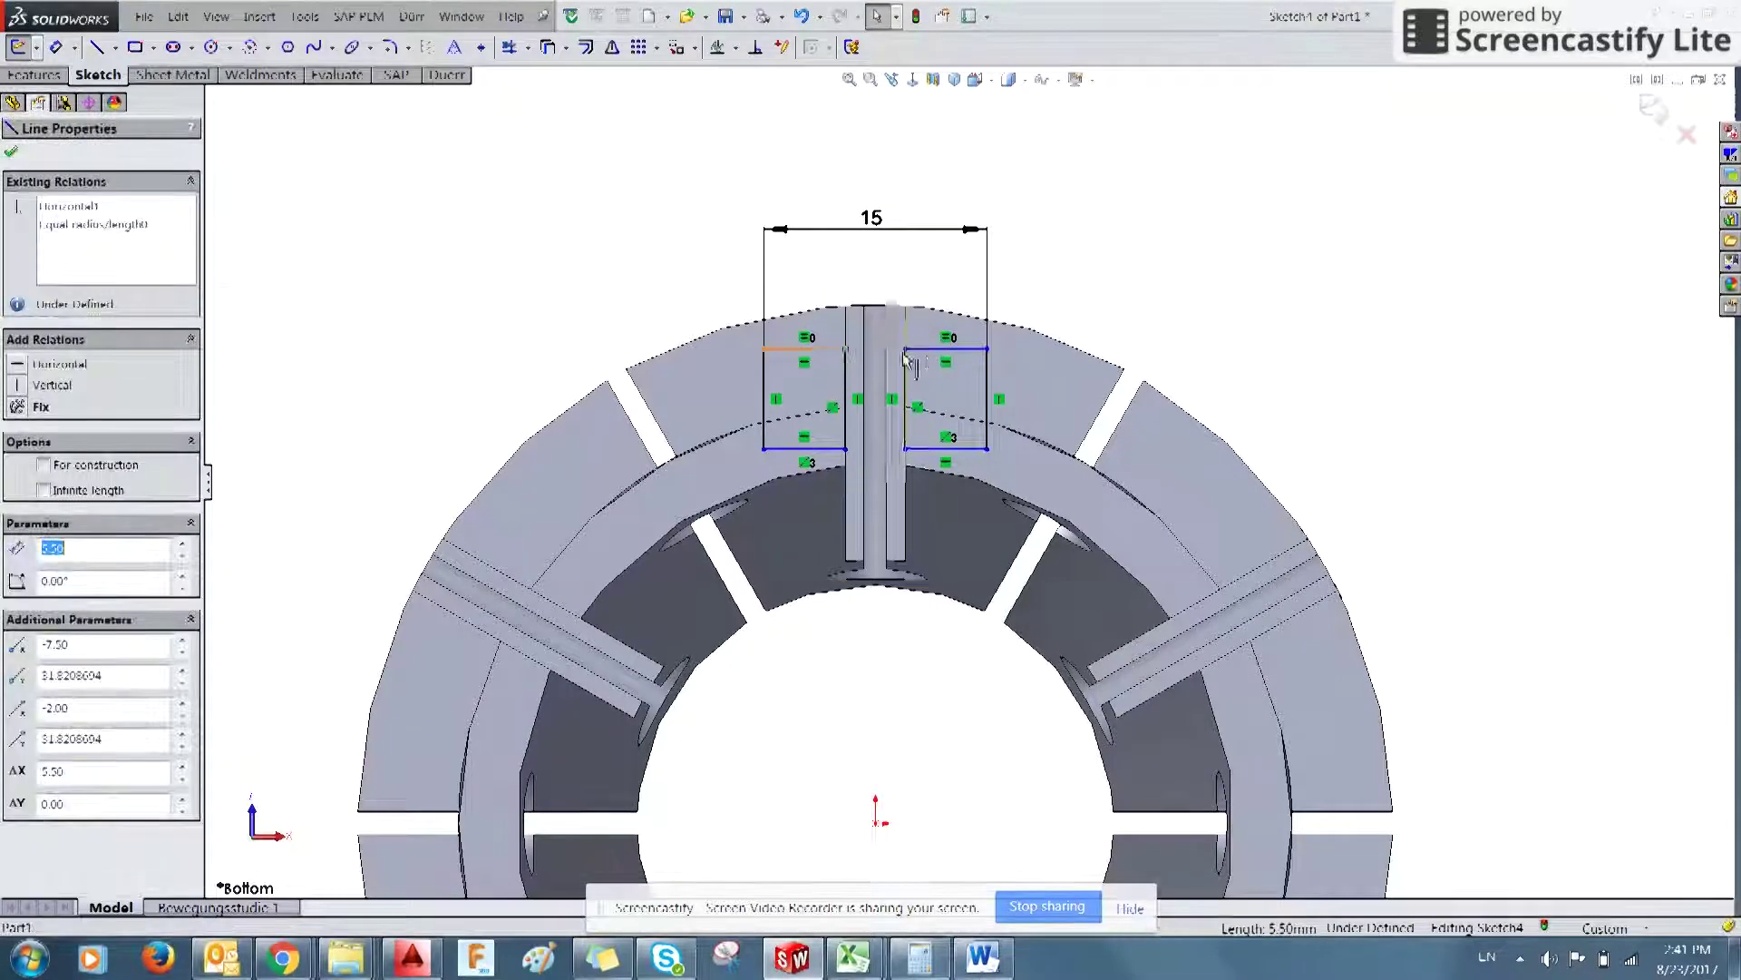
left_click(942, 350, "ctrl")
left_click(56, 537)
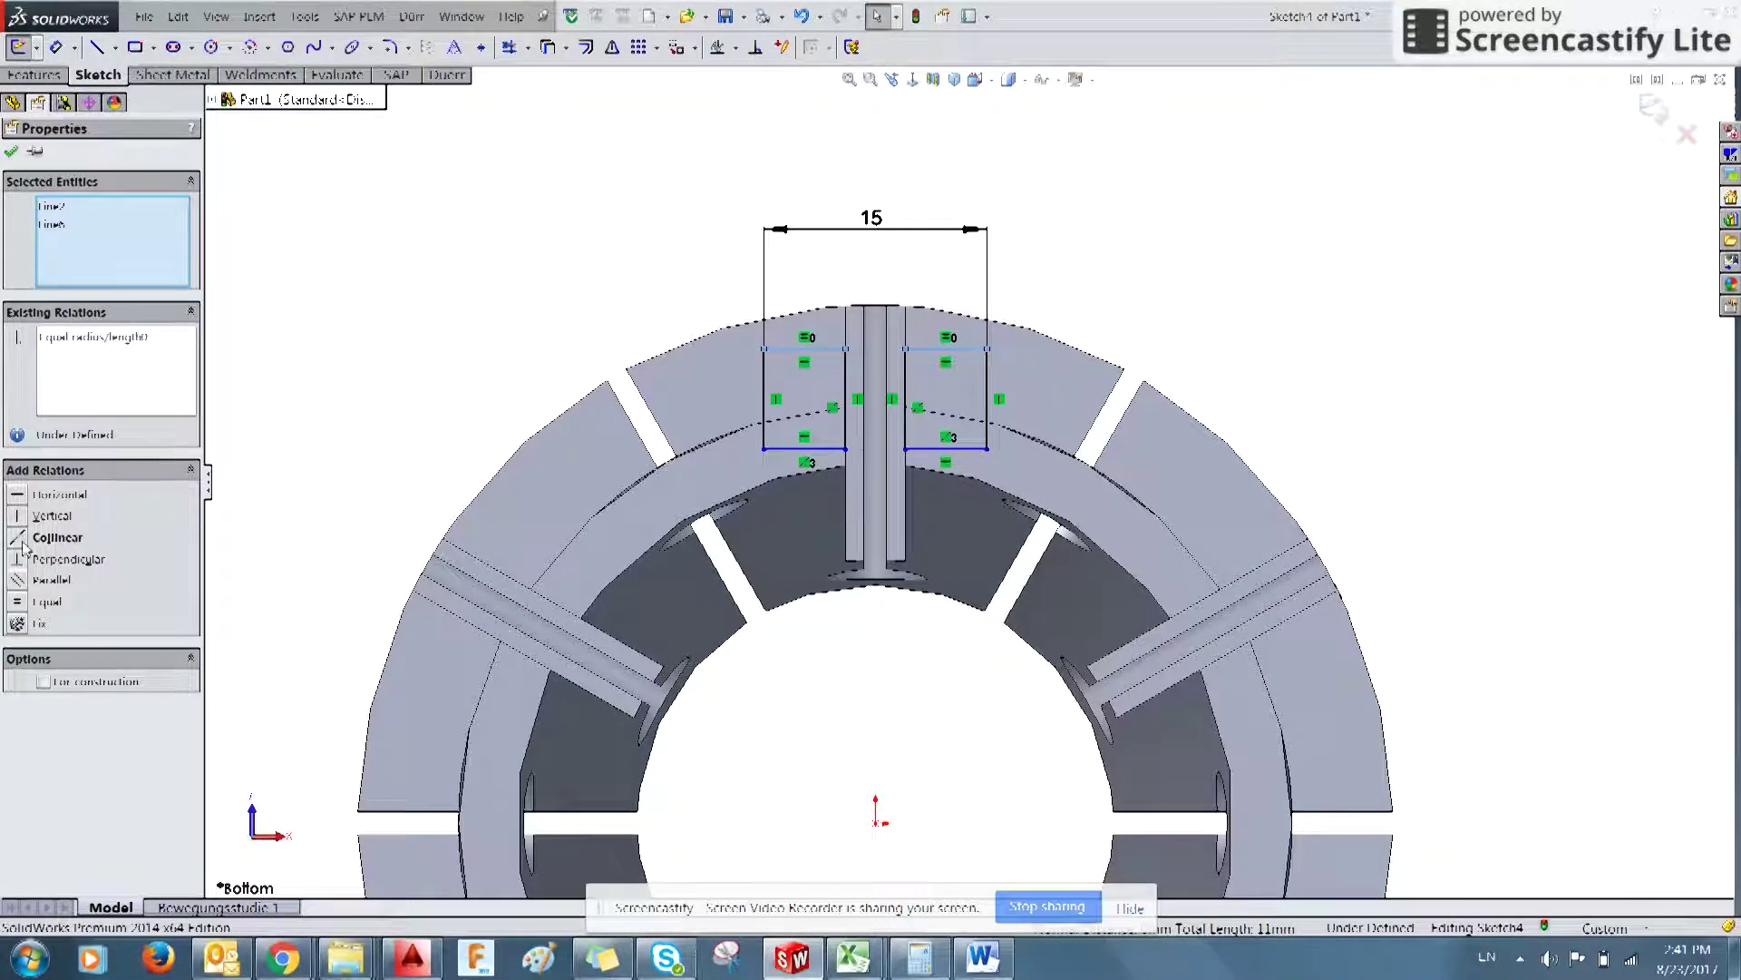
left_click(456, 311)
- Check the lower flange's diameter callouts in Section A-A of the AutoCAD drawing, then return to the SolidWorks sketch
key("alt+Tab")
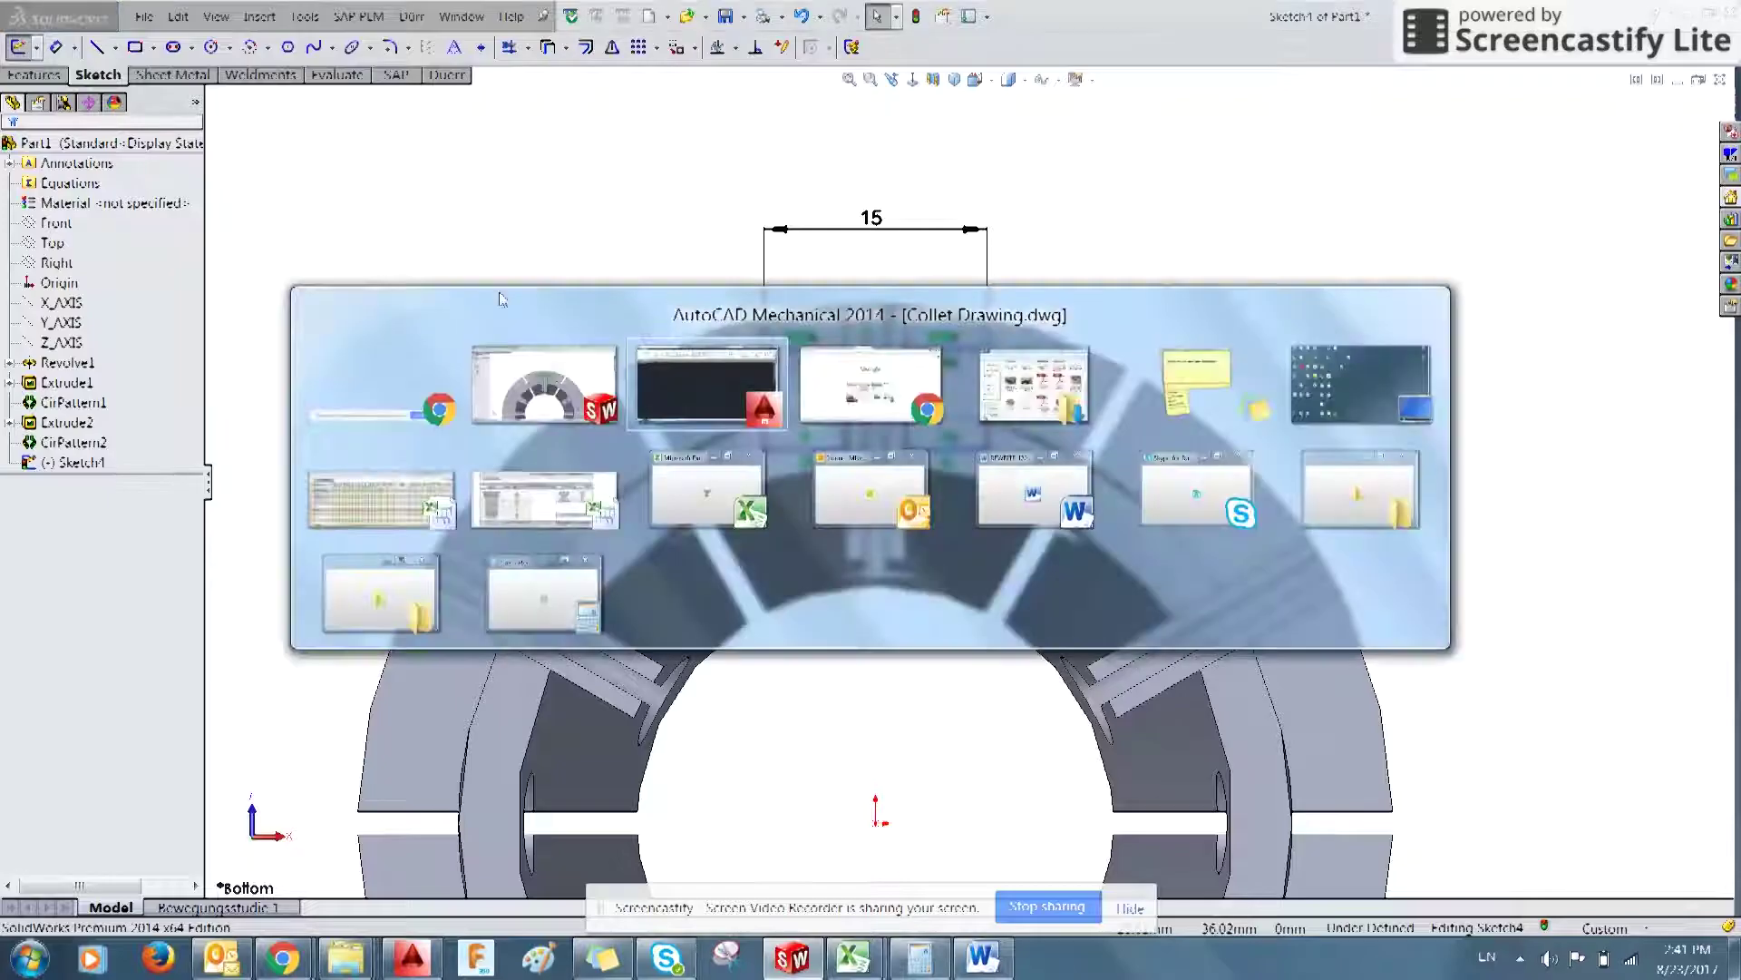
scroll(894, 486, "up", 3)
scroll(893, 486, "down", 5)
scroll(726, 571, "up", 6)
scroll(729, 568, "up", 4)
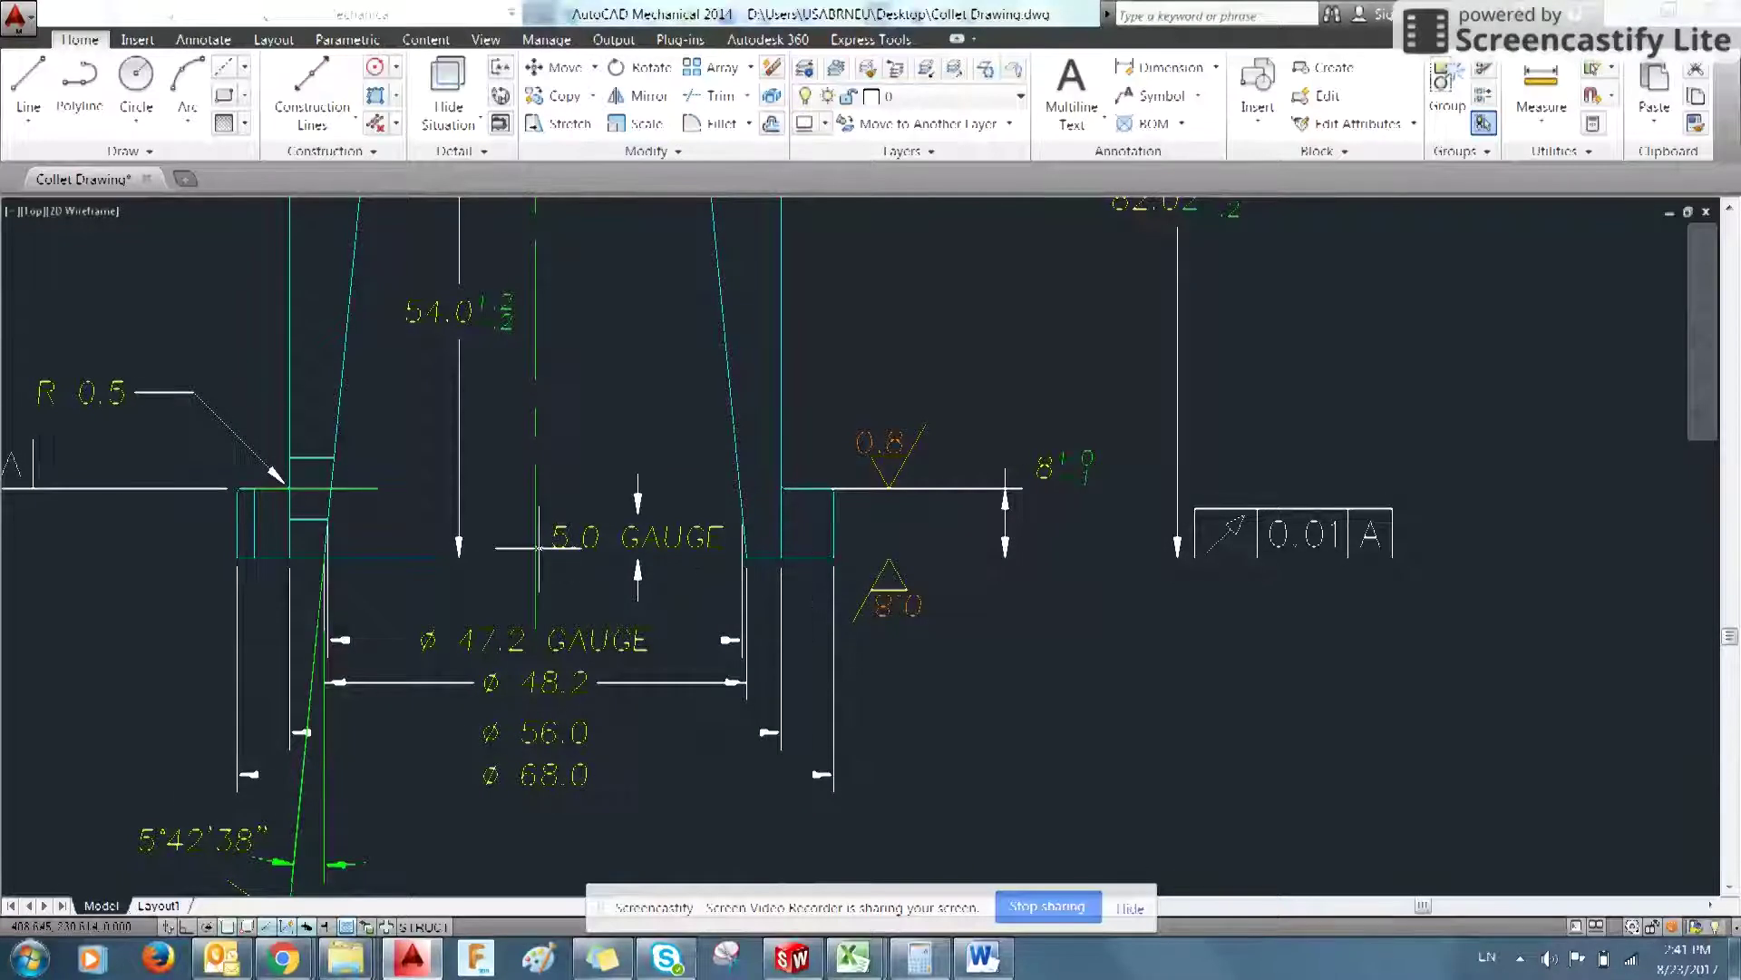
key("alt+Tab")
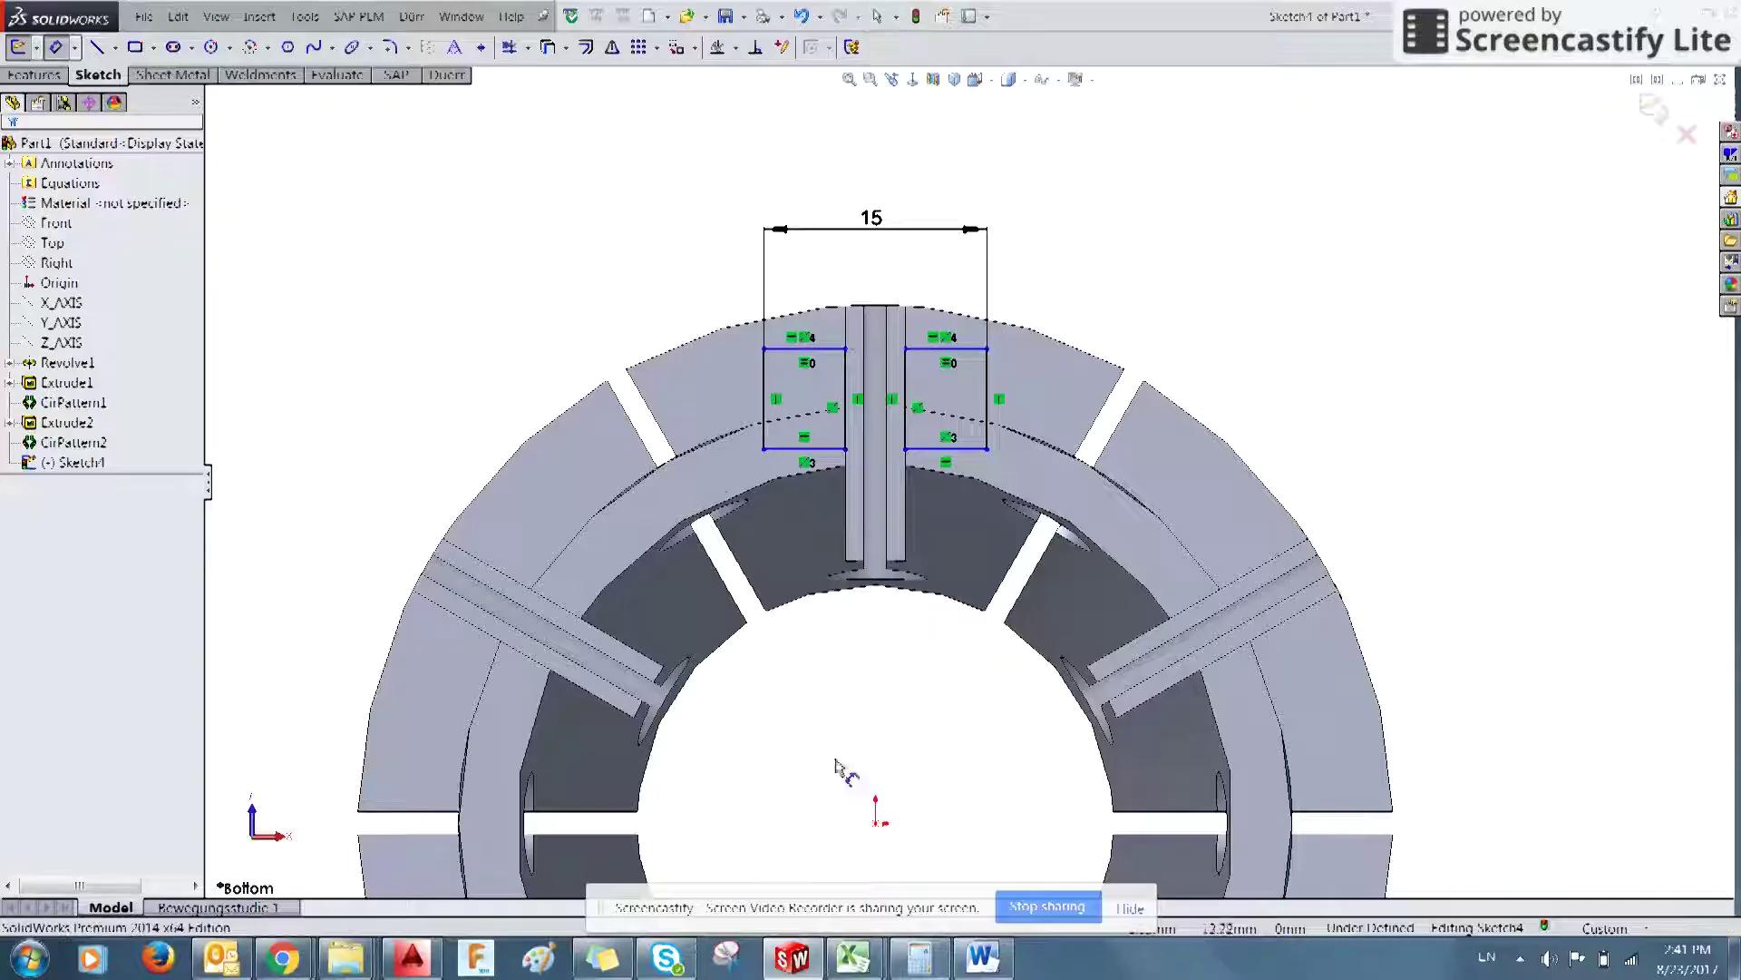
- Dimension the vertical distance from the origin to the rectangles' upper sides as 34 mm, checking the flange diameter in the drawing
left_click(814, 356)
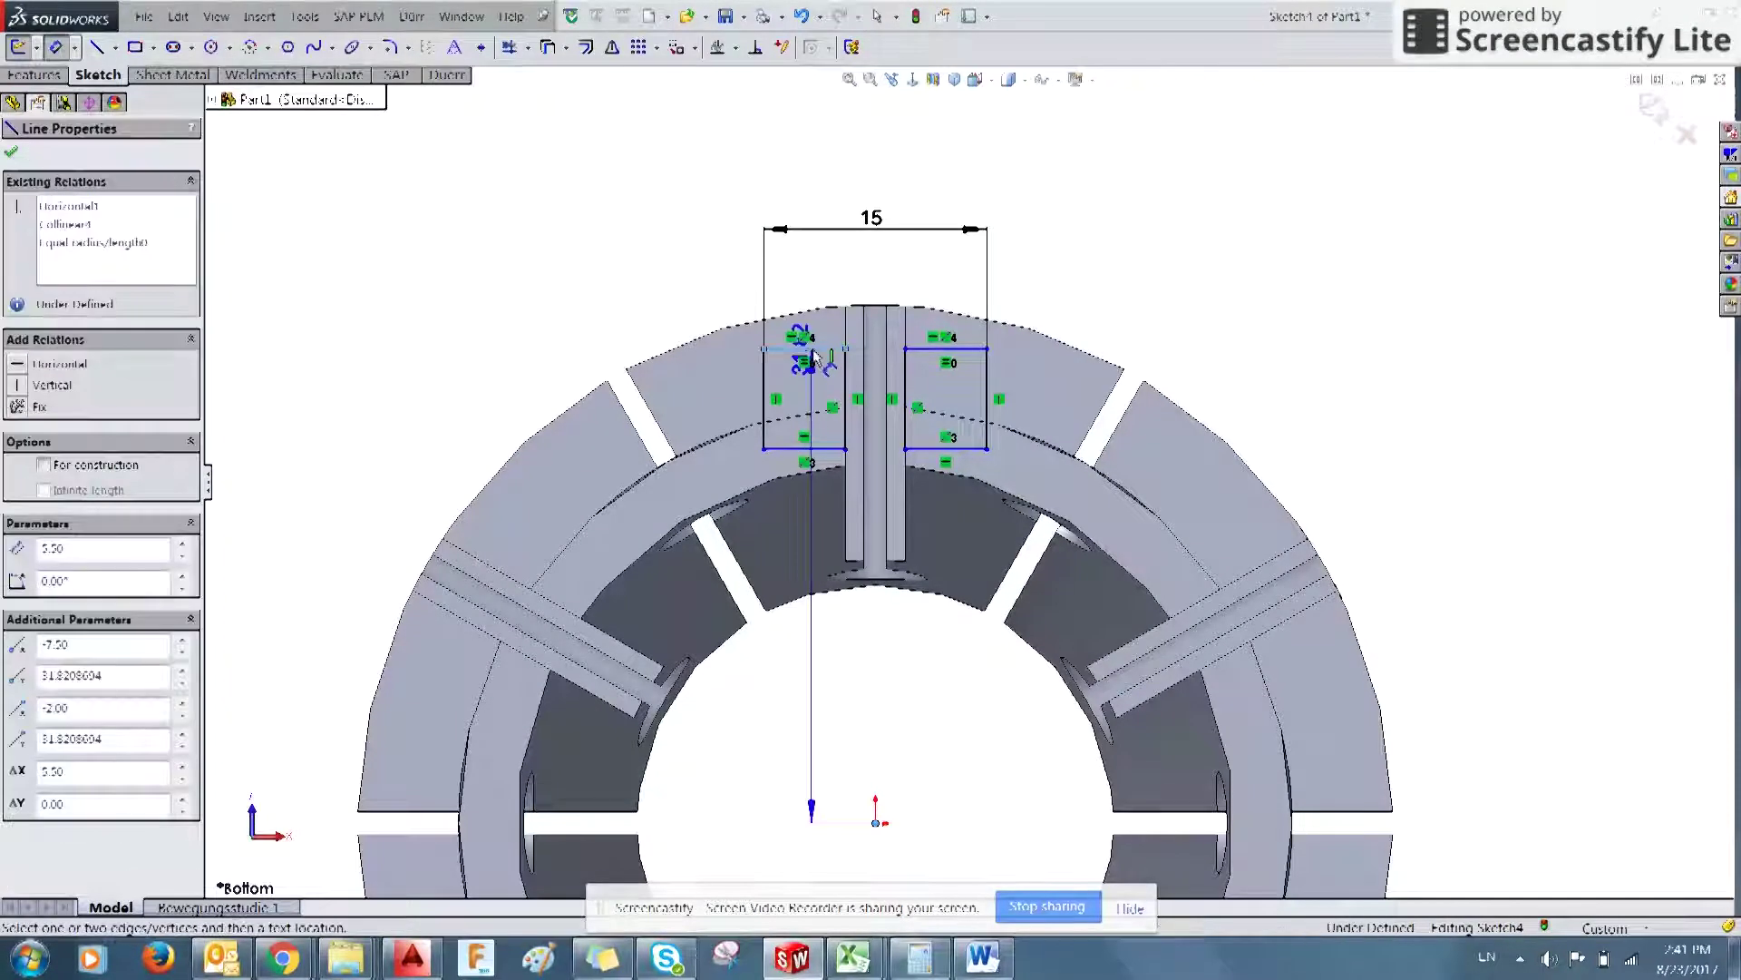
left_click(367, 551)
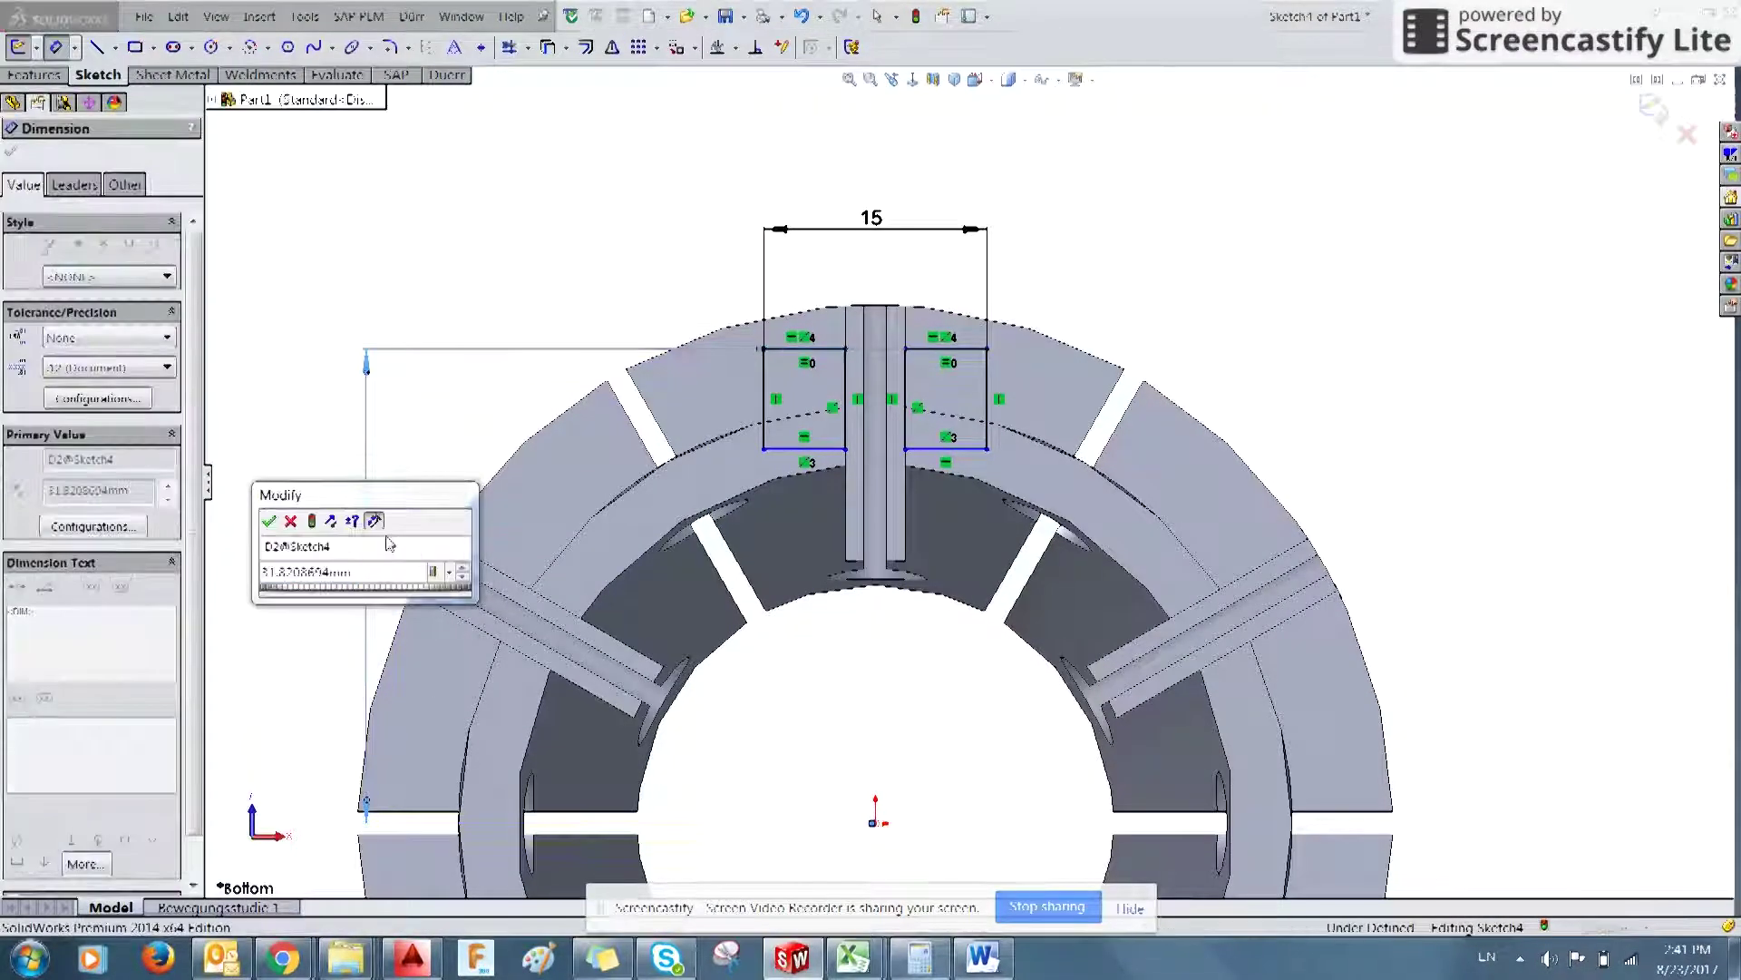
key("alt+Tab")
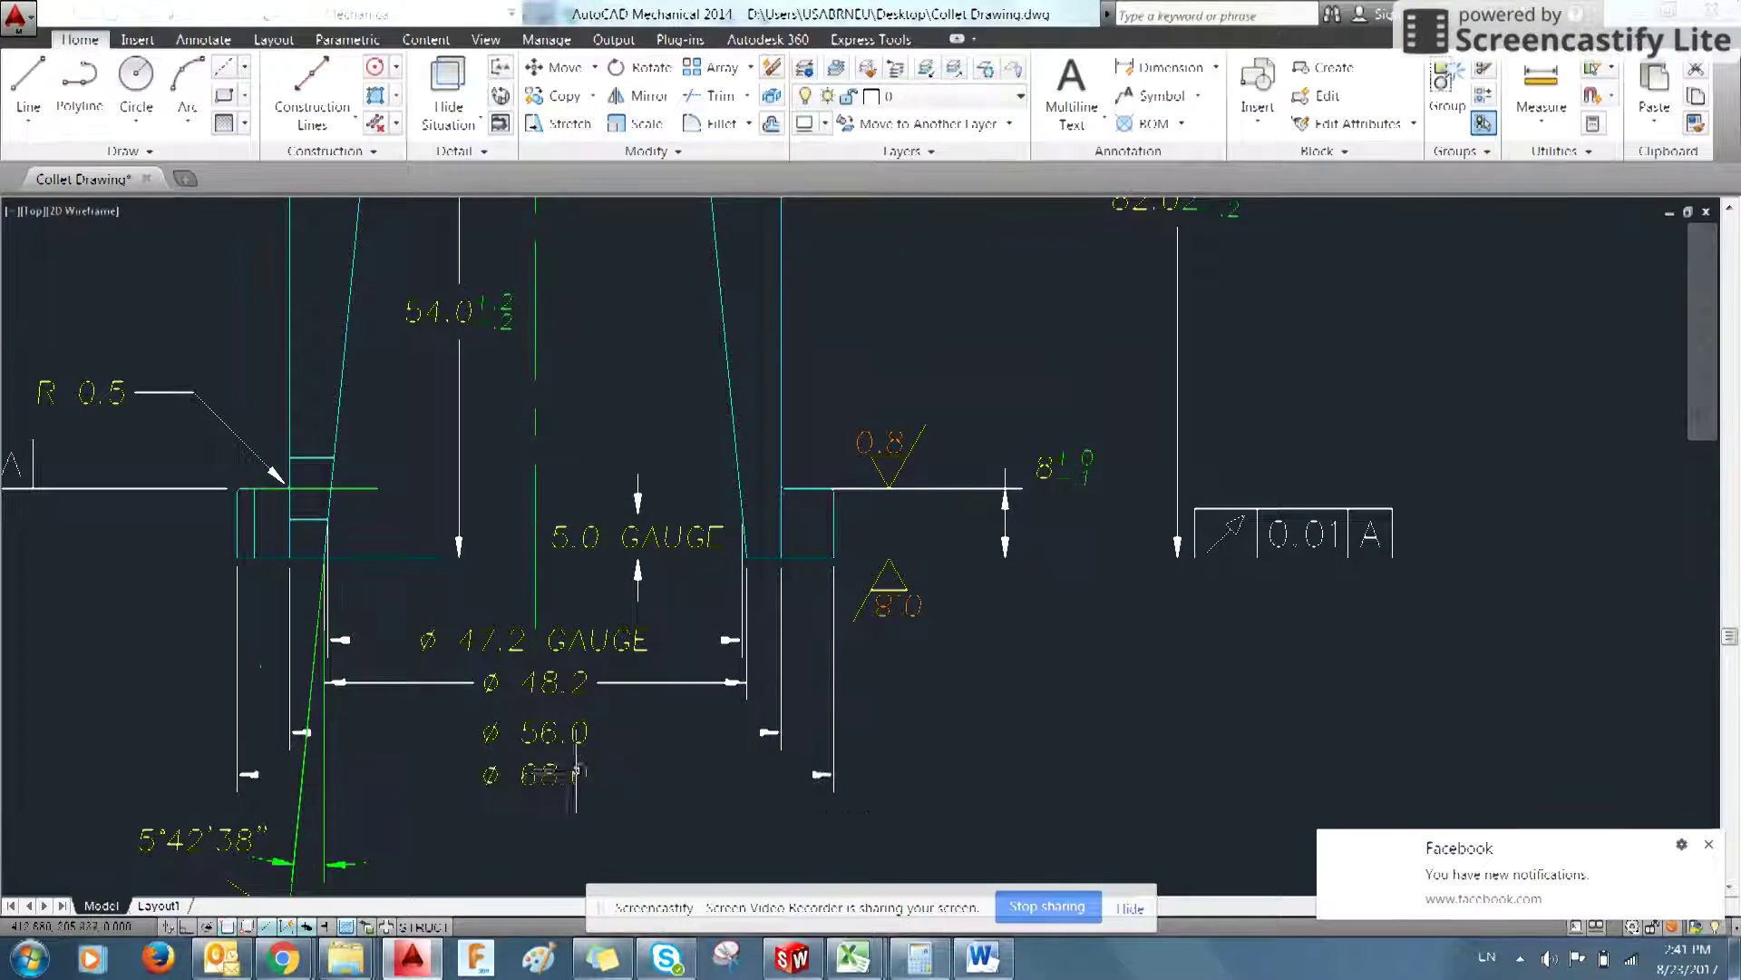
key("alt+Tab")
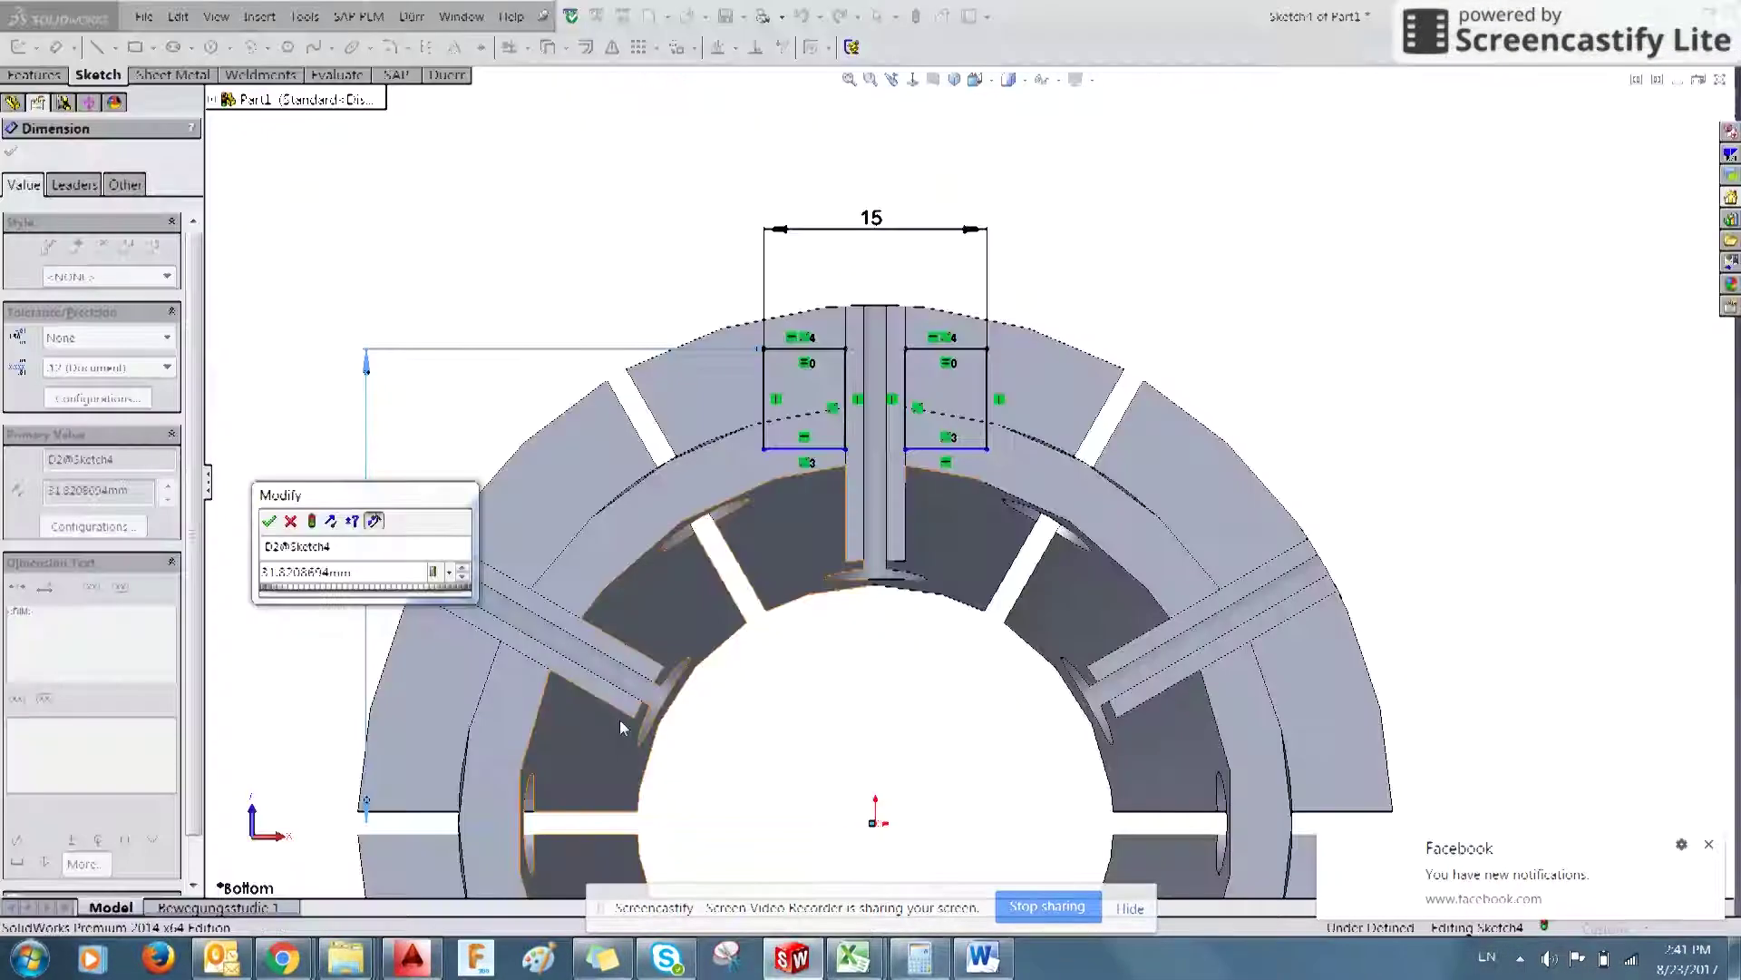
type("34")
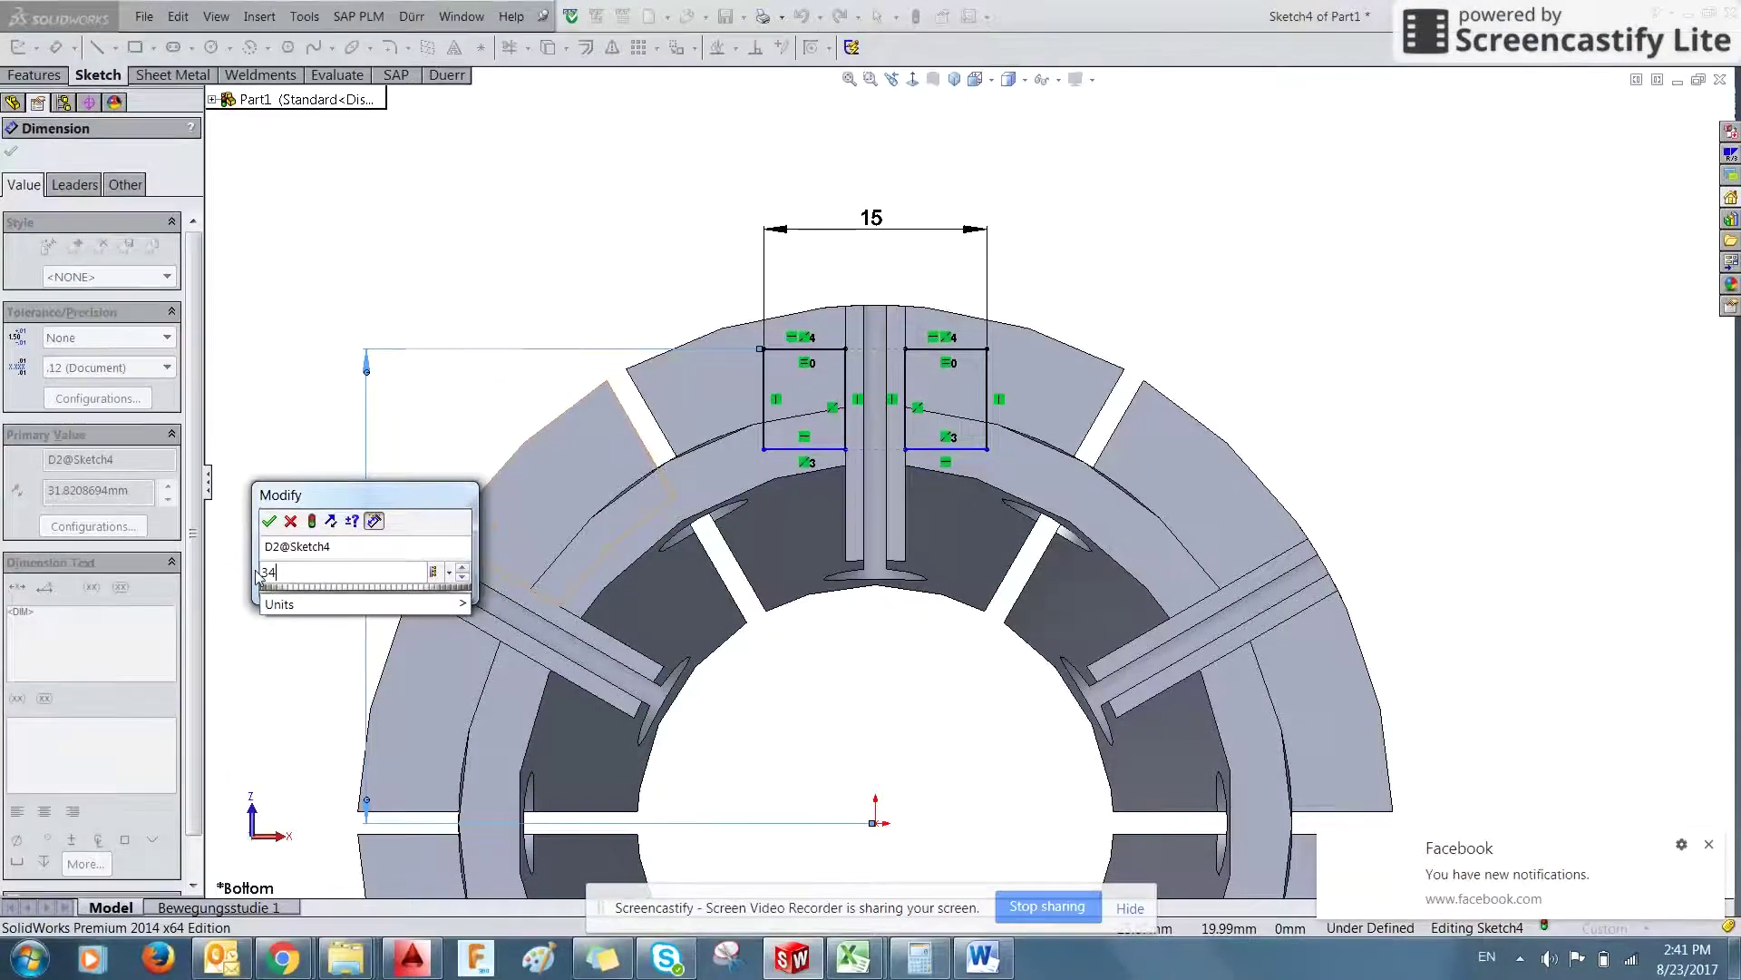
key("Return")
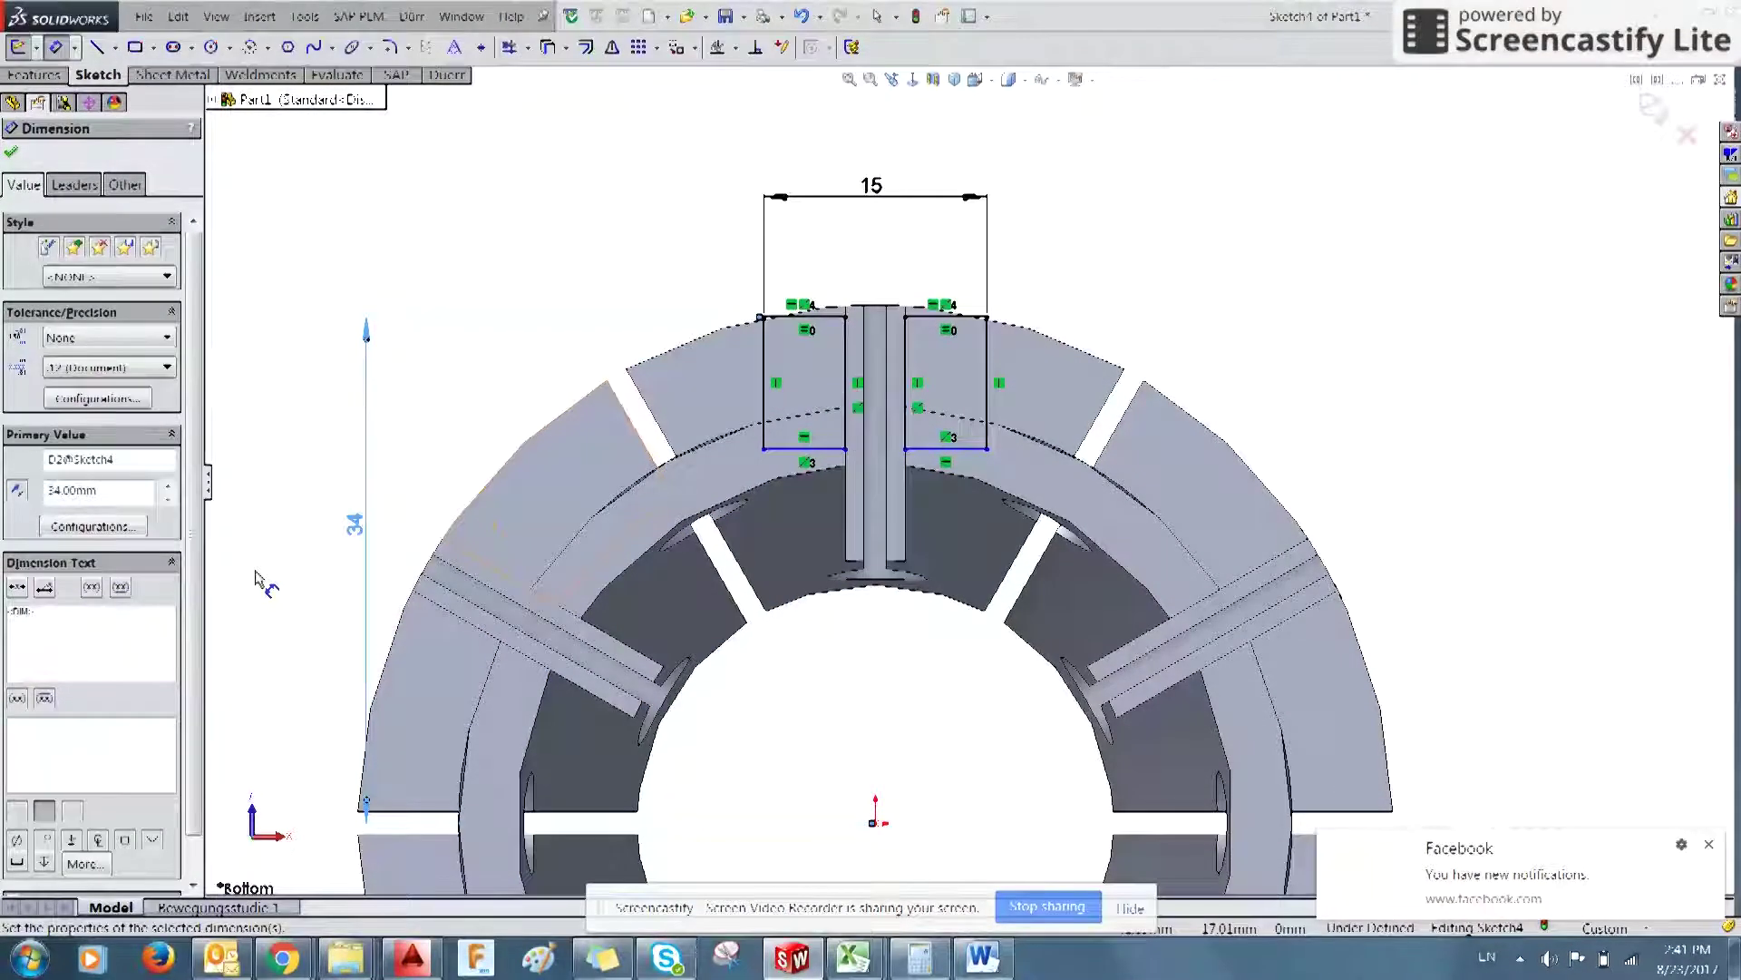
key("Escape")
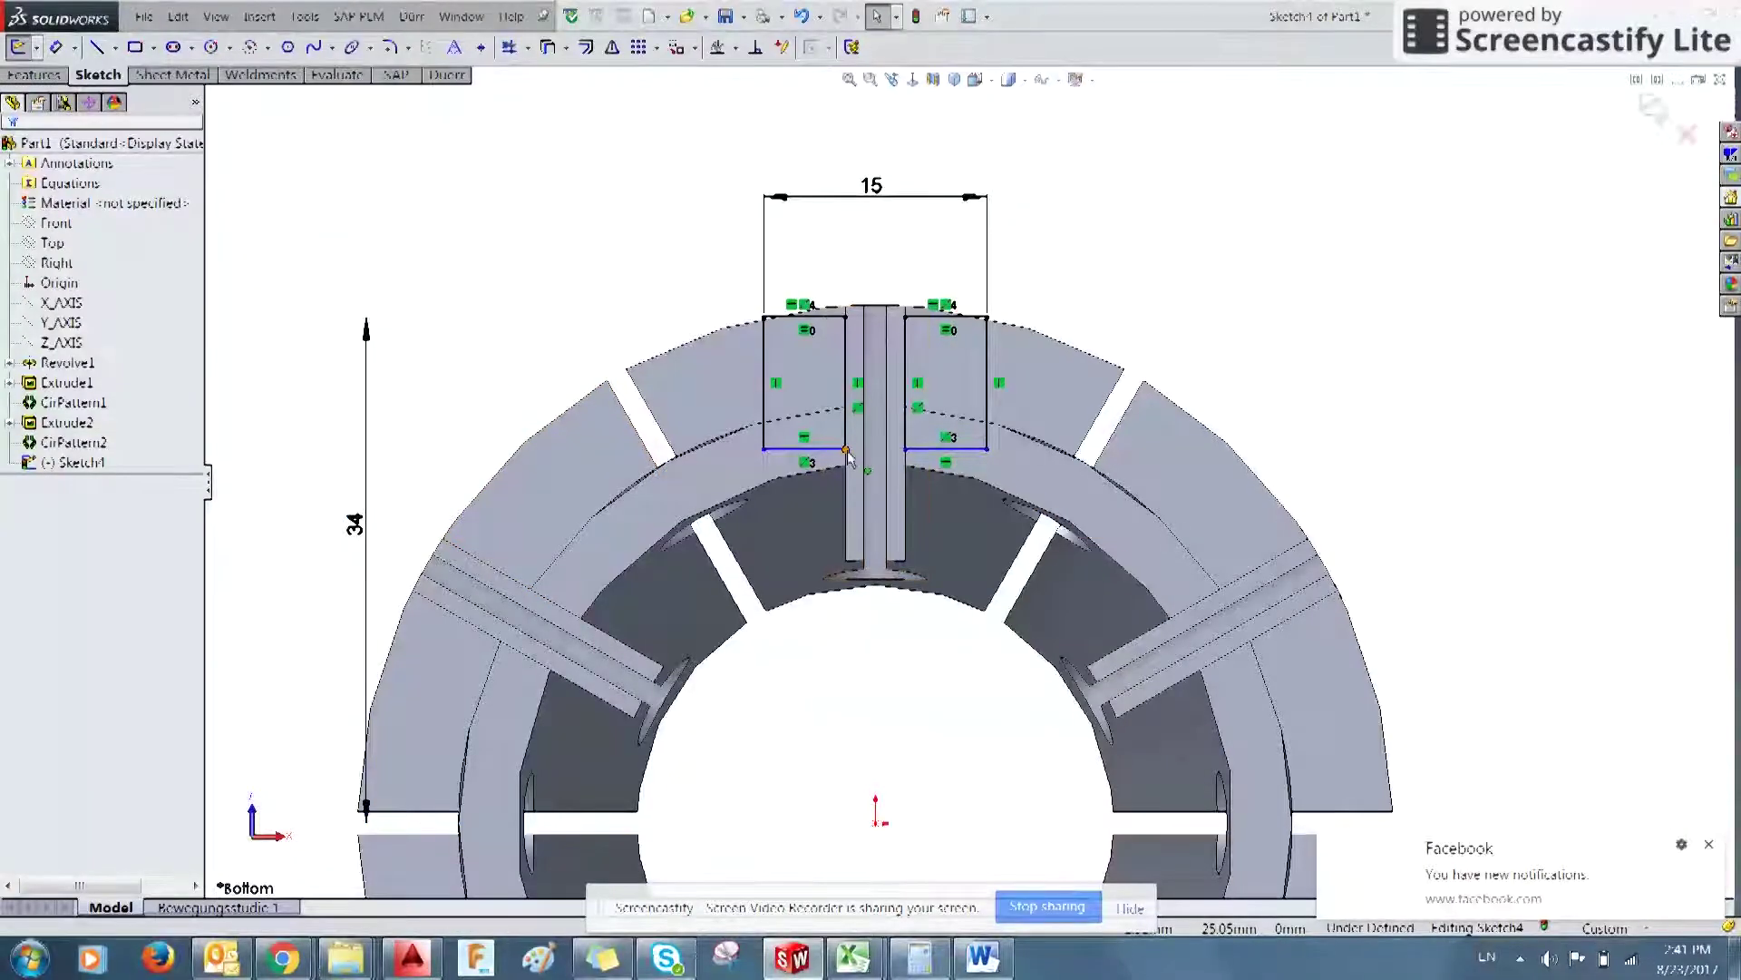
- Inspect the rectangles' lower sides against the collet's end wall and close the lug sketch
mouse_move(833, 454)
middle_mouse_down()
mouse_move(872, 497)
mouse_move(825, 544)
mouse_move(791, 528)
mouse_move(807, 542)
middle_mouse_up()
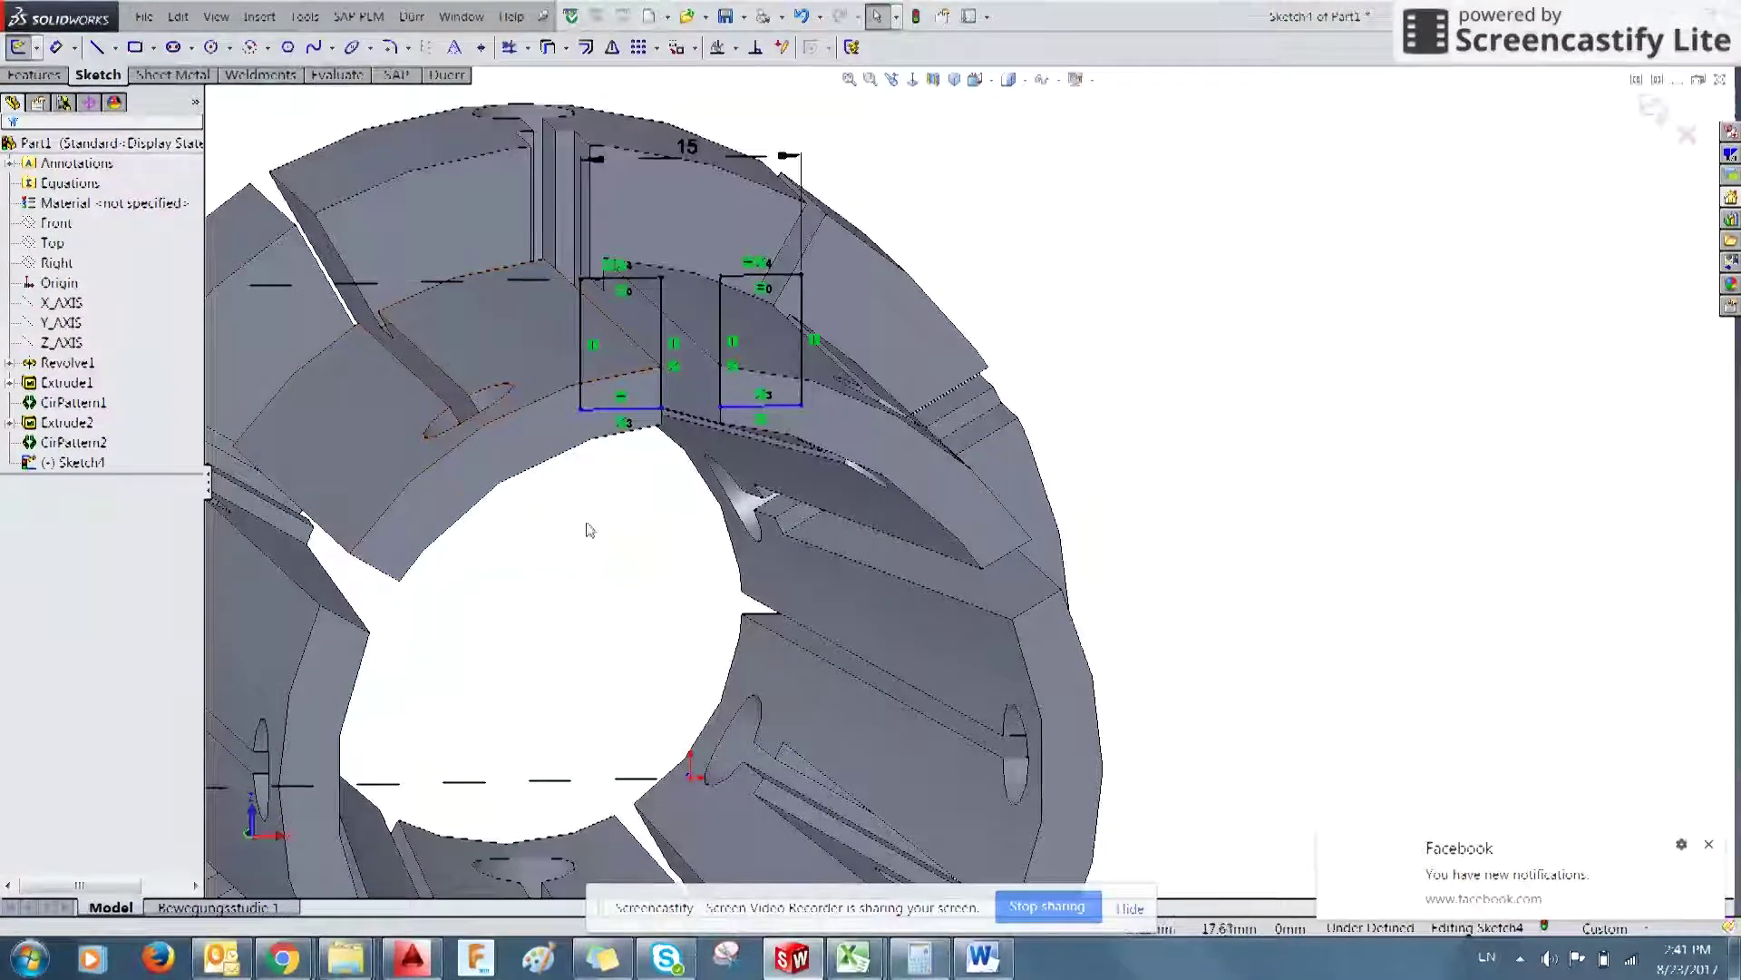
middle_click_drag(583, 529, 571, 536)
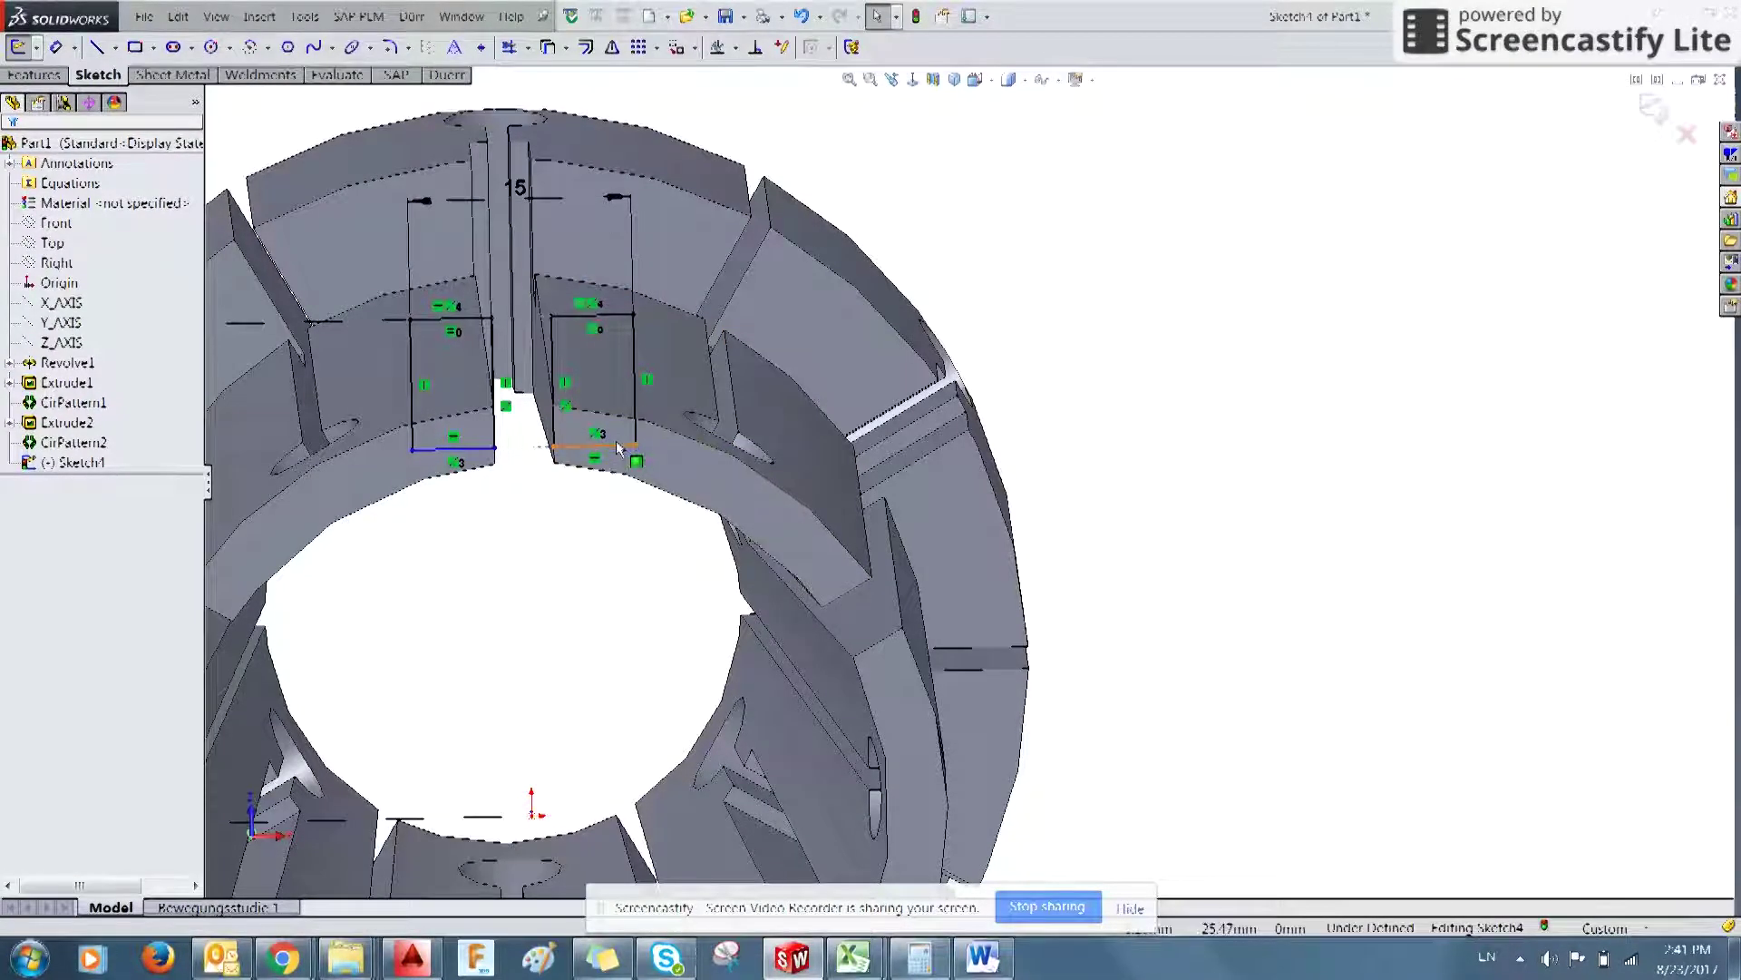
left_click(1660, 116)
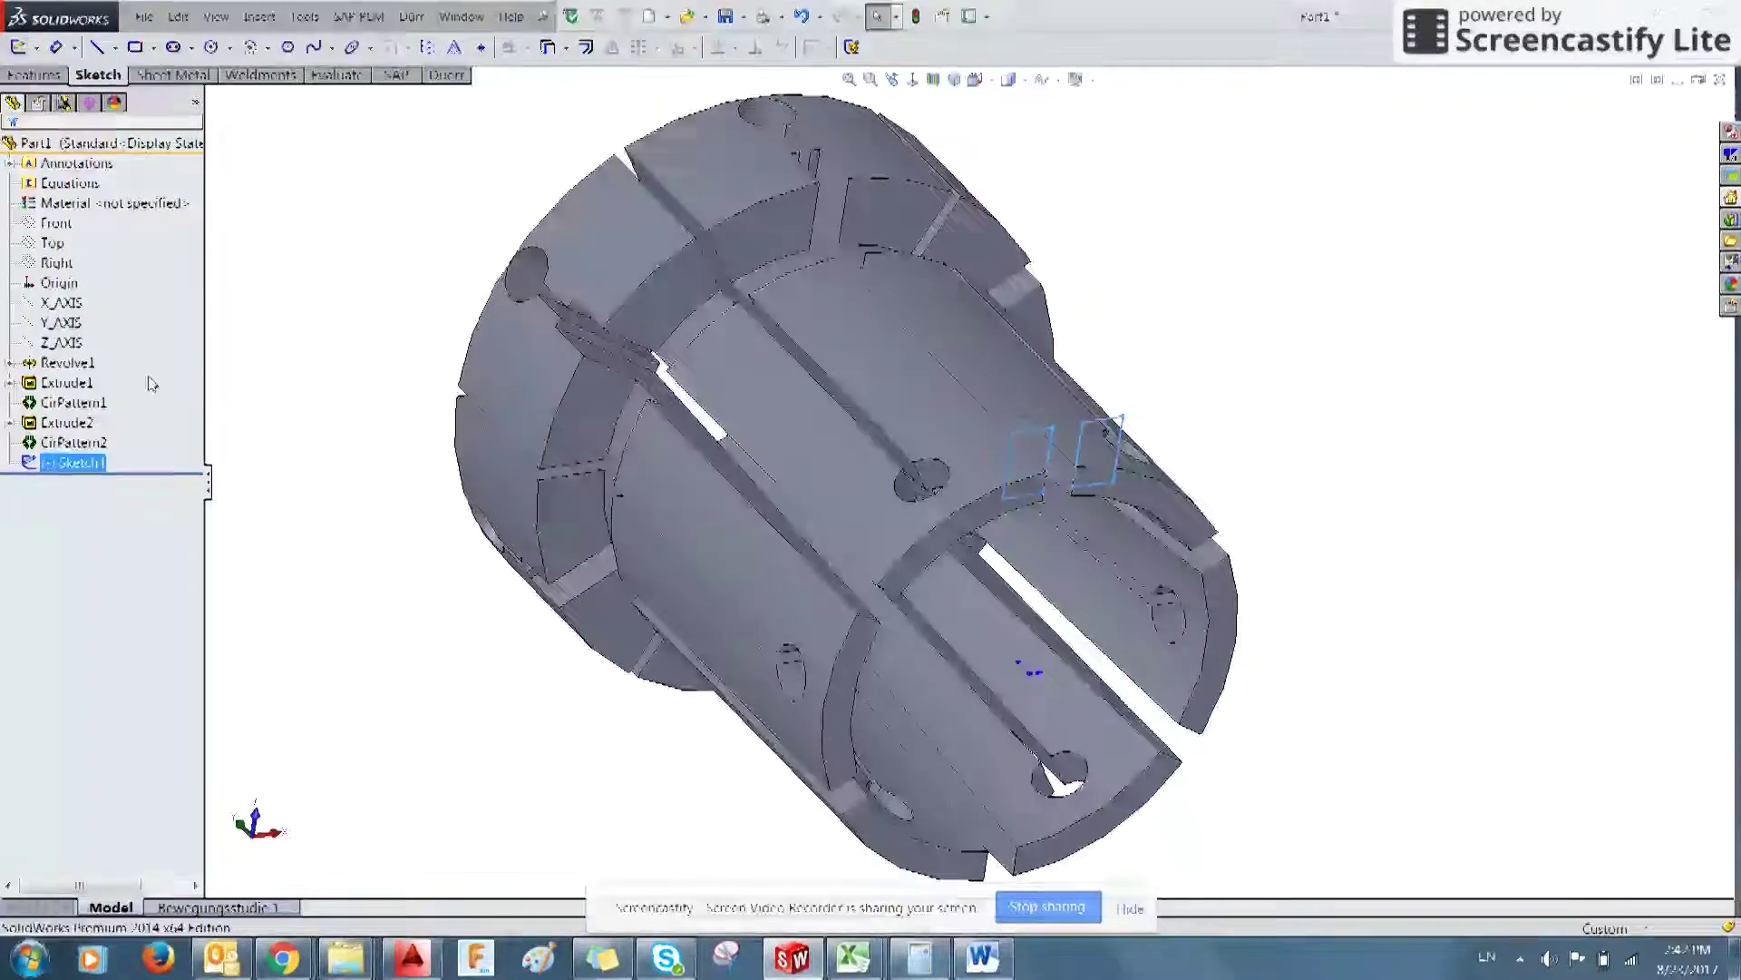
- Start a boss extrusion of the two-rectangle lug sketch and reverse its direction so it runs back along the collet body
left_click(34, 76)
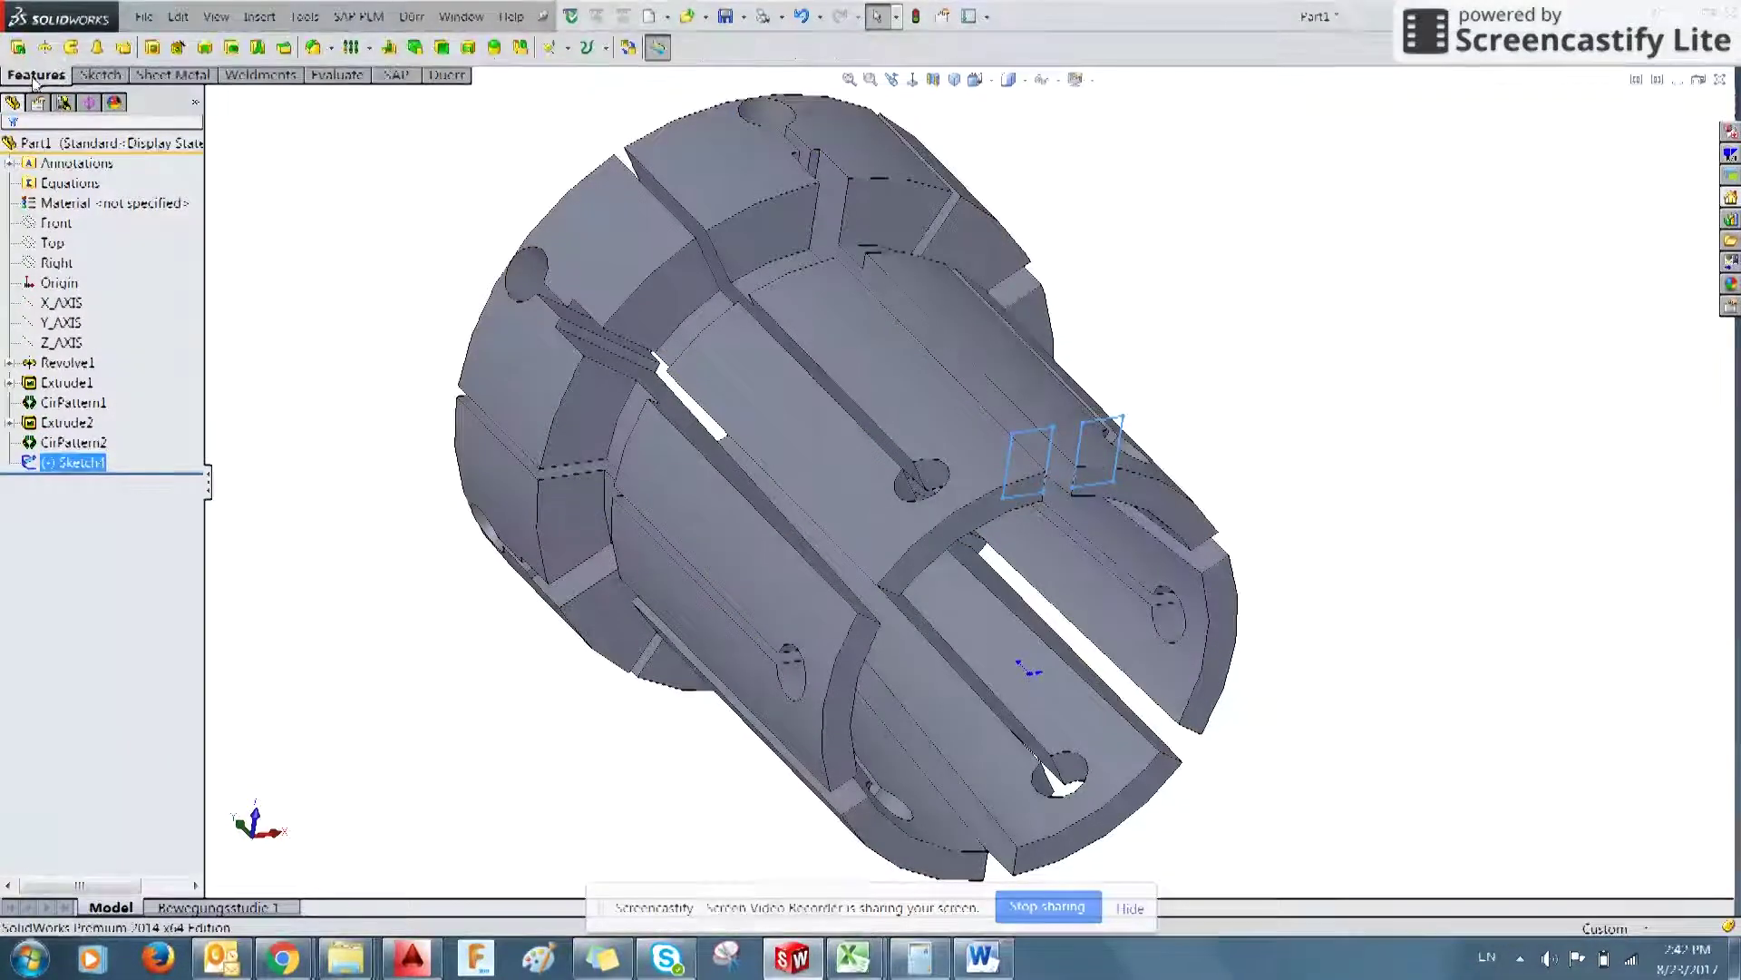
left_click(18, 48)
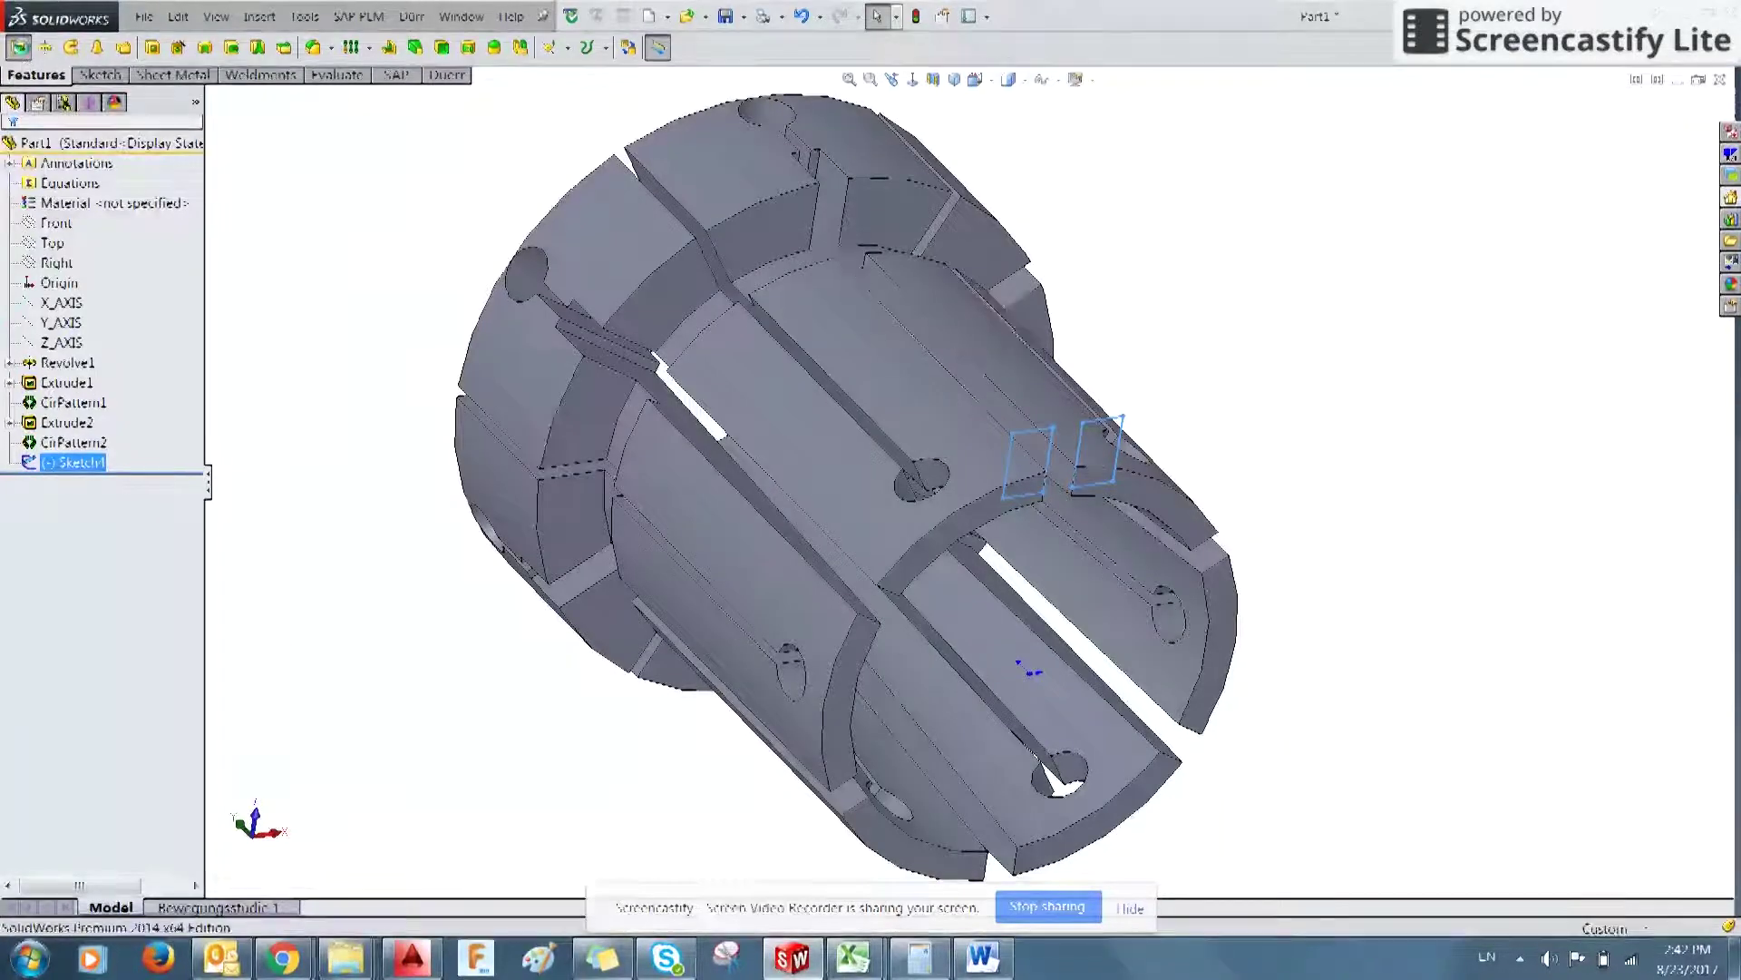
middle_click_drag(1331, 645, 1553, 669)
scroll(1252, 599, "down", 3)
middle_click_drag(1252, 598, 1306, 634)
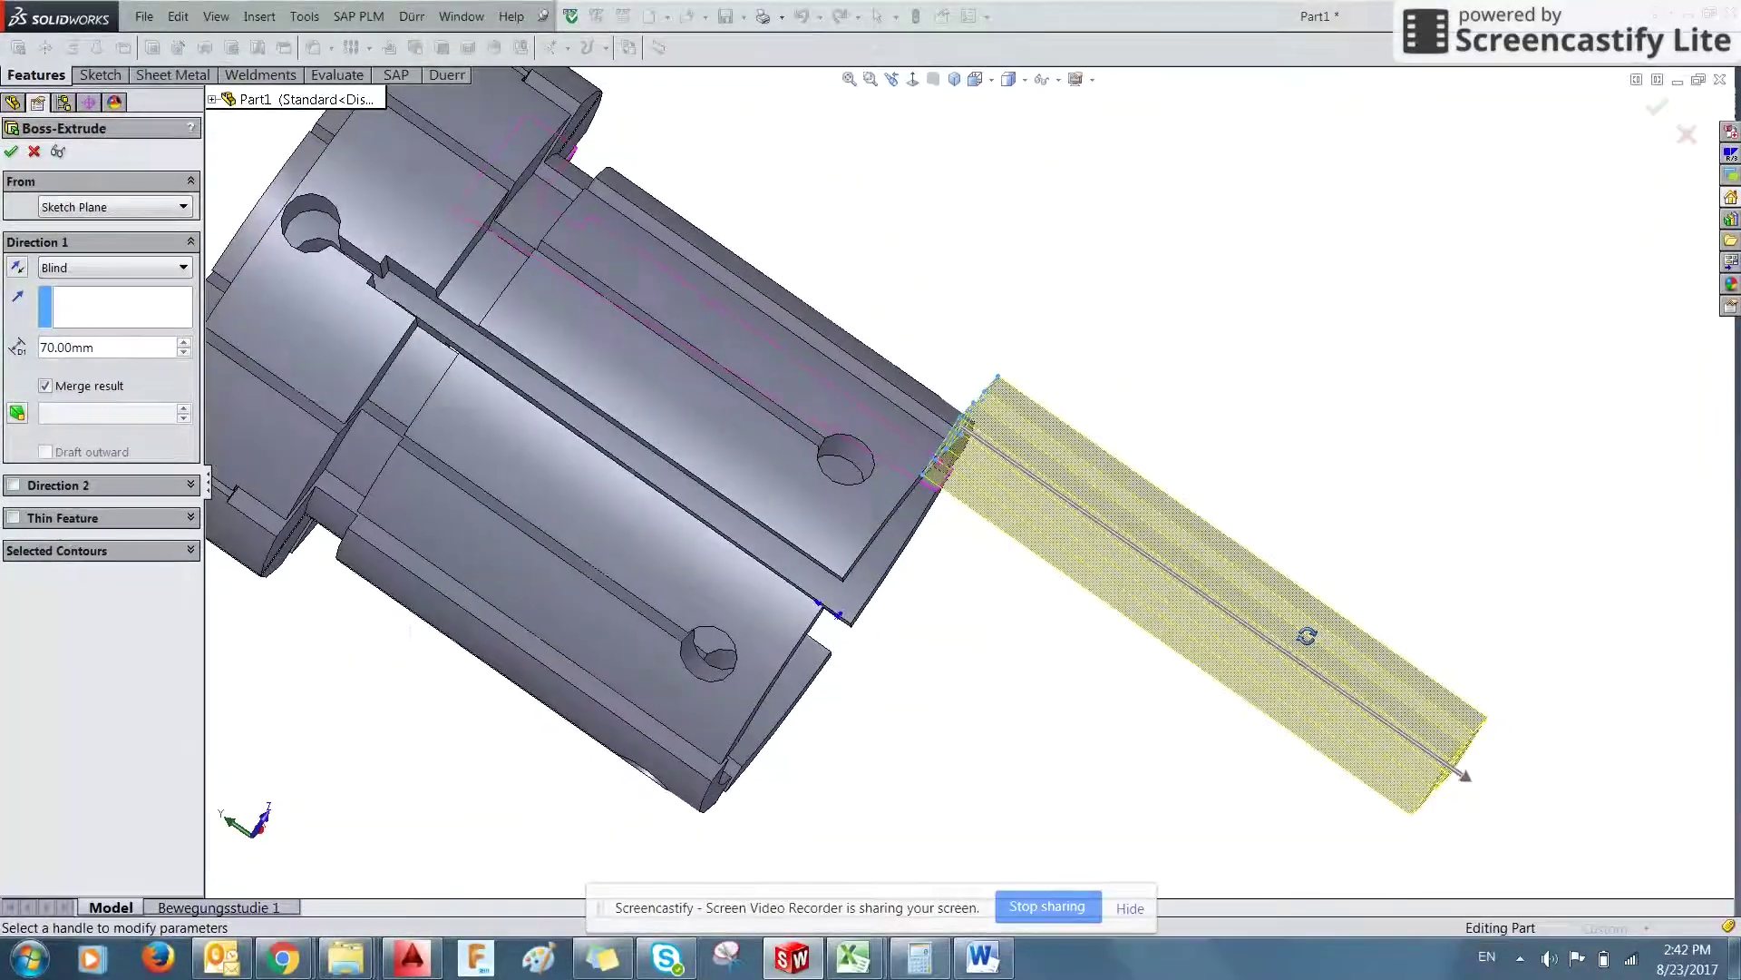
left_click(19, 269)
- Check the lower flange thickness in the AutoCAD drawing, set the lug extrusion depth to 8 mm, and finish the extrusion
double_click(130, 349)
left_click(412, 954)
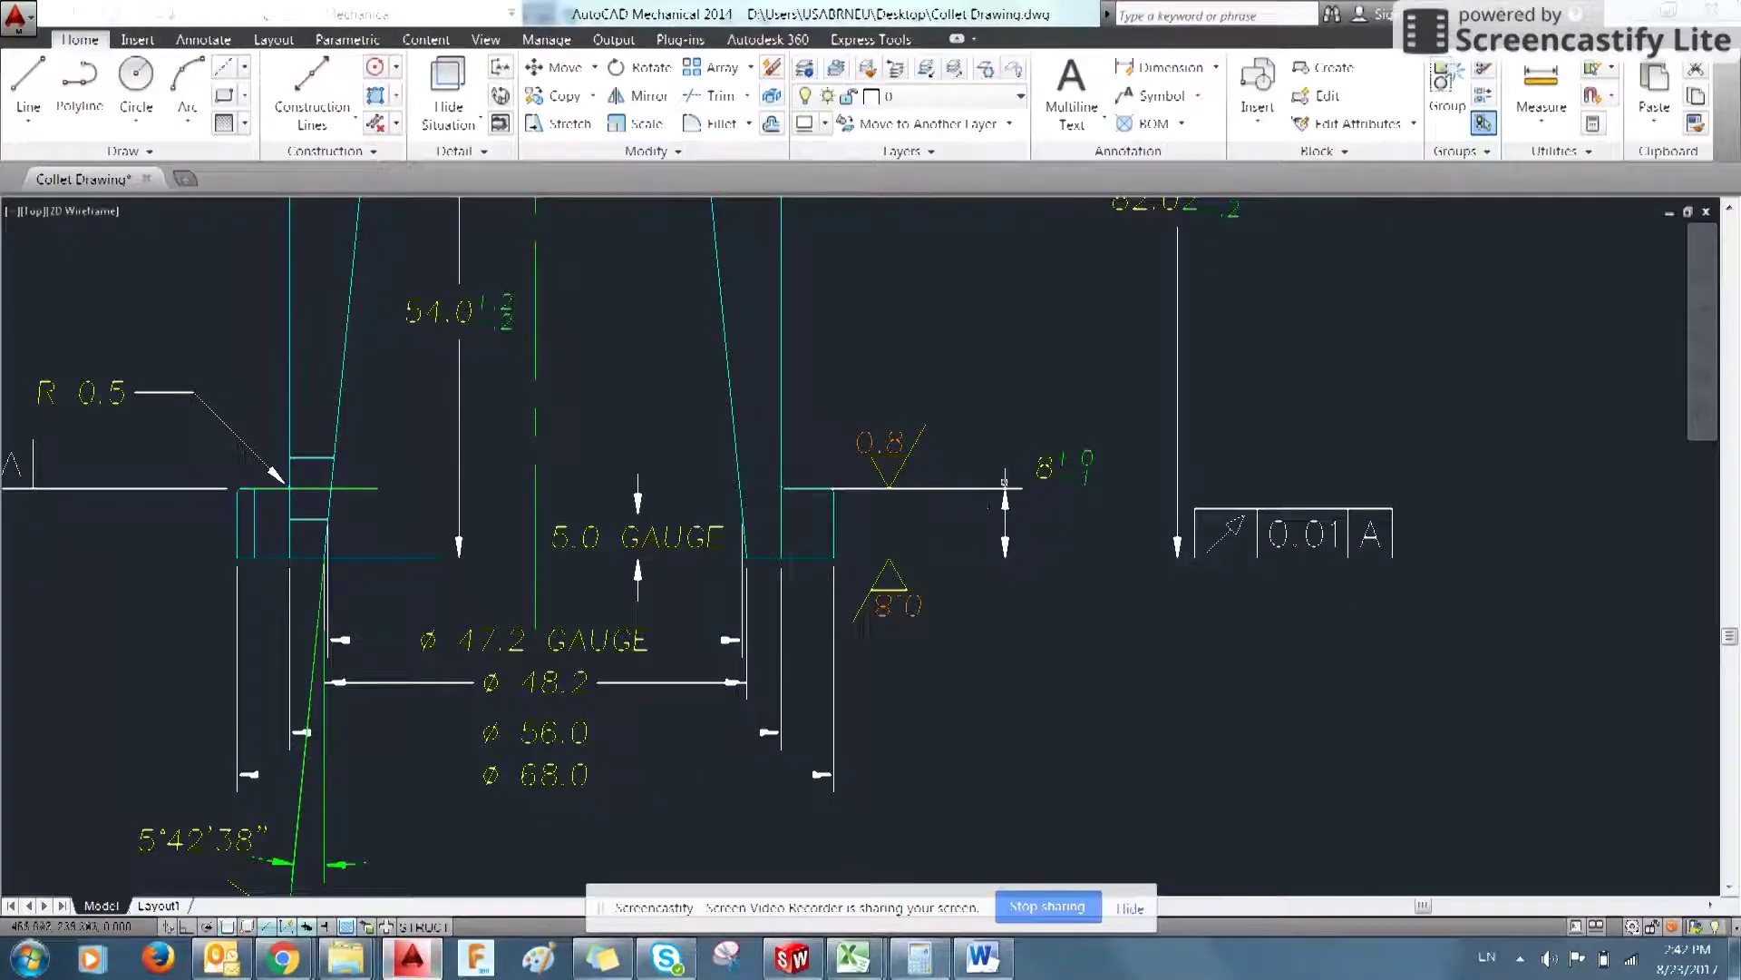
key("alt+Tab")
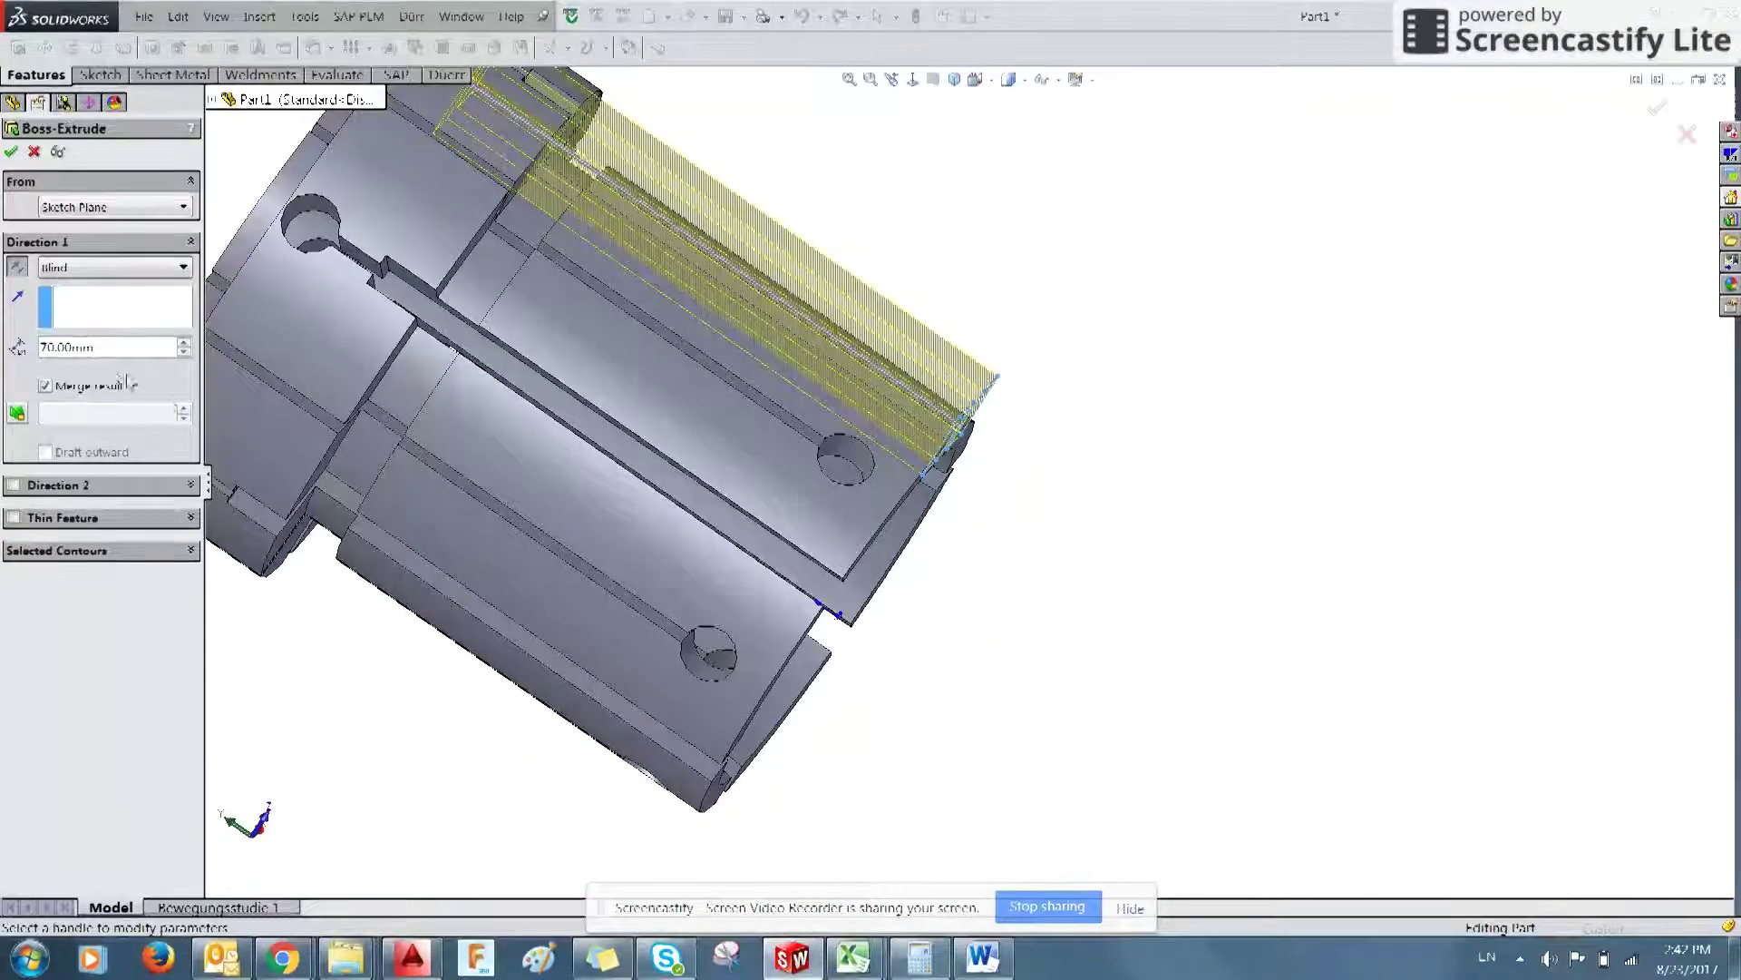
double_click(135, 347)
type("8")
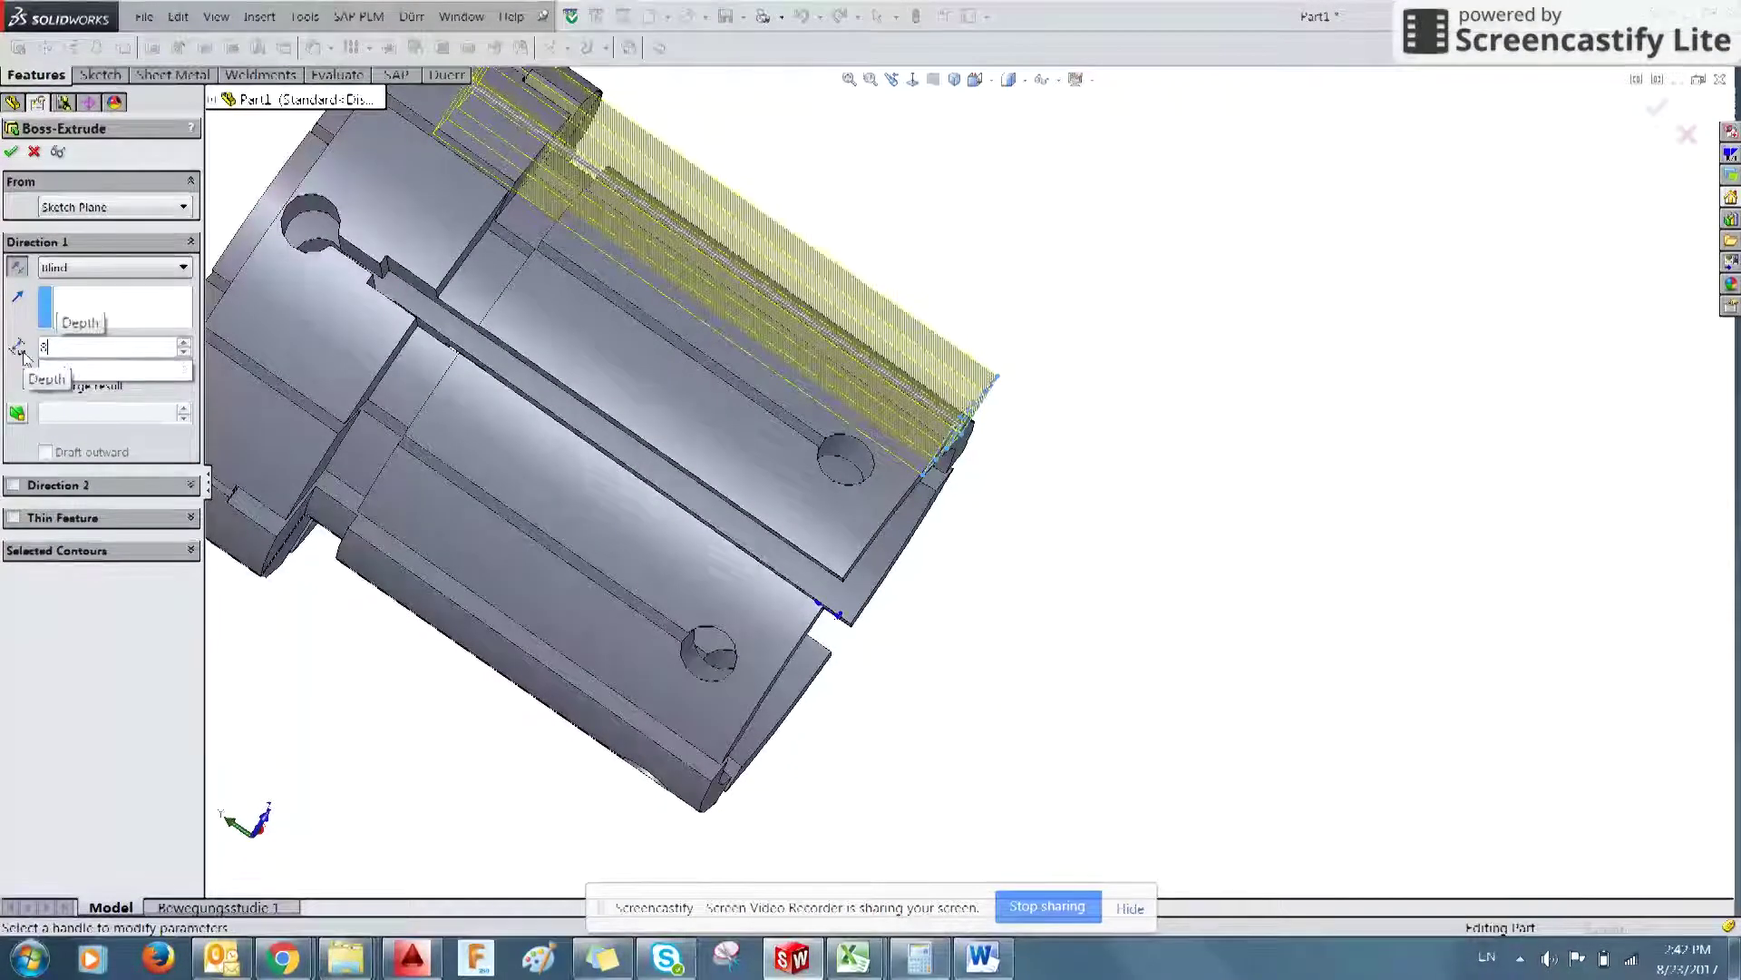
key("Return")
left_click(13, 151)
mouse_move(1034, 275)
middle_mouse_down()
mouse_move(922, 587)
mouse_move(1038, 696)
mouse_move(992, 448)
mouse_move(1061, 284)
middle_mouse_up()
scroll(878, 533, "down", 5)
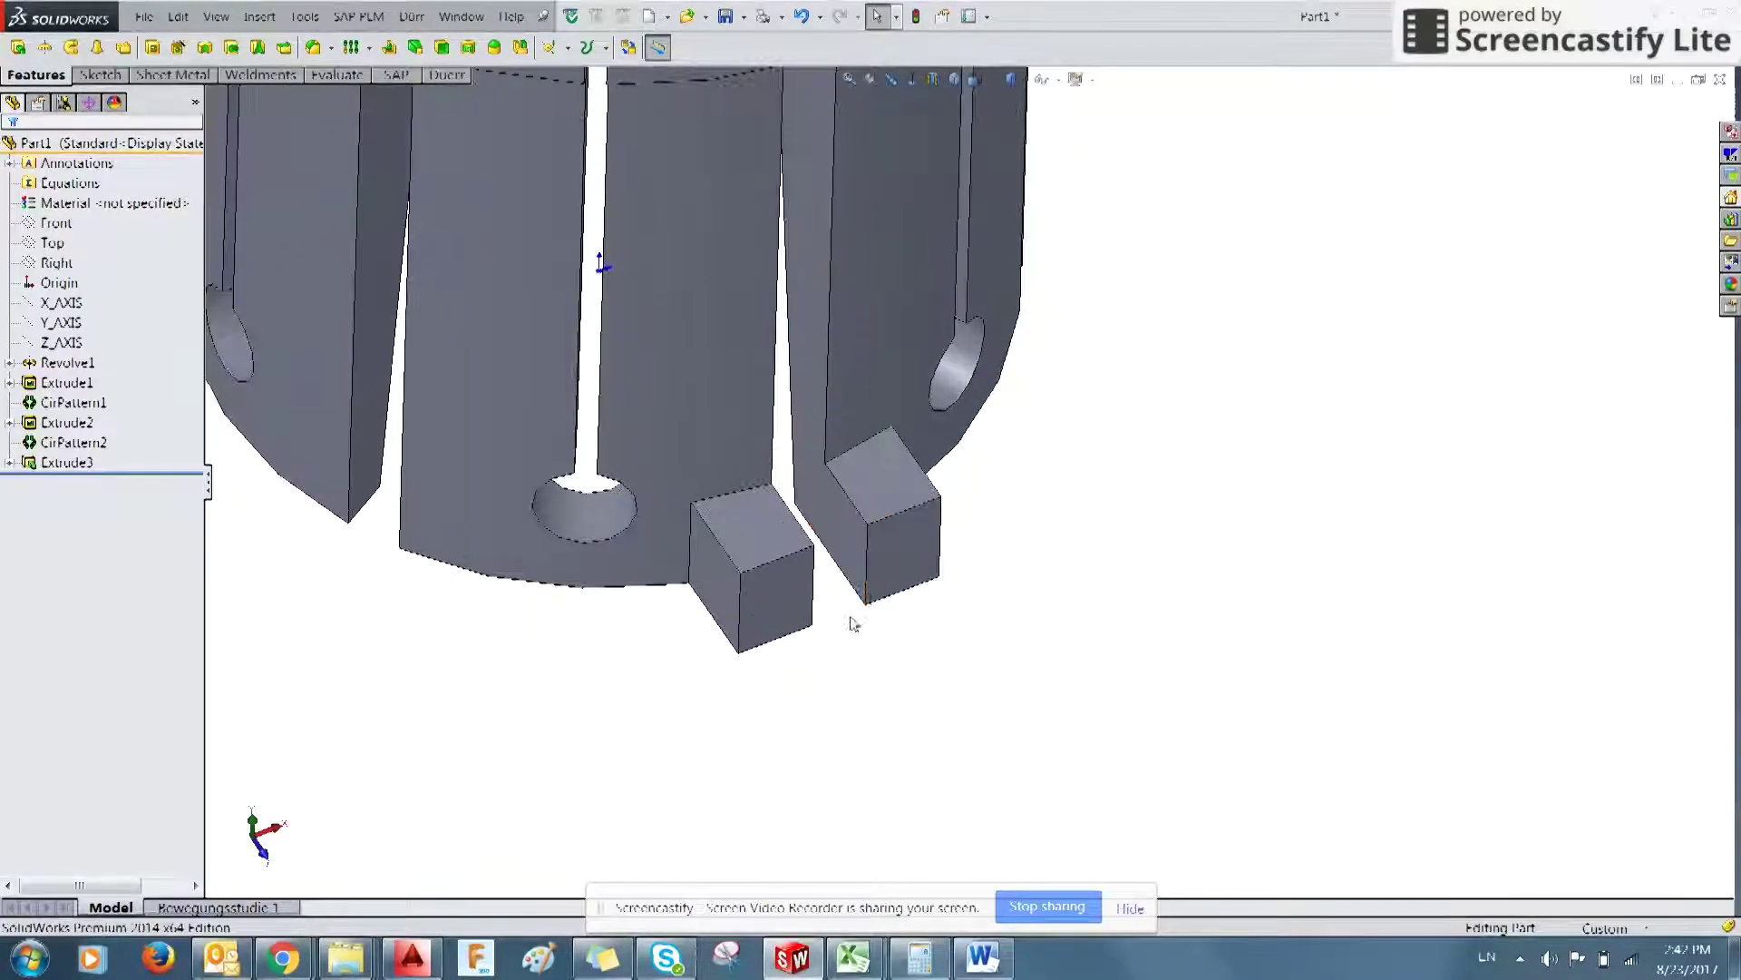
middle_click_drag(846, 585, 841, 615)
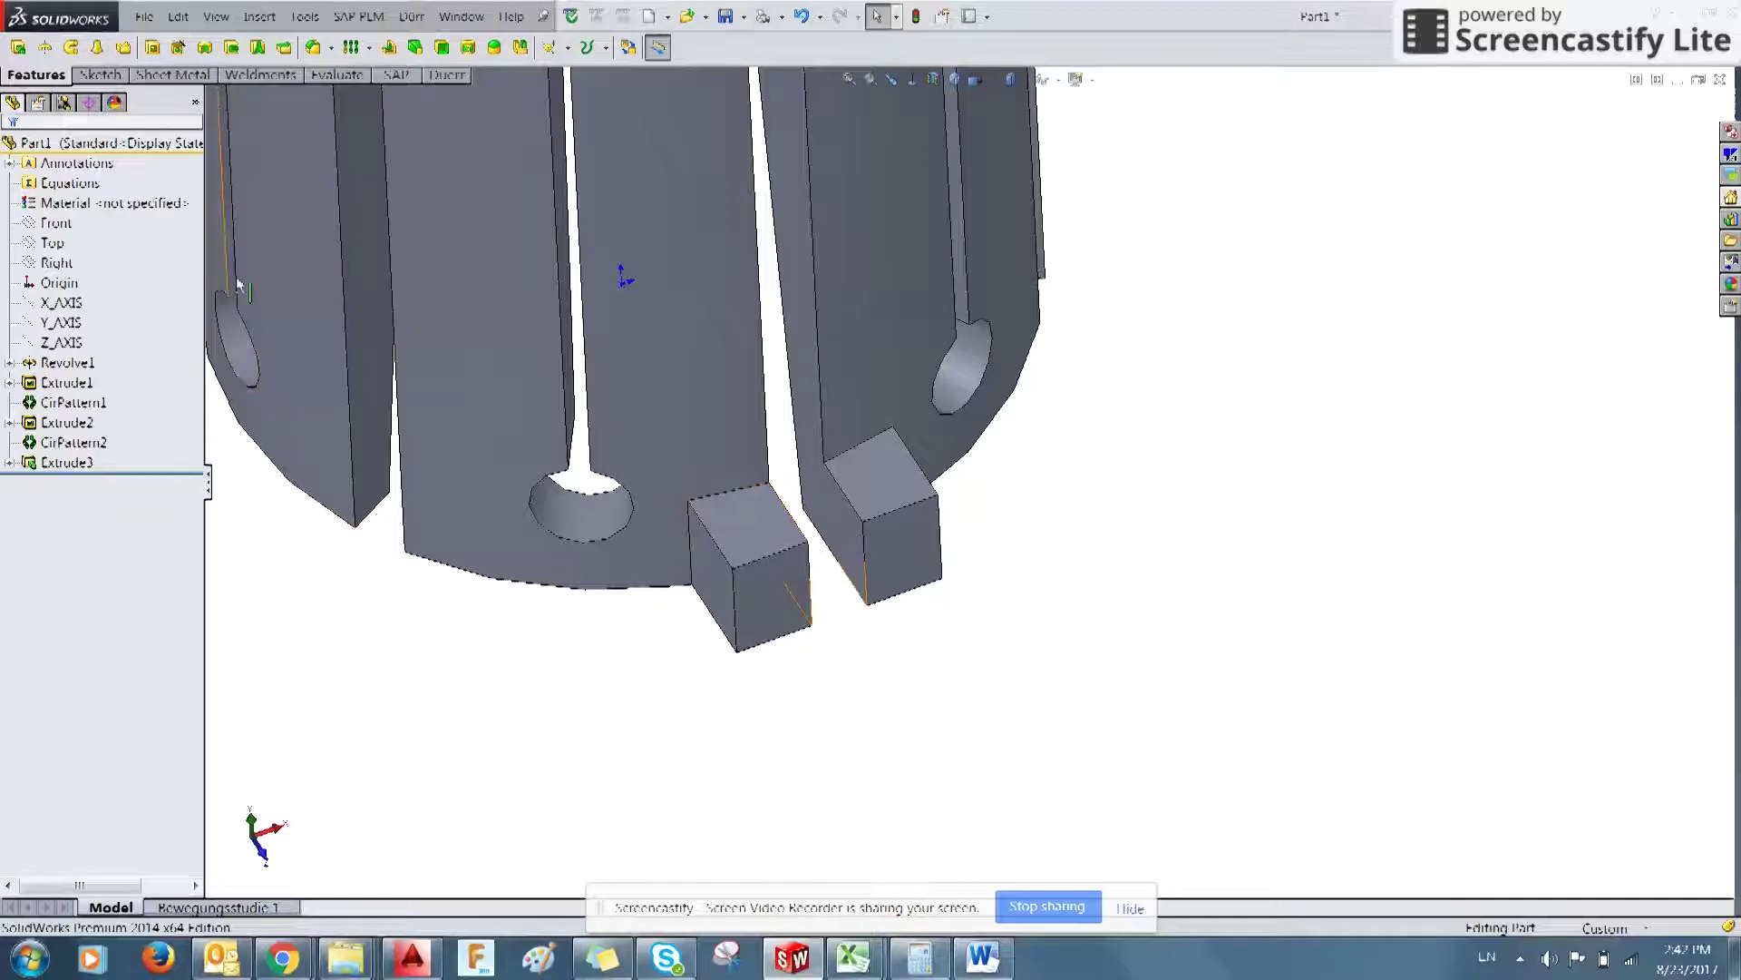
middle_click_drag(1148, 447, 1109, 571)
- Check the chamfer callout for the lug corners in the AutoCAD drawing's end view, then return to SolidWorks
key("alt+Tab")
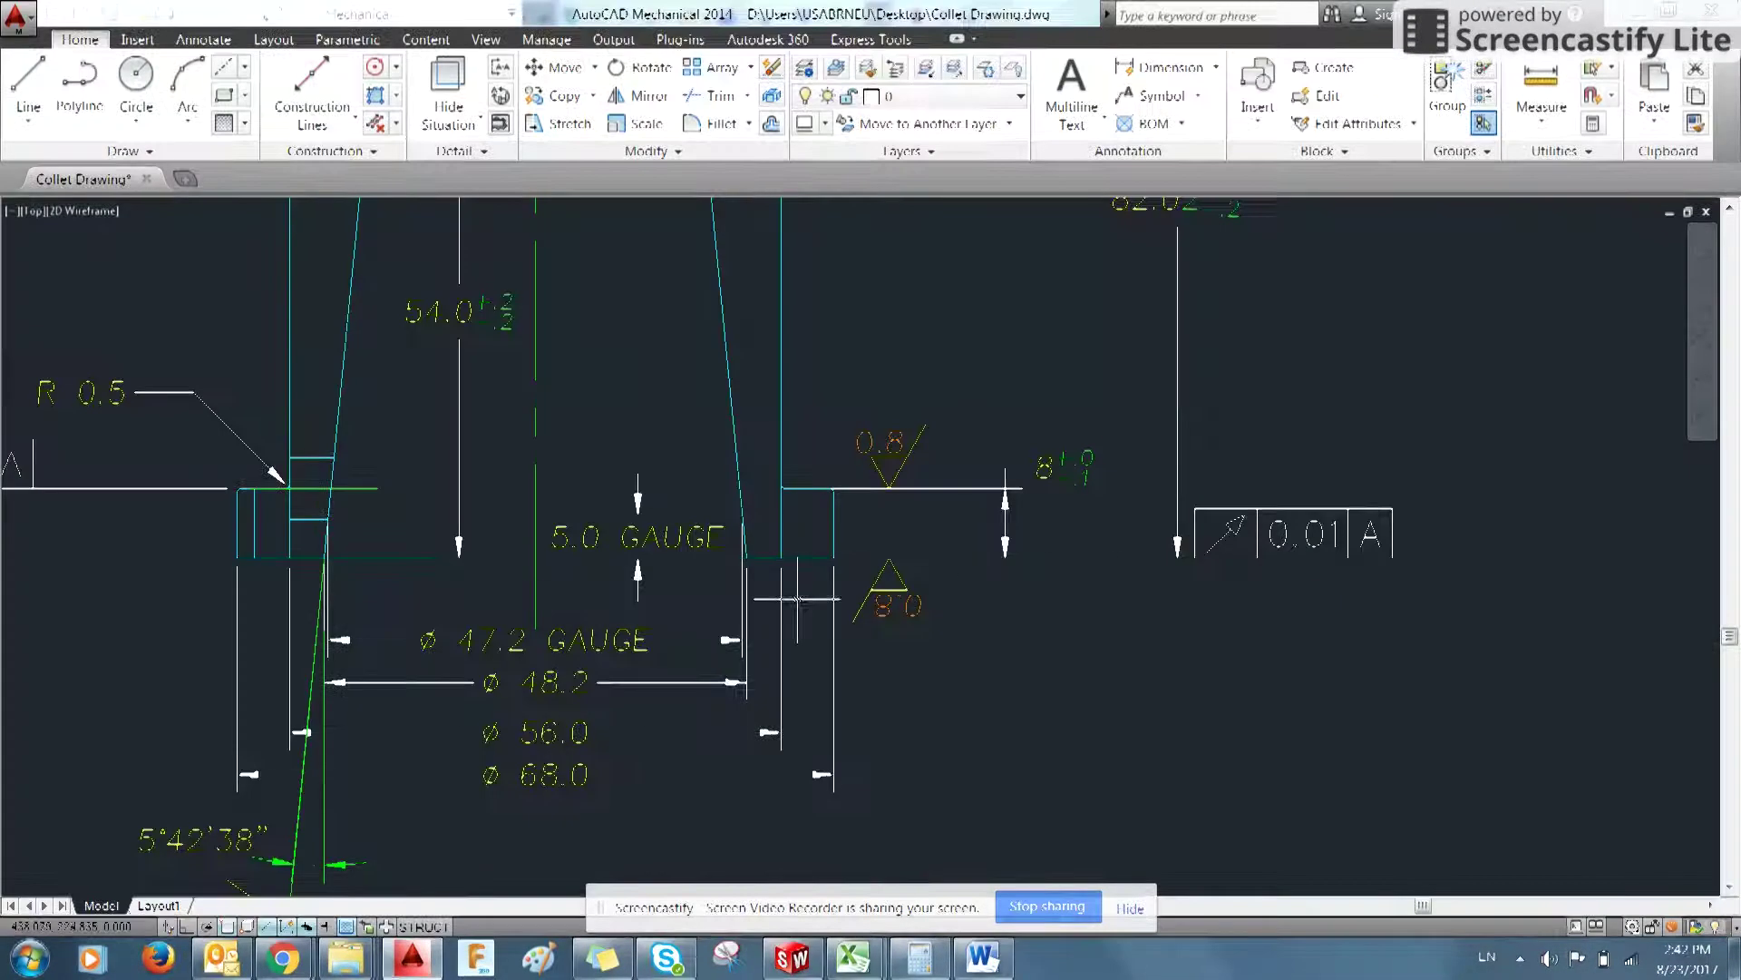
scroll(804, 589, "down", 5)
middle_click_drag(780, 218, 836, 563)
scroll(771, 506, "up", 5)
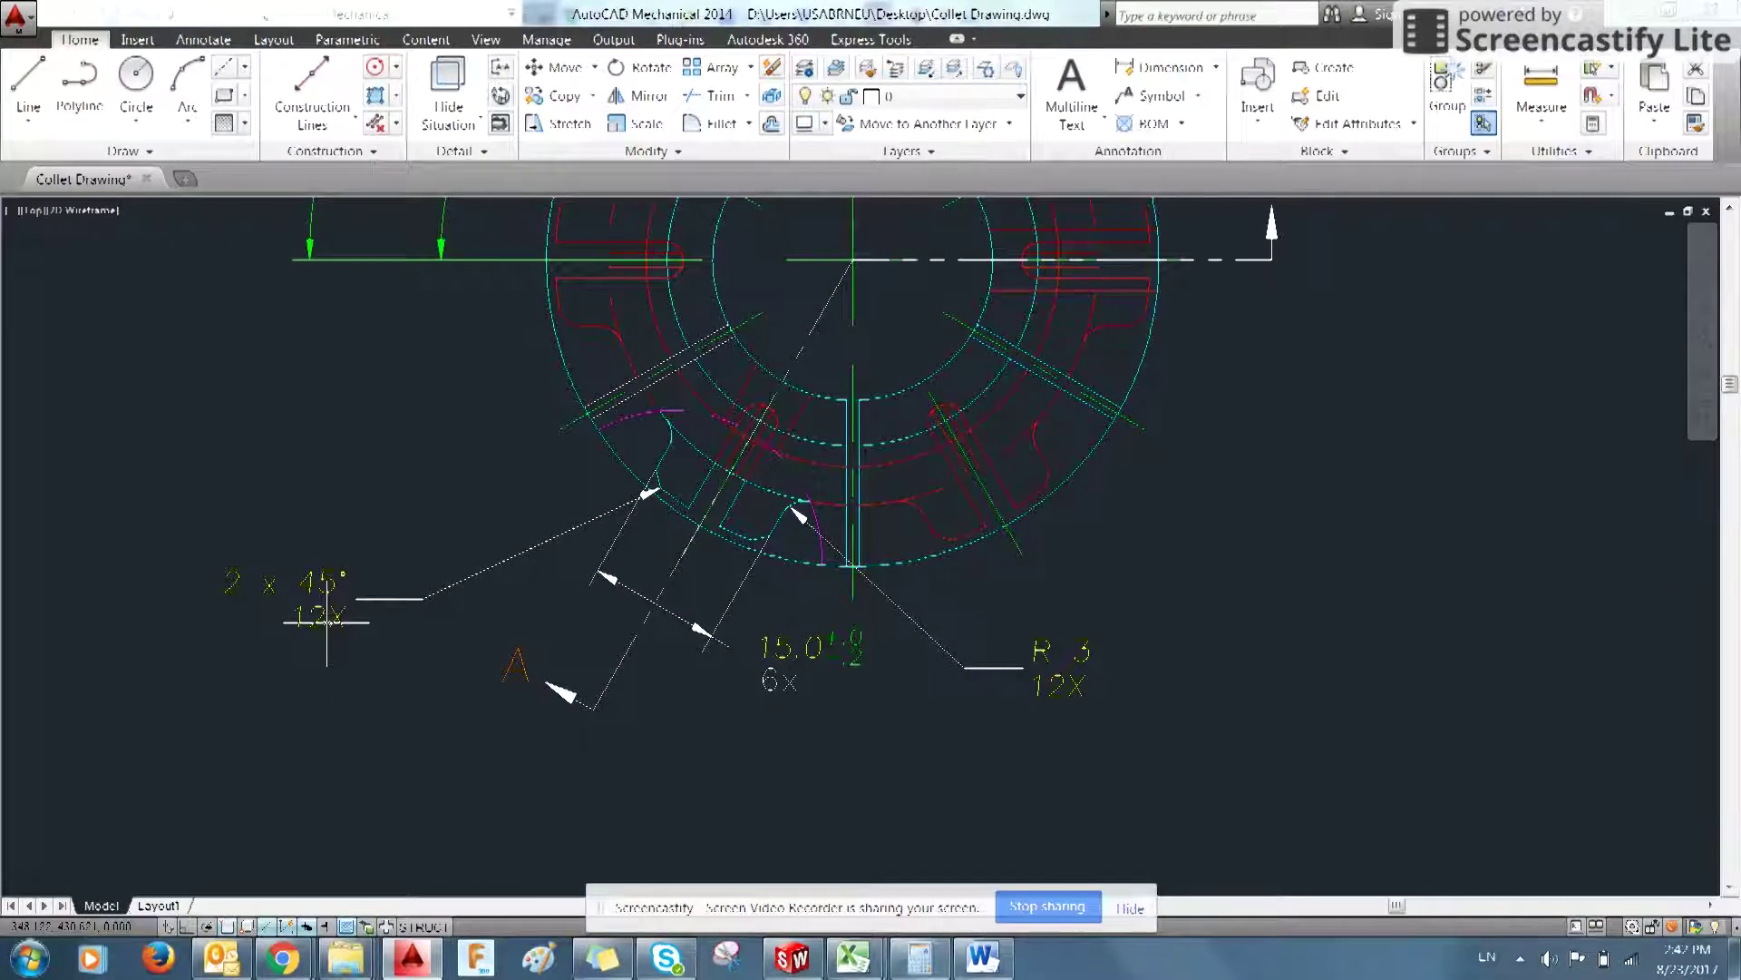
middle_click_drag(416, 474, 447, 590)
scroll(449, 572, "down", 2)
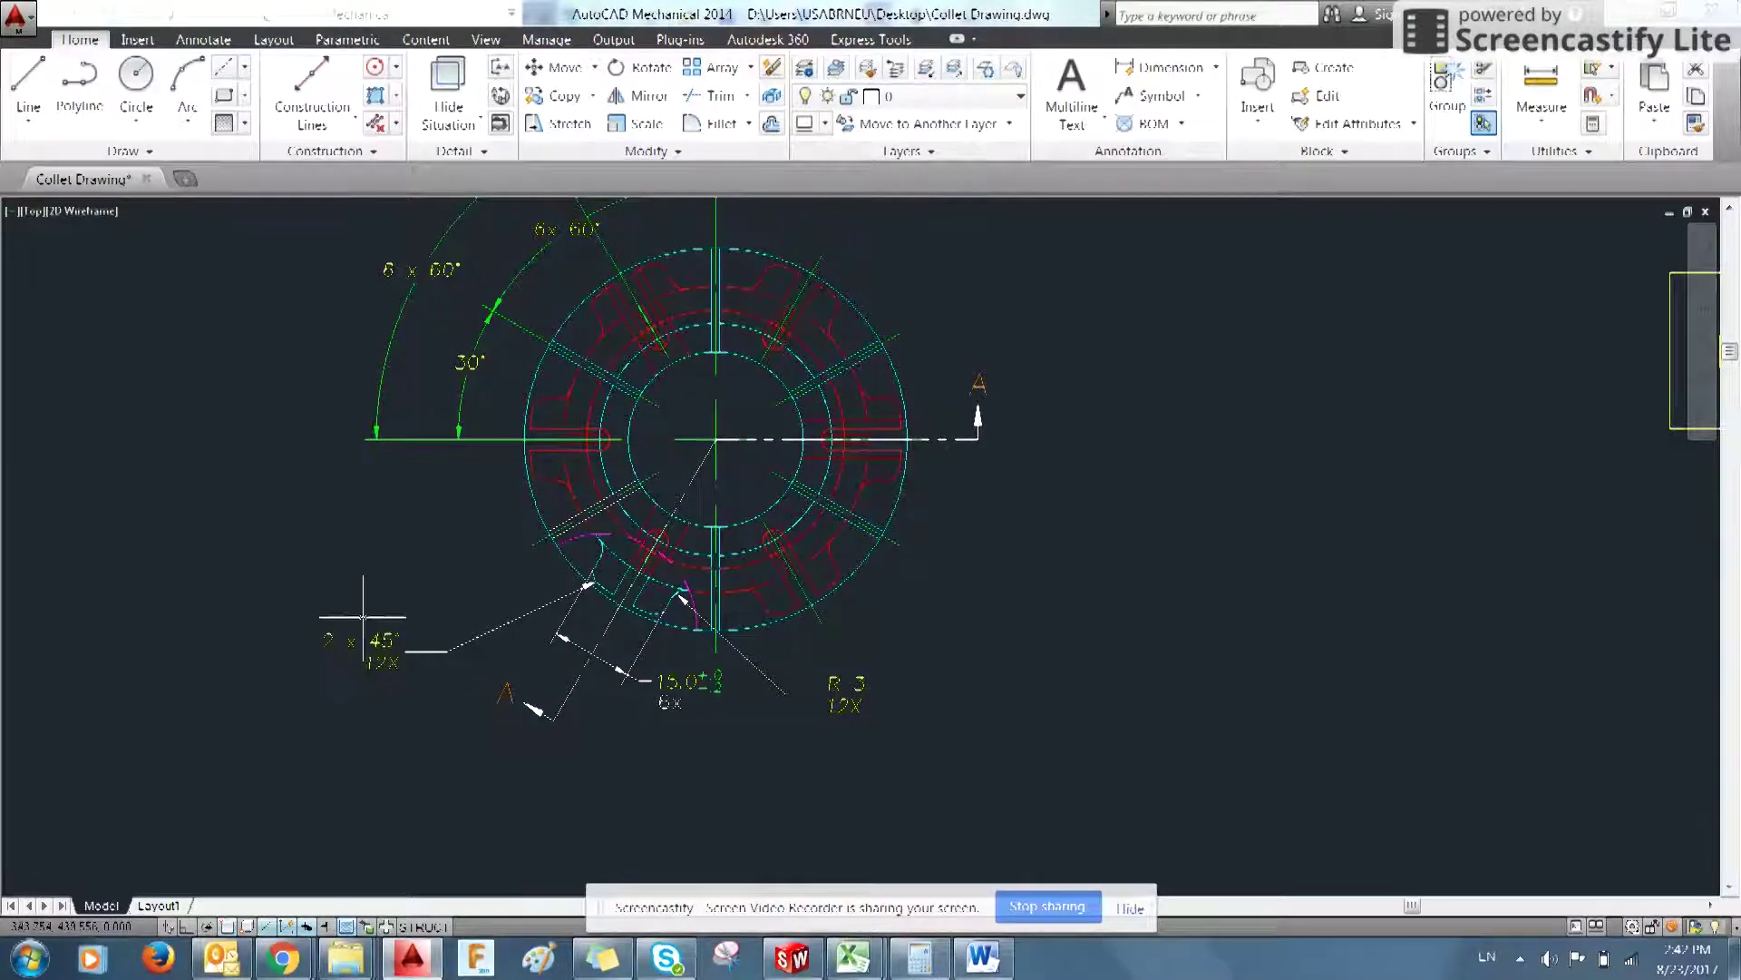
mouse_move(435, 591)
middle_mouse_down()
mouse_move(431, 642)
mouse_move(463, 588)
middle_mouse_up()
key("alt+Tab")
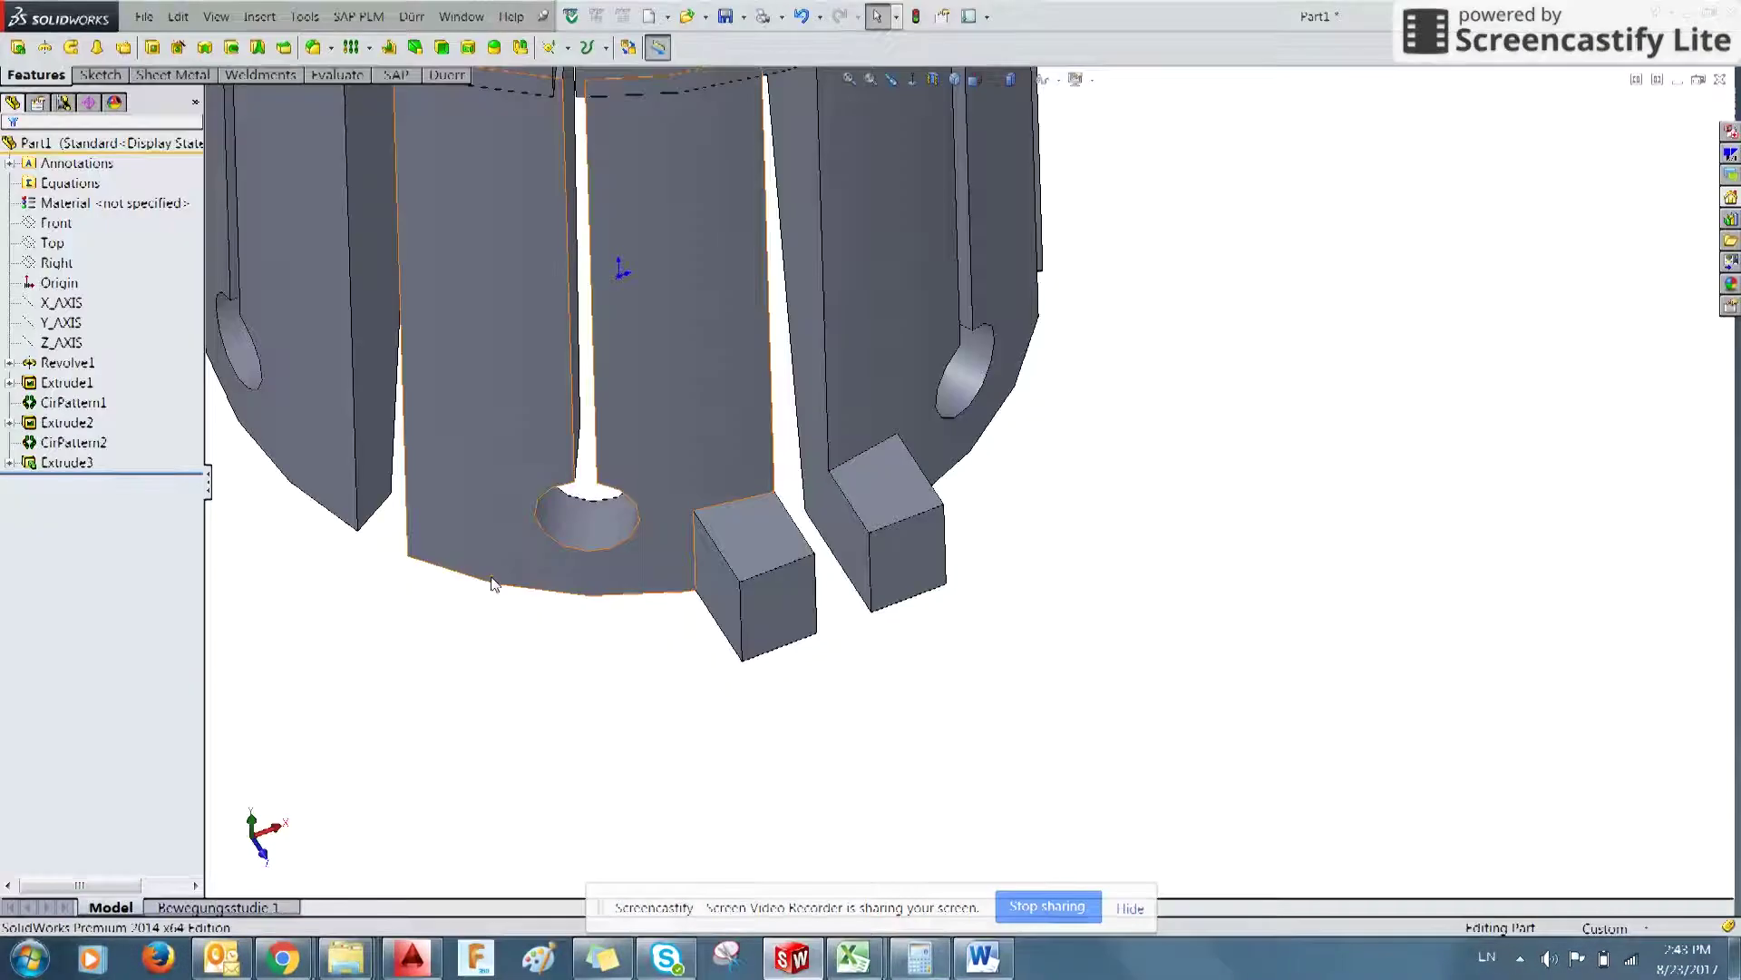
- Chamfer the outer side edge of each of the two lugs 2 mm at 45 degrees
left_click(316, 53)
left_click(316, 50)
left_click(333, 48)
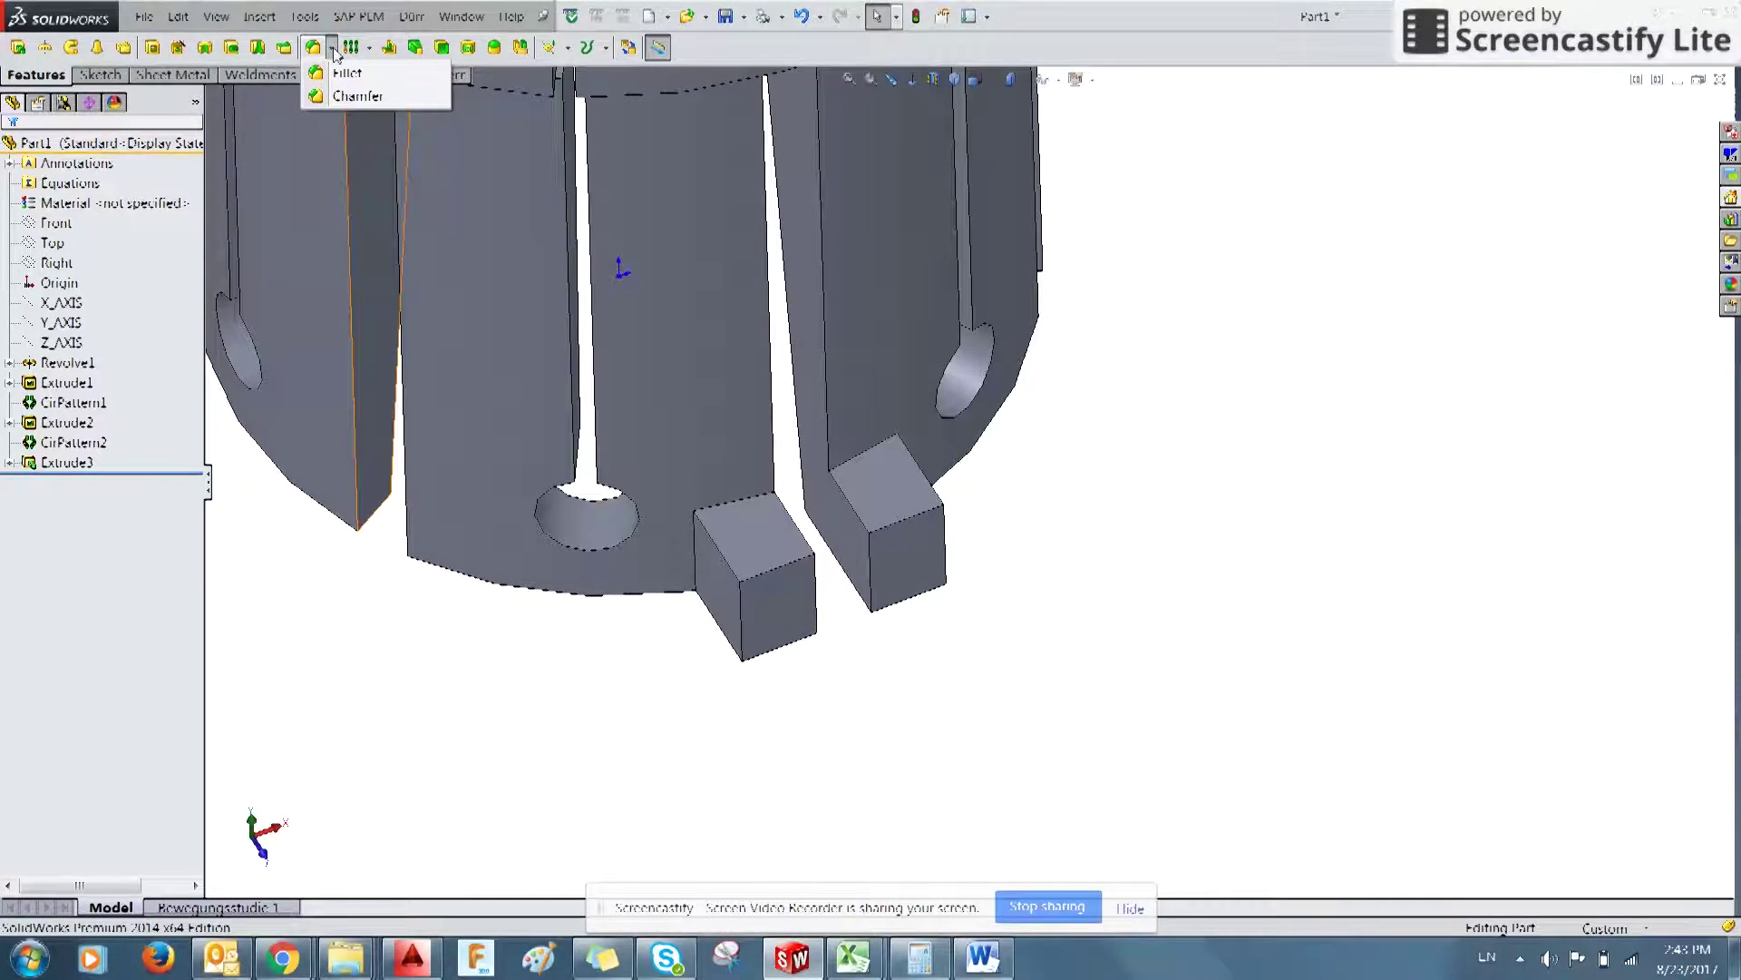
left_click(353, 96)
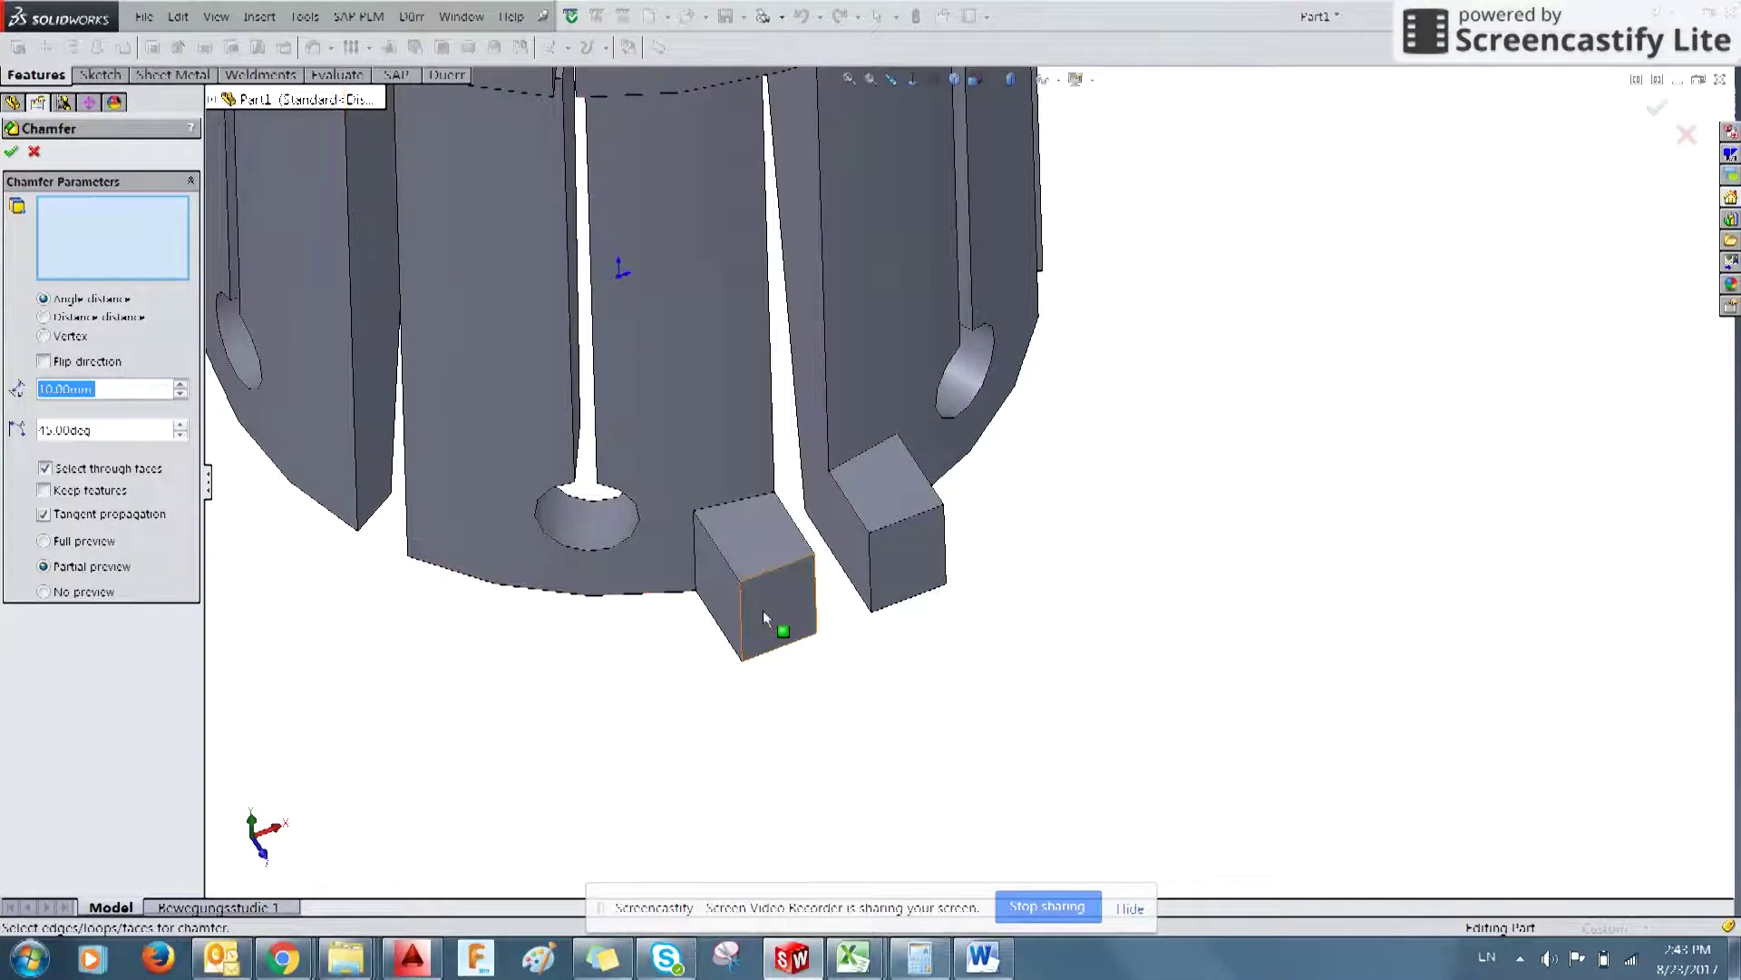
left_click(739, 616)
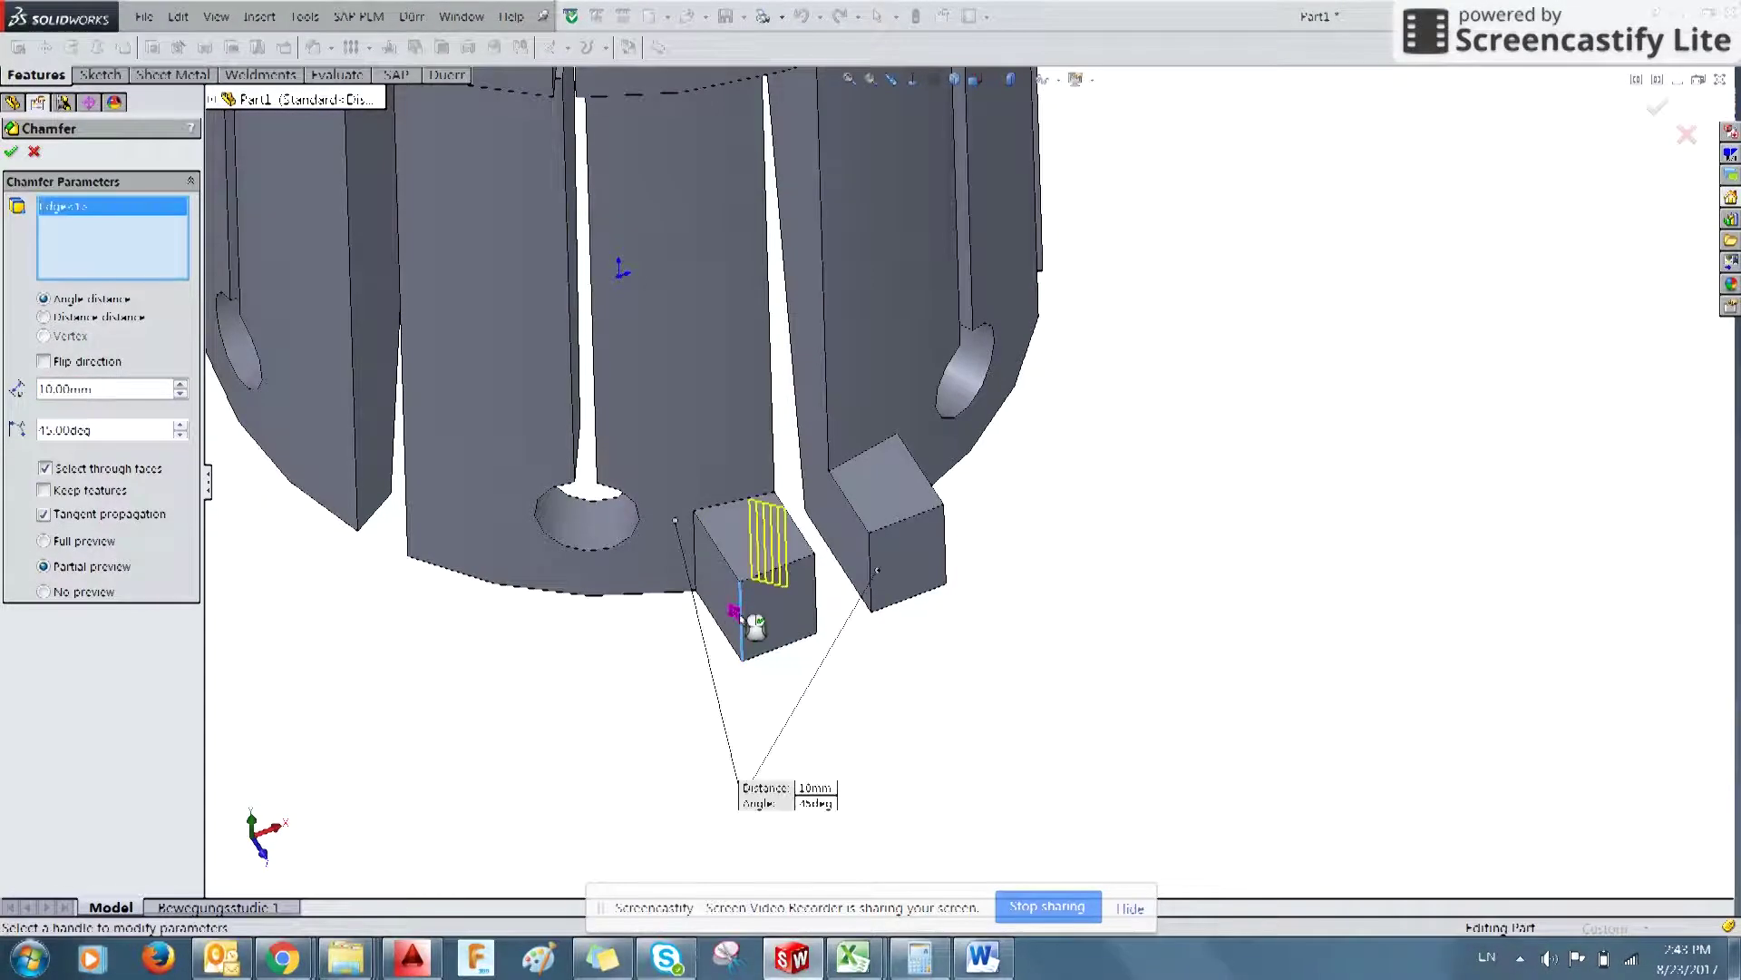
left_click(944, 542)
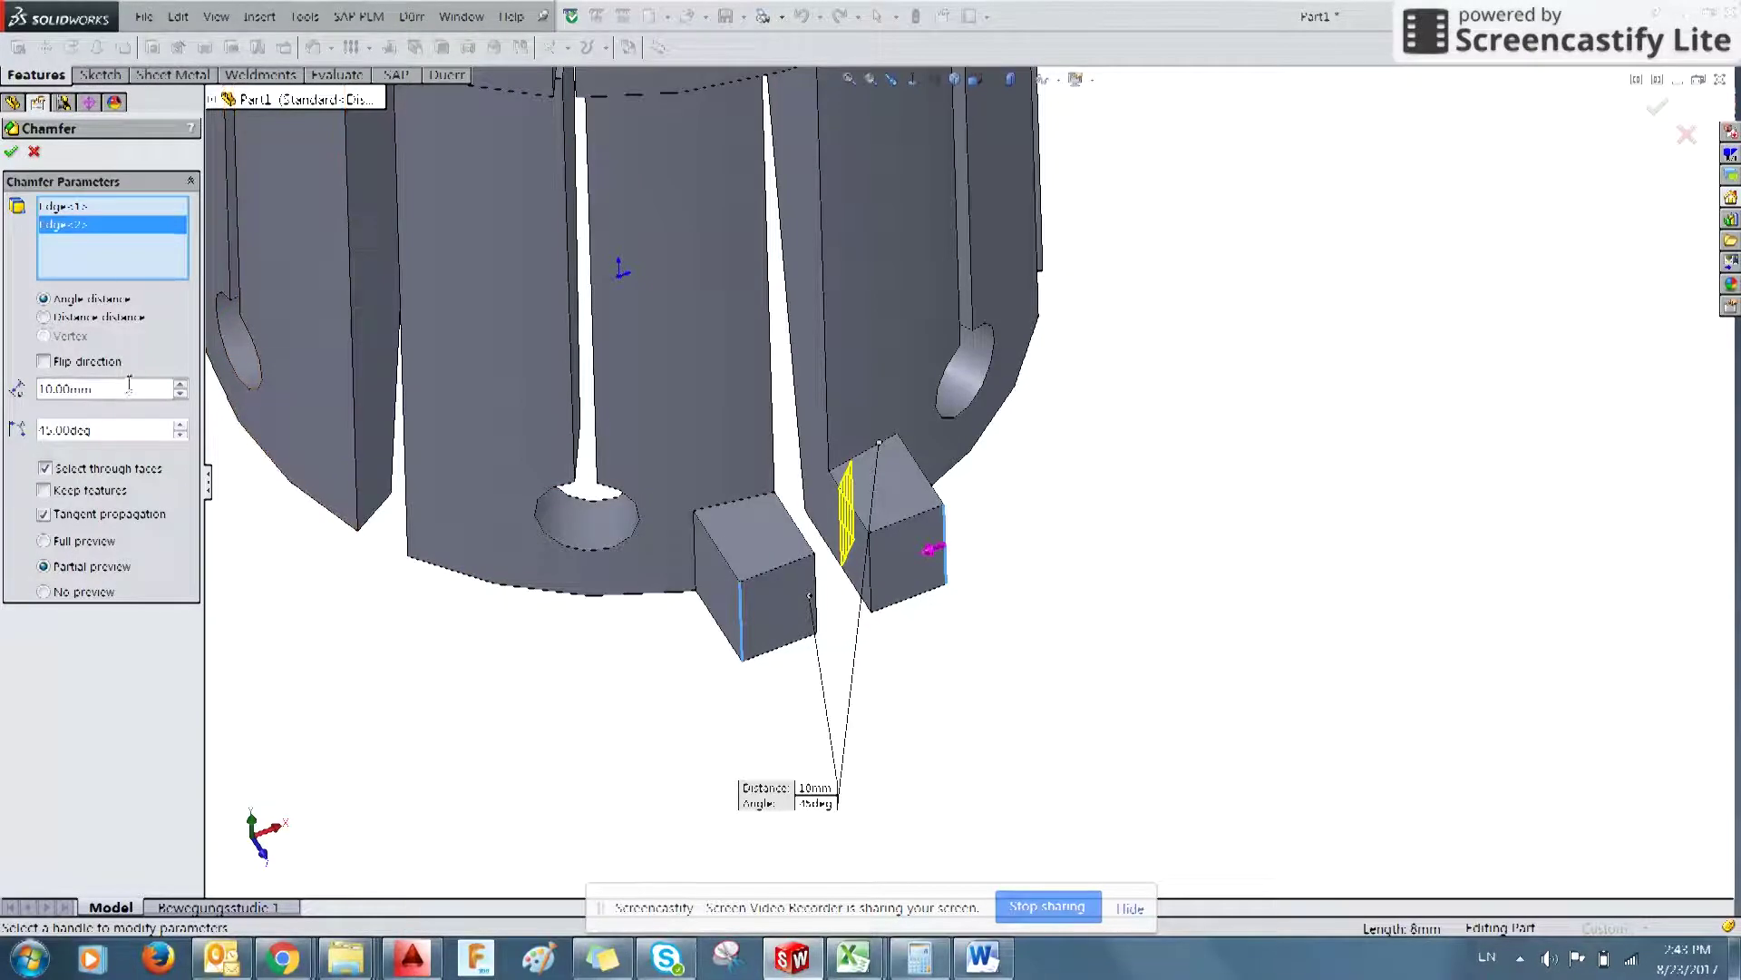
type("2")
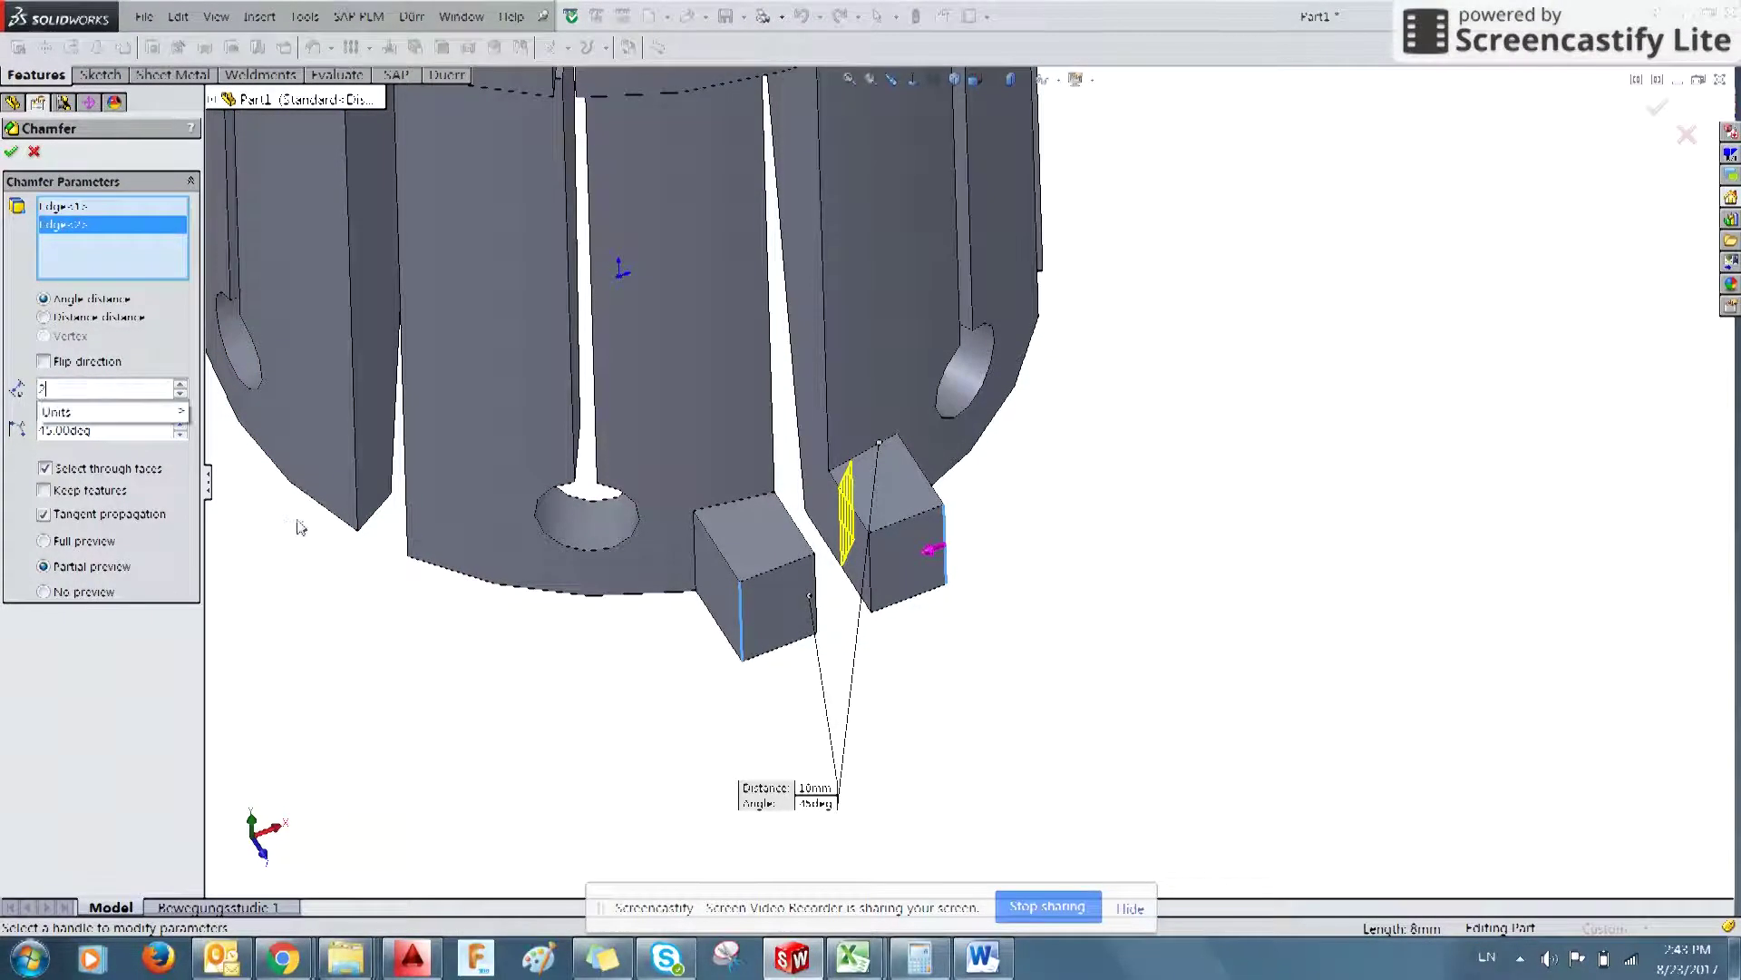
key("Return")
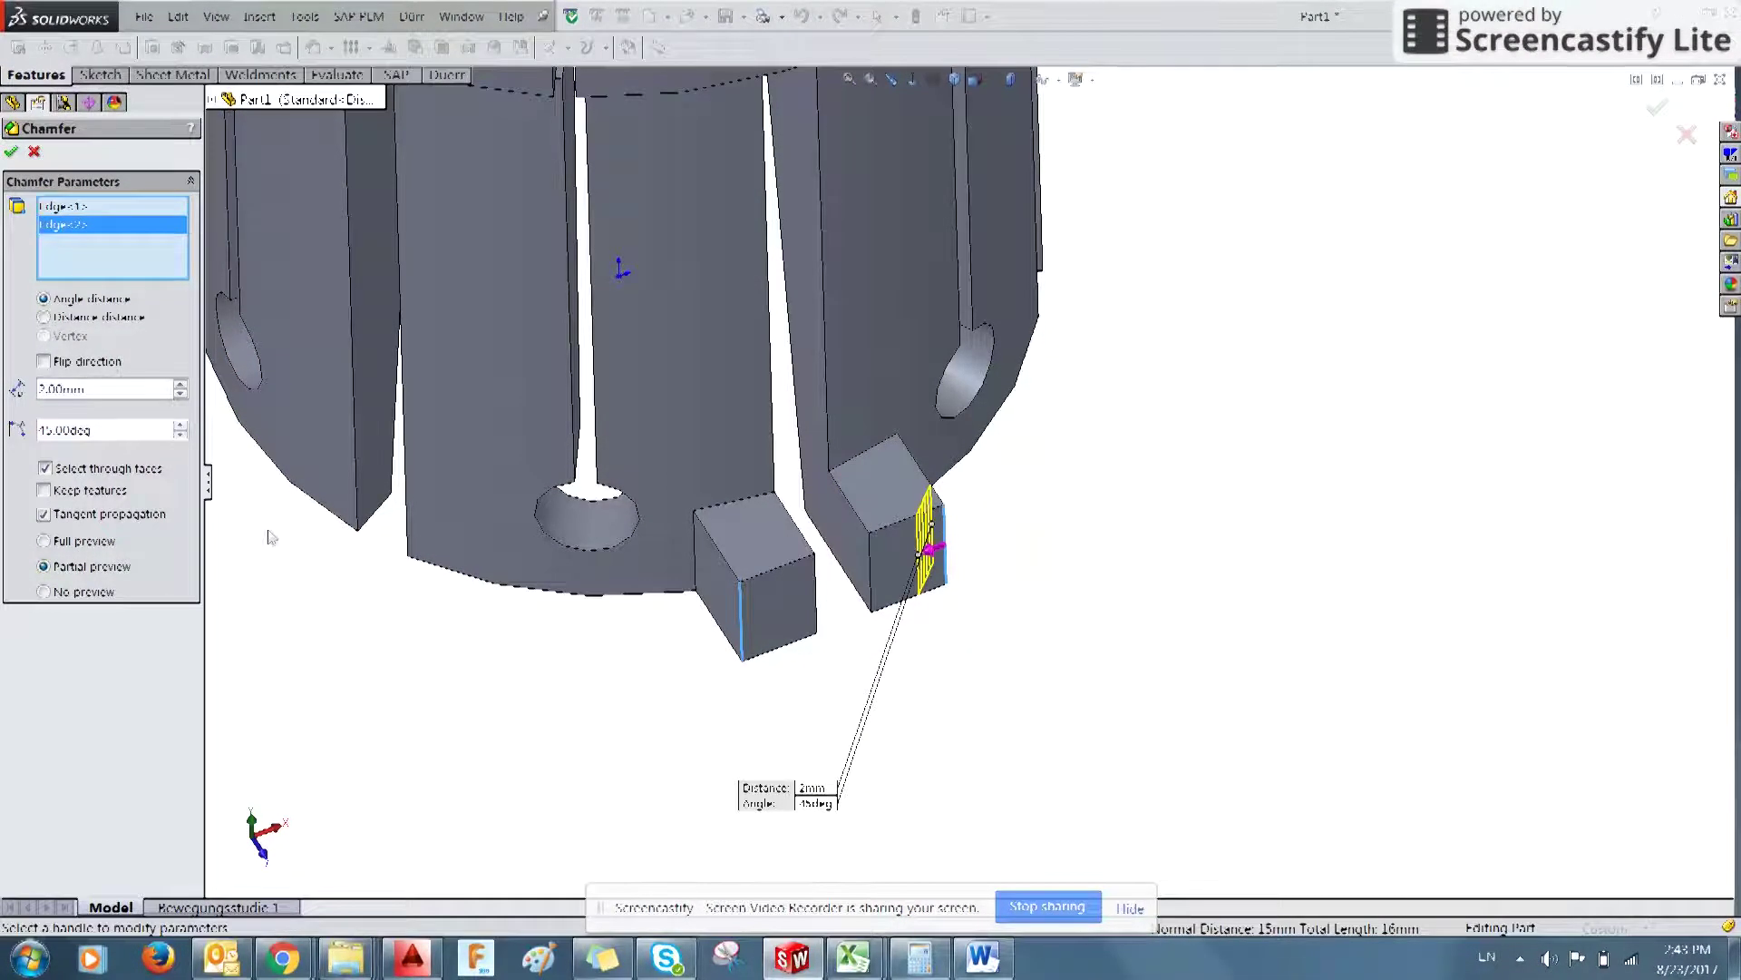
left_click(69, 432)
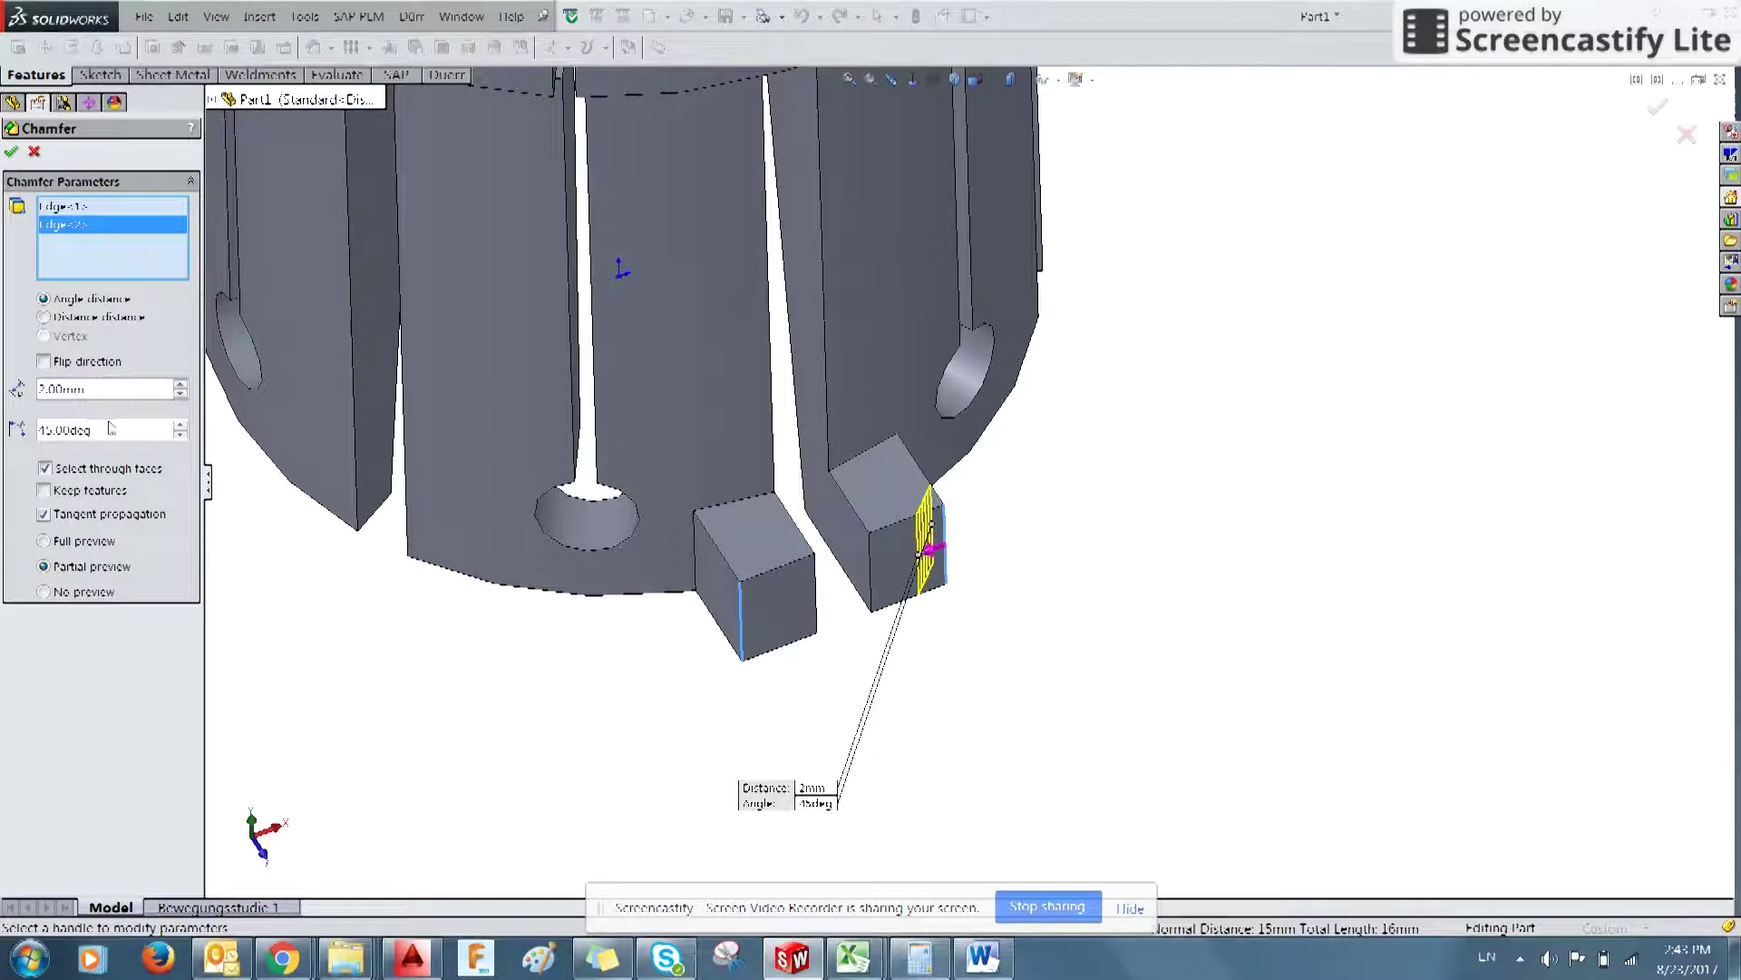
left_click(12, 153)
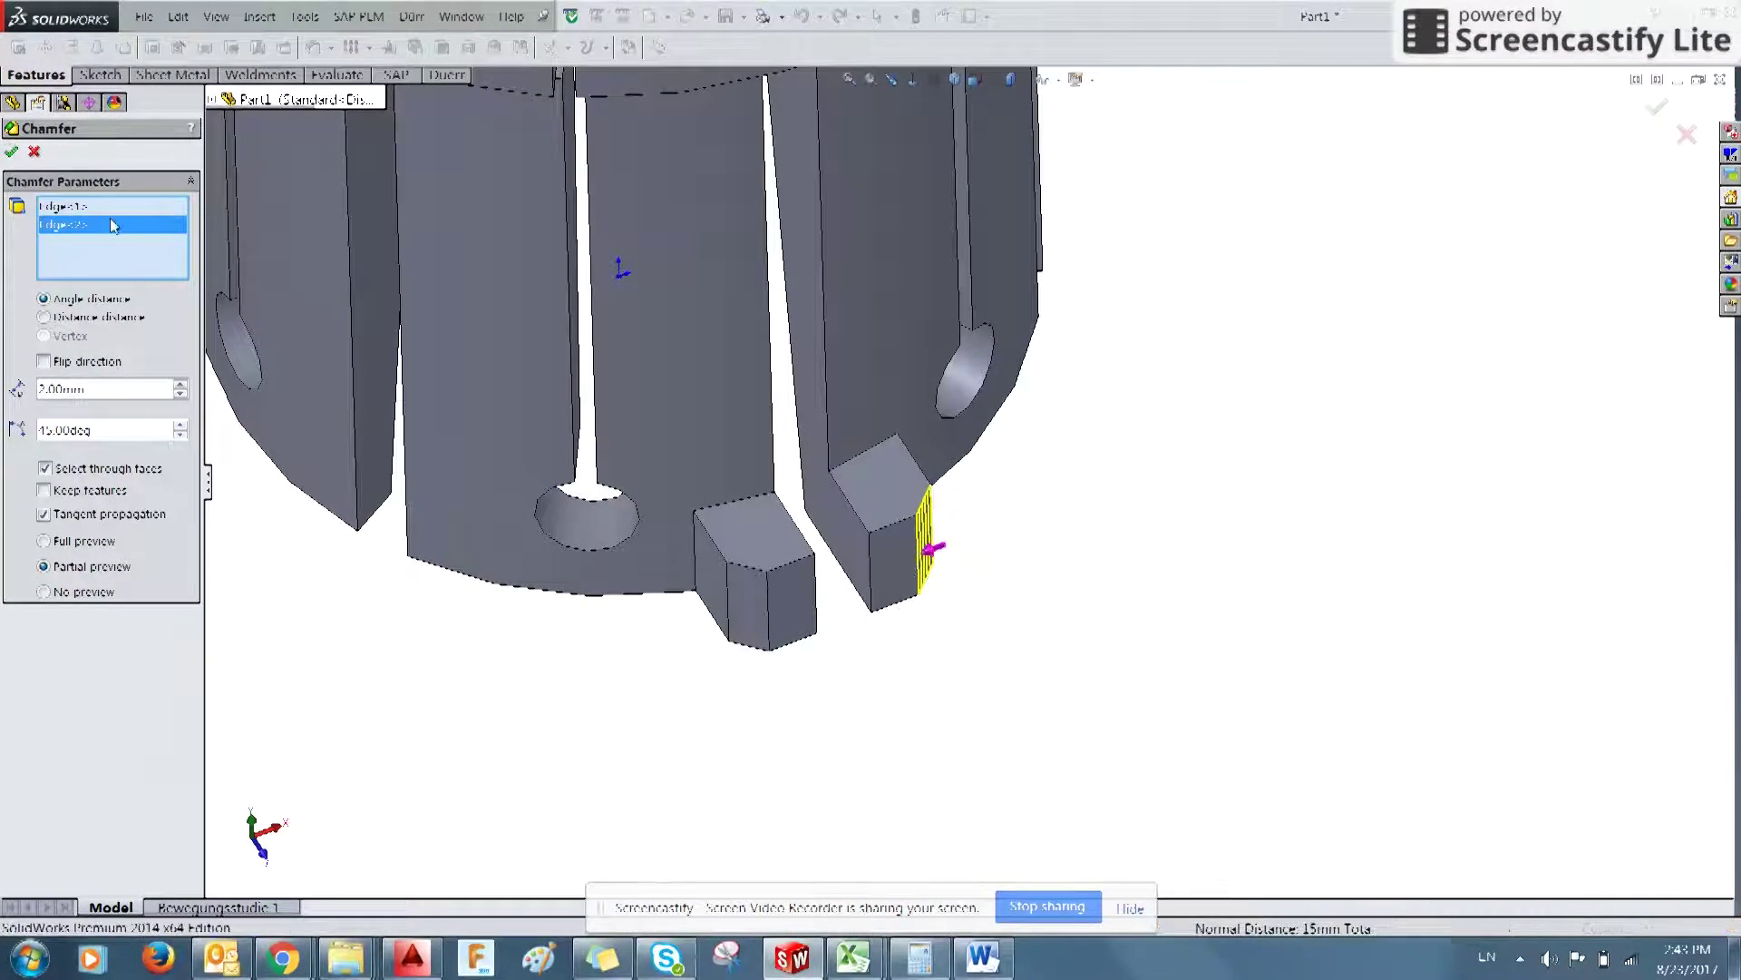
- Start a constant-size fillet and check the lug root radius in the AutoCAD drawing's end view, then return to SolidWorks
middle_click_drag(644, 791, 566, 676)
left_click(331, 49)
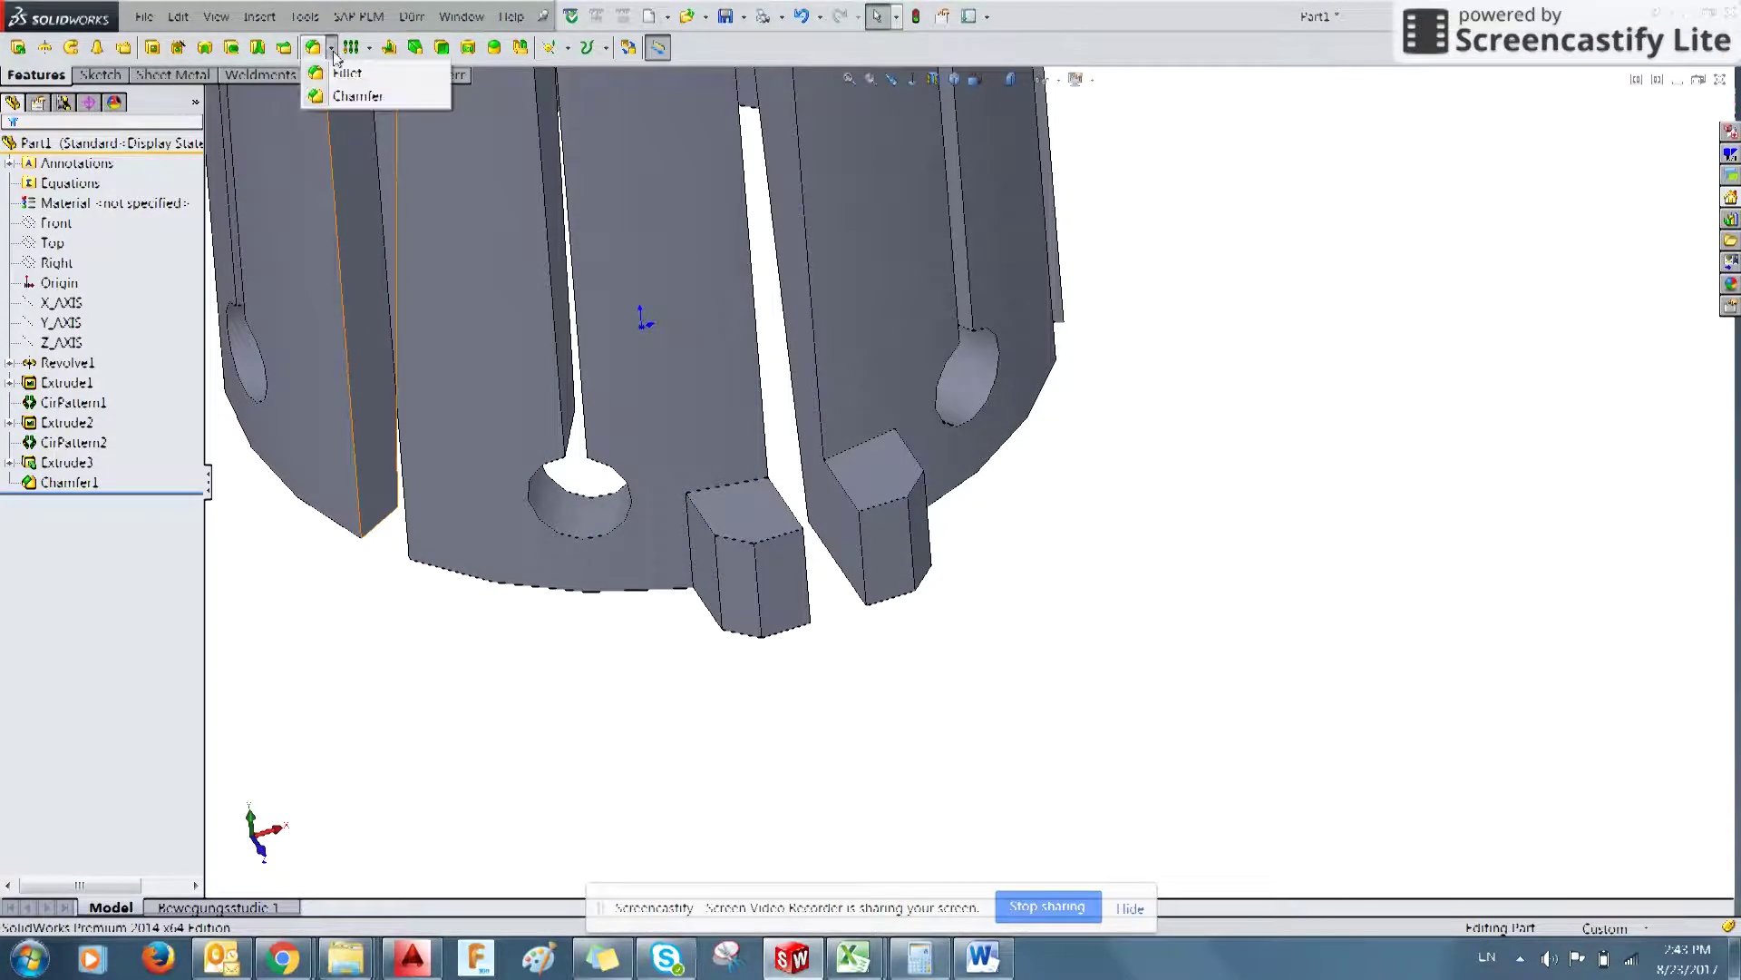
left_click(347, 73)
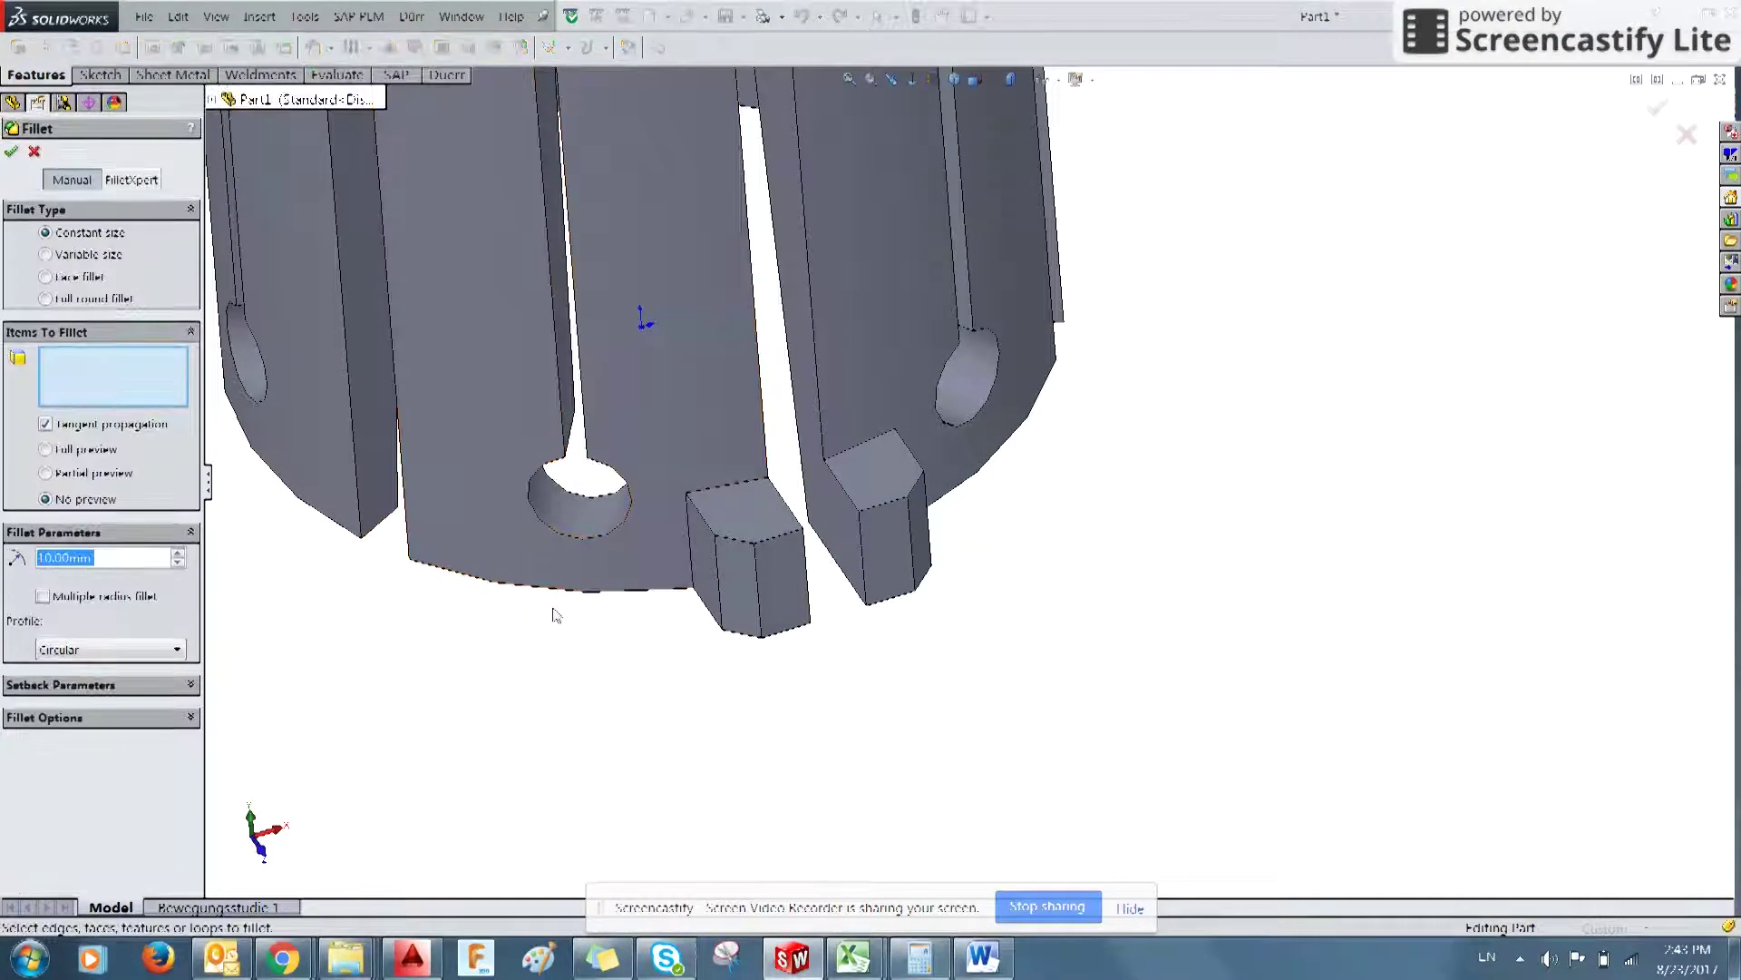
key("alt+Tab")
scroll(601, 622, "down", 4)
scroll(682, 339, "up", 8)
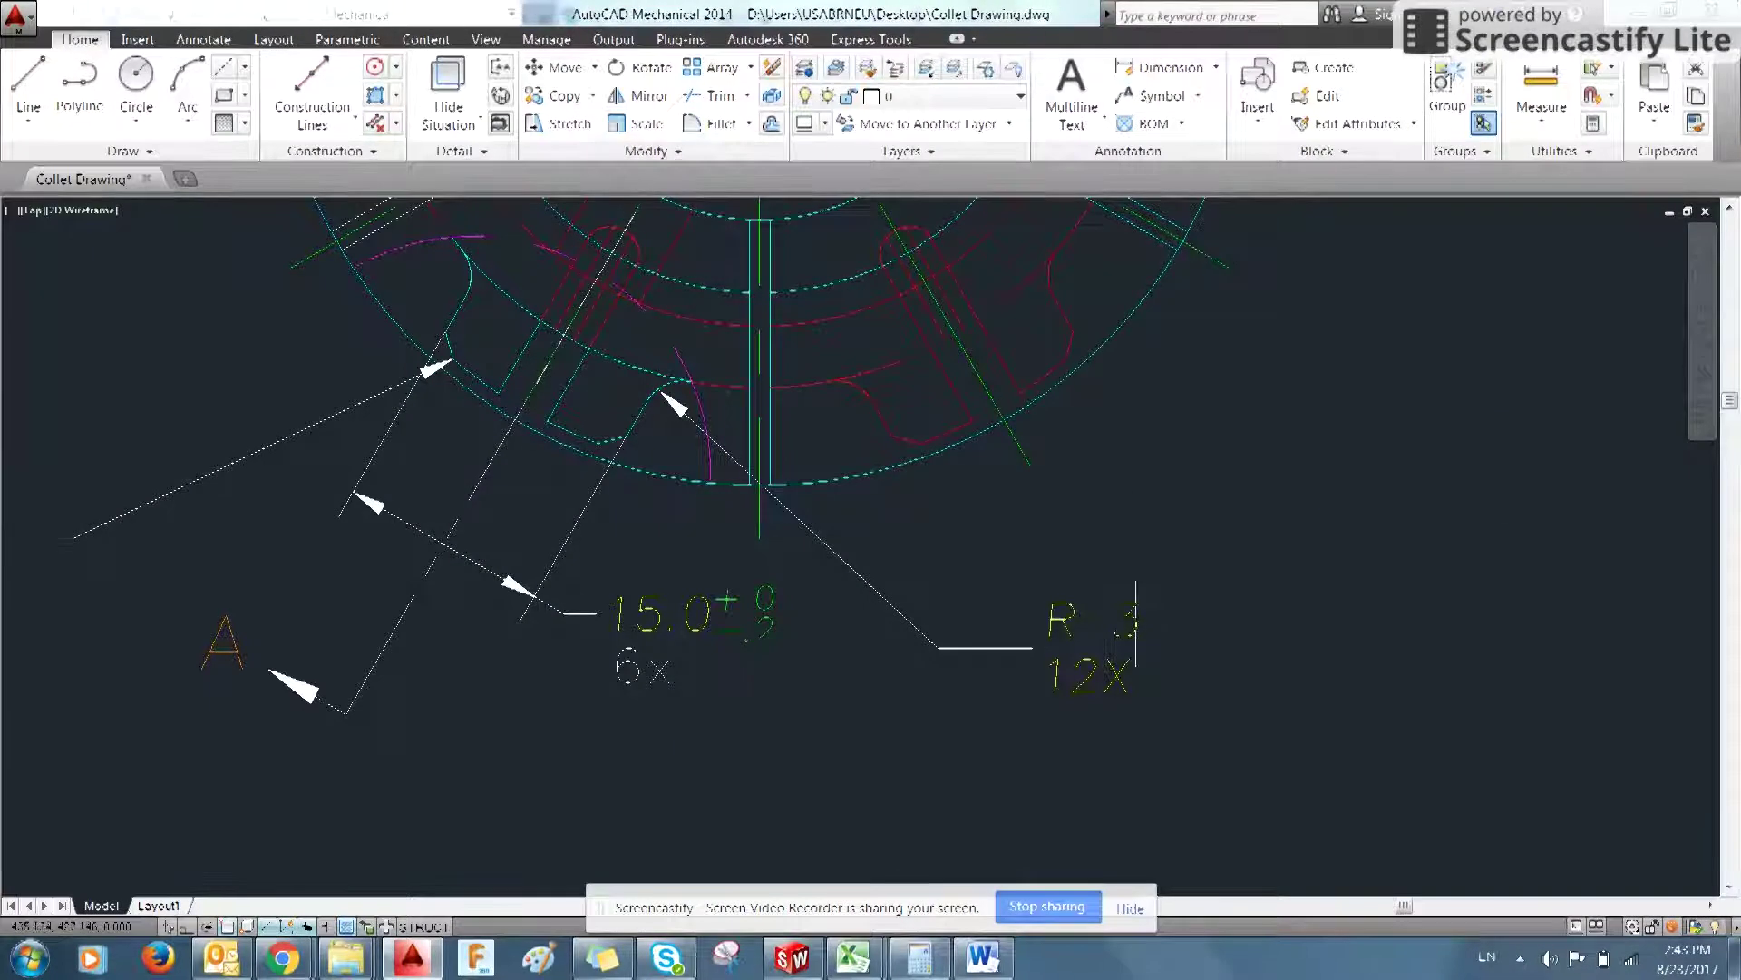
scroll(1141, 611, "down", 1)
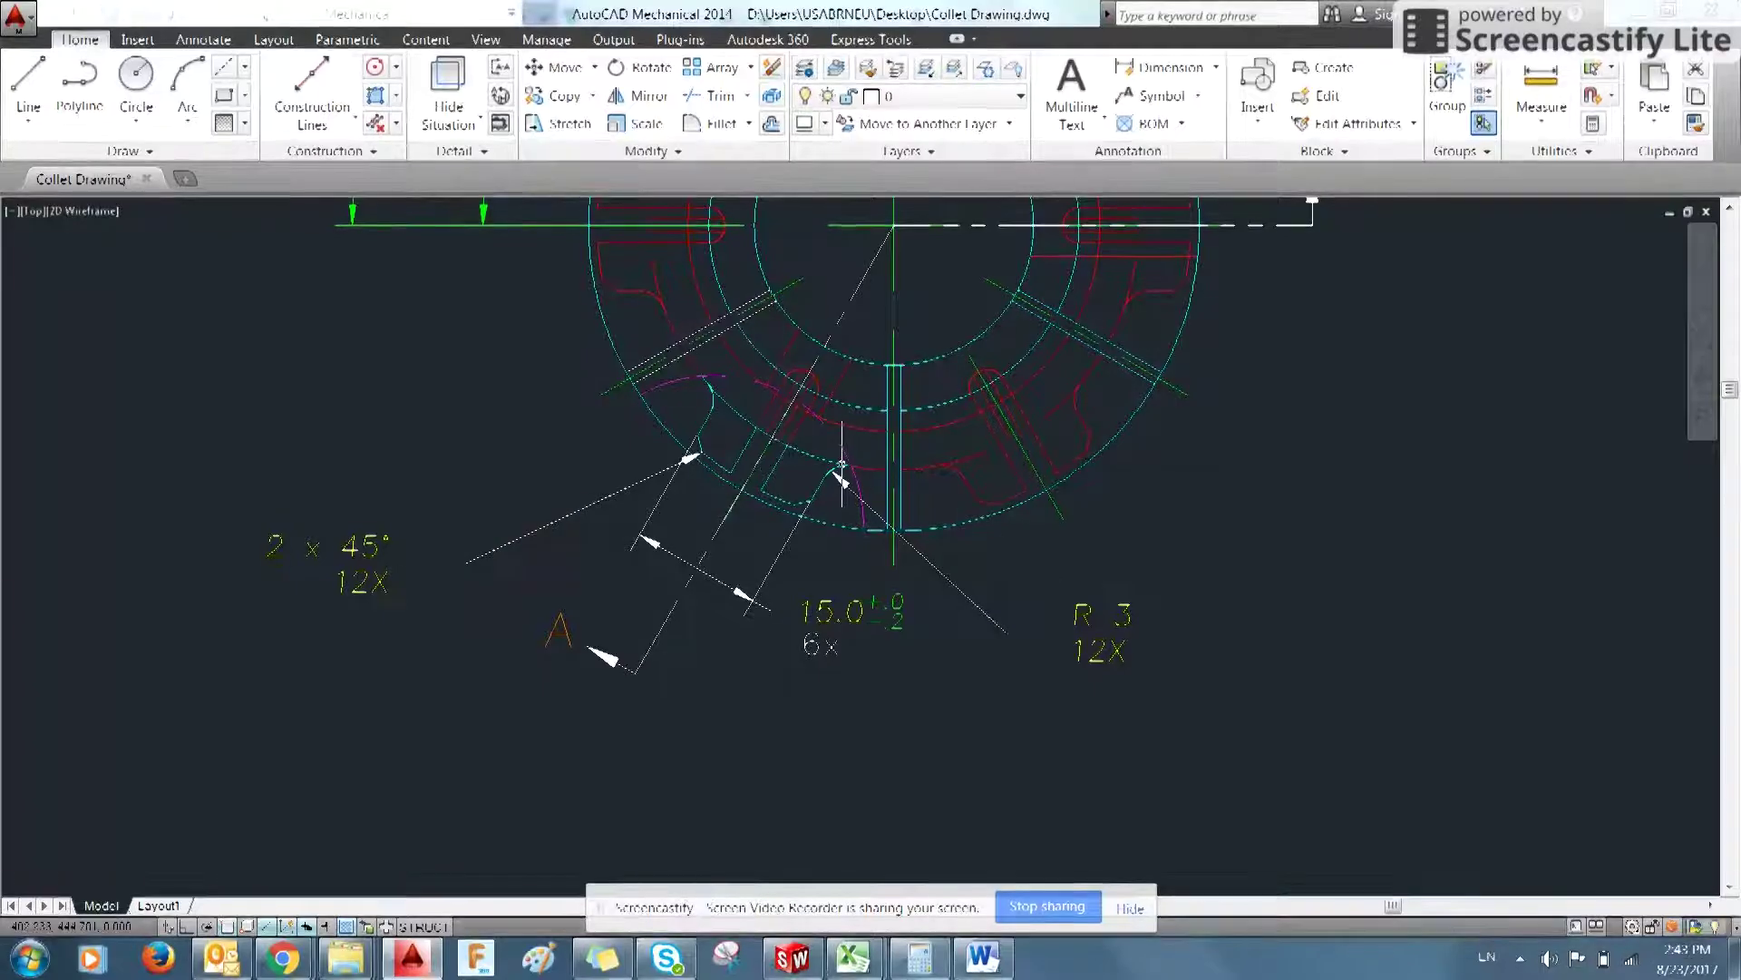
key("alt+Tab")
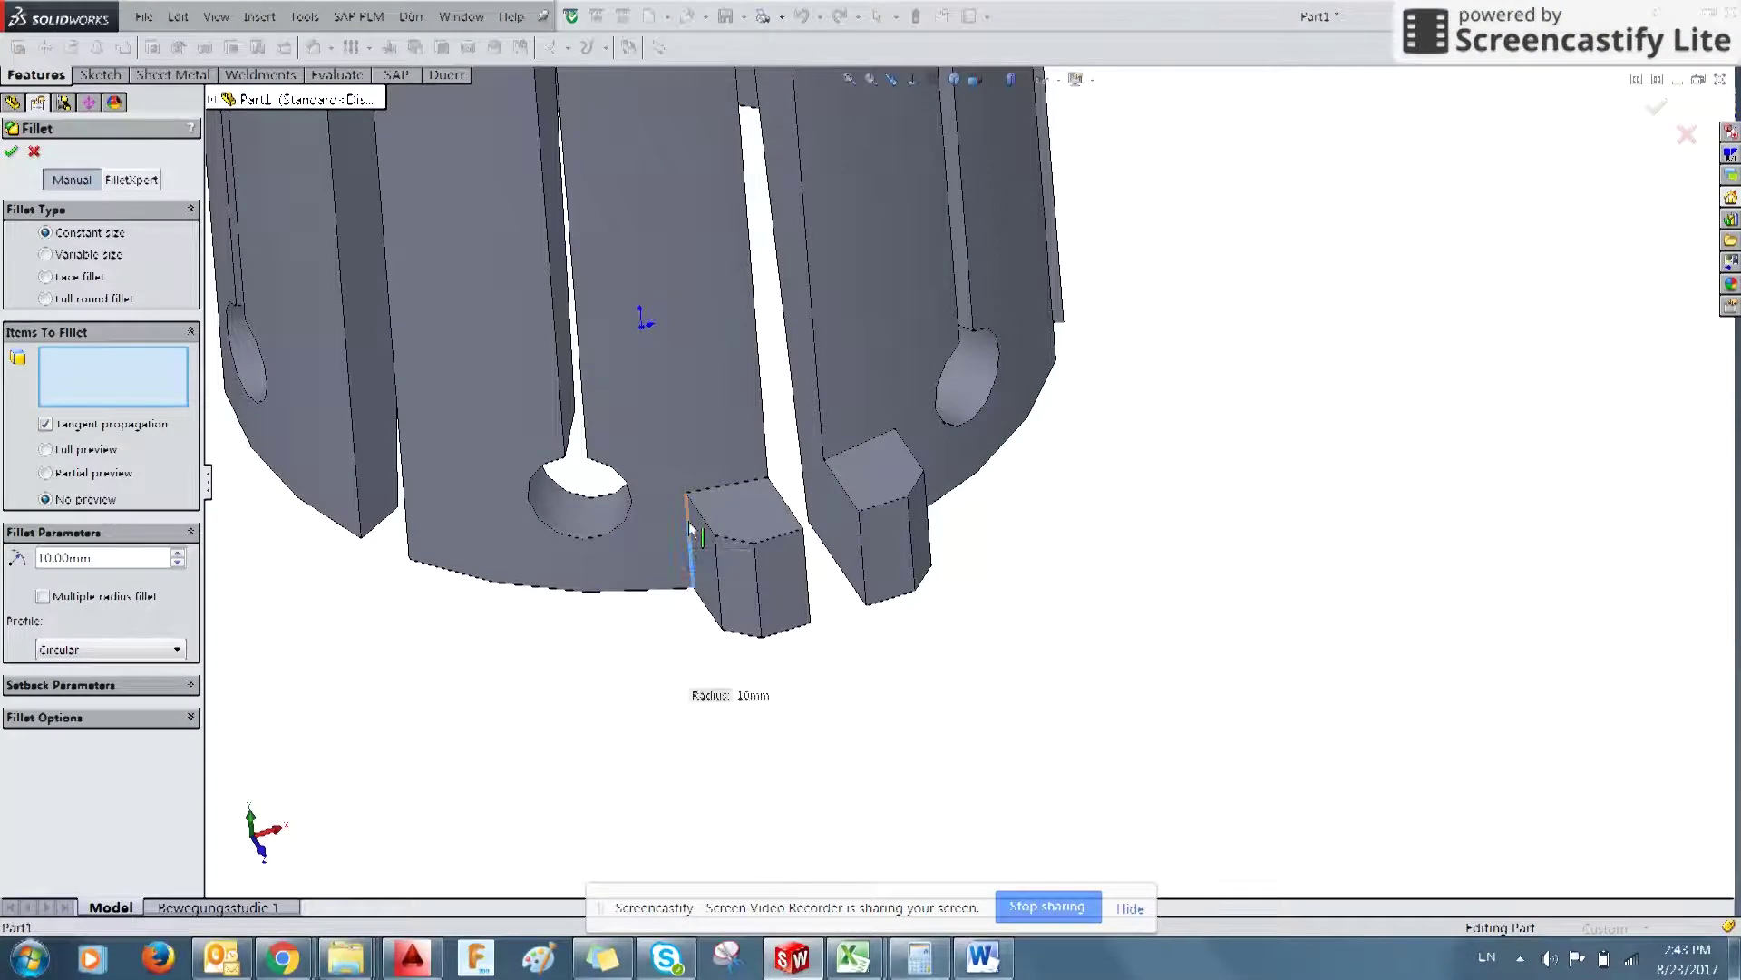
- Fillet the edges where the outer sides of both lugs meet the collet wall with a 3 mm radius
left_click(689, 523)
middle_click_drag(835, 526, 898, 489)
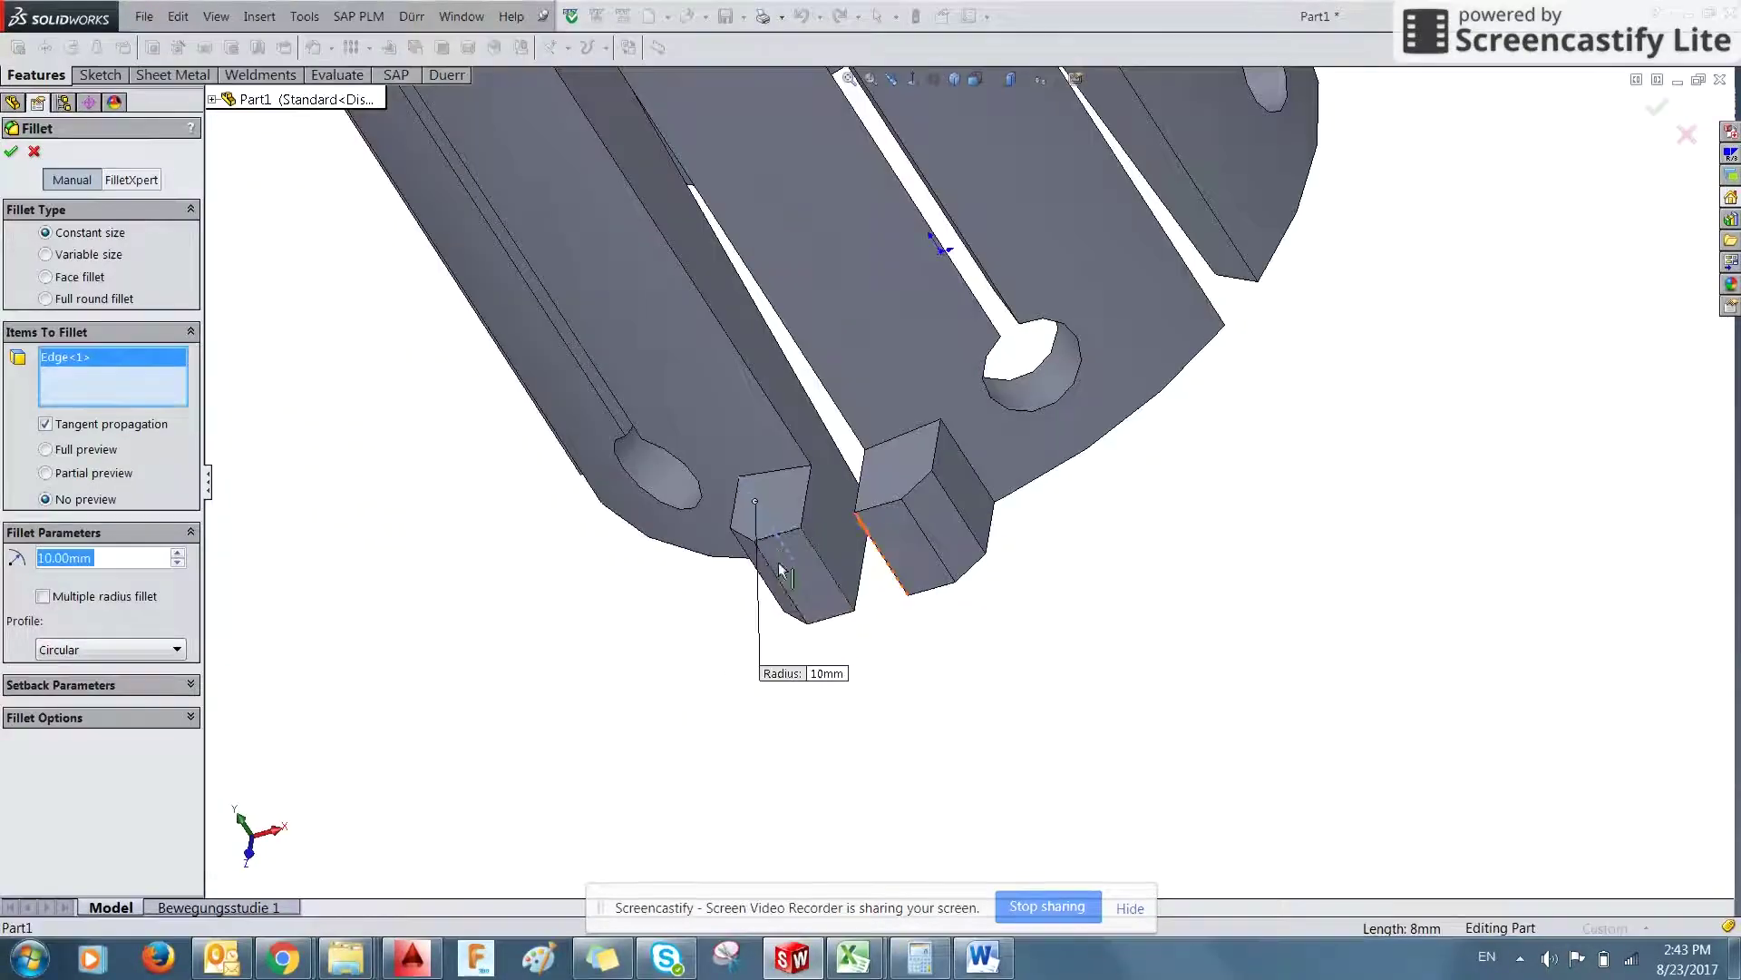
left_click(959, 451)
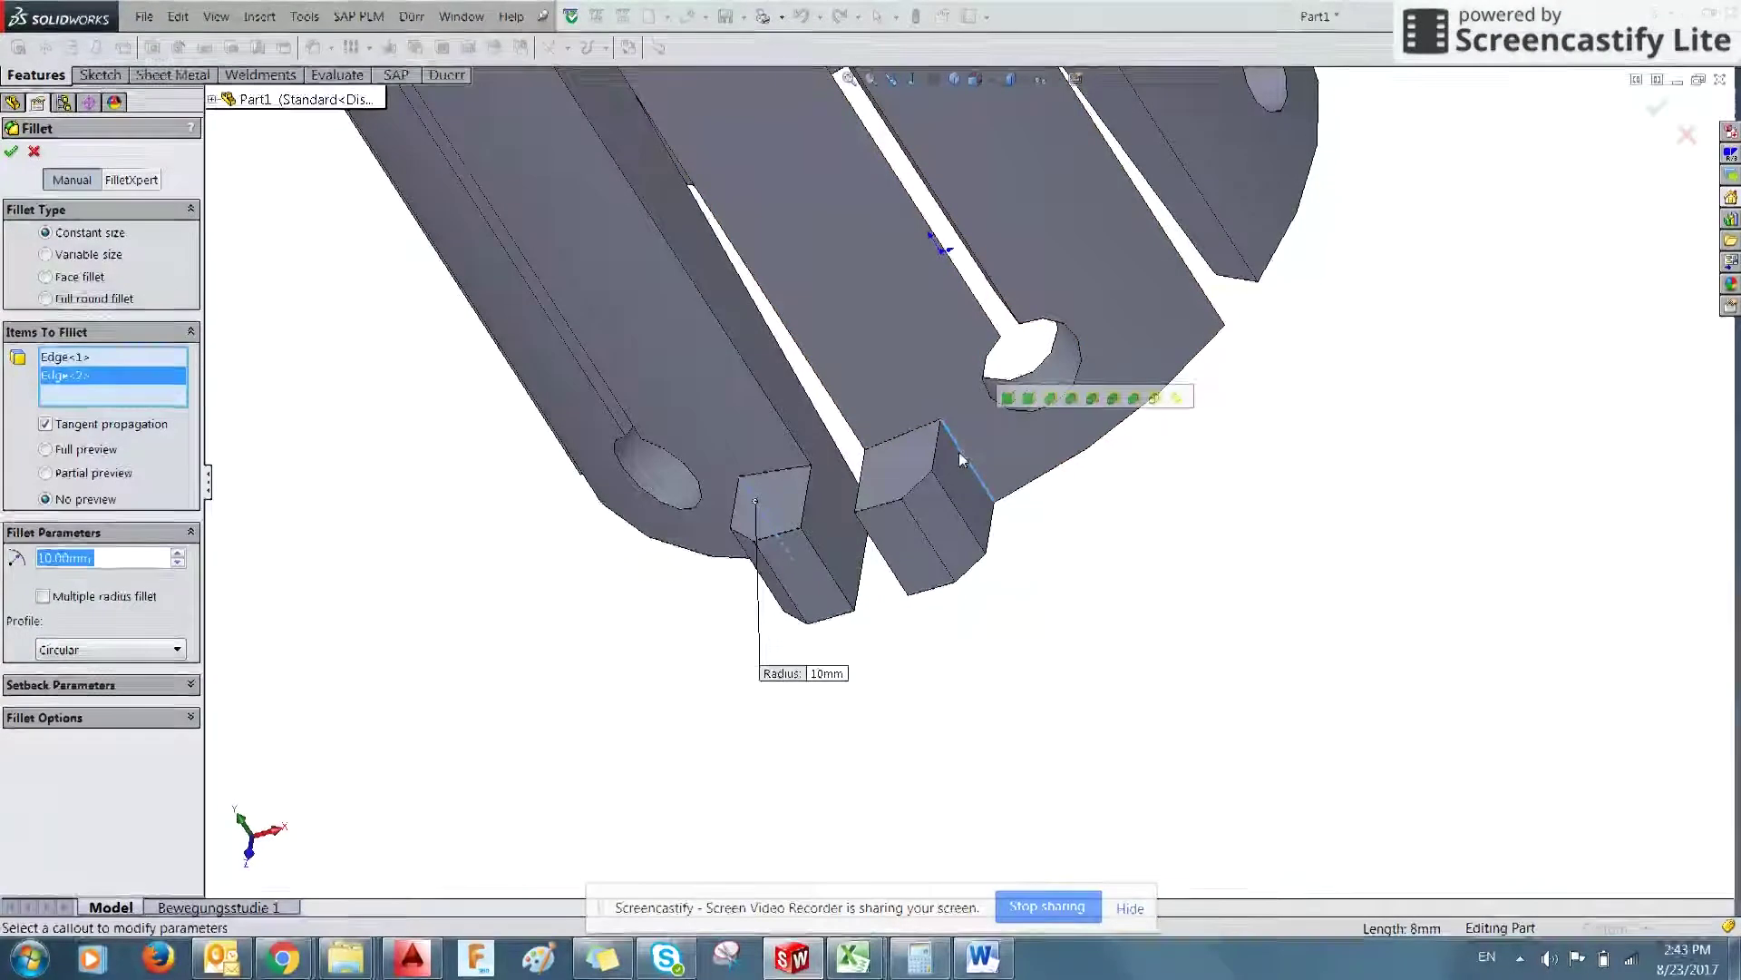
left_click(119, 555)
double_click(119, 555)
type("3")
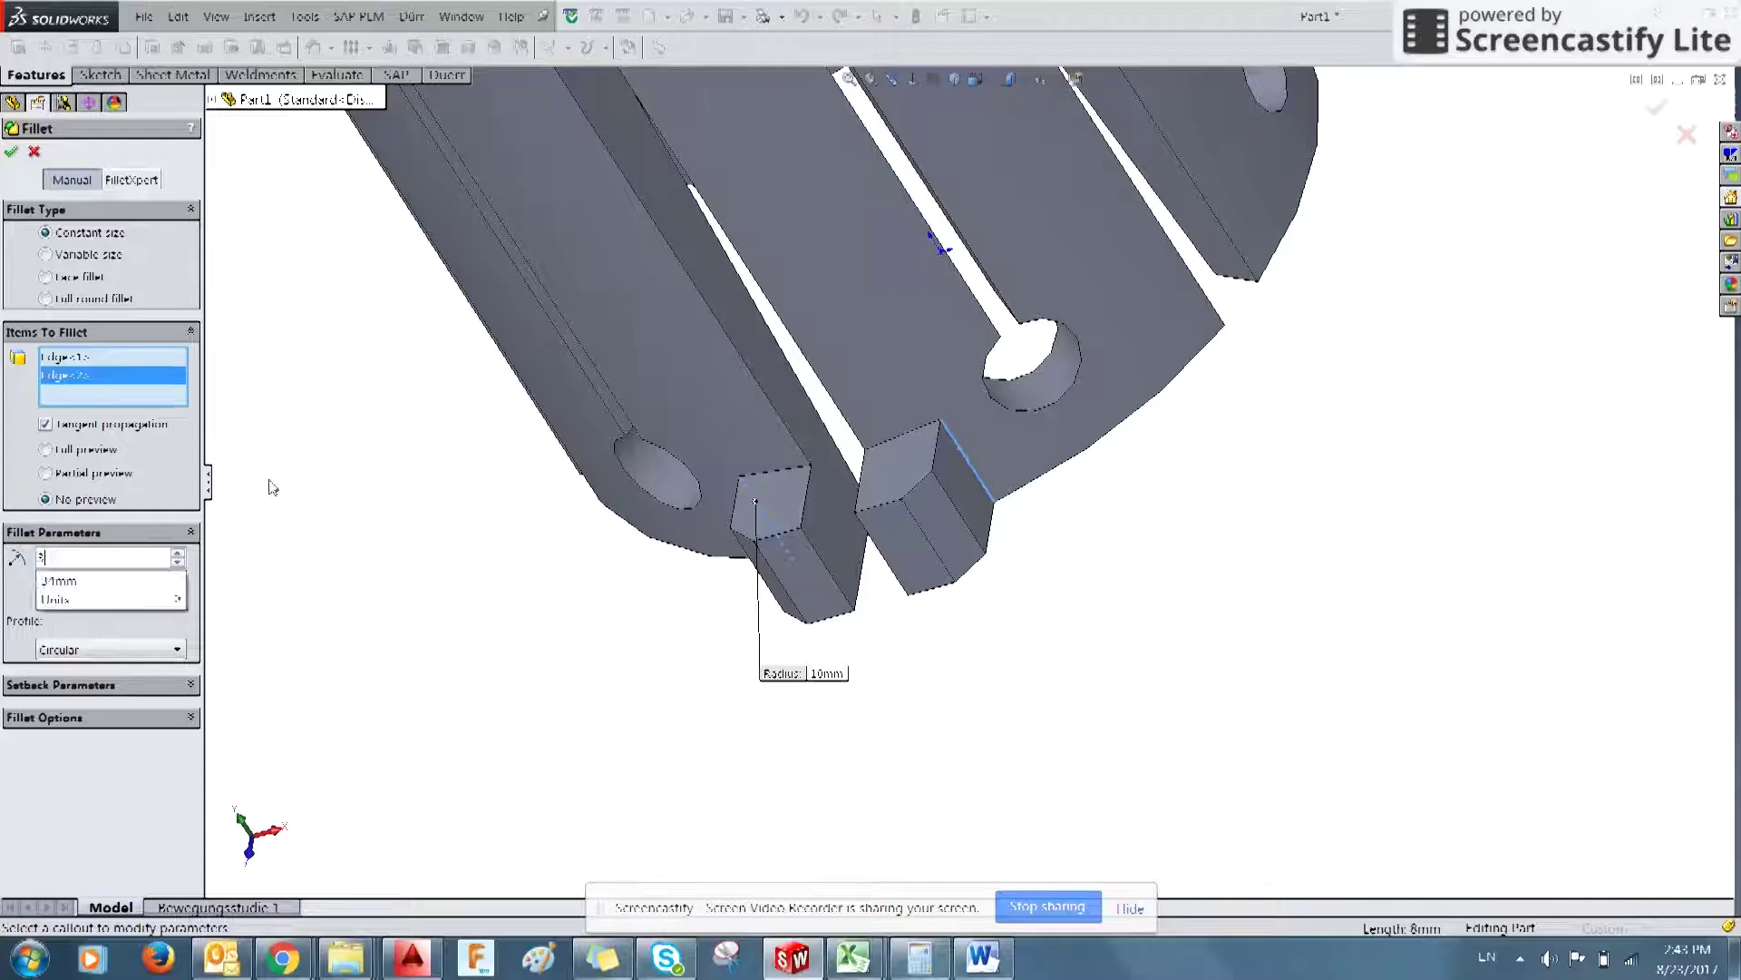
left_click(12, 152)
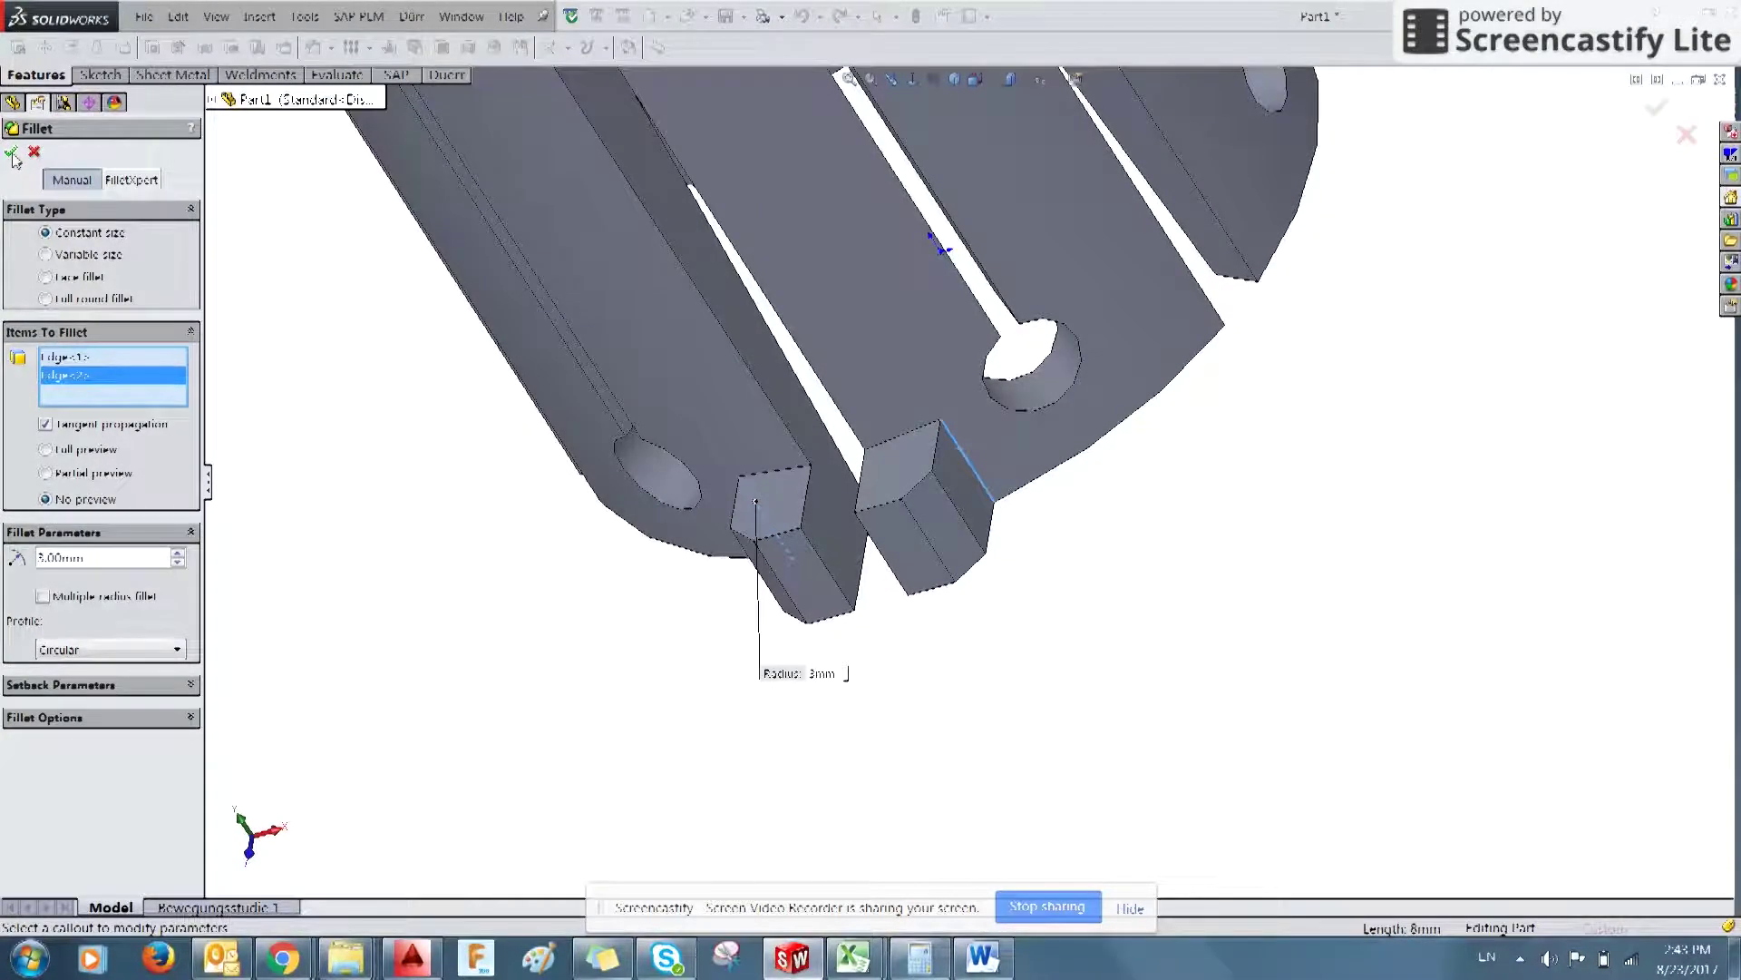
middle_click_drag(602, 758, 723, 732)
- Examine the radius callout at the inner corner of the lower flange in the AutoCAD section view, then return to SolidWorks
key("alt+Tab")
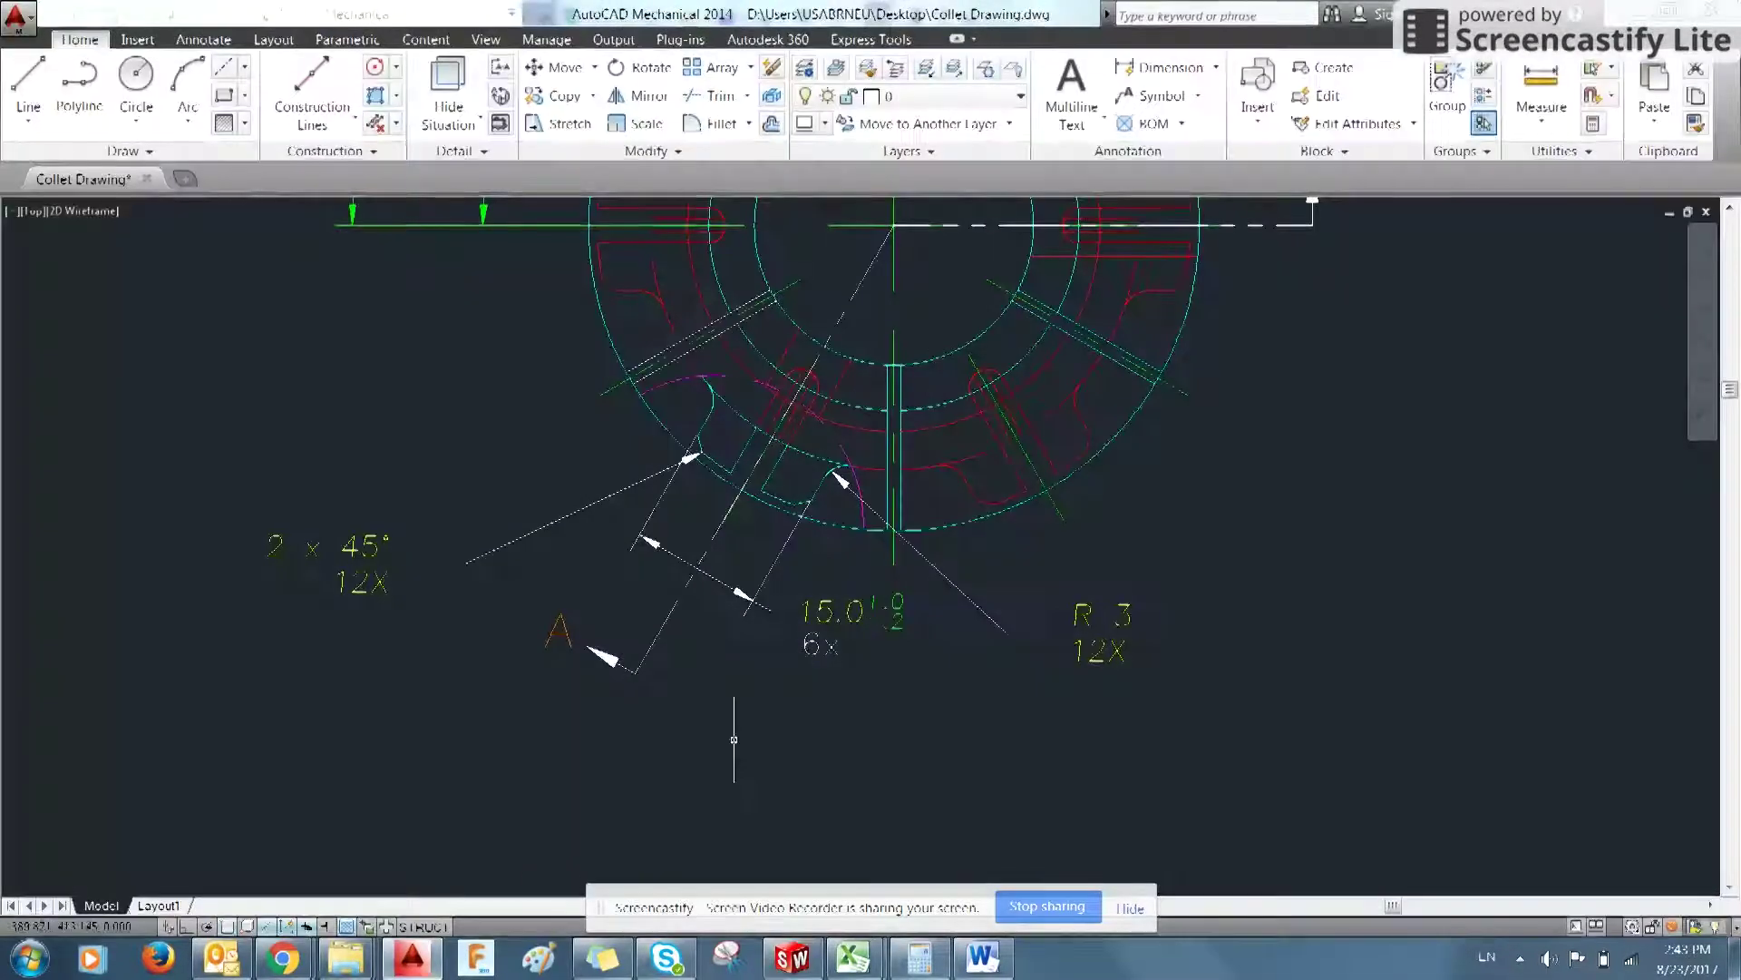
scroll(739, 692, "up", 3)
scroll(763, 728, "down", 5)
scroll(762, 728, "down", 3)
middle_click_drag(763, 728, 763, 381)
scroll(763, 381, "up", 6)
scroll(685, 596, "up", 4)
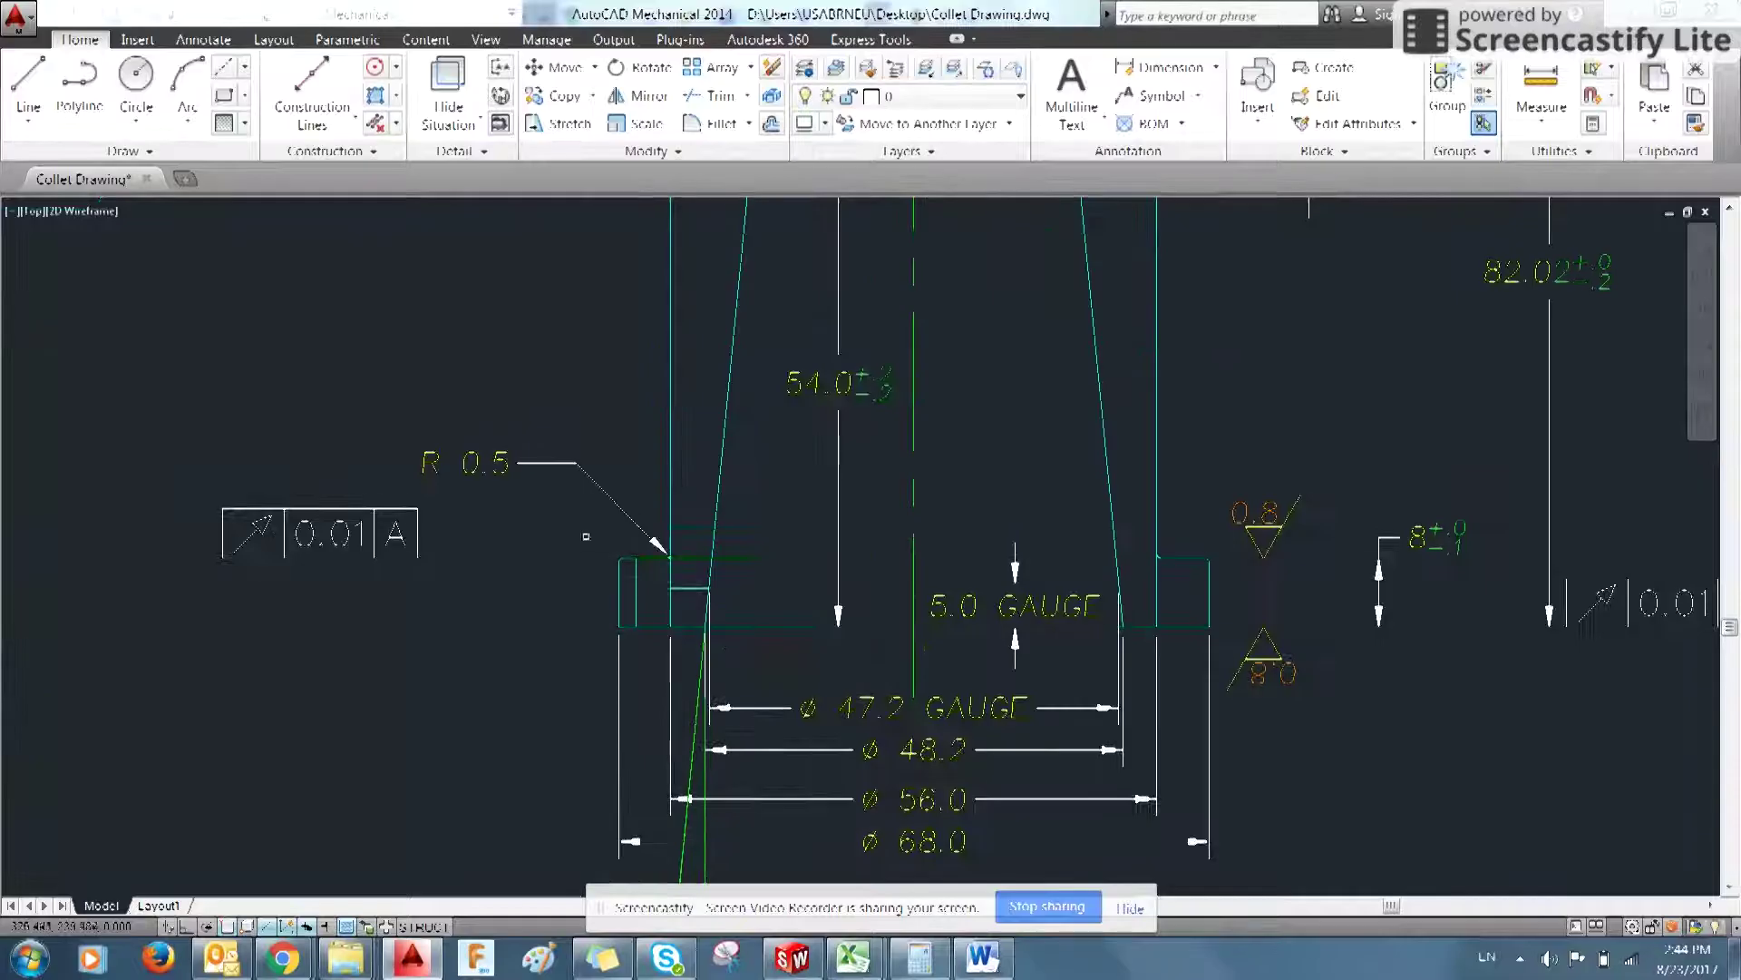
scroll(795, 572, "down", 3)
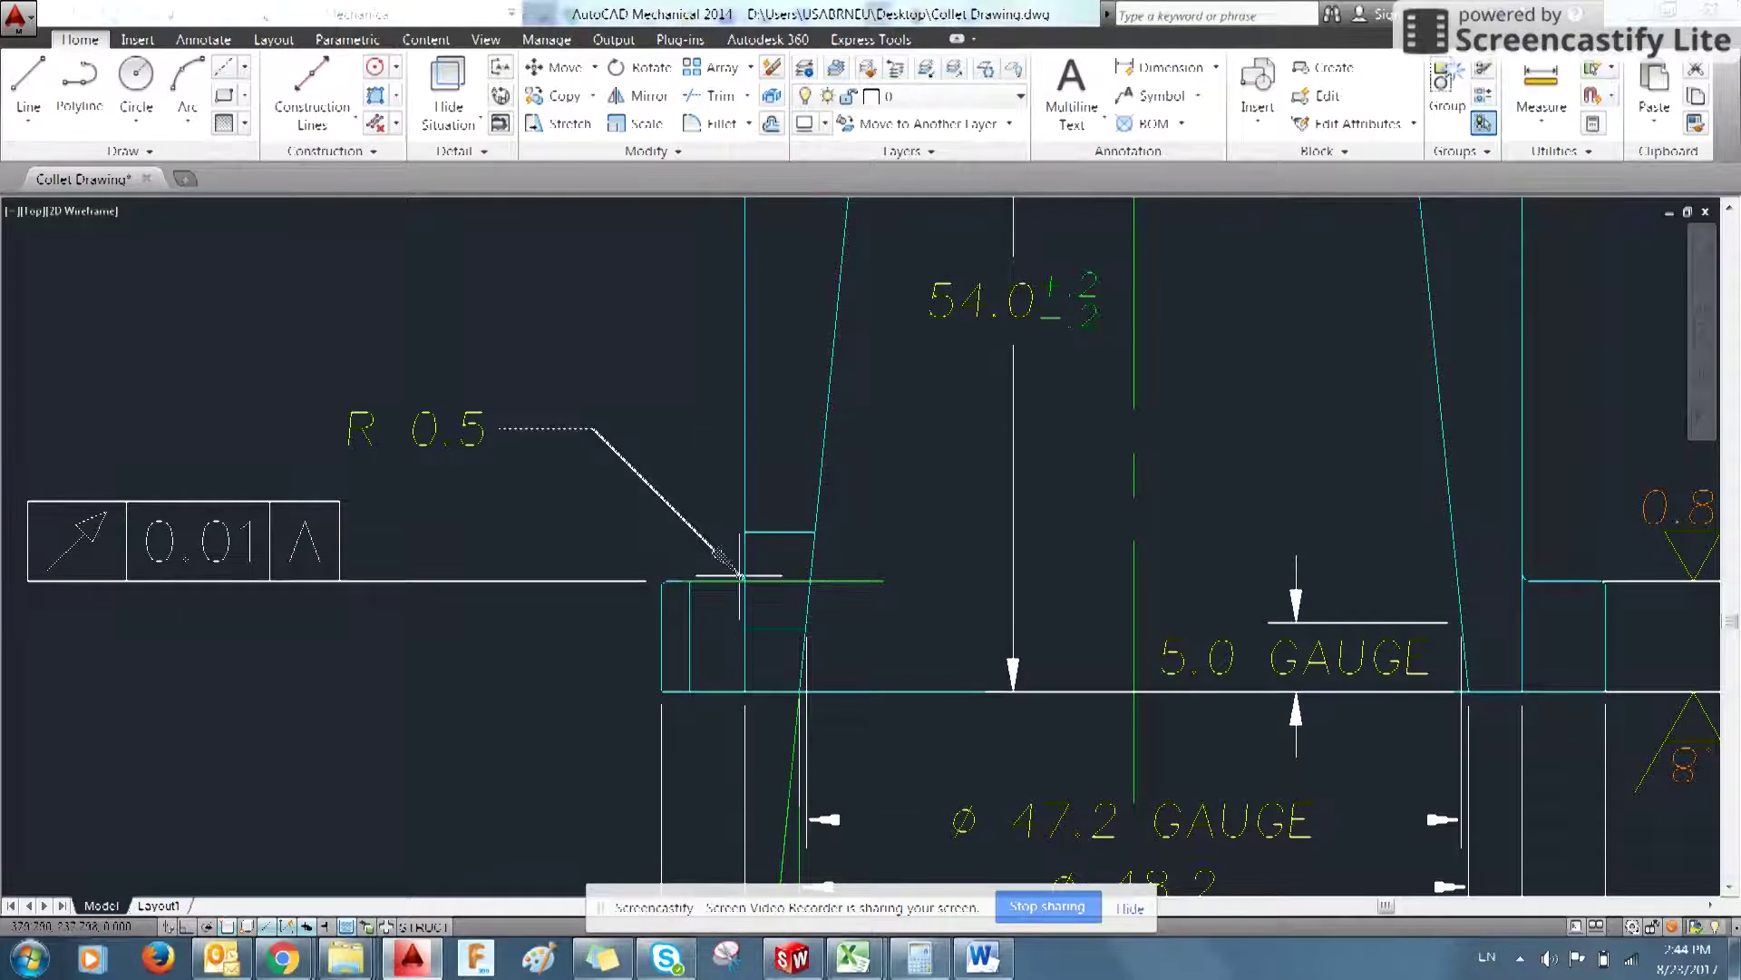
mouse_move(934, 553)
middle_mouse_down()
mouse_move(795, 571)
mouse_move(766, 624)
middle_mouse_up()
key("alt+Tab")
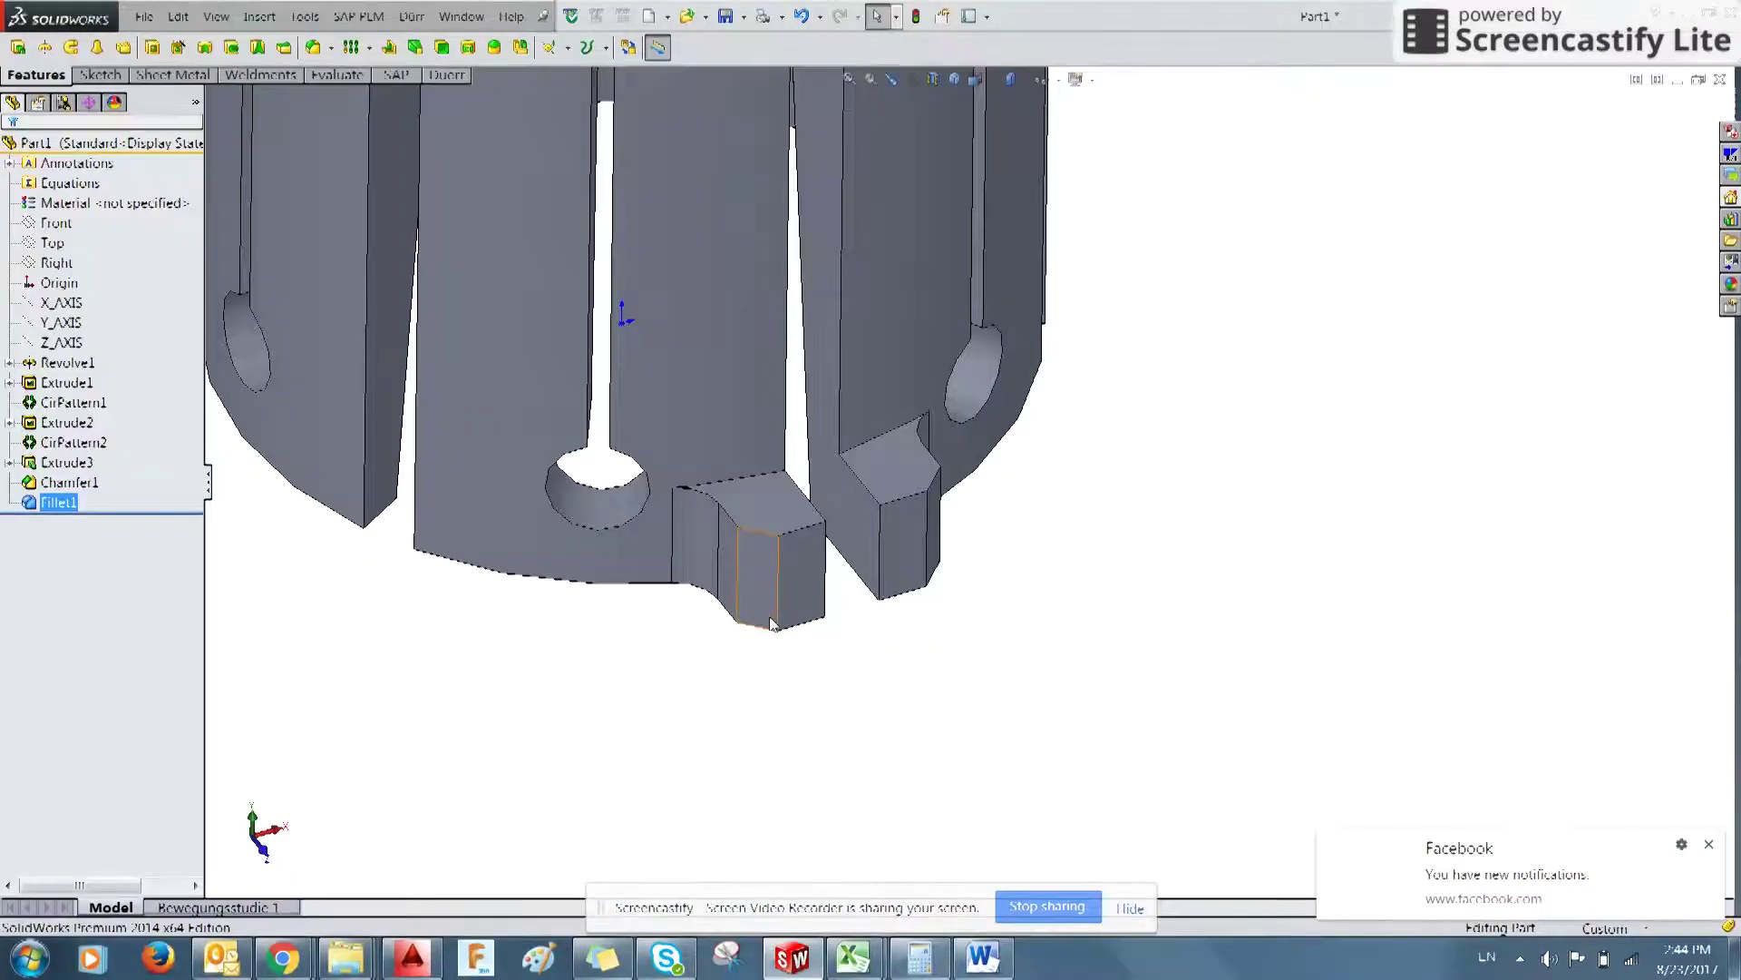
- Inspect the lower flange's outer and inner corners up close in the AutoCAD section view
key("alt+Tab")
mouse_move(580, 494)
middle_mouse_down()
mouse_move(671, 418)
mouse_move(683, 378)
middle_mouse_up()
scroll(682, 377, "up", 5)
scroll(682, 377, "up", 4)
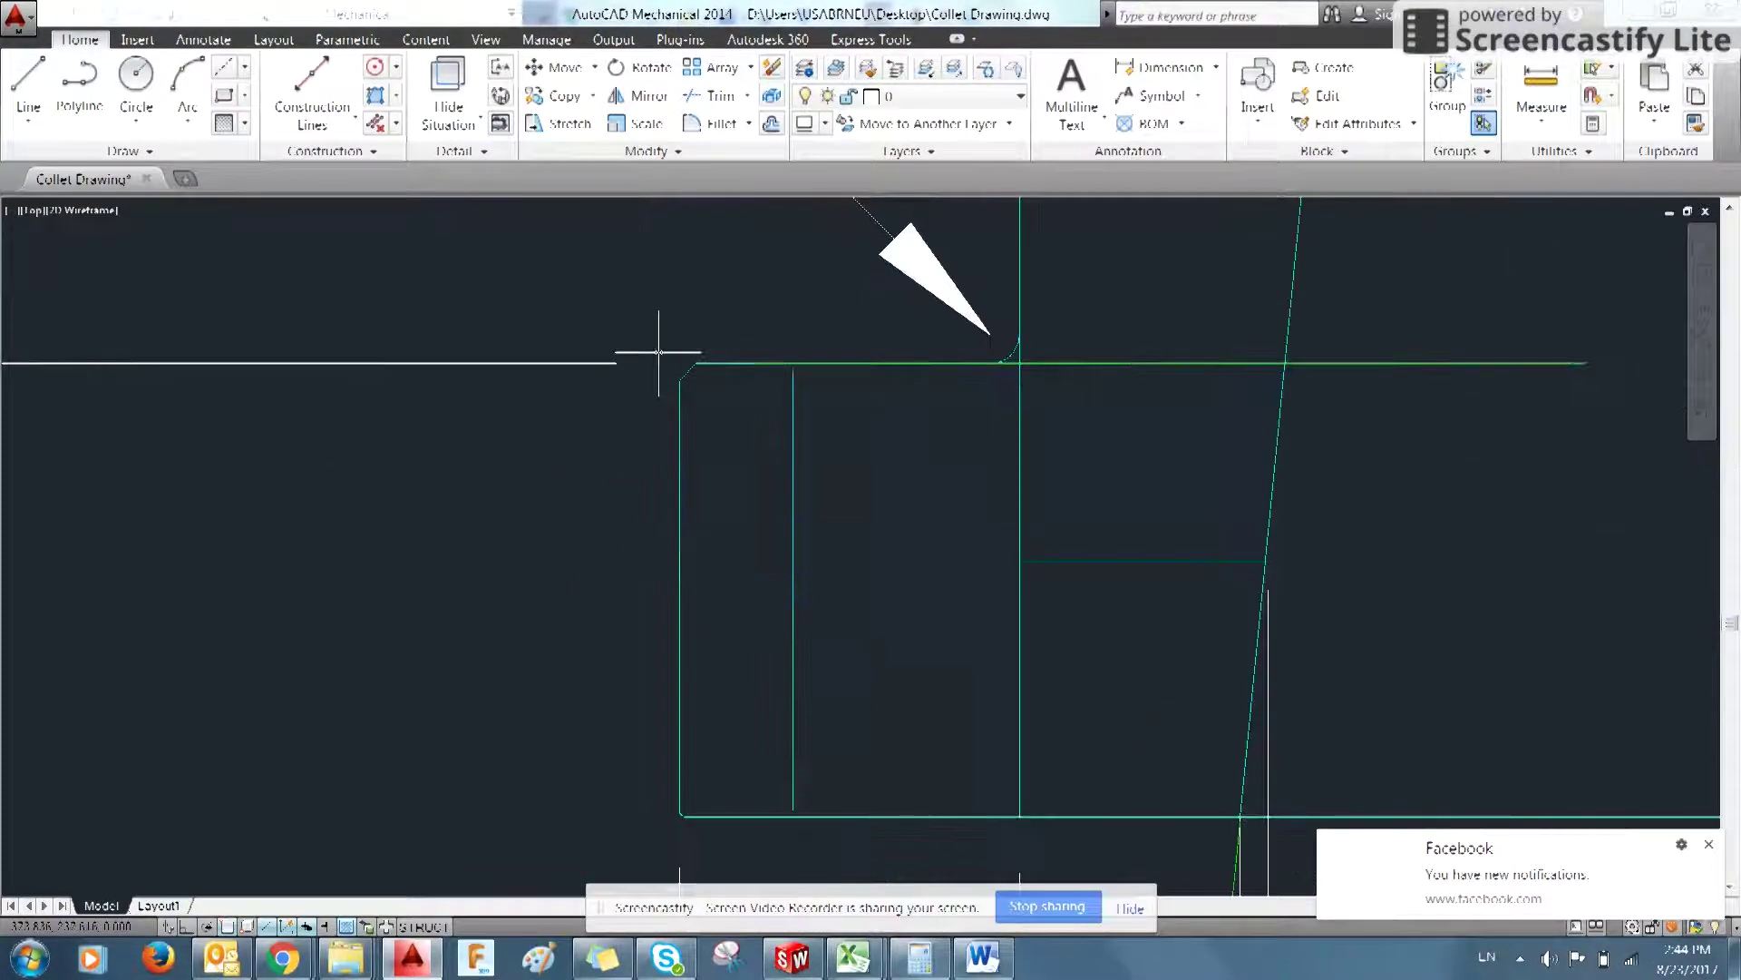
scroll(686, 367, "down", 8)
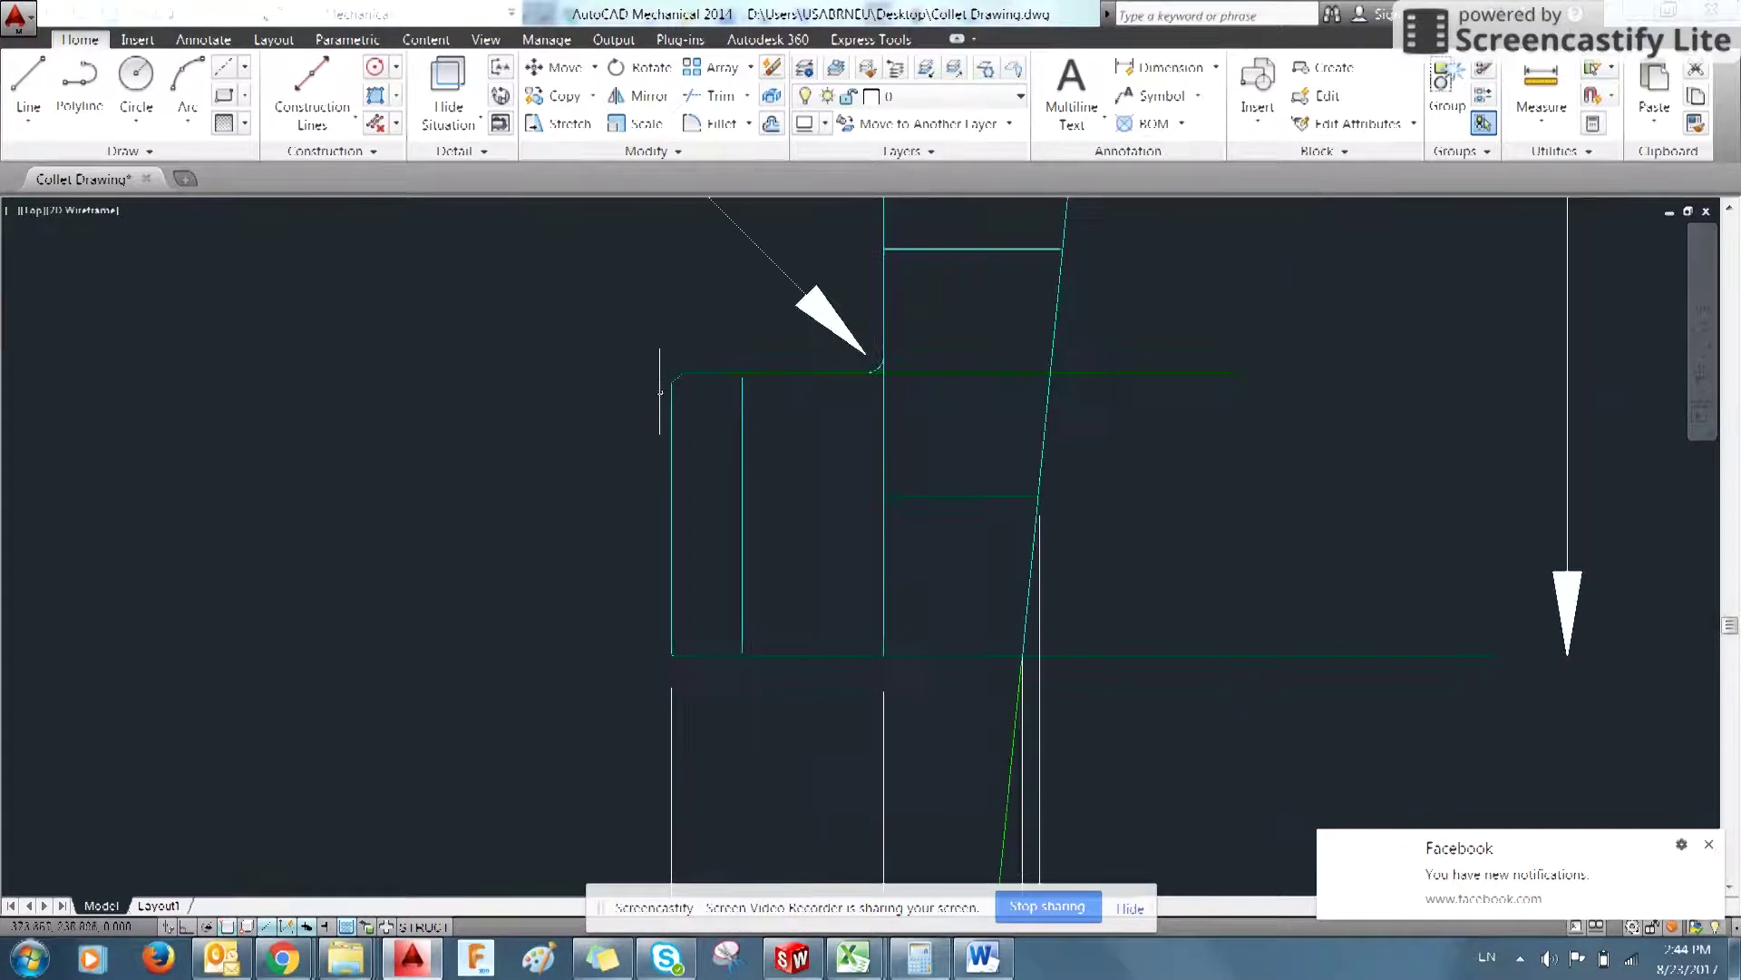
- Return to SolidWorks and fillet the upper edges where both lugs meet the collet's outer wall with a 0.5 mm radius
scroll(578, 550, "down", 2)
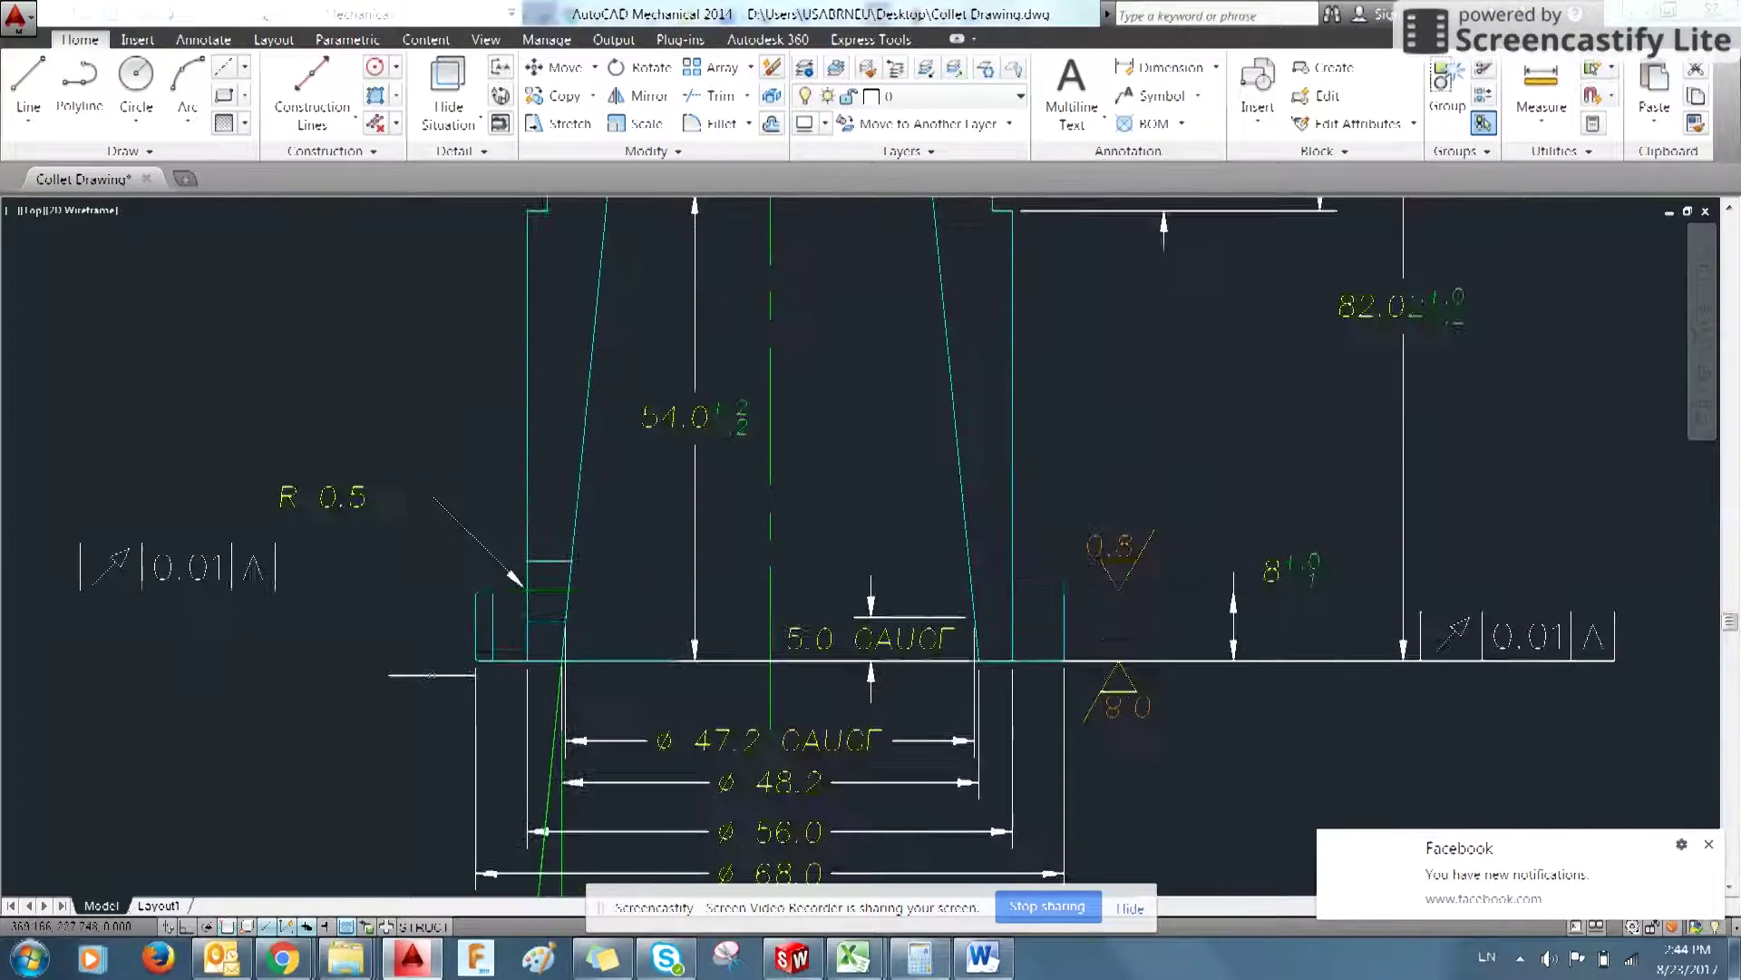
key("alt+Tab")
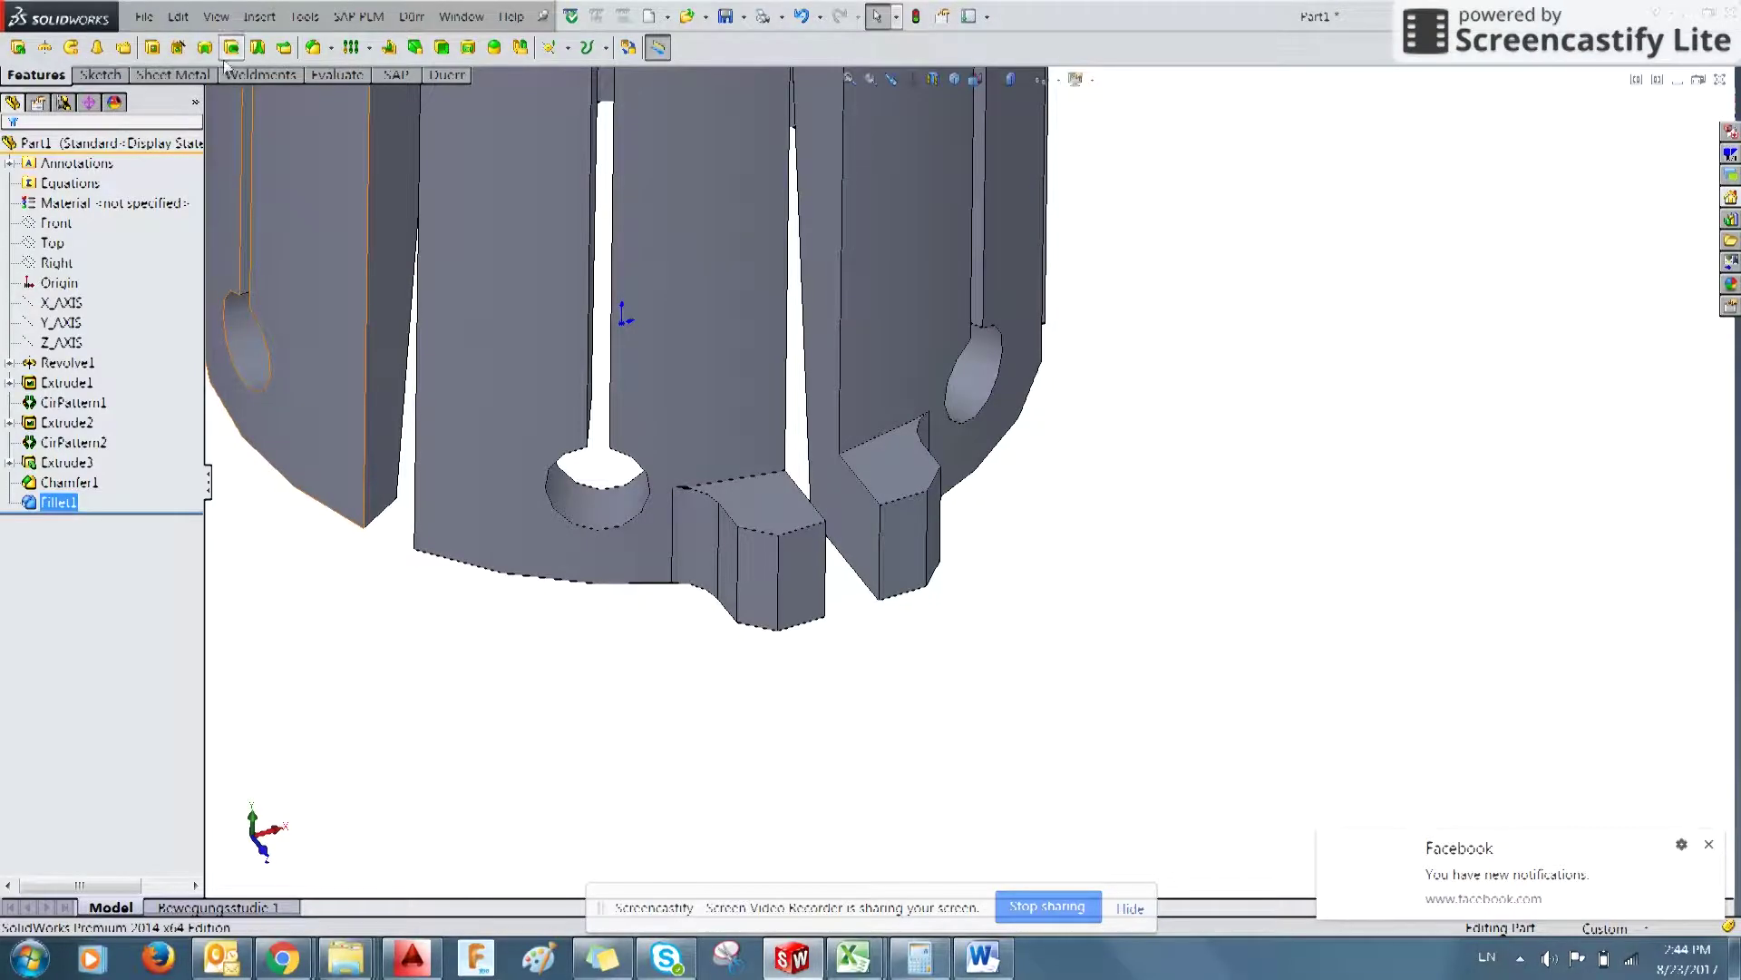
left_click(321, 52)
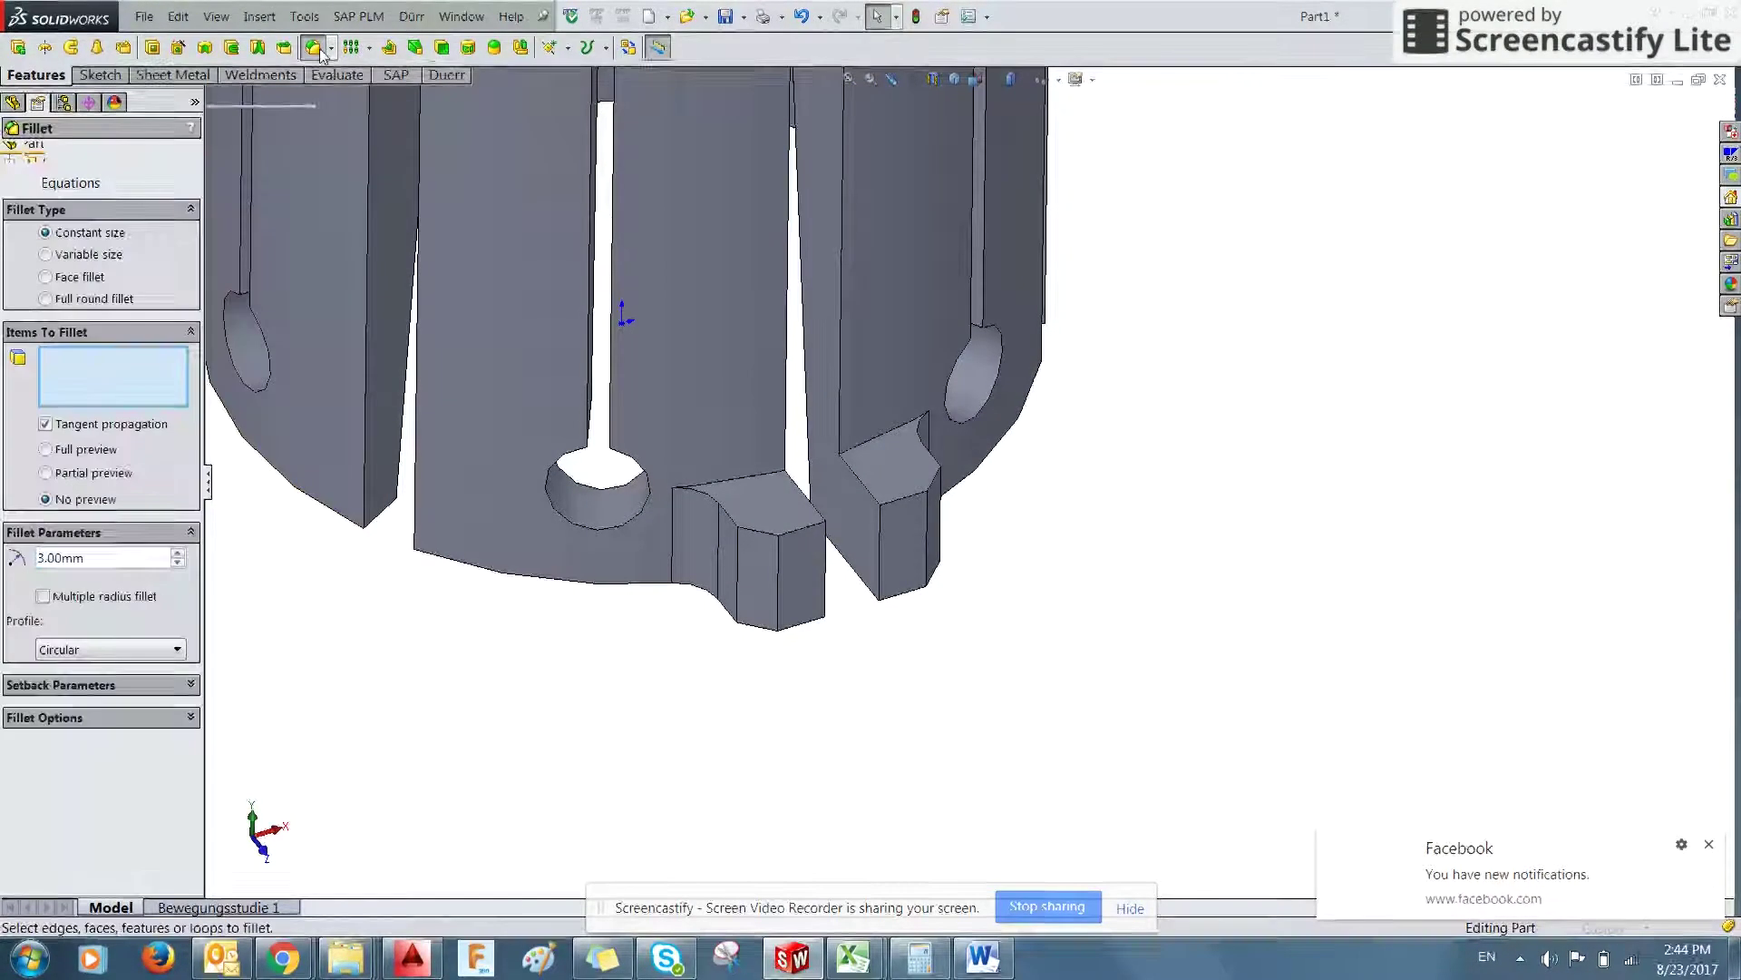
left_click(733, 485)
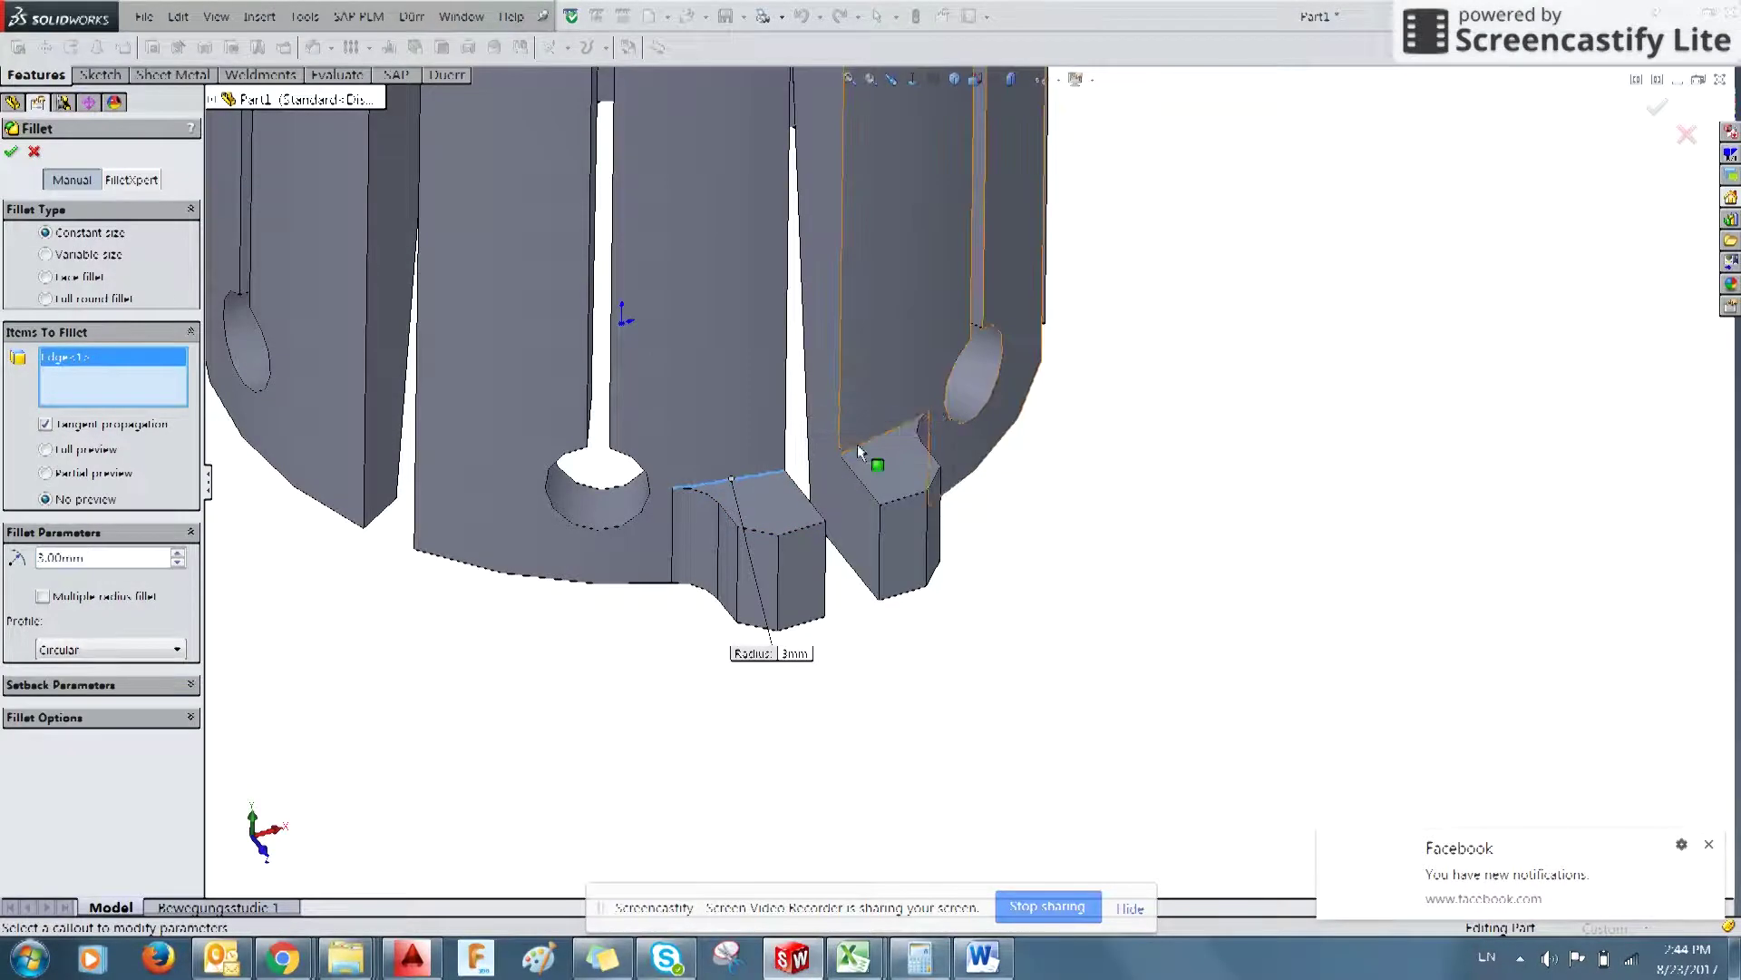
left_click(861, 451)
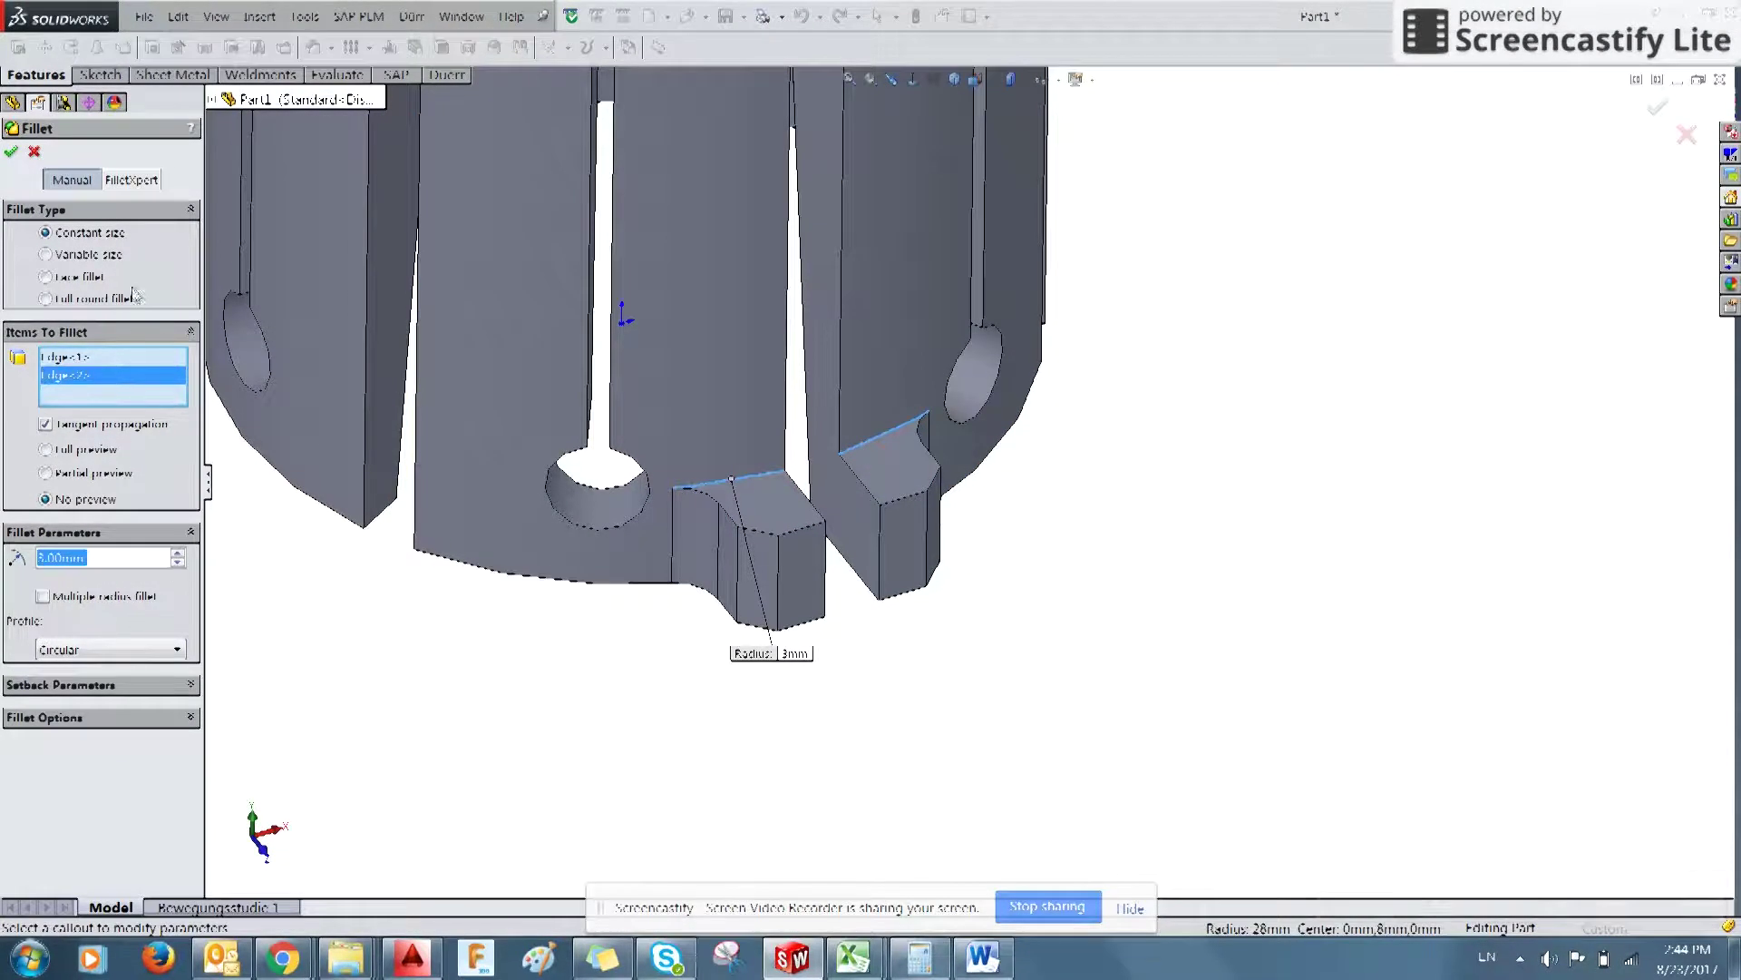
type(".5")
key("Return")
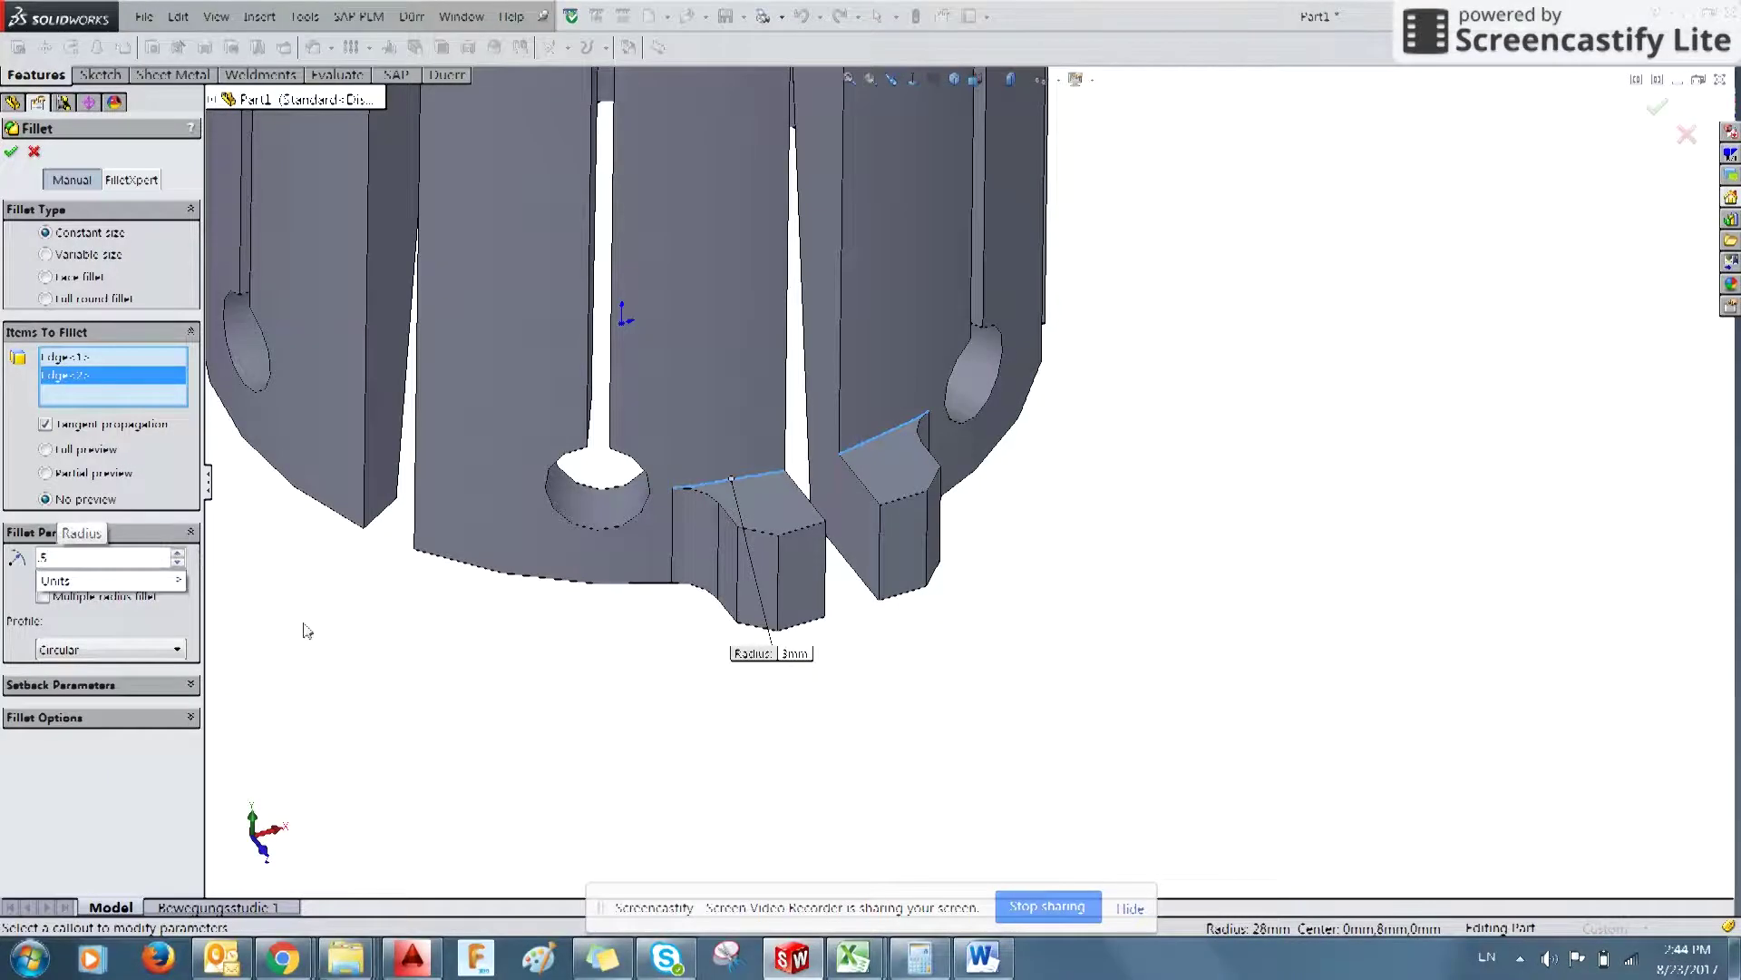
left_click(12, 153)
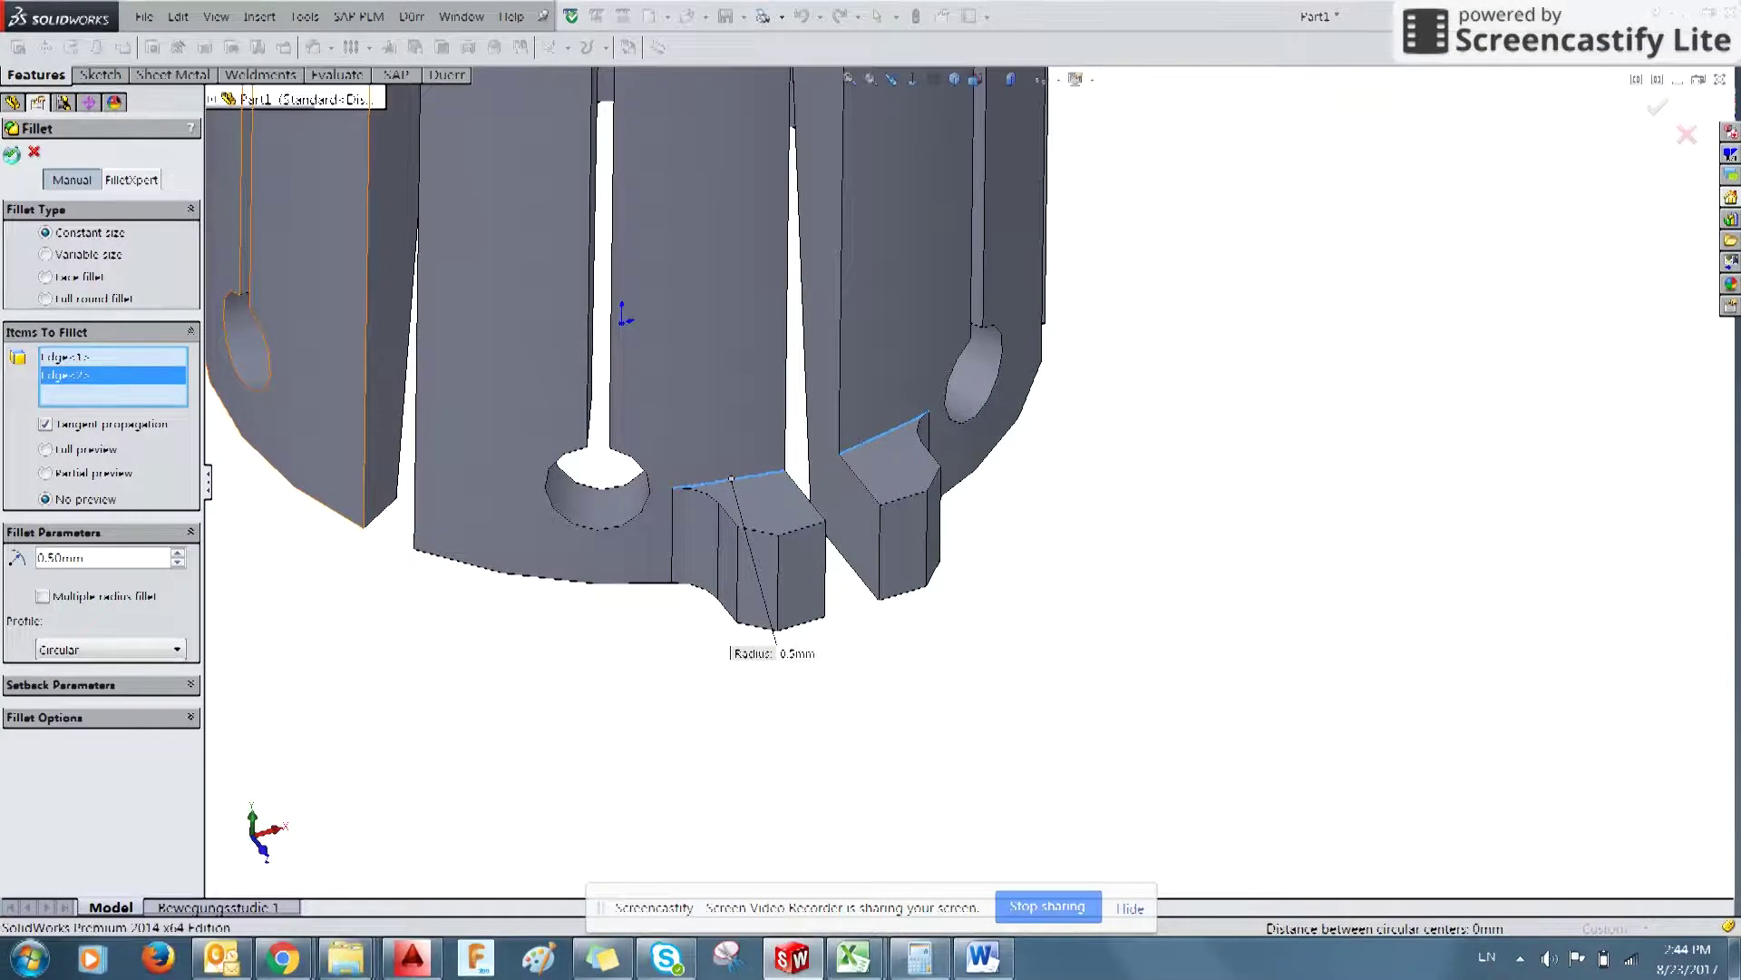
- Chamfer the upper outer edge of both lugs by 0.1 mm at 45 degrees
scroll(762, 490, "down", 3)
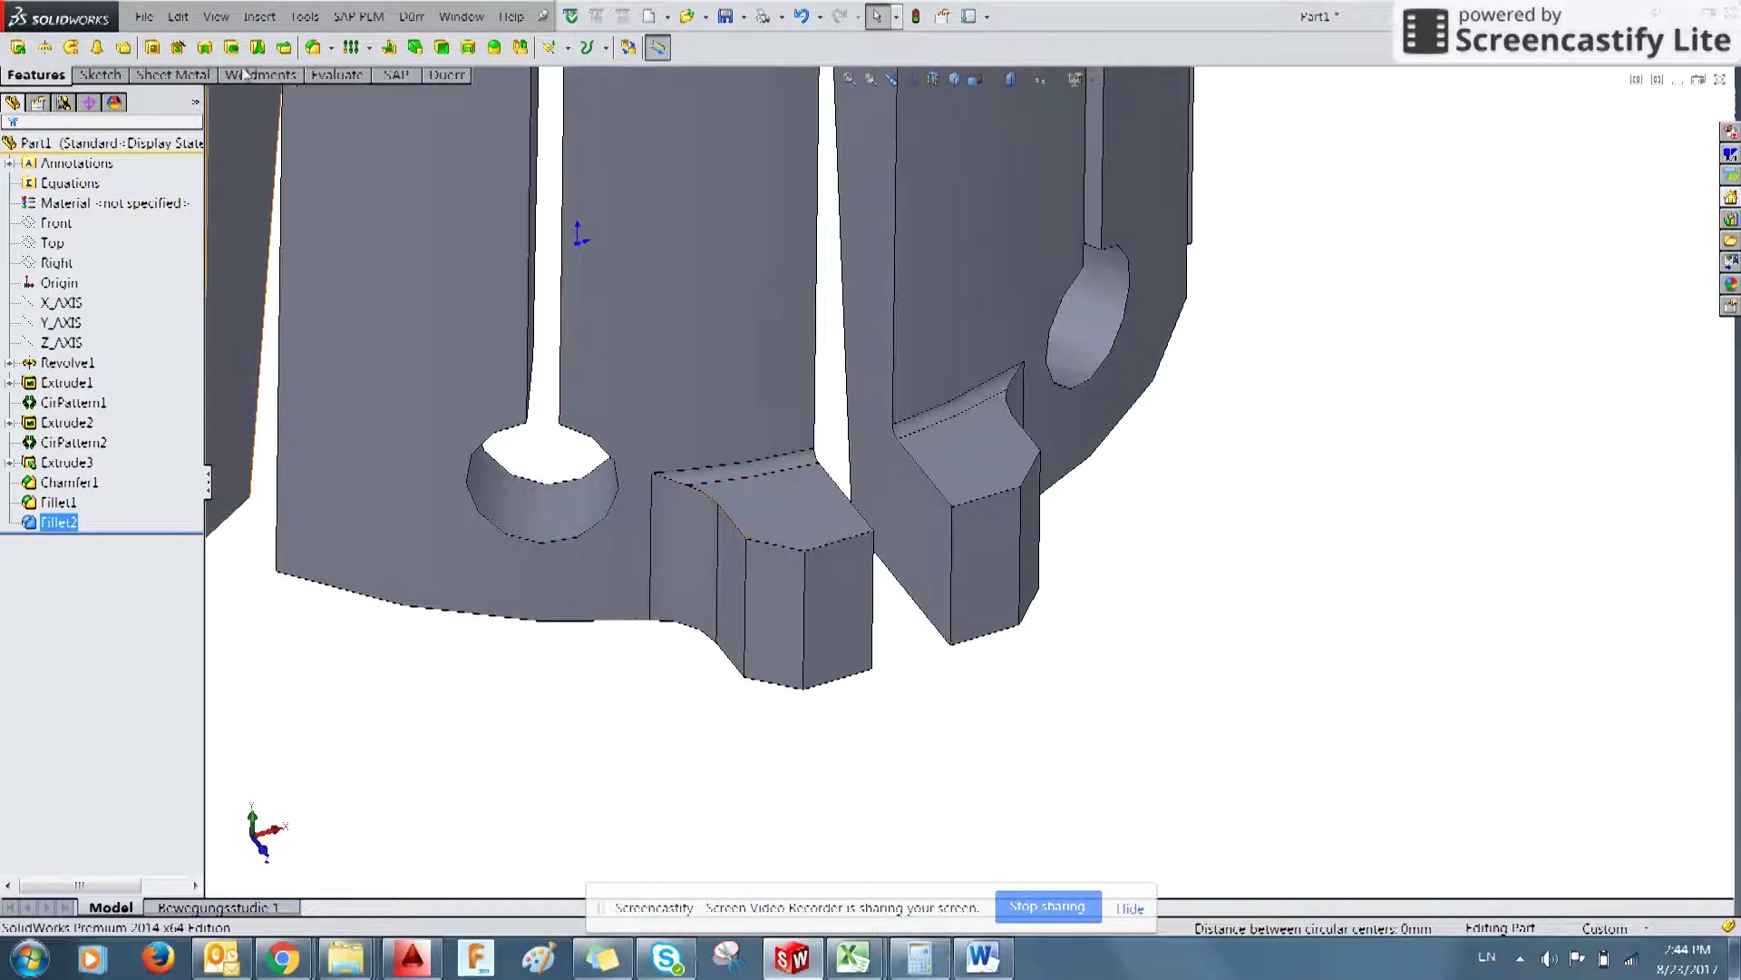
left_click(331, 48)
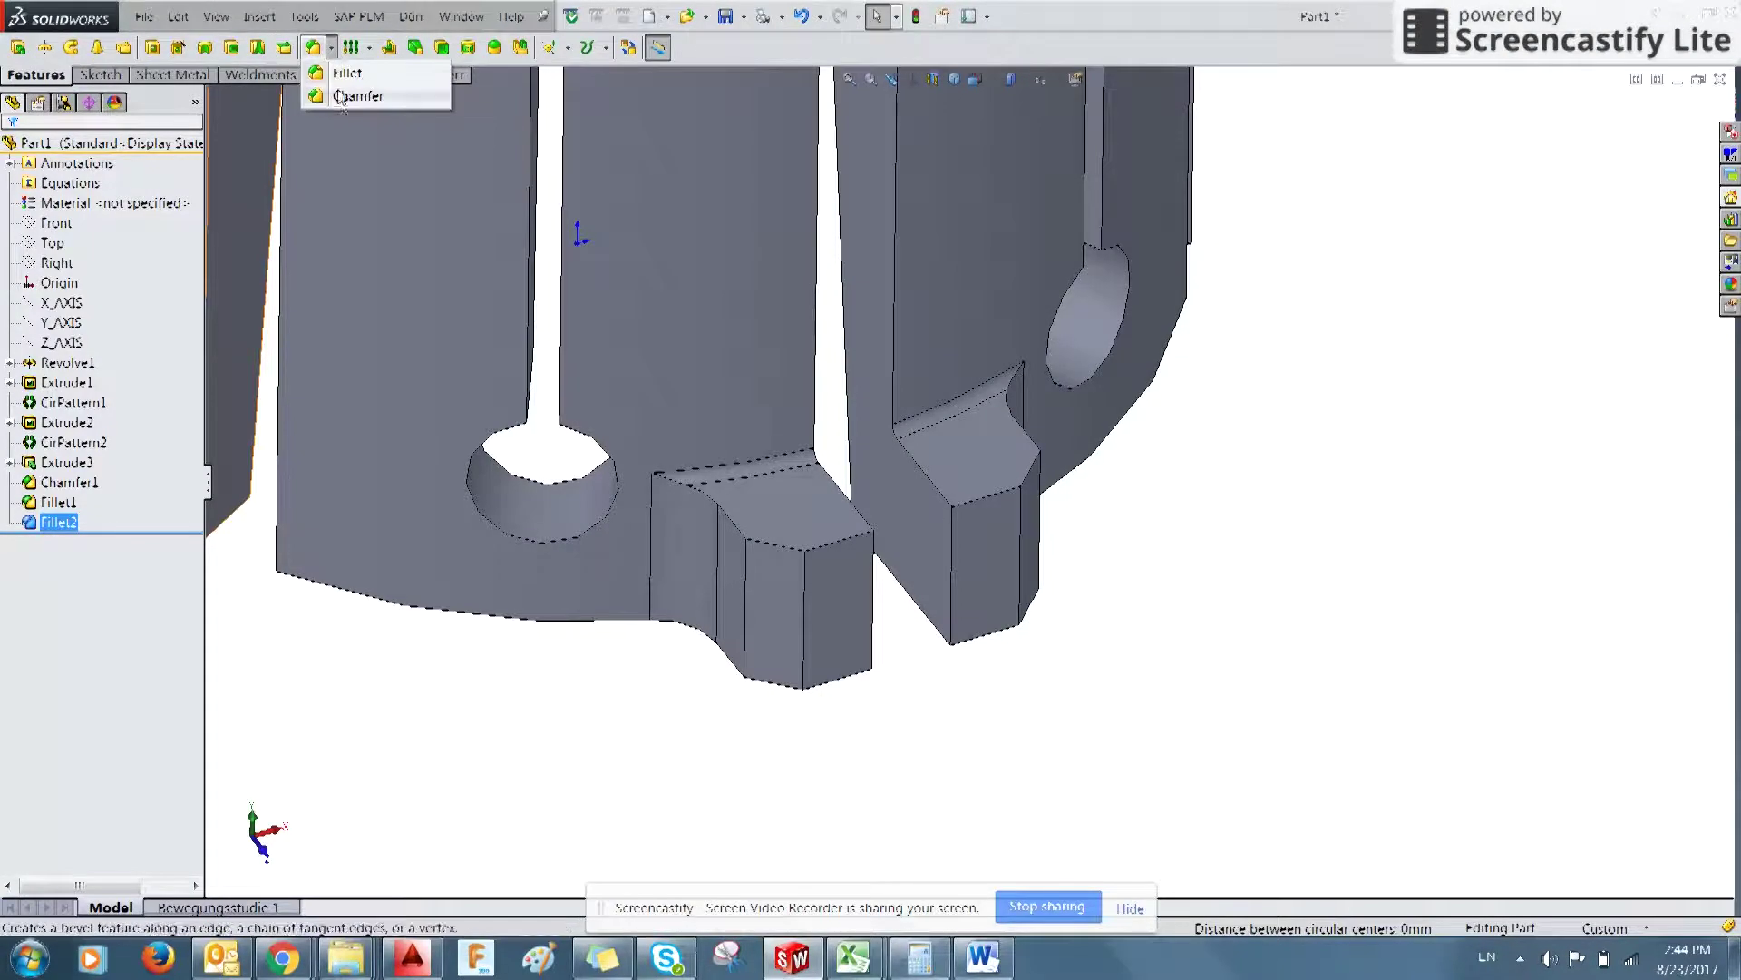
left_click(341, 101)
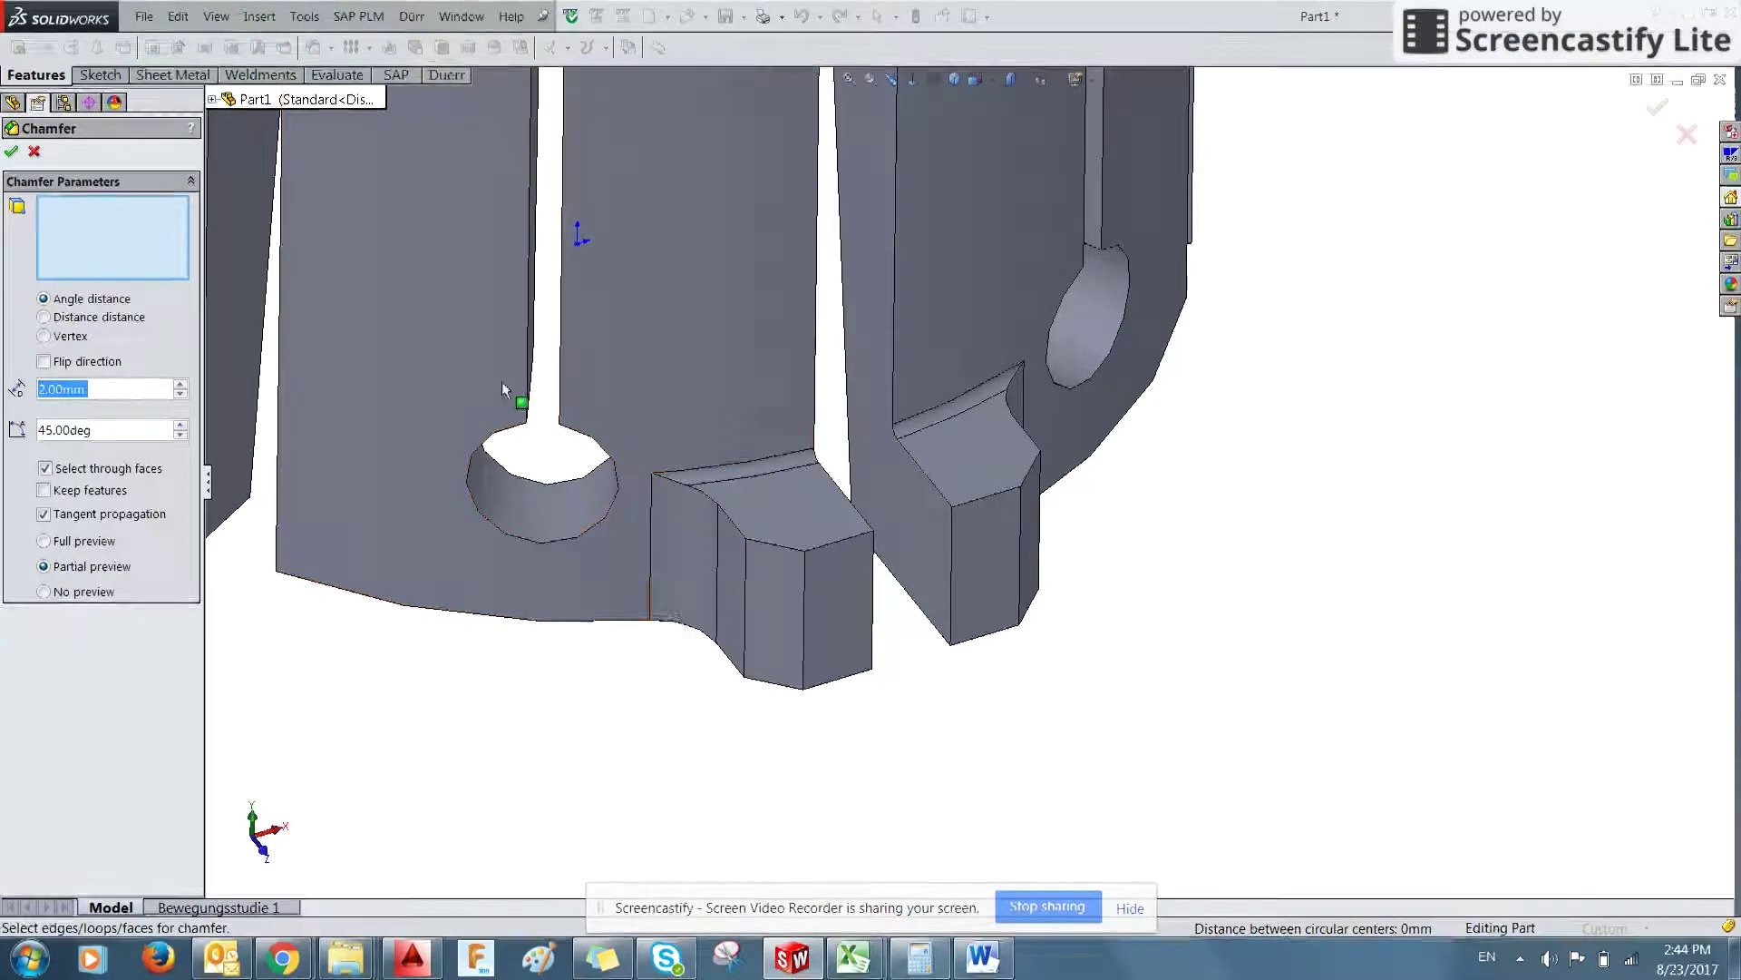
left_click(834, 533)
left_click(972, 501)
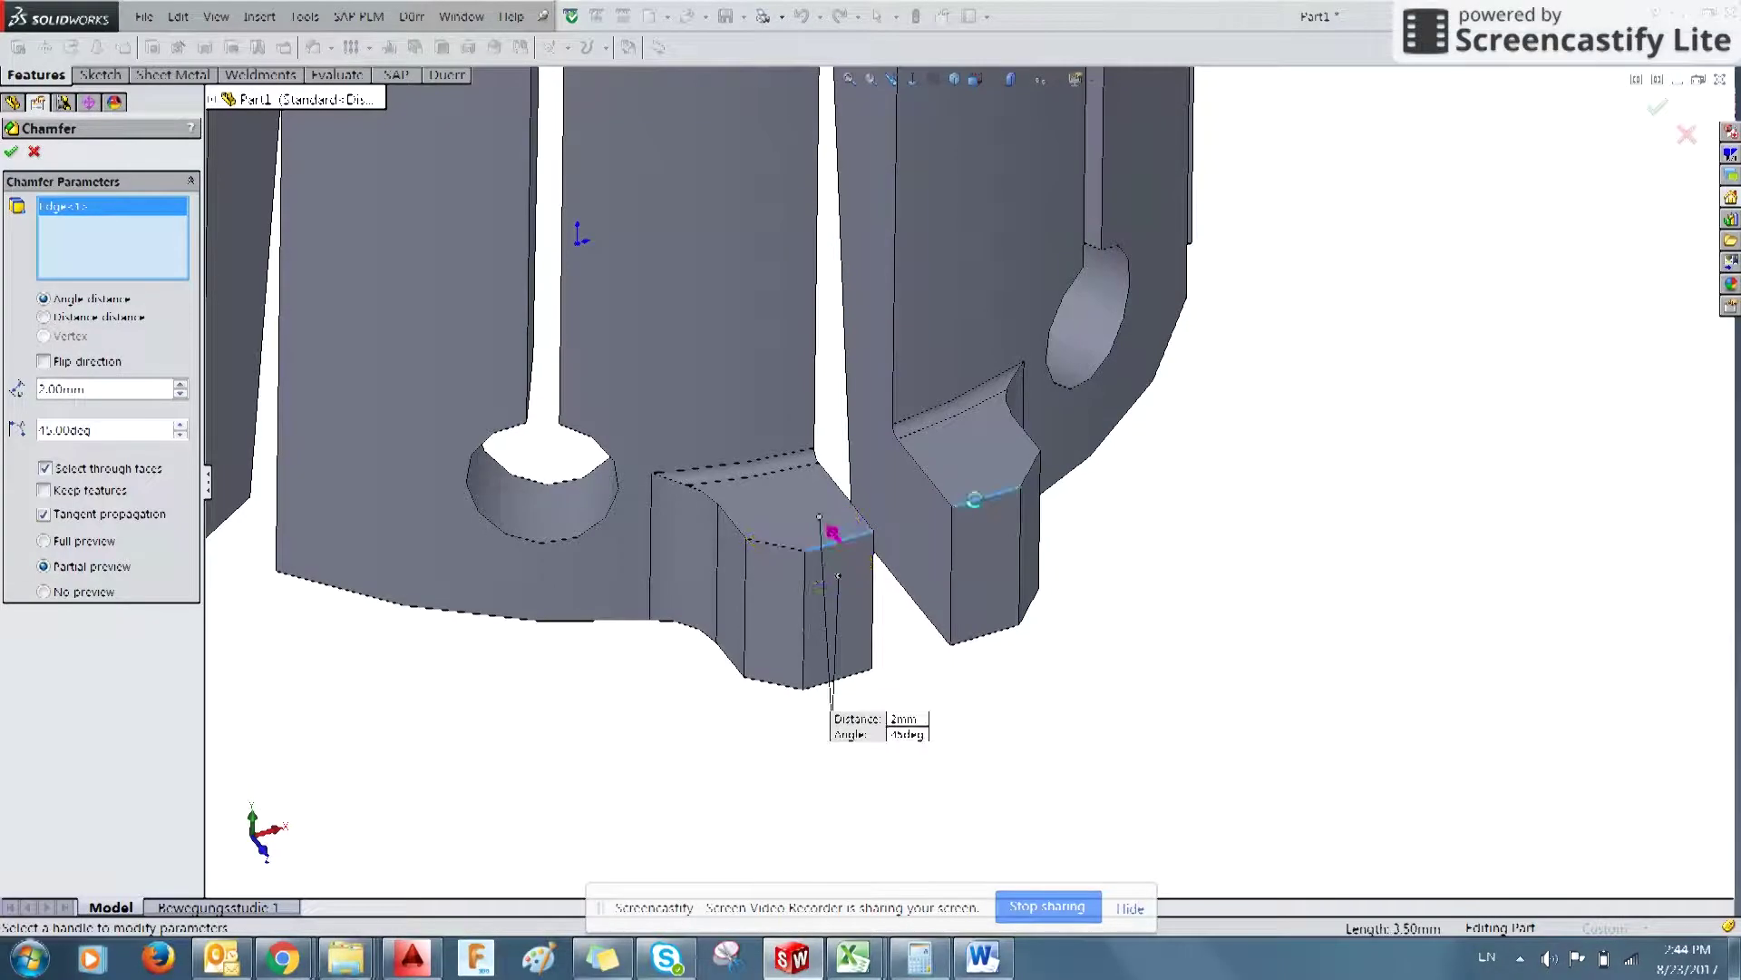
left_click_drag(70, 388, 37, 389)
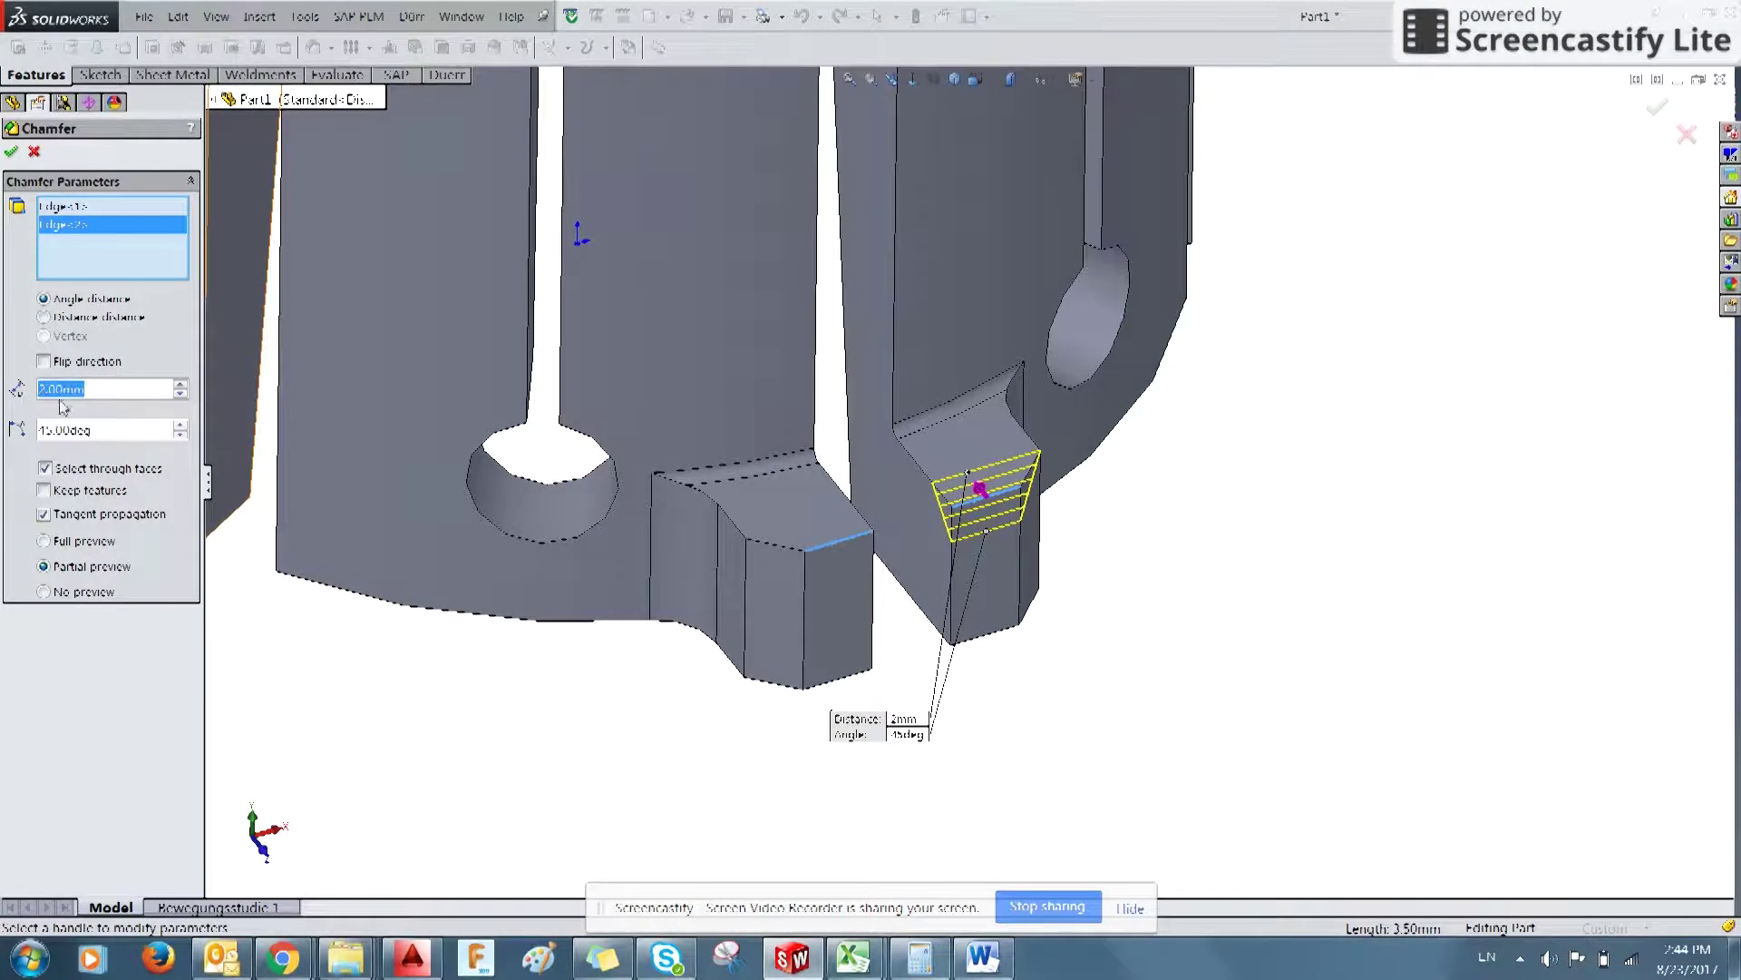
type("0.1")
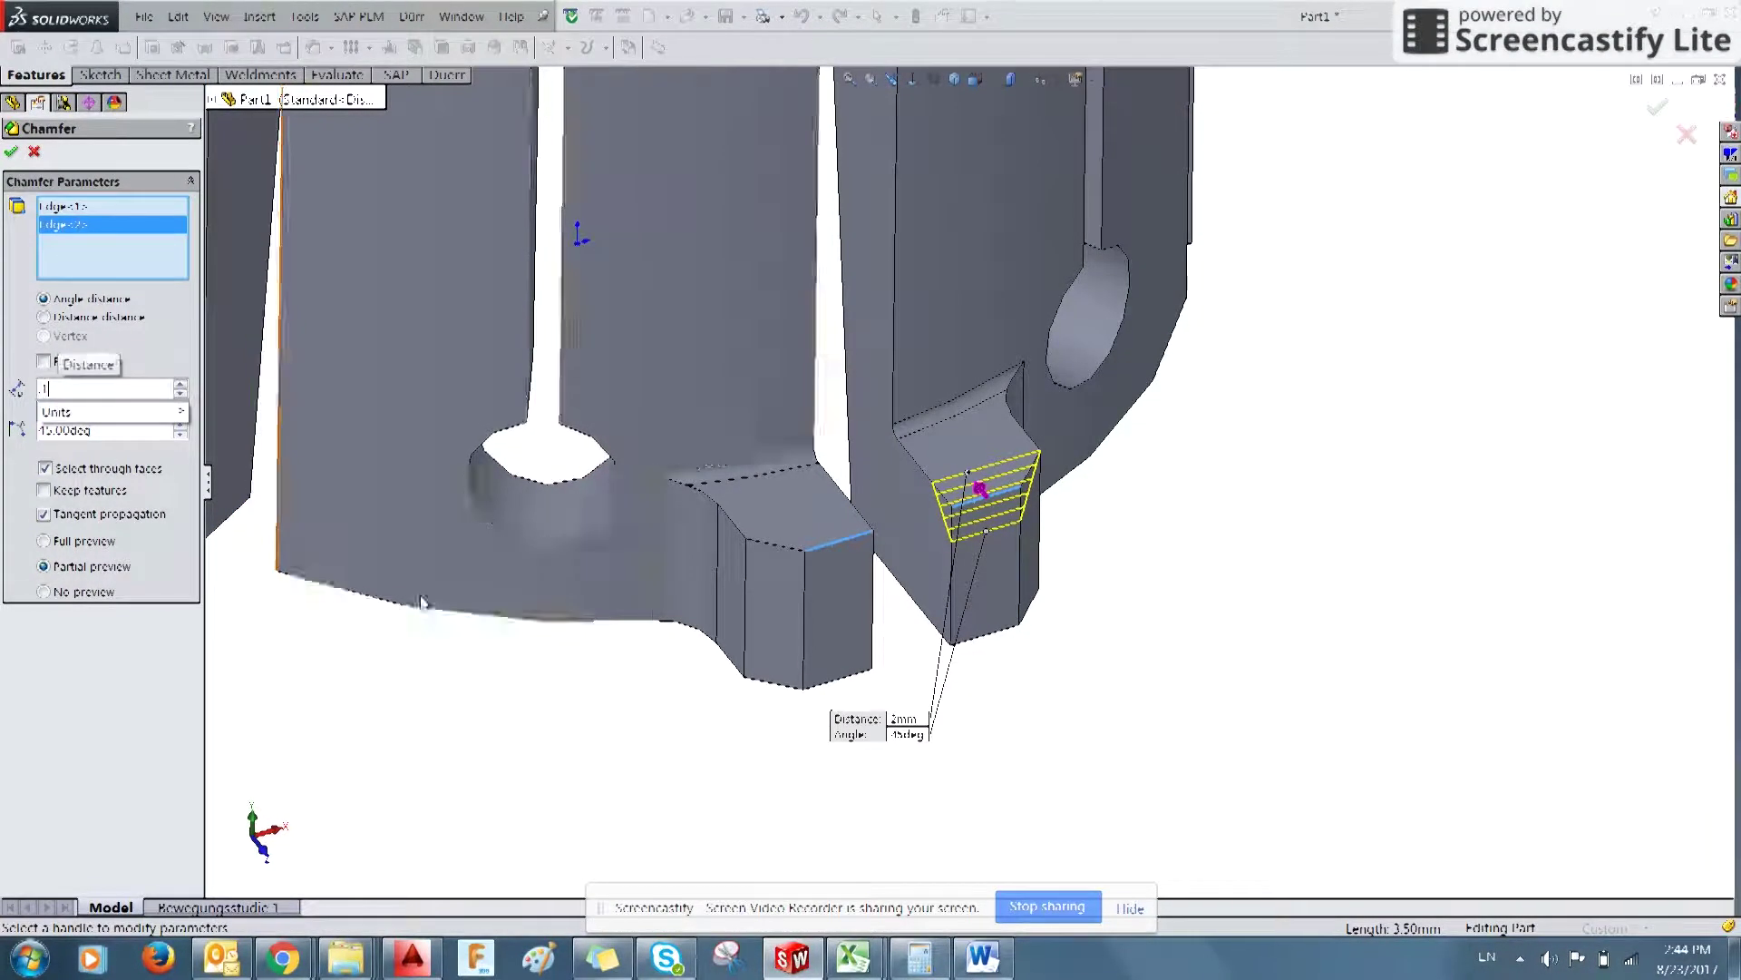
key("Return")
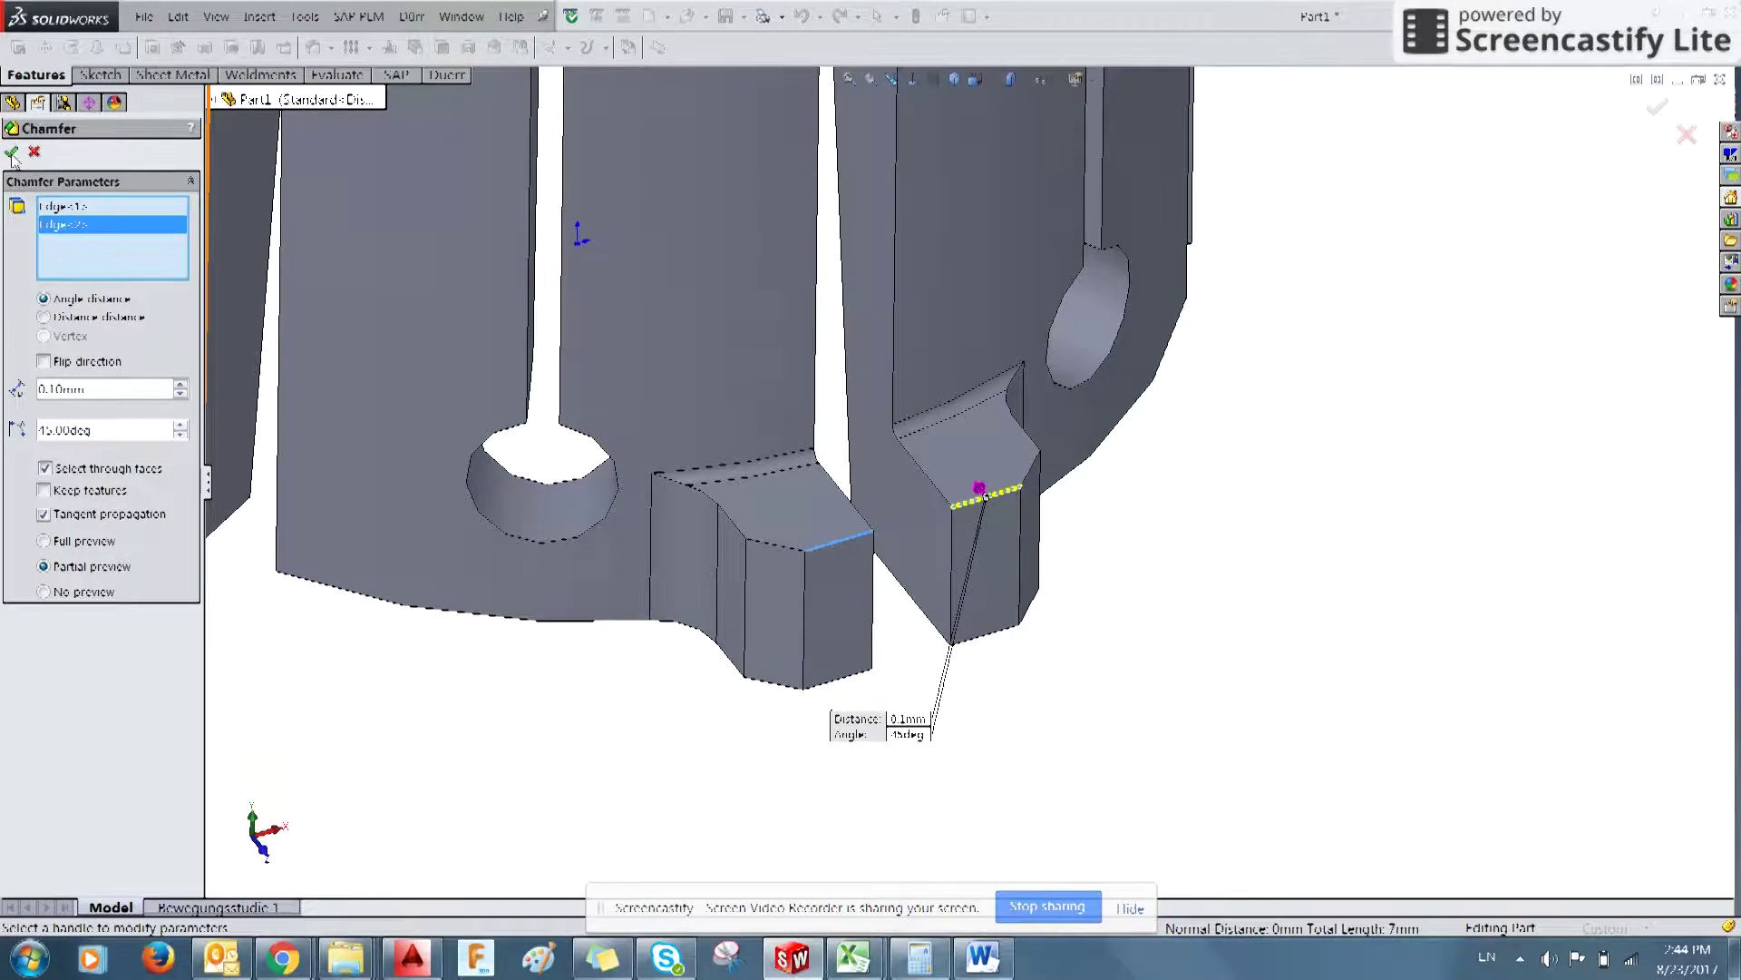
left_click(868, 687)
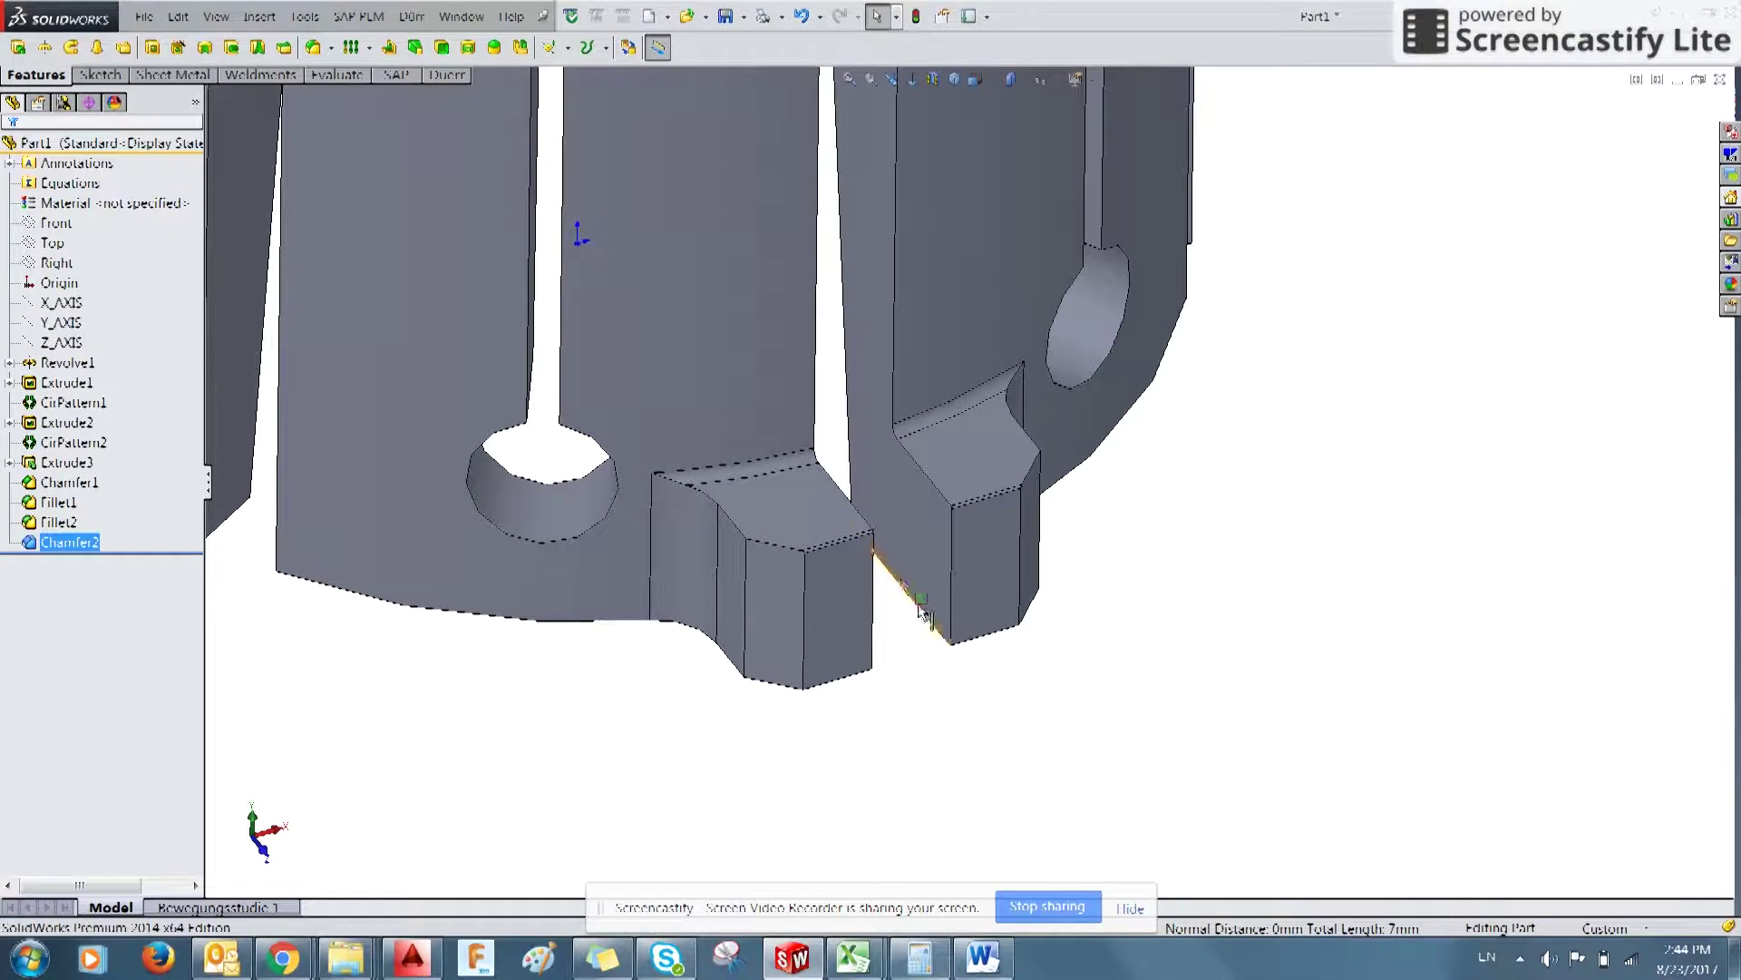
- Set up a circular pattern of the lug extrusion about the Y axis with 6 equally spaced instances over 360 degrees
scroll(936, 668, "up", 3)
left_click(56, 463)
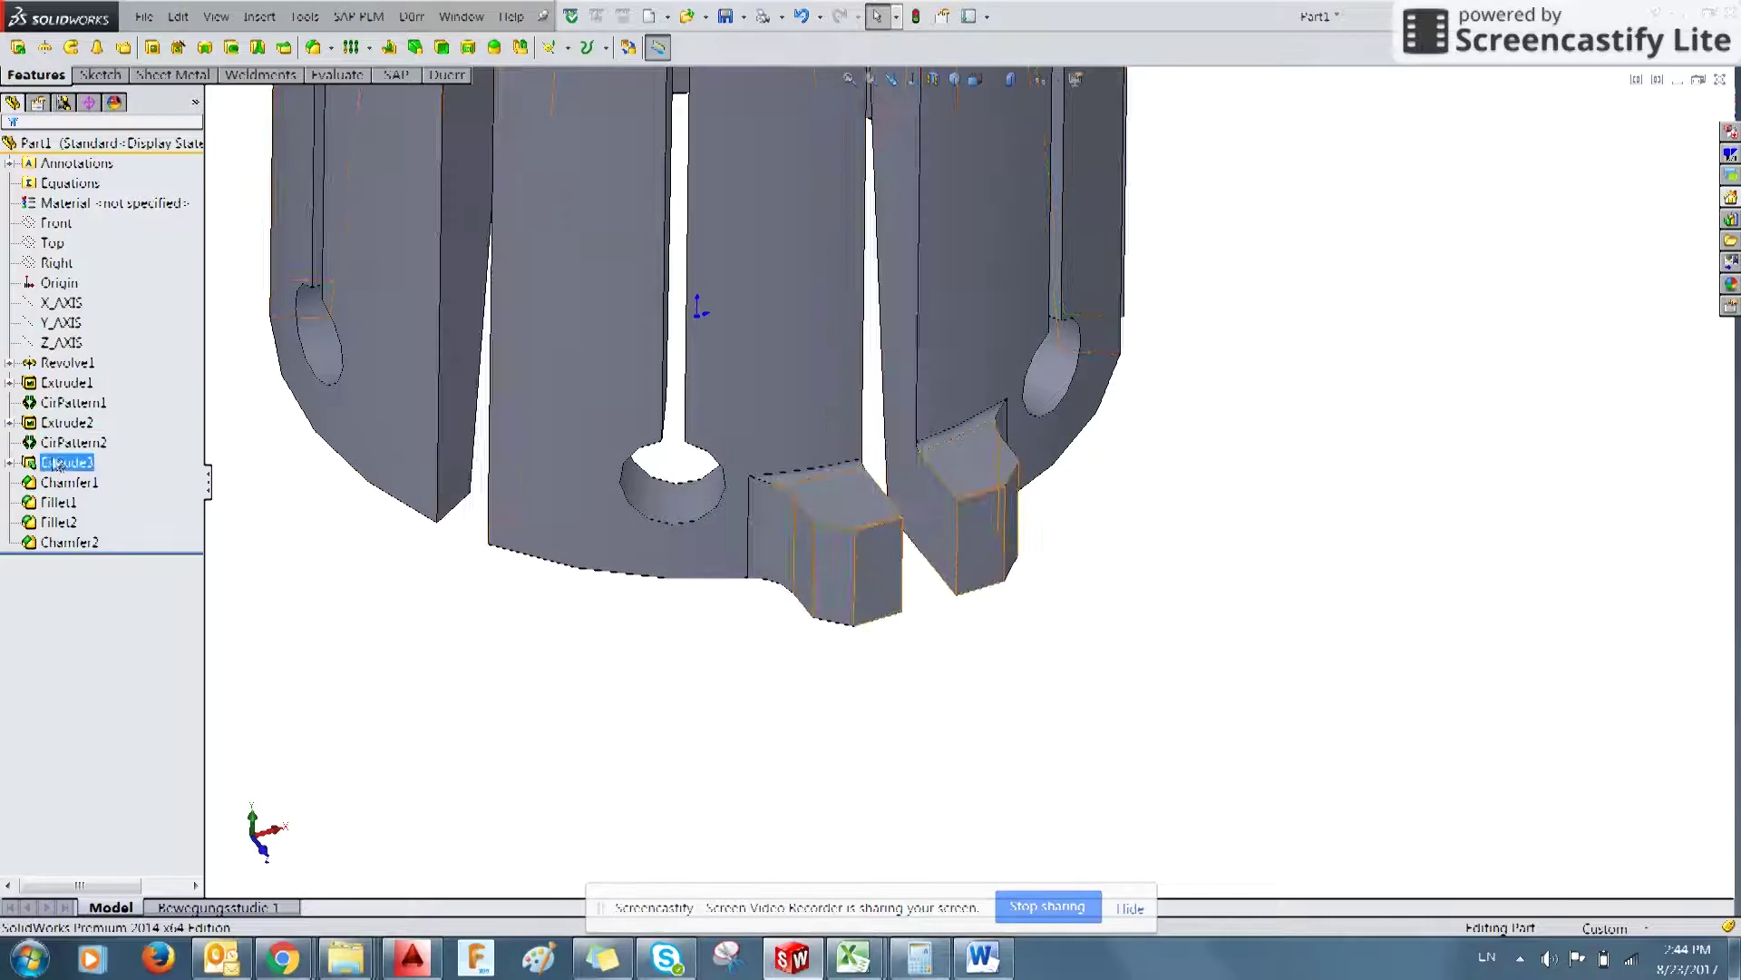
double_click(62, 464)
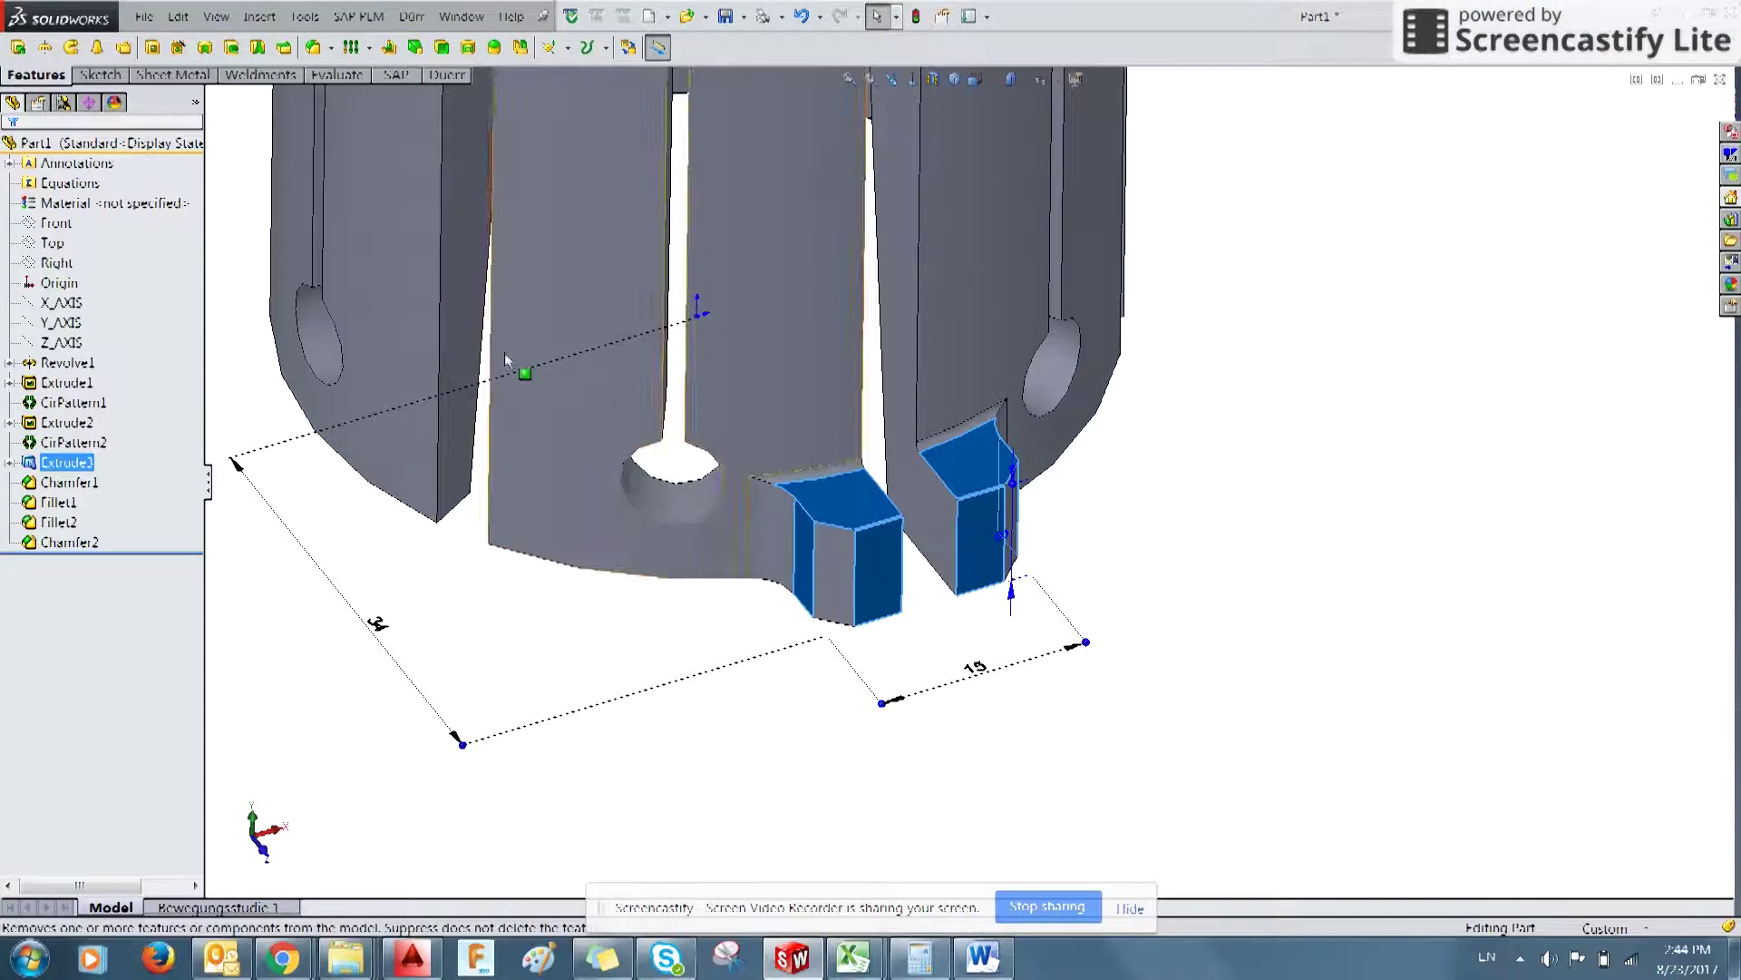
middle_click_drag(553, 381, 776, 528)
scroll(927, 281, "up", 4)
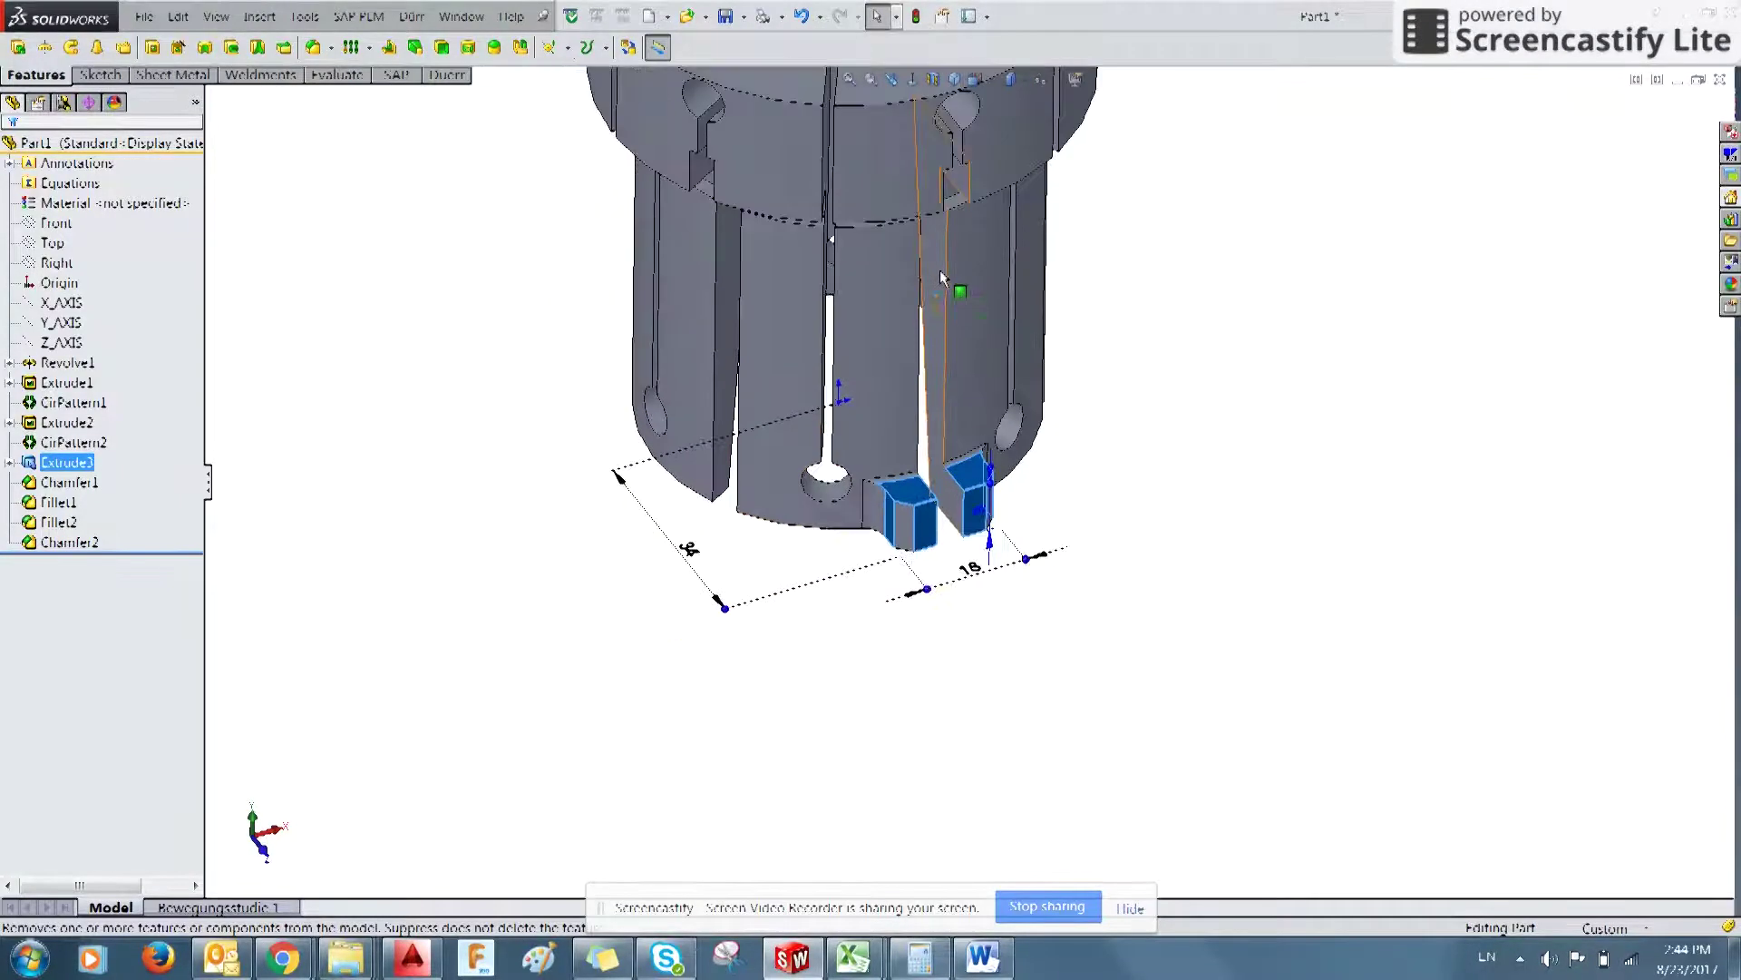
scroll(940, 269, "down", 3)
left_click(369, 49)
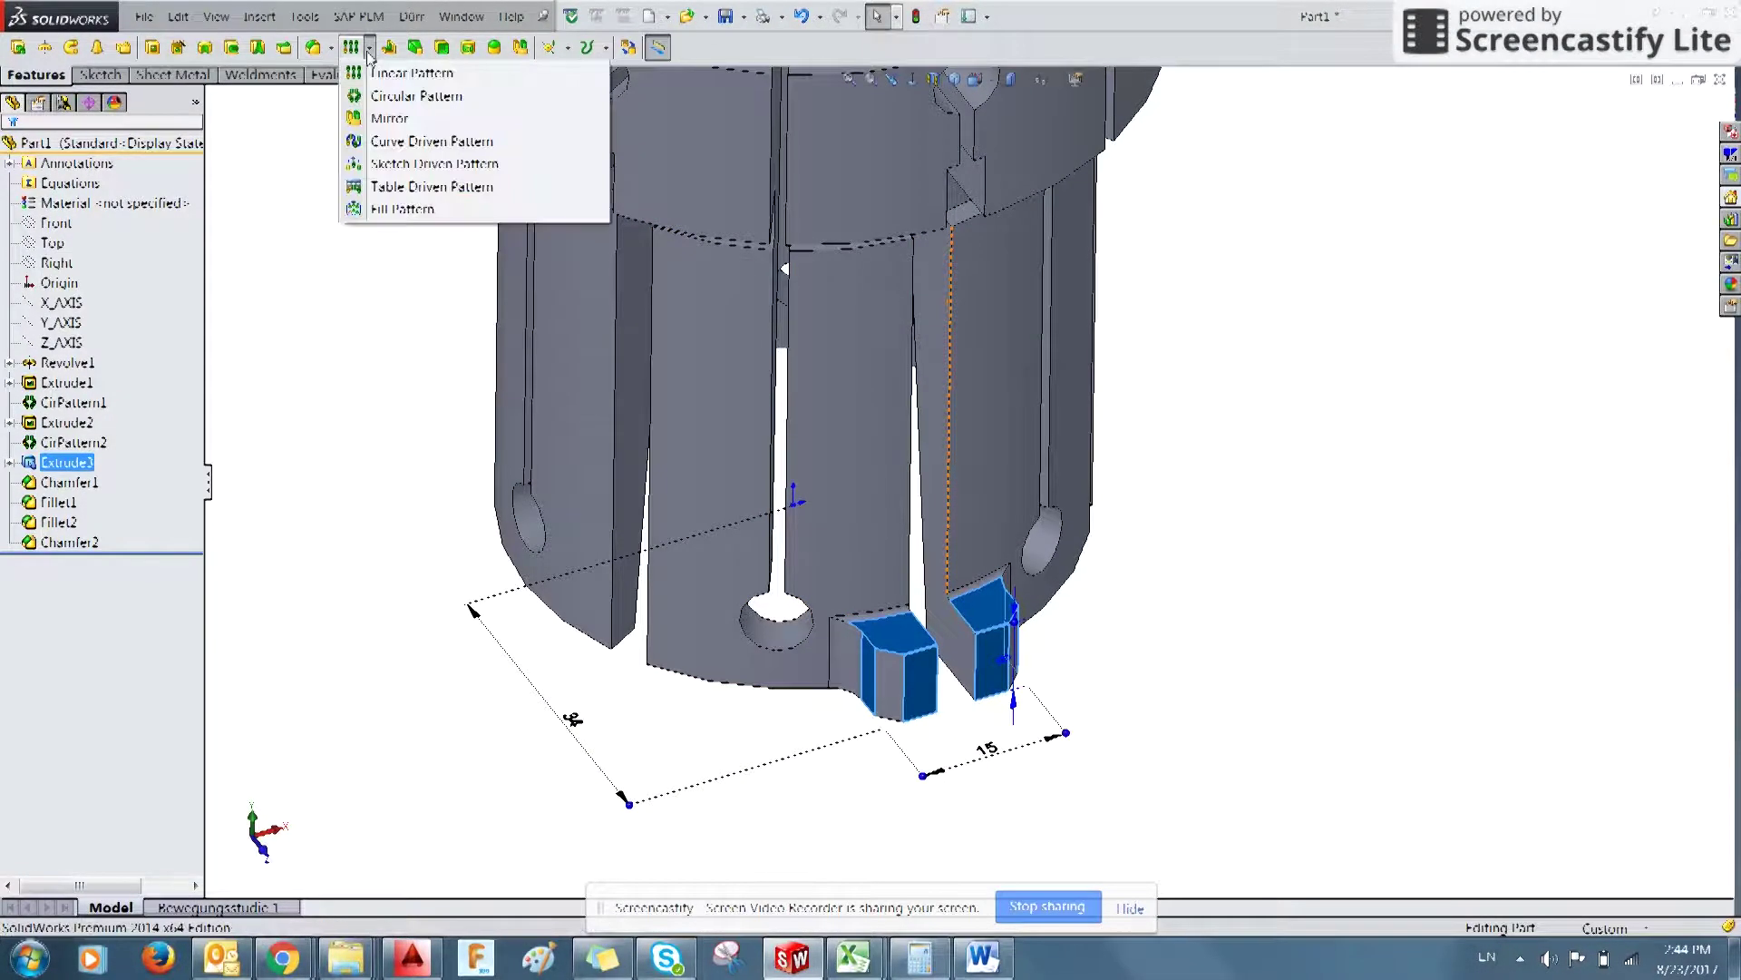
left_click(396, 96)
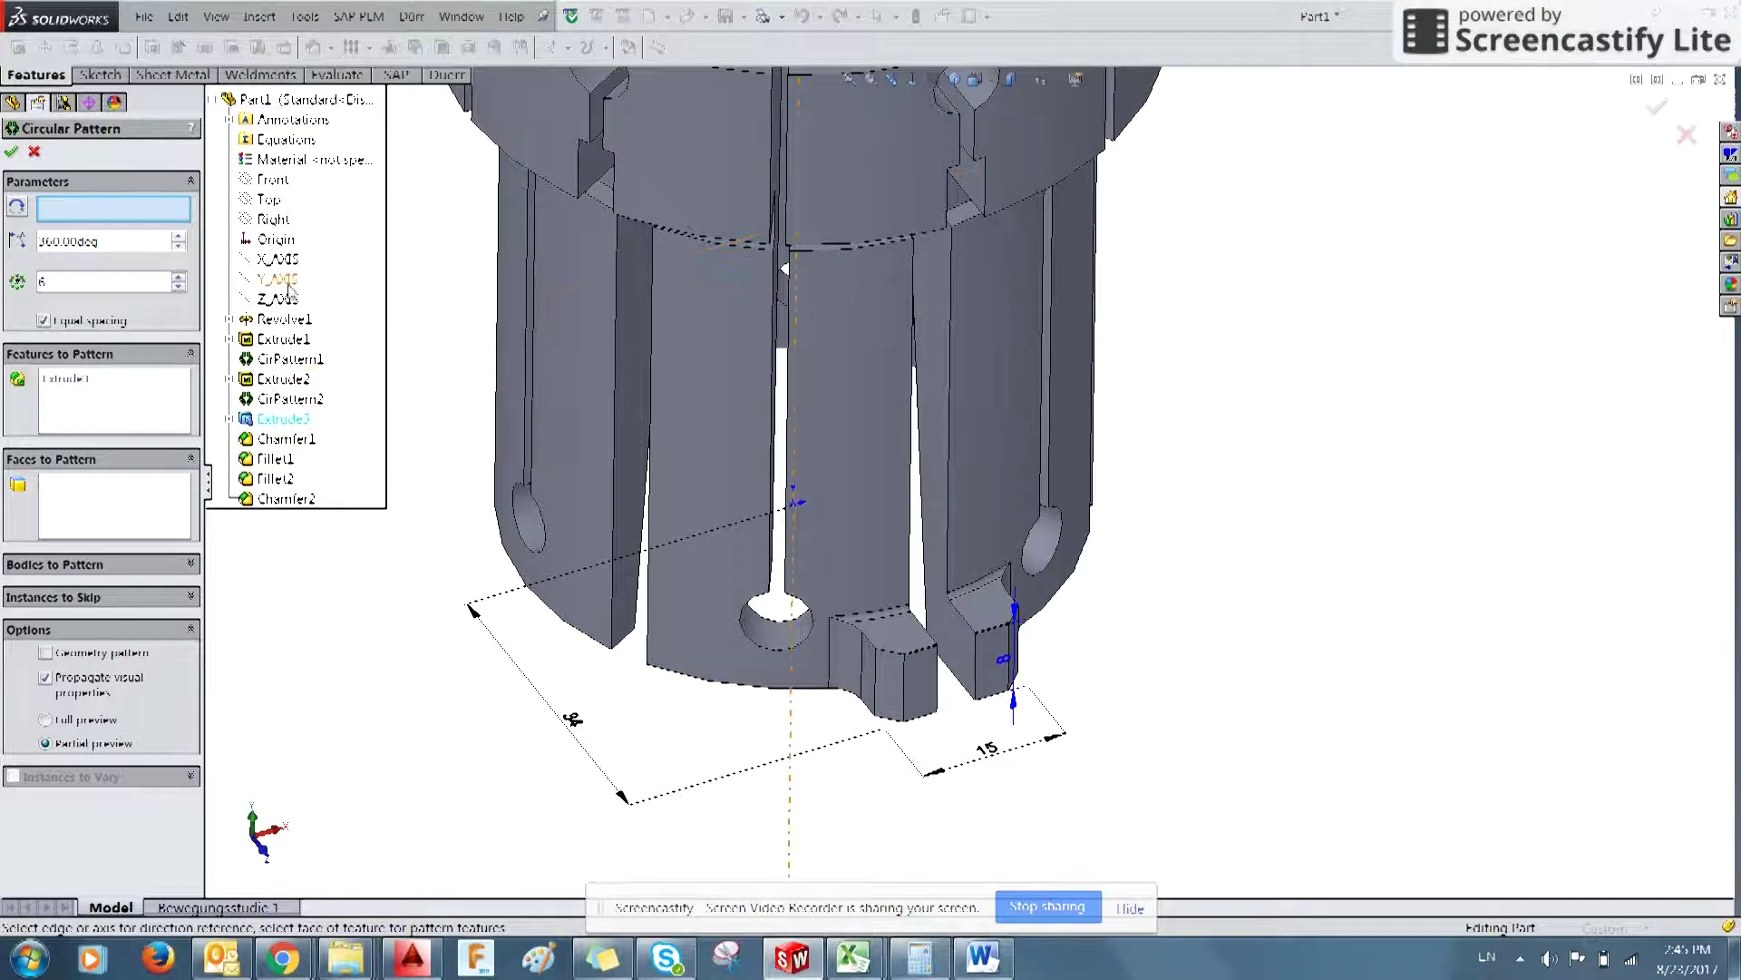
left_click(279, 279)
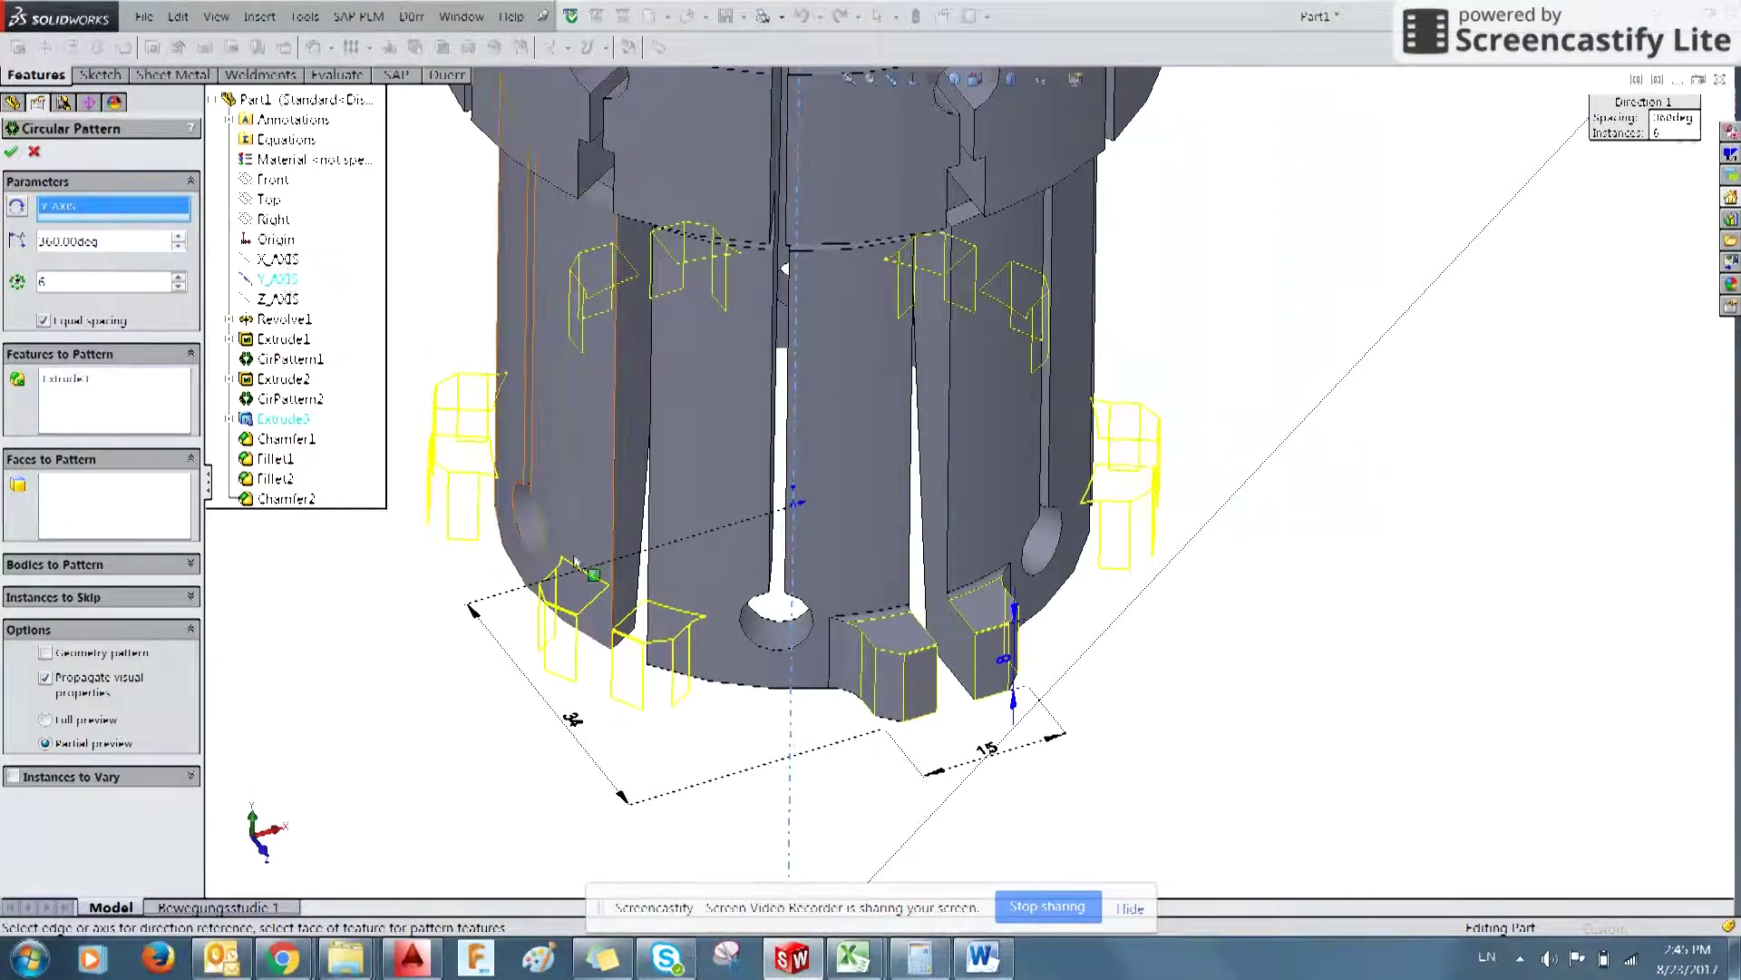
middle_click_drag(436, 599, 469, 655)
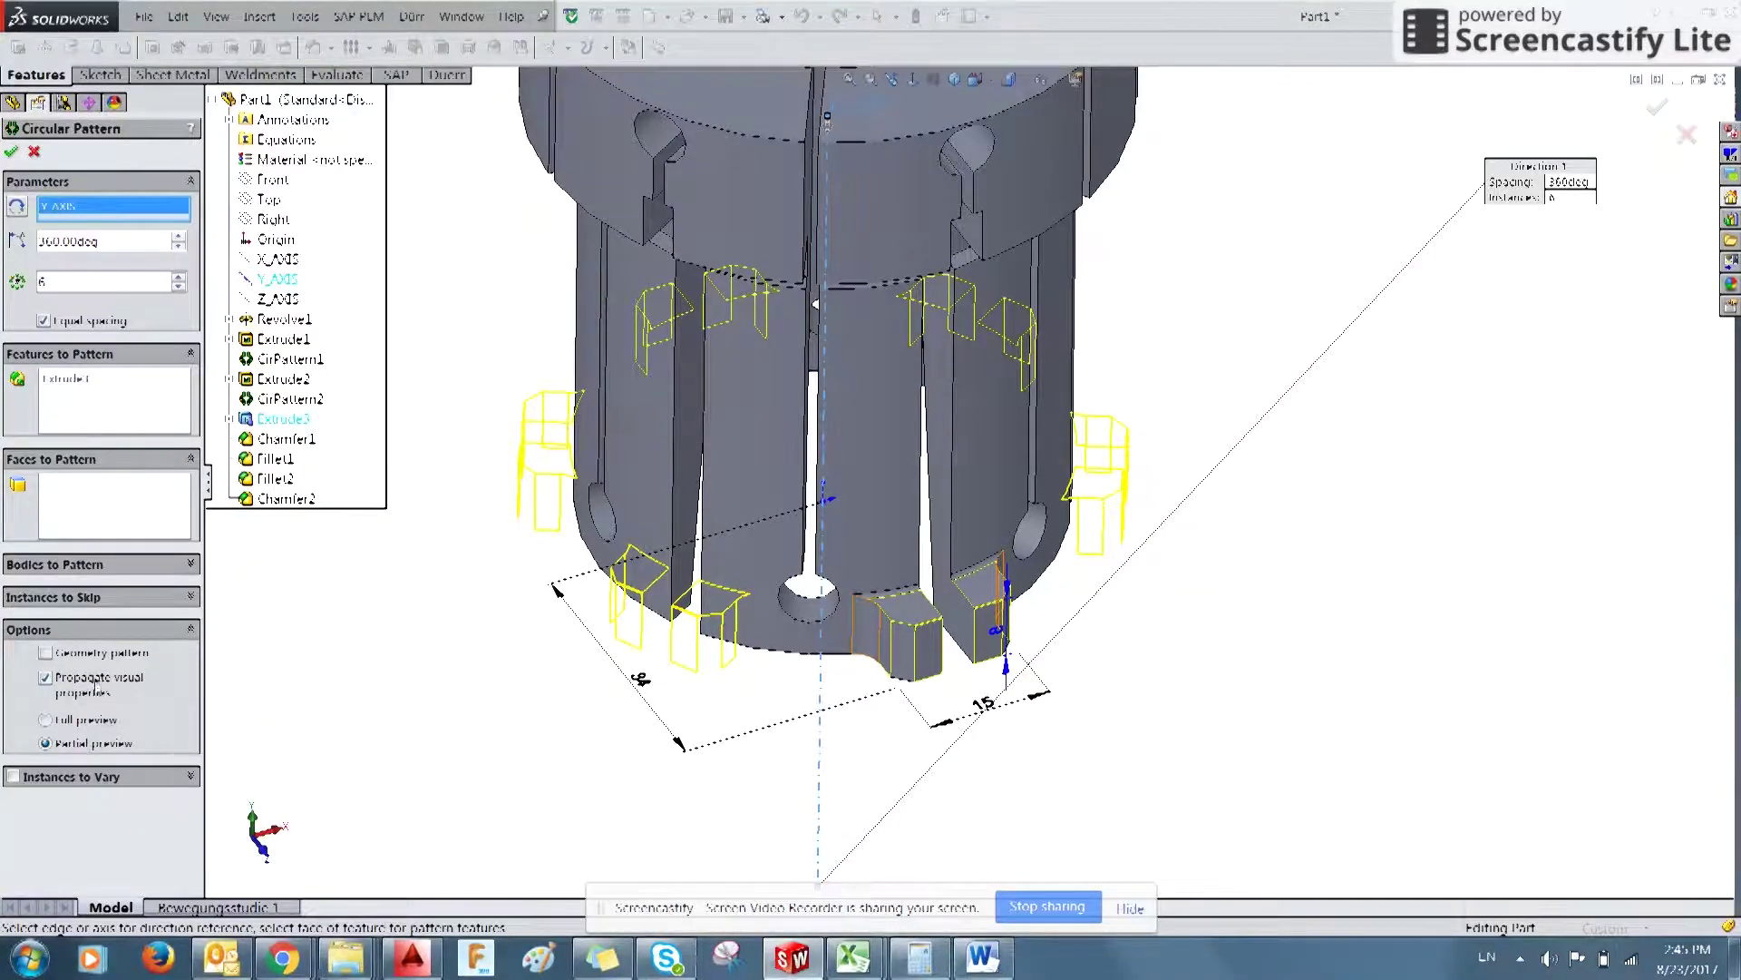
- Try the circular pattern with body selection and skipped-instance options, and return to feature selection to create it from the lug extrusion
left_click(95, 566)
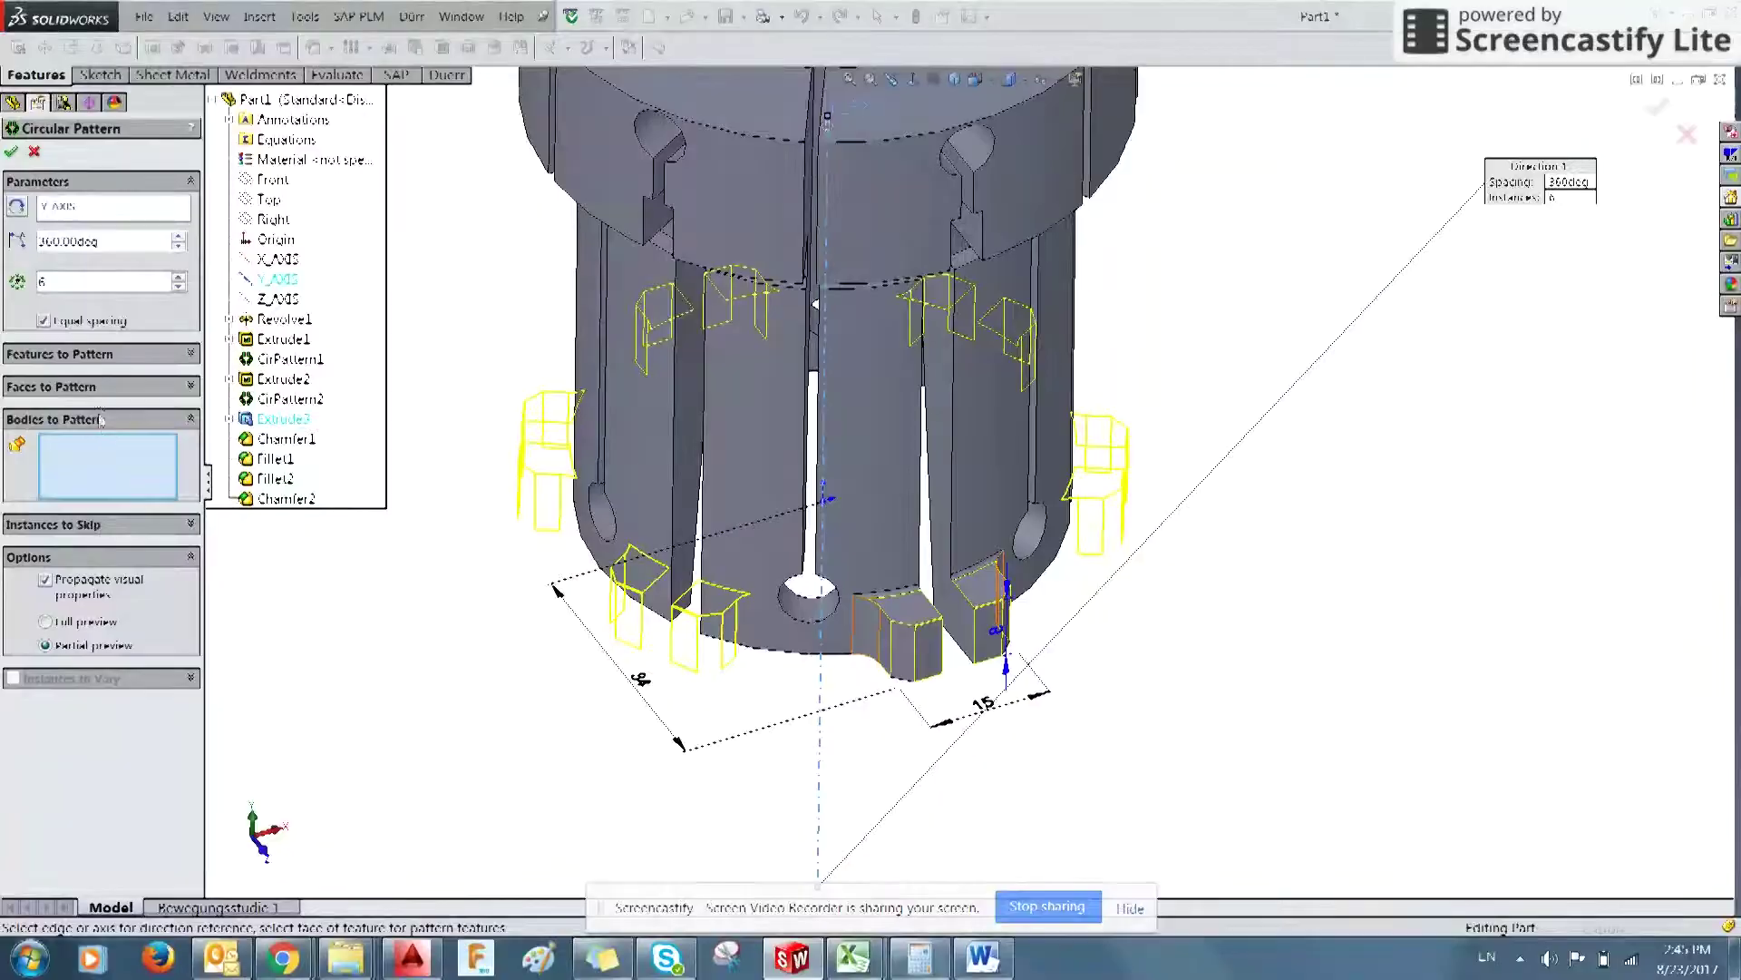
left_click(91, 353)
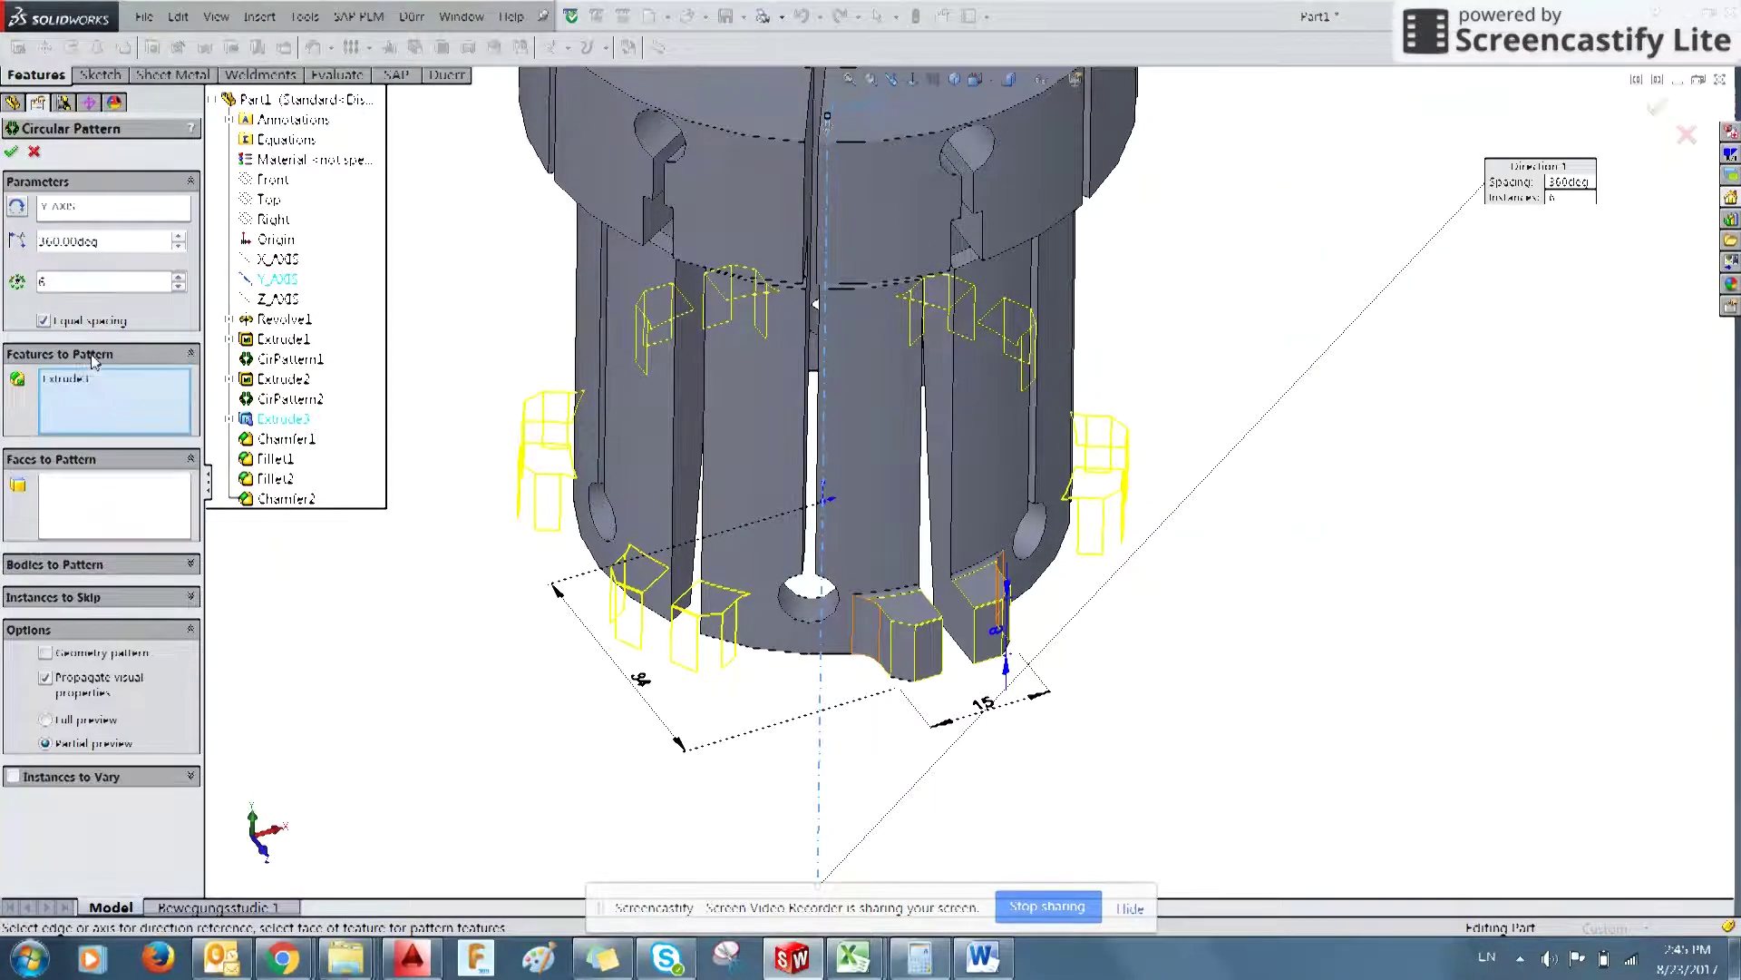
left_click(75, 597)
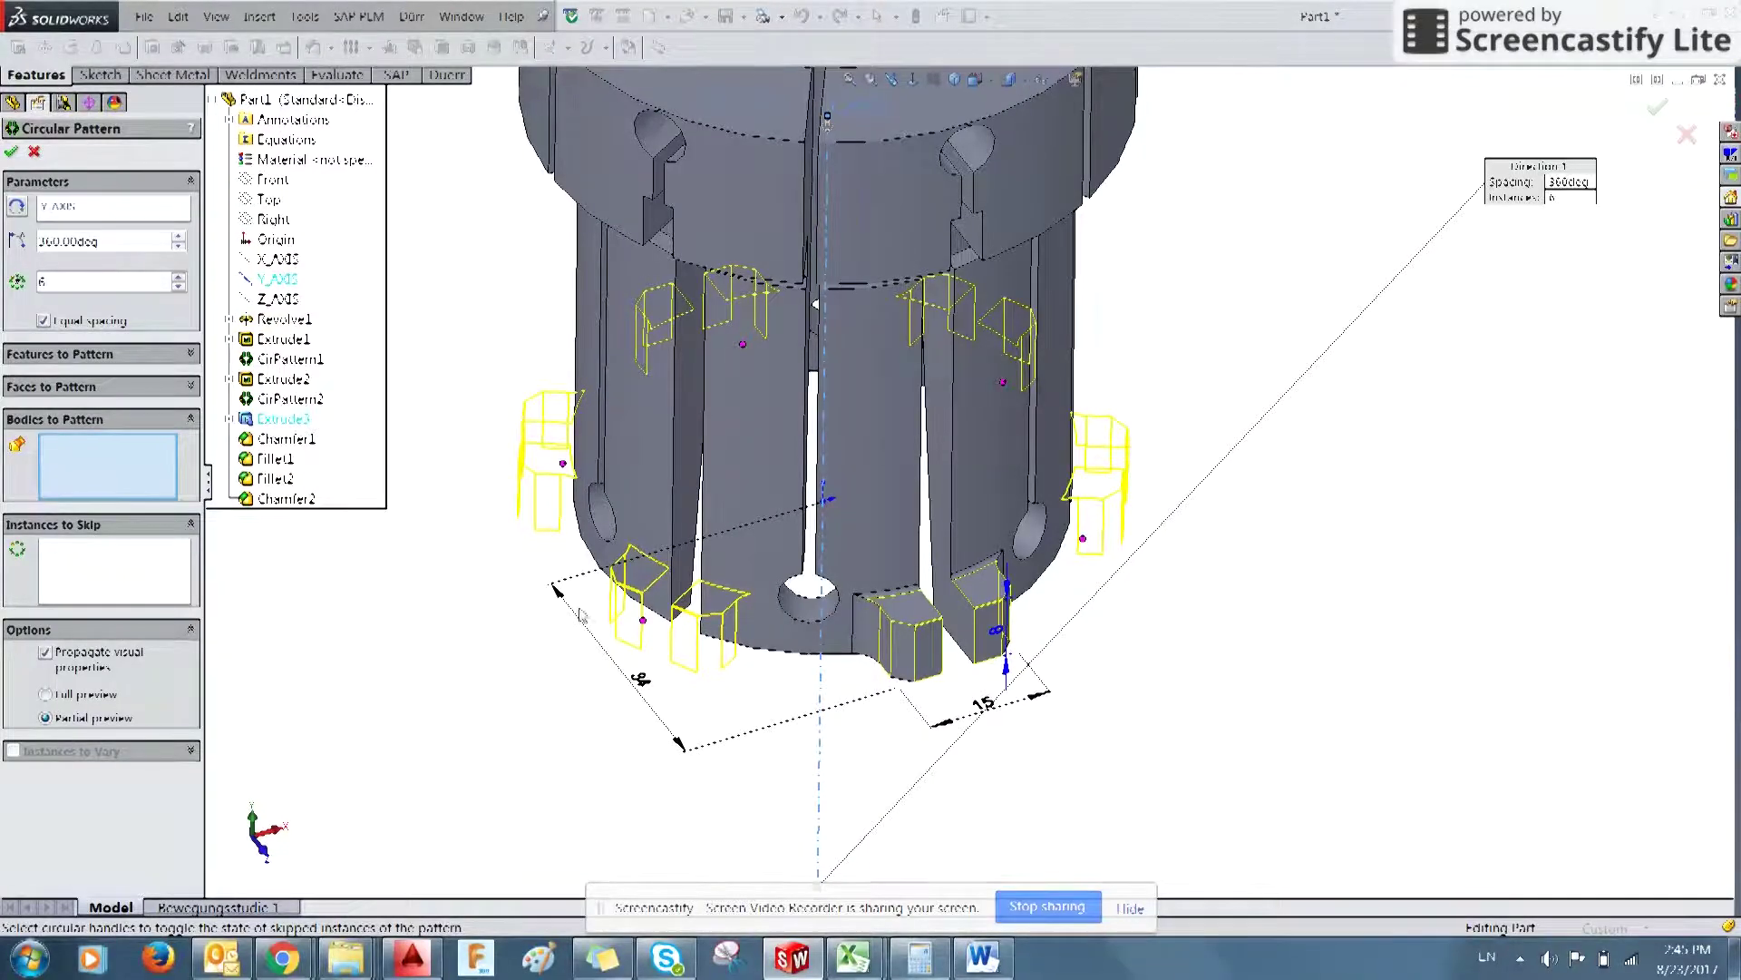
left_click(12, 154)
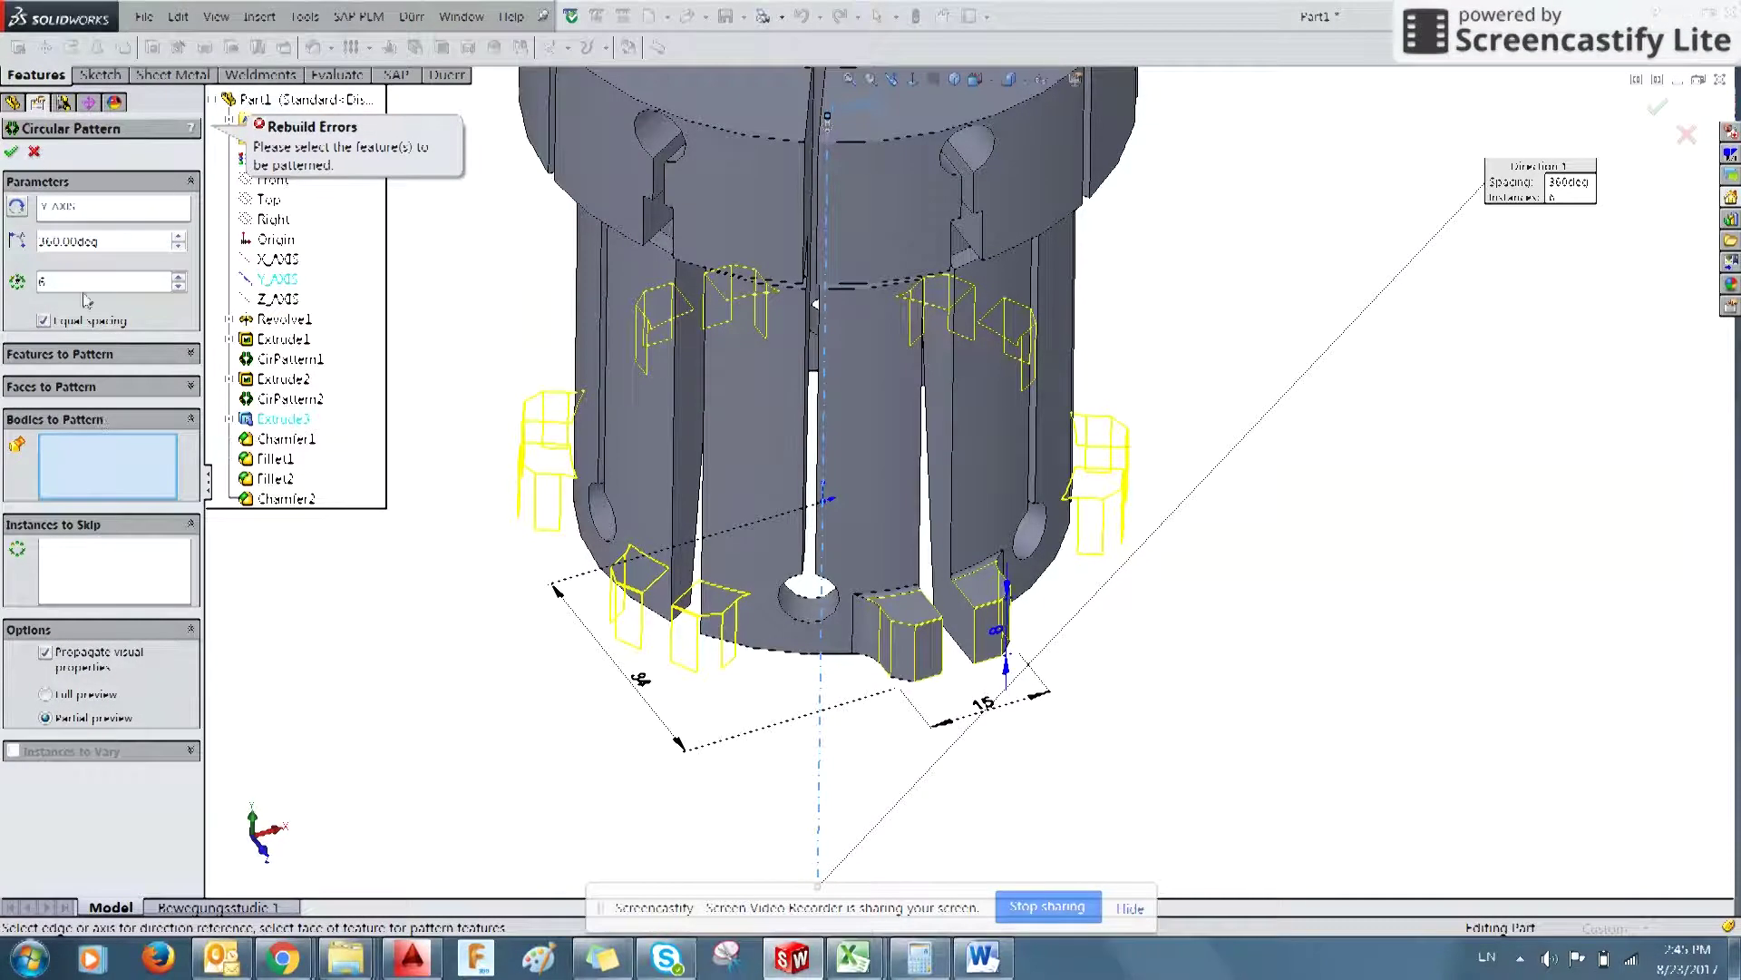
left_click(154, 421)
left_click(71, 282)
left_click(10, 153)
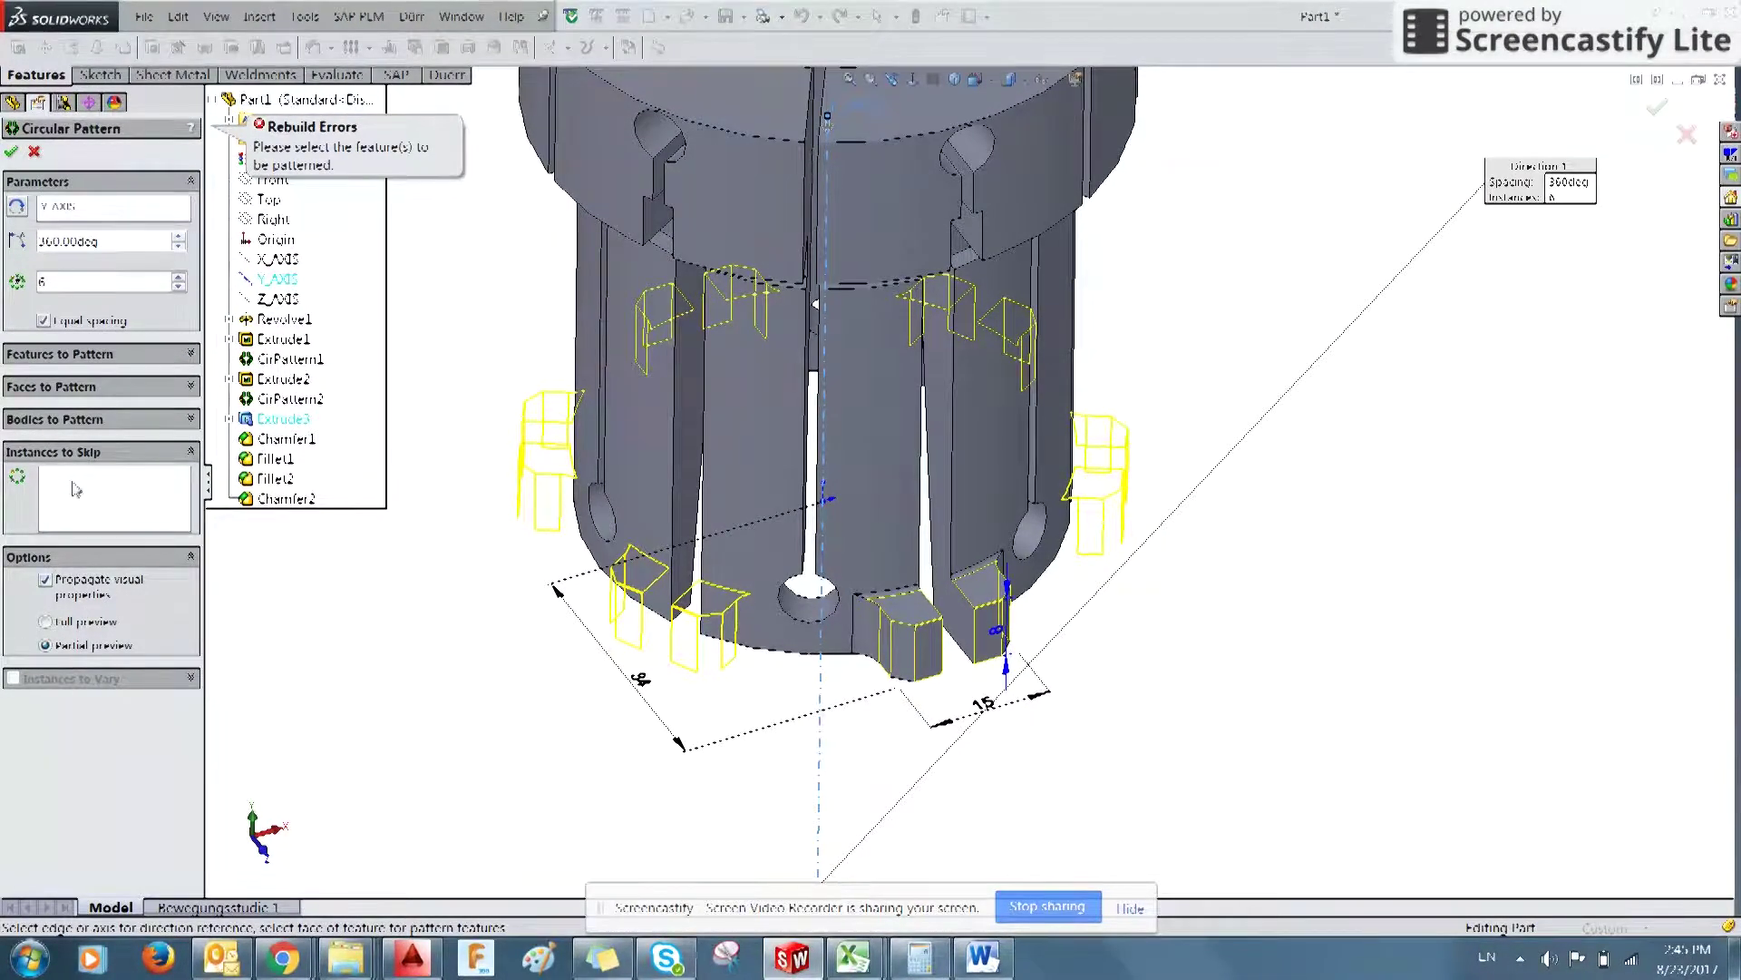
left_click(80, 355)
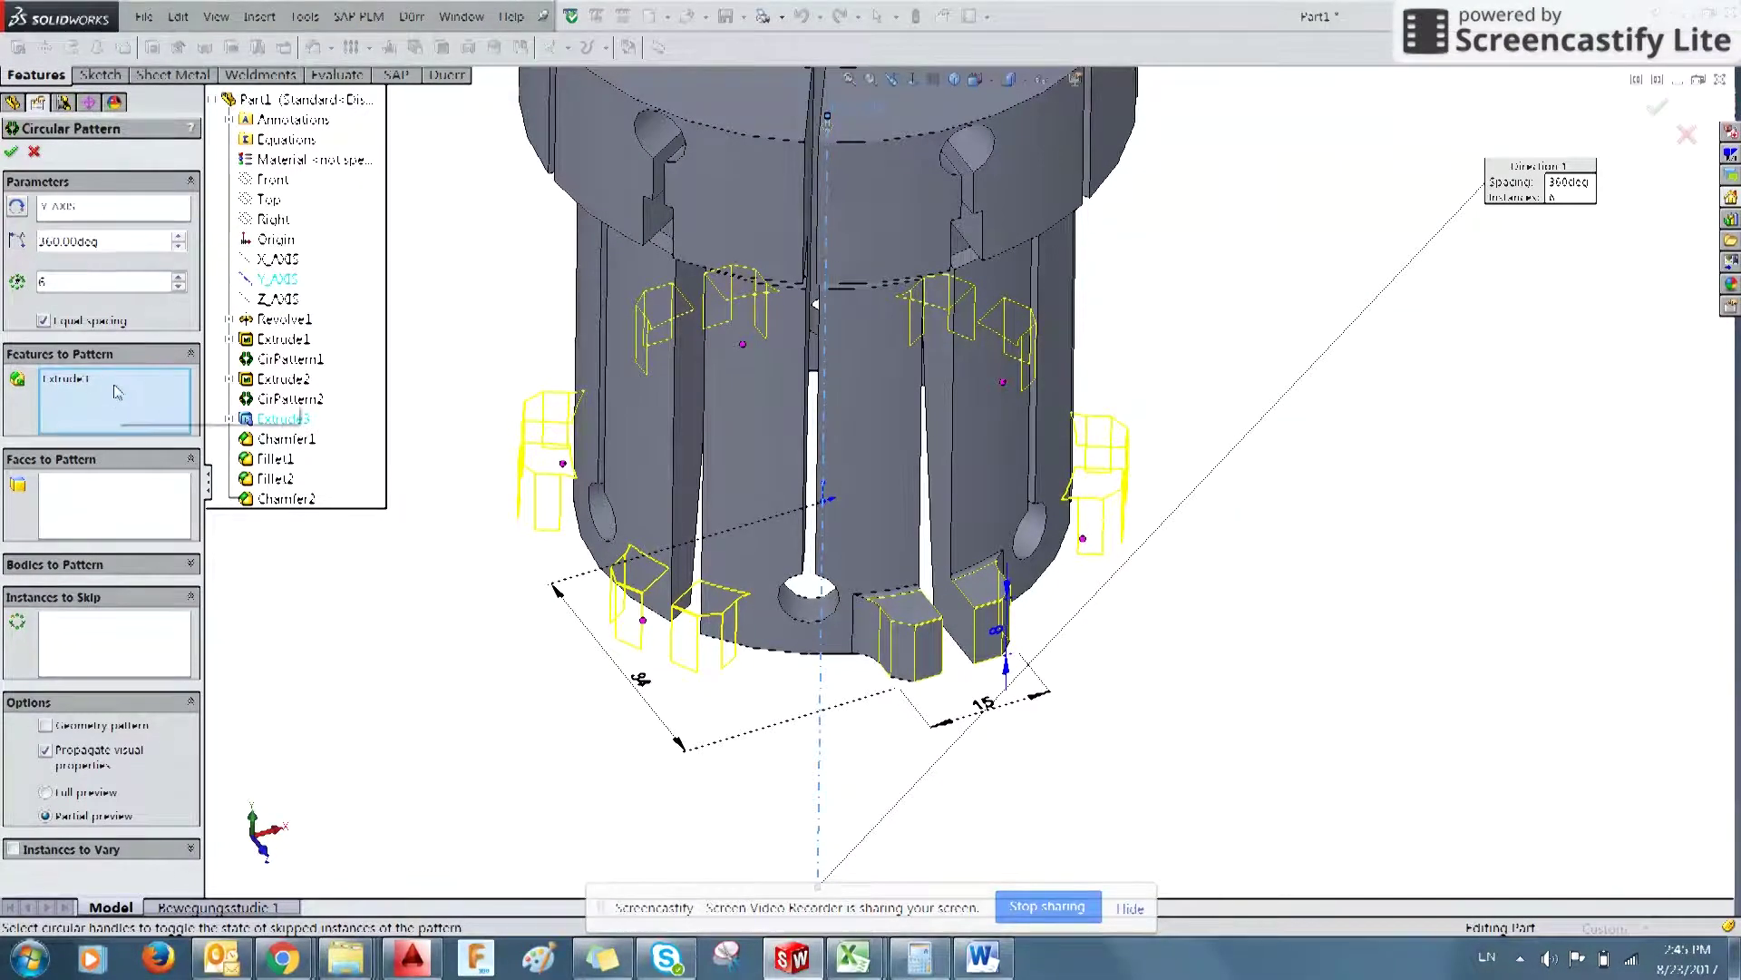
left_click(11, 153)
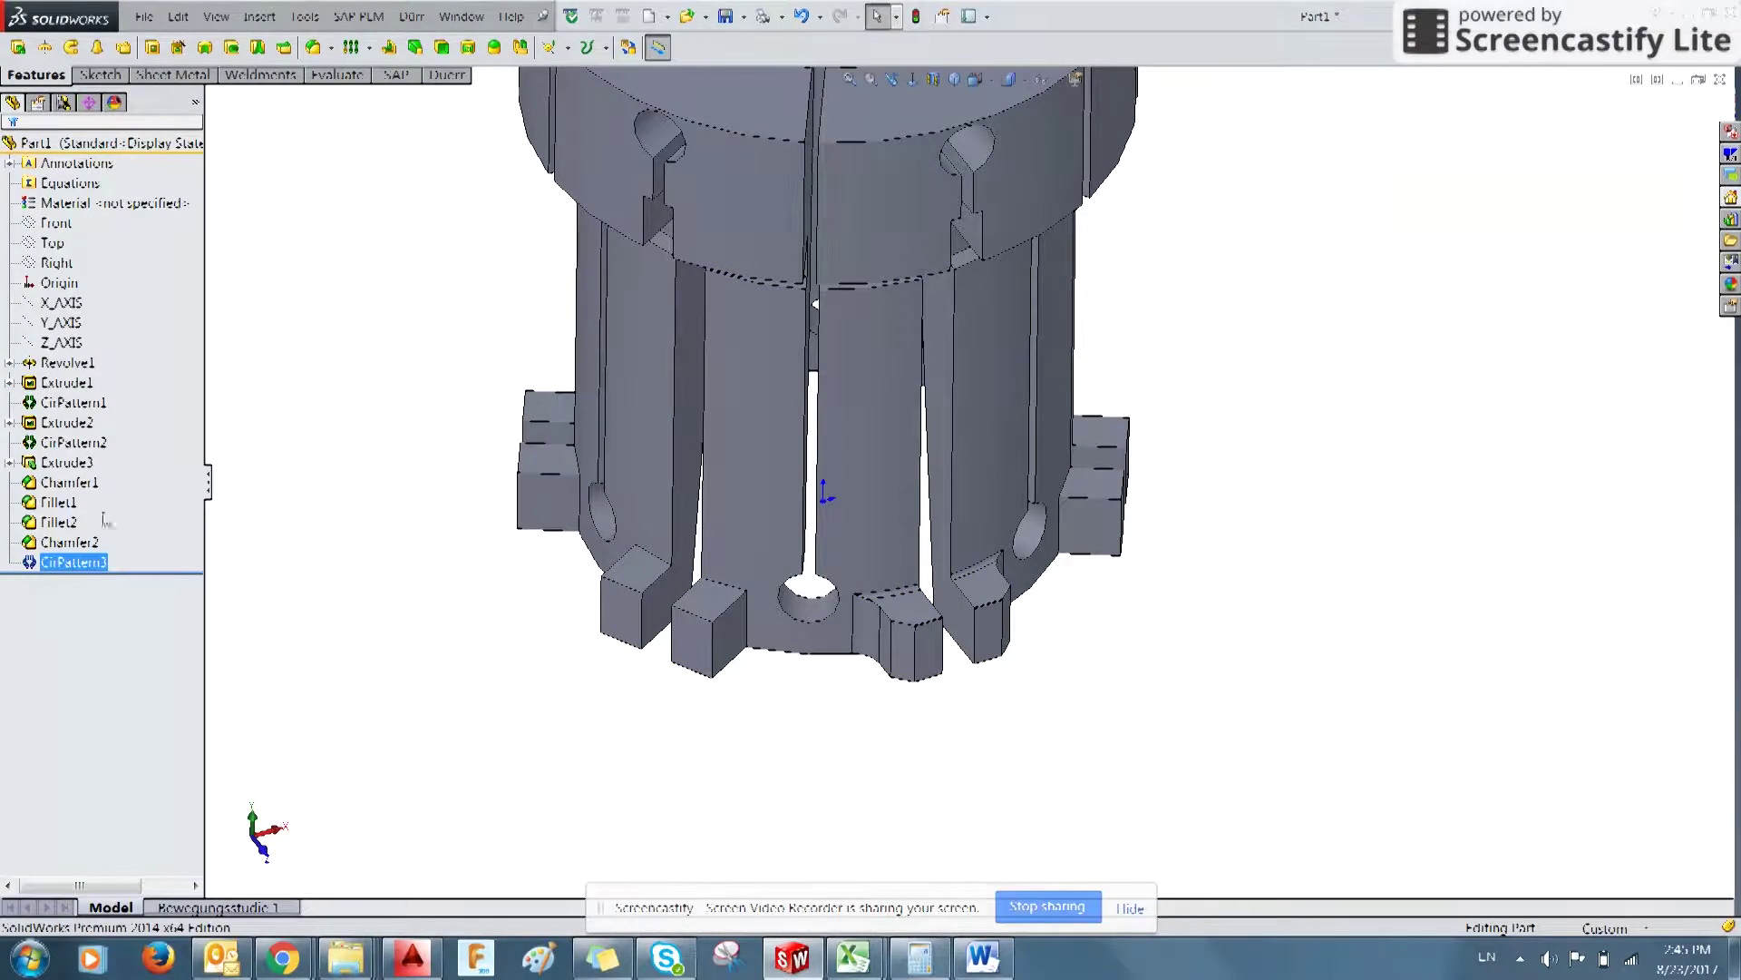
- Edit the lugs' circular pattern to also include the features Chamfer1, Fillet1, Fillet2 and Chamfer2
right_click(94, 569)
left_click(531, 680)
left_click(61, 523)
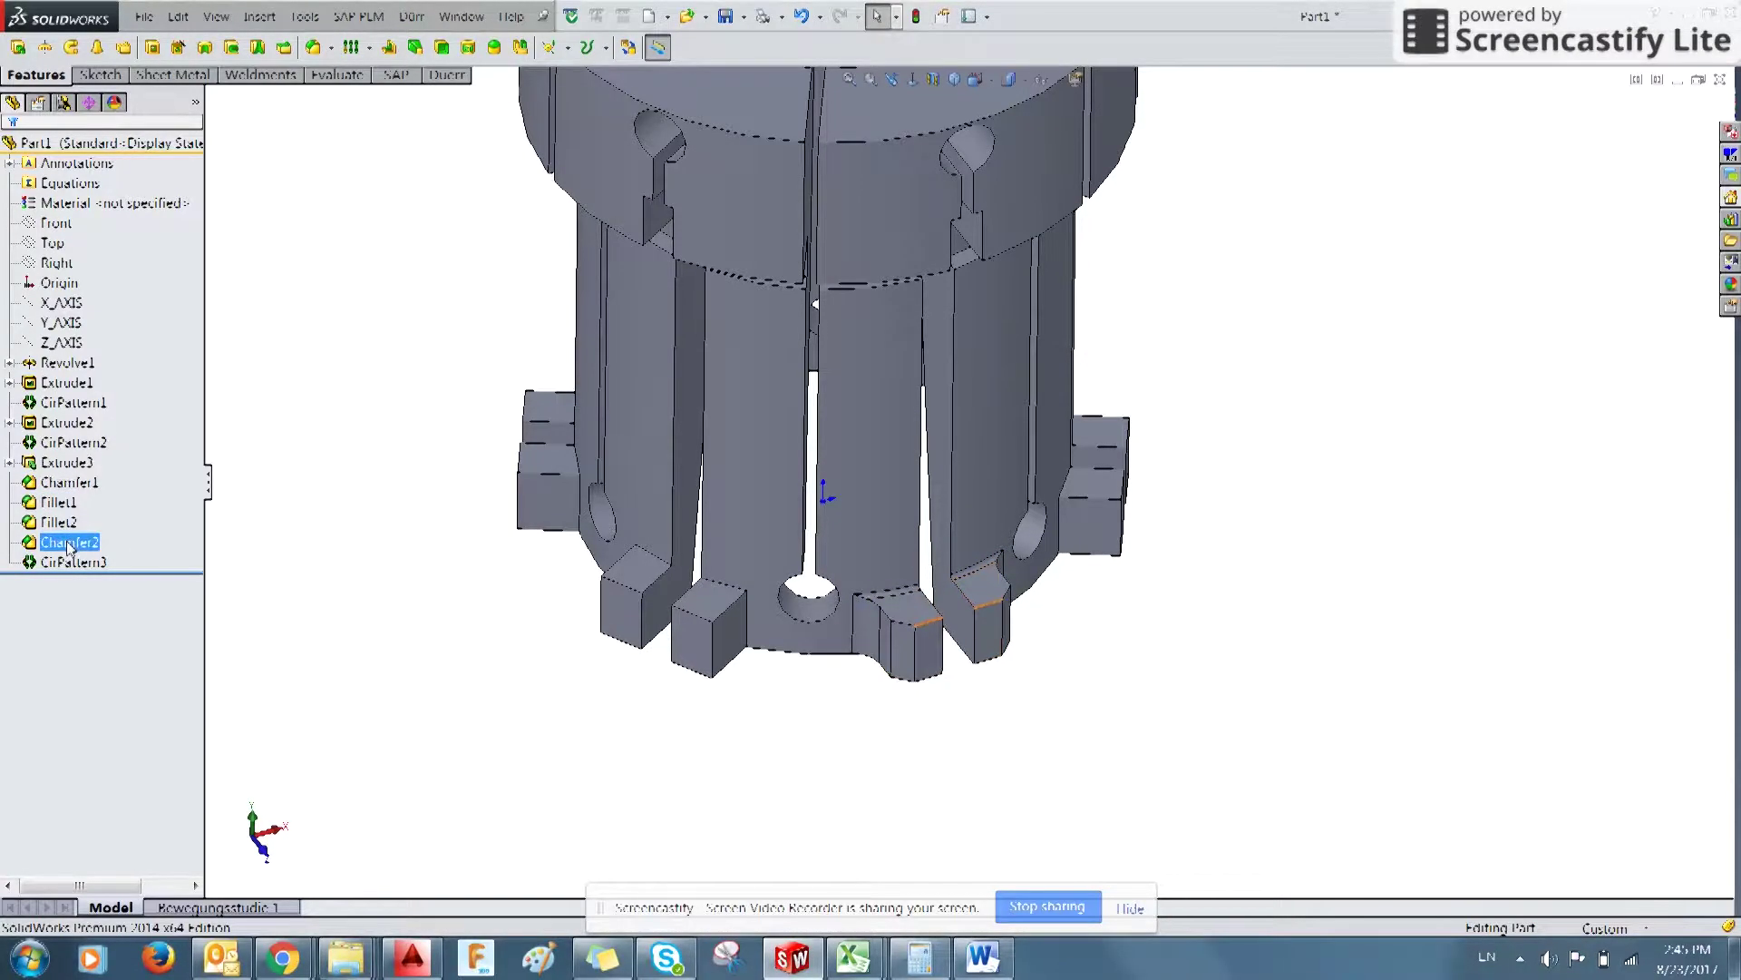
left_click(71, 561)
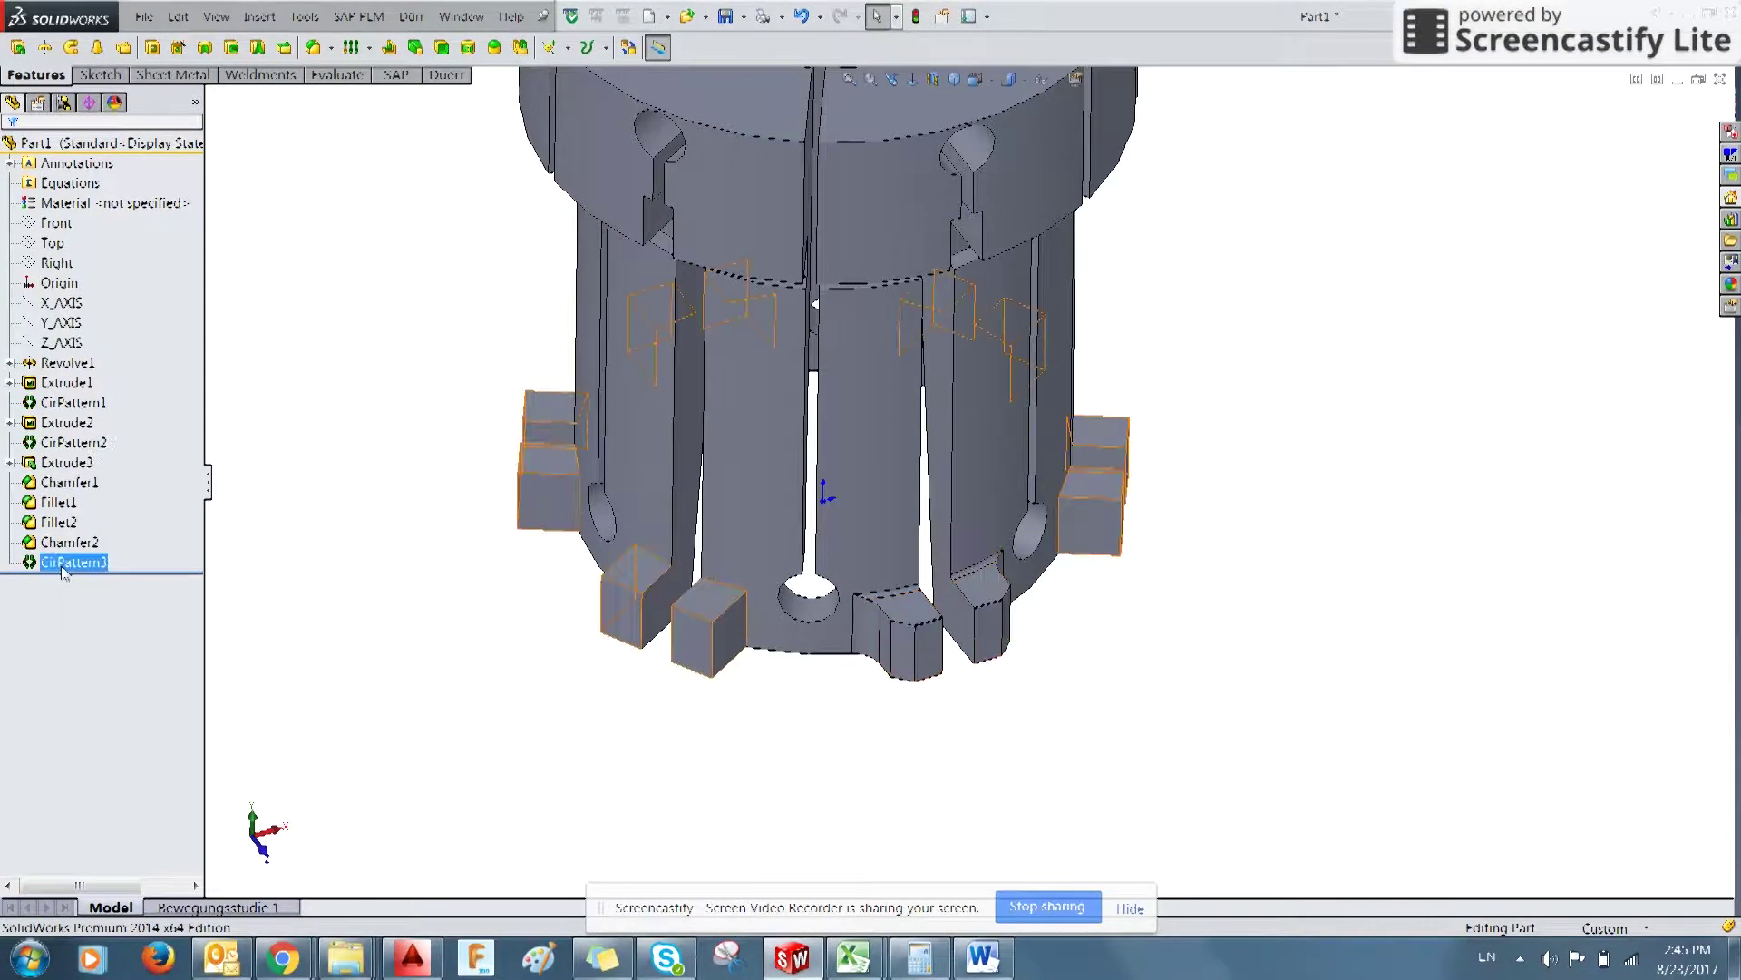
right_click(71, 561)
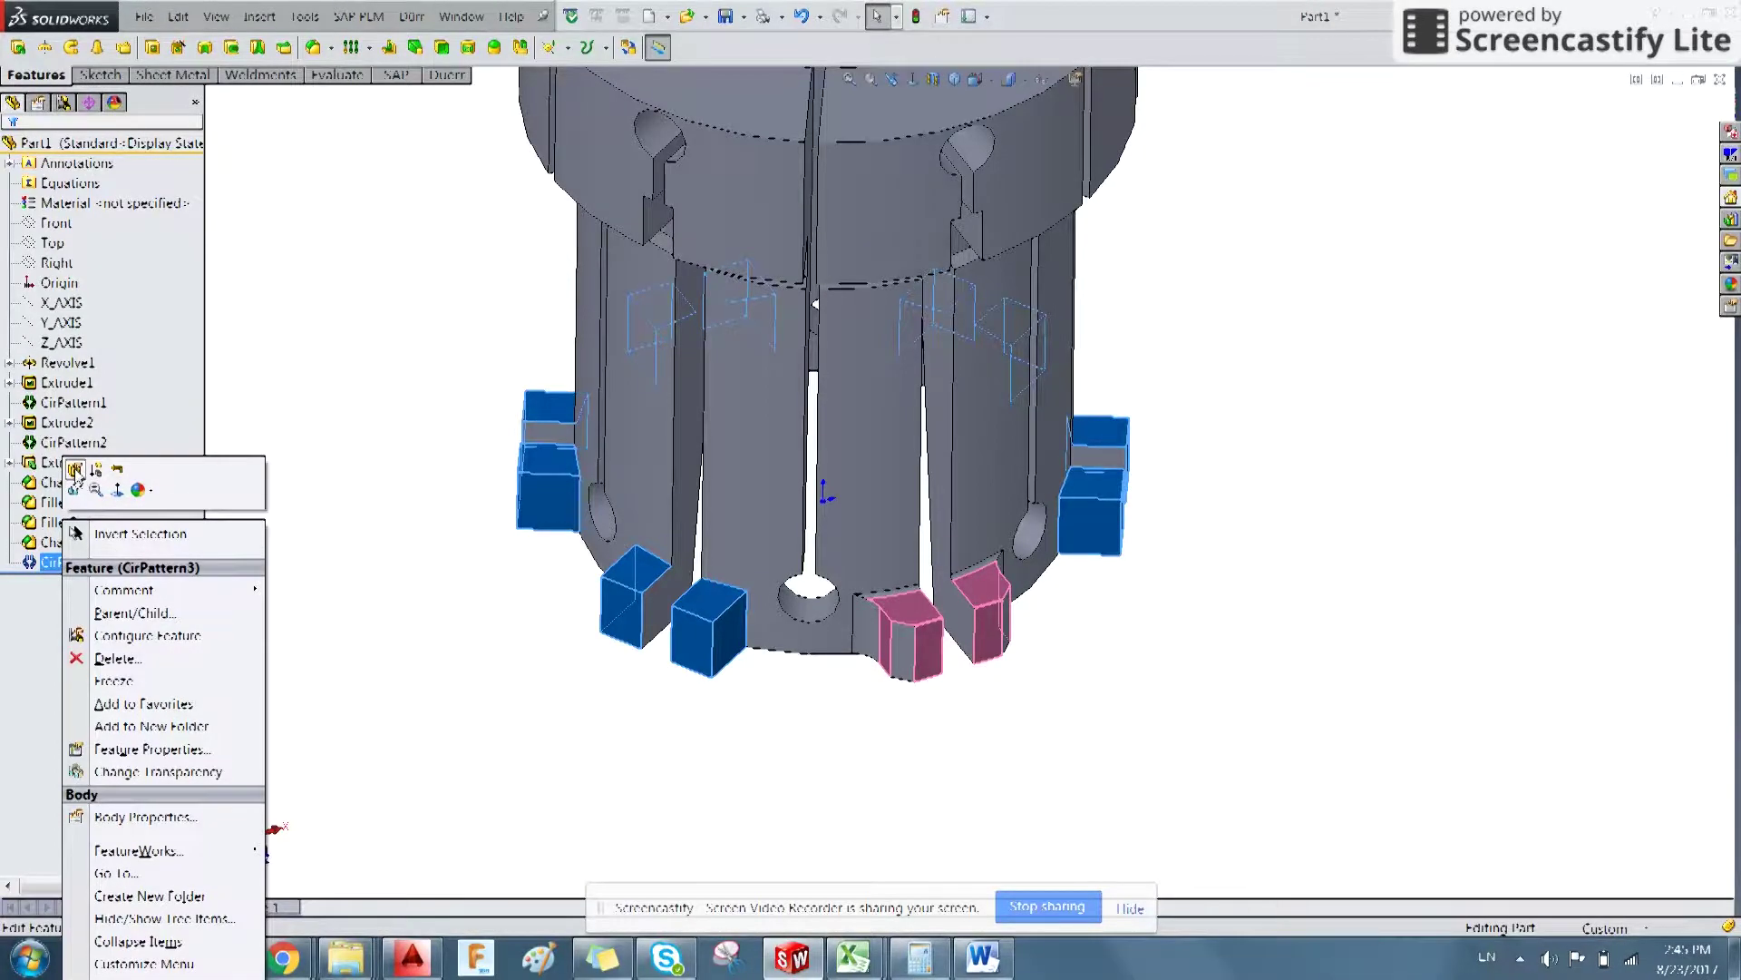
left_click(51, 598)
left_click(74, 564)
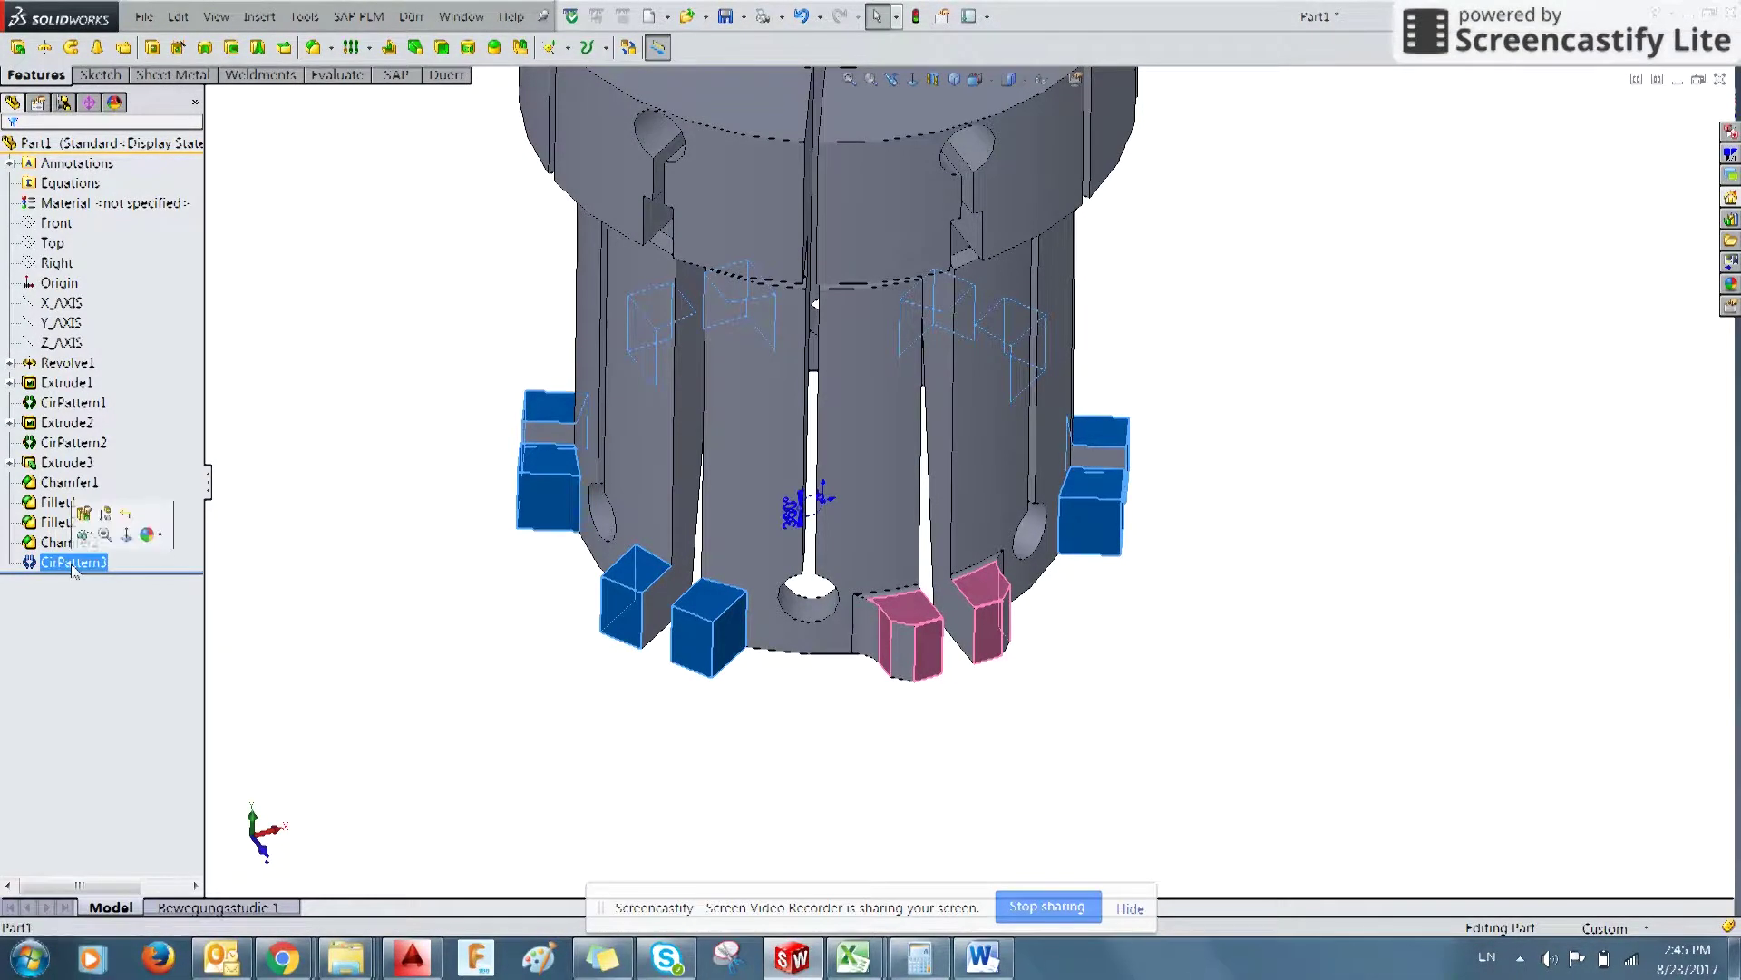
left_click(71, 569)
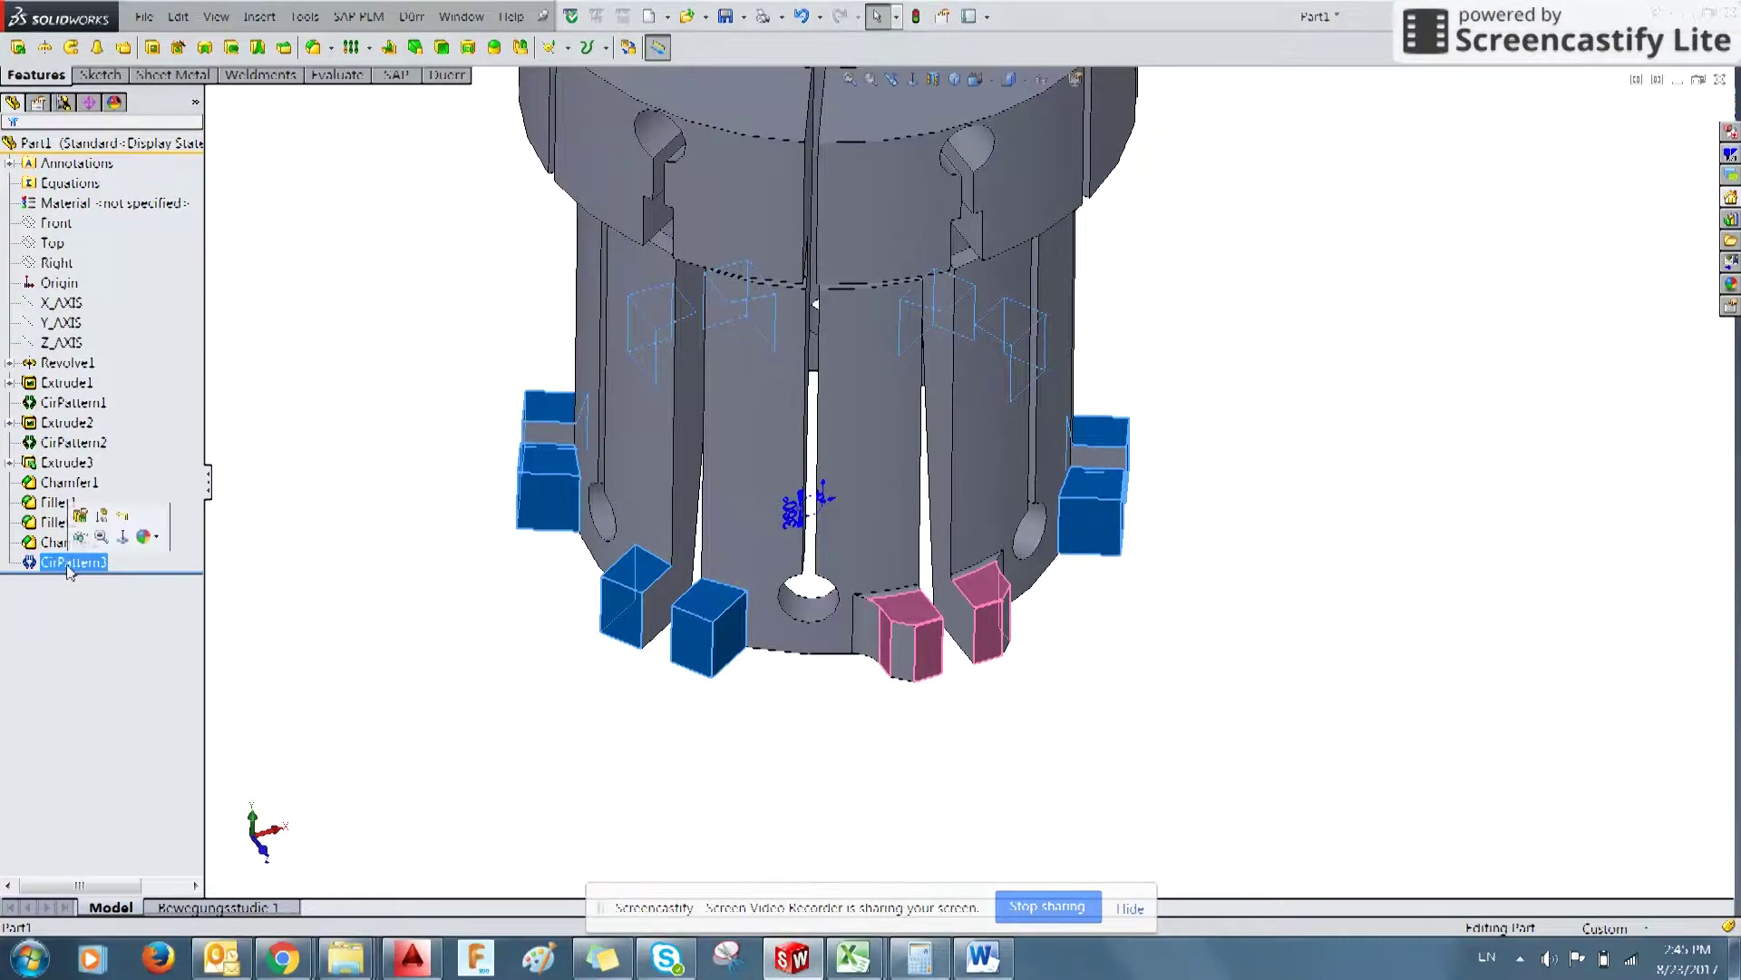
left_click(83, 521)
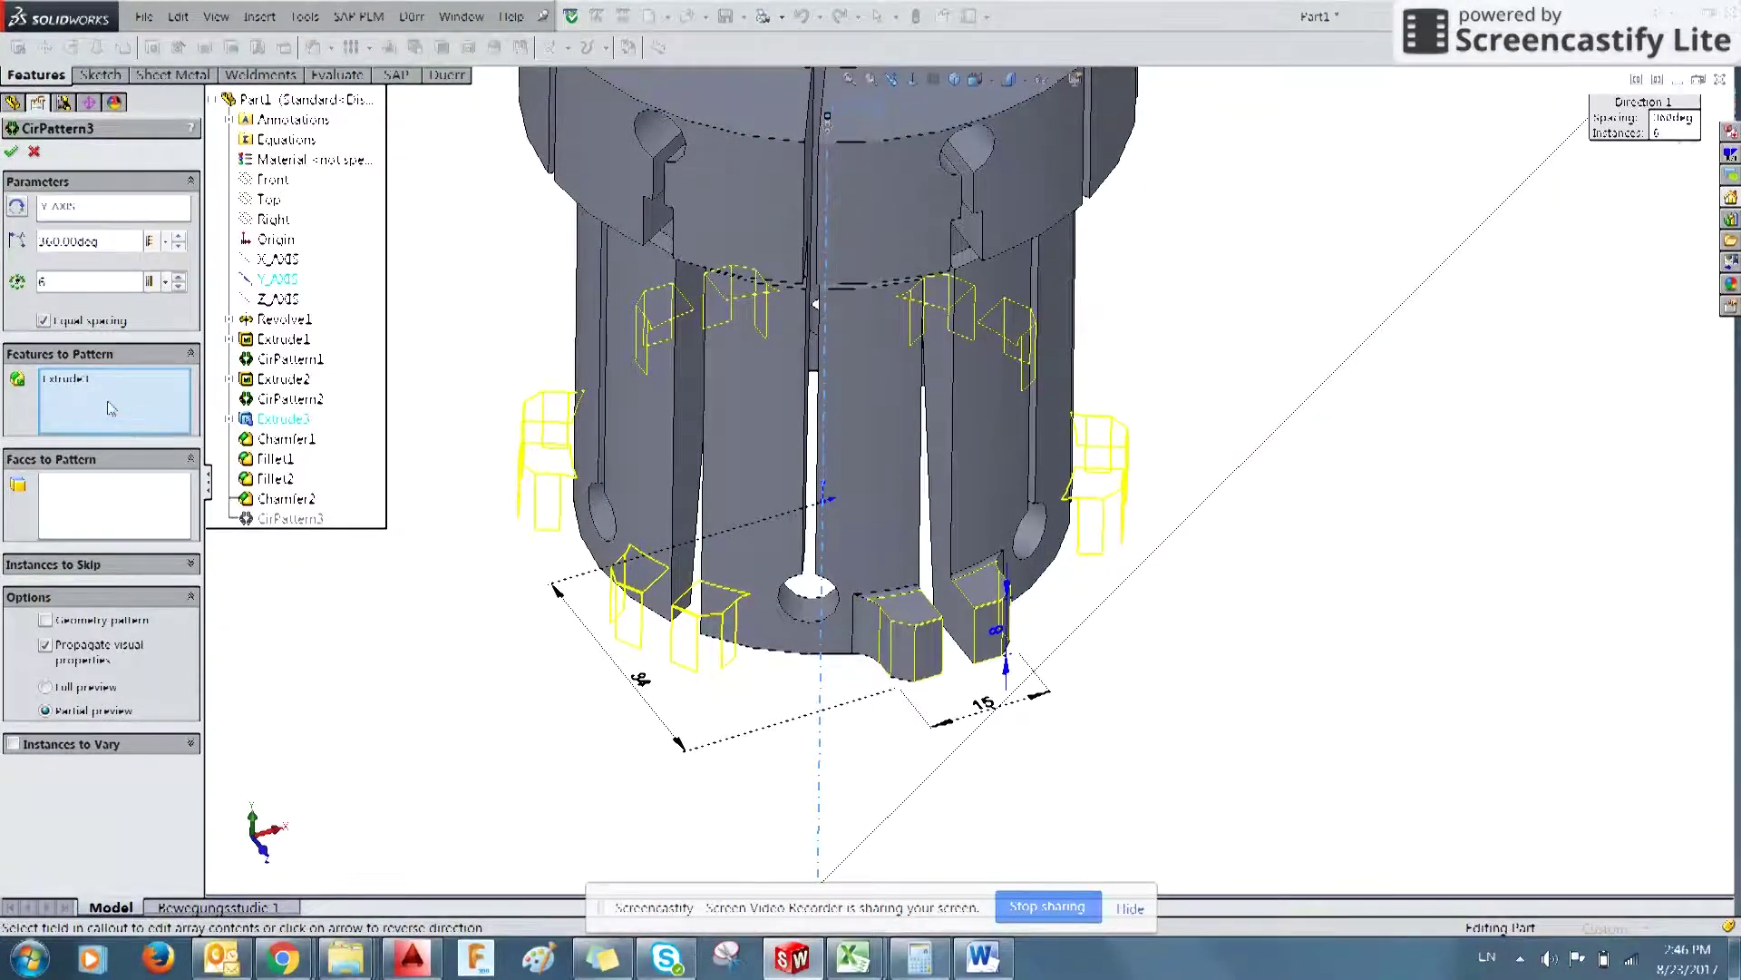
left_click(285, 439)
left_click(278, 461)
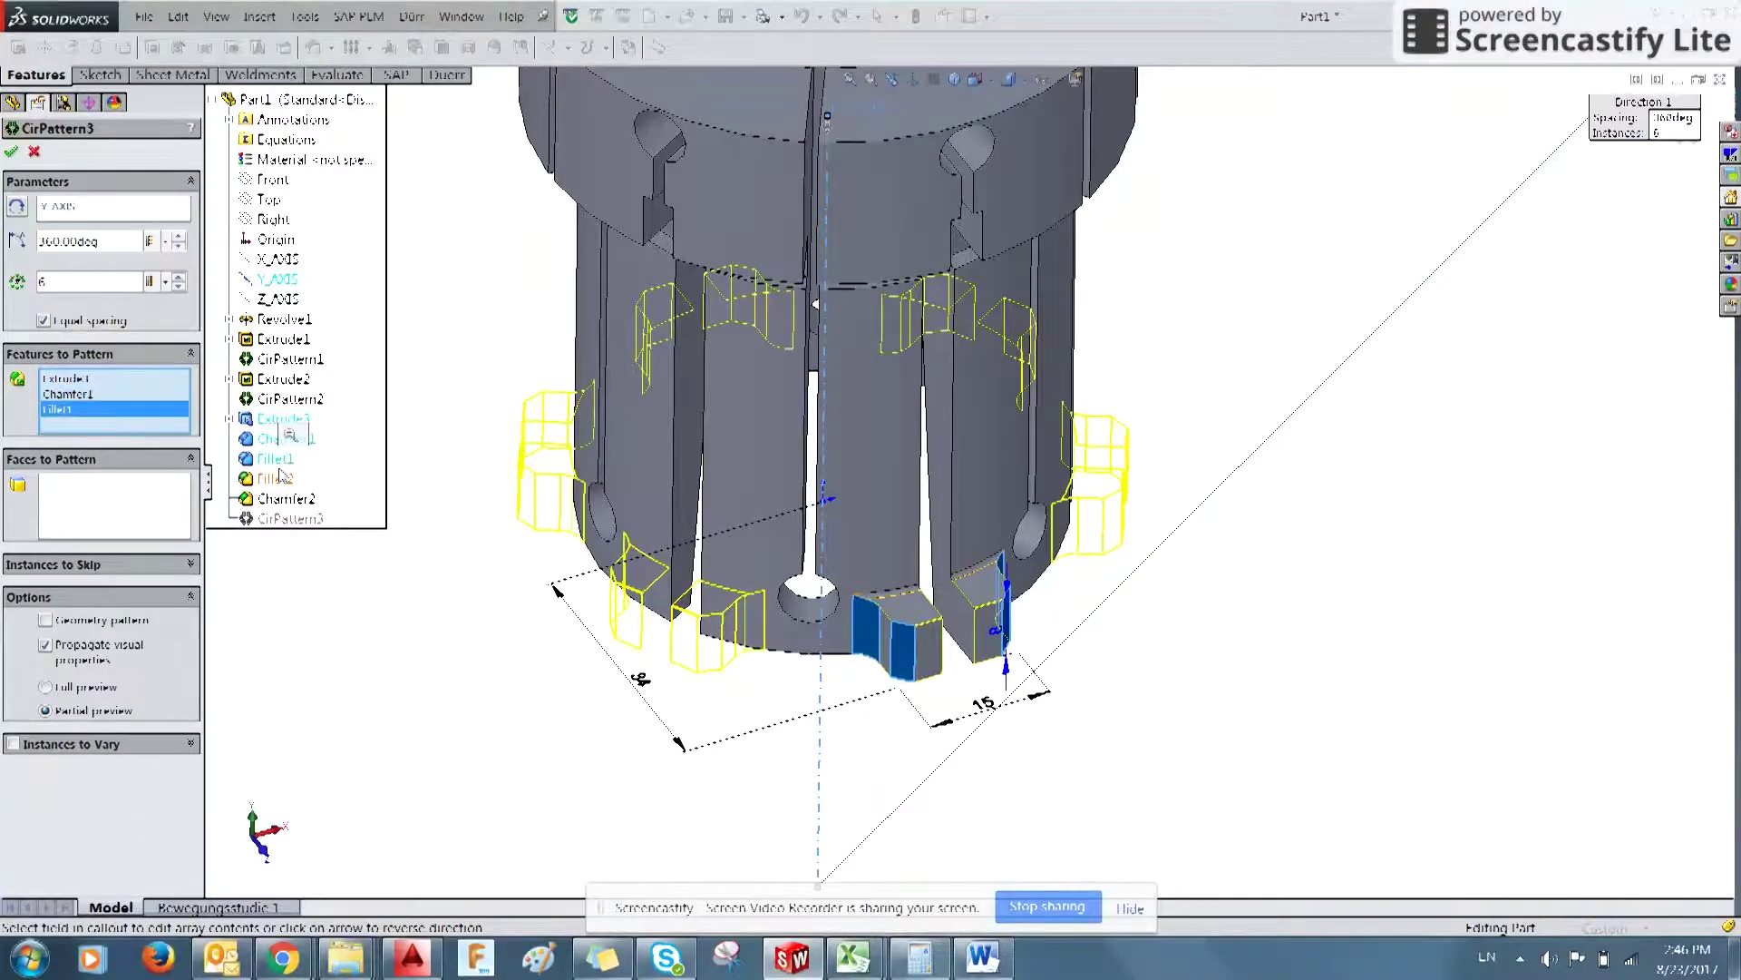
left_click(281, 484)
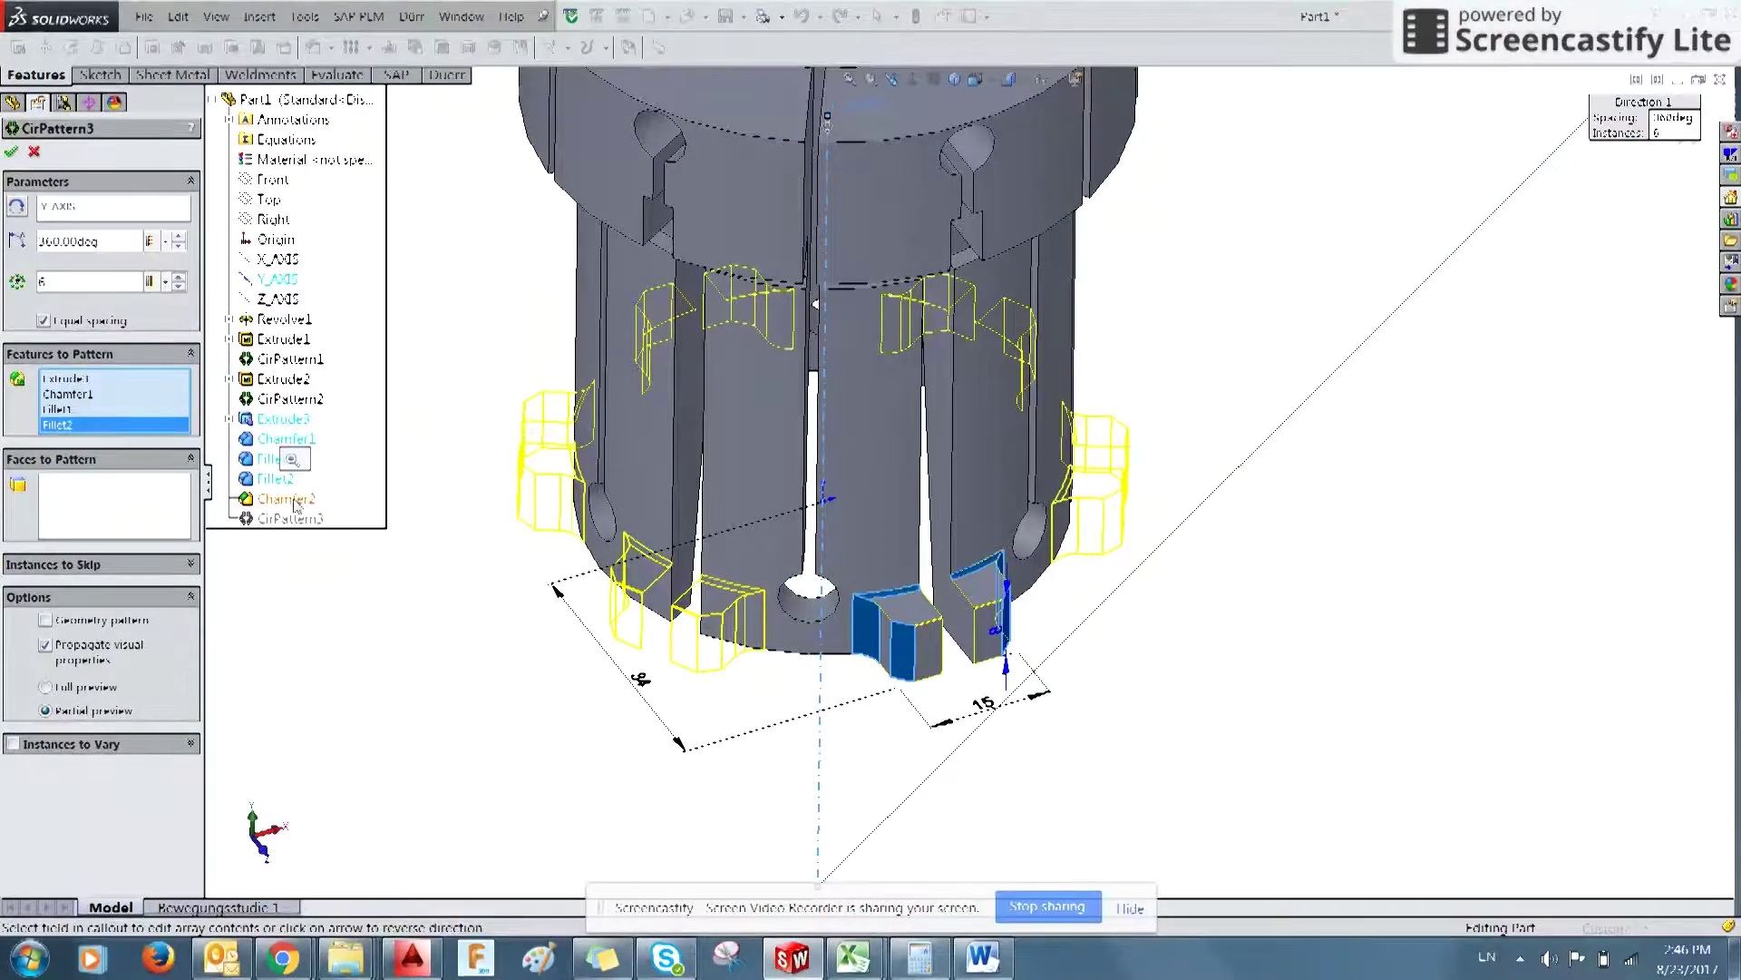
left_click(291, 502)
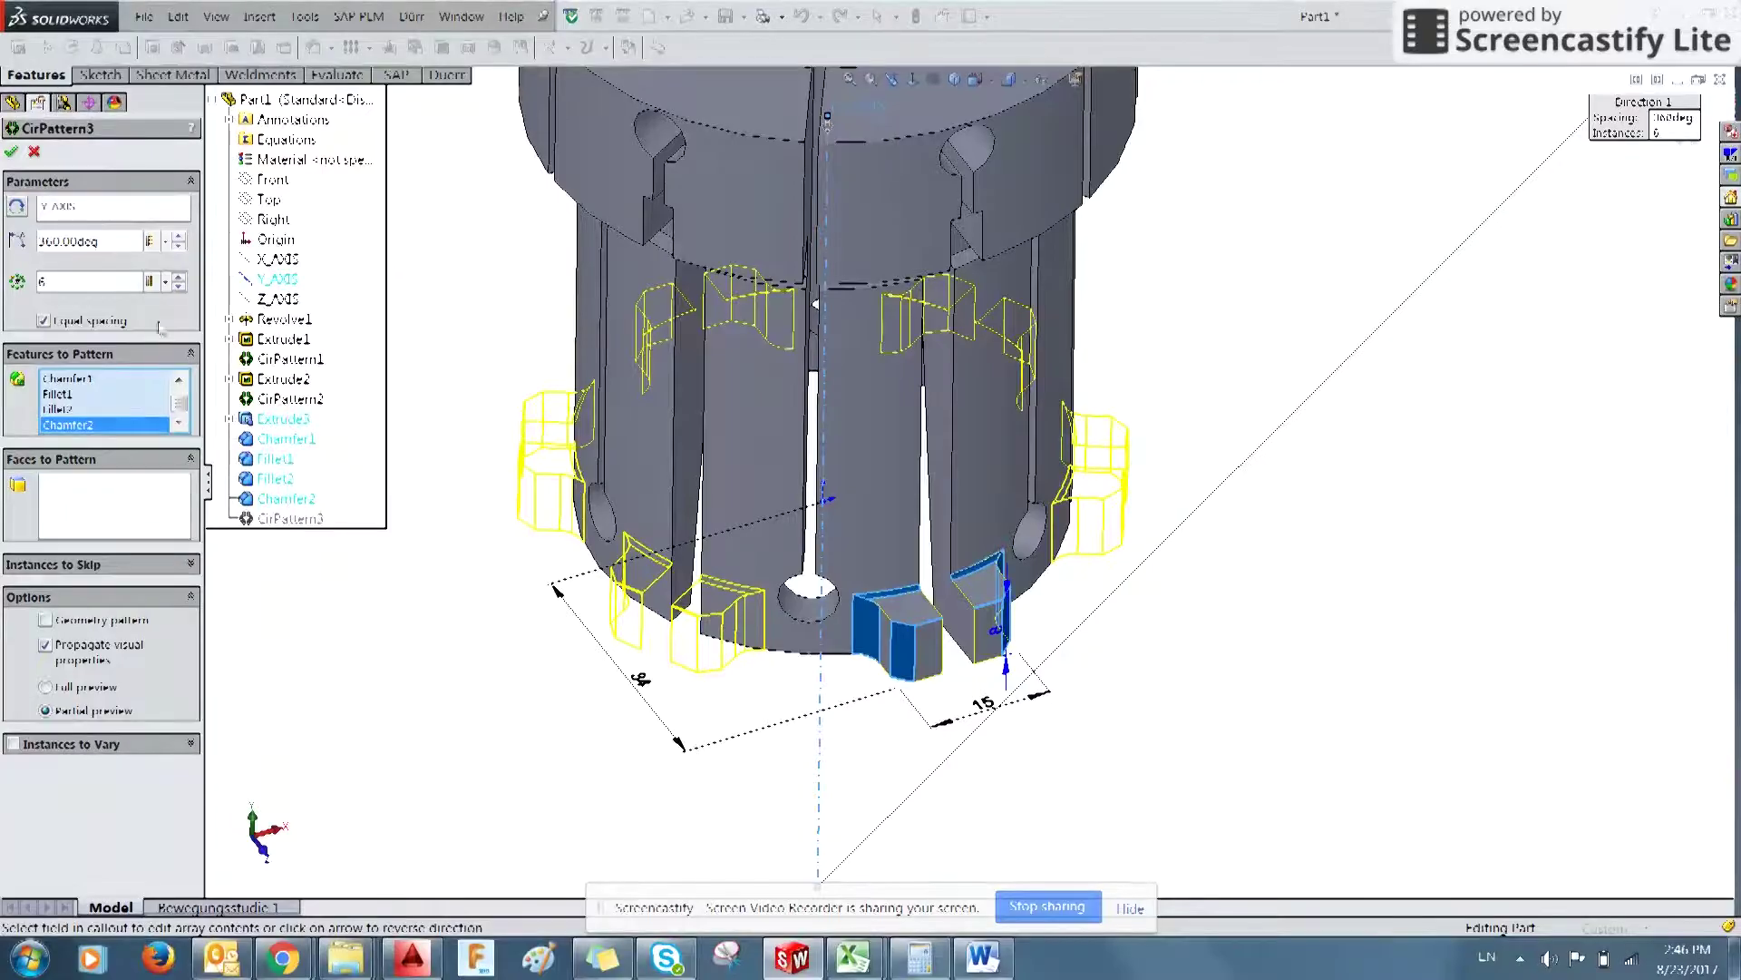
key("Return")
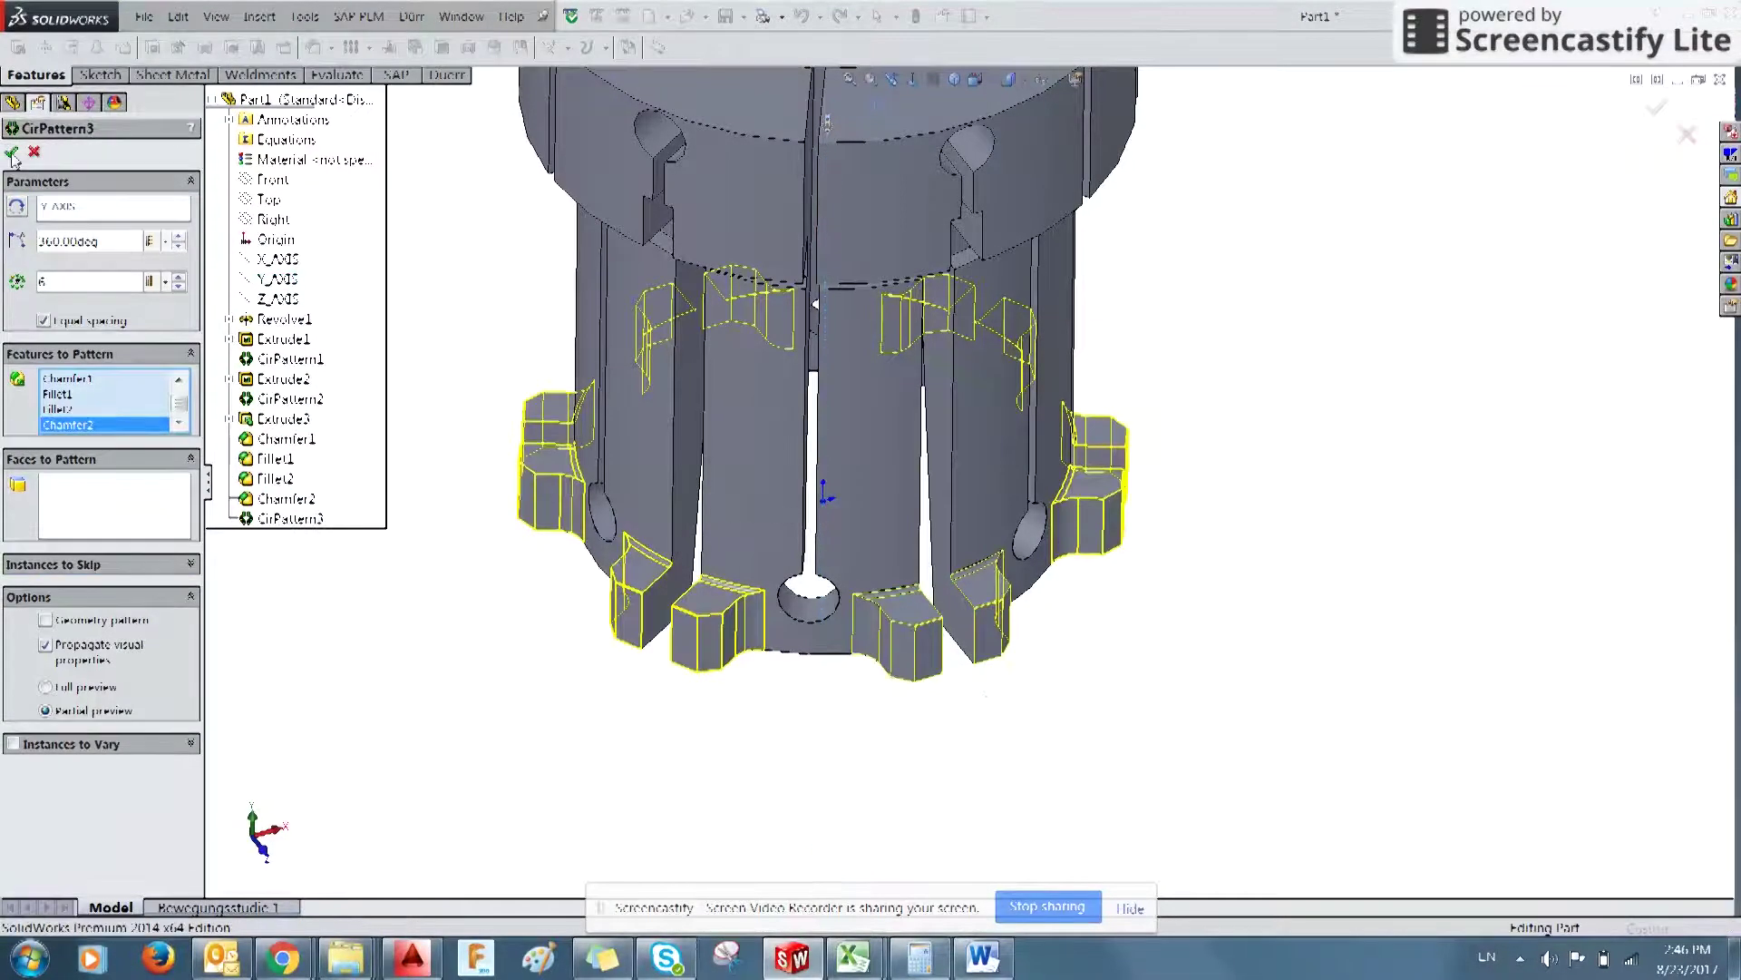
- Assign AISI Type A2 Tool Steel from the SolidWorks Materials steel category to the collet
scroll(459, 677, "down", 5)
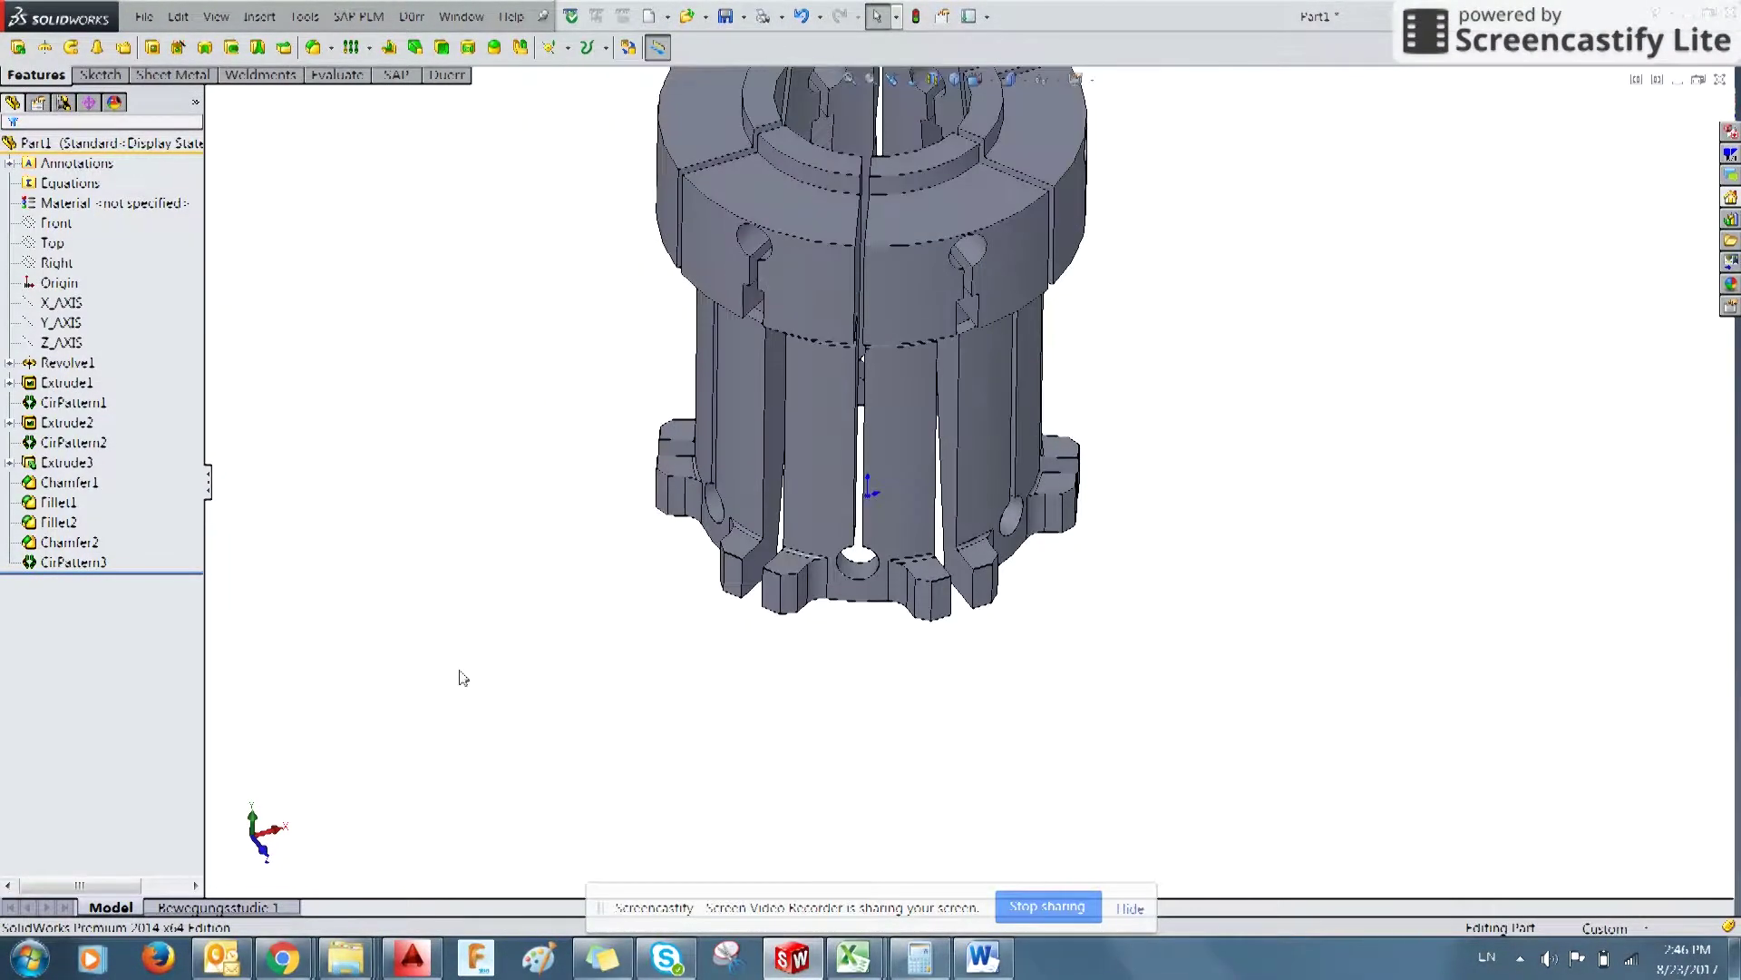
scroll(887, 354, "up", 3)
middle_click_drag(487, 575, 624, 744)
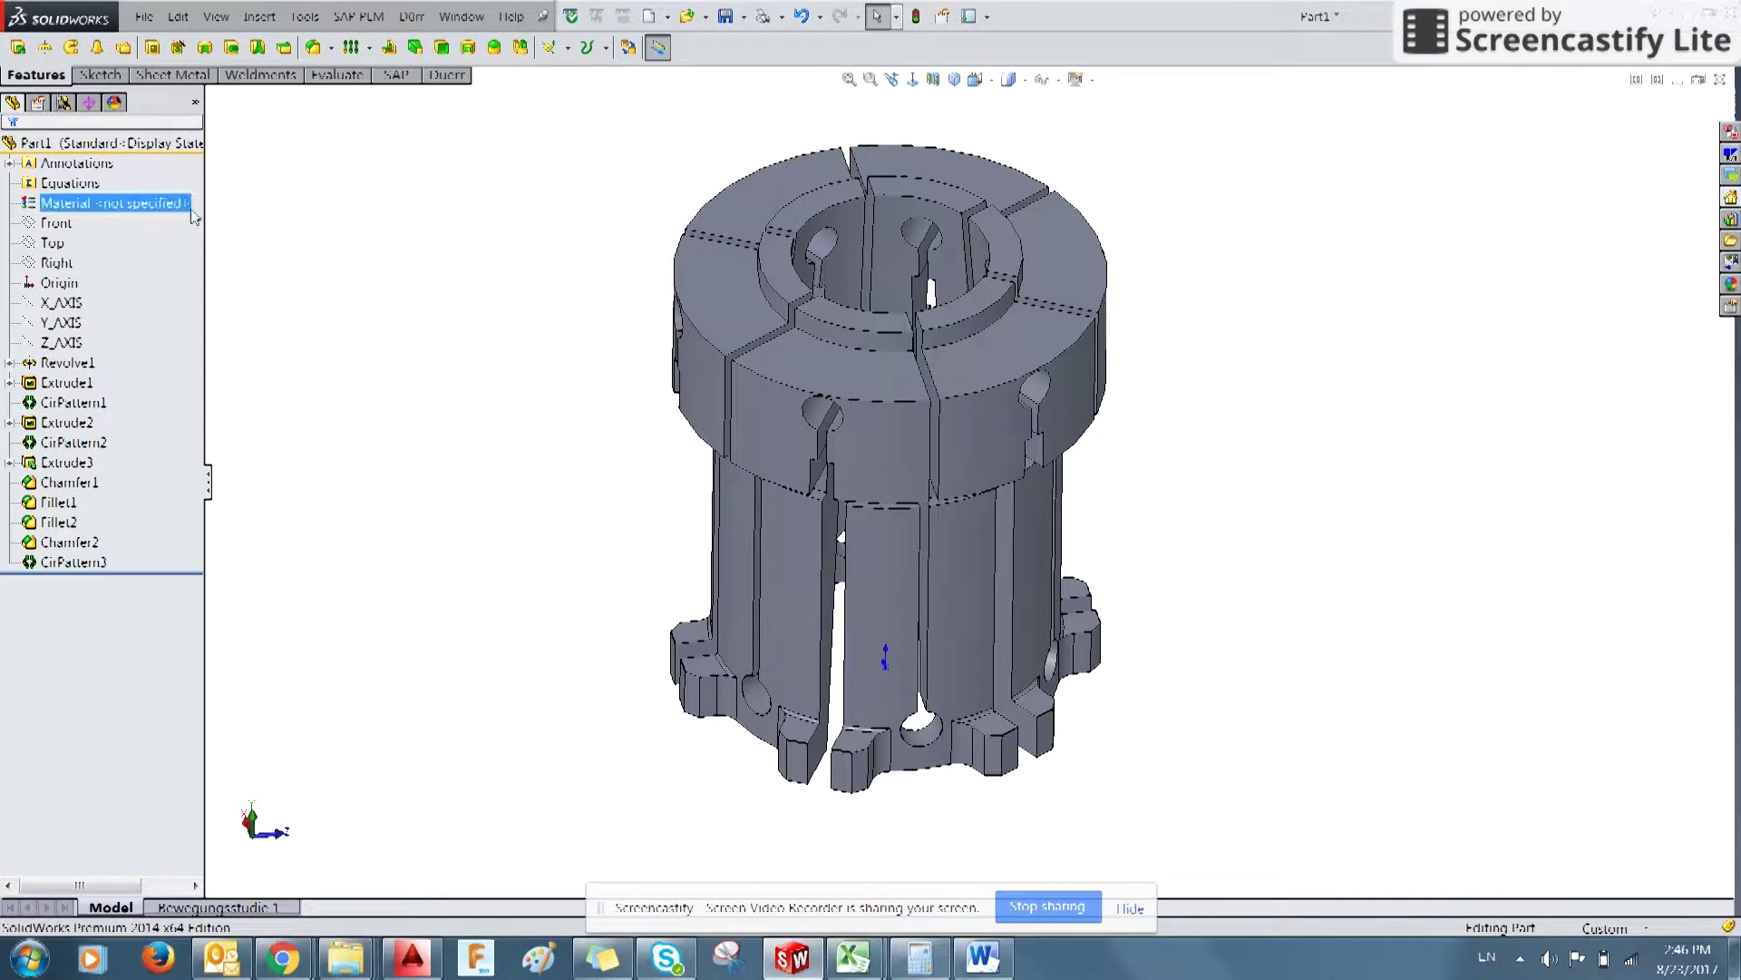
right_click(154, 205)
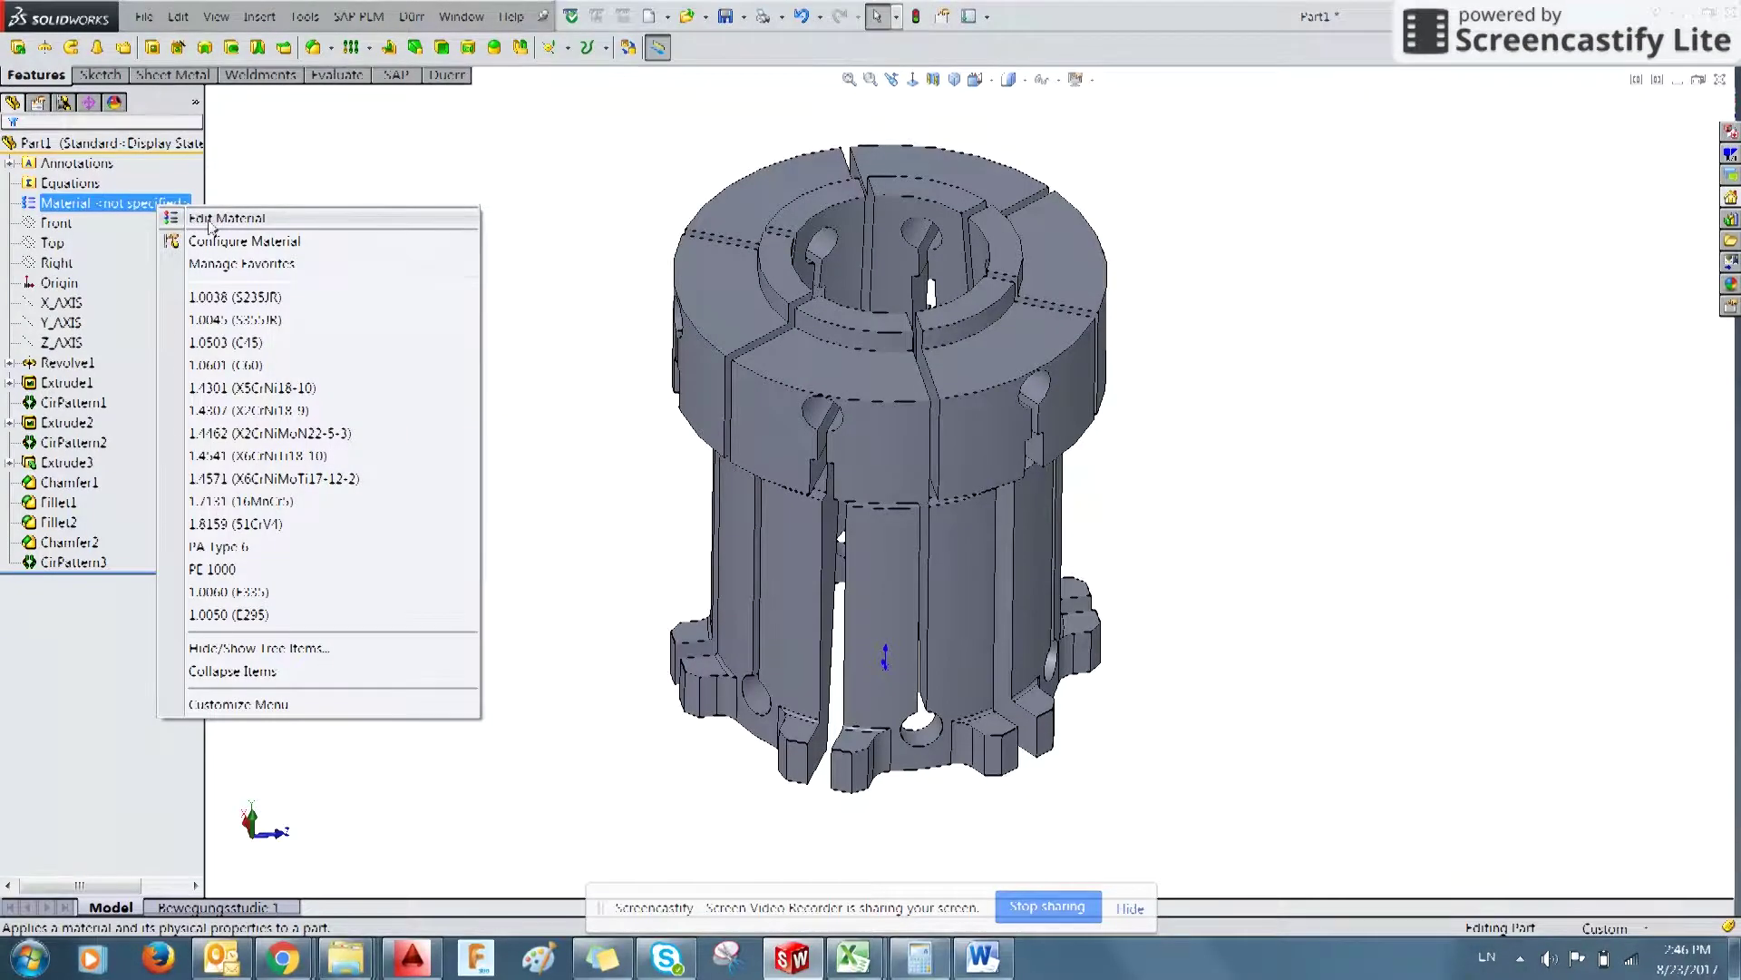
left_click(197, 219)
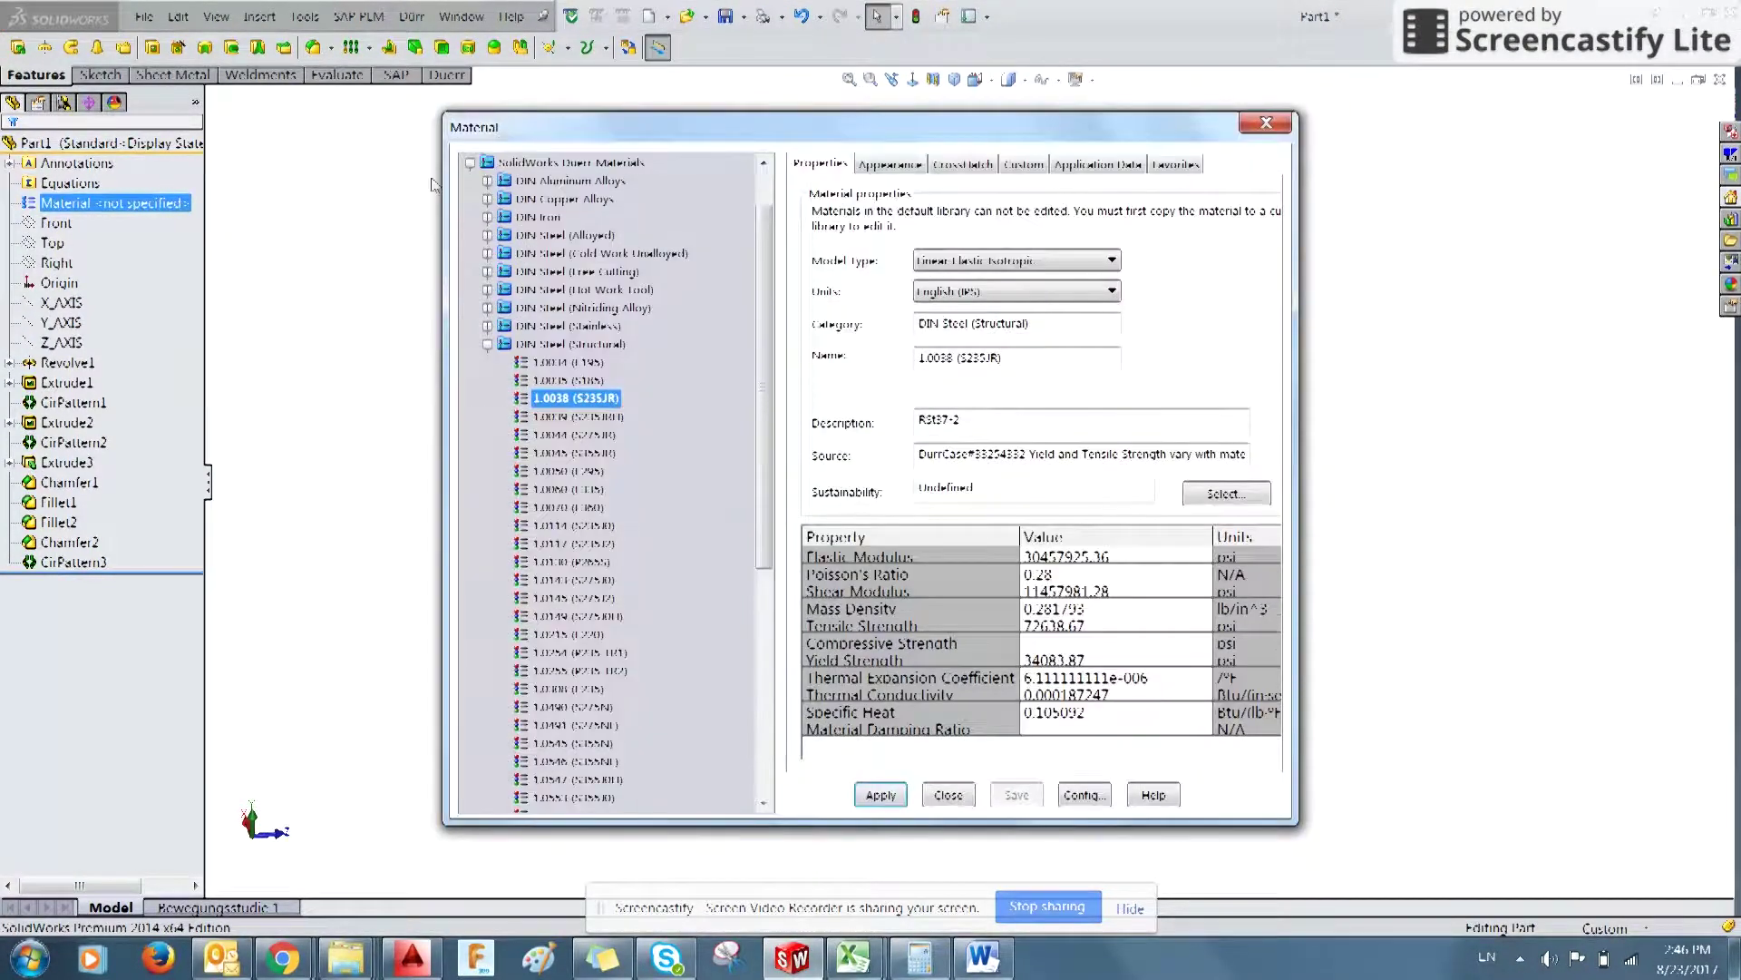
left_click(469, 163)
left_click(470, 180)
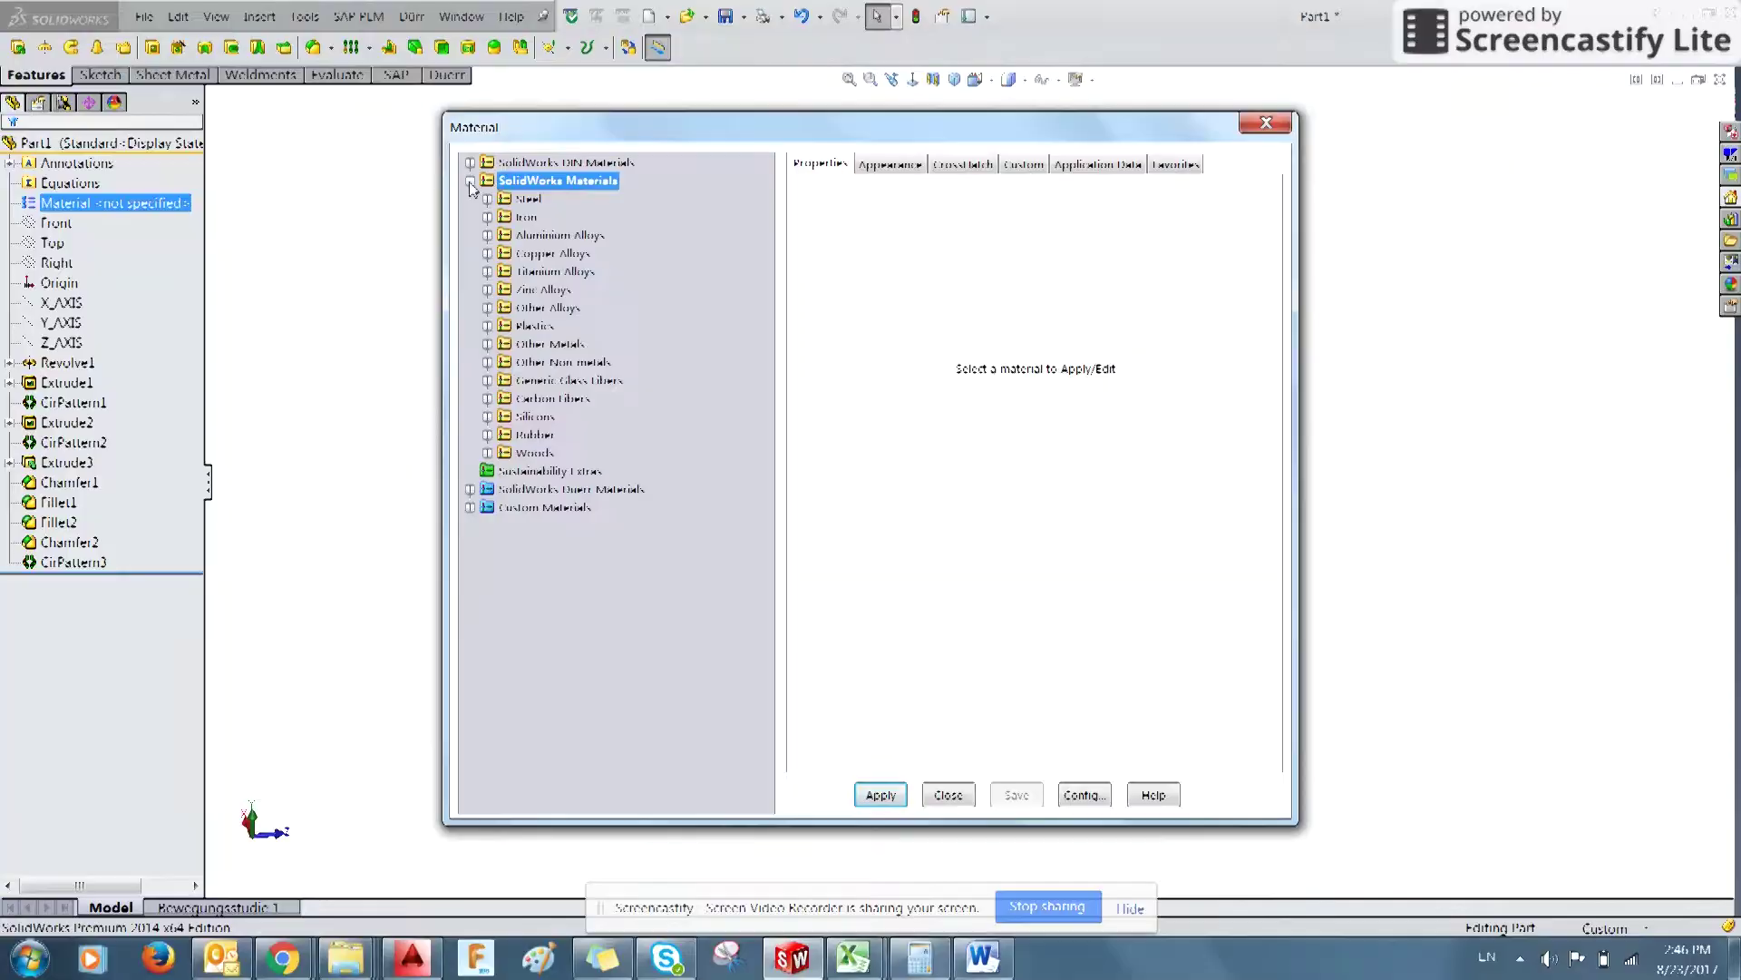
left_click(488, 200)
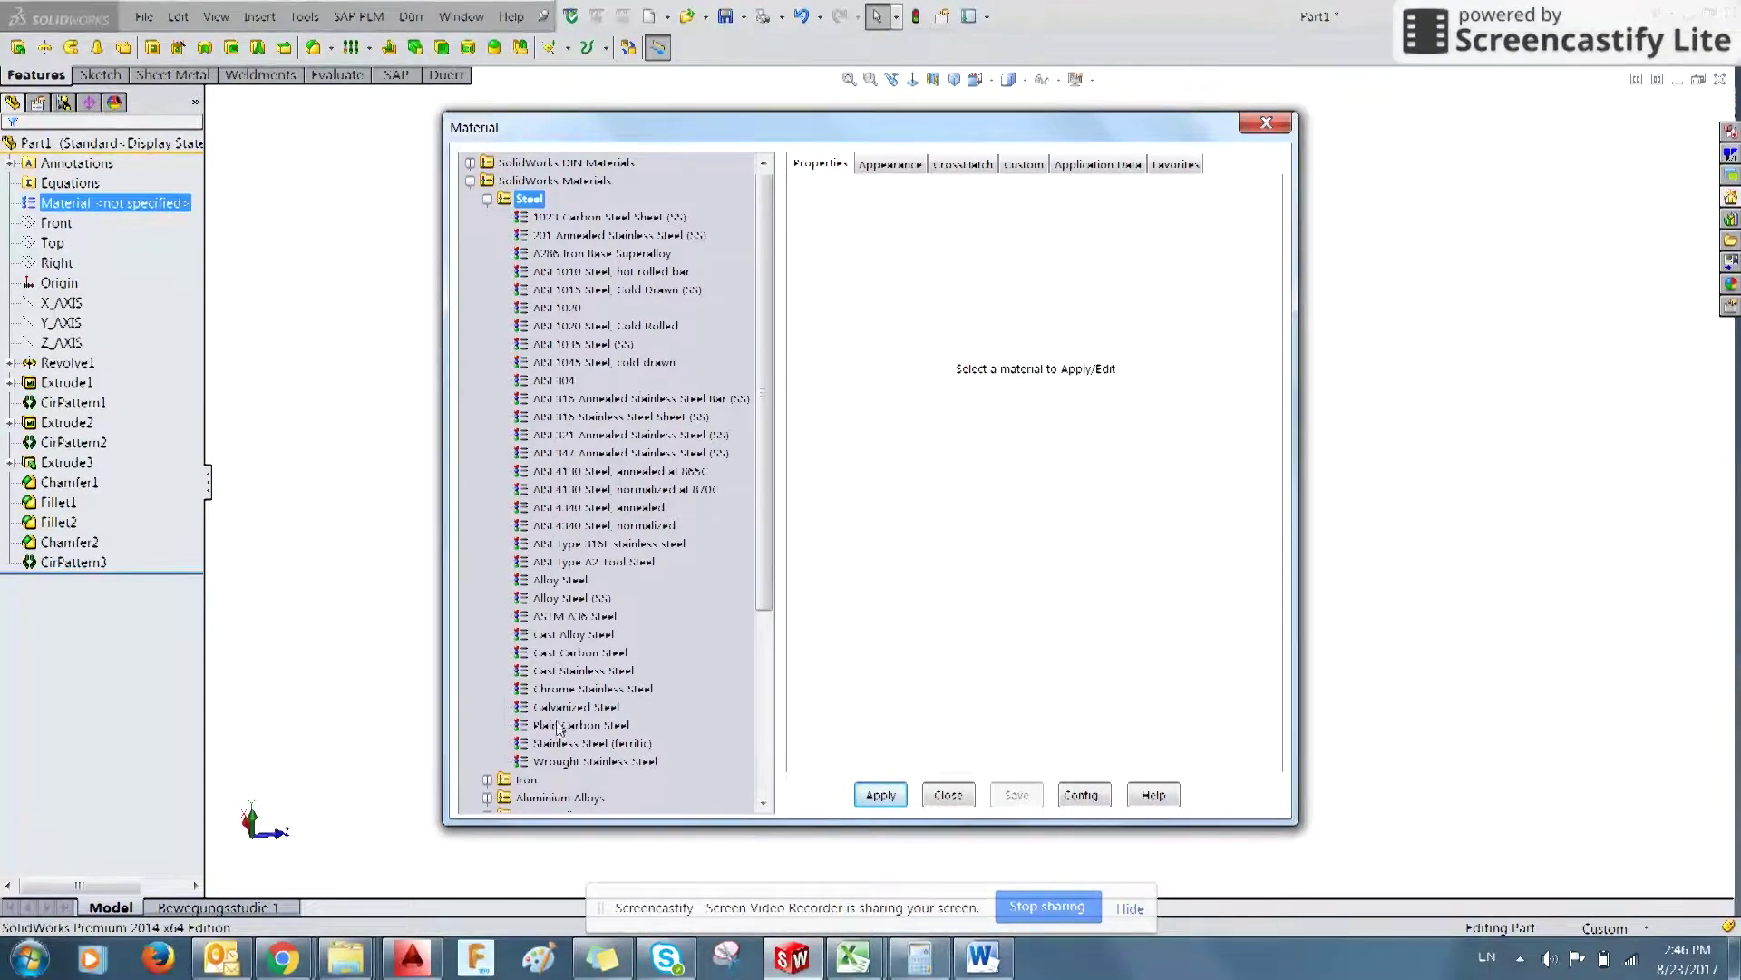
left_click(608, 562)
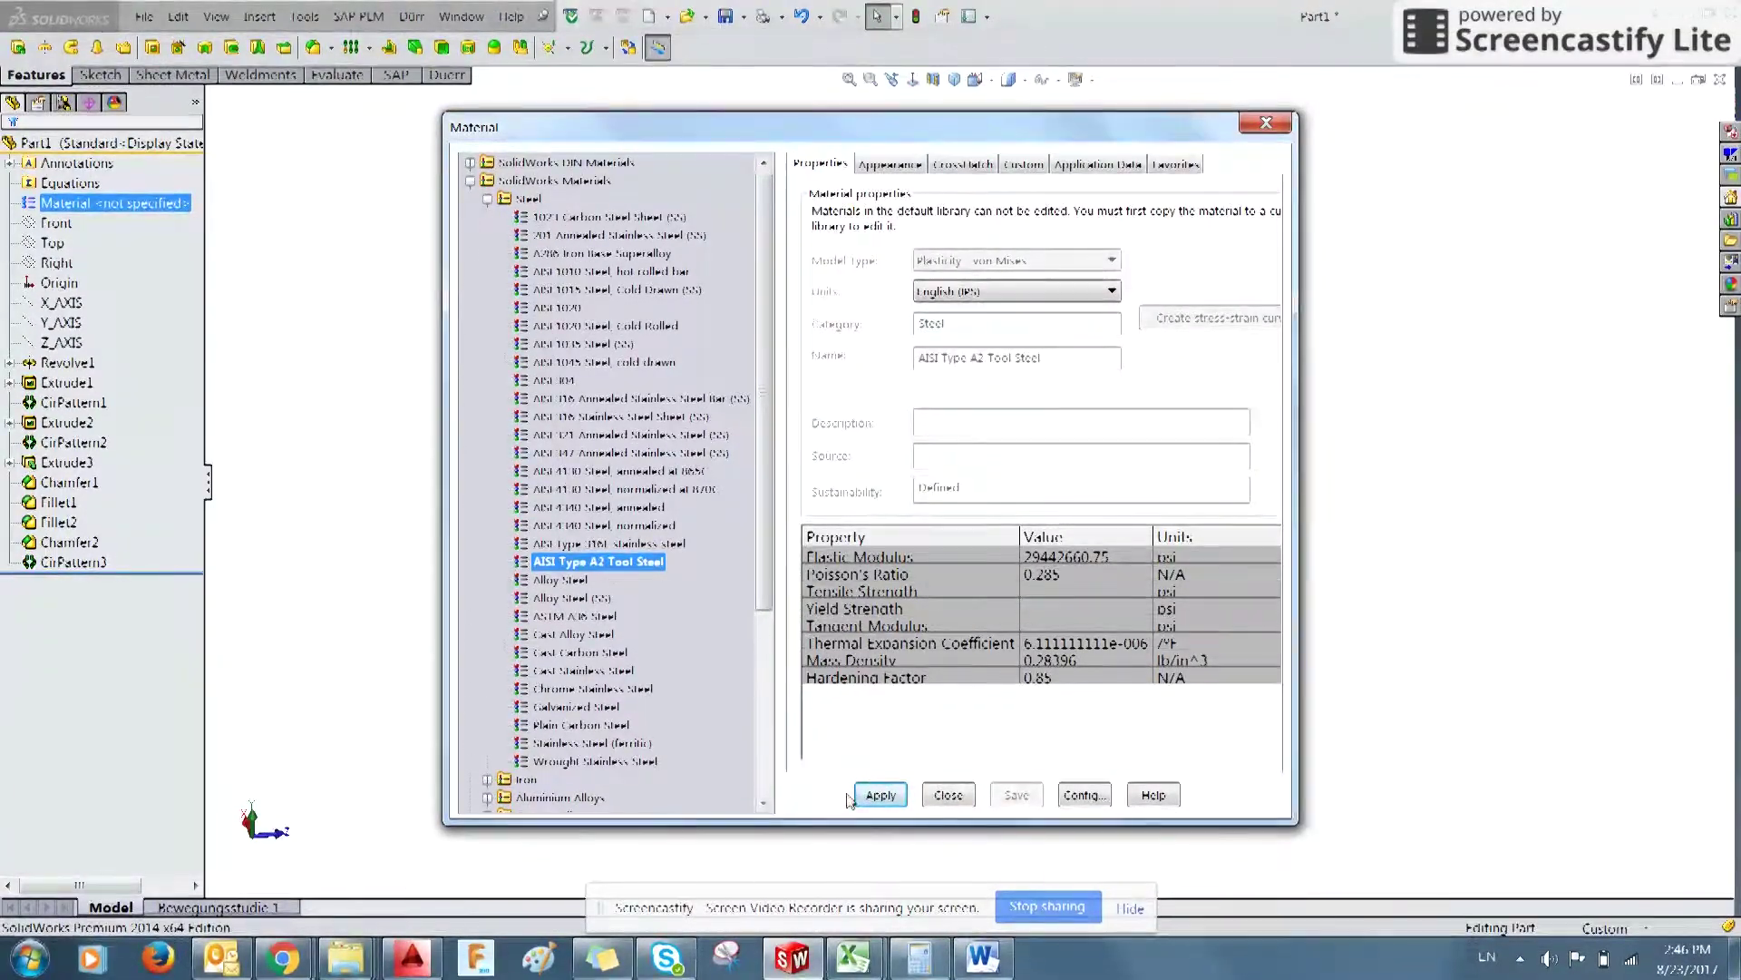
left_click(881, 796)
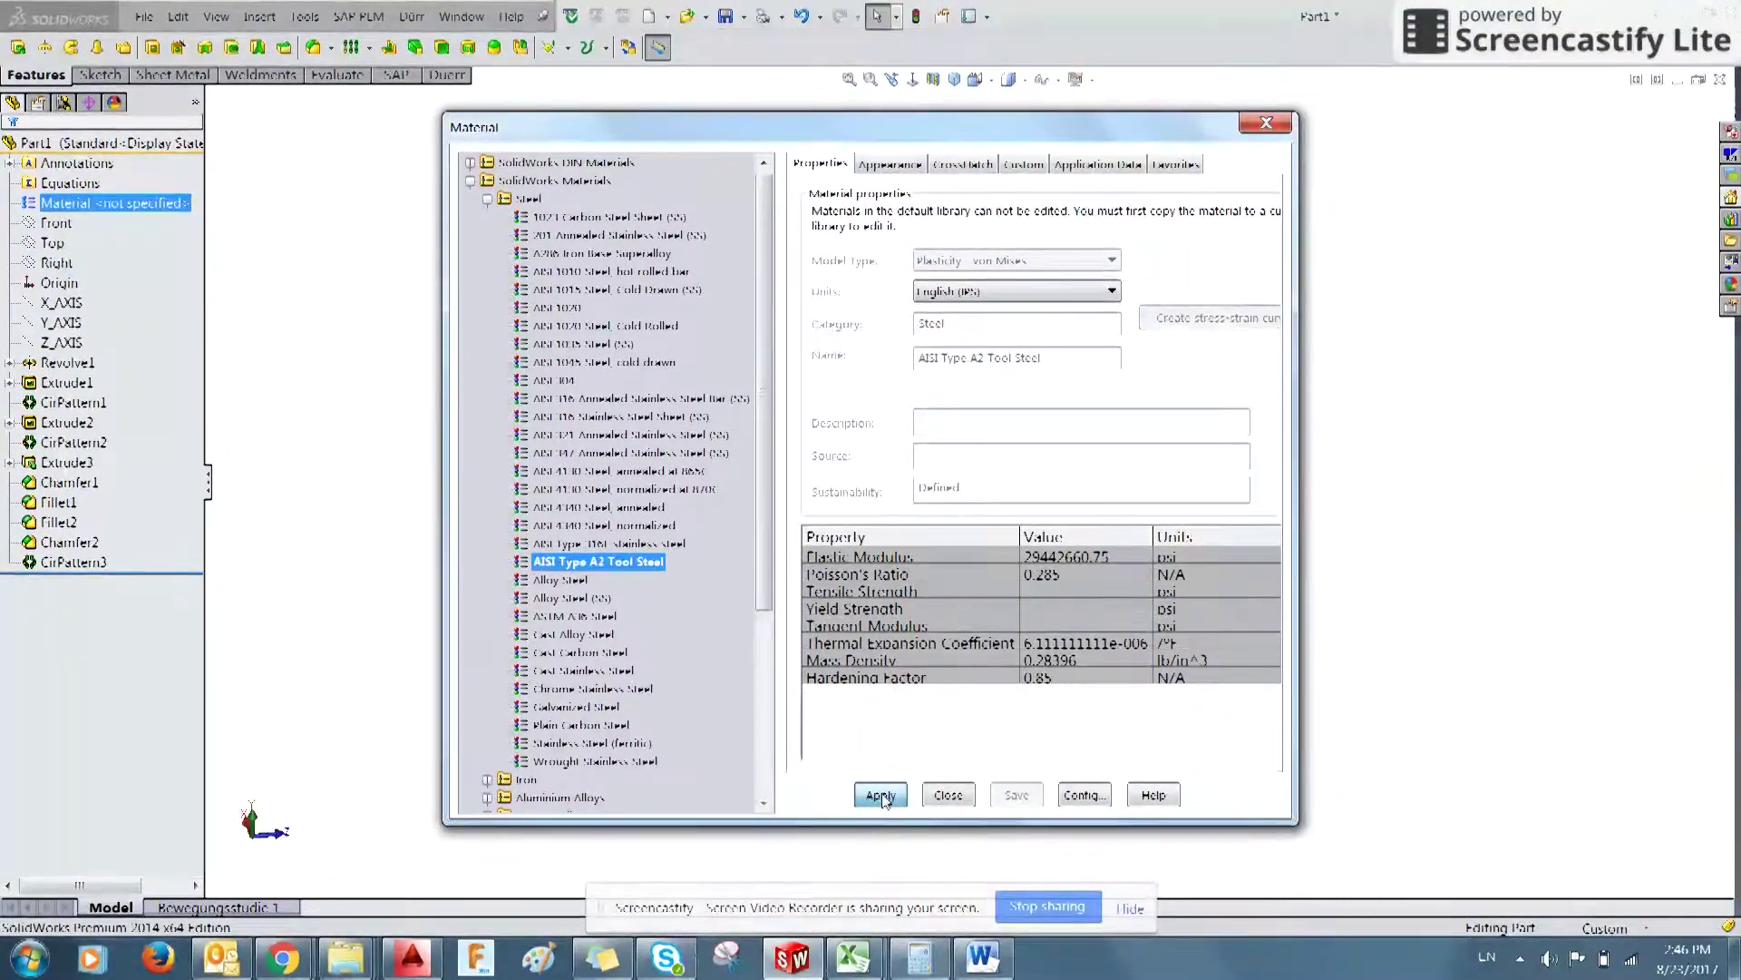
left_click(949, 795)
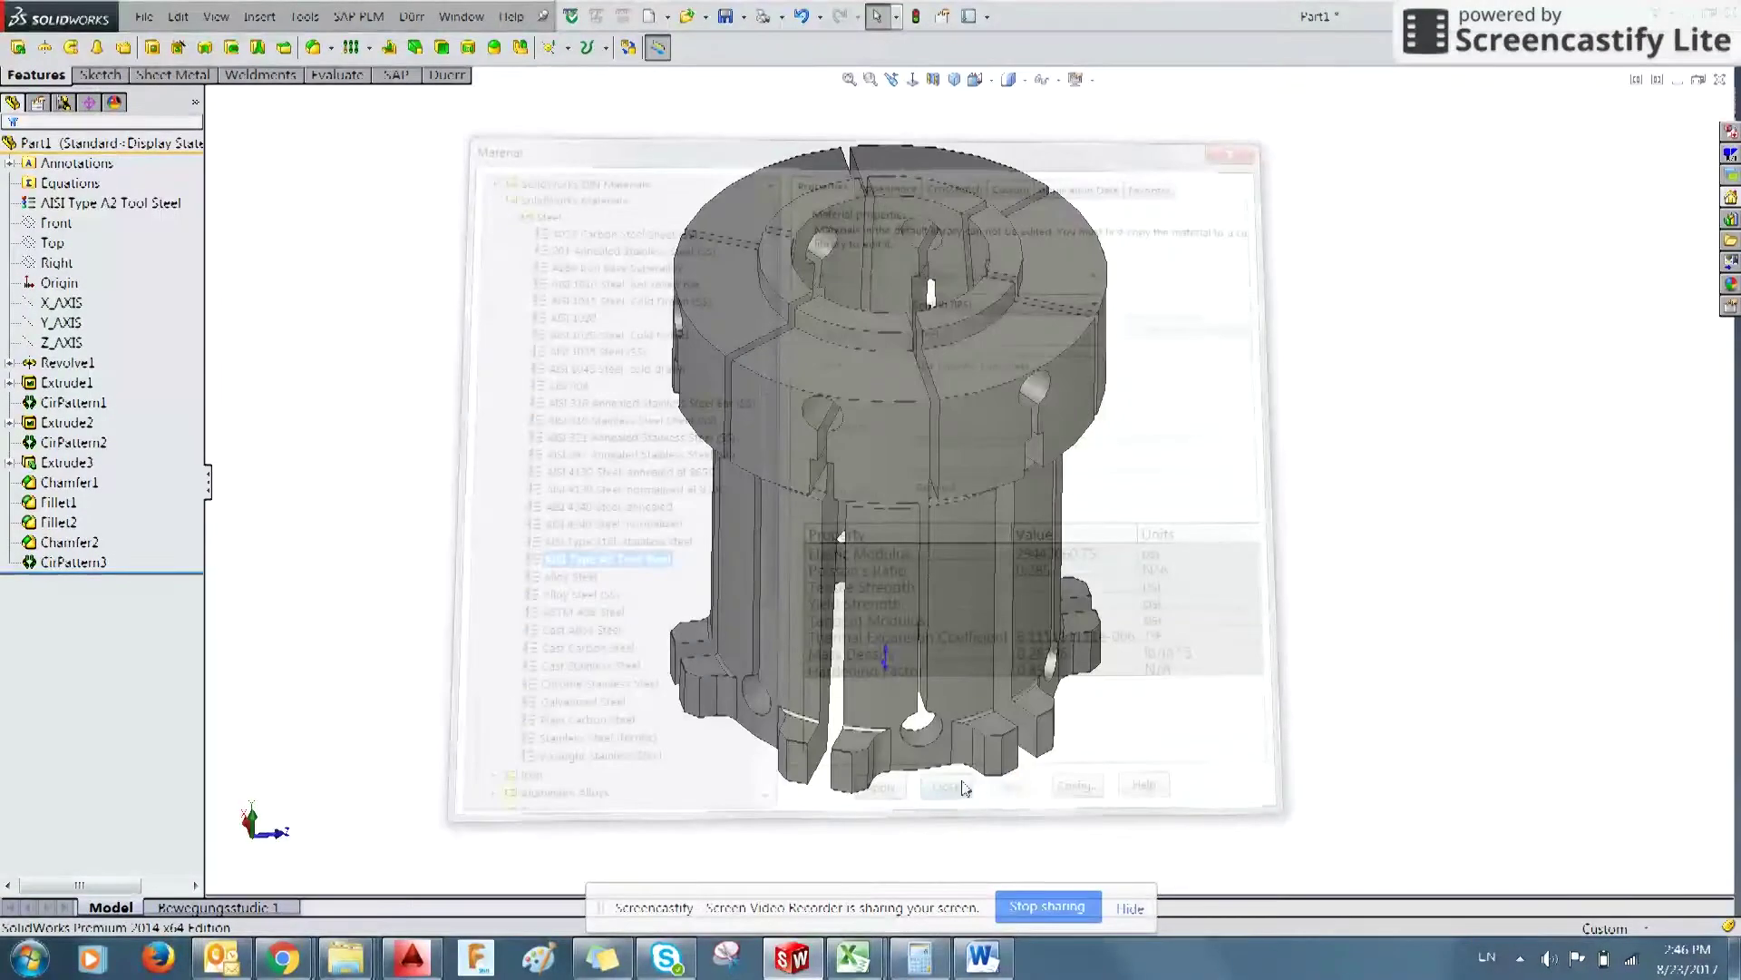
- Calculate the collet's mass properties, check its mass in kilograms, and close the report
middle_click_drag(1118, 632, 1168, 600)
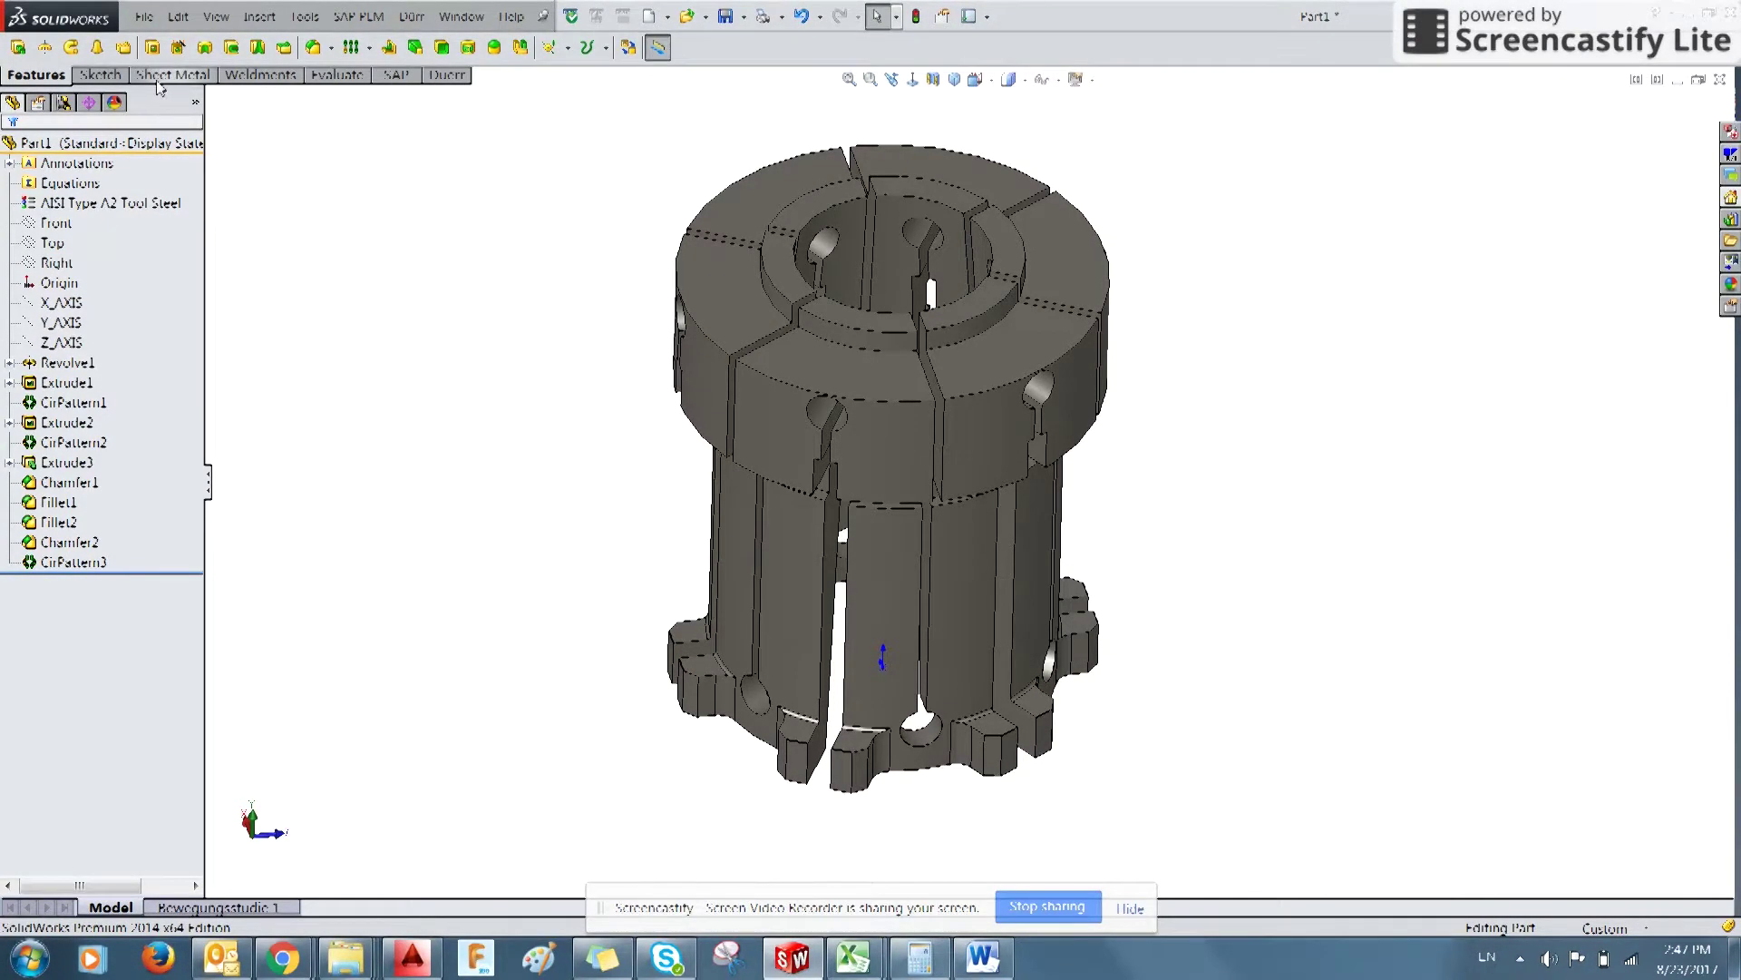
left_click(336, 76)
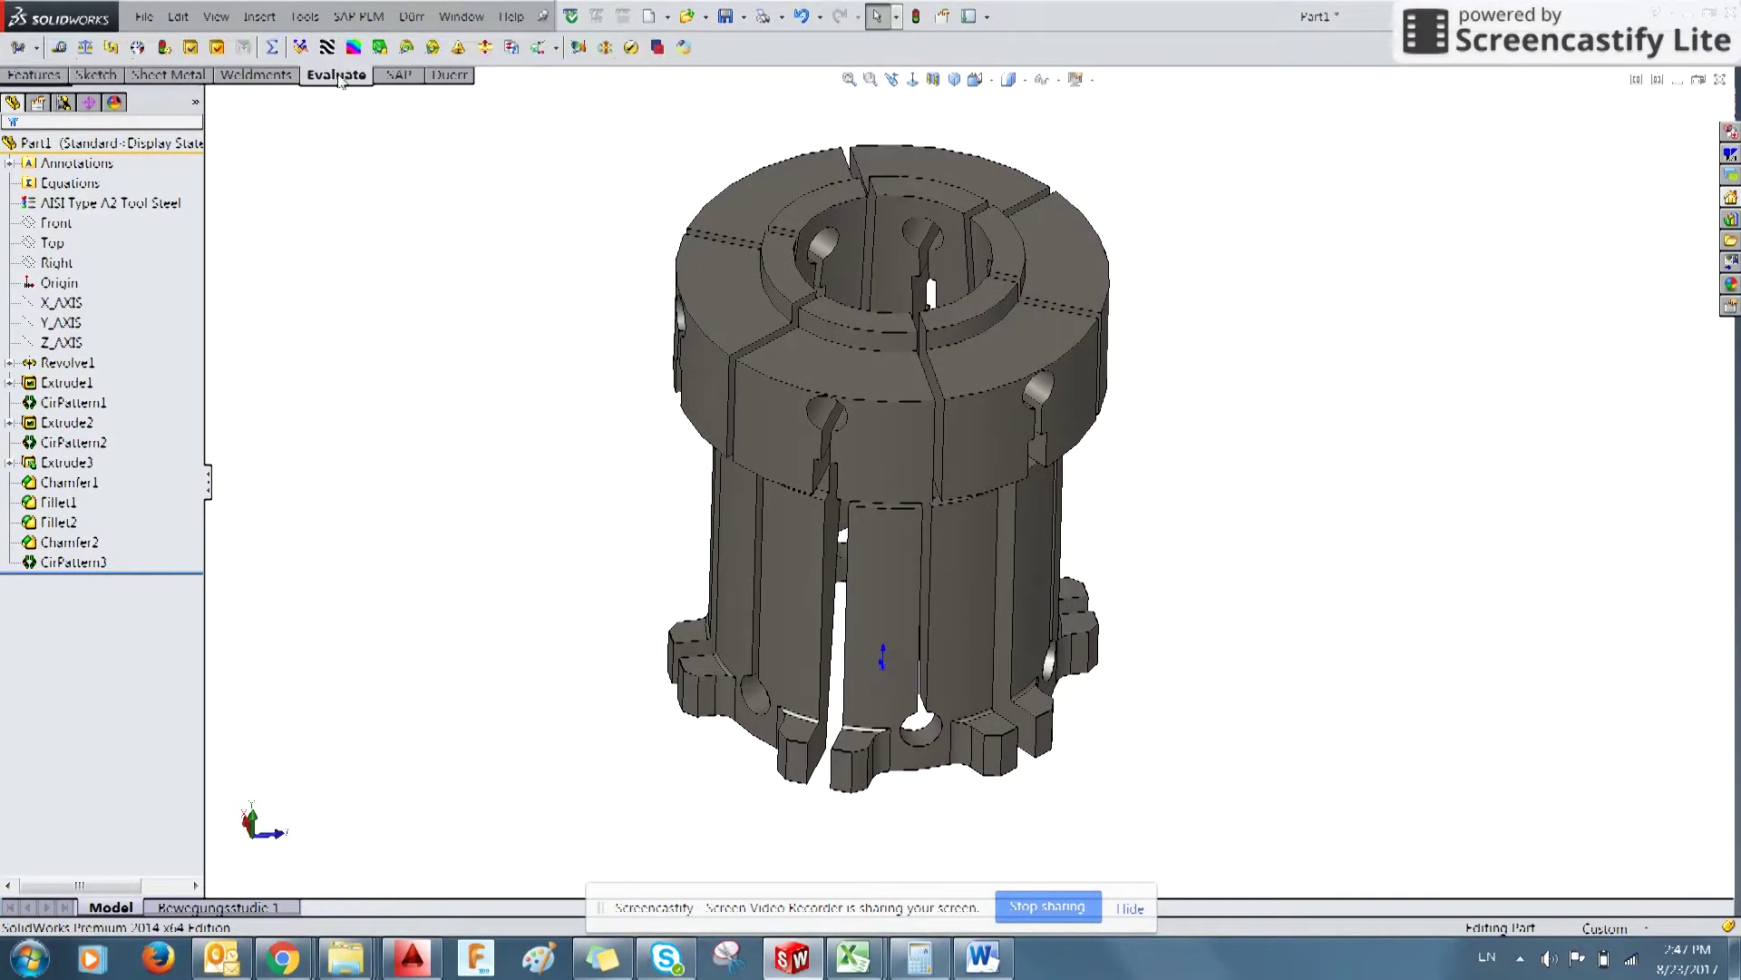
left_click(87, 48)
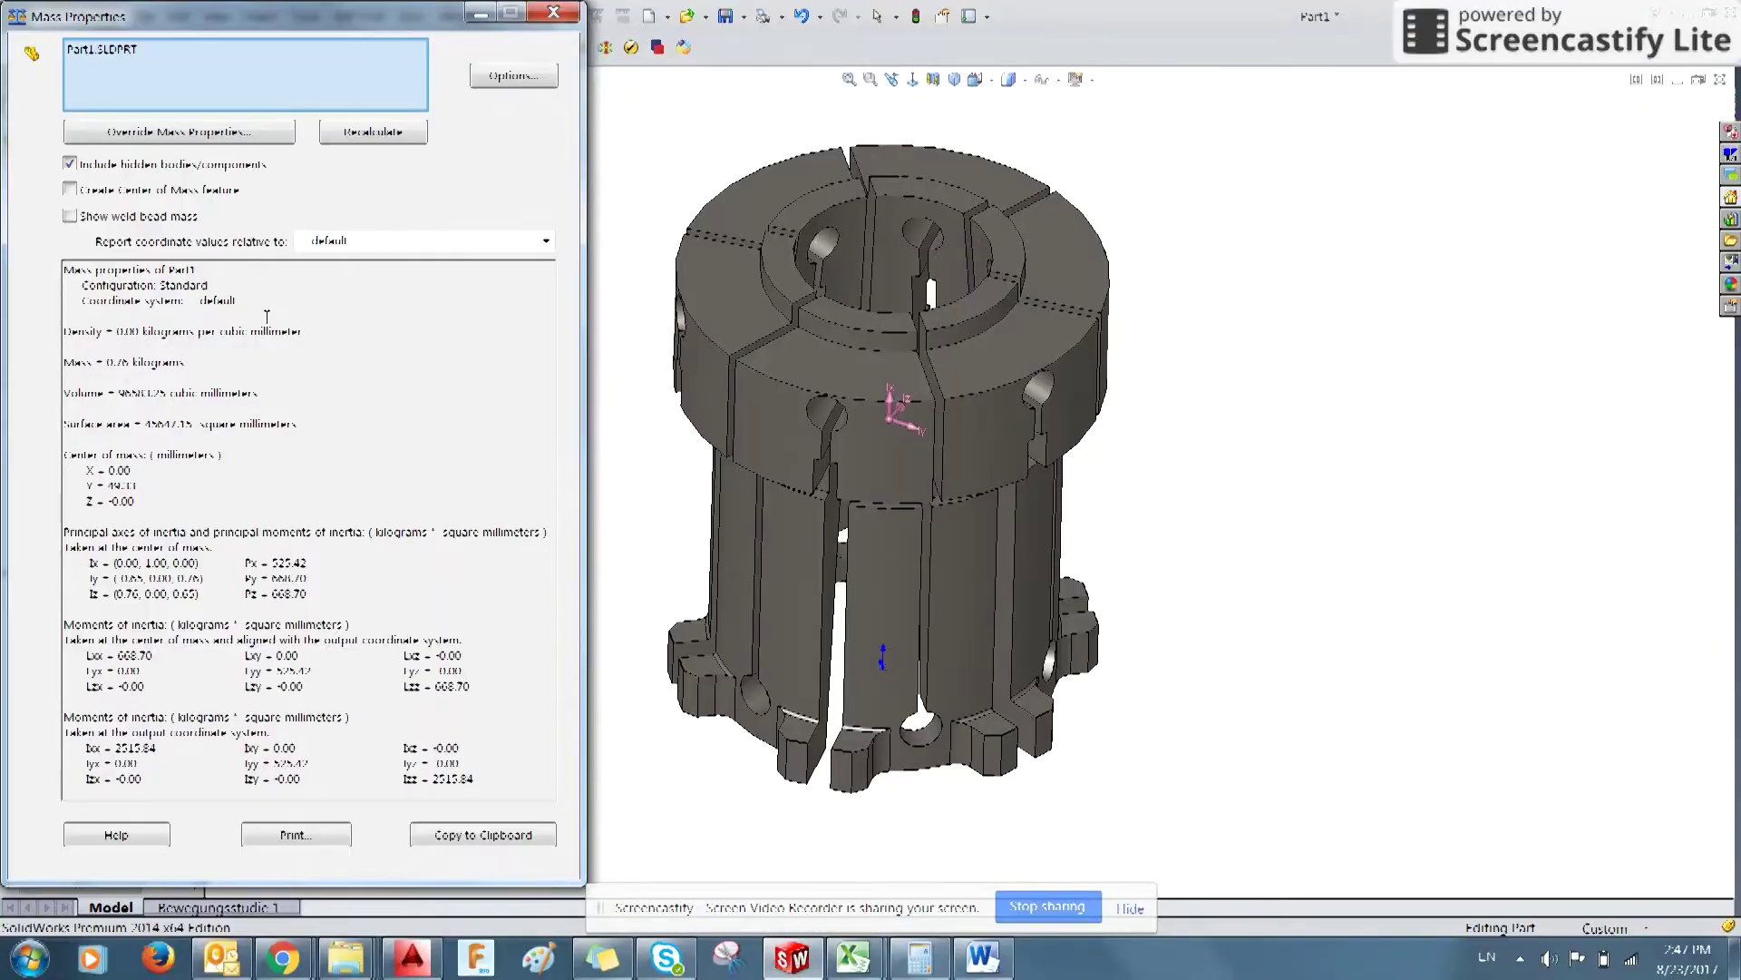
left_click_drag(107, 362, 149, 360)
left_click(551, 24)
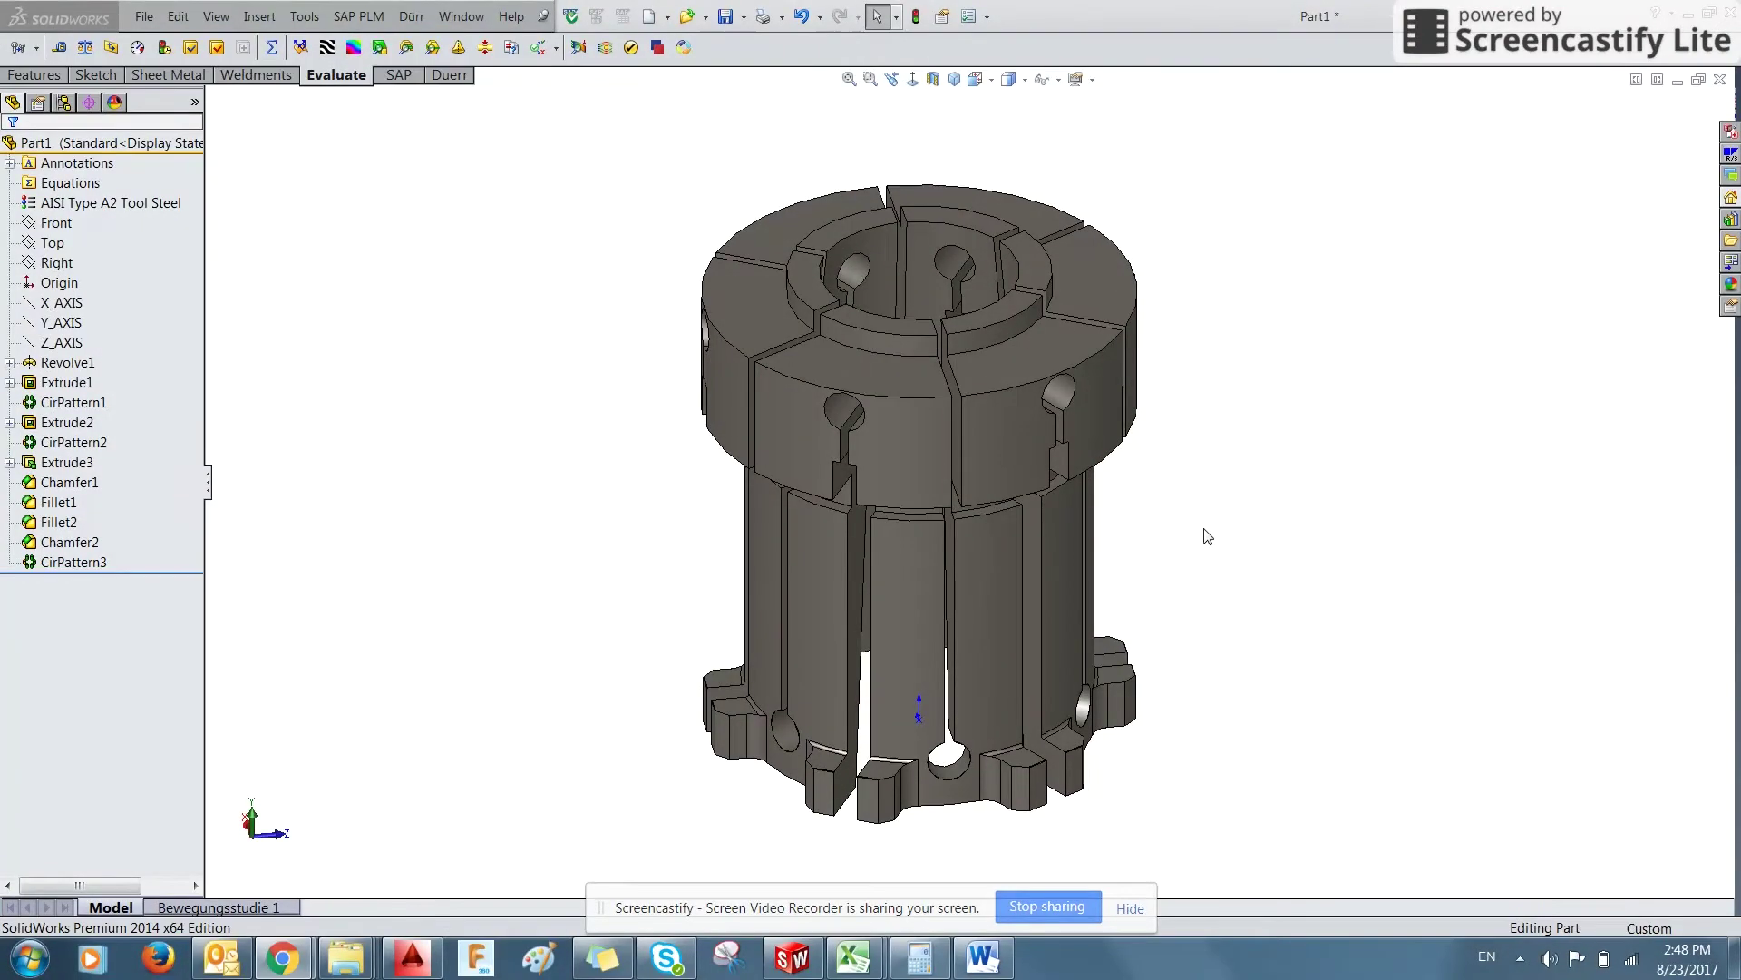